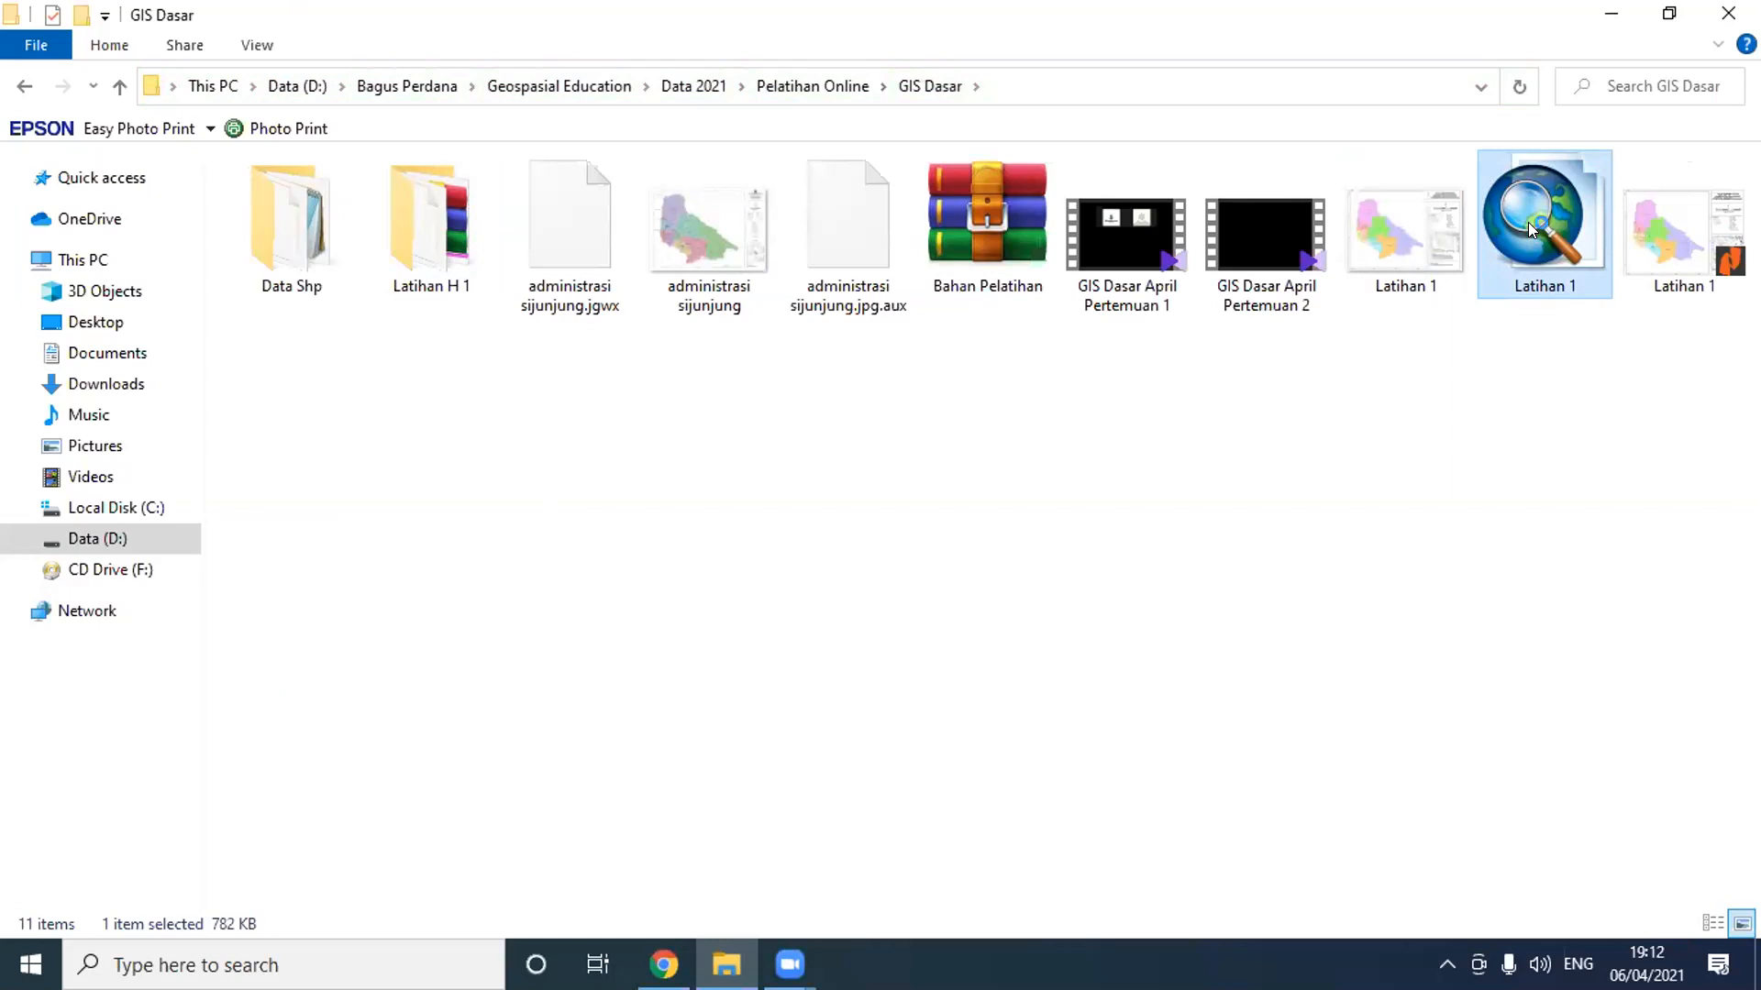
- Open the Latihan 1 map document from the GIS Dasar folder in ArcMap
{"action": "double_click", "coordinate": [1530, 230]}
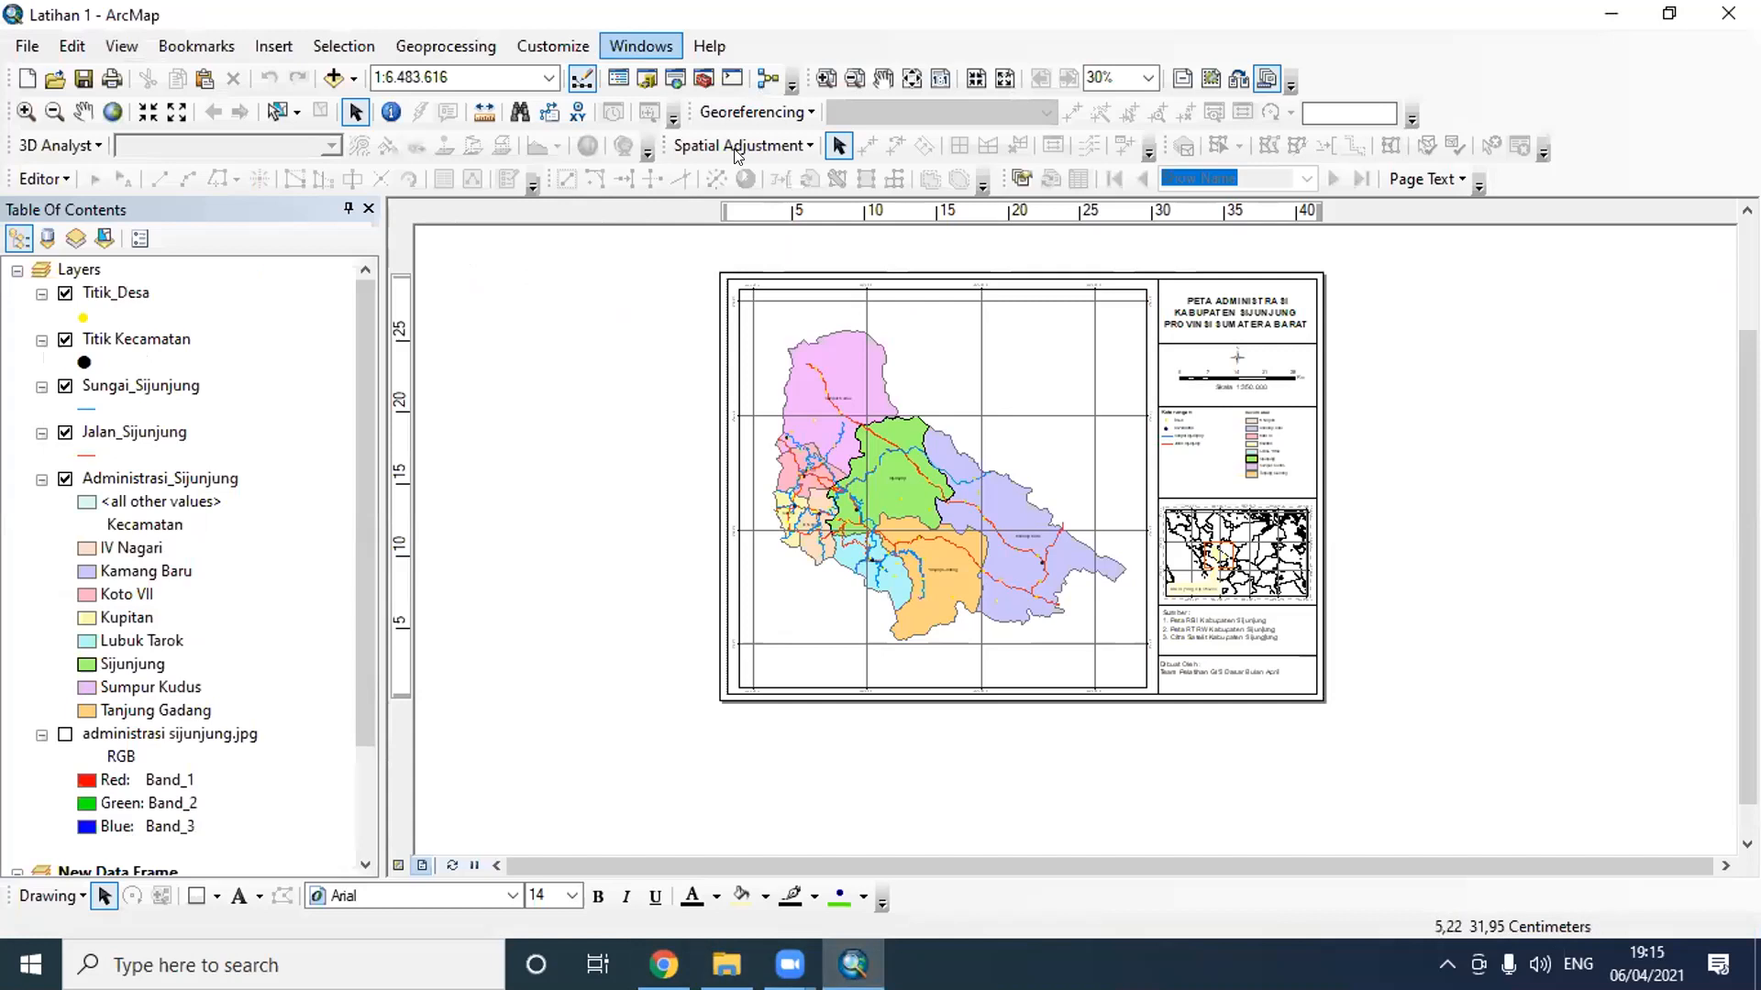
{"action": "left_click", "coordinate": [1704, 520]}
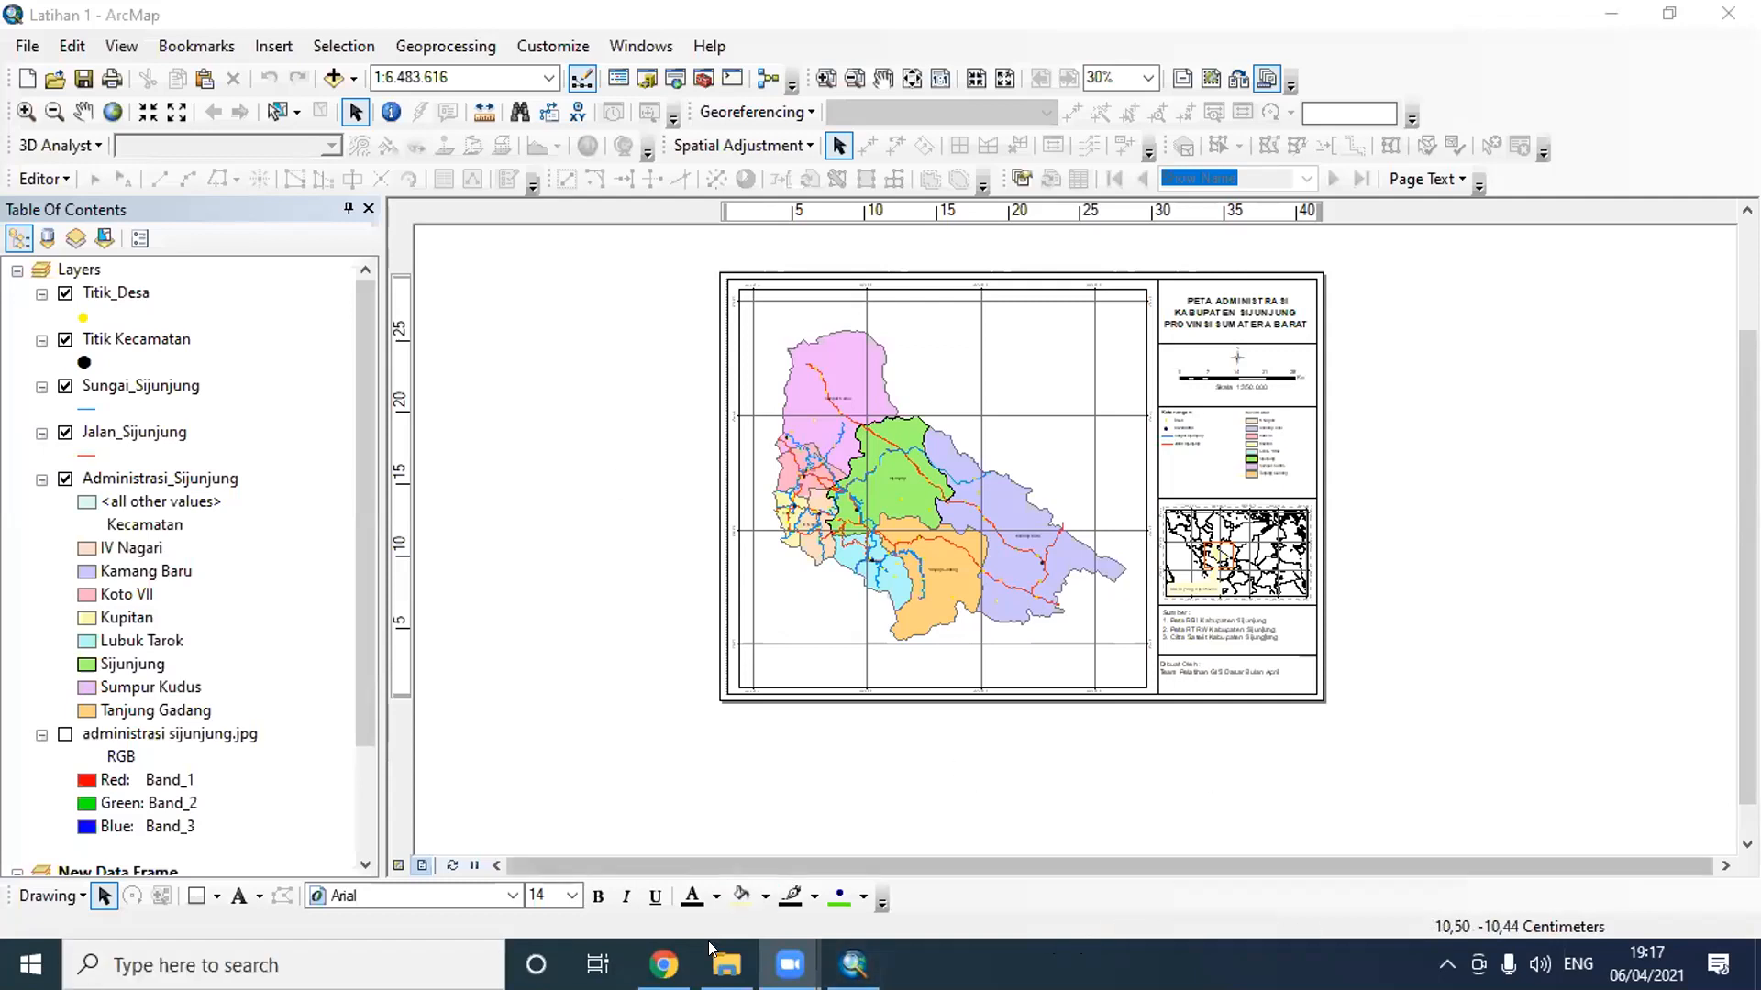
- Switch to Chrome, search the web for "zona utm indonesia" and view the Asifah.com map of Indonesia's UTM zones
{"action": "mouse_move", "coordinate": [664, 963]}
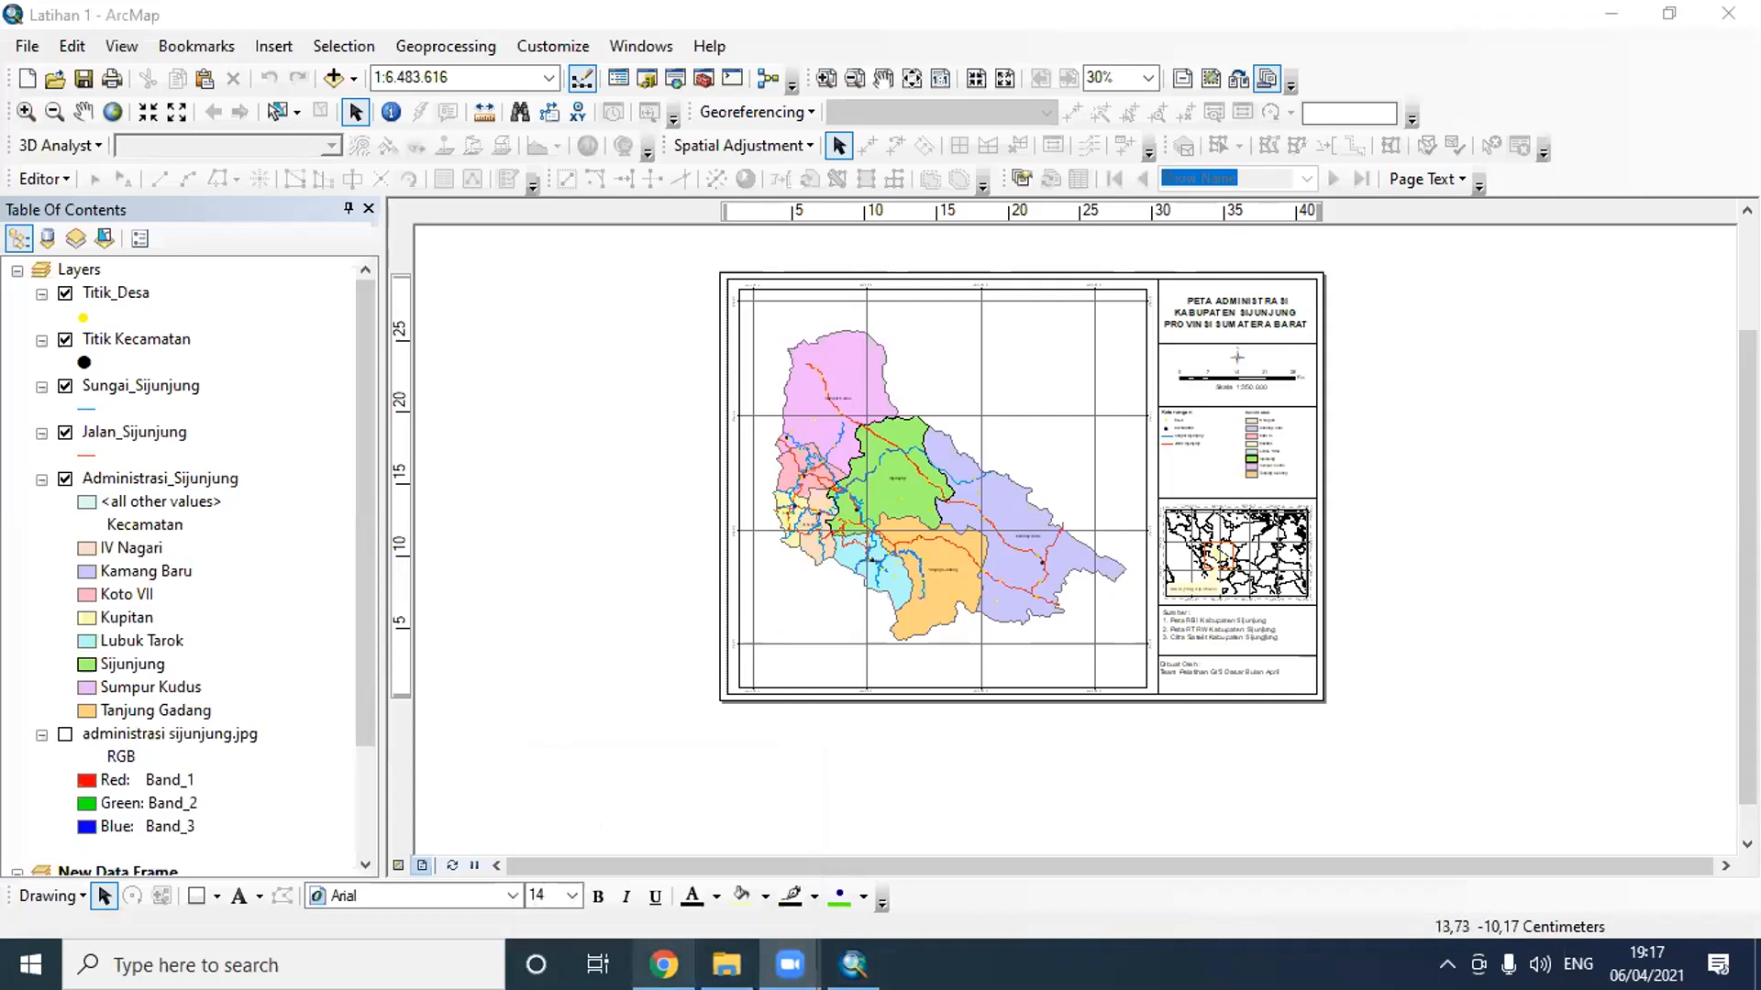
{"action": "left_click", "coordinate": [663, 965]}
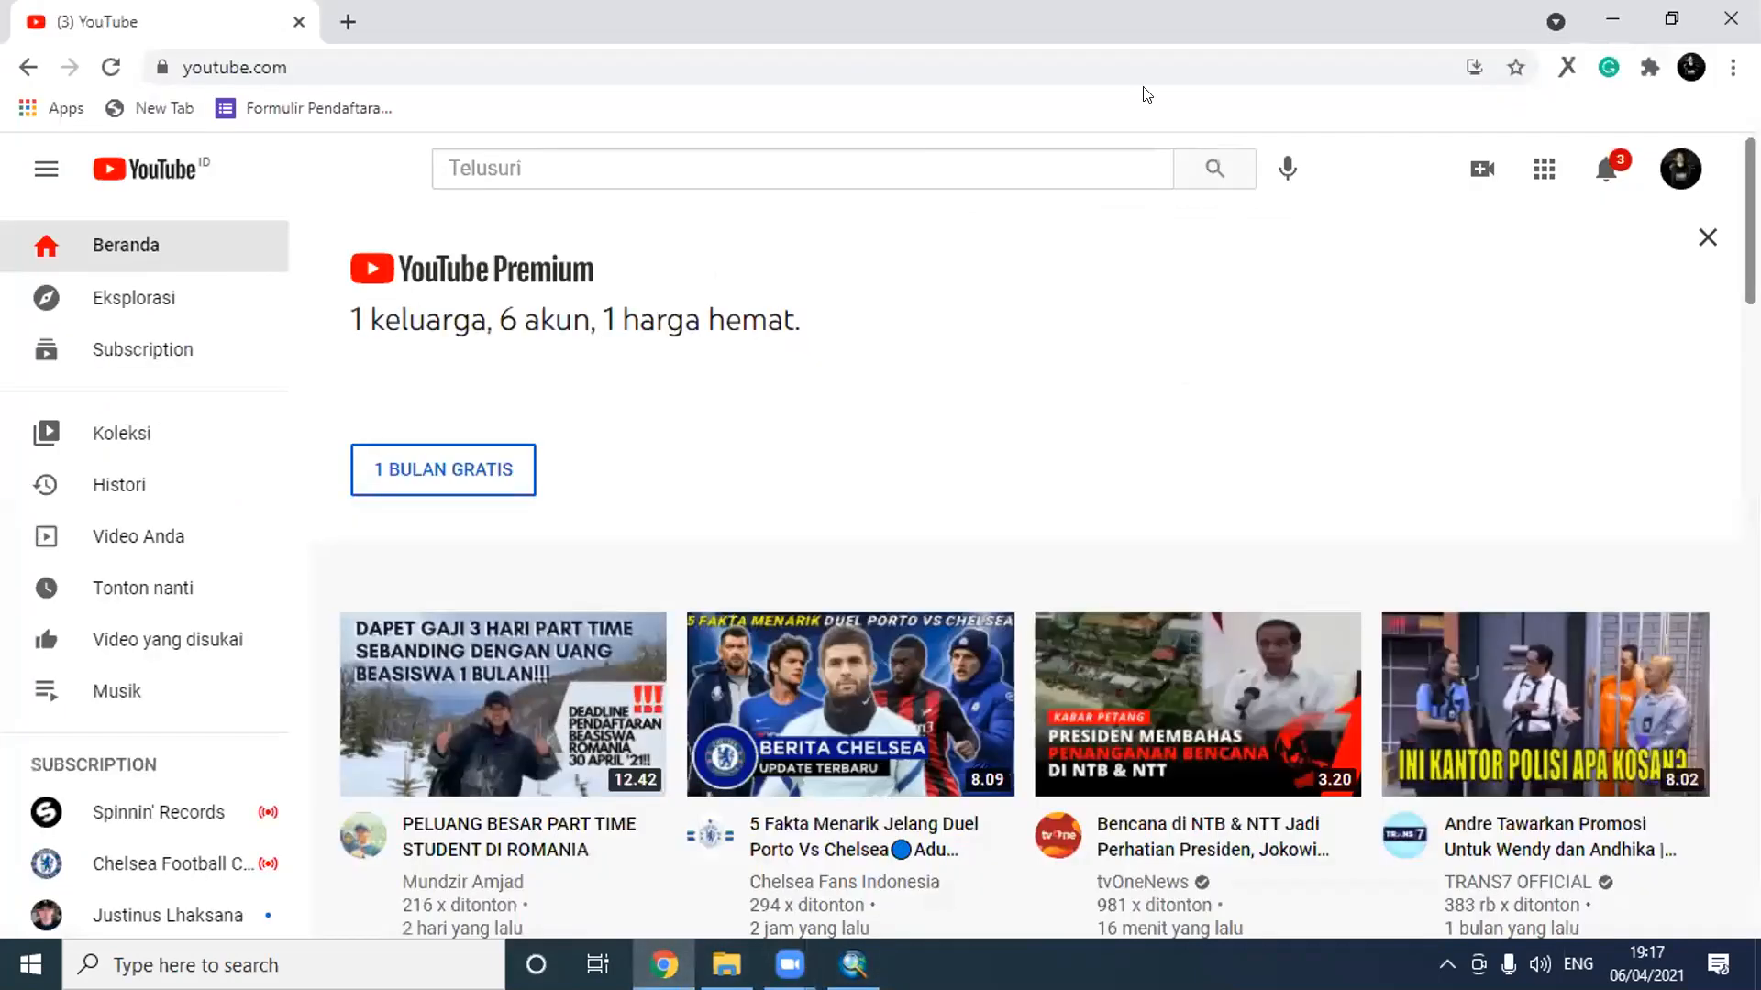
{"action": "left_click", "coordinate": [1374, 61]}
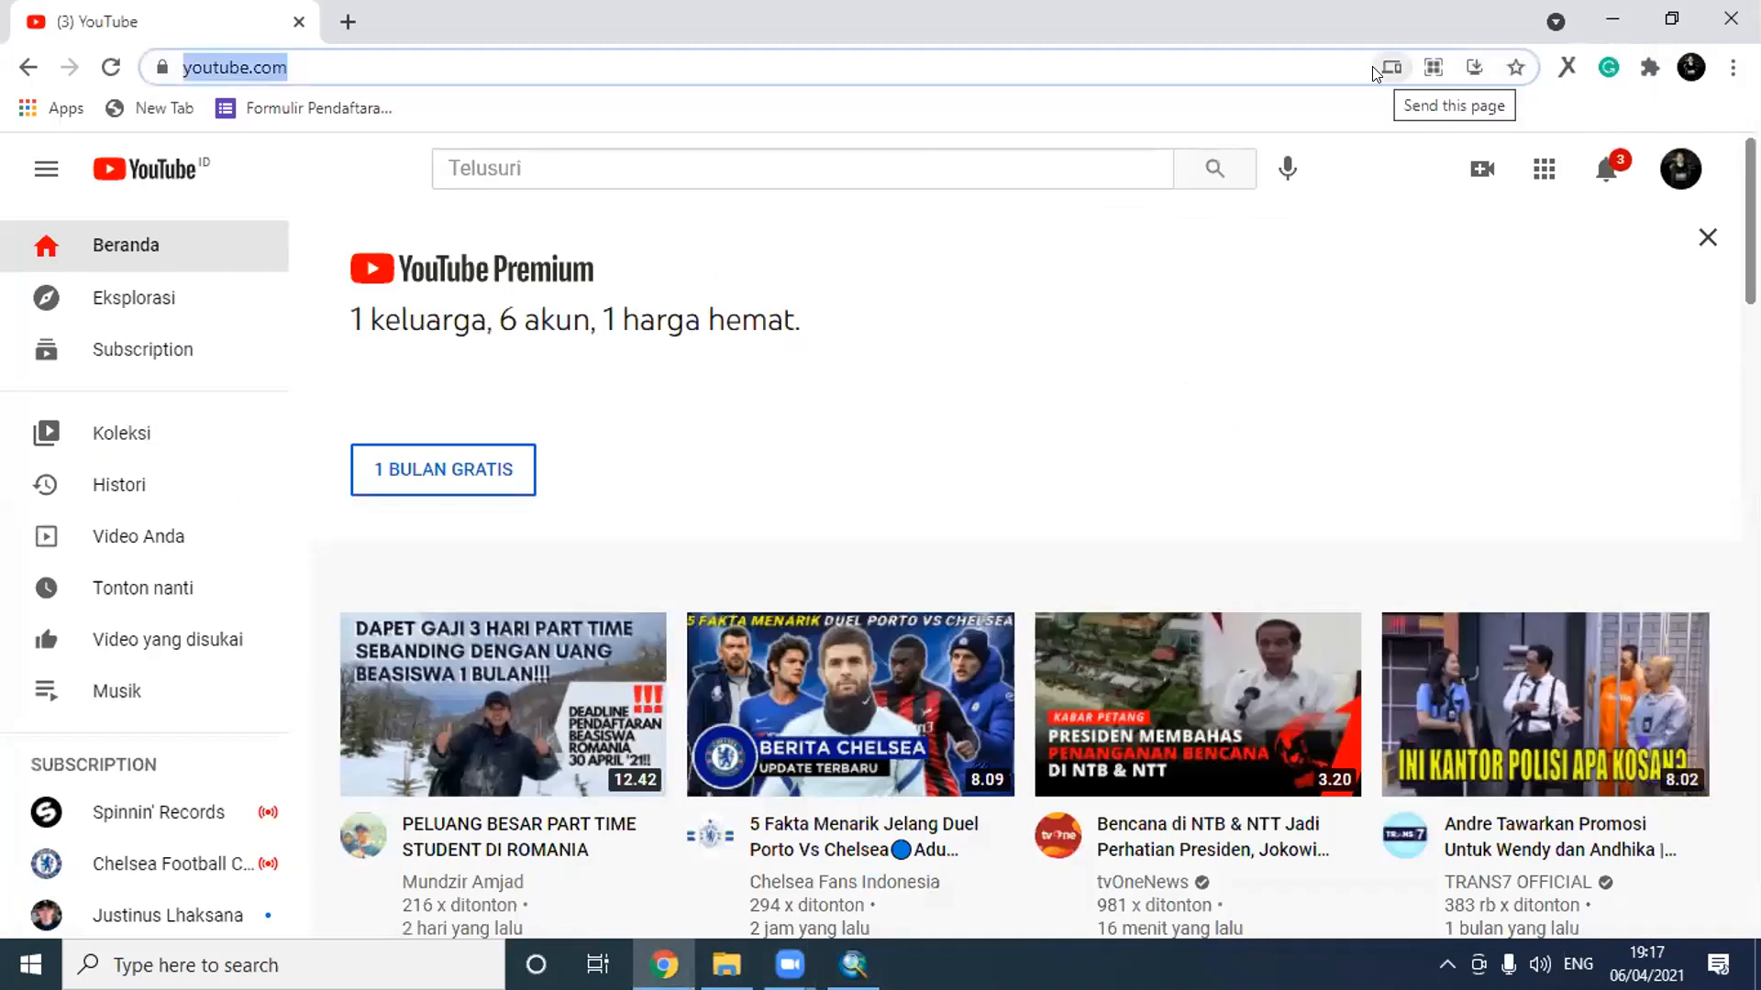
{"action": "type", "text": "o"}
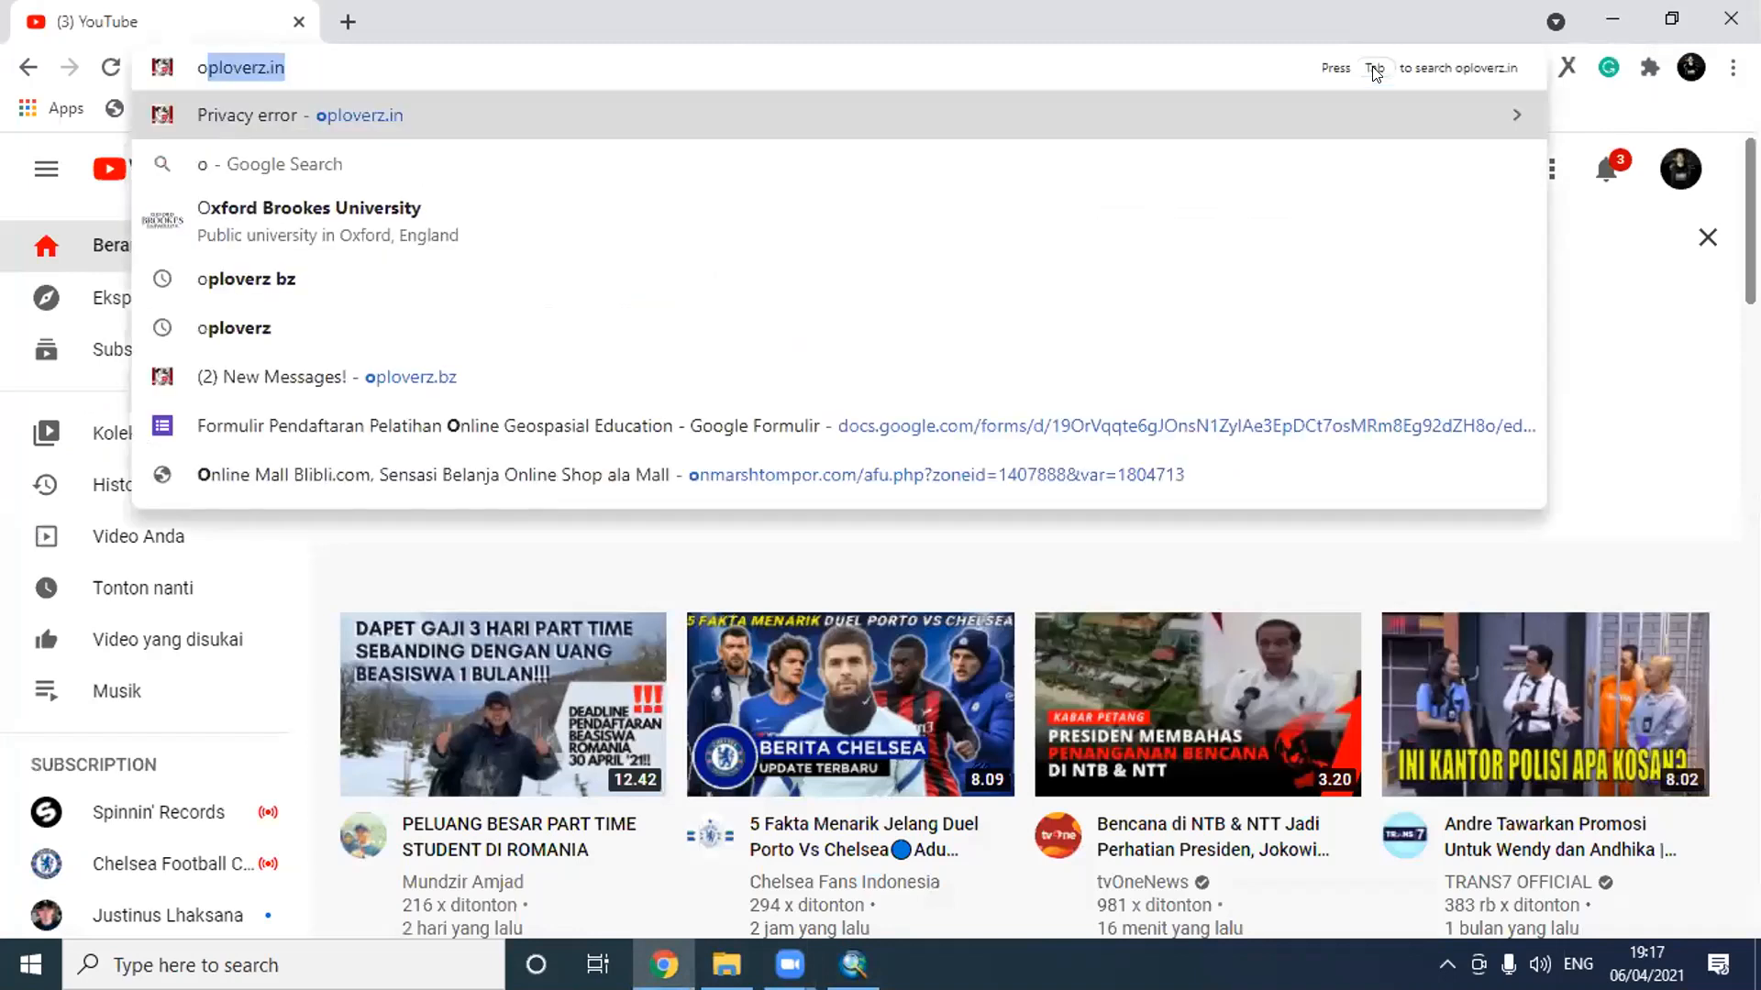
{"action": "key", "text": "BackSpace"}
{"action": "key", "text": "BackSpace"}
{"action": "type", "text": "zona urm"}
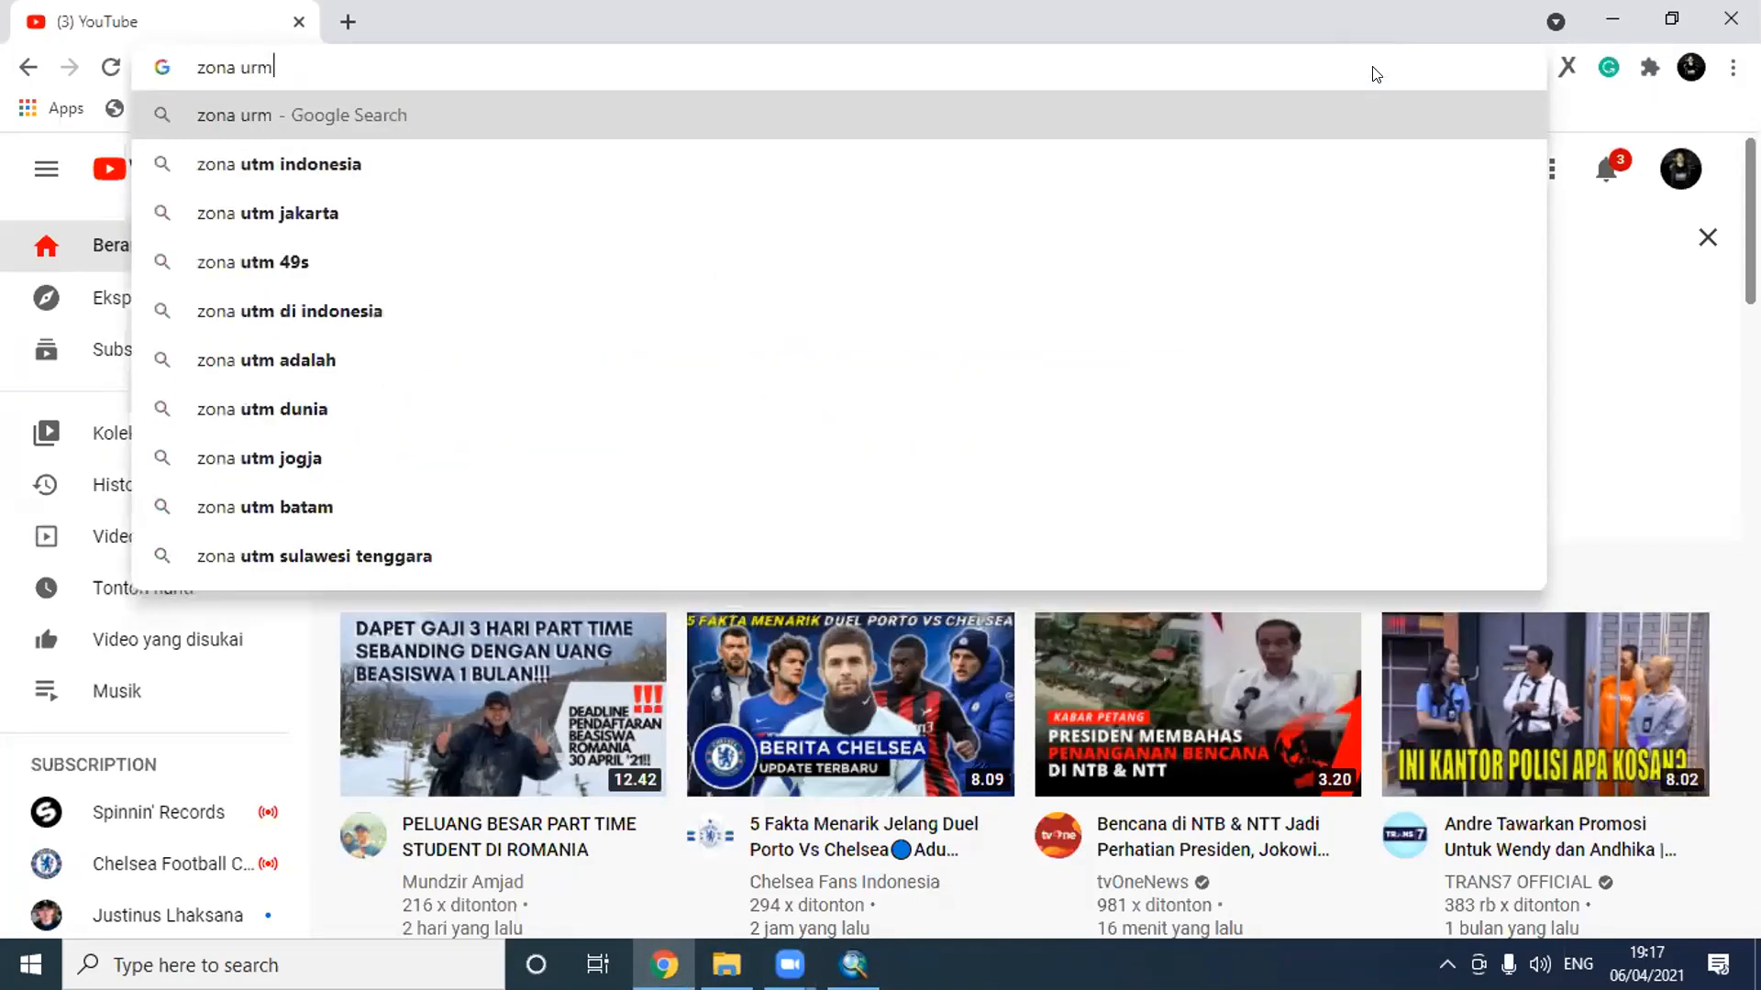
{"action": "key", "text": "BackSpace"}
{"action": "key", "text": "BackSpace"}
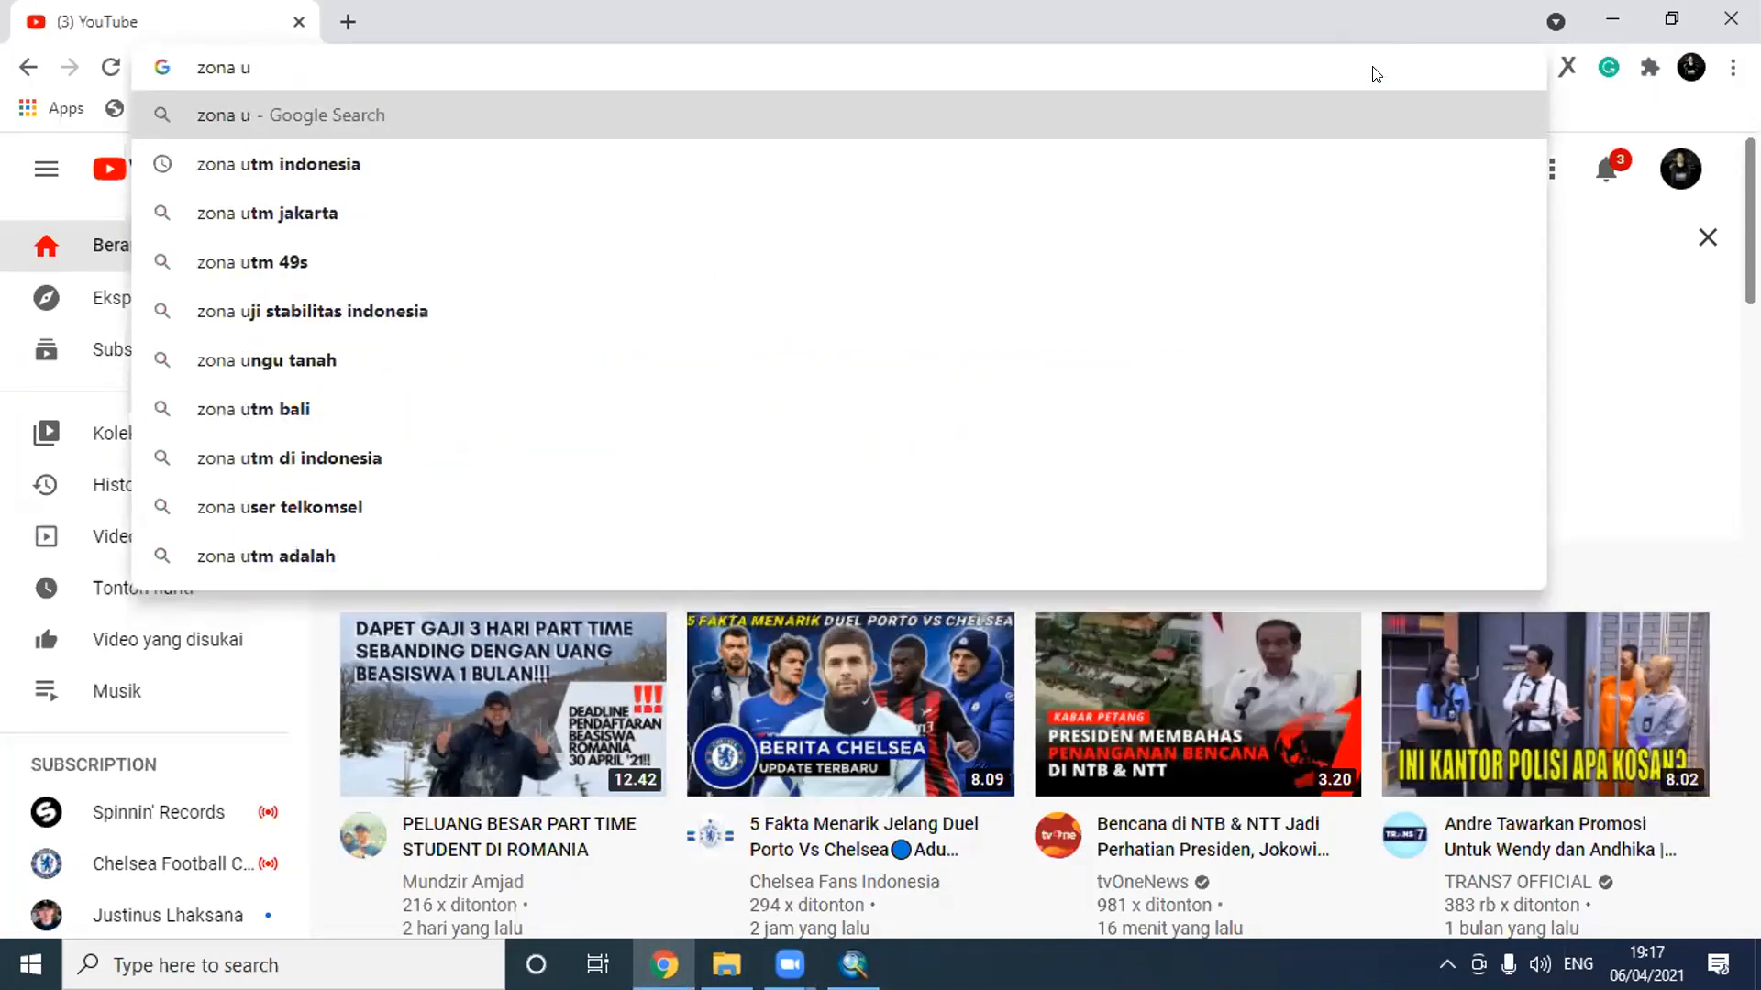
{"action": "left_click", "coordinate": [313, 174]}
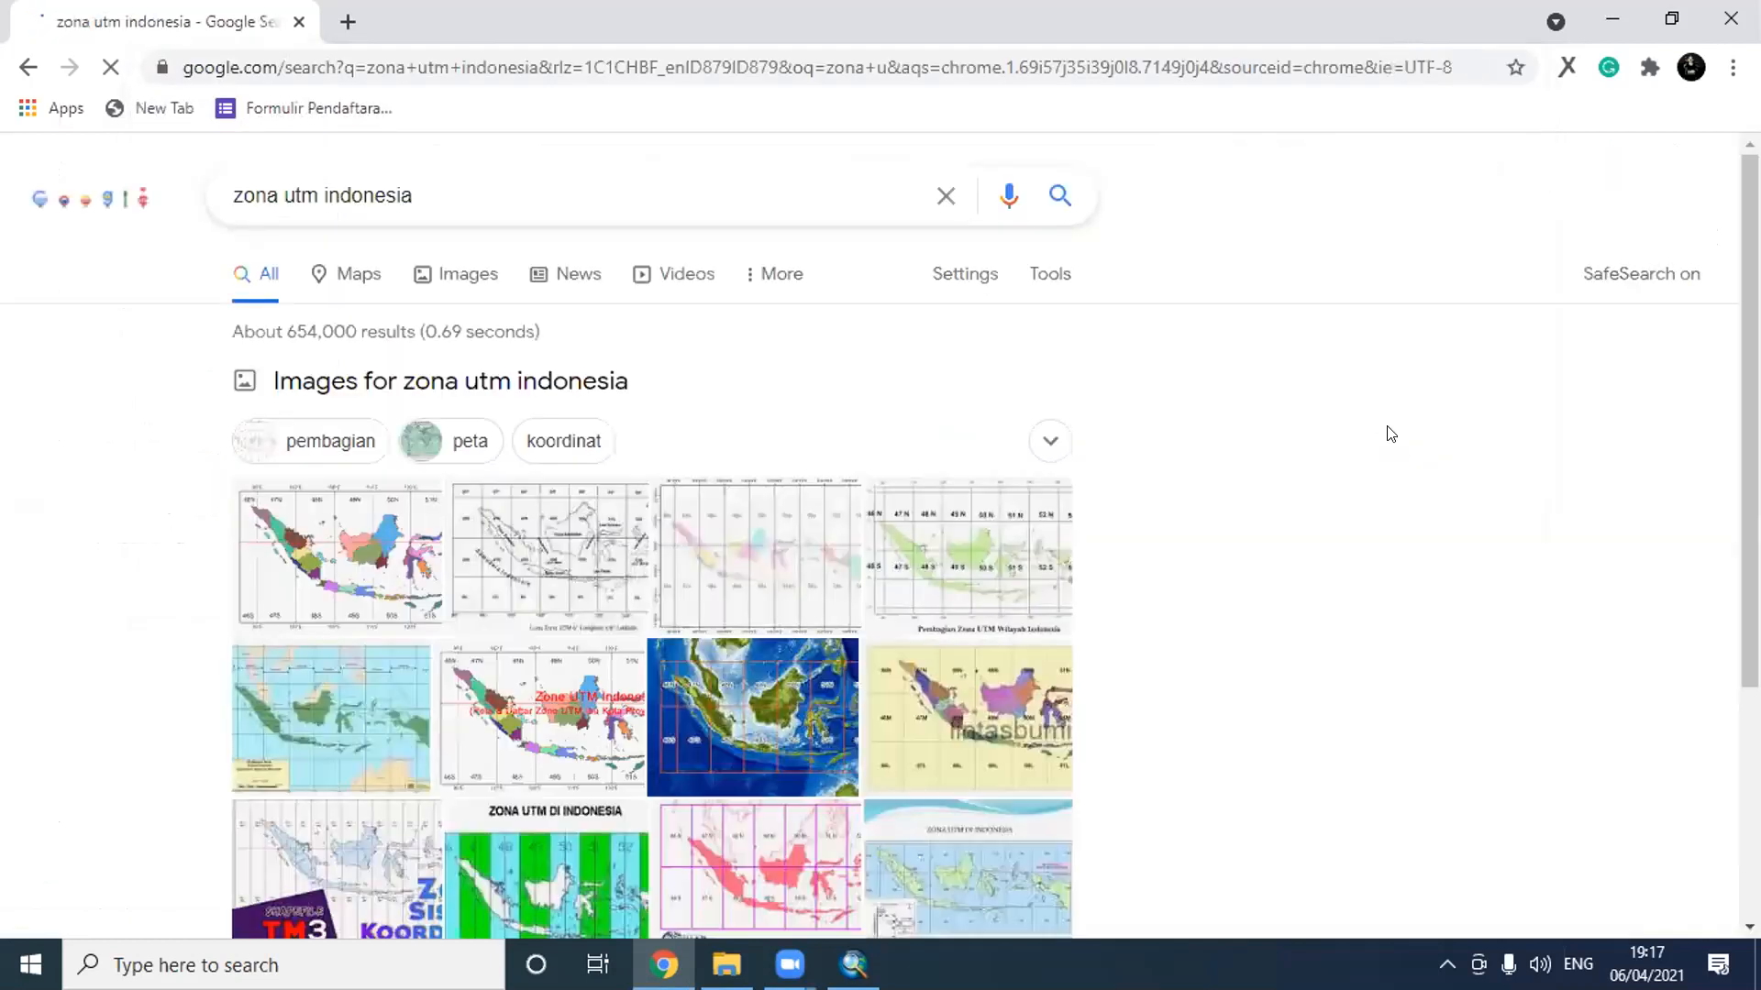
{"action": "left_click", "coordinate": [358, 532]}
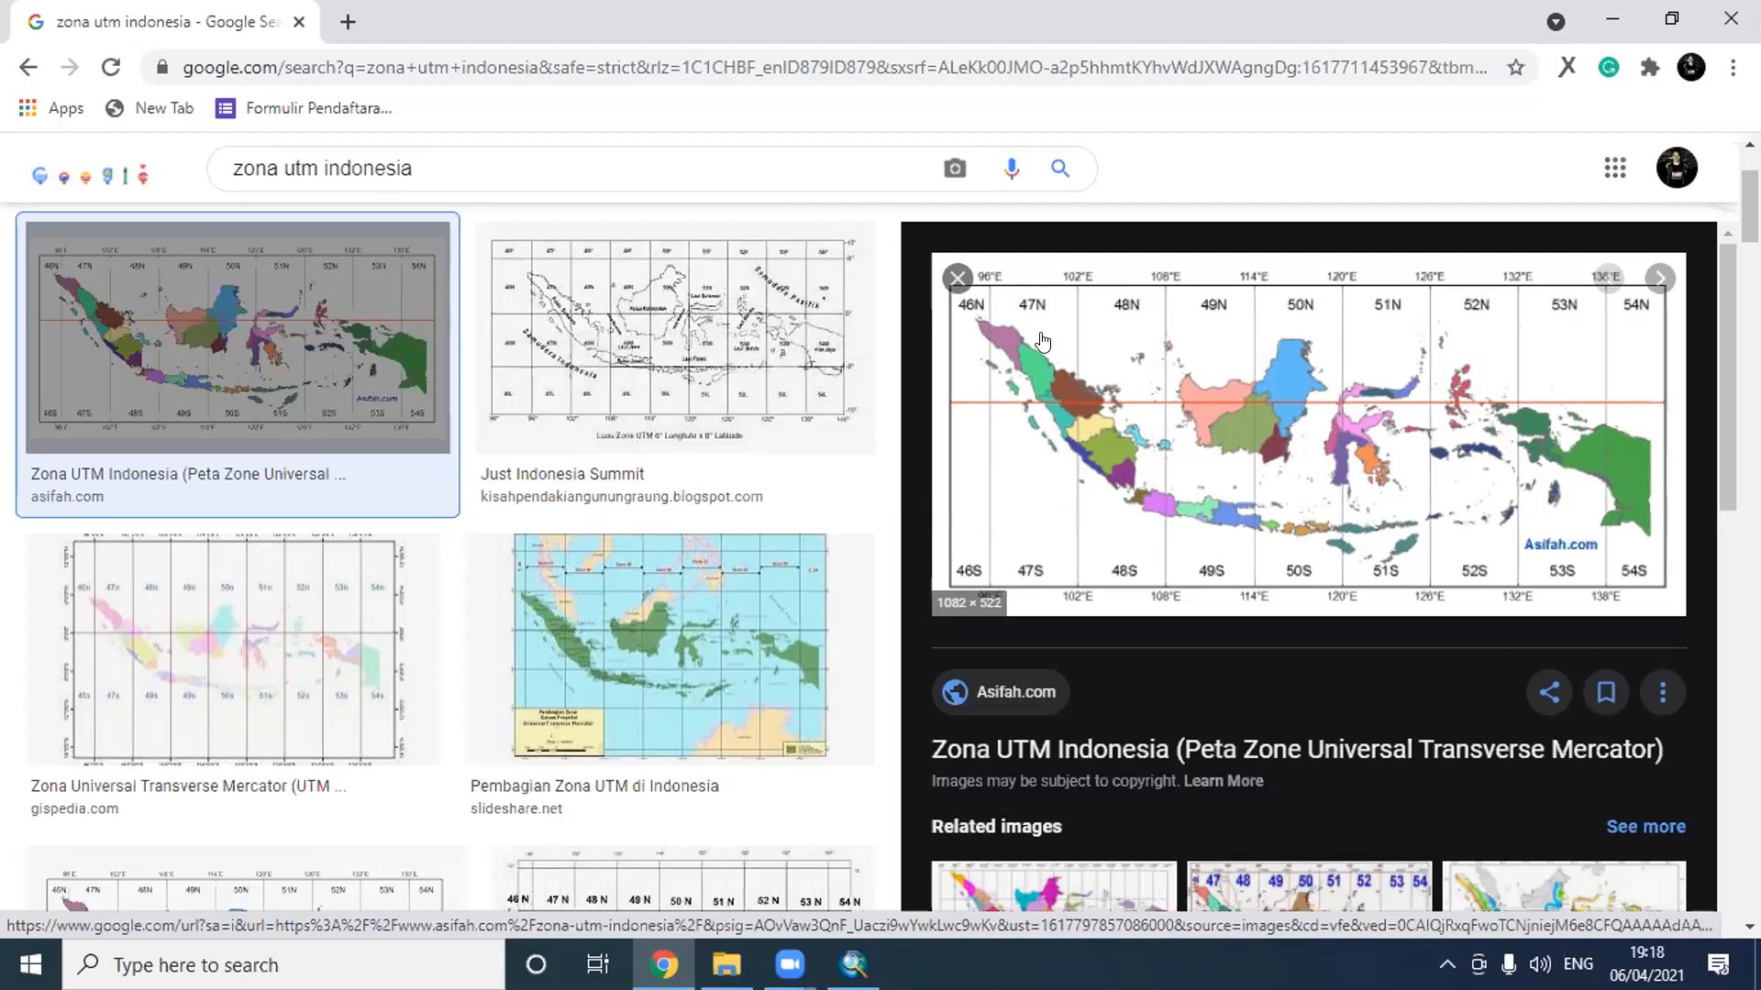
- Switch back to ArcMap, search the tools for "project" and open the Project (Data Management) tool
{"action": "left_click", "coordinate": [853, 965]}
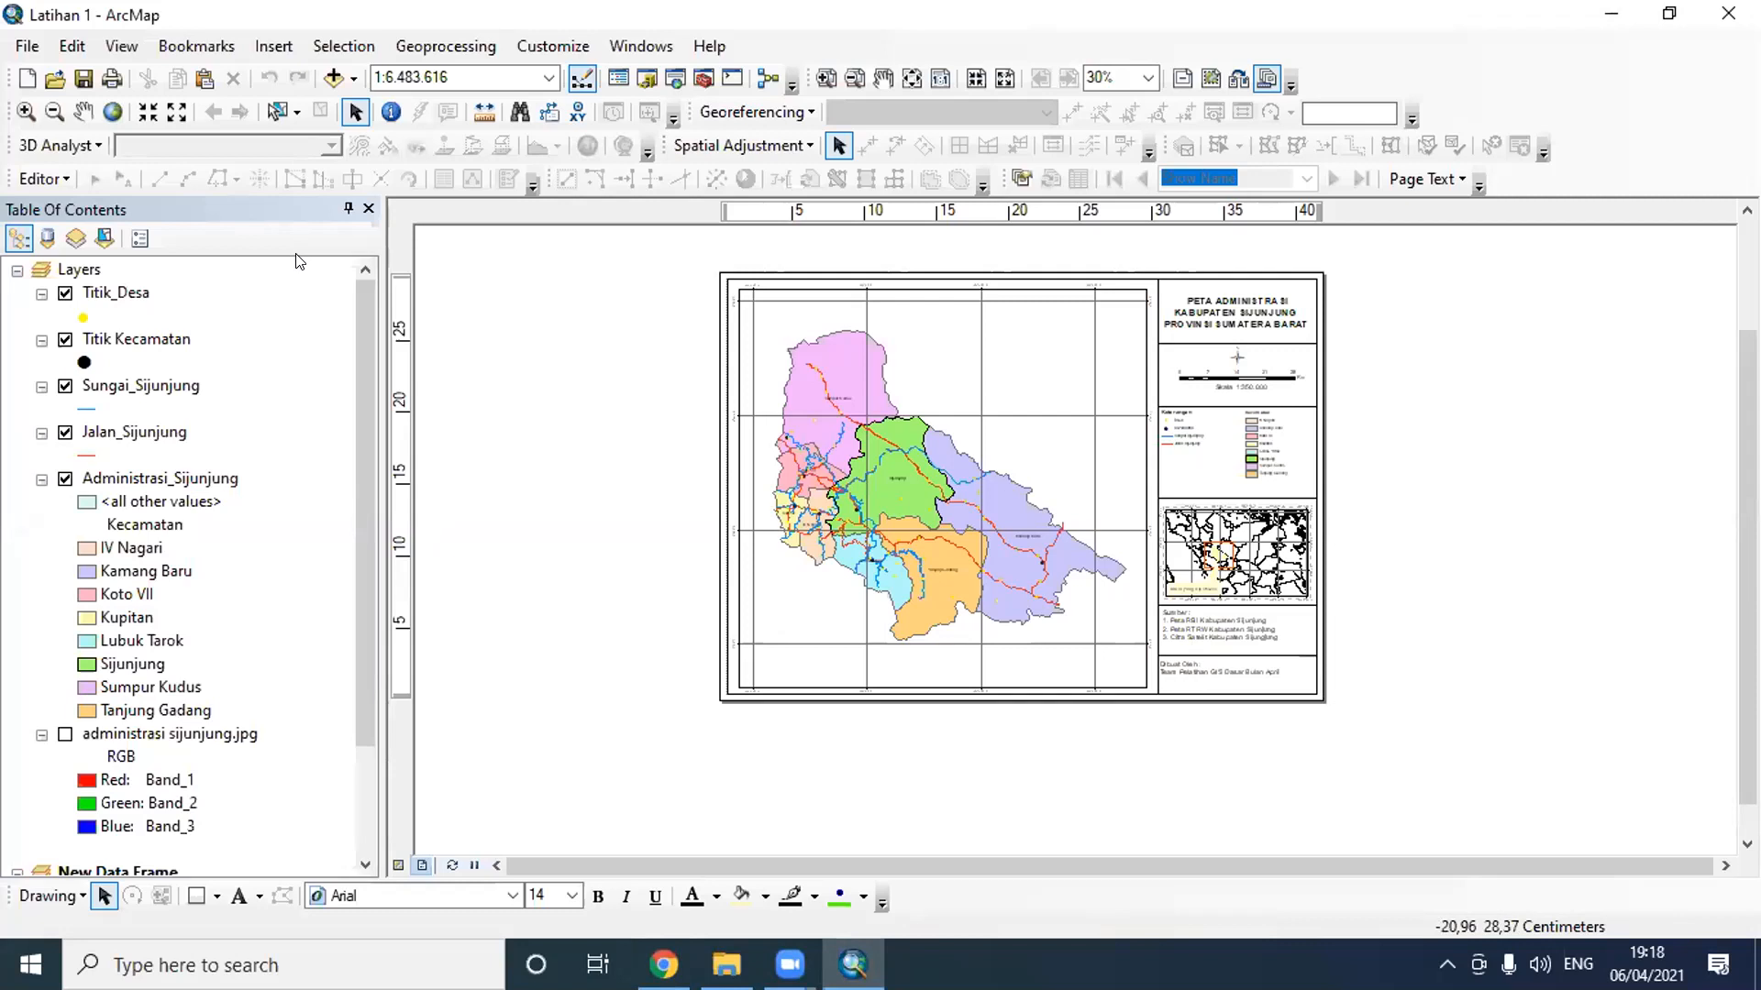
{"action": "left_click", "coordinate": [679, 82]}
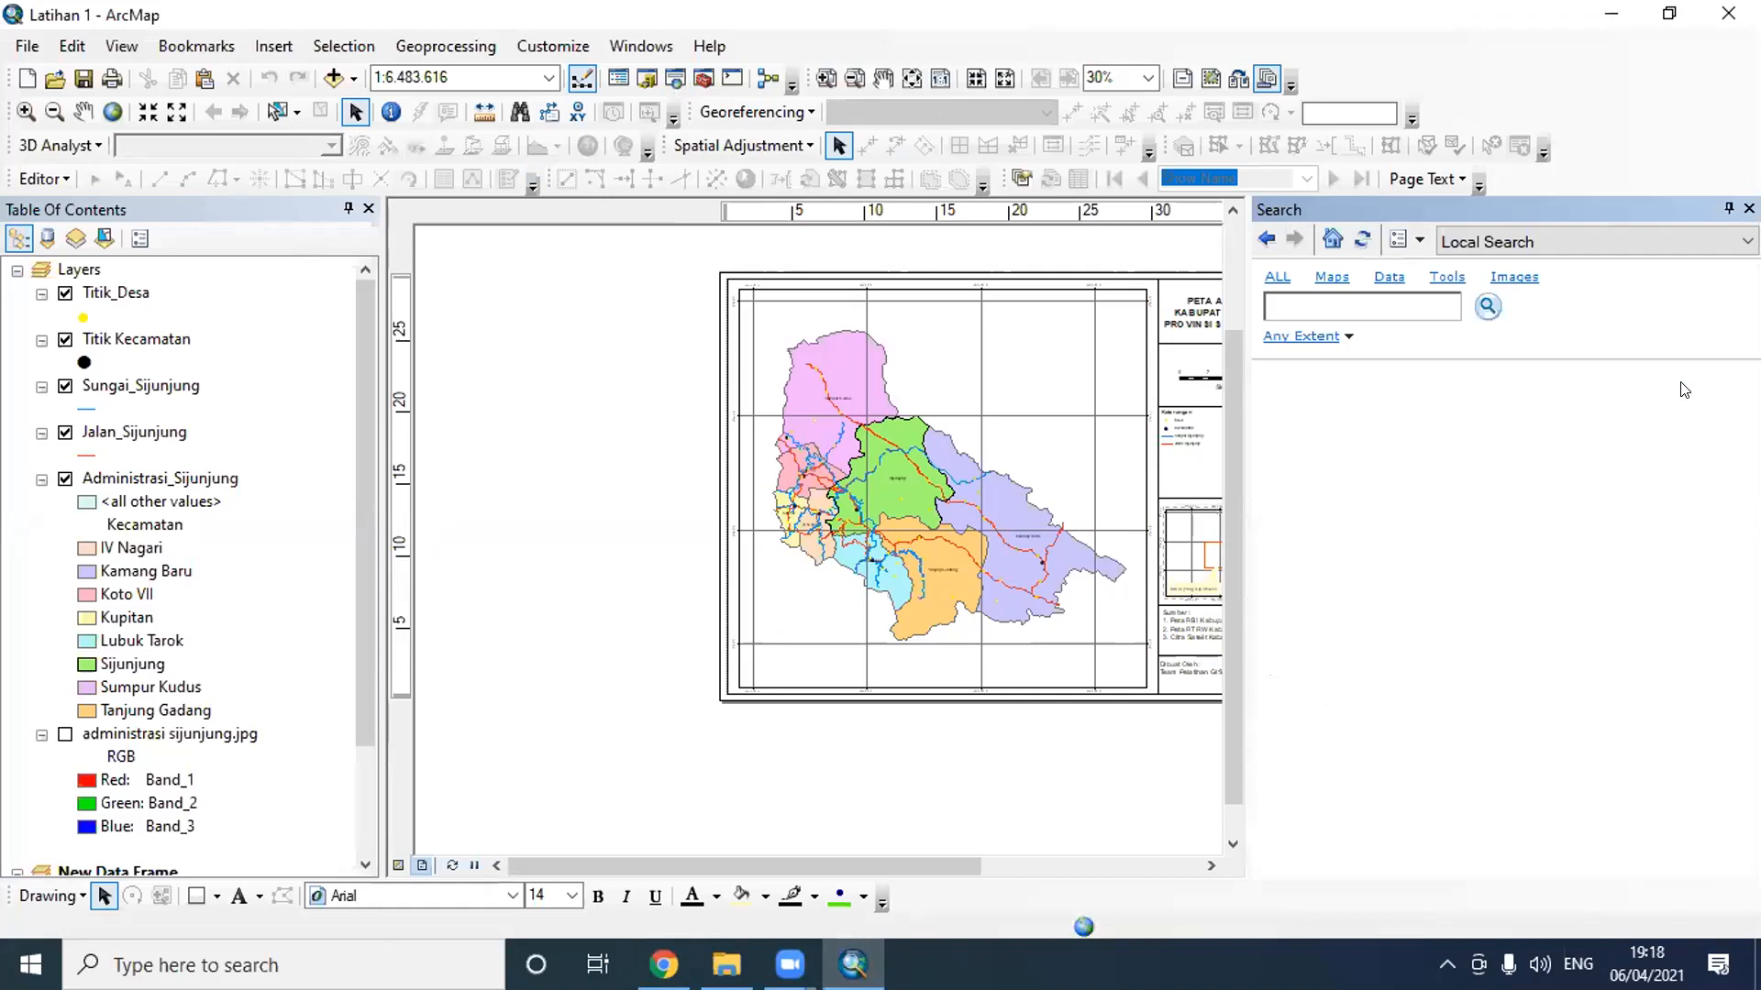
{"action": "left_click", "coordinate": [1333, 304]}
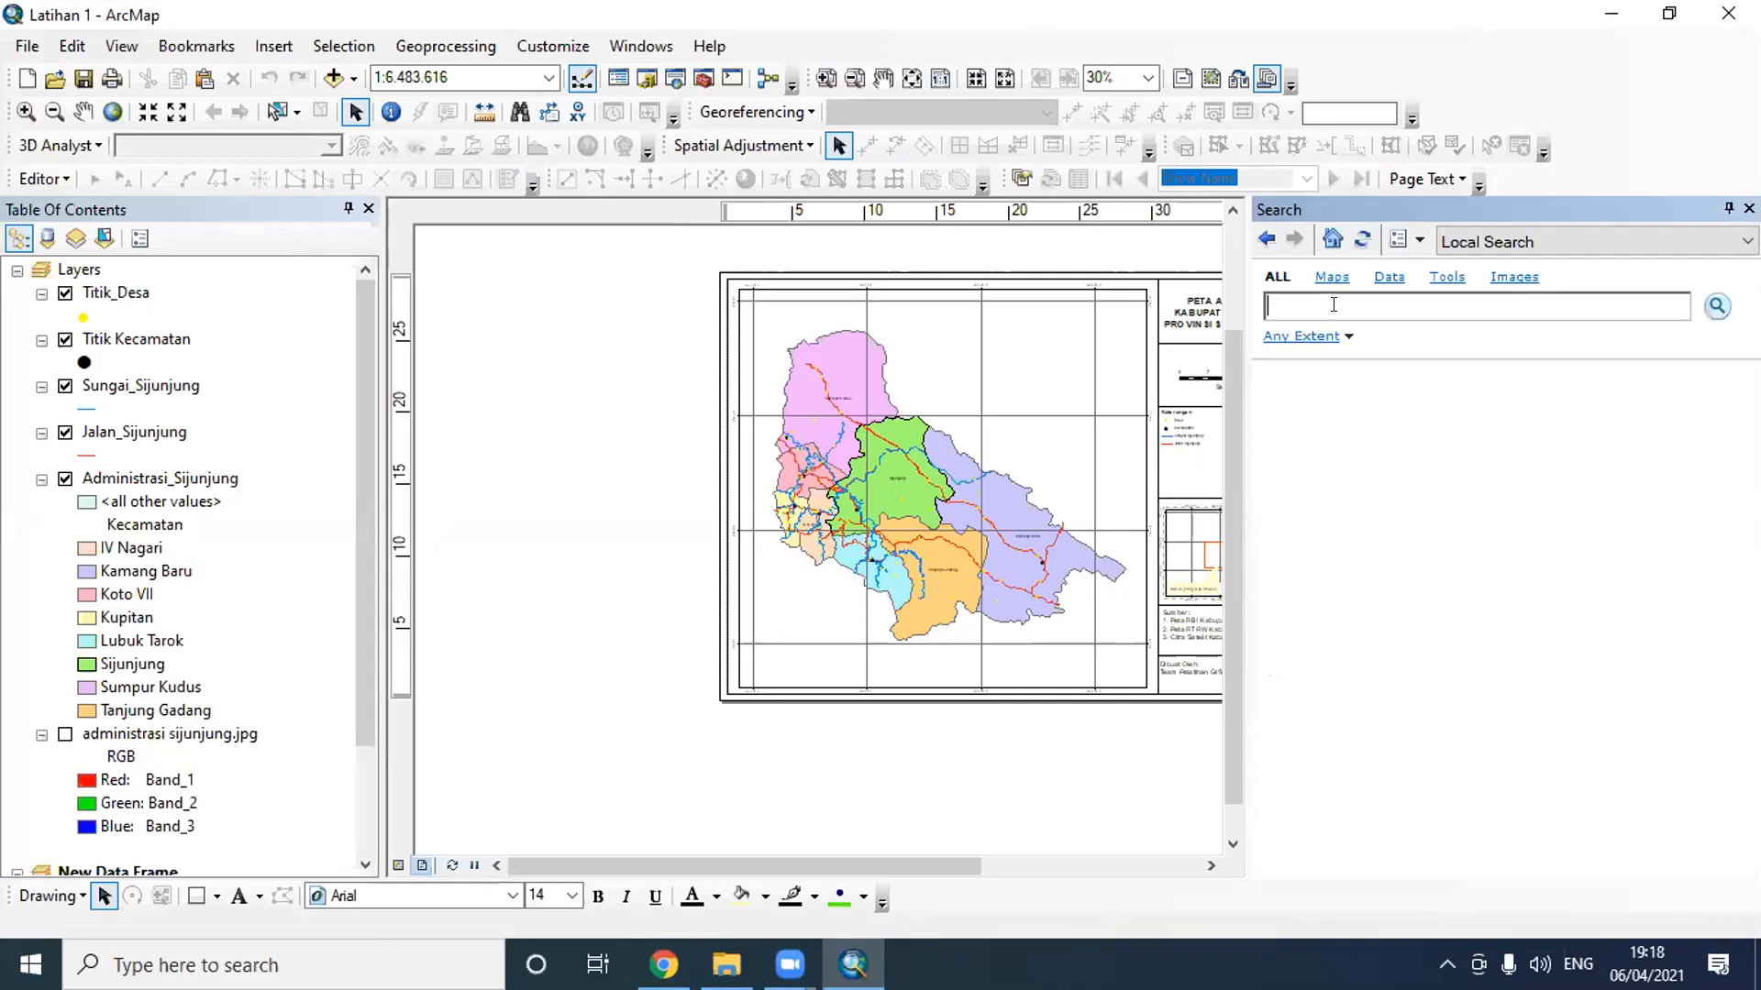
{"action": "type", "text": "project"}
{"action": "key", "text": "Return"}
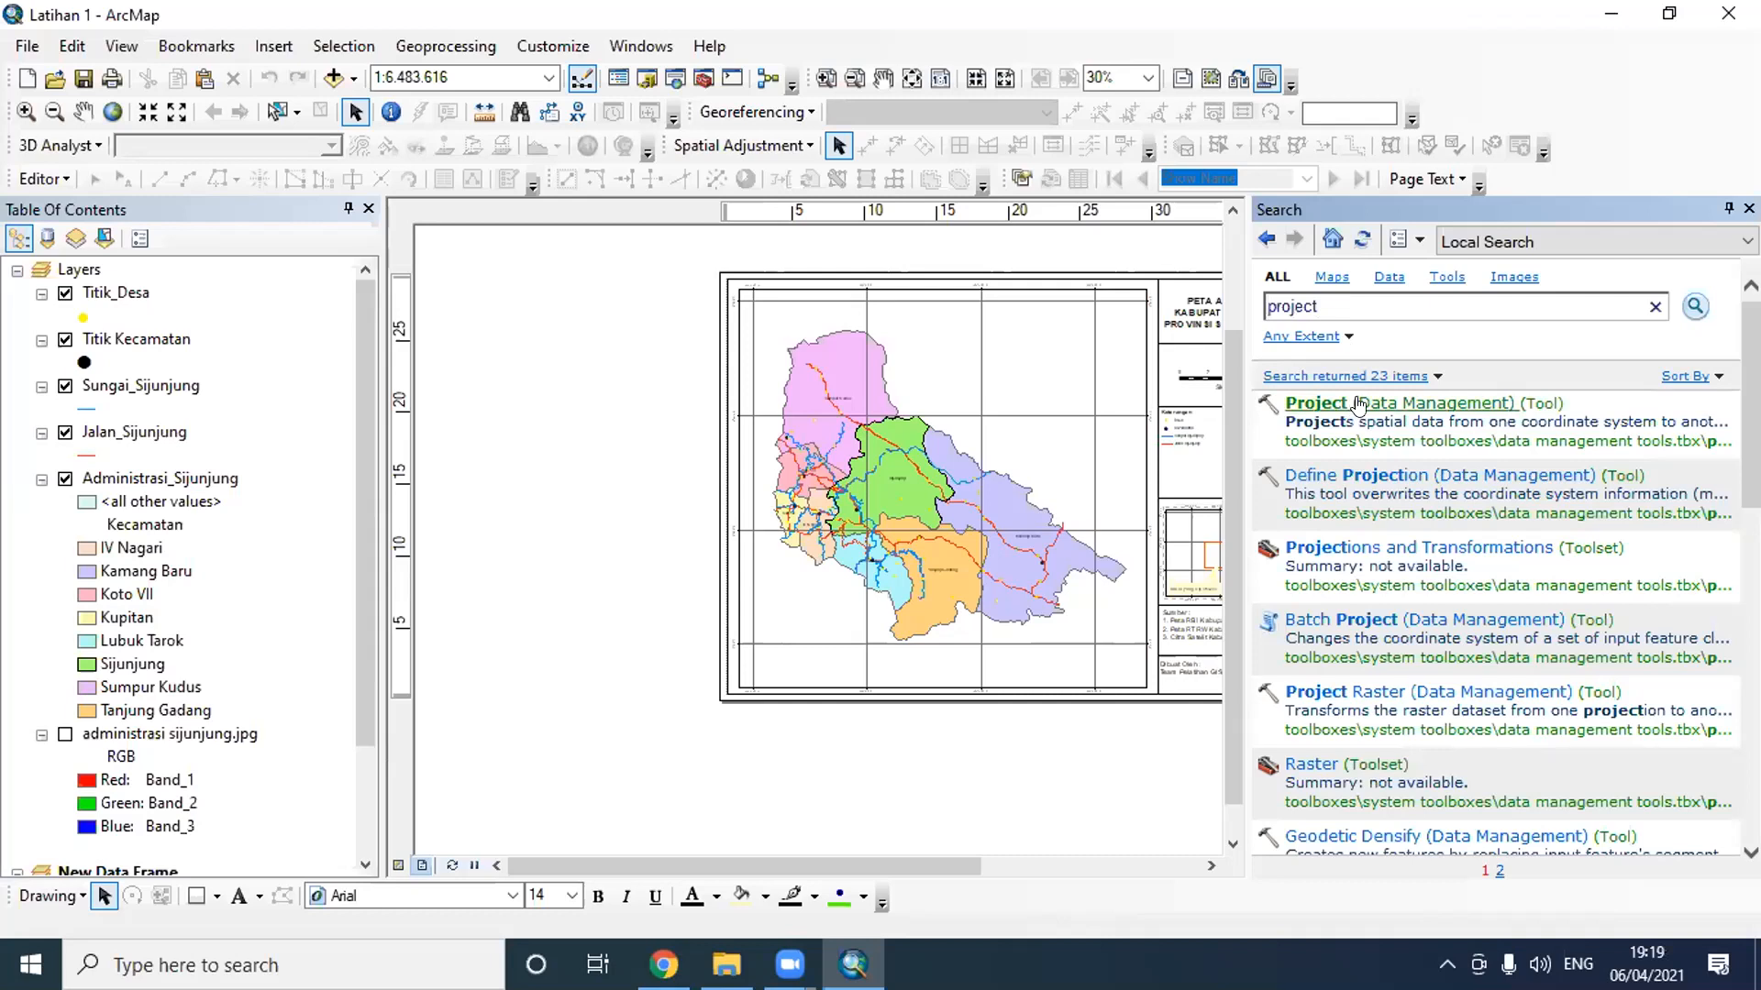
{"action": "left_click", "coordinate": [1358, 404]}
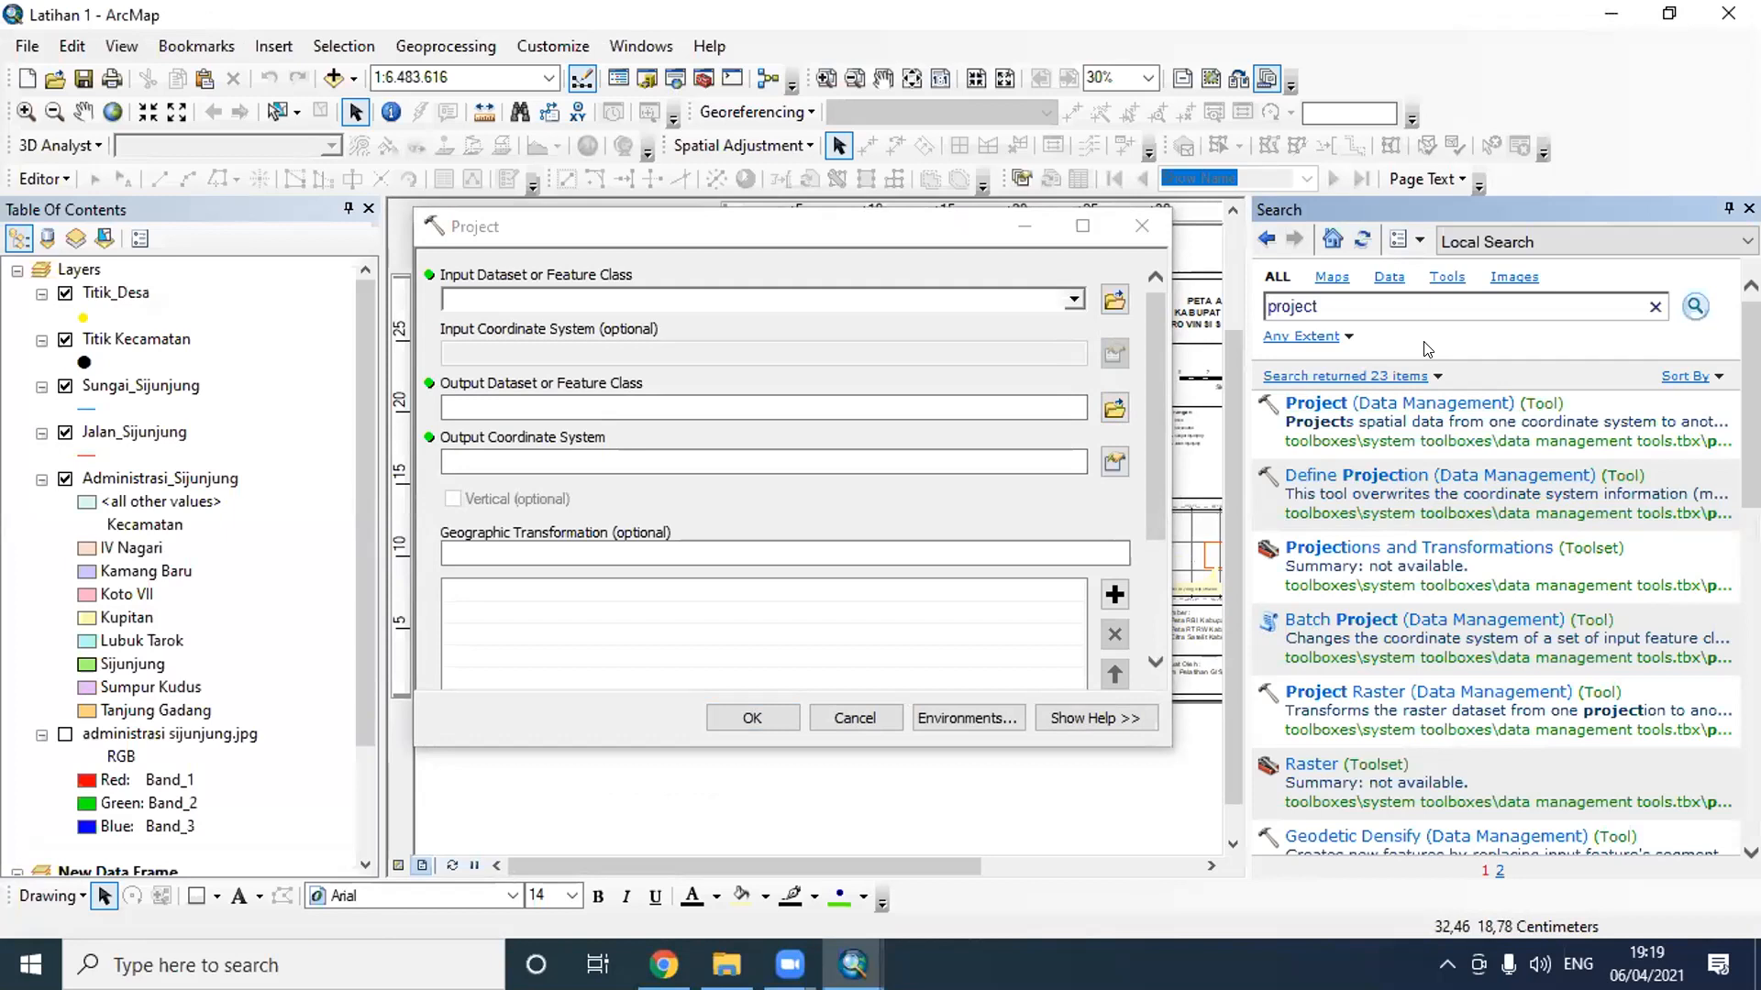
- Check which layers the Project tool offers as input dataset and compare them with the data frames in the table of contents
{"action": "left_click", "coordinate": [1447, 964]}
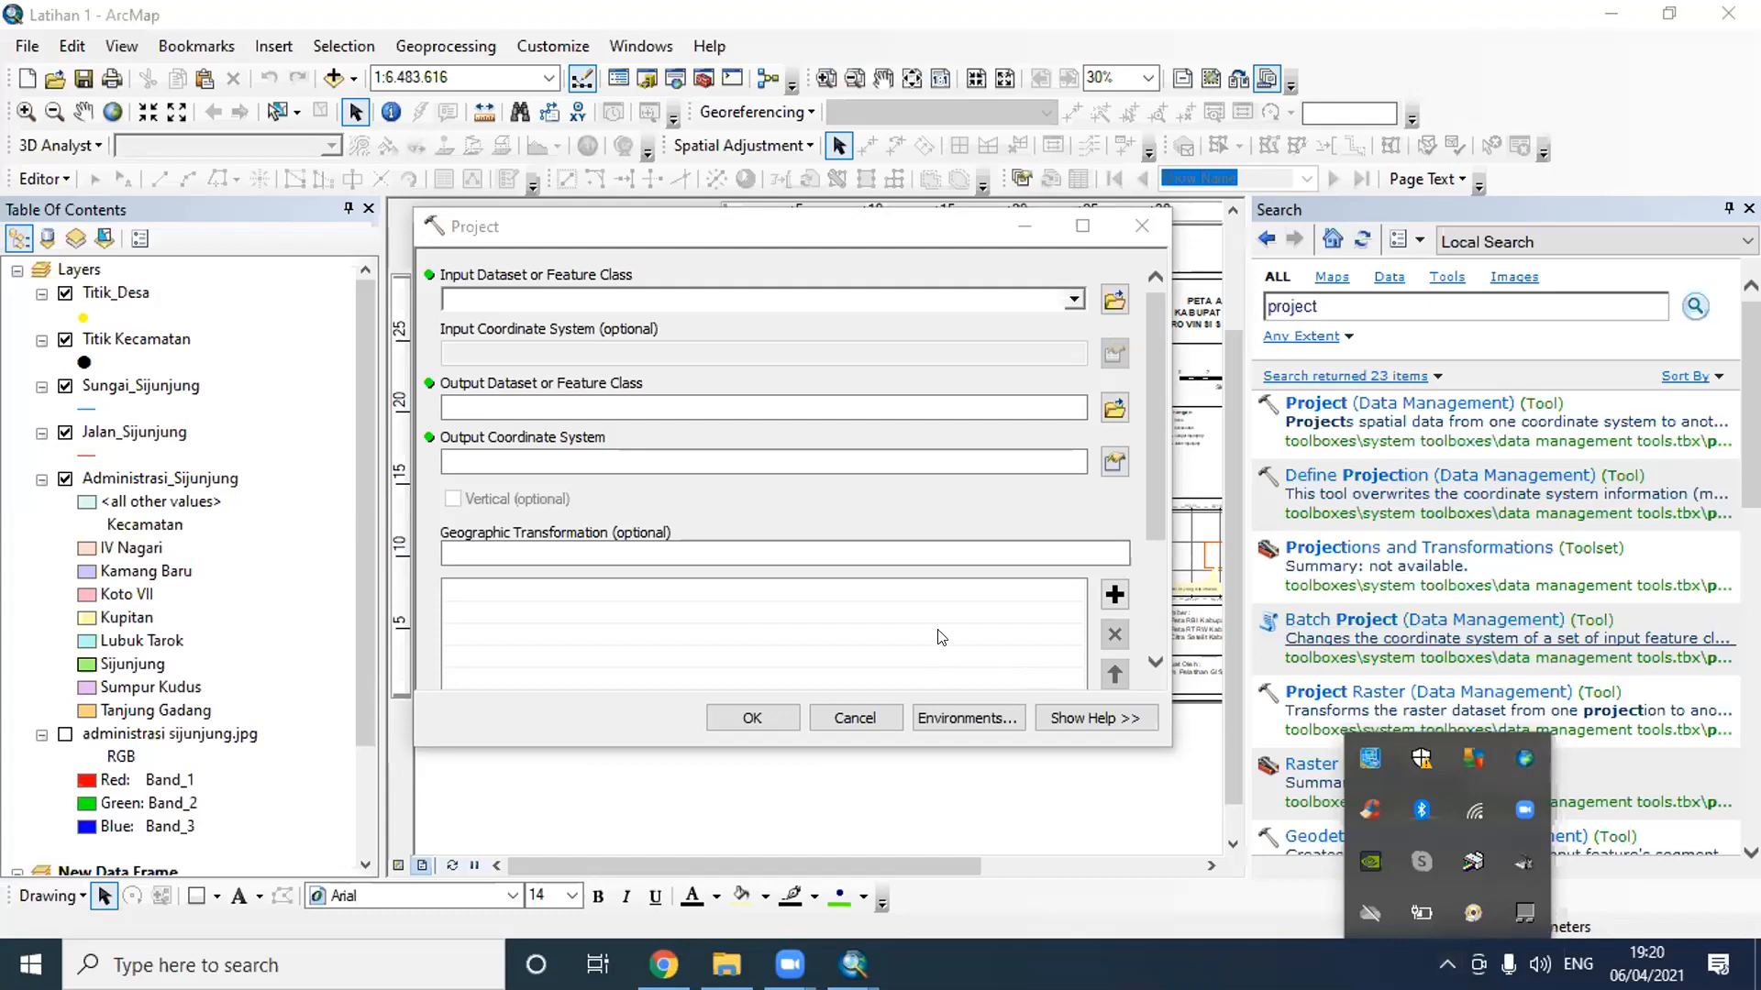
{"action": "left_click", "coordinate": [915, 256]}
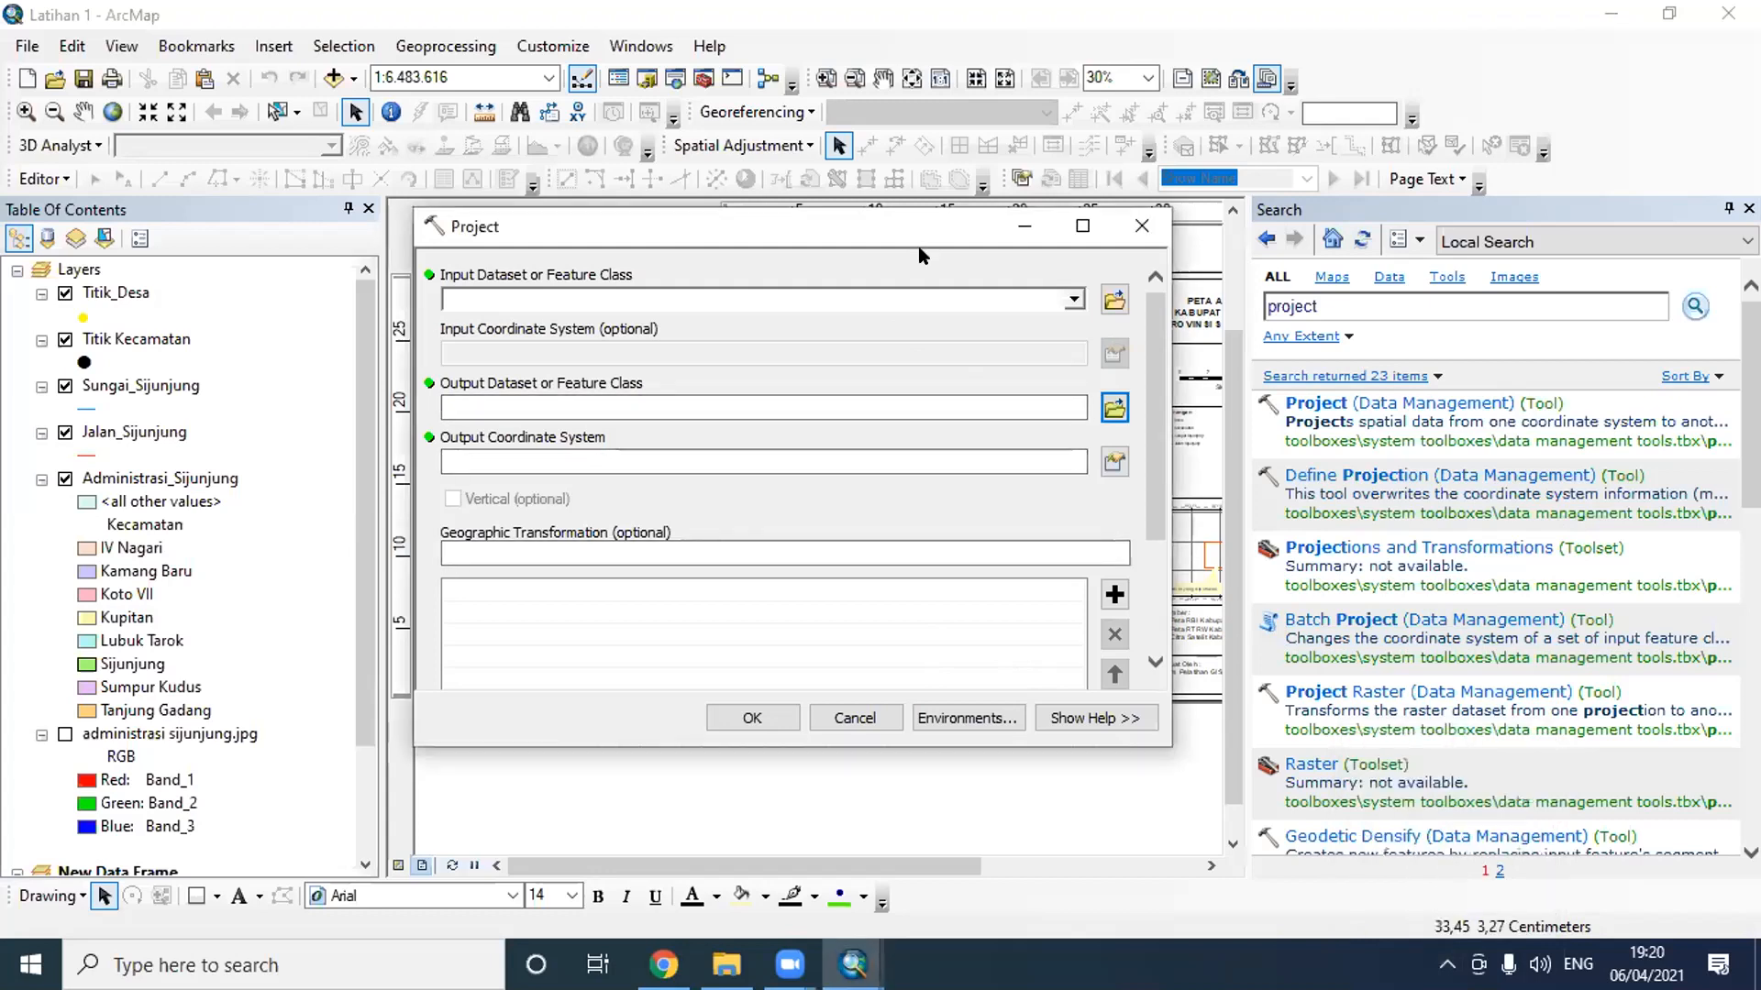
{"action": "left_click", "coordinate": [1072, 301]}
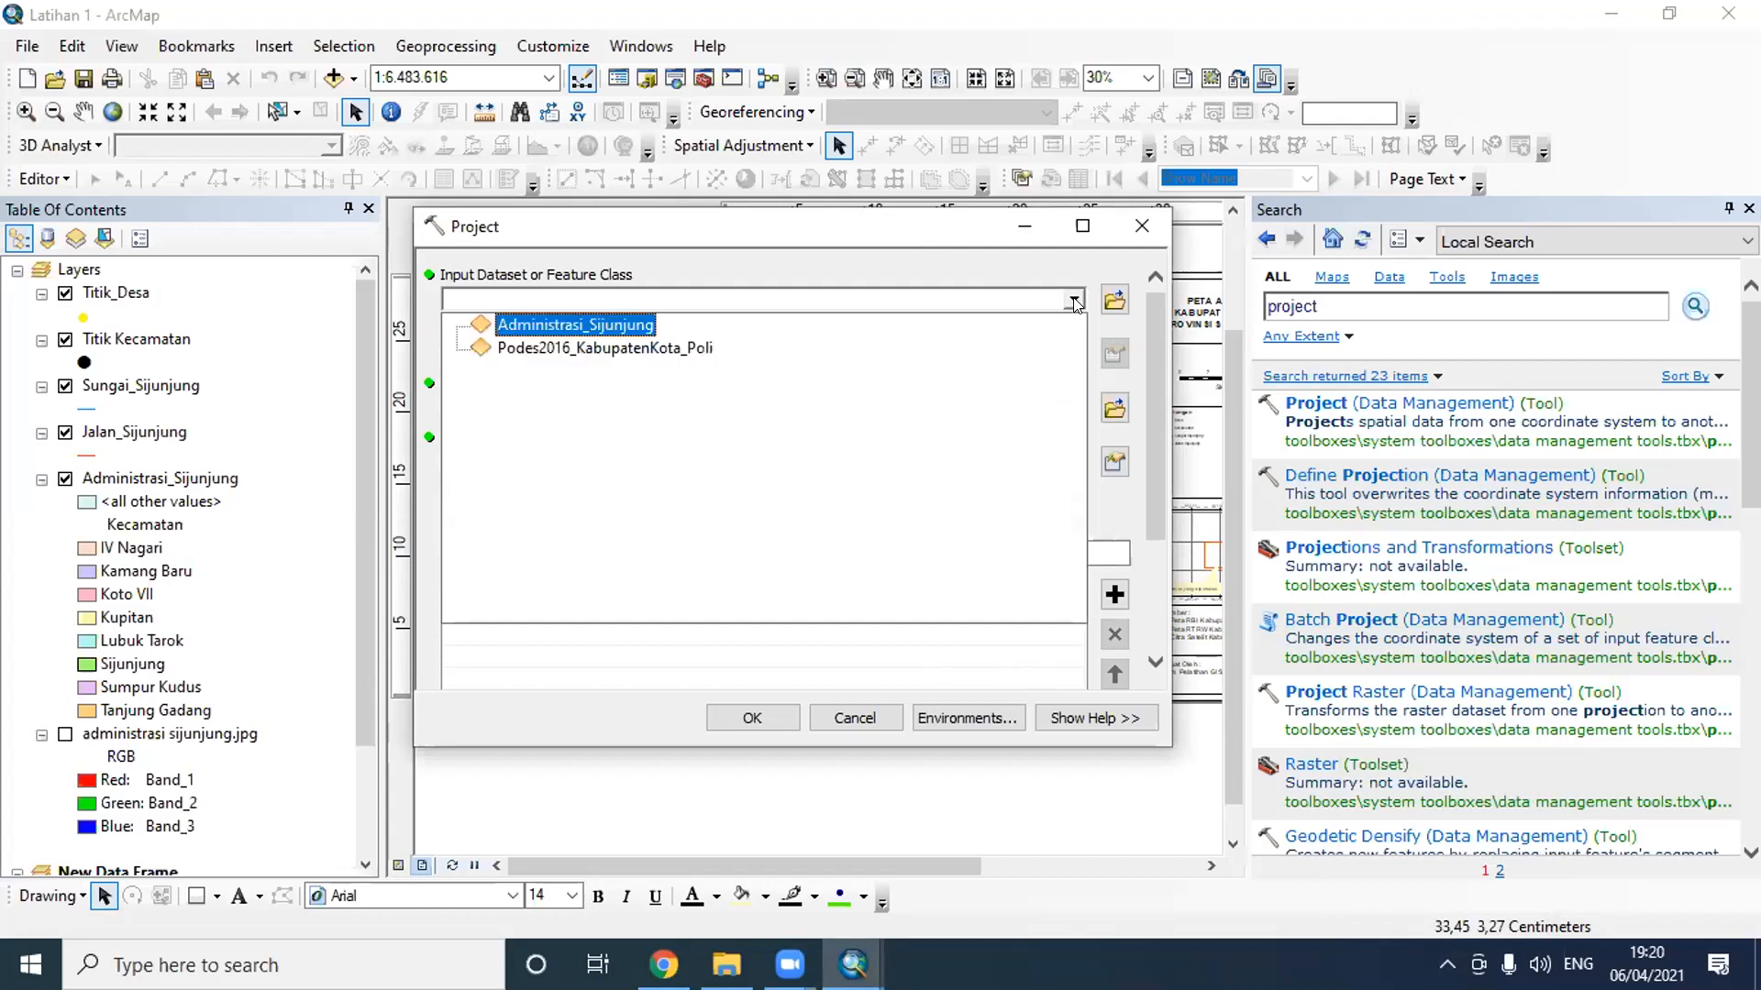
{"action": "left_click", "coordinate": [1074, 301]}
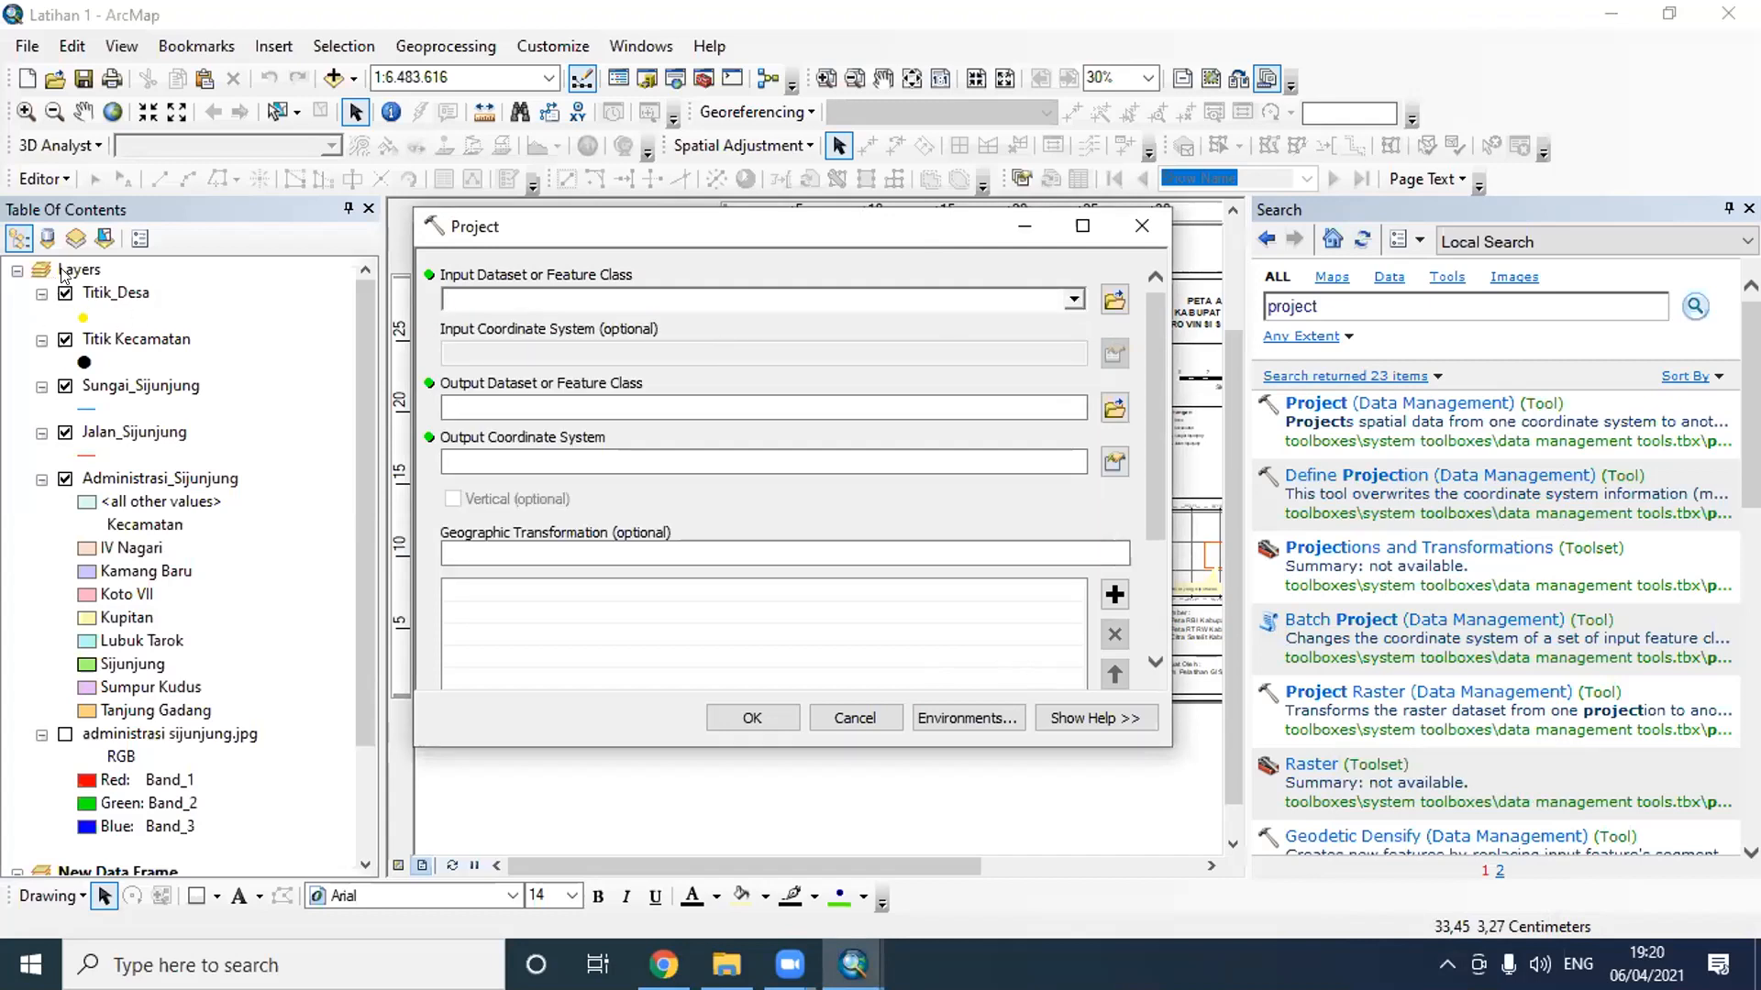
{"action": "left_click", "coordinate": [1073, 301]}
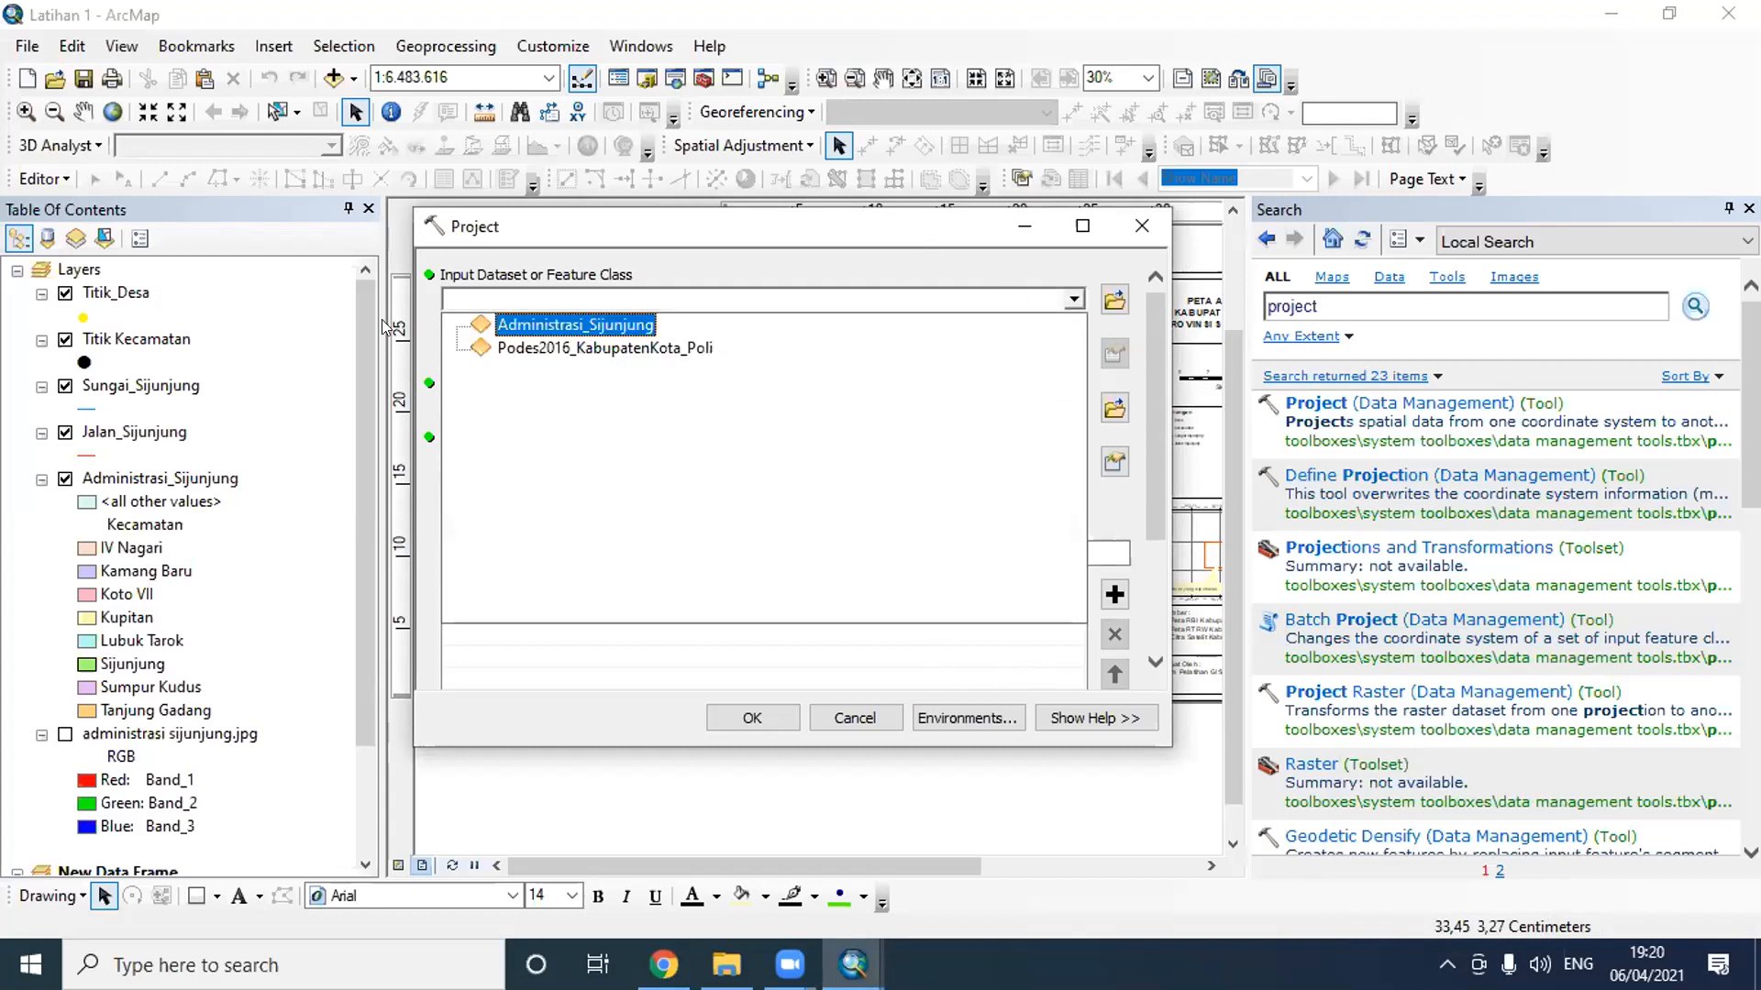
{"action": "left_click", "coordinate": [356, 519]}
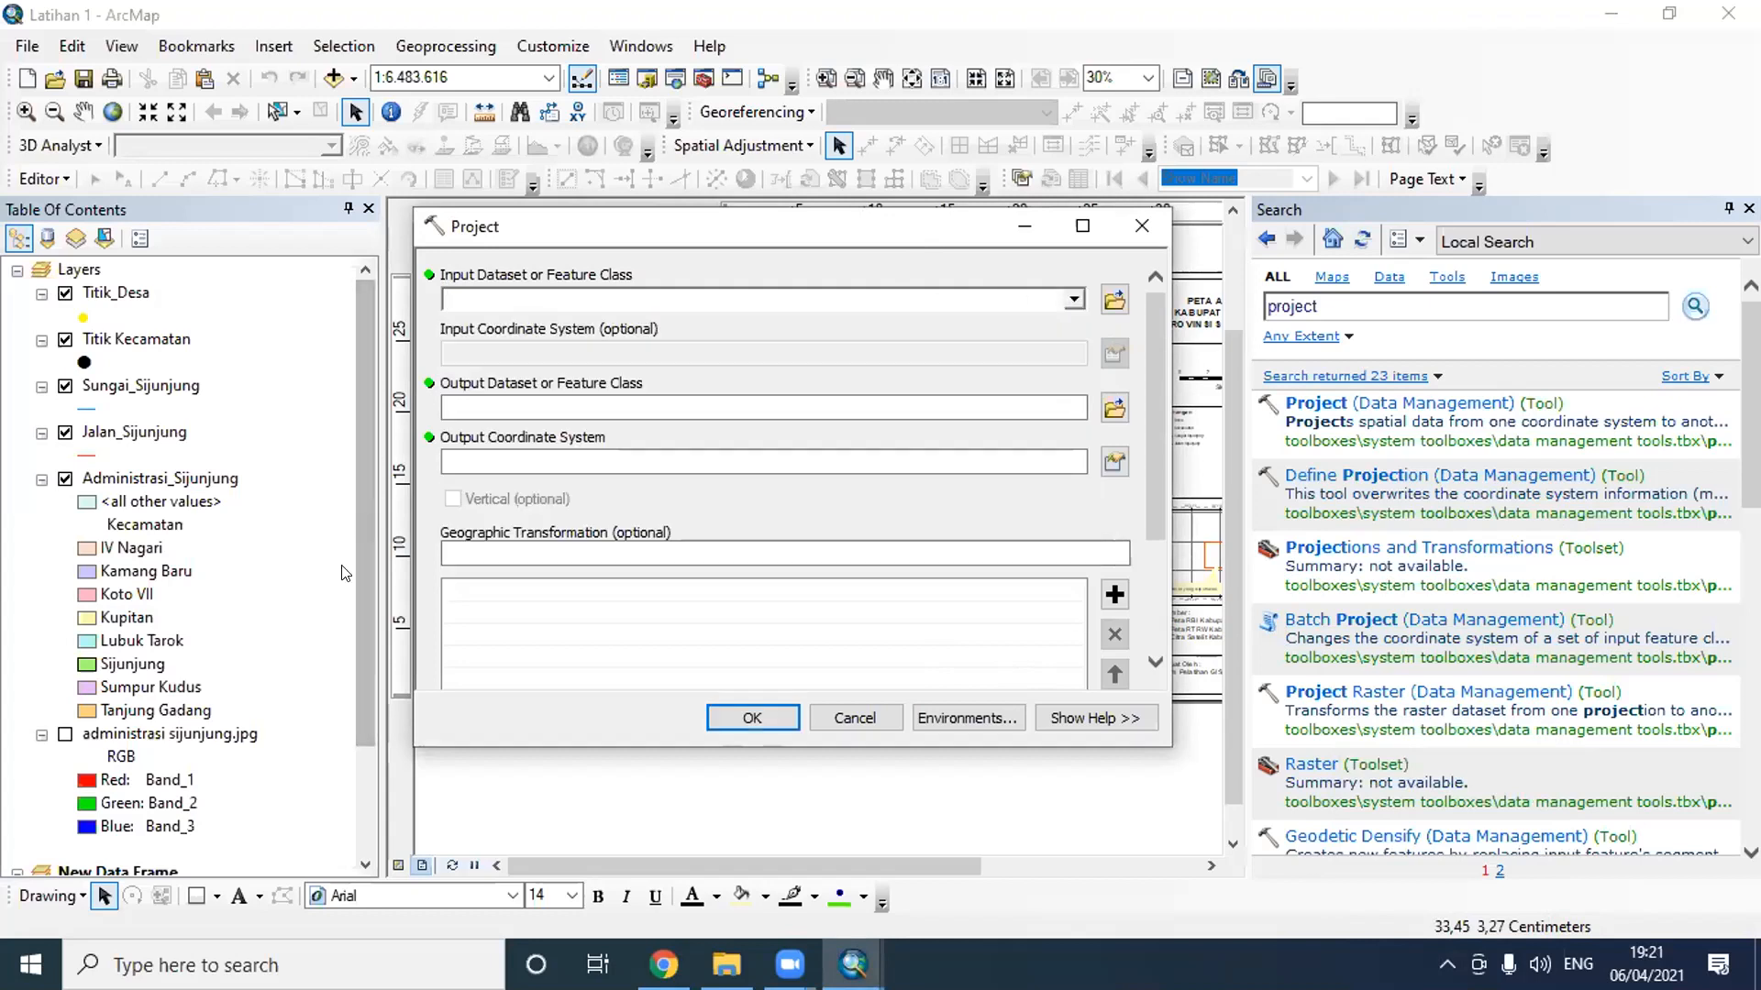
{"action": "left_click_drag", "start_coordinate": [356, 548], "coordinate": [355, 654]}
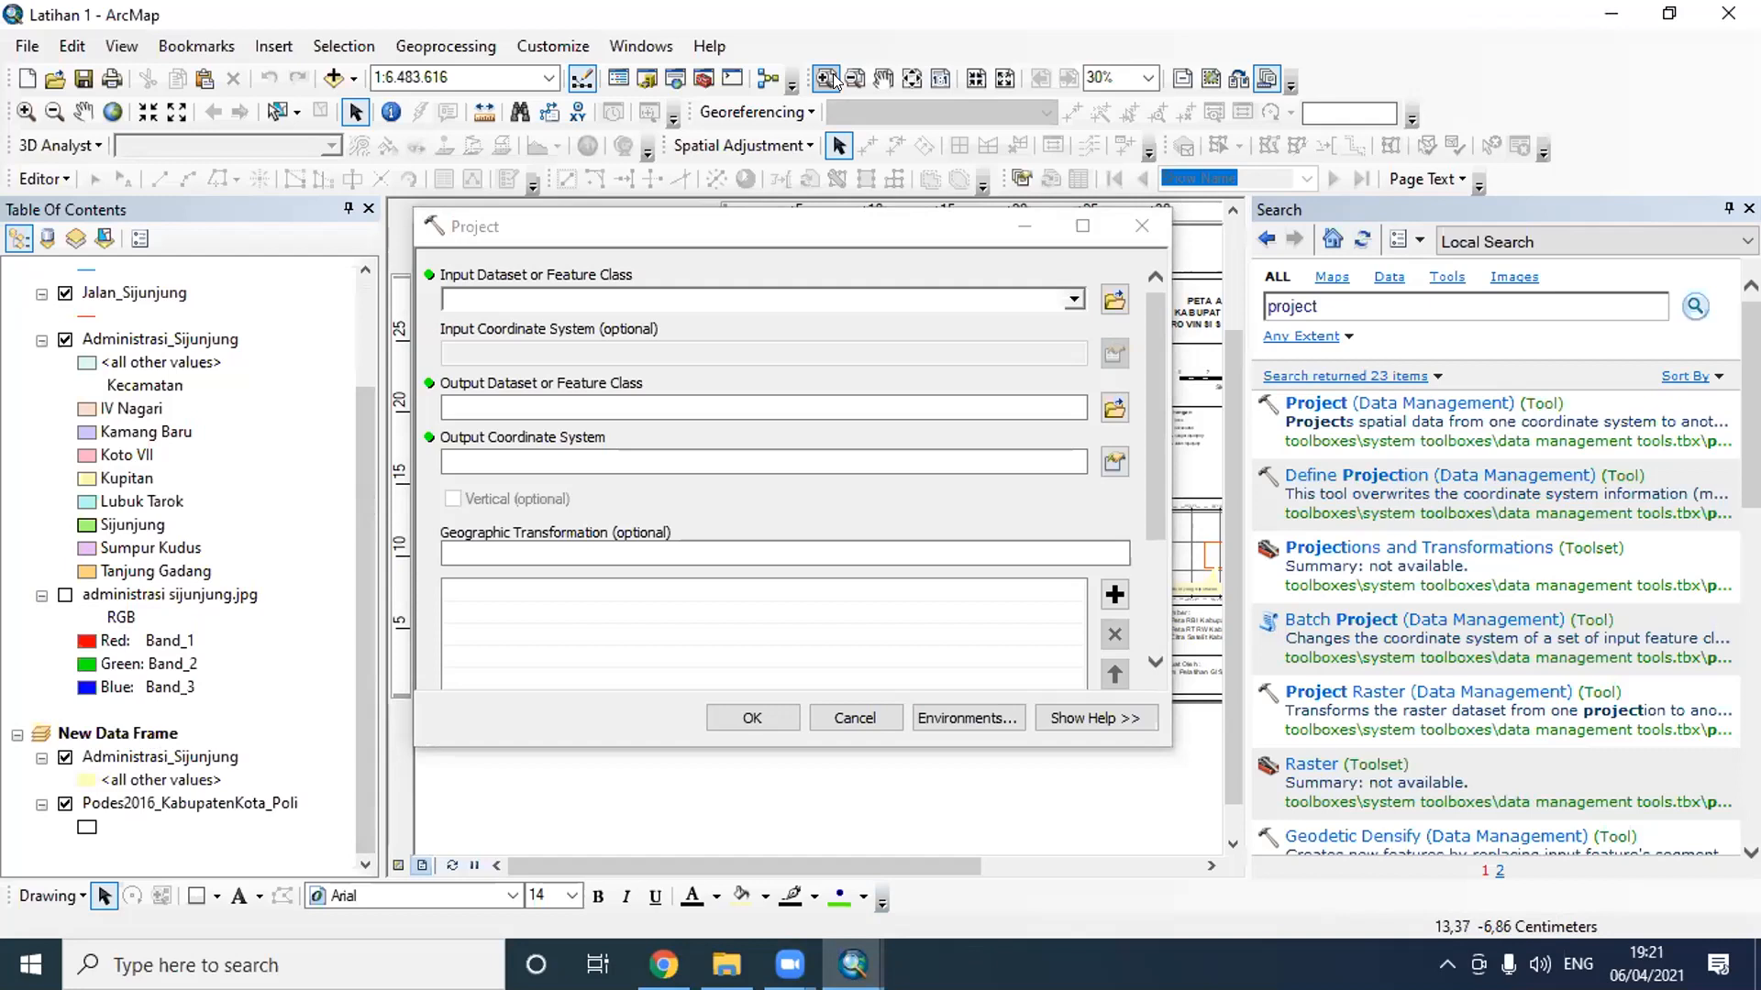
{"action": "mouse_move", "coordinate": [61, 734]}
{"action": "left_mouse_down"}
{"action": "mouse_move", "coordinate": [202, 744]}
{"action": "mouse_move", "coordinate": [147, 717]}
{"action": "mouse_move", "coordinate": [53, 711]}
{"action": "mouse_move", "coordinate": [39, 751]}
{"action": "left_mouse_up"}
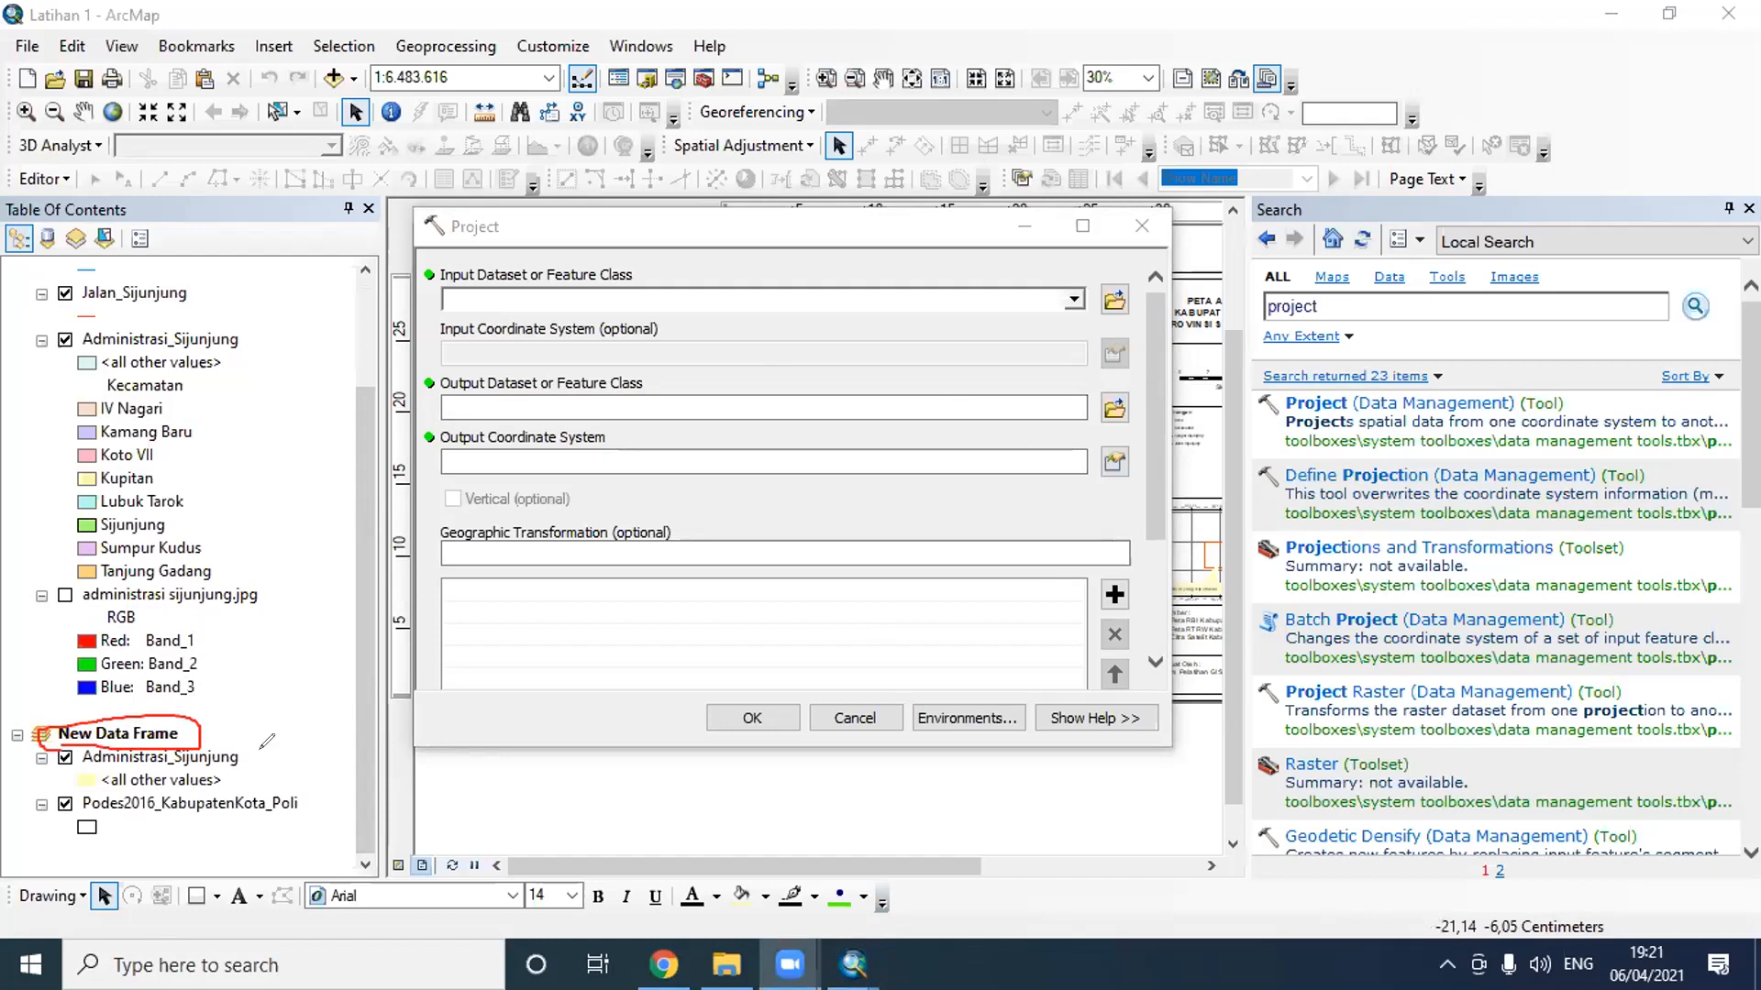
{"action": "left_click_drag", "start_coordinate": [265, 751], "coordinate": [316, 731]}
{"action": "left_click_drag", "start_coordinate": [306, 796], "coordinate": [346, 767]}
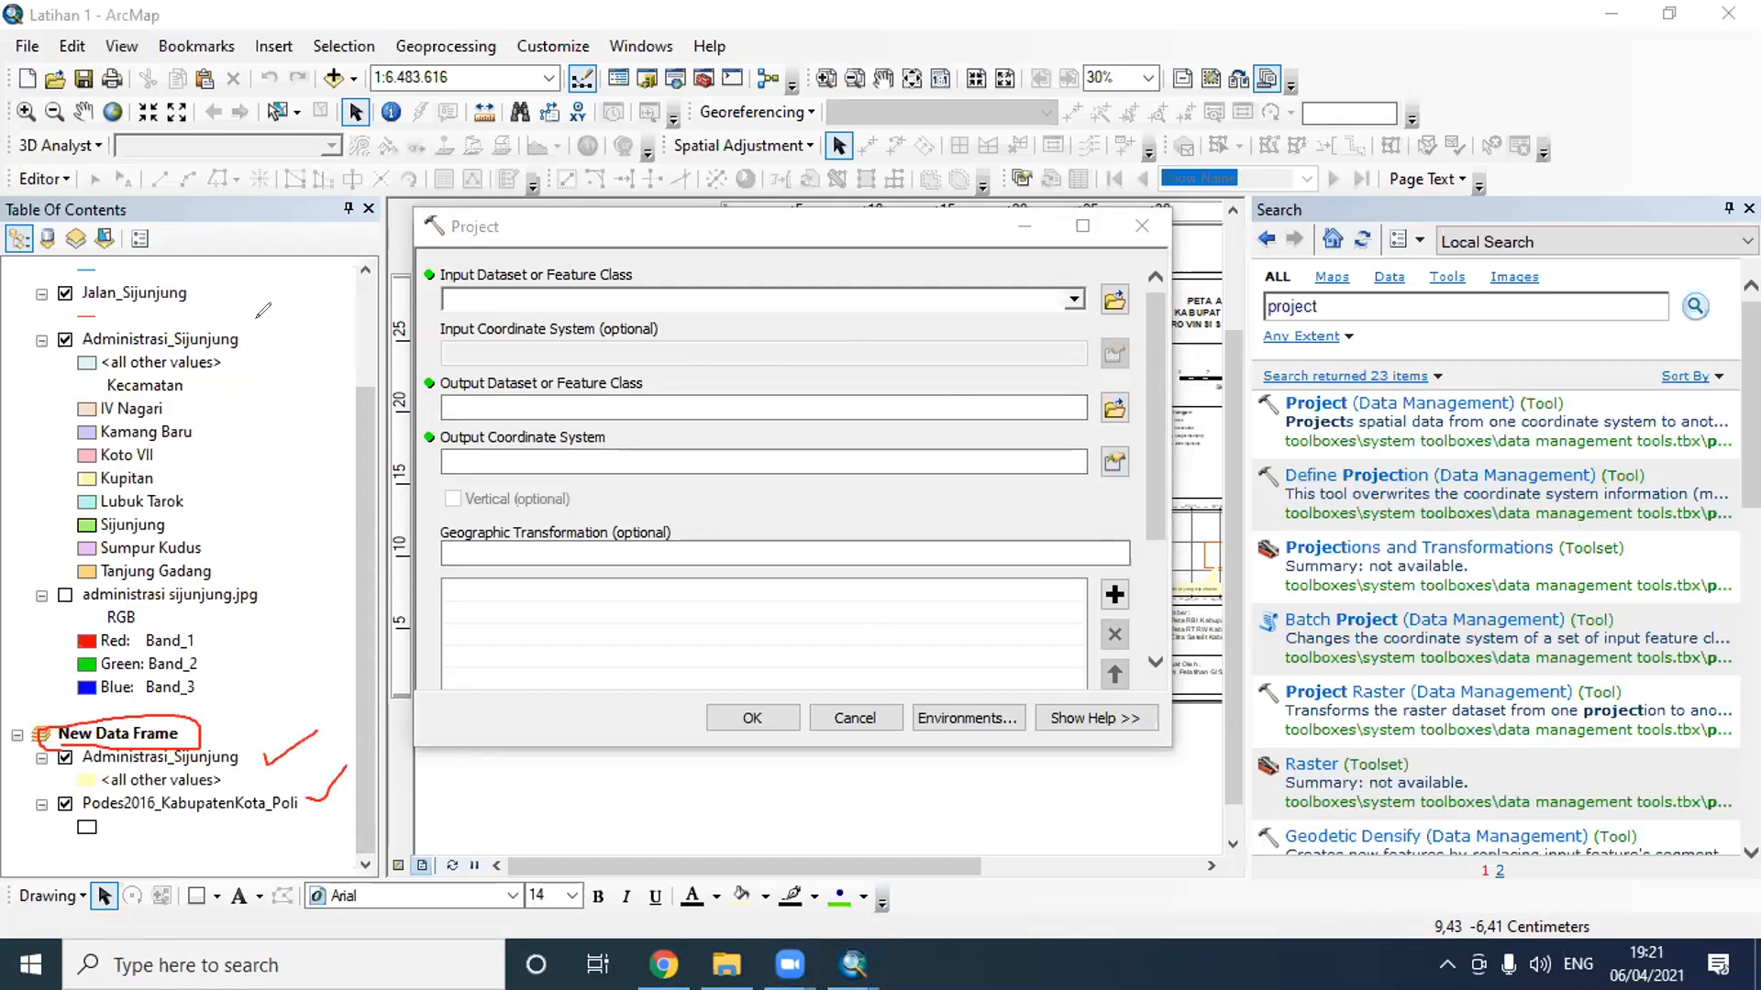
{"action": "mouse_move", "coordinate": [246, 324]}
{"action": "left_mouse_down"}
{"action": "mouse_move", "coordinate": [255, 339]}
{"action": "mouse_move", "coordinate": [277, 318]}
{"action": "mouse_move", "coordinate": [250, 287]}
{"action": "left_mouse_up"}
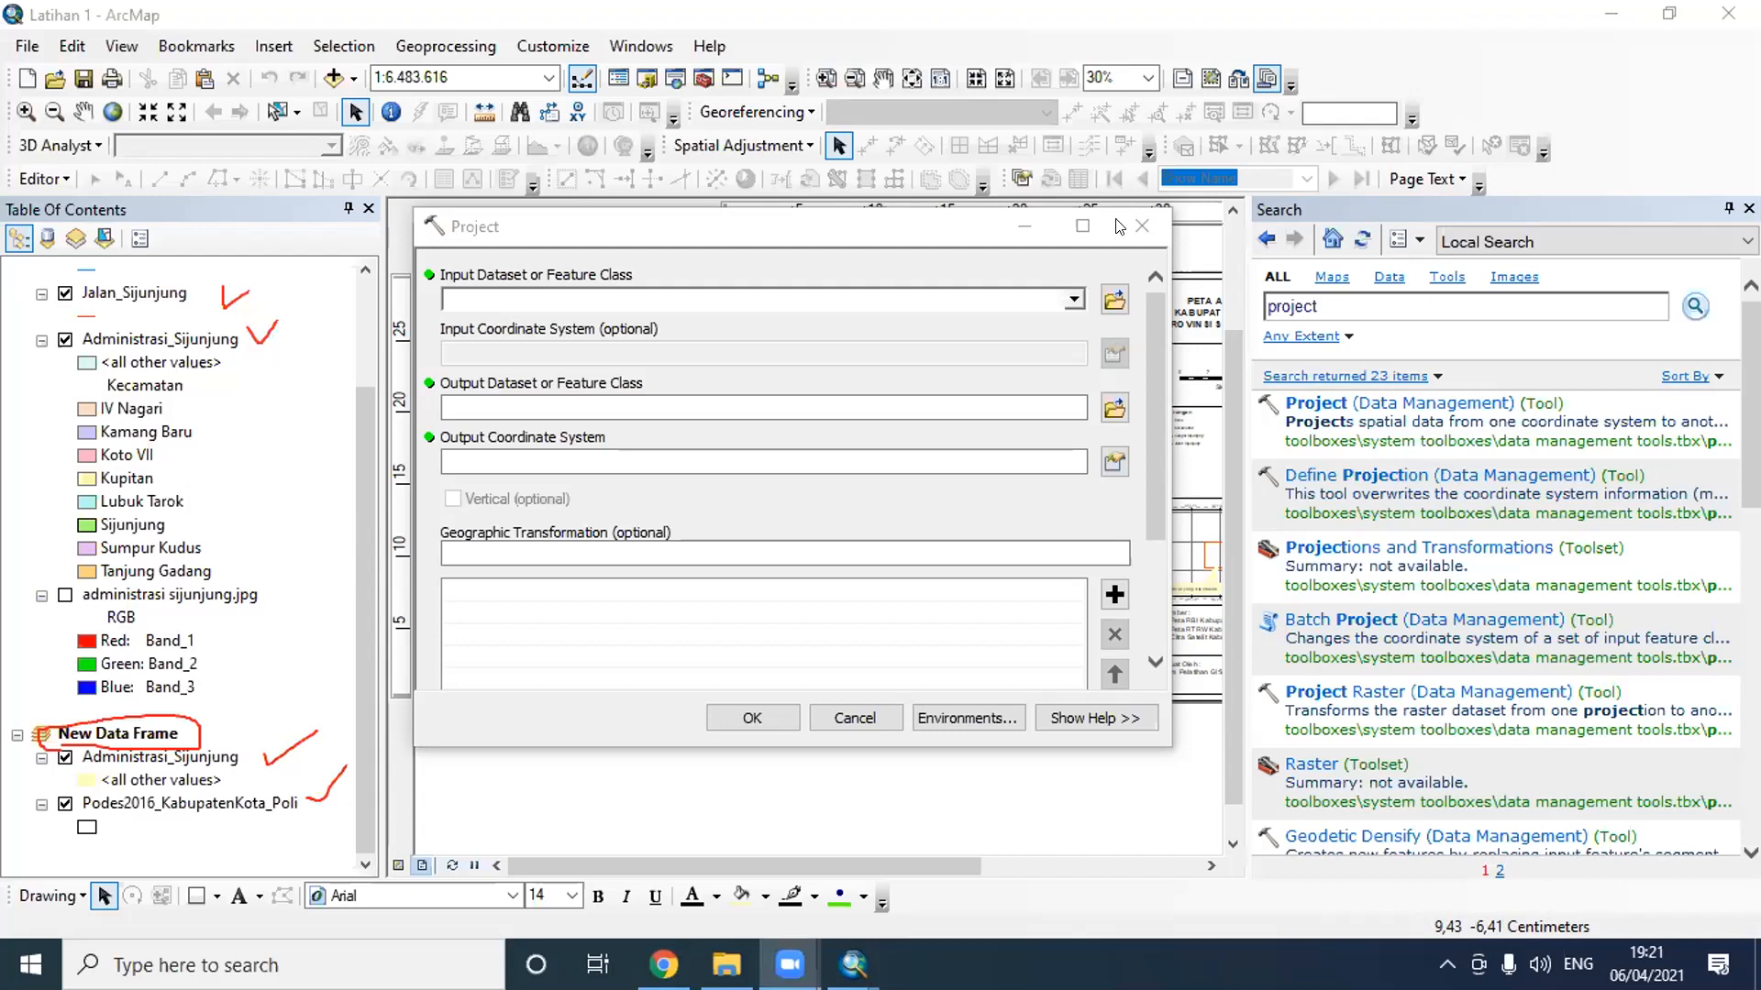
- Activate the Layers data frame and clear the drawn annotations from the screen
{"action": "left_click_drag", "start_coordinate": [372, 434], "coordinate": [381, 312]}
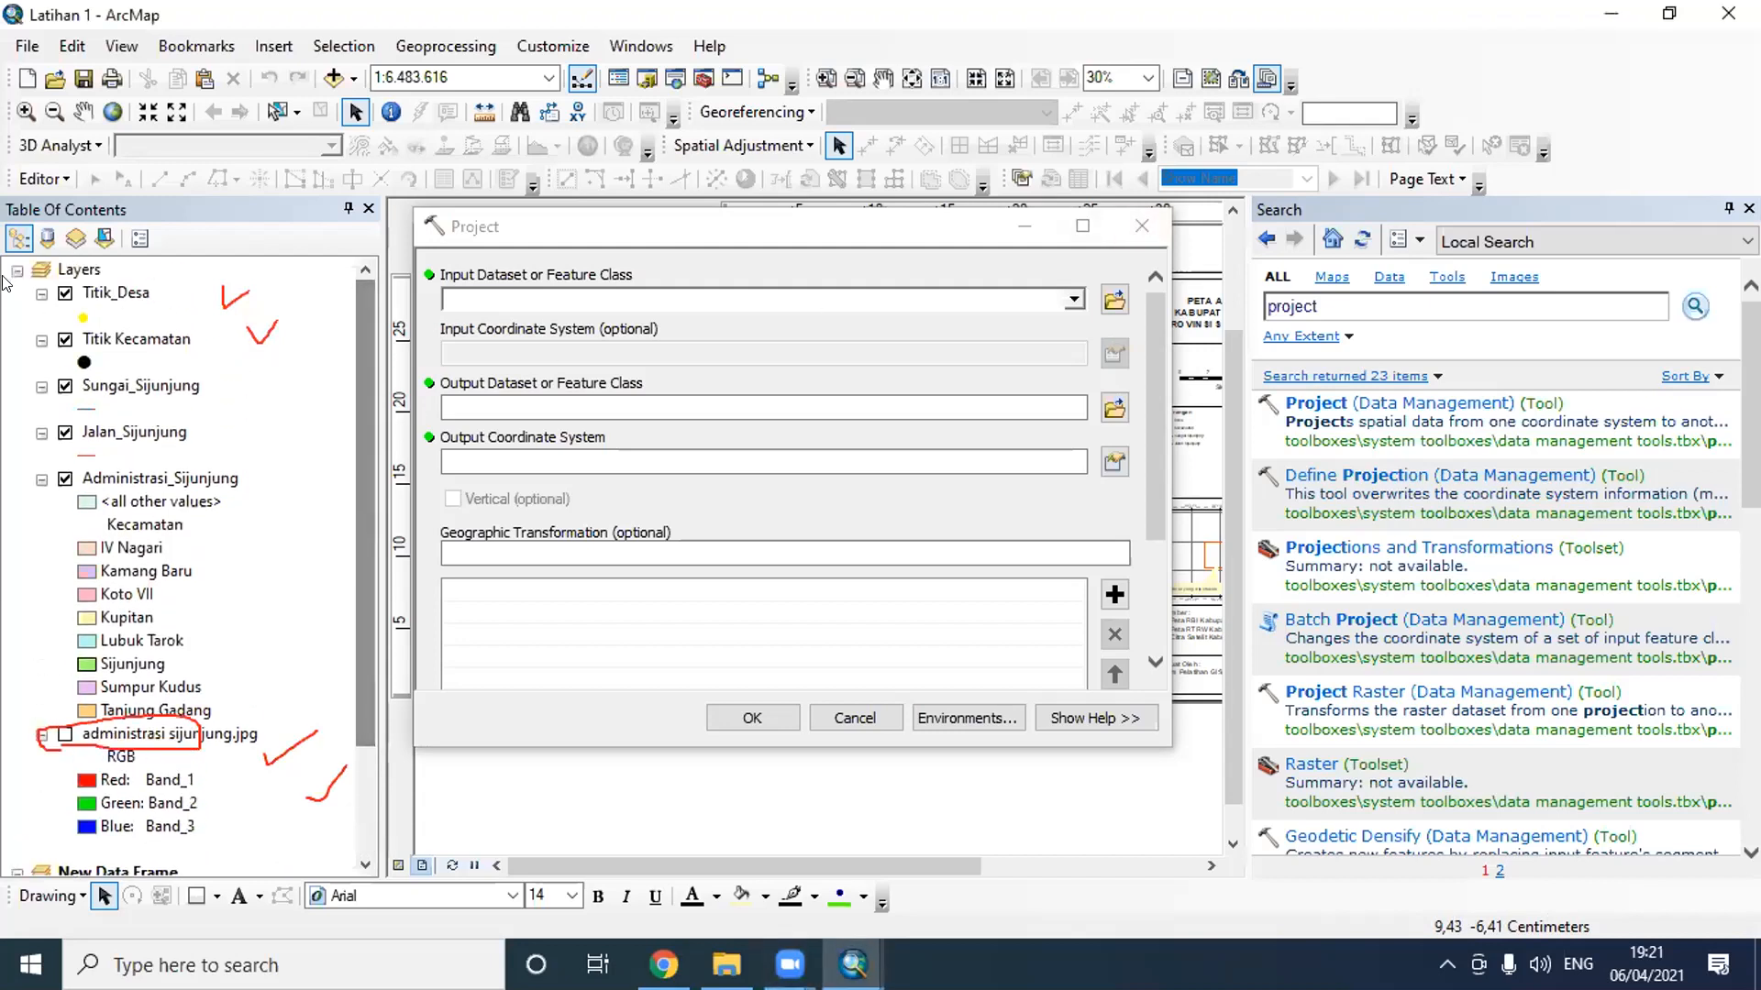
{"action": "left_click", "coordinate": [64, 268]}
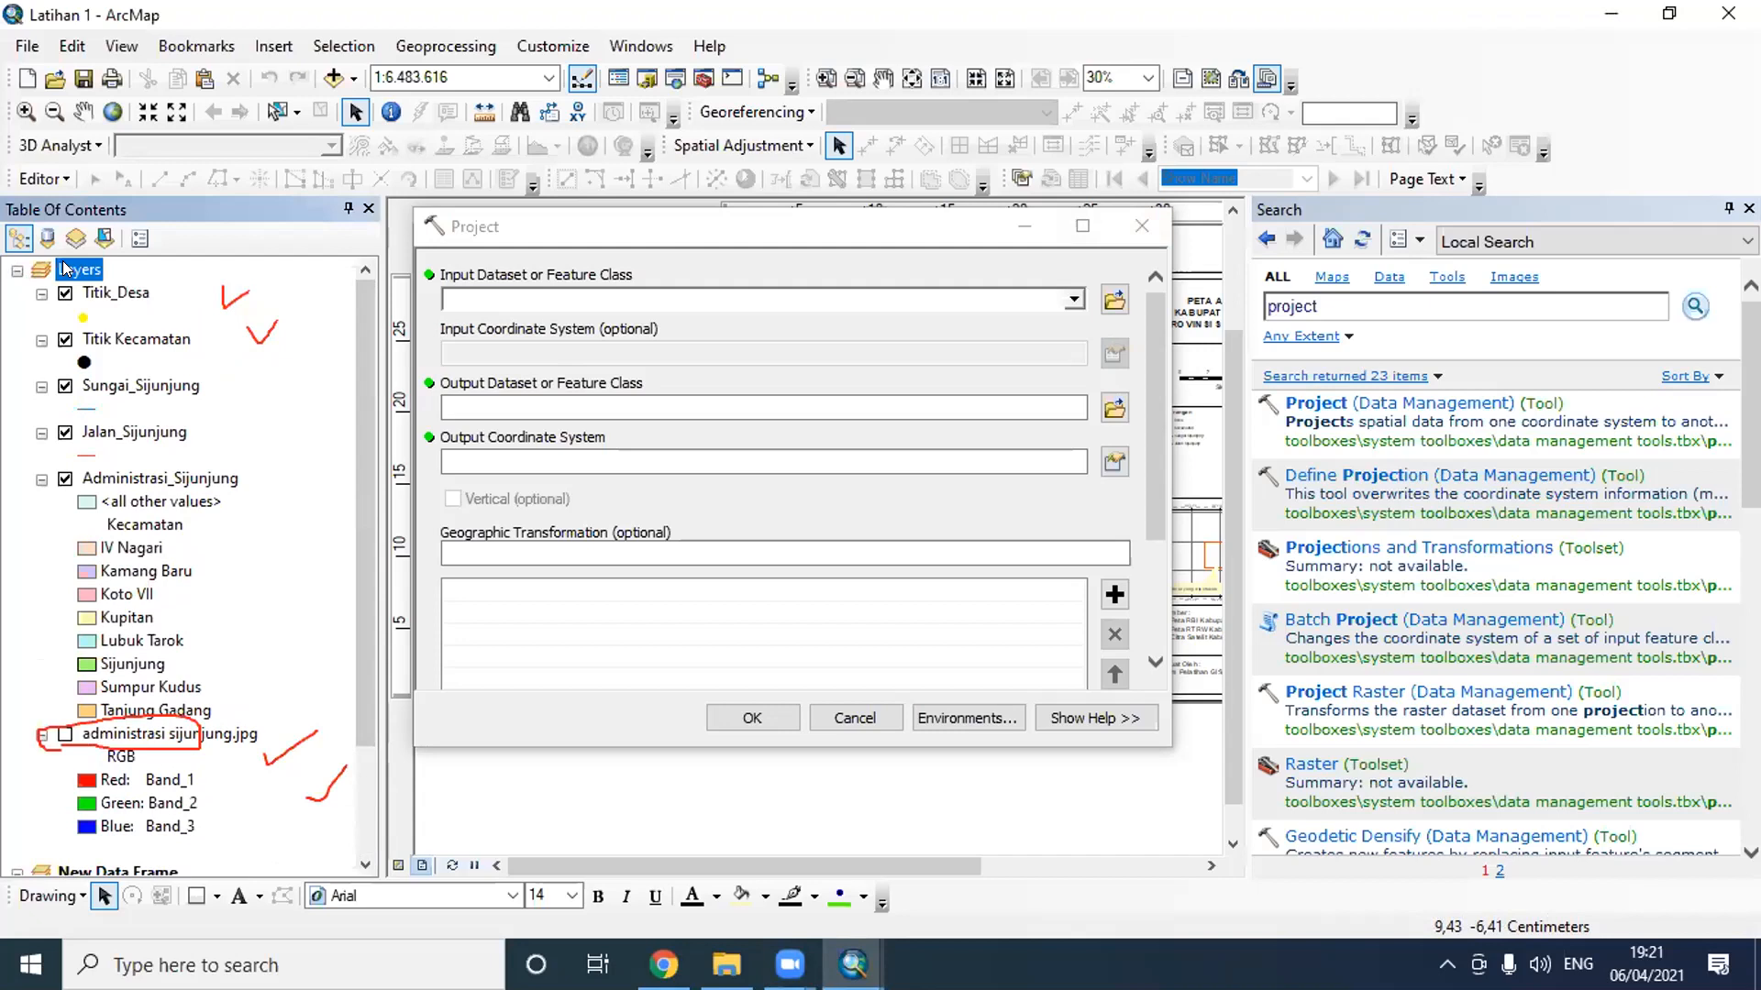
{"action": "right_click", "coordinate": [64, 268]}
{"action": "left_click", "coordinate": [207, 788]}
{"action": "left_click", "coordinate": [349, 500]}
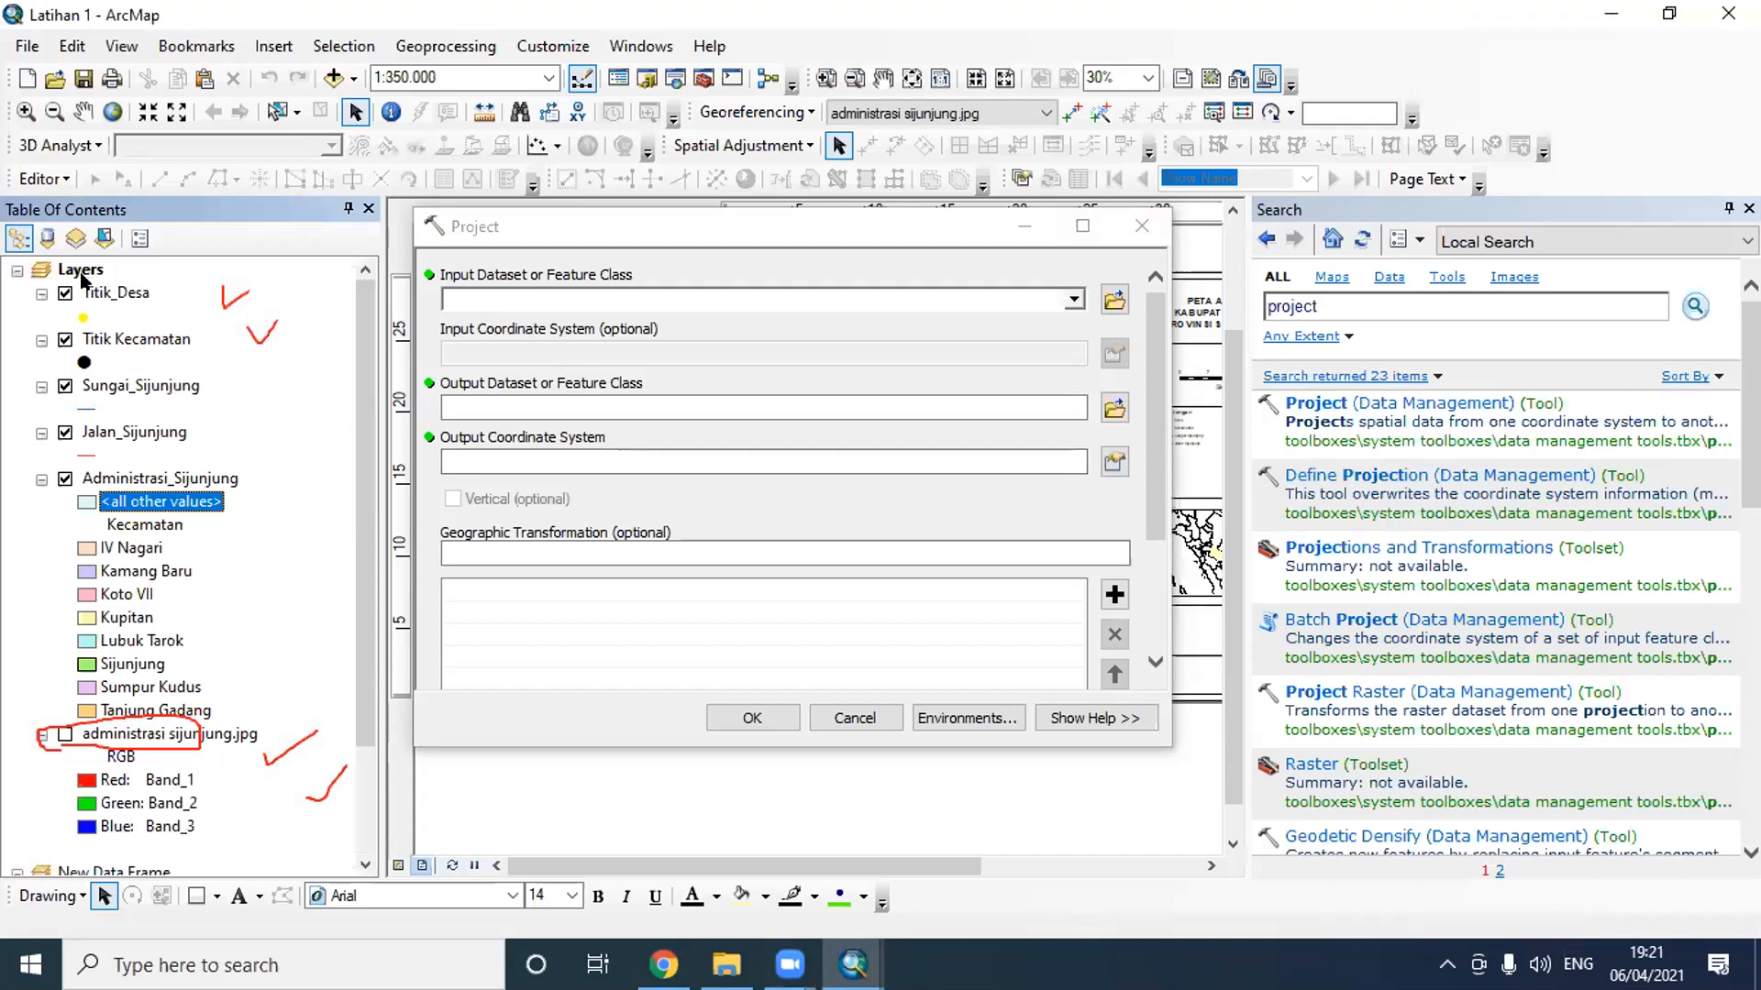
{"action": "left_click", "coordinate": [867, 49]}
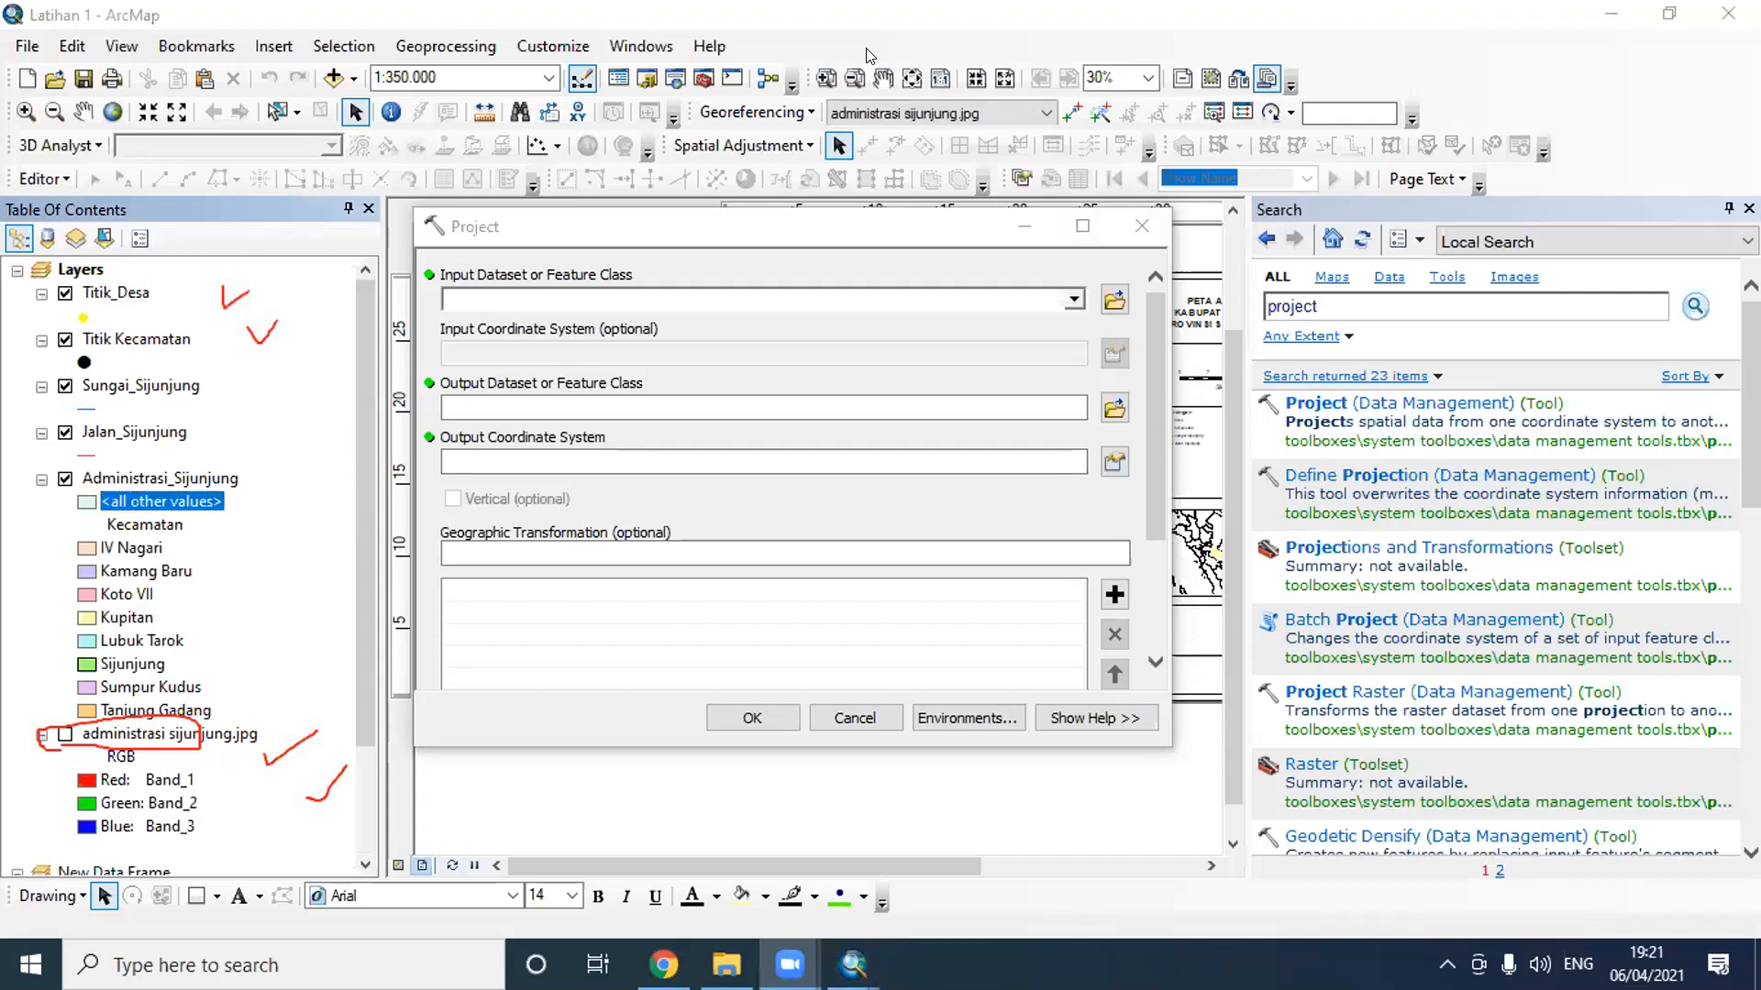
{"action": "left_click", "coordinate": [1171, 156]}
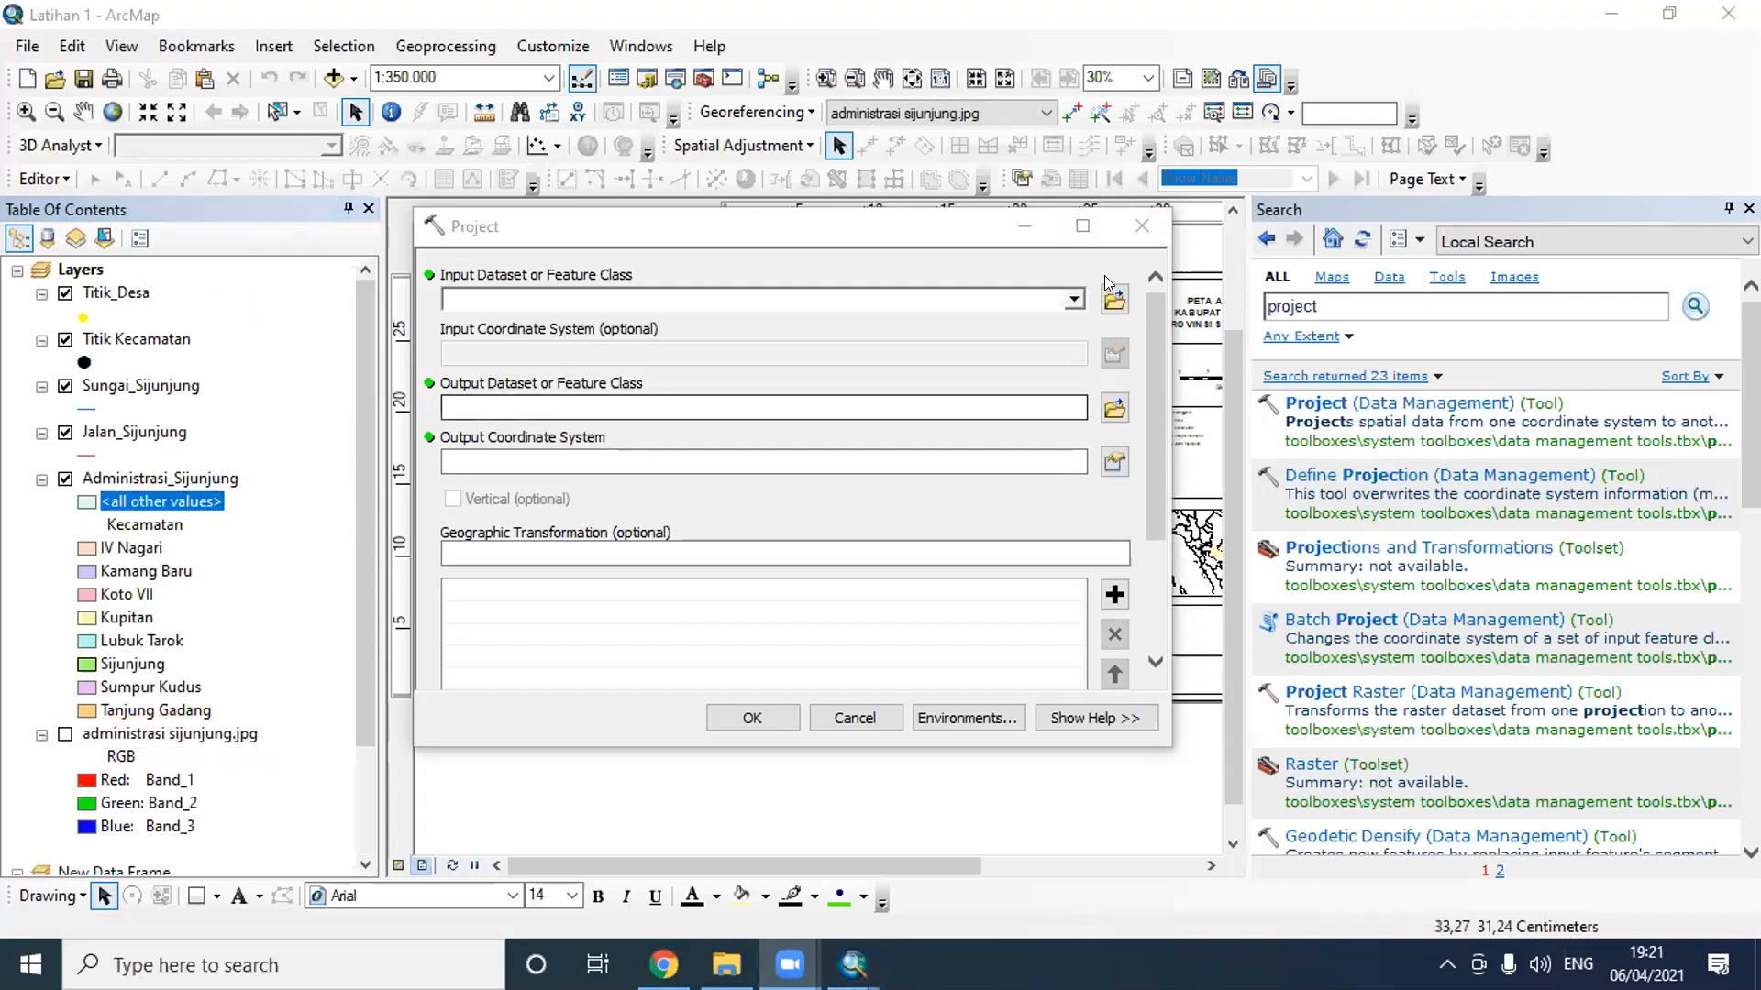
- Close and reopen the Project tool, and set Administrasi_Sijunjung from the Layers data frame as the input dataset
{"action": "left_click", "coordinate": [1073, 299]}
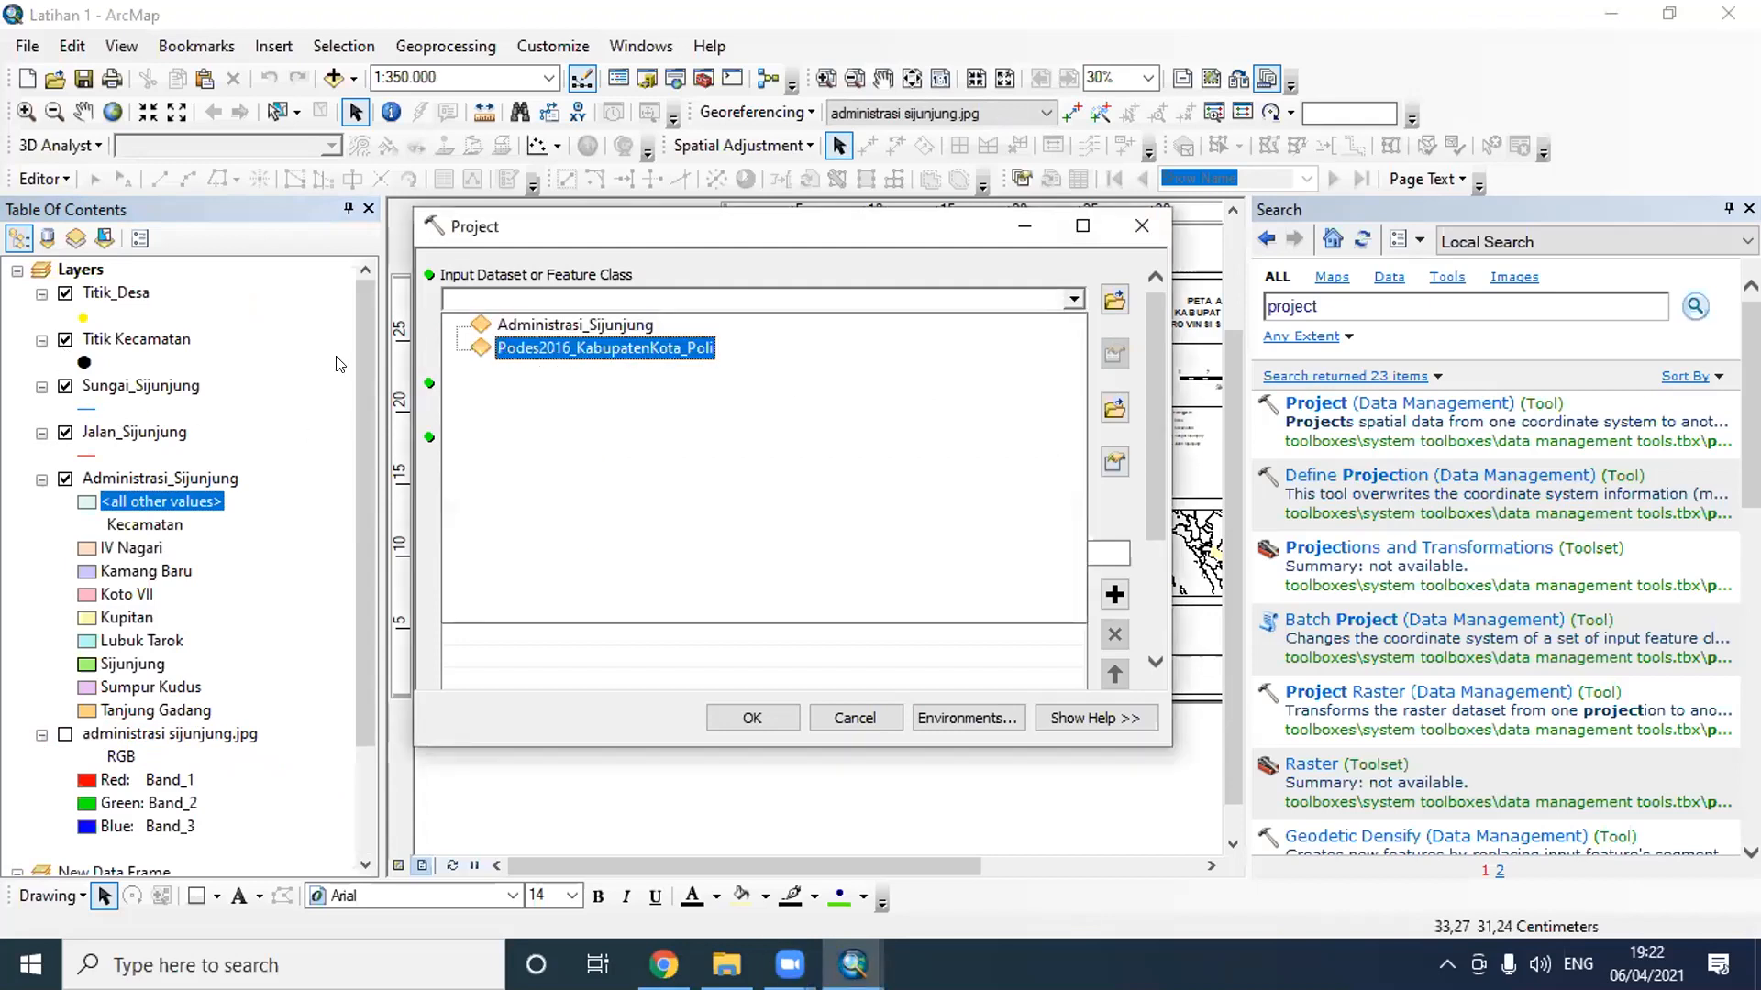
{"action": "left_click", "coordinate": [1142, 226]}
{"action": "left_click", "coordinate": [1142, 226]}
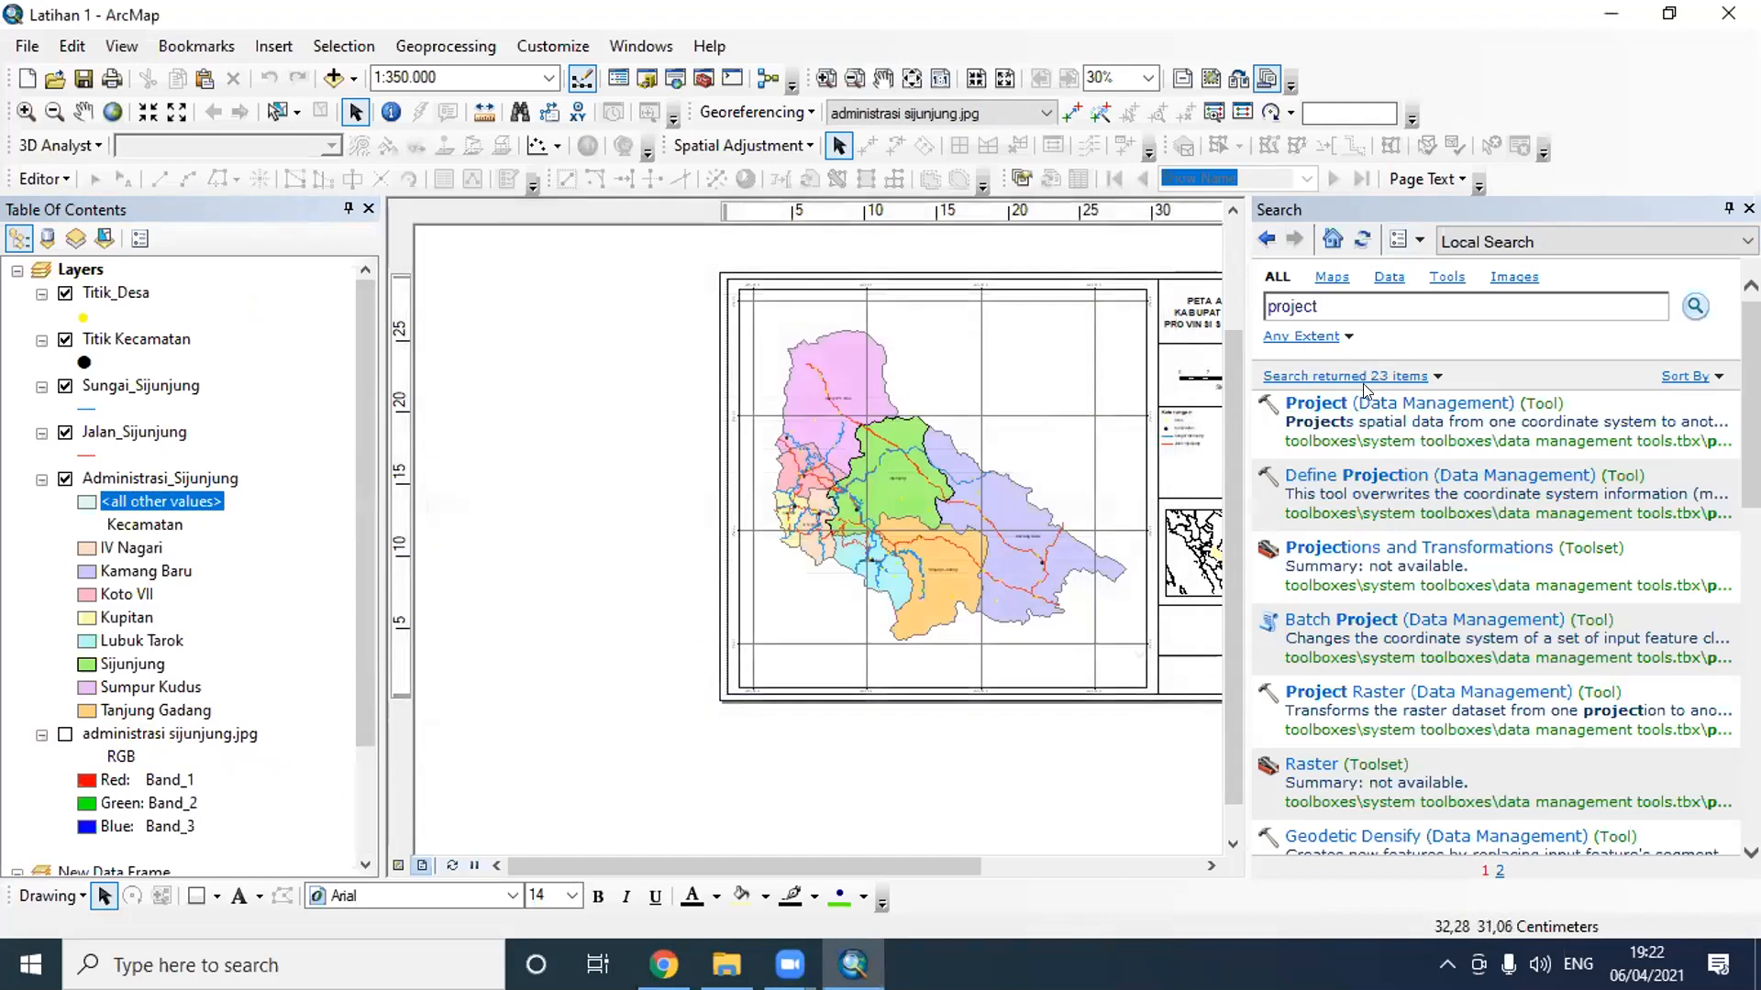
{"action": "left_click", "coordinate": [1355, 405]}
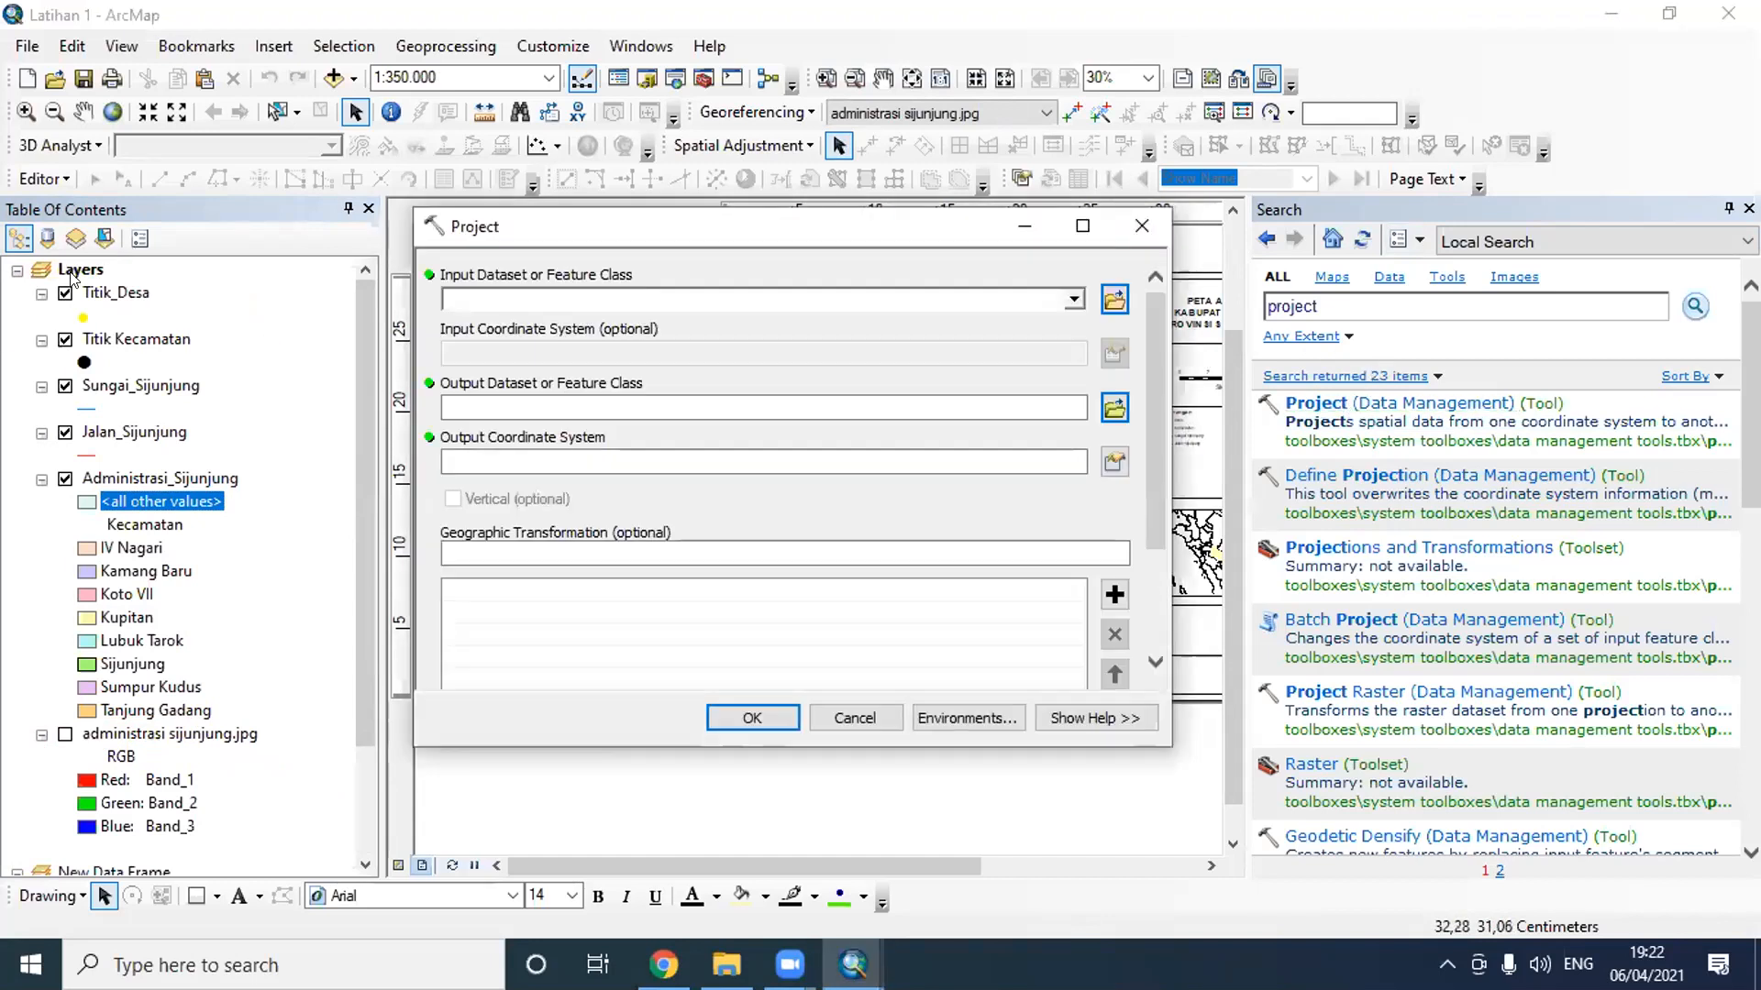
{"action": "left_click", "coordinate": [1075, 298]}
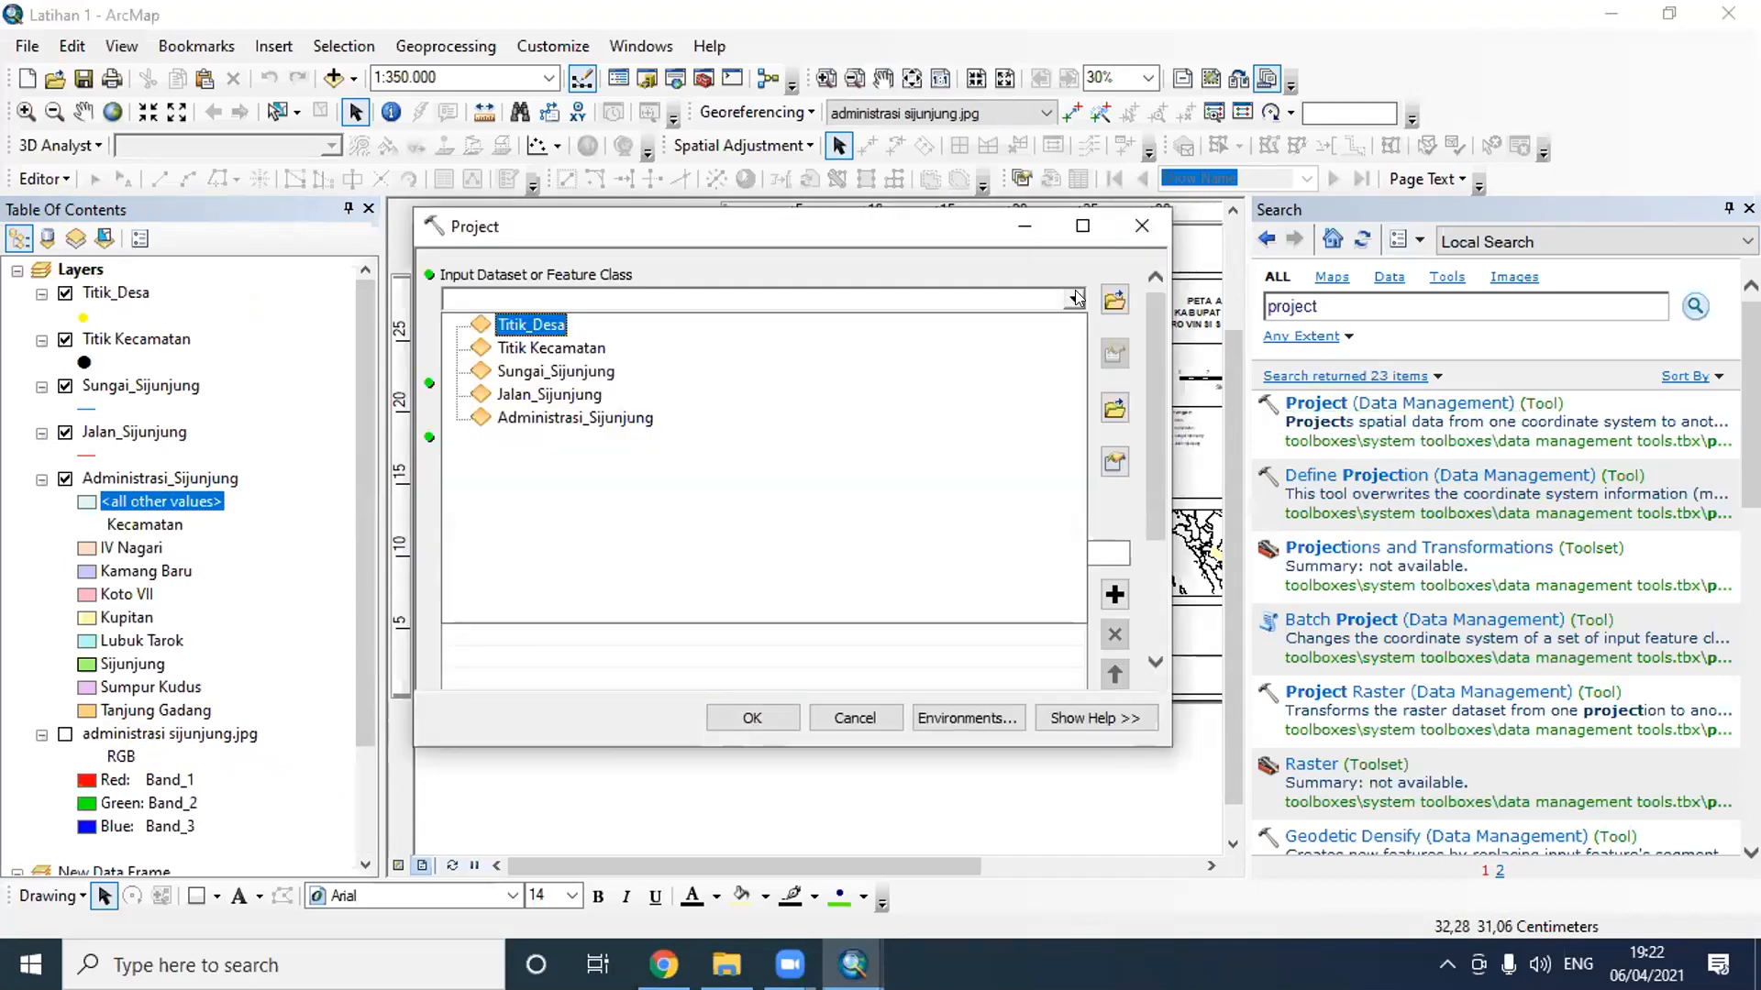
{"action": "left_click", "coordinate": [530, 422]}
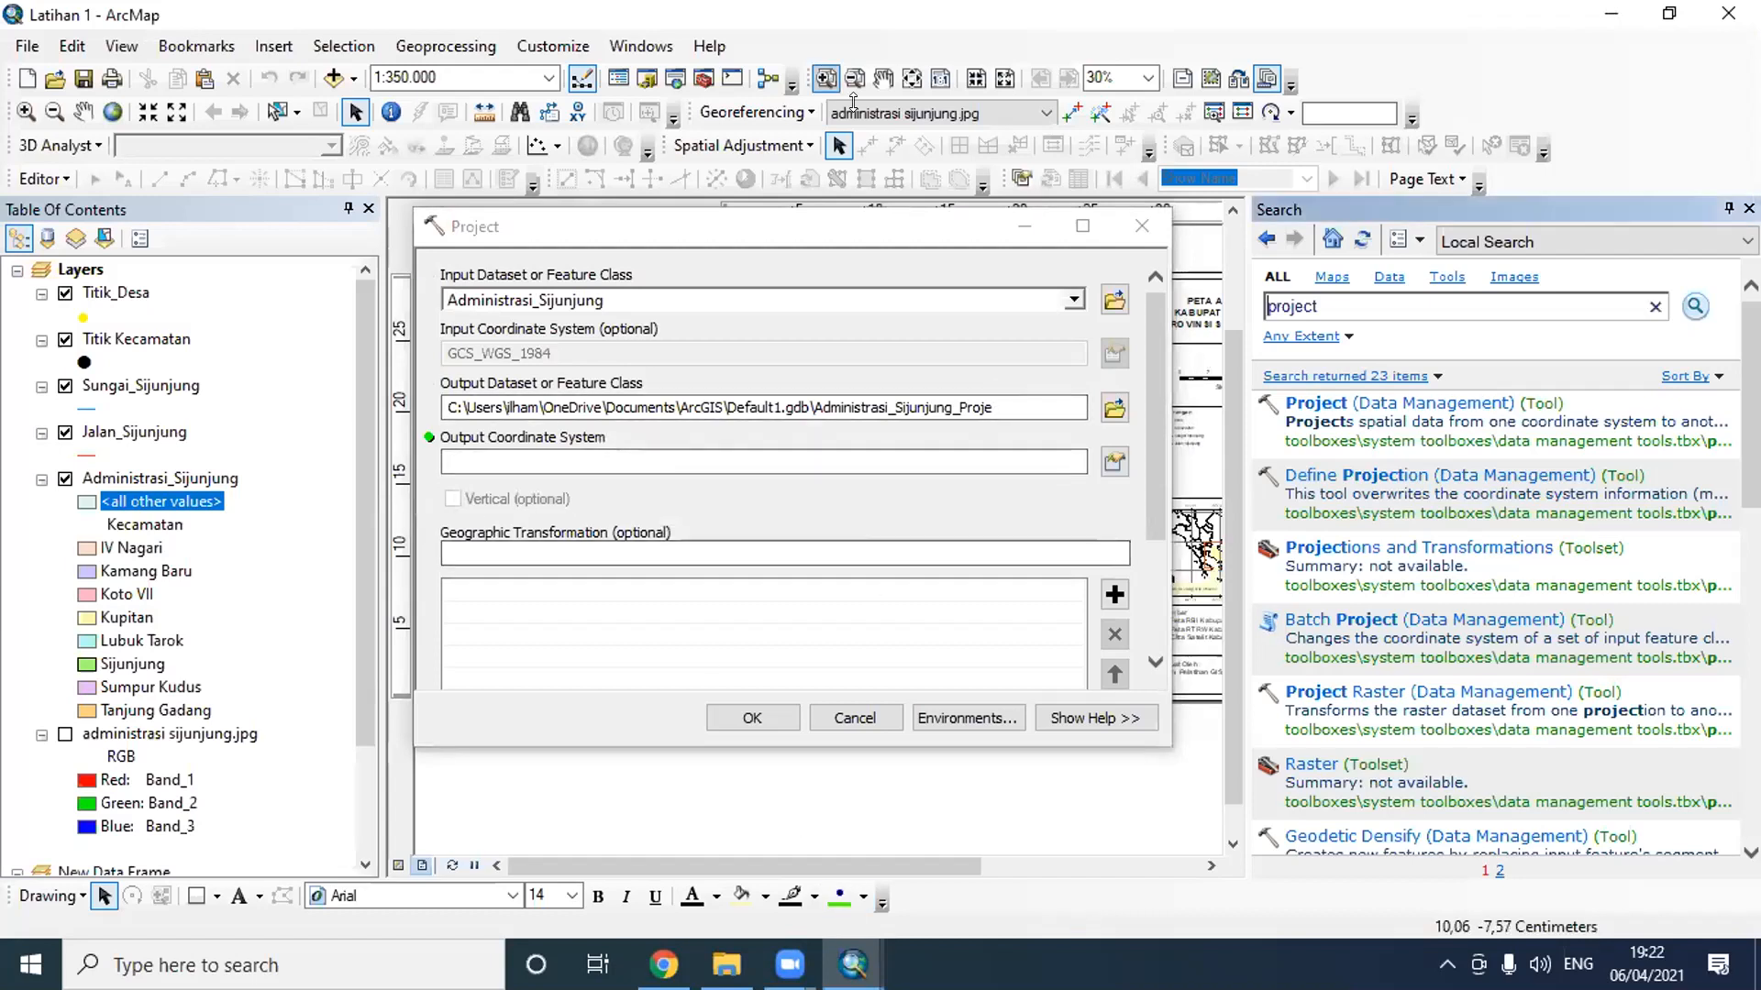
- Circle the input coordinate system and the output coordinate system picker on screen, and open the spatial reference settings for the output
{"action": "mouse_move", "coordinate": [435, 362]}
{"action": "left_mouse_down"}
{"action": "mouse_move", "coordinate": [550, 364]}
{"action": "mouse_move", "coordinate": [629, 331]}
{"action": "mouse_move", "coordinate": [605, 322]}
{"action": "left_mouse_up"}
{"action": "mouse_move", "coordinate": [509, 295]}
{"action": "left_mouse_down"}
{"action": "mouse_move", "coordinate": [451, 310]}
{"action": "mouse_move", "coordinate": [429, 341]}
{"action": "left_mouse_up"}
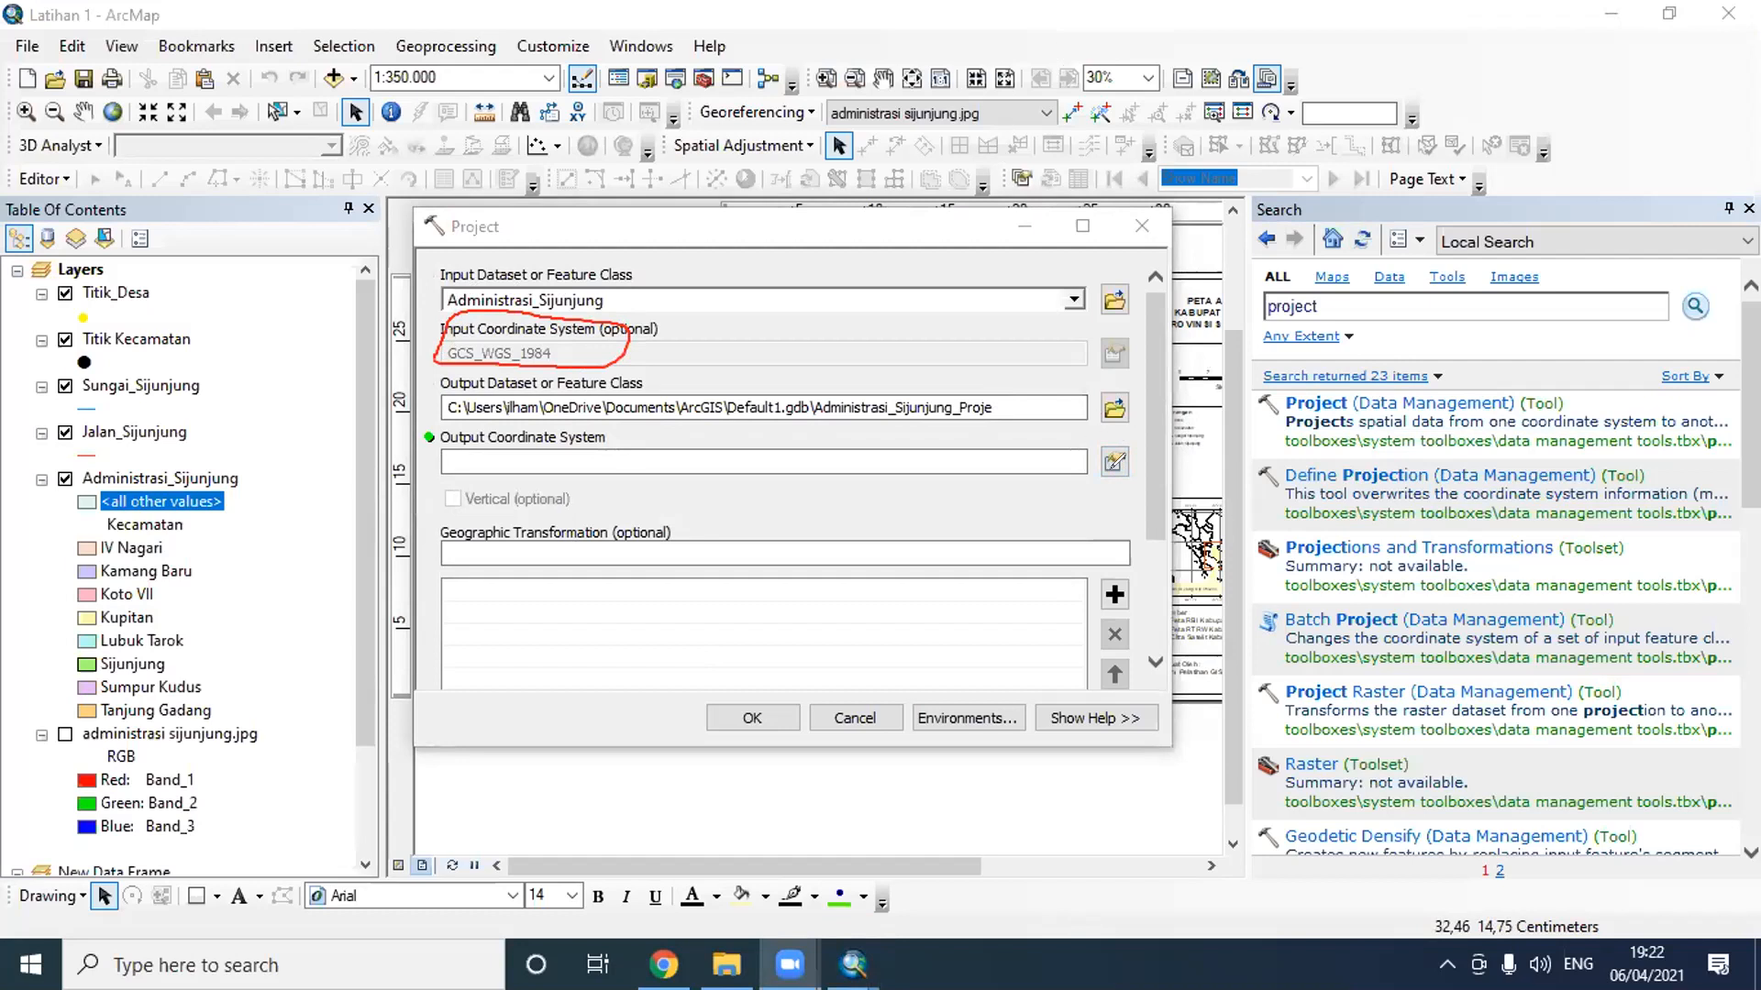
{"action": "left_click_drag", "start_coordinate": [1110, 432], "coordinate": [1133, 431]}
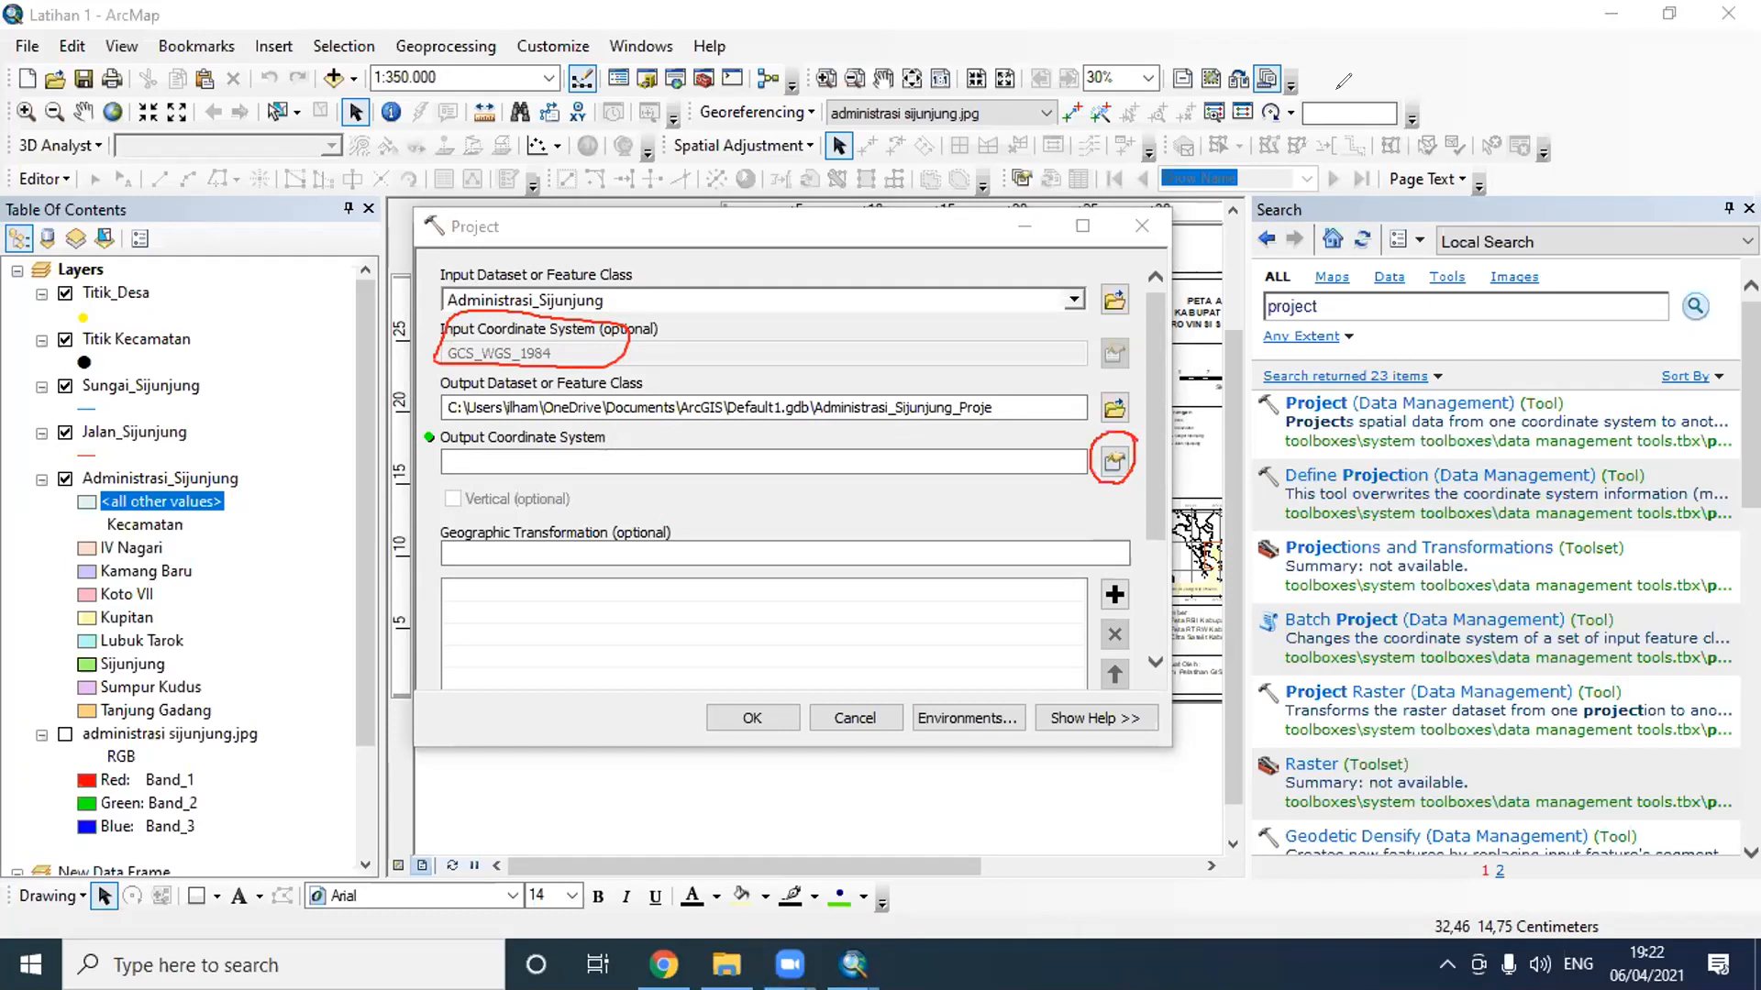
{"action": "left_click", "coordinate": [1106, 461]}
{"action": "left_click", "coordinate": [1106, 462]}
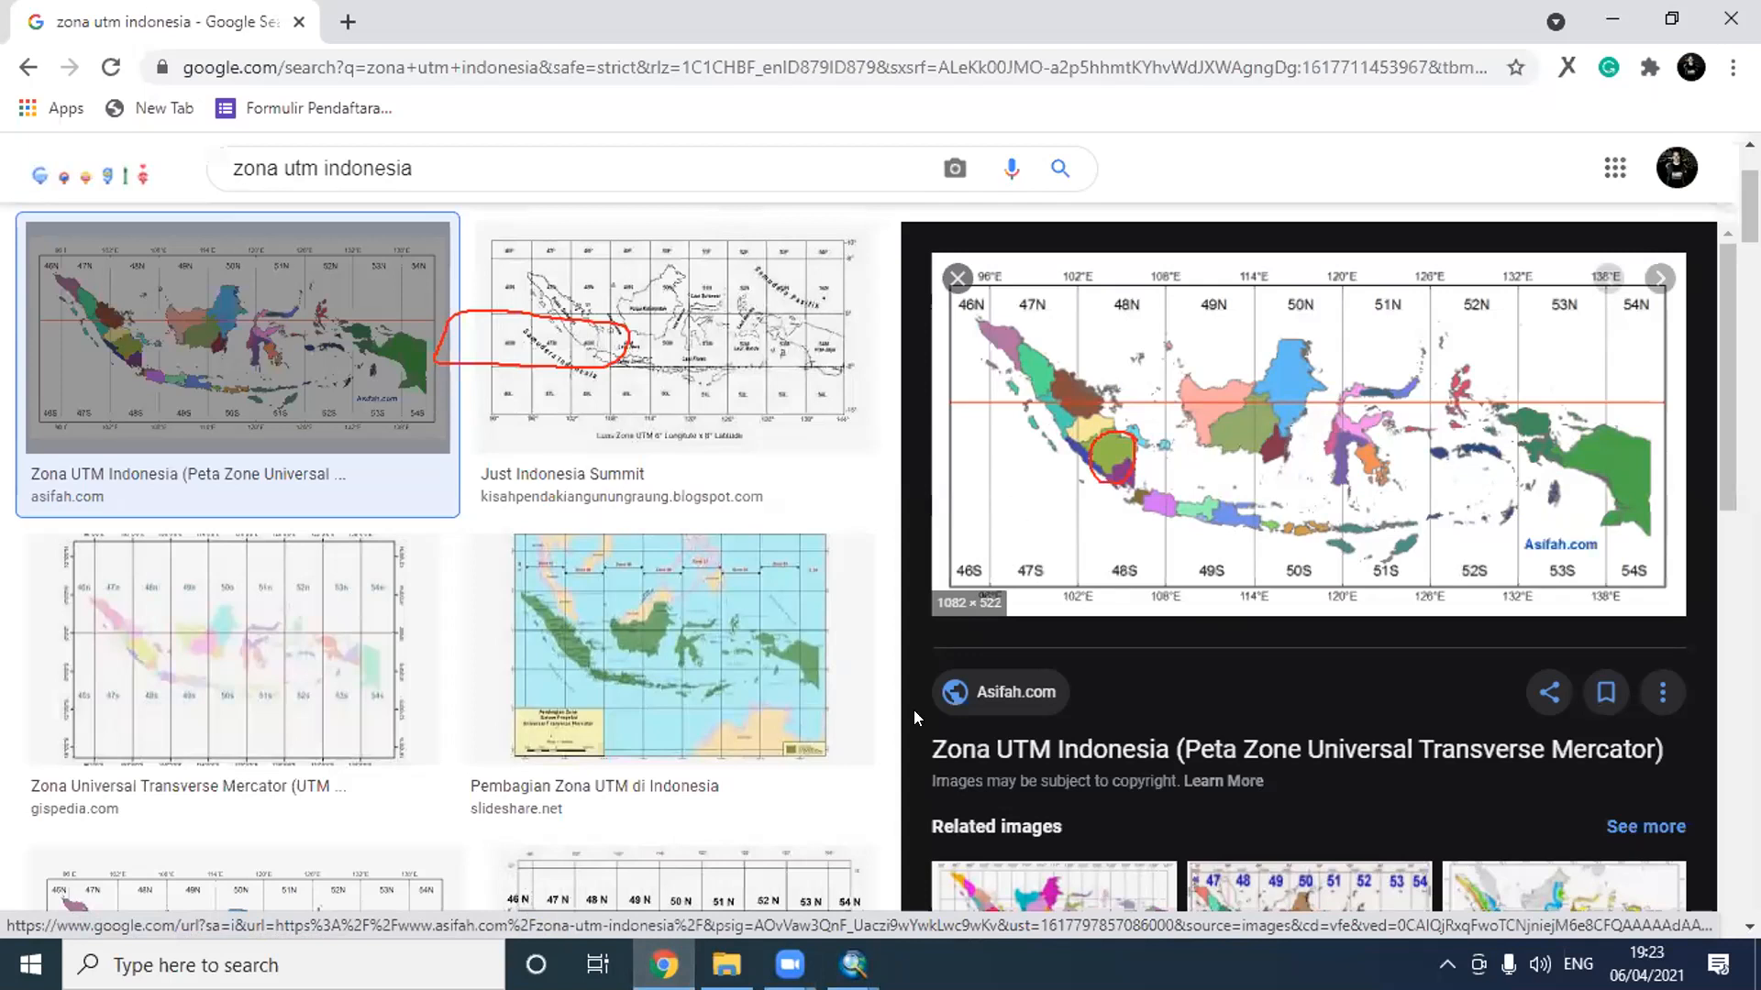
{"action": "left_click", "coordinate": [1611, 17]}
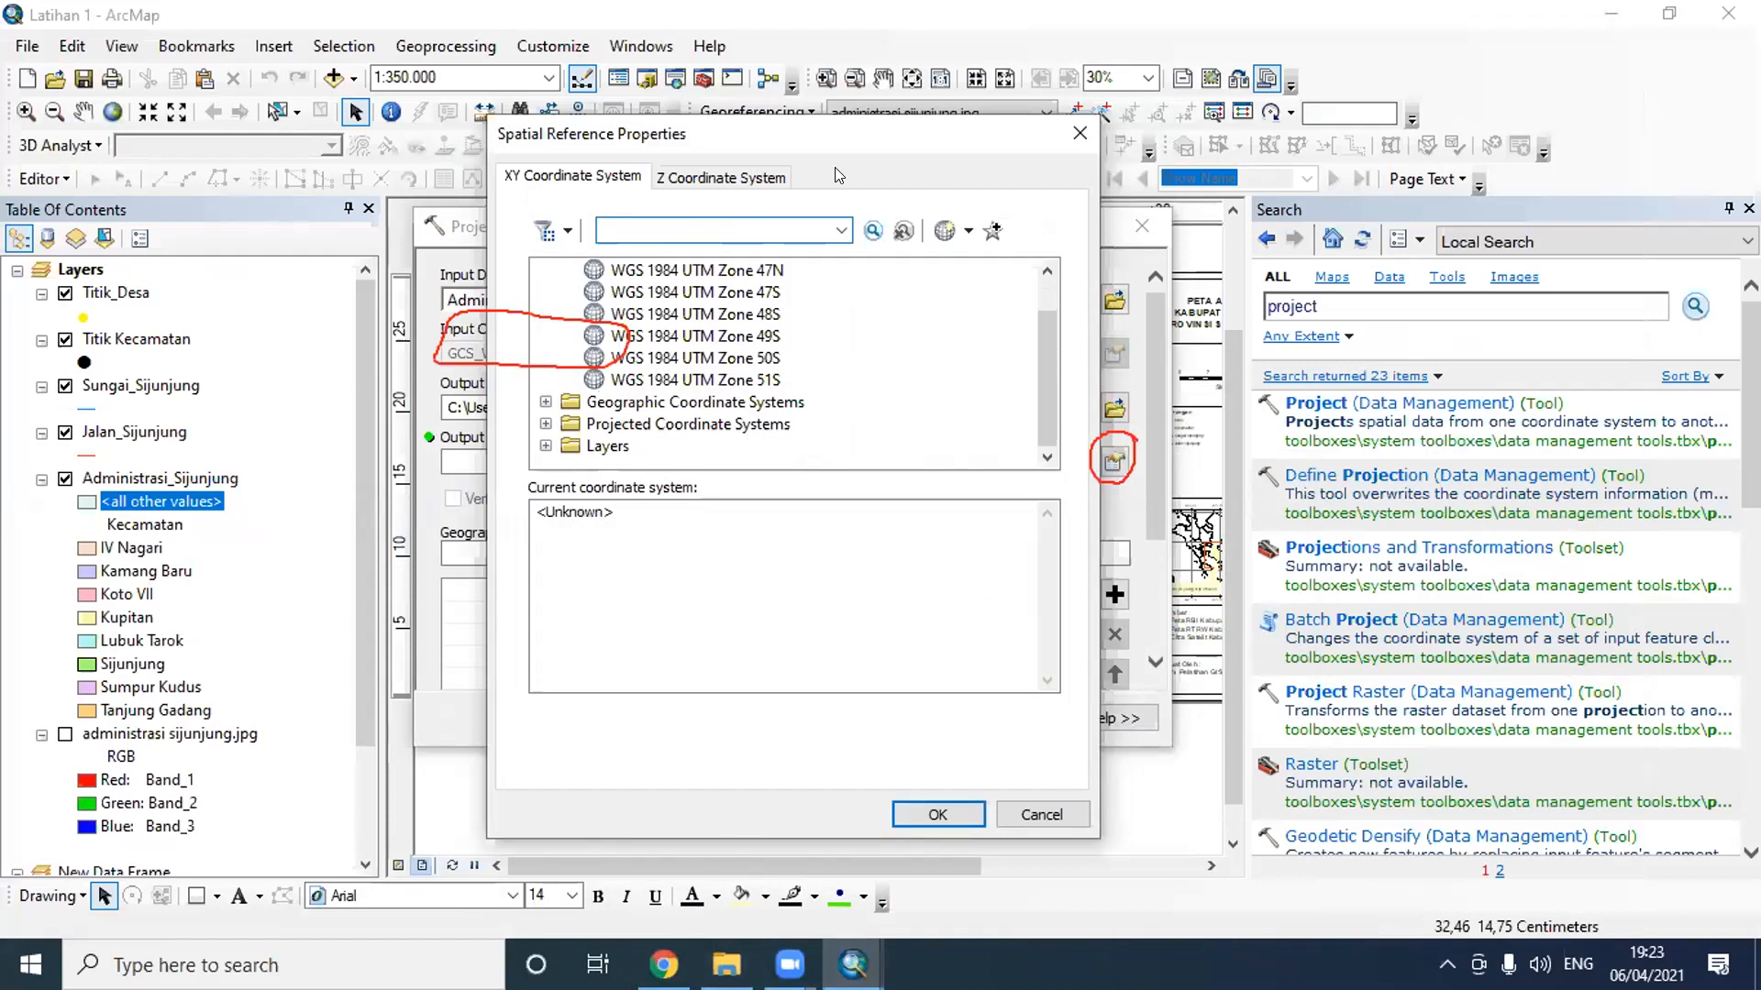
- Clear the drawn annotations and circle the Projected Coordinate Systems folder in the XY coordinate system list
{"action": "left_click", "coordinate": [1137, 151]}
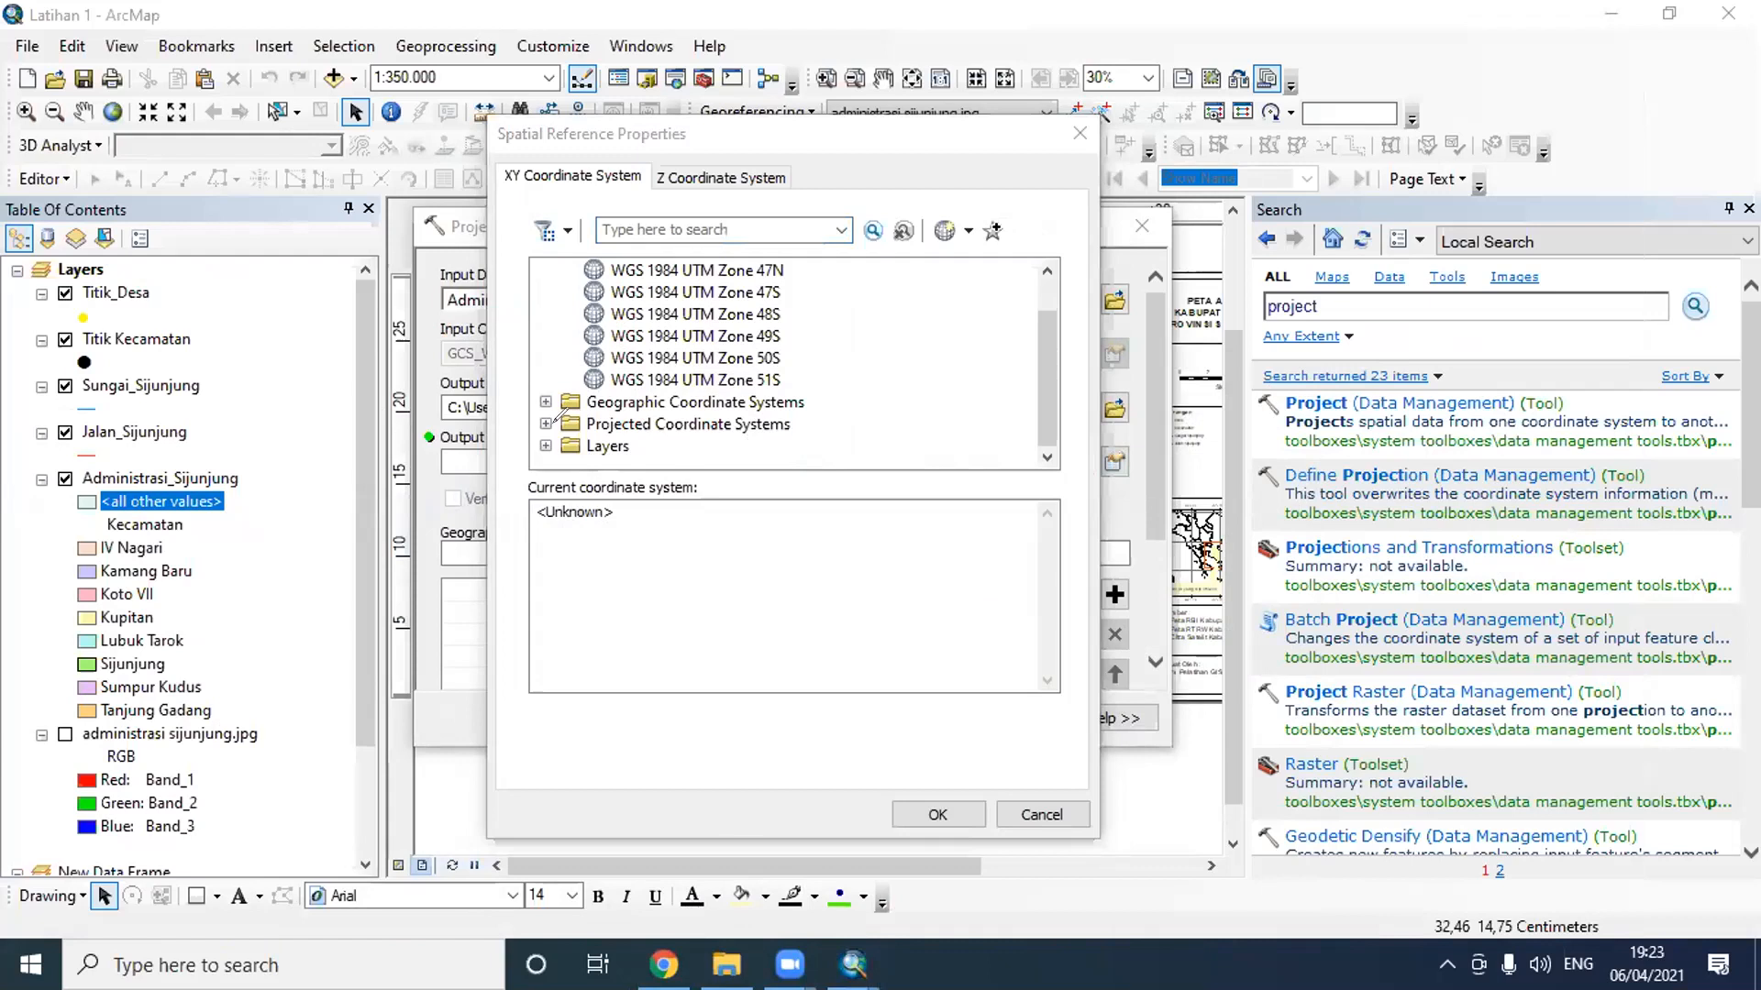
{"action": "mouse_move", "coordinate": [569, 420]}
{"action": "left_mouse_down"}
{"action": "mouse_move", "coordinate": [717, 423]}
{"action": "mouse_move", "coordinate": [794, 400]}
{"action": "mouse_move", "coordinate": [687, 393]}
{"action": "mouse_move", "coordinate": [550, 409]}
{"action": "mouse_move", "coordinate": [553, 424]}
{"action": "left_mouse_up"}
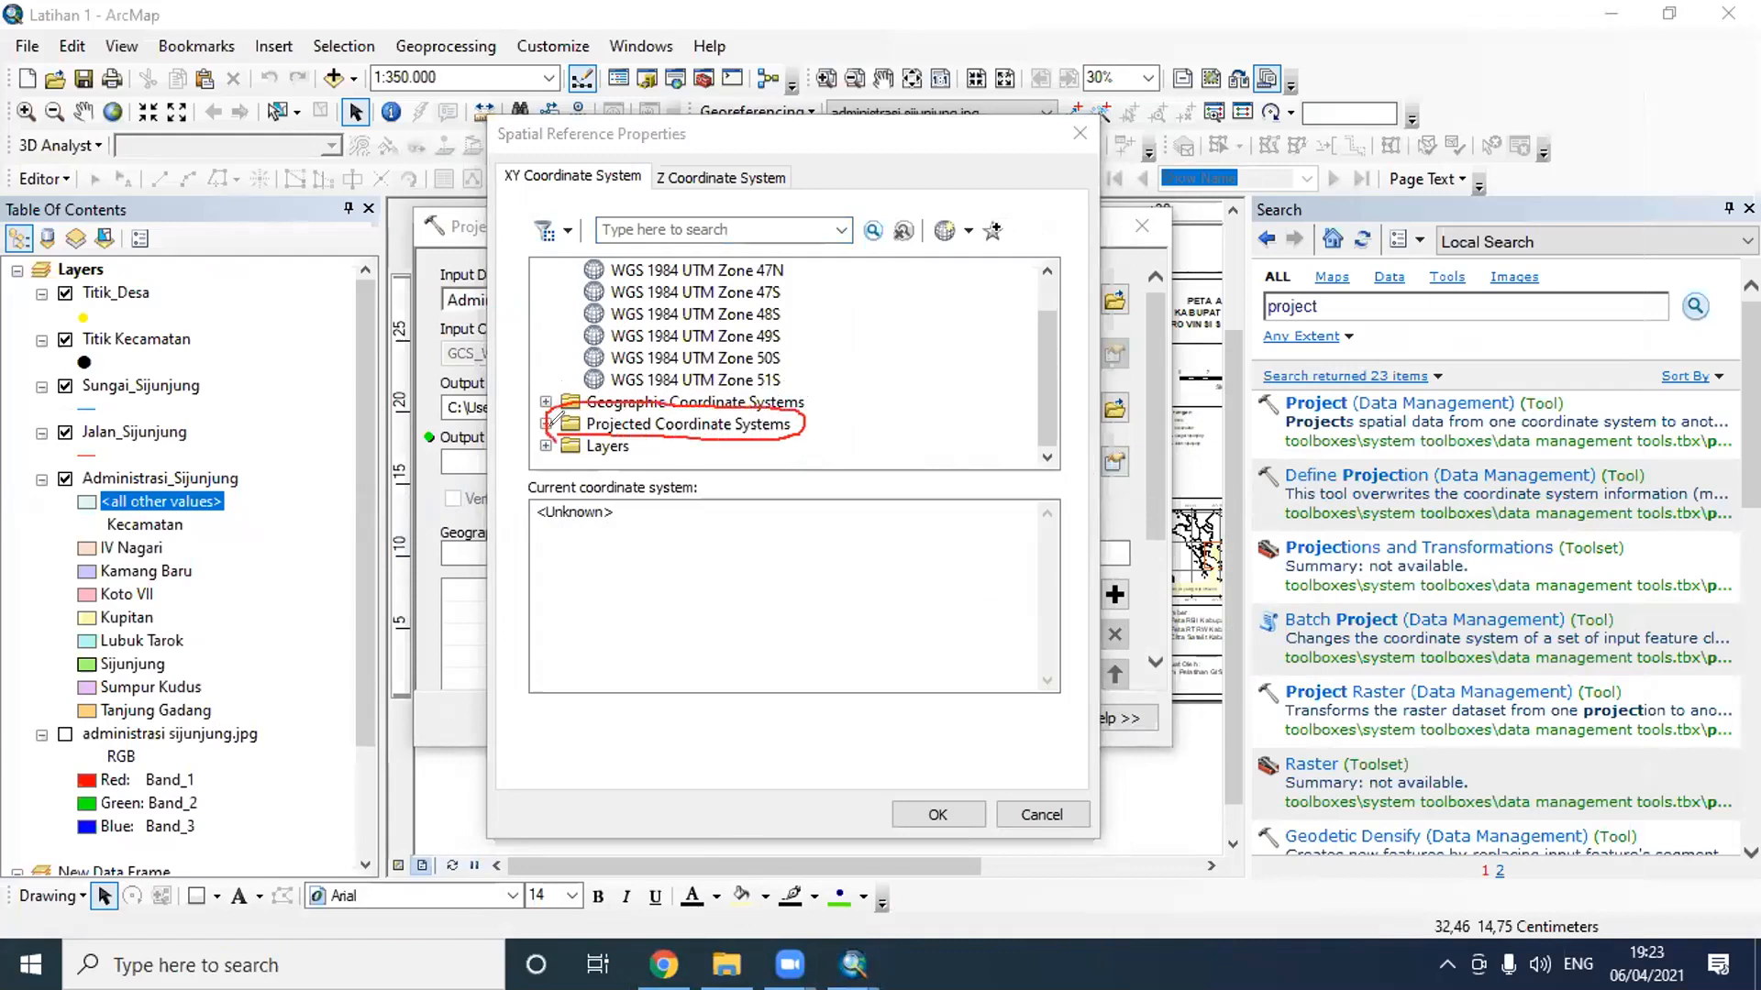
{"action": "left_click", "coordinate": [1315, 83]}
- Expand the Projected Coordinate Systems folder and its UTM subfolder, and clear the drawn circle from the screen
{"action": "double_click", "coordinate": [707, 424]}
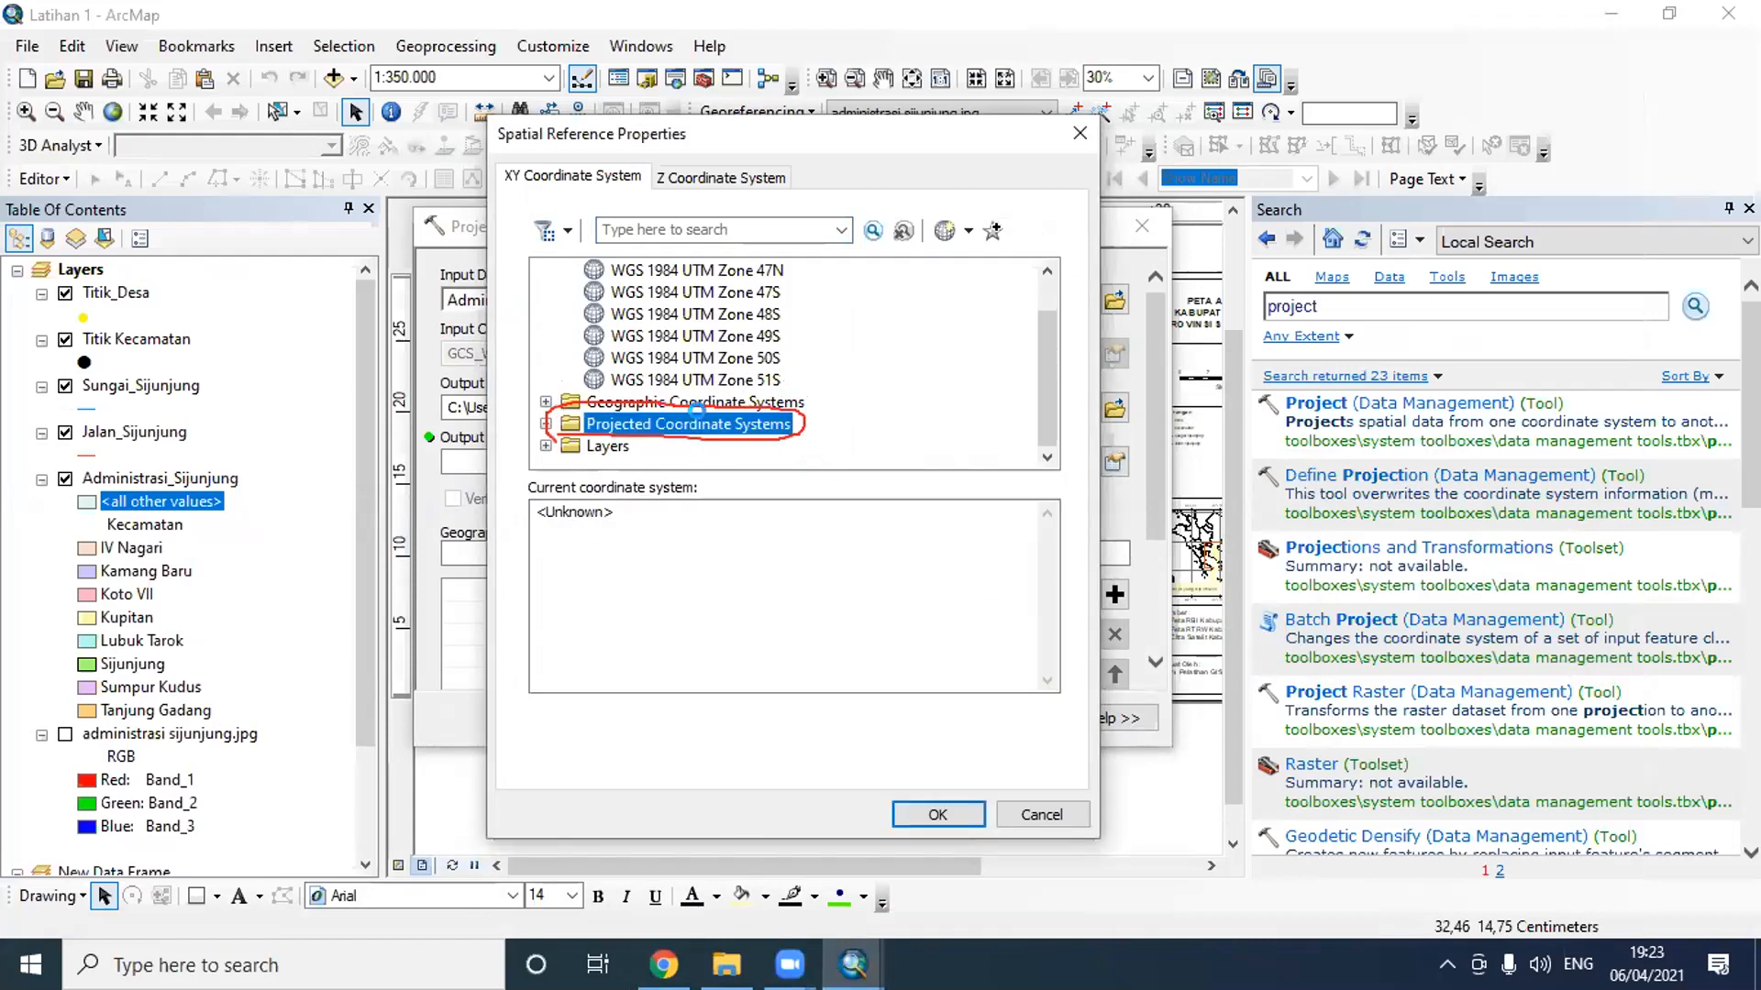
{"action": "scroll", "coordinate": [706, 425], "scroll_direction": "down", "scroll_amount": 2}
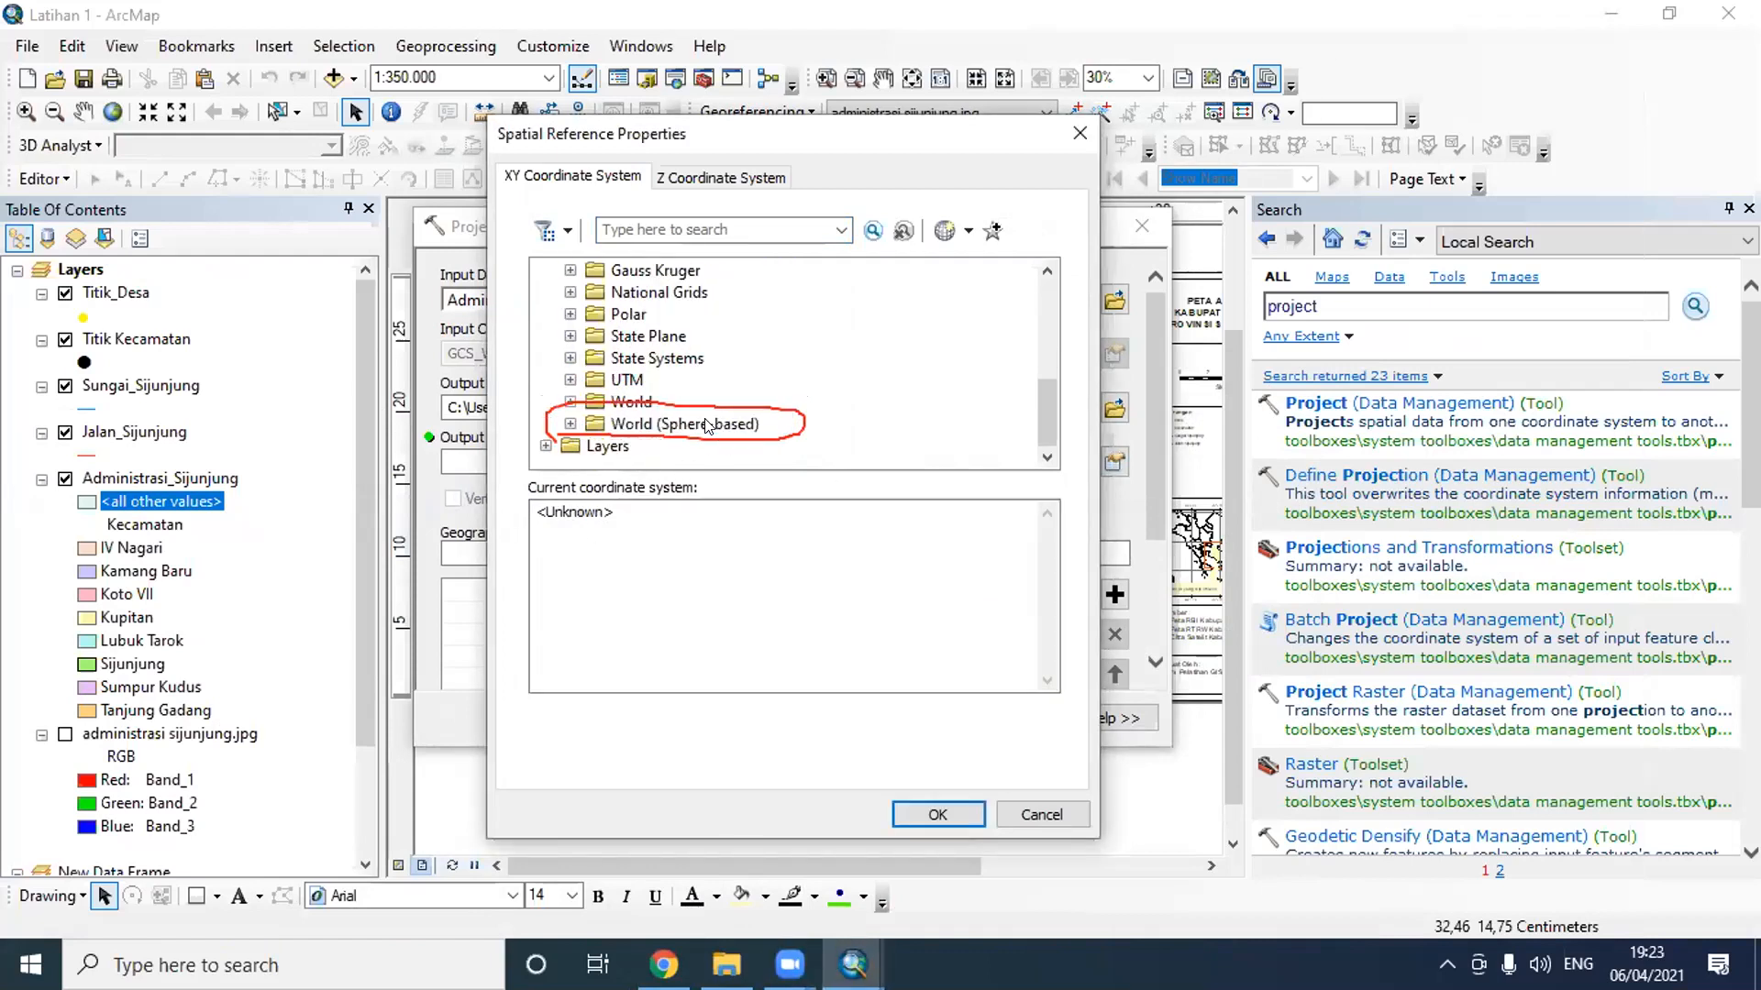
{"action": "scroll", "coordinate": [706, 425], "scroll_direction": "up", "scroll_amount": 1}
{"action": "scroll", "coordinate": [706, 424], "scroll_direction": "down", "scroll_amount": 1}
{"action": "double_click", "coordinate": [624, 372]}
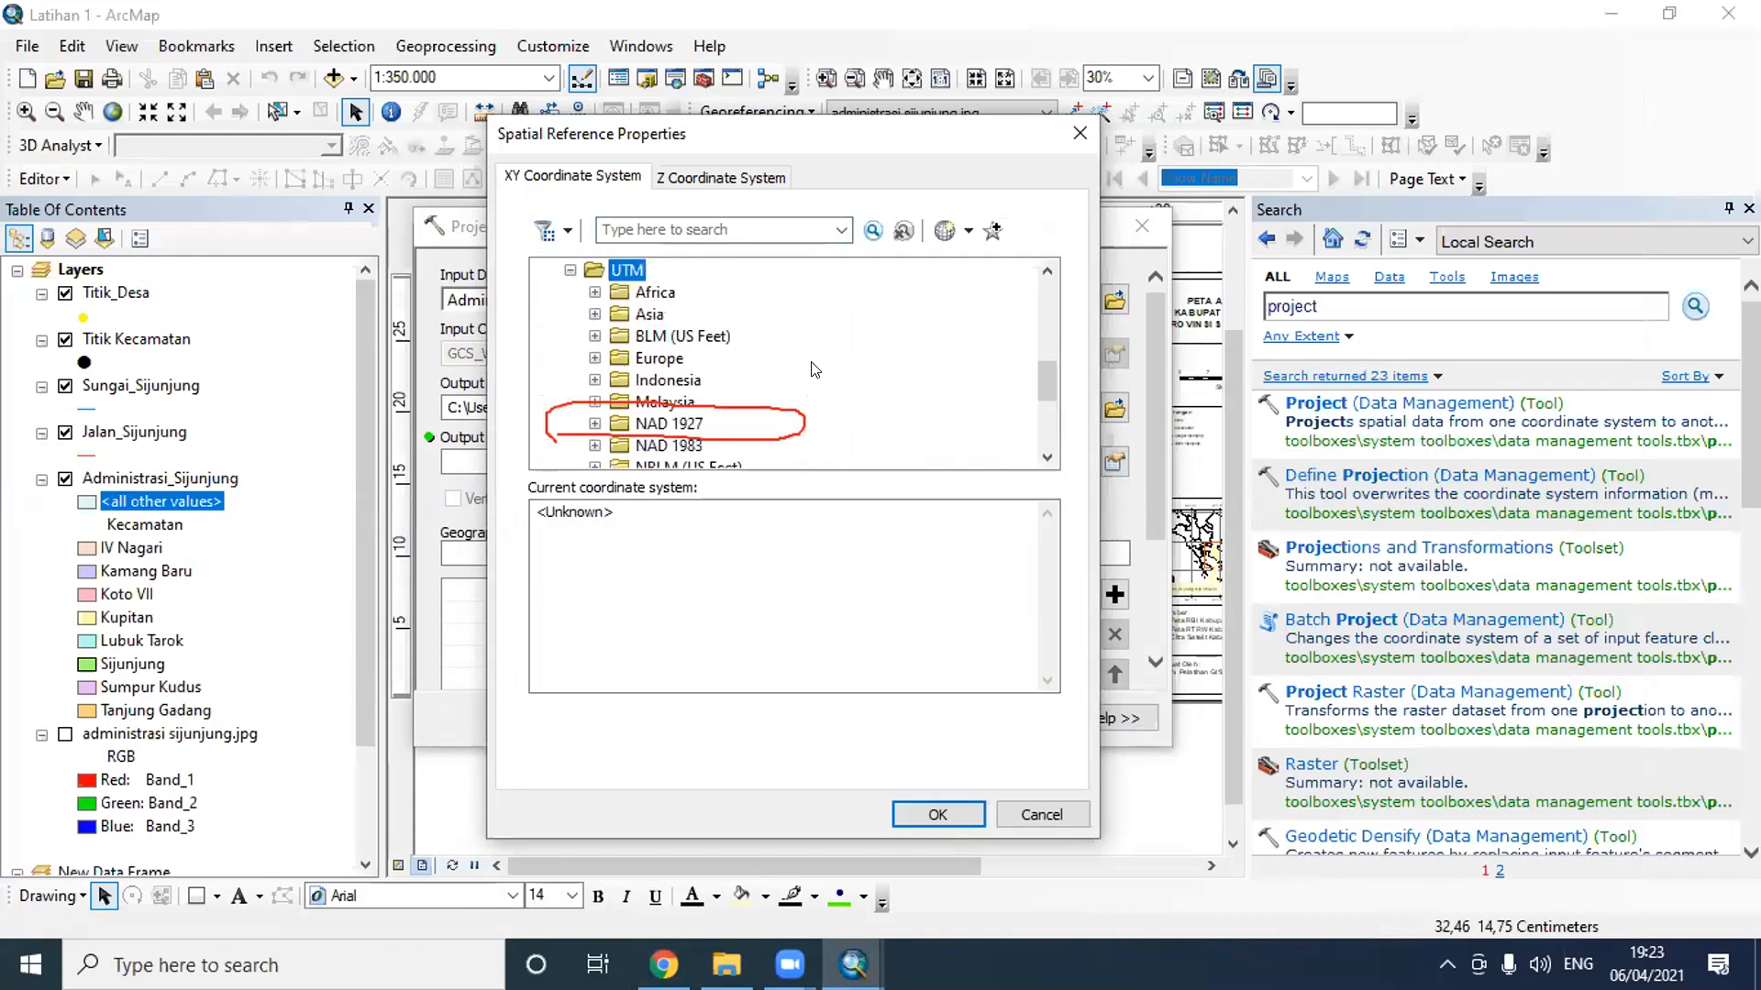
{"action": "scroll", "coordinate": [812, 369], "scroll_direction": "down", "scroll_amount": 3}
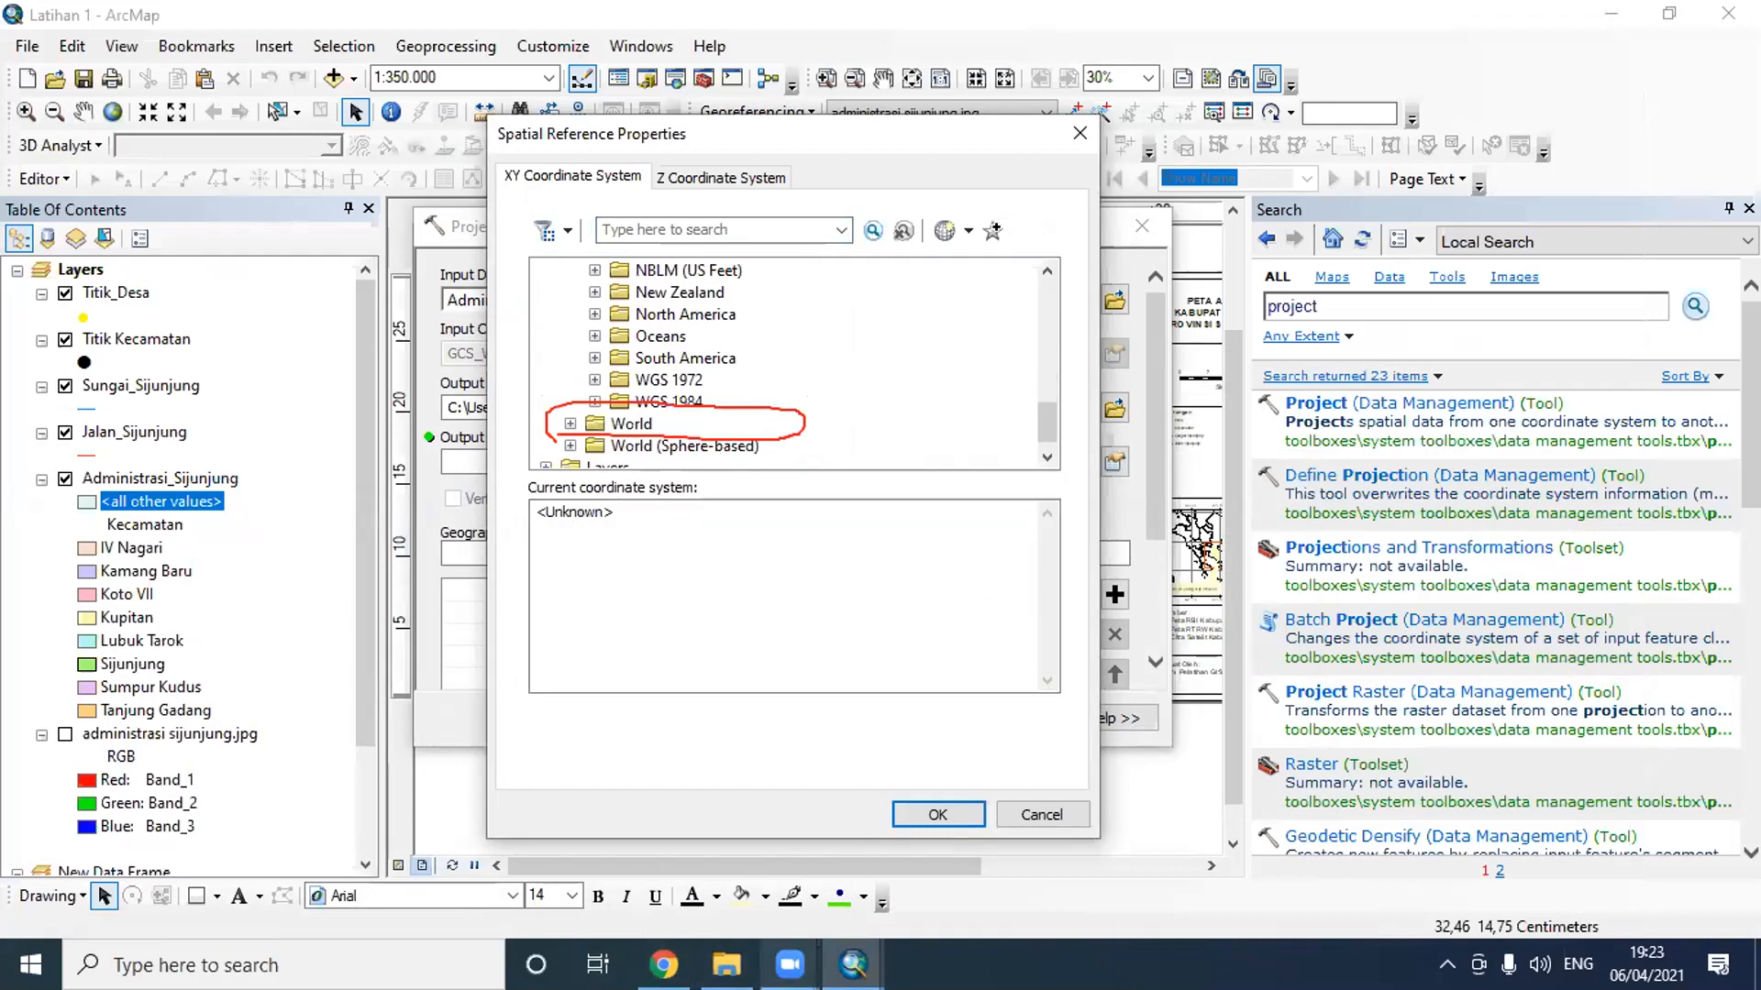
{"action": "left_click", "coordinate": [790, 965]}
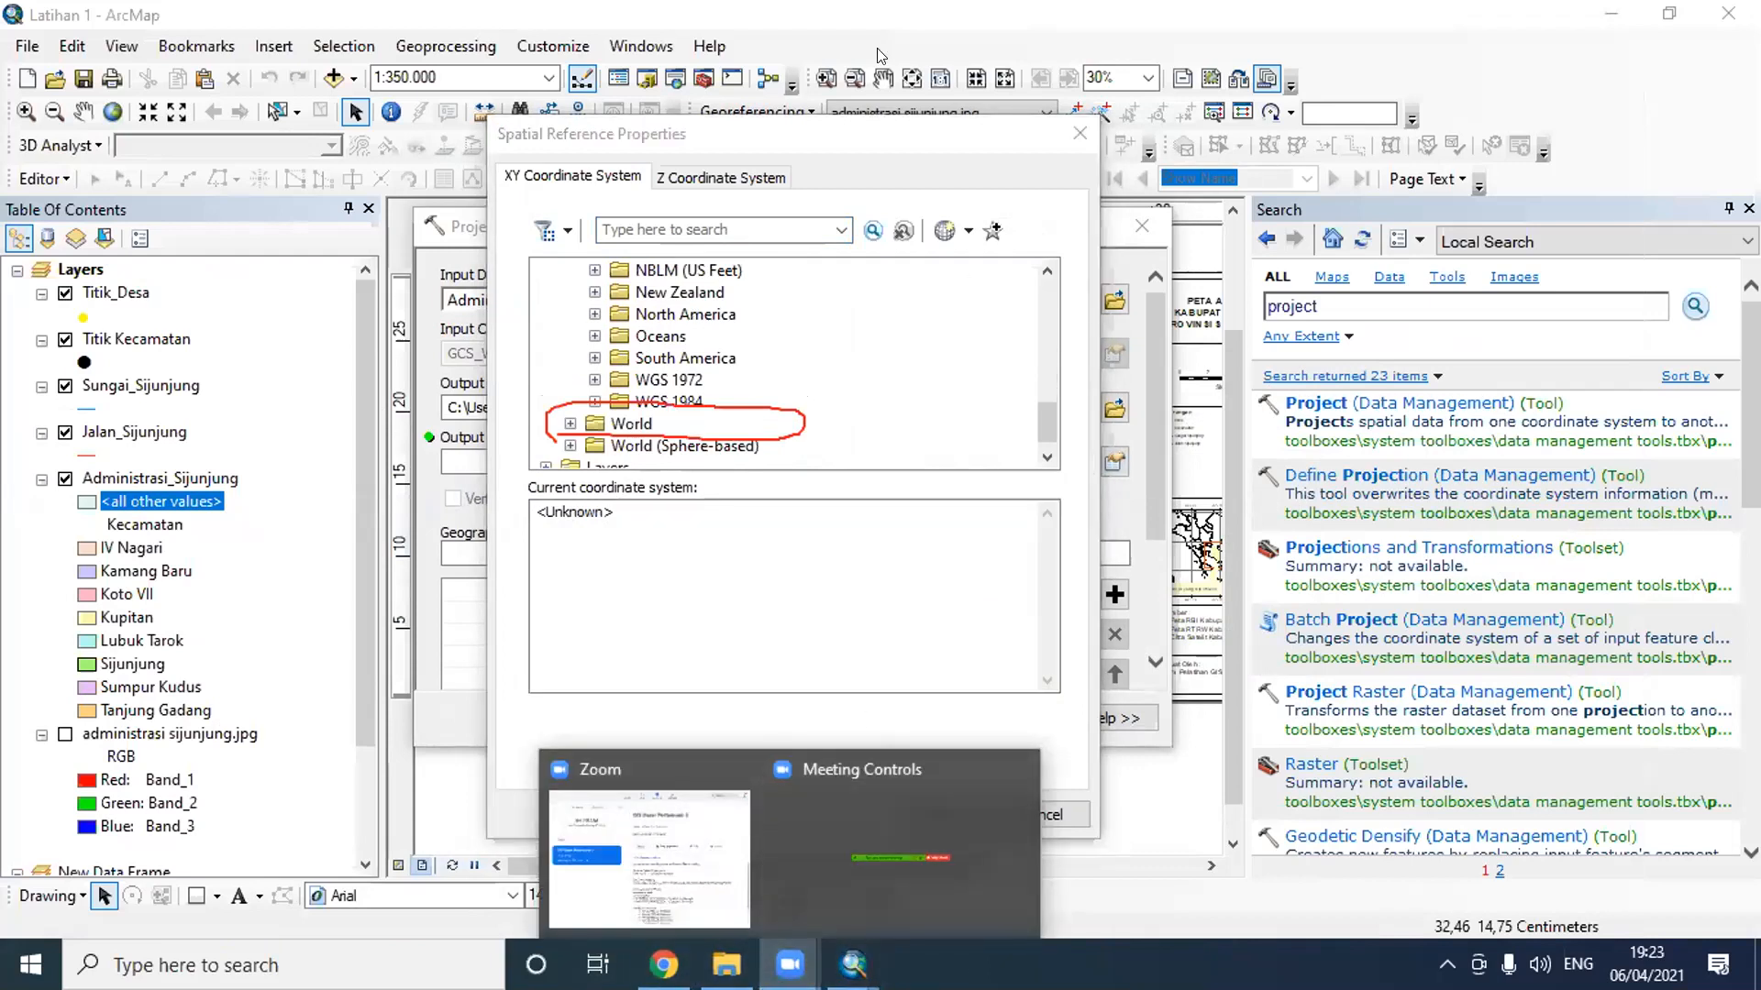
{"action": "left_click", "coordinate": [1136, 176]}
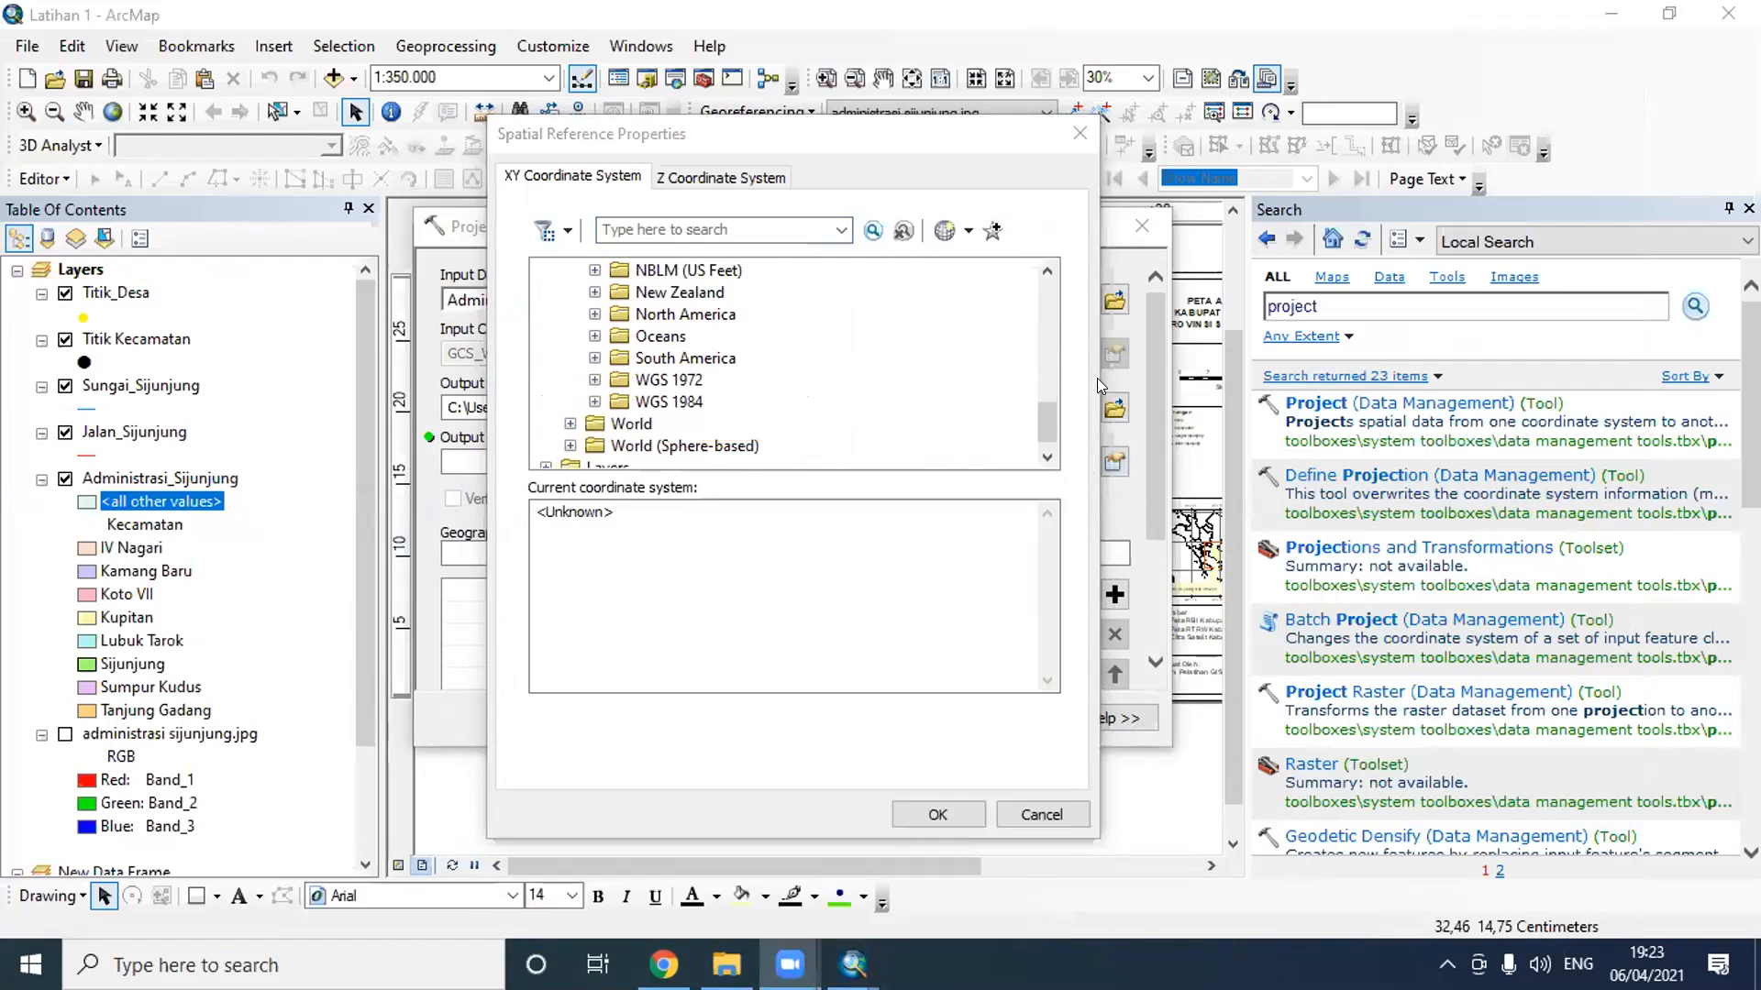
- Expand the WGS 1984 folder under UTM and look into its Southern Hemisphere zone list
{"action": "left_click_drag", "start_coordinate": [1048, 422], "coordinate": [1054, 315]}
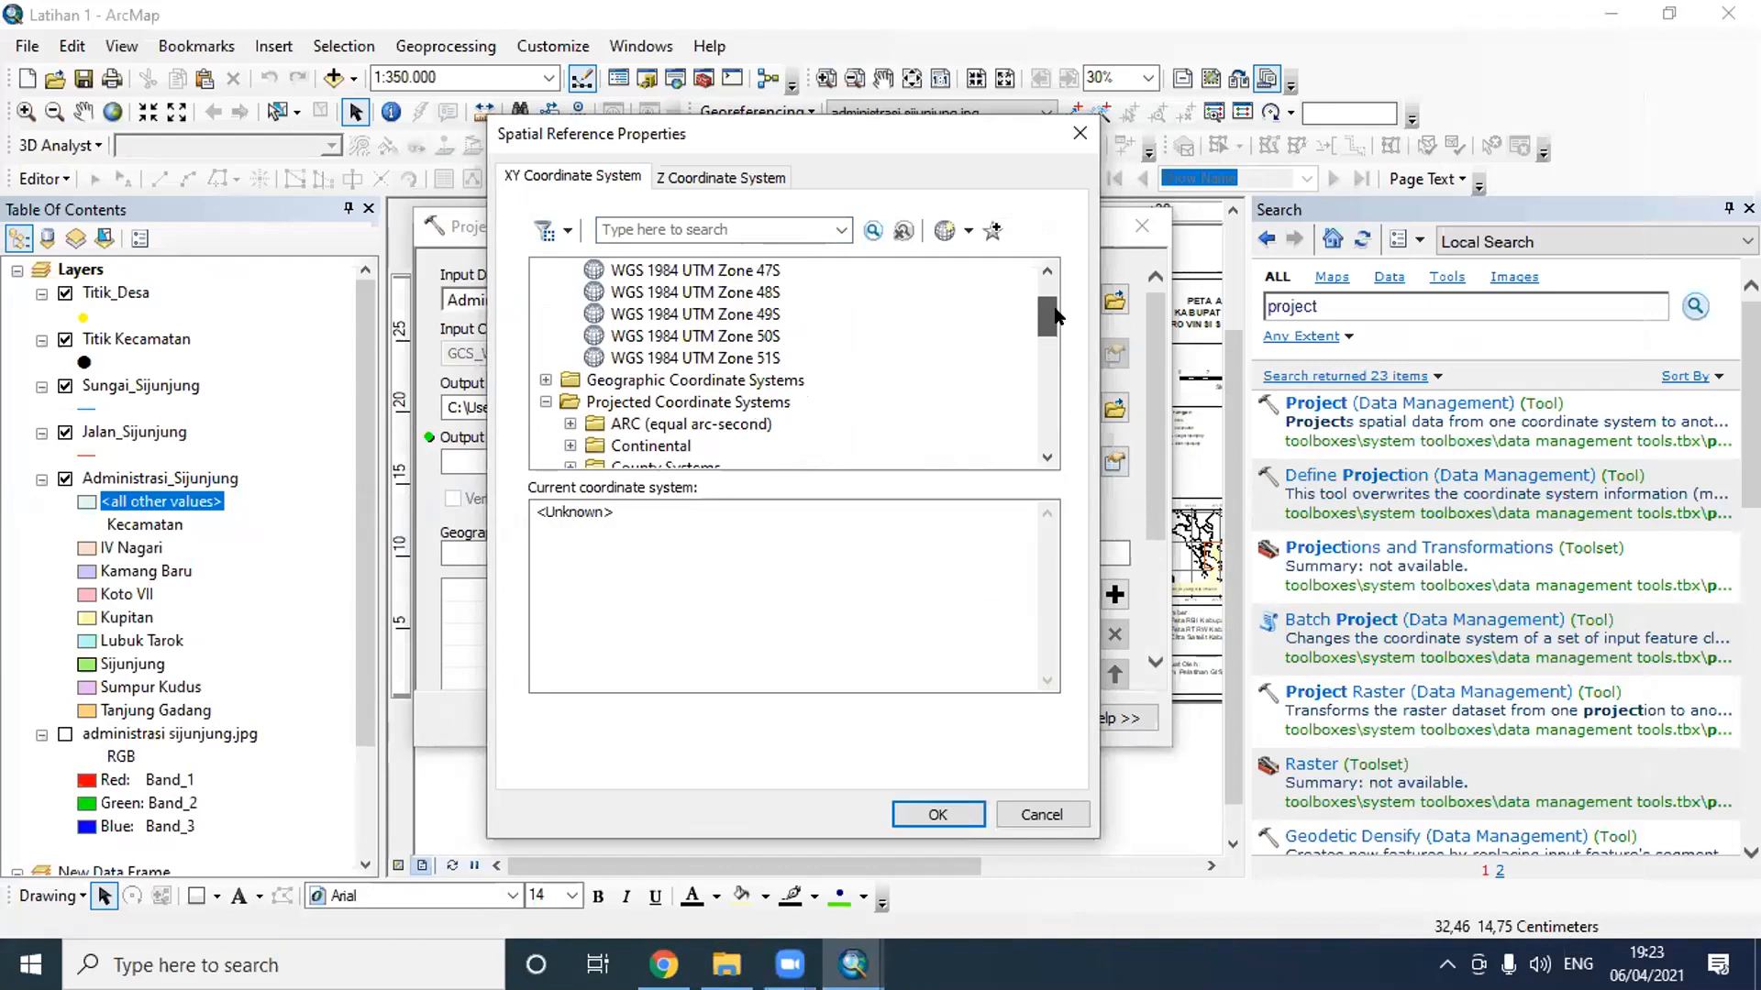
{"action": "left_click", "coordinate": [763, 405]}
{"action": "left_click_drag", "start_coordinate": [1044, 321], "coordinate": [1044, 376]}
{"action": "left_click", "coordinate": [626, 314]}
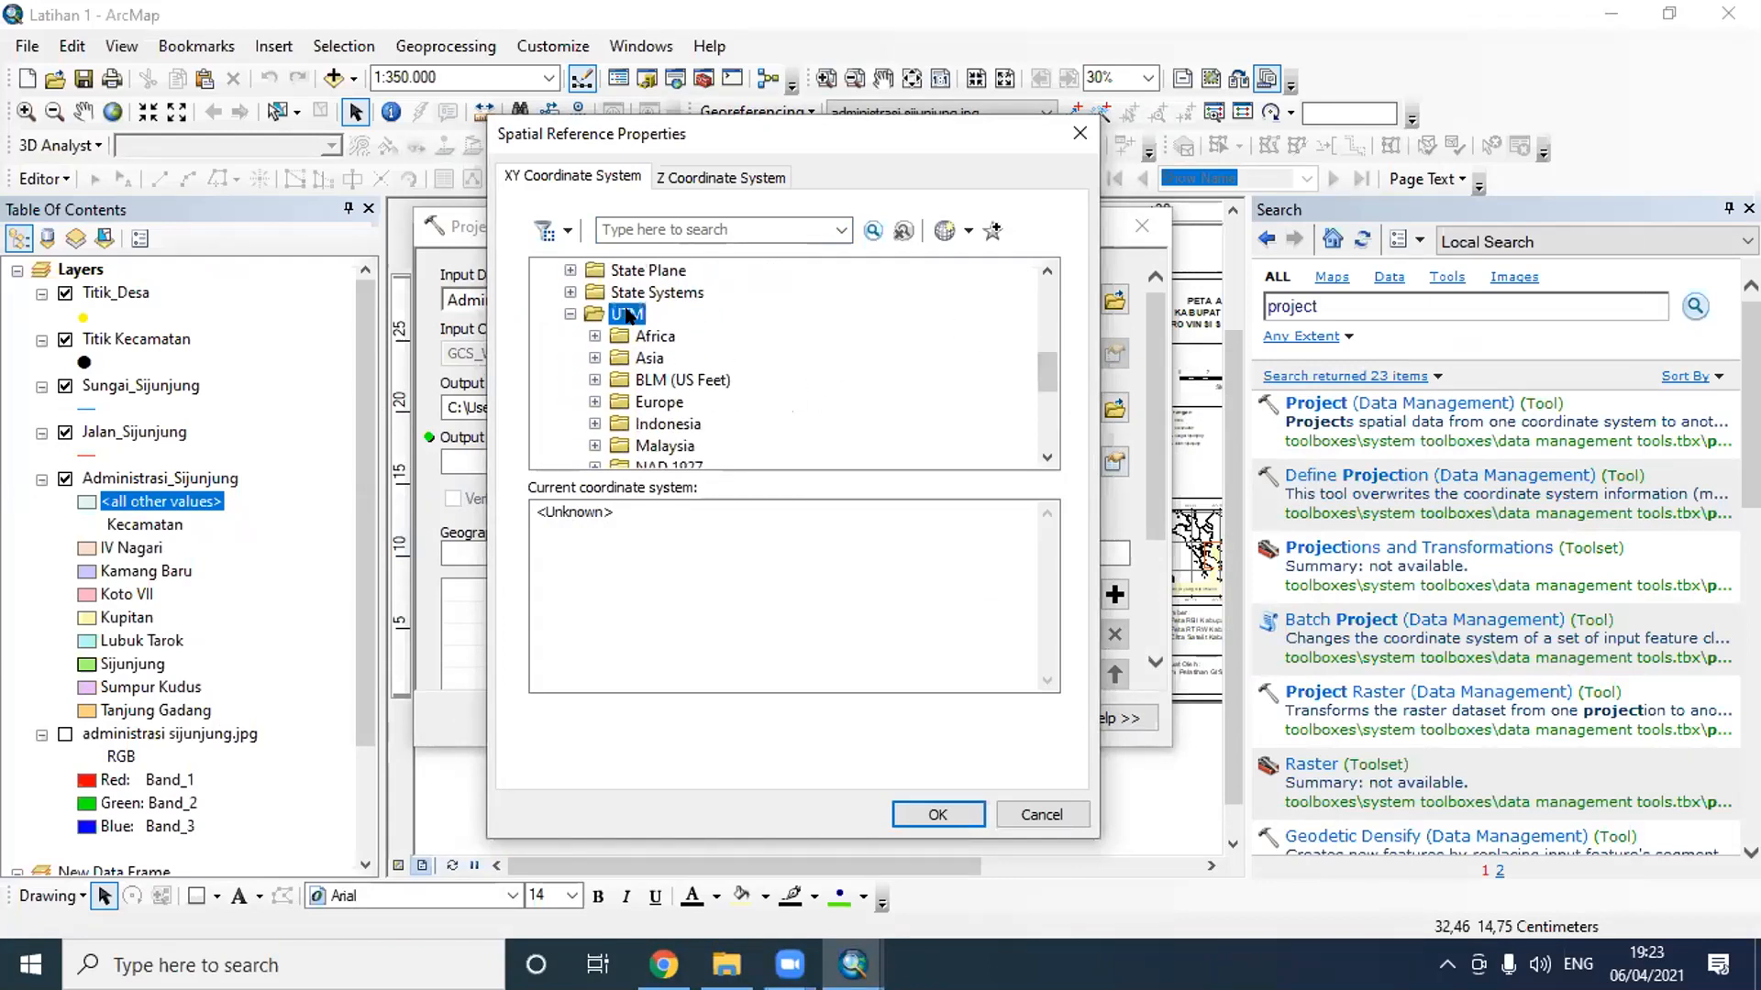
{"action": "left_click_drag", "start_coordinate": [1056, 376], "coordinate": [1053, 420]}
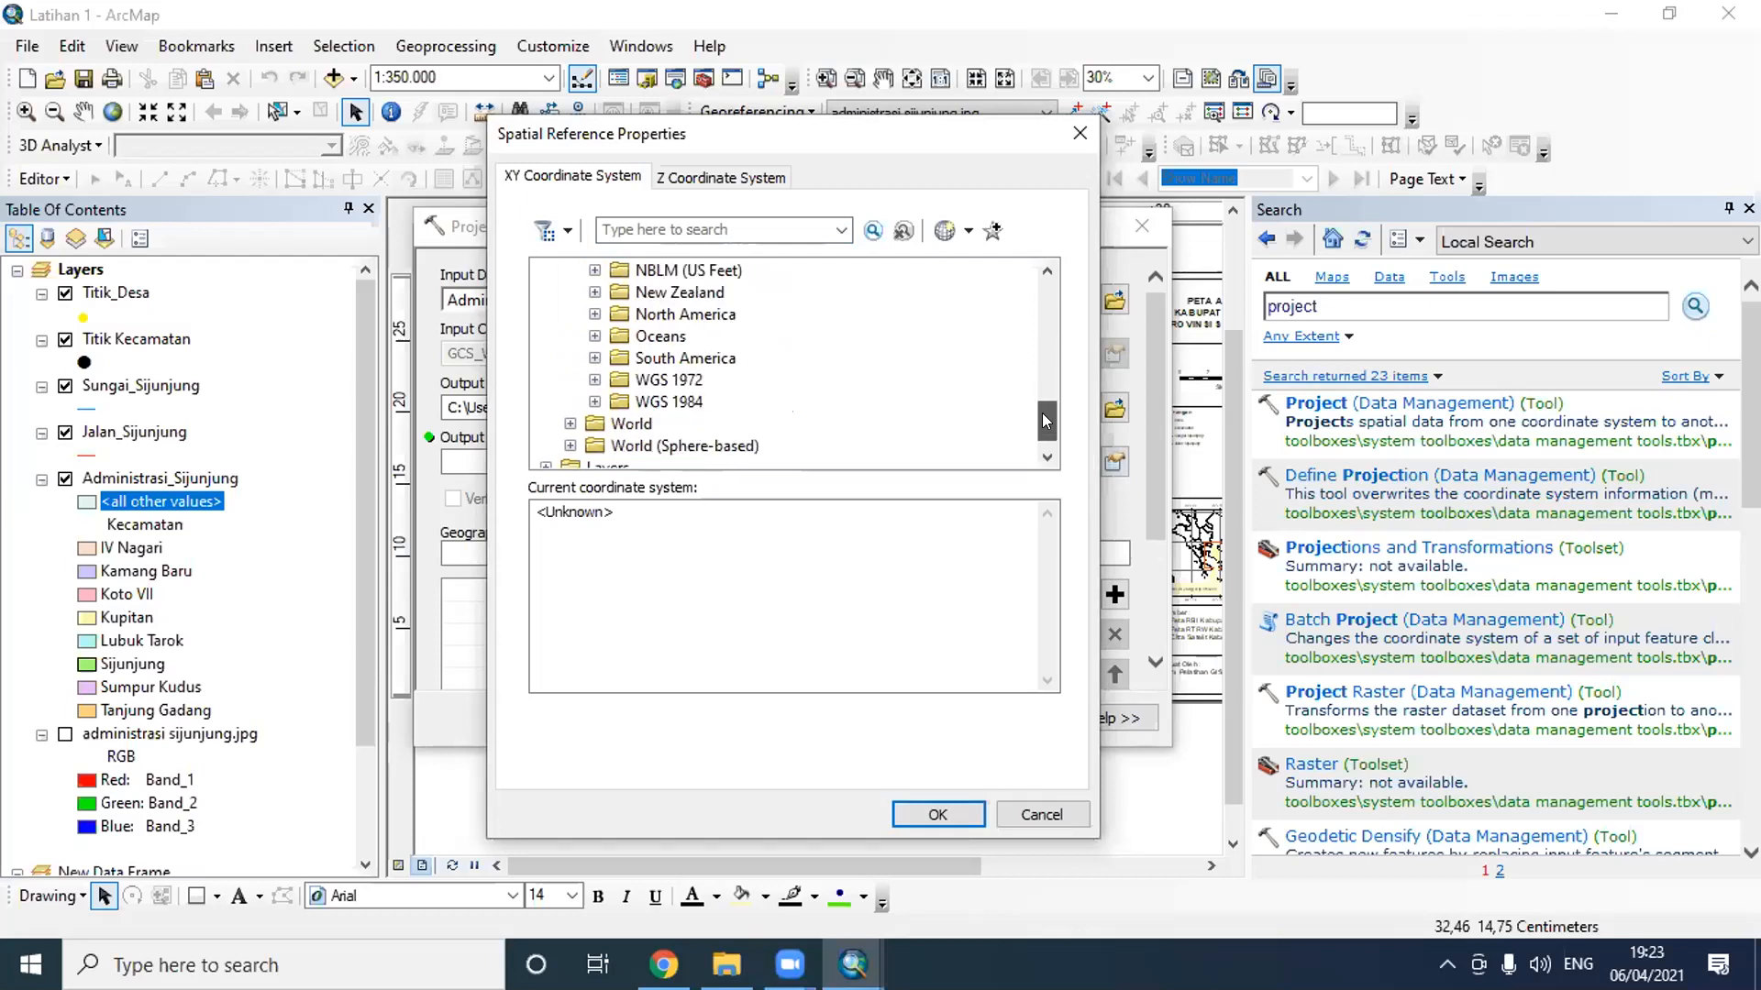
{"action": "double_click", "coordinate": [667, 405]}
{"action": "double_click", "coordinate": [724, 446]}
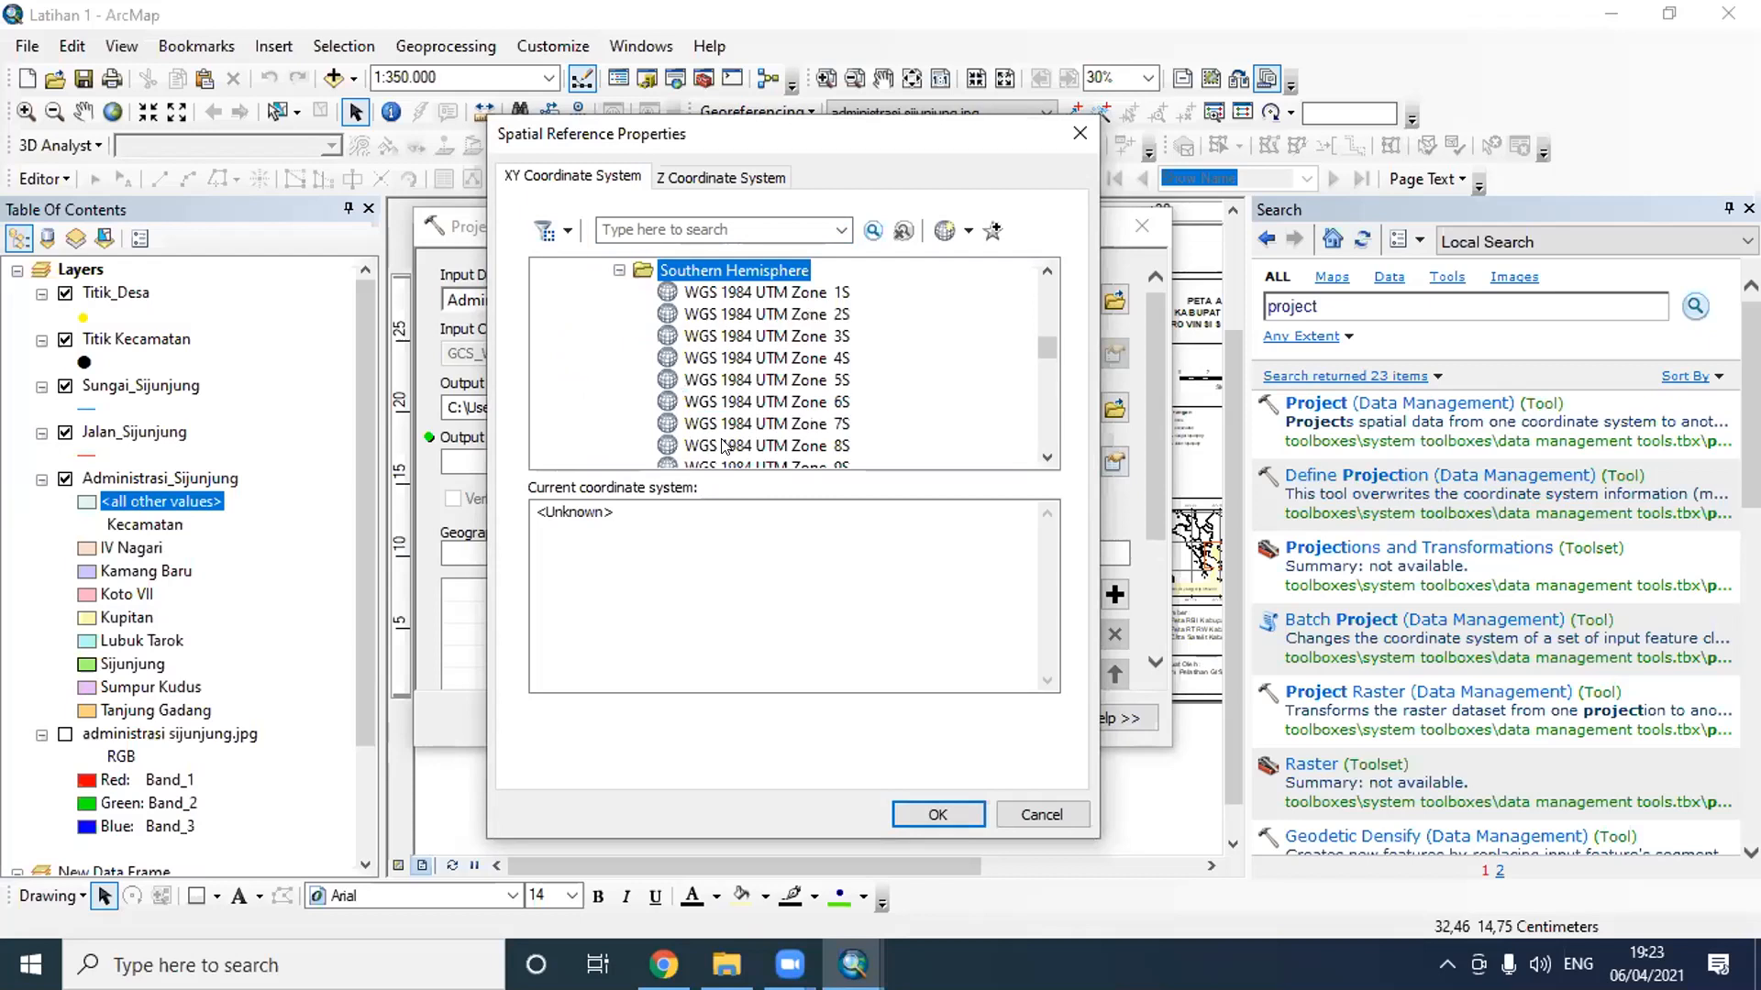
{"action": "double_click", "coordinate": [750, 267]}
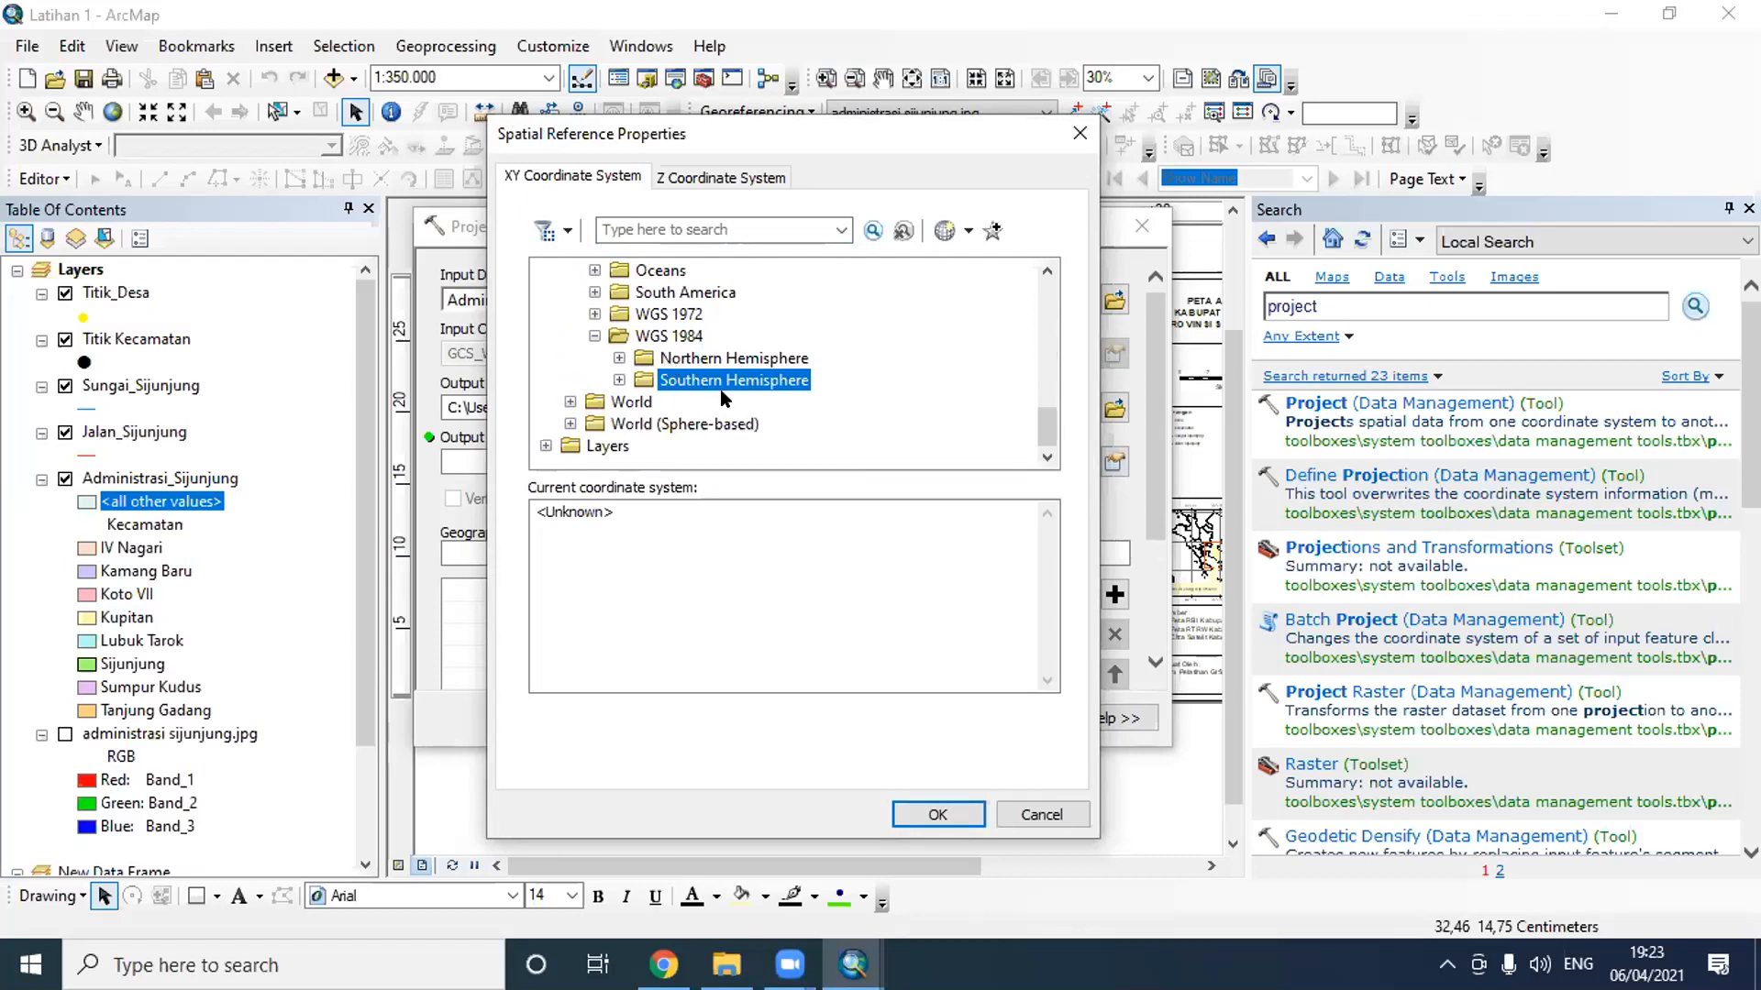
- Check the Indonesian UTM zone map in Chrome and, back in ArcMap, set the output coordinate system to WGS 1984 UTM Zone 47S
{"action": "left_click", "coordinate": [664, 964]}
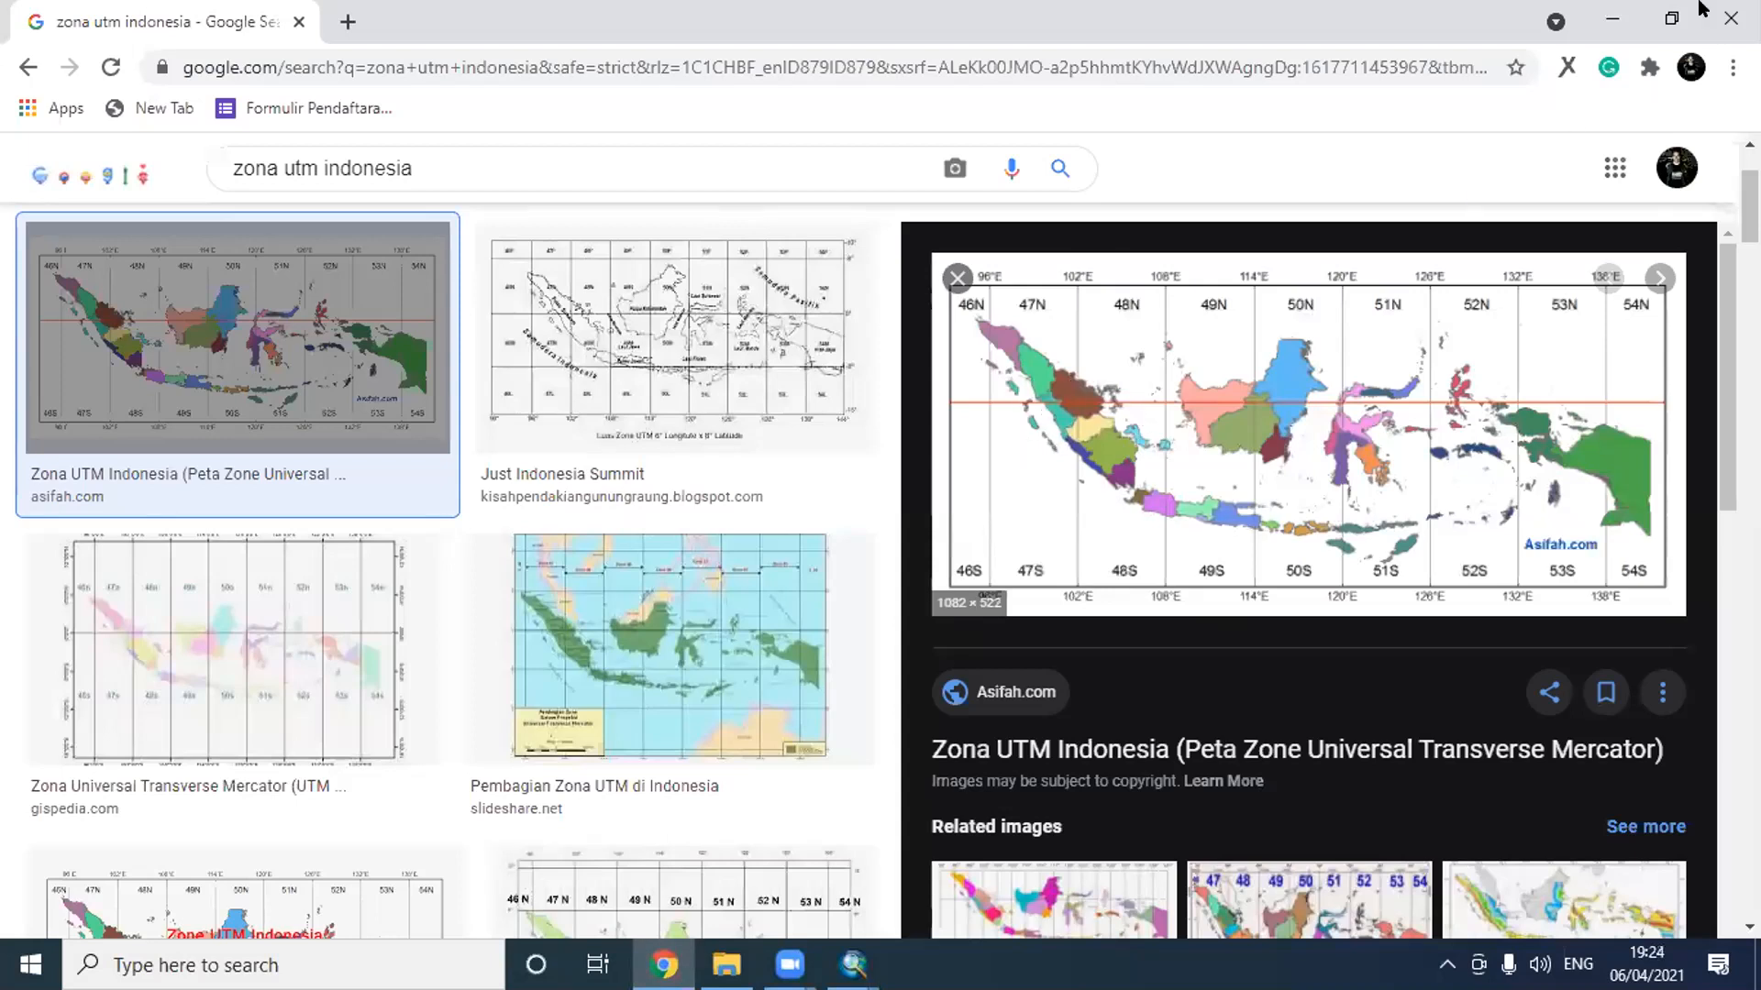
{"action": "left_click", "coordinate": [1616, 13]}
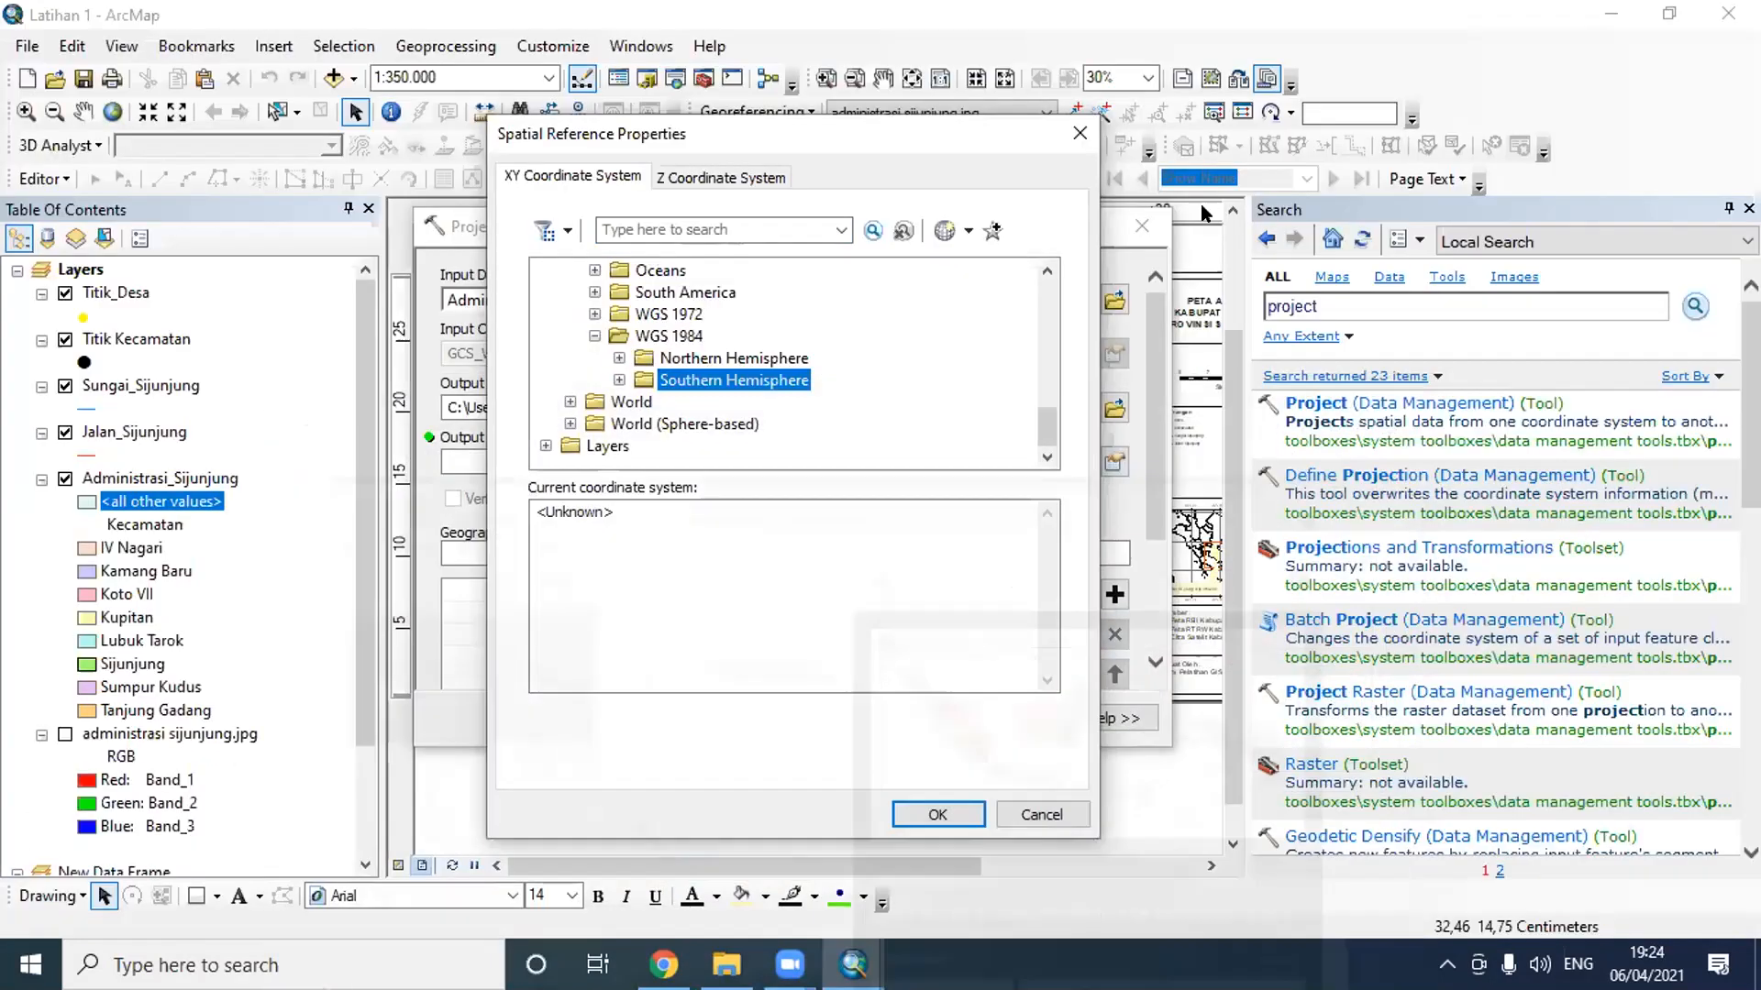
{"action": "double_click", "coordinate": [743, 374]}
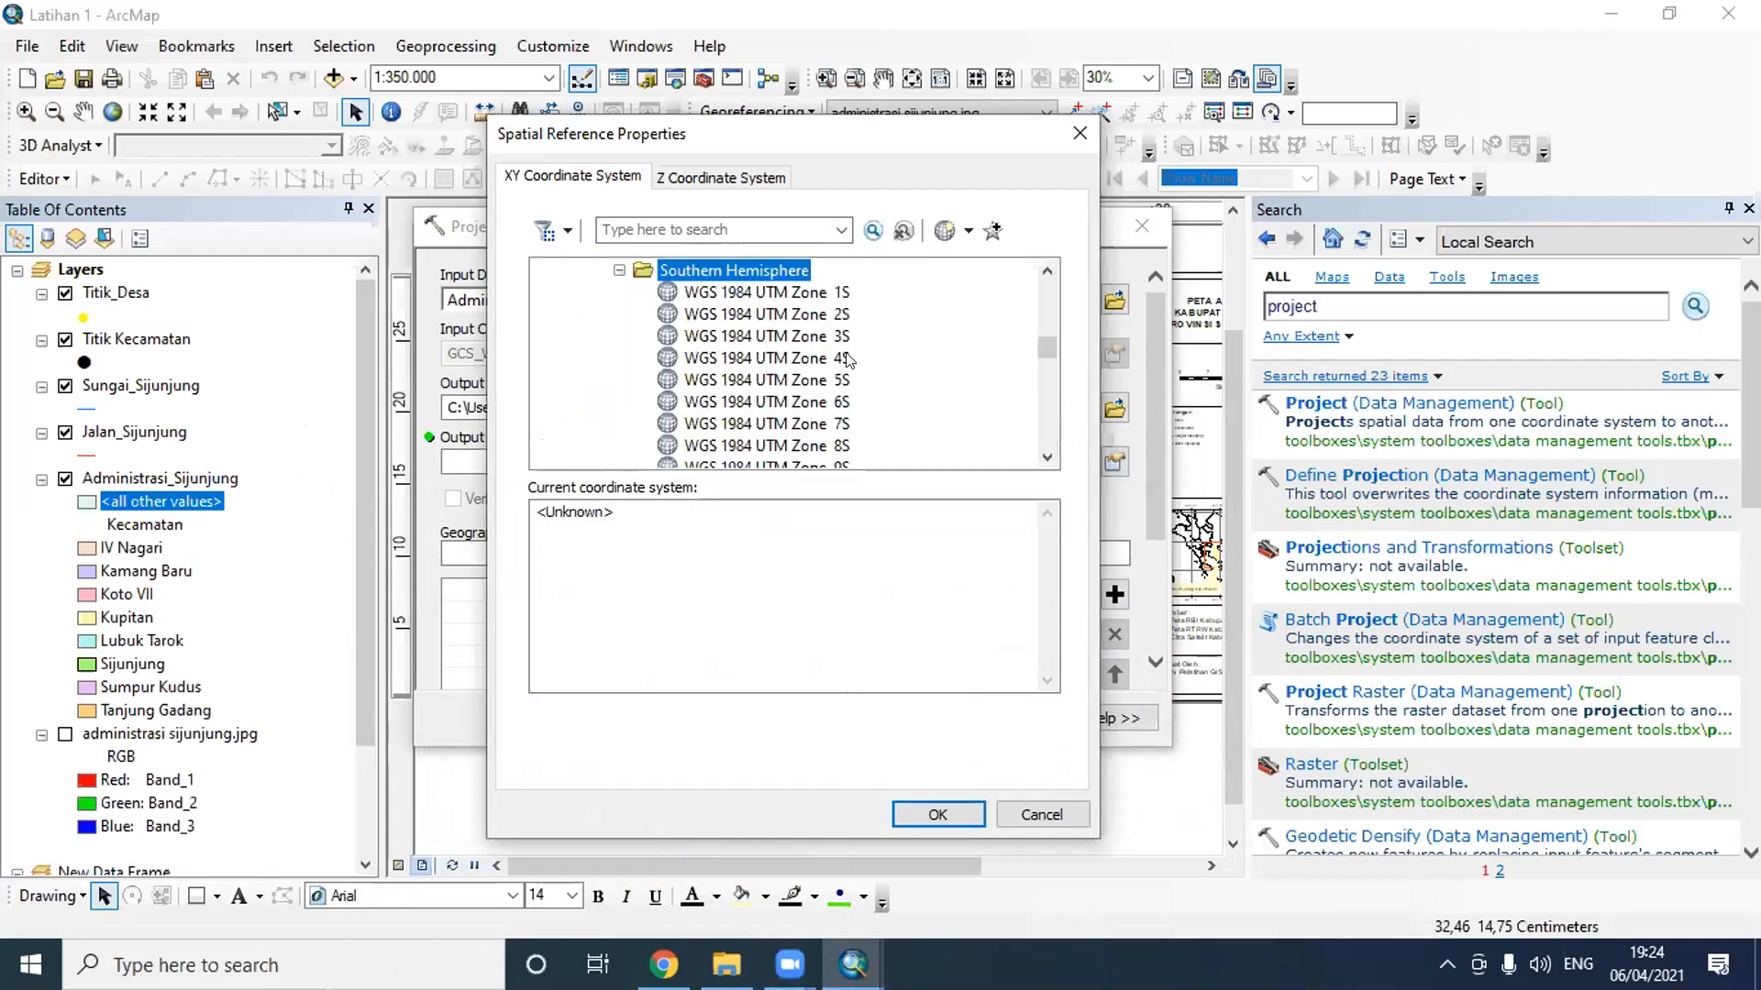
{"action": "scroll", "coordinate": [848, 362], "scroll_direction": "down", "scroll_amount": 6}
{"action": "scroll", "coordinate": [847, 358], "scroll_direction": "down", "scroll_amount": 7}
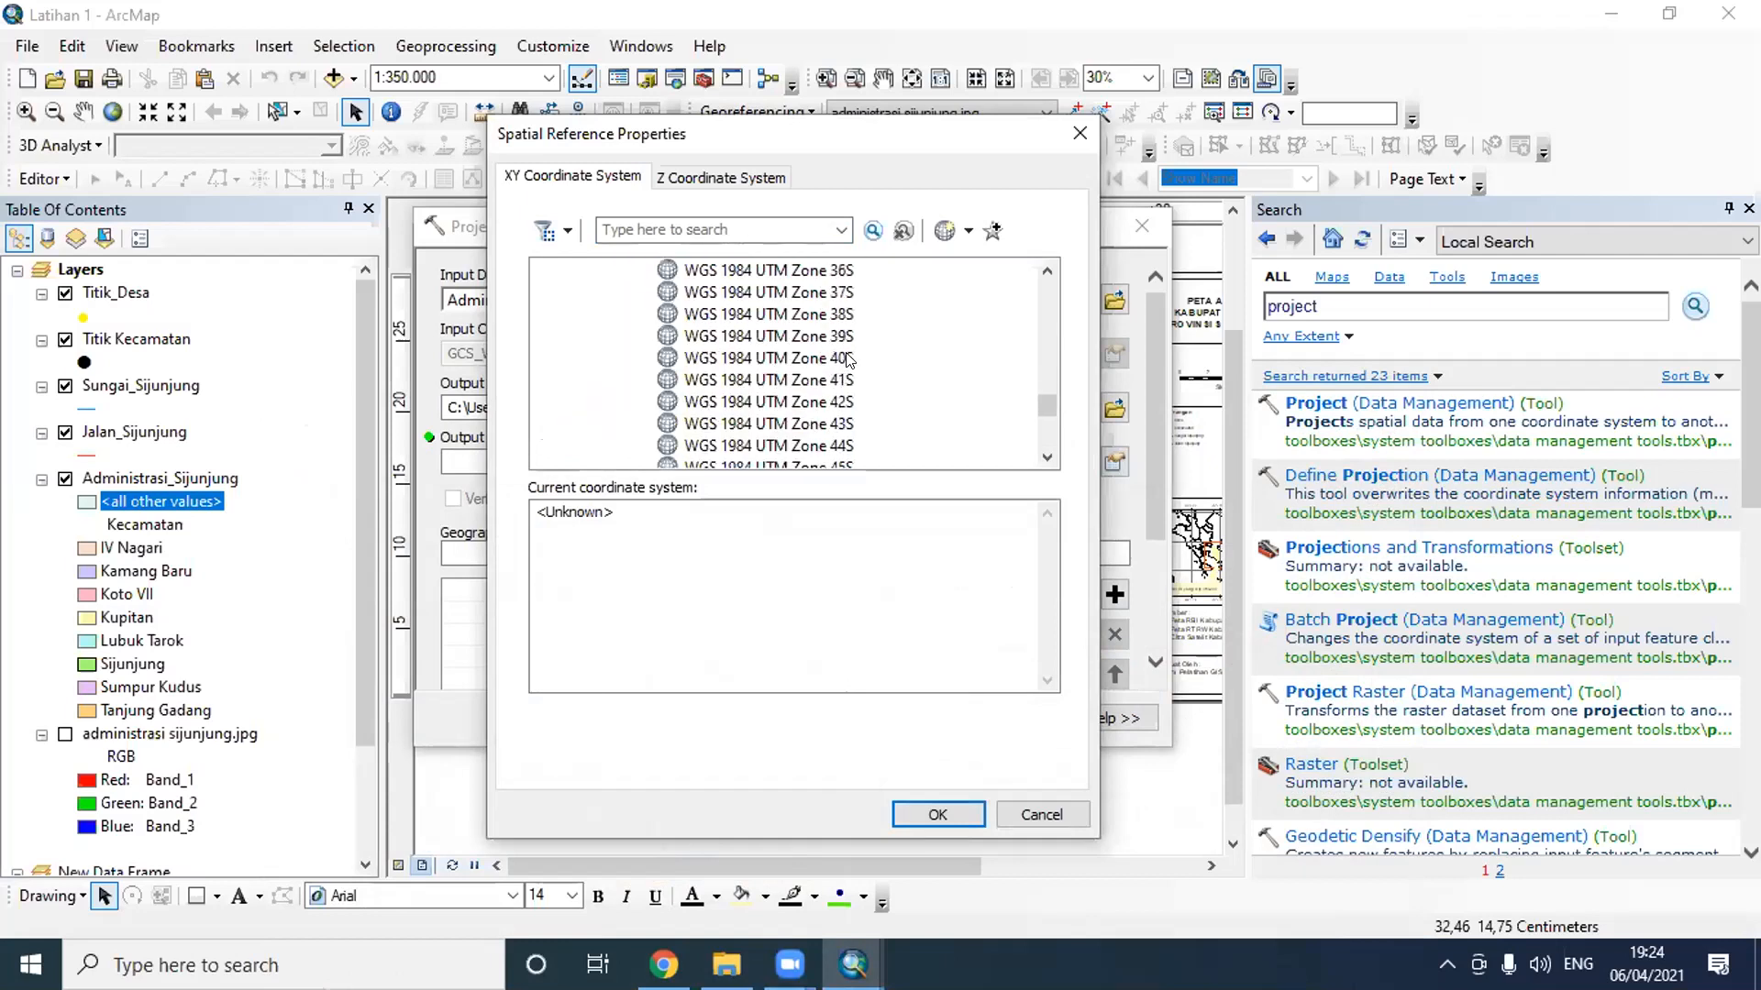
{"action": "left_click", "coordinate": [830, 449]}
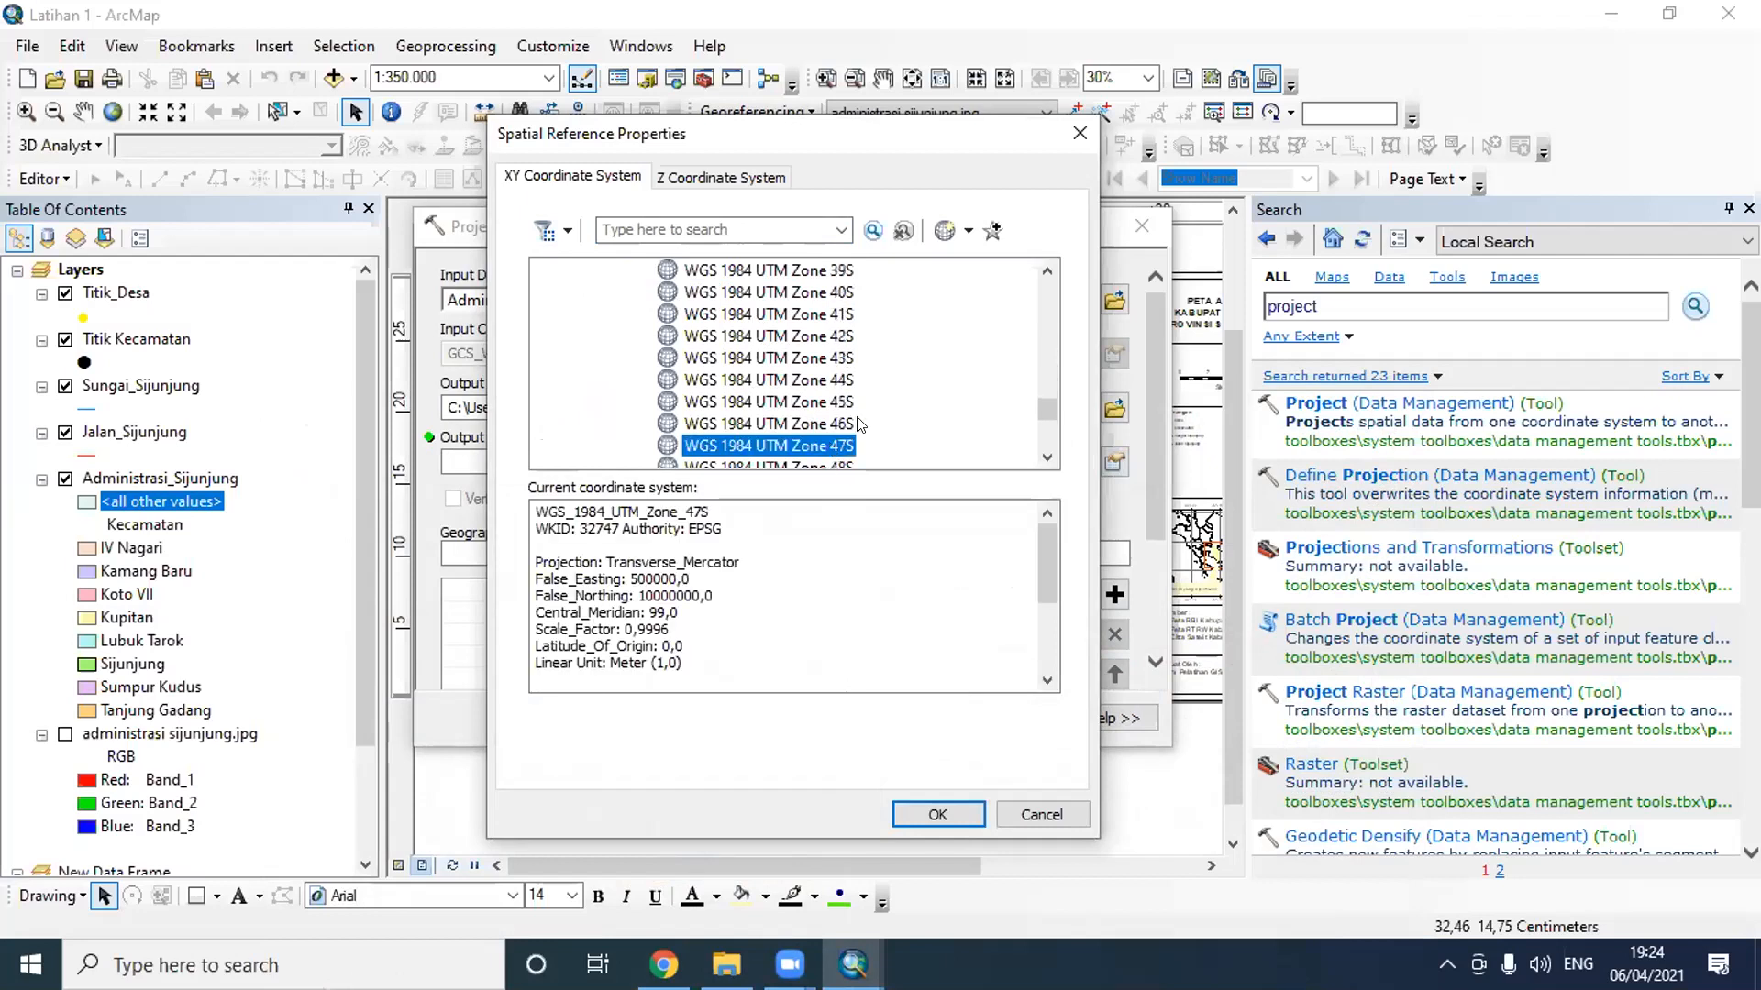
{"action": "left_click", "coordinate": [959, 810]}
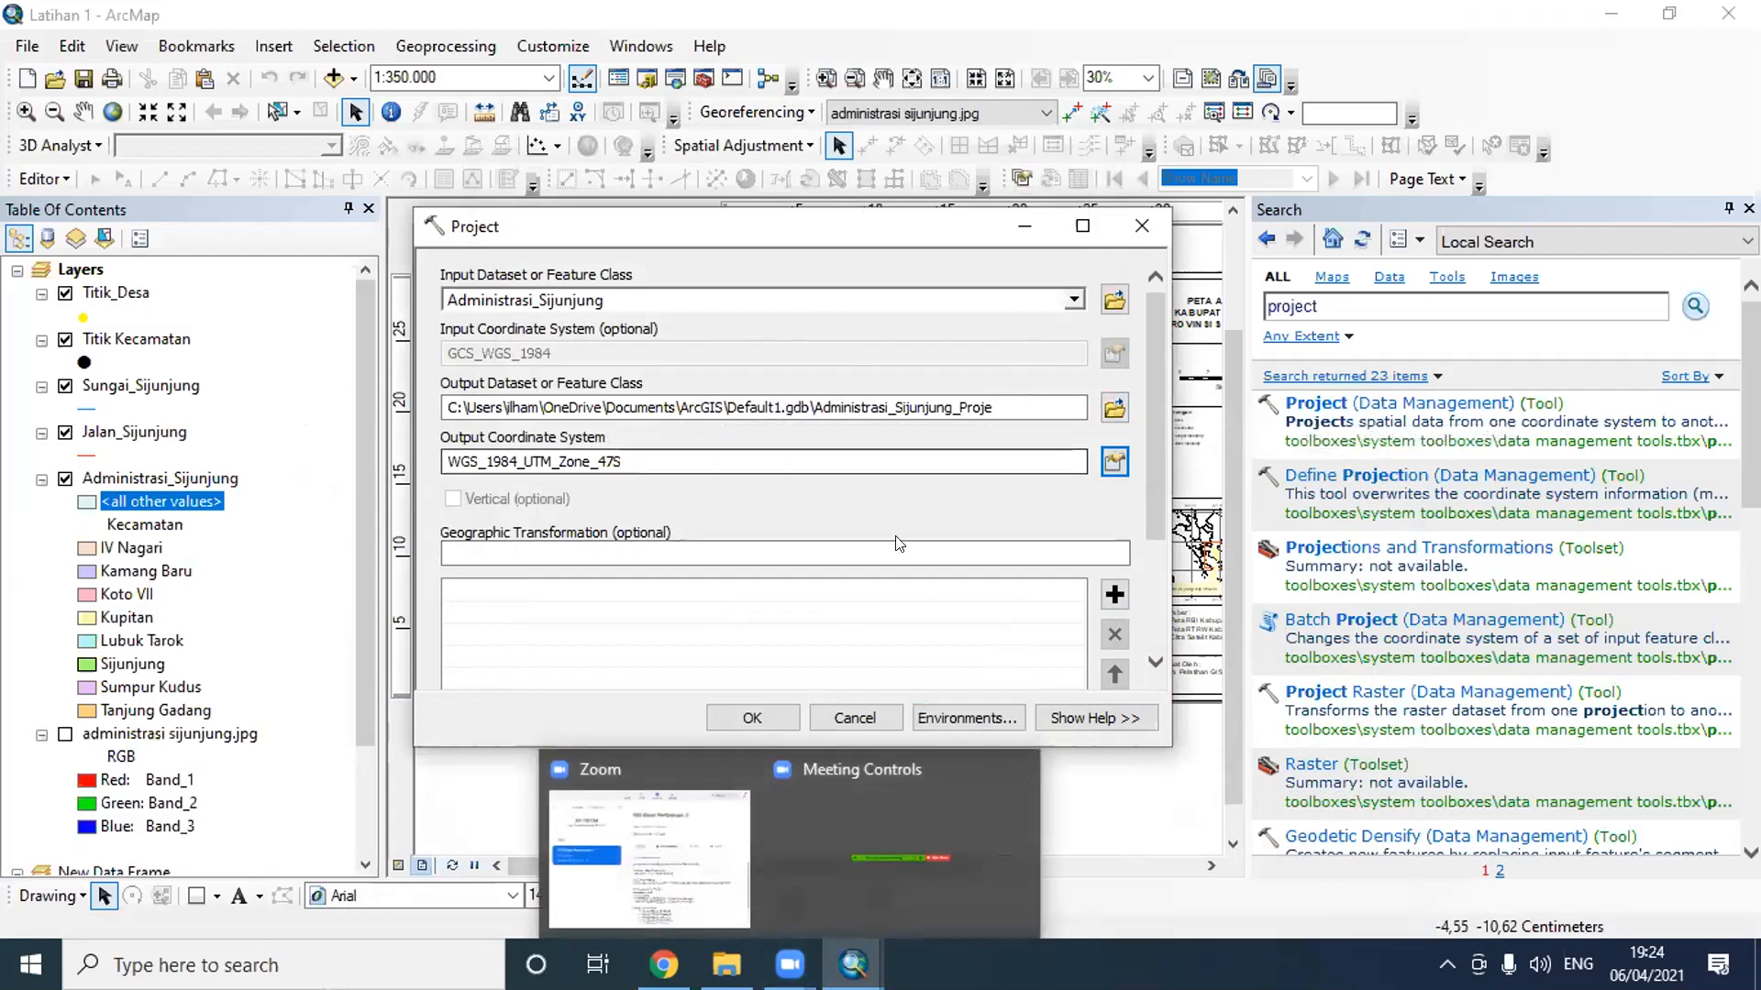
- Circle the output dataset's browse control and browse for its save location to the GIS Dasar folder inside Pelatihan Online
{"action": "mouse_move", "coordinate": [1112, 382]}
{"action": "left_mouse_down"}
{"action": "mouse_move", "coordinate": [1133, 411]}
{"action": "mouse_move", "coordinate": [1111, 384]}
{"action": "left_mouse_up"}
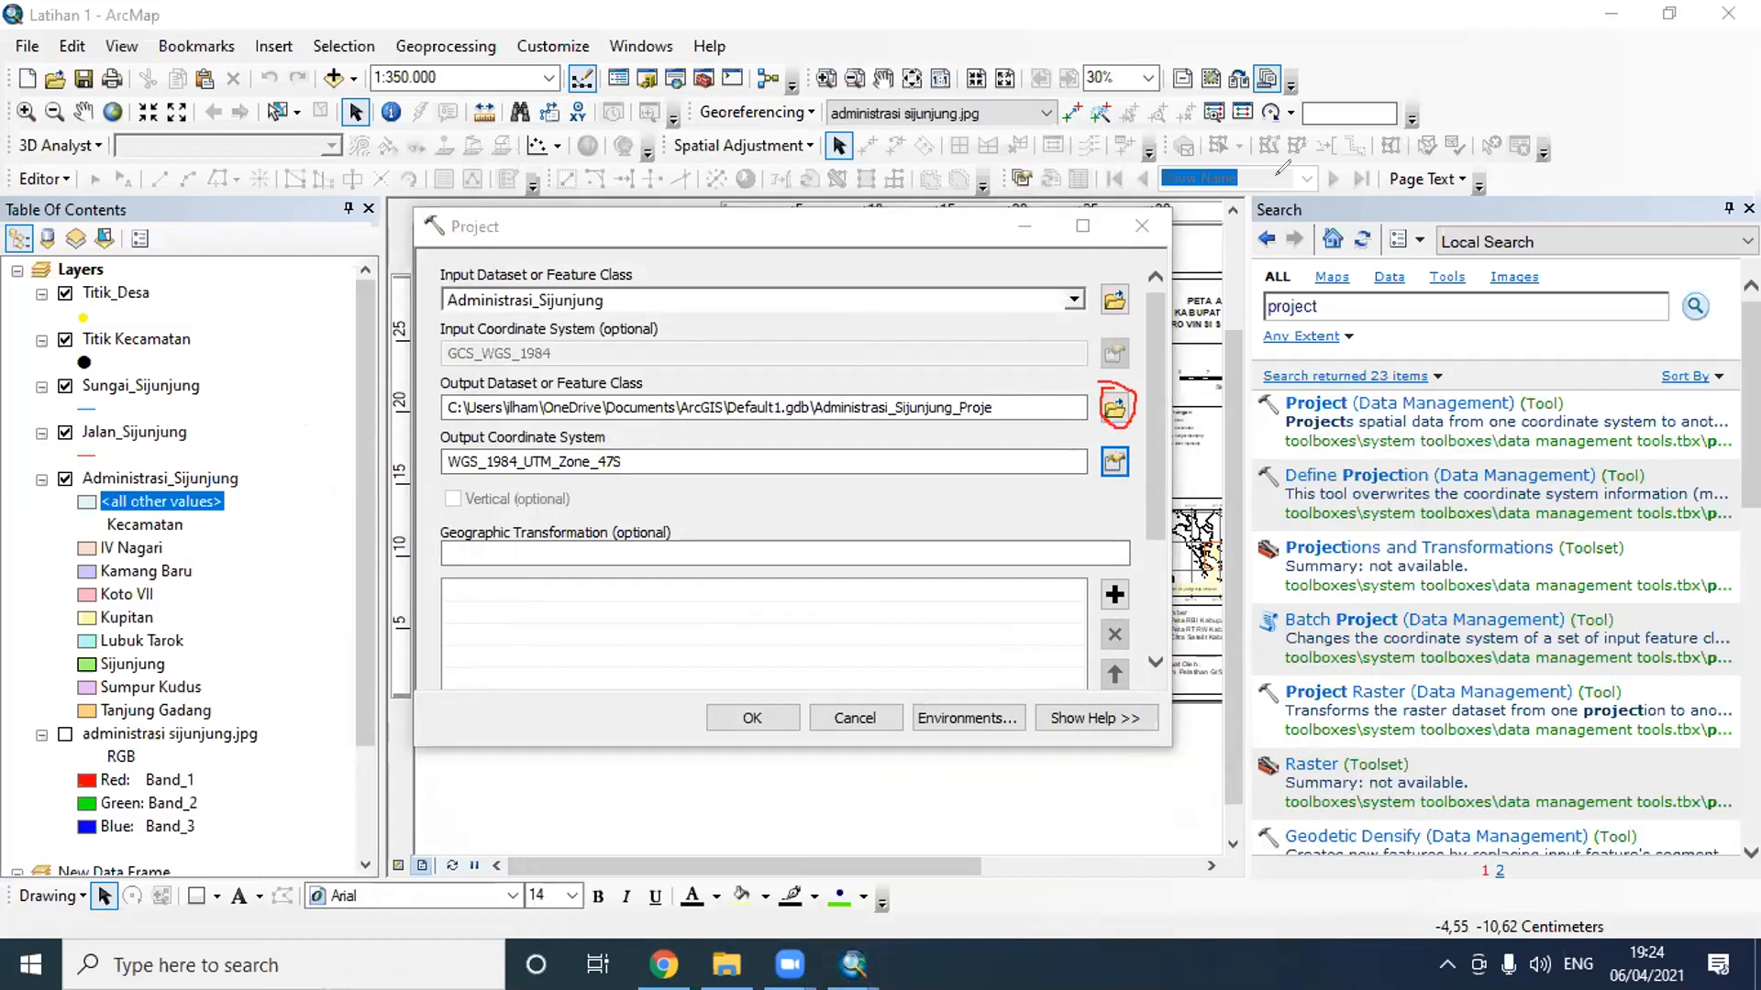
{"action": "left_click", "coordinate": [1106, 402]}
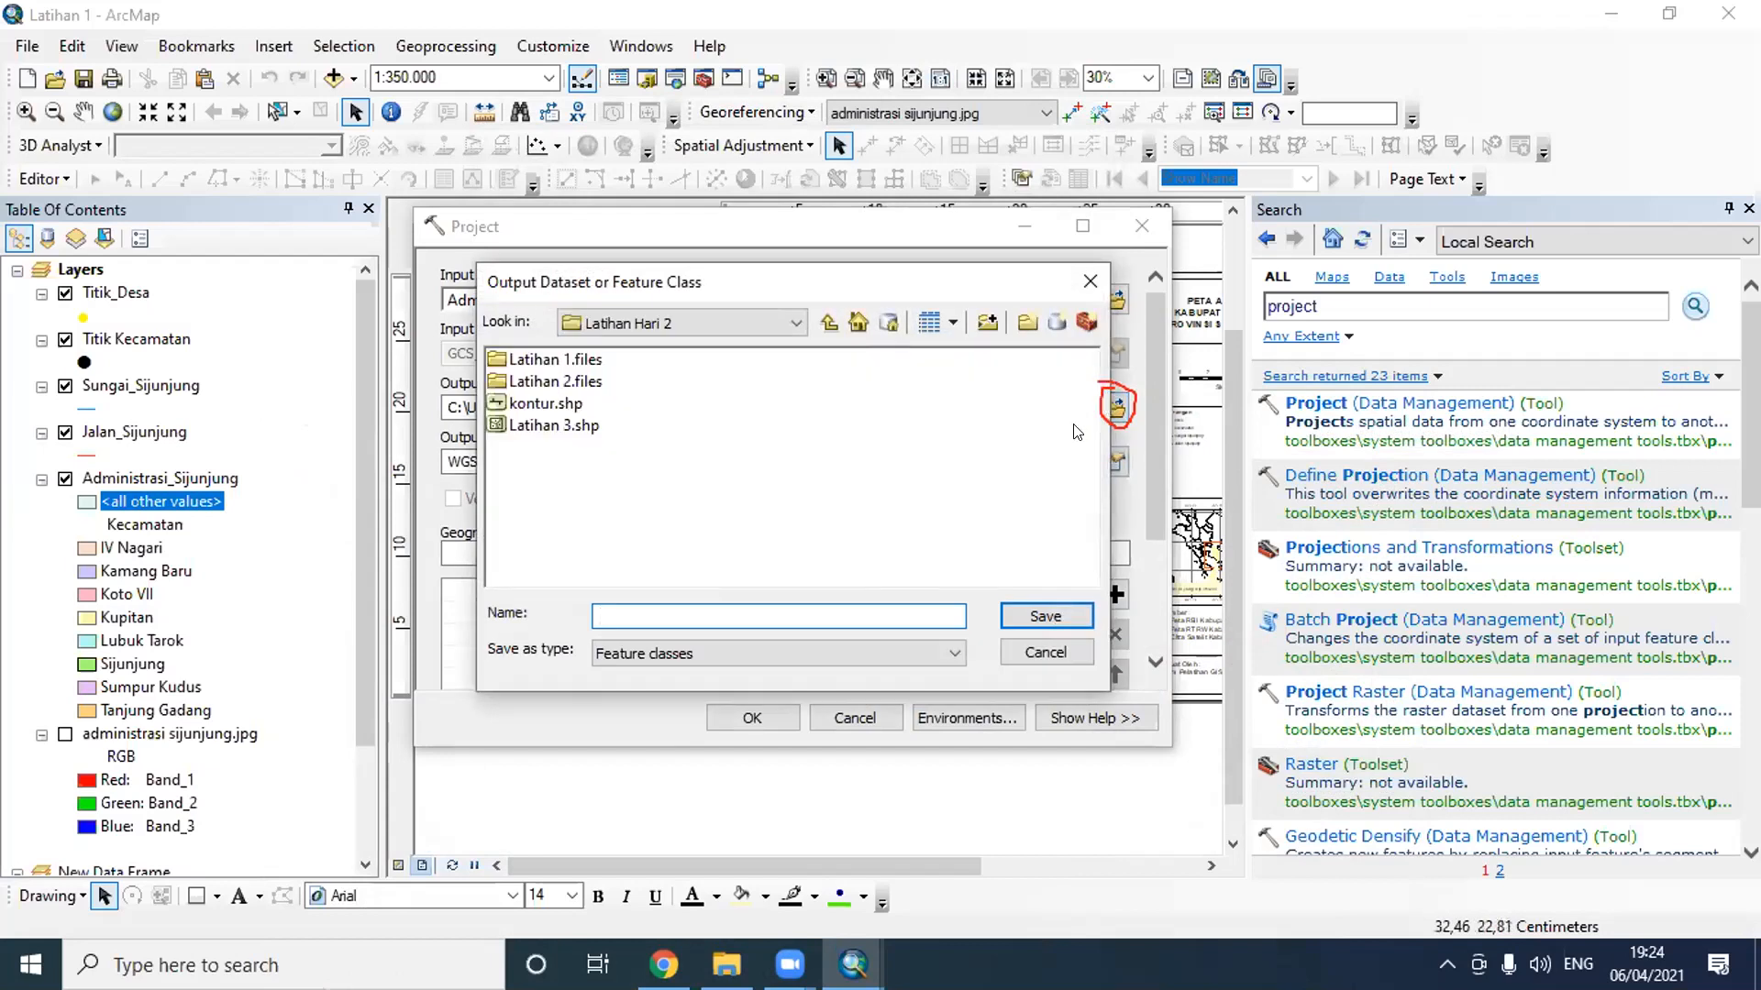
{"action": "left_click", "coordinate": [708, 317]}
{"action": "scroll", "coordinate": [731, 440], "scroll_direction": "up", "scroll_amount": 3}
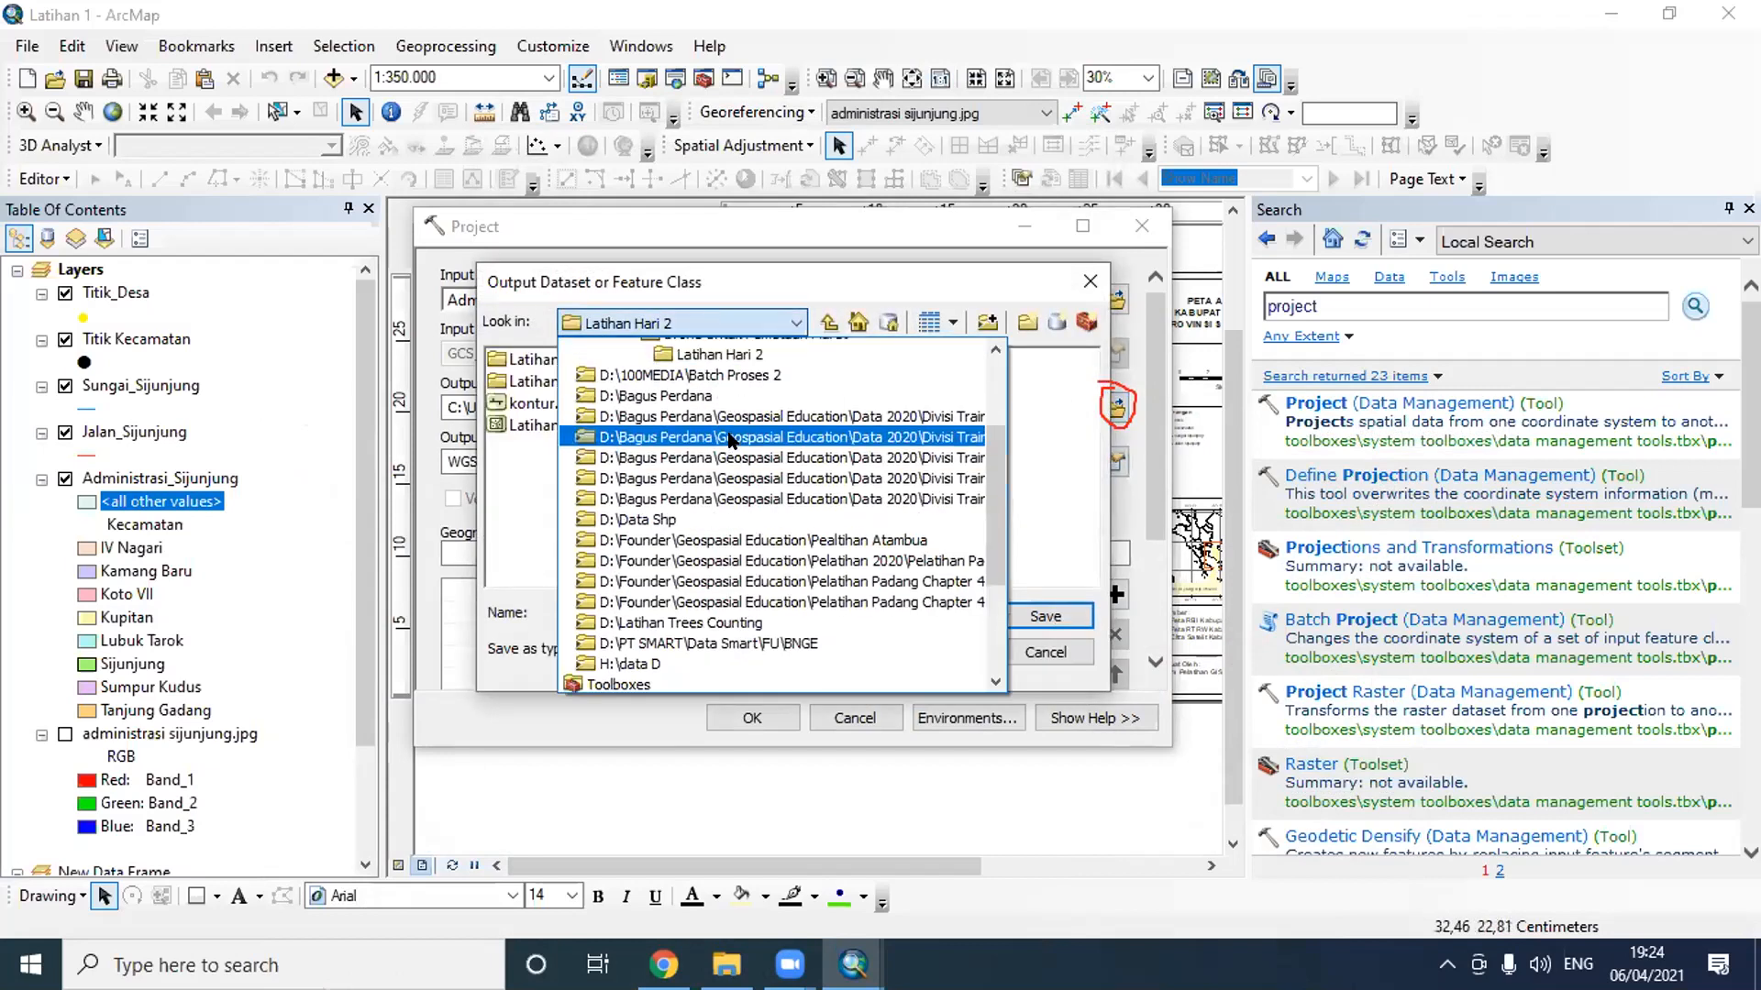
{"action": "scroll", "coordinate": [731, 441], "scroll_direction": "up", "scroll_amount": 1}
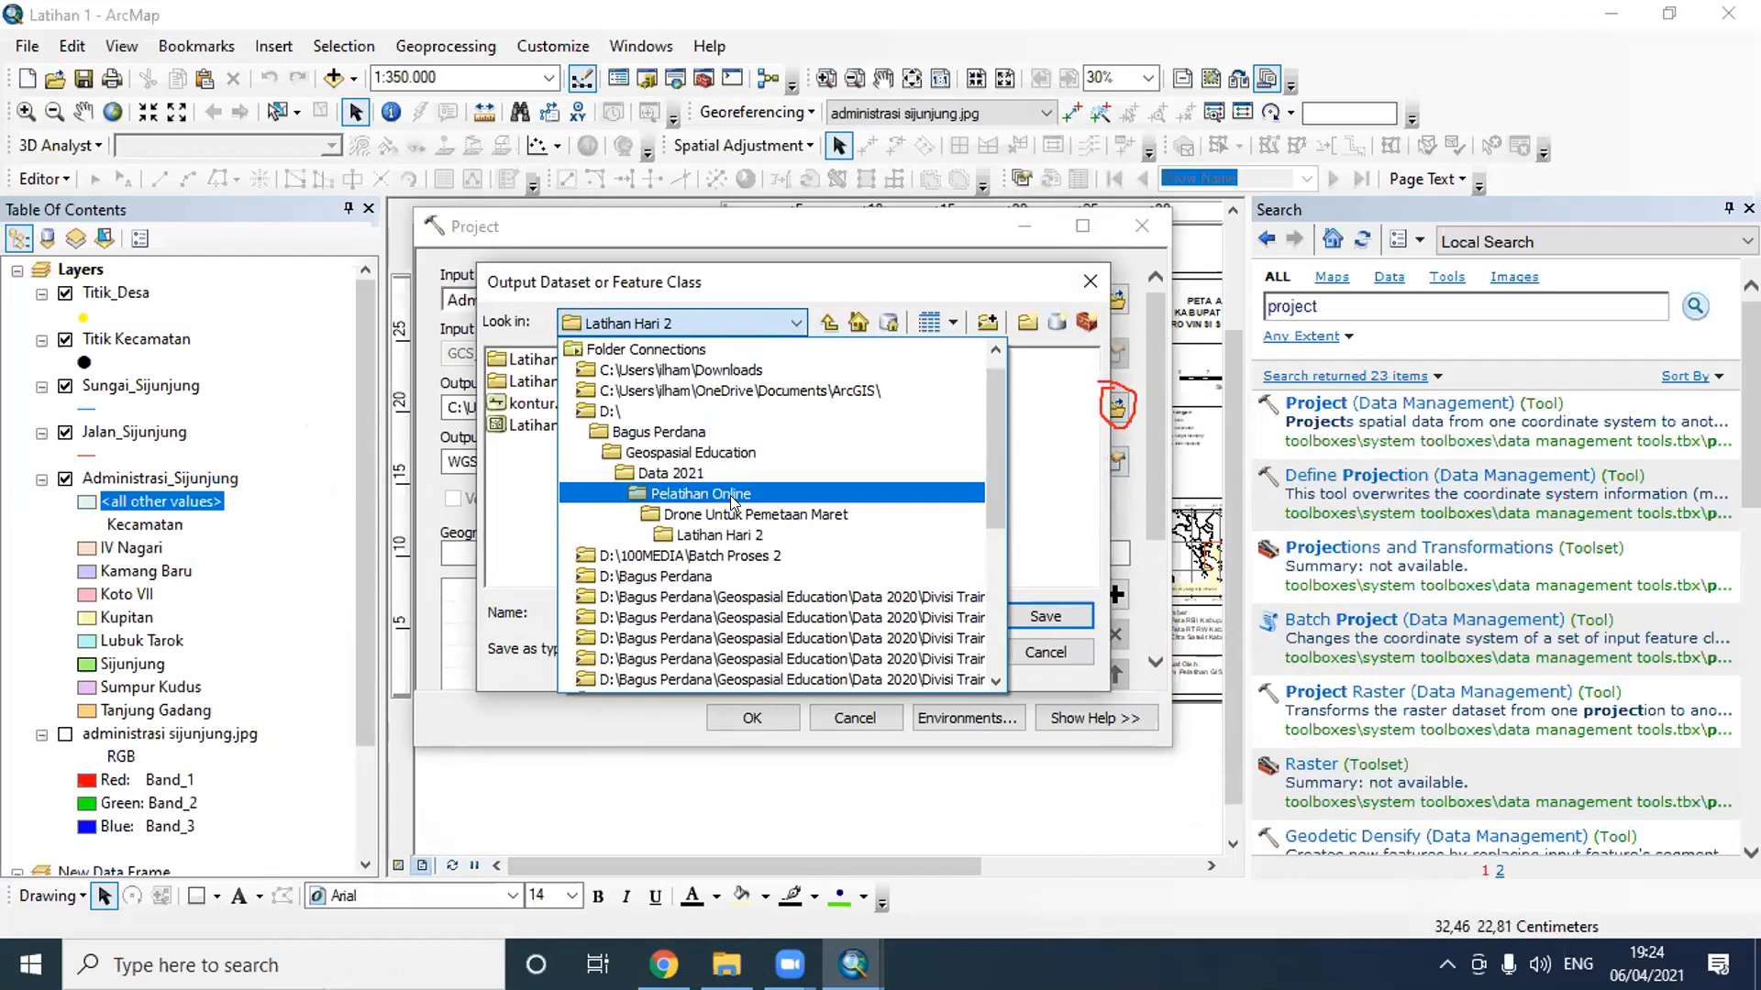
{"action": "left_click", "coordinate": [730, 495]}
{"action": "double_click", "coordinate": [543, 426]}
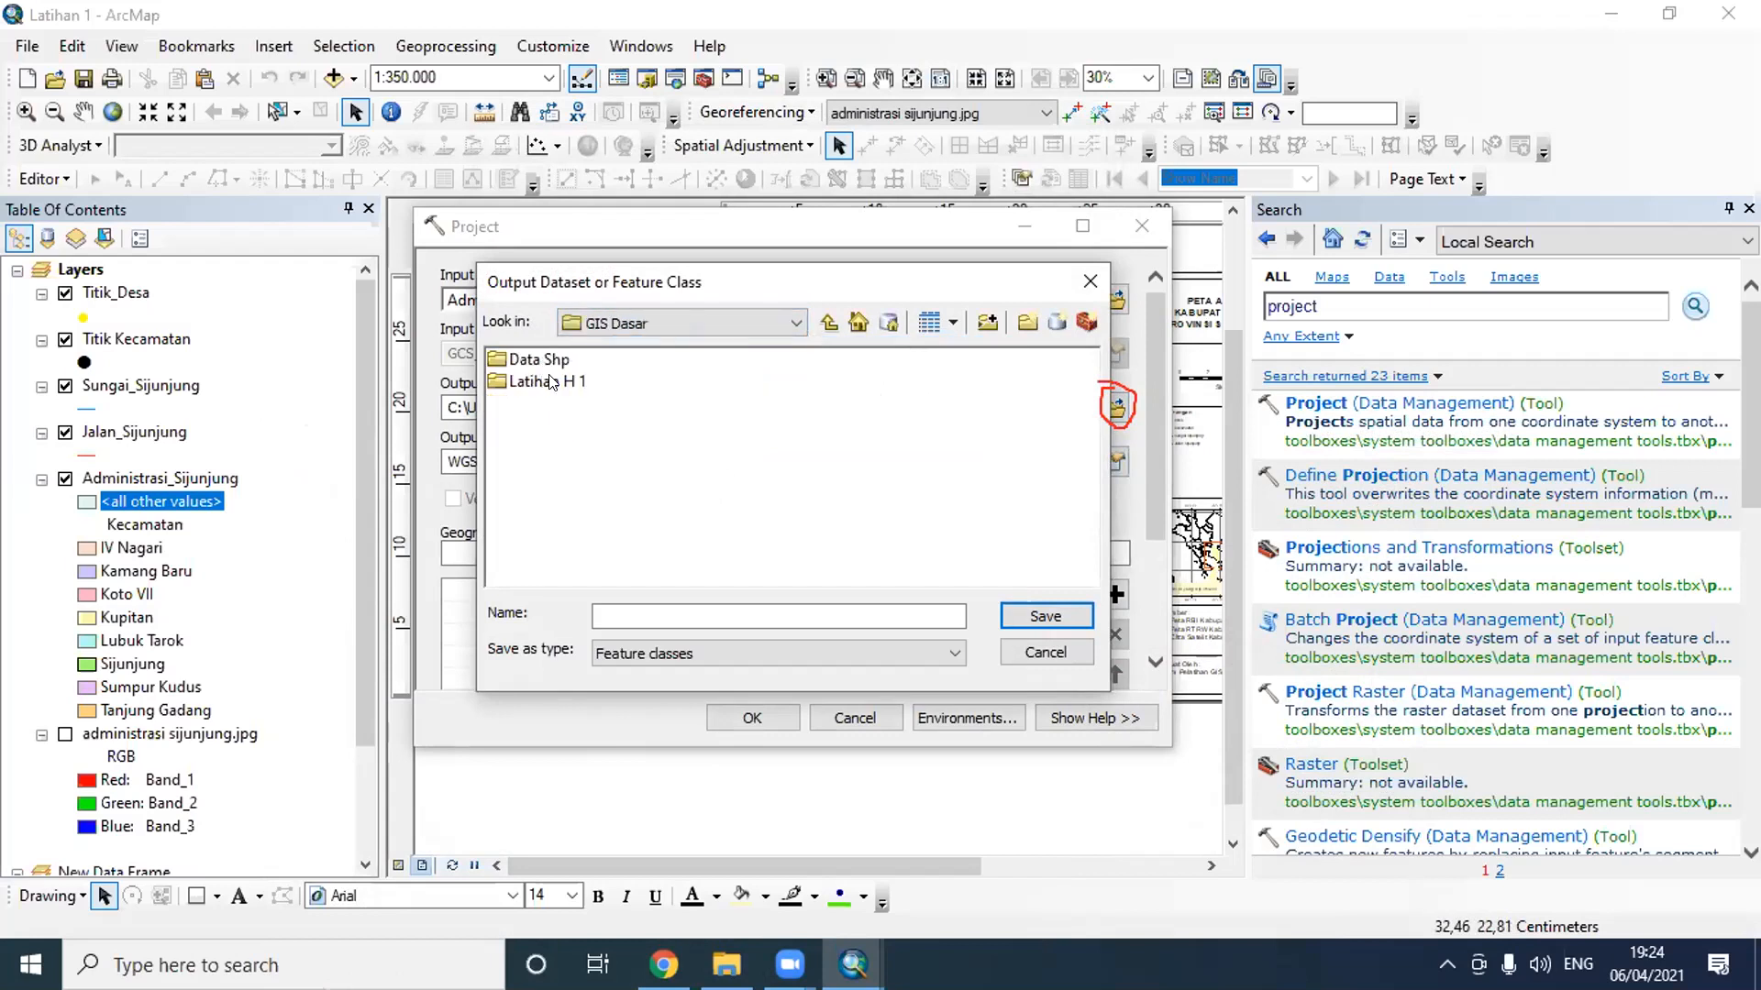
{"action": "left_click", "coordinate": [1027, 322]}
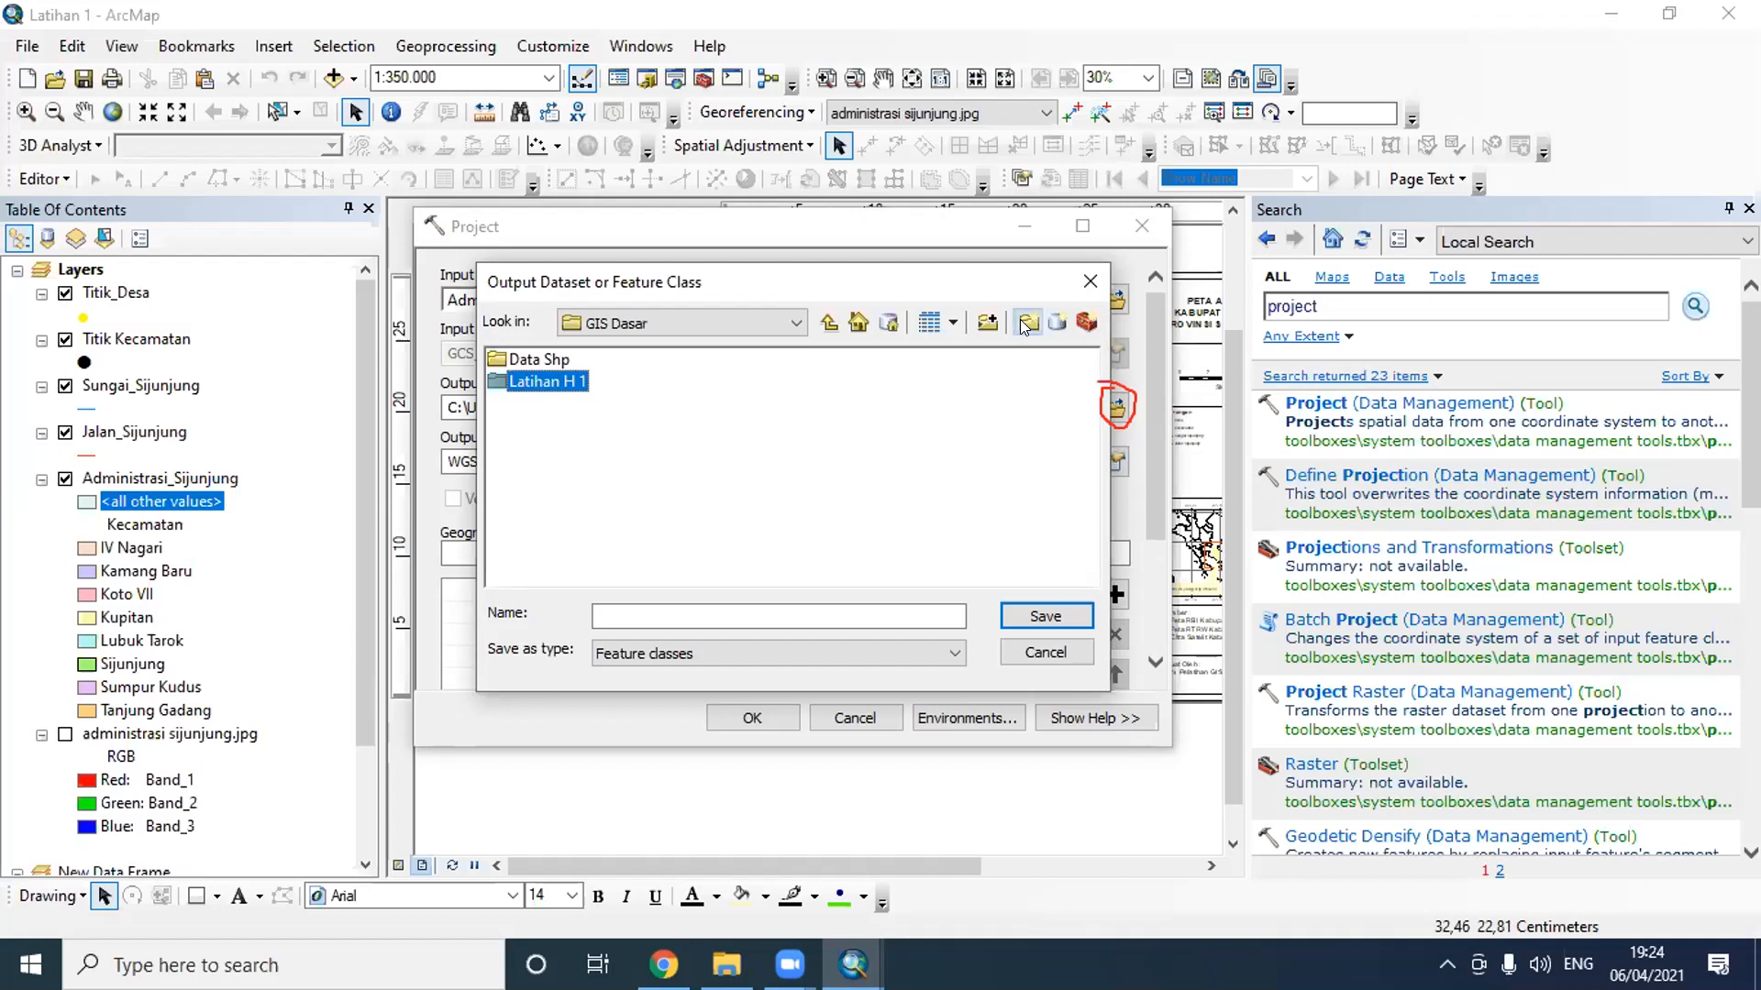
{"action": "left_click", "coordinate": [859, 468]}
{"action": "left_click", "coordinate": [829, 322]}
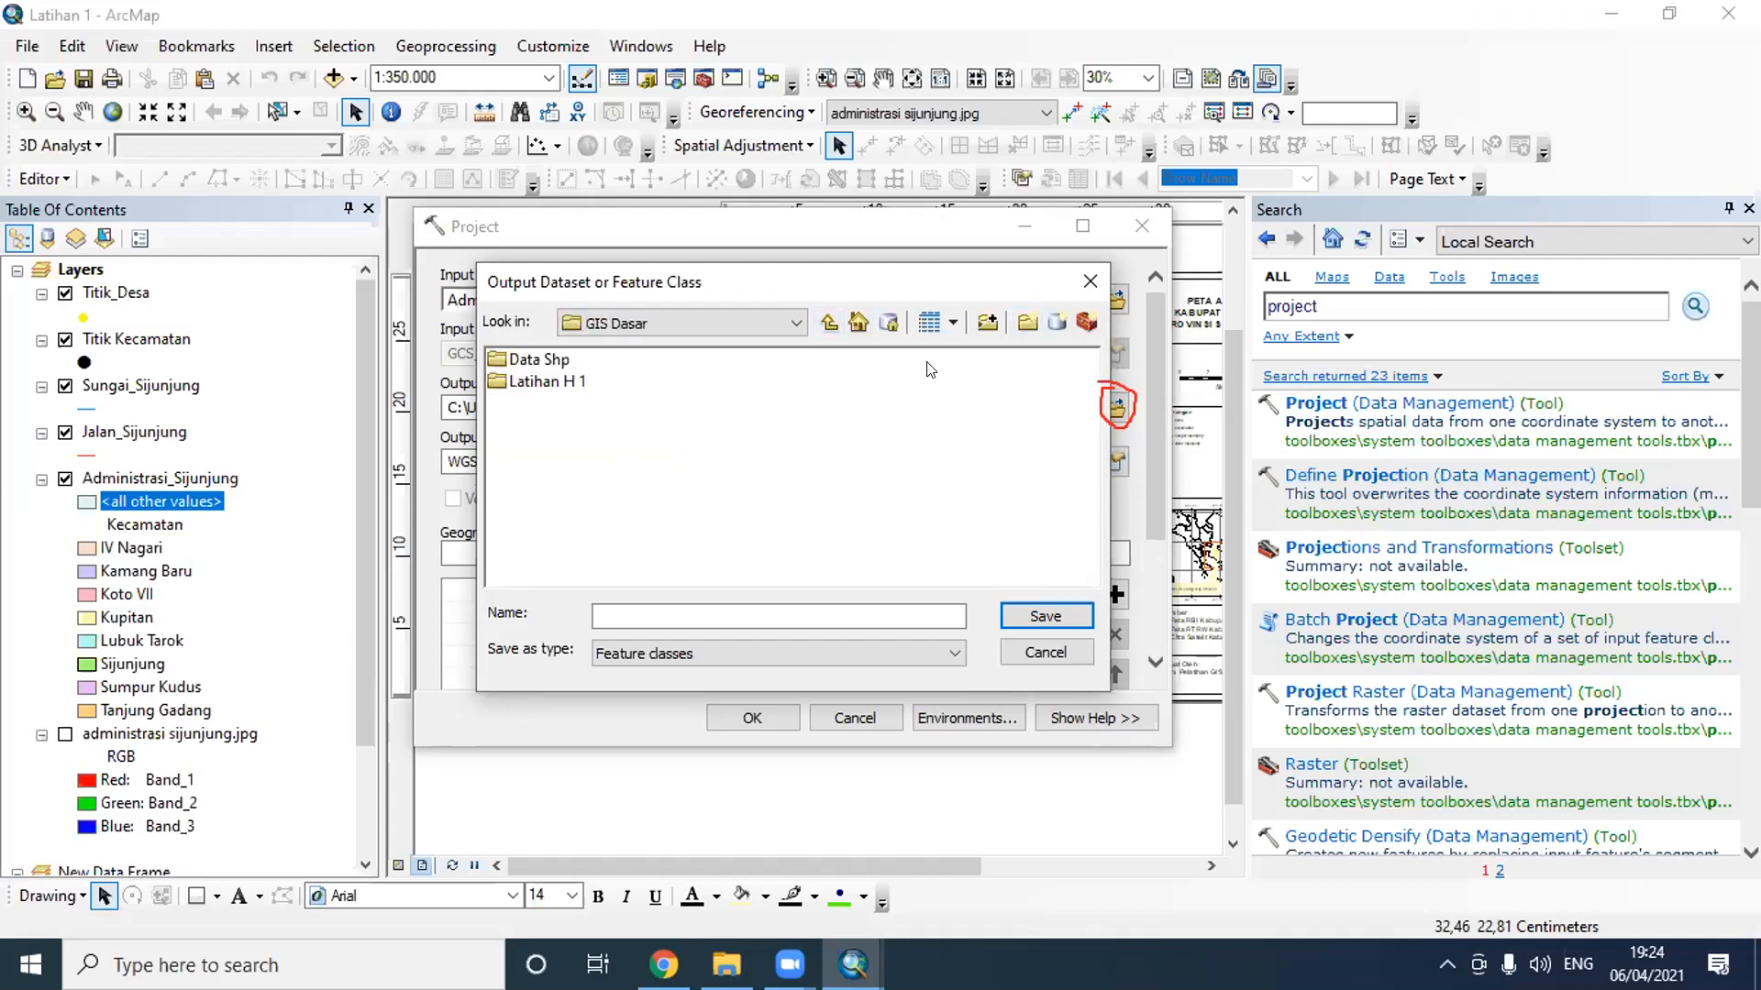
- Create a folder named Latihan H 3 inside GIS Dasar and open it as the output location
{"action": "left_click", "coordinate": [1015, 315]}
{"action": "type", "text": "Latihan H3"}
{"action": "key", "text": "BackSpace"}
{"action": "type", "text": "3"}
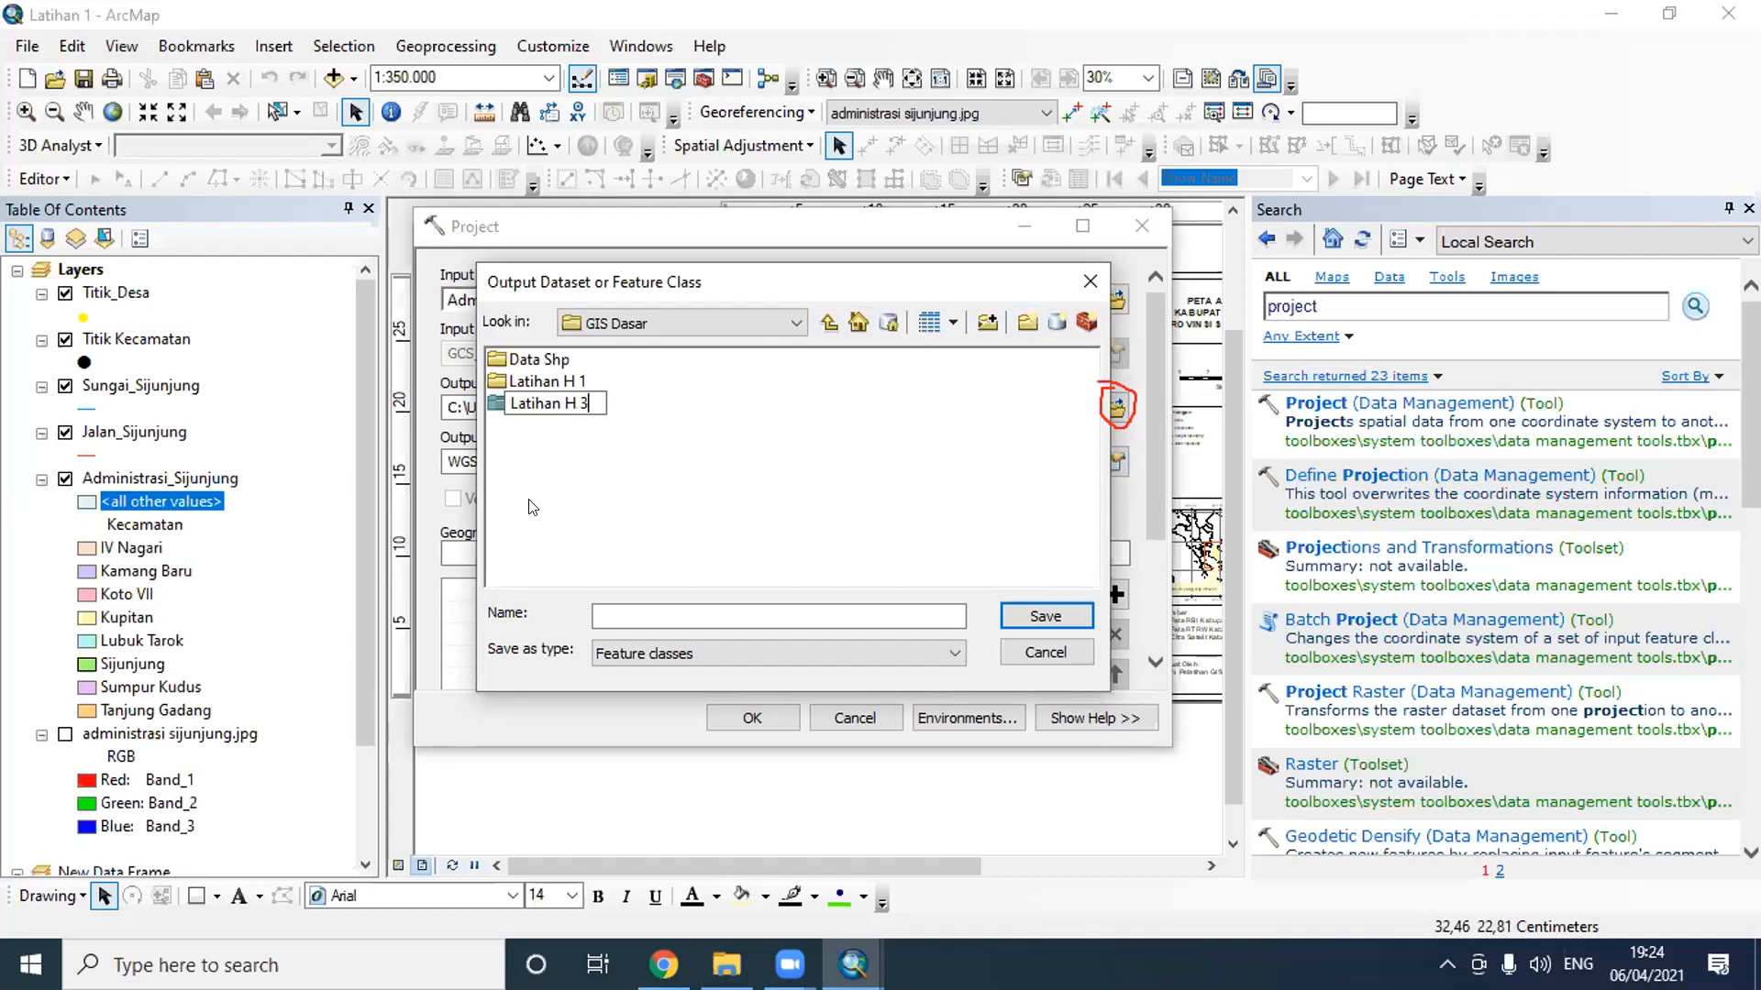
{"action": "key", "text": "Return"}
{"action": "left_click", "coordinate": [654, 507]}
{"action": "double_click", "coordinate": [546, 404]}
- Save the output dataset as "Administrasi Sijunjung UTM" and try to run the Project tool
{"action": "left_click", "coordinate": [677, 613]}
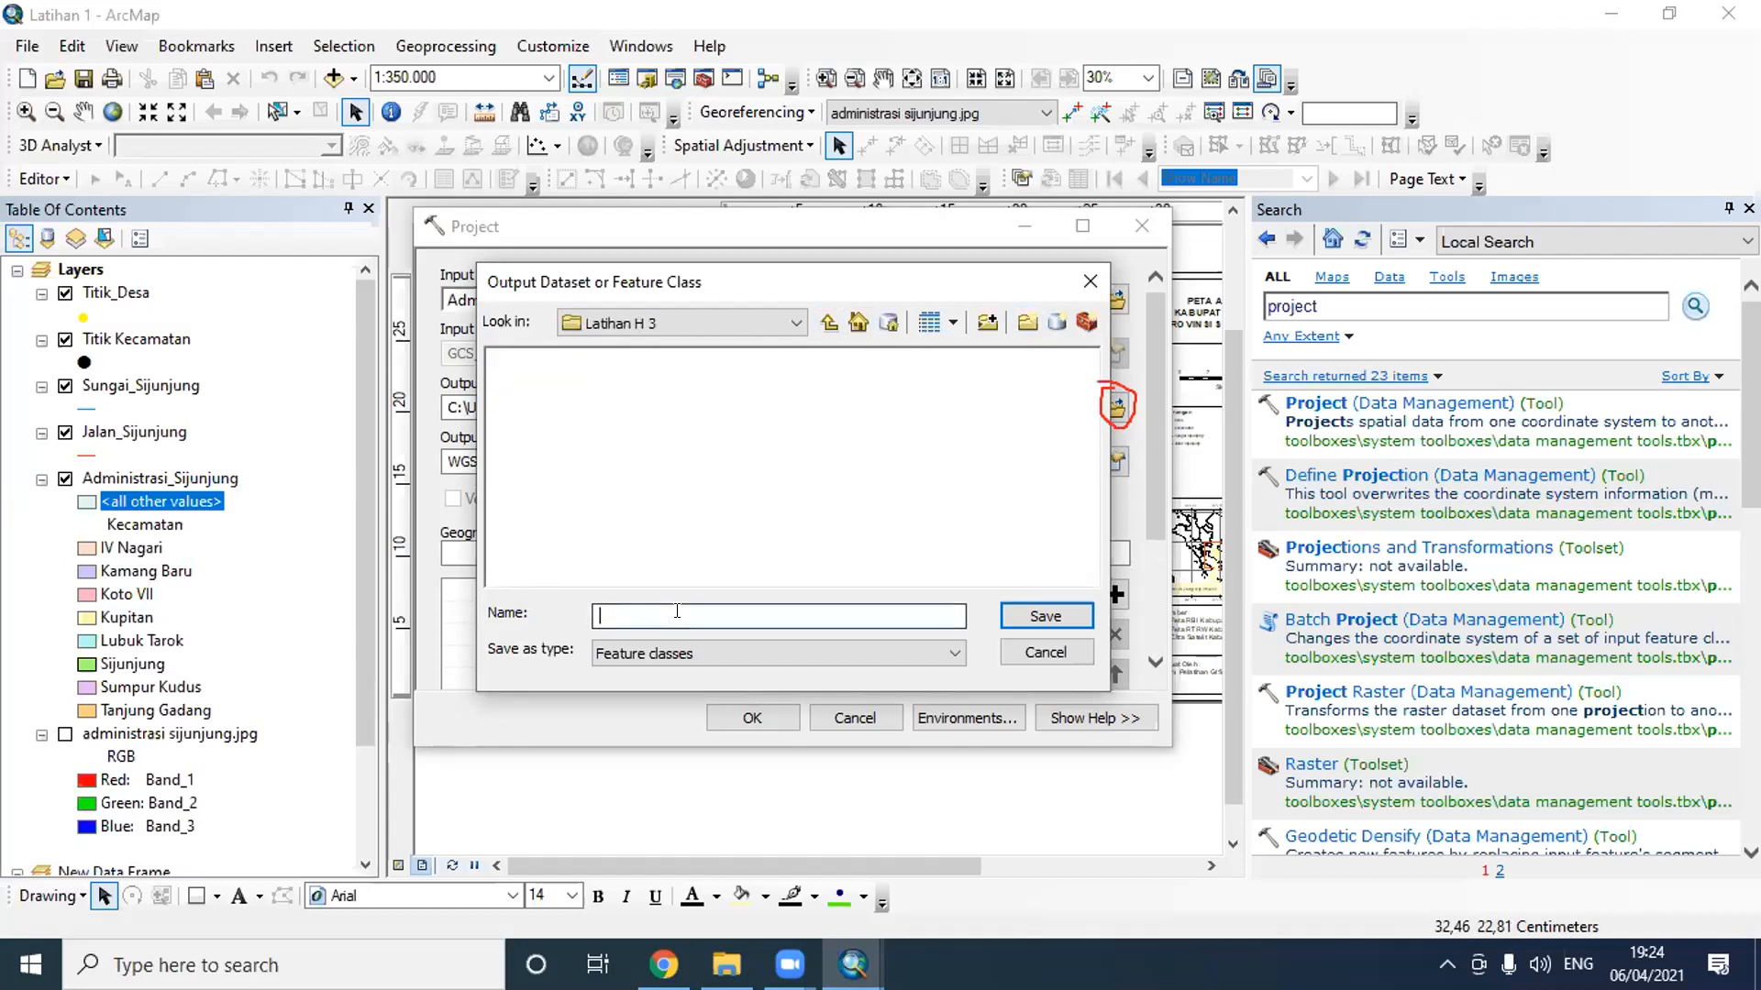
{"action": "type", "text": "Administrasi"}
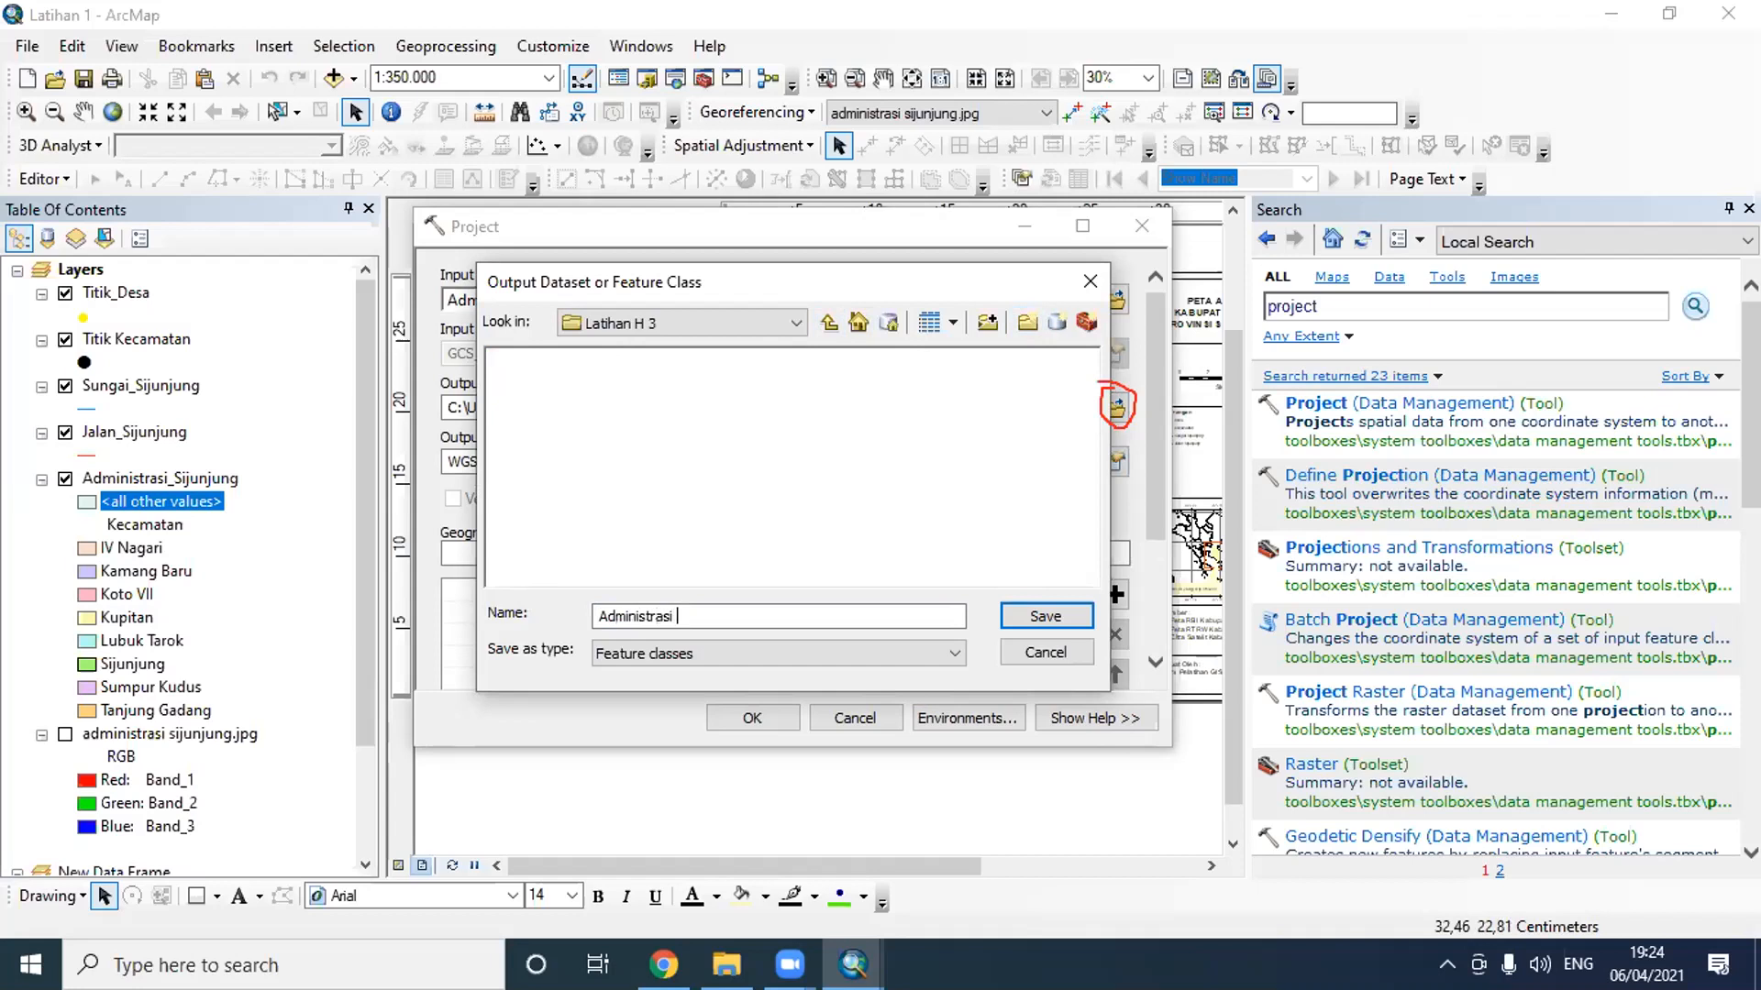
{"action": "type", "text": " Sijunjung UTM"}
{"action": "left_click", "coordinate": [1046, 616]}
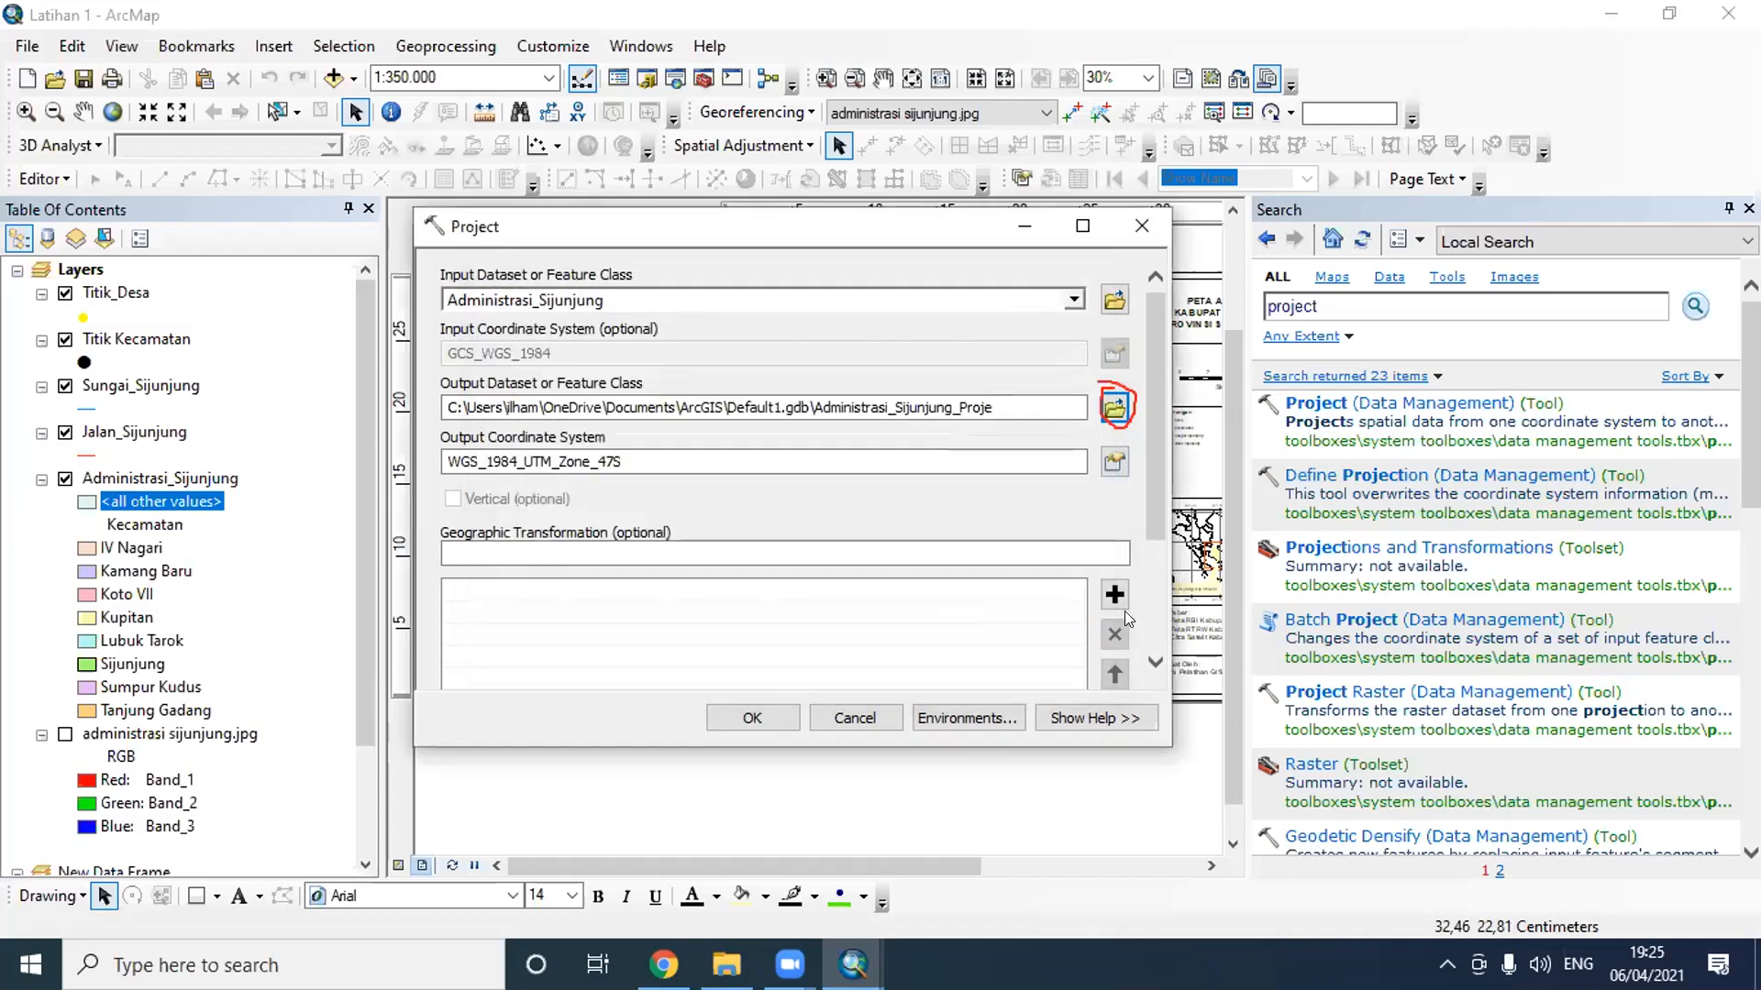
{"action": "left_click", "coordinate": [752, 719]}
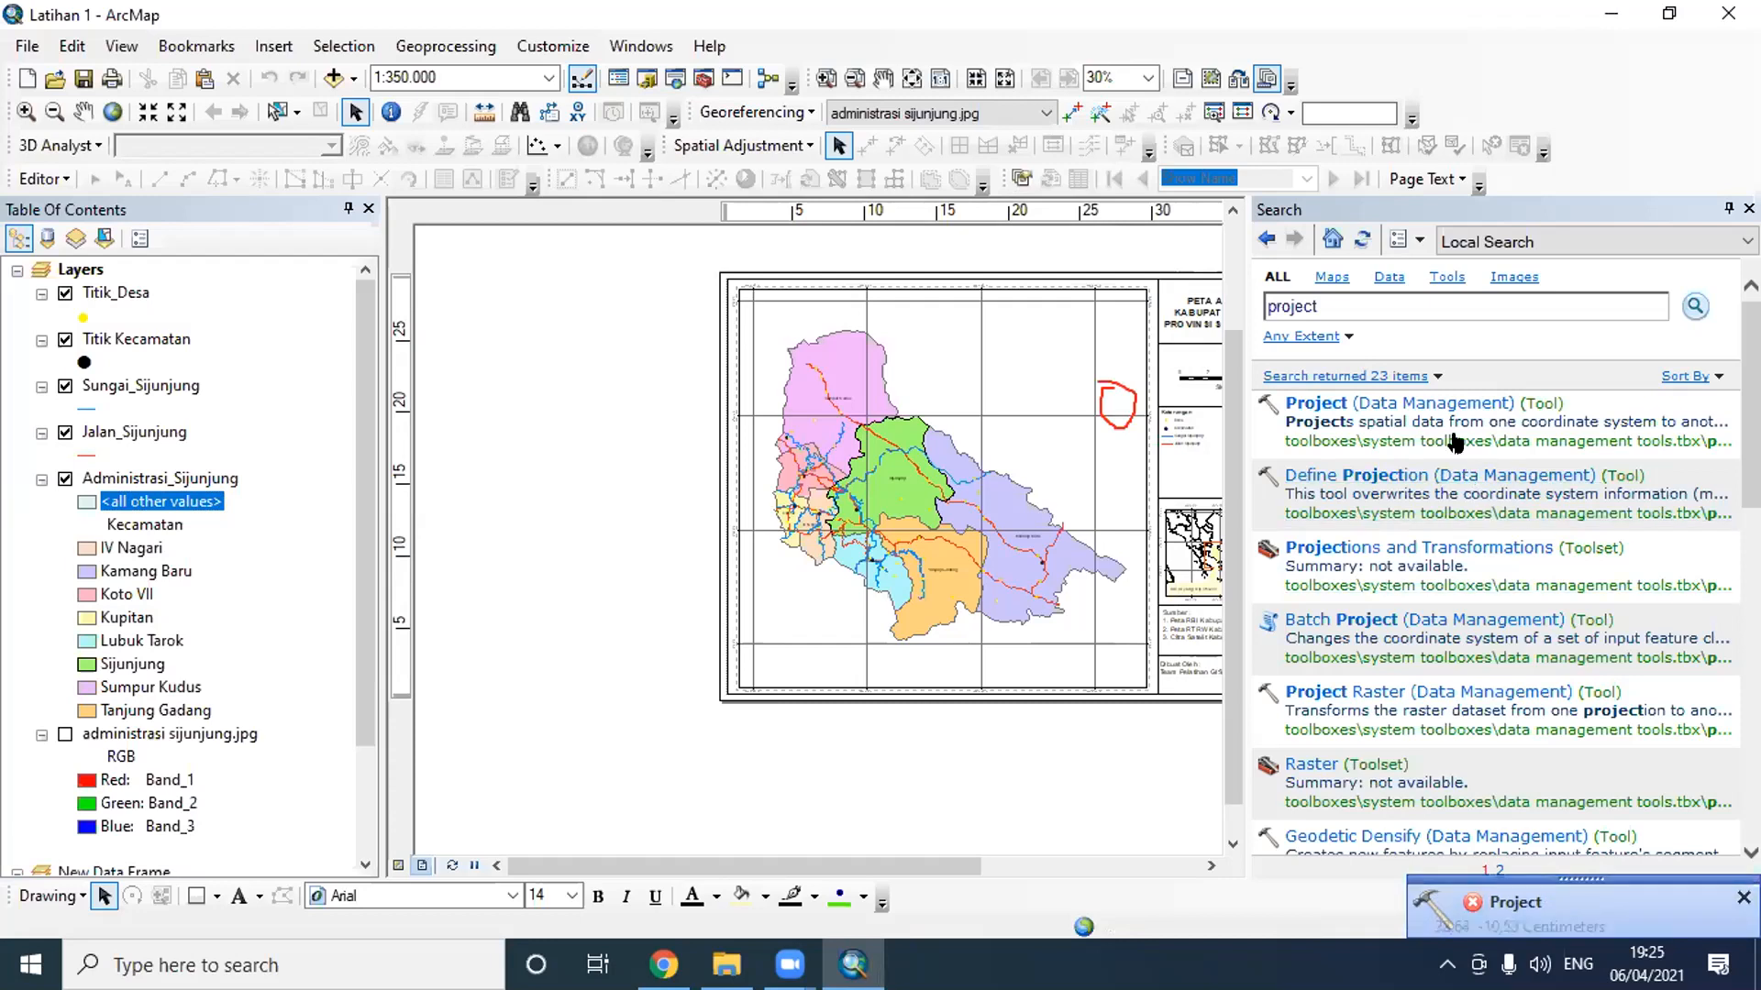
- Reopen the Project tool for the Administrasi_Sijunjung layer and set the output coordinate system to WGS 1984 UTM Zone 47S
{"action": "left_click", "coordinate": [1440, 405]}
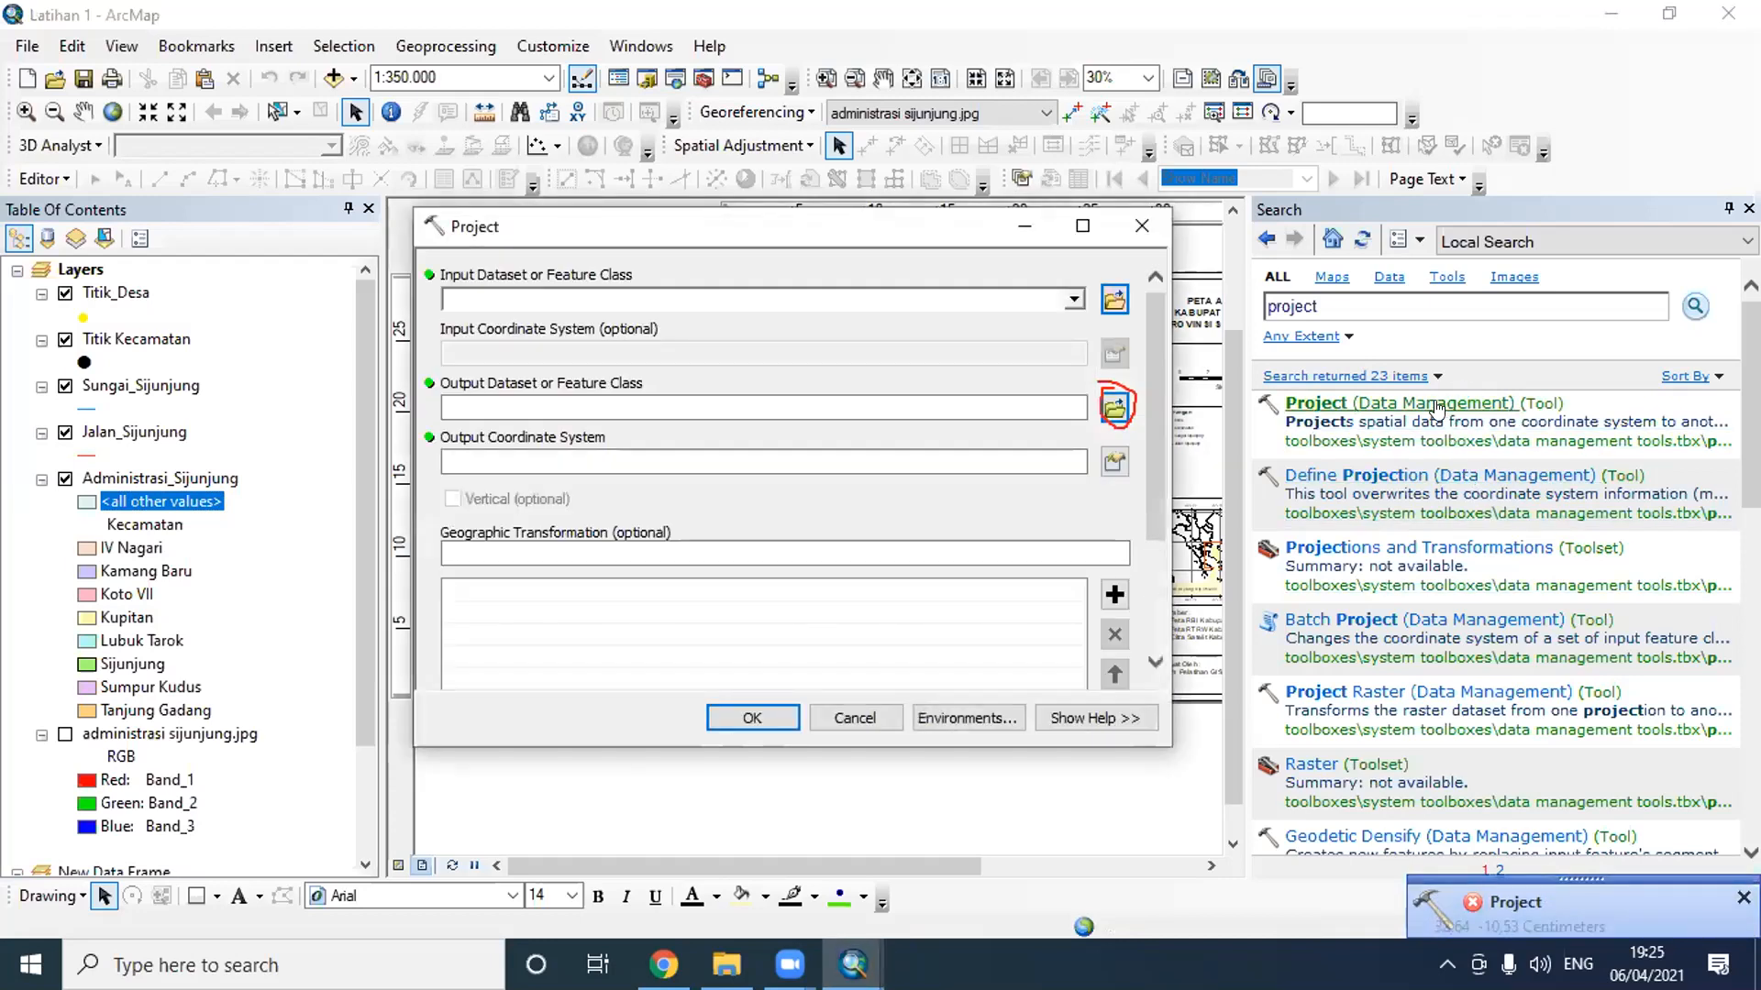
{"action": "left_click", "coordinate": [1073, 299]}
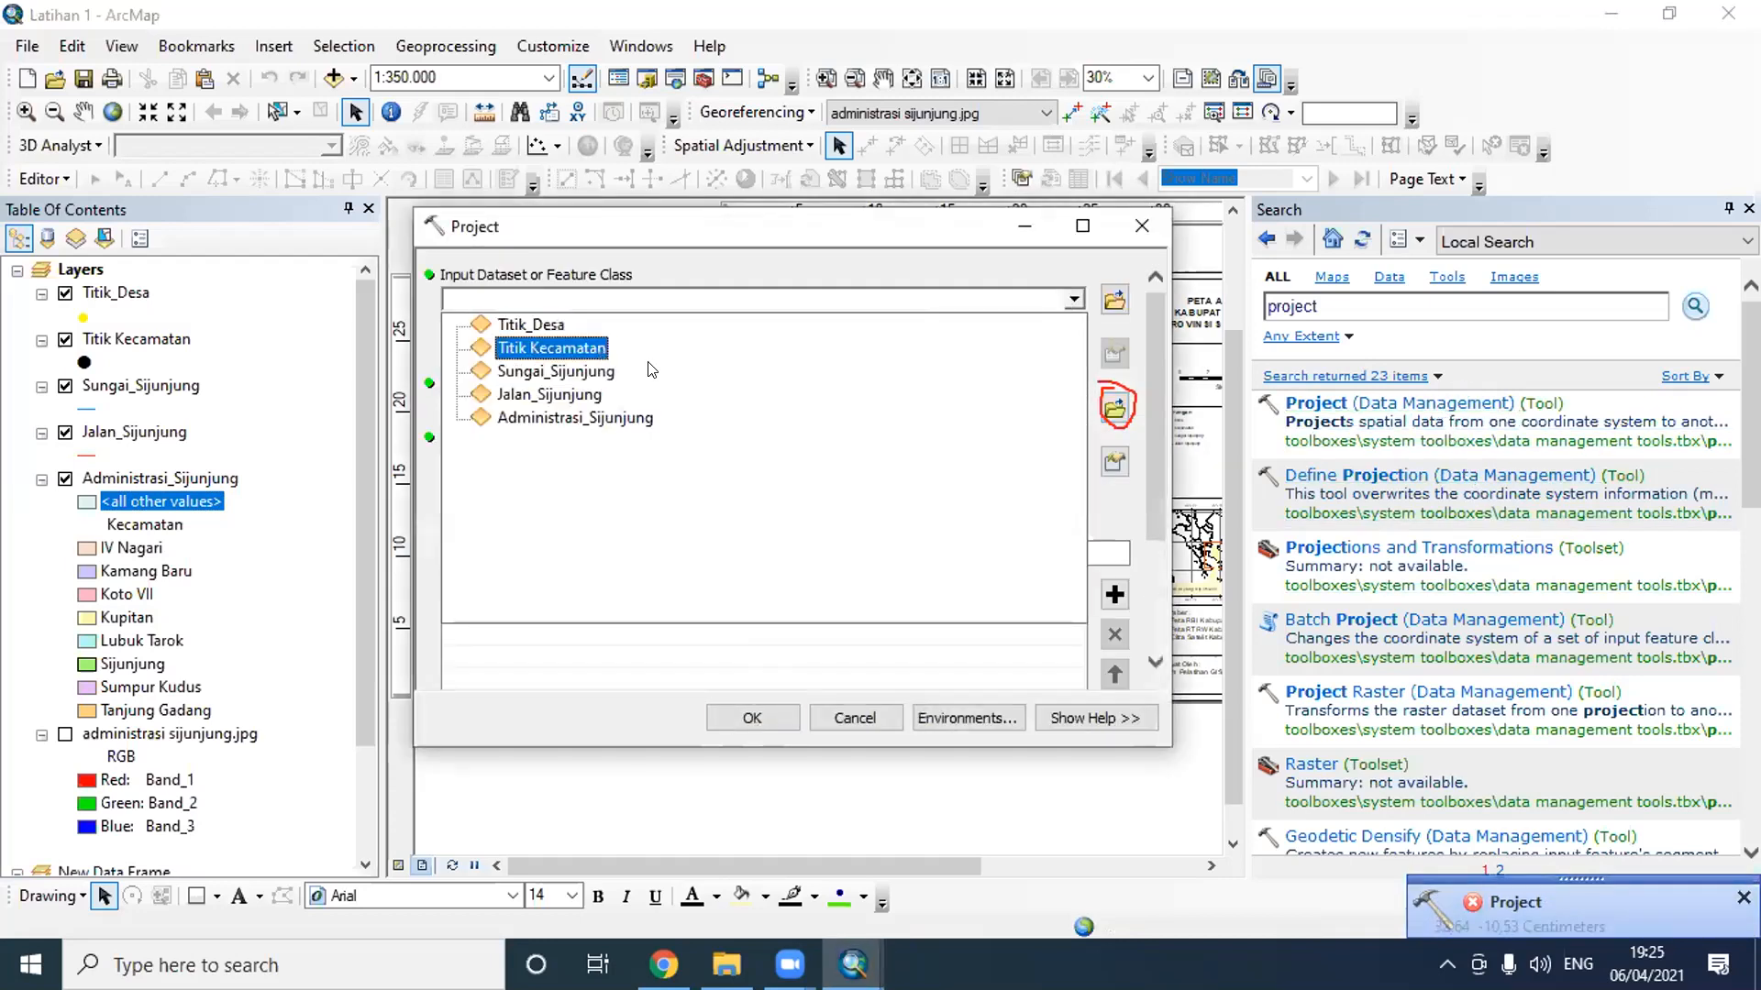
{"action": "left_click", "coordinate": [642, 417]}
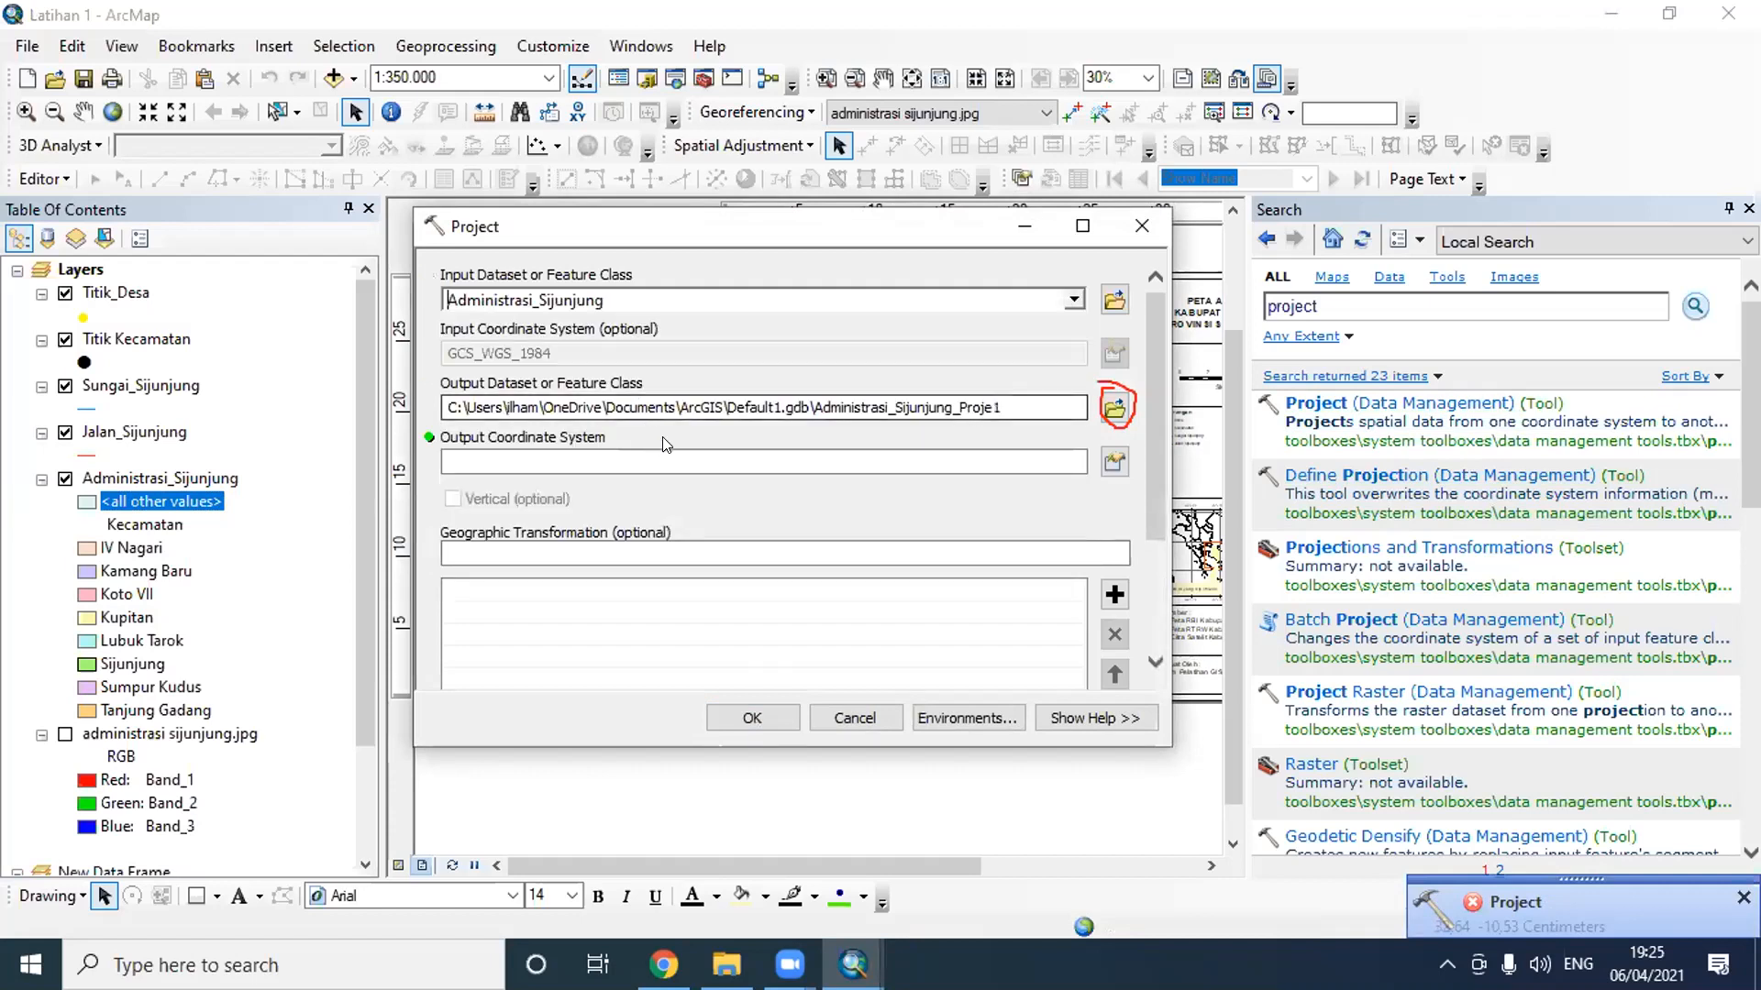
{"action": "left_click", "coordinate": [1115, 462]}
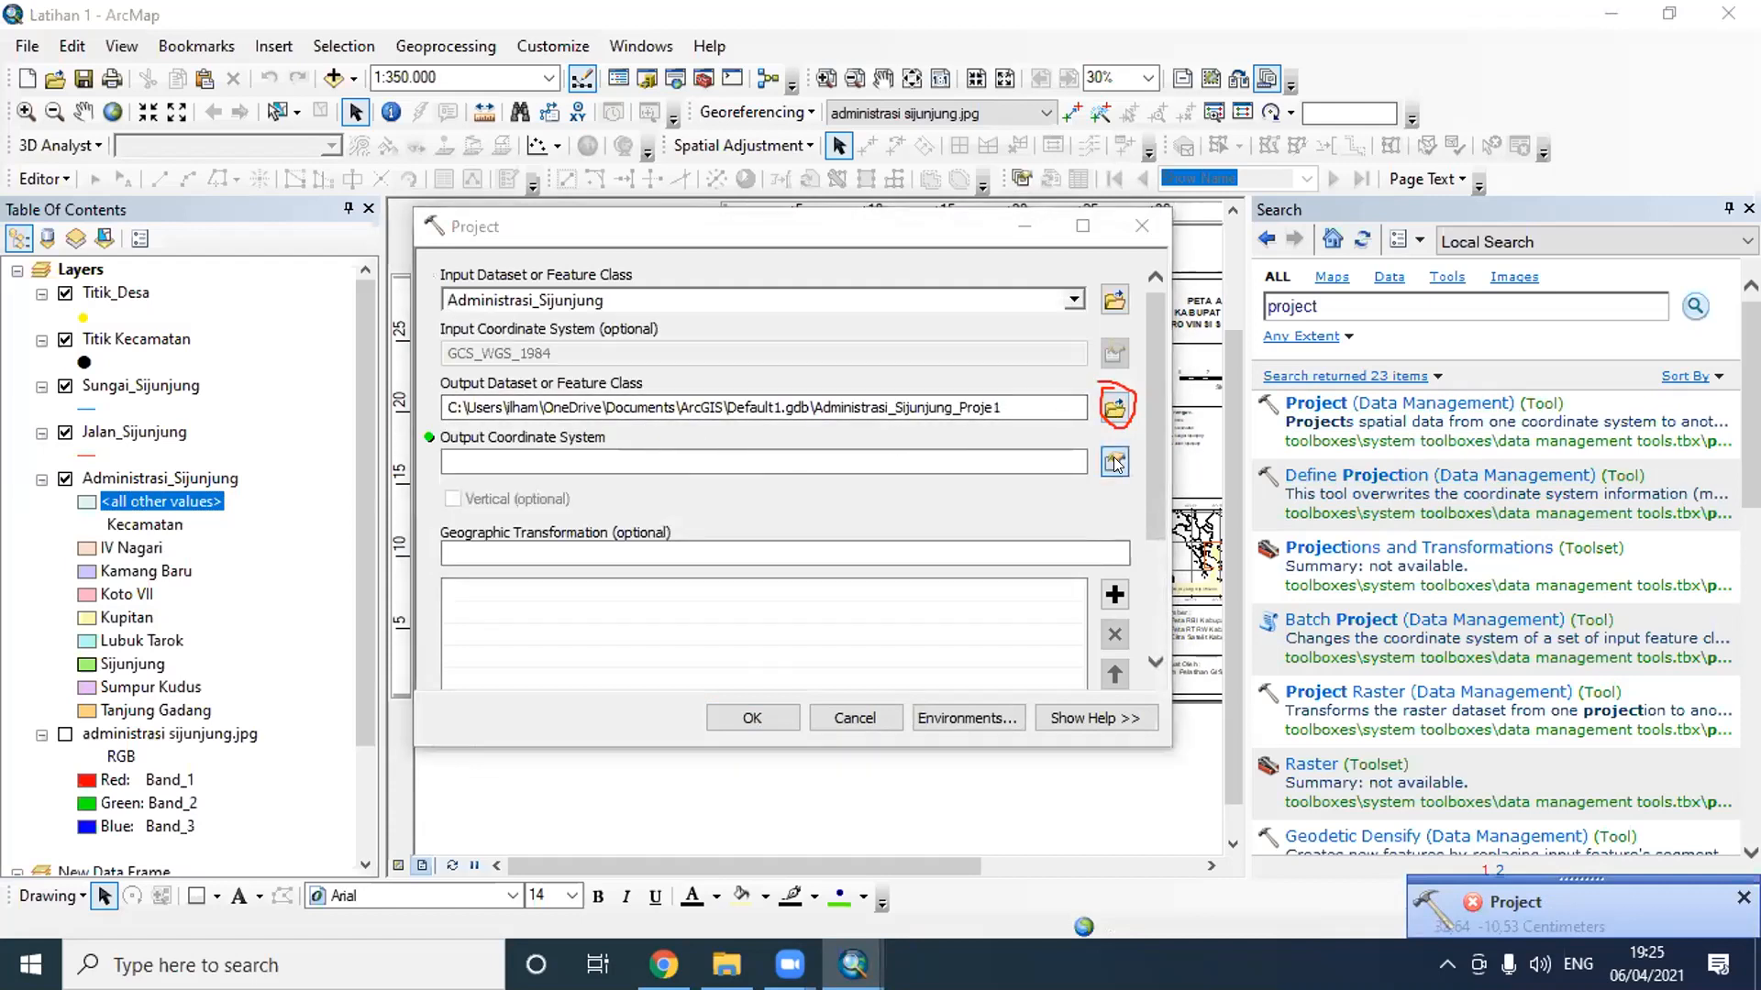
{"action": "left_click", "coordinate": [769, 339]}
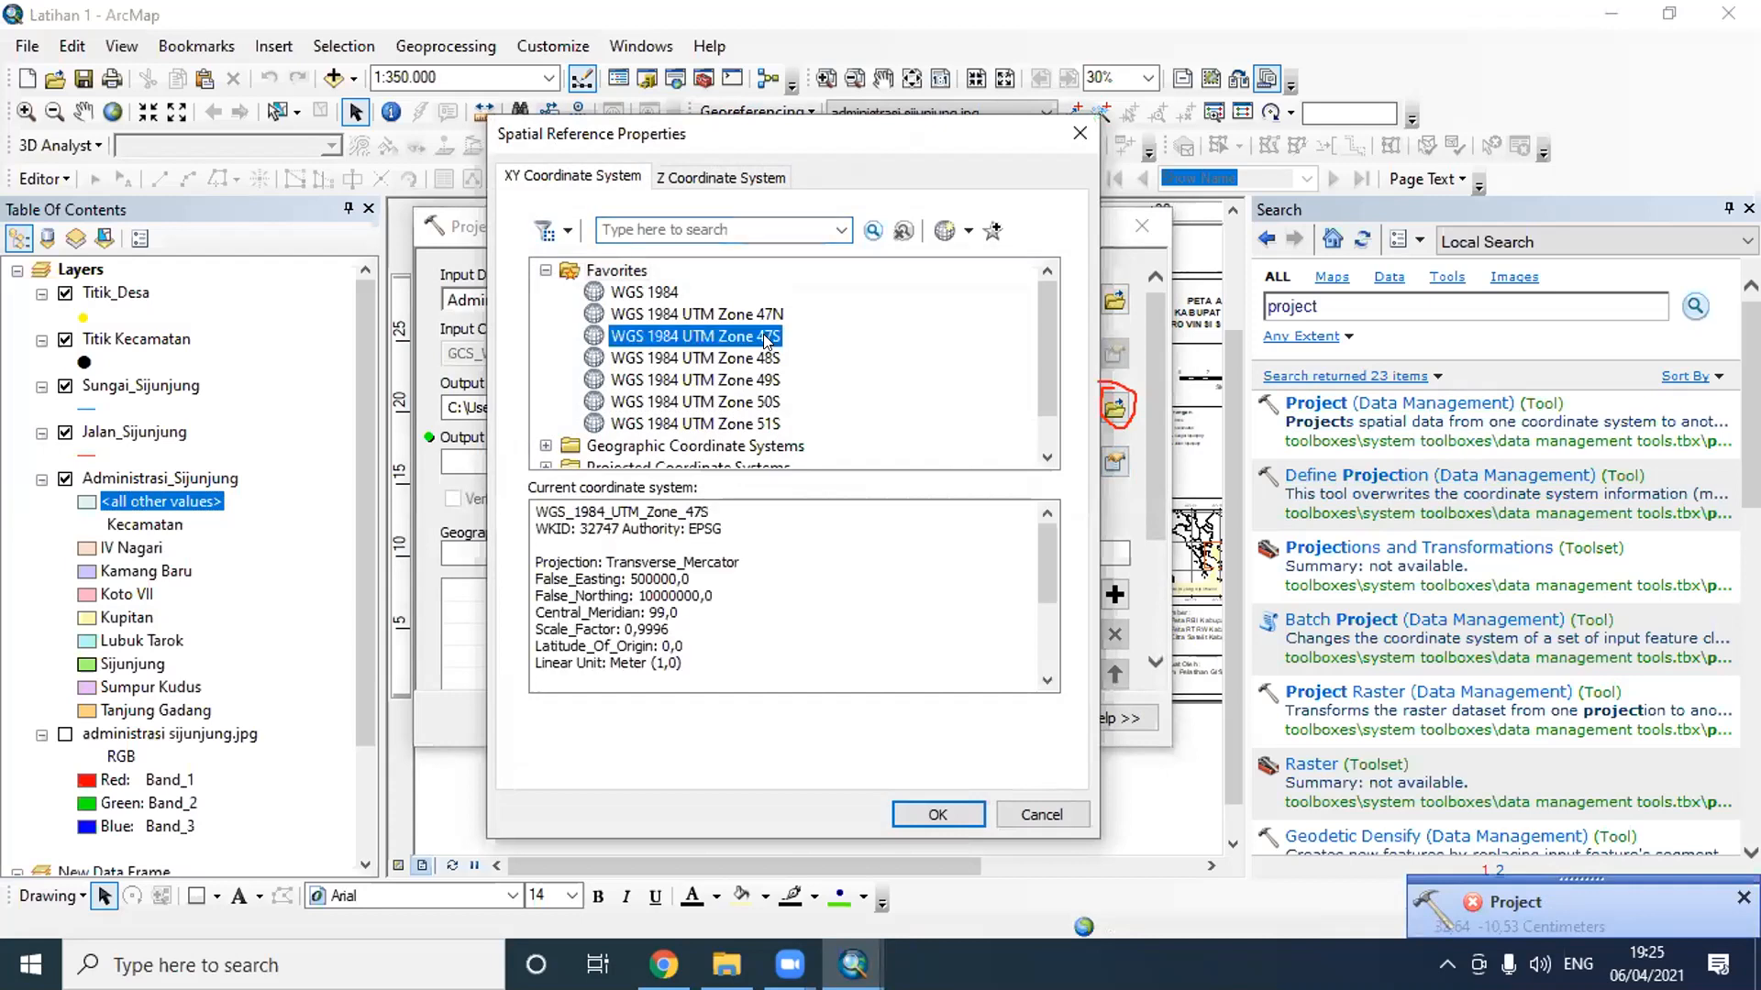
{"action": "left_click", "coordinate": [937, 814]}
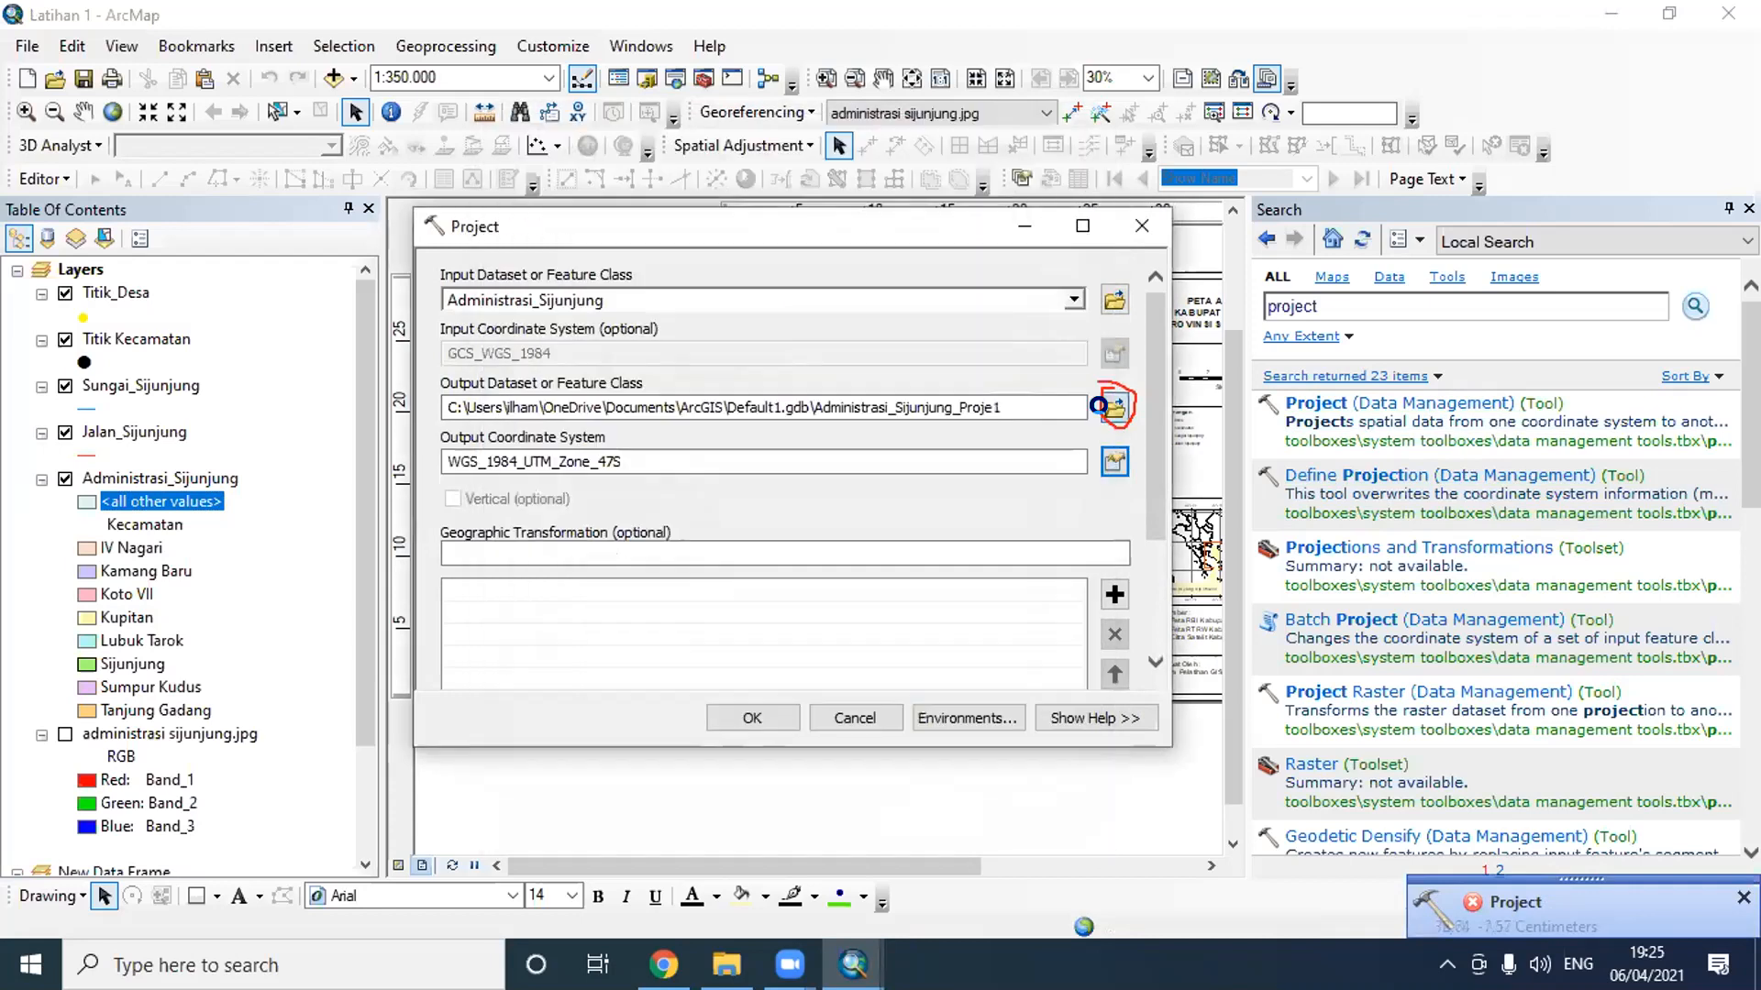
- Save the output dataset as Administrasi_Sijunjung_UTM in the Latihan H 3 folder and run the Project tool
{"action": "left_click", "coordinate": [1111, 406]}
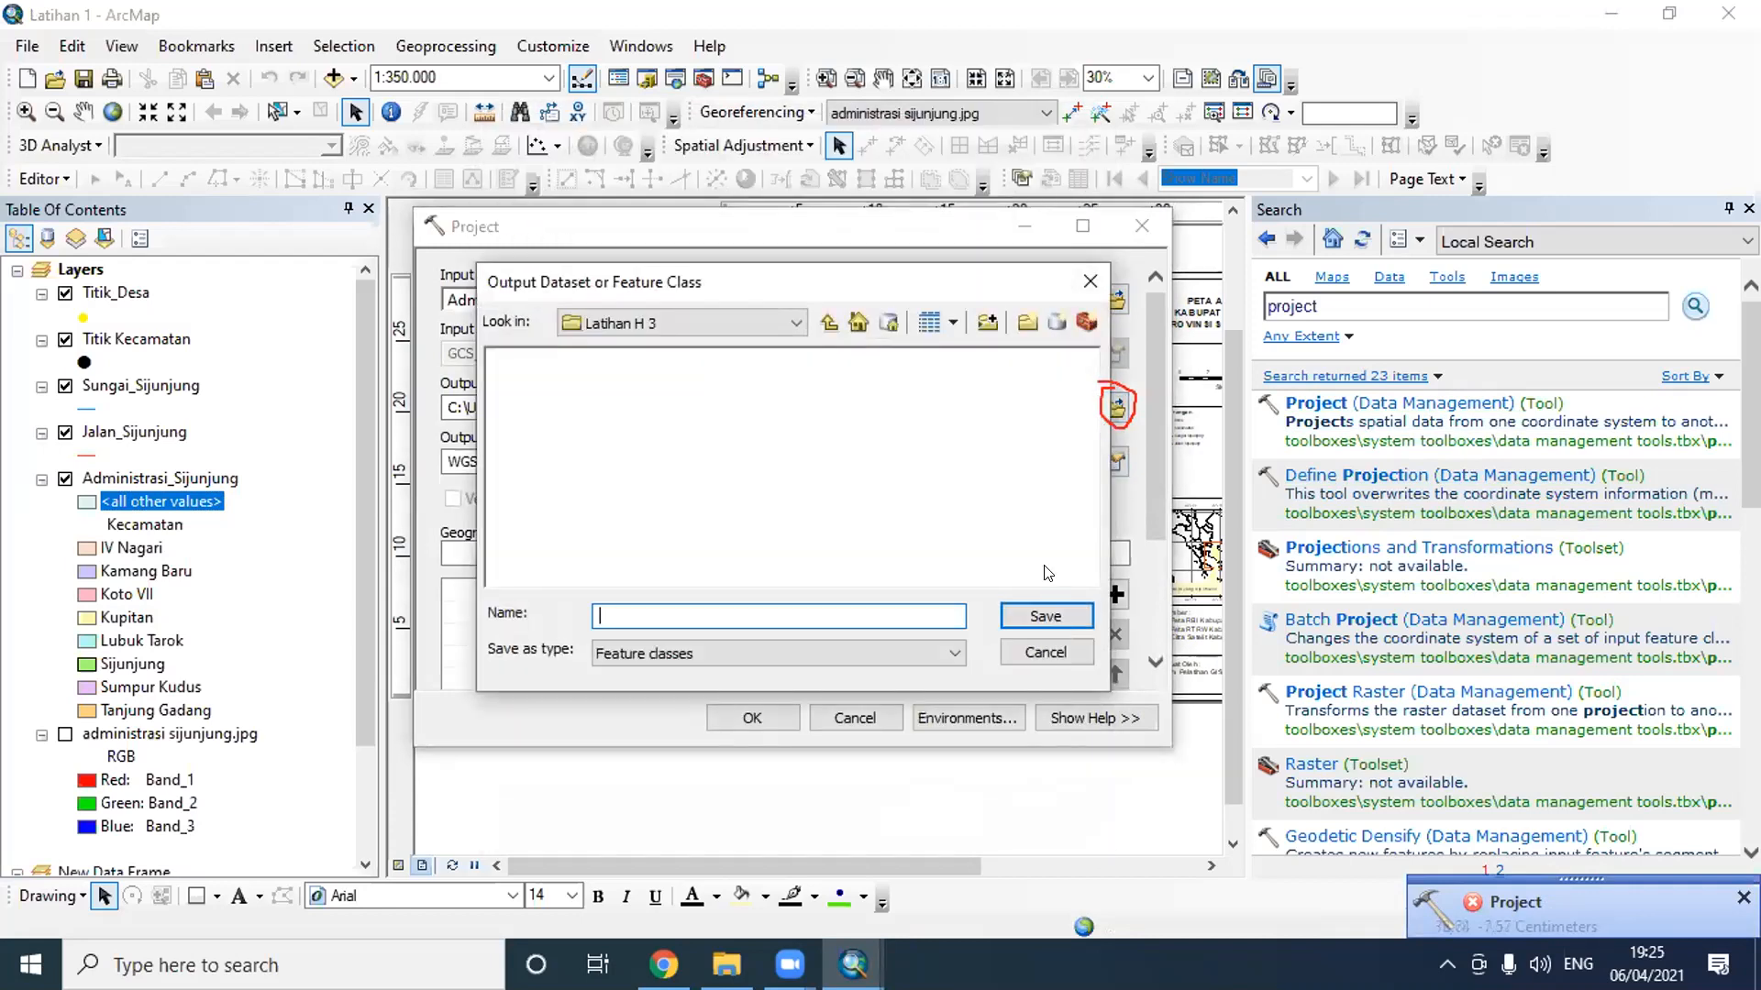
{"action": "type", "text": "Administrasi_Sijunjung_UTM"}
{"action": "left_click", "coordinate": [1046, 616]}
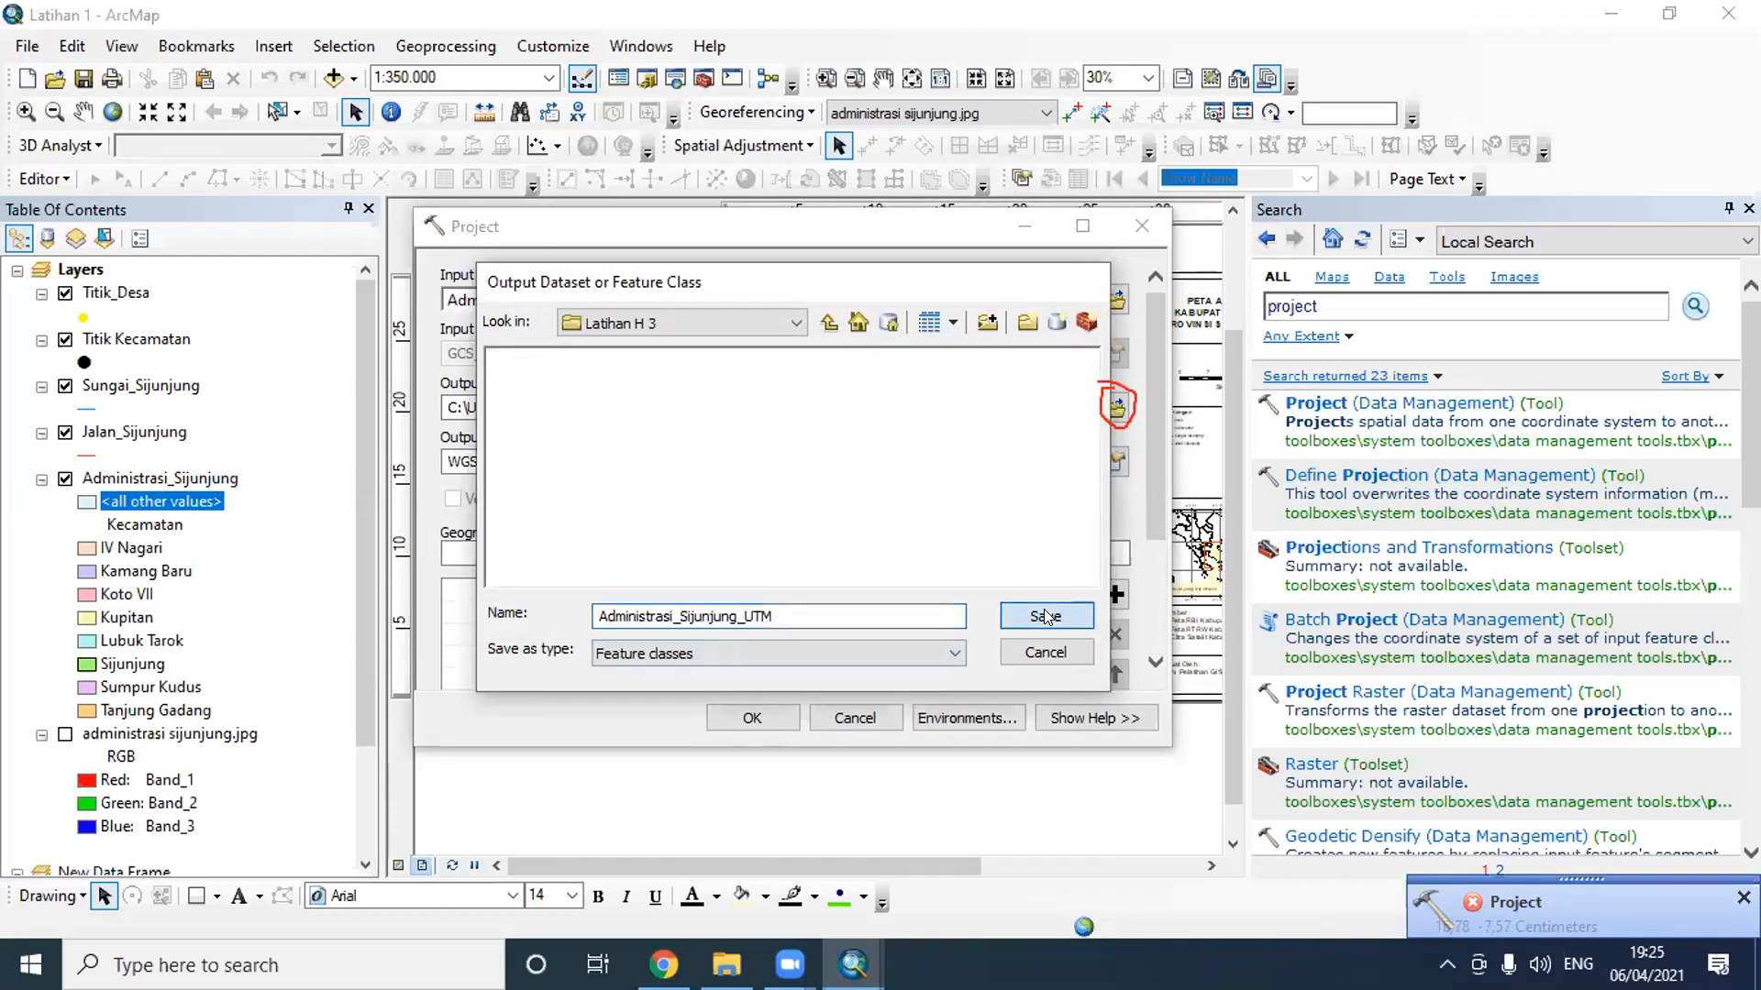
{"action": "left_click", "coordinate": [1743, 897]}
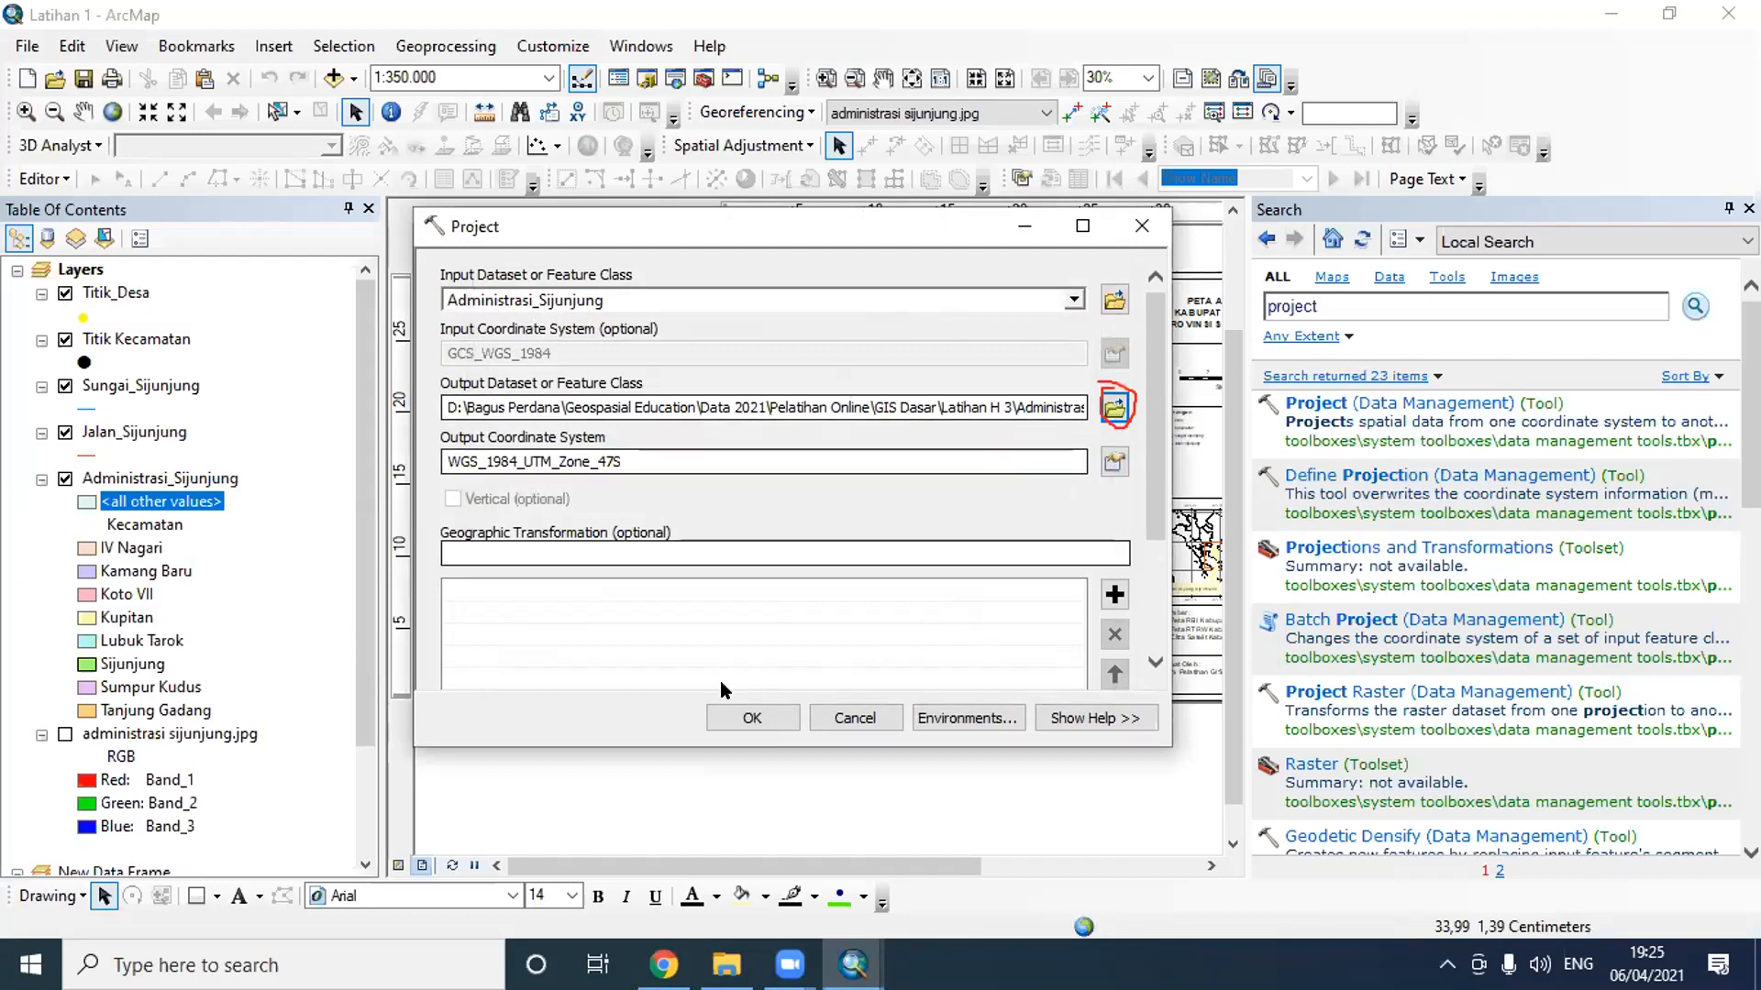
{"action": "left_click", "coordinate": [749, 721]}
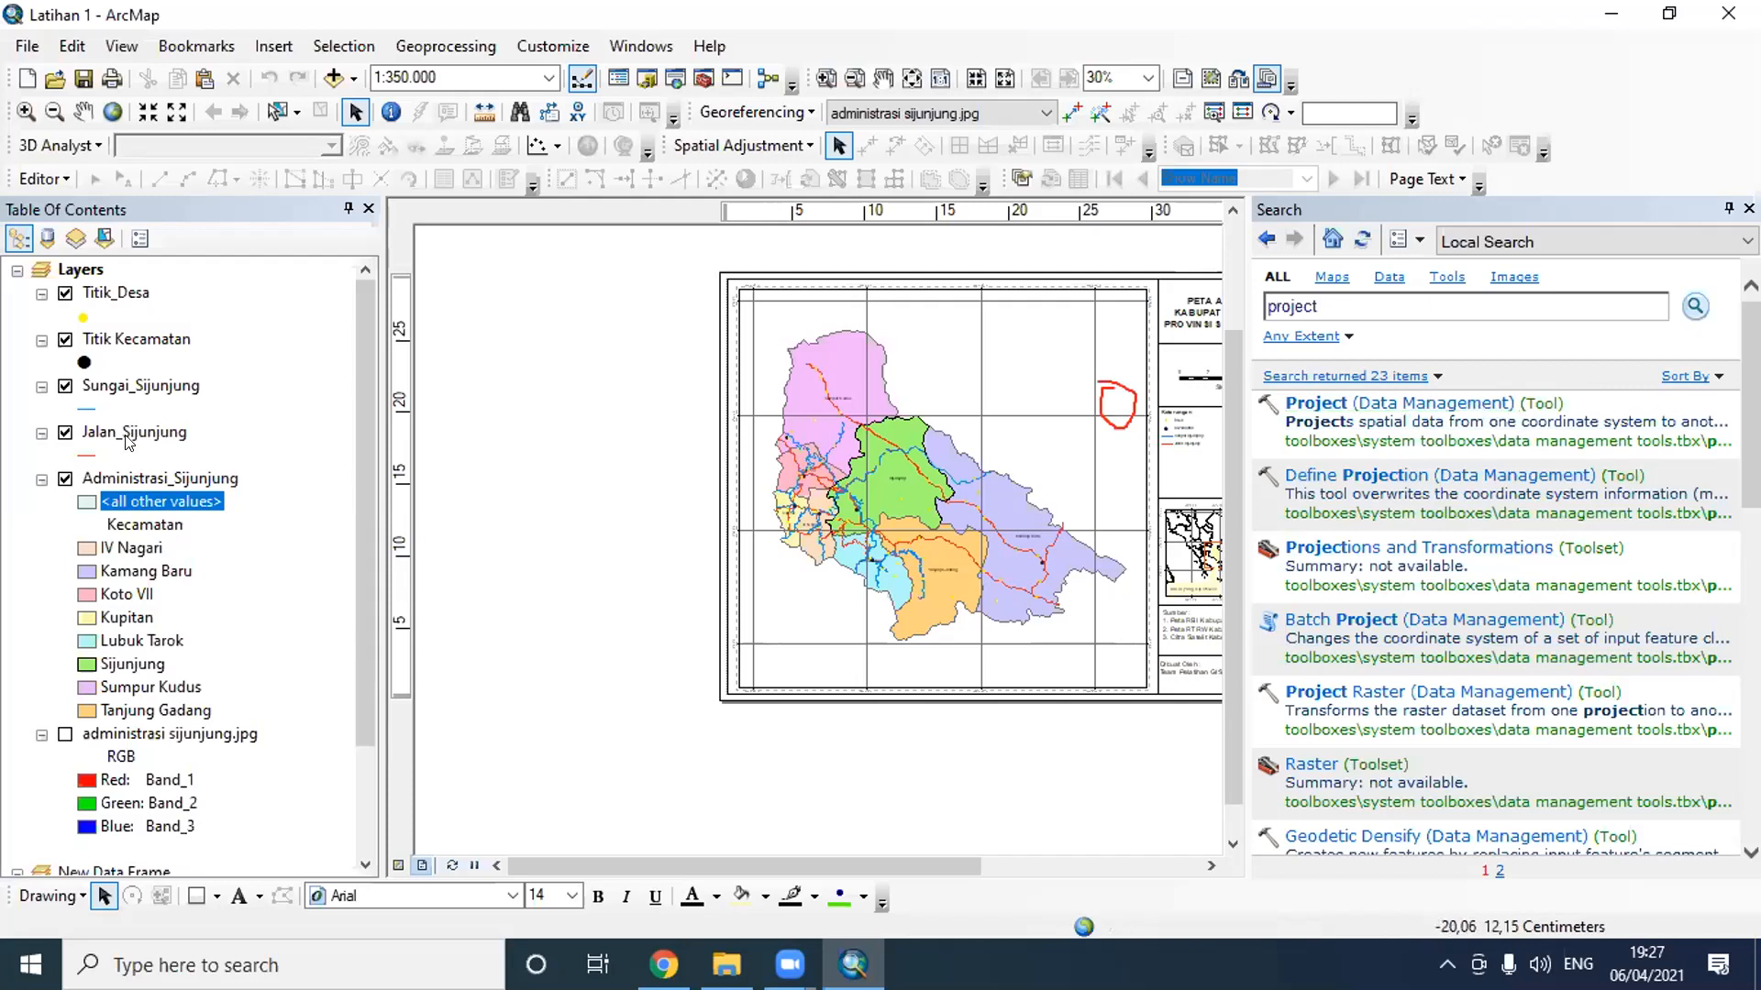
- Reopen the Project tool and choose Jalan_Sijunjung as the input dataset
{"action": "left_click", "coordinate": [1292, 404]}
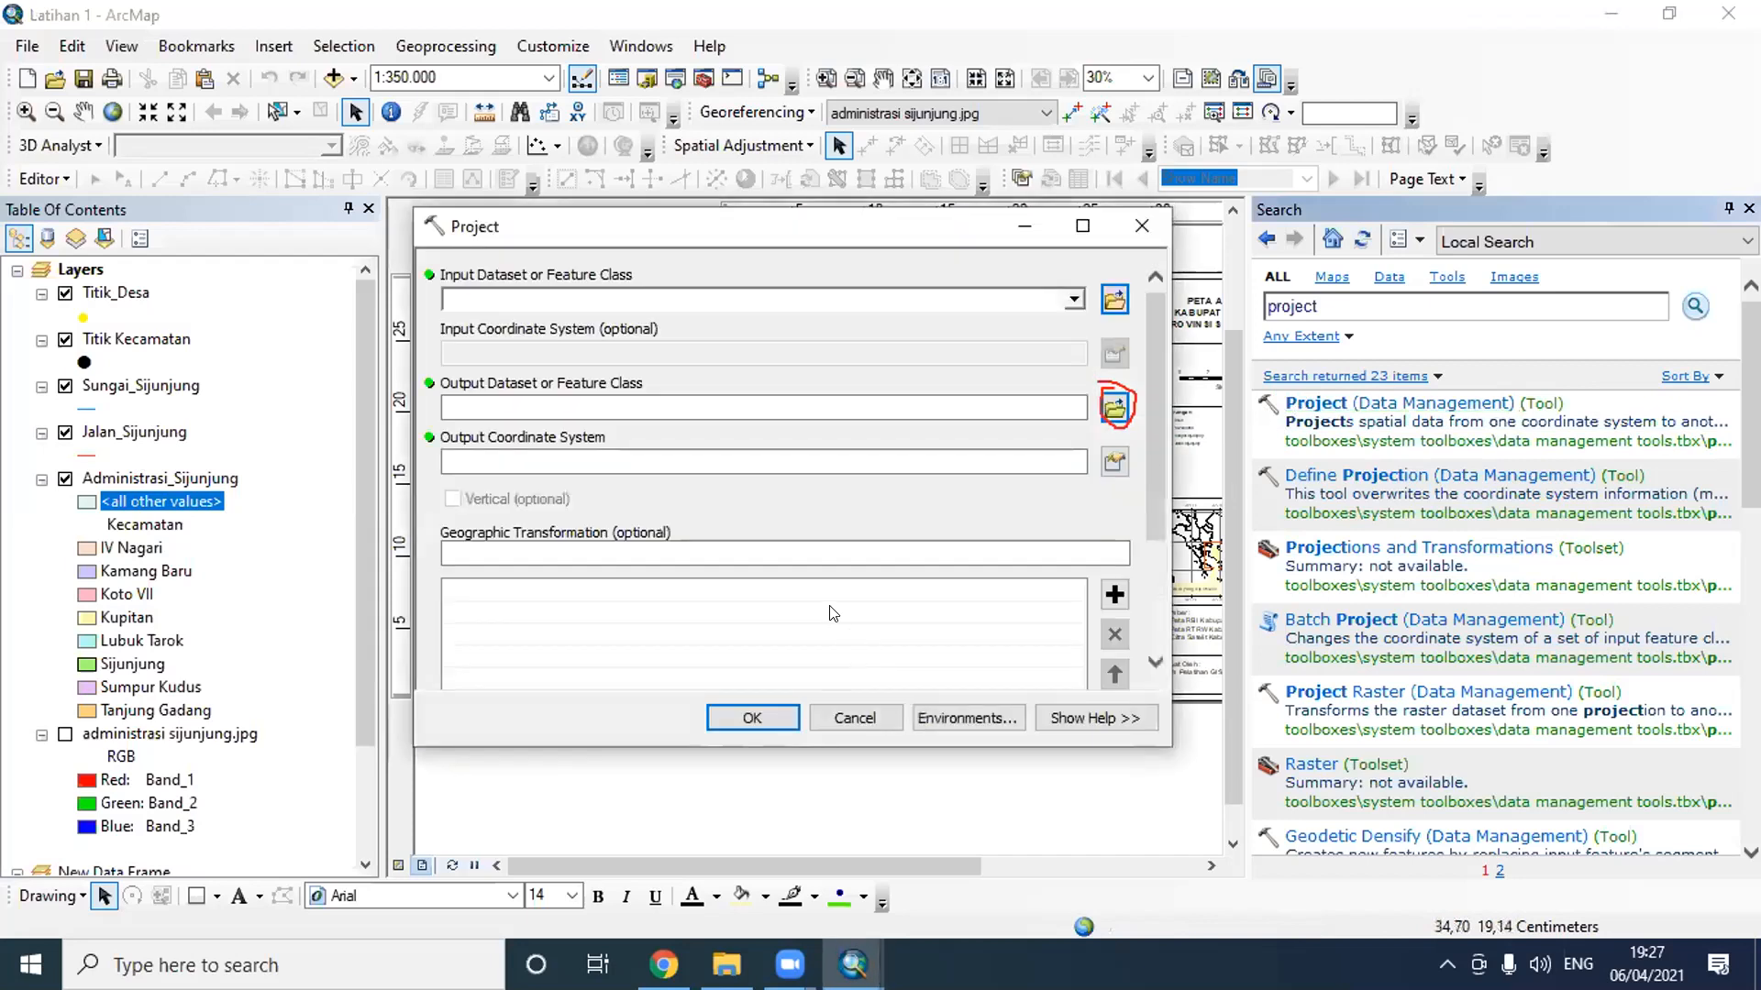
{"action": "left_click", "coordinate": [1073, 300]}
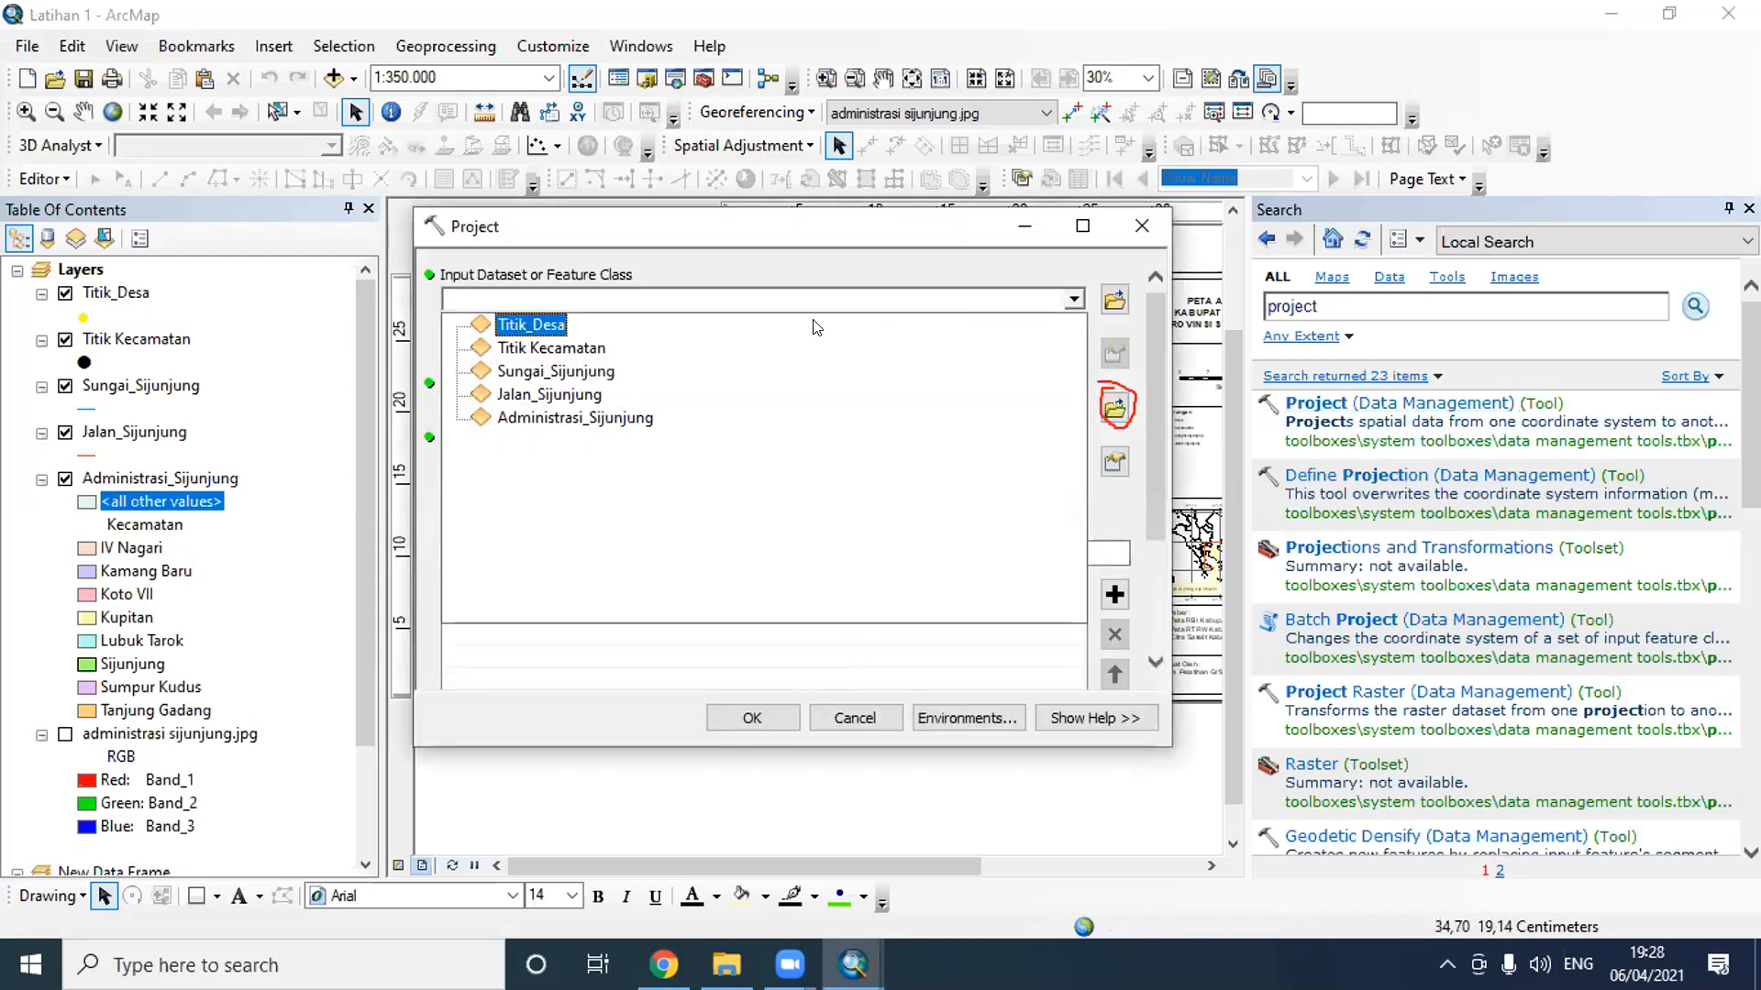
{"action": "left_click", "coordinate": [570, 394]}
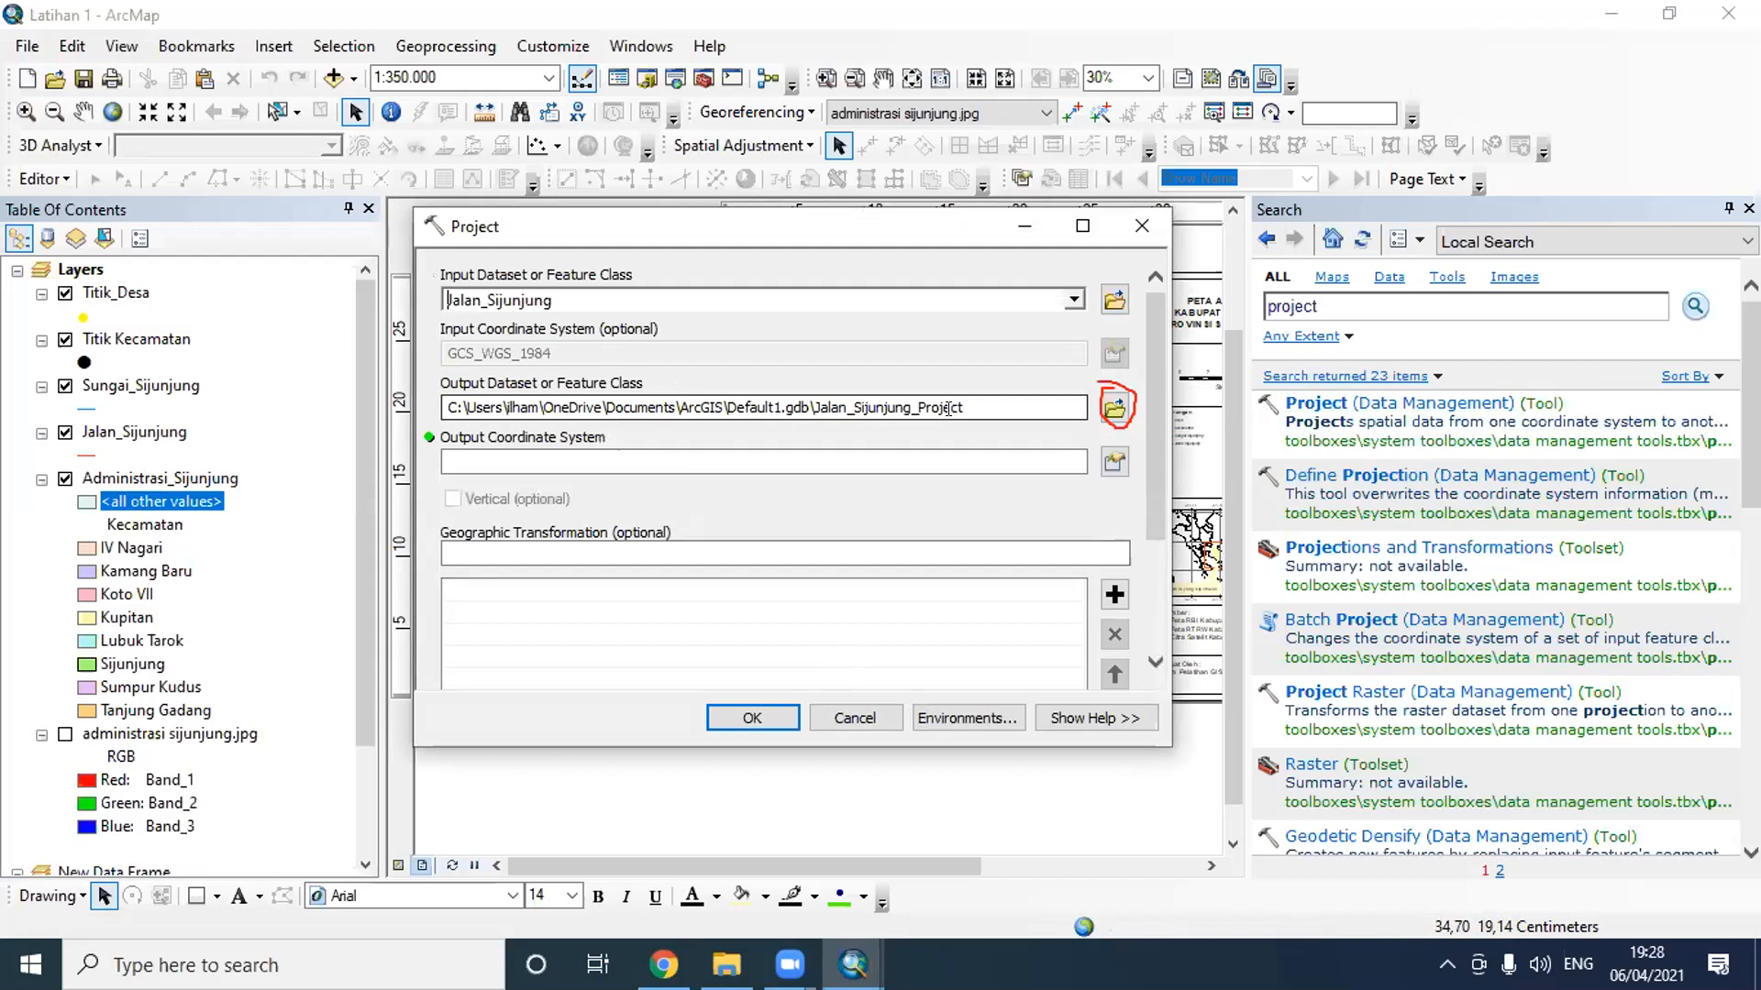
- For the output coordinate system, find WGS 1984 UTM Zone 47S under Projected Coordinate Systems, UTM, WGS 1984, Southern Hemisphere and select it
{"action": "left_click", "coordinate": [1115, 461]}
{"action": "scroll", "coordinate": [825, 361], "scroll_direction": "down", "scroll_amount": 1}
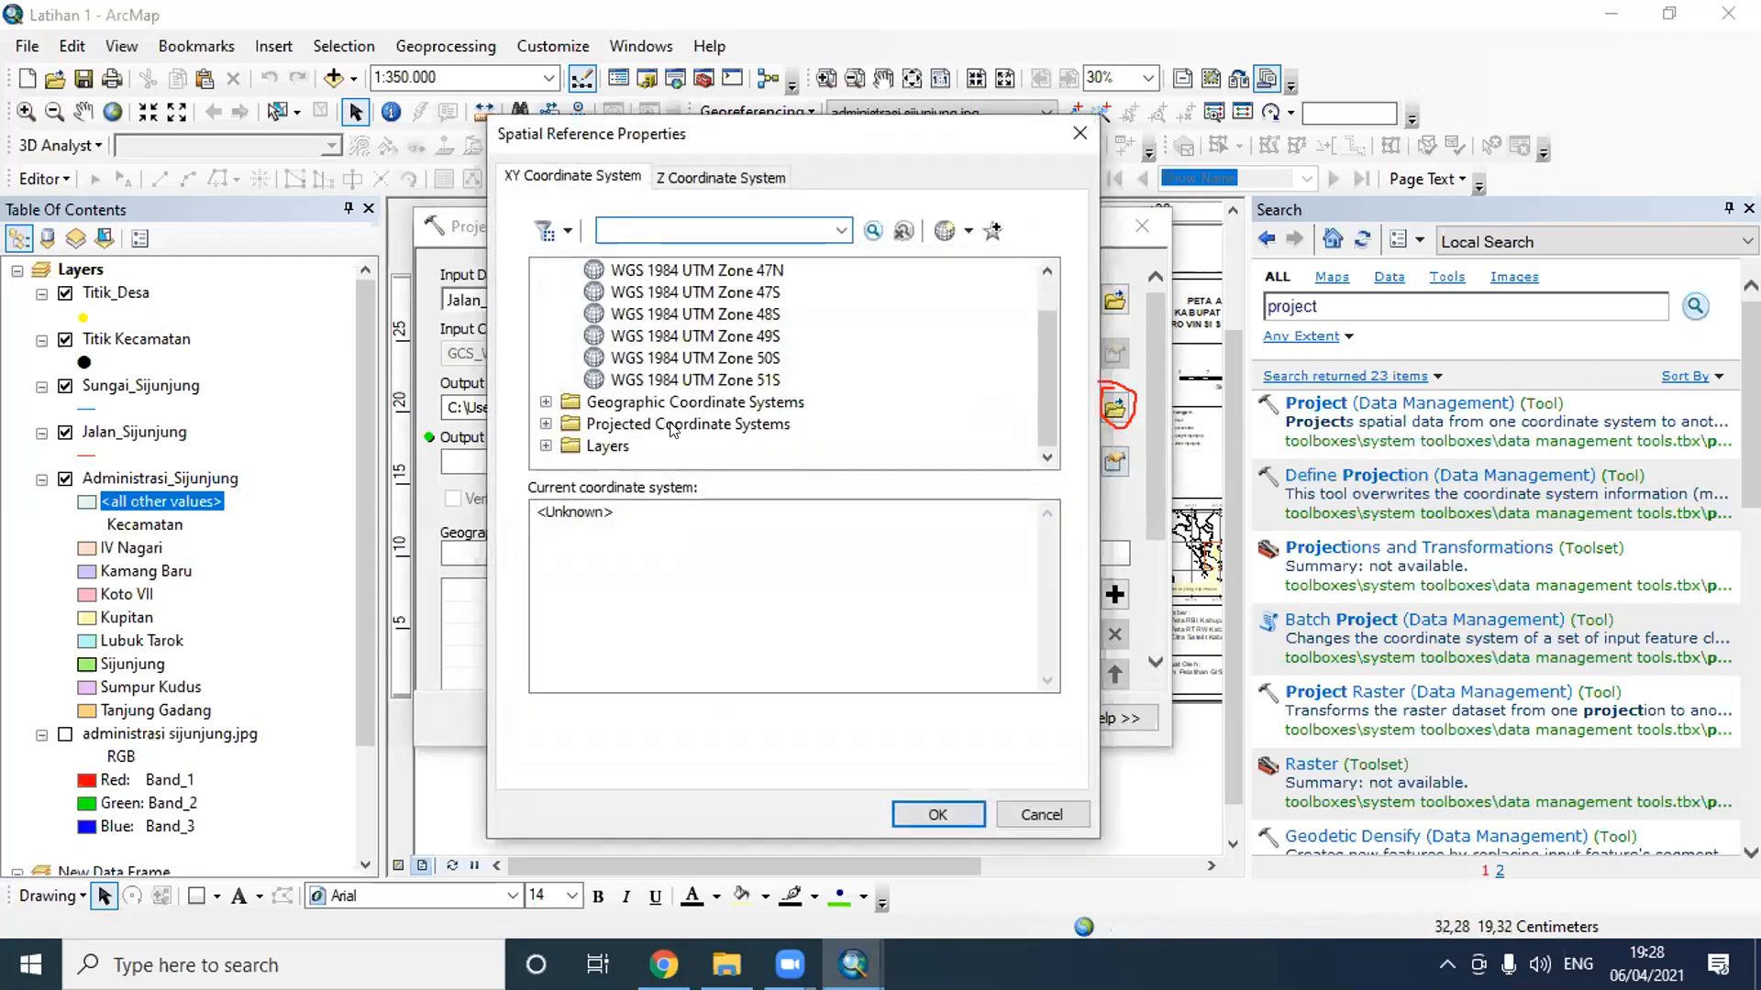
{"action": "left_click", "coordinate": [612, 426]}
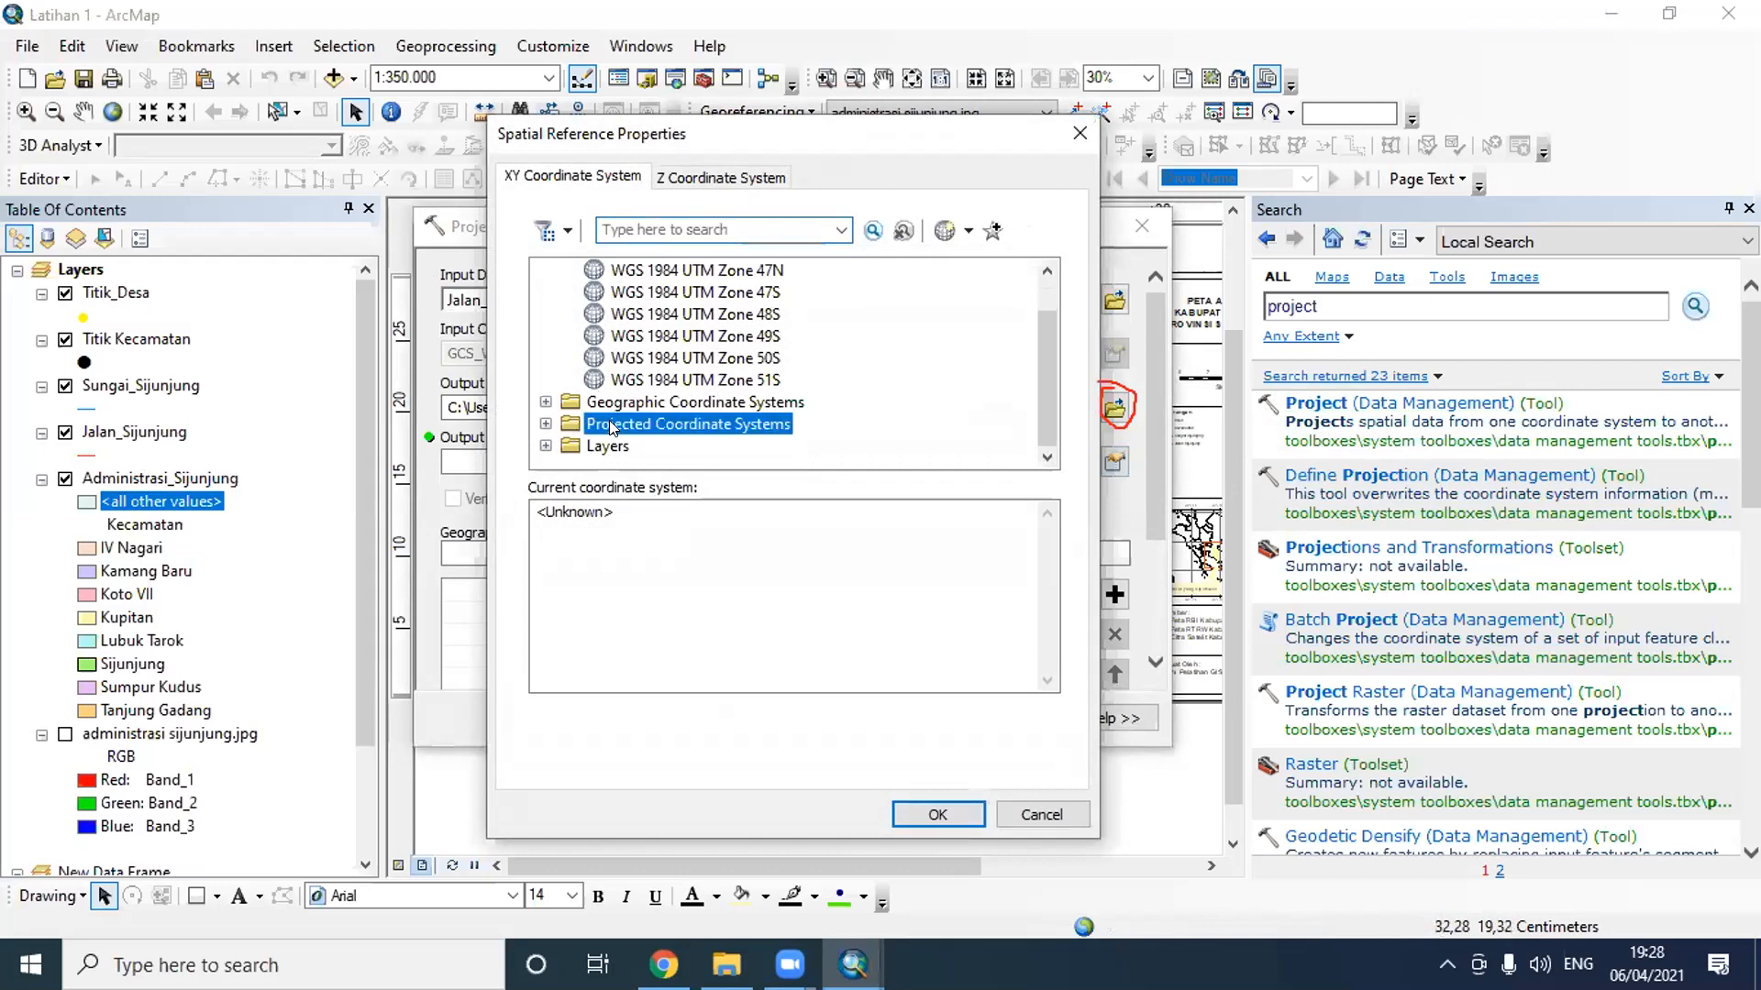
{"action": "double_click", "coordinate": [612, 426]}
{"action": "scroll", "coordinate": [610, 380], "scroll_direction": "down", "scroll_amount": 2}
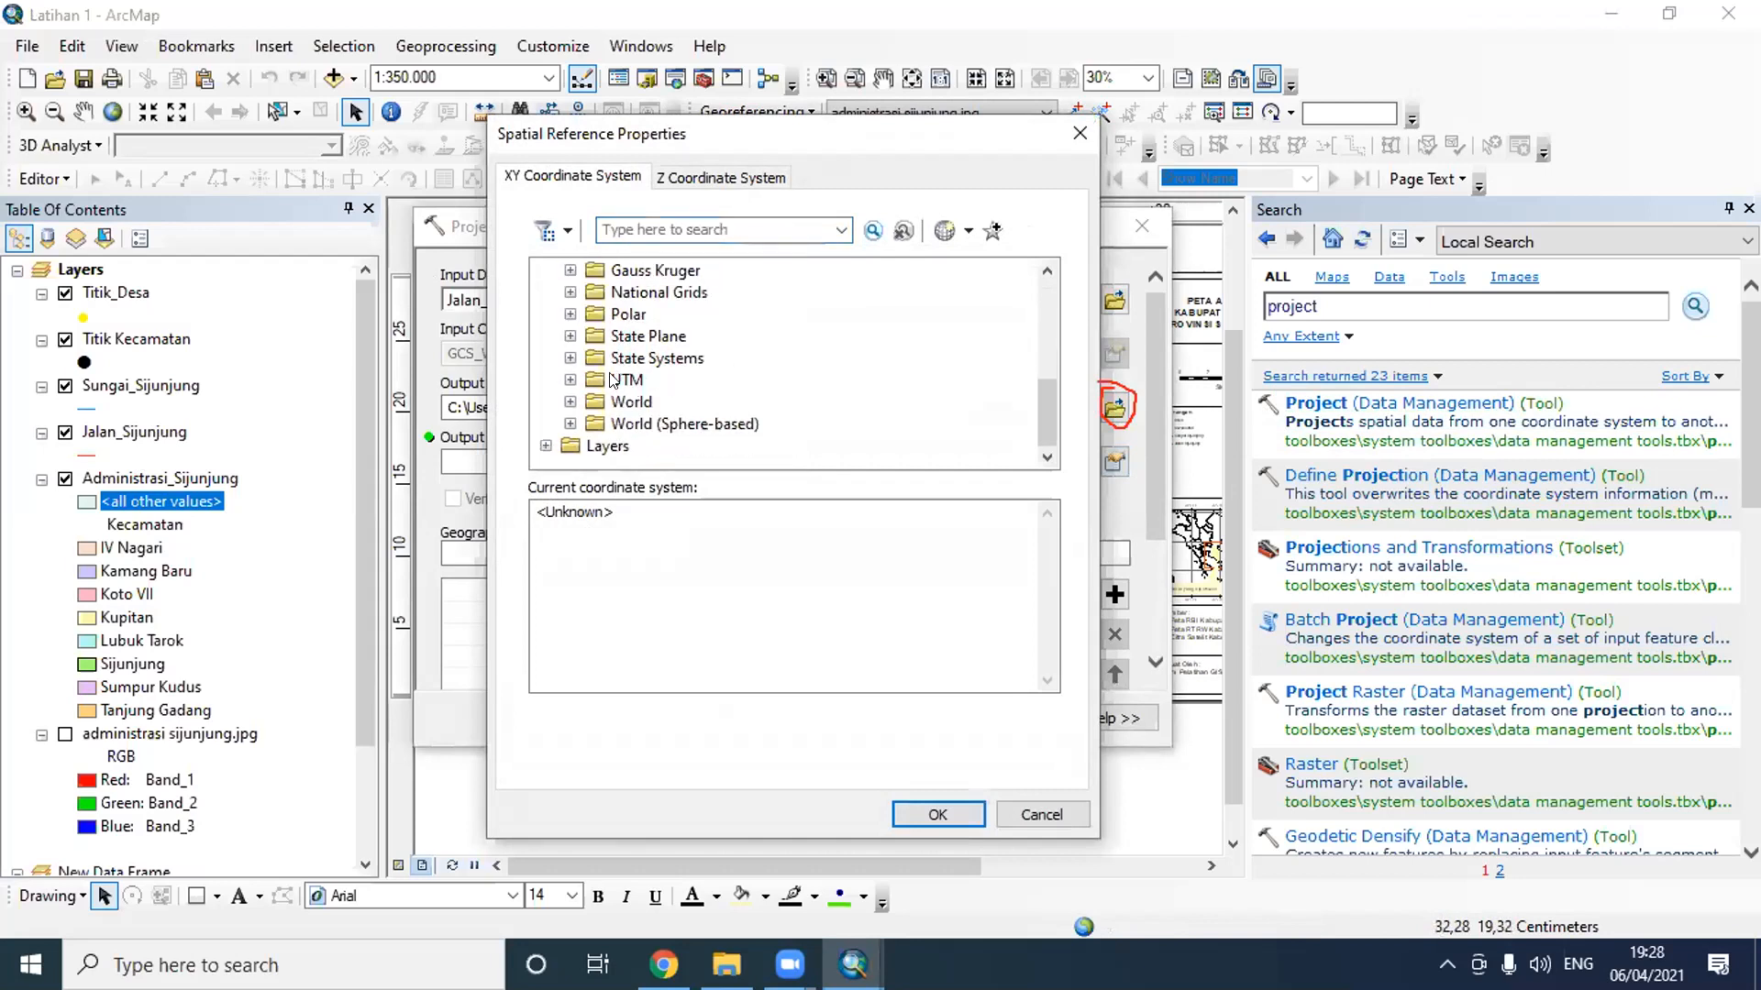
{"action": "double_click", "coordinate": [613, 379]}
{"action": "scroll", "coordinate": [642, 390], "scroll_direction": "down", "scroll_amount": 3}
{"action": "left_click", "coordinate": [691, 404]}
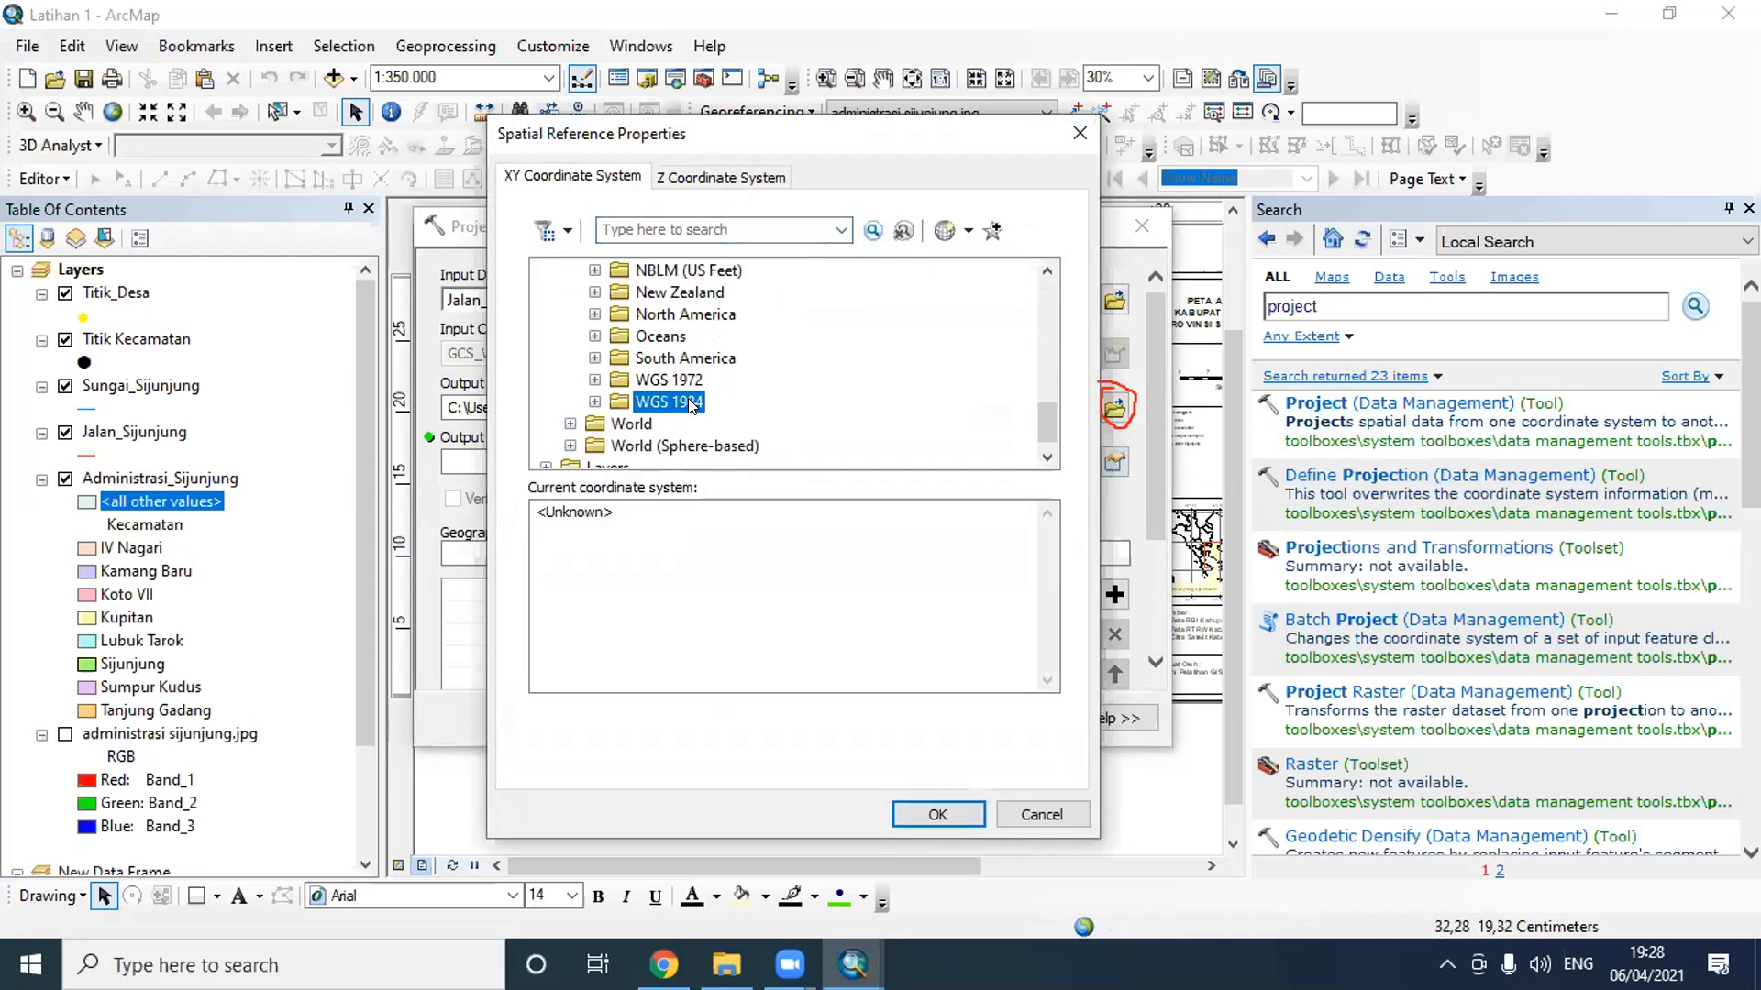
{"action": "double_click", "coordinate": [691, 404]}
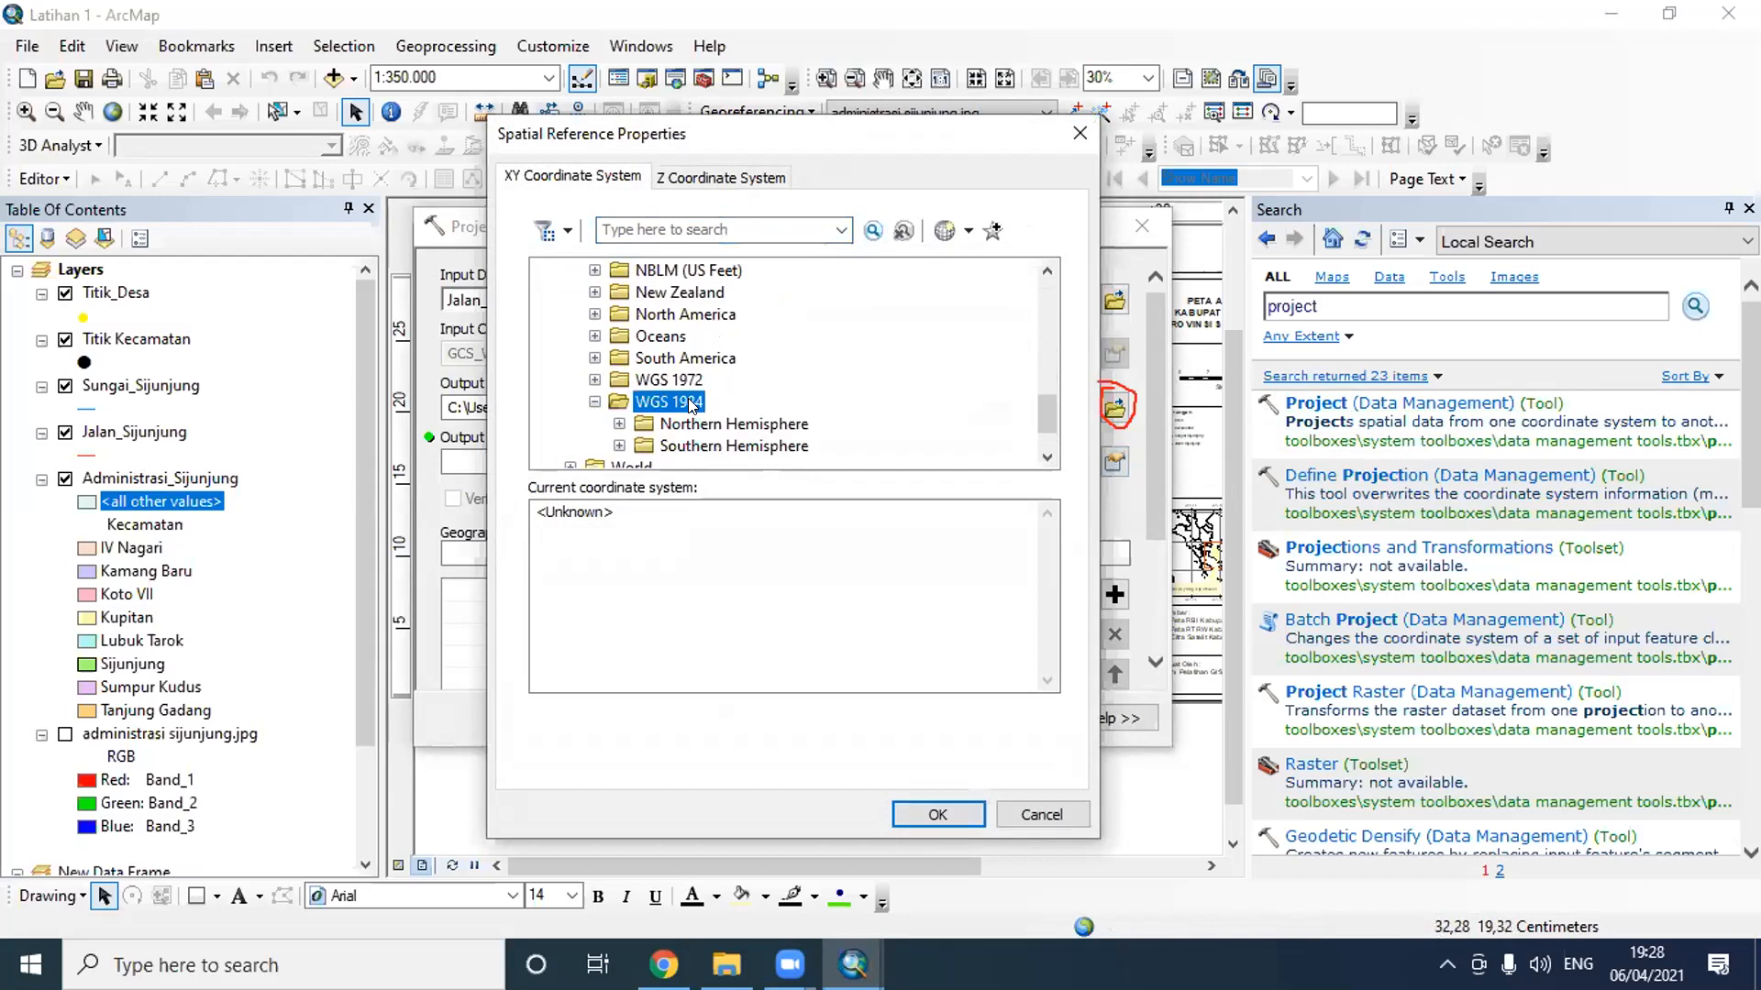
{"action": "double_click", "coordinate": [705, 447]}
{"action": "scroll", "coordinate": [761, 385], "scroll_direction": "down", "scroll_amount": 6}
{"action": "scroll", "coordinate": [761, 385], "scroll_direction": "down", "scroll_amount": 9}
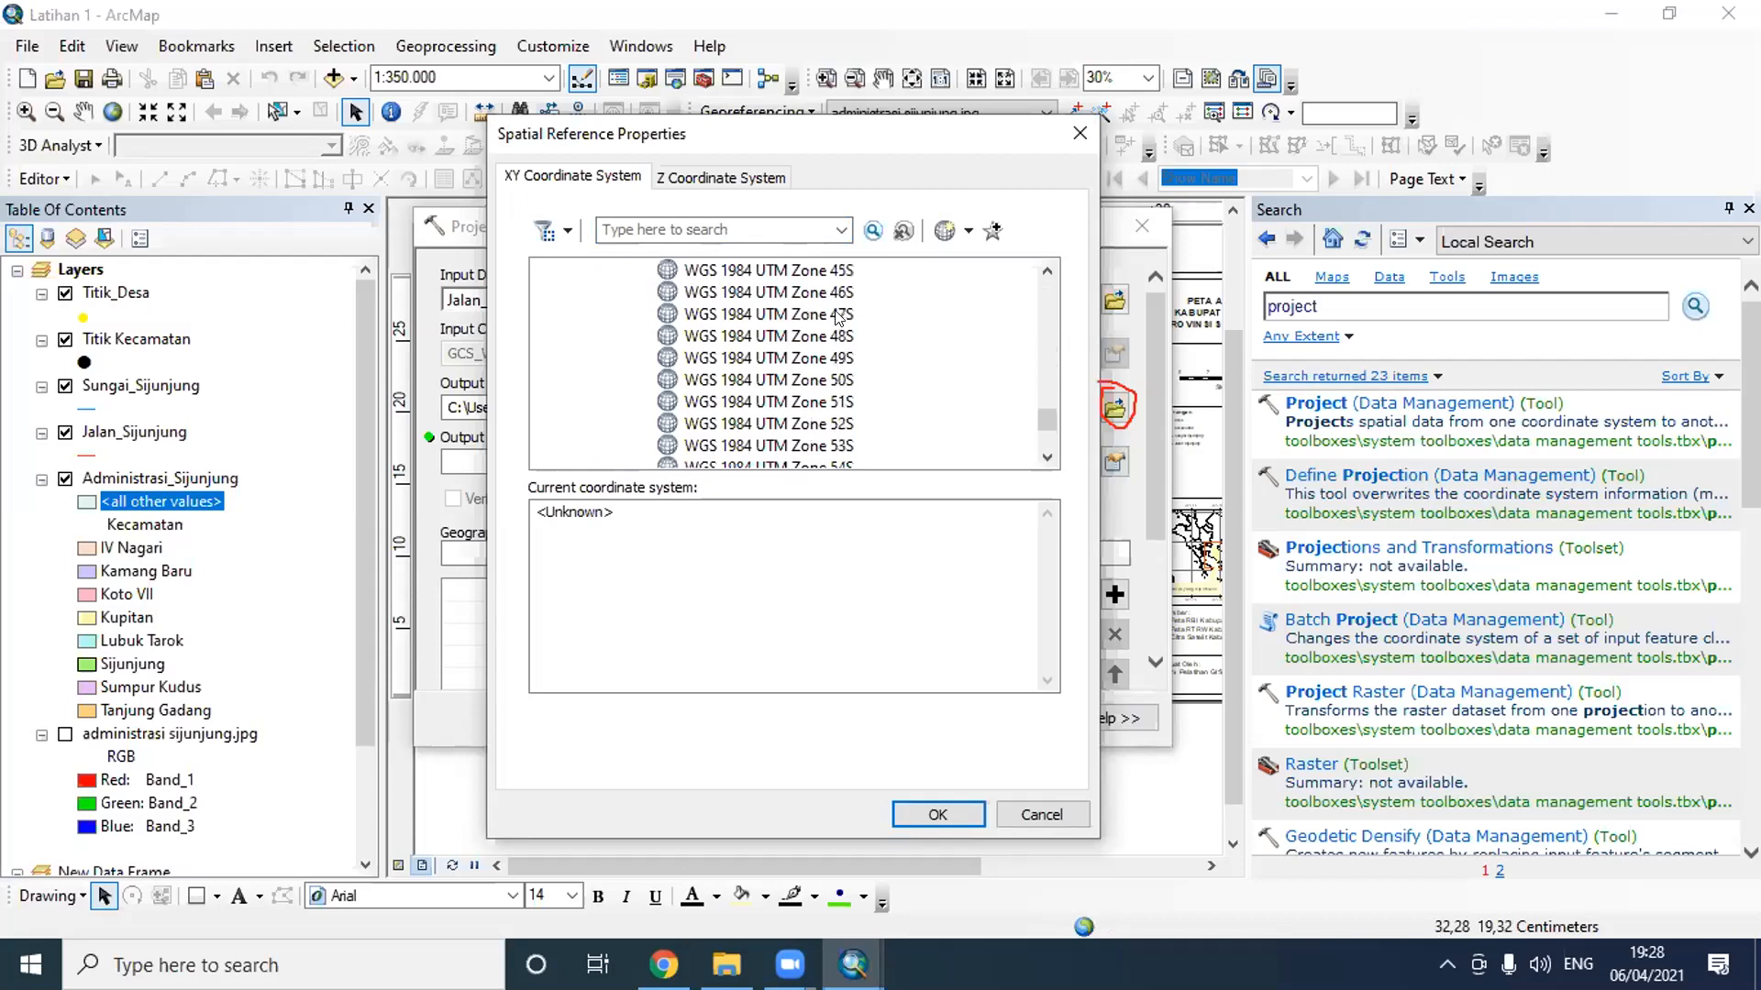
{"action": "left_click", "coordinate": [838, 314]}
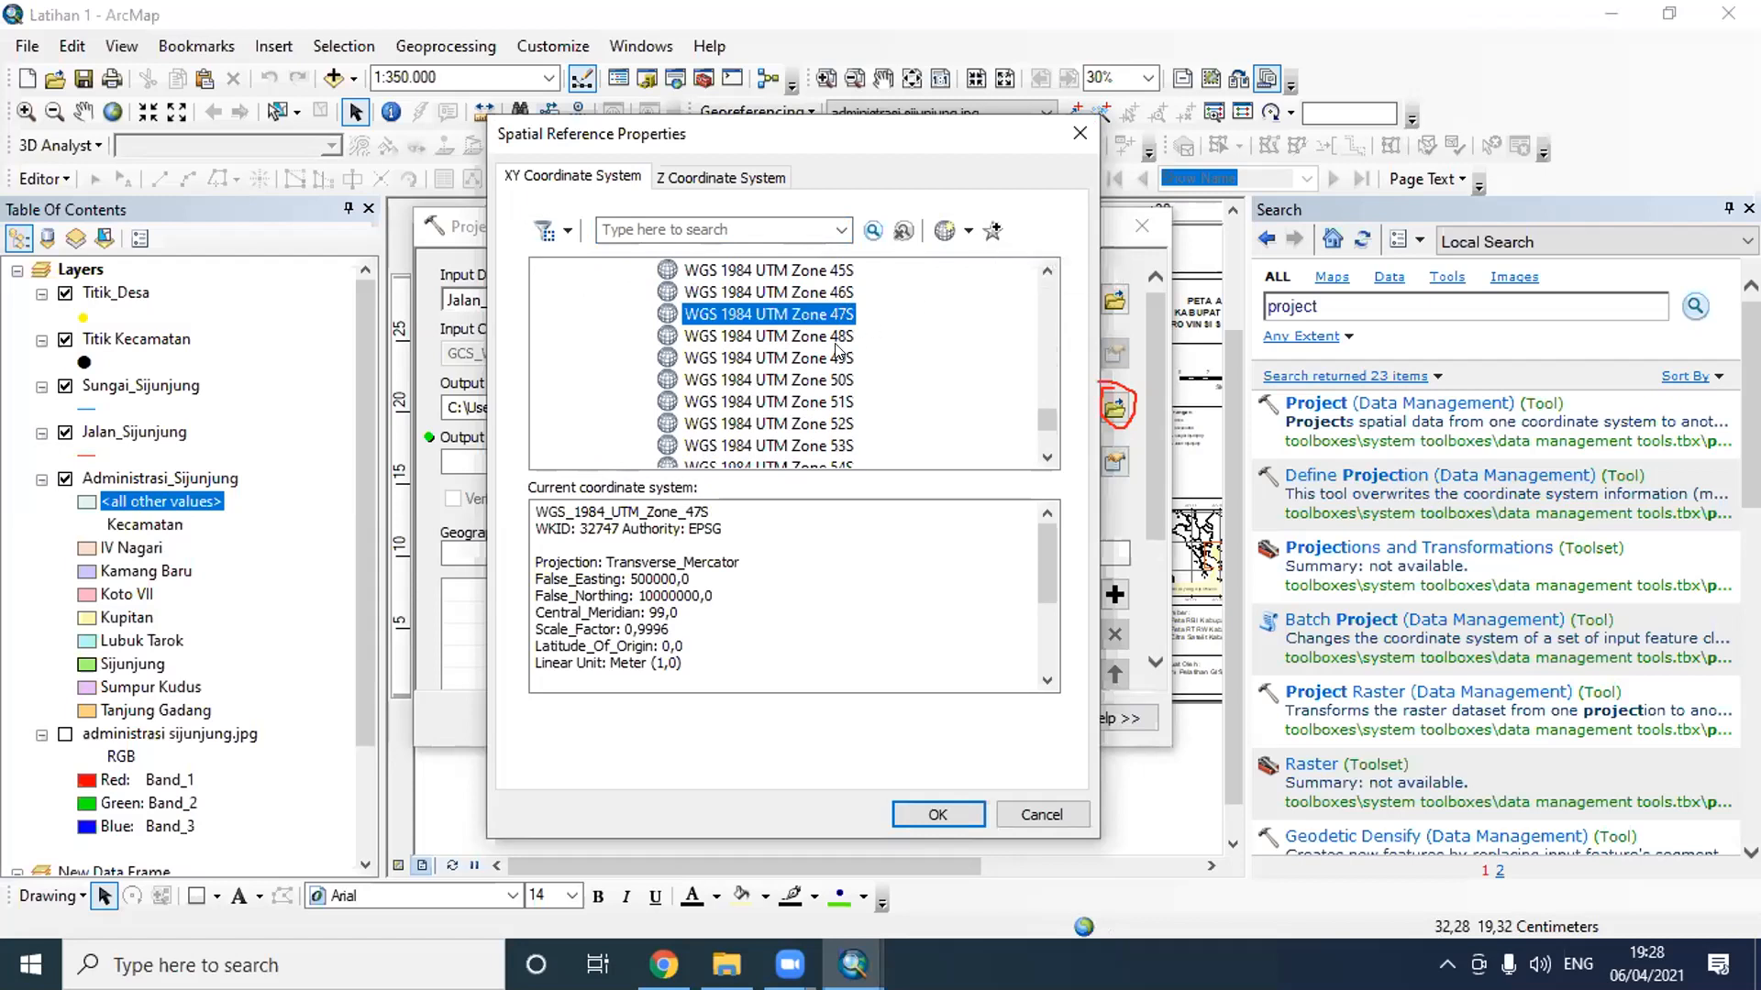
- Look through the parameters of the neighbouring WGS 1984 UTM zones 48S, 49S, 51S and 52S
{"action": "left_click", "coordinate": [837, 336]}
{"action": "left_click", "coordinate": [838, 358]}
{"action": "left_click", "coordinate": [837, 401]}
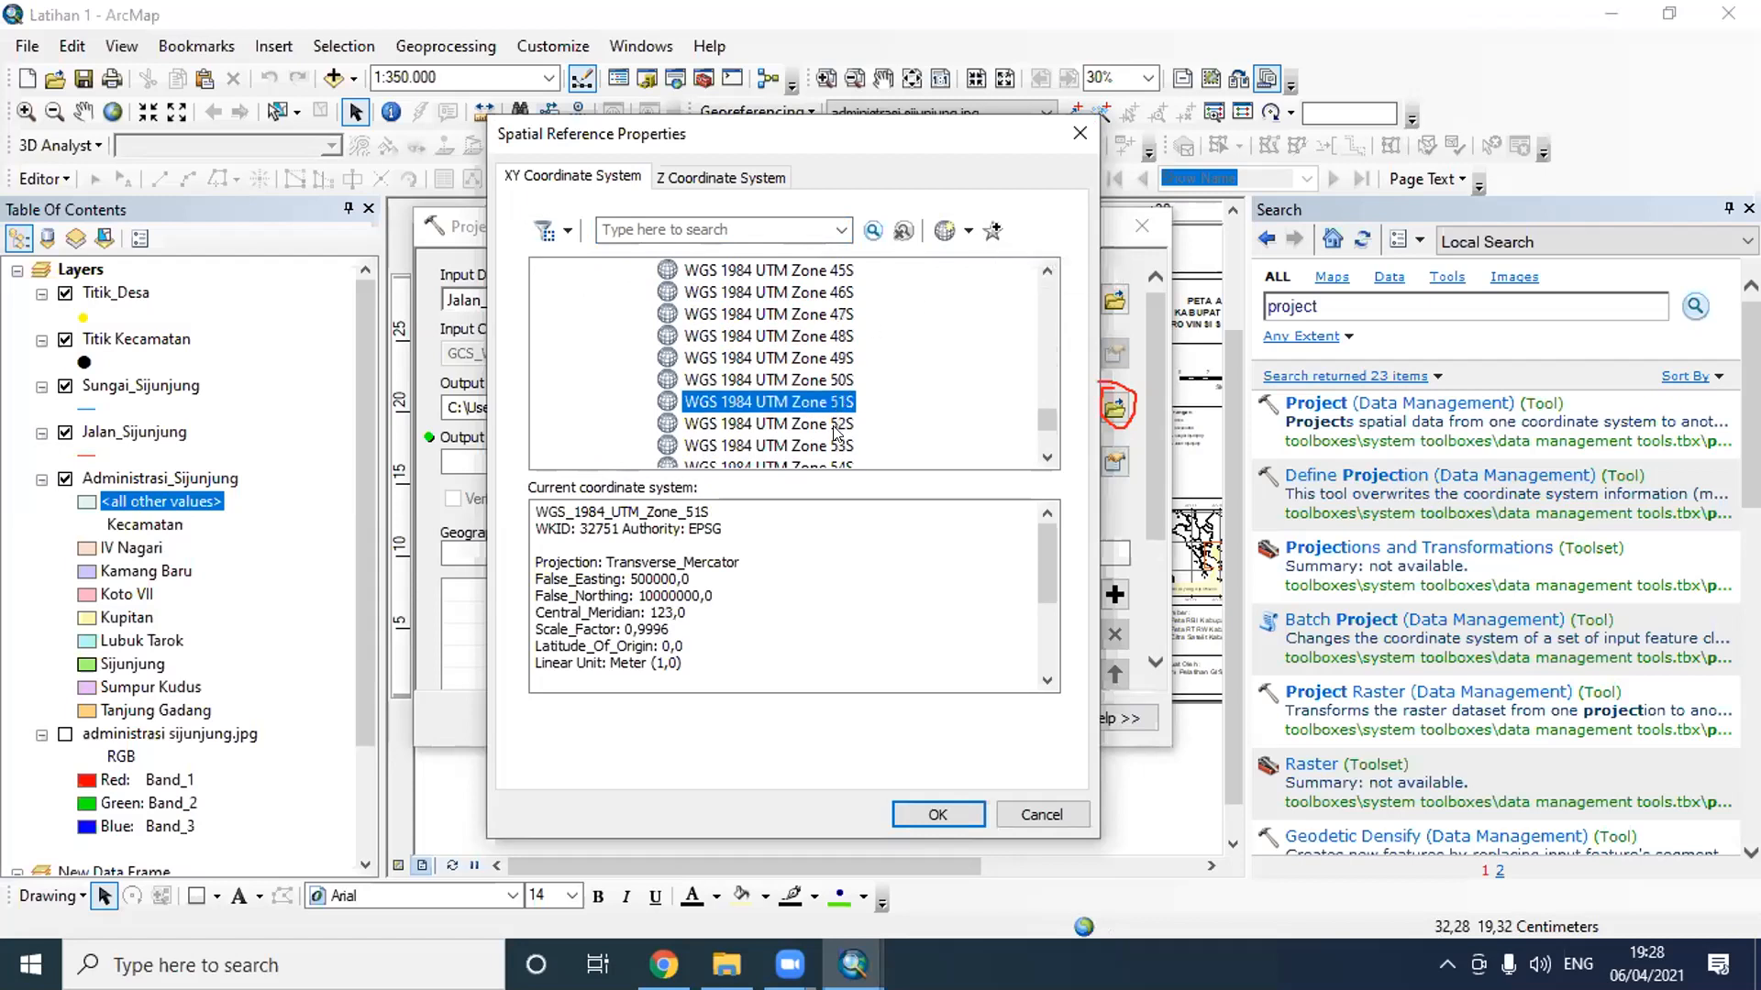
{"action": "left_click", "coordinate": [837, 426]}
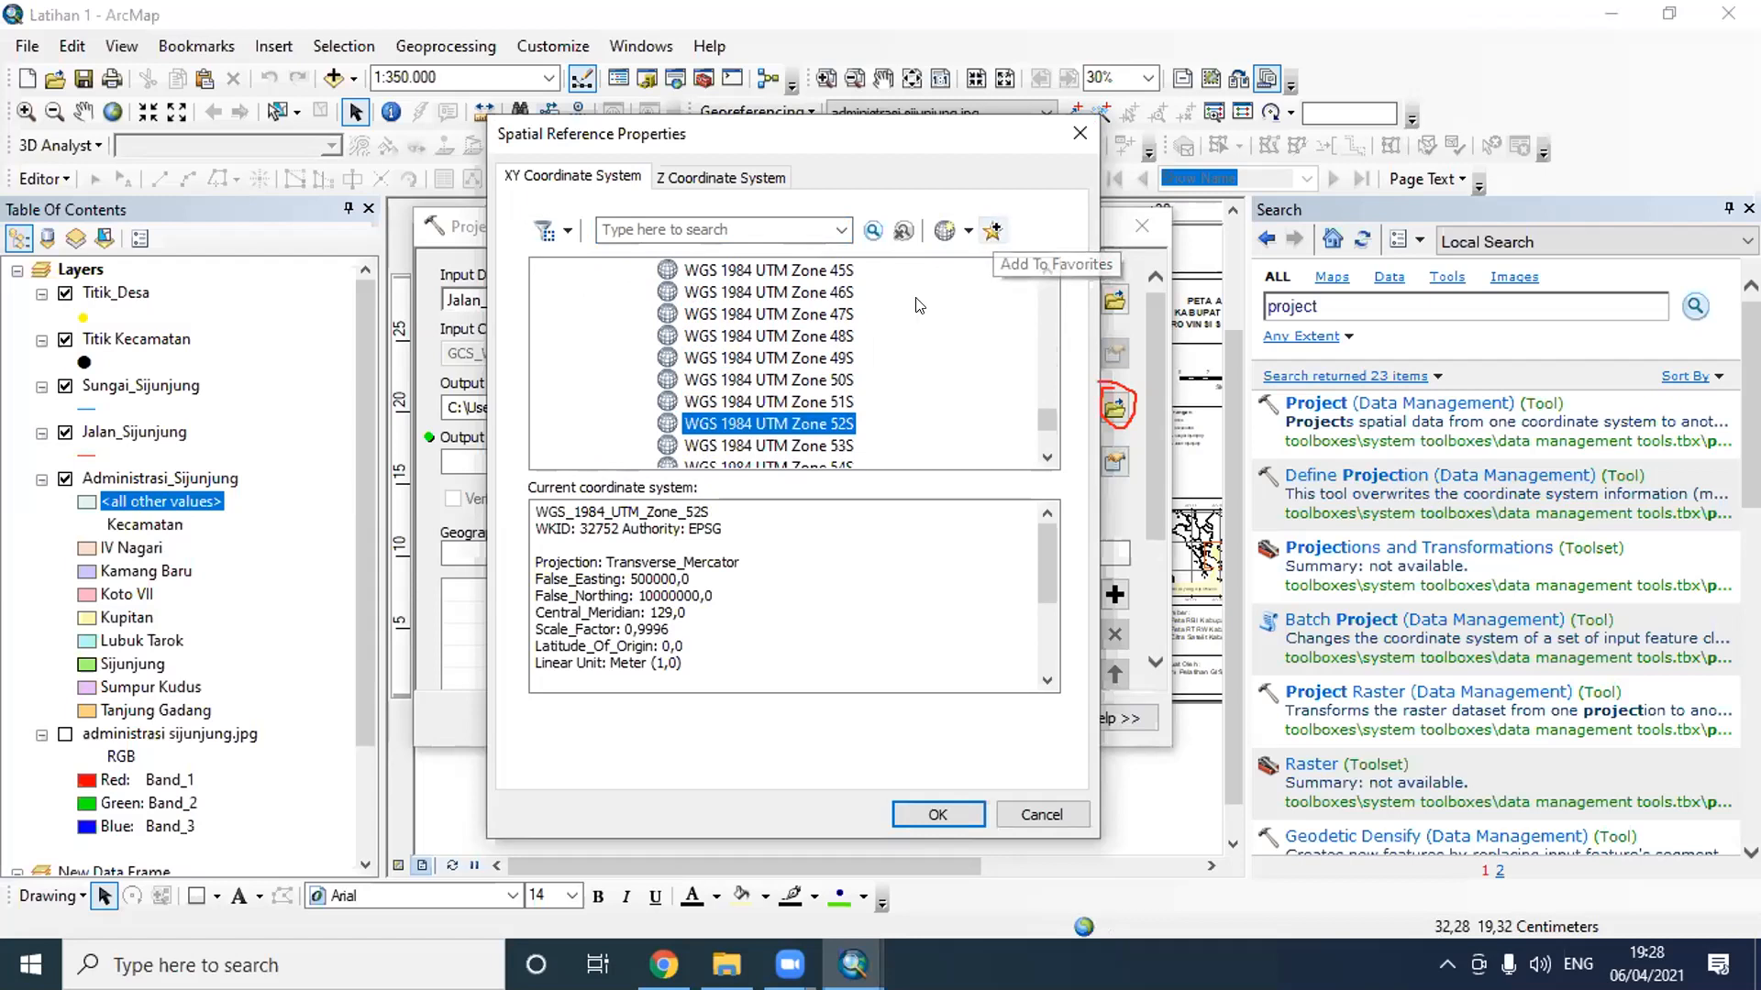
- Reselect WGS 1984 UTM Zone 47S, check the Favorites list, and apply Zone 47S as the output coordinate system for Jalan_Sijunjung
{"action": "left_click", "coordinate": [840, 315]}
{"action": "left_click_drag", "start_coordinate": [1043, 422], "coordinate": [1038, 280]}
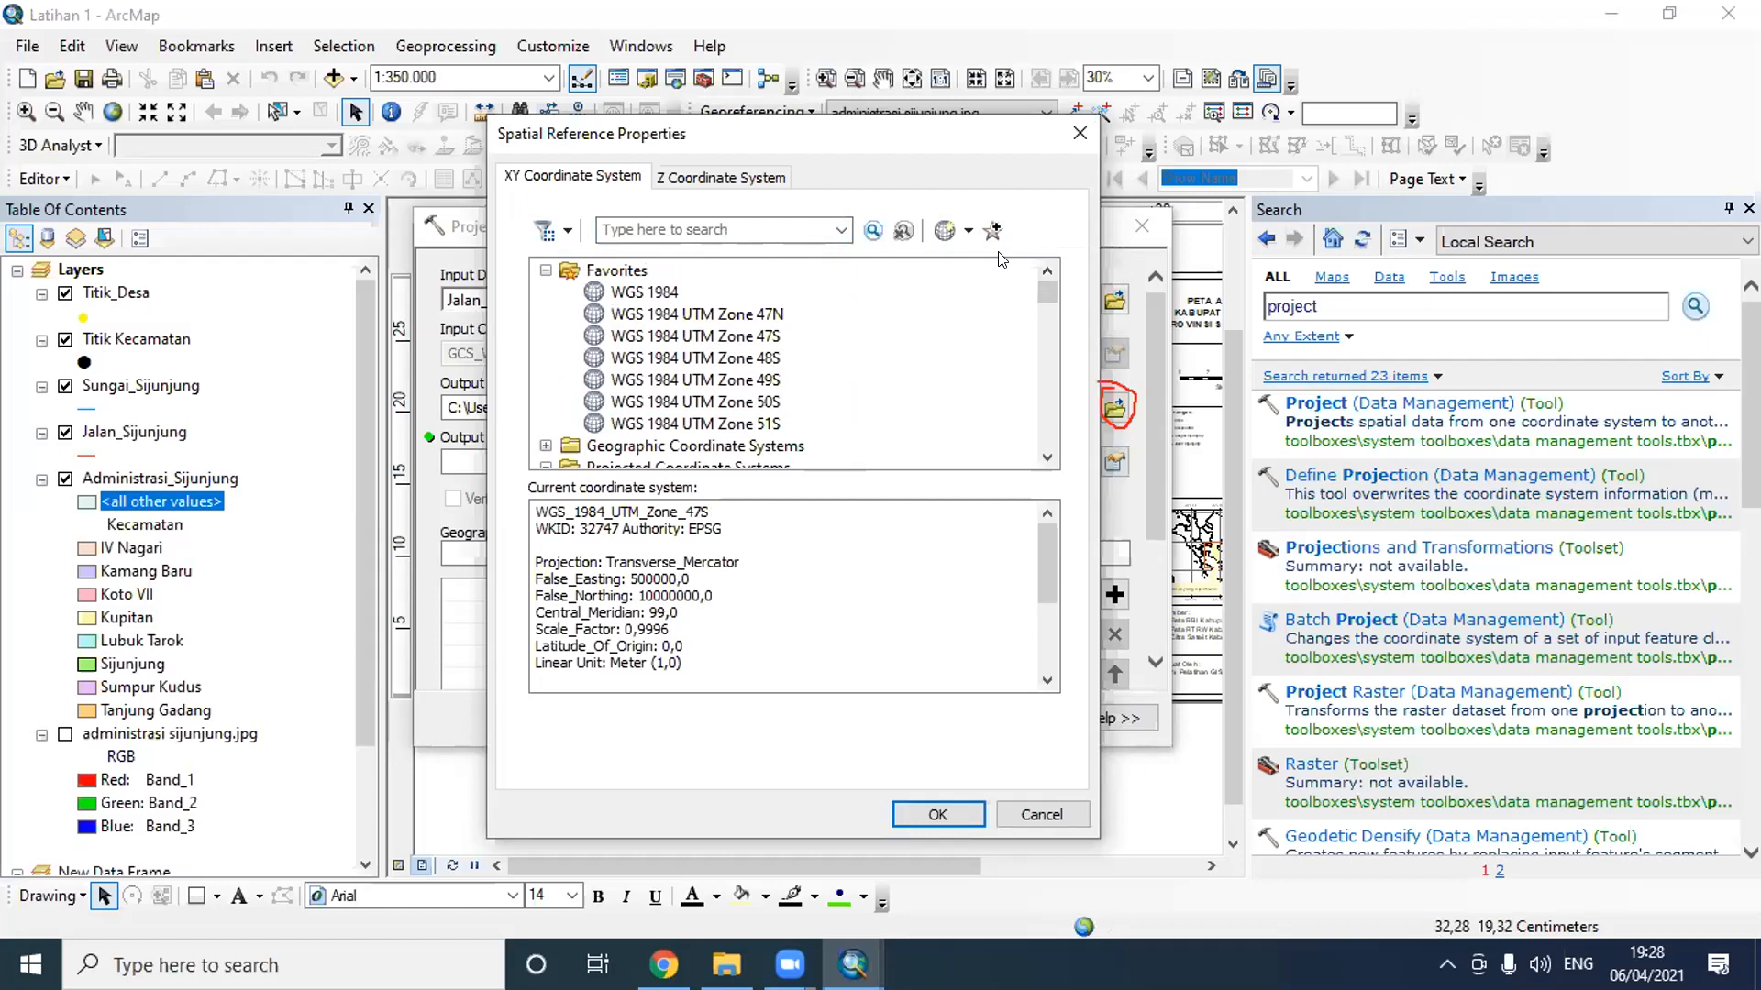
{"action": "left_click_drag", "start_coordinate": [1042, 292], "coordinate": [1044, 409]}
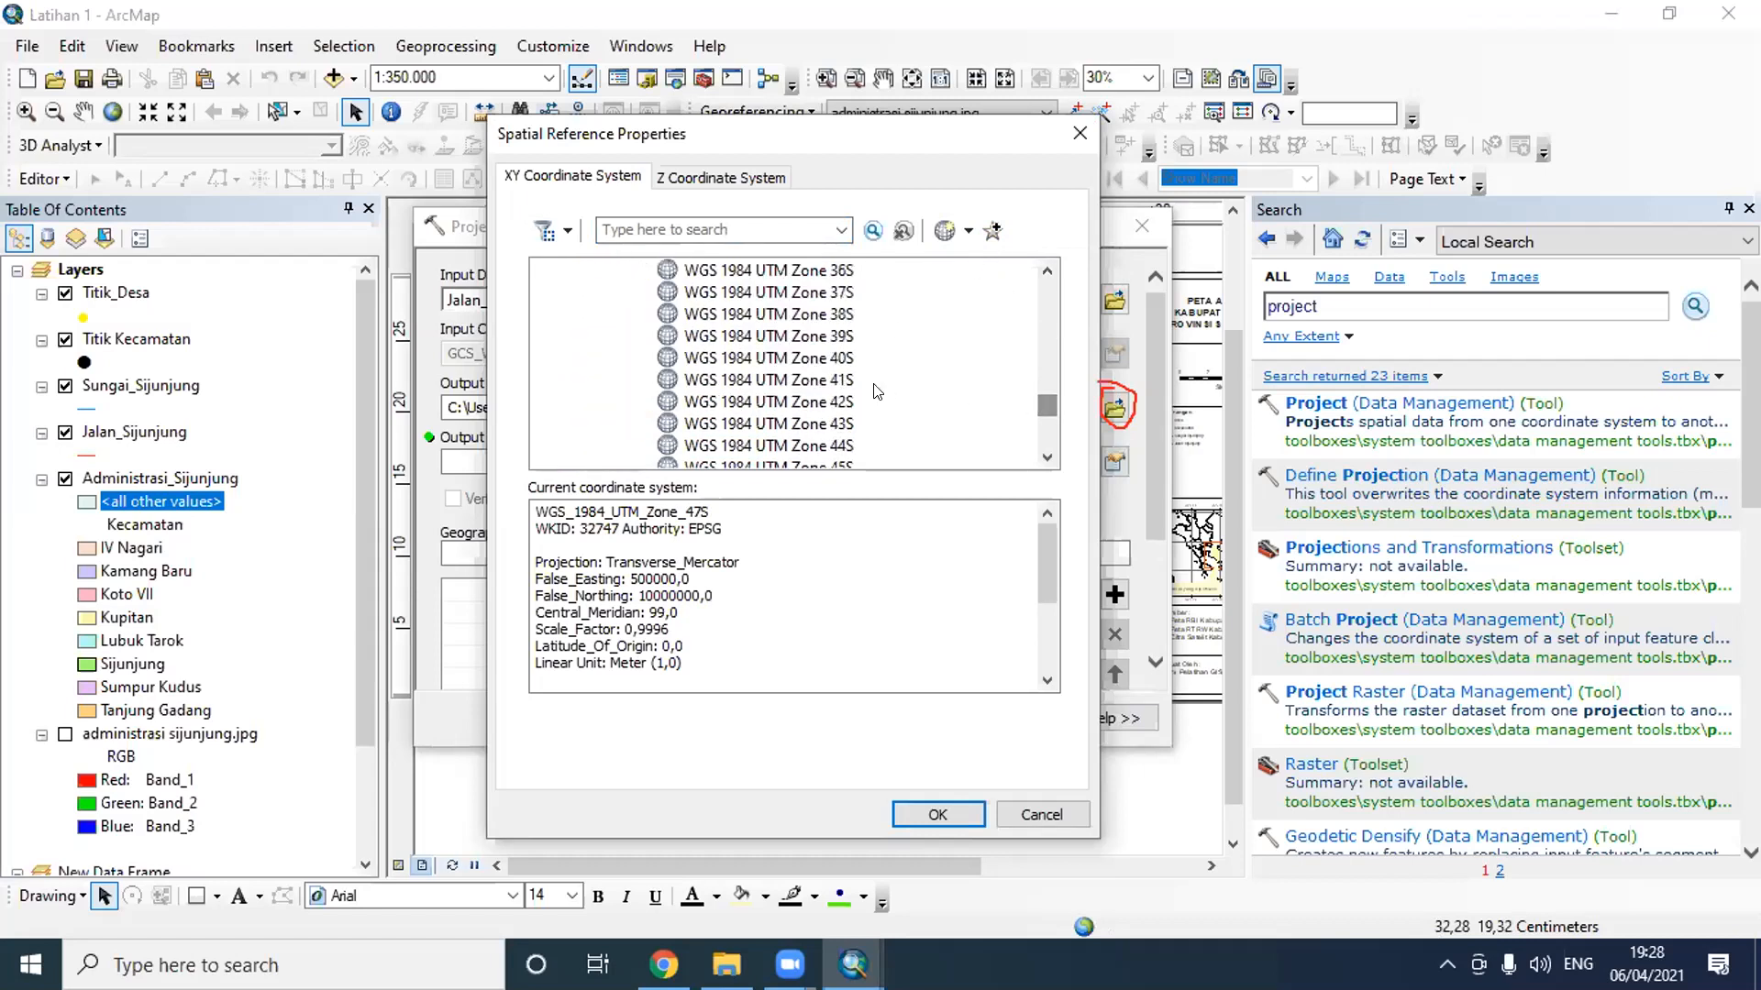
{"action": "left_click", "coordinate": [847, 440]}
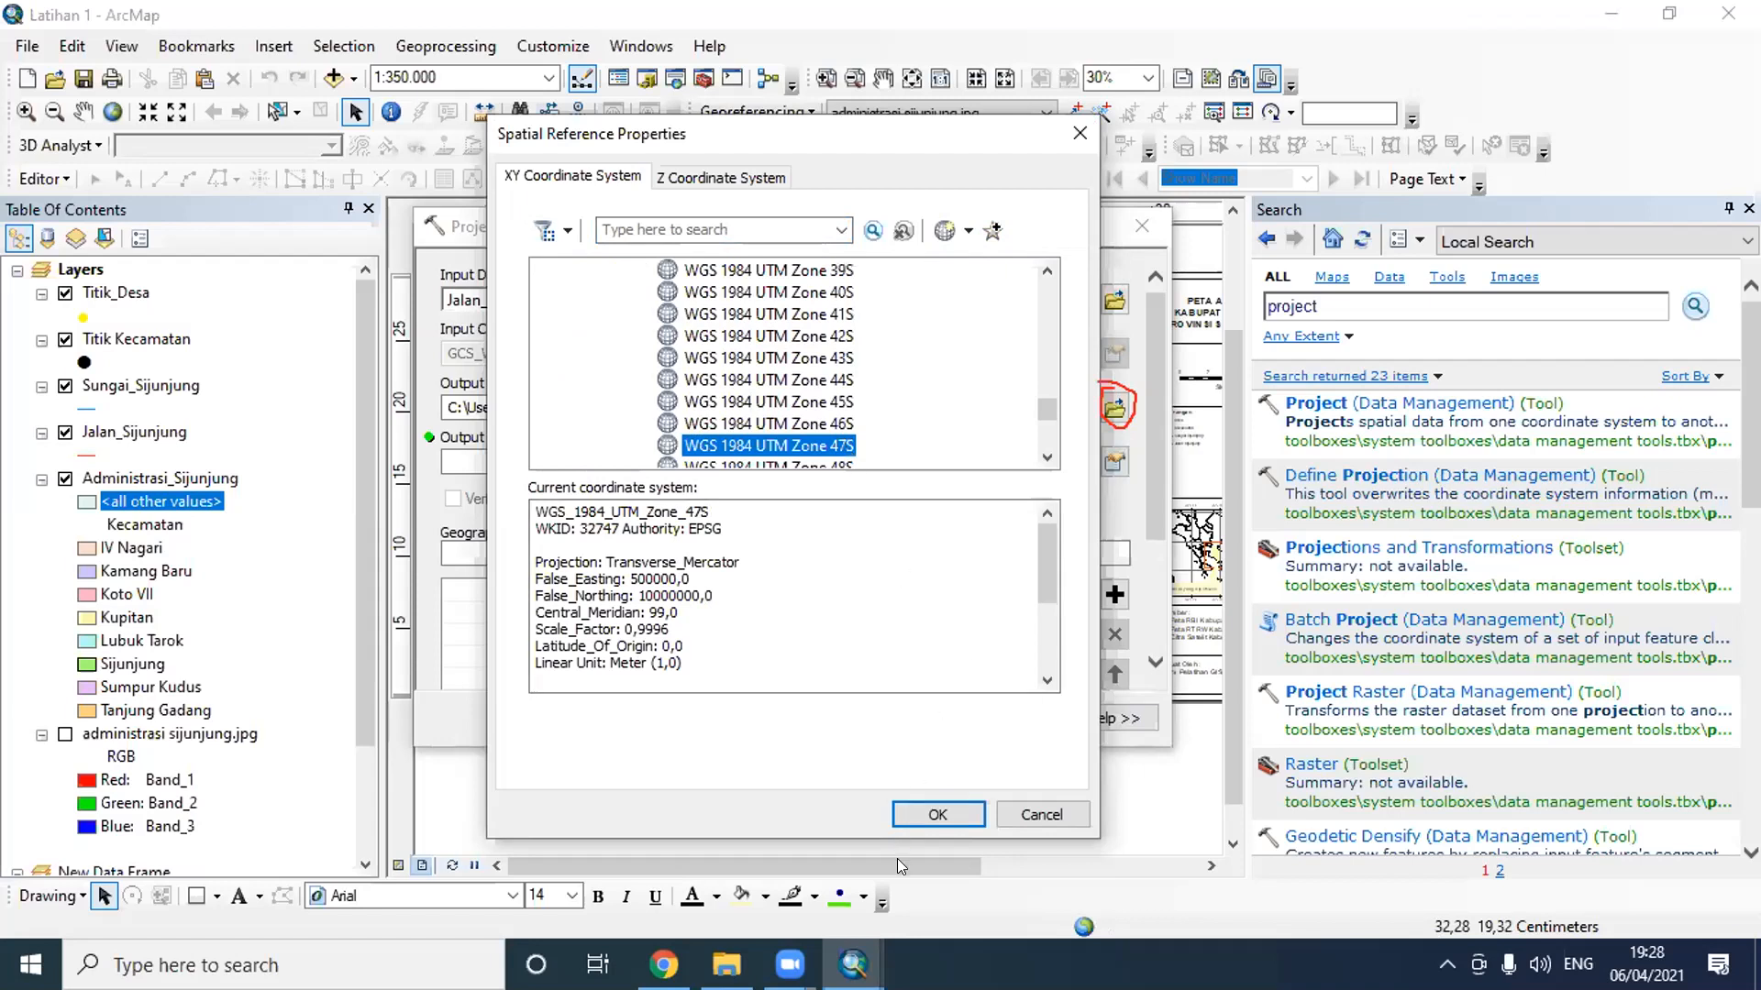
{"action": "left_click", "coordinate": [938, 814]}
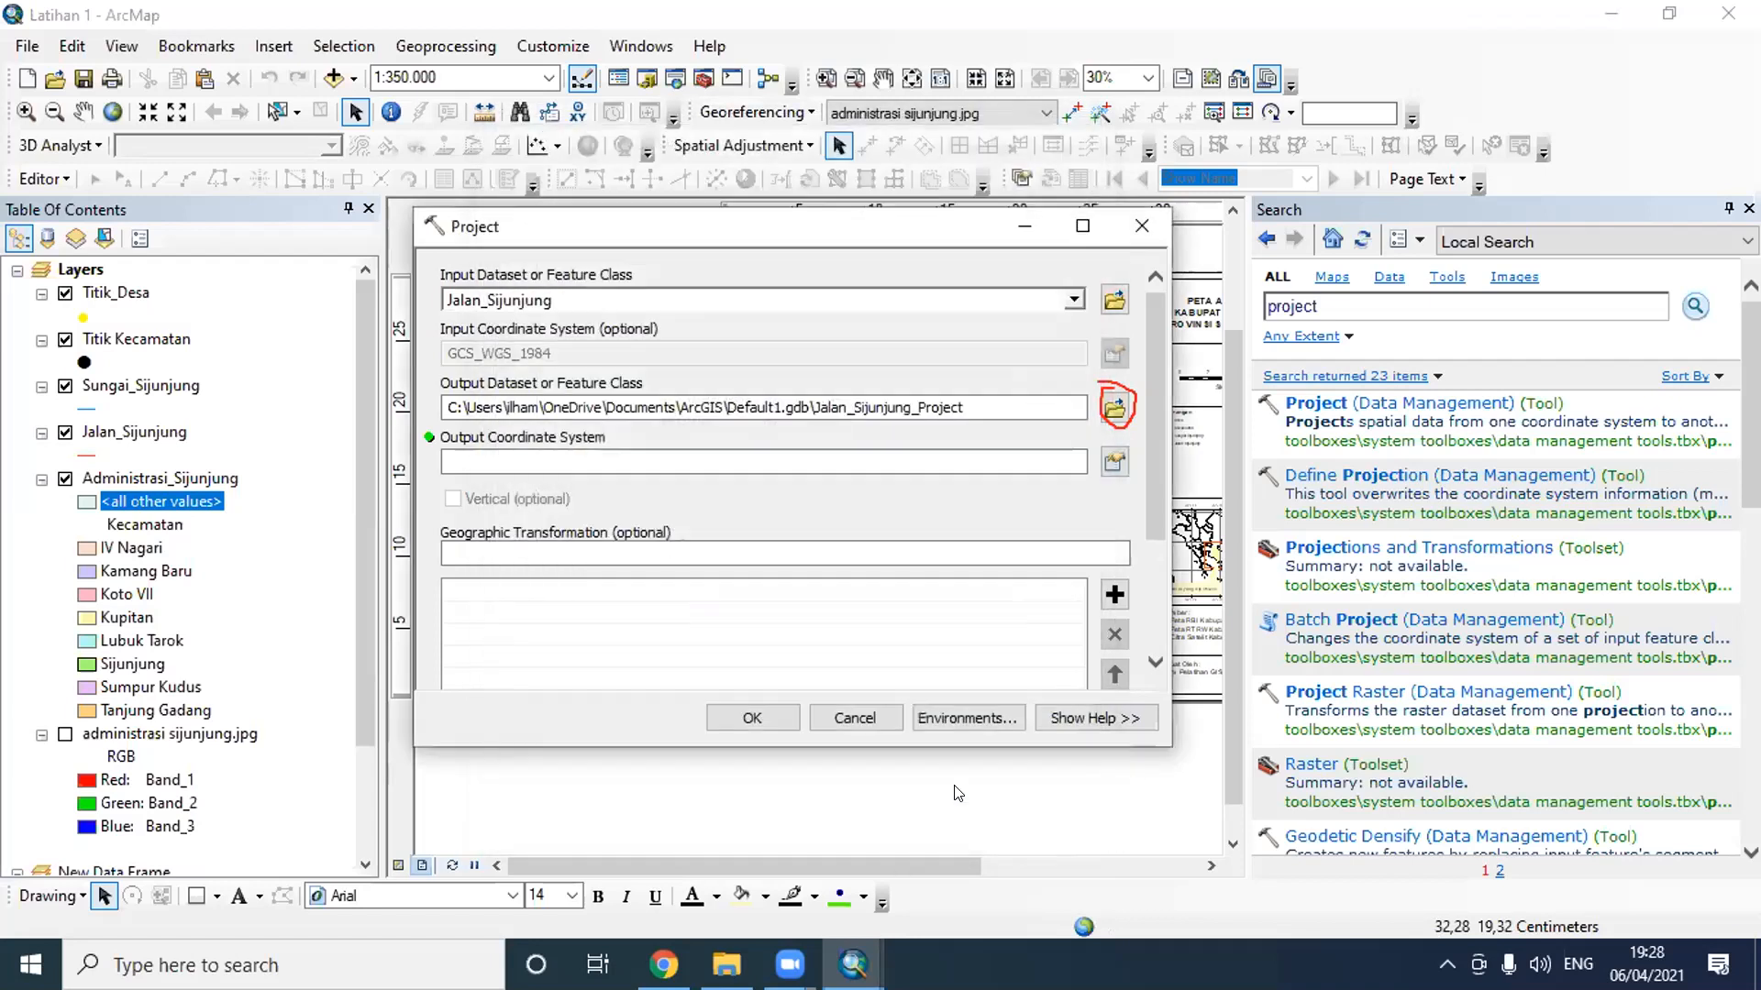
- Save the output dataset as Jalan_Sijunjung_UTM in the Latihan H 3 folder and run the Project tool
{"action": "left_click", "coordinate": [1115, 407]}
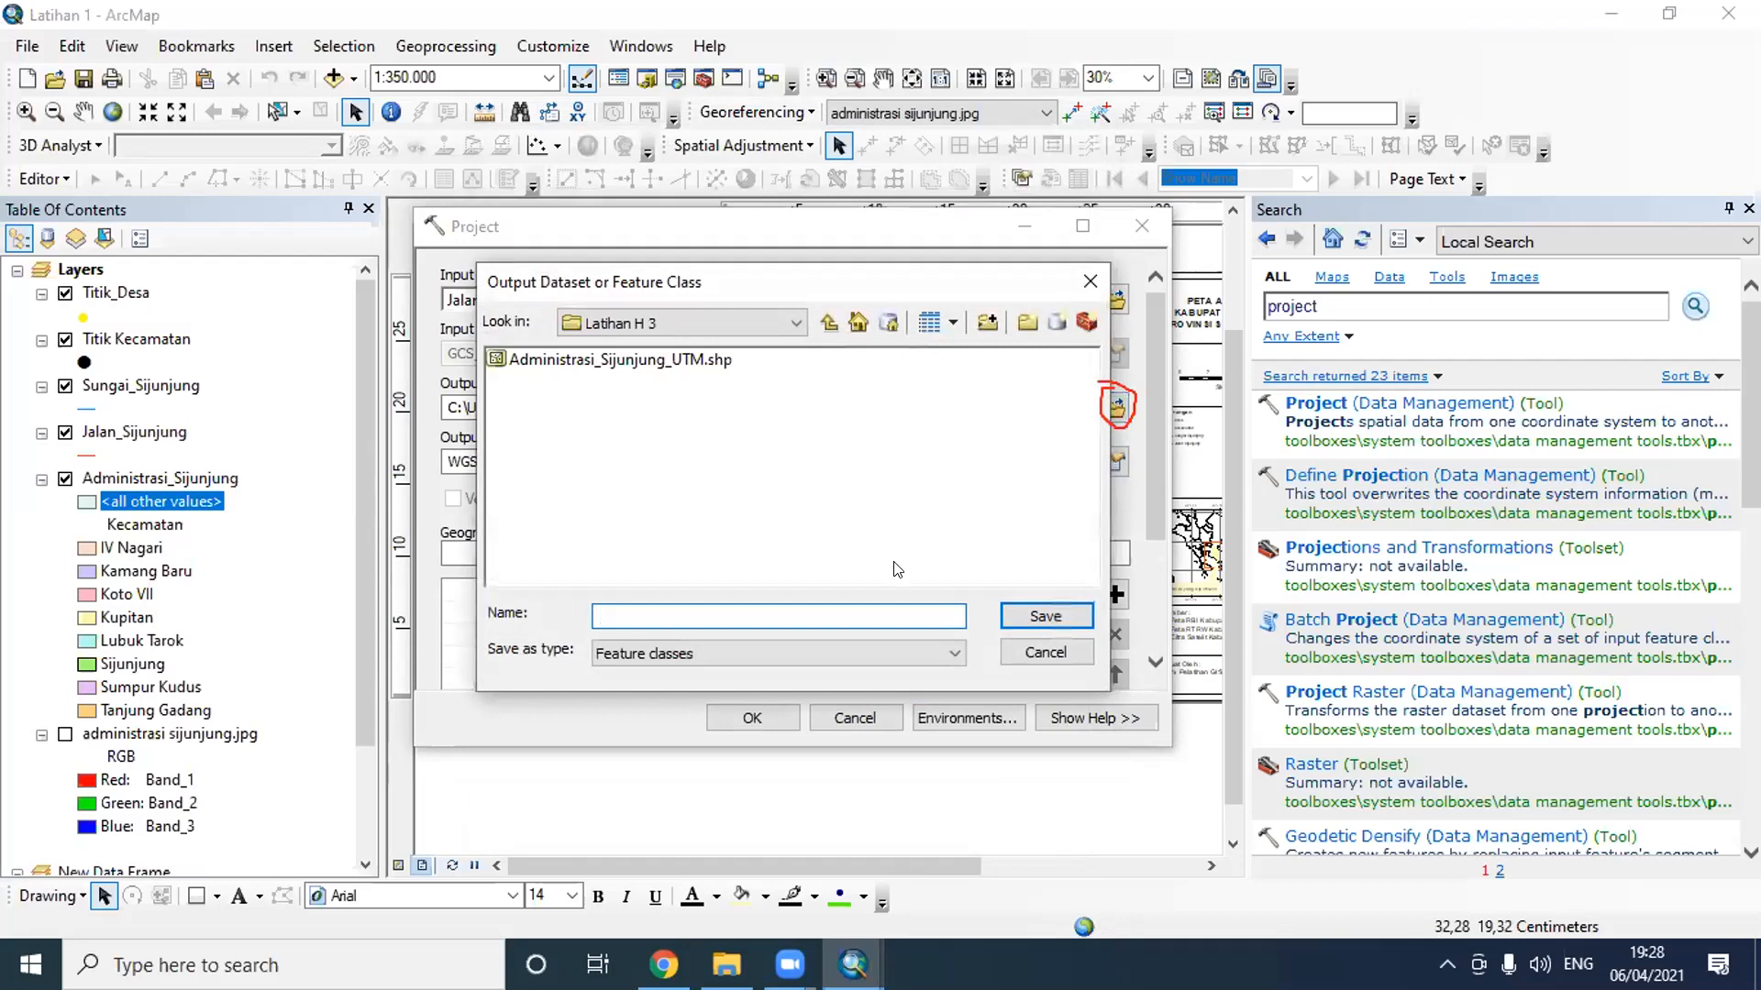
{"action": "type", "text": "Jalan_Sijunjung_UTM"}
{"action": "left_click", "coordinate": [1045, 616]}
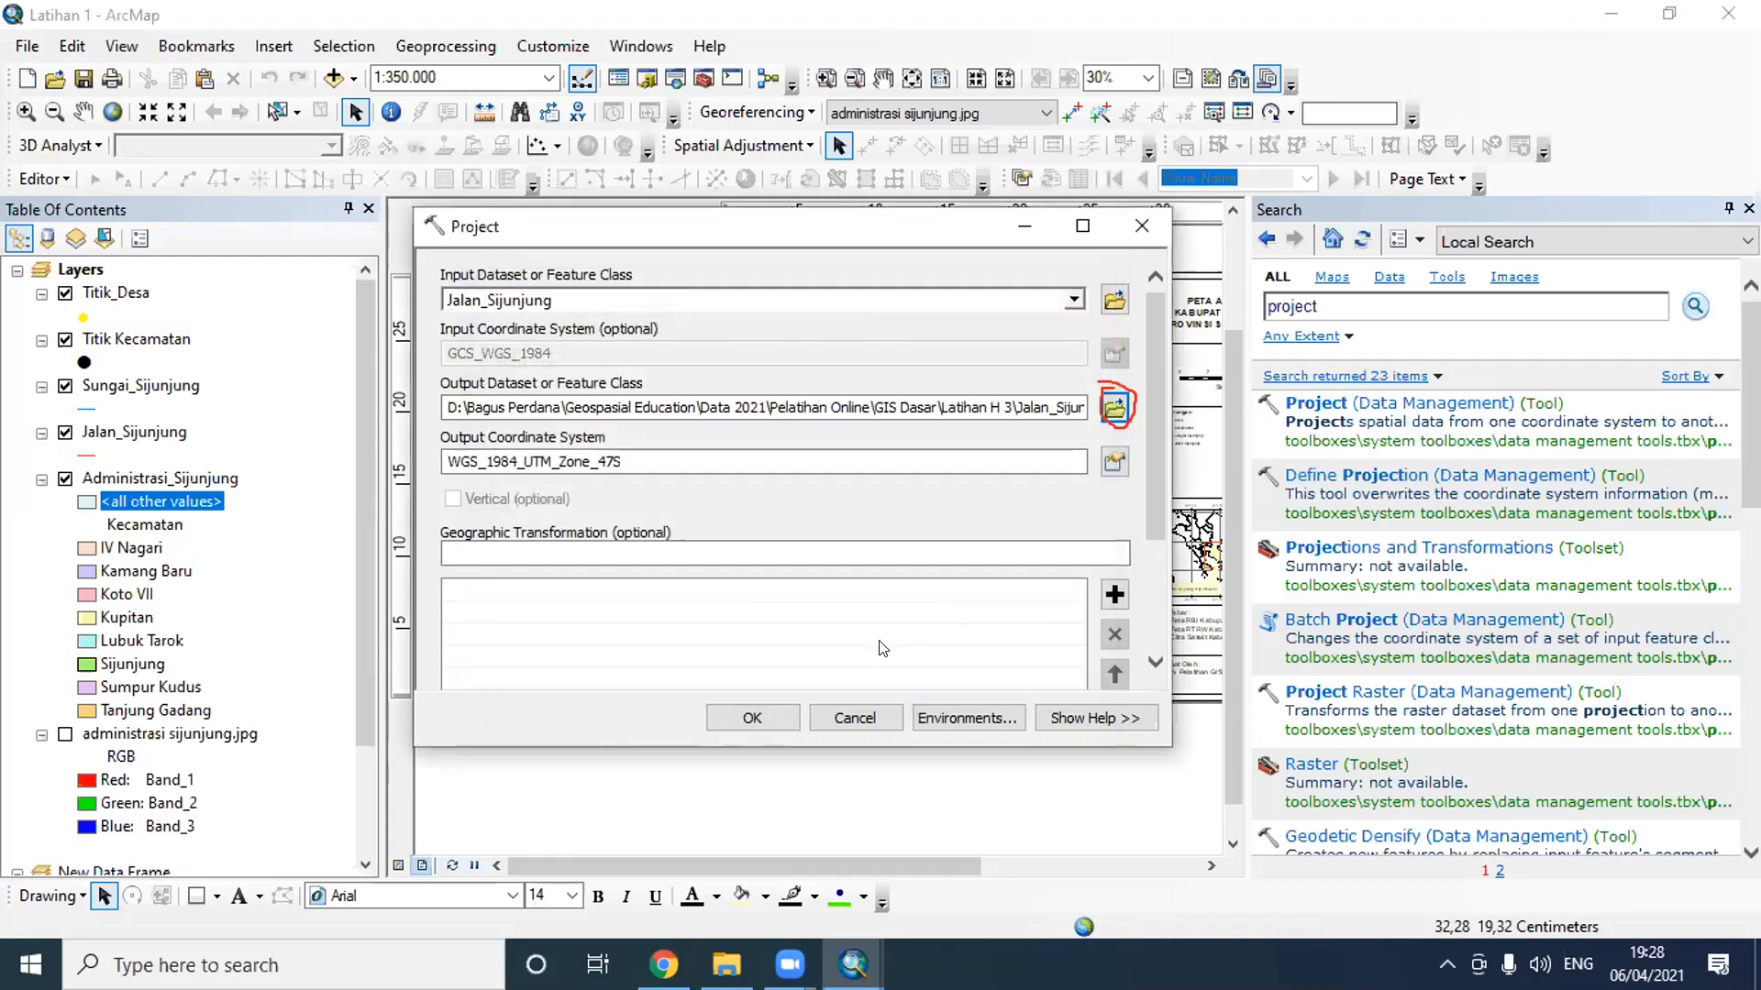
{"action": "left_click", "coordinate": [762, 720]}
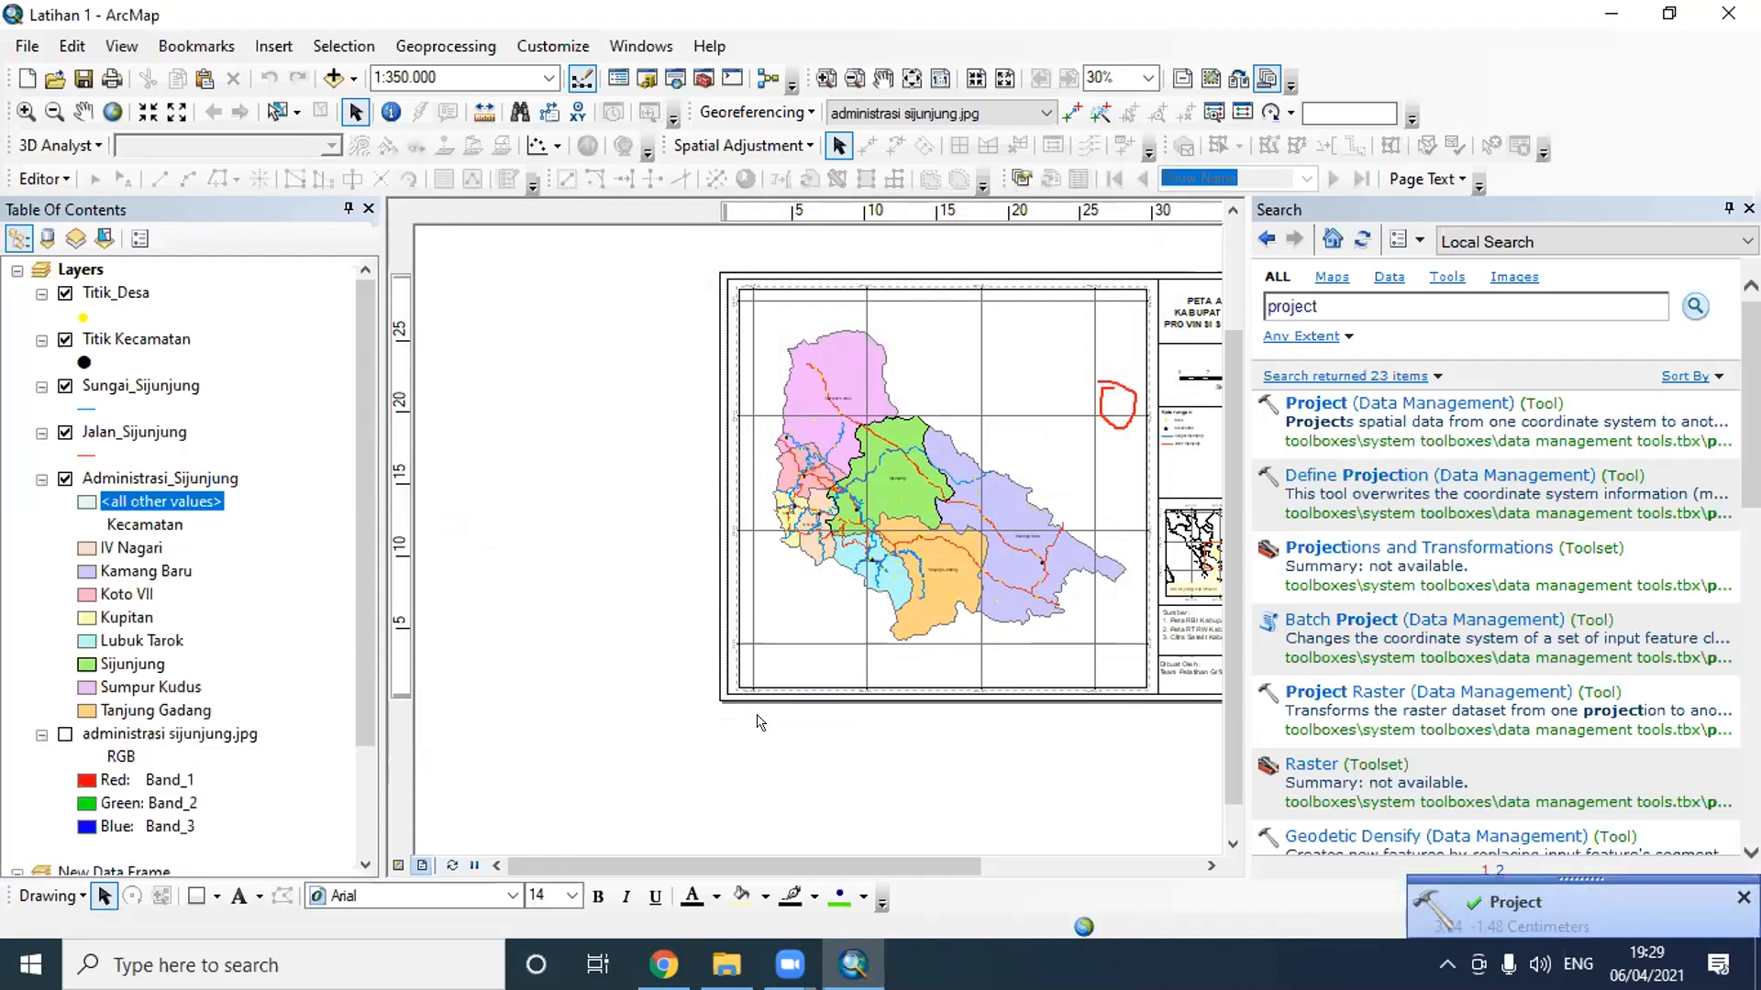
- Reopen the Project tool for the Sungai_Sijunjung layer and set the output coordinate system to WGS 1984 UTM Zone 47S
{"action": "left_click", "coordinate": [1497, 405]}
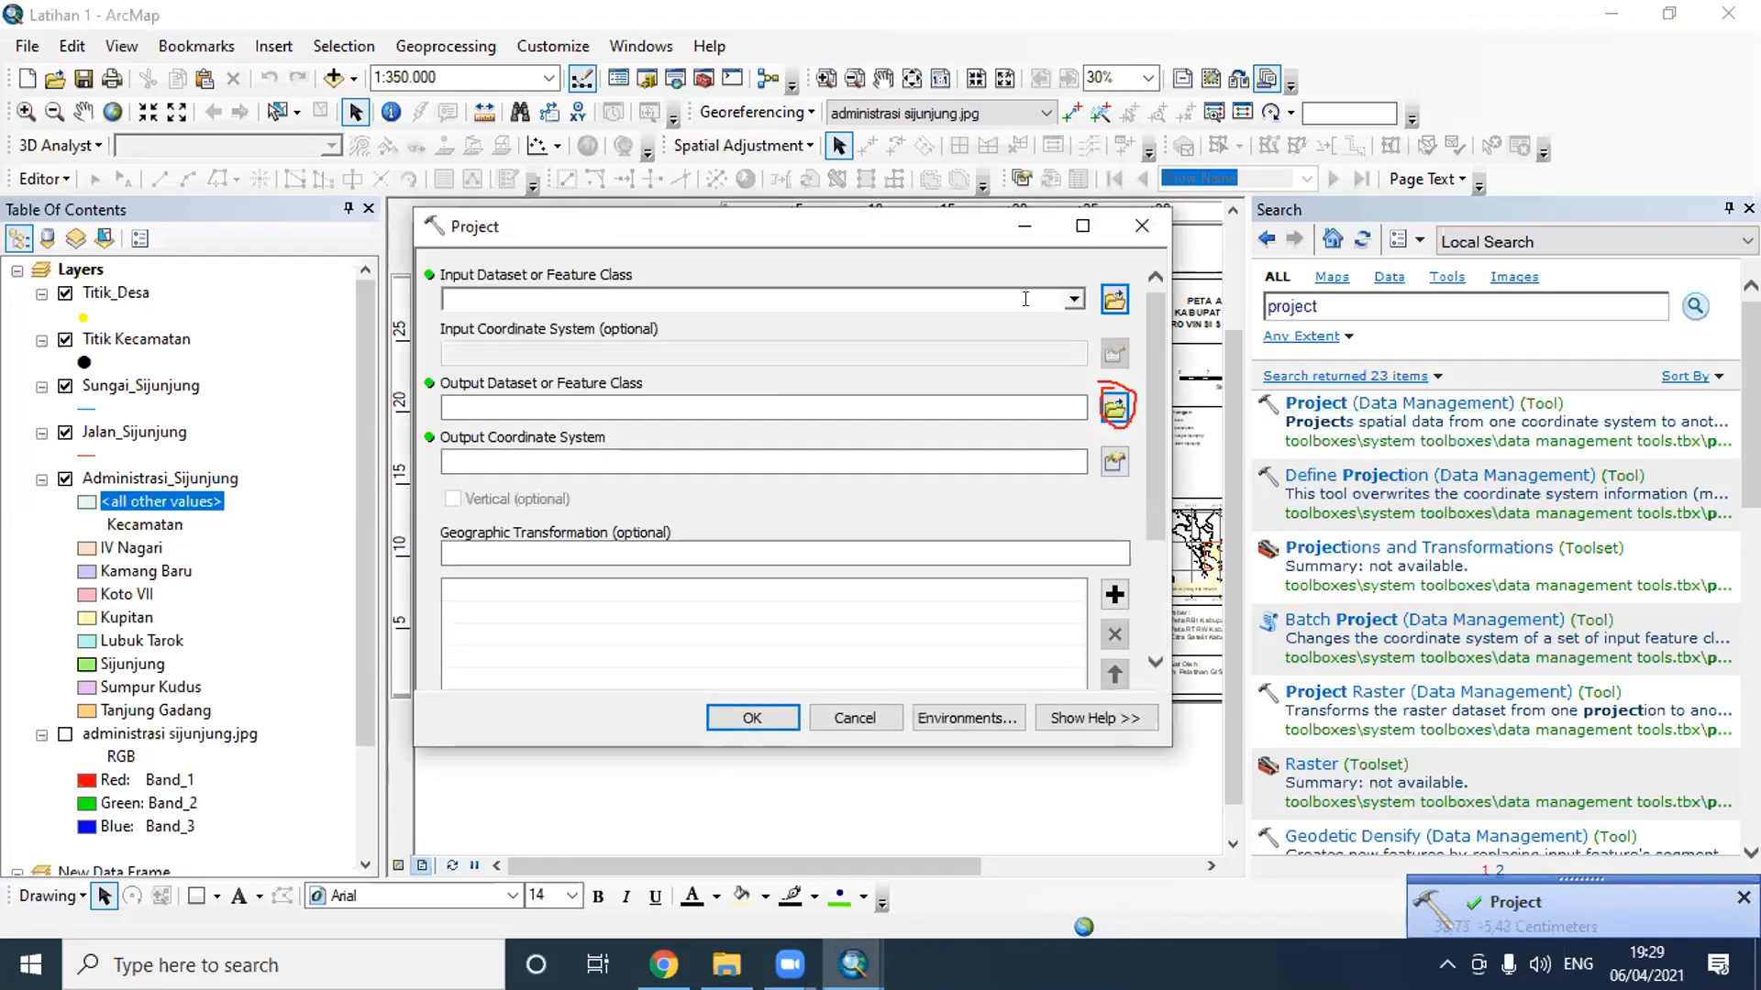
{"action": "left_click", "coordinate": [1073, 300]}
{"action": "left_click", "coordinate": [649, 371]}
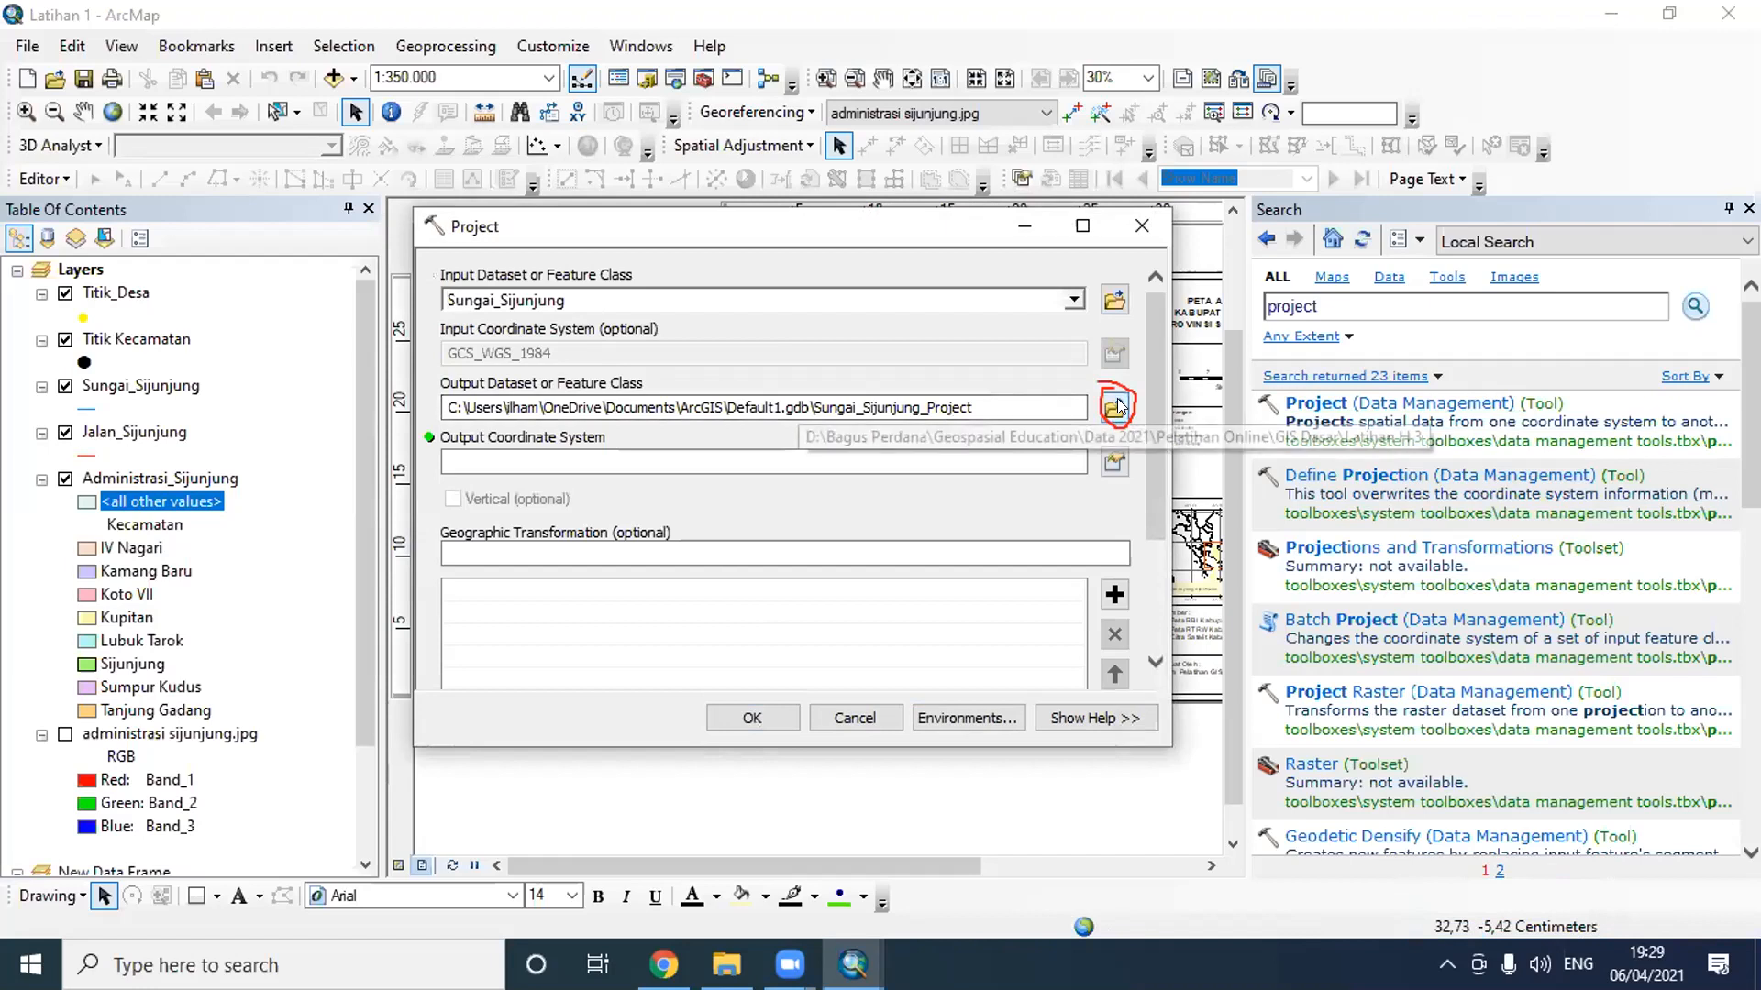
{"action": "left_click", "coordinate": [1114, 462]}
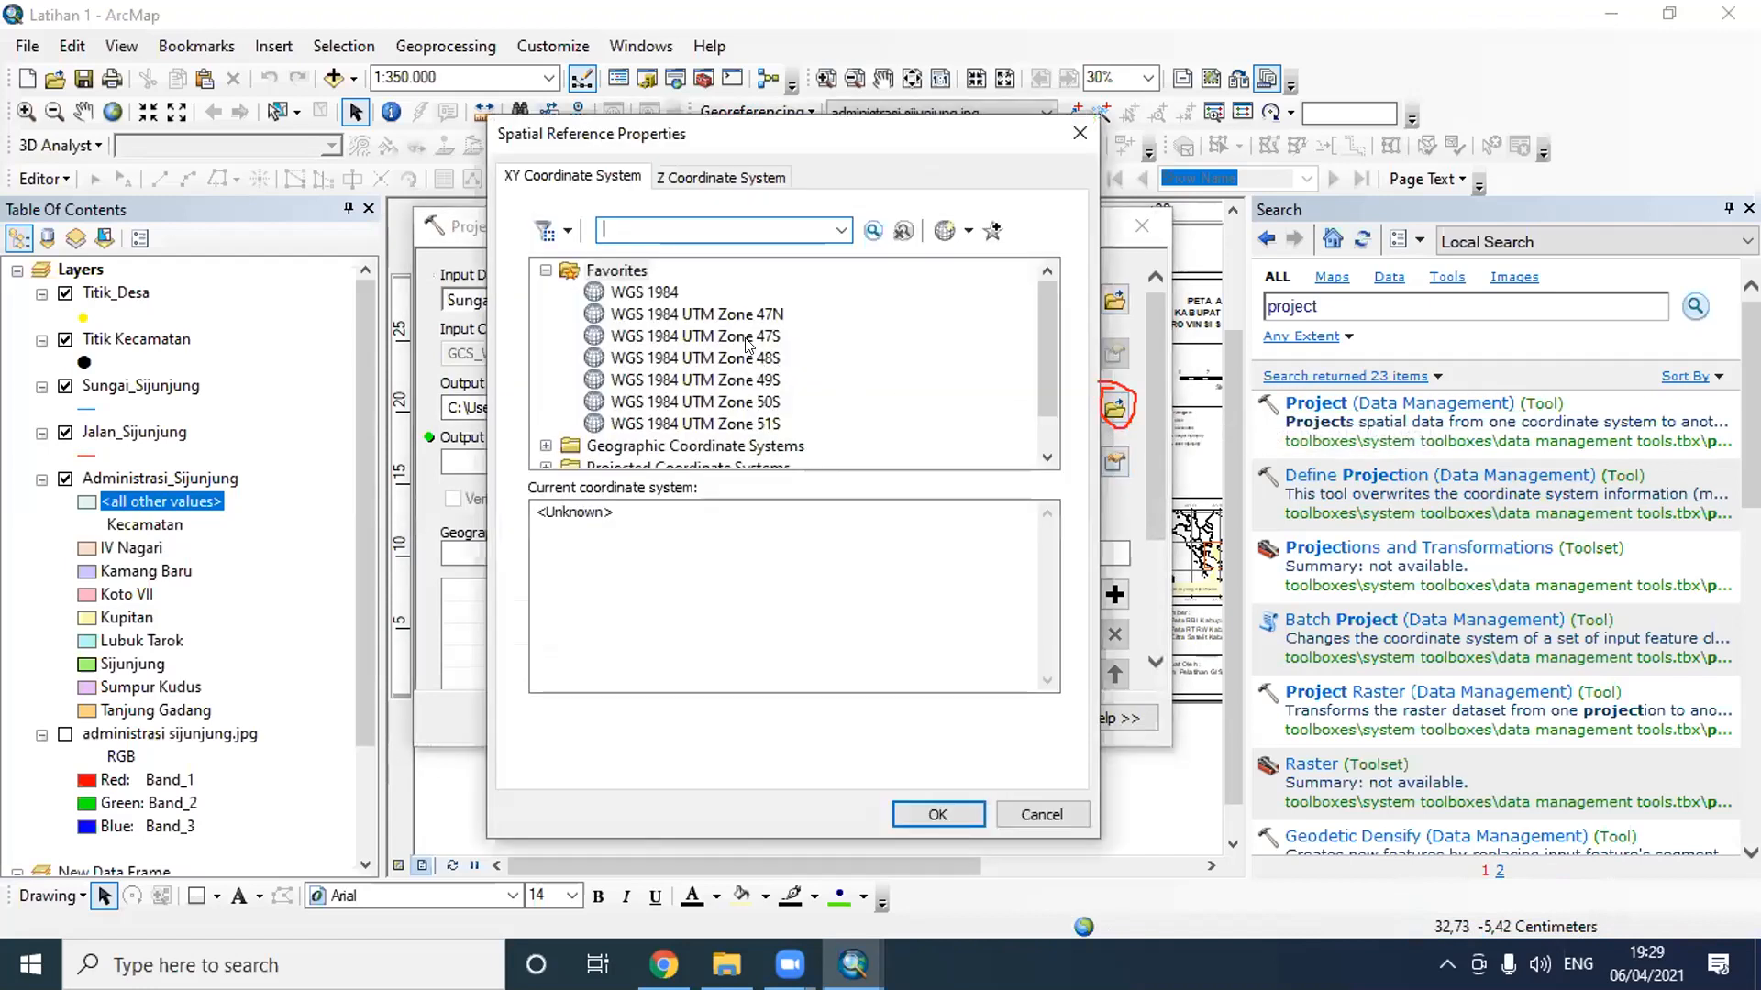
{"action": "left_click", "coordinate": [747, 340]}
{"action": "left_click", "coordinate": [936, 816]}
- Save the output dataset as Sungai_Sijunjung_UTM in the Latihan H 3 folder and run the Project tool
{"action": "left_click", "coordinate": [1112, 405]}
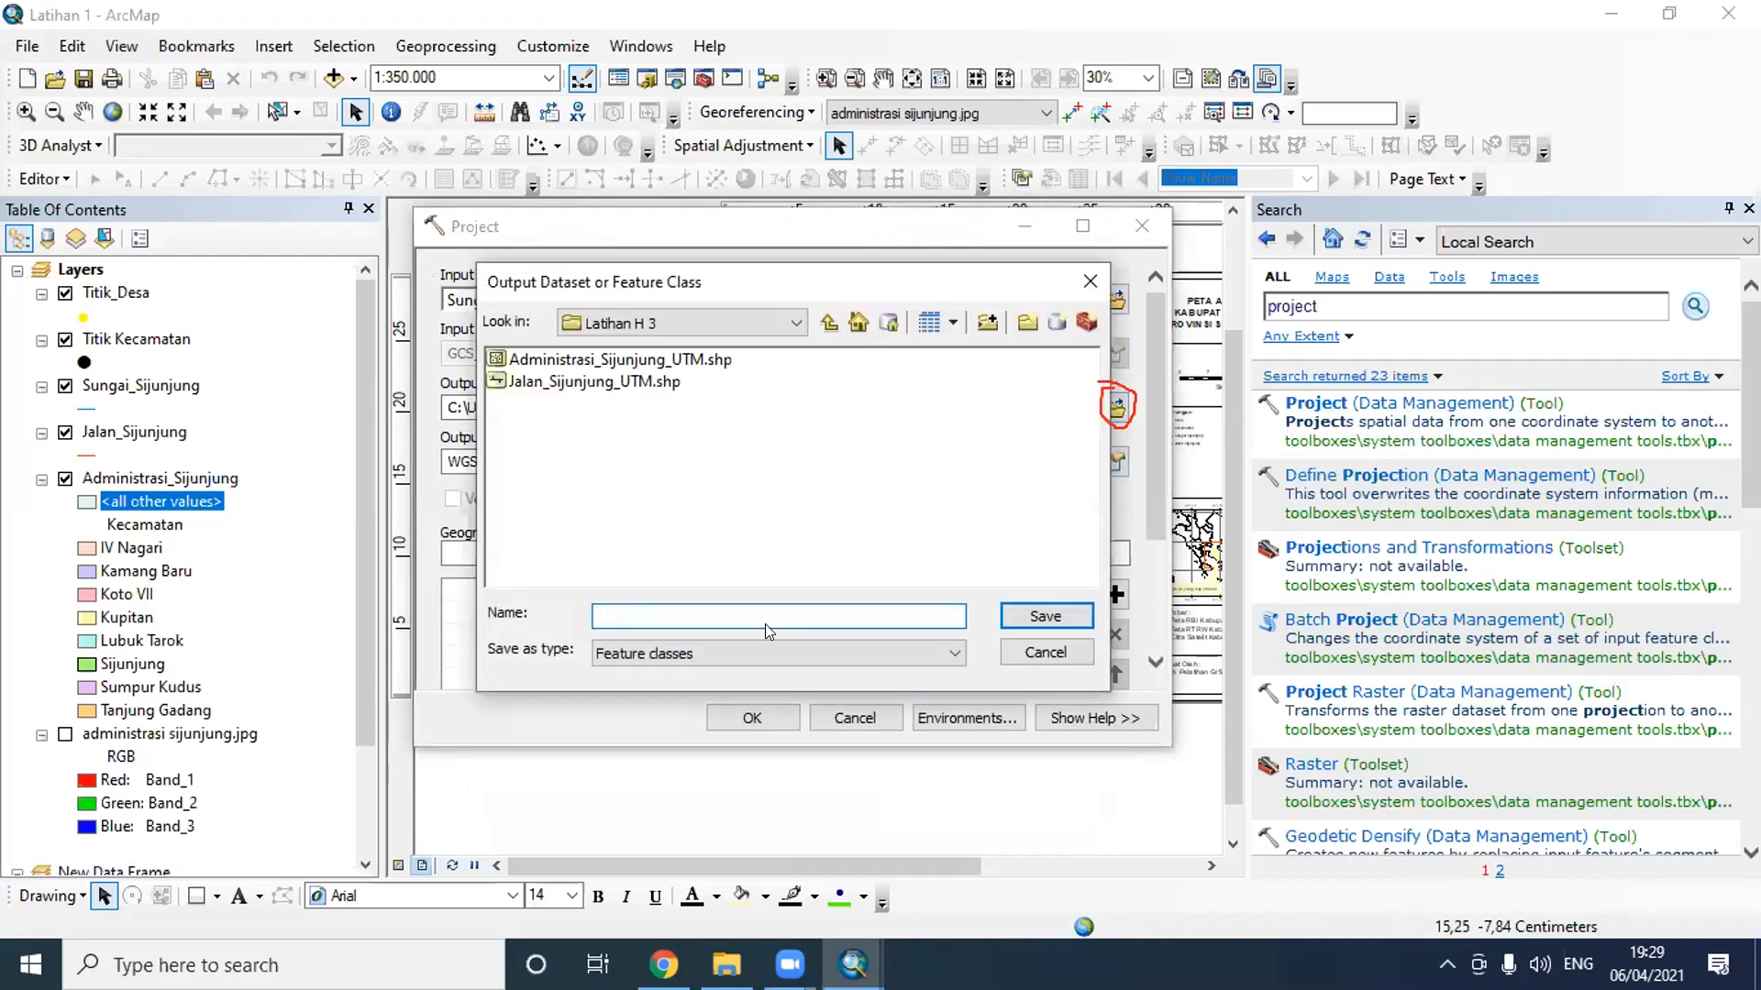
{"action": "type", "text": "Sungai_Sijunjung_UTM"}
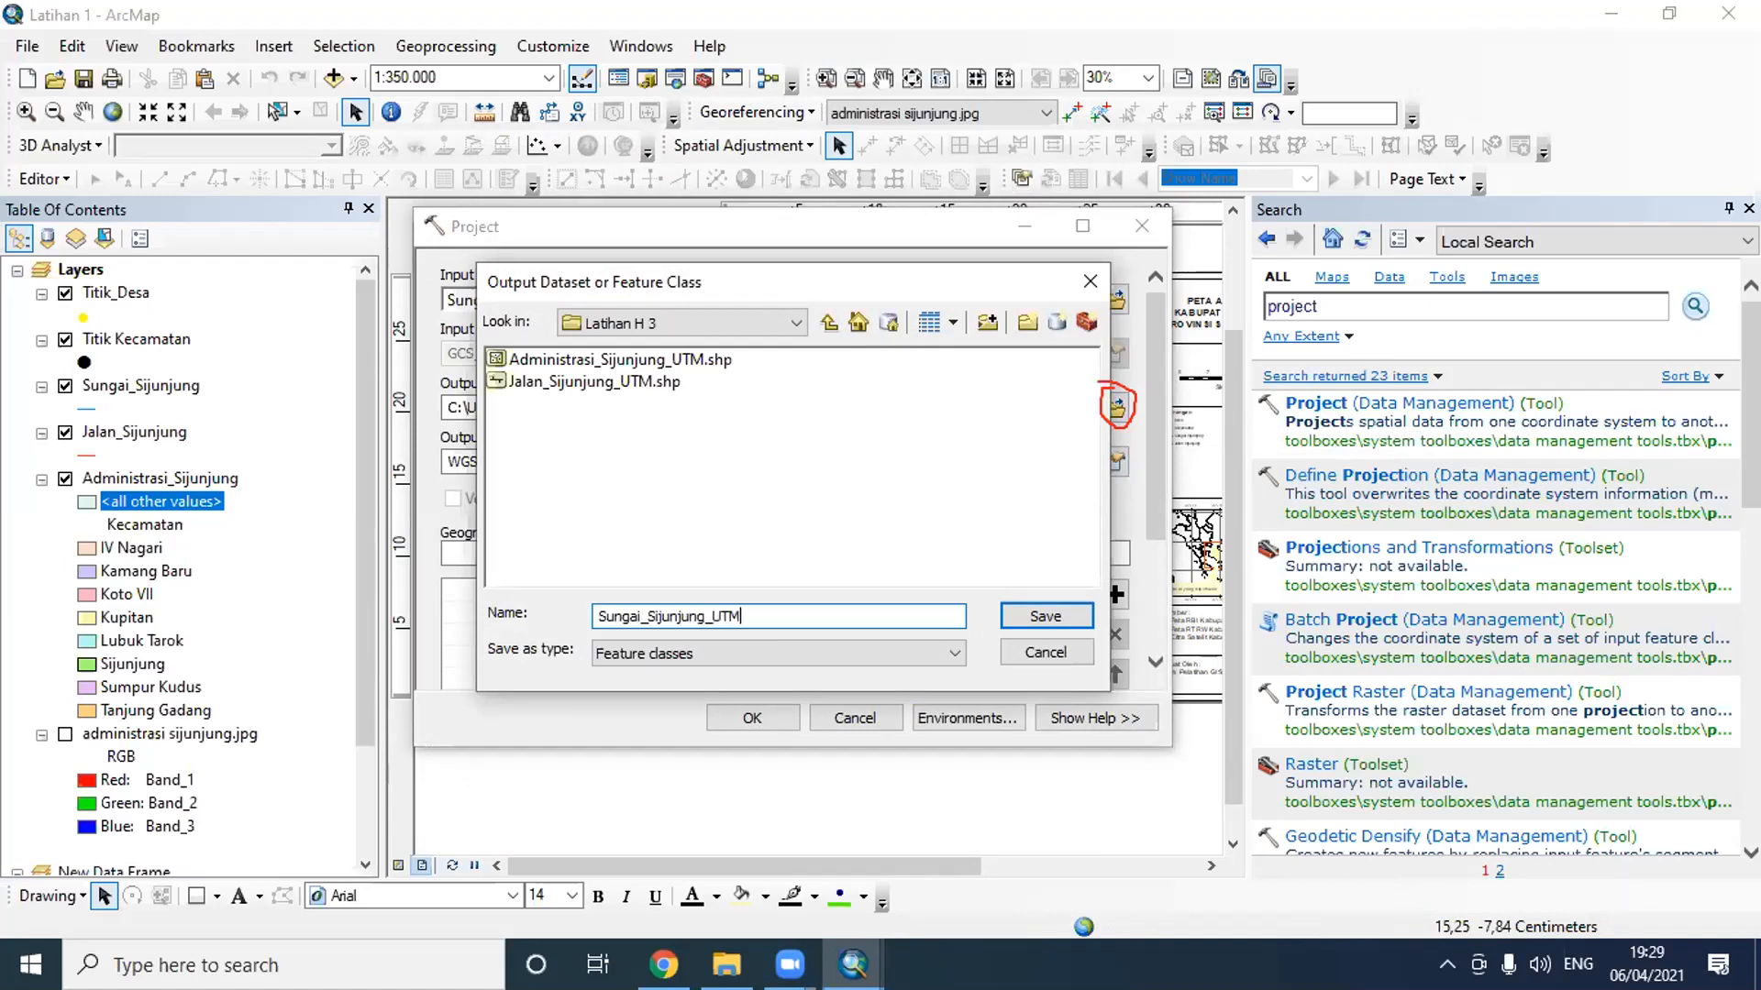
{"action": "left_click", "coordinate": [1042, 610]}
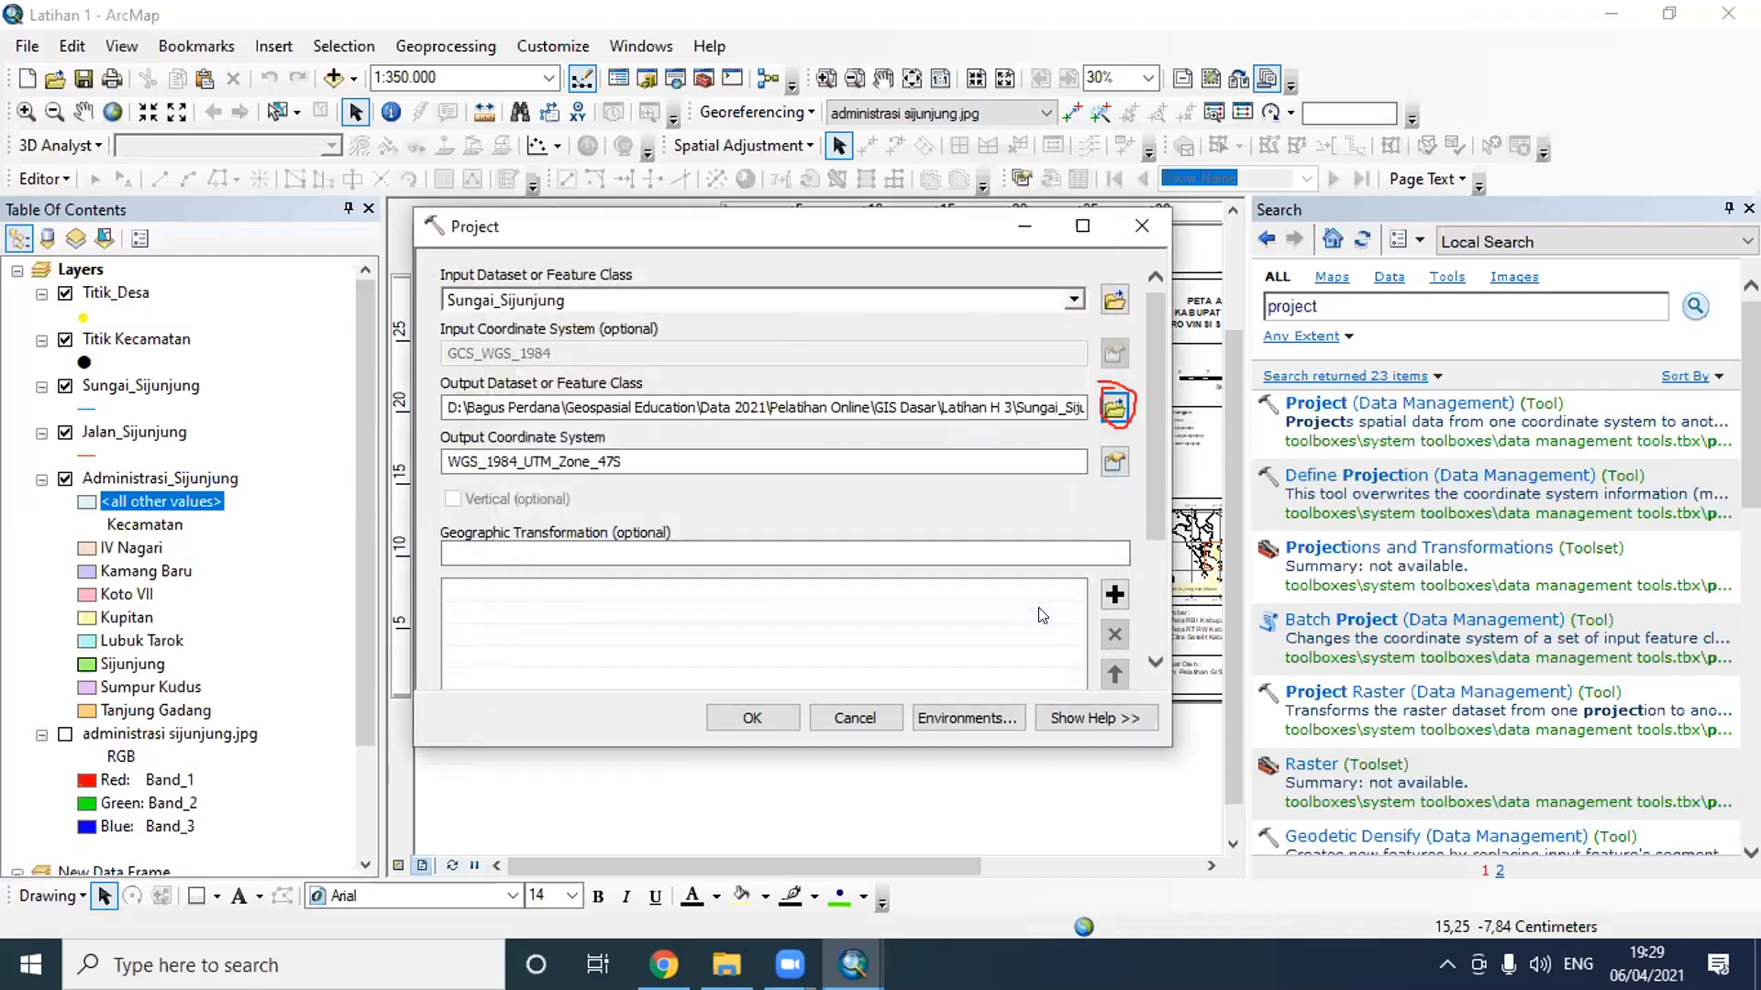
{"action": "left_click", "coordinate": [751, 719]}
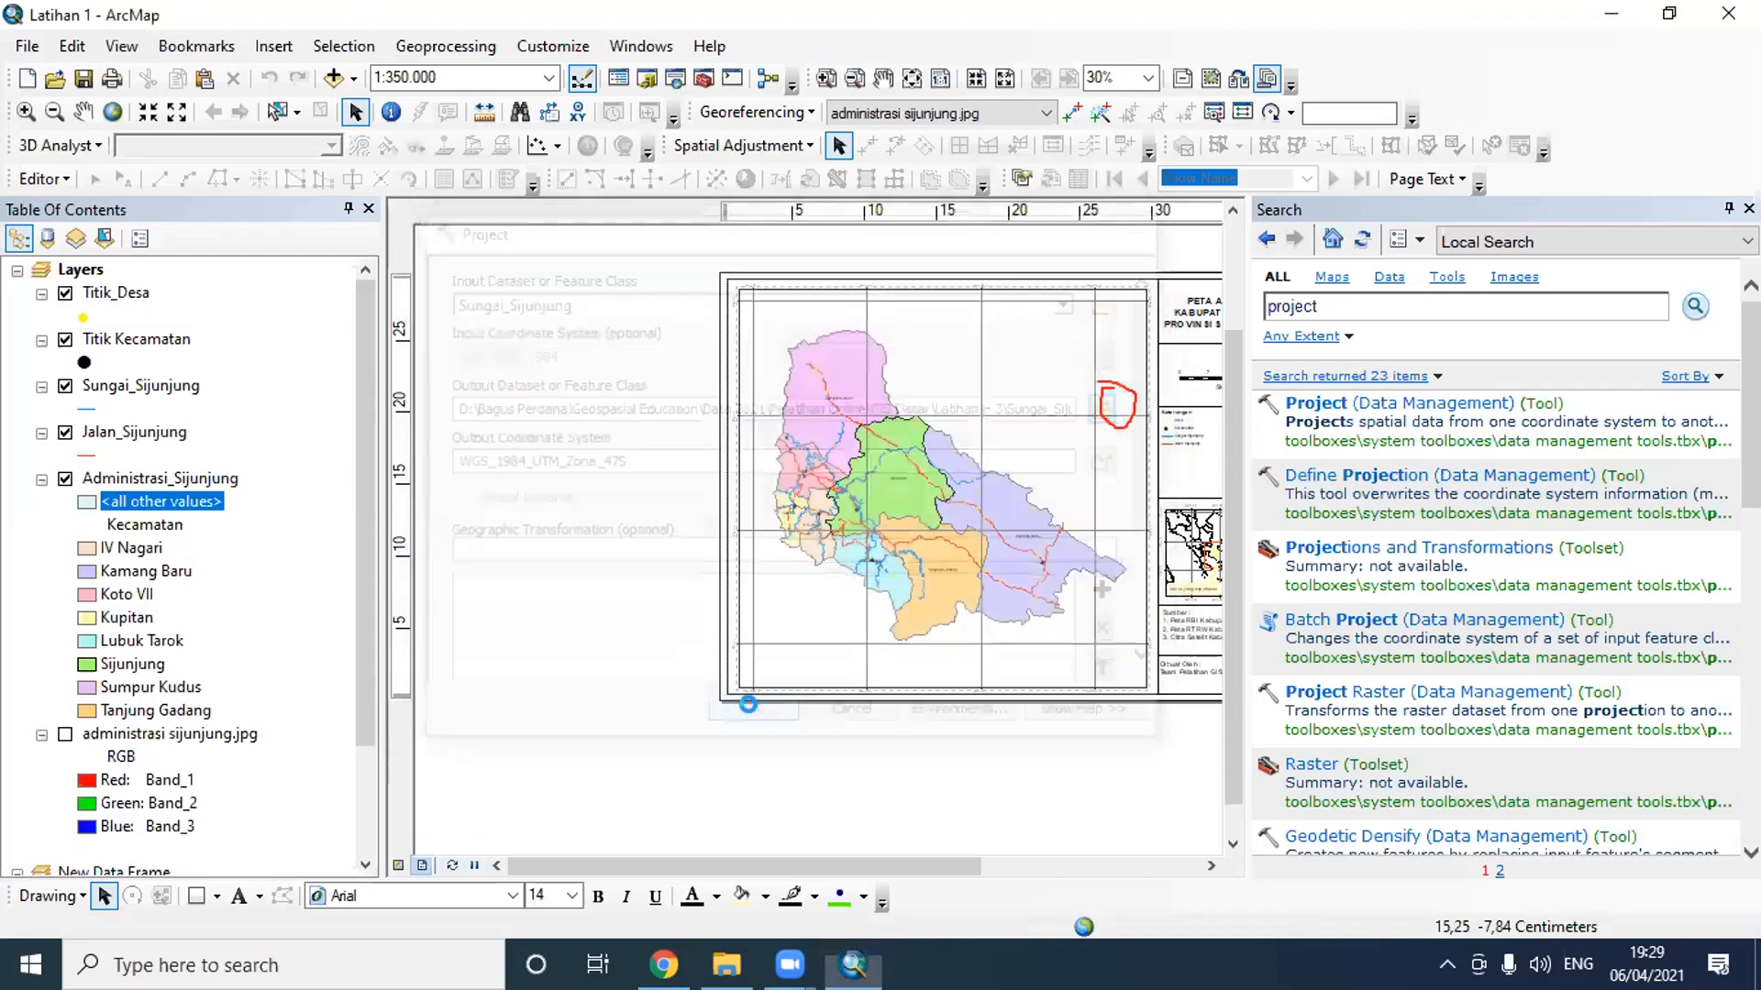
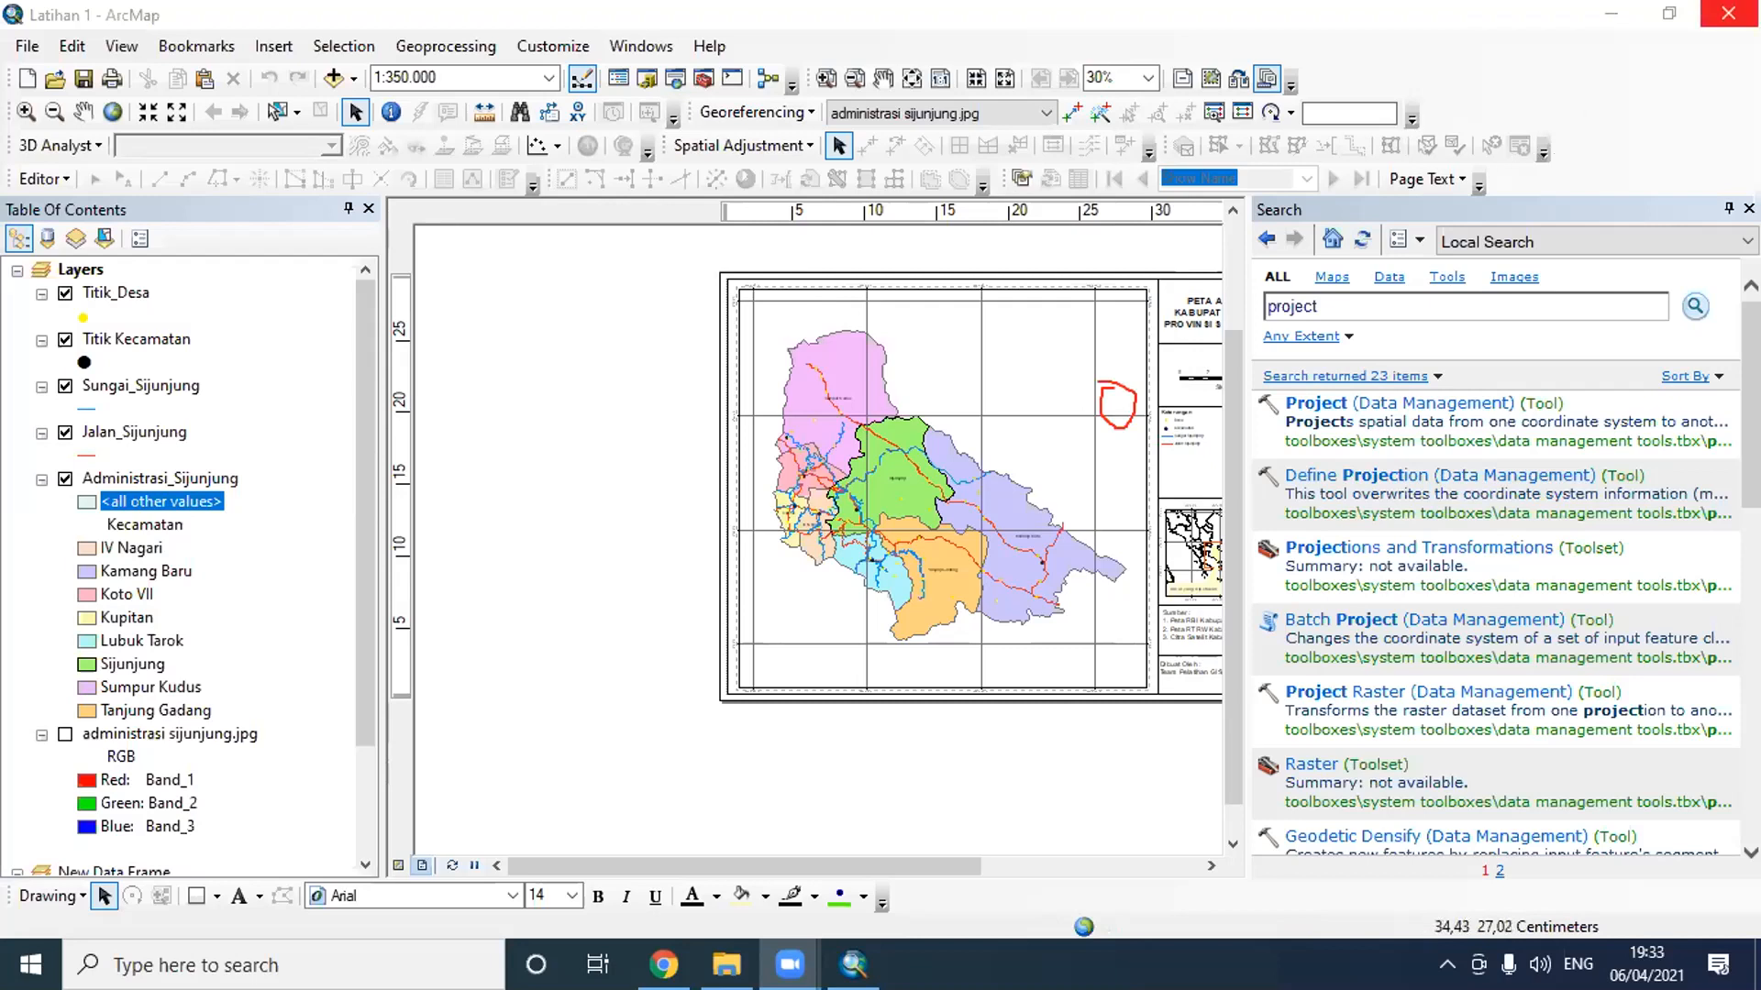
- Close the Latihan 1 map and relaunch ArcMap 10.4 with a blank, untitled map
{"action": "left_click", "coordinate": [1727, 13]}
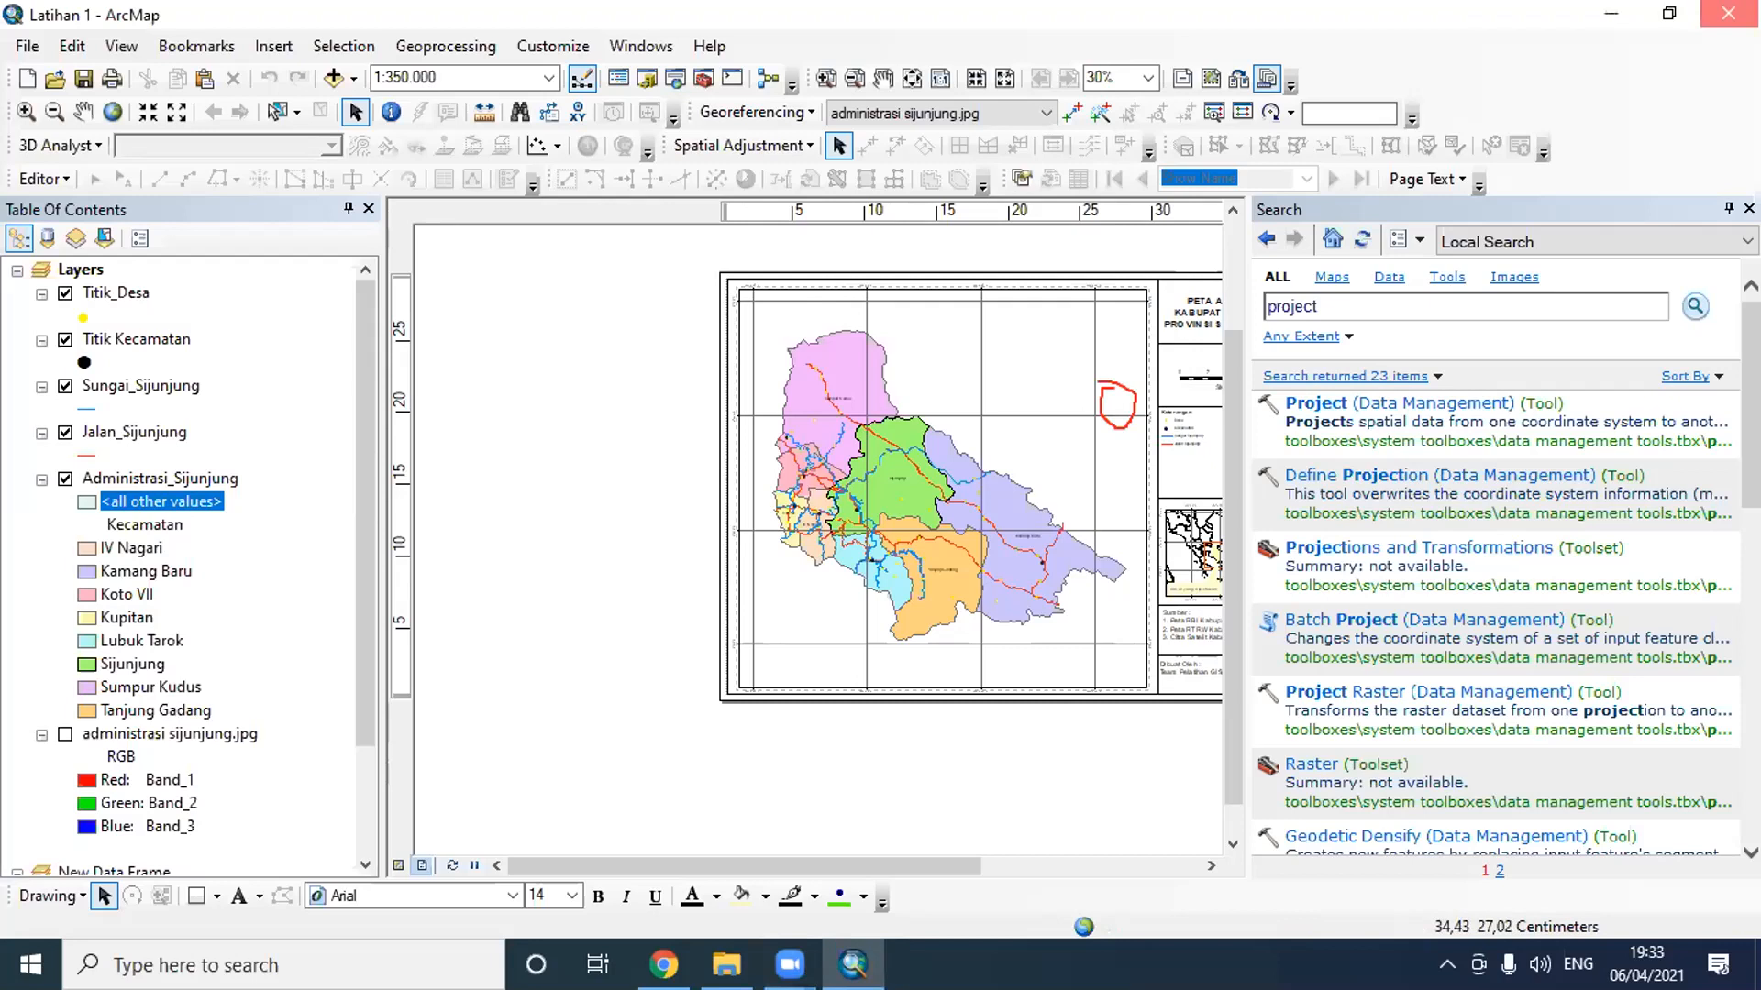
{"action": "left_click", "coordinate": [1611, 14]}
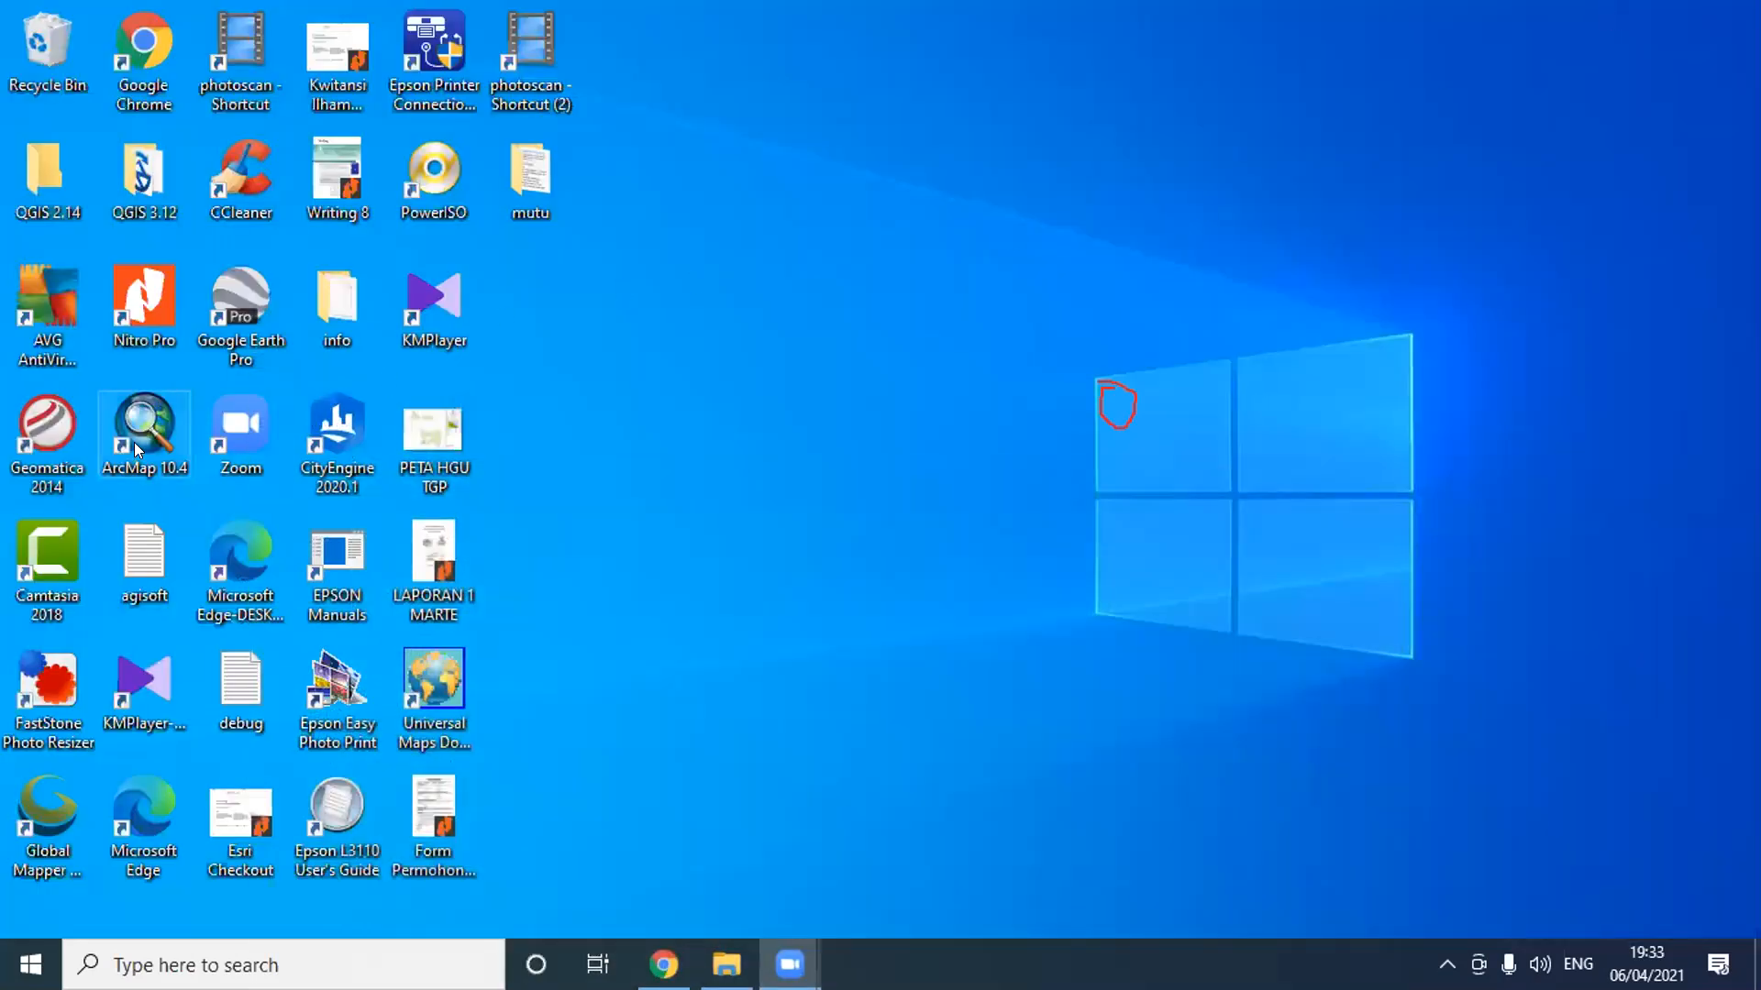
{"action": "double_click", "coordinate": [145, 442]}
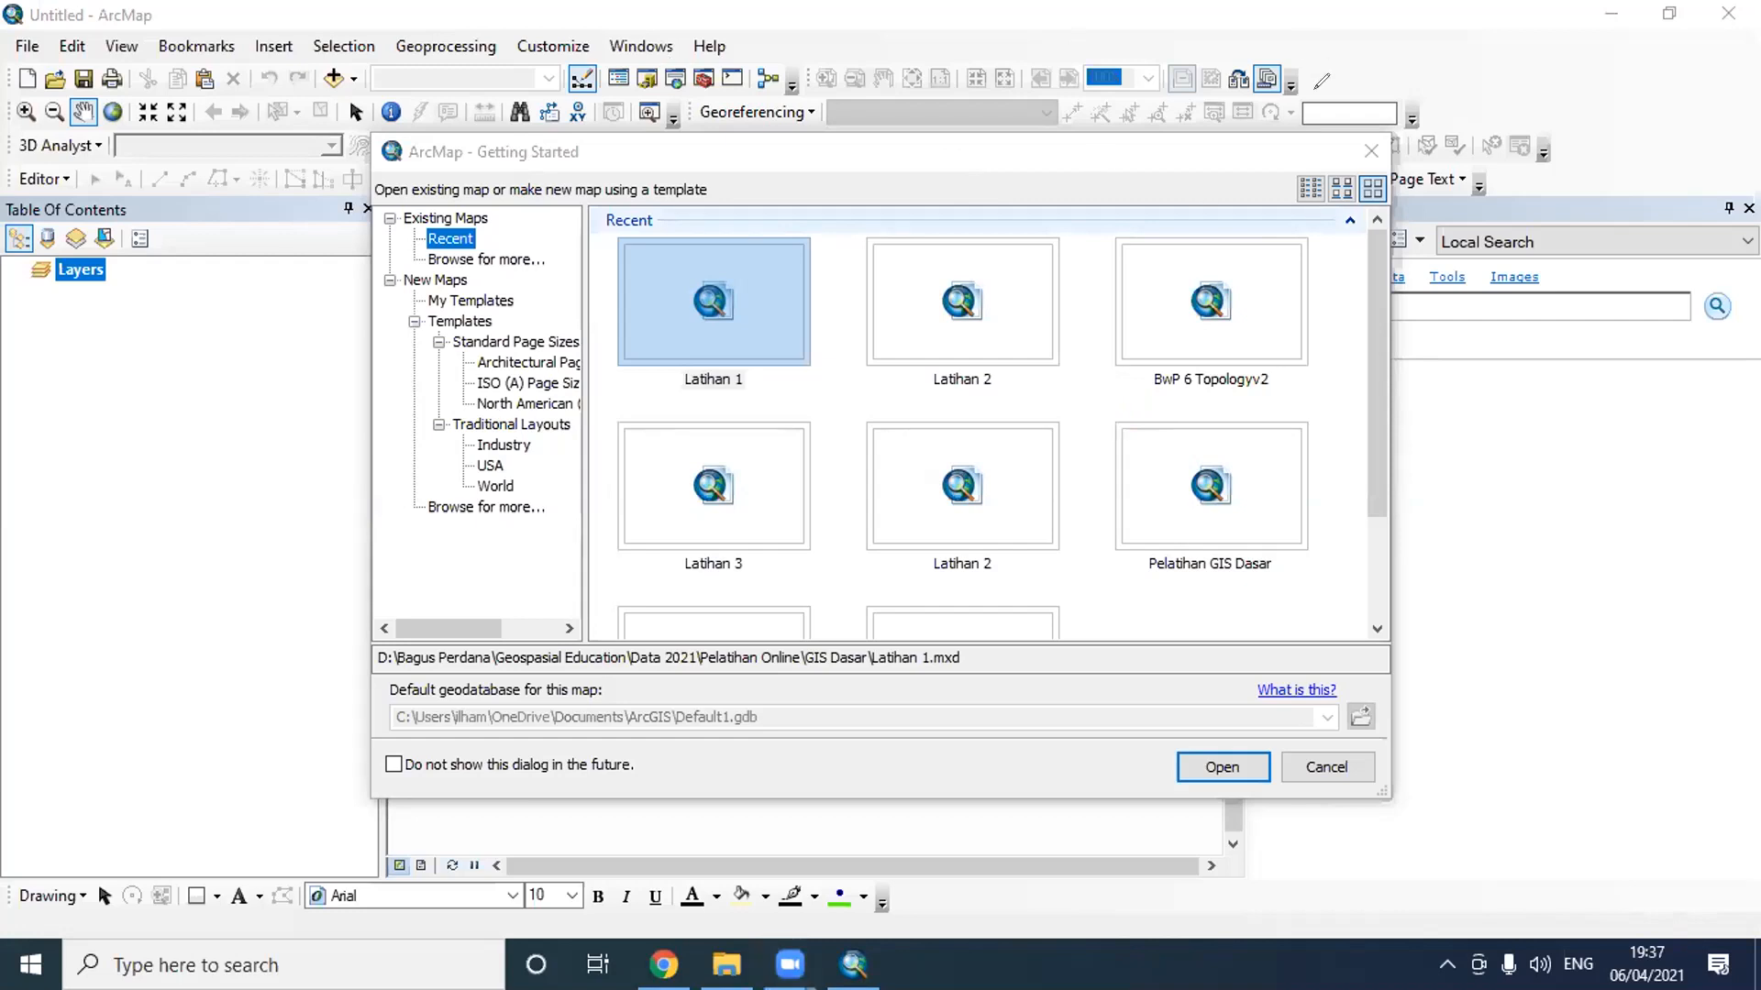
{"action": "left_click", "coordinate": [1368, 152]}
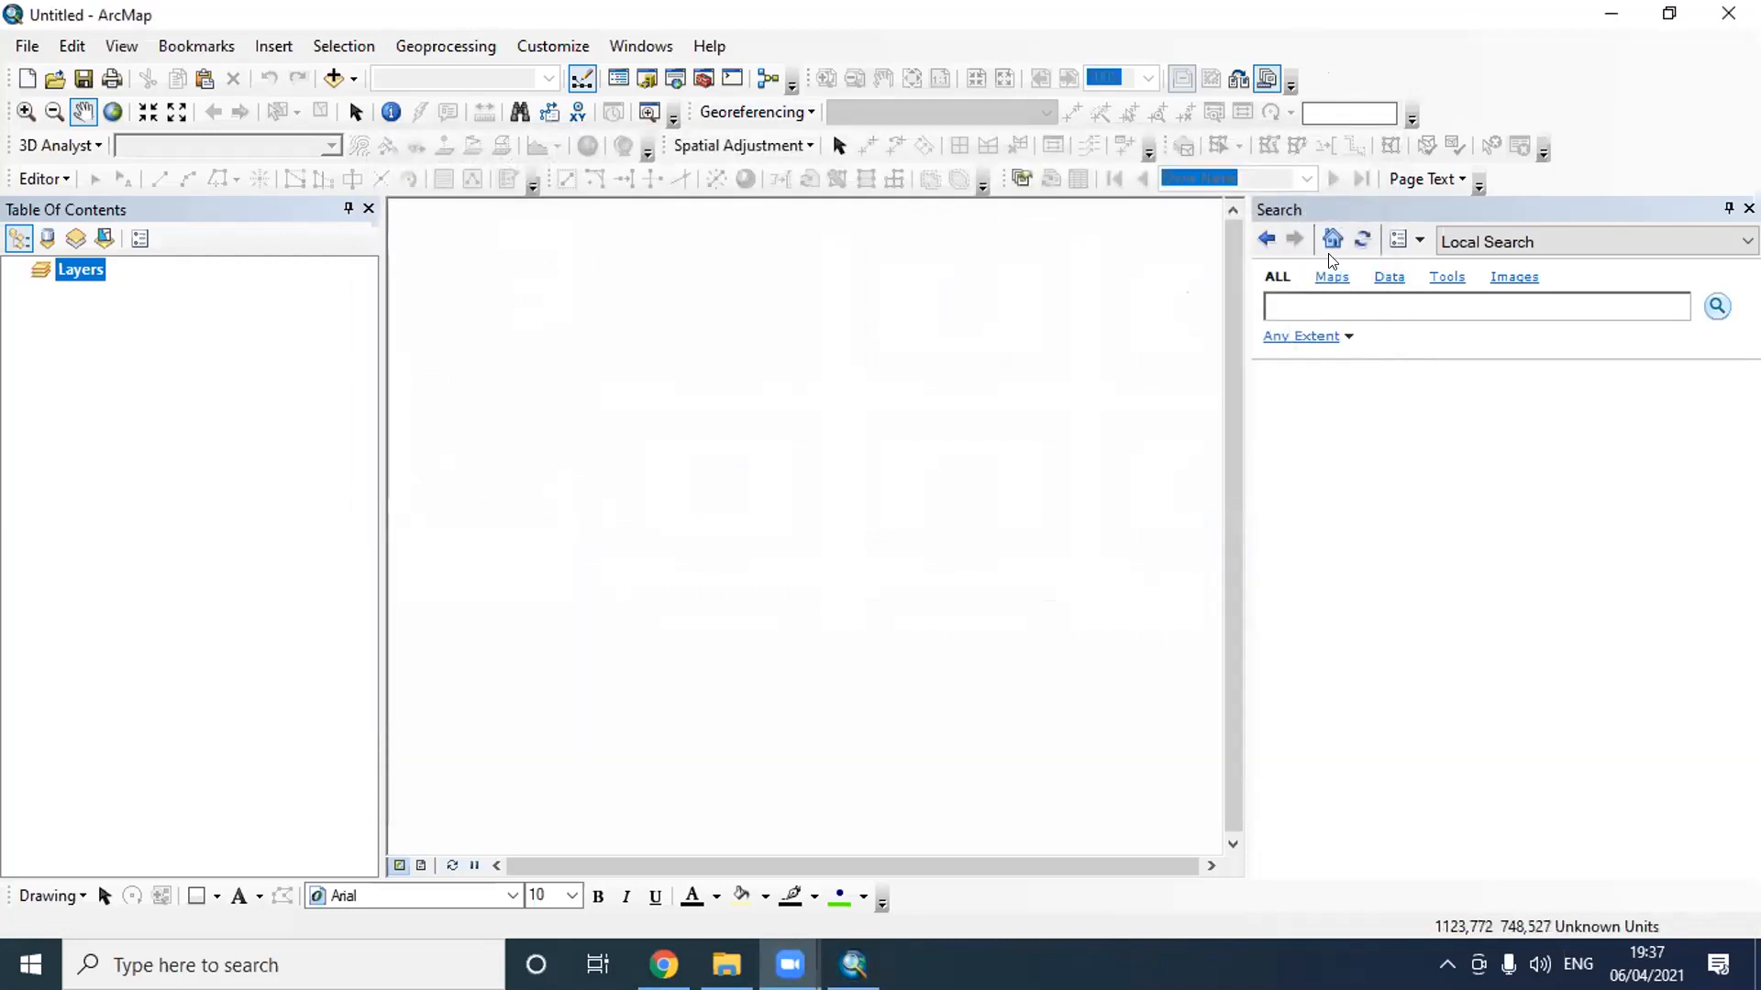
{"action": "left_click", "coordinate": [329, 73]}
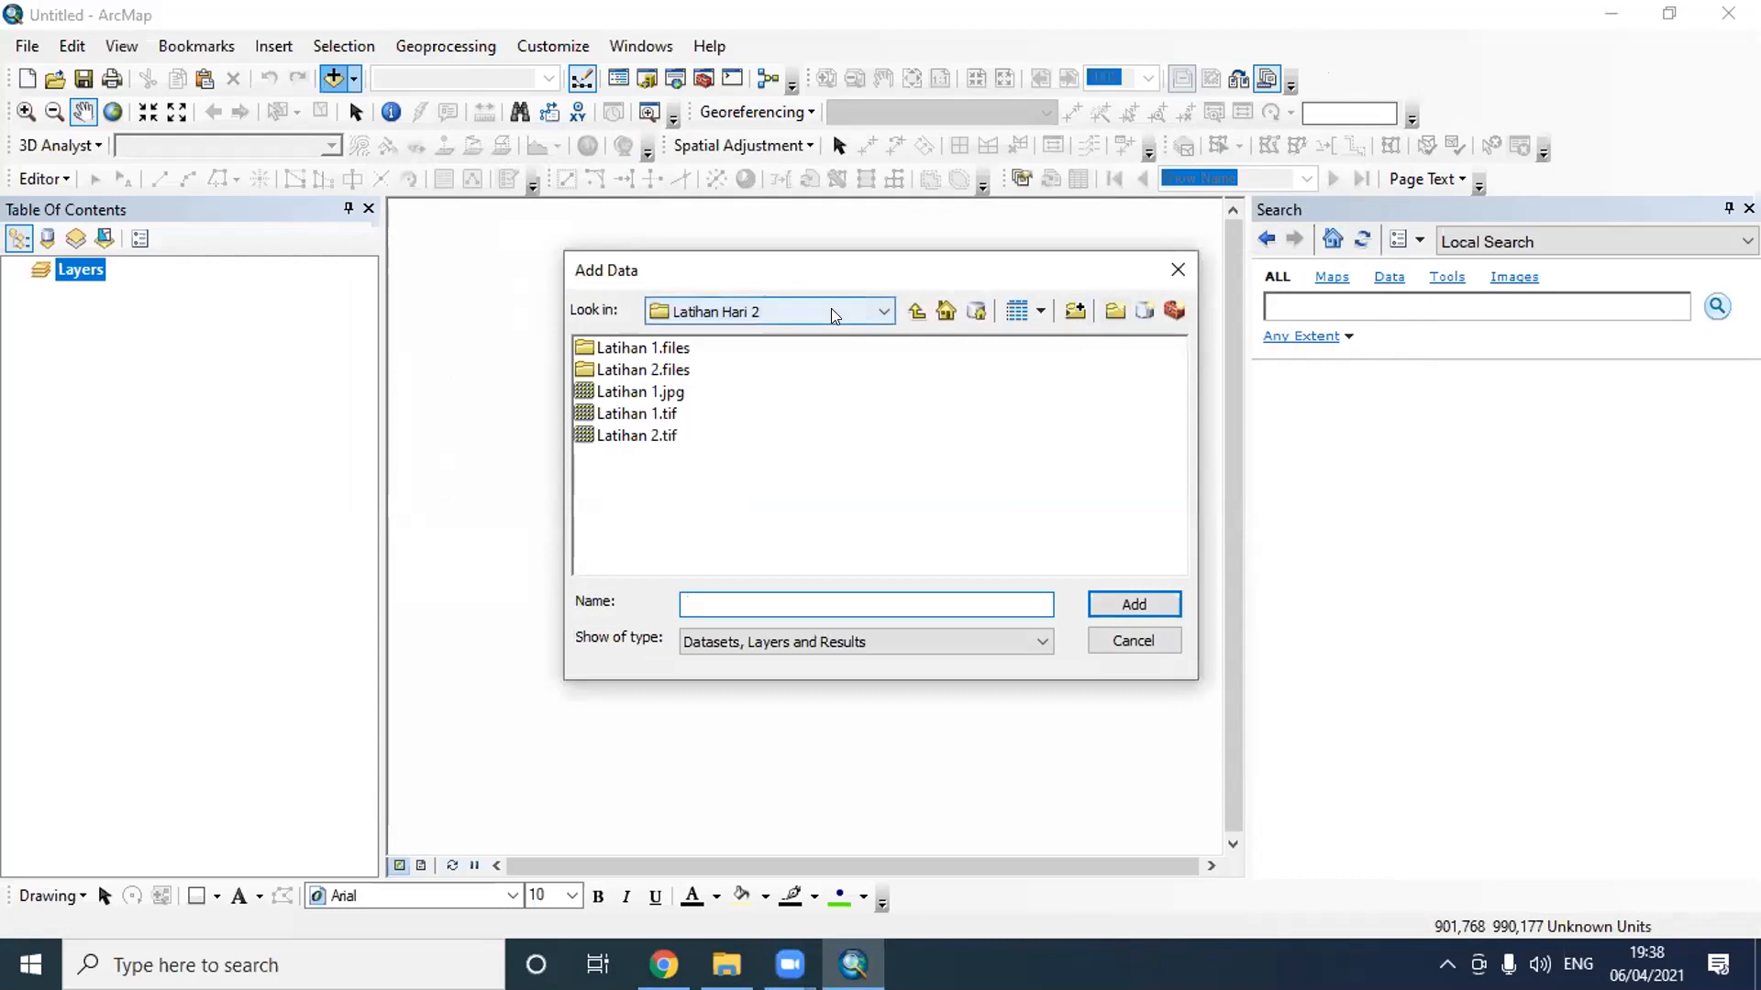
{"action": "left_click", "coordinate": [1177, 270]}
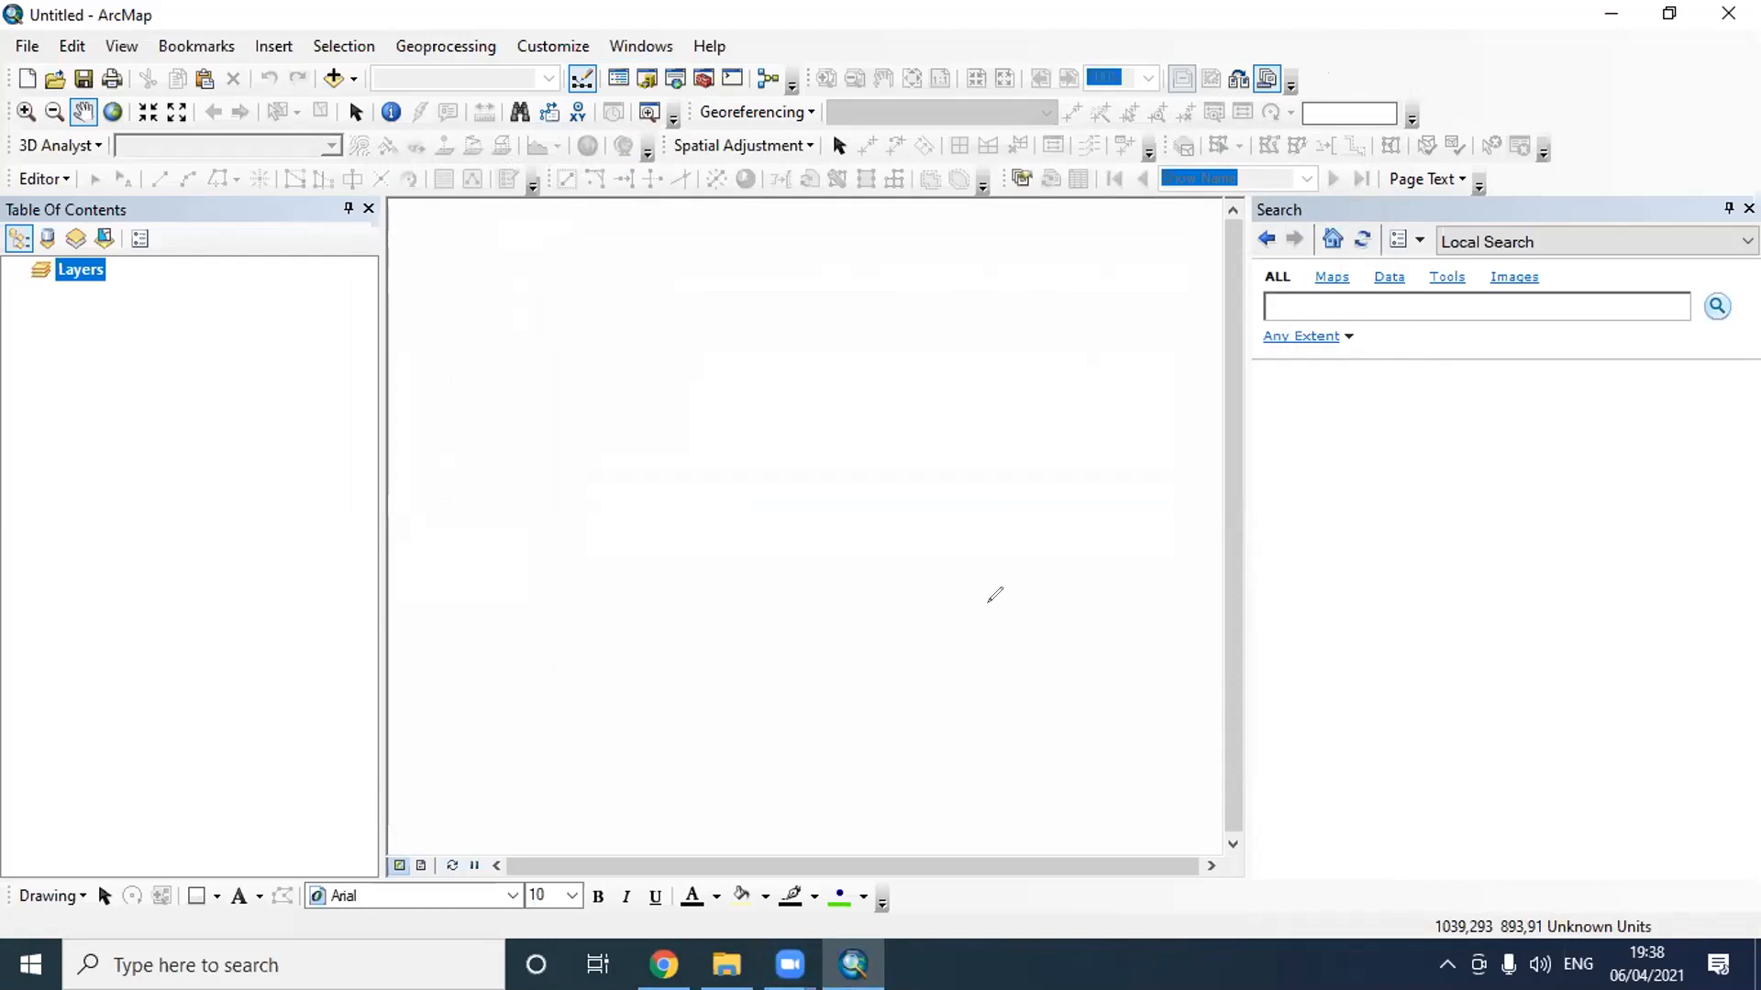
{"action": "left_click", "coordinate": [332, 79]}
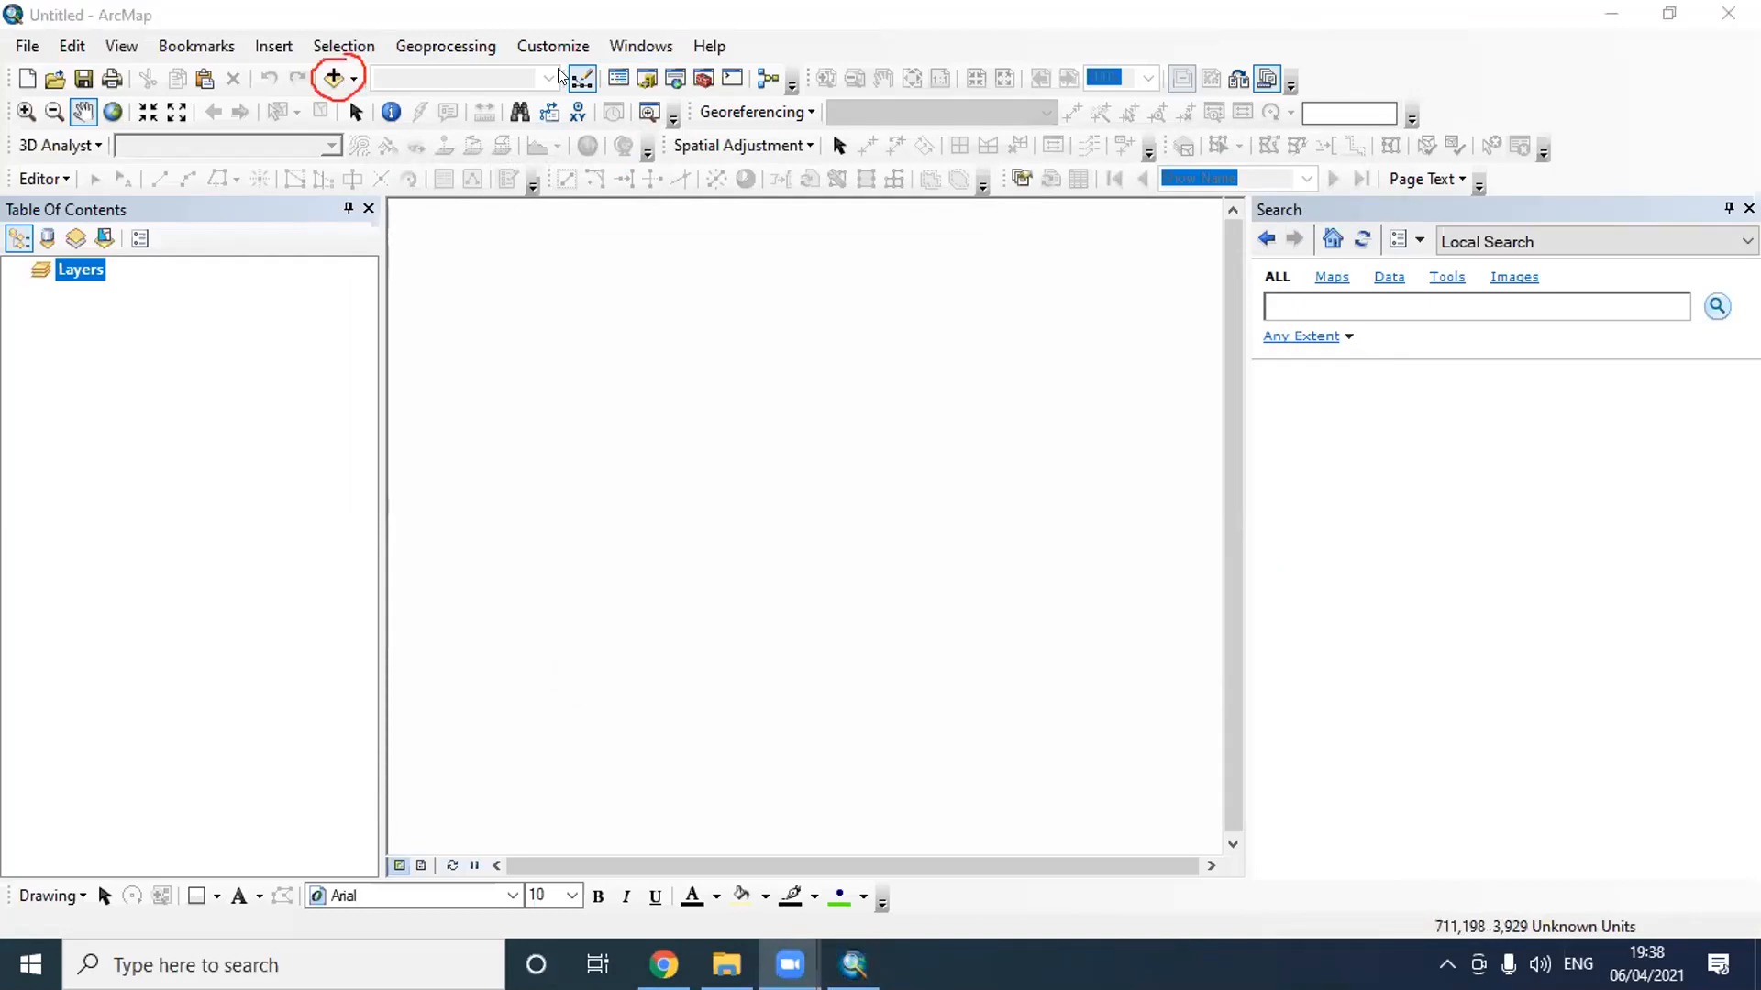
- Add Administrasi_Sijunjung_UTM.shp, Jalan_Sijunjung_UTM.shp and Sungai_Sijunjung_UTM.shp to the map from the Latihan H 3 folder inside GIS Dasar
{"action": "left_click", "coordinate": [332, 78]}
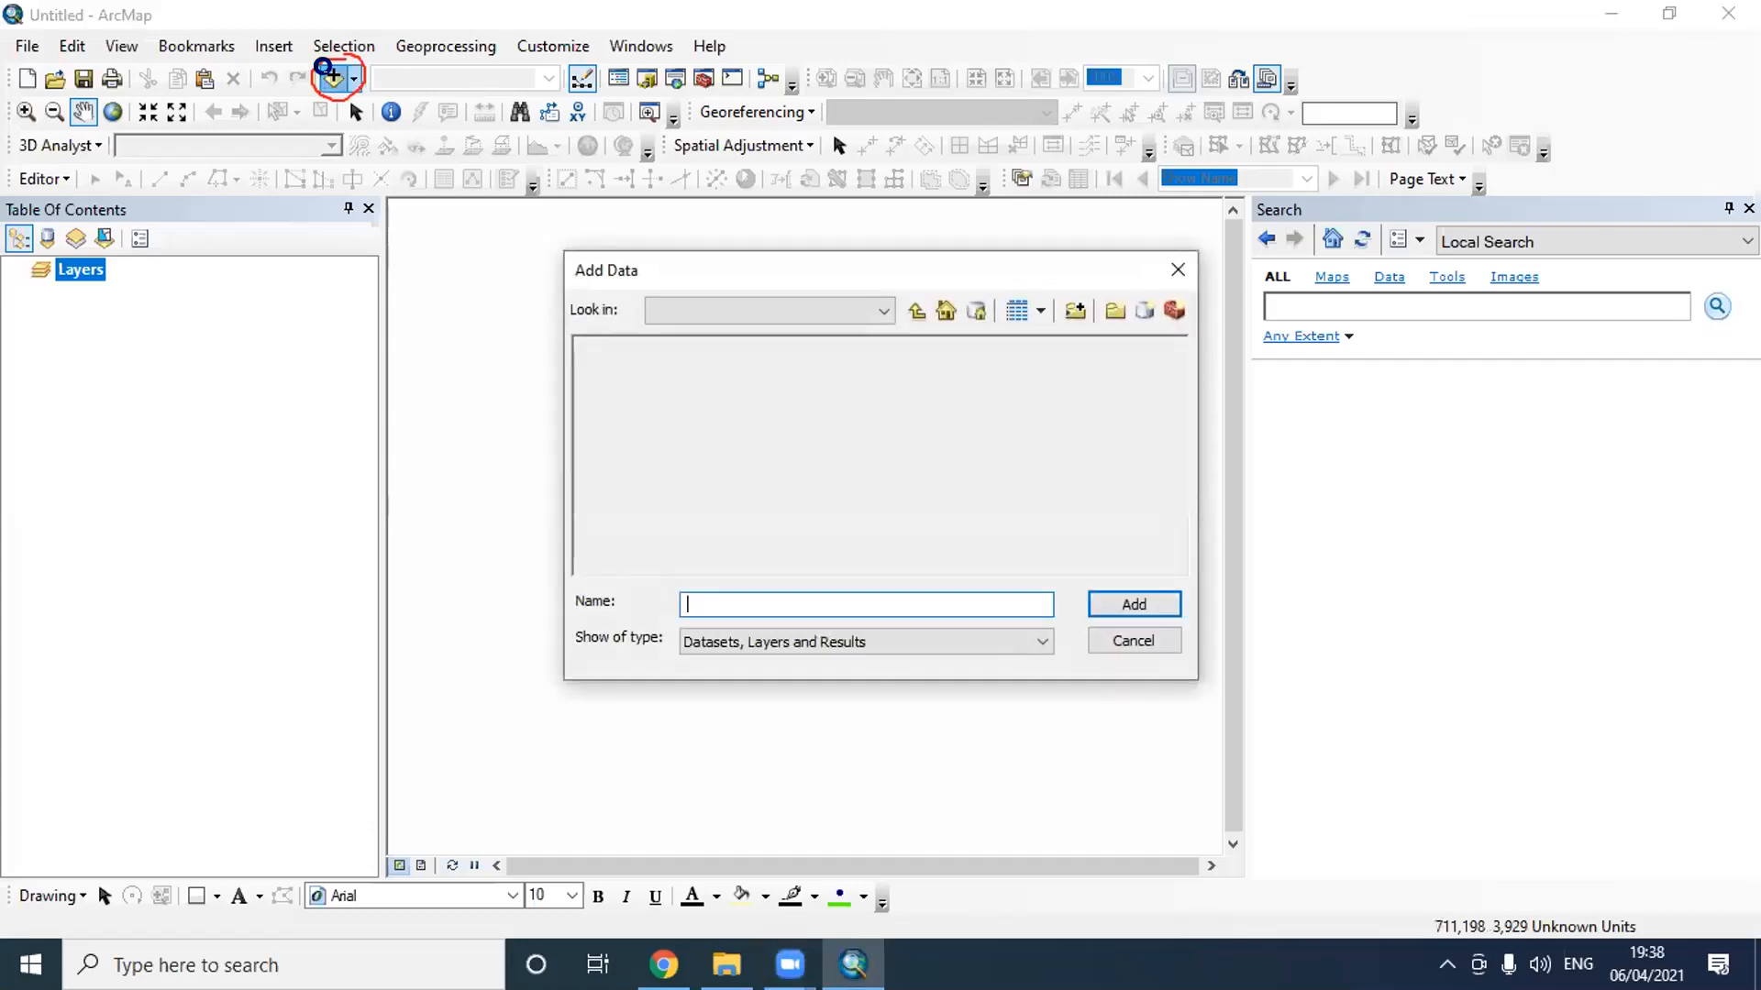
{"action": "left_click", "coordinate": [862, 311]}
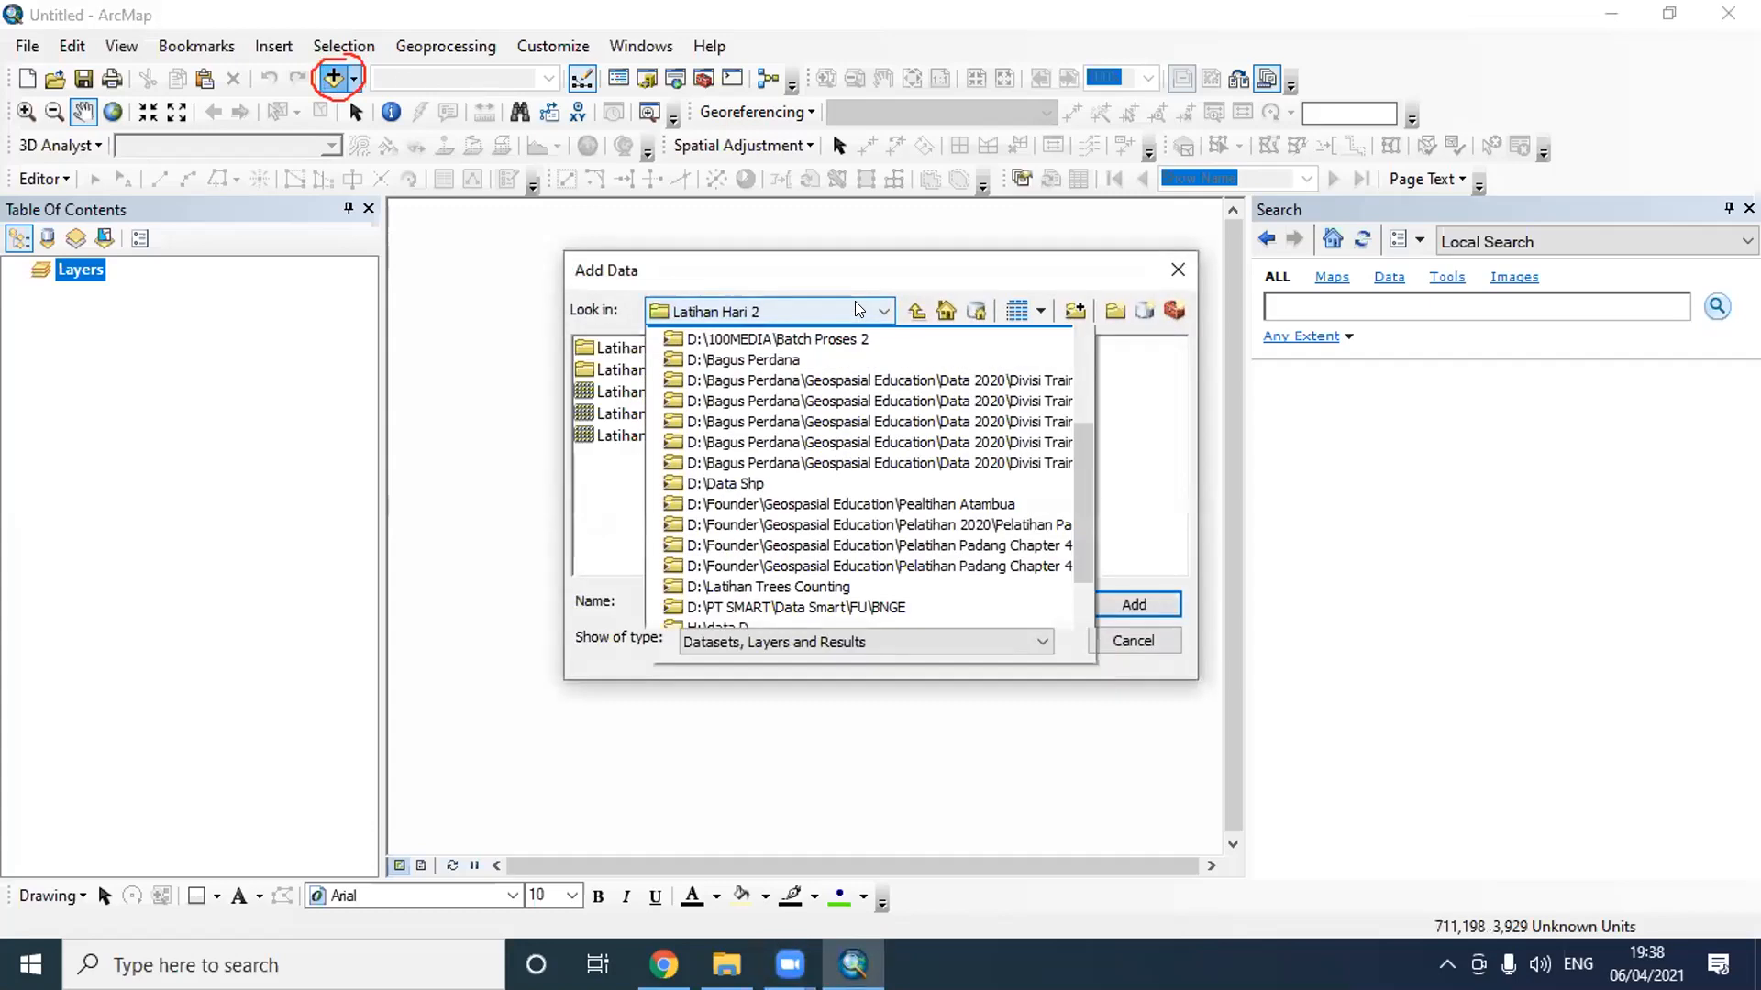
{"action": "scroll", "coordinate": [872, 422], "scroll_direction": "up", "scroll_amount": 2}
{"action": "scroll", "coordinate": [871, 422], "scroll_direction": "up", "scroll_amount": 1}
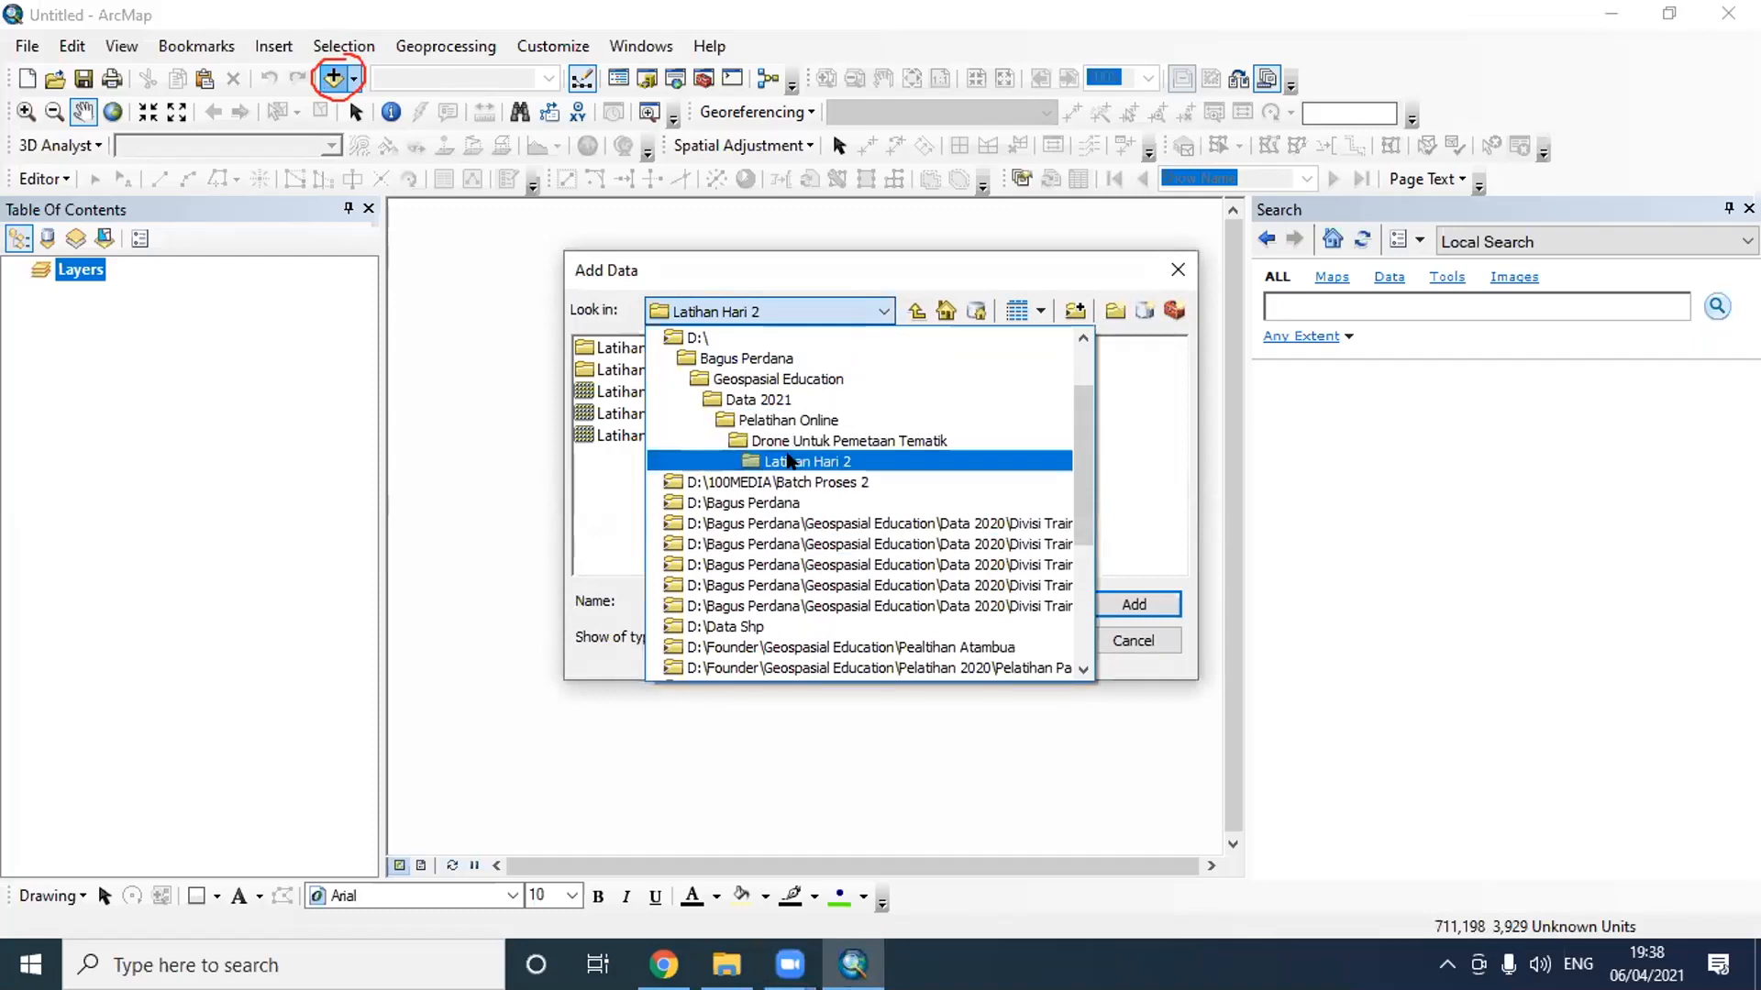
{"action": "left_click", "coordinate": [858, 259]}
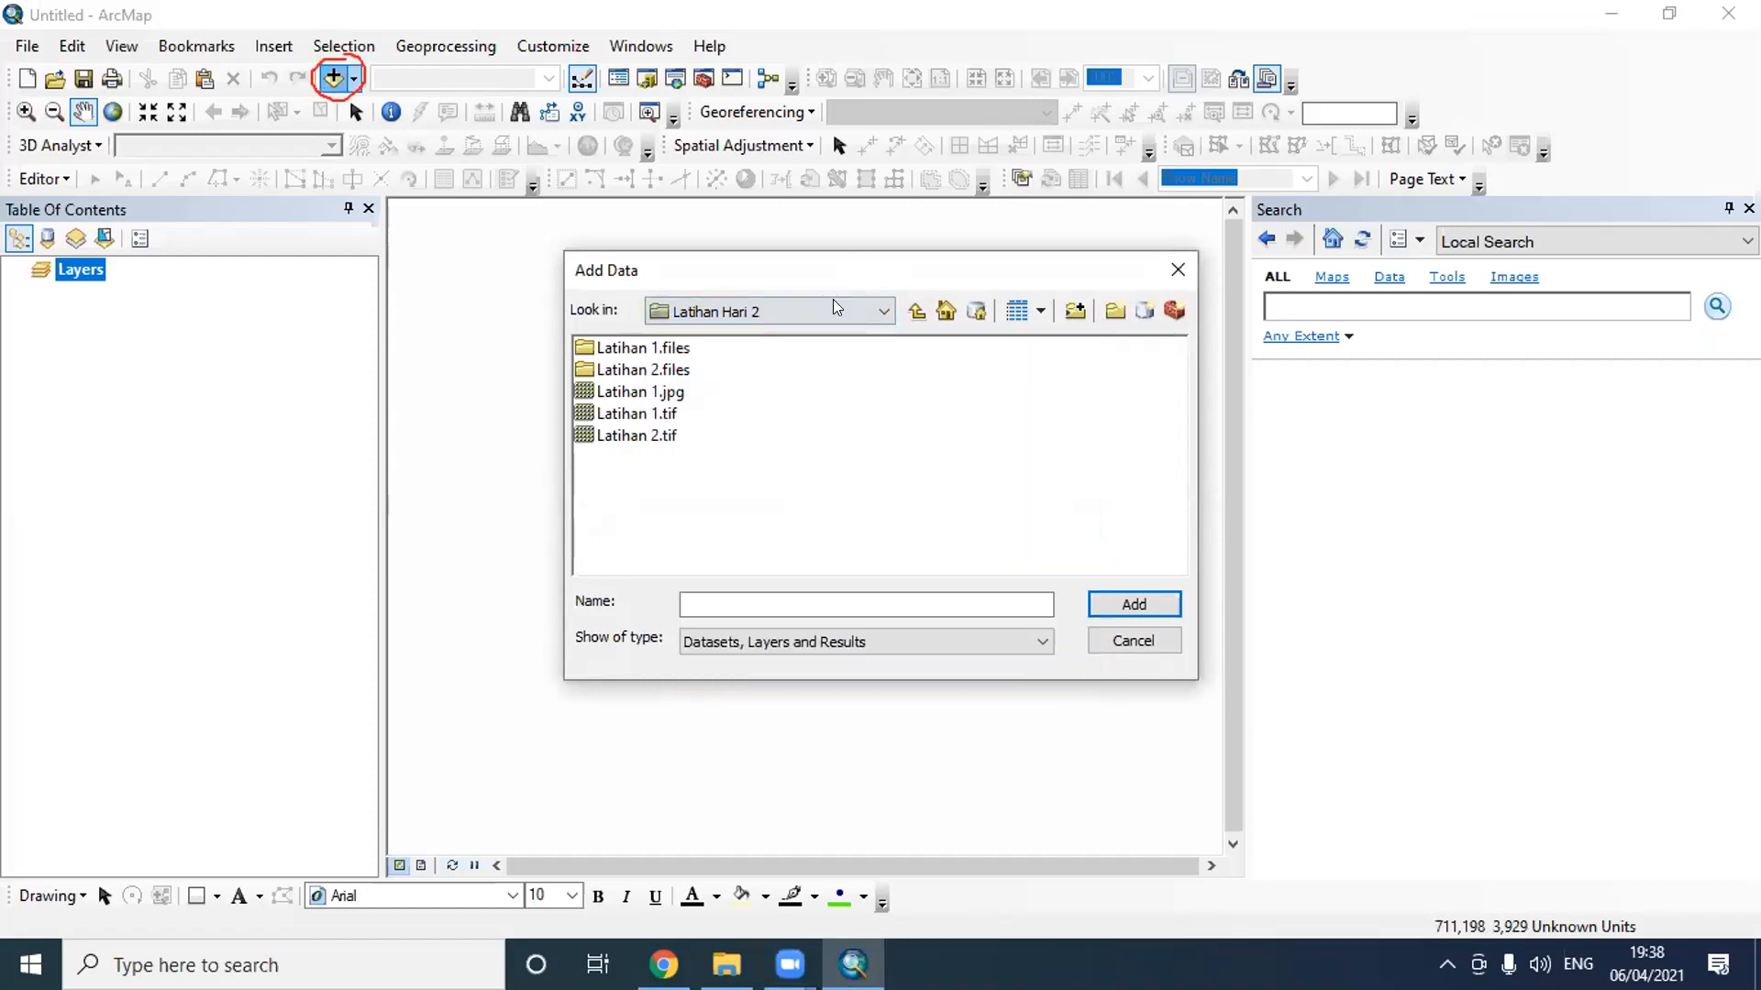
{"action": "left_click", "coordinate": [769, 312]}
{"action": "scroll", "coordinate": [780, 386], "scroll_direction": "up", "scroll_amount": 3}
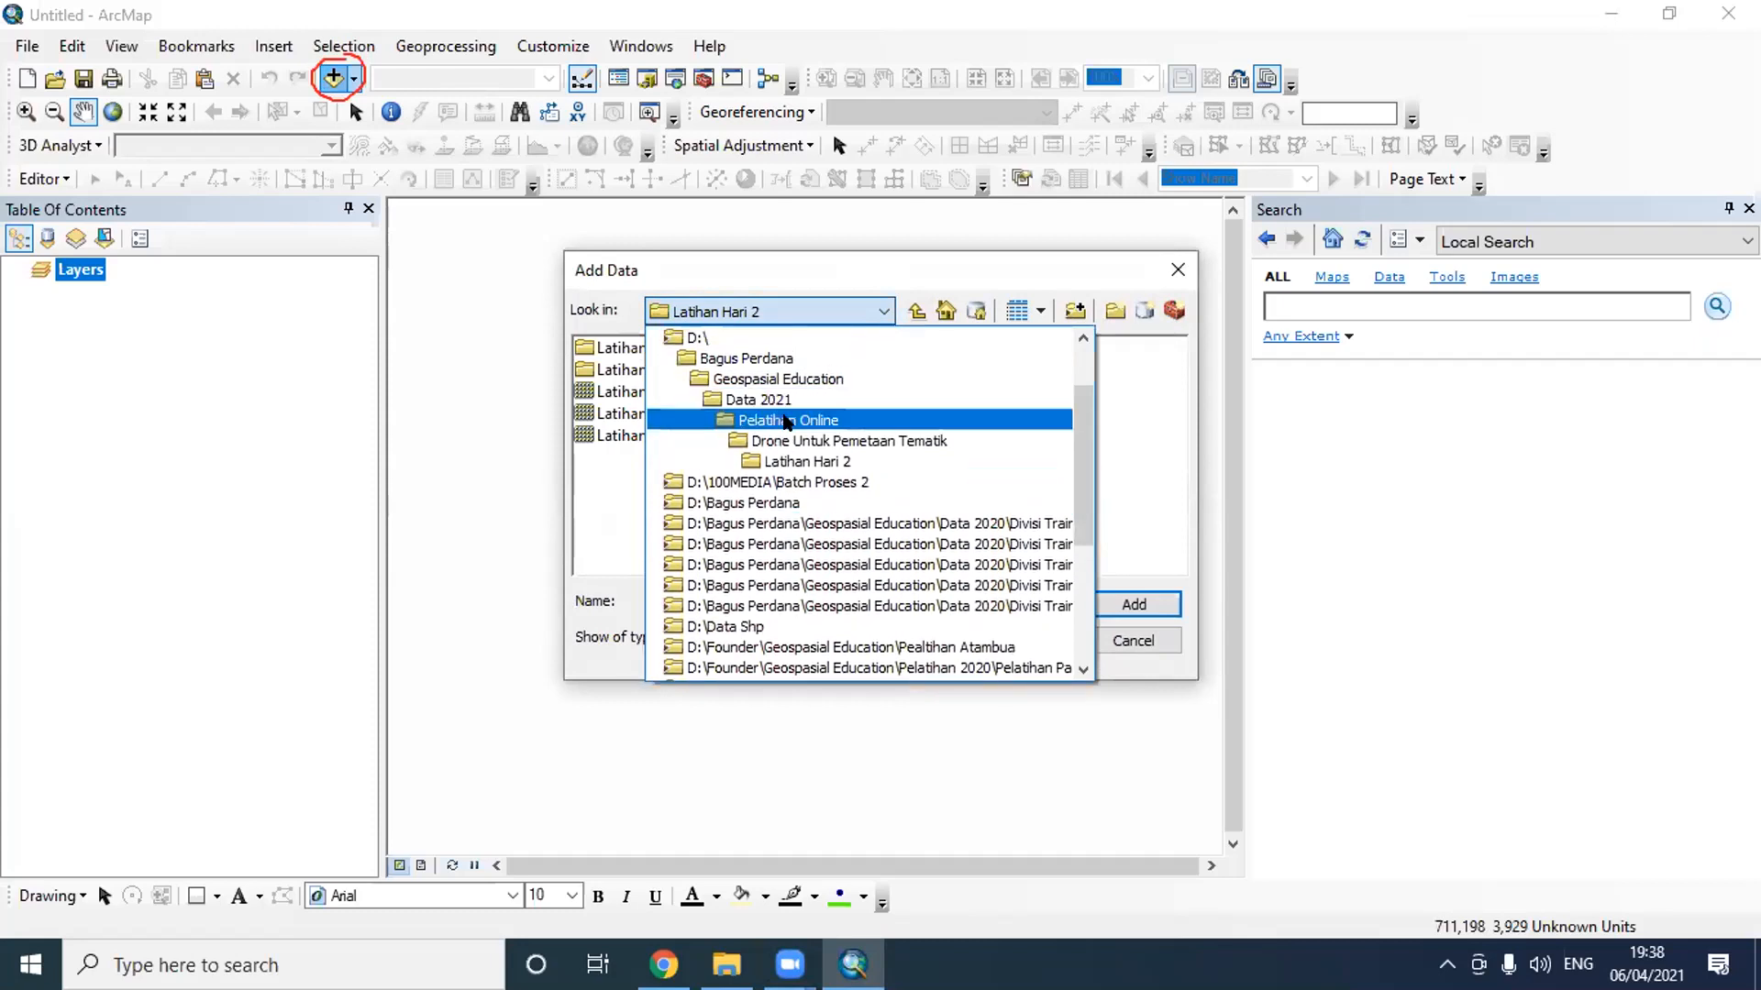
{"action": "left_click", "coordinate": [787, 420]}
{"action": "double_click", "coordinate": [667, 417]}
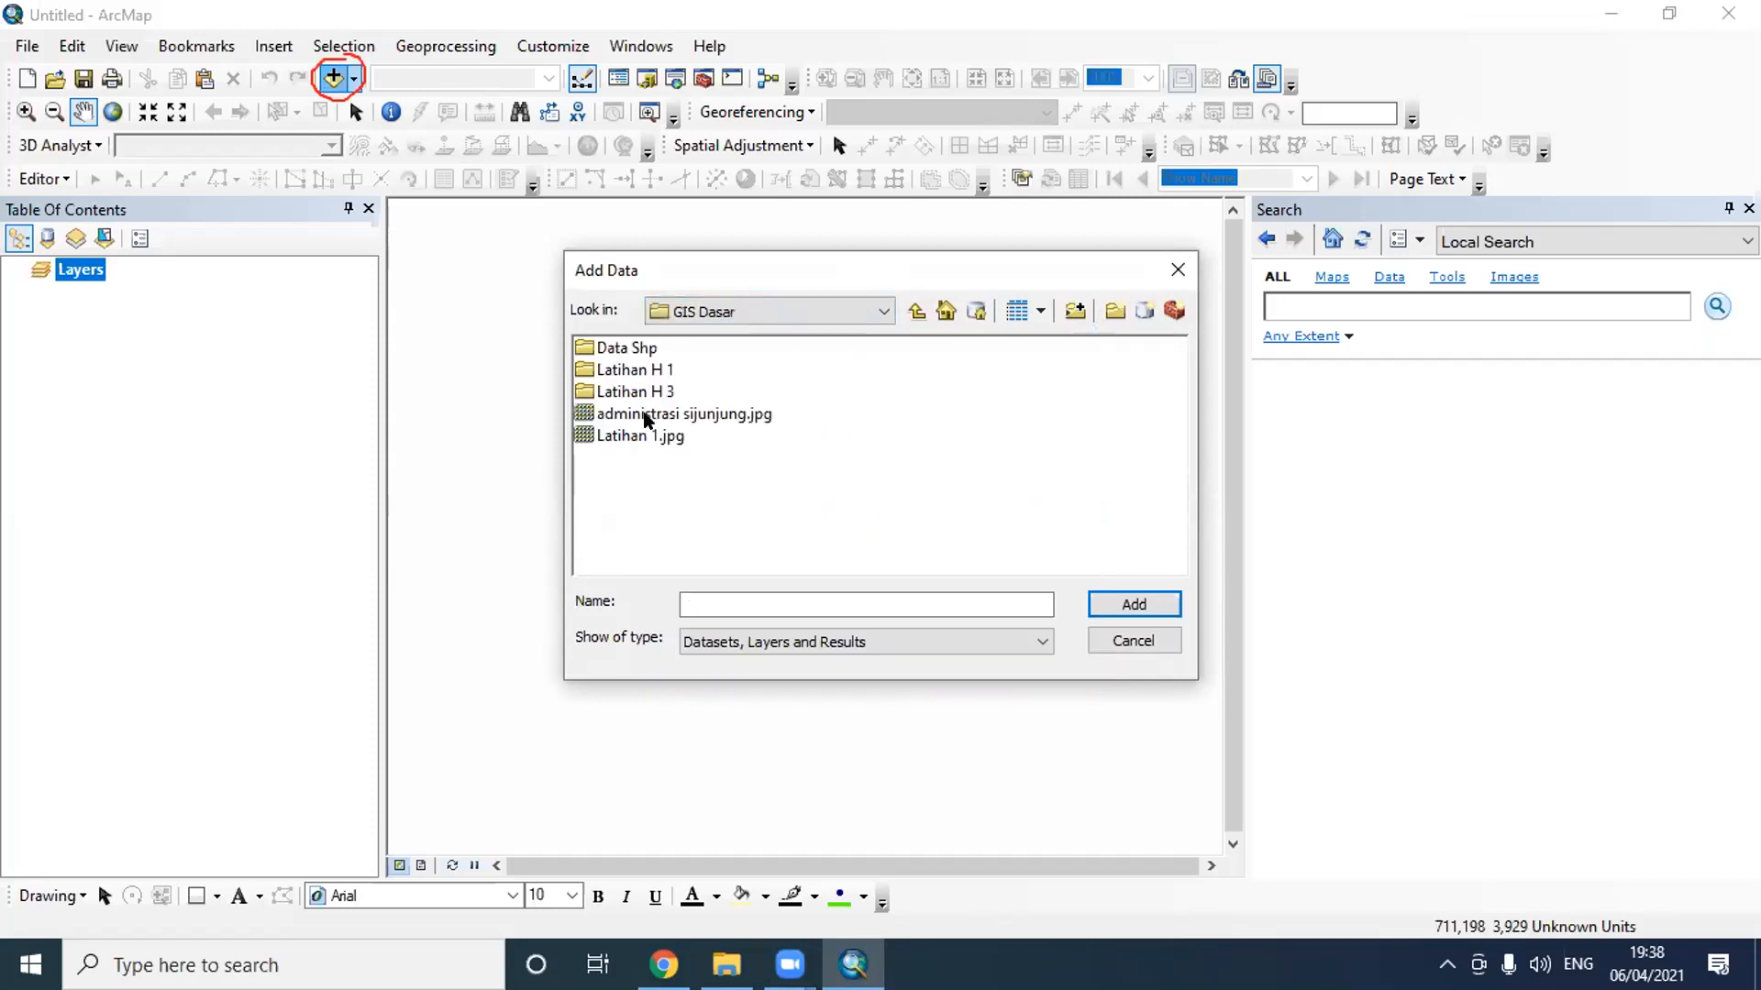
{"action": "double_click", "coordinate": [655, 394]}
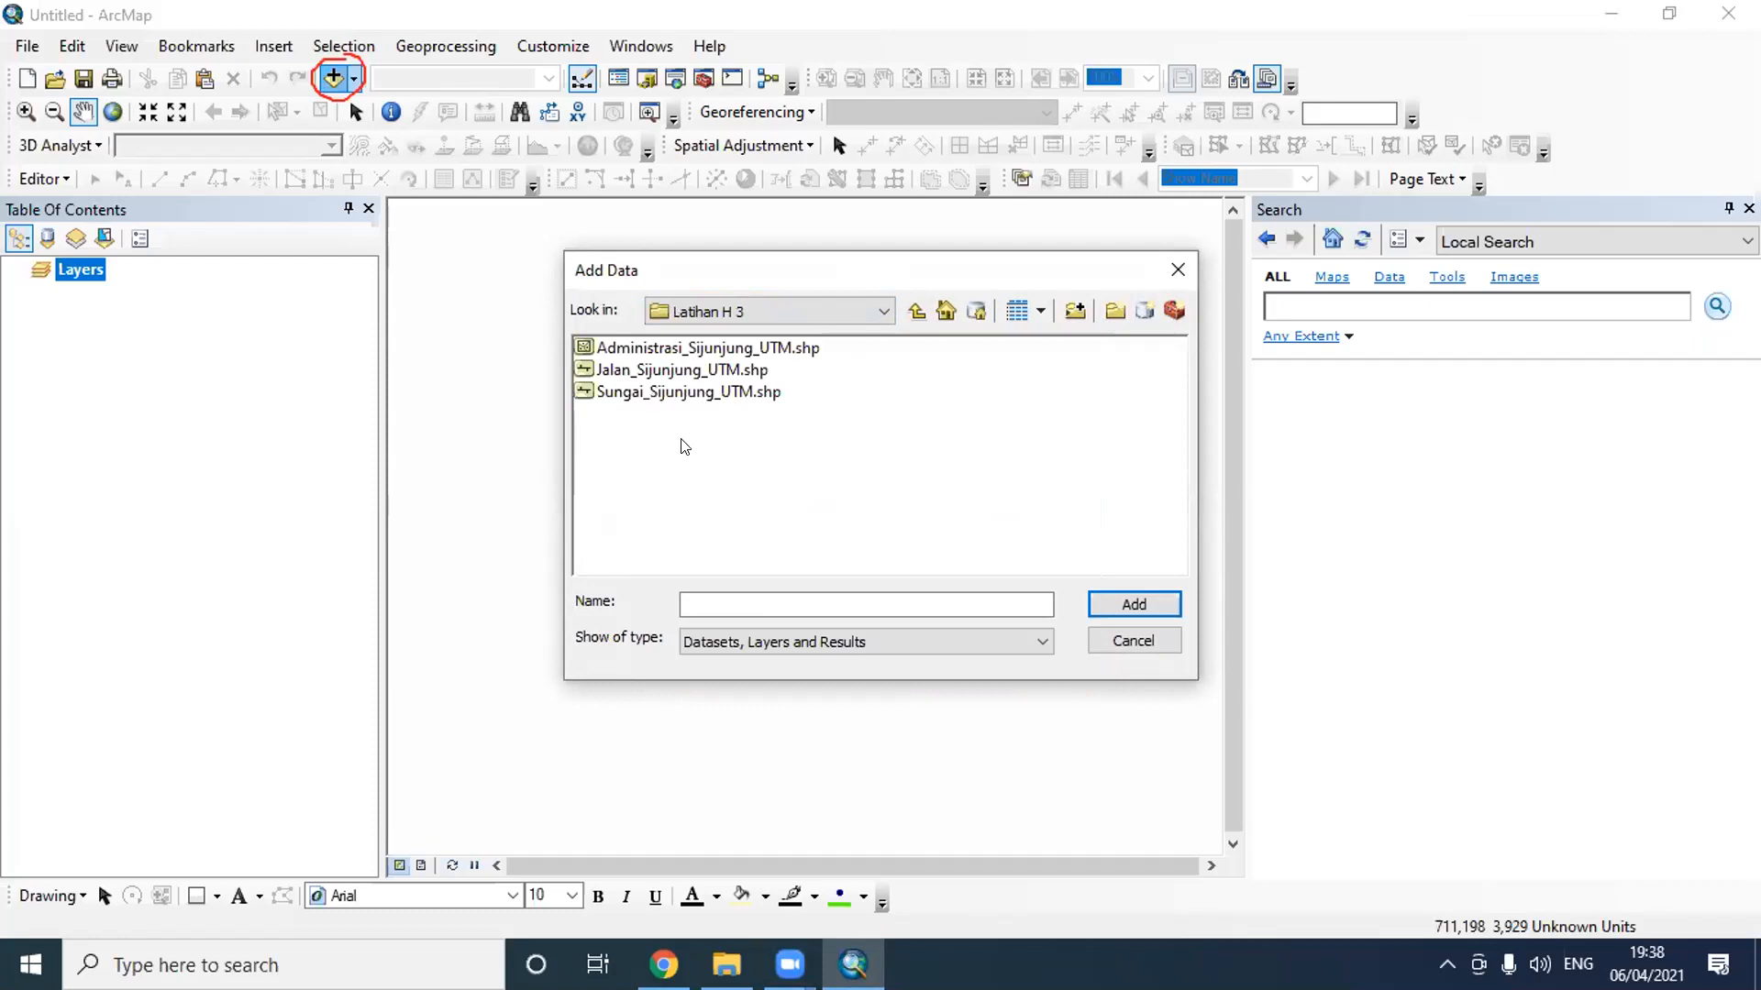
{"action": "left_click_drag", "start_coordinate": [894, 426], "coordinate": [625, 341]}
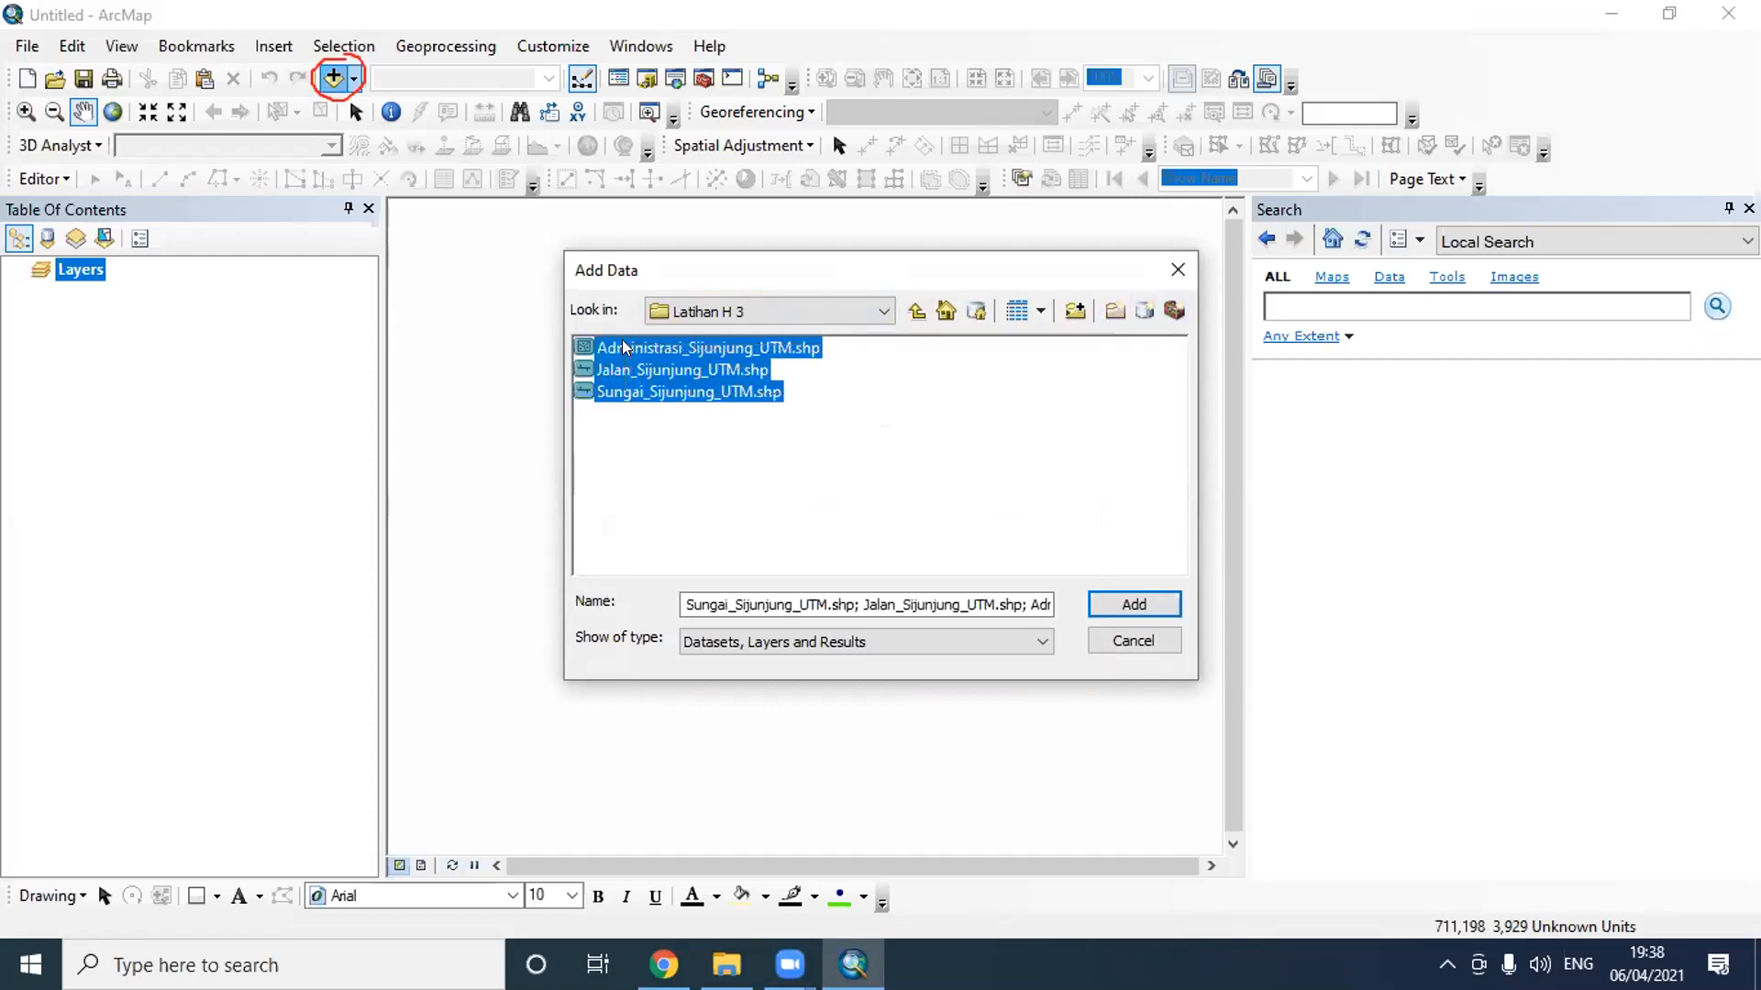
{"action": "left_click", "coordinate": [1140, 607]}
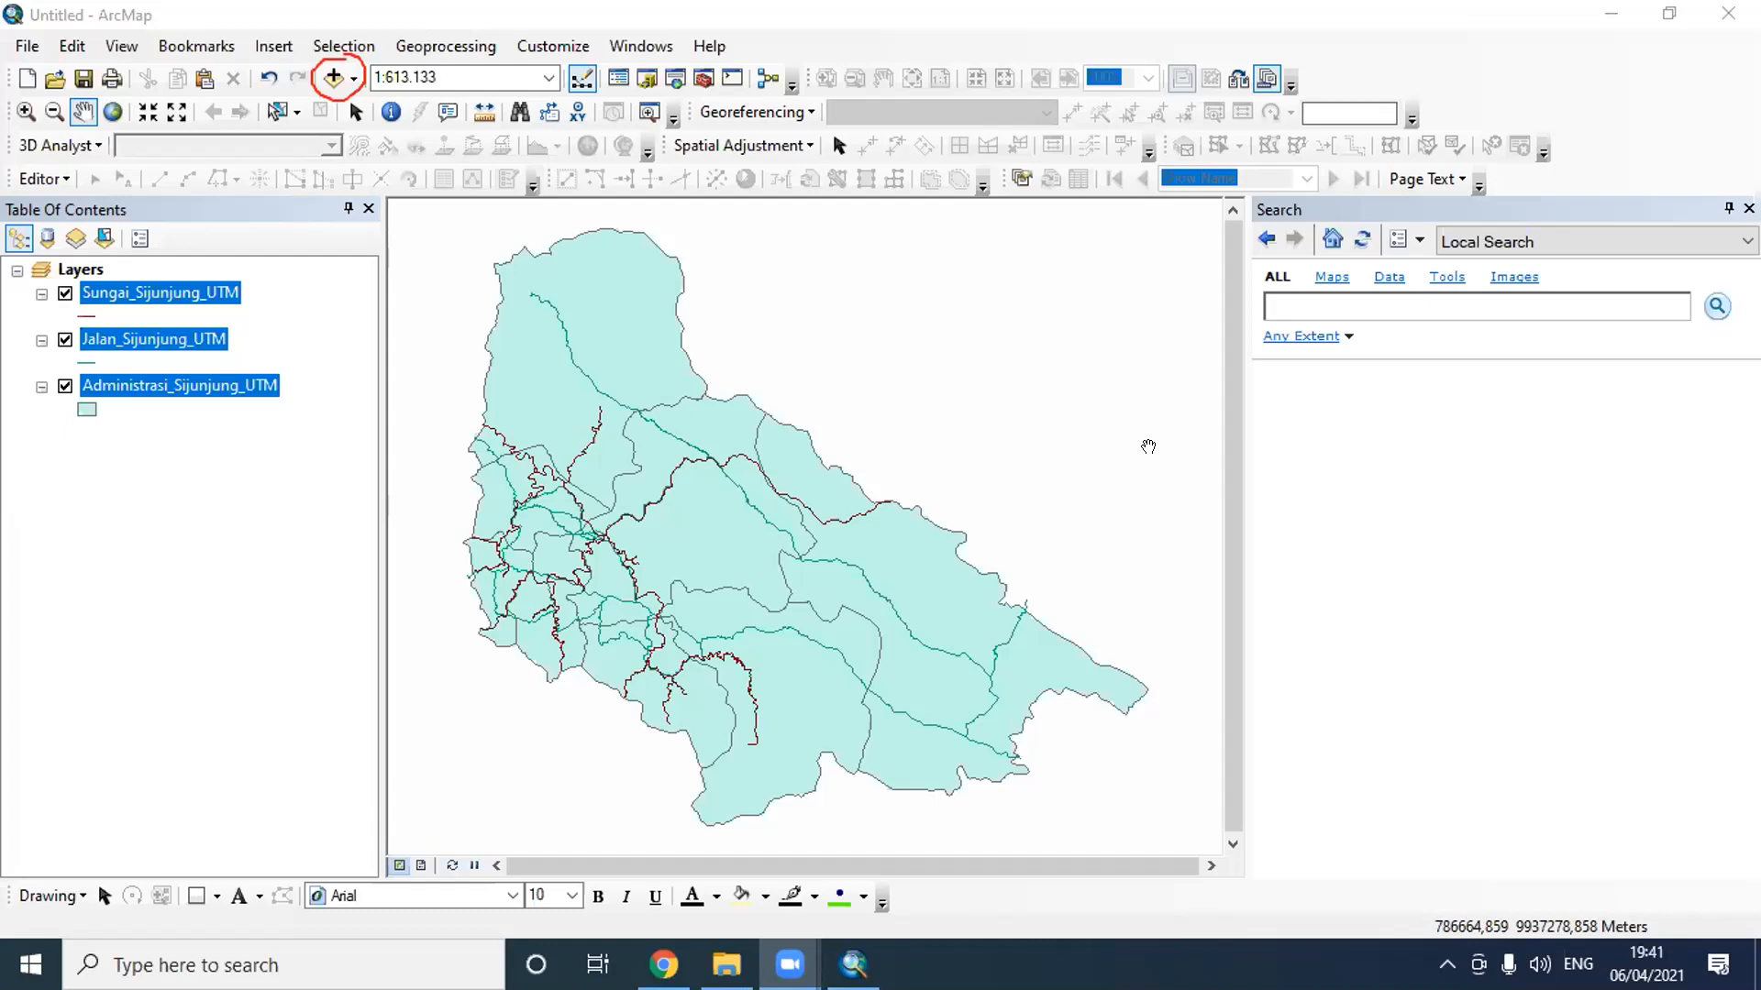
- Open the attribute table of the Administrasi_Sijunjung_UTM layer
{"action": "left_click", "coordinate": [234, 384]}
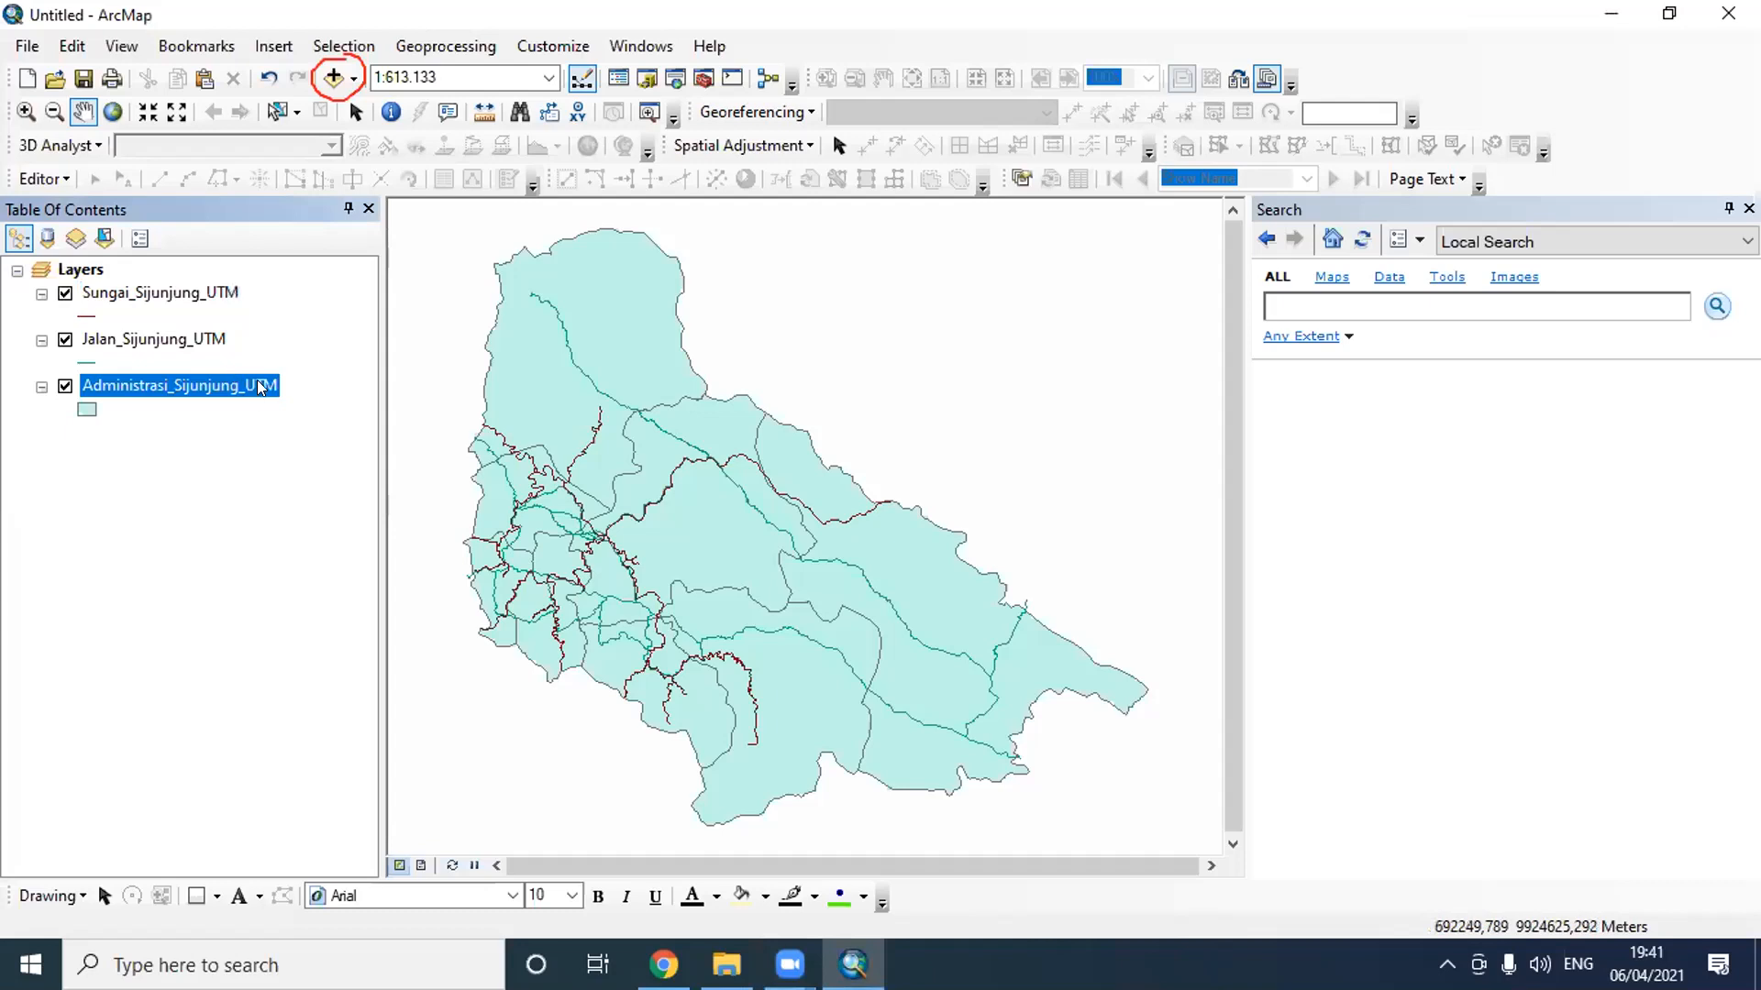
{"action": "right_click", "coordinate": [259, 390]}
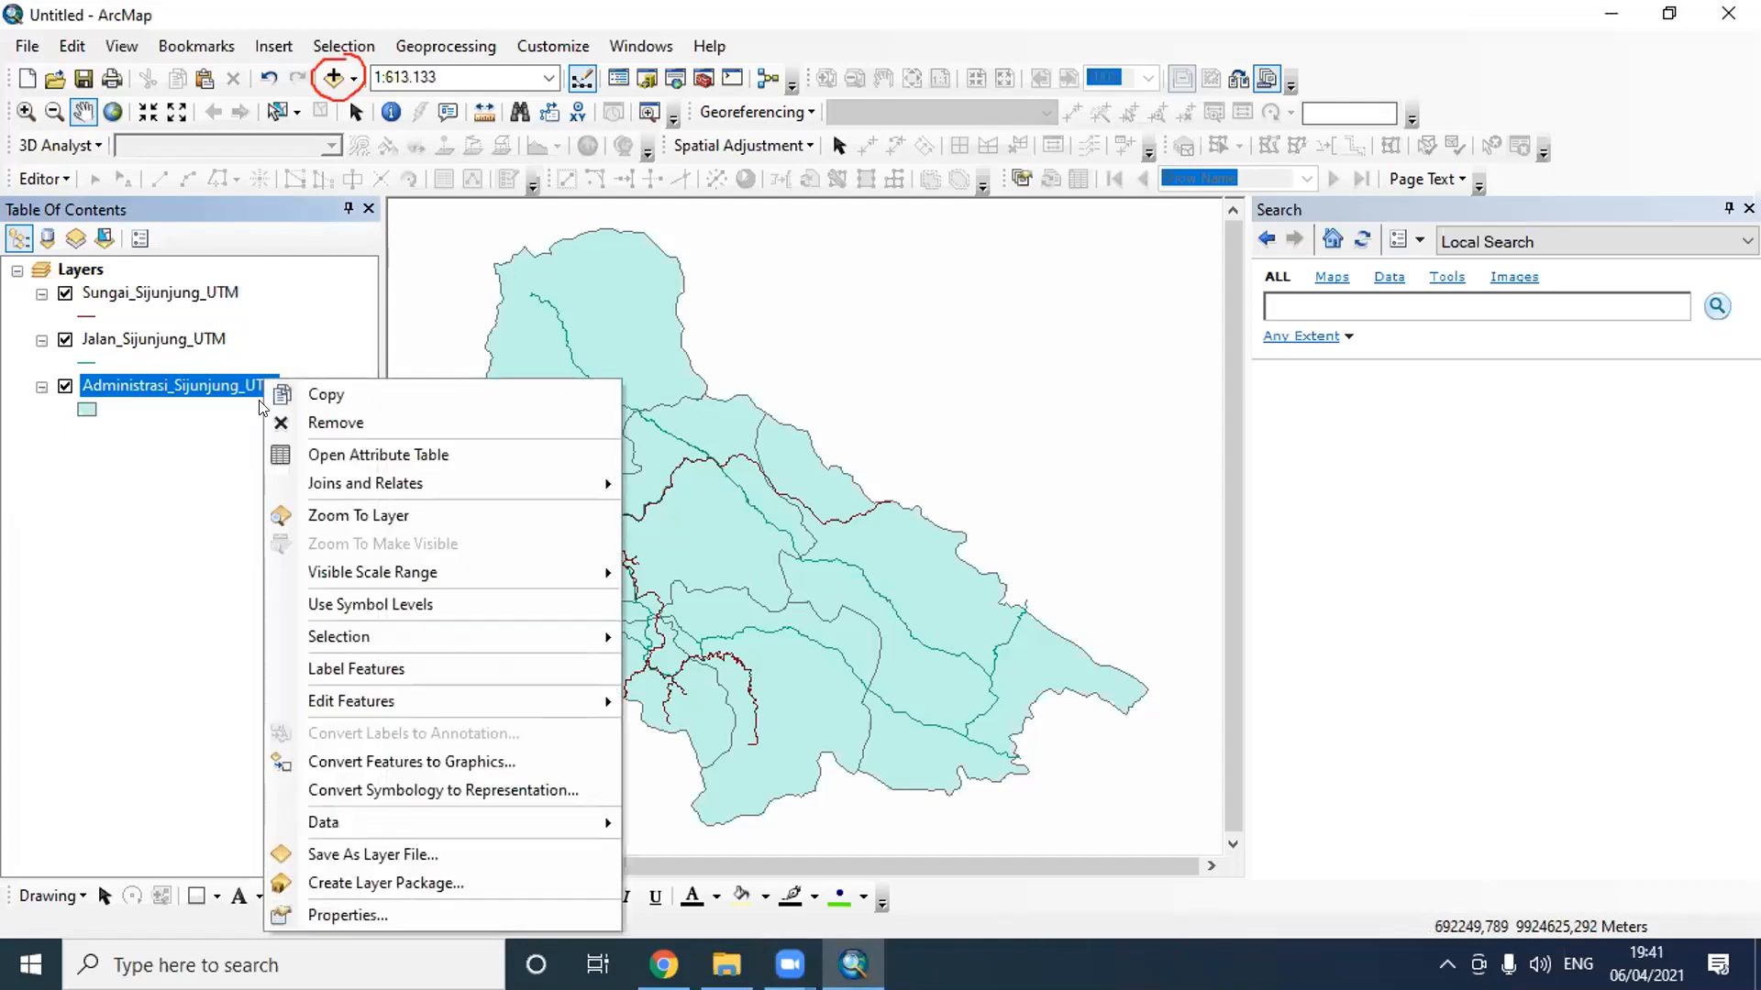
{"action": "left_click", "coordinate": [354, 457]}
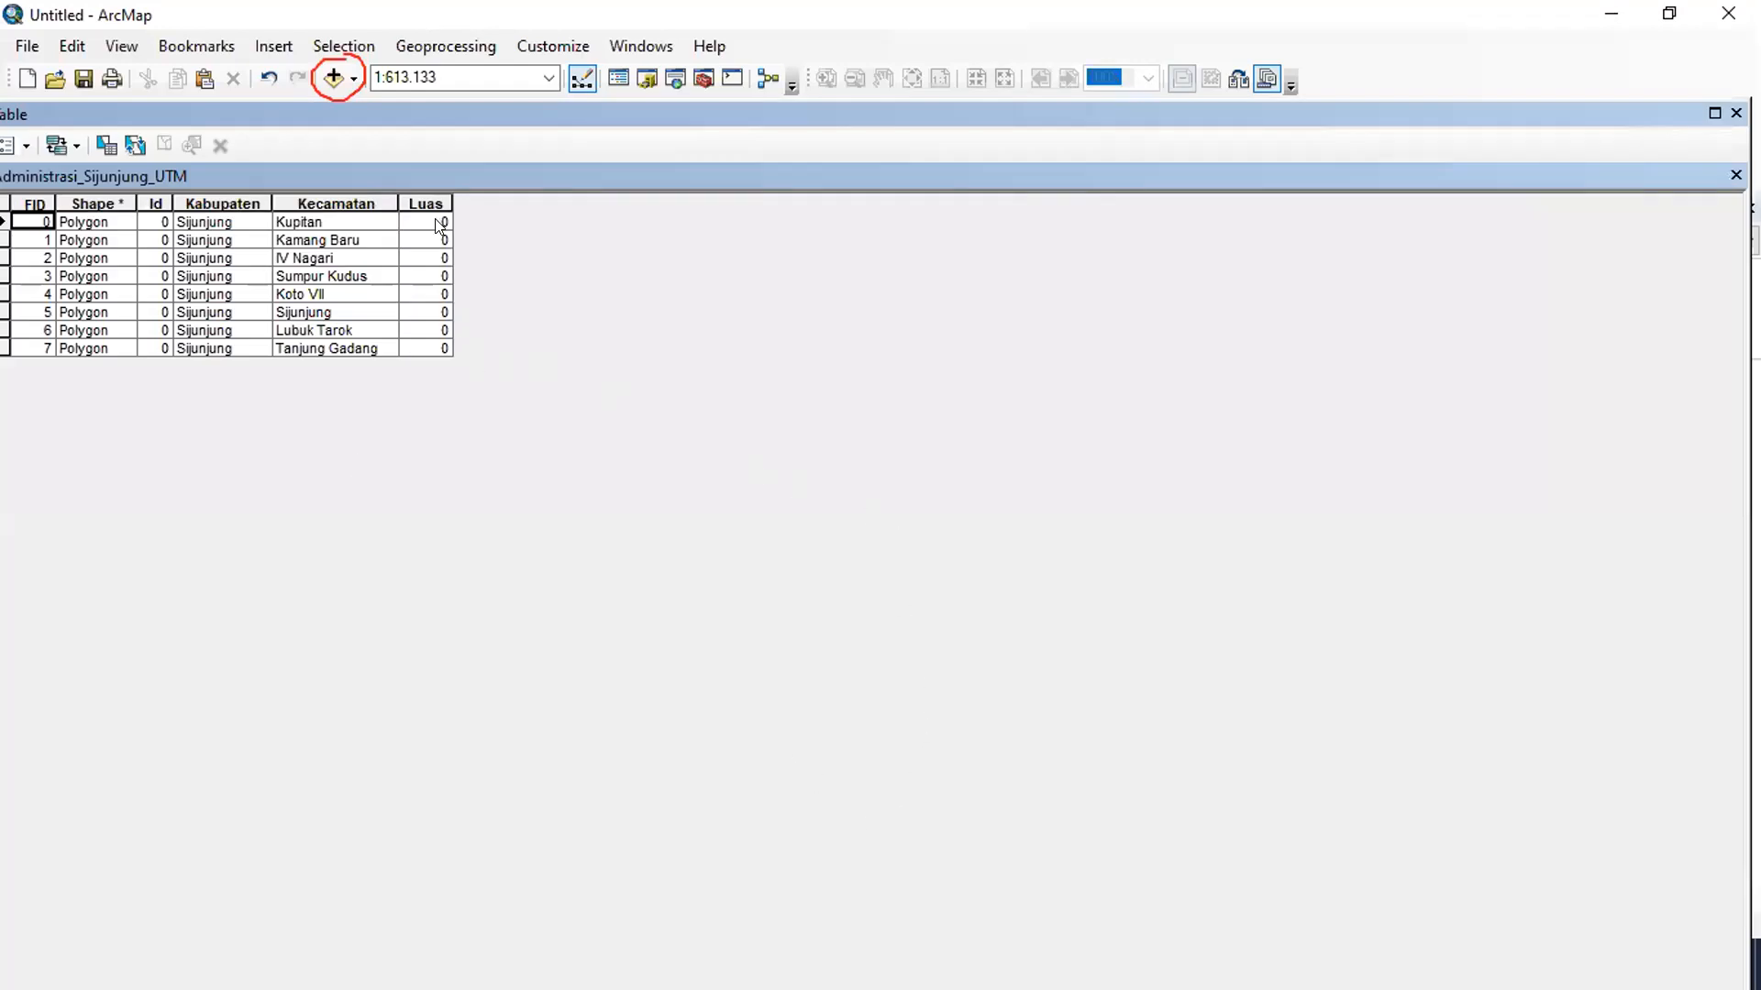
- Calculate the Luas field as polygon area in Hectares using the data source's coordinate system, and widen the column to show the full values
{"action": "right_click", "coordinate": [438, 200]}
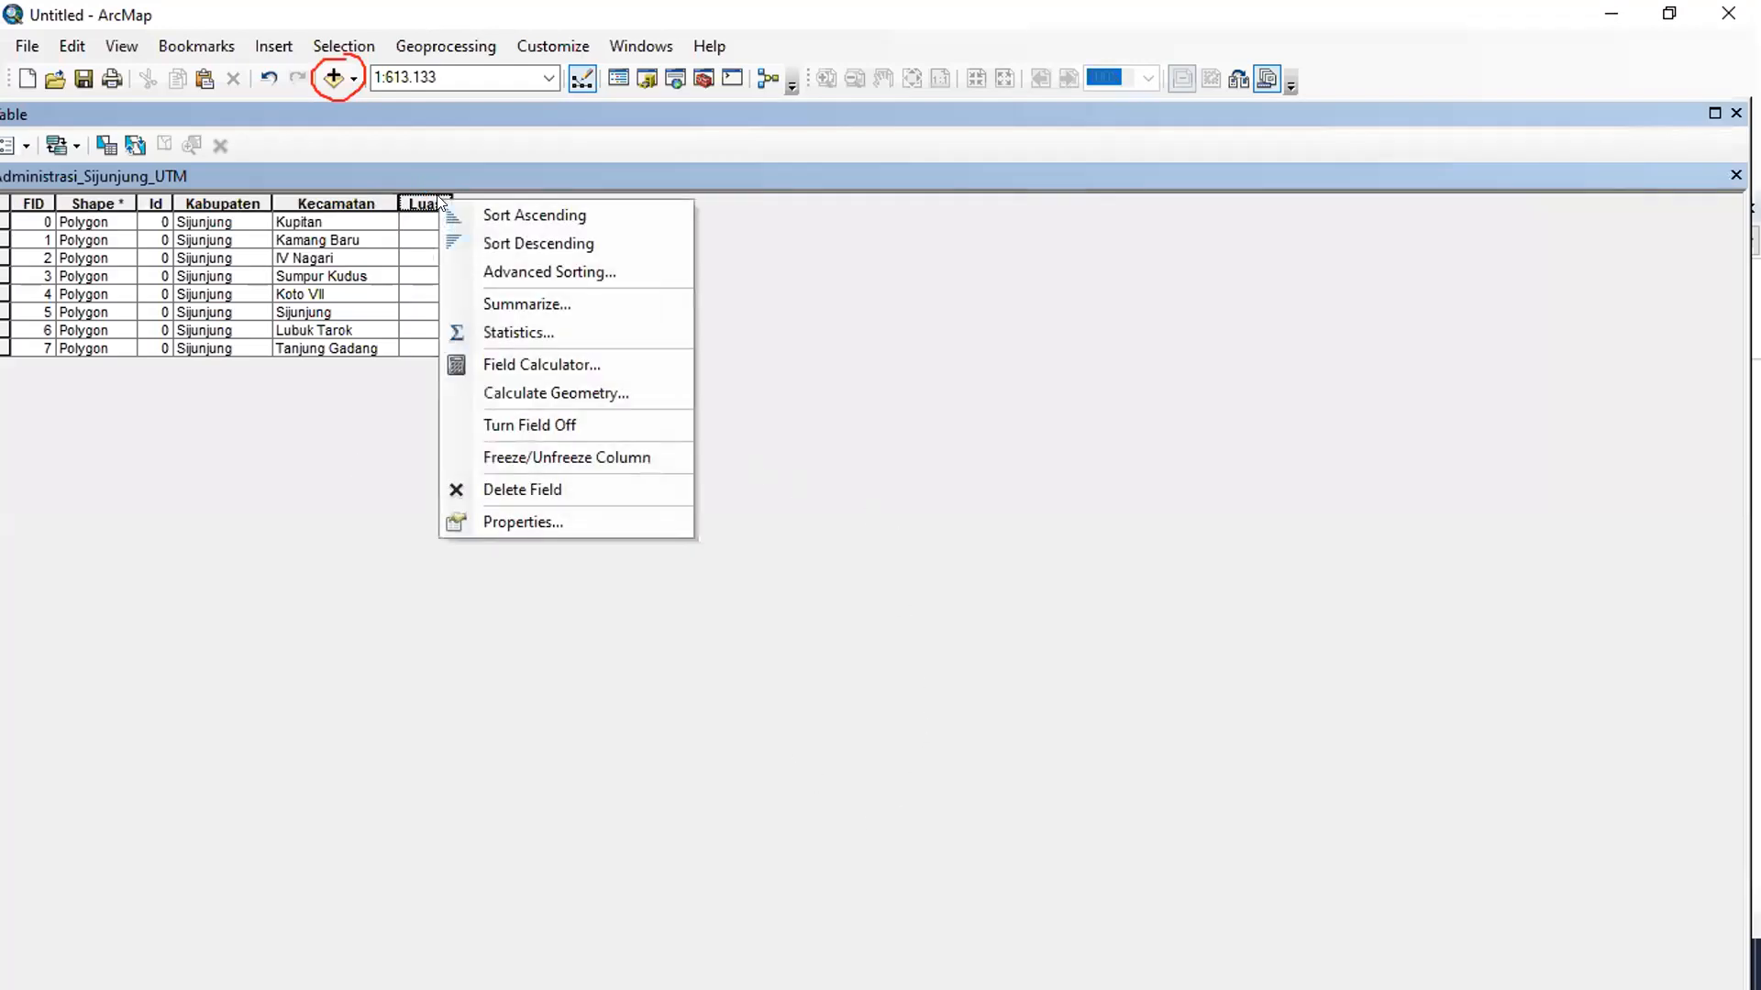
{"action": "left_click", "coordinate": [584, 386]}
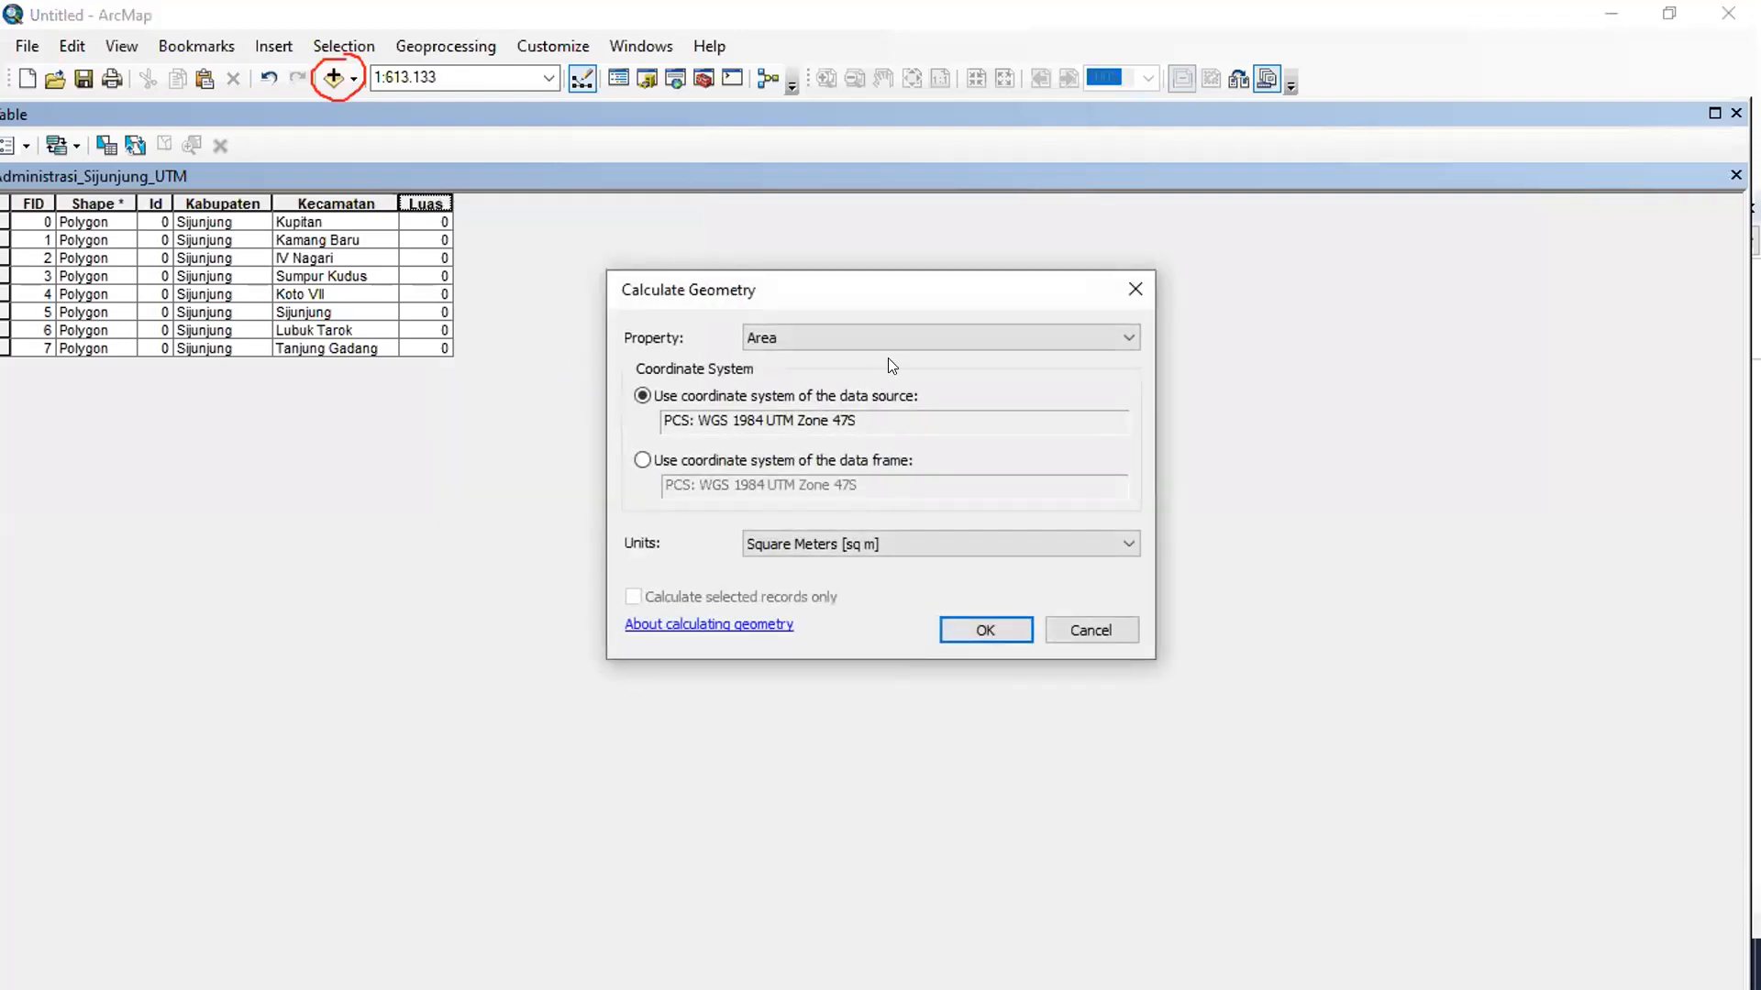
{"action": "left_click", "coordinate": [768, 339]}
{"action": "left_click", "coordinate": [768, 340]}
{"action": "left_click_drag", "start_coordinate": [877, 412], "coordinate": [657, 411]}
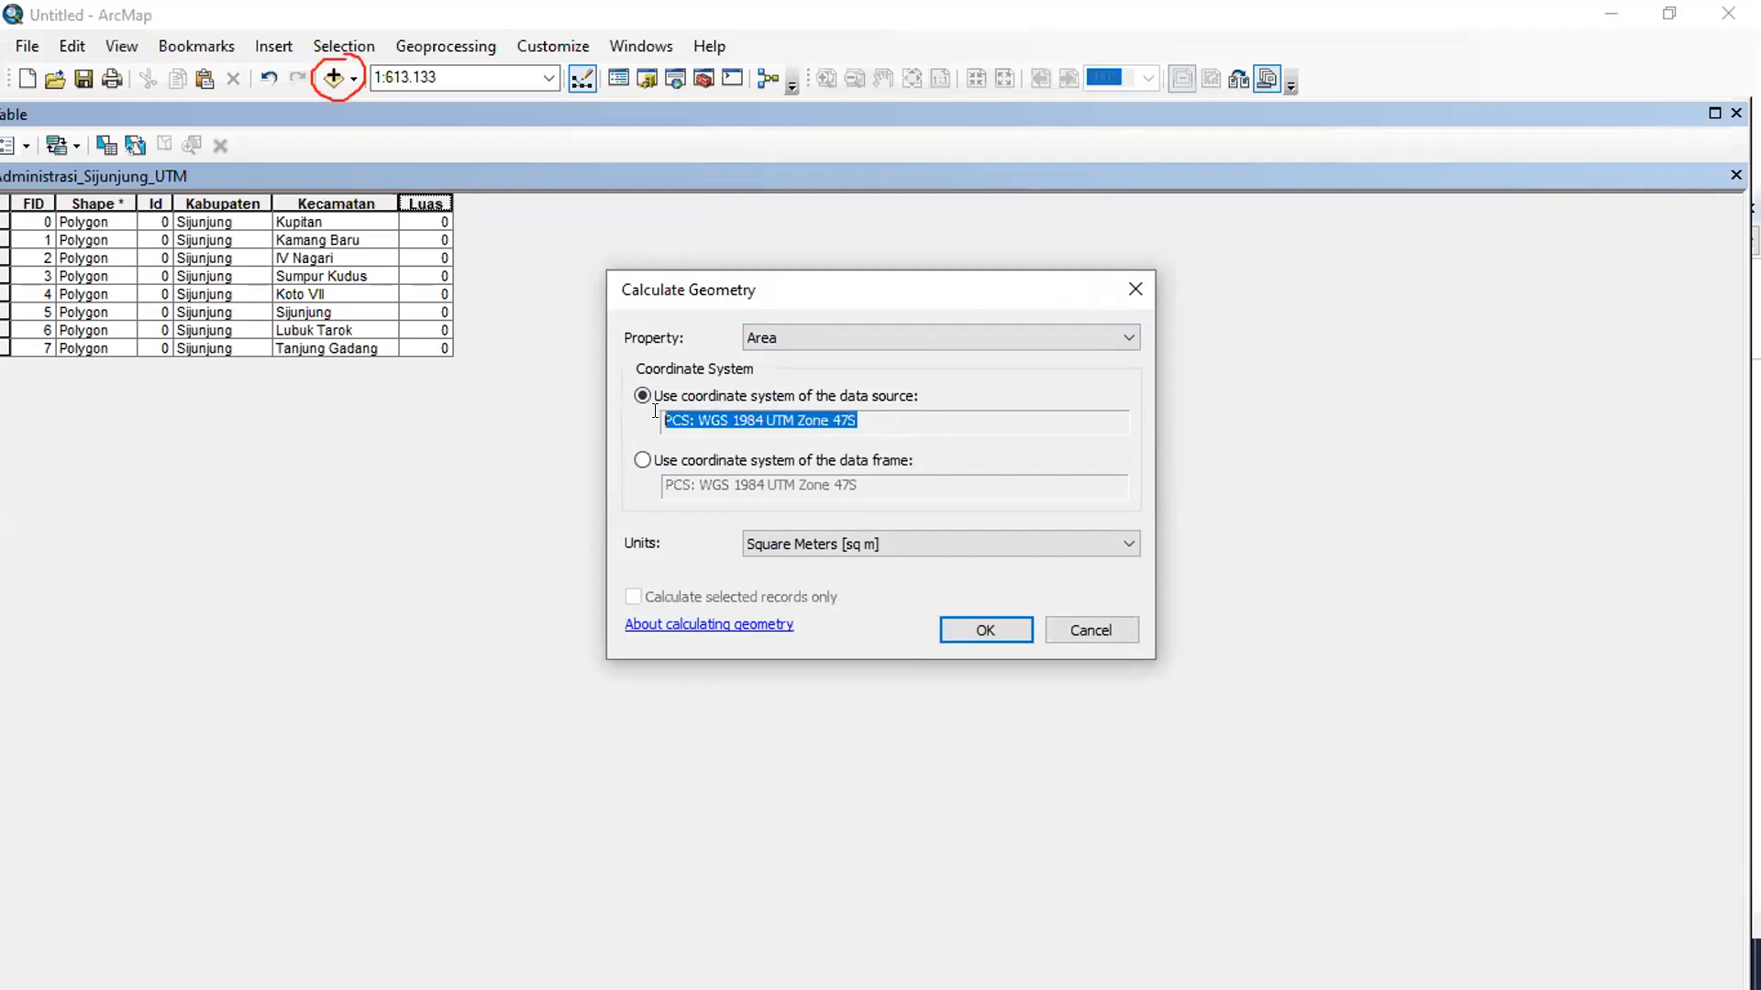
{"action": "left_click", "coordinate": [852, 546]}
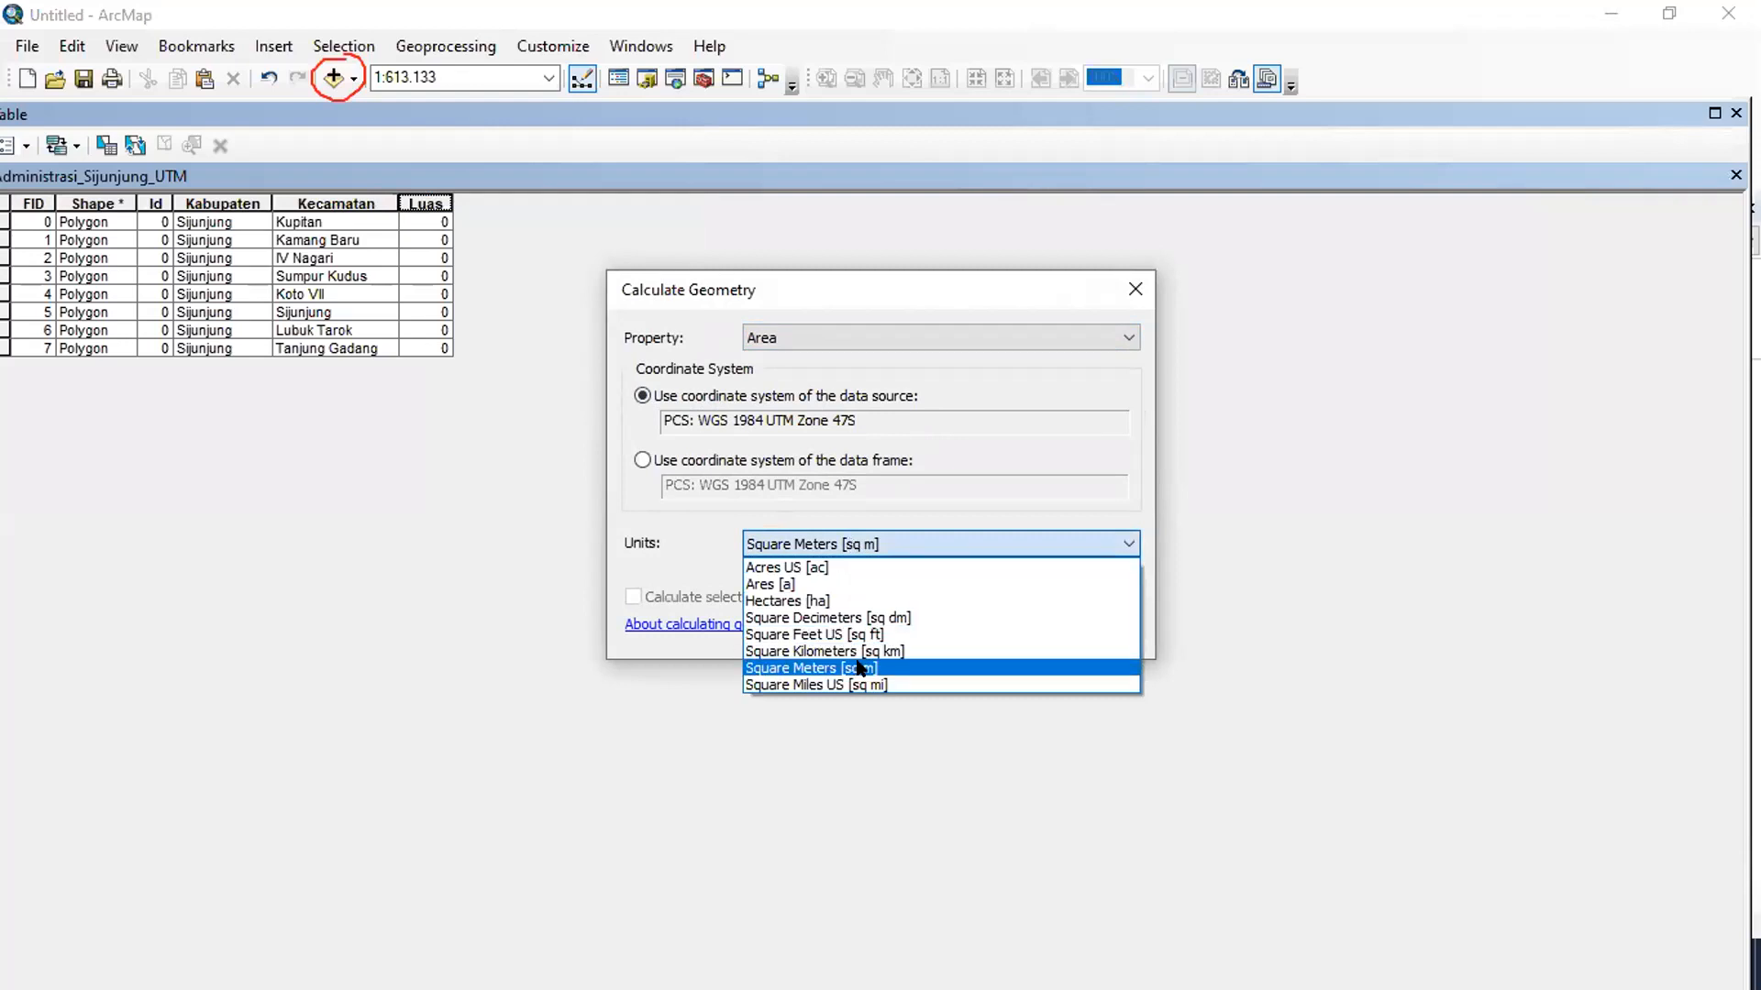
{"action": "left_click", "coordinate": [827, 601]}
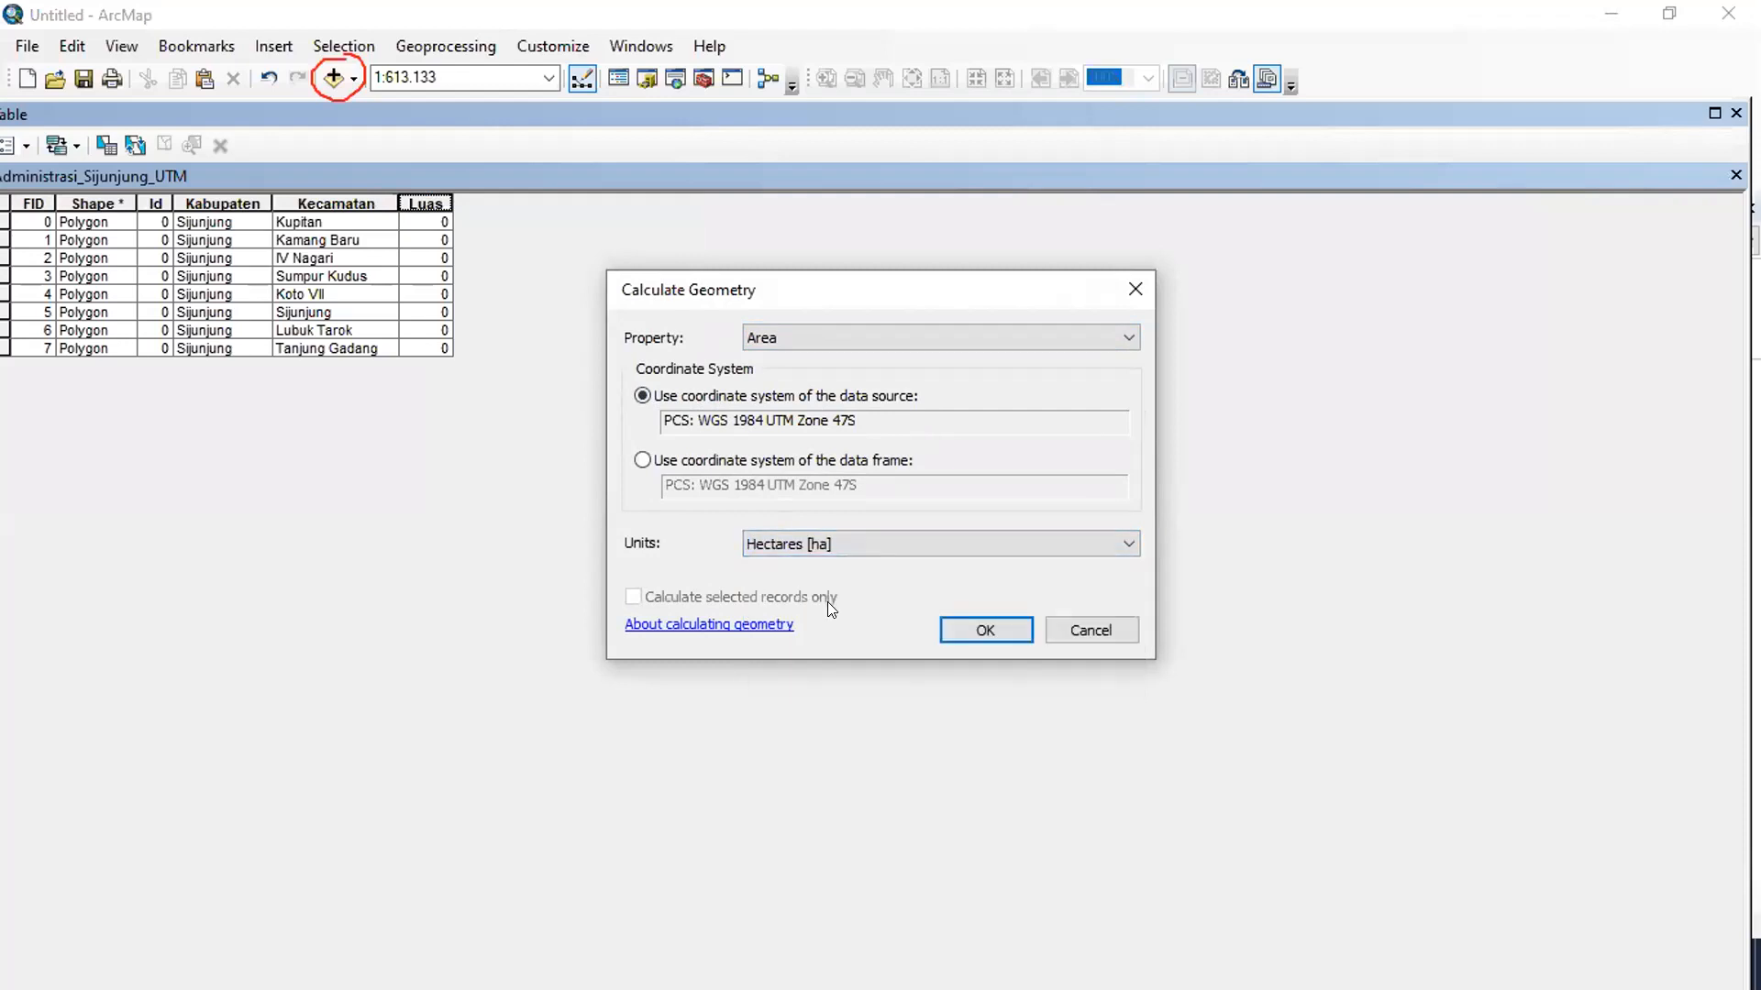
{"action": "left_click", "coordinate": [981, 631]}
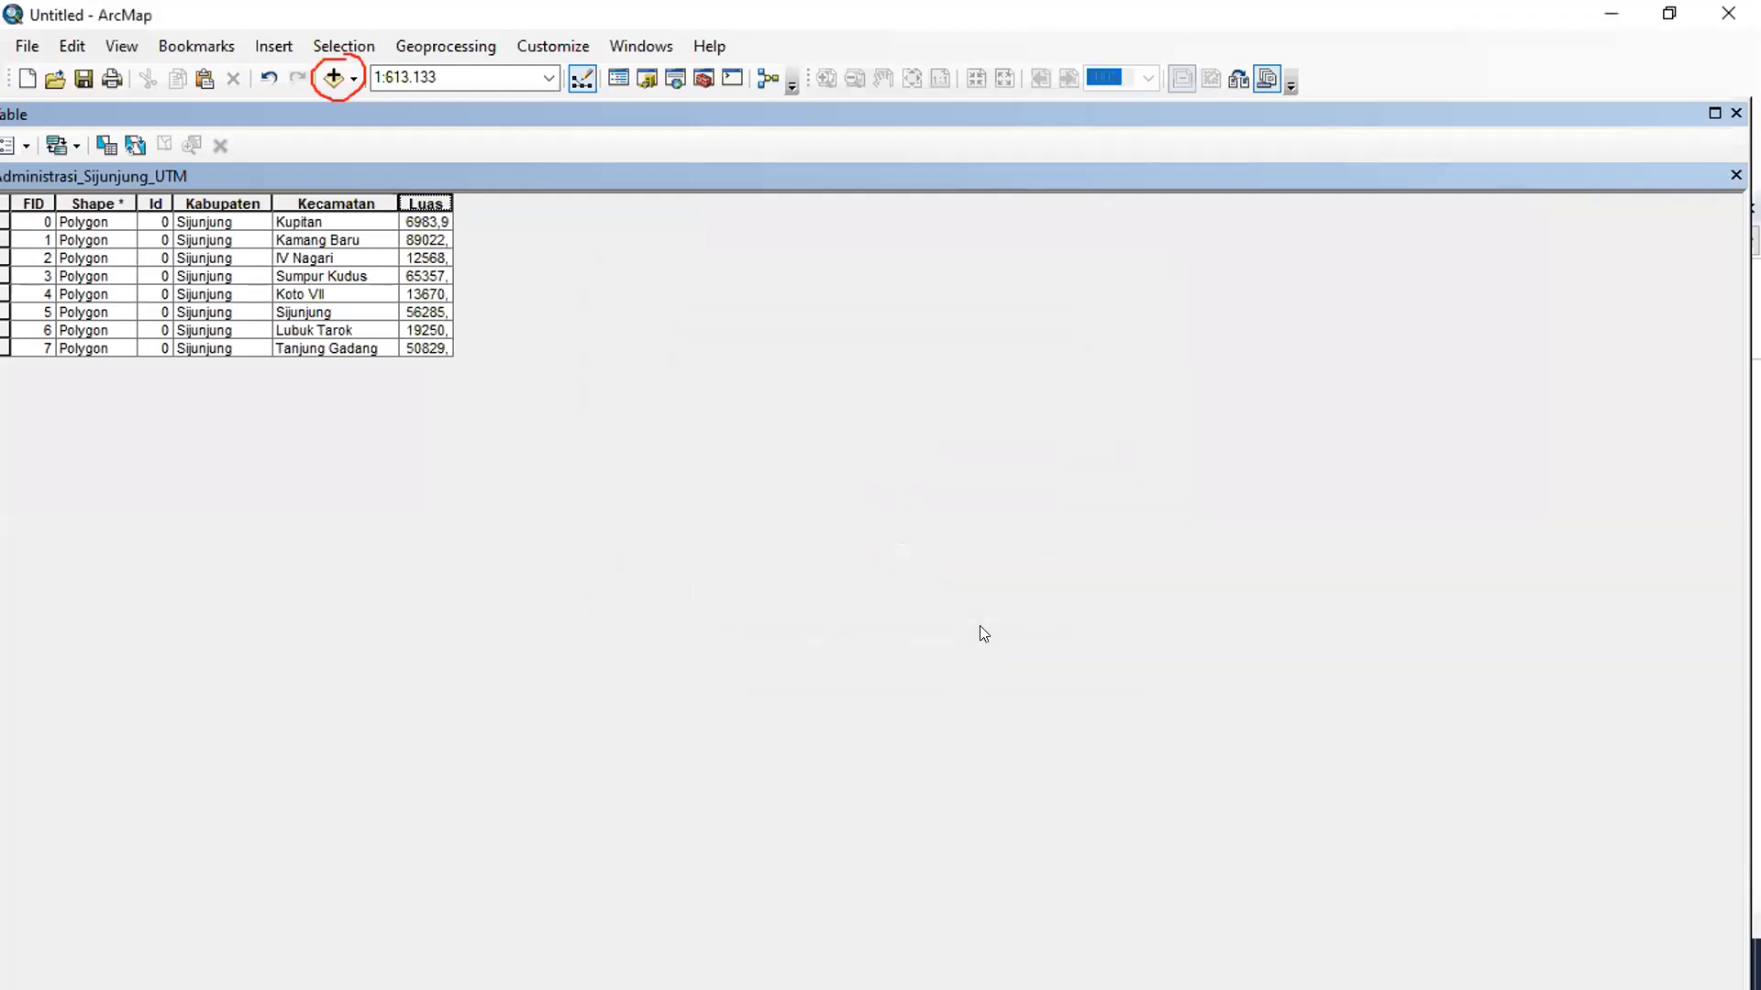
{"action": "left_click_drag", "start_coordinate": [443, 199], "coordinate": [510, 200]}
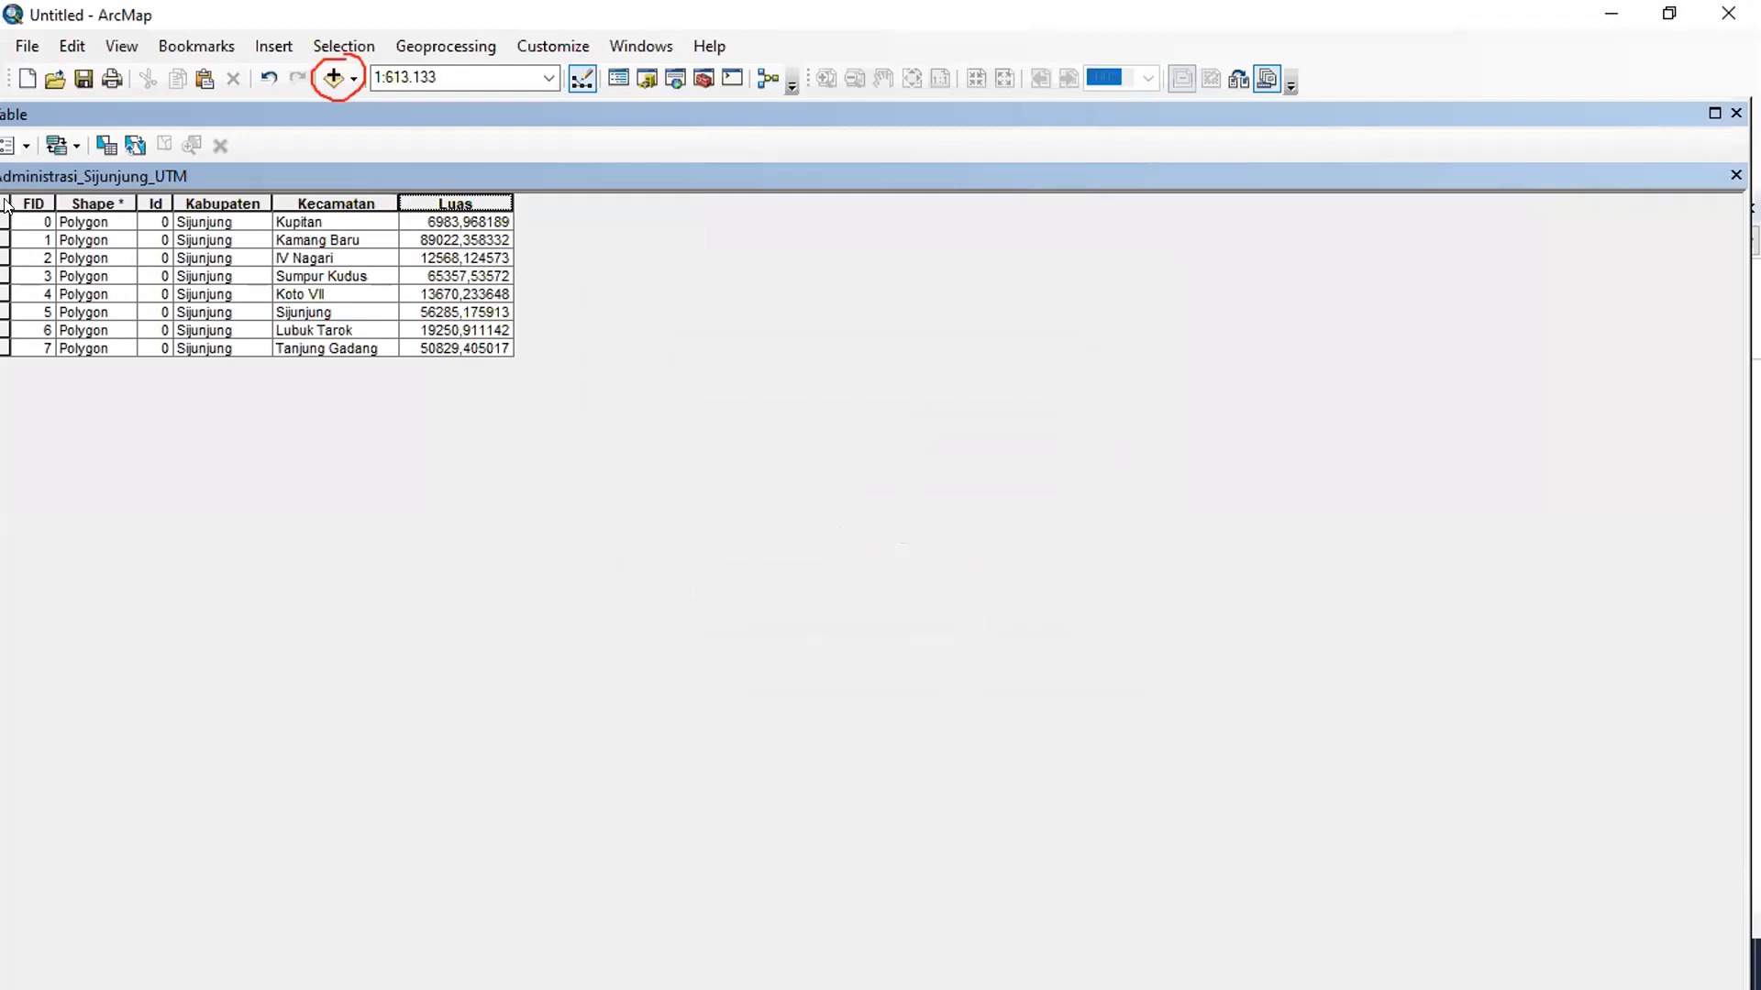
- Dock the attribute table beside the map and select the Kupitan and Kamang Baru records one after the other
{"action": "double_click", "coordinate": [979, 113]}
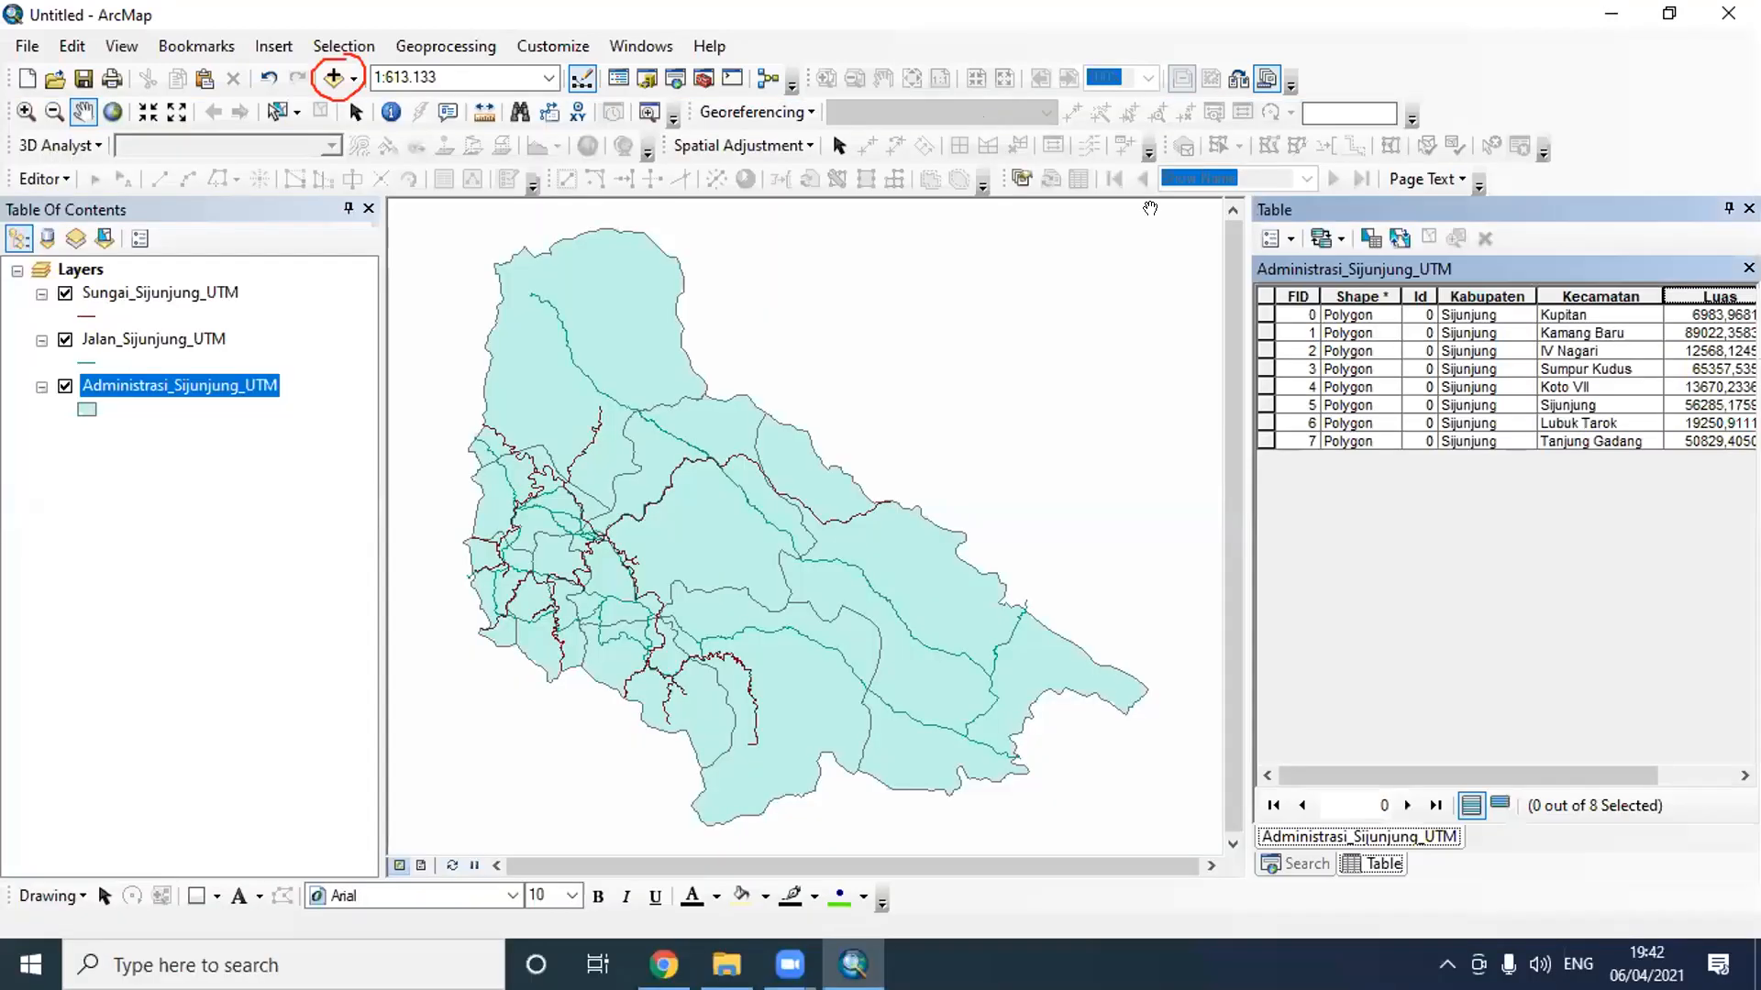
{"action": "left_click", "coordinate": [1264, 316]}
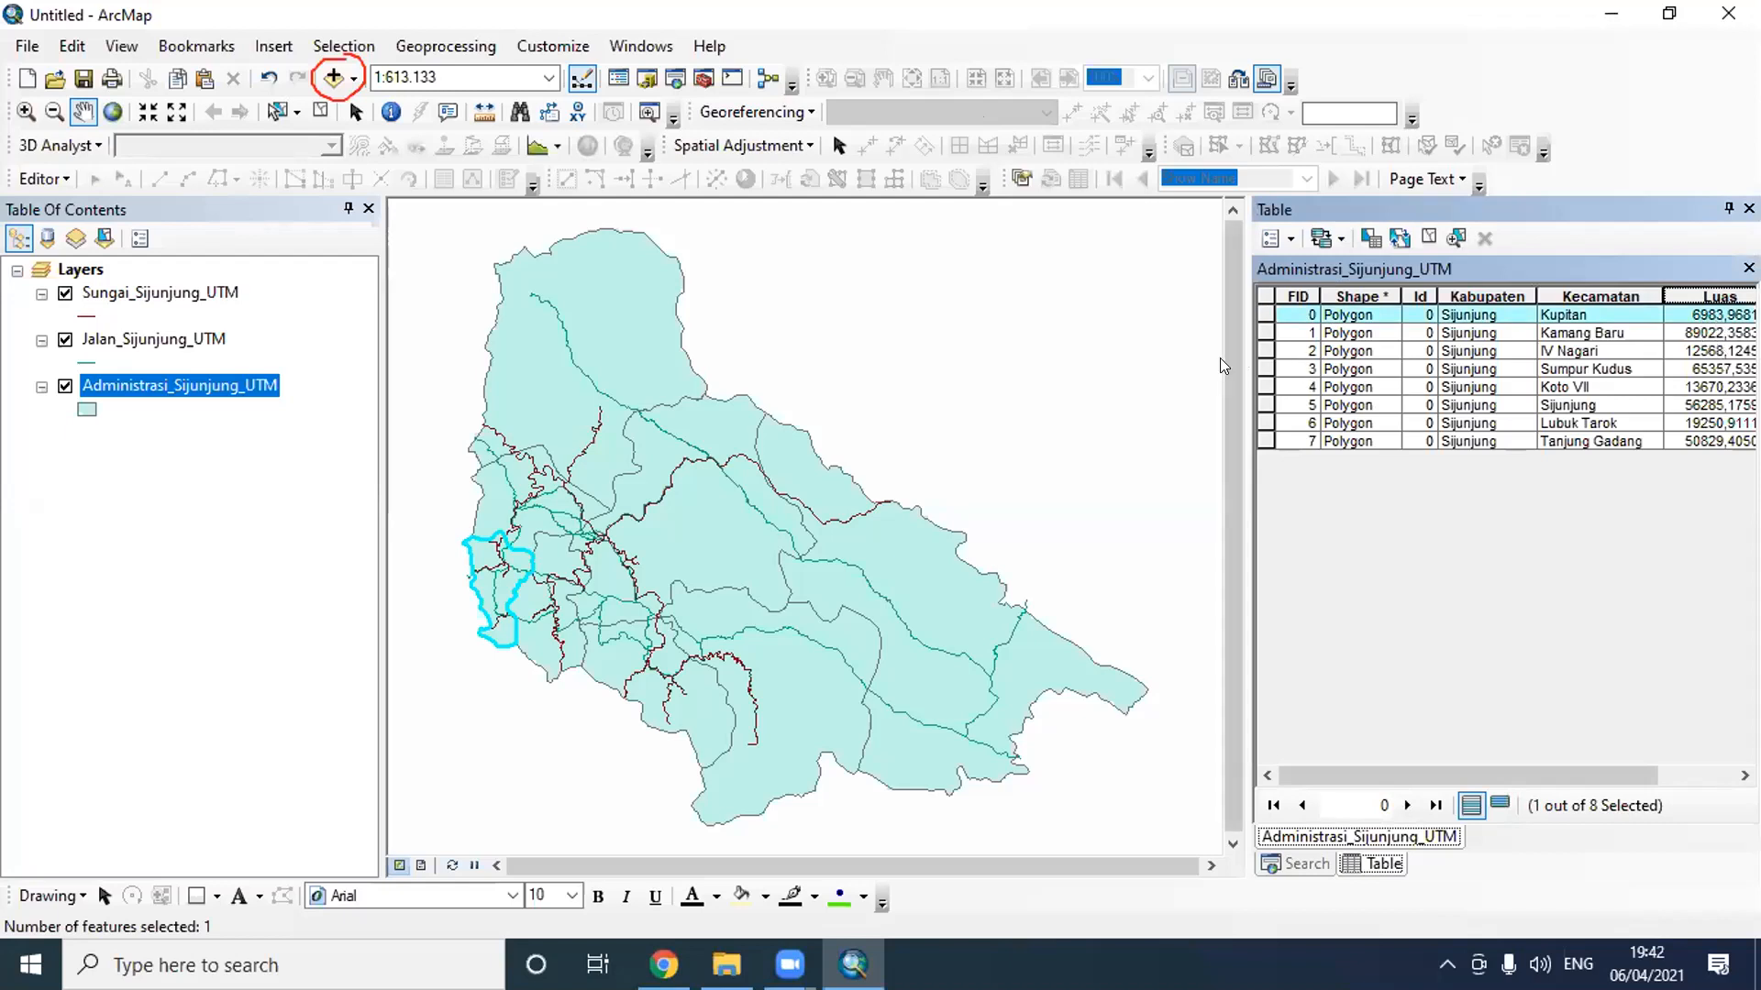
{"action": "left_click", "coordinate": [1265, 333]}
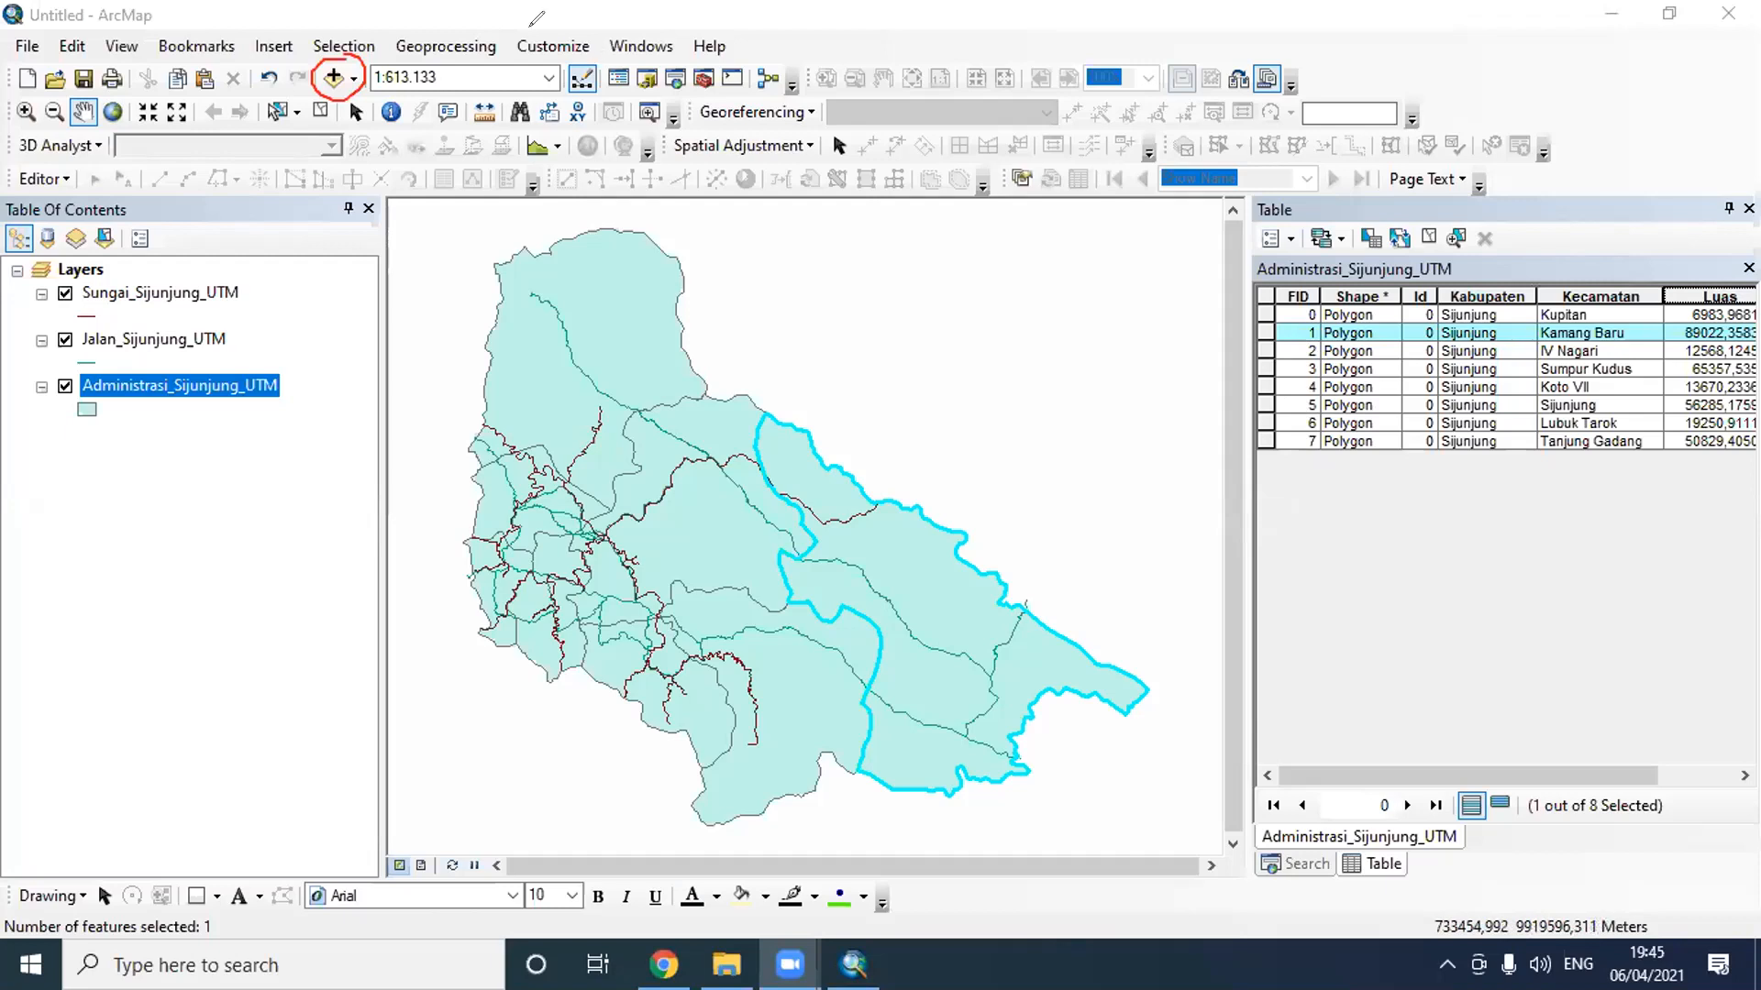
{"action": "mouse_move", "coordinate": [605, 30]}
{"action": "left_mouse_down"}
{"action": "mouse_move", "coordinate": [676, 37]}
{"action": "mouse_move", "coordinate": [674, 57]}
{"action": "mouse_move", "coordinate": [597, 30]}
{"action": "left_mouse_up"}
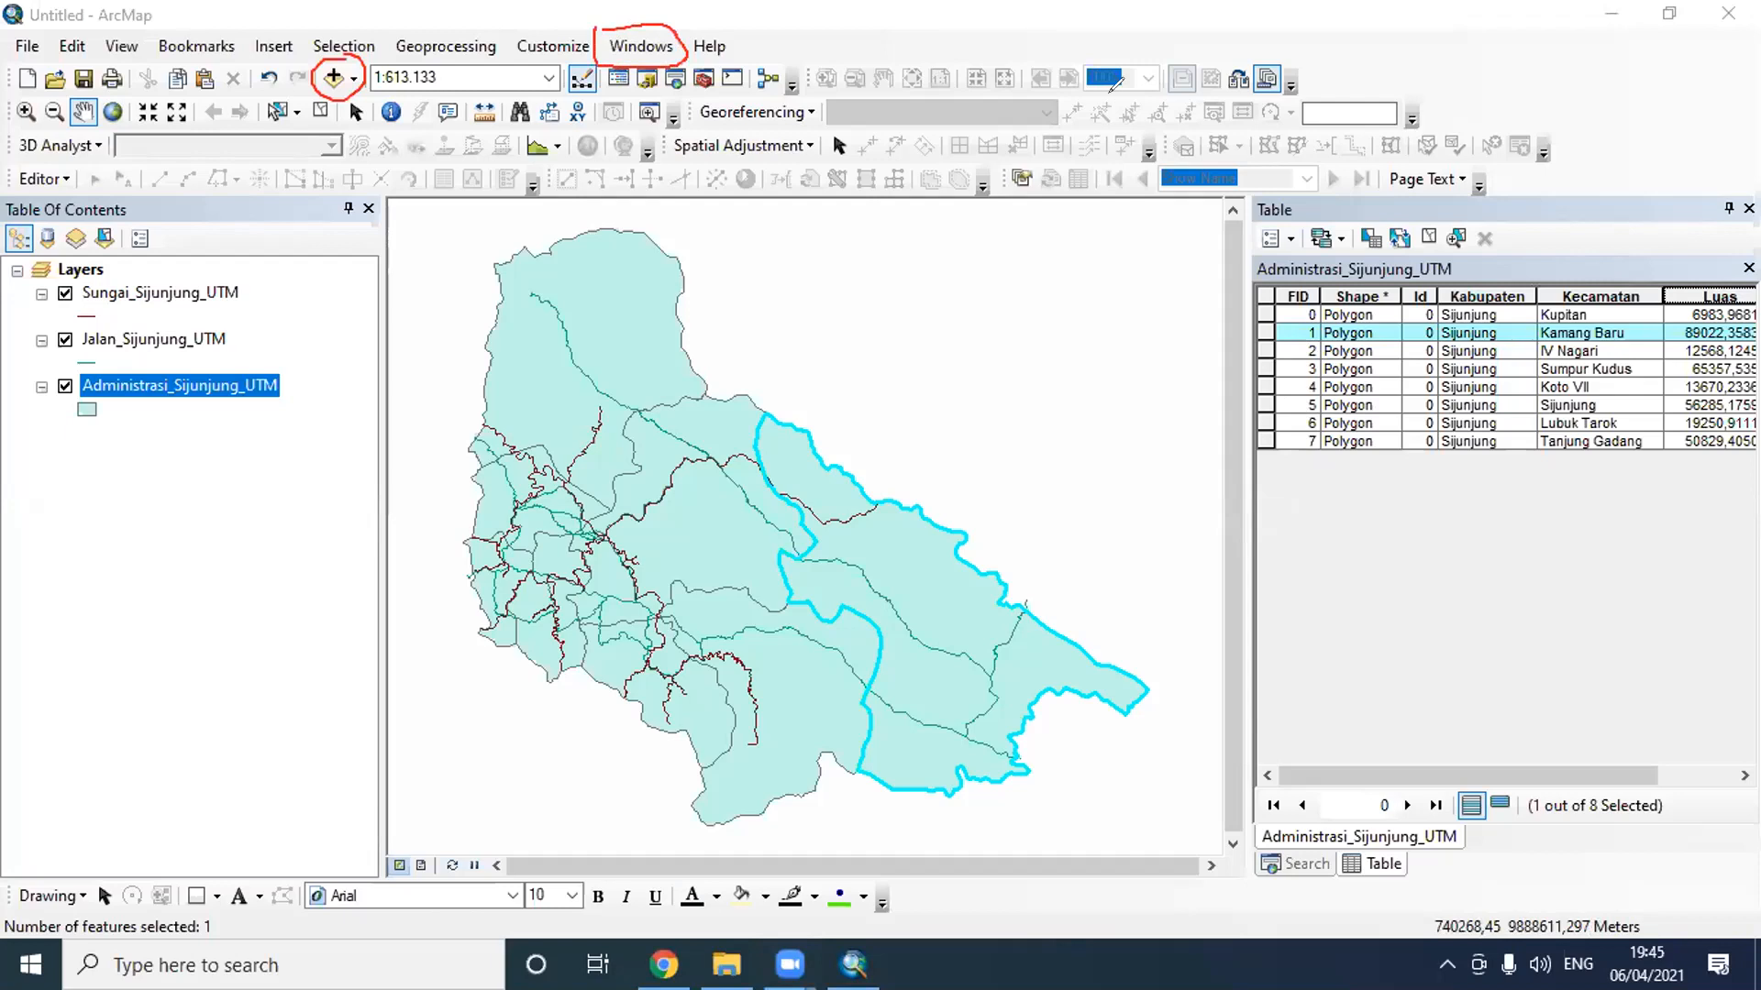
{"action": "left_click", "coordinate": [637, 46]}
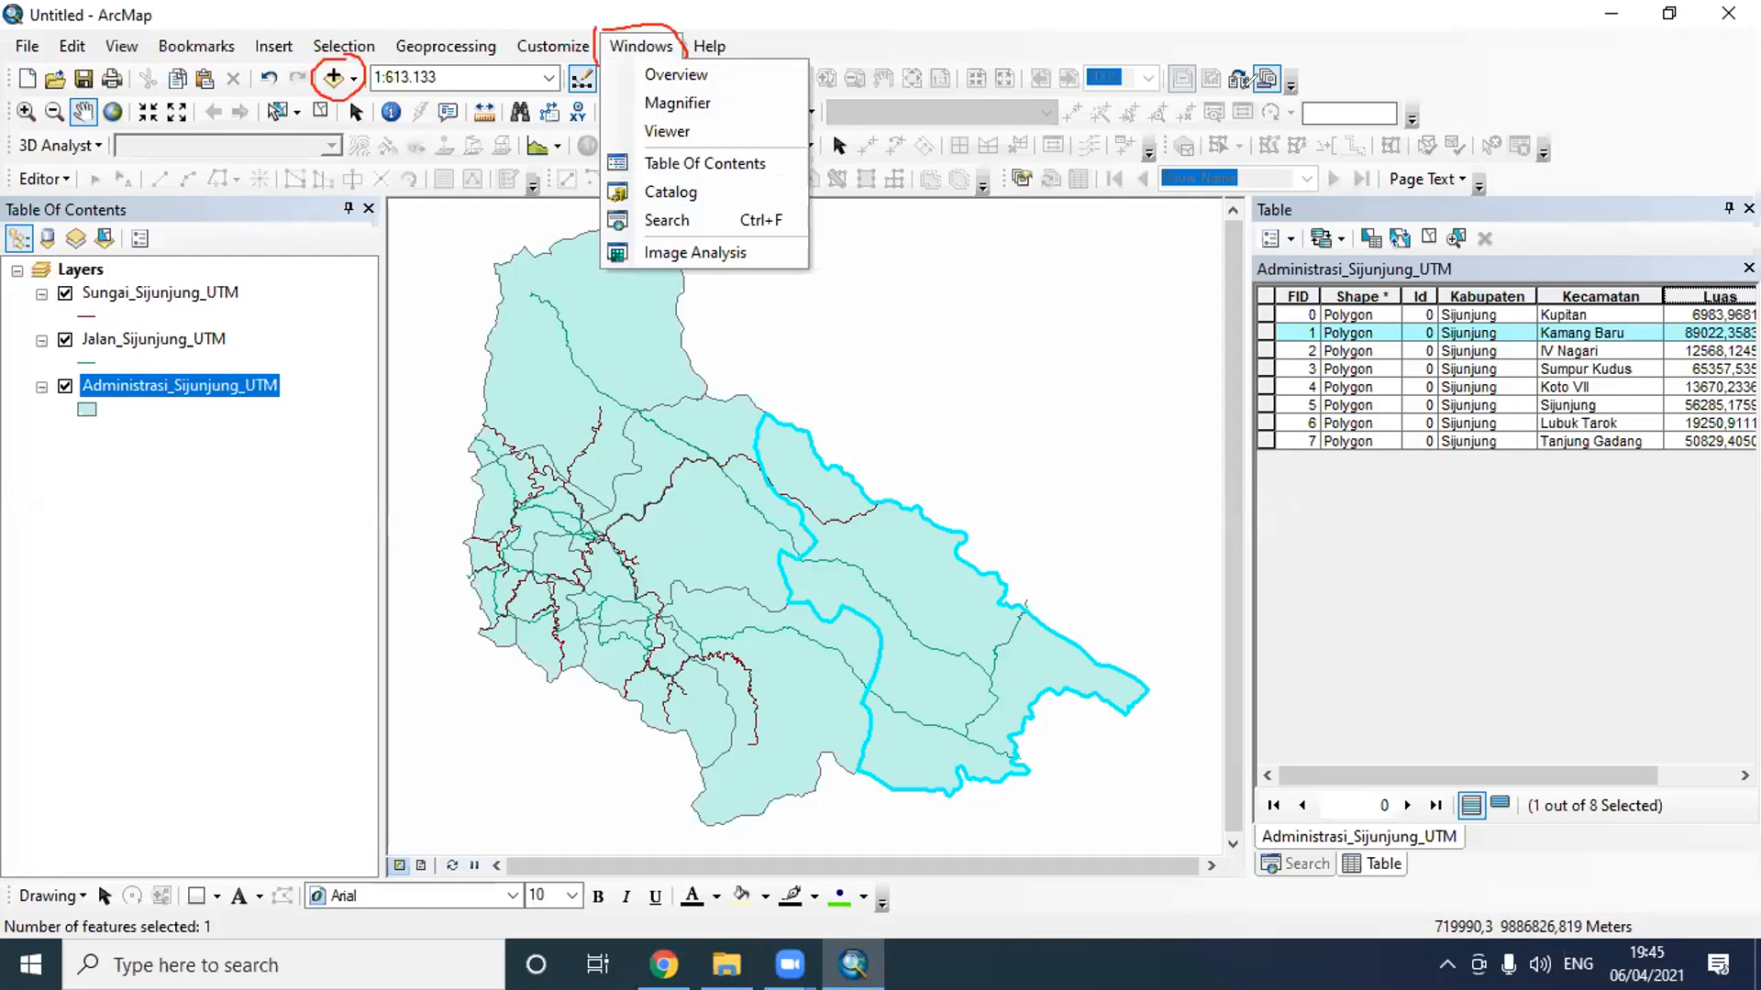
{"action": "left_click", "coordinate": [1244, 83]}
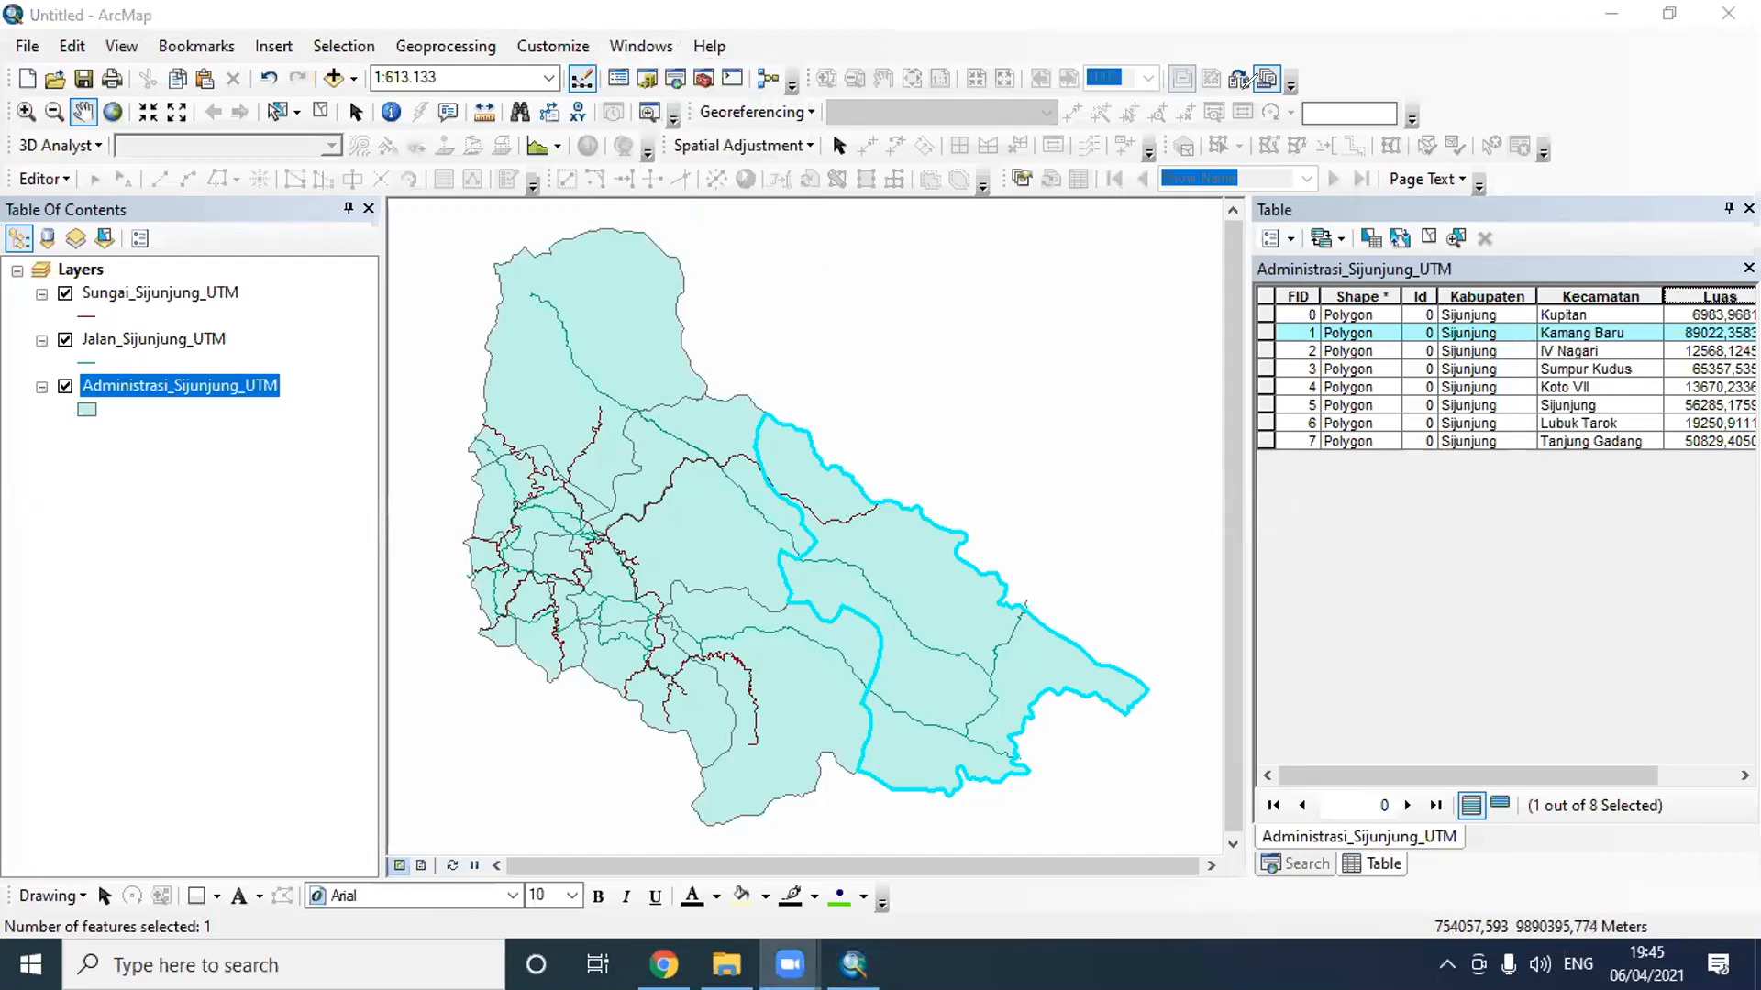
- Open the Jalan_Sijunjung_UTM attribute table and calculate Pjg_Jalan as line length in Kilometers using the data source's coordinate system
{"action": "right_click", "coordinate": [136, 339]}
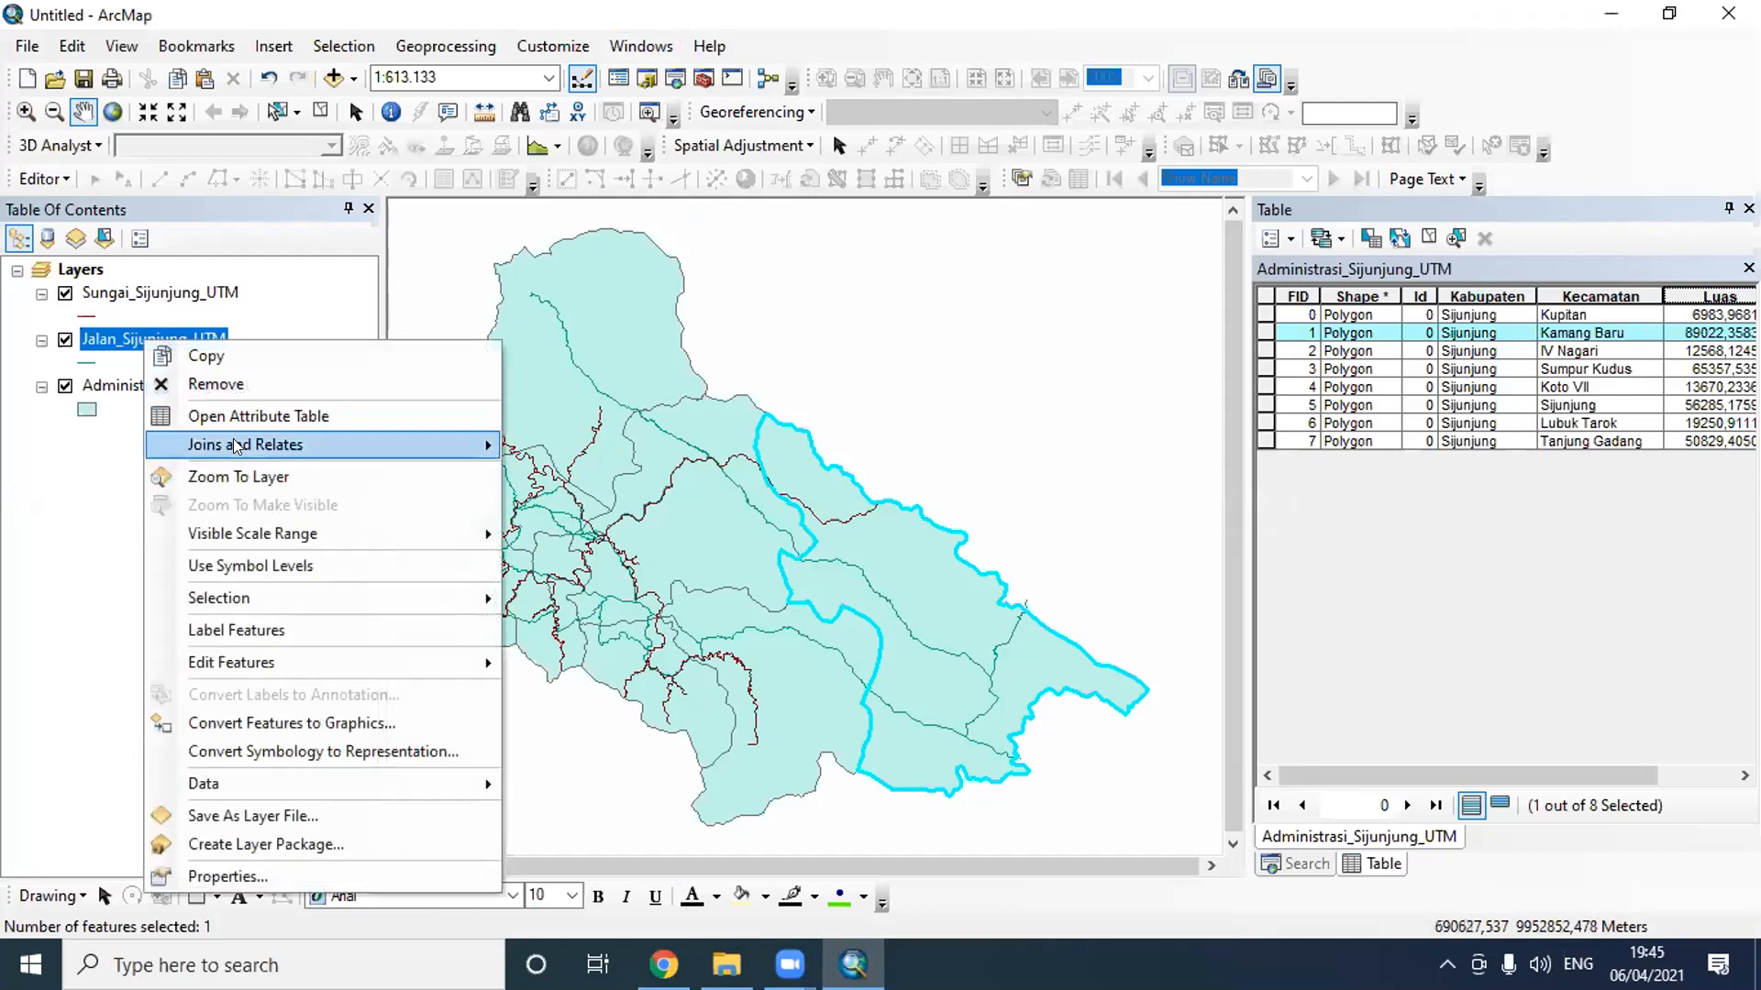
{"action": "left_click", "coordinate": [246, 417]}
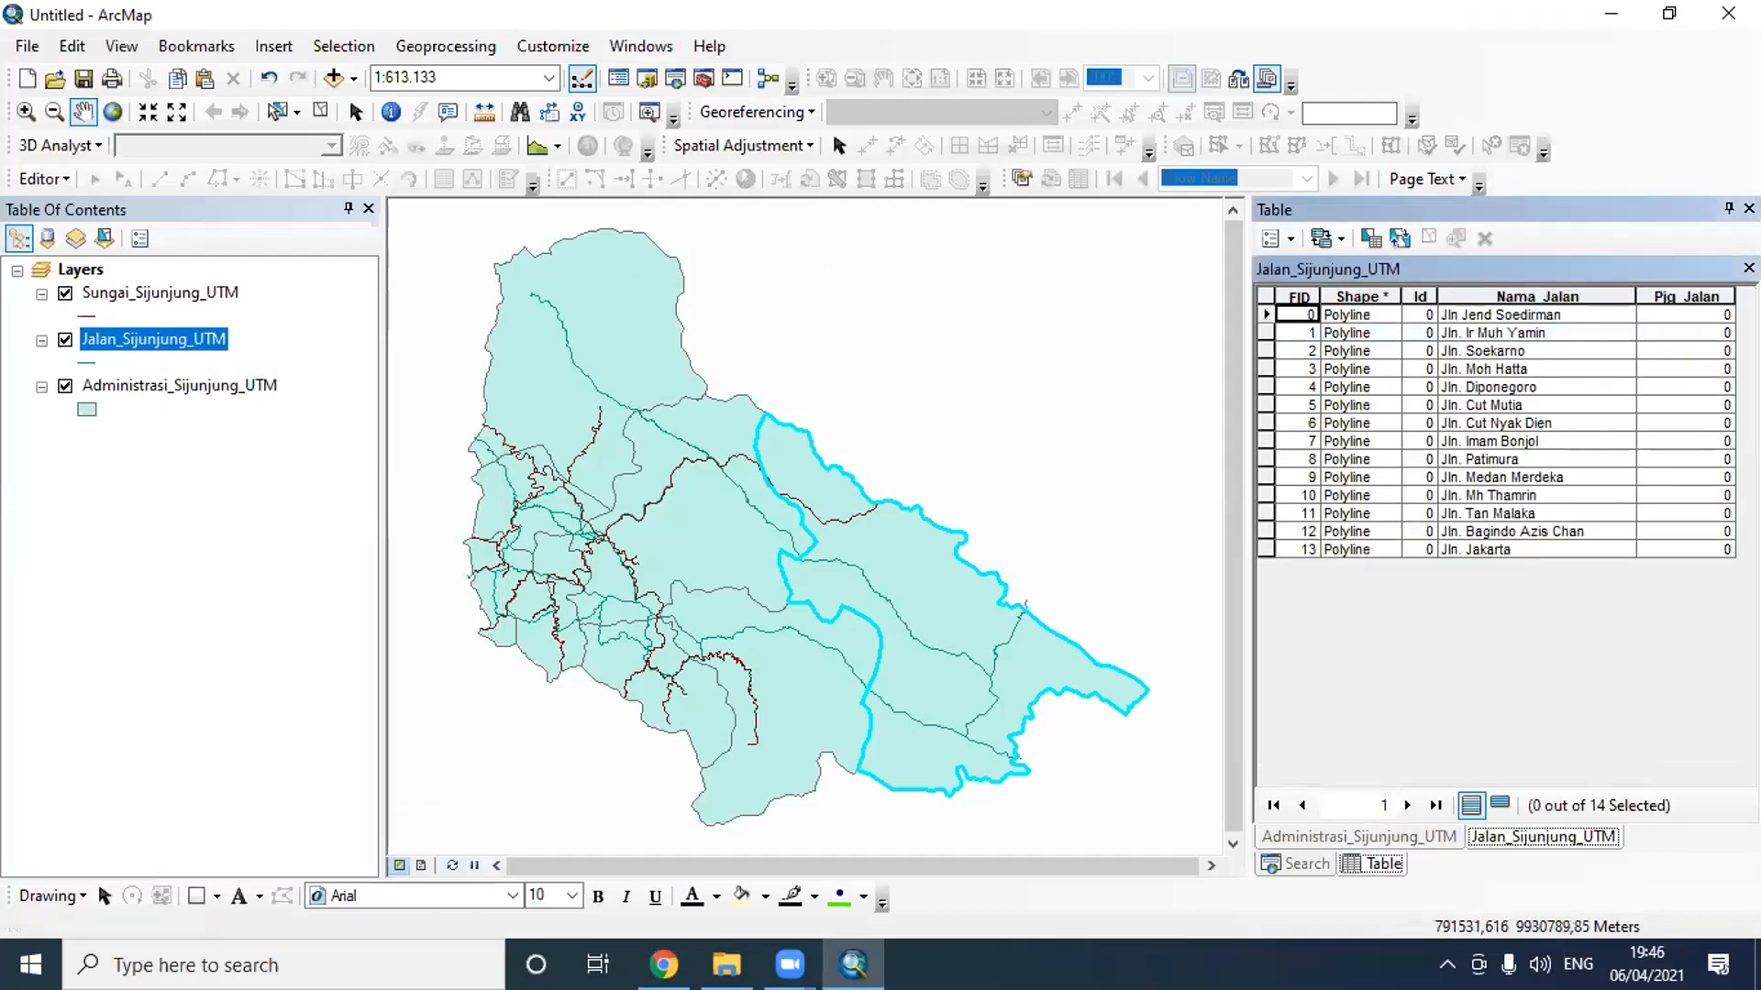
{"action": "right_click", "coordinate": [1693, 292]}
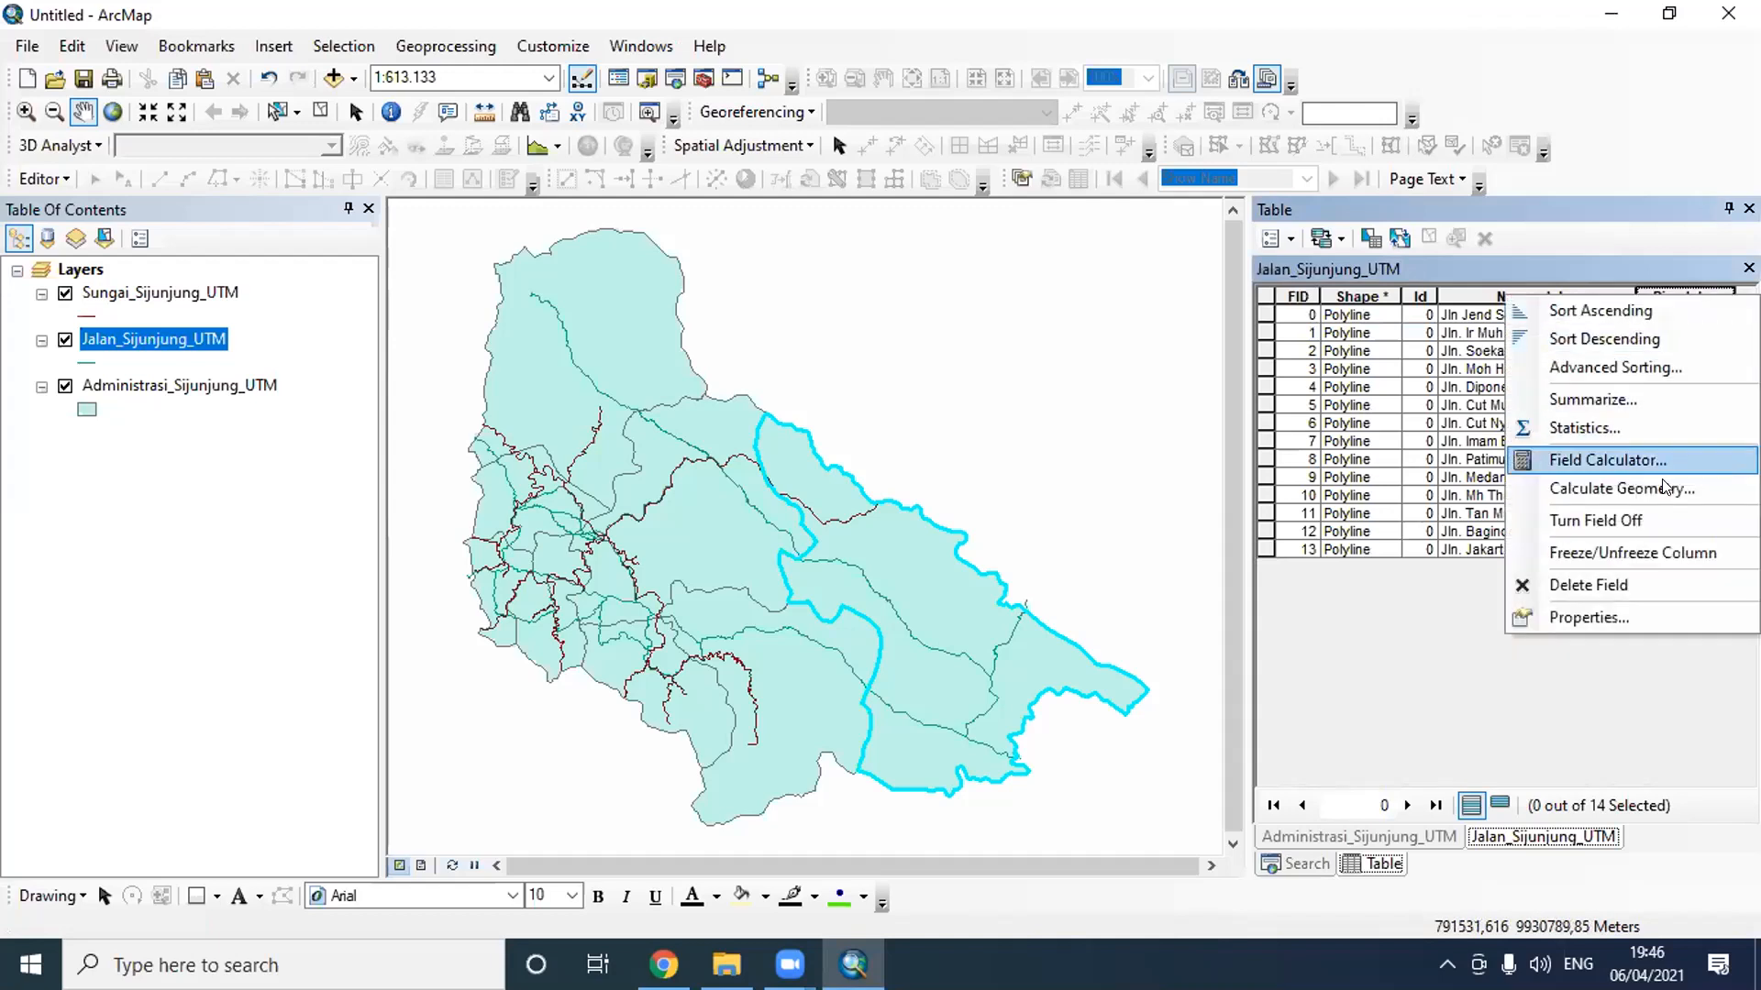
{"action": "left_click", "coordinate": [1660, 486]}
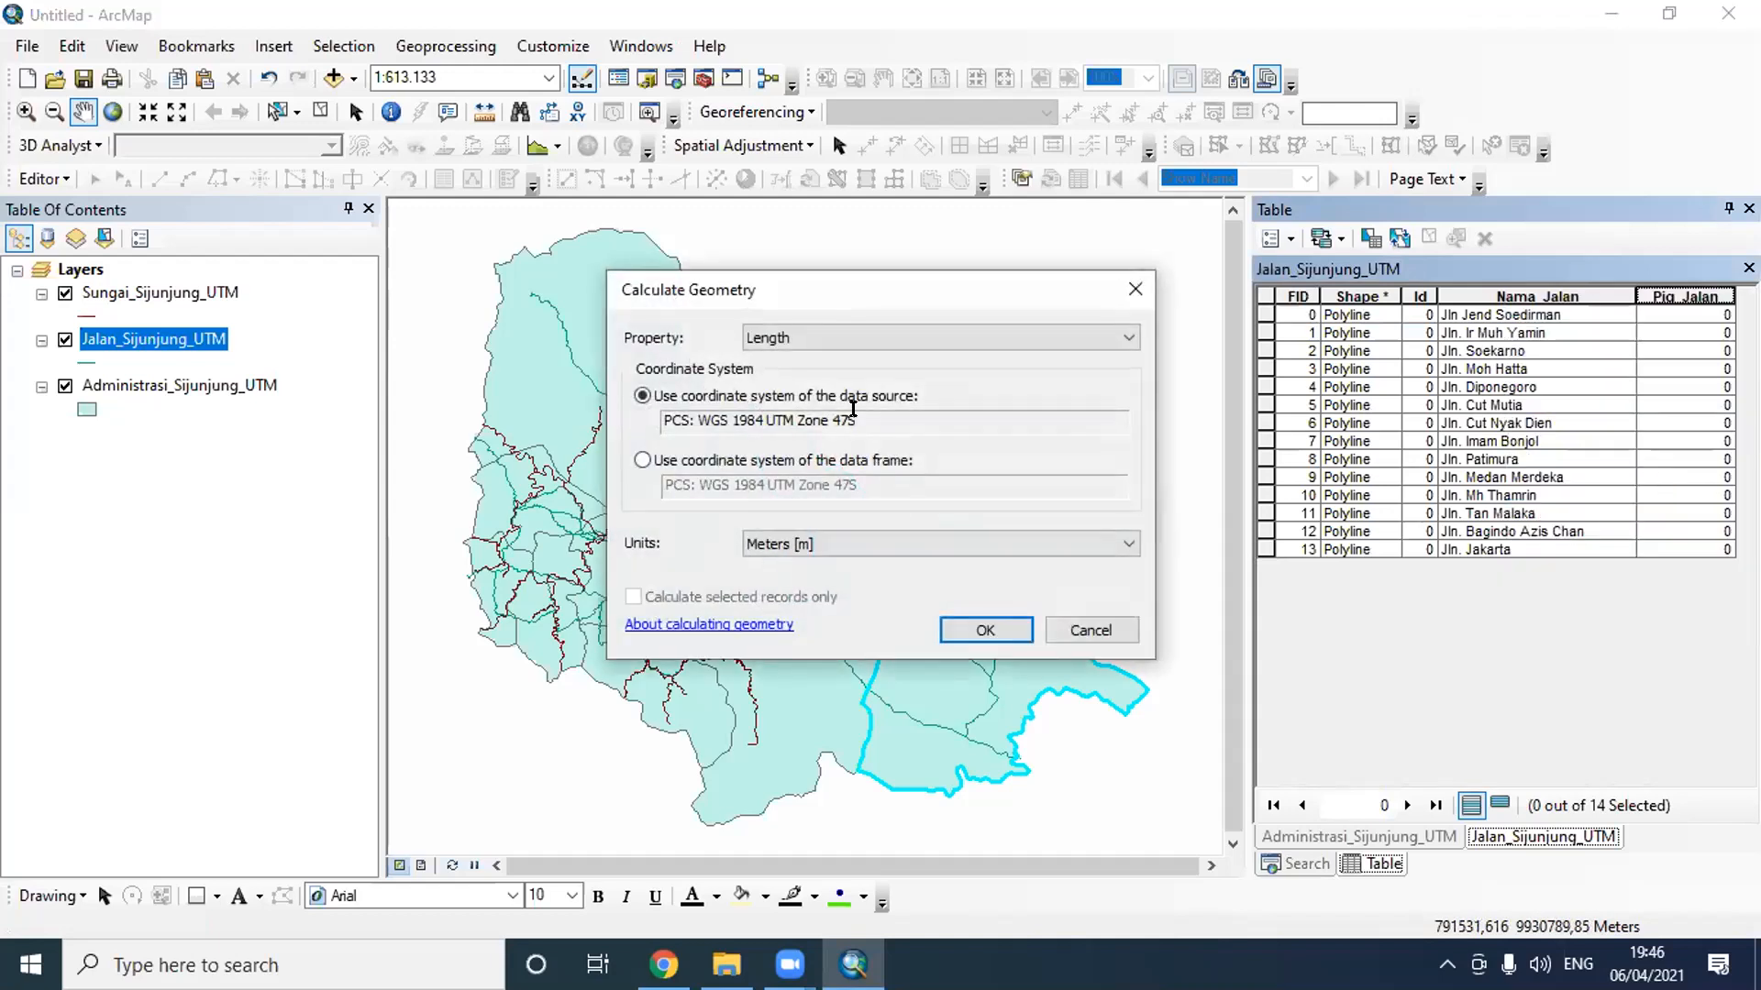
{"action": "left_click", "coordinate": [868, 337]}
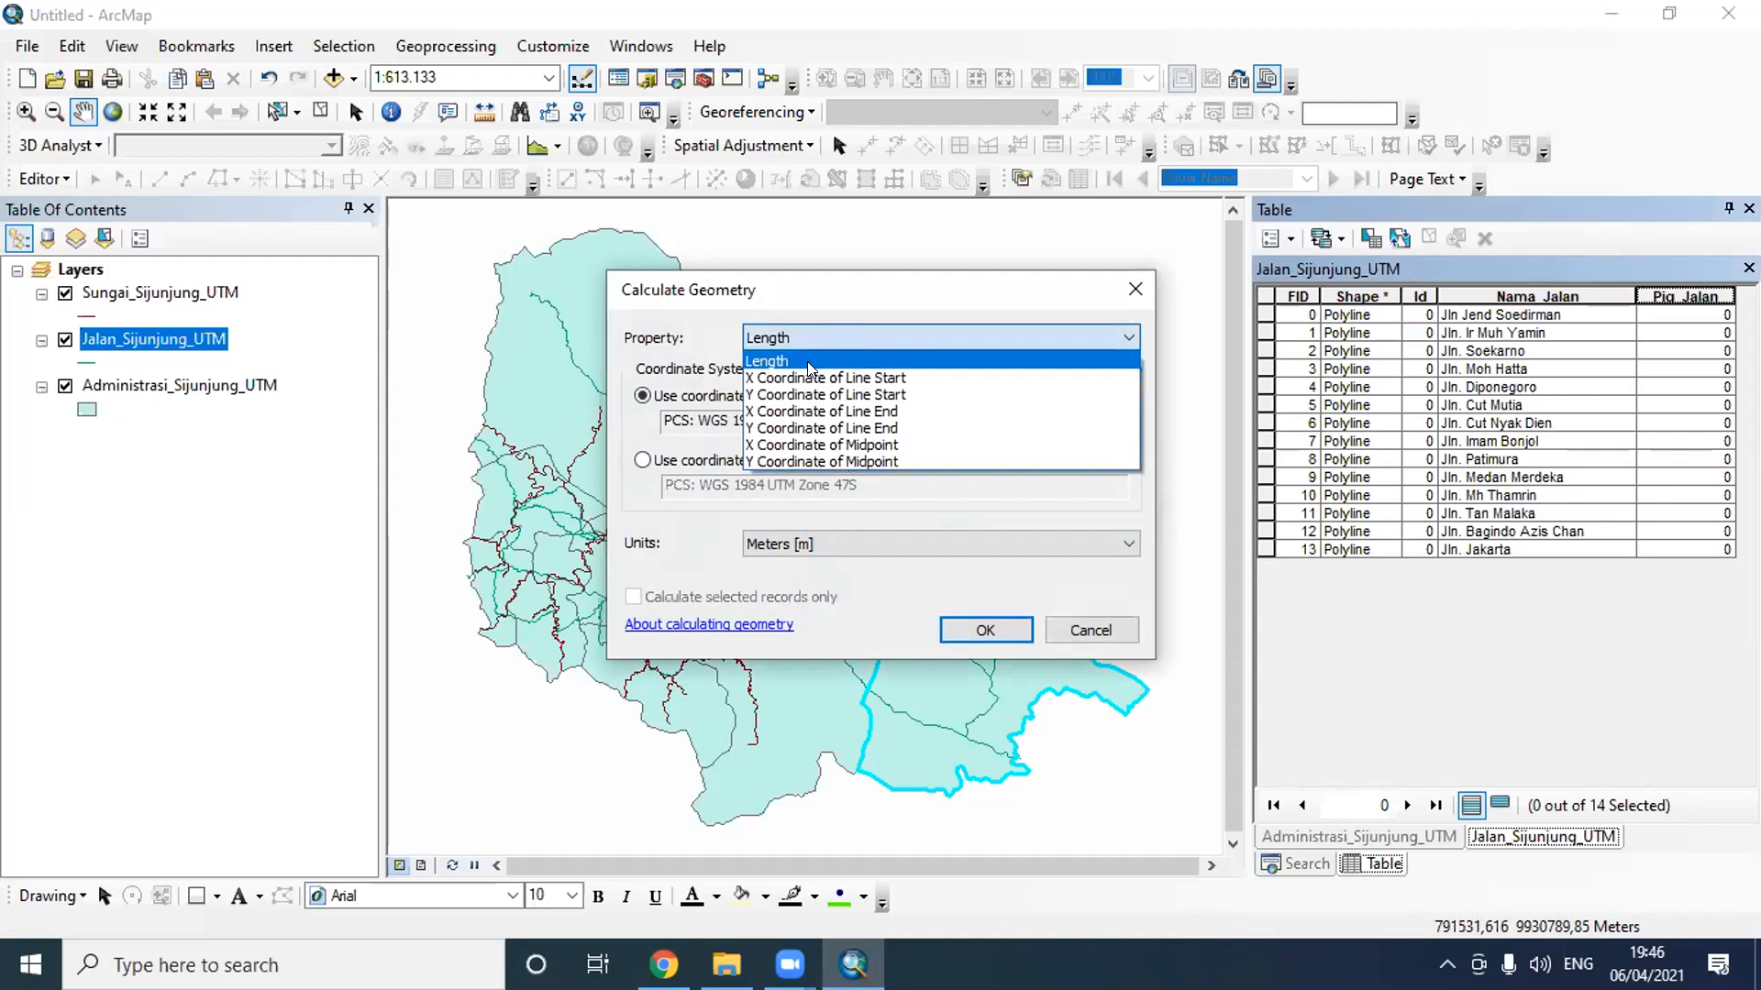
{"action": "left_click", "coordinate": [807, 361]}
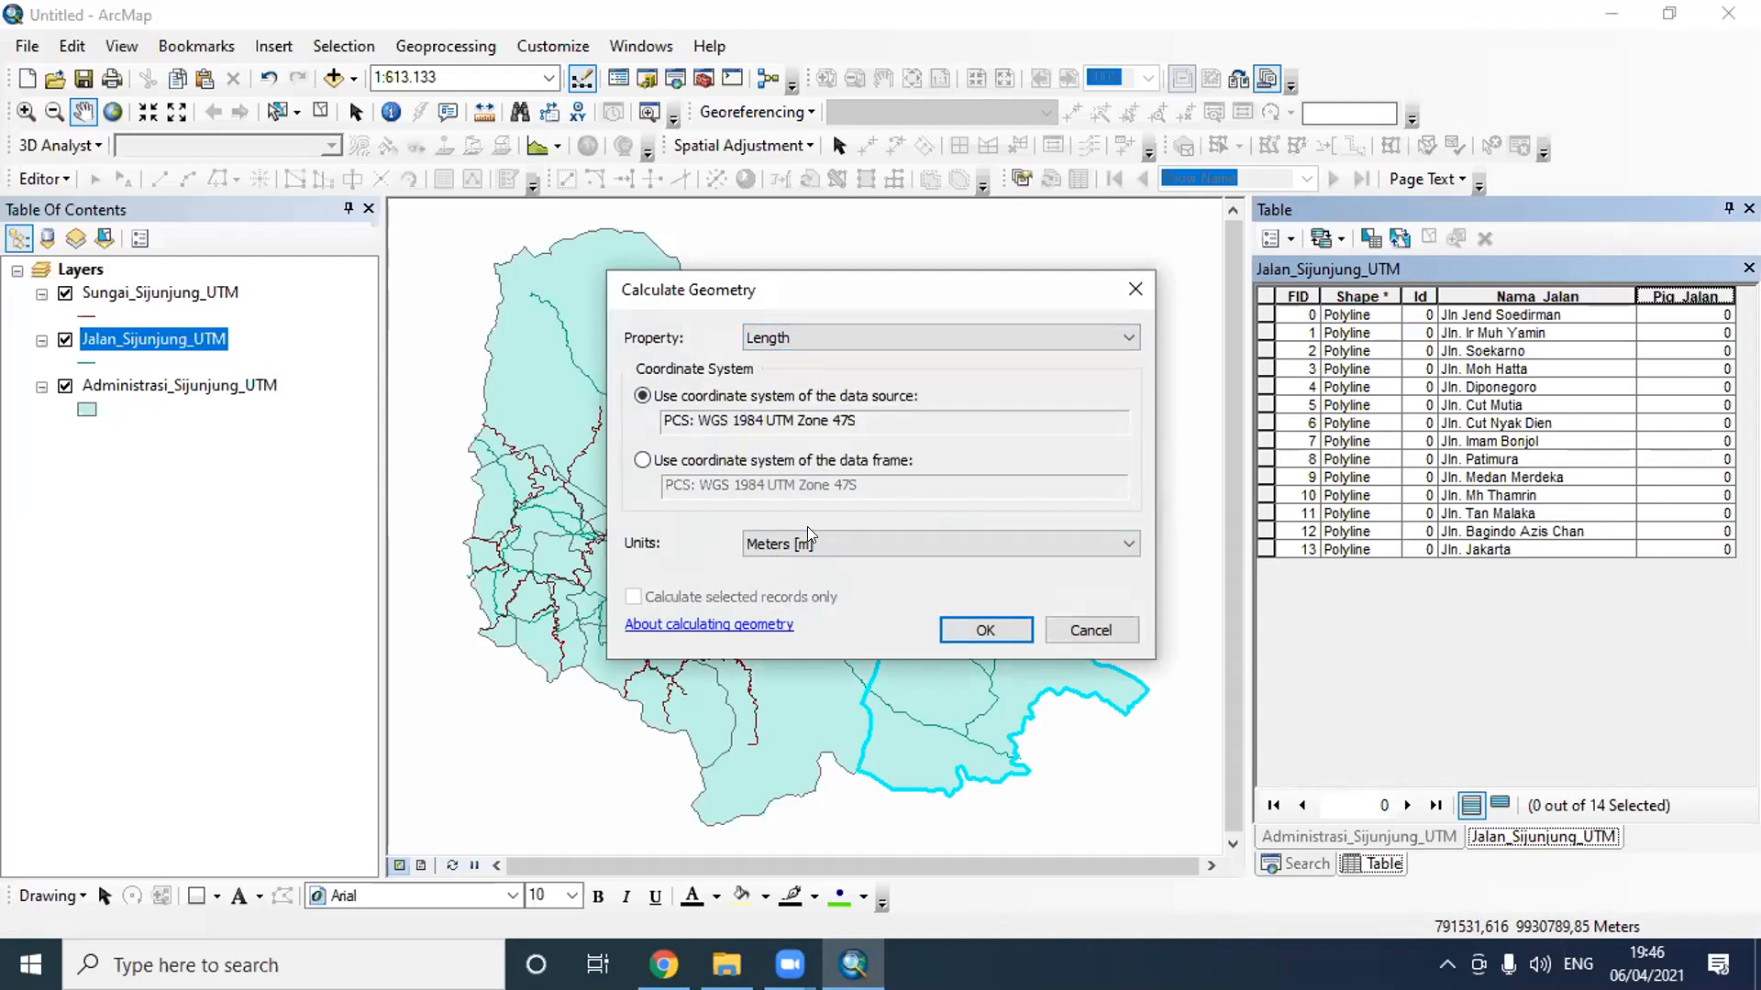
{"action": "left_click", "coordinate": [809, 542]}
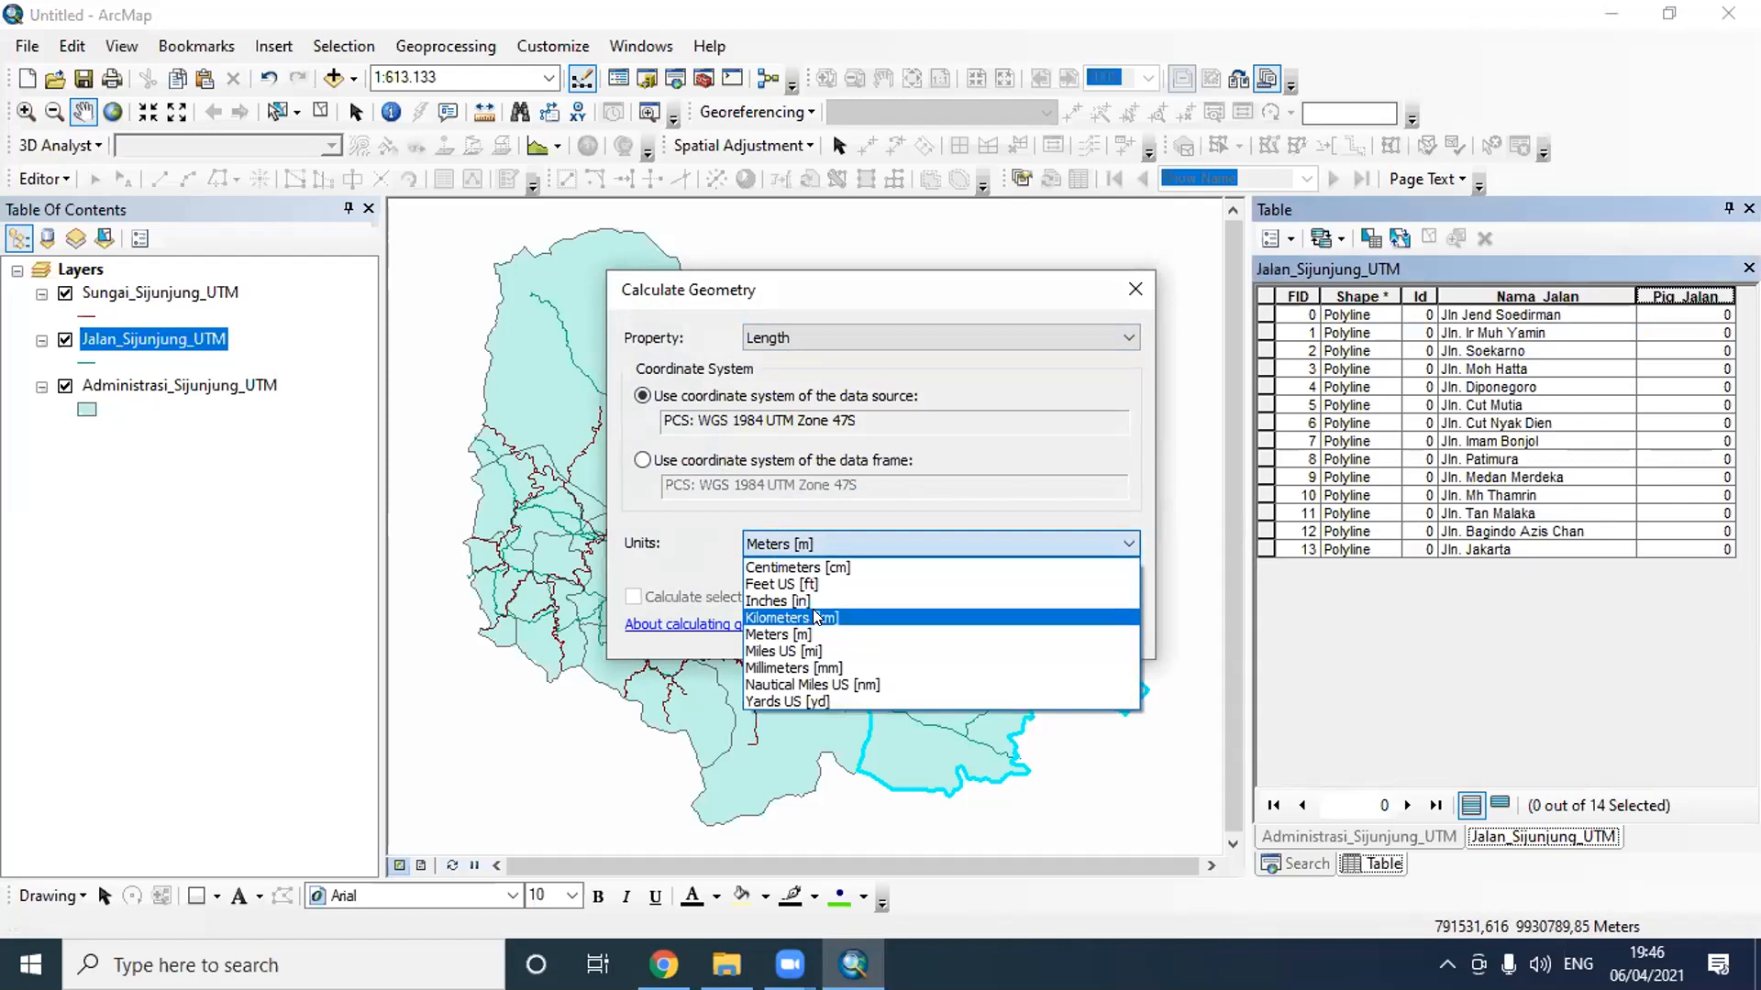
{"action": "left_click", "coordinate": [812, 615]}
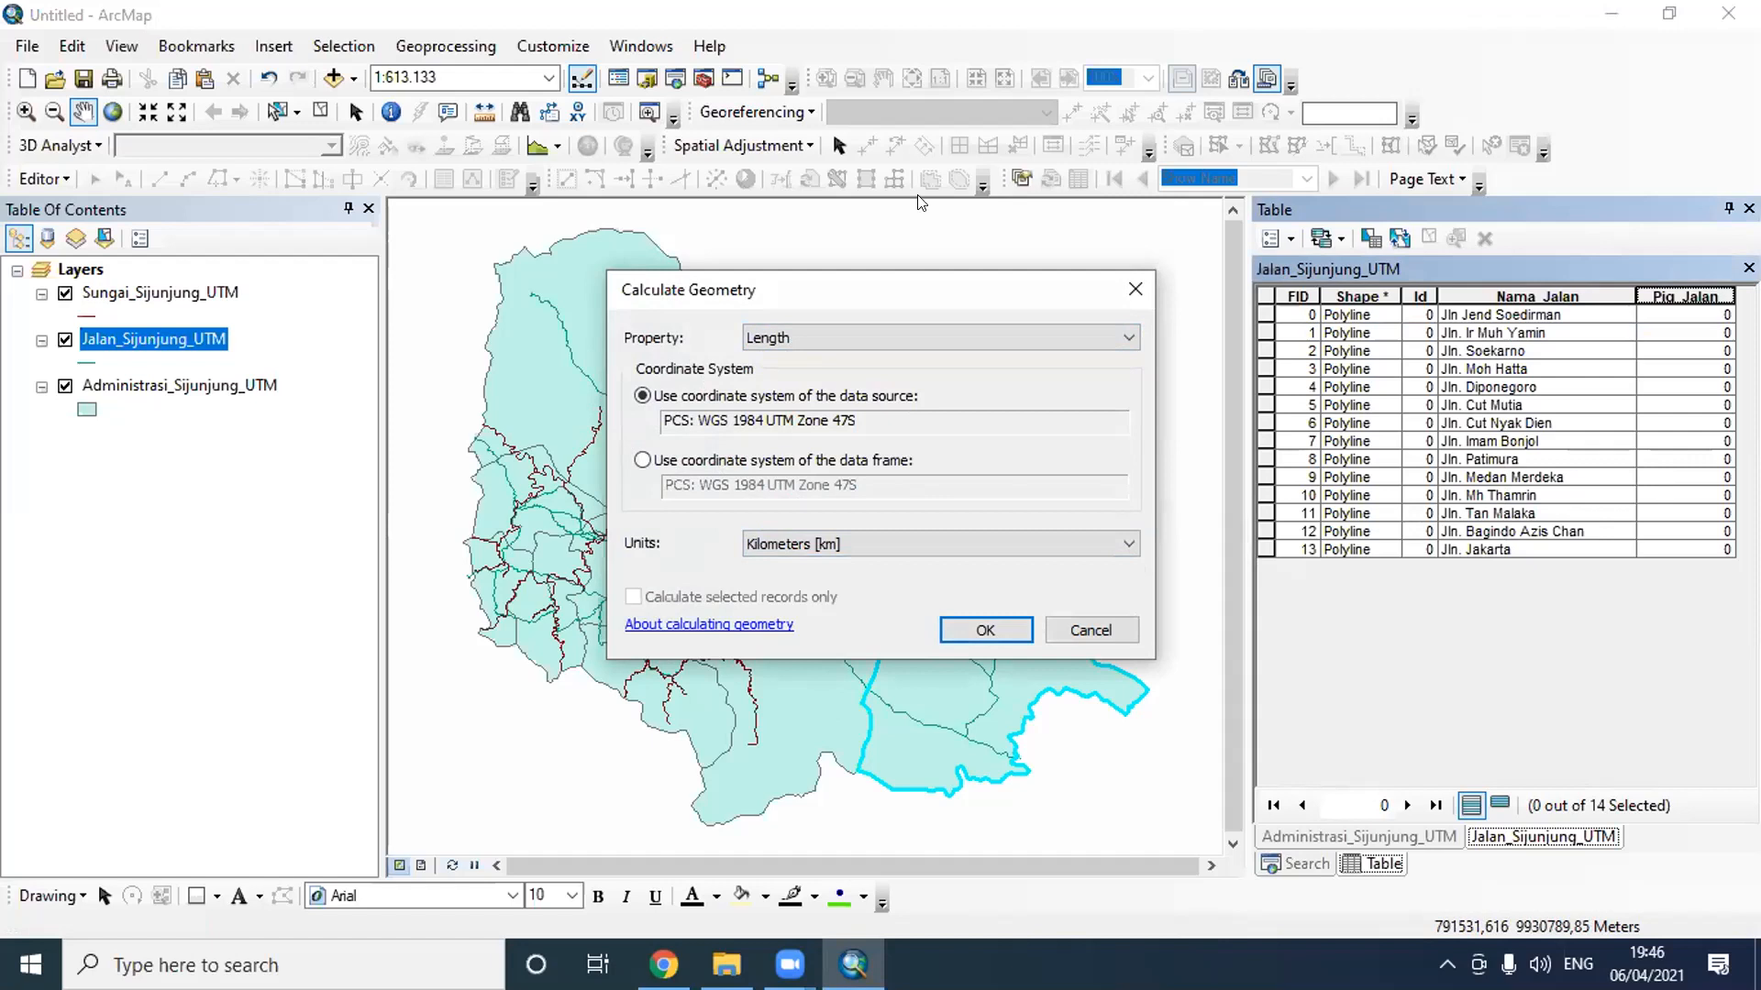
{"action": "left_click", "coordinate": [984, 630]}
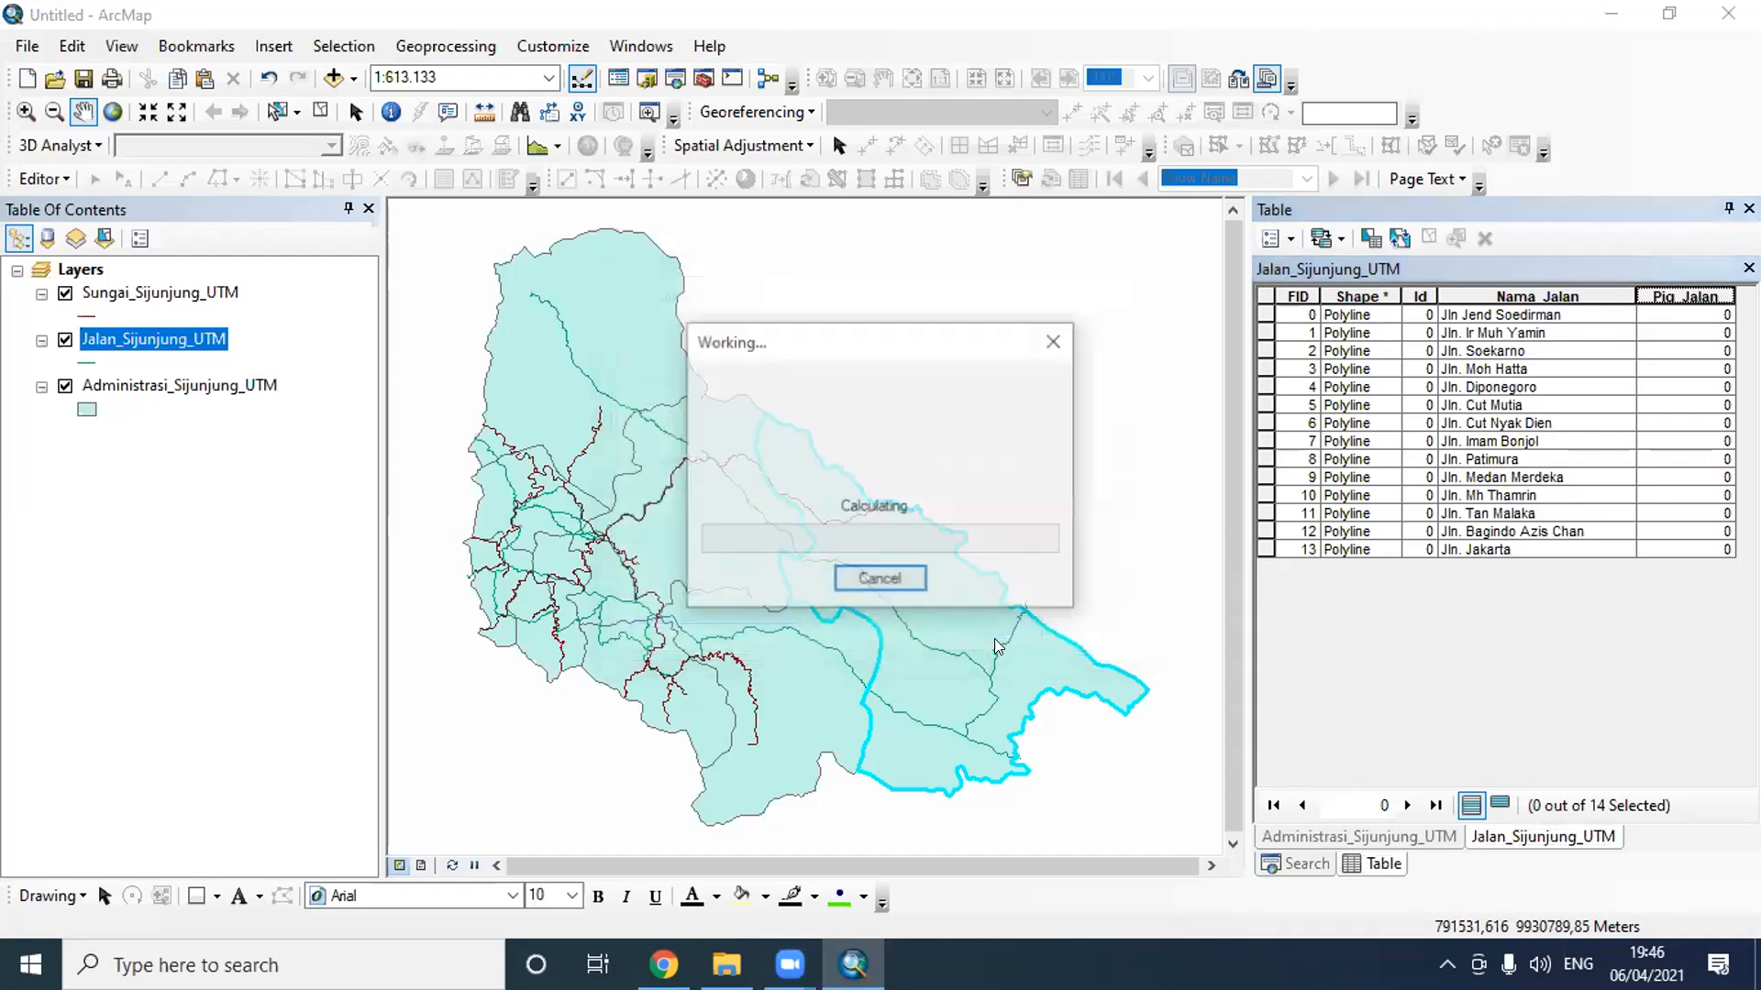
- Add the Administrasi_Sijunjung layer to the map from the Latihan H 1 folder inside GIS Dasar
{"action": "left_click", "coordinate": [333, 77]}
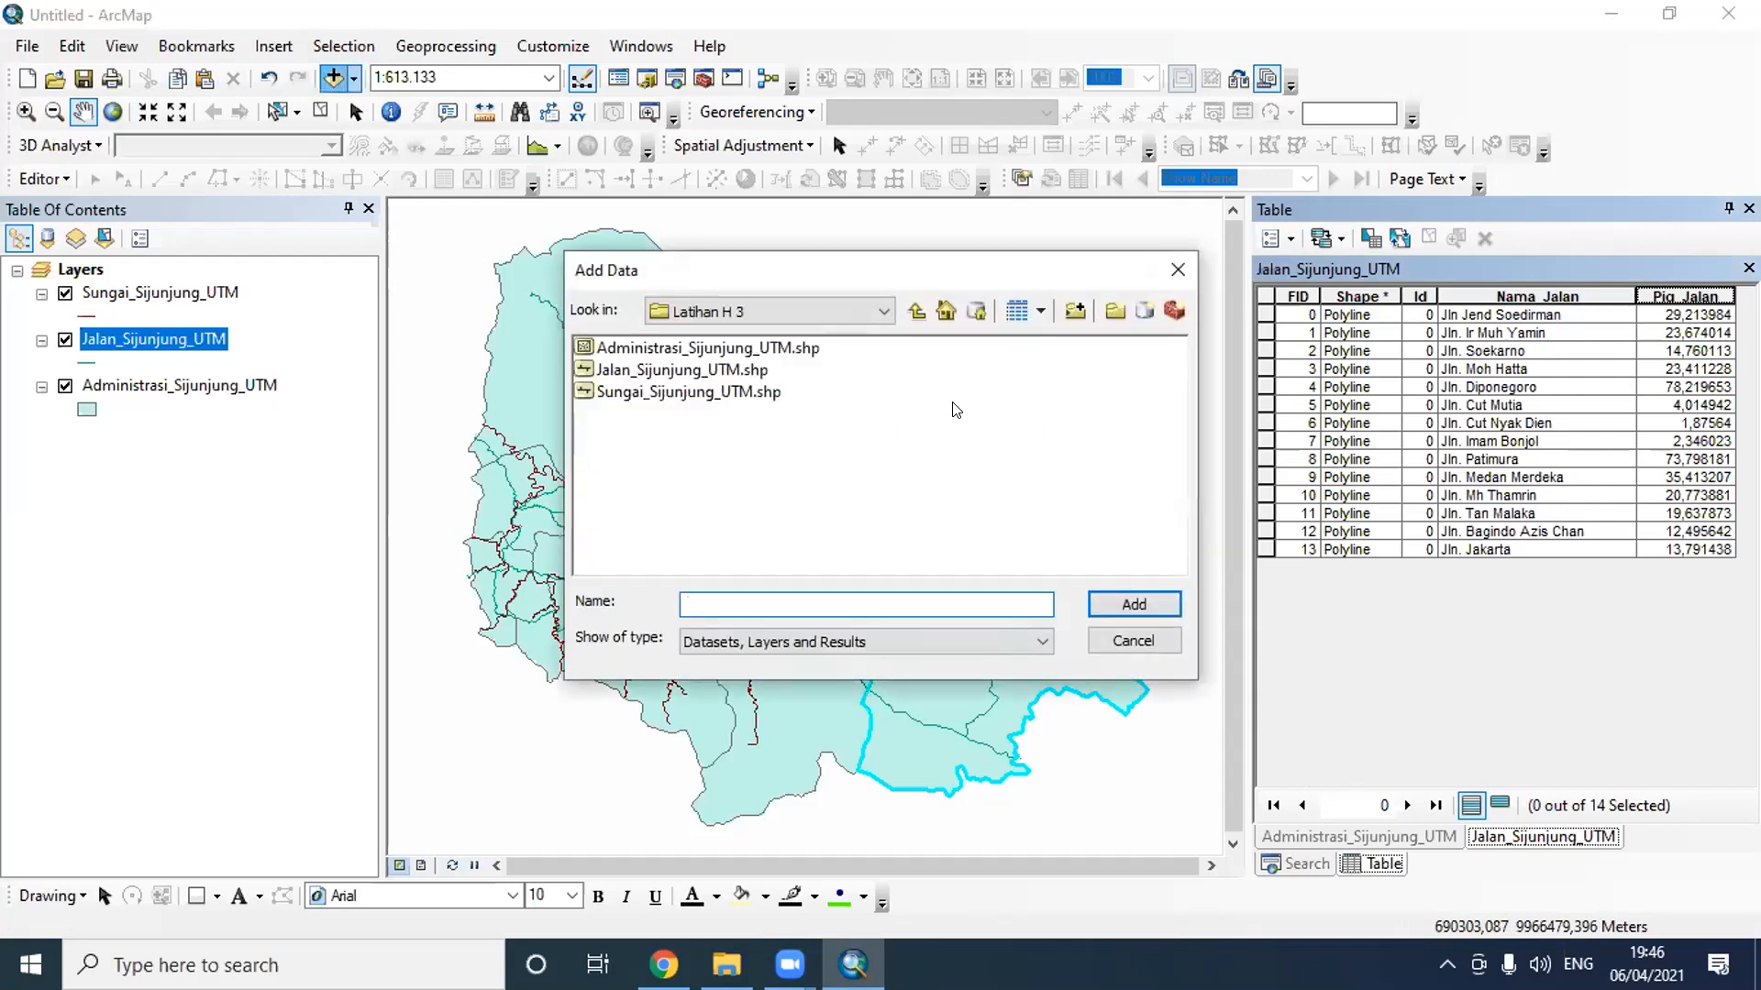
{"action": "left_click", "coordinate": [916, 310]}
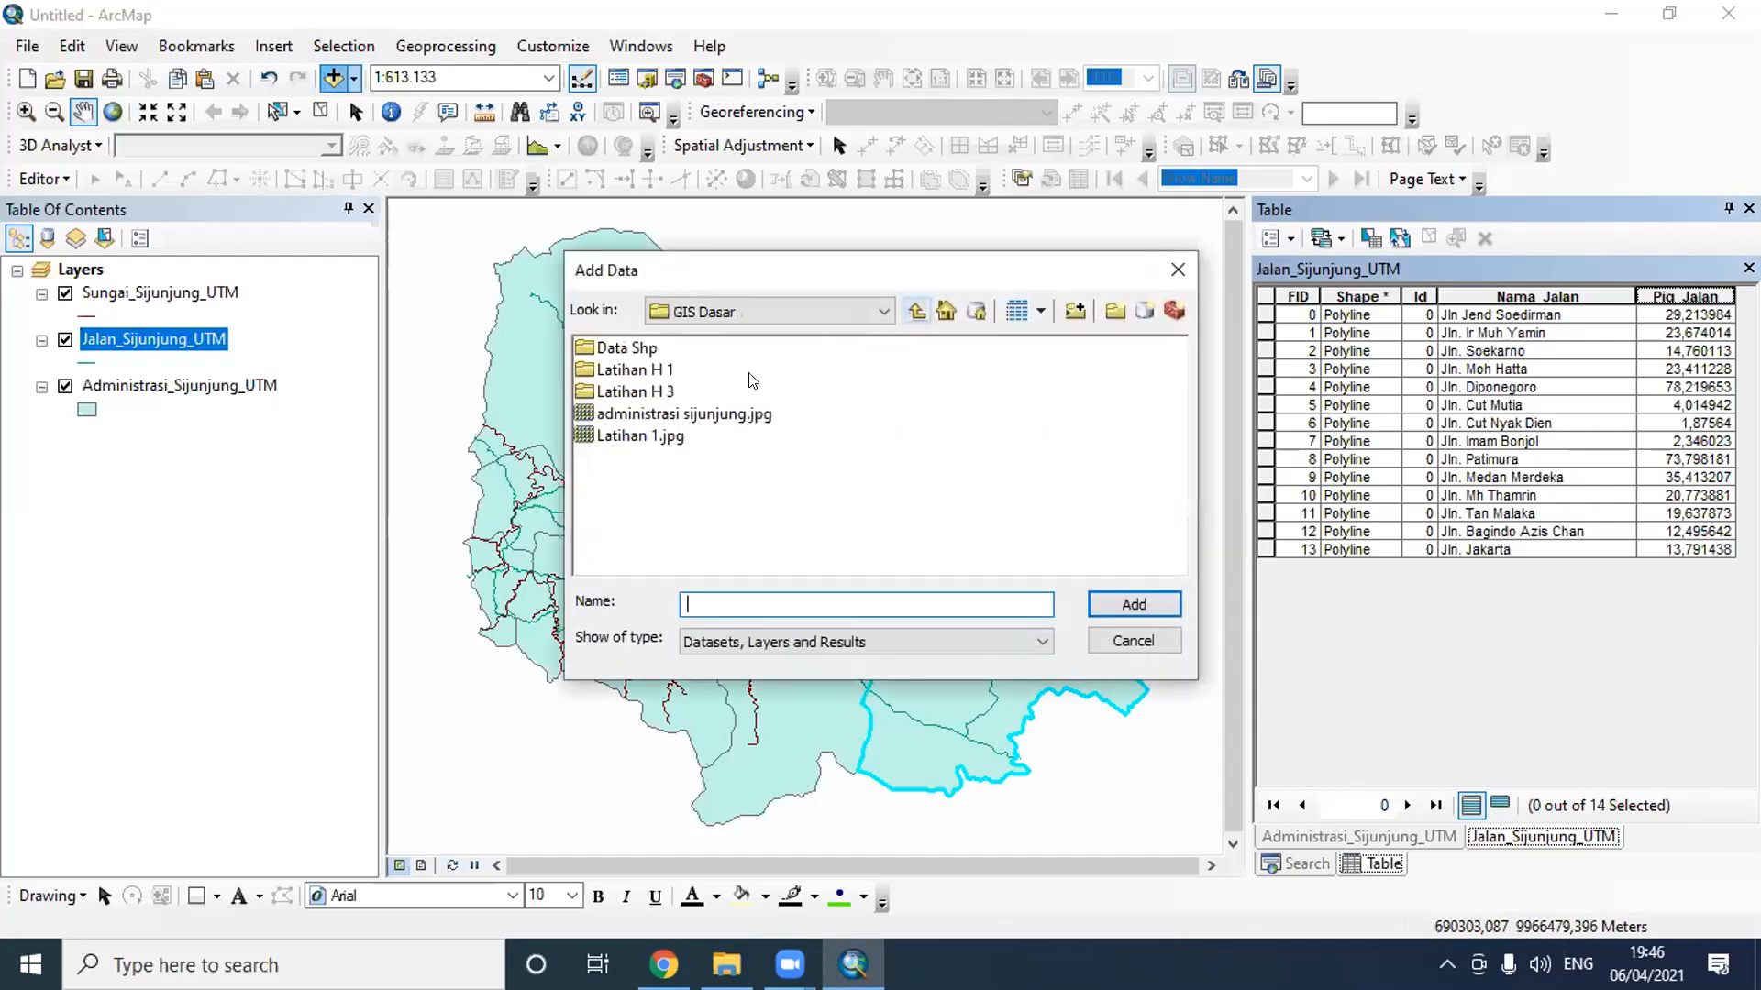
{"action": "double_click", "coordinate": [653, 370]}
{"action": "left_click", "coordinate": [688, 370]}
{"action": "left_click", "coordinate": [1145, 613]}
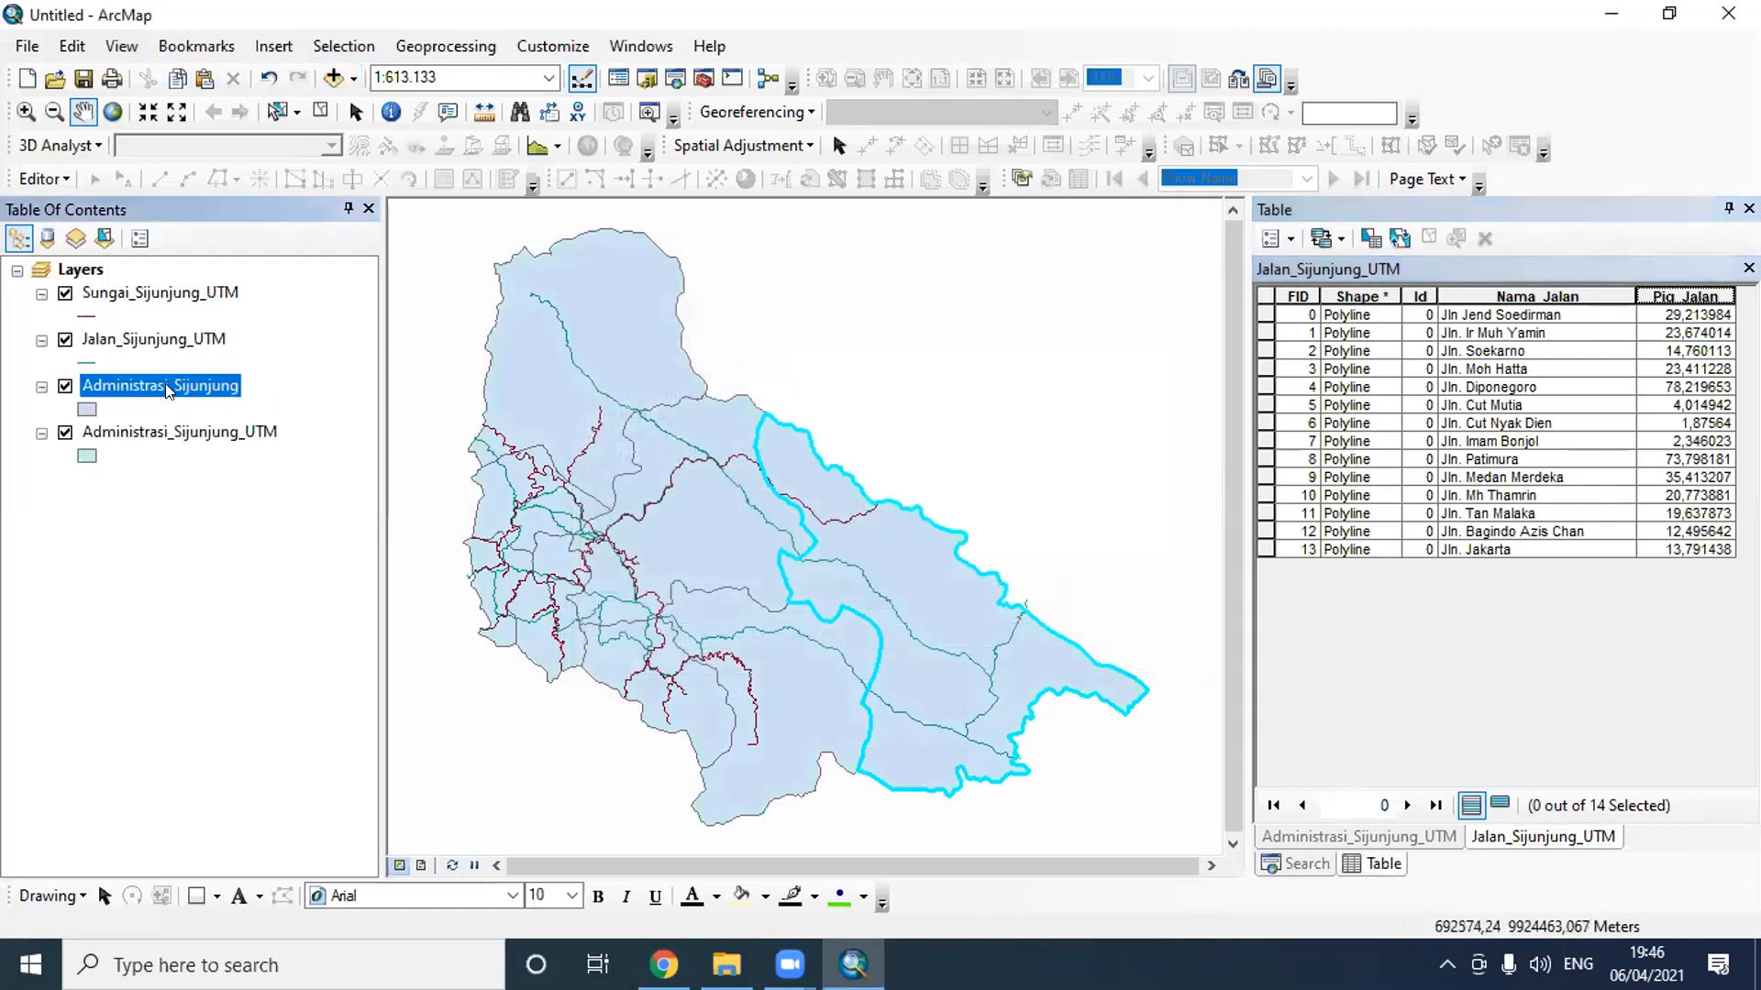
- Calculate Administrasi_Sijunjung's Luas field as area in Square Meters using the data frame's WGS 1984 UTM Zone 47S coordinate system, and widen the column
{"action": "right_click", "coordinate": [169, 378]}
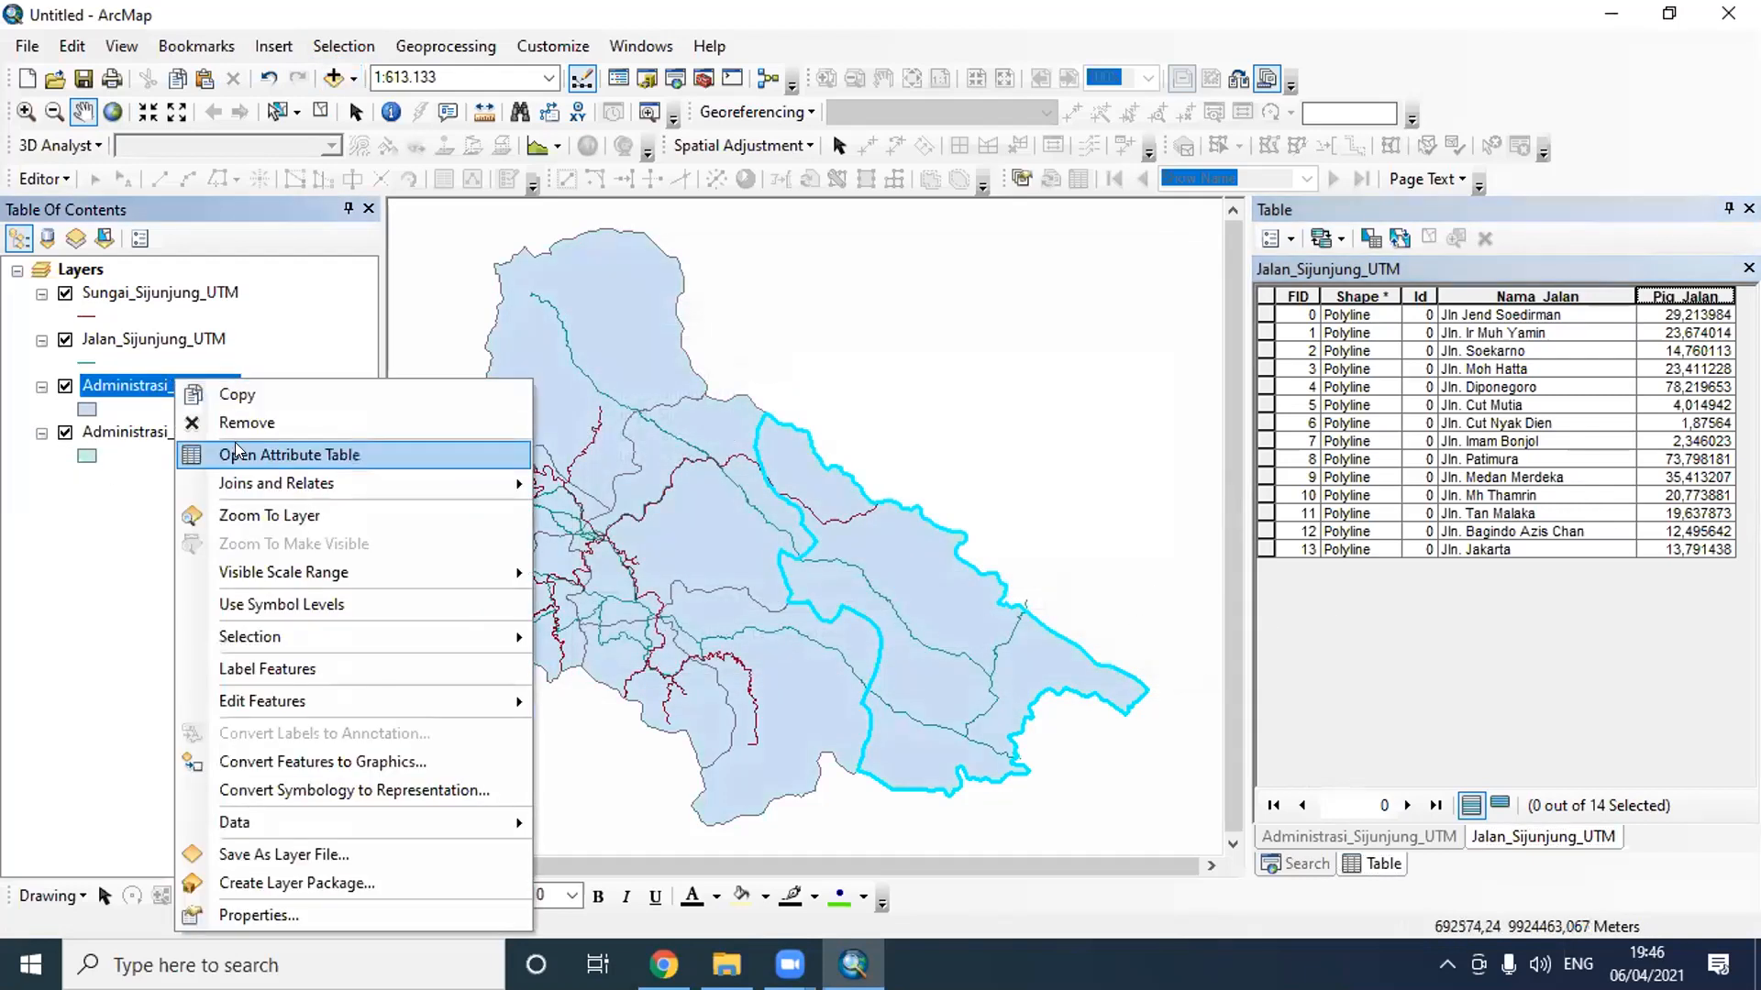
{"action": "left_click", "coordinate": [240, 451]}
{"action": "right_click", "coordinate": [1690, 297]}
{"action": "left_click", "coordinate": [1682, 493]}
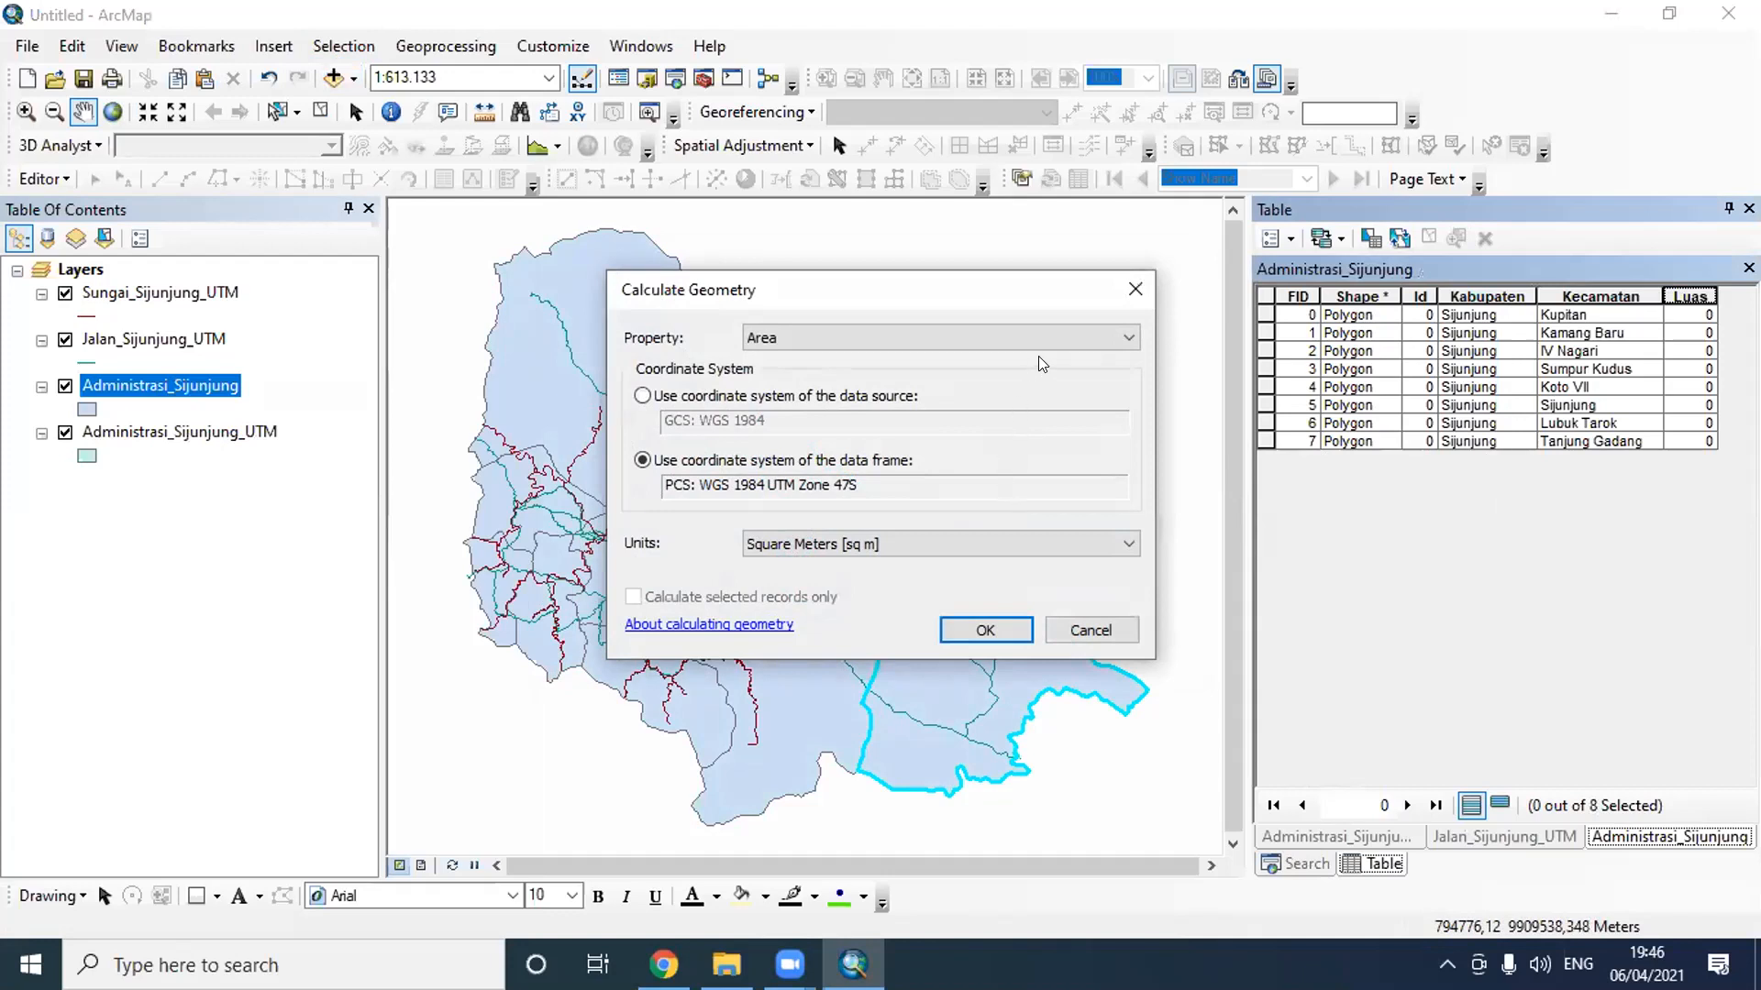
{"action": "left_click", "coordinate": [1083, 339]}
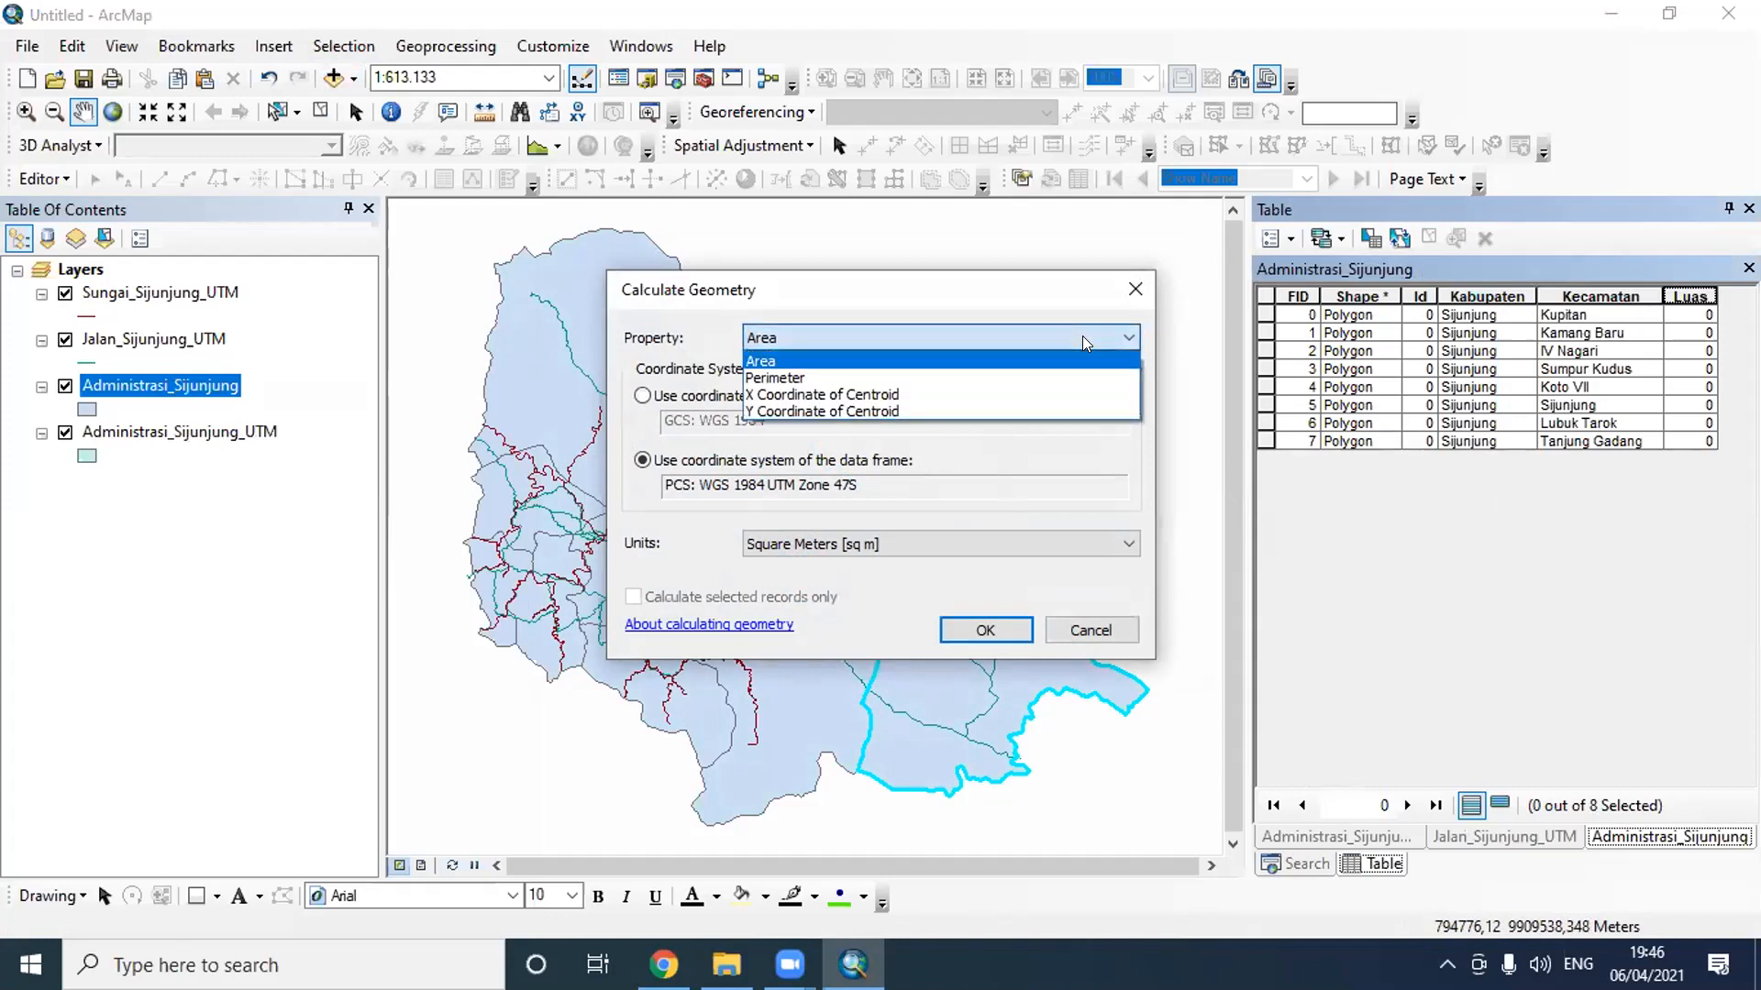
{"action": "left_click", "coordinate": [1082, 336]}
{"action": "left_click", "coordinate": [1017, 541]}
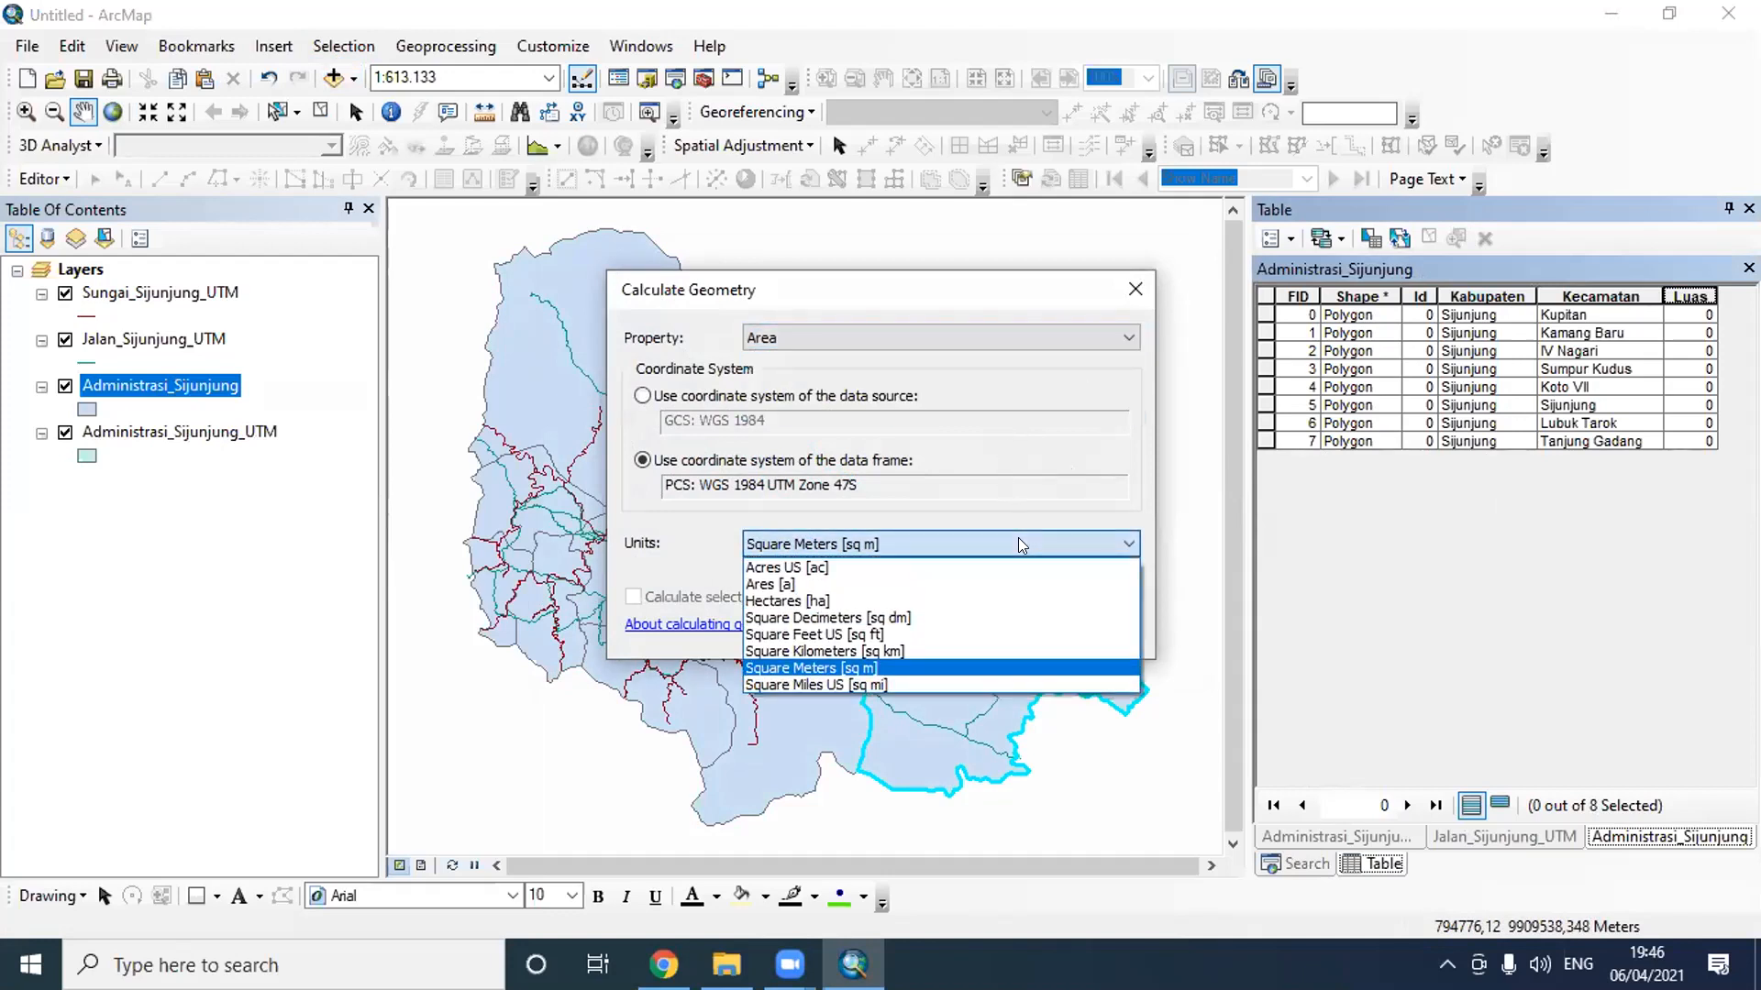
{"action": "left_click", "coordinate": [1076, 507]}
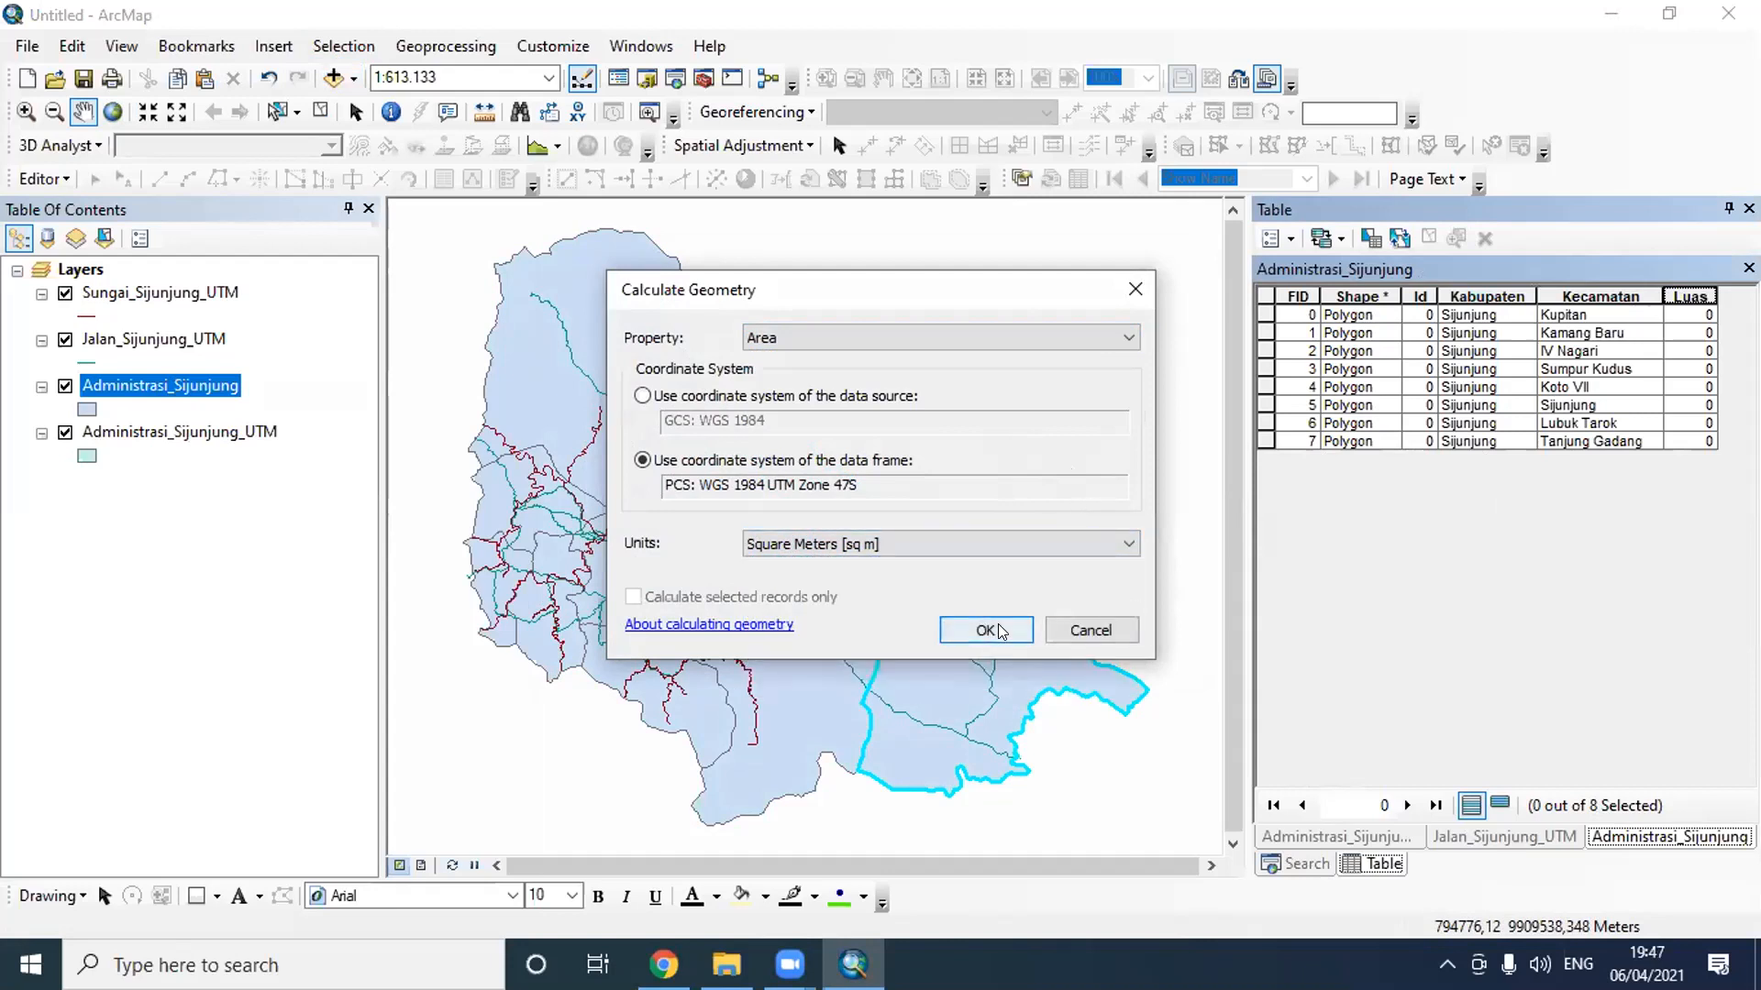
{"action": "left_click", "coordinate": [991, 631]}
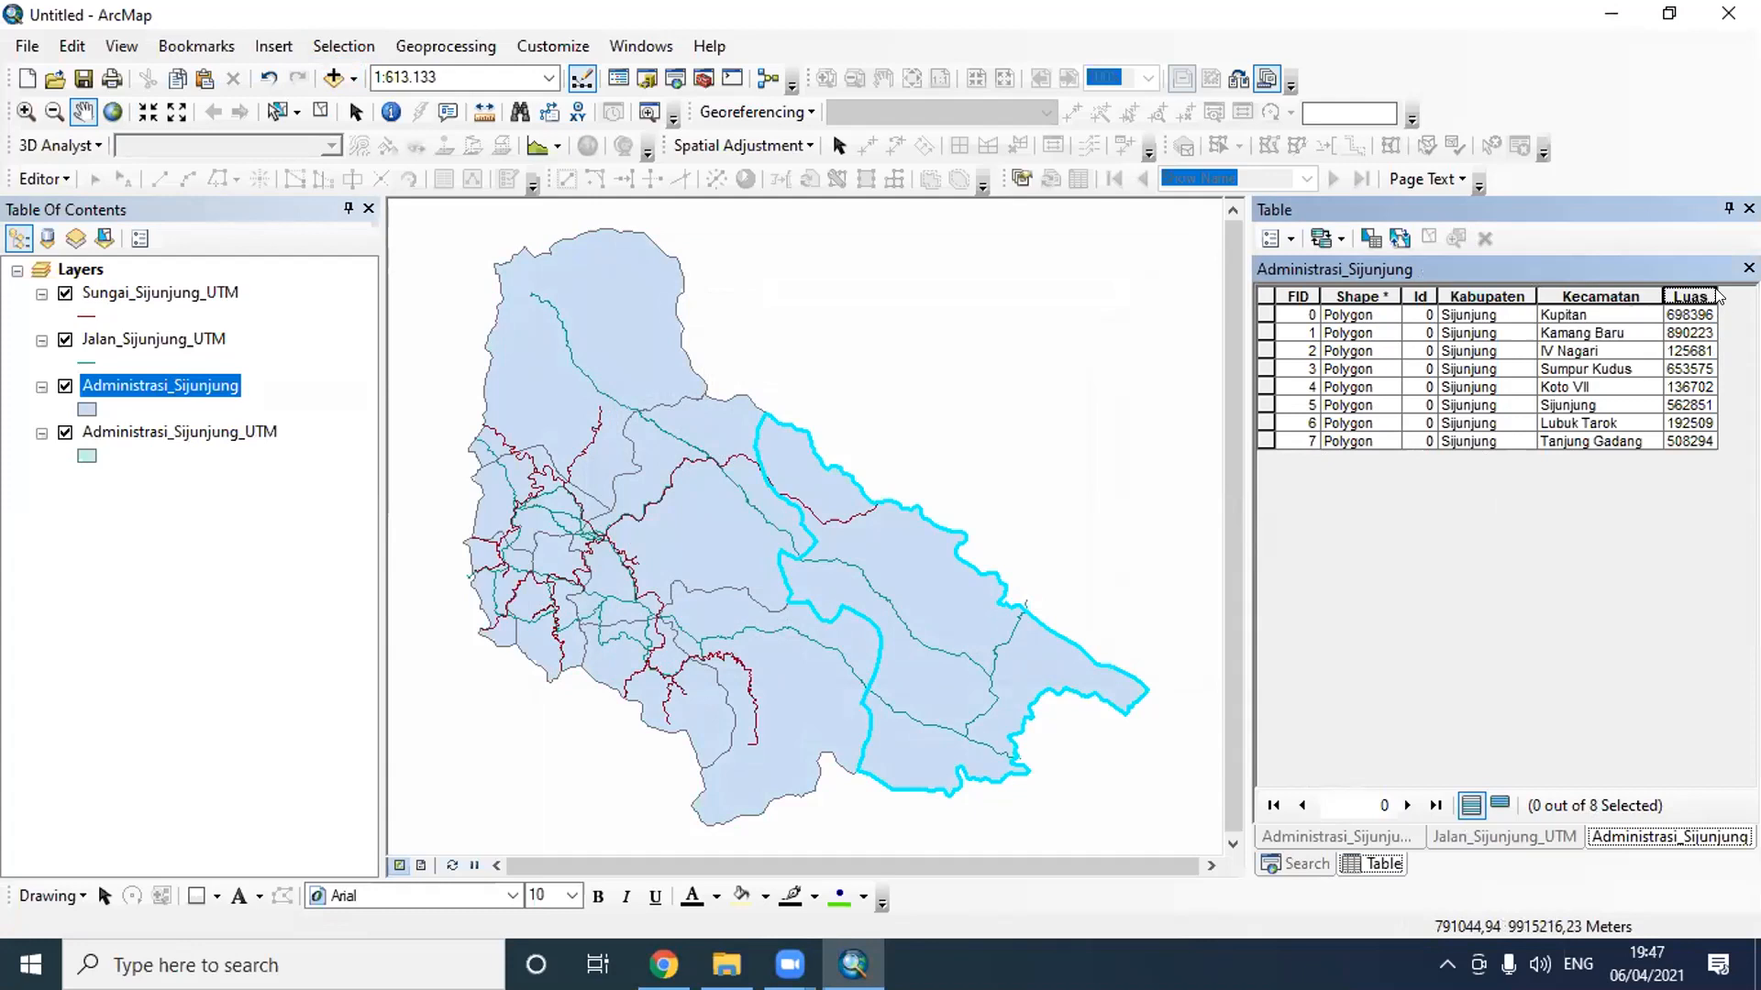
{"action": "left_click_drag", "start_coordinate": [1717, 291], "coordinate": [1738, 290]}
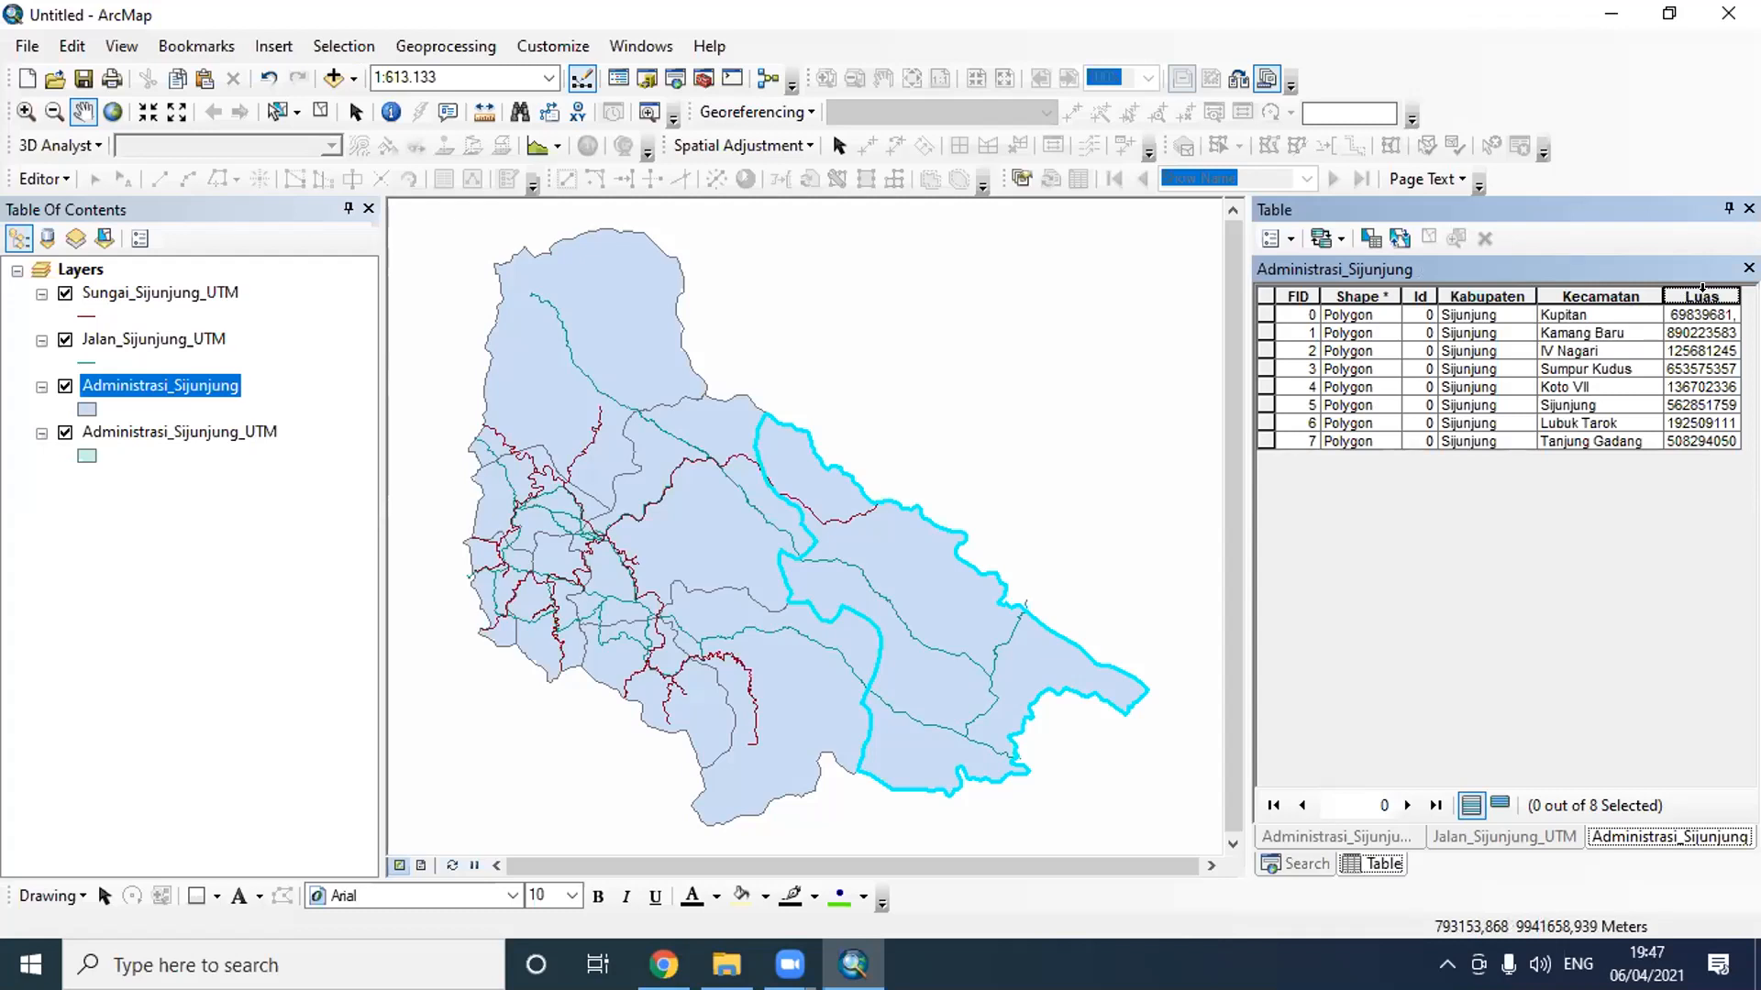
{"action": "left_click", "coordinate": [131, 48]}
{"action": "left_click", "coordinate": [300, 343]}
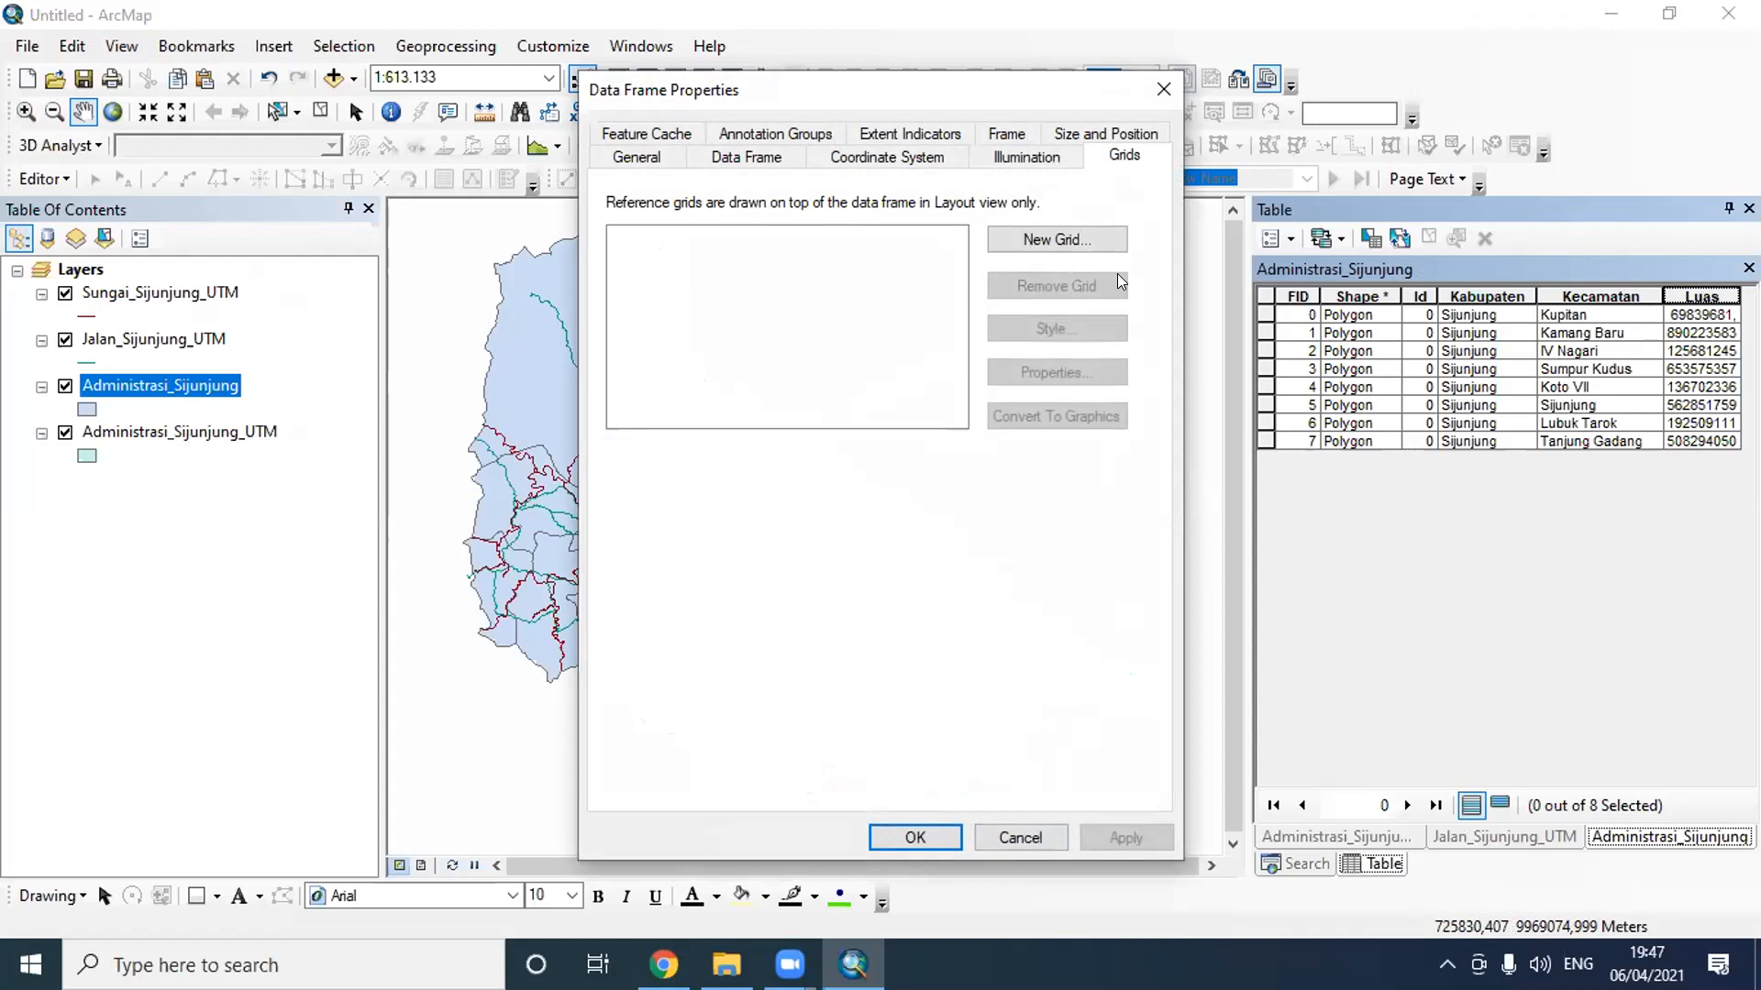
{"action": "left_click", "coordinate": [1163, 90]}
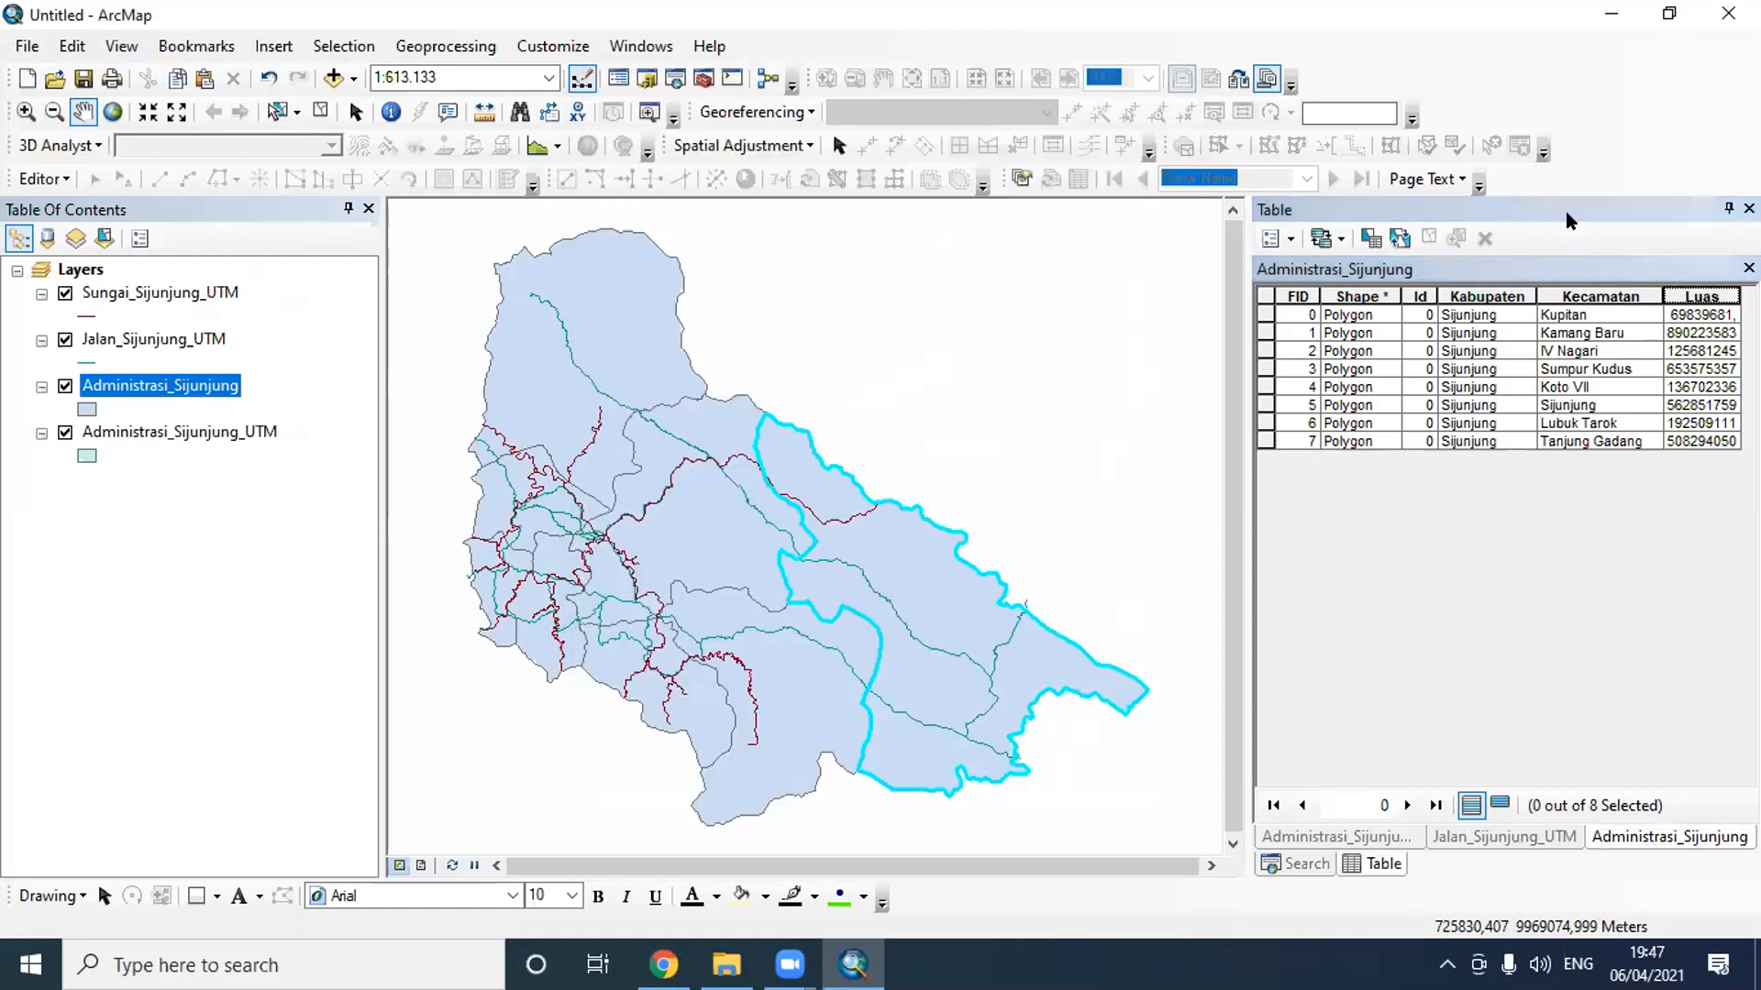
- Close the attribute table and preview WGS 1984 UTM Zone 47S, WGS 1984 and WGS 1984 UTM Zone 48S as data frame coordinate systems without applying any
{"action": "left_click", "coordinate": [1731, 210]}
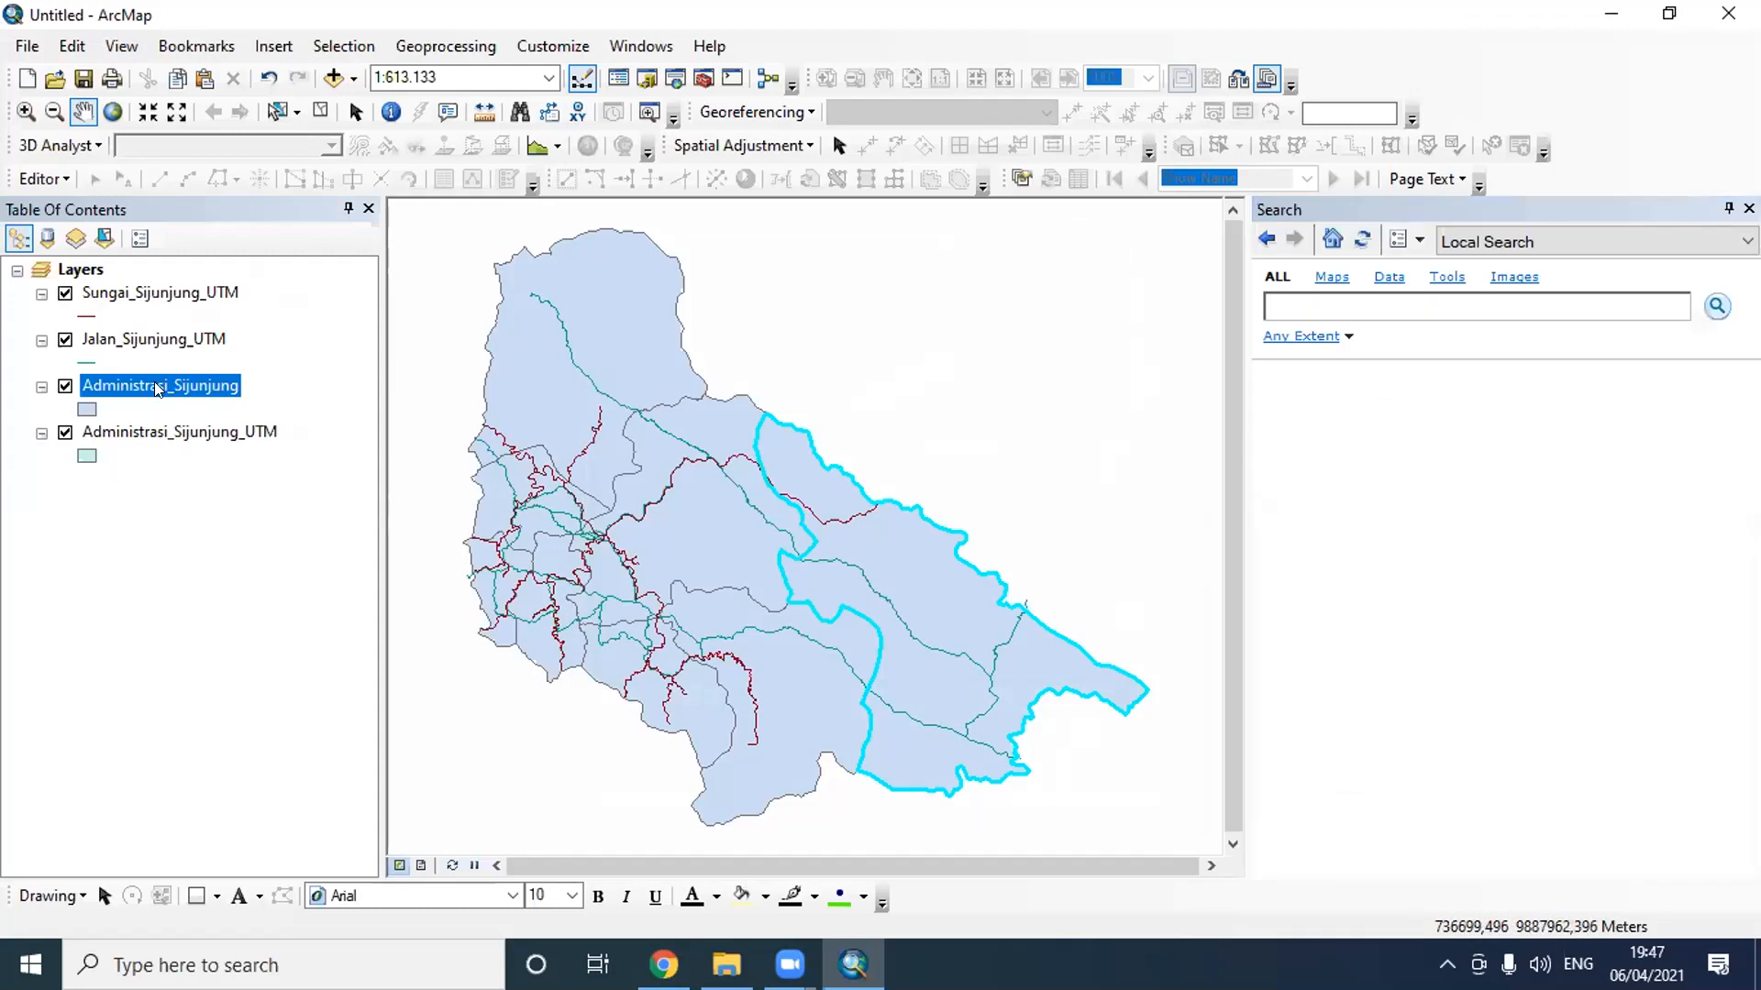
{"action": "left_click", "coordinate": [123, 47]}
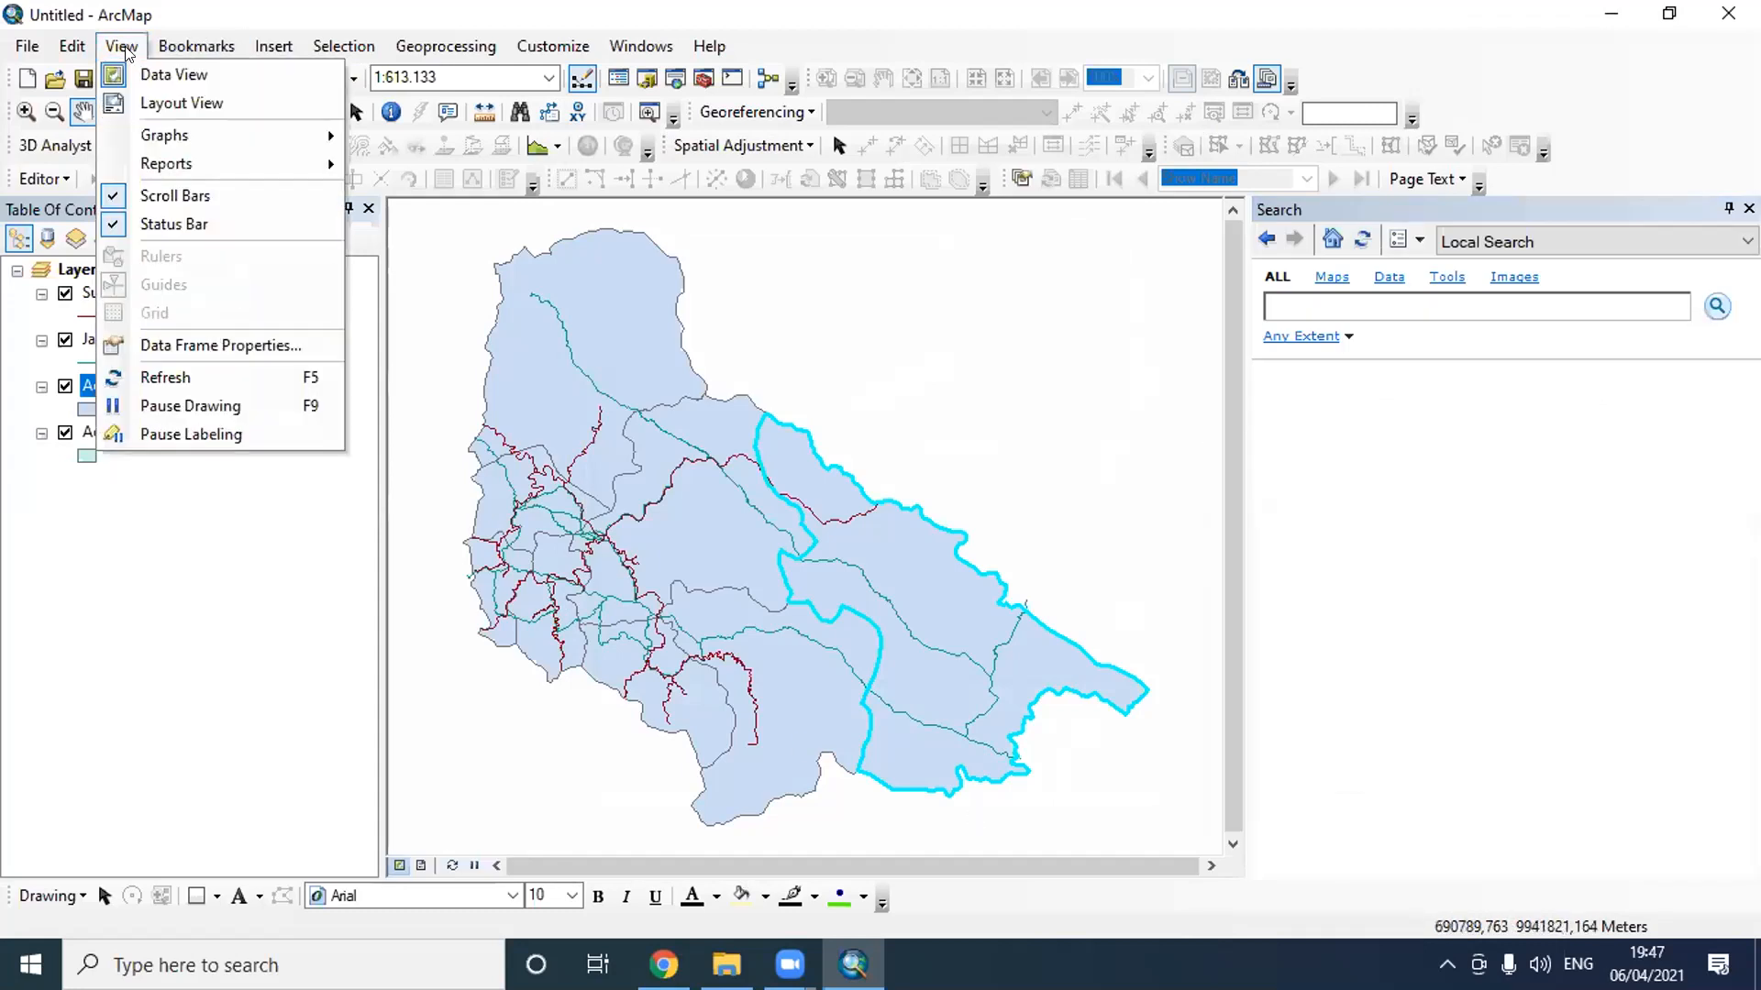
{"action": "left_click", "coordinate": [252, 345]}
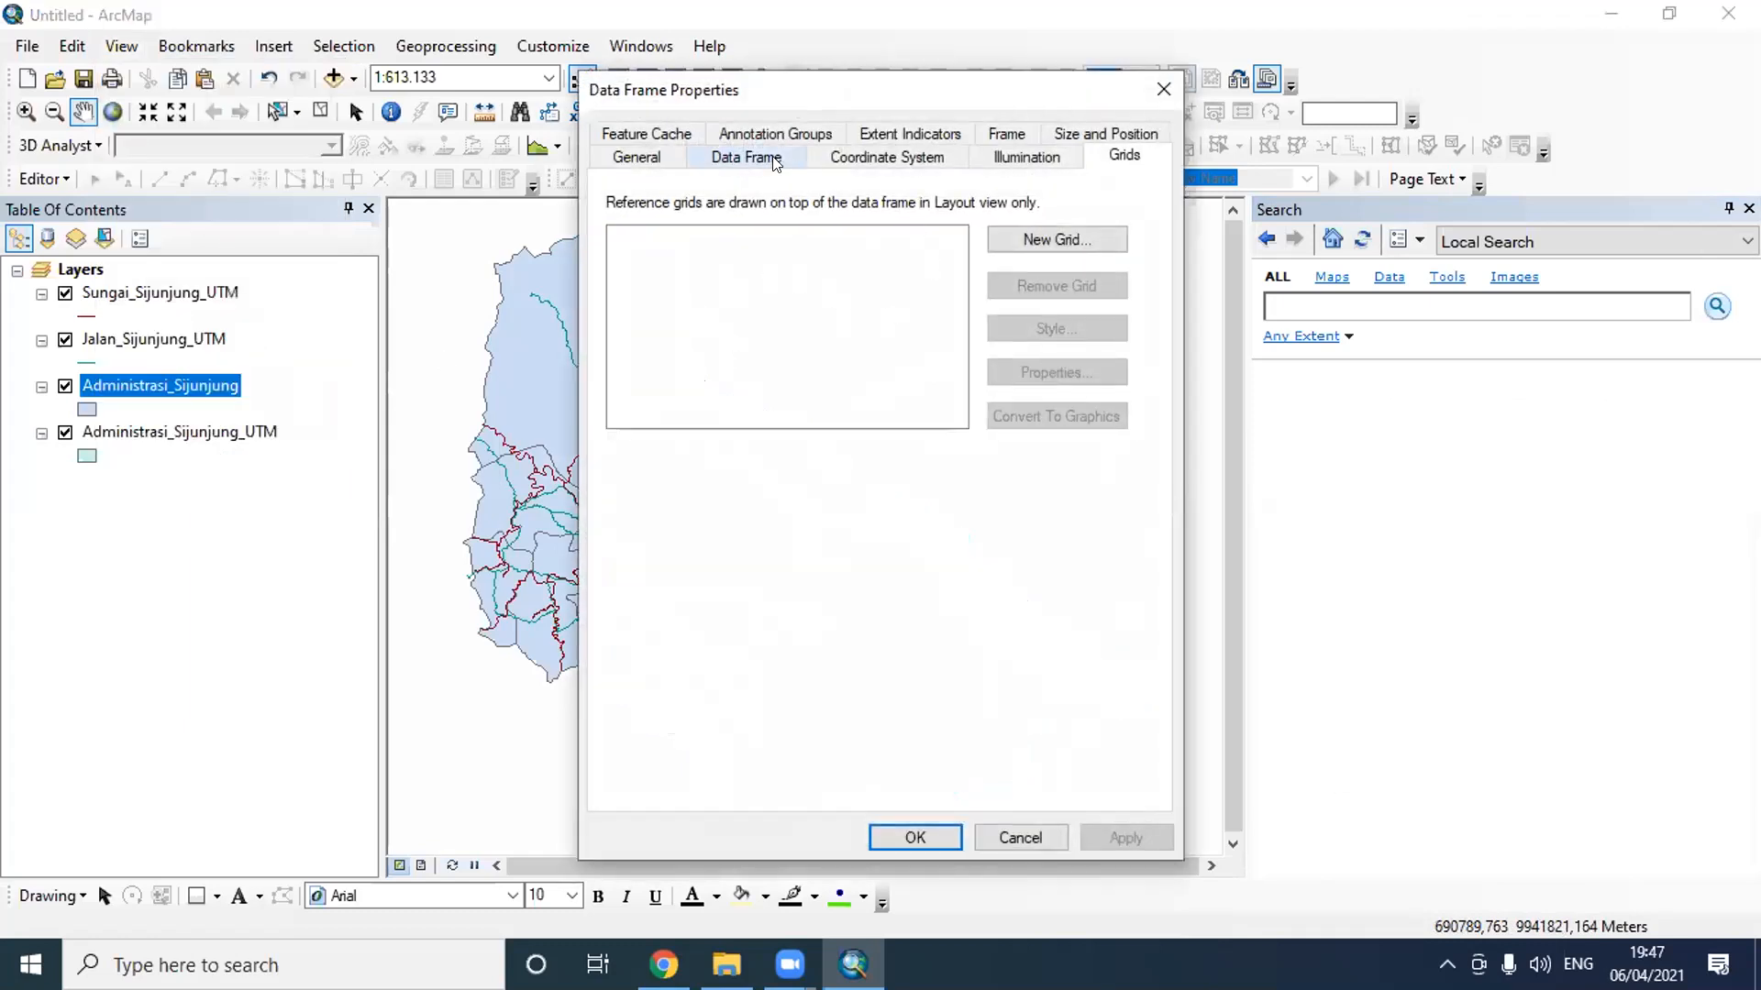
{"action": "left_click", "coordinate": [836, 158]}
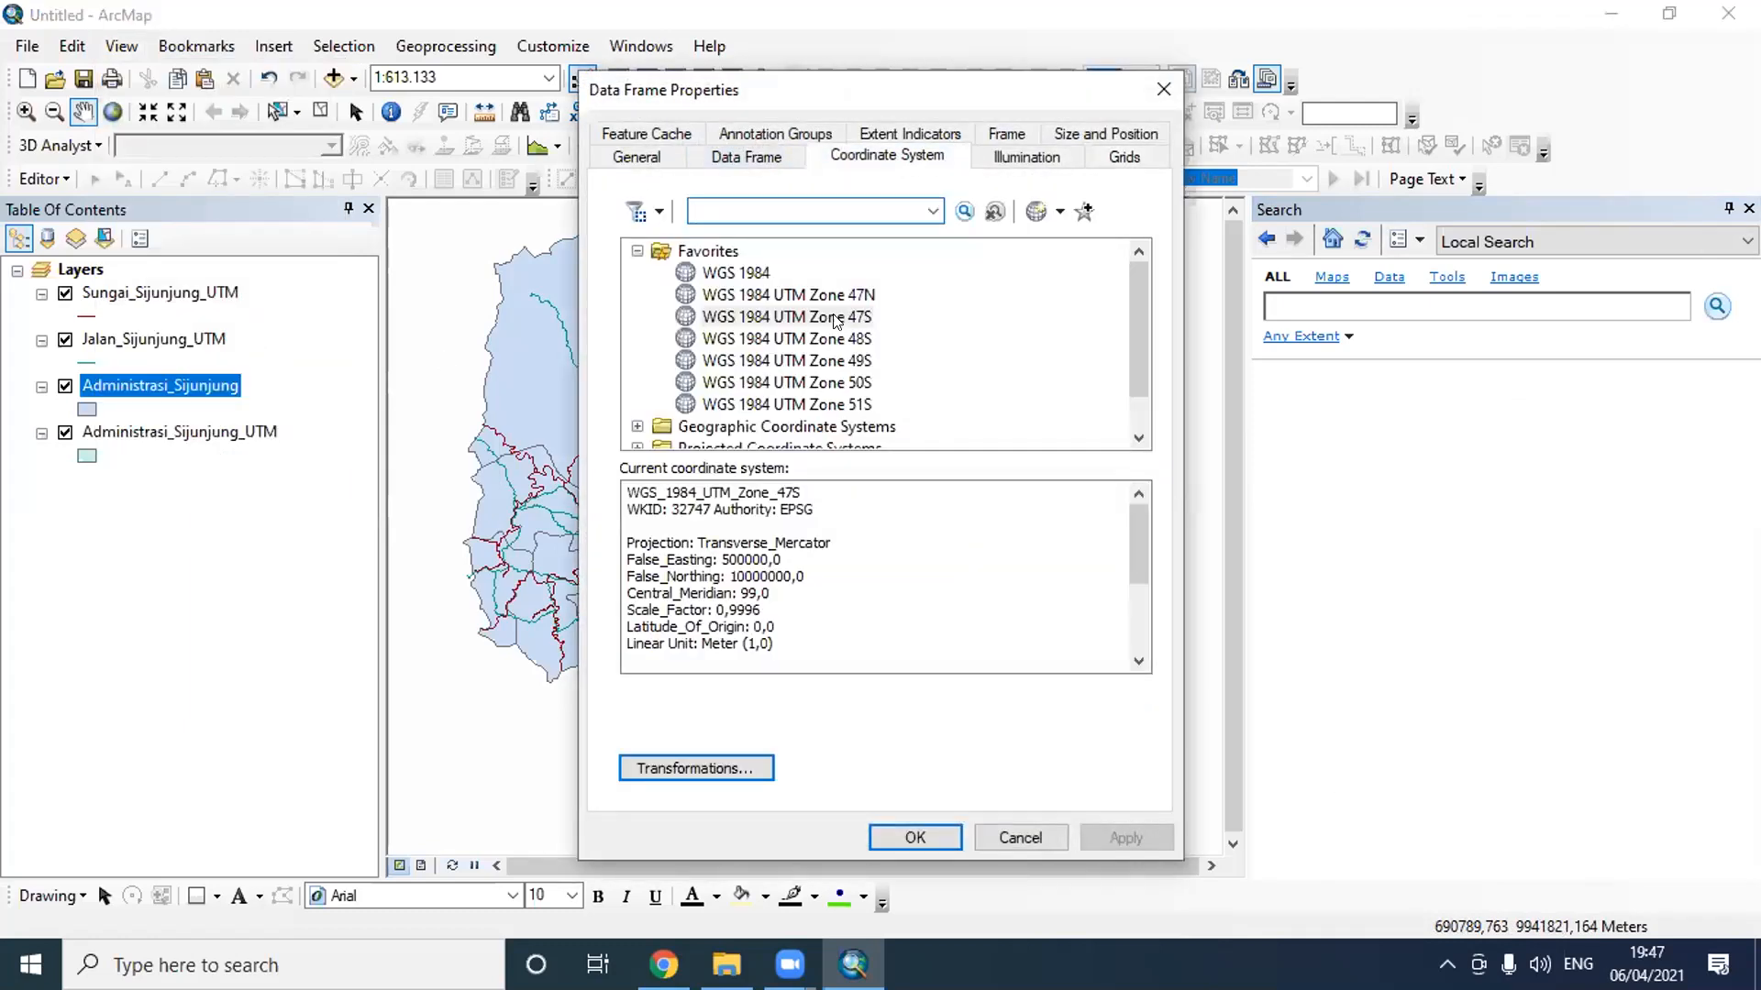
{"action": "left_click", "coordinate": [838, 319]}
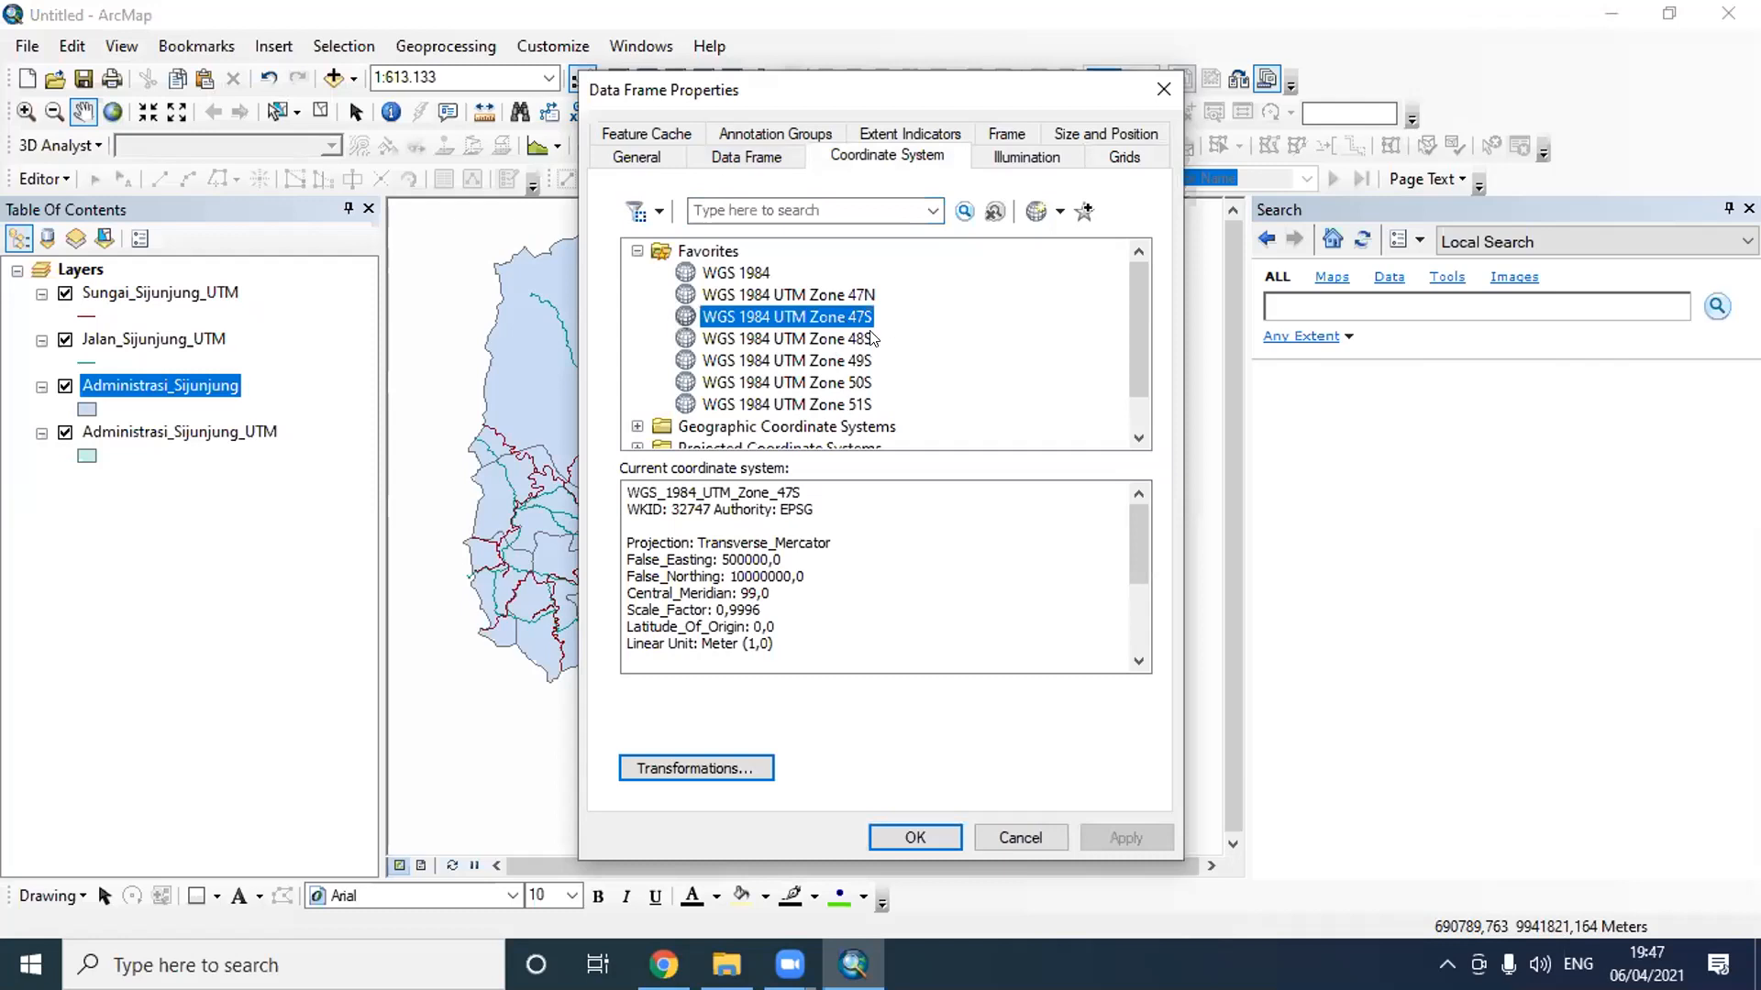
{"action": "left_click", "coordinate": [736, 273]}
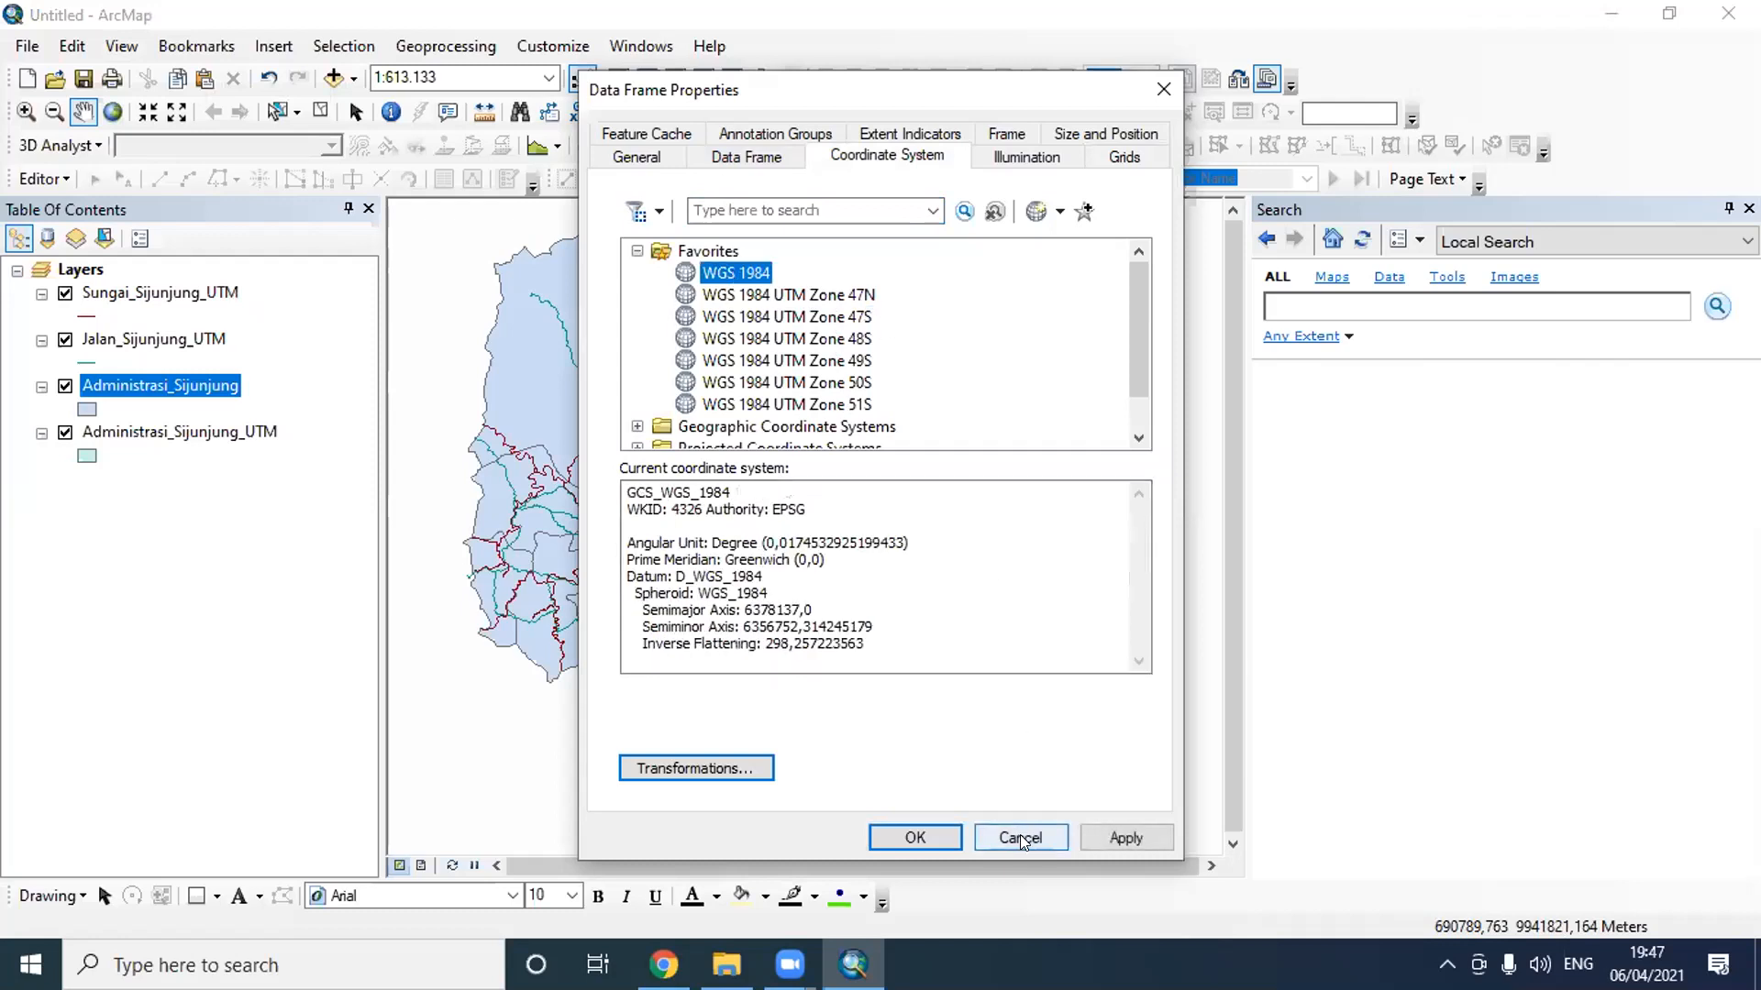
{"action": "left_click", "coordinate": [851, 340]}
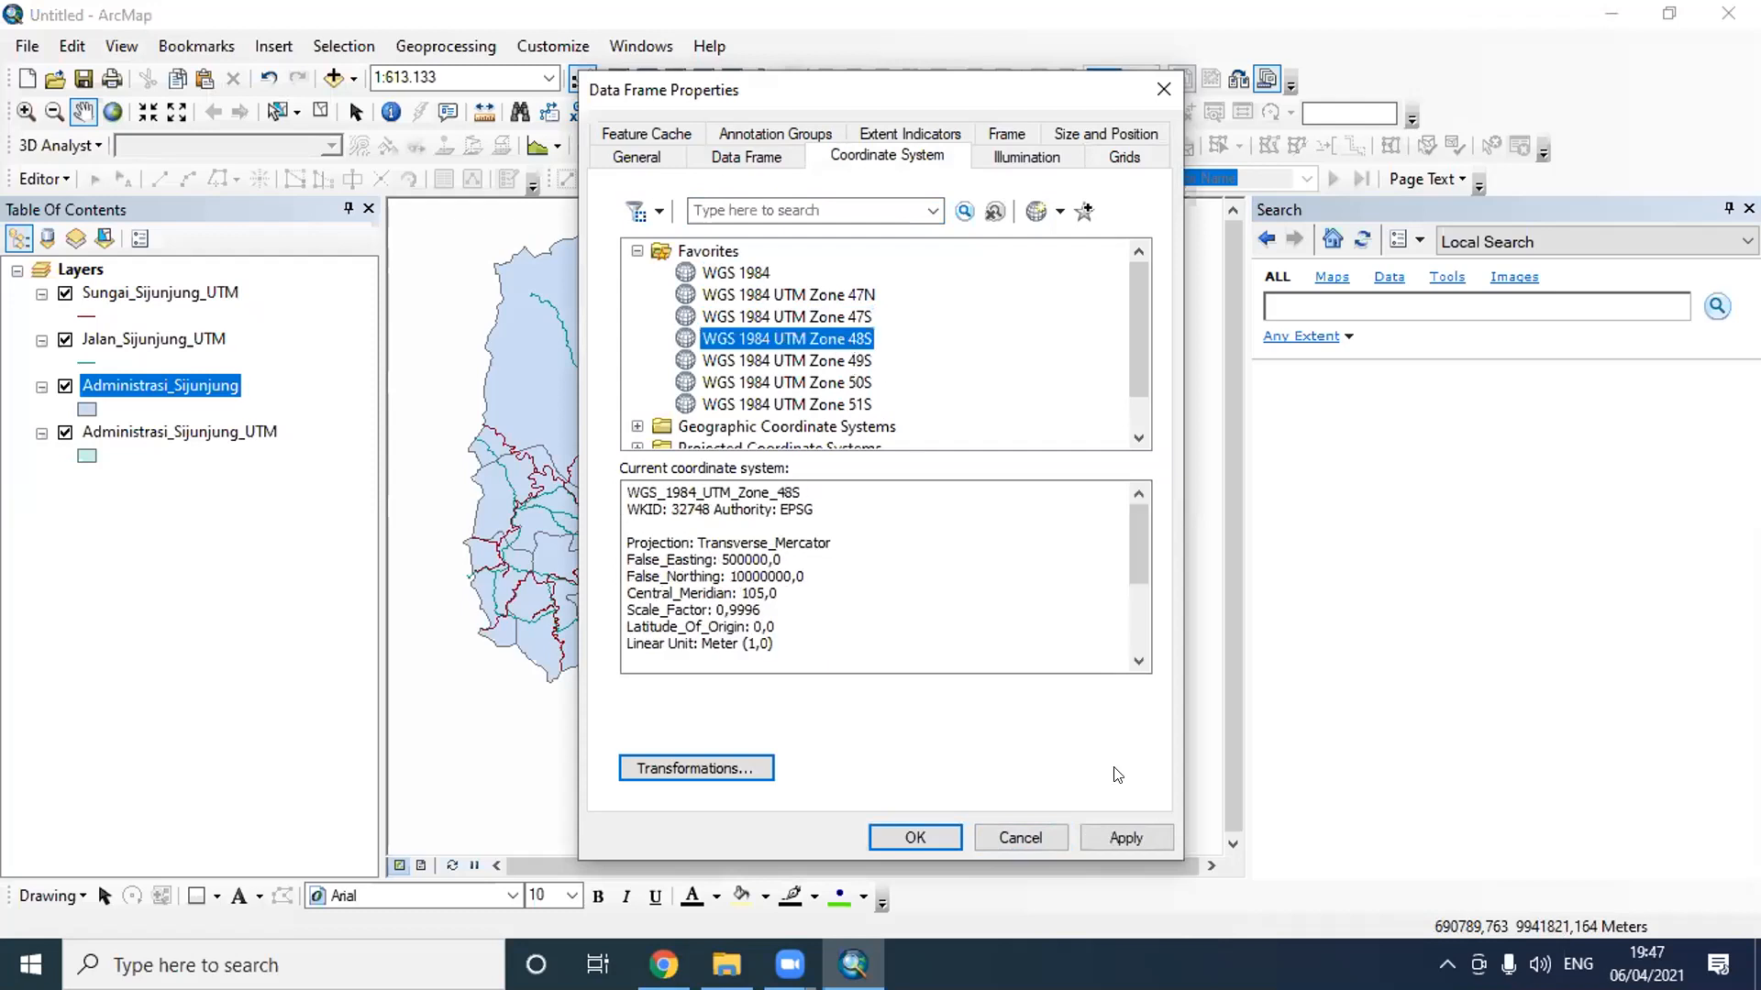
{"action": "left_click", "coordinate": [1019, 837]}
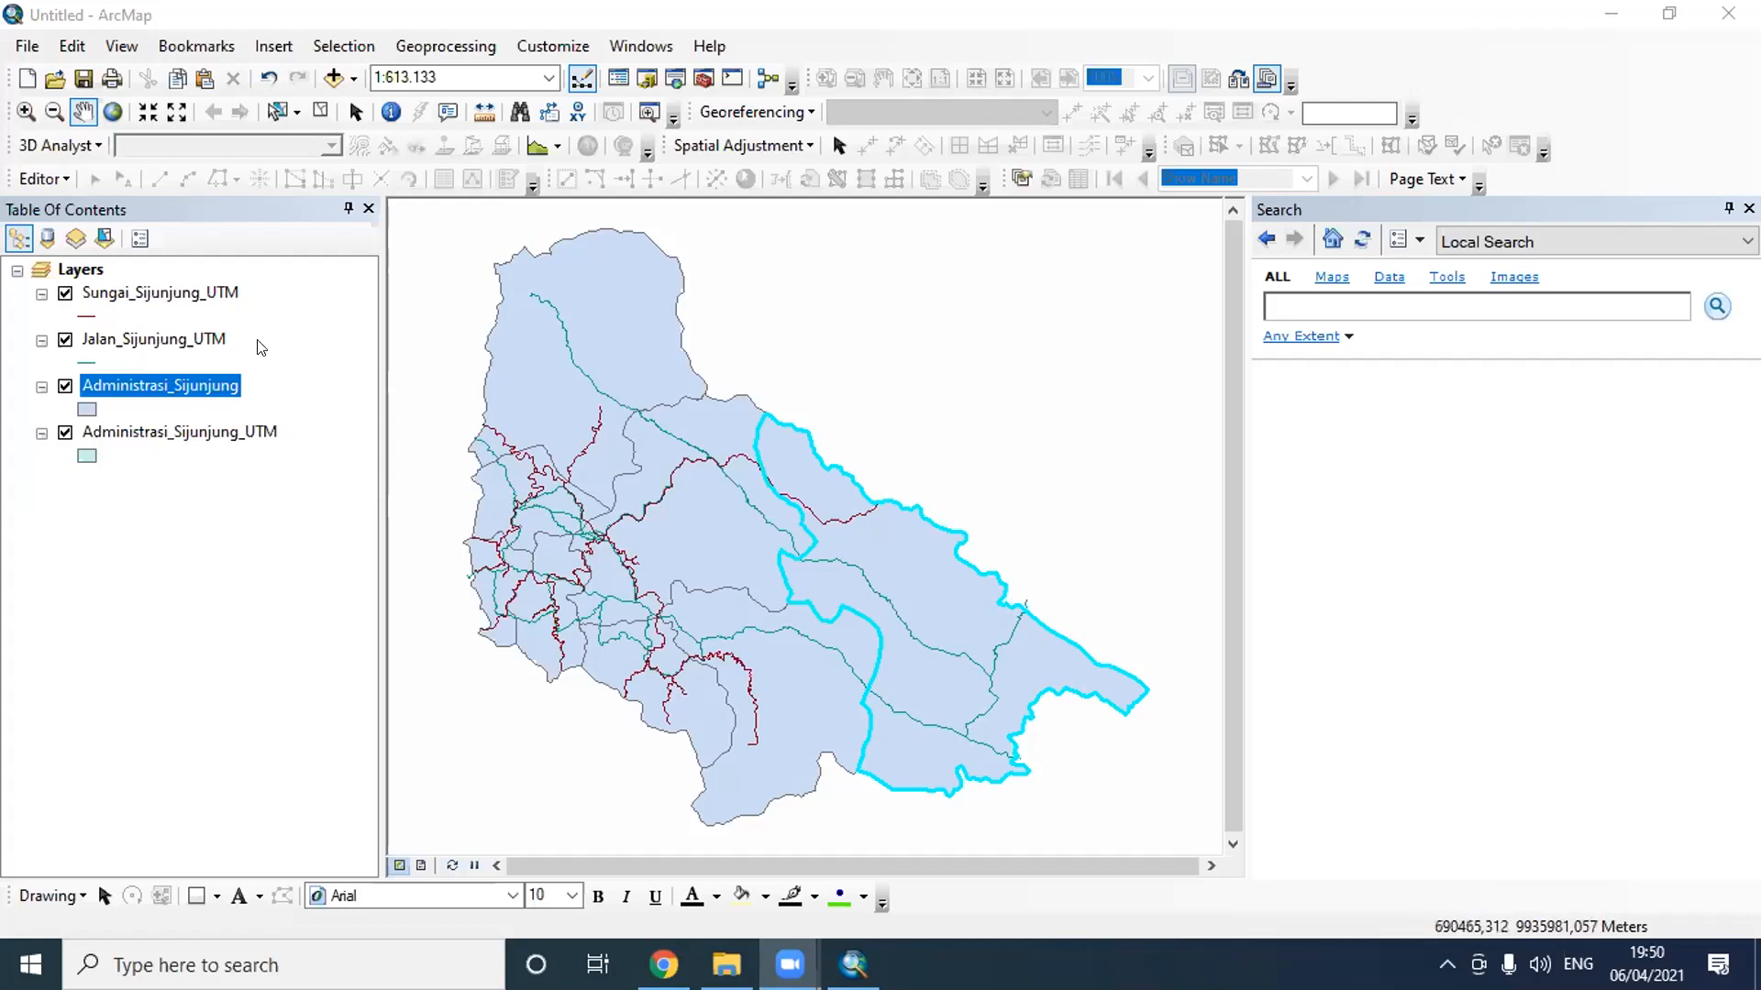
- Remove the Administrasi_Sijunjung layer without the UTM suffix from the map
{"action": "right_click", "coordinate": [198, 293]}
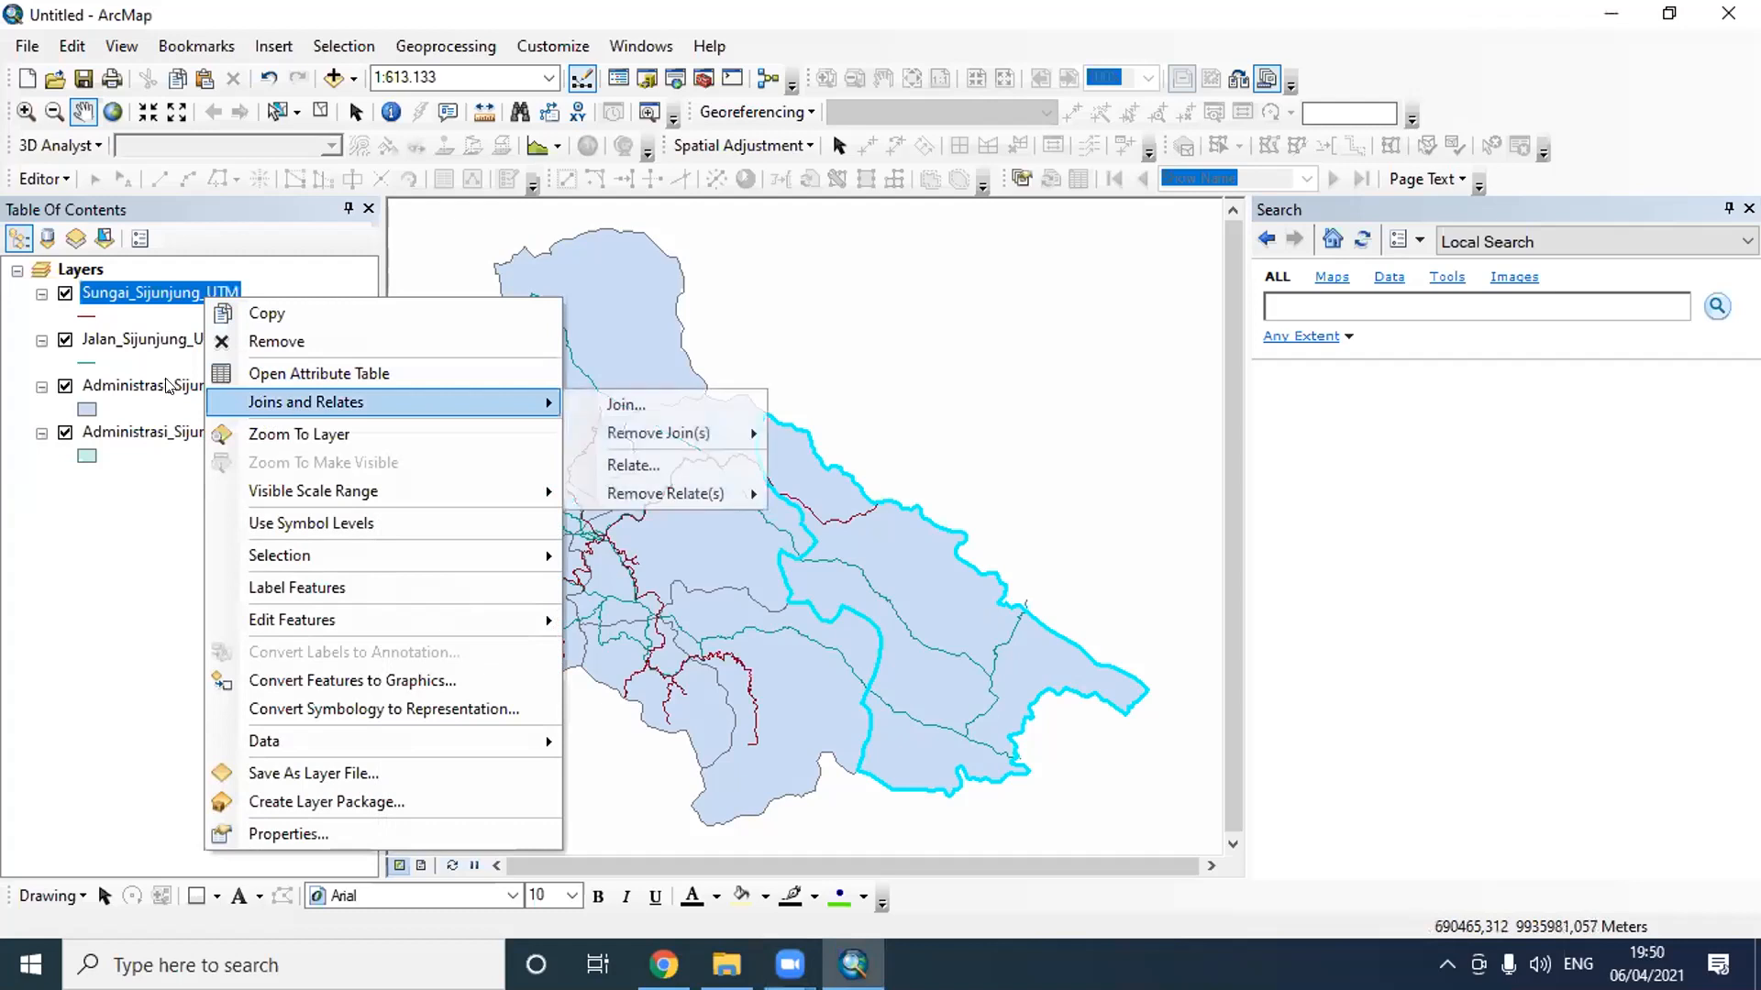
{"action": "right_click", "coordinate": [171, 378]}
{"action": "left_click", "coordinate": [240, 424]}
- Open the Sungai_Sijunjung_UTM attribute table and calculate Pjg_Sungai as line length in Meters using the data source's coordinate system
{"action": "right_click", "coordinate": [211, 292]}
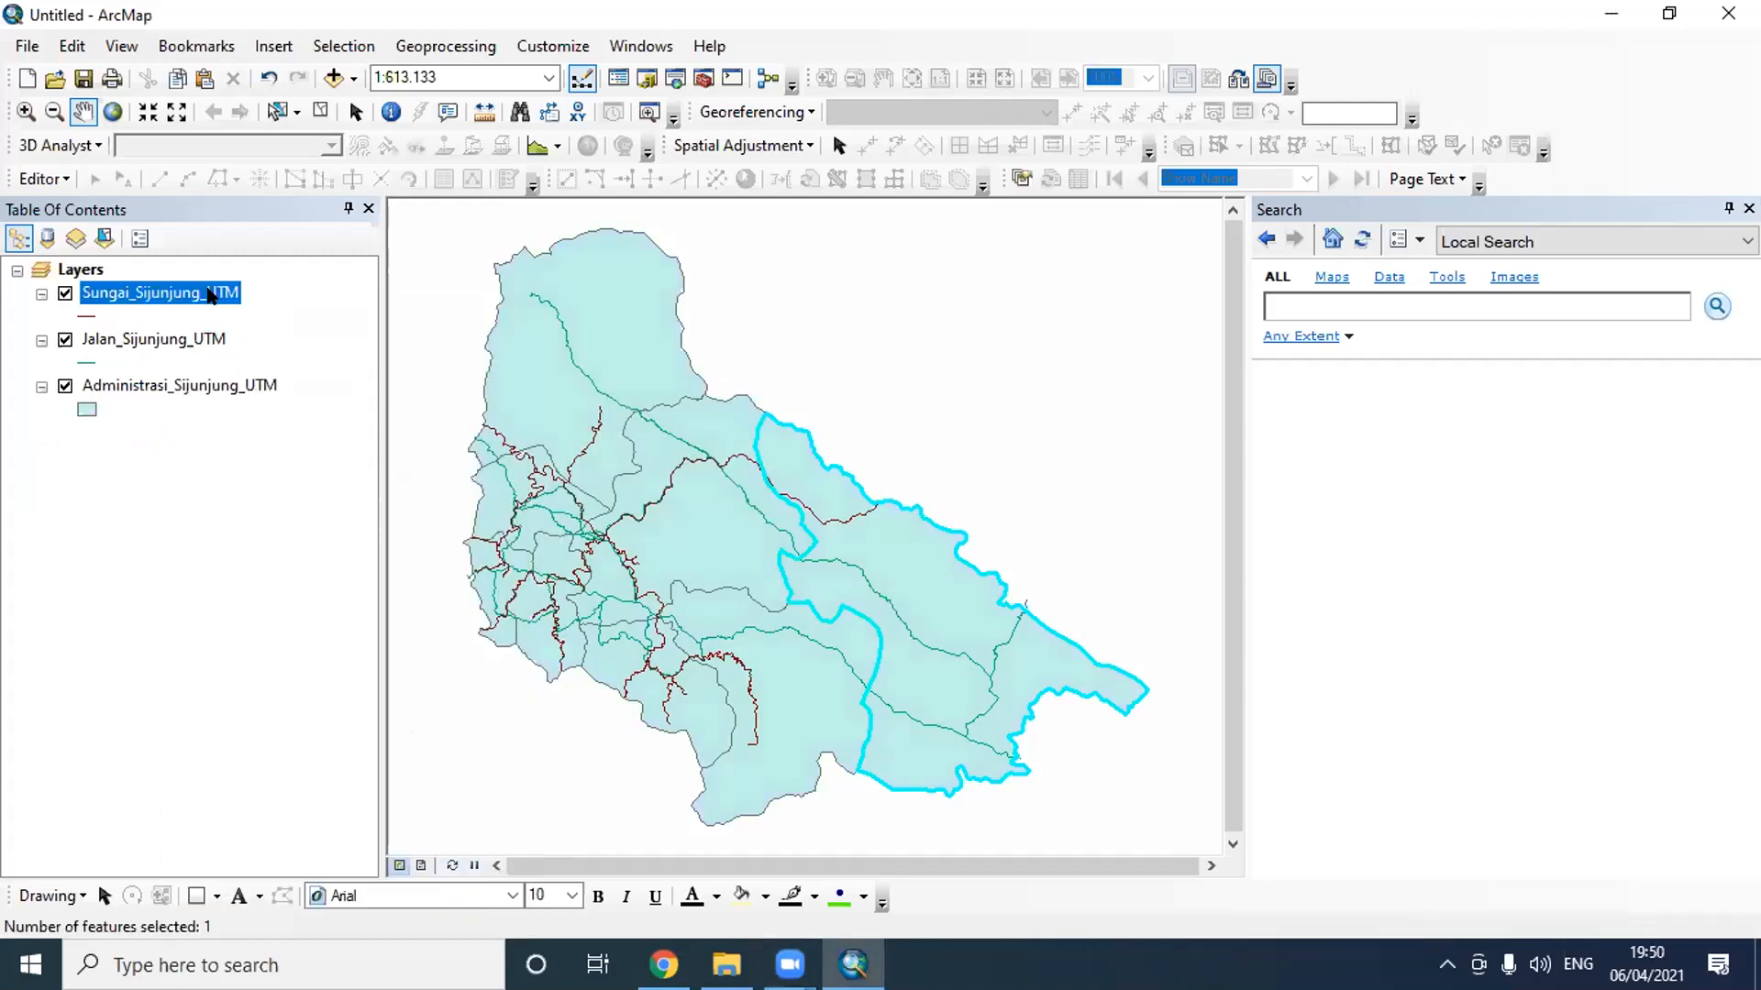
{"action": "left_click", "coordinate": [312, 367]}
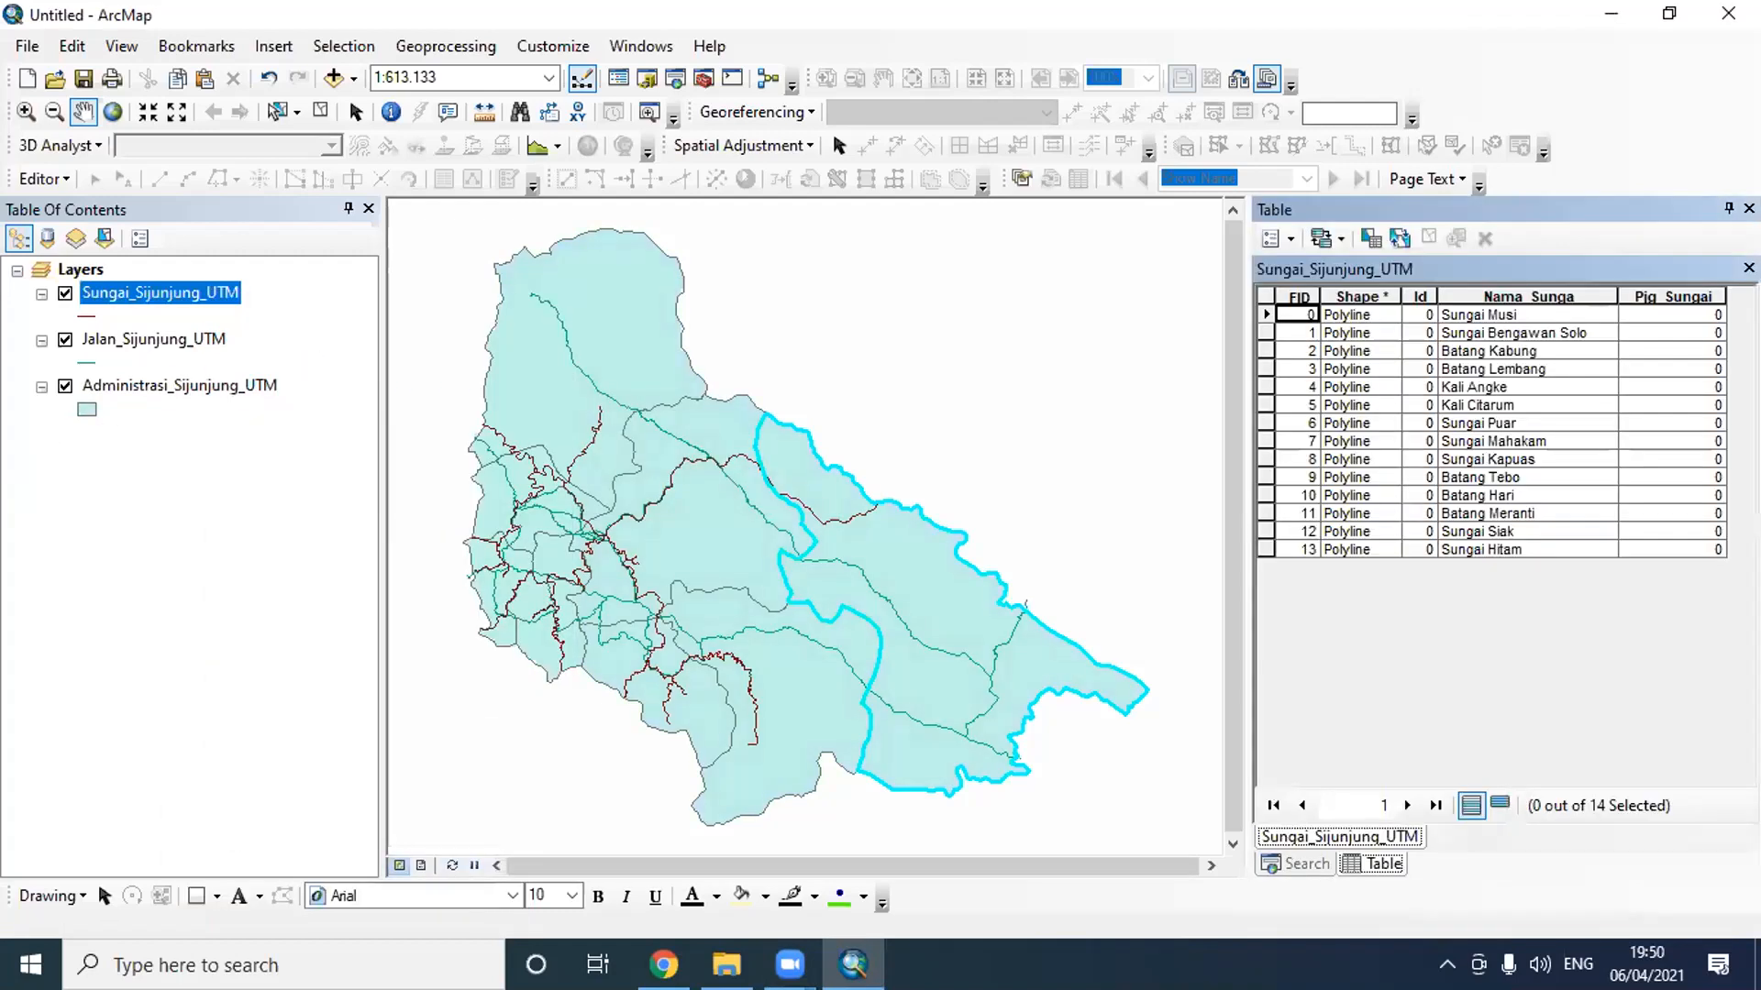
{"action": "right_click", "coordinate": [1685, 295]}
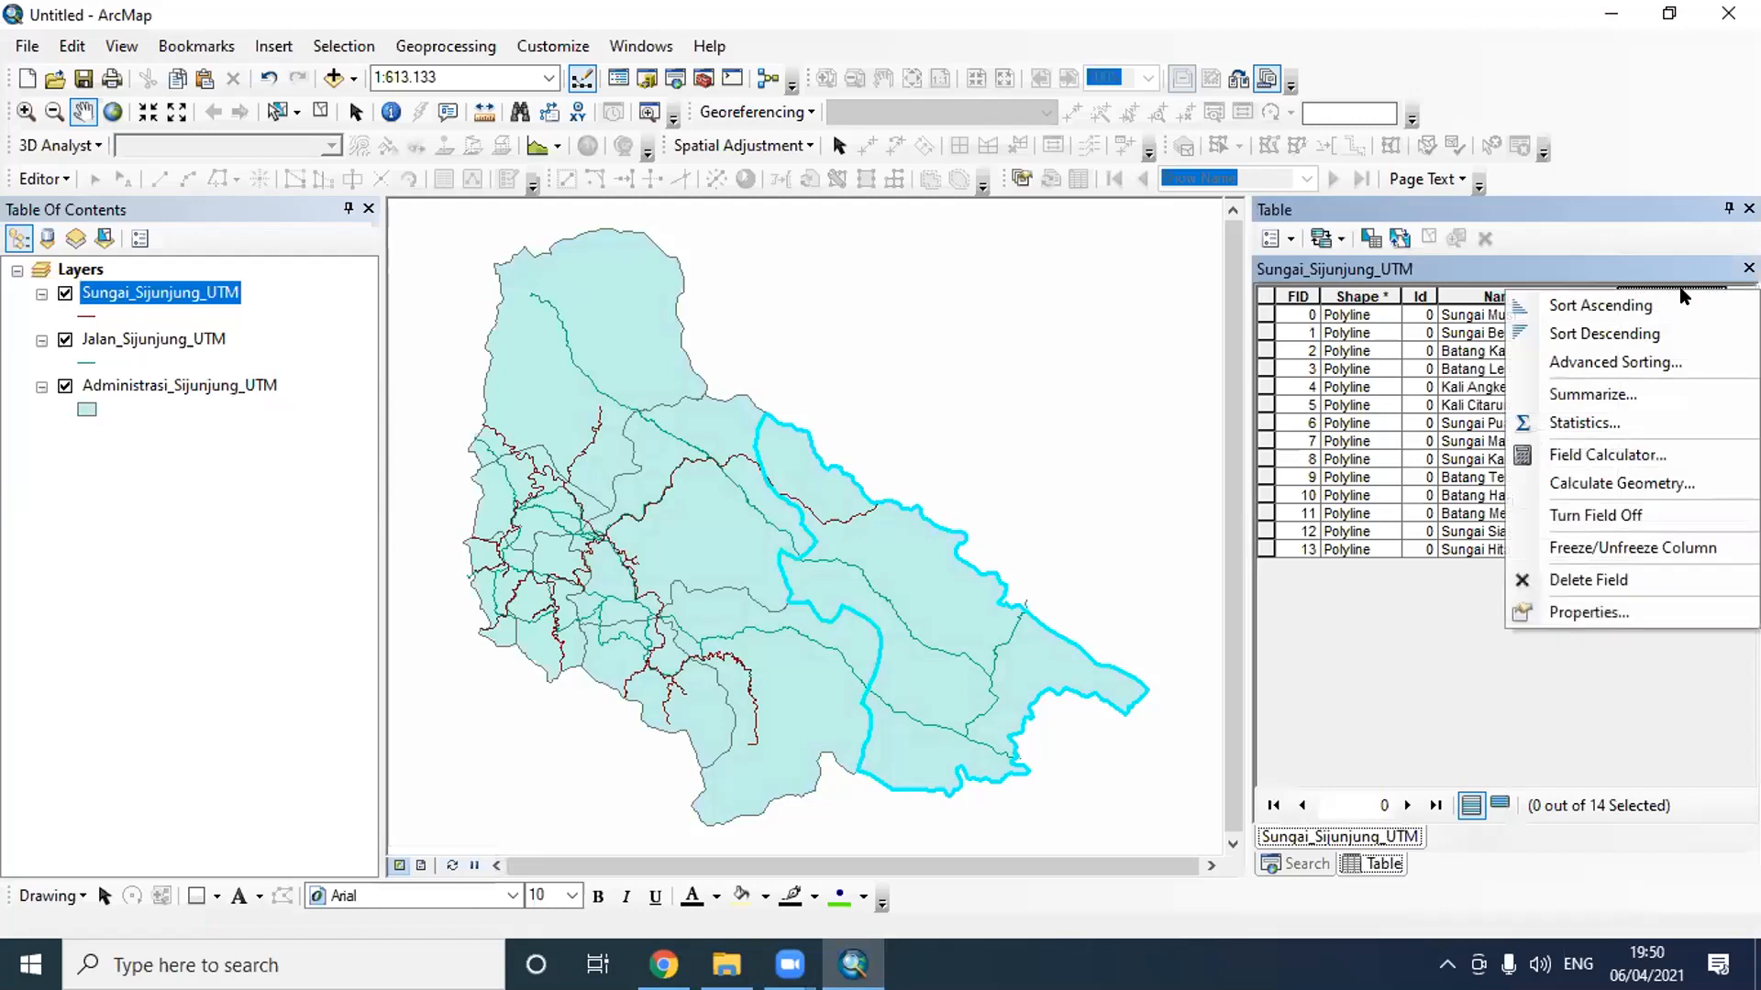
{"action": "left_click", "coordinate": [1693, 481]}
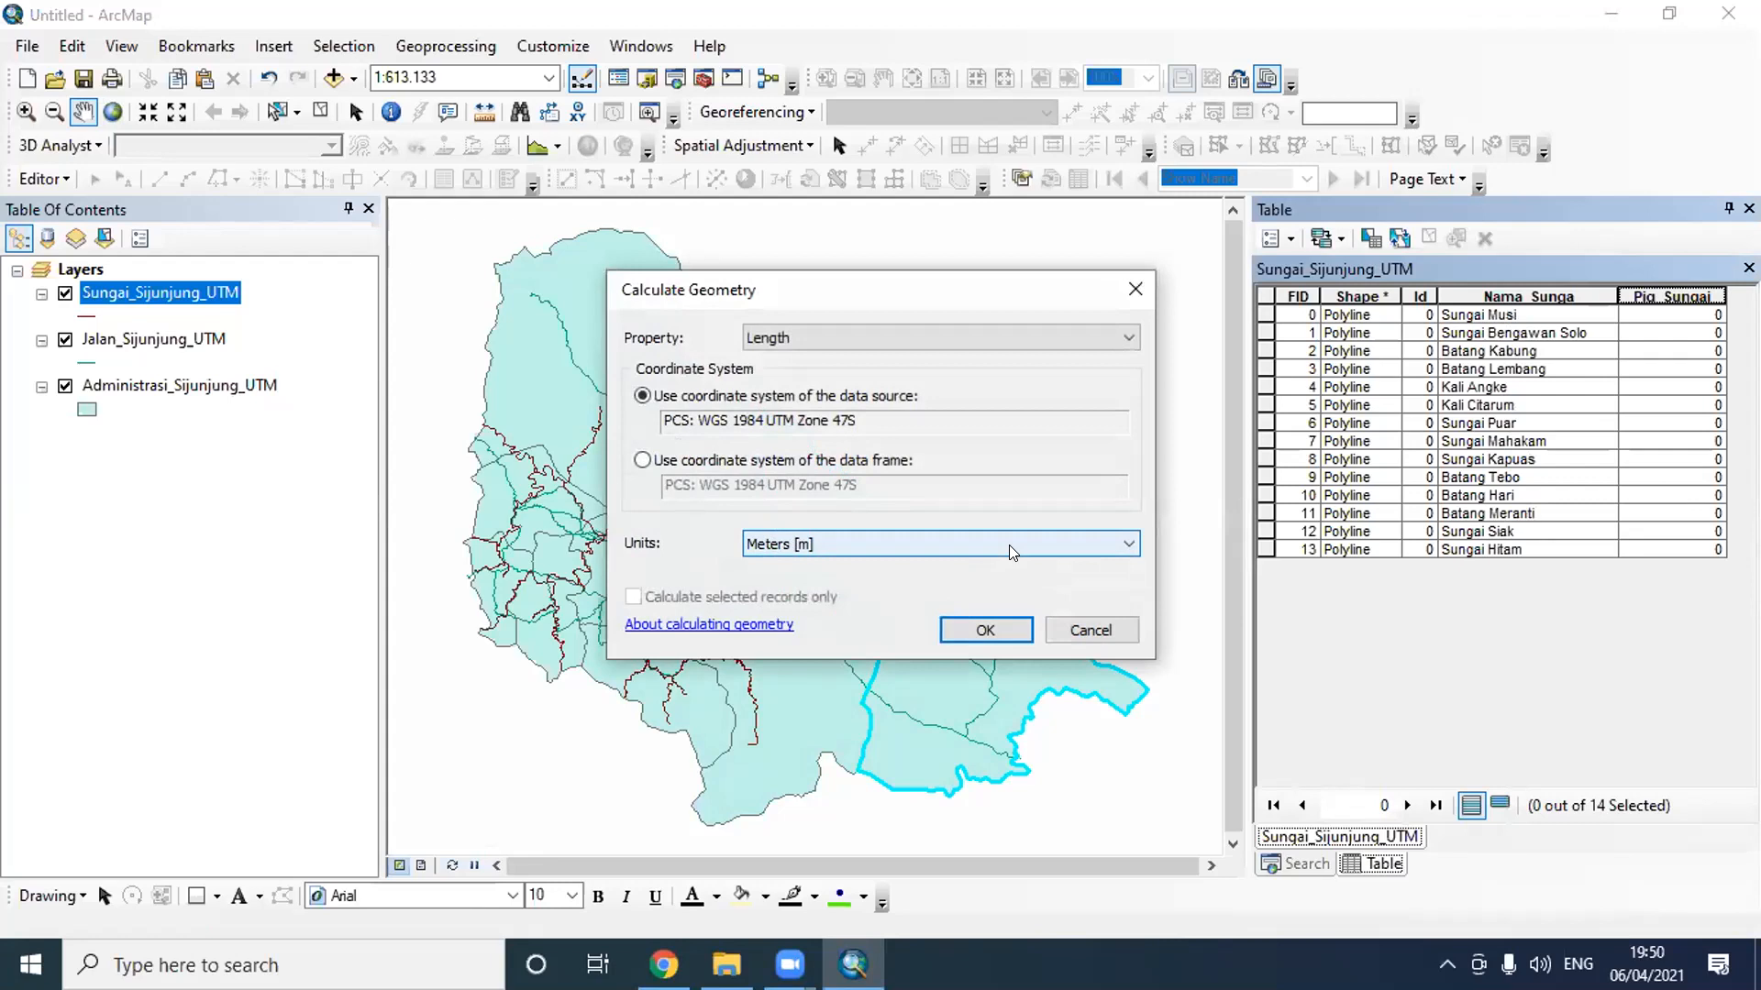
{"action": "left_click", "coordinate": [1008, 635]}
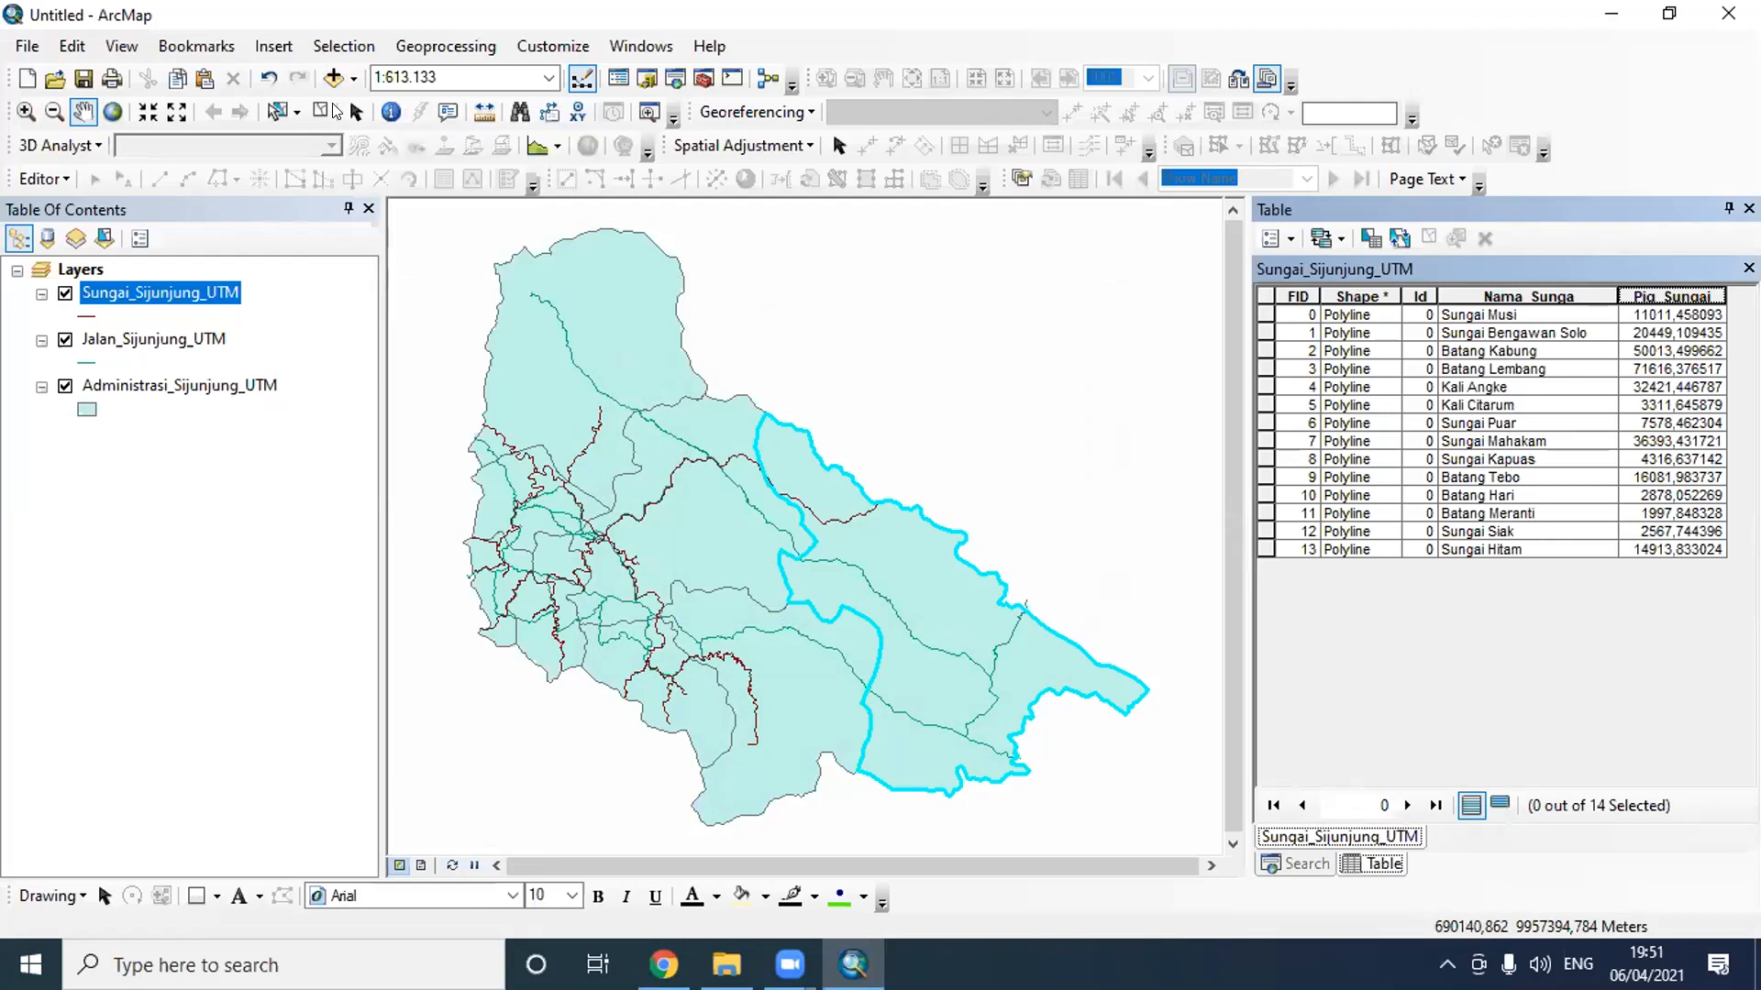
- Undo the removal of the Administrasi_Sijunjung layer and open its attribute table
{"action": "left_click", "coordinate": [269, 79]}
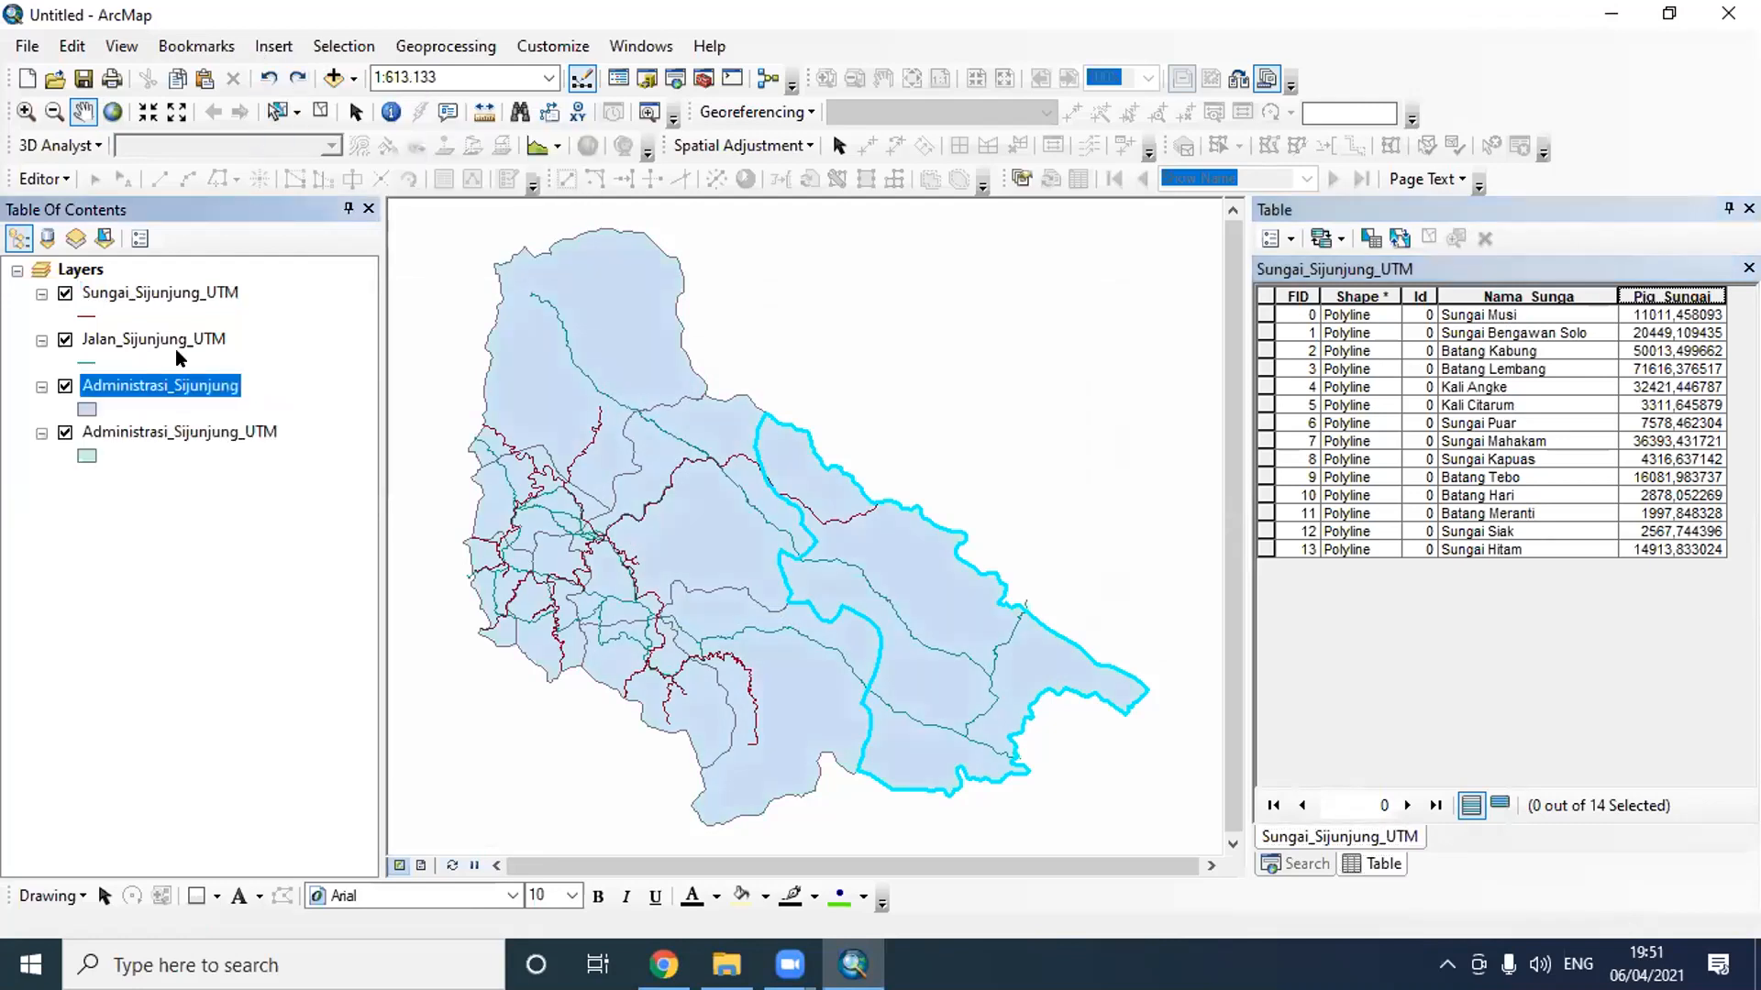
{"action": "right_click", "coordinate": [176, 396]}
{"action": "left_click", "coordinate": [291, 451]}
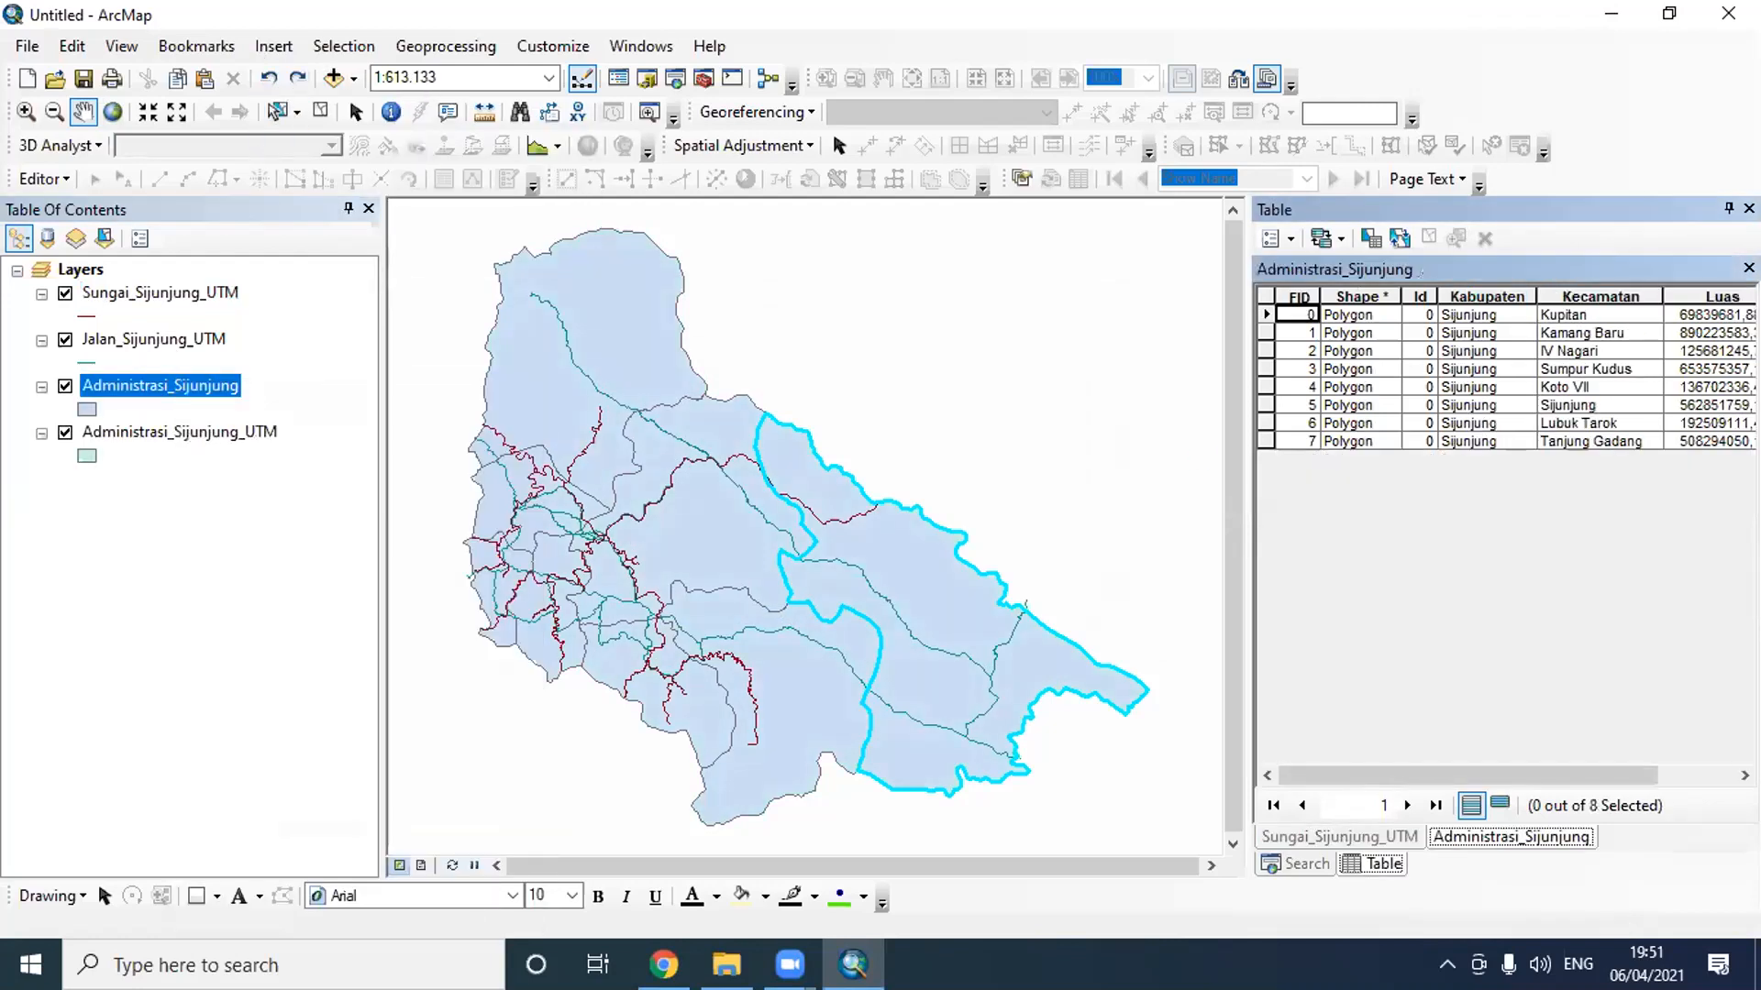
- Compare the area options in Calculate Geometry for the Luas field under the data source and data frame coordinate systems, without calculating
{"action": "right_click", "coordinate": [1715, 295]}
{"action": "left_click", "coordinate": [1642, 486]}
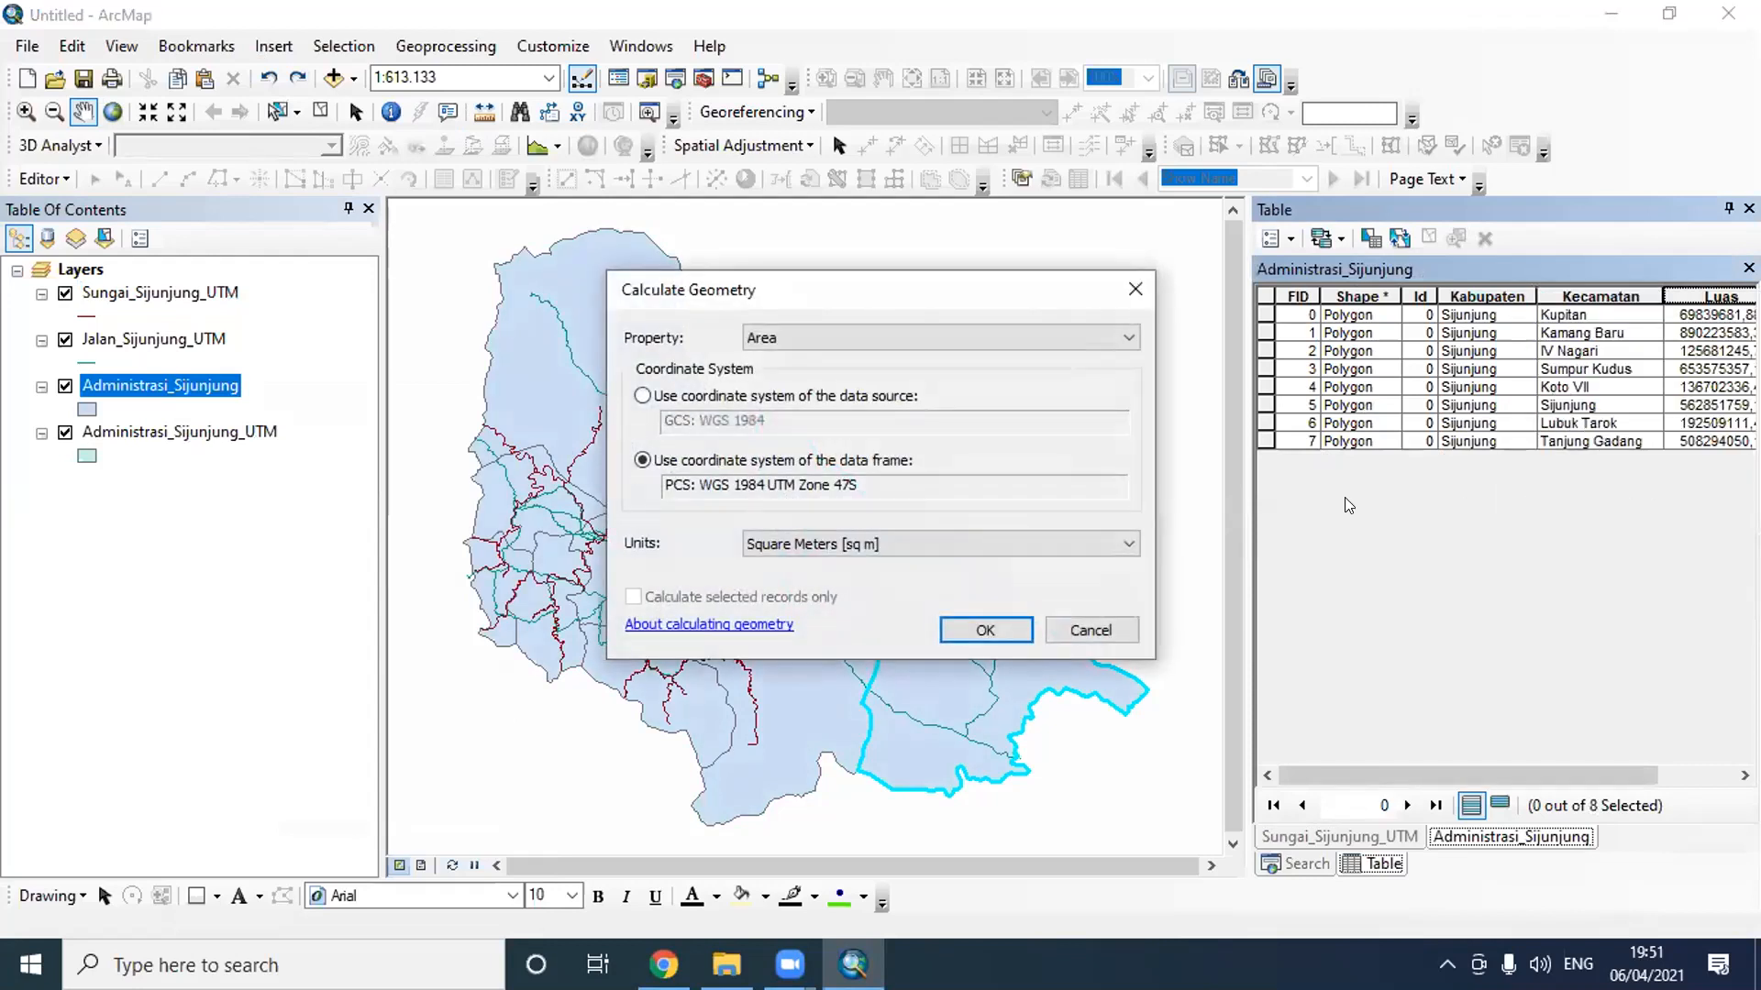
{"action": "left_click", "coordinate": [641, 396]}
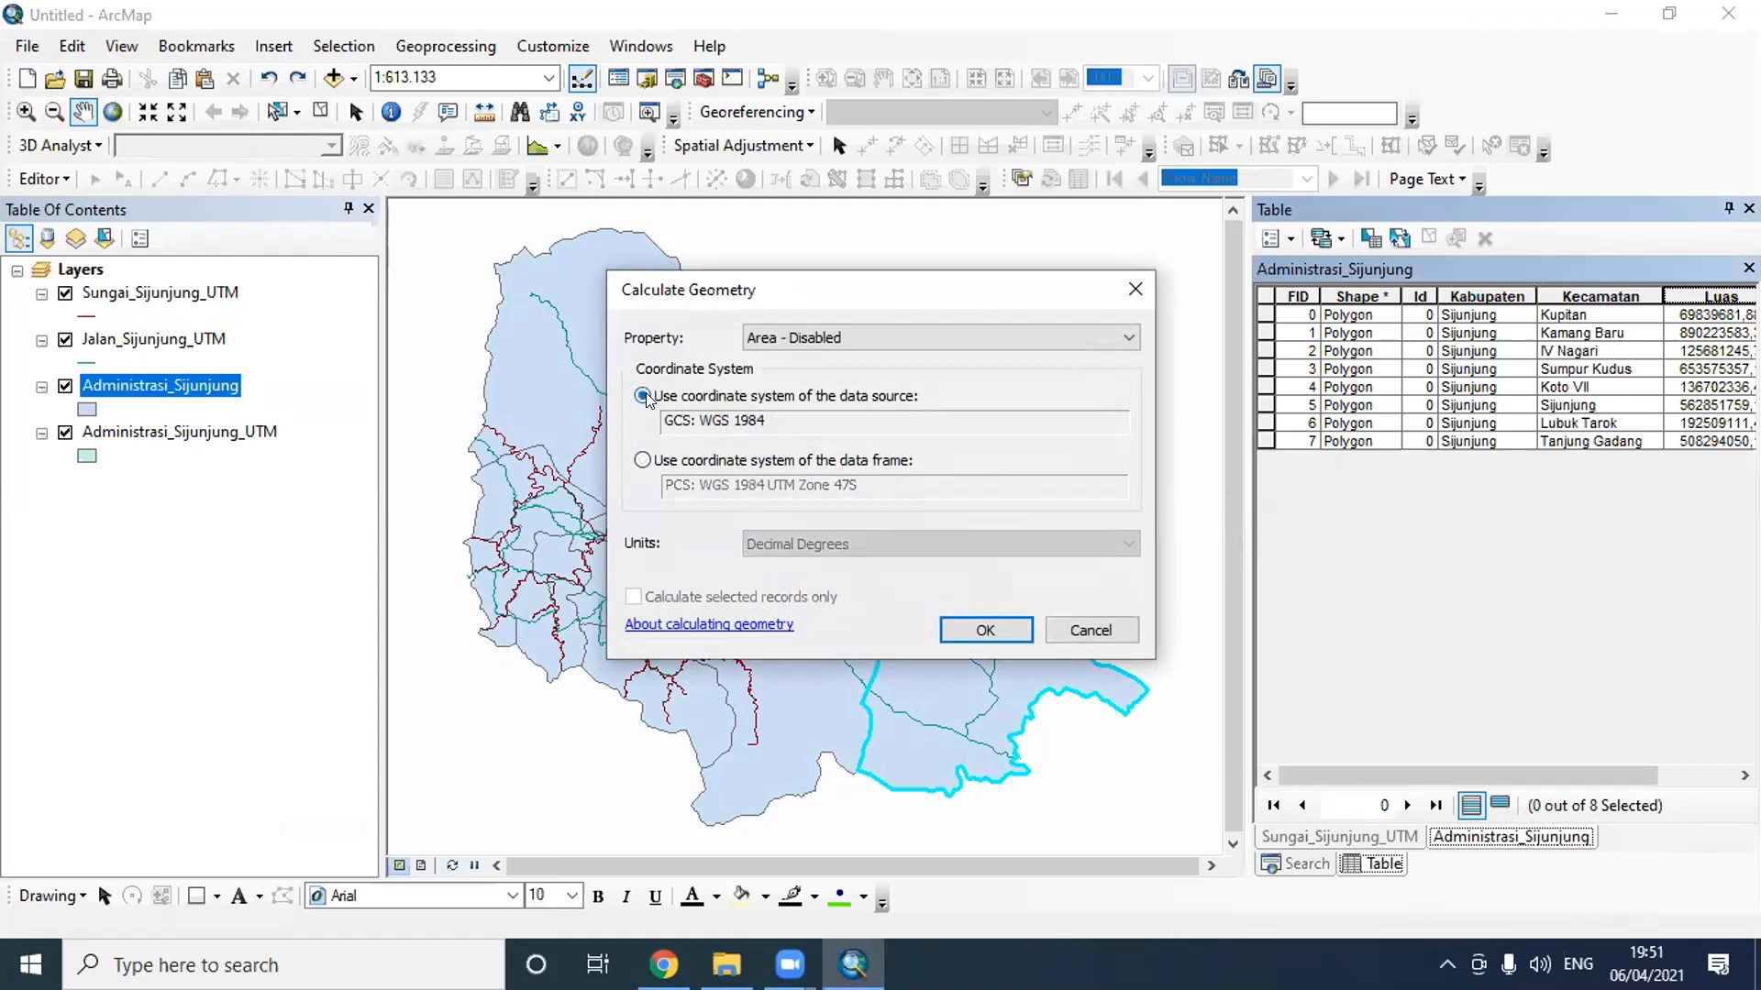
{"action": "left_click", "coordinate": [643, 461]}
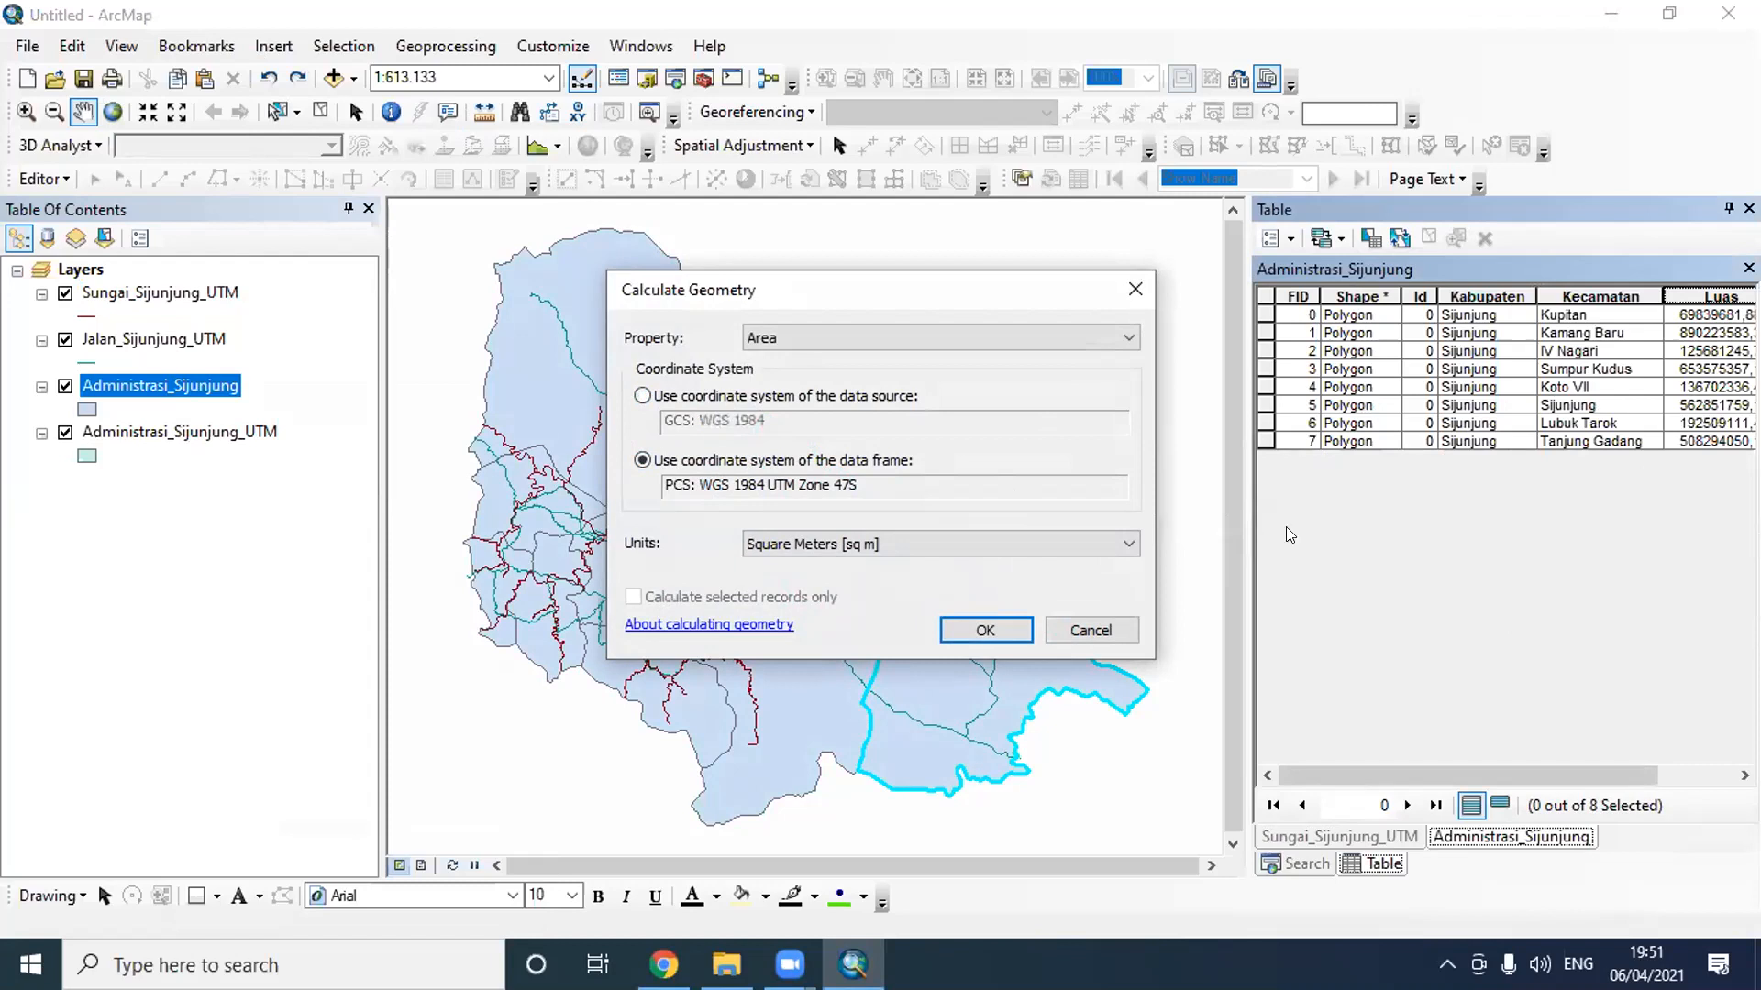
{"action": "left_click", "coordinate": [667, 794]}
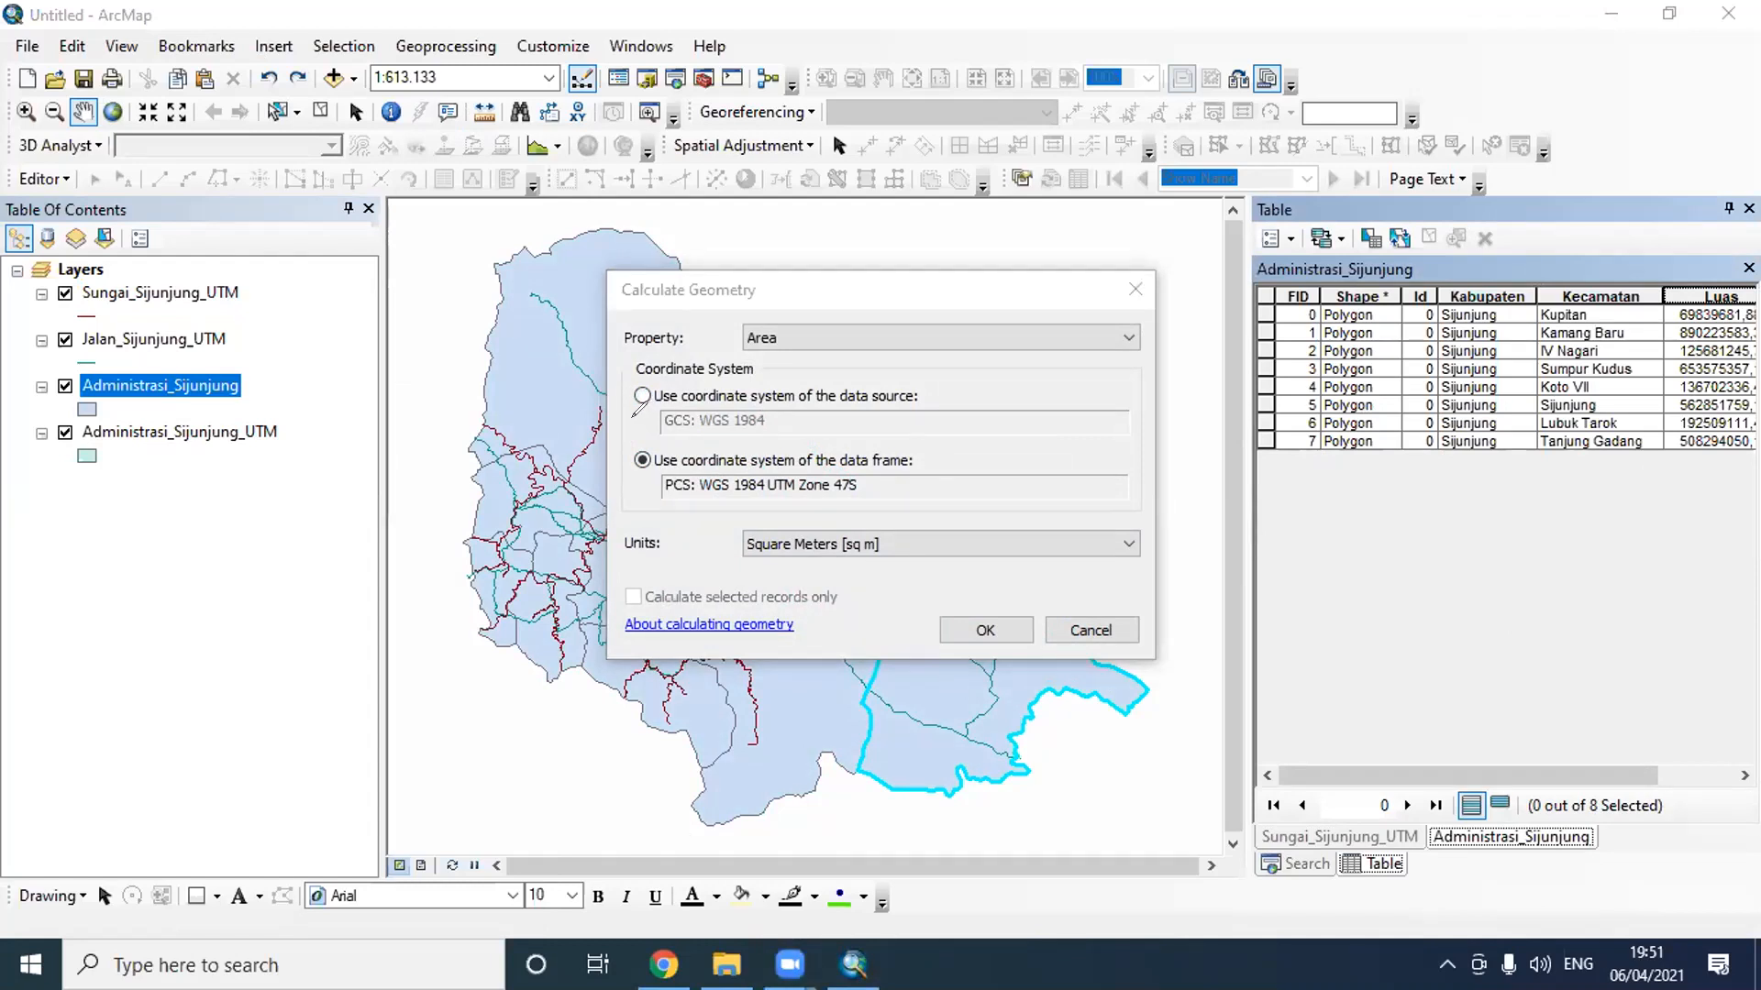
{"action": "mouse_move", "coordinate": [663, 446]}
{"action": "left_mouse_down"}
{"action": "mouse_move", "coordinate": [938, 452]}
{"action": "mouse_move", "coordinate": [1114, 408]}
{"action": "mouse_move", "coordinate": [649, 380]}
{"action": "mouse_move", "coordinate": [631, 426]}
{"action": "mouse_move", "coordinate": [668, 447]}
{"action": "left_mouse_up"}
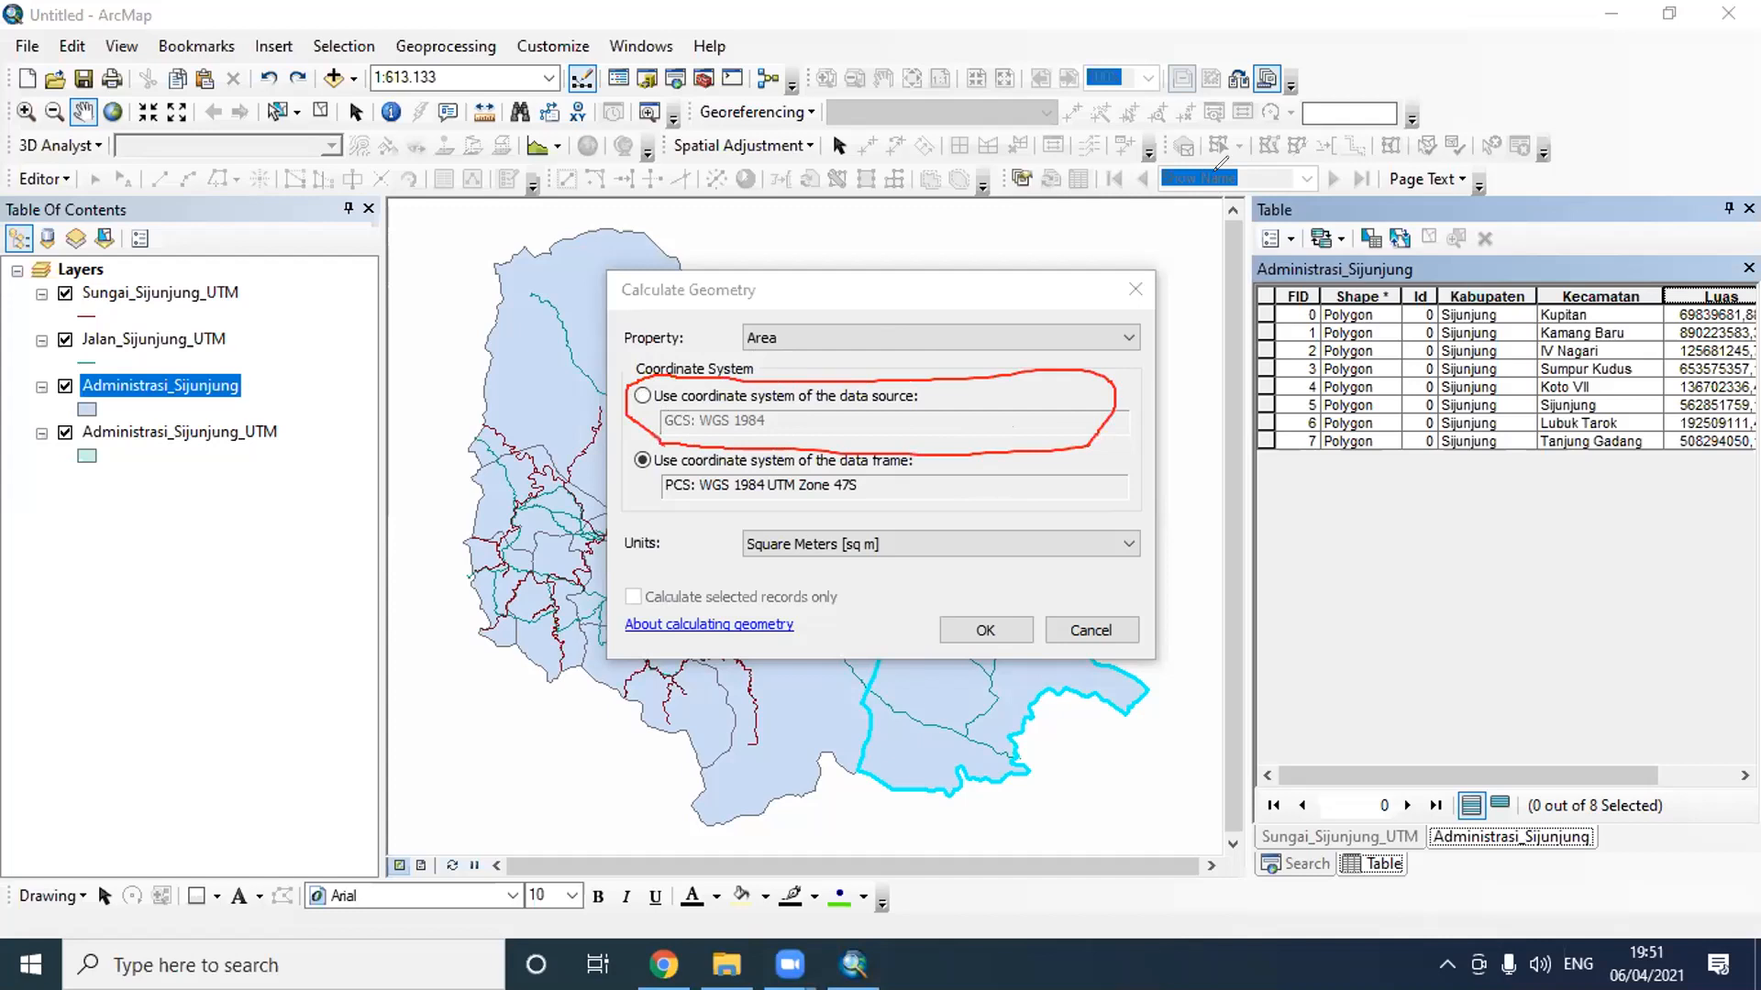
{"action": "left_click", "coordinate": [642, 395]}
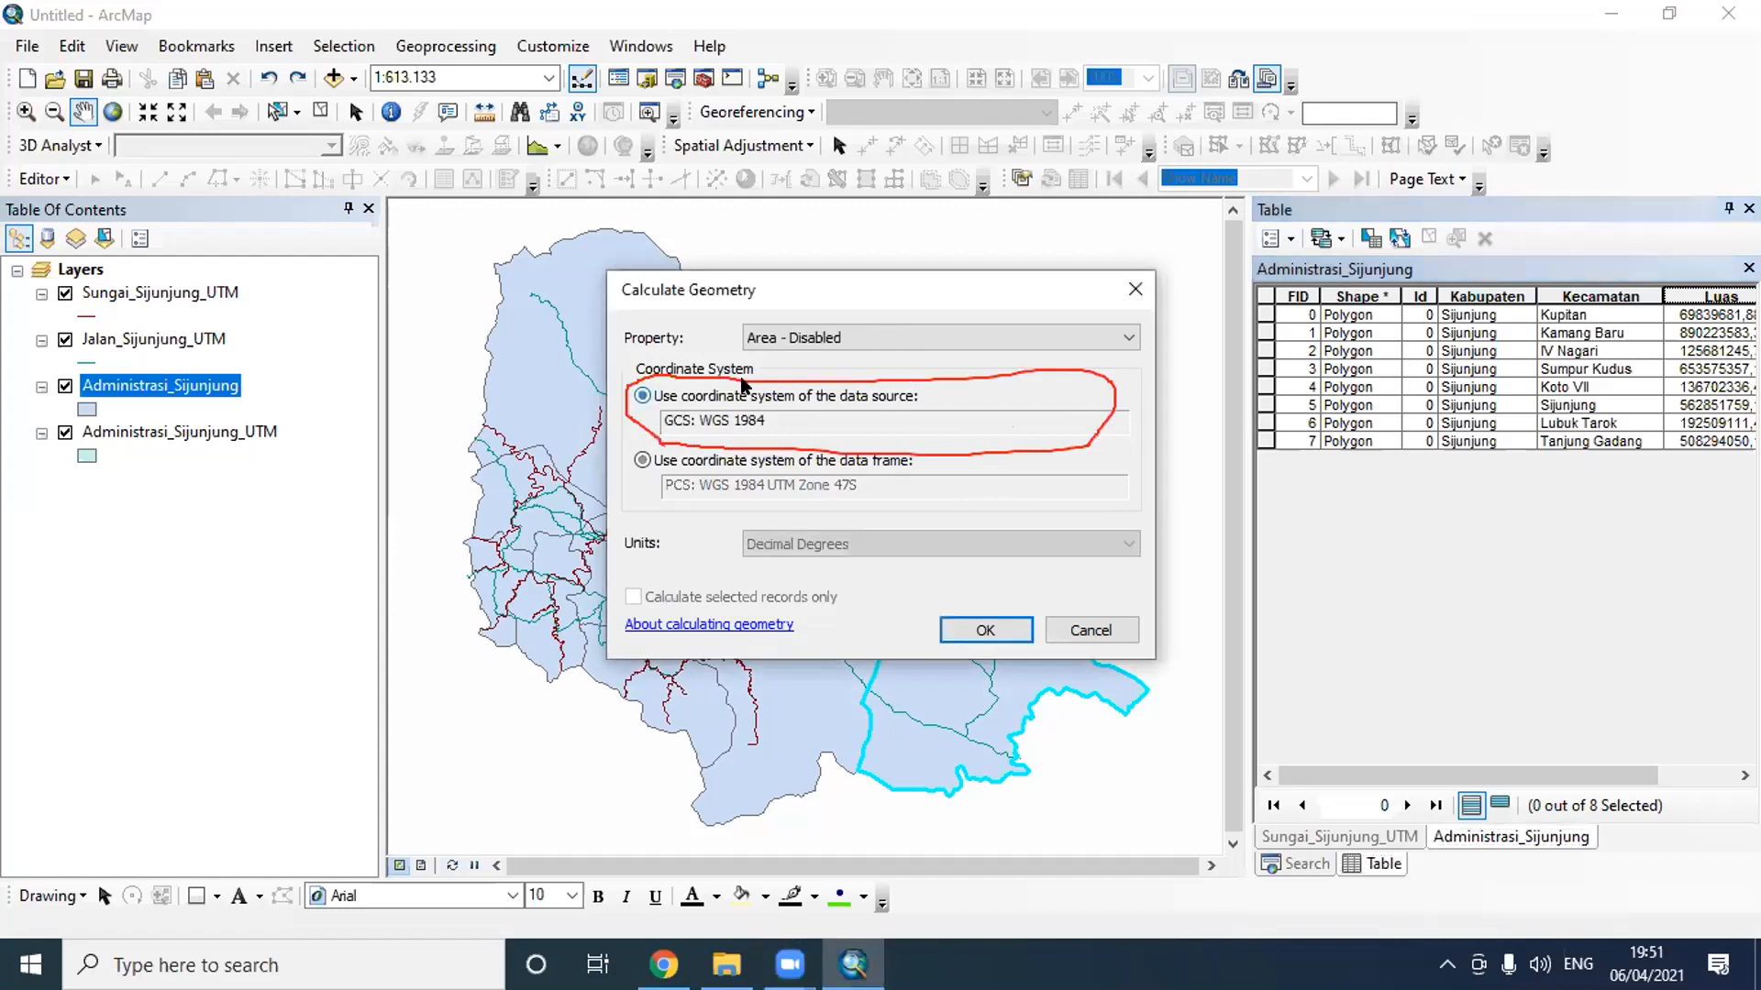
{"action": "left_click", "coordinate": [823, 334]}
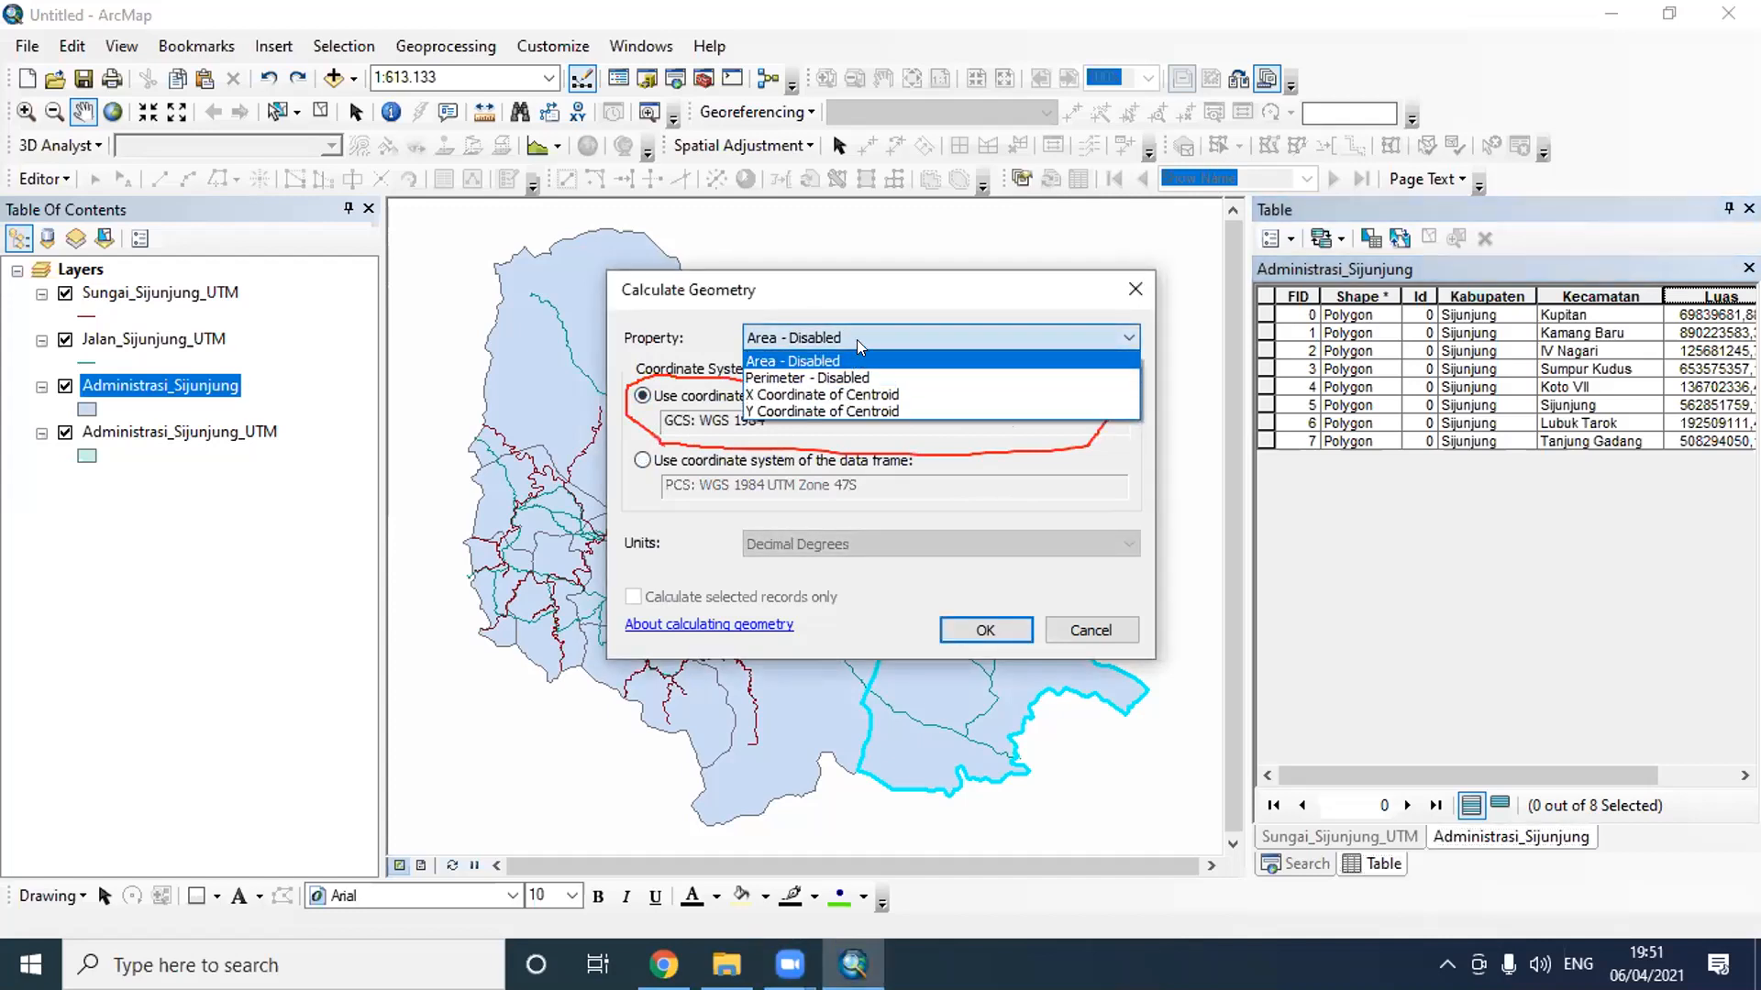
{"action": "left_click", "coordinate": [868, 323]}
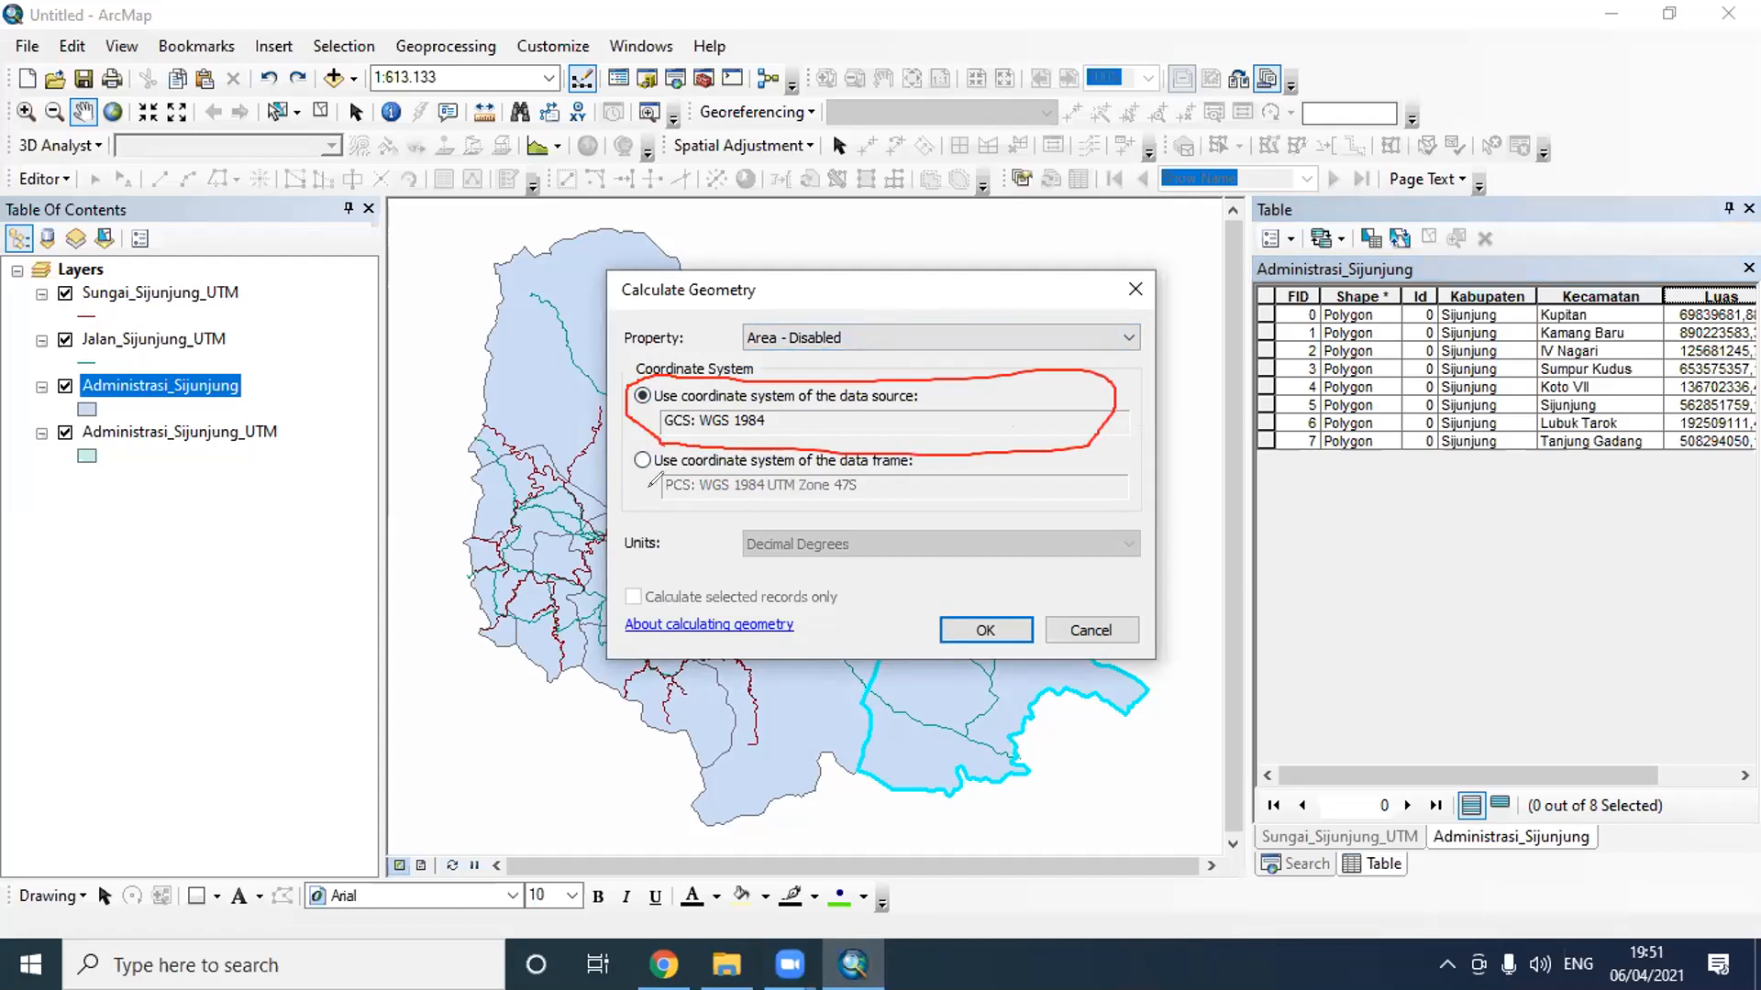
{"action": "mouse_move", "coordinate": [699, 488]}
{"action": "left_mouse_down"}
{"action": "mouse_move", "coordinate": [1114, 426]}
{"action": "mouse_move", "coordinate": [807, 418]}
{"action": "mouse_move", "coordinate": [620, 437]}
{"action": "mouse_move", "coordinate": [653, 506]}
{"action": "left_mouse_up"}
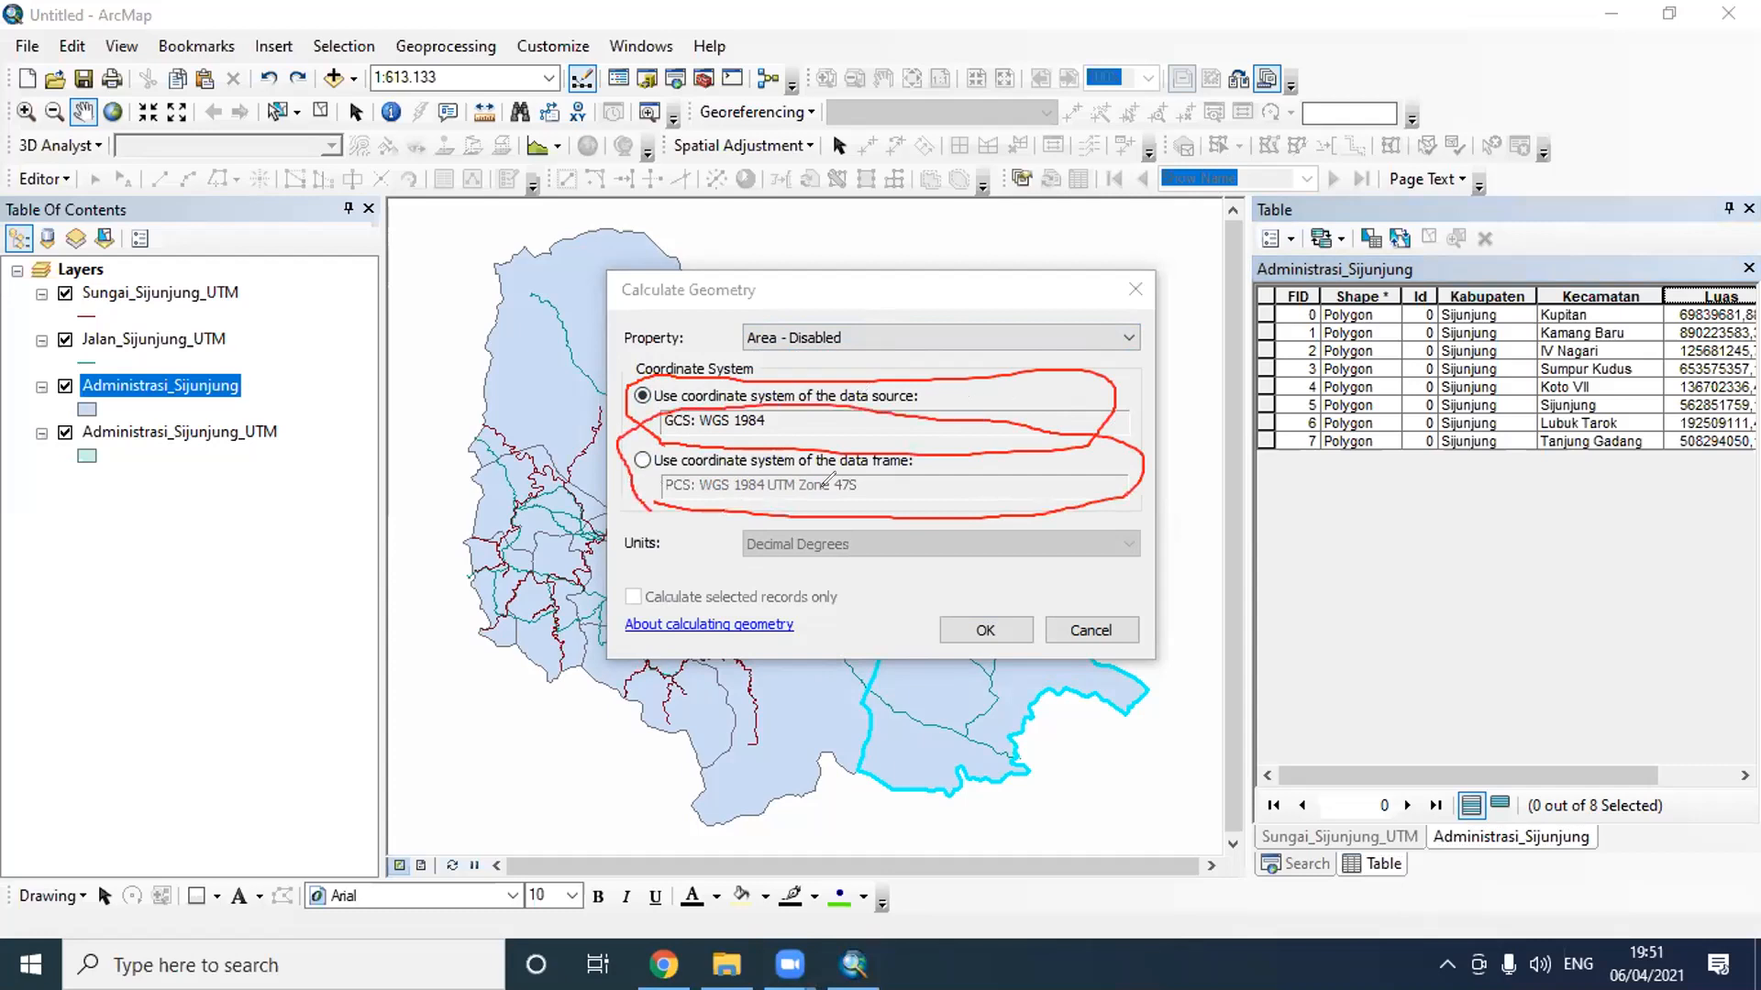
{"action": "left_click", "coordinate": [643, 460]}
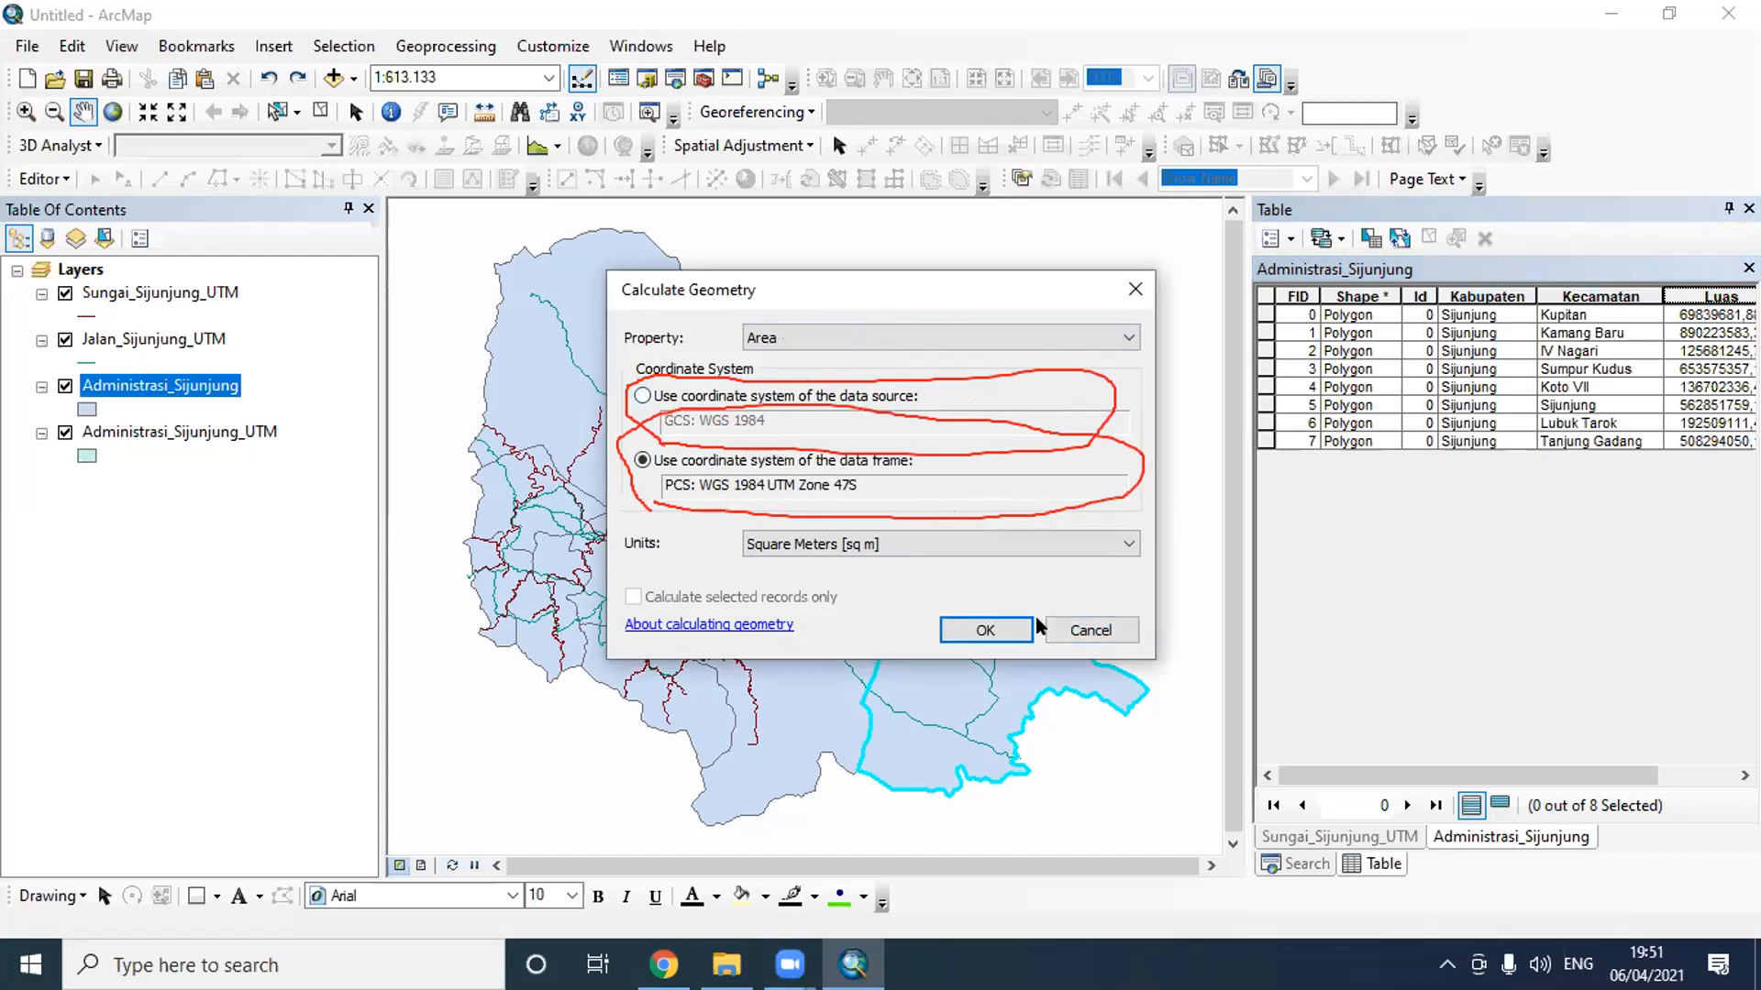
{"action": "left_click", "coordinate": [1084, 628]}
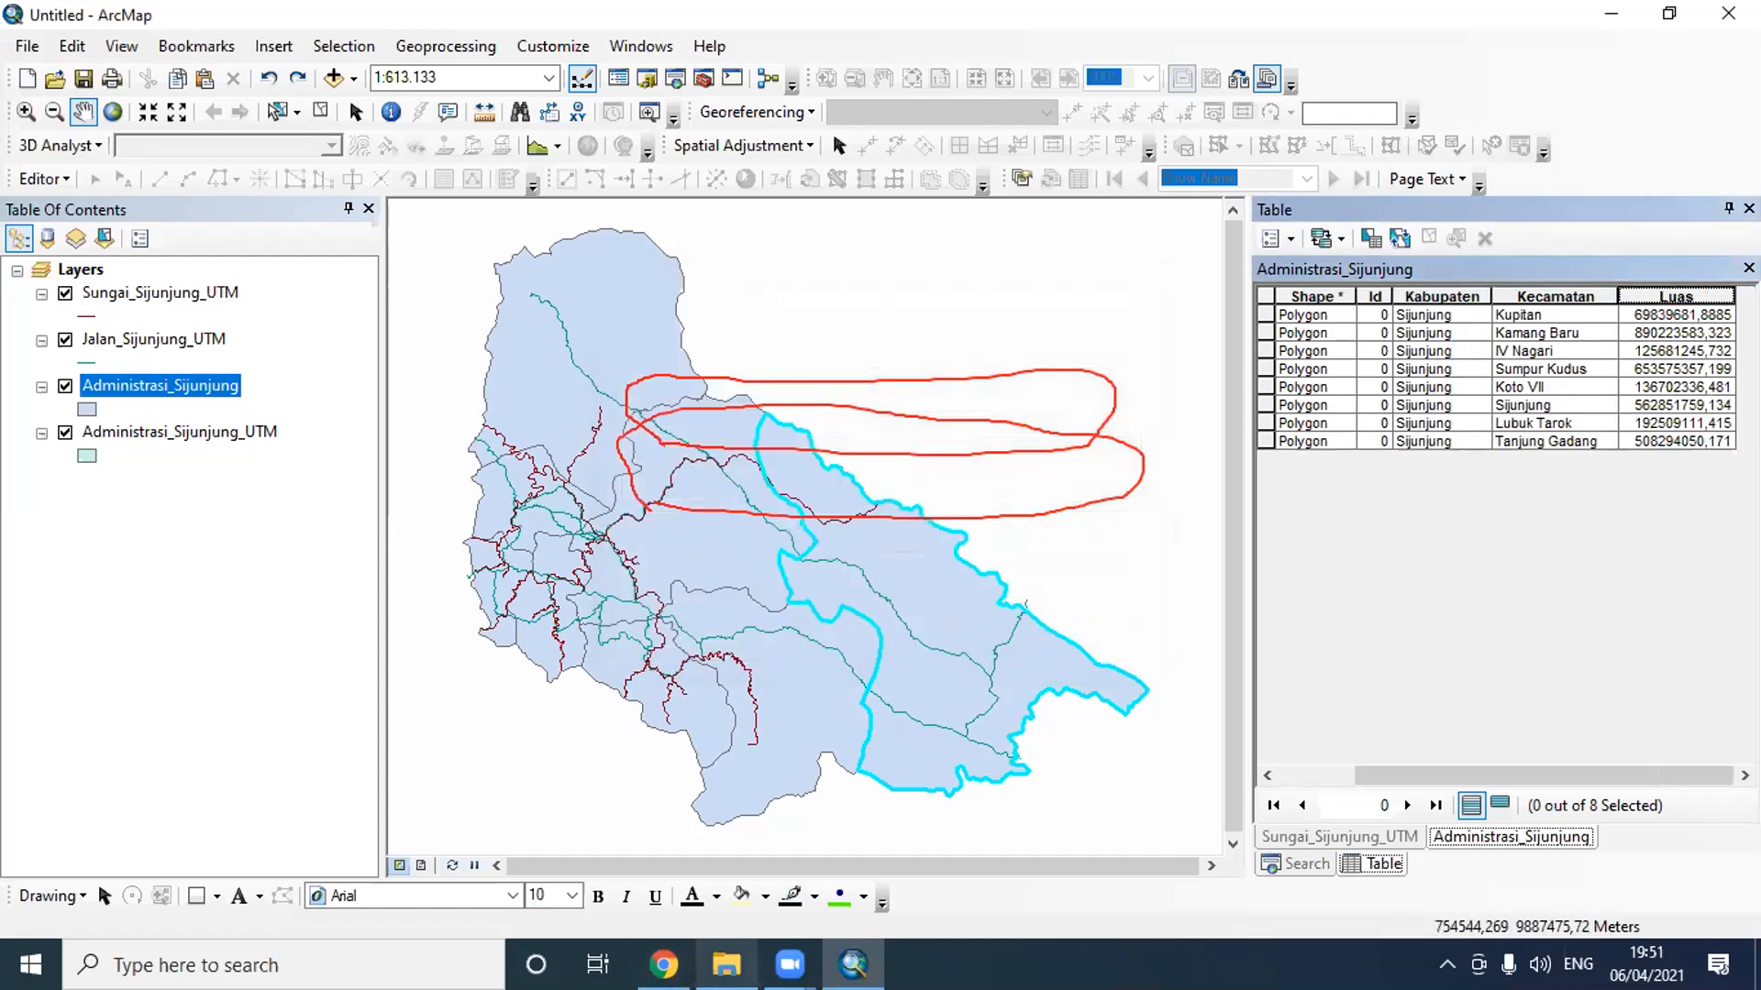
- Open the Latihan 1 map document from the GIS Dasar folder in File Explorer and switch to its ArcMap window
{"action": "left_click", "coordinate": [727, 964]}
{"action": "double_click", "coordinate": [1713, 229]}
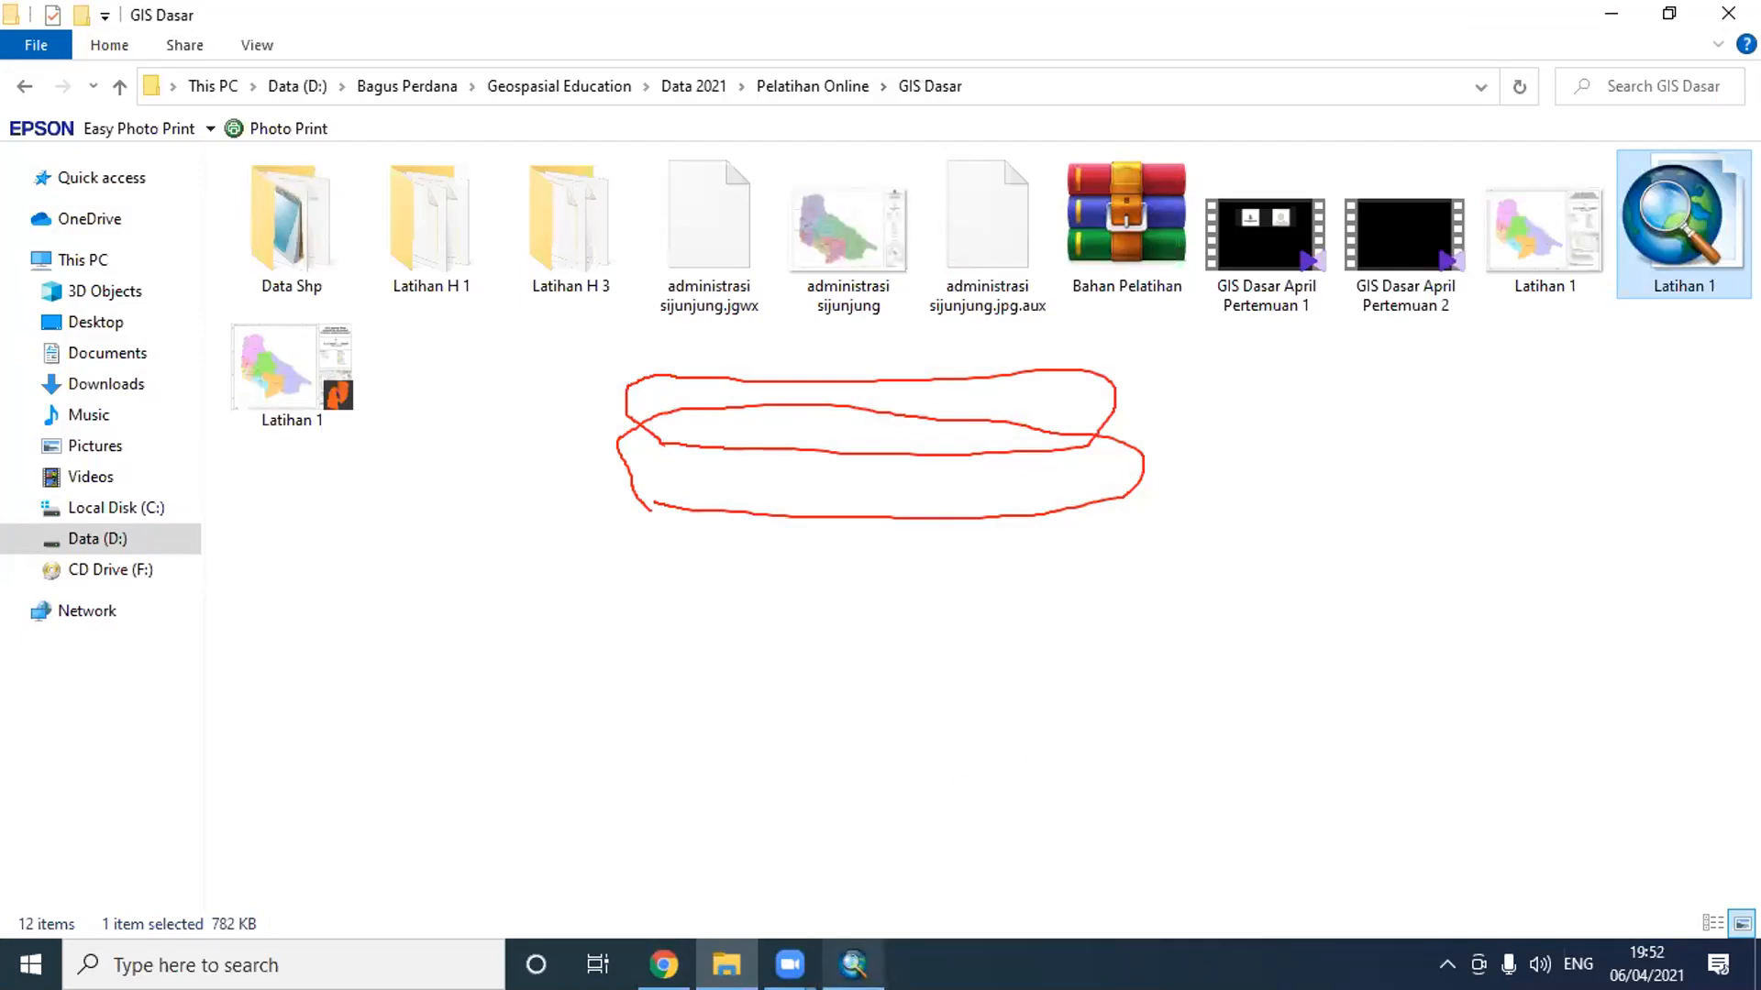
{"action": "mouse_move", "coordinate": [880, 954]}
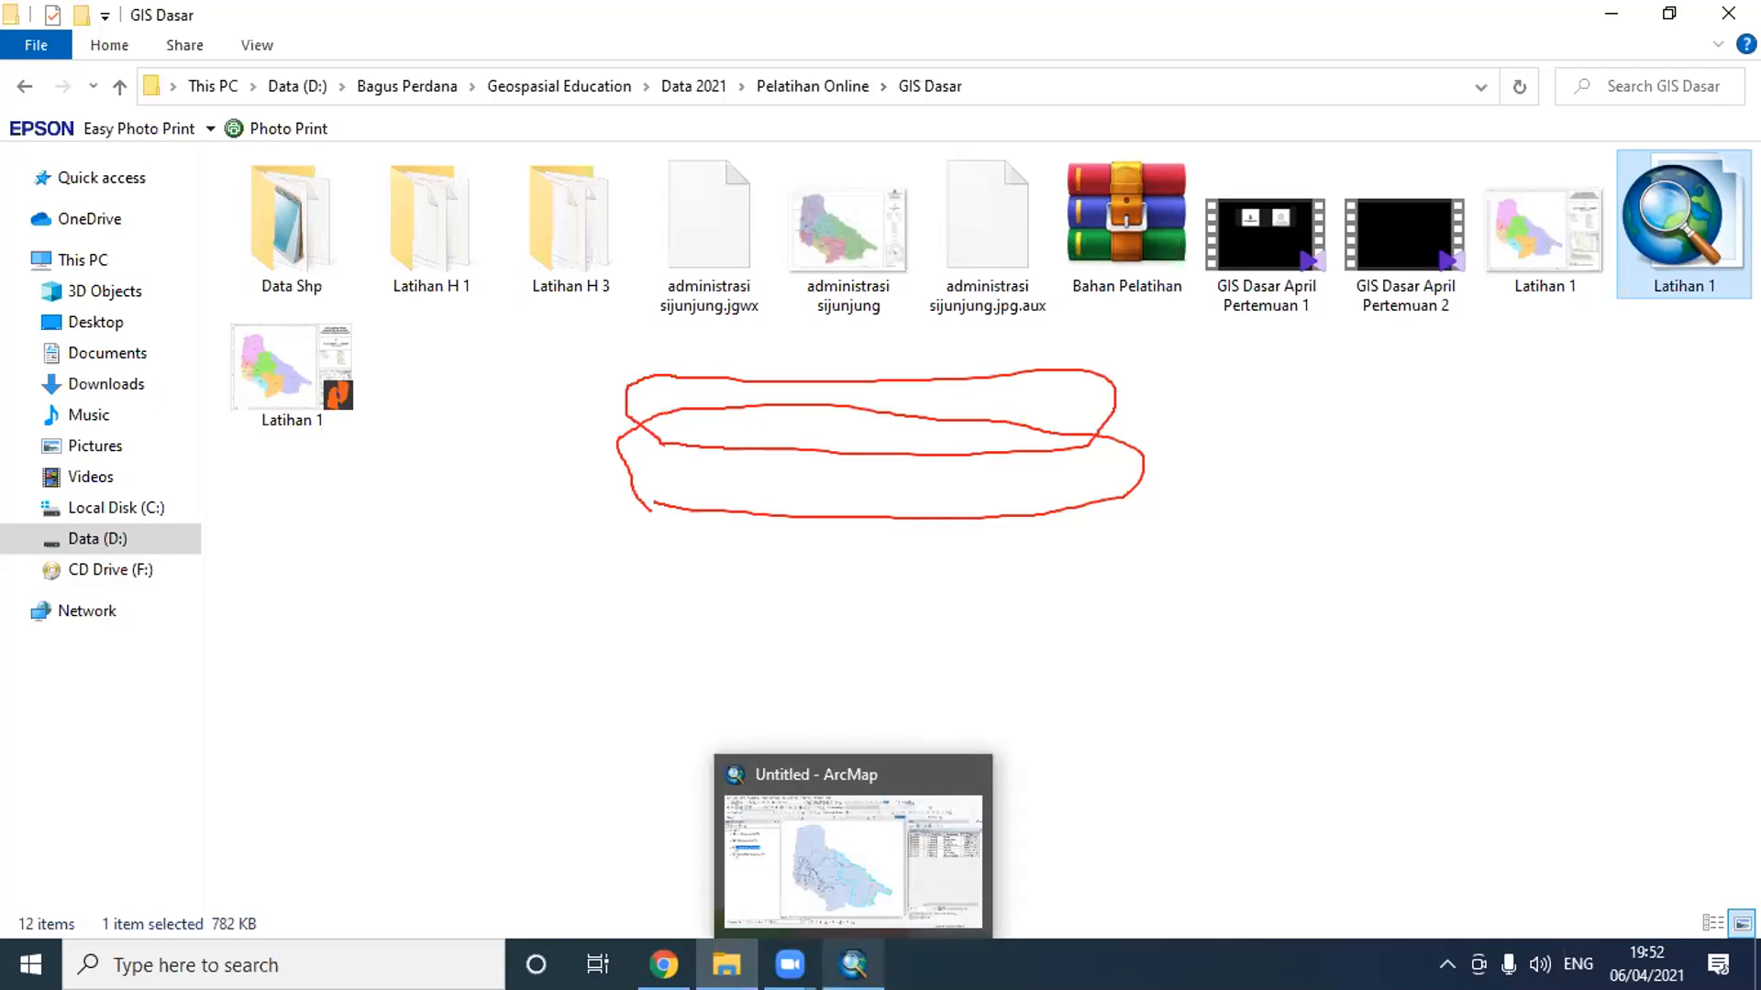
{"action": "left_click", "coordinate": [875, 961]}
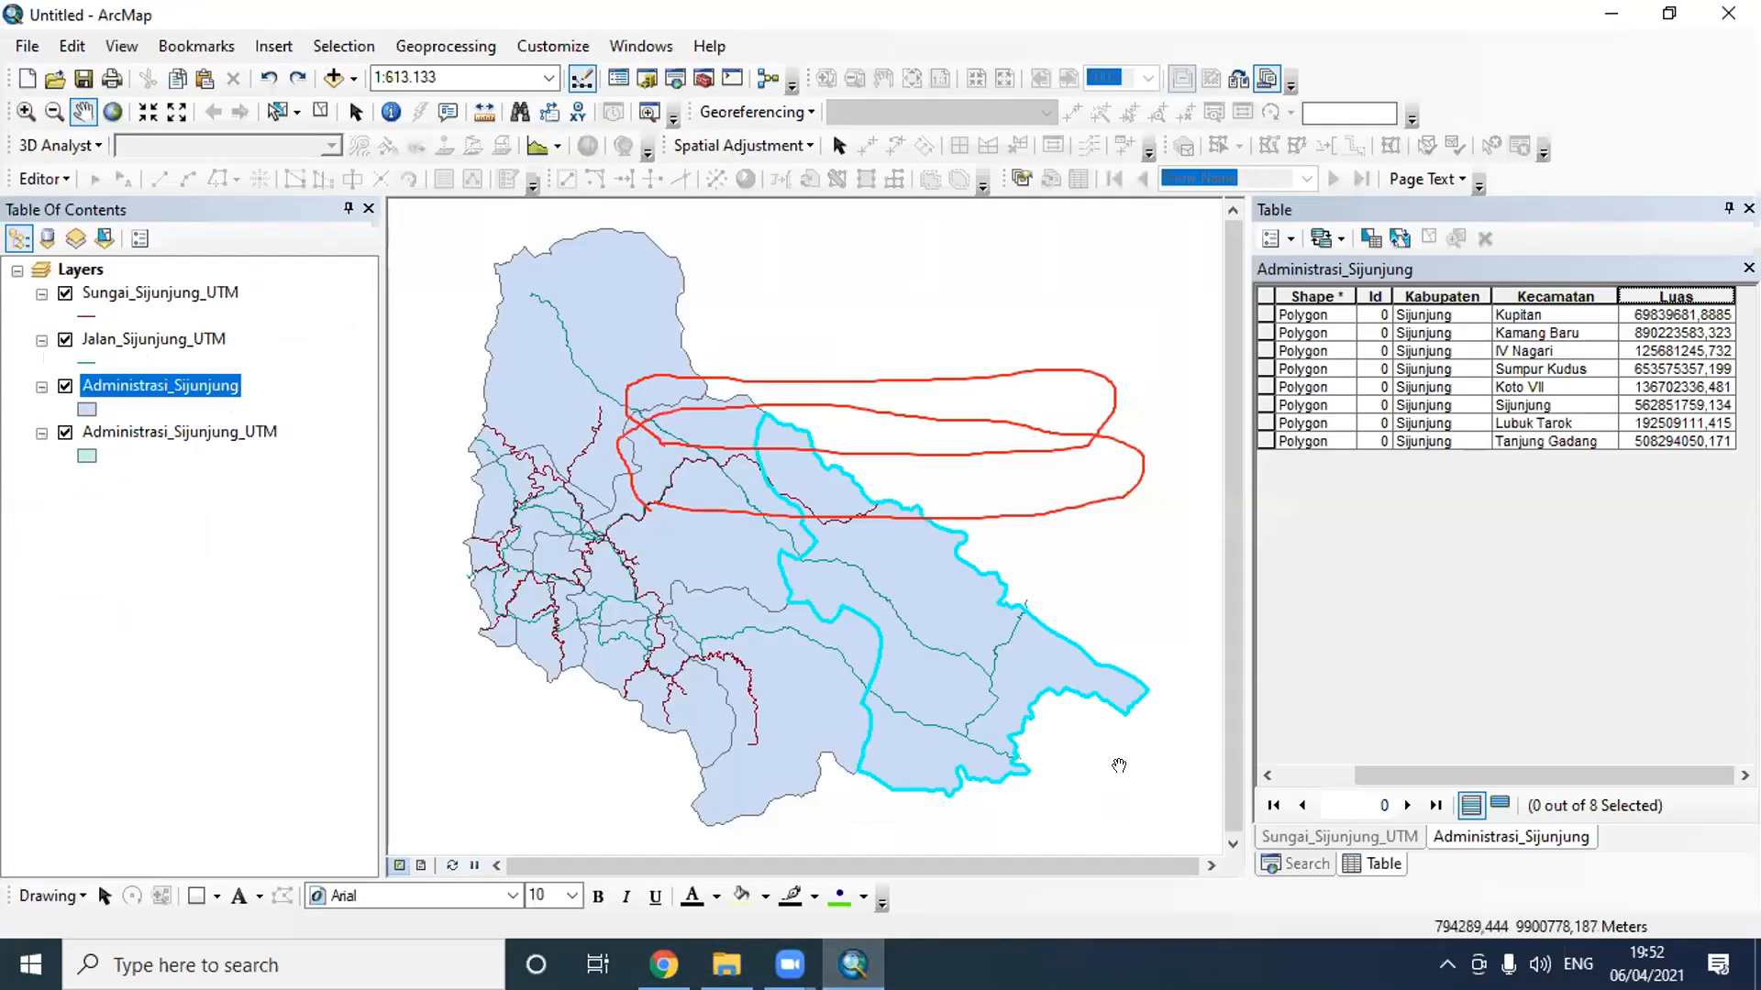
{"action": "left_click", "coordinate": [1314, 293]}
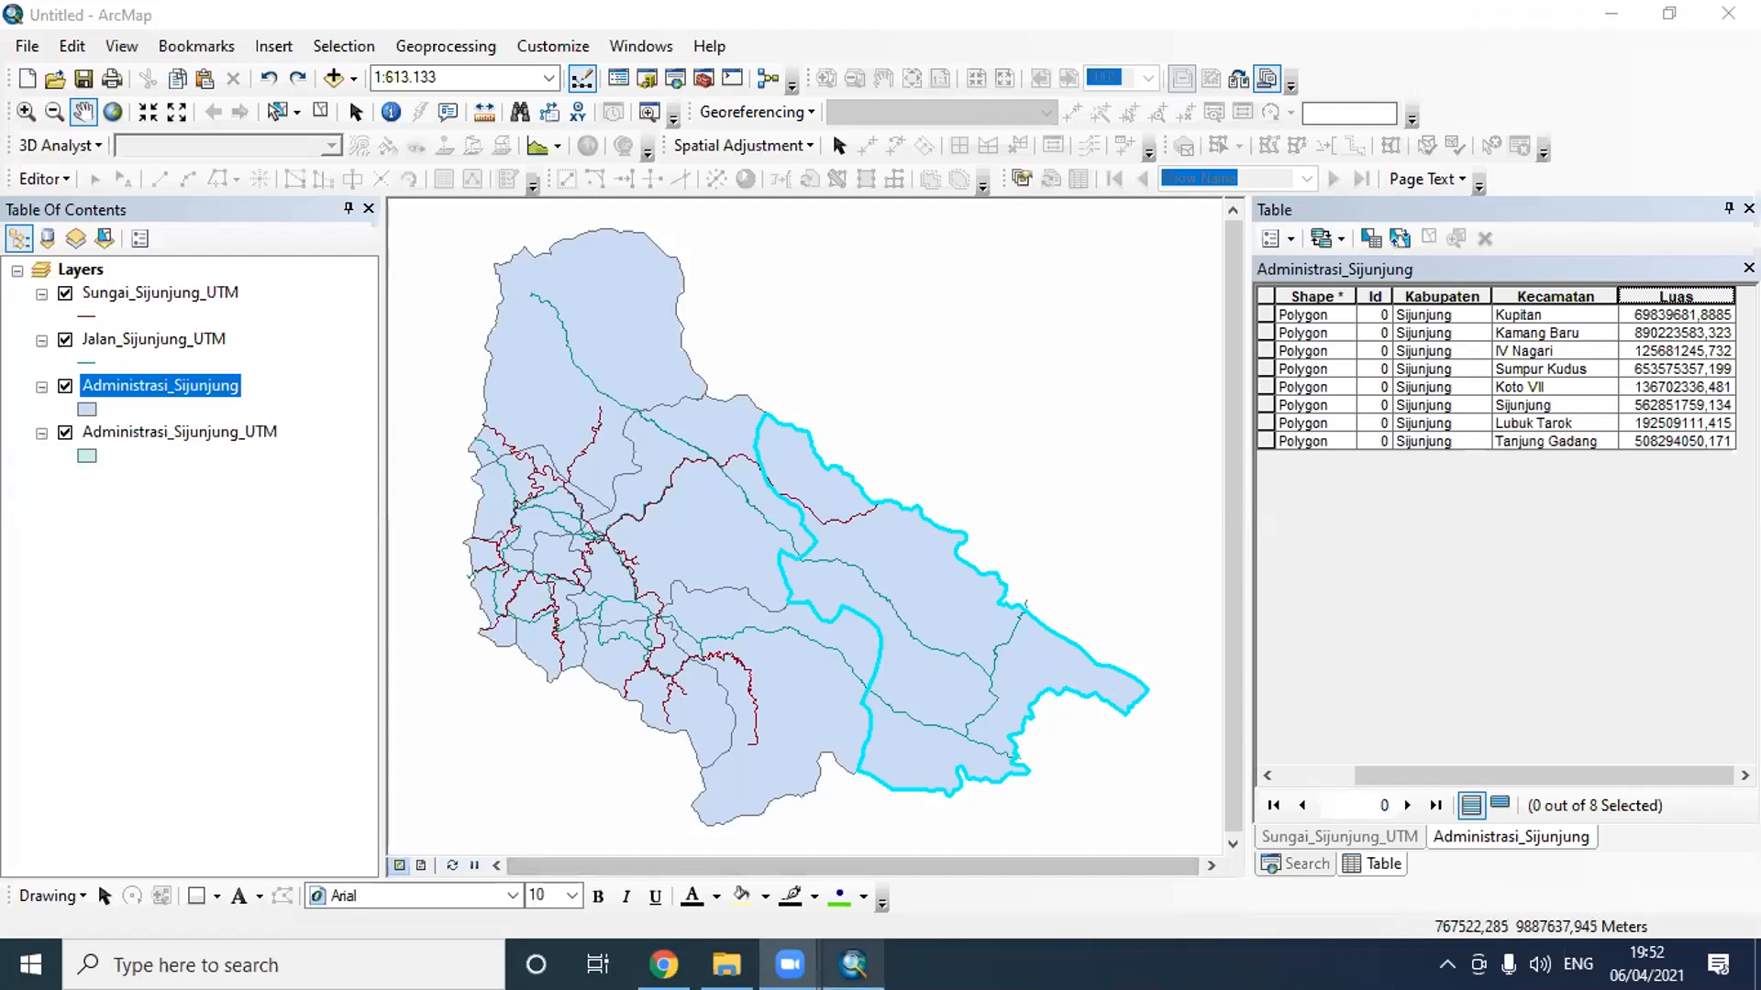
{"action": "left_click", "coordinate": [852, 965]}
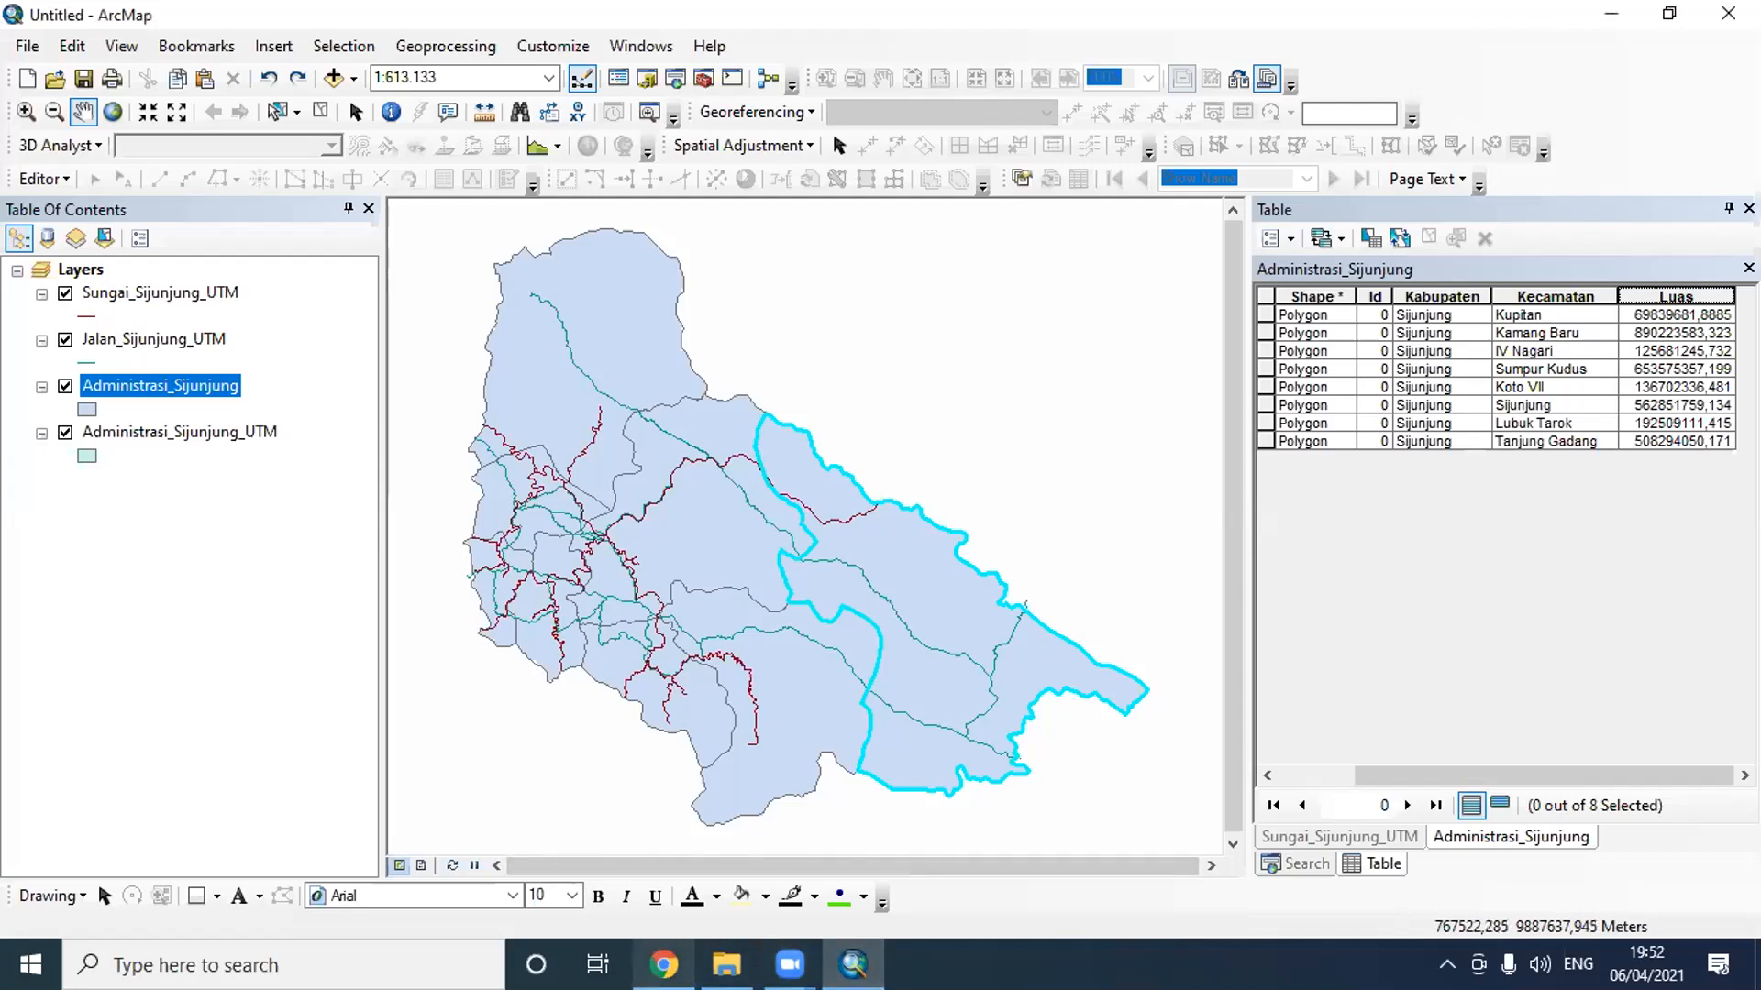
{"action": "mouse_move", "coordinate": [727, 965]}
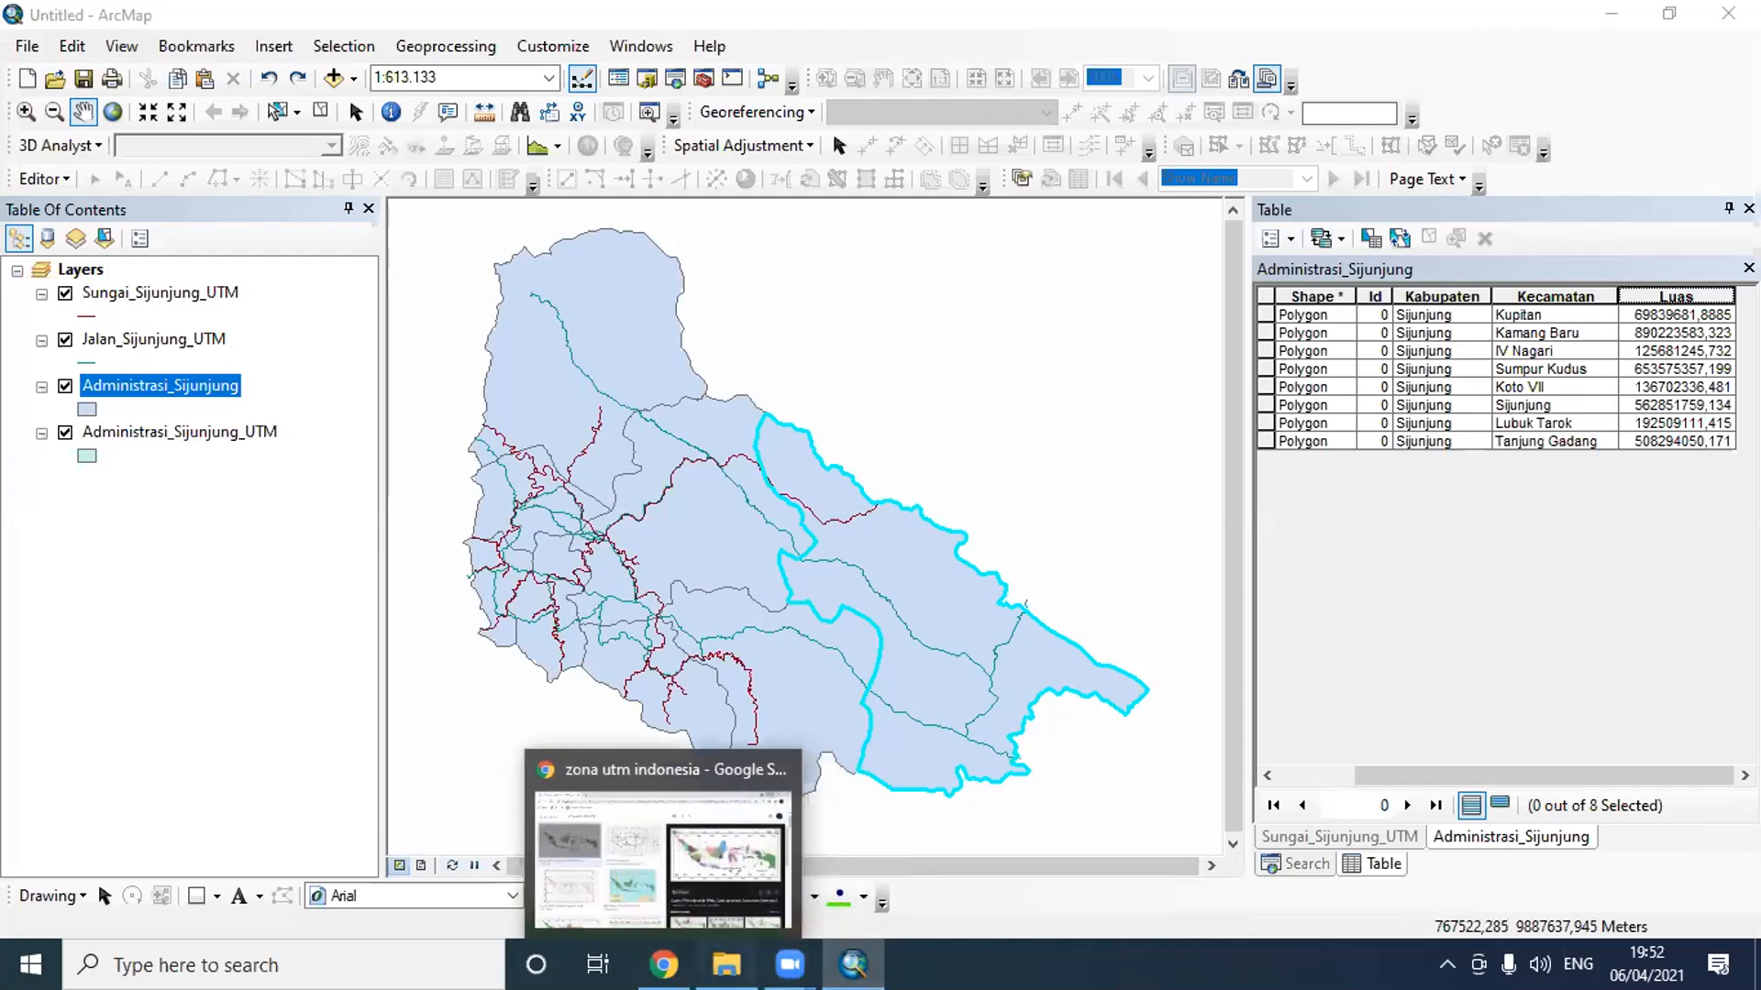
{"action": "left_click", "coordinate": [727, 965]}
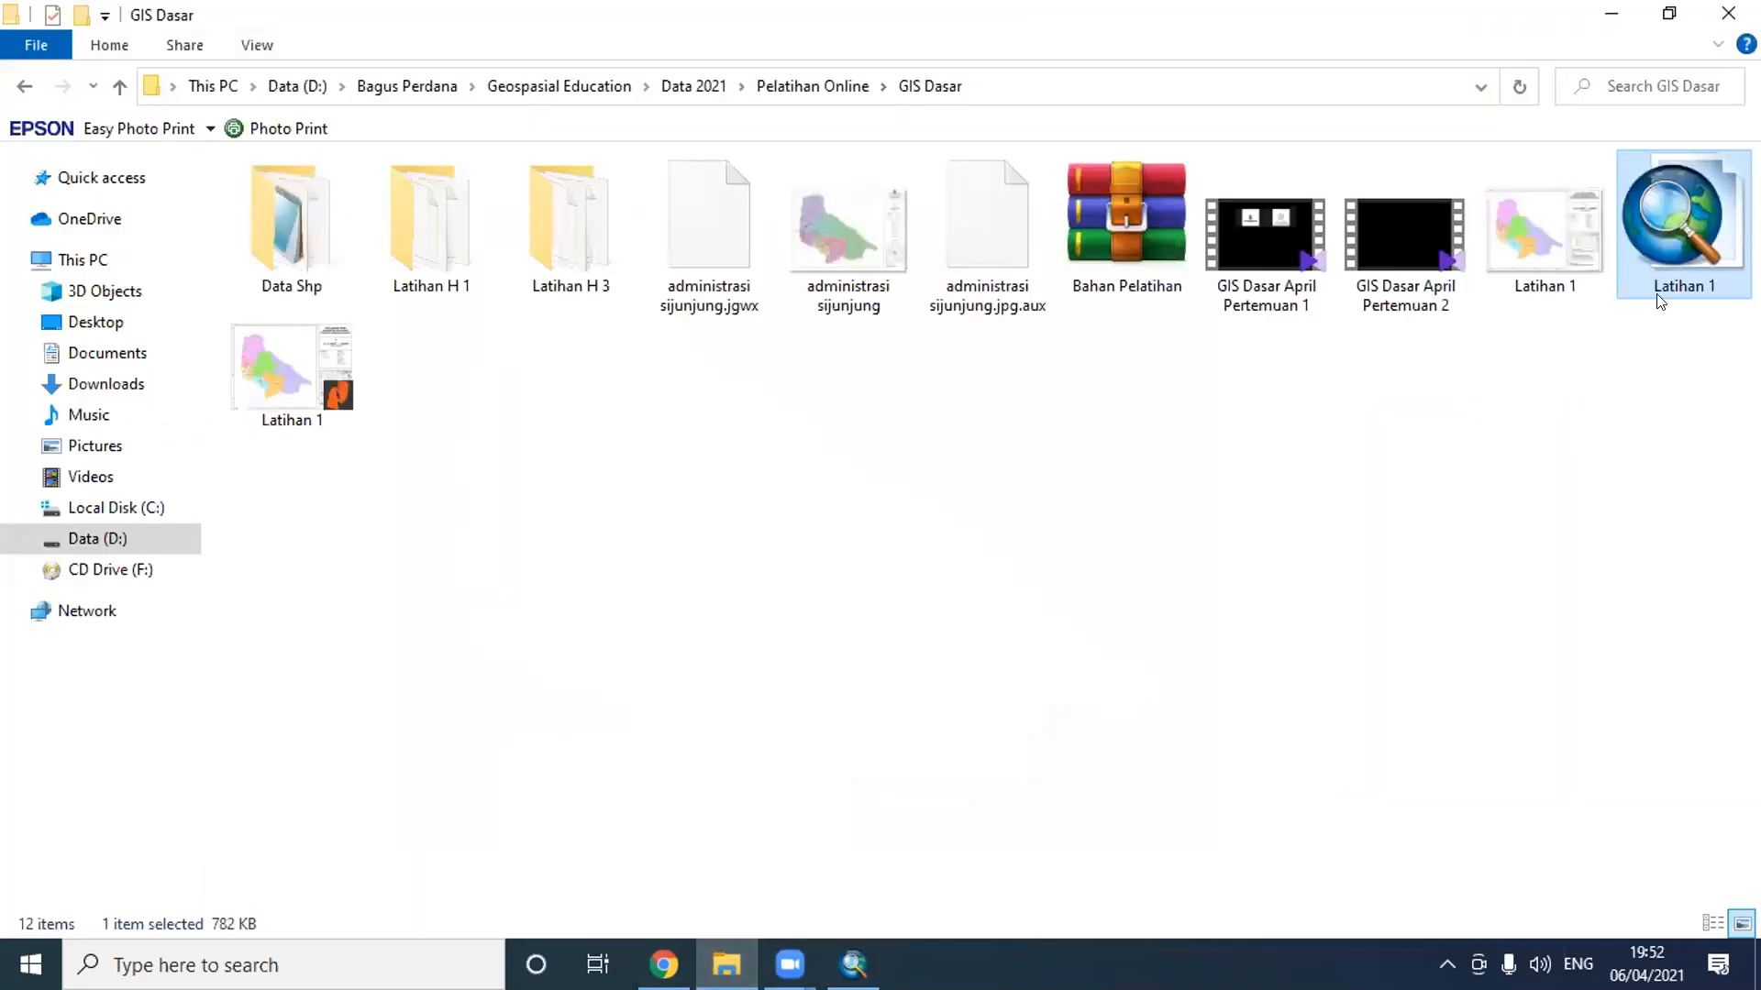
{"action": "left_click", "coordinate": [1612, 14]}
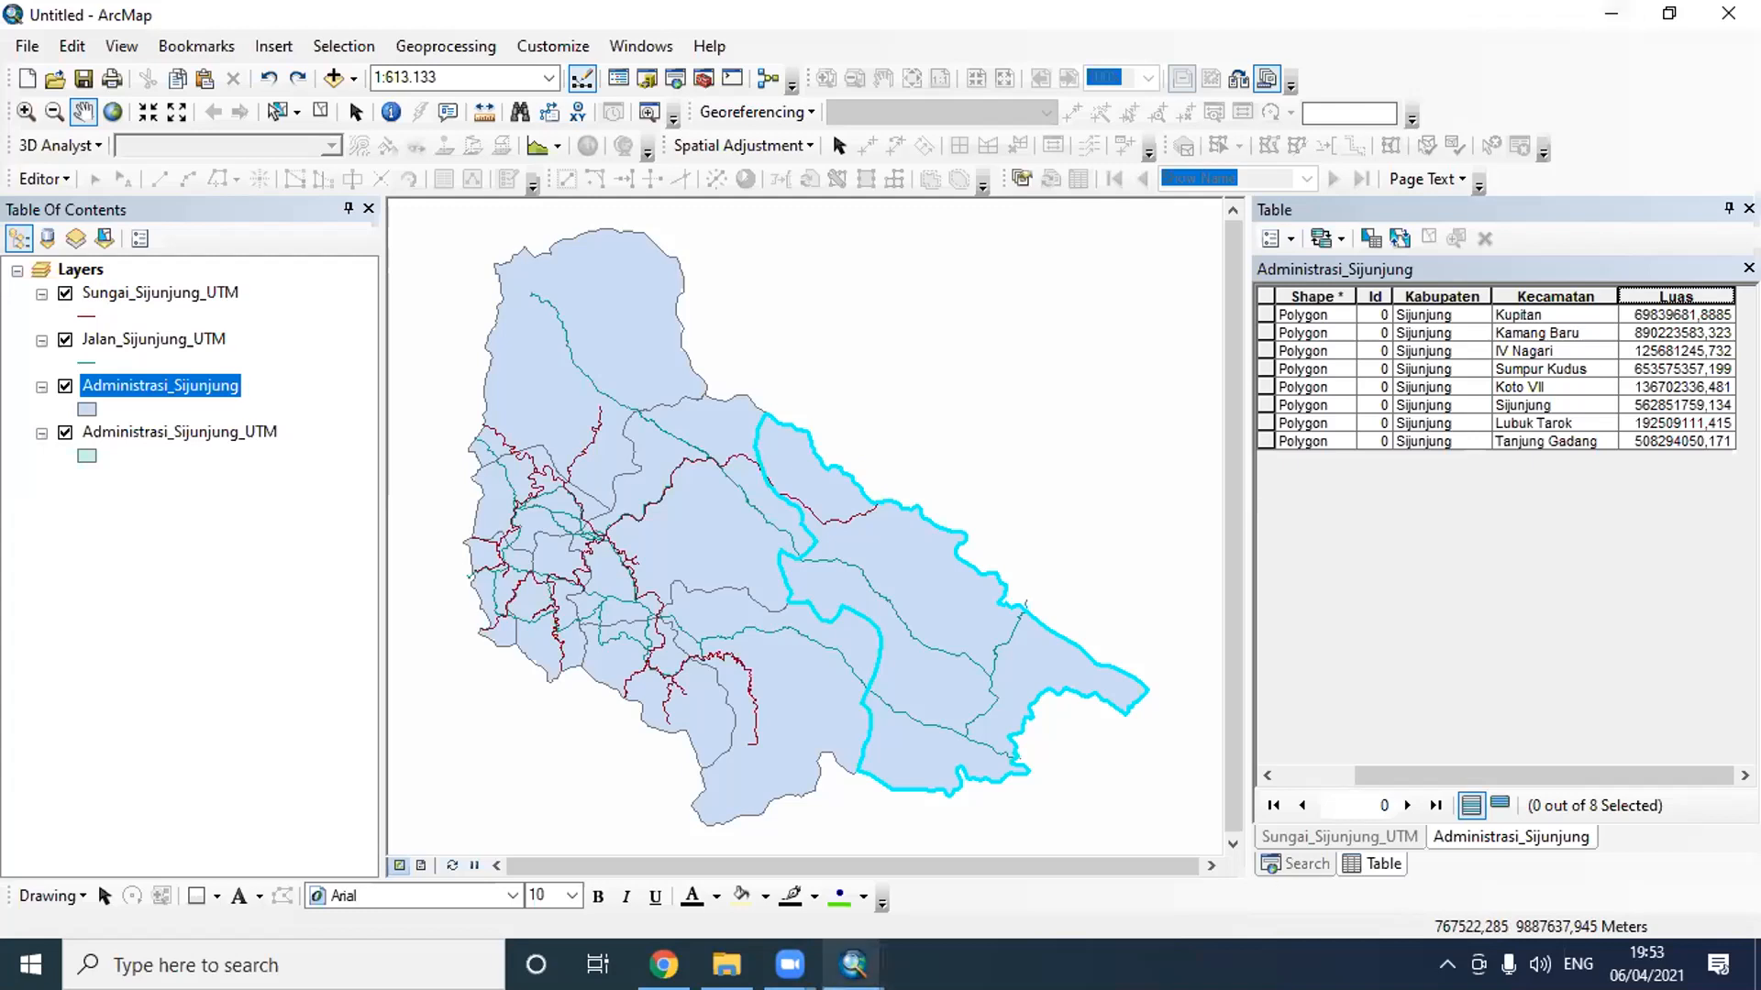
{"action": "mouse_move", "coordinate": [853, 964]}
{"action": "left_click", "coordinate": [982, 839]}
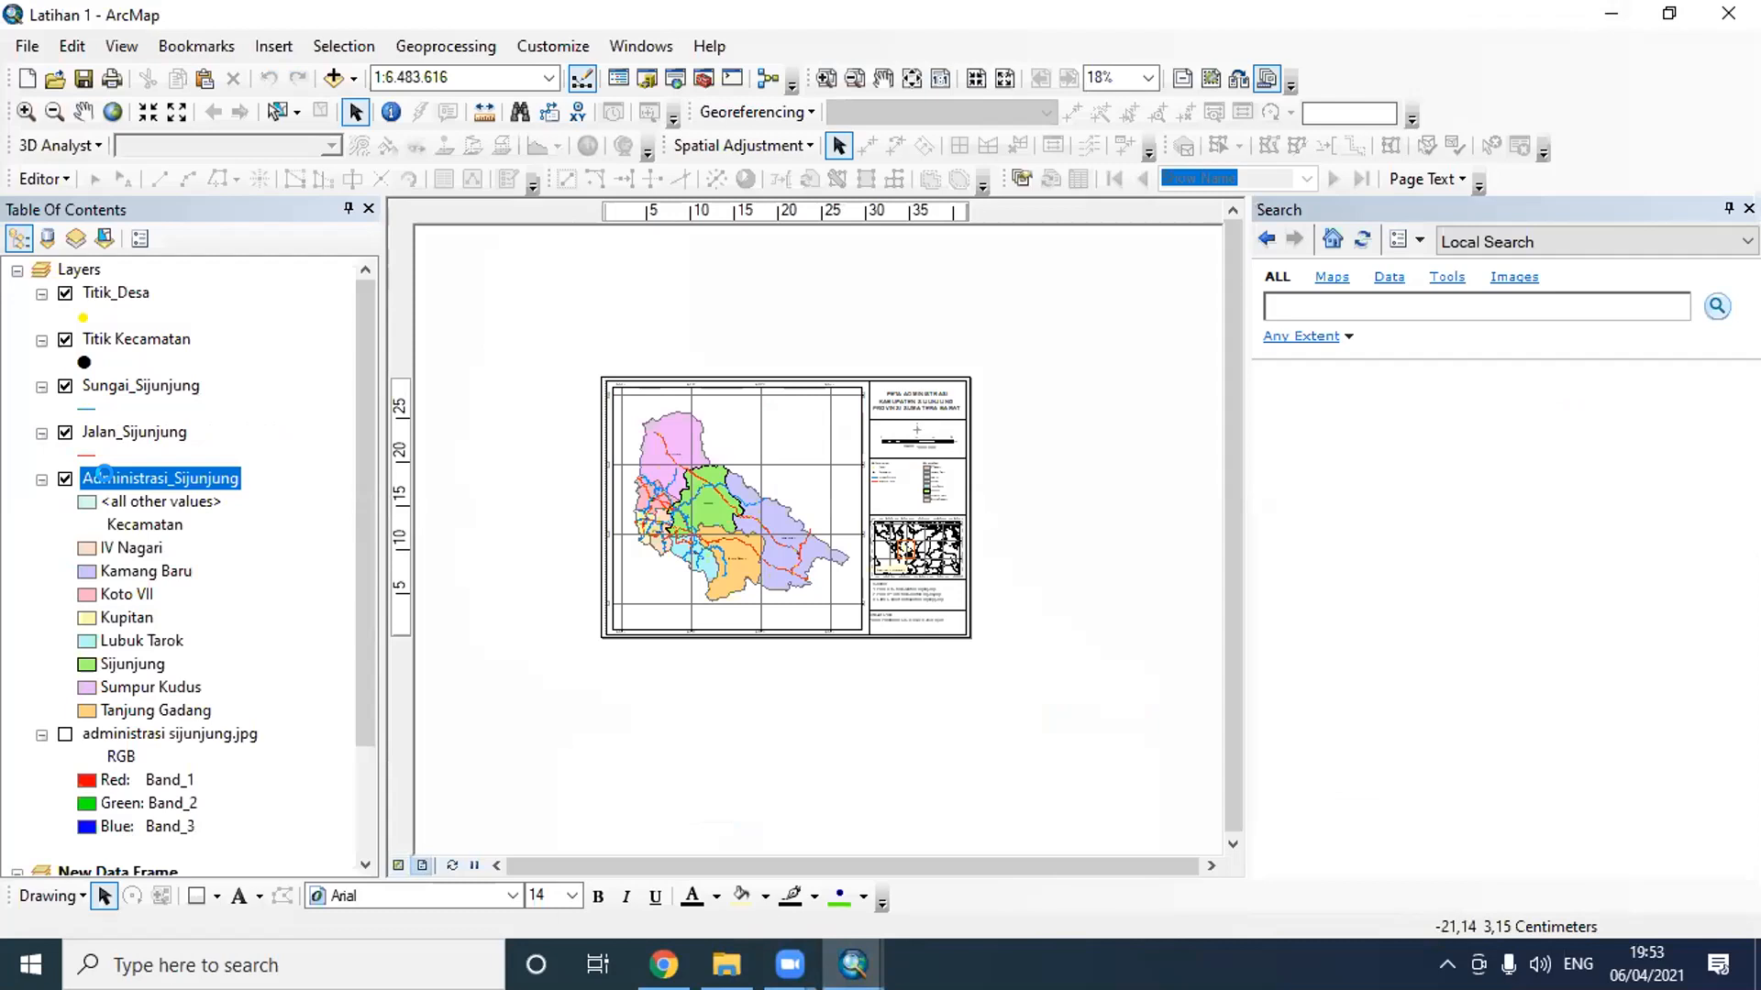
- Check which Calculate Geometry properties are available for Administrasi_Sijunjung's Luas field, cancel without calculating and close the attribute table
{"action": "right_click", "coordinate": [114, 478]}
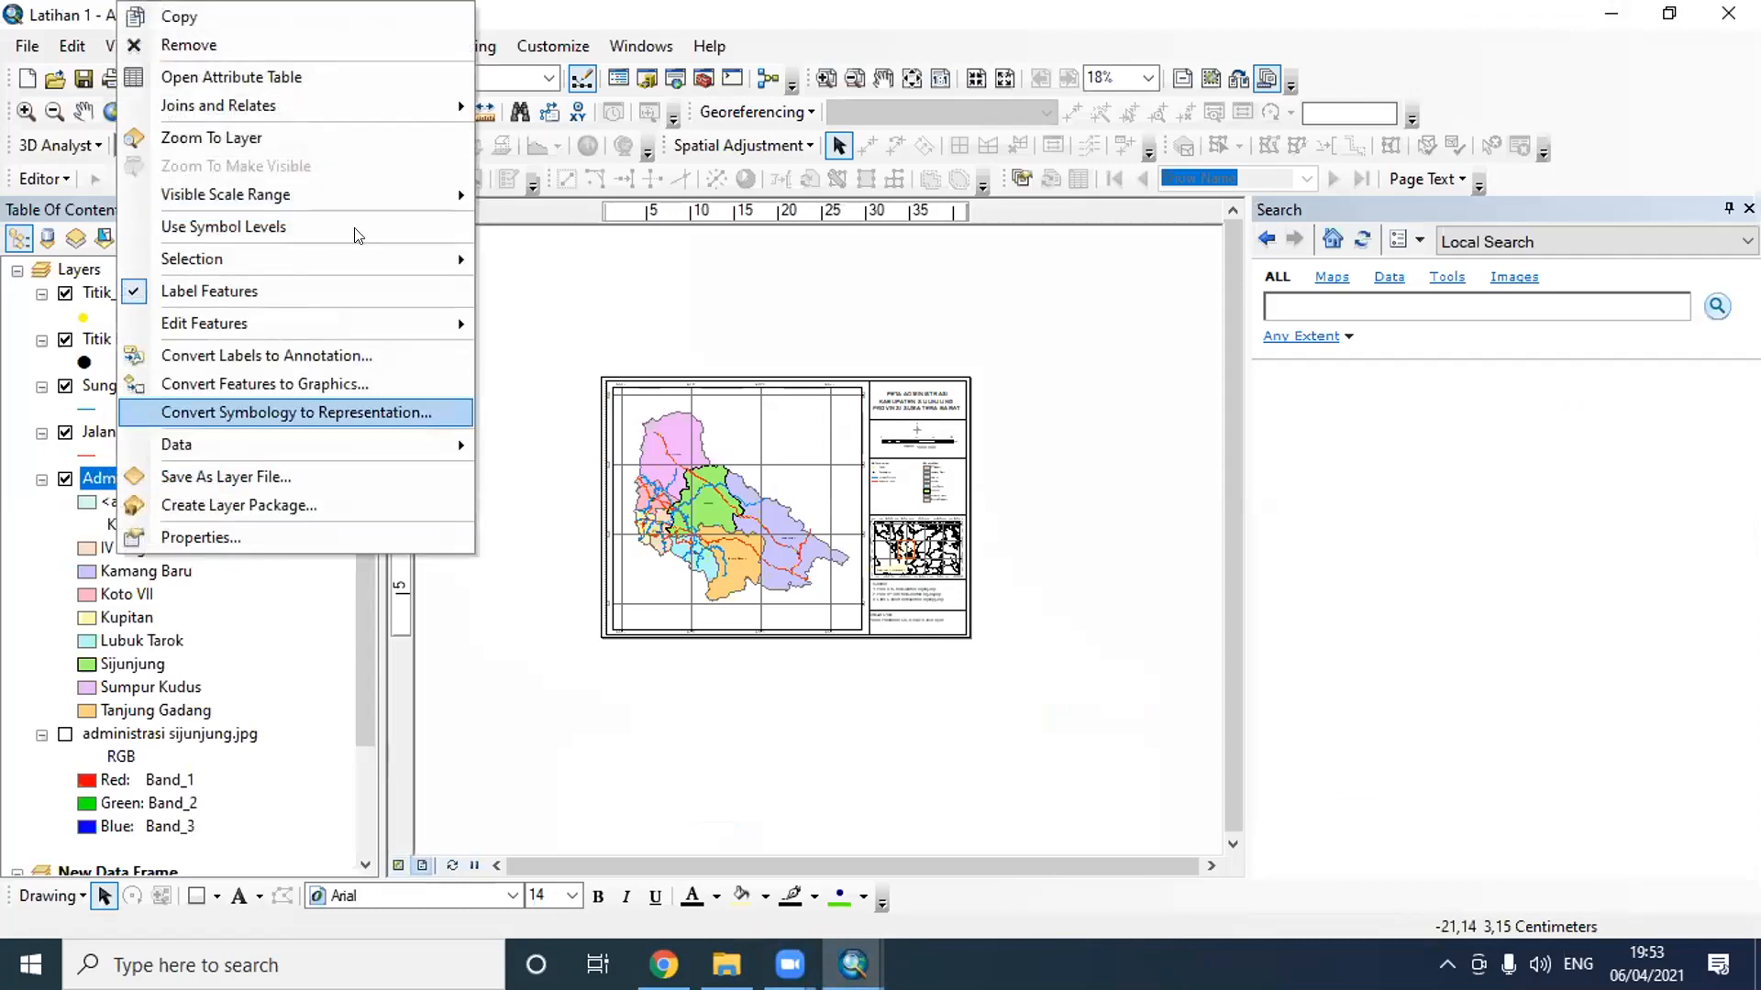
{"action": "left_click", "coordinate": [276, 77]}
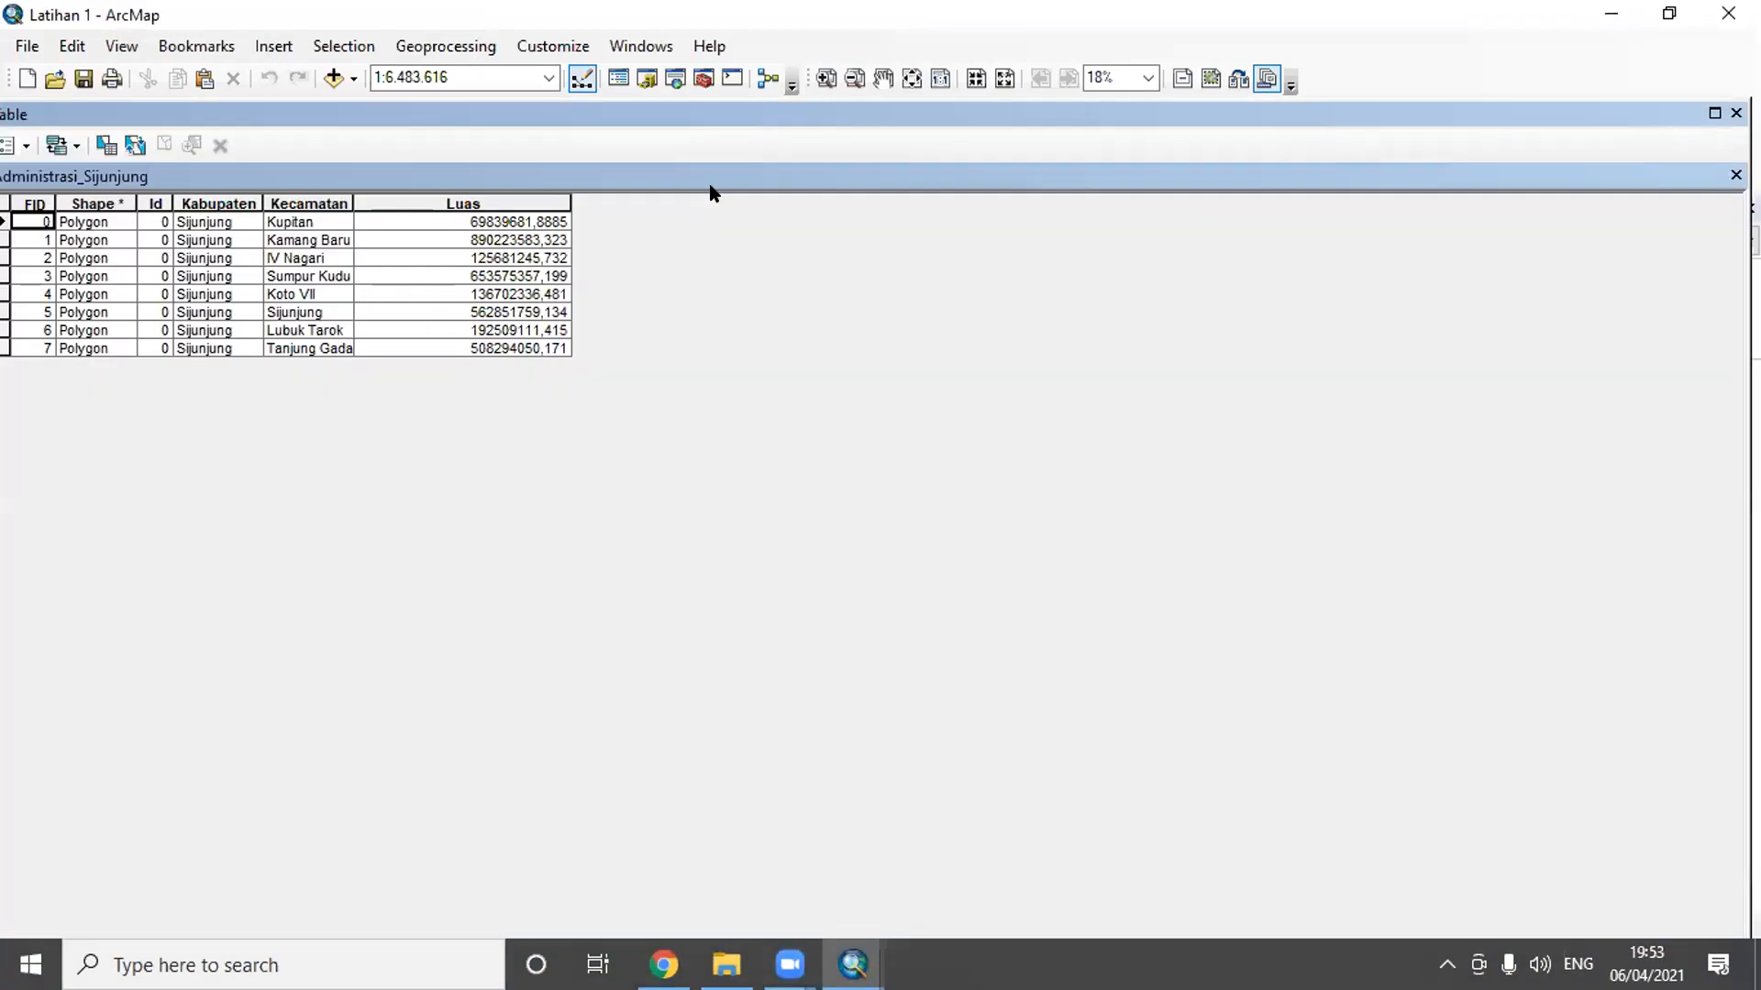
{"action": "right_click", "coordinate": [538, 200]}
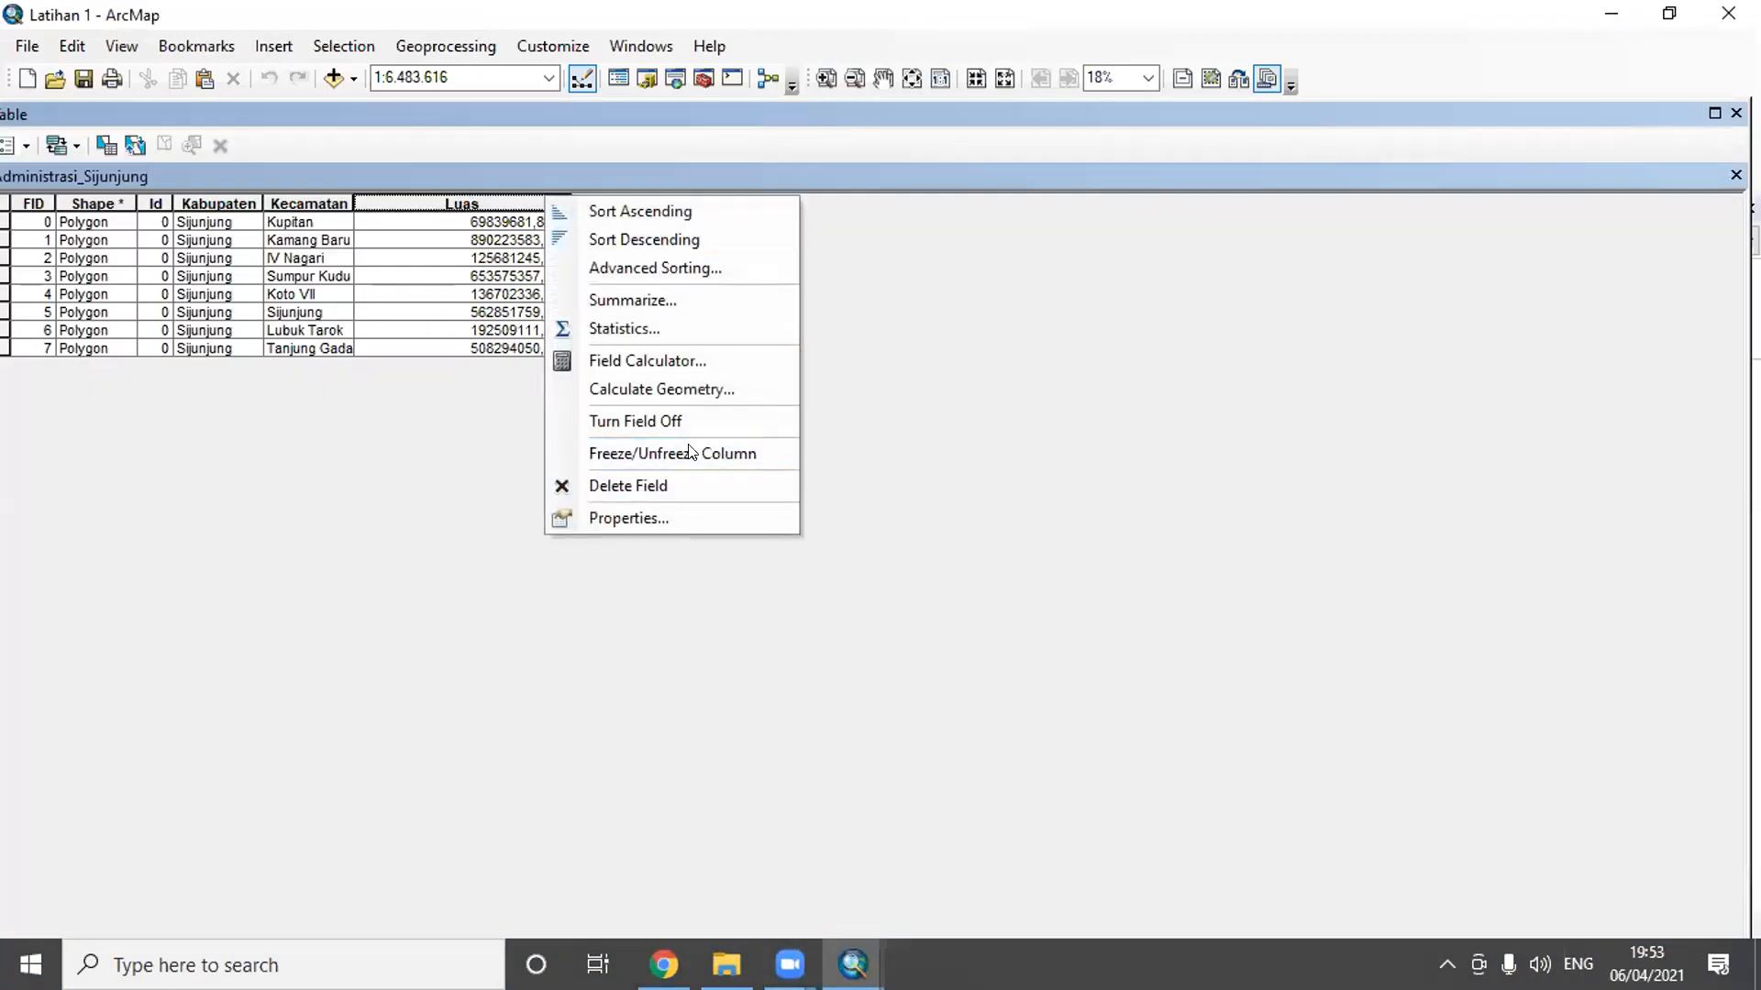
{"action": "left_click", "coordinate": [706, 382]}
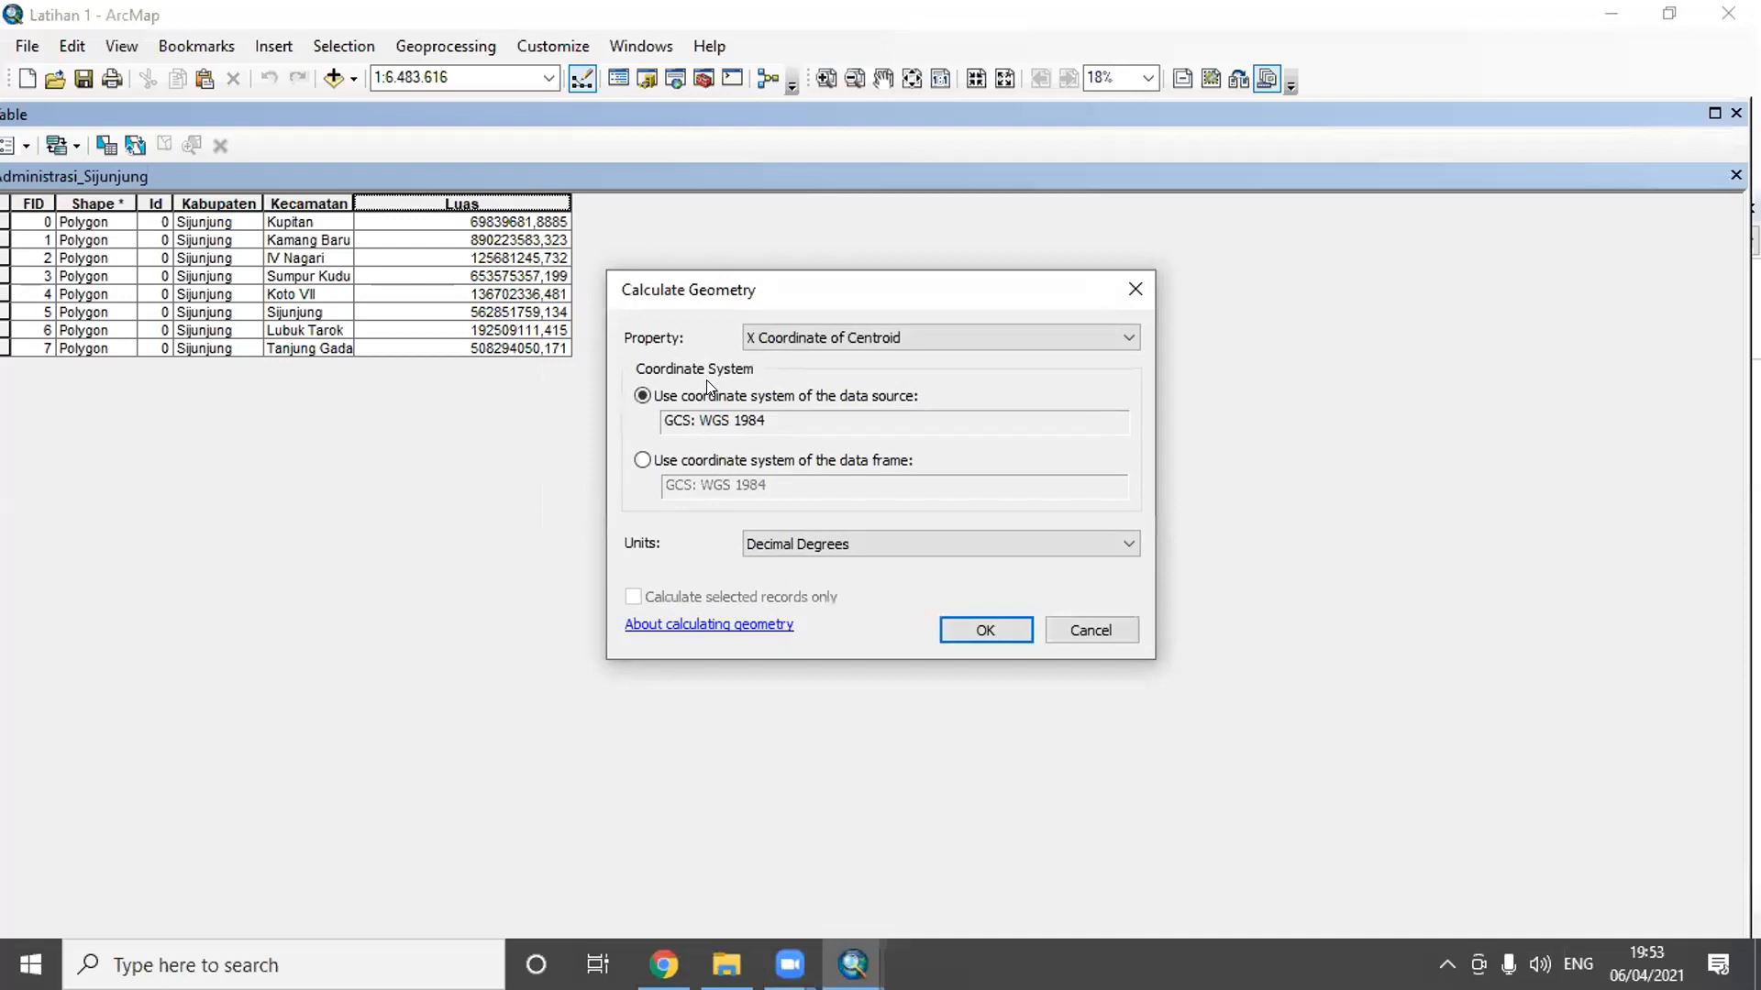
{"action": "left_click", "coordinate": [908, 340]}
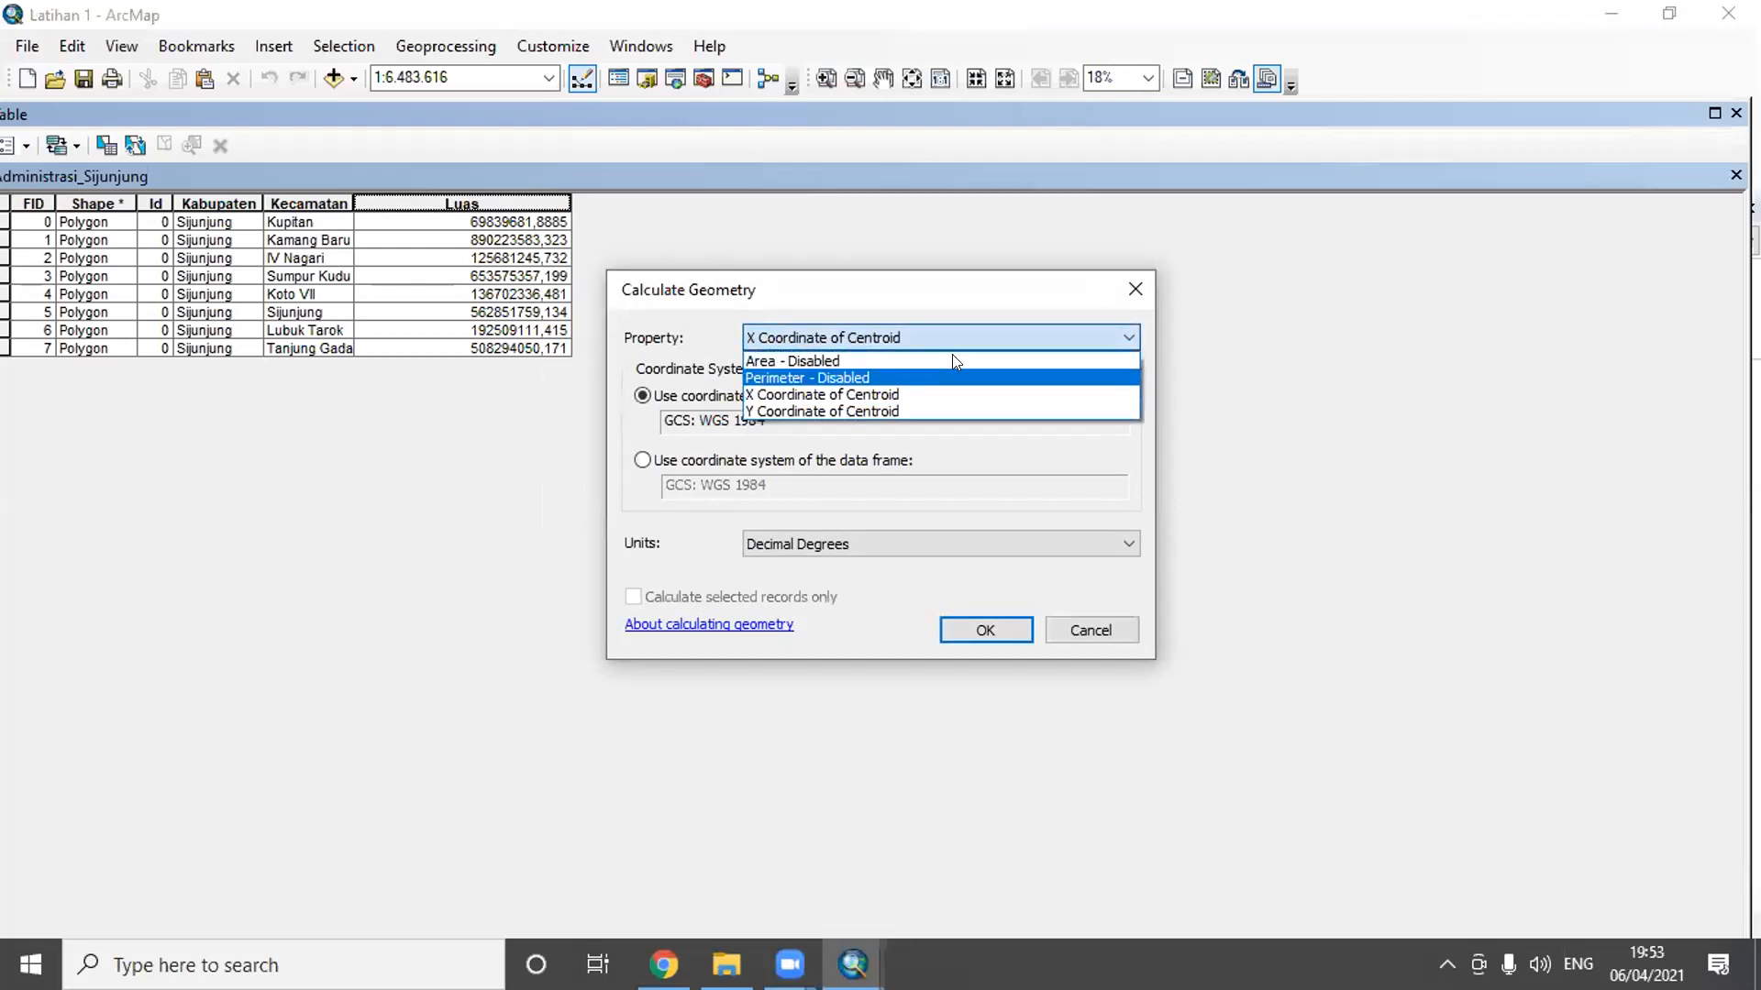
{"action": "left_click", "coordinate": [960, 292]}
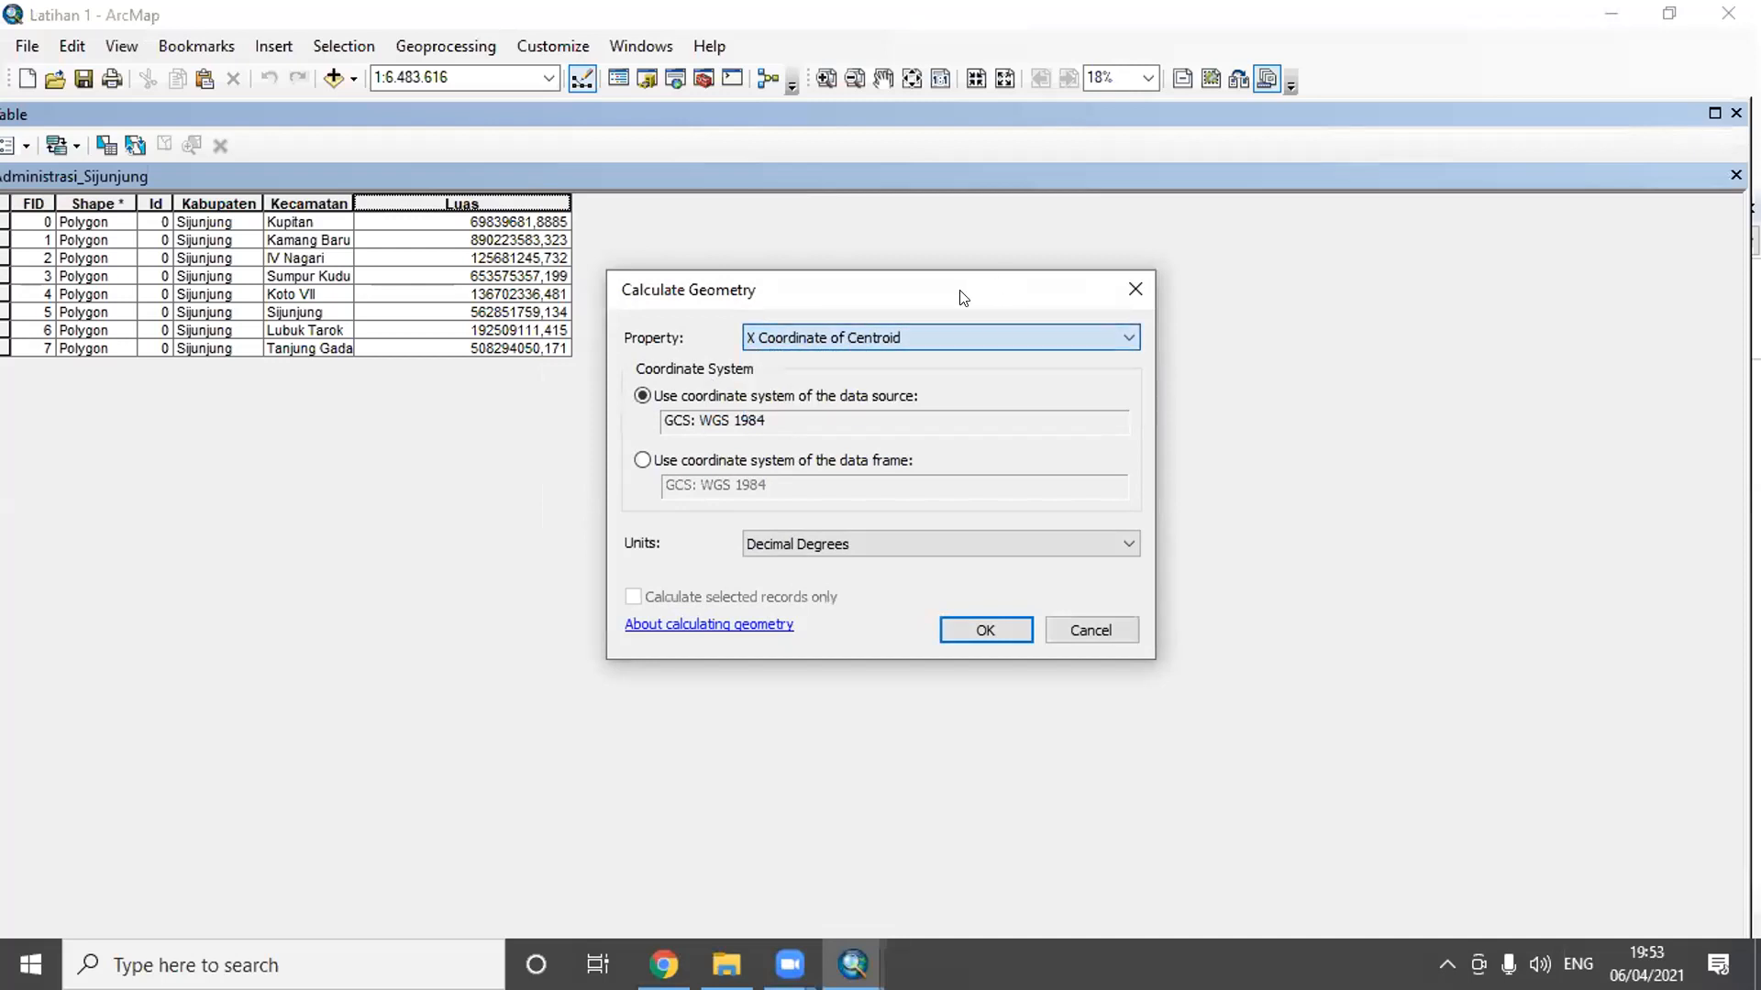
{"action": "left_click", "coordinate": [1119, 636]}
{"action": "left_click", "coordinate": [1735, 112]}
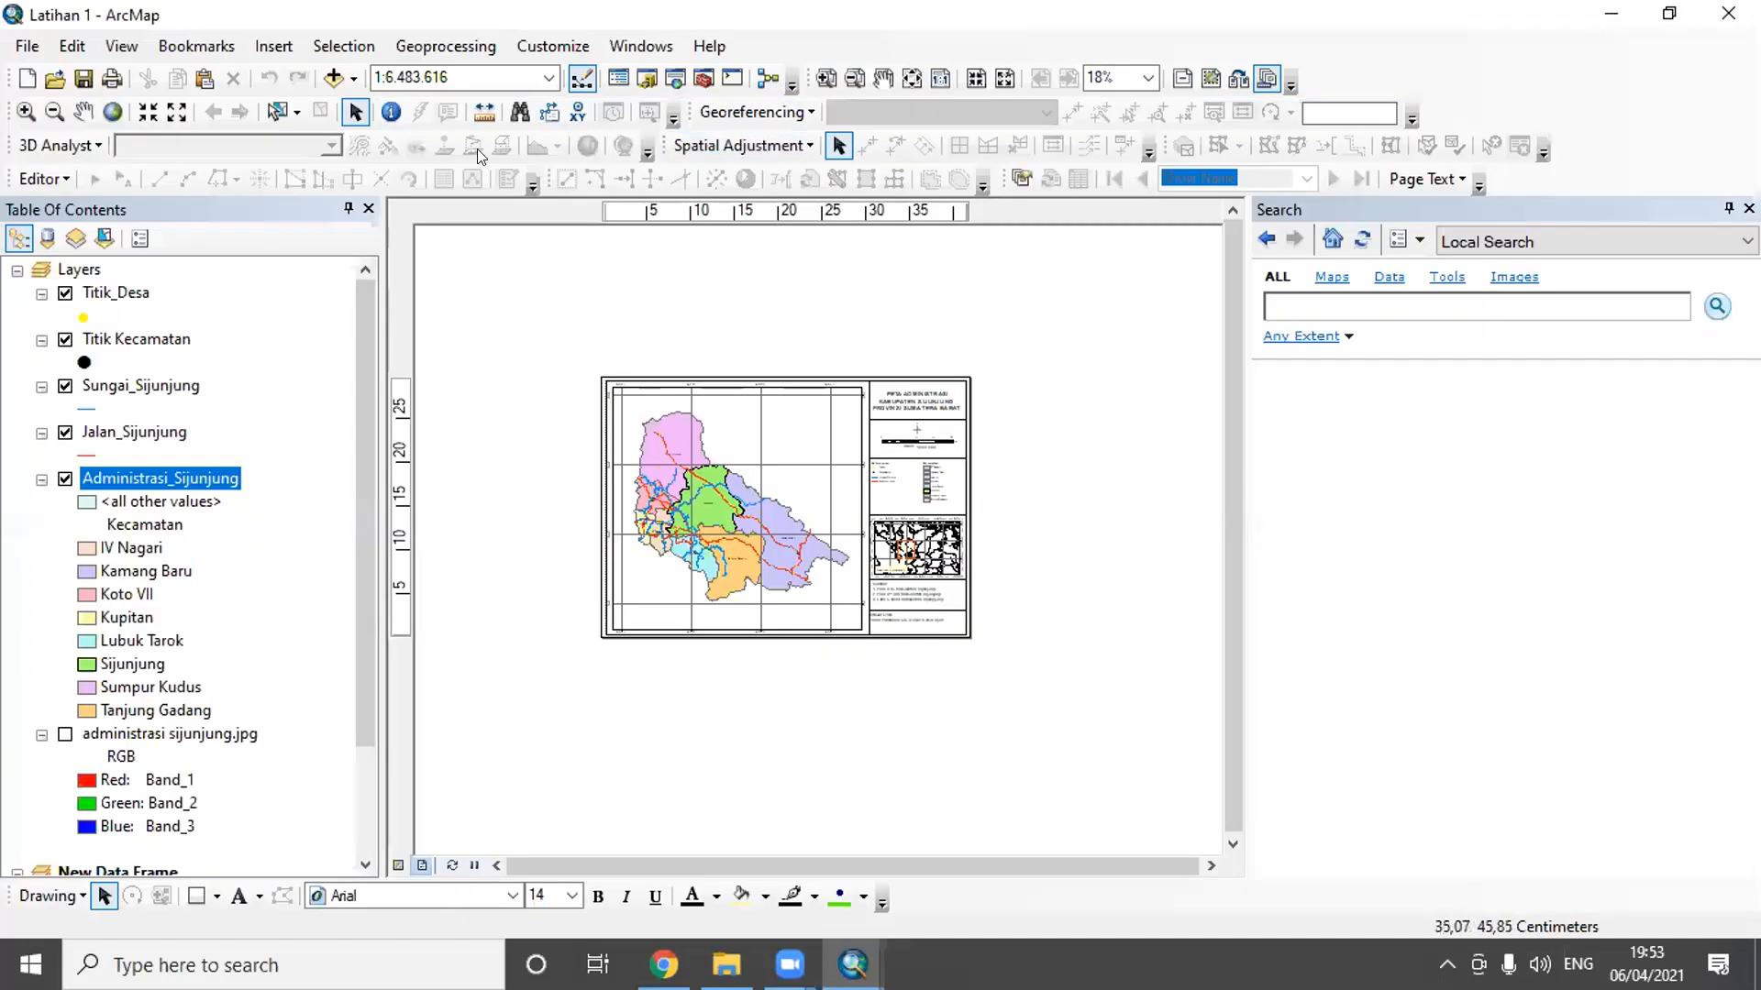
- Open the attribute table of the Sungai_Sijunjung layer
{"action": "left_click_drag", "start_coordinate": [358, 606], "coordinate": [294, 507]}
{"action": "left_click", "coordinate": [165, 385], "text": "ctrl"}
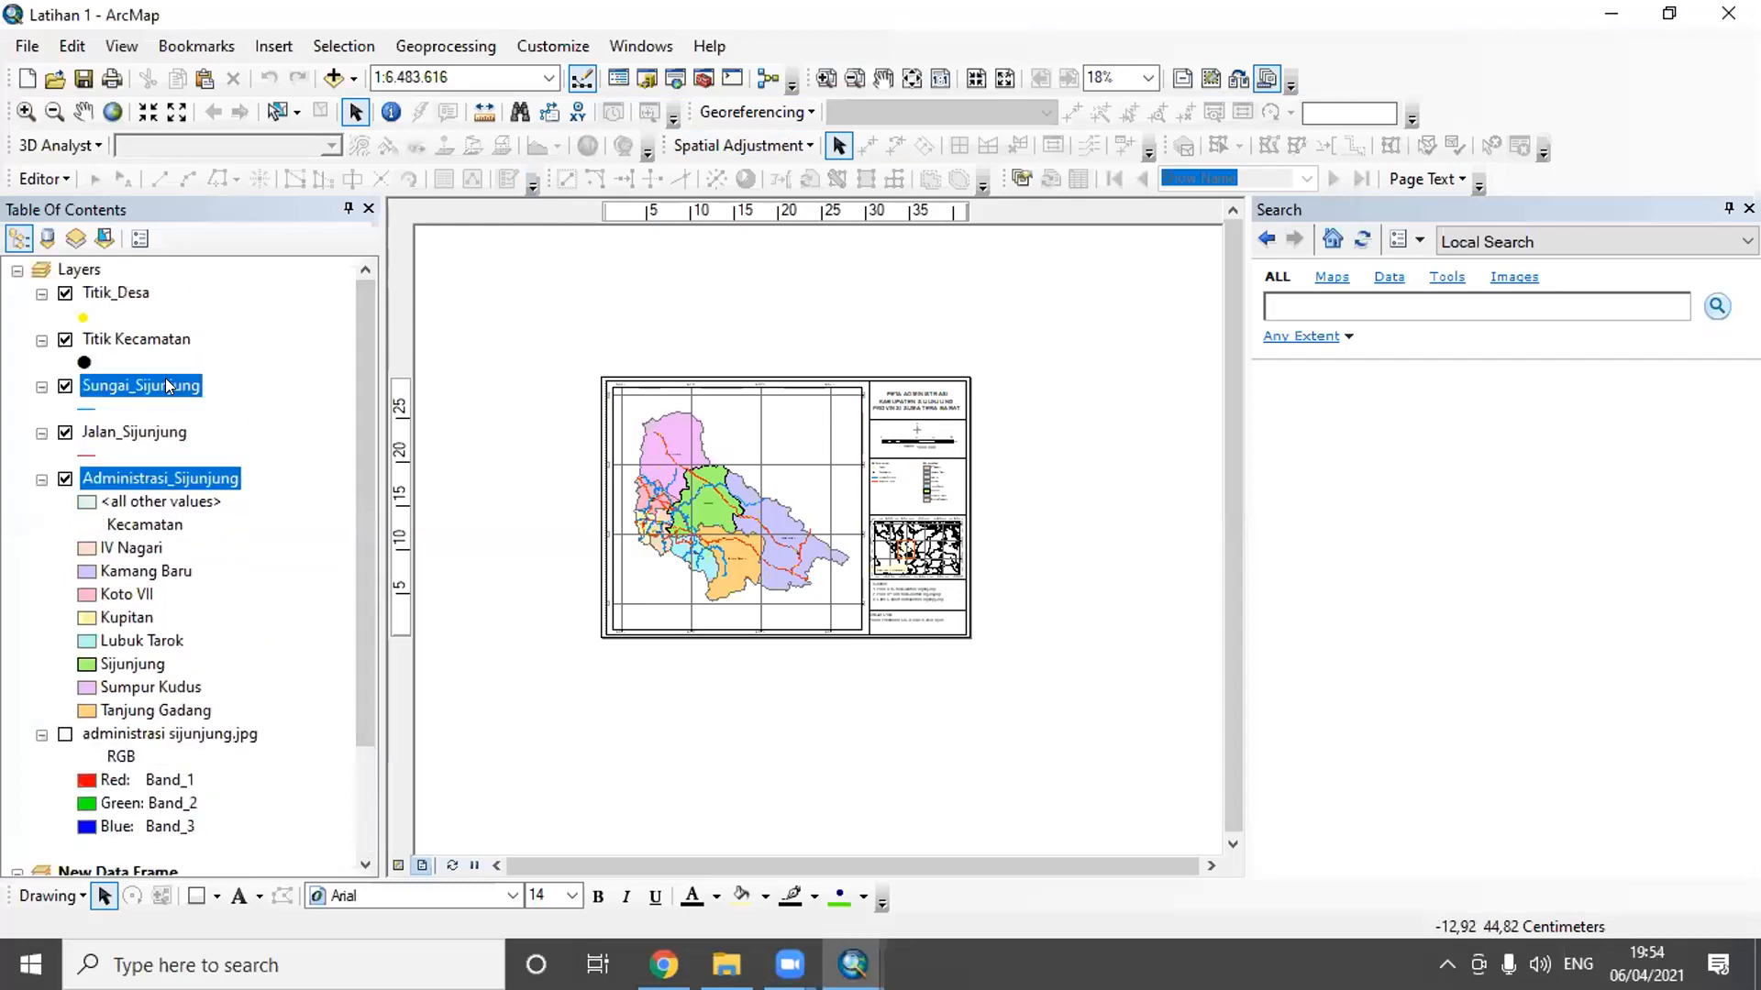
{"action": "right_click", "coordinate": [166, 380]}
{"action": "left_click", "coordinate": [225, 452]}
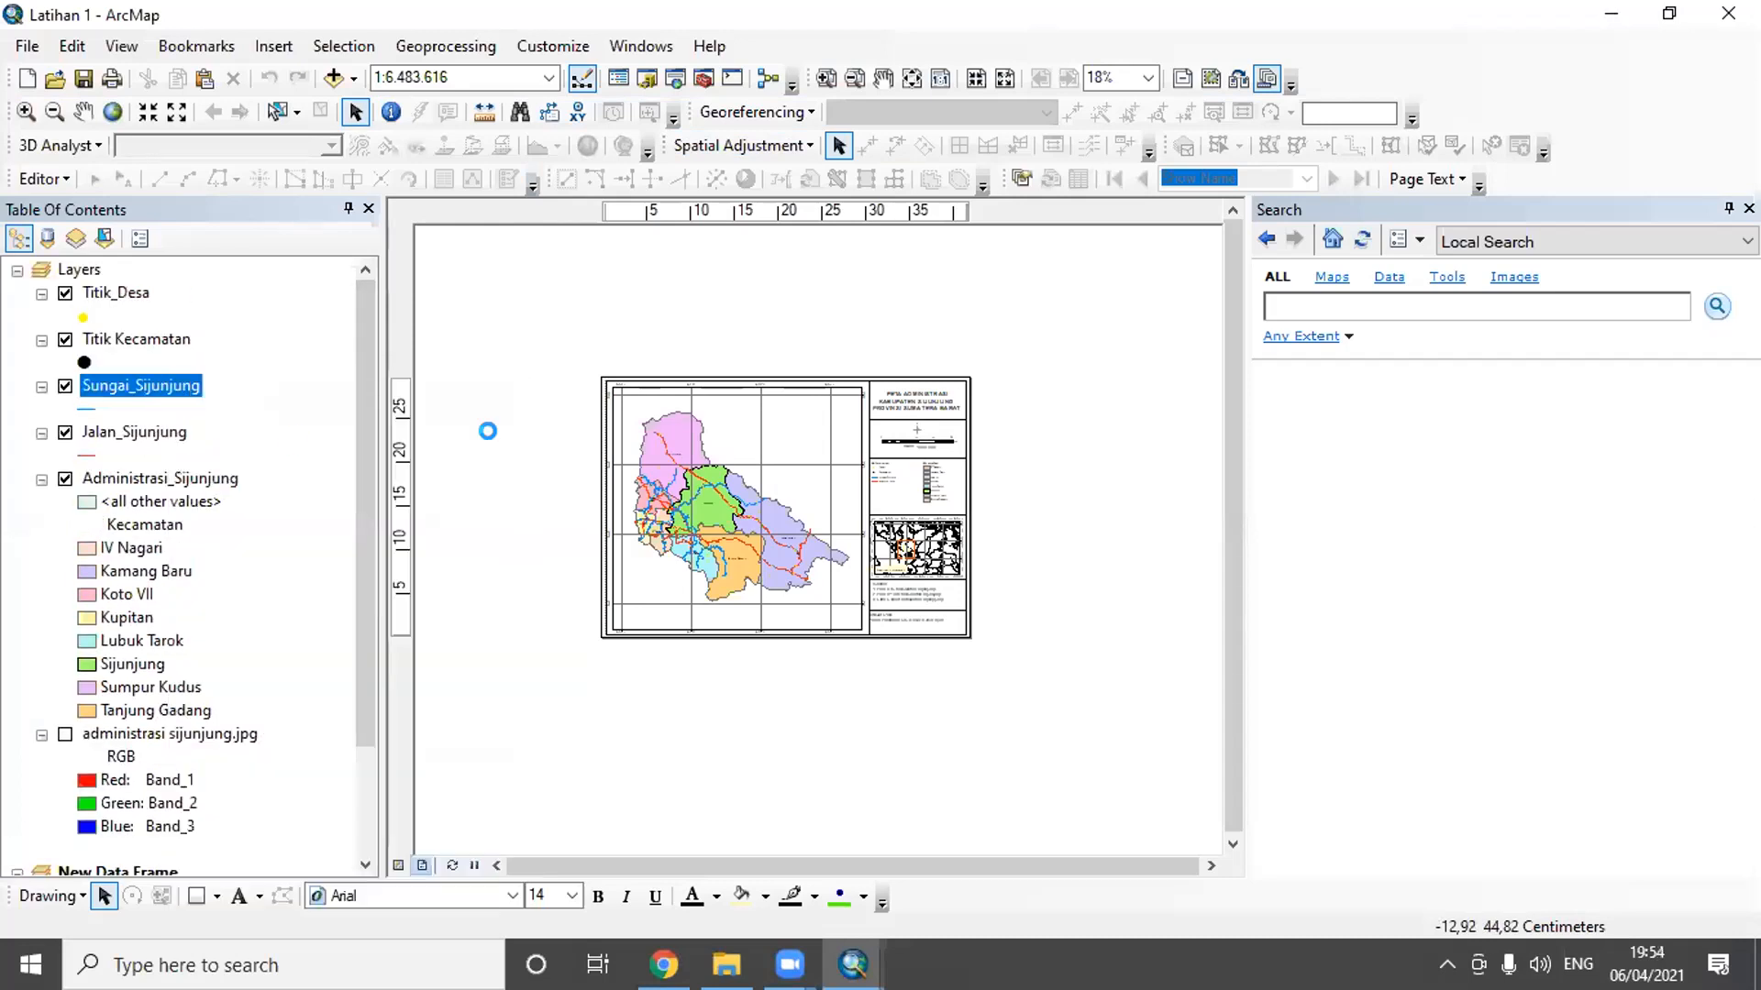
- Check whether Length is available in Calculate Geometry for Sungai_Sijunjung's Pjg_Sungai field, cancel without calculating and close the table
{"action": "right_click", "coordinate": [796, 201]}
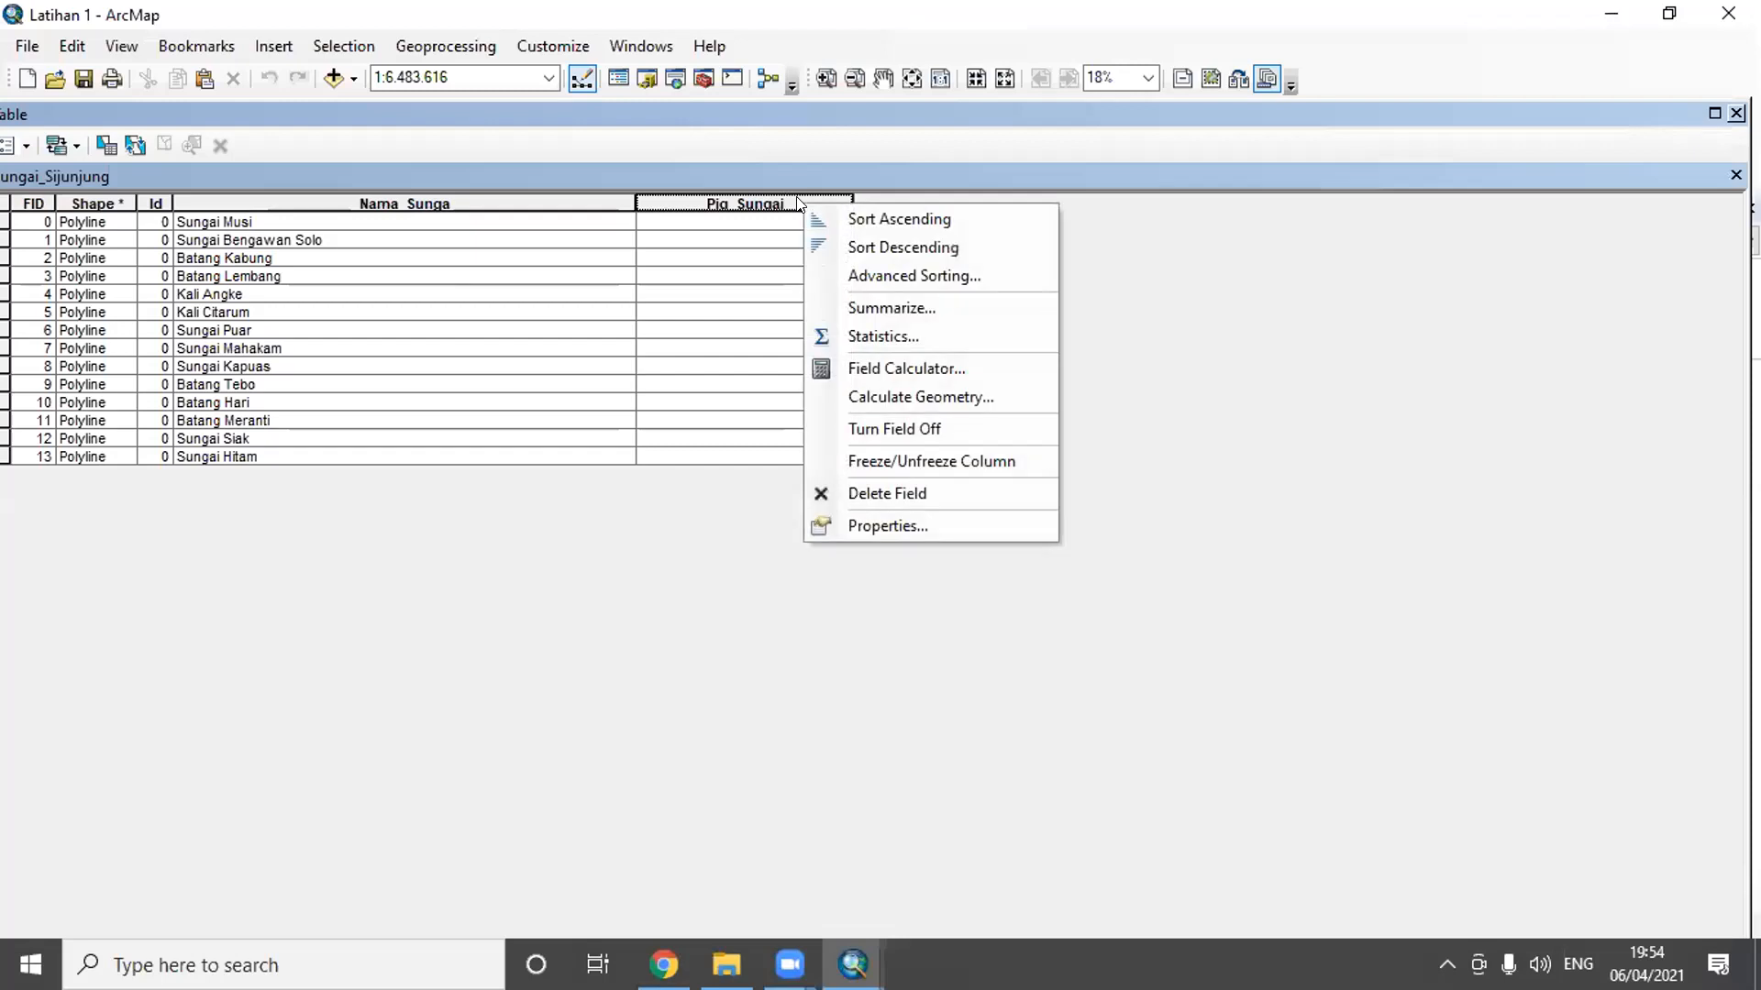
{"action": "left_click", "coordinate": [921, 396]}
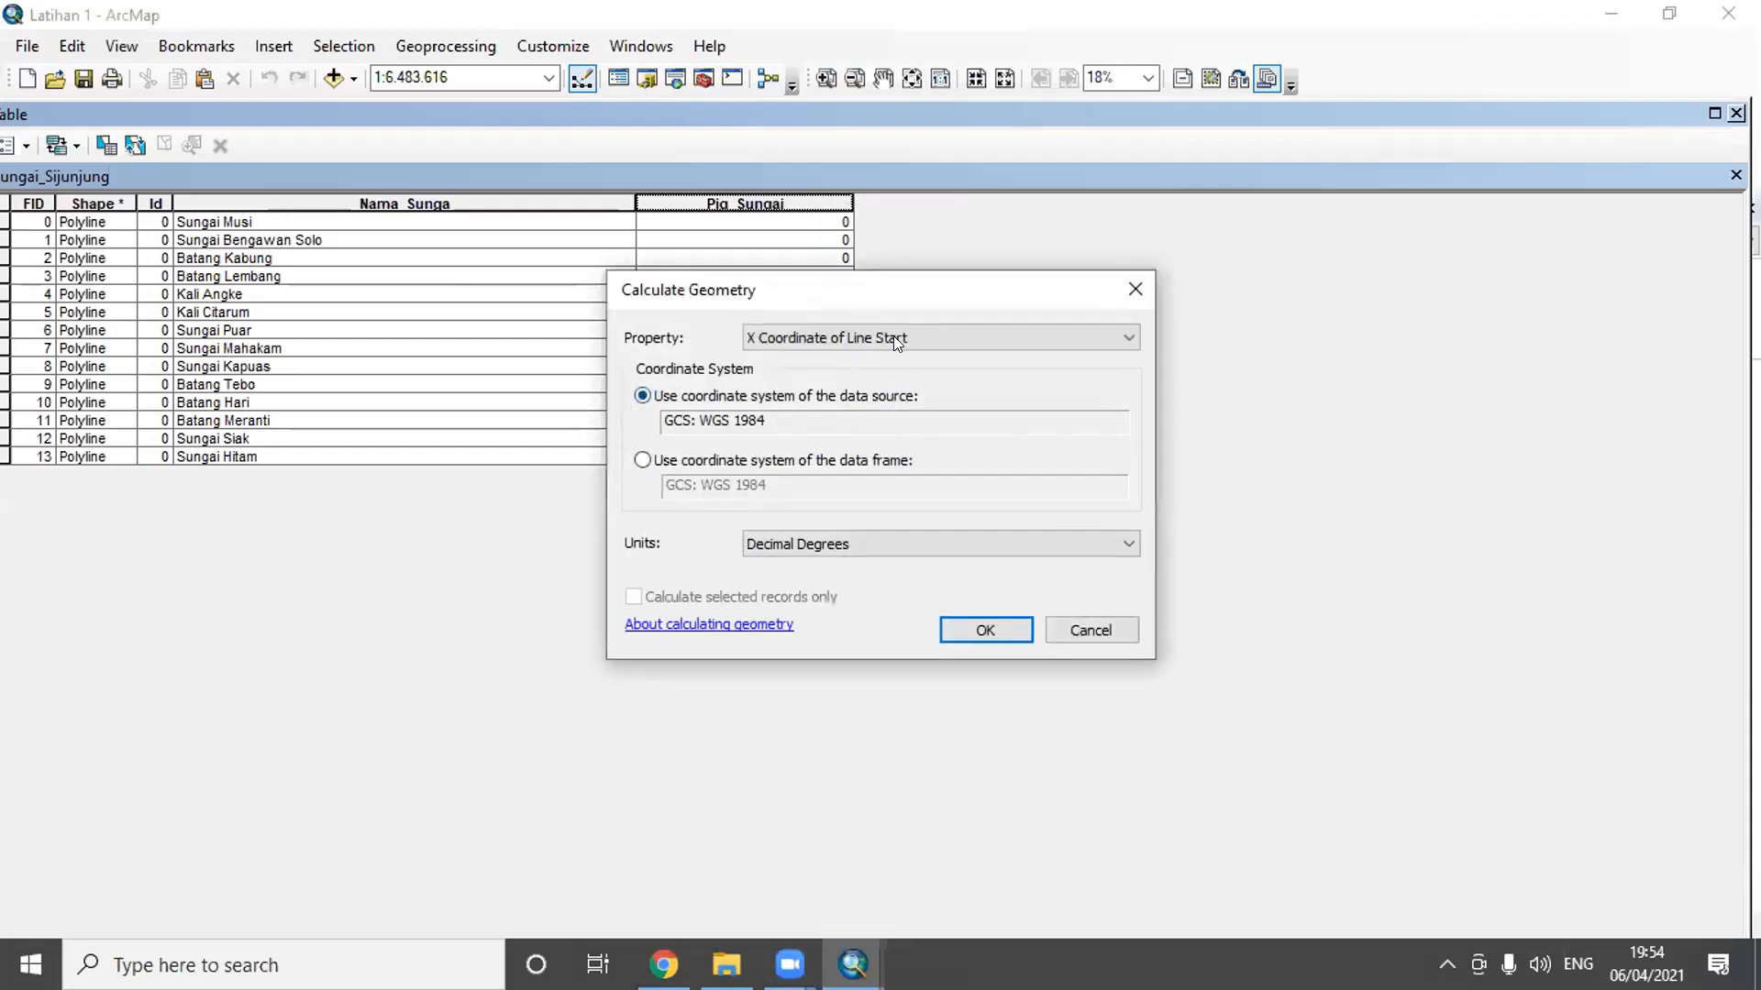
{"action": "left_click", "coordinate": [893, 337]}
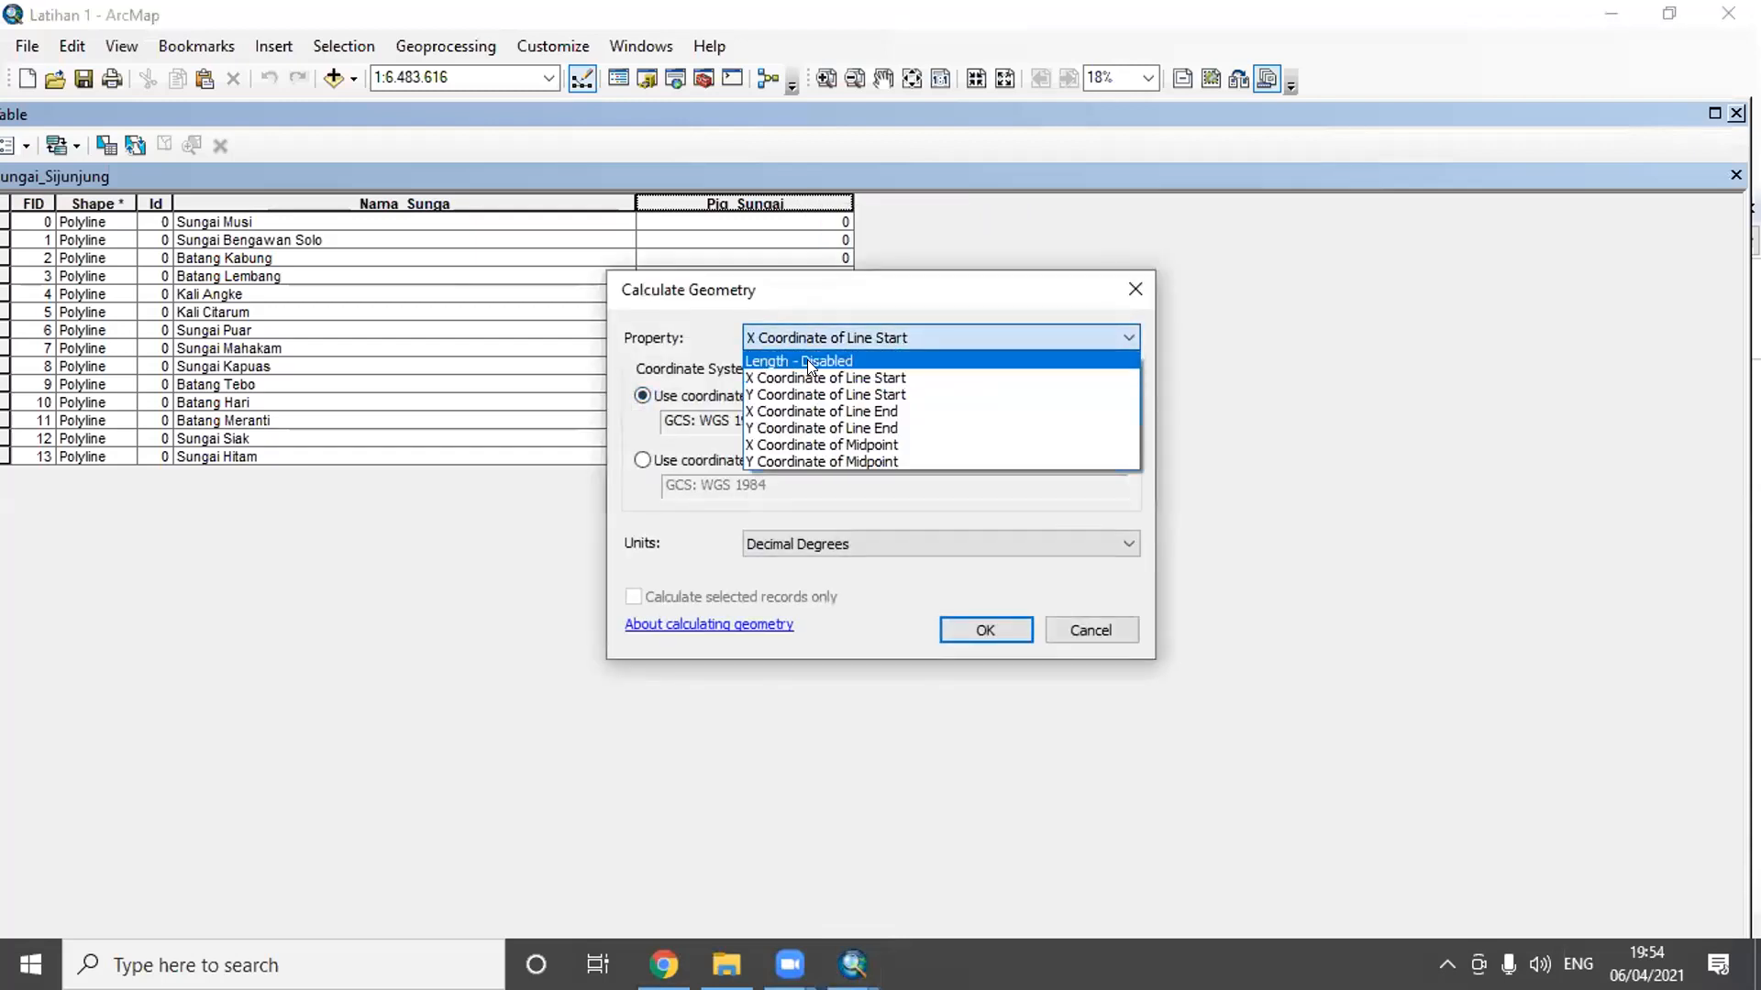
{"action": "left_click", "coordinate": [810, 363]}
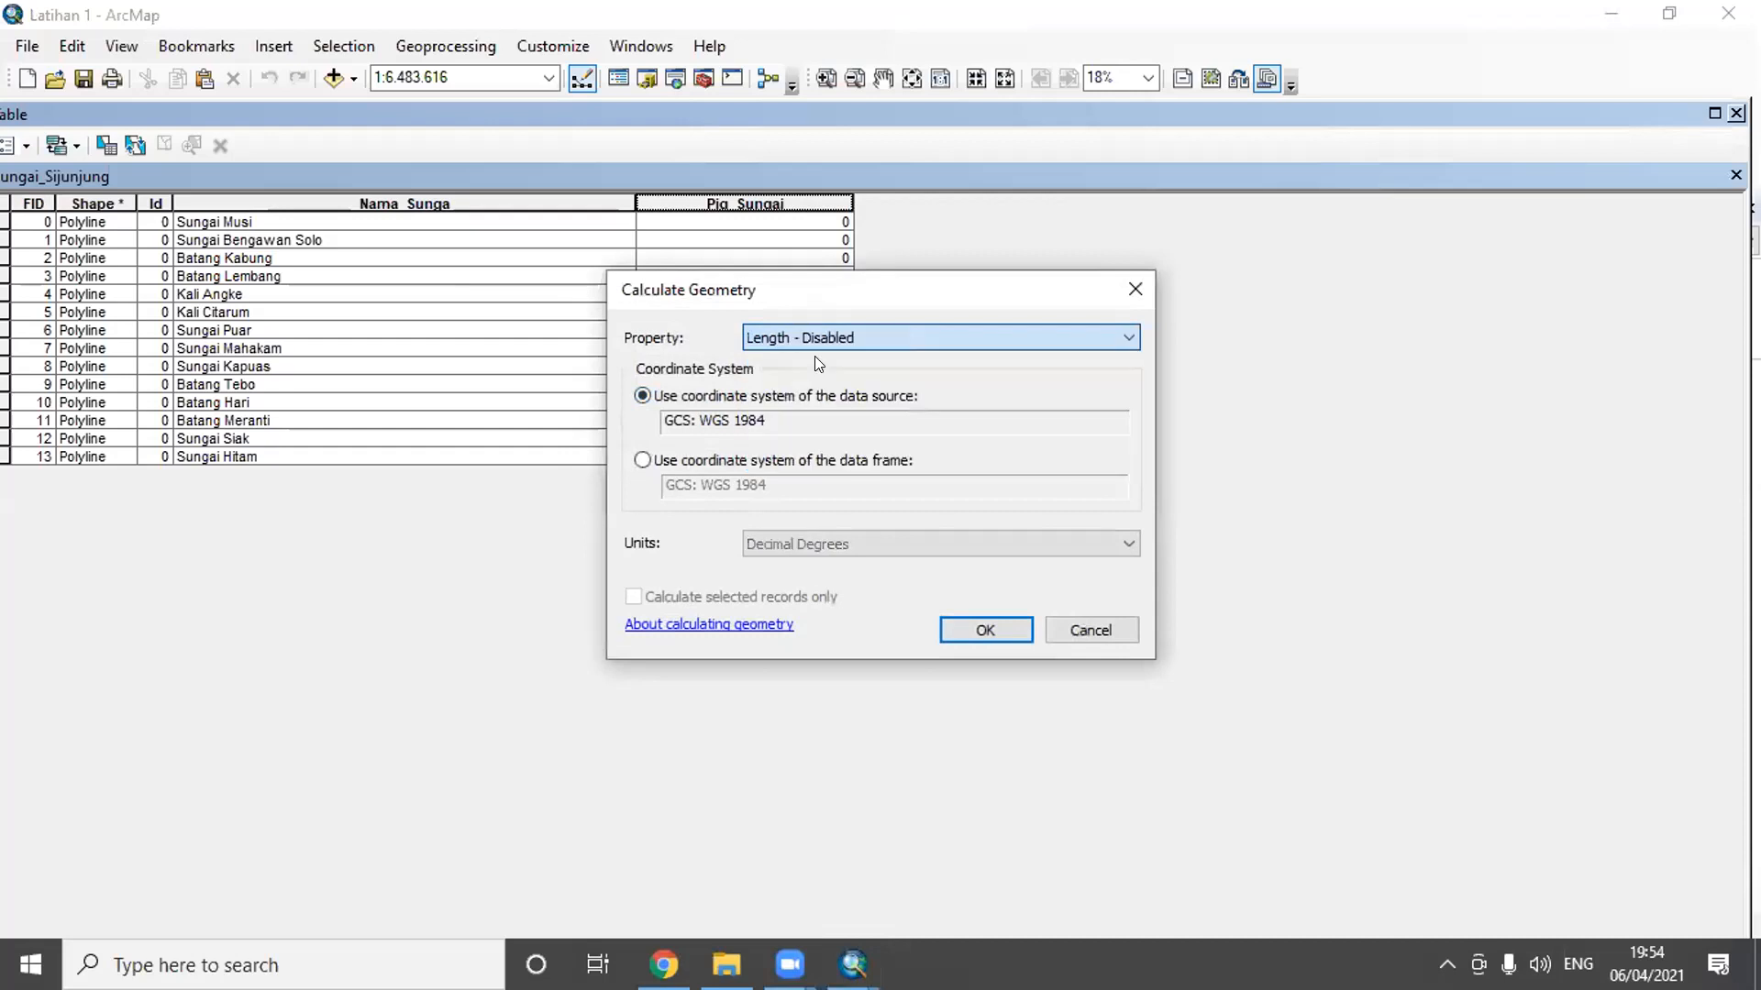
{"action": "left_click", "coordinate": [905, 333]}
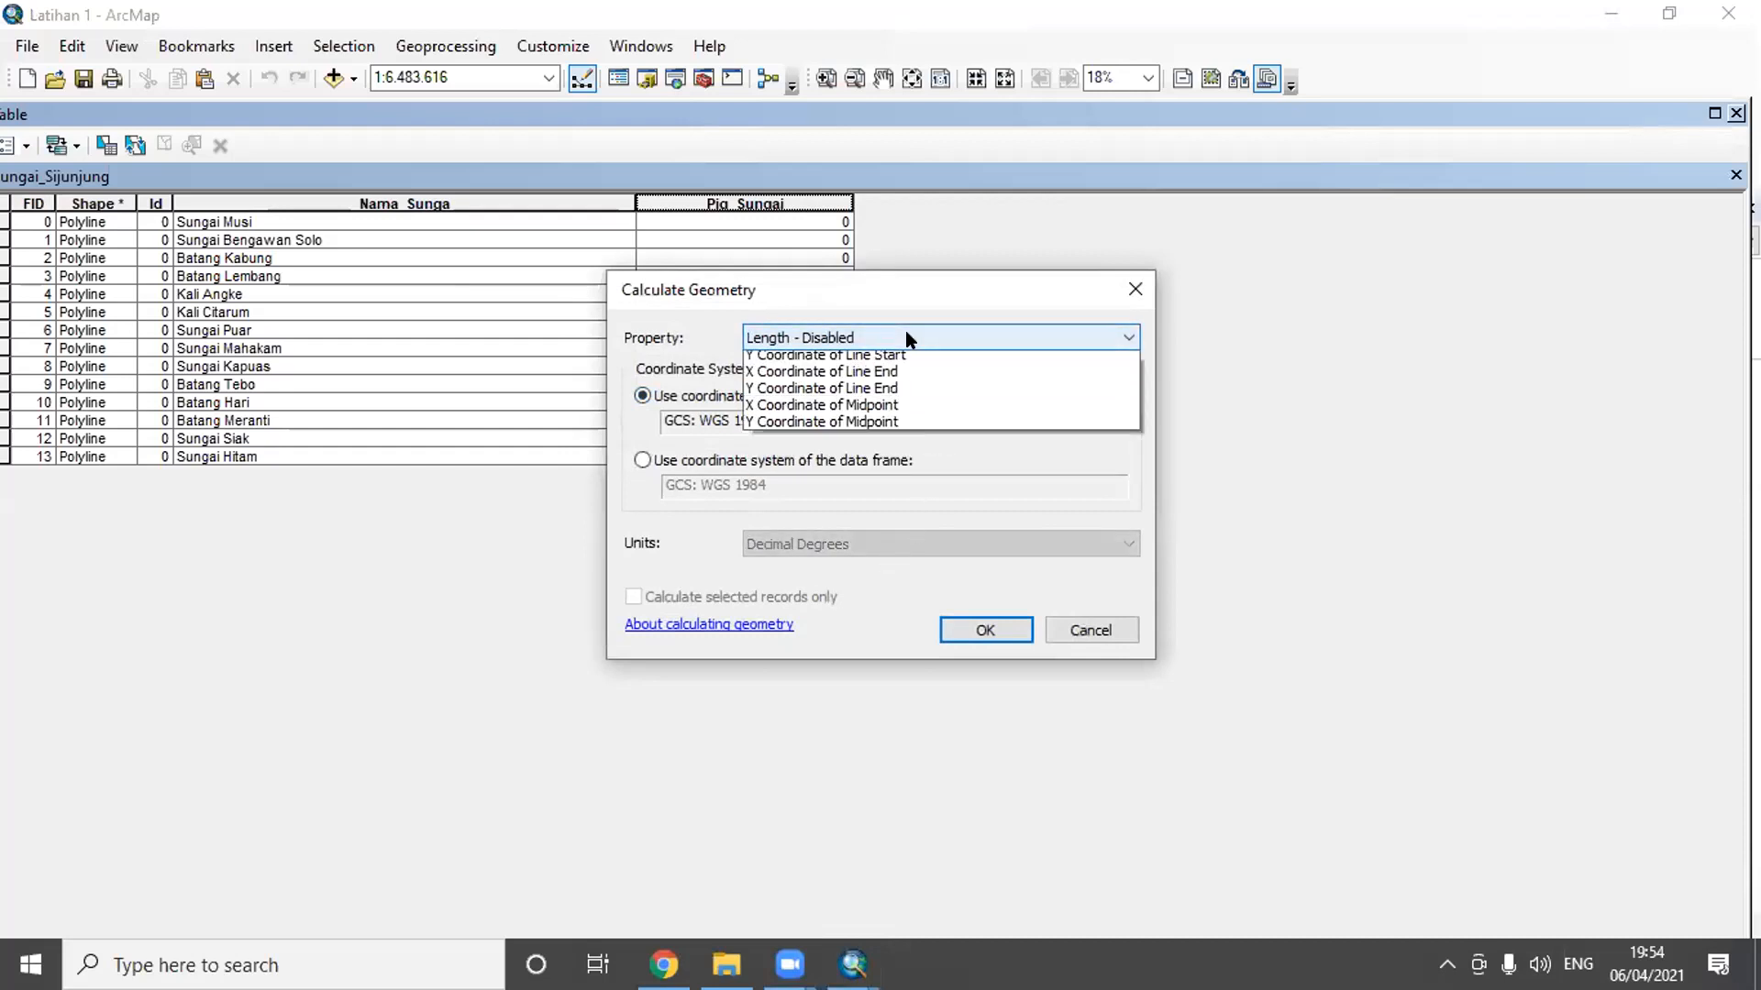
{"action": "left_click", "coordinate": [1121, 627]}
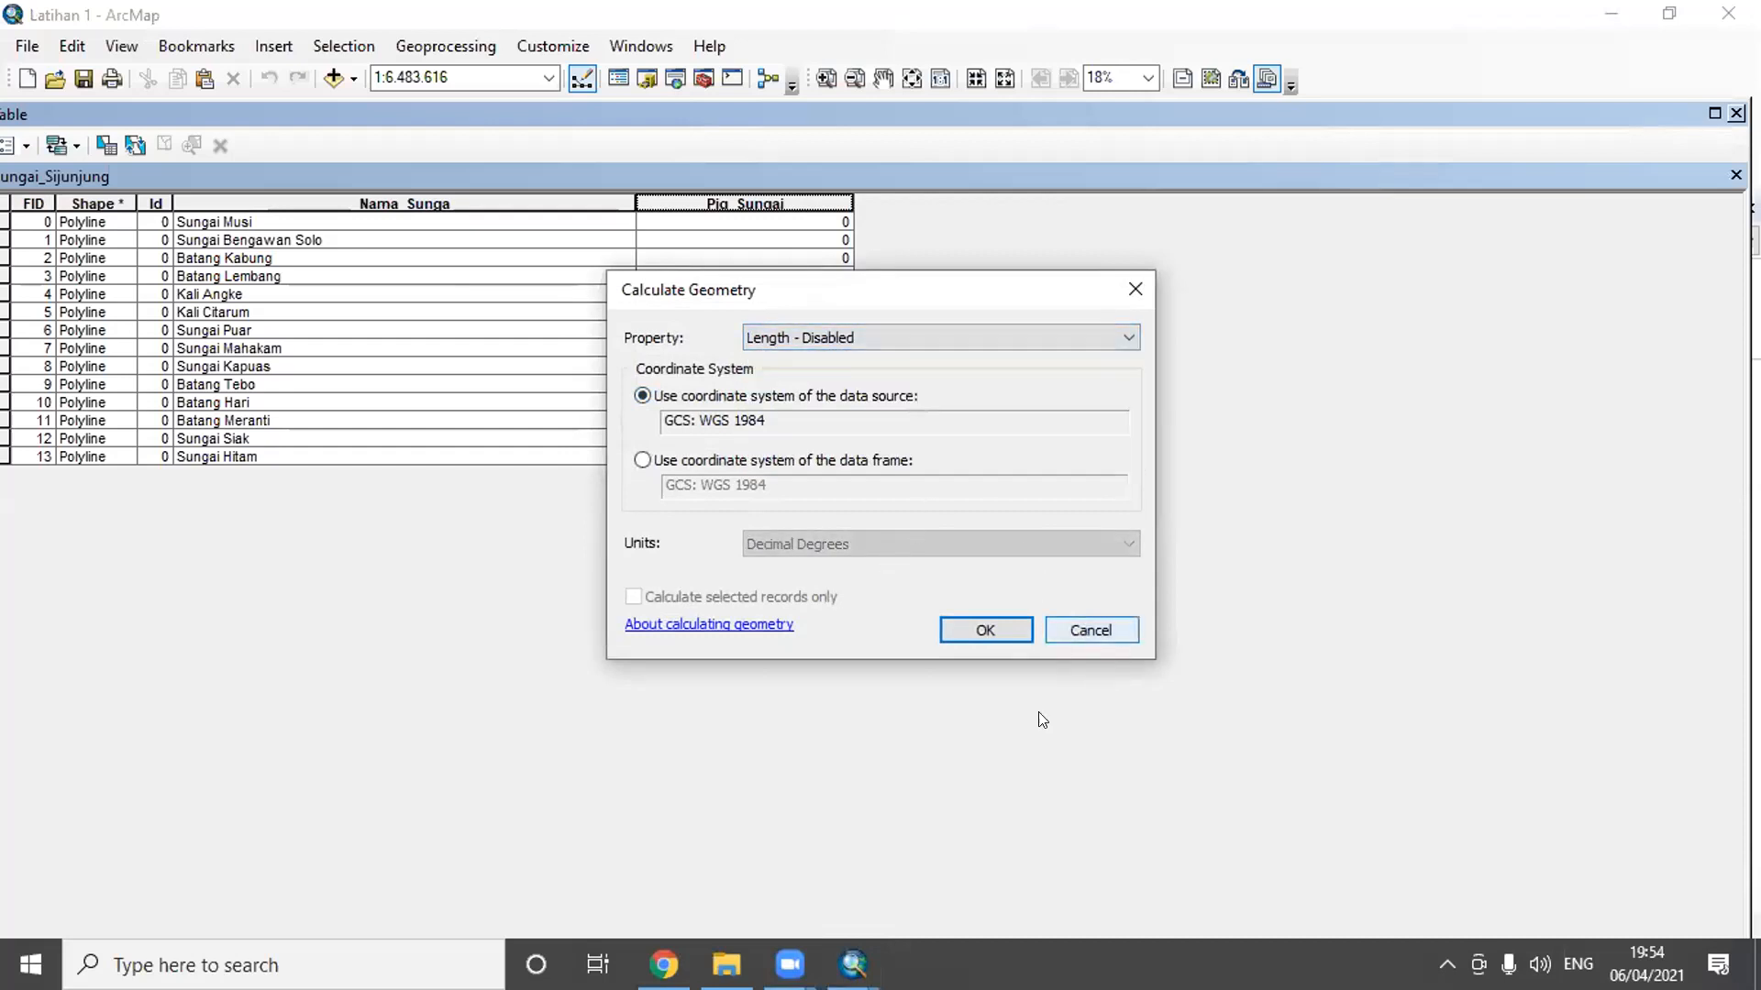
{"action": "left_click", "coordinate": [850, 338]}
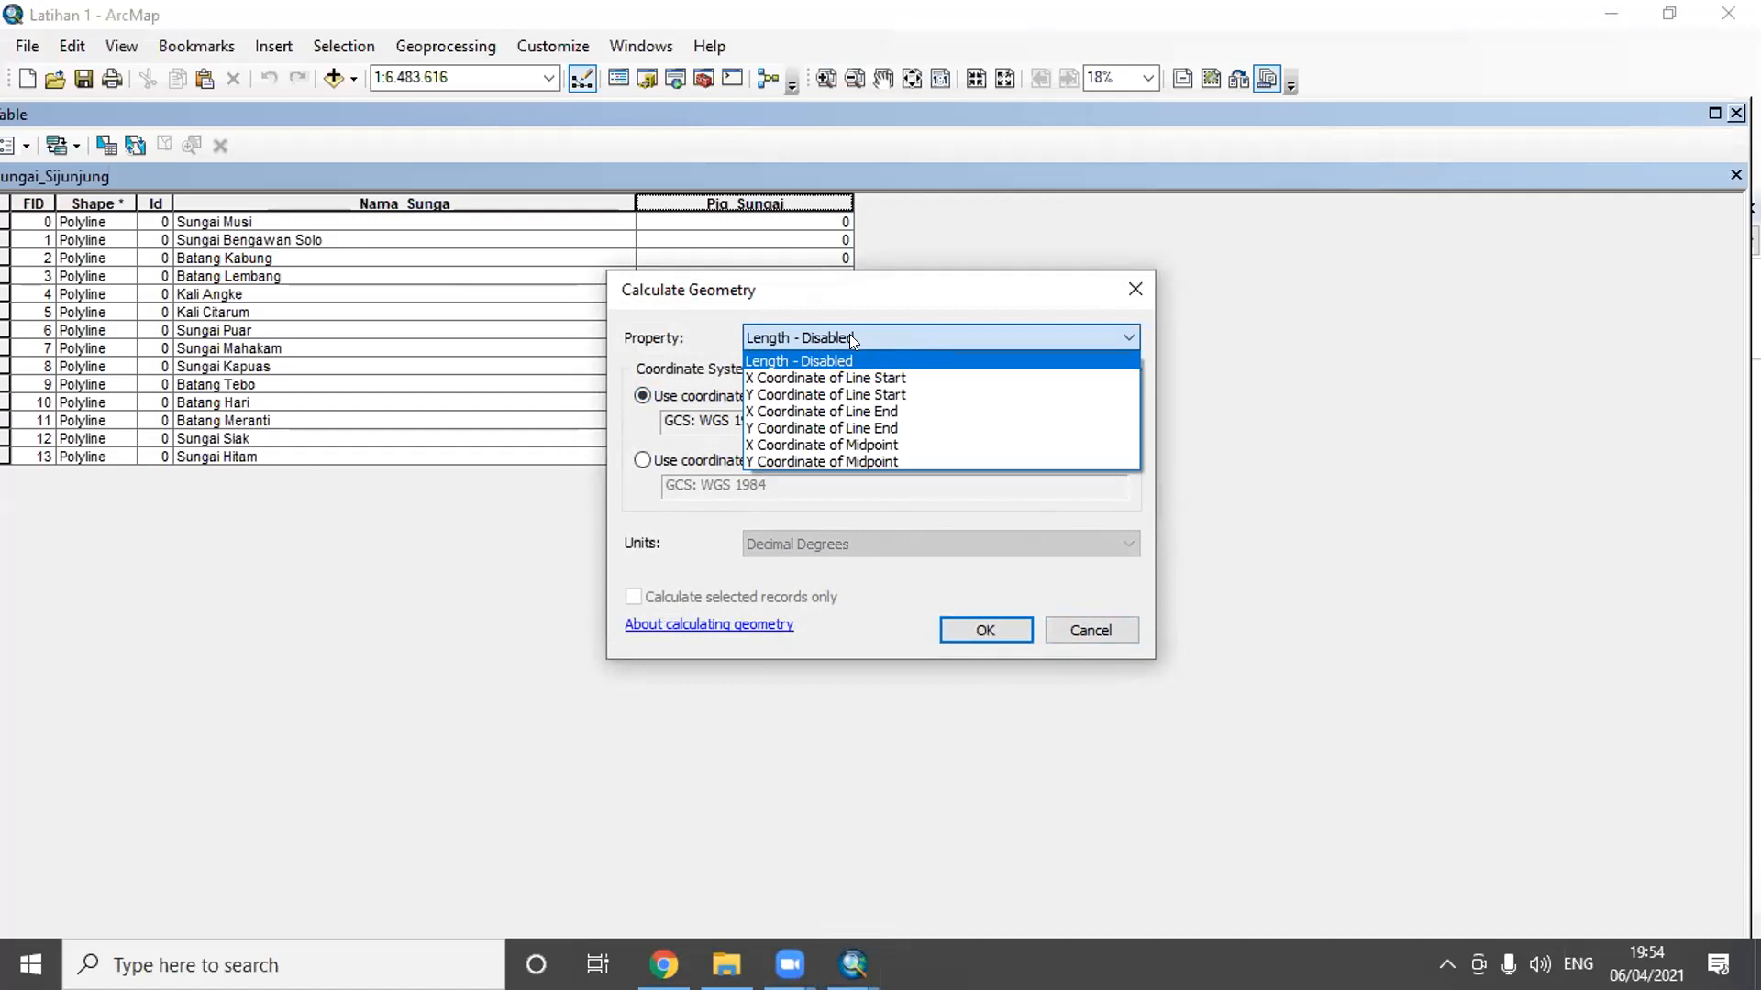
{"action": "left_click", "coordinate": [1139, 286]}
{"action": "left_click", "coordinate": [1140, 284]}
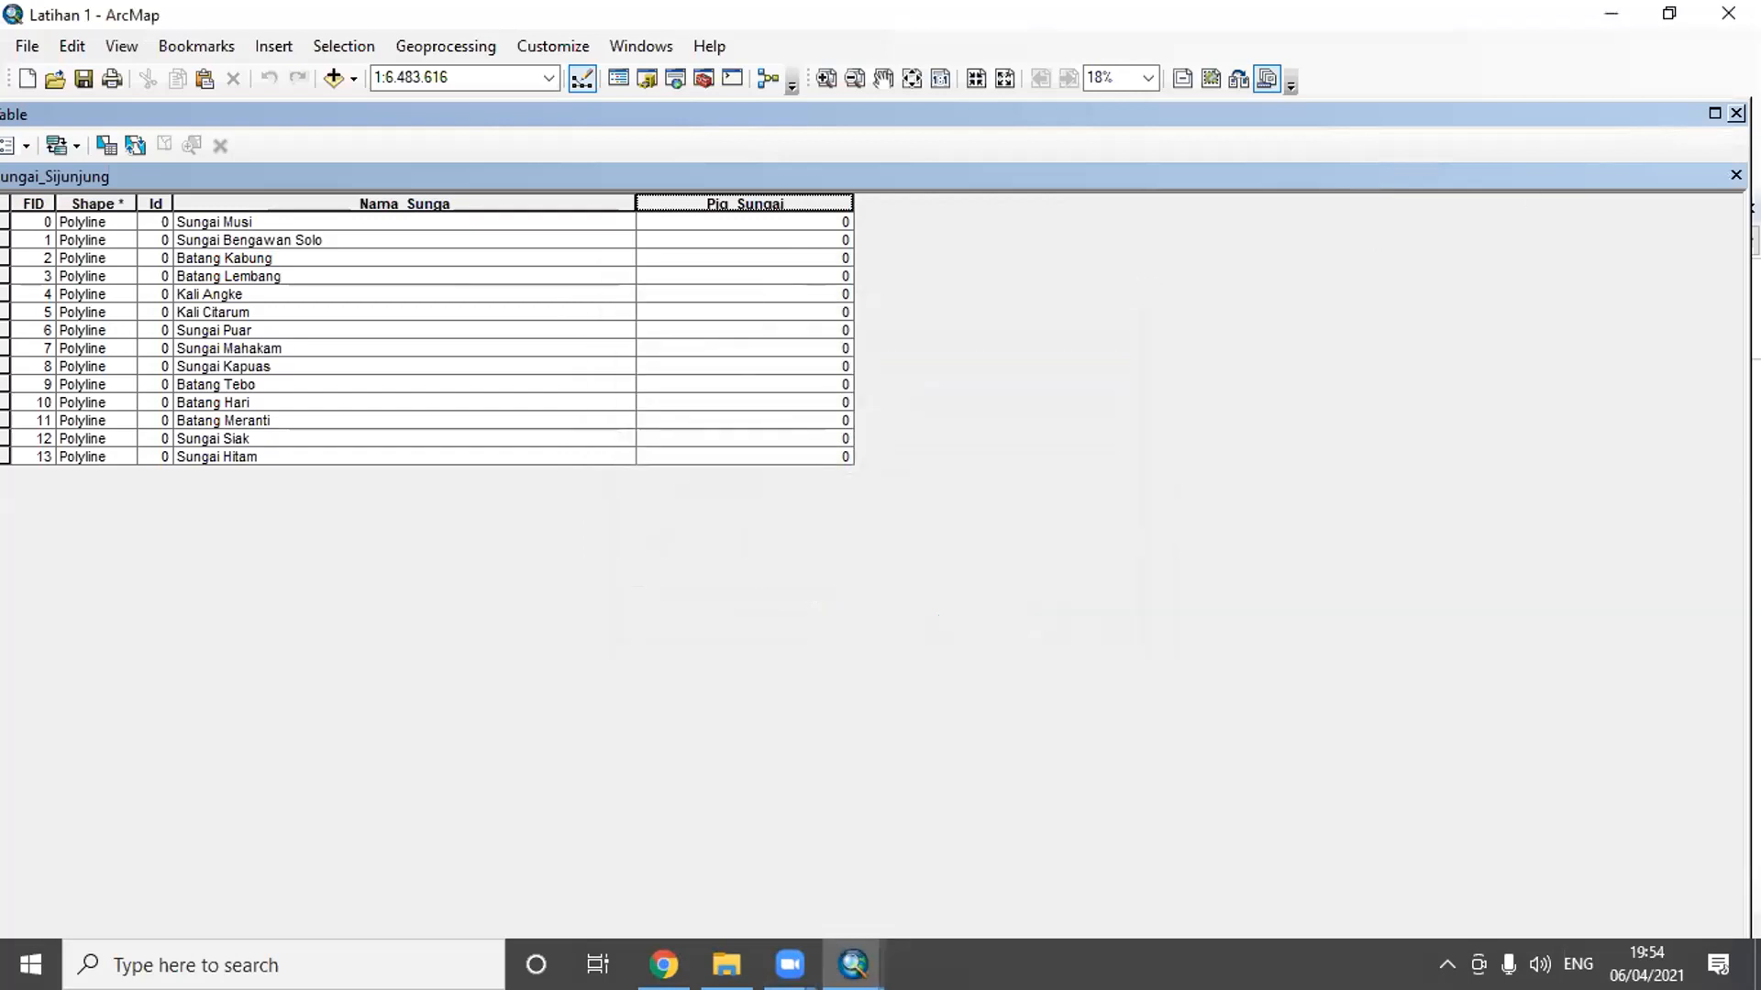
{"action": "left_click", "coordinate": [1736, 113]}
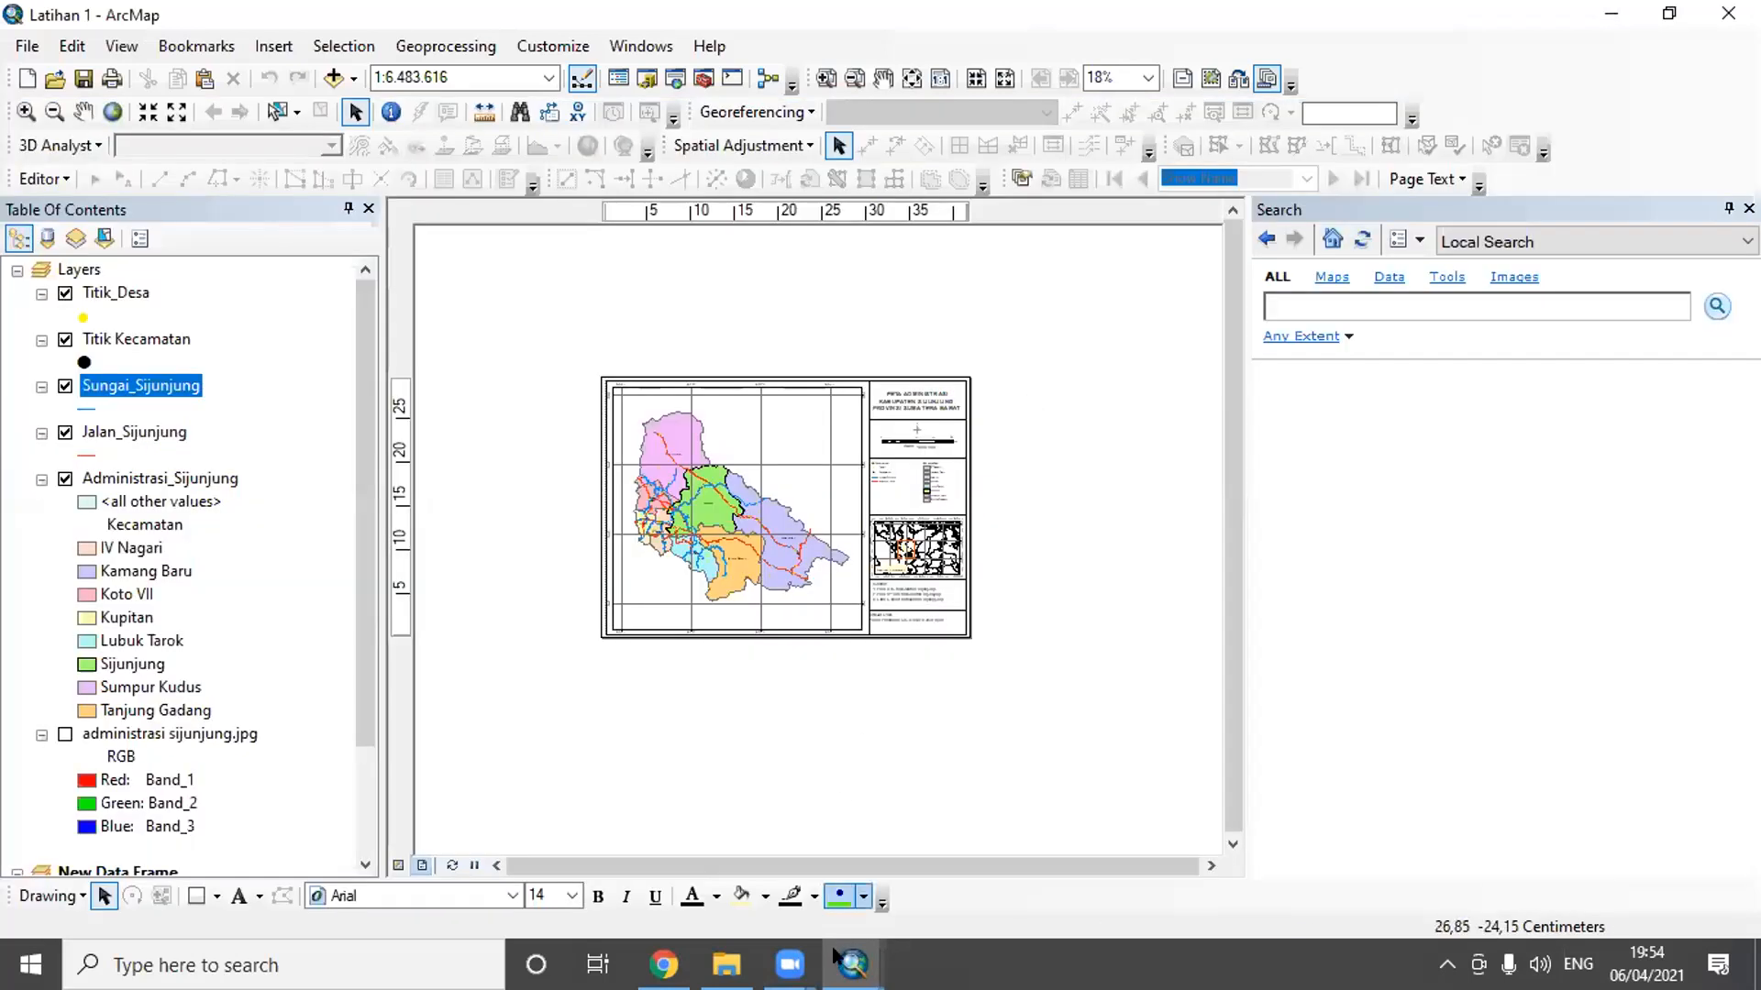
- Switch to the Untitled ArcMap window and check the coordinate system in its data frame properties without changing it
{"action": "mouse_move", "coordinate": [836, 960]}
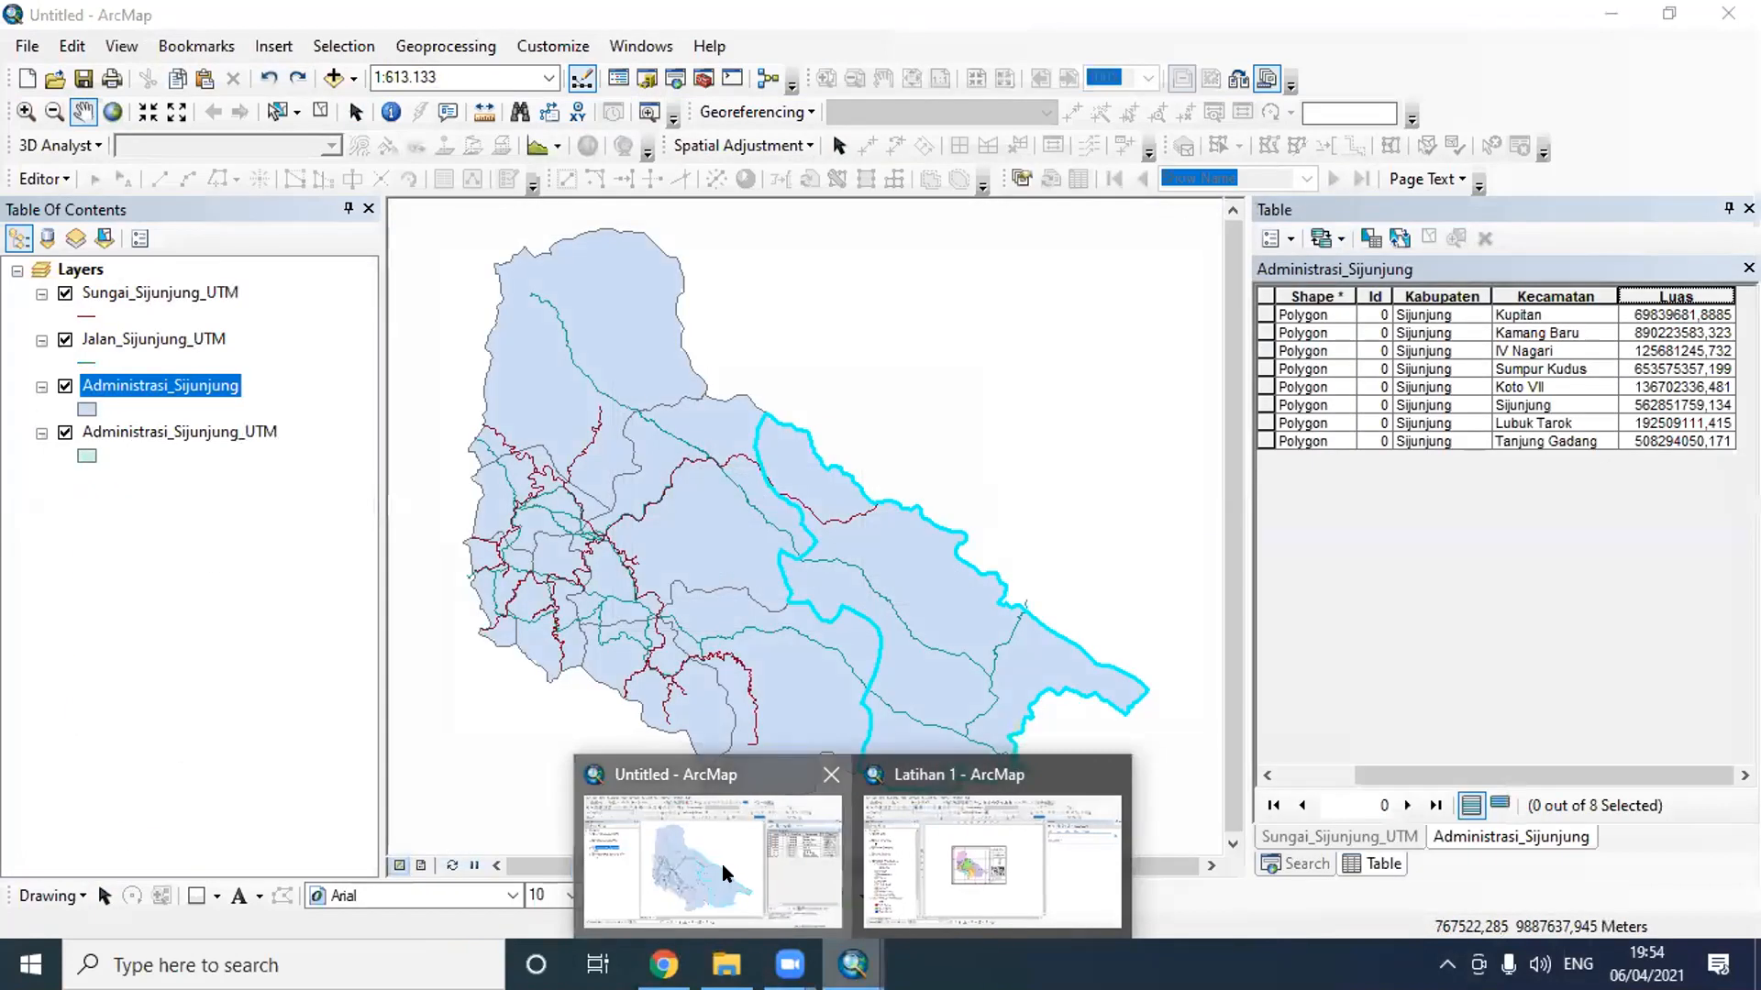
{"action": "left_click", "coordinate": [722, 864]}
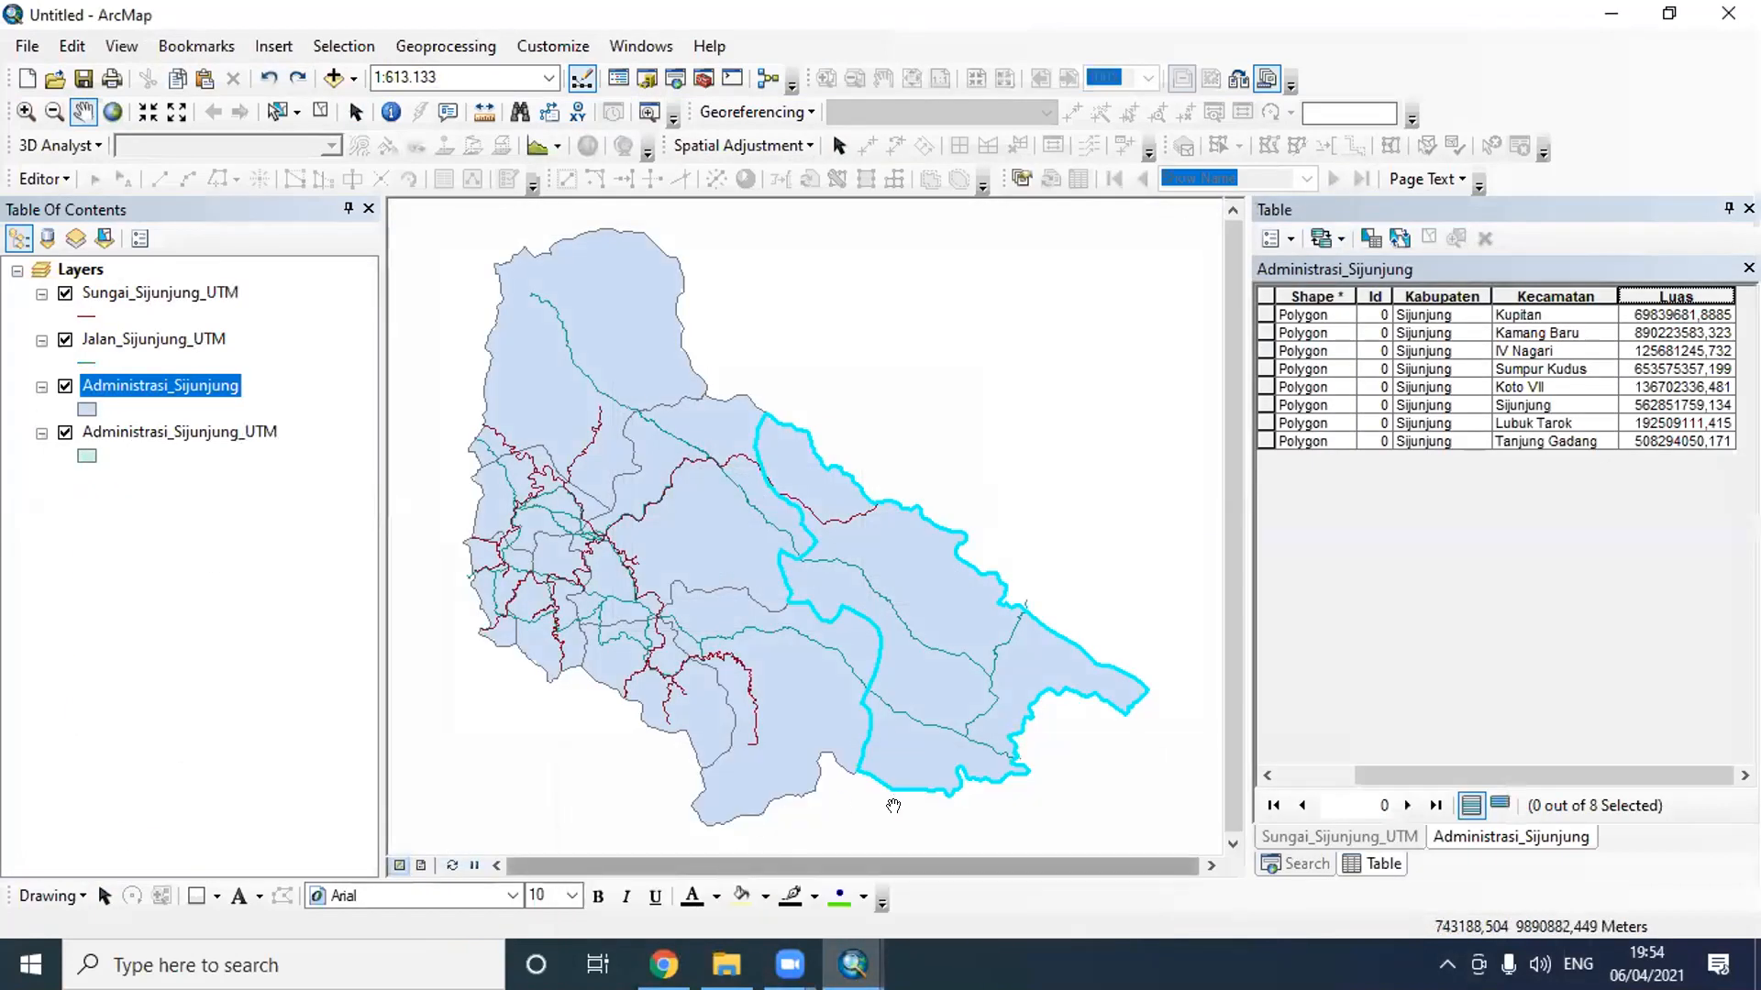
{"action": "left_click", "coordinate": [129, 47]}
{"action": "left_click", "coordinate": [221, 345]}
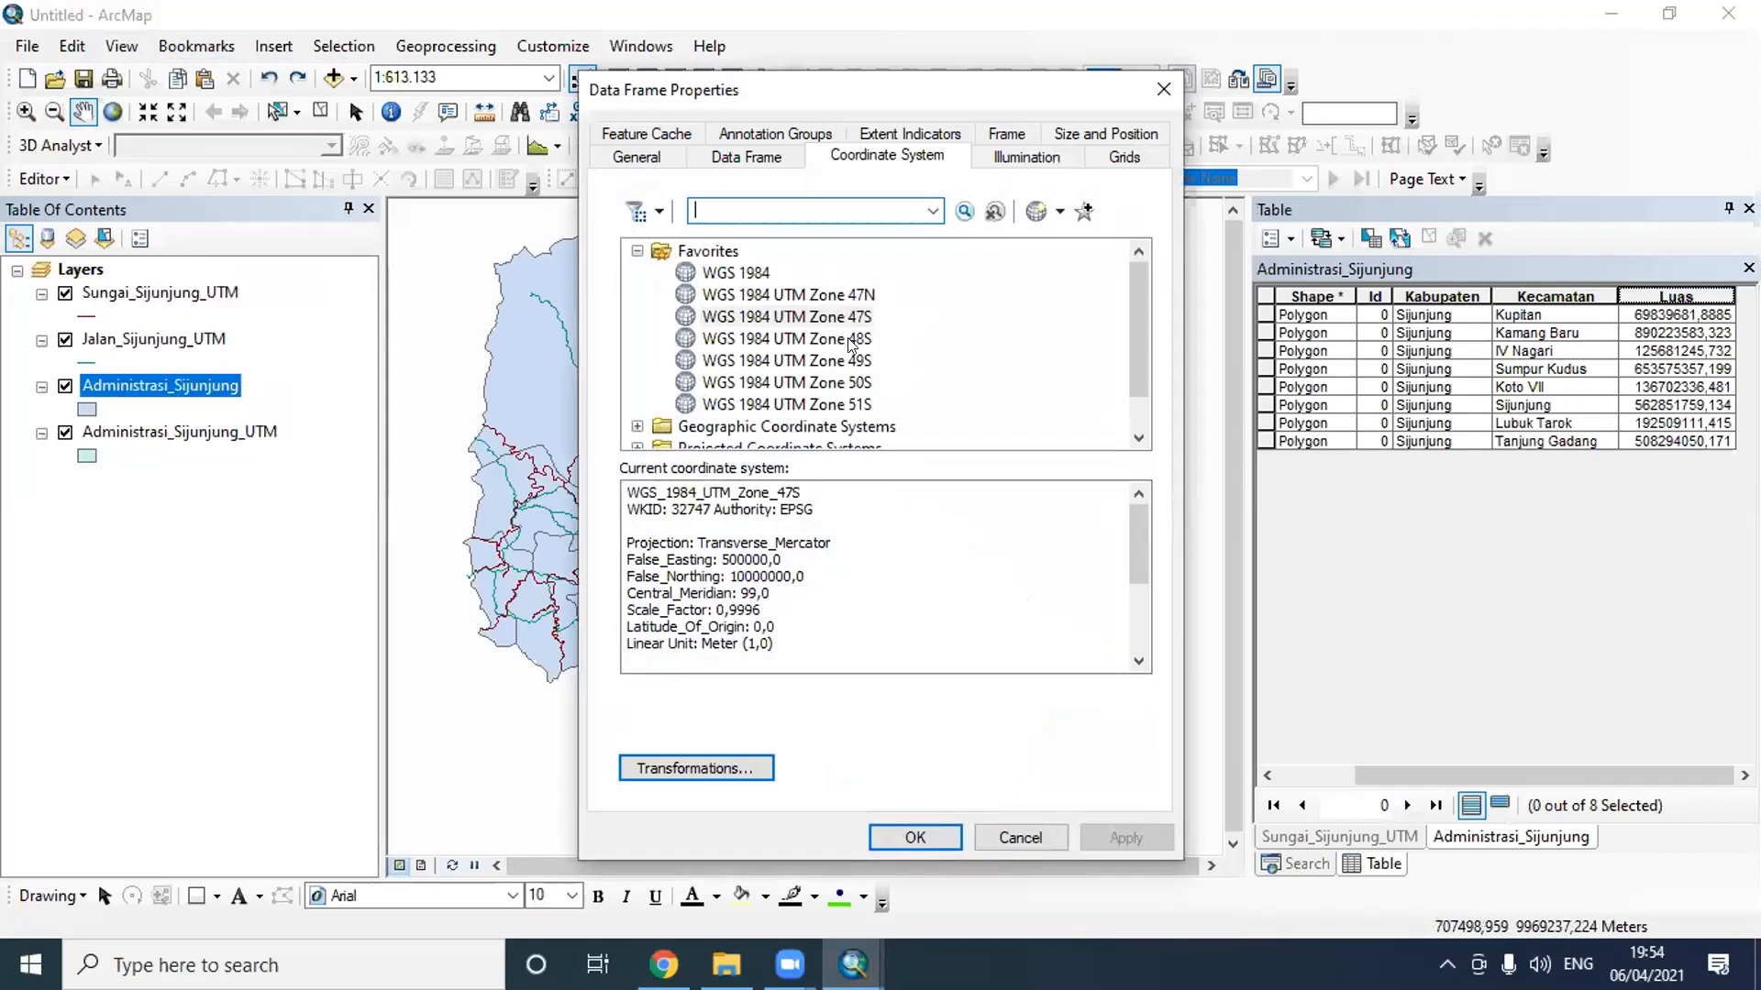
{"action": "left_click", "coordinate": [1018, 838]}
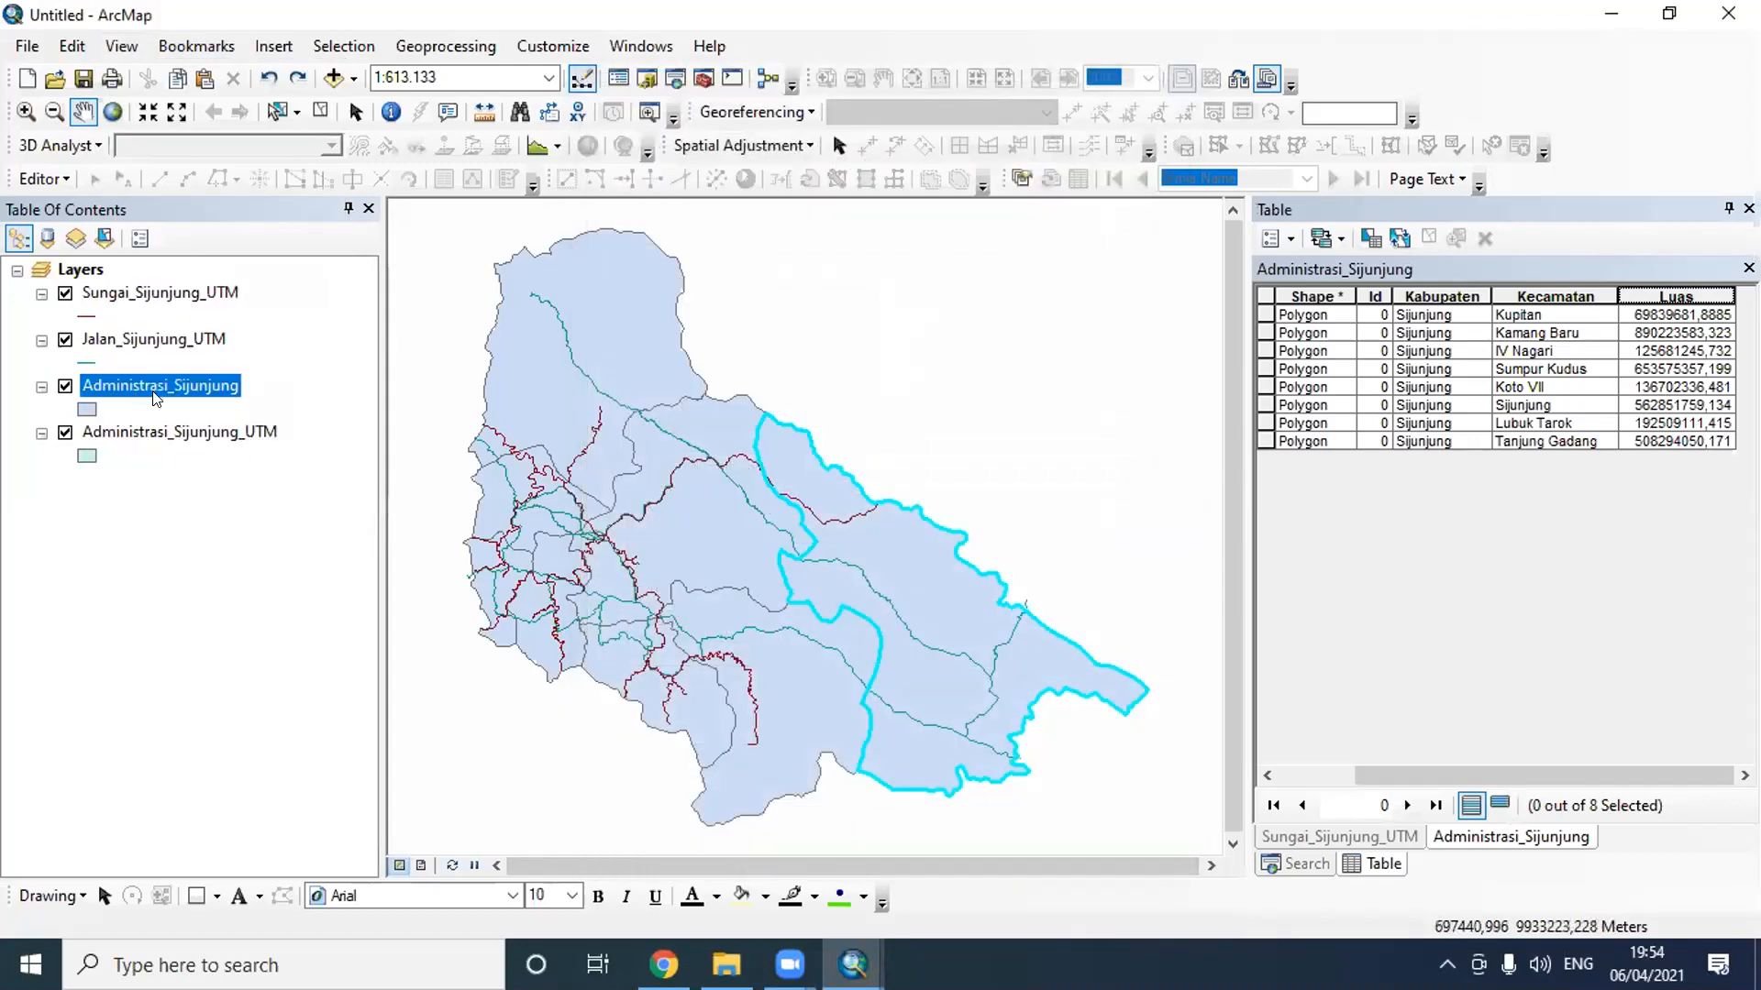
- Compare the data source and data frame coordinate system options in Calculate Geometry for Administrasi_Sijunjung's Luas field, and cancel without calculating
{"action": "right_click", "coordinate": [1680, 295]}
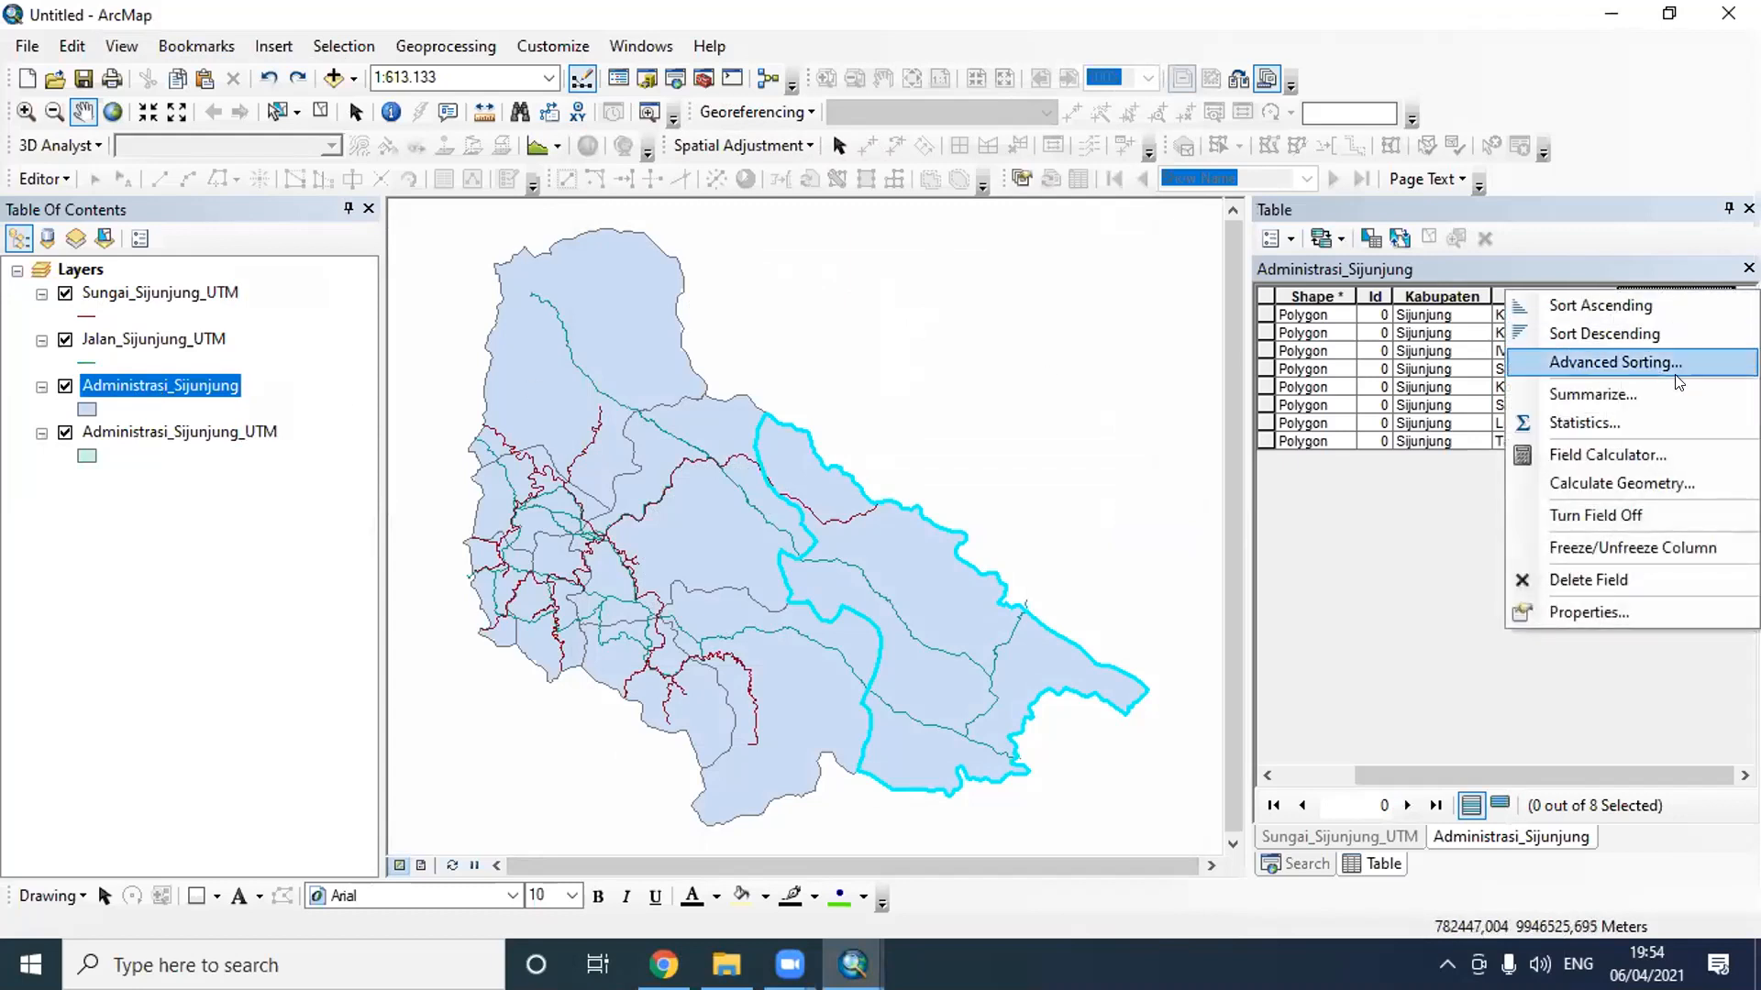
{"action": "left_click", "coordinate": [1675, 482]}
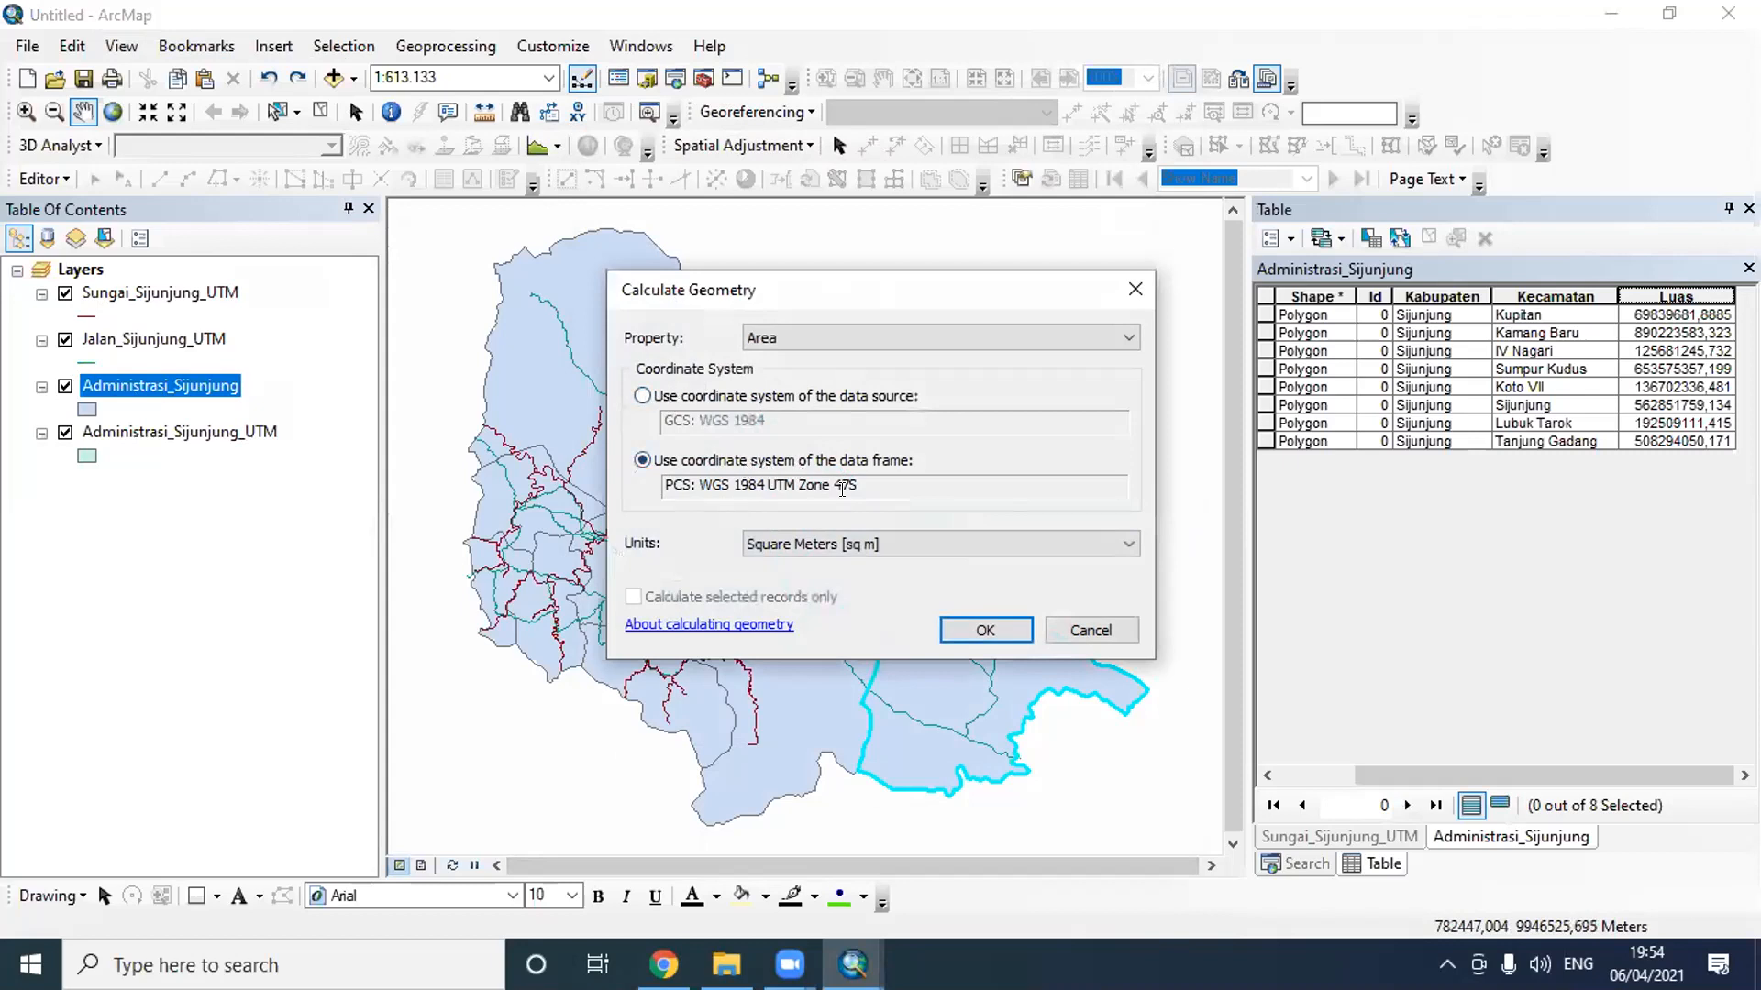
{"action": "left_click_drag", "start_coordinate": [852, 486], "coordinate": [633, 490]}
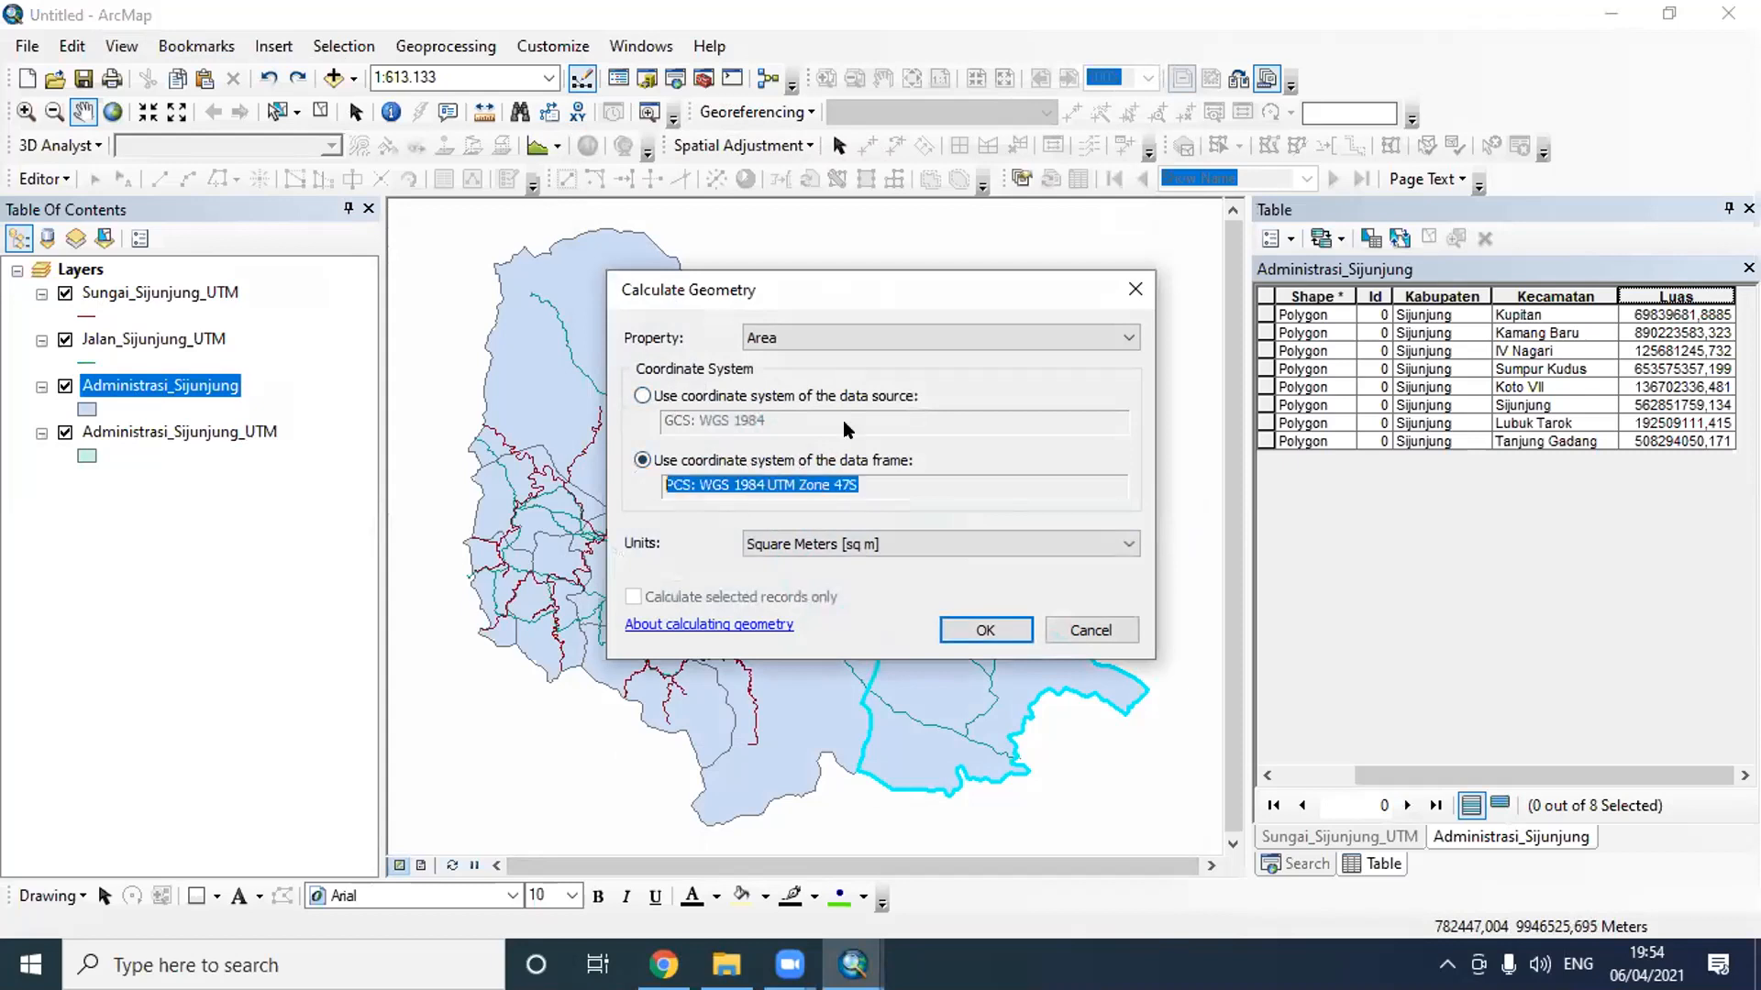
{"action": "left_click", "coordinate": [794, 404]}
{"action": "left_click", "coordinate": [642, 459]}
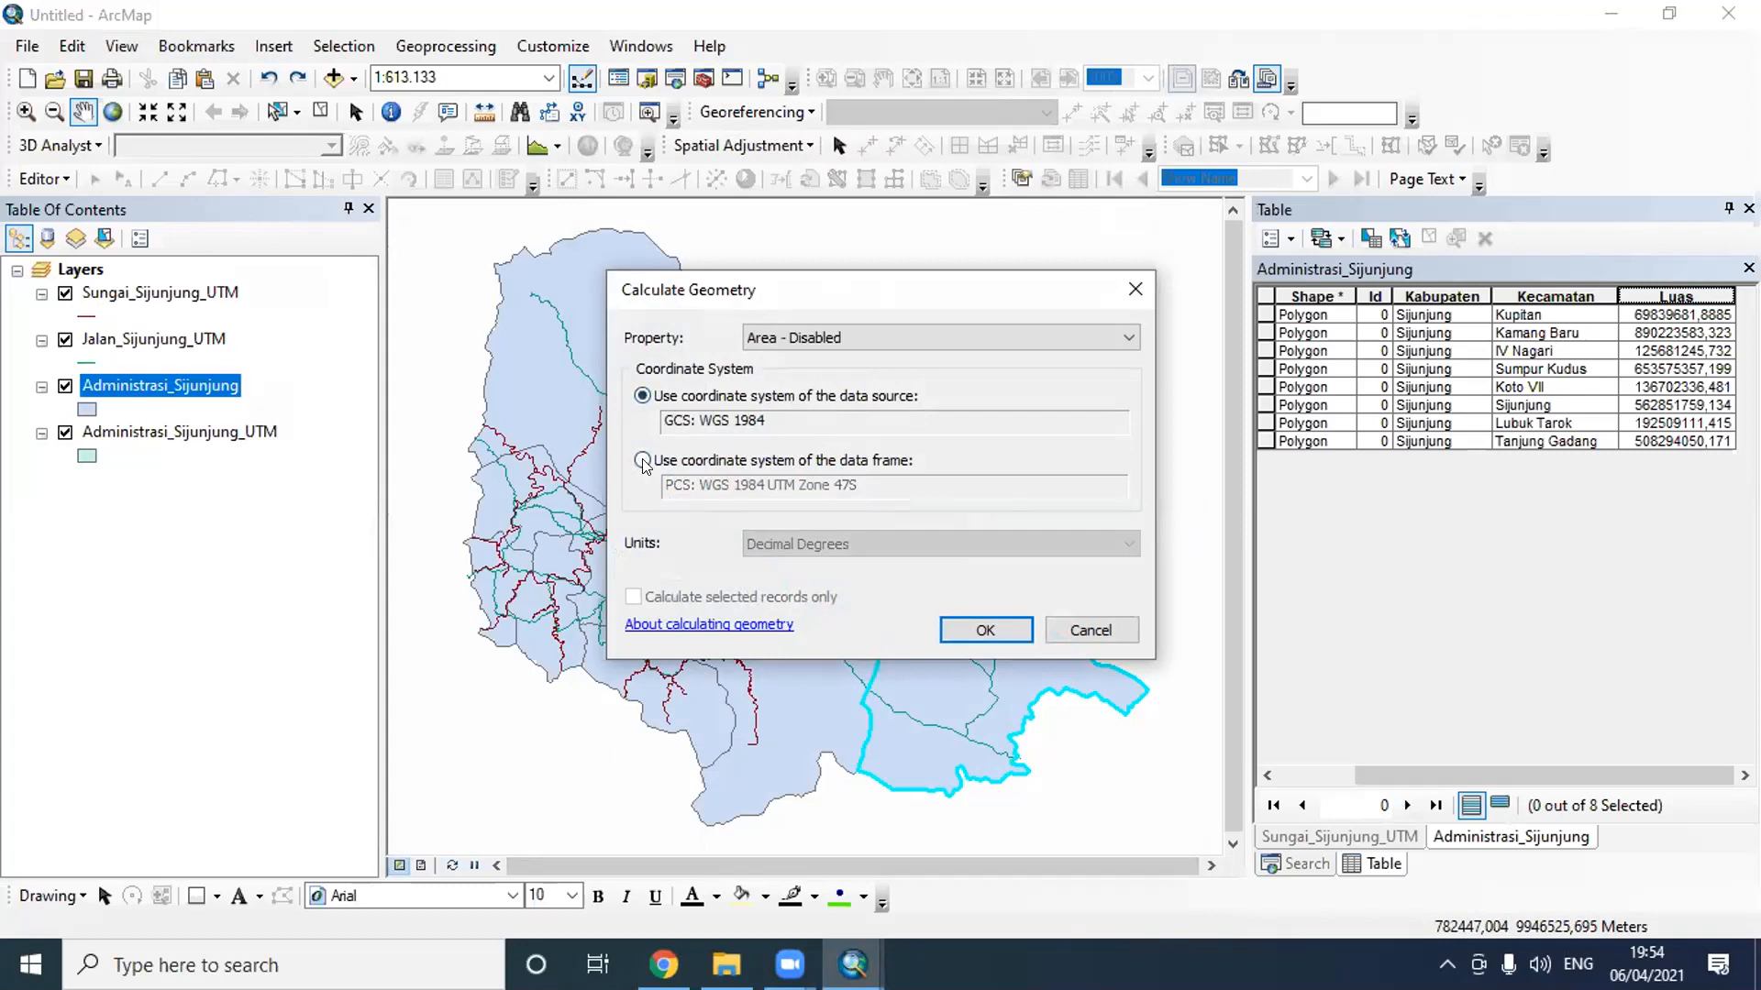
{"action": "left_click", "coordinate": [1090, 630]}
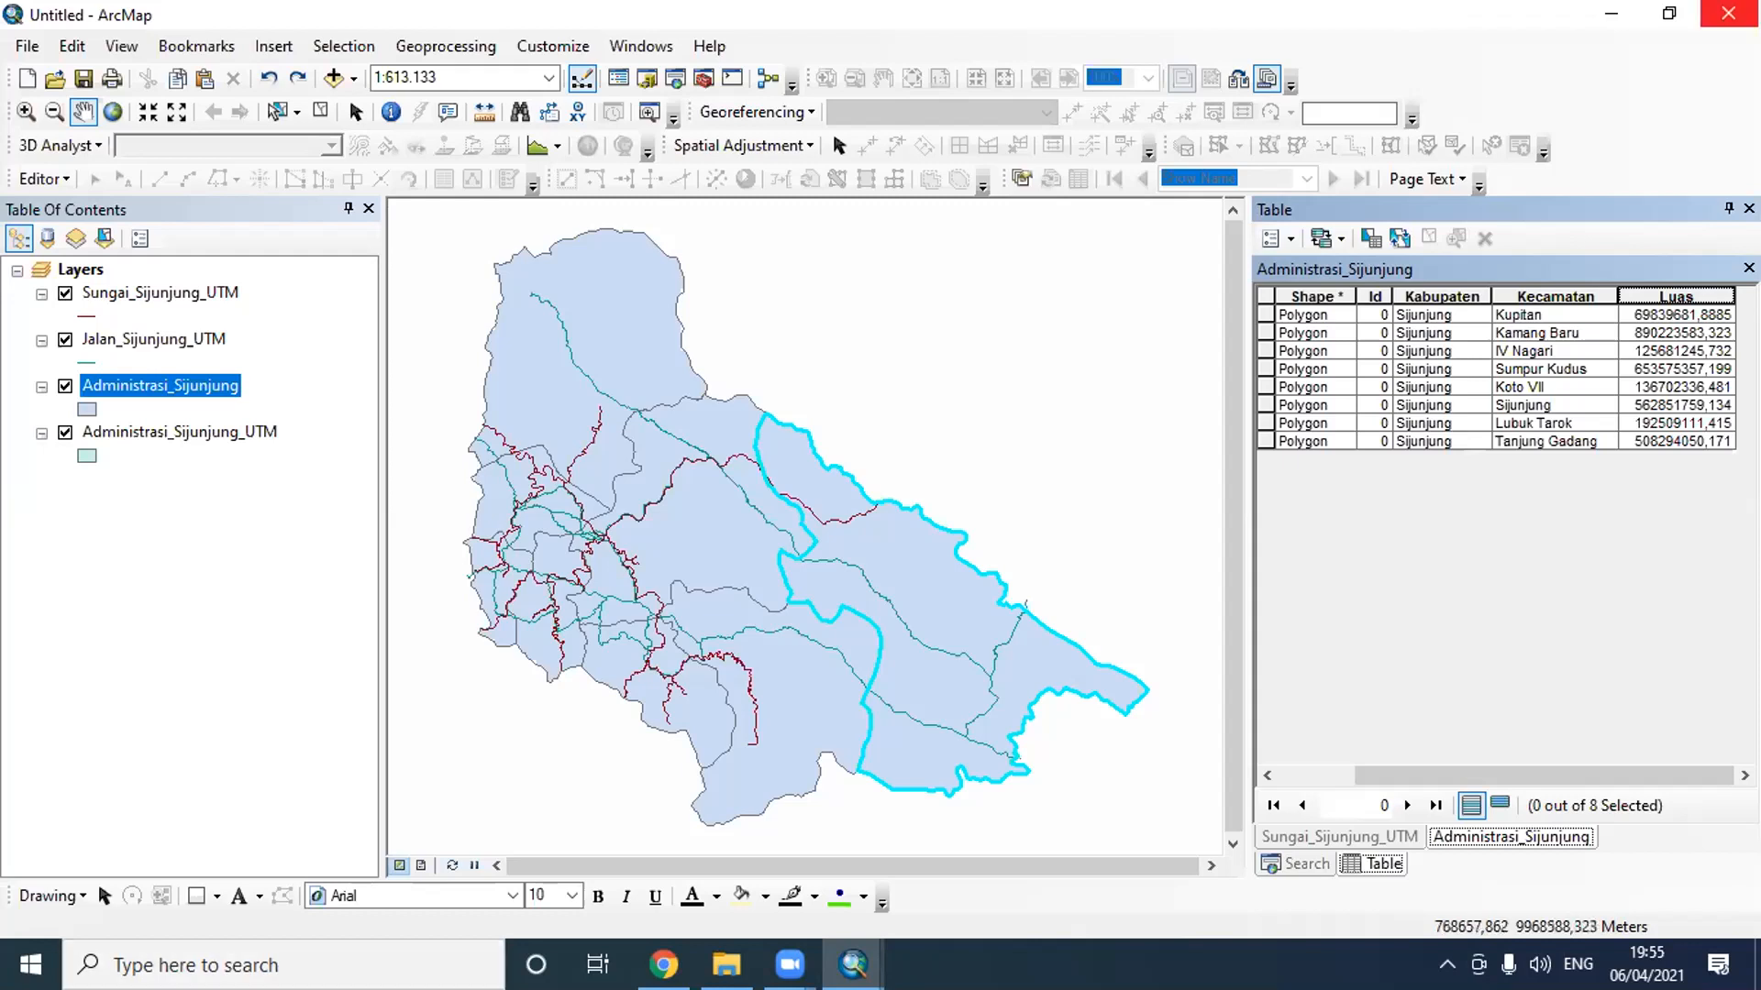
- Close the open ArcMap windows without saving Untitled, and restart ArcMap with a blank map
{"action": "left_click", "coordinate": [1728, 13]}
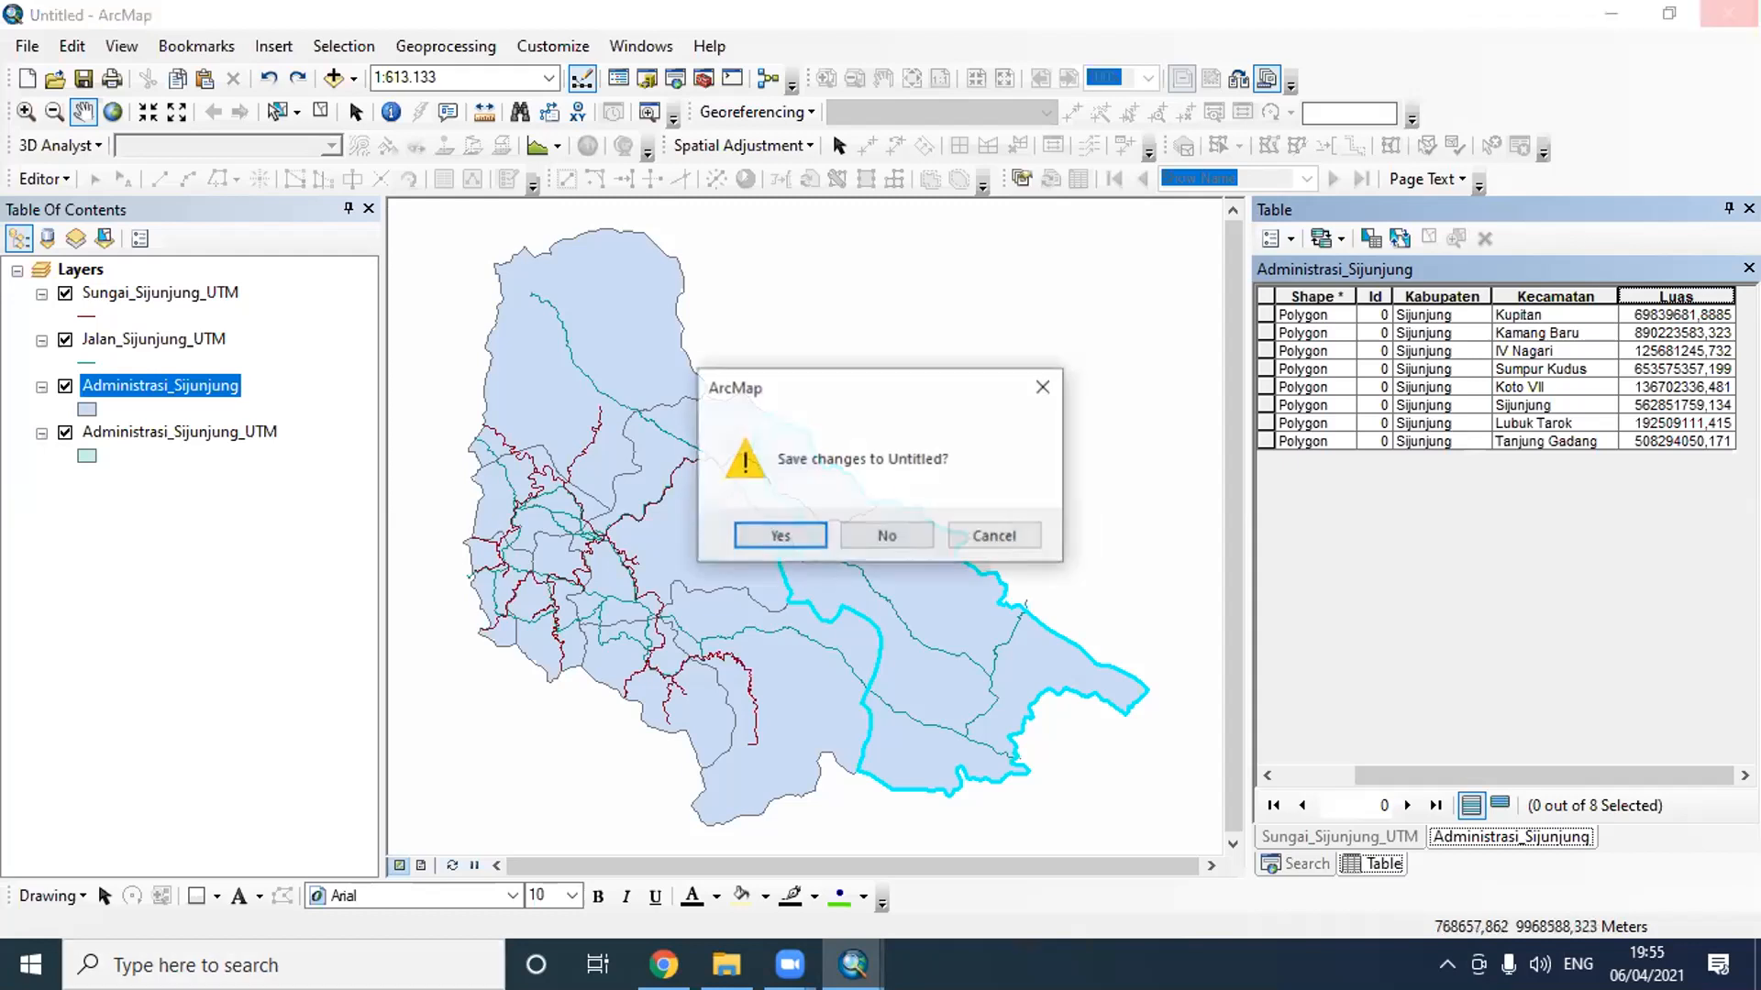
{"action": "left_click", "coordinate": [889, 535]}
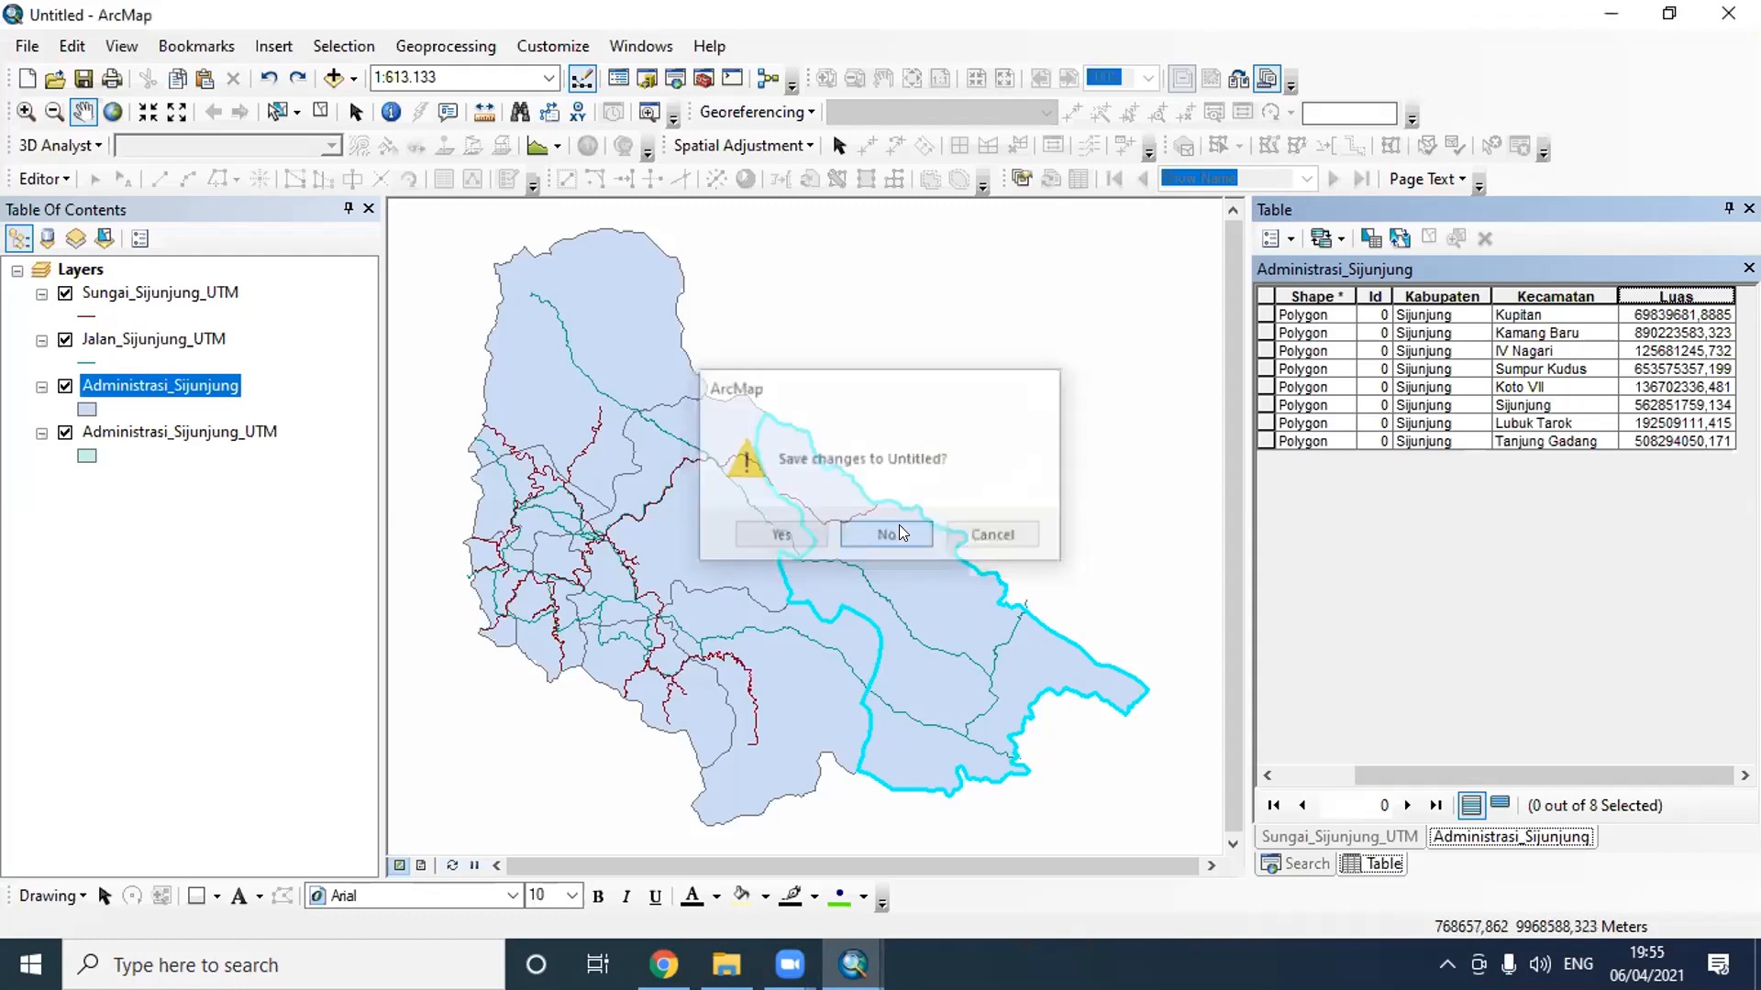
{"action": "left_click", "coordinate": [1724, 17]}
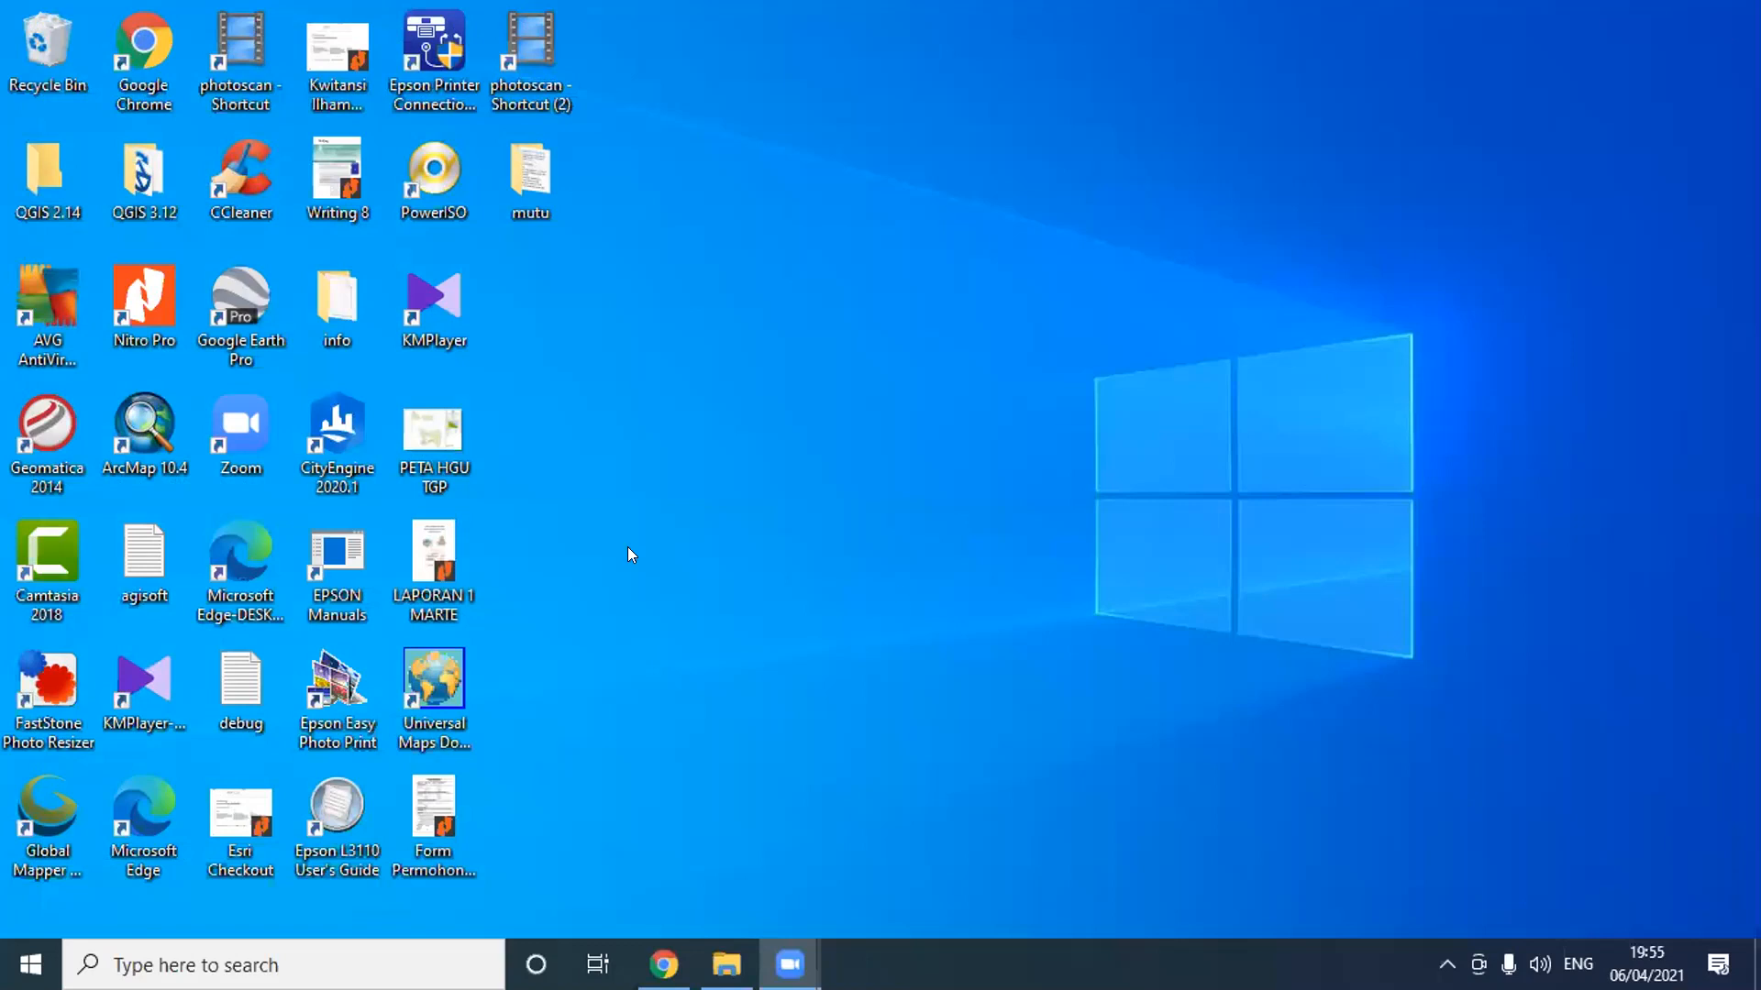
{"action": "double_click", "coordinate": [145, 426]}
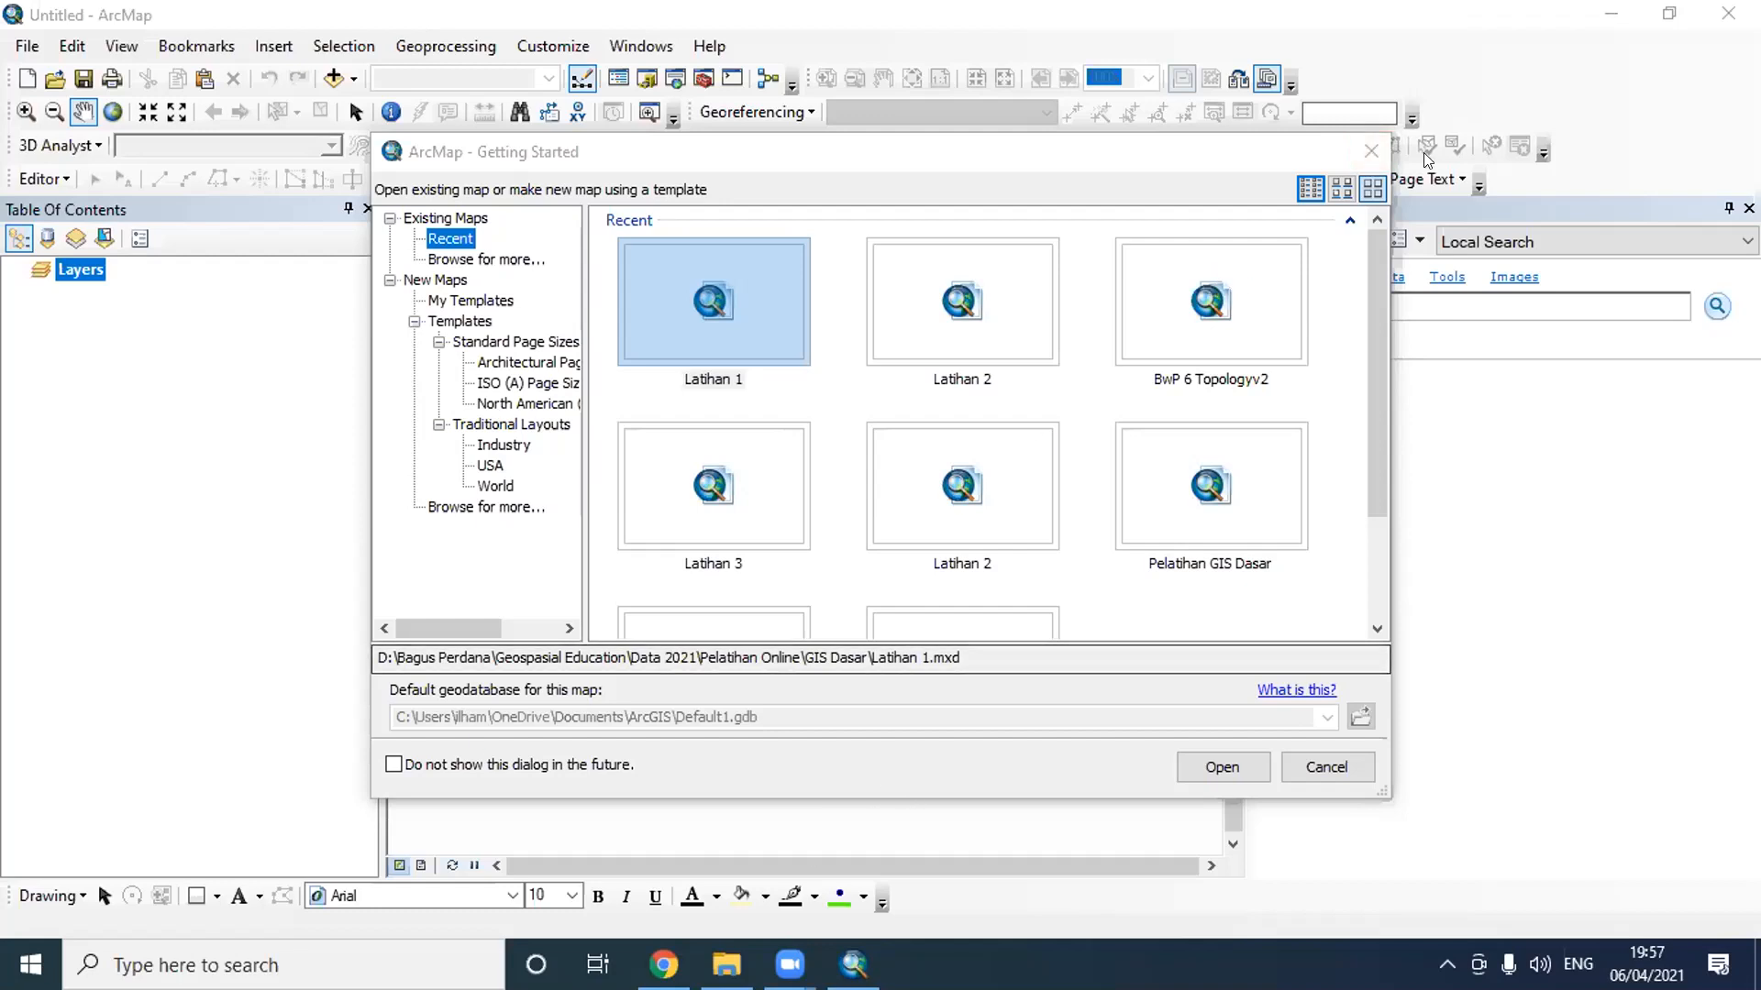
{"action": "left_click", "coordinate": [1369, 150]}
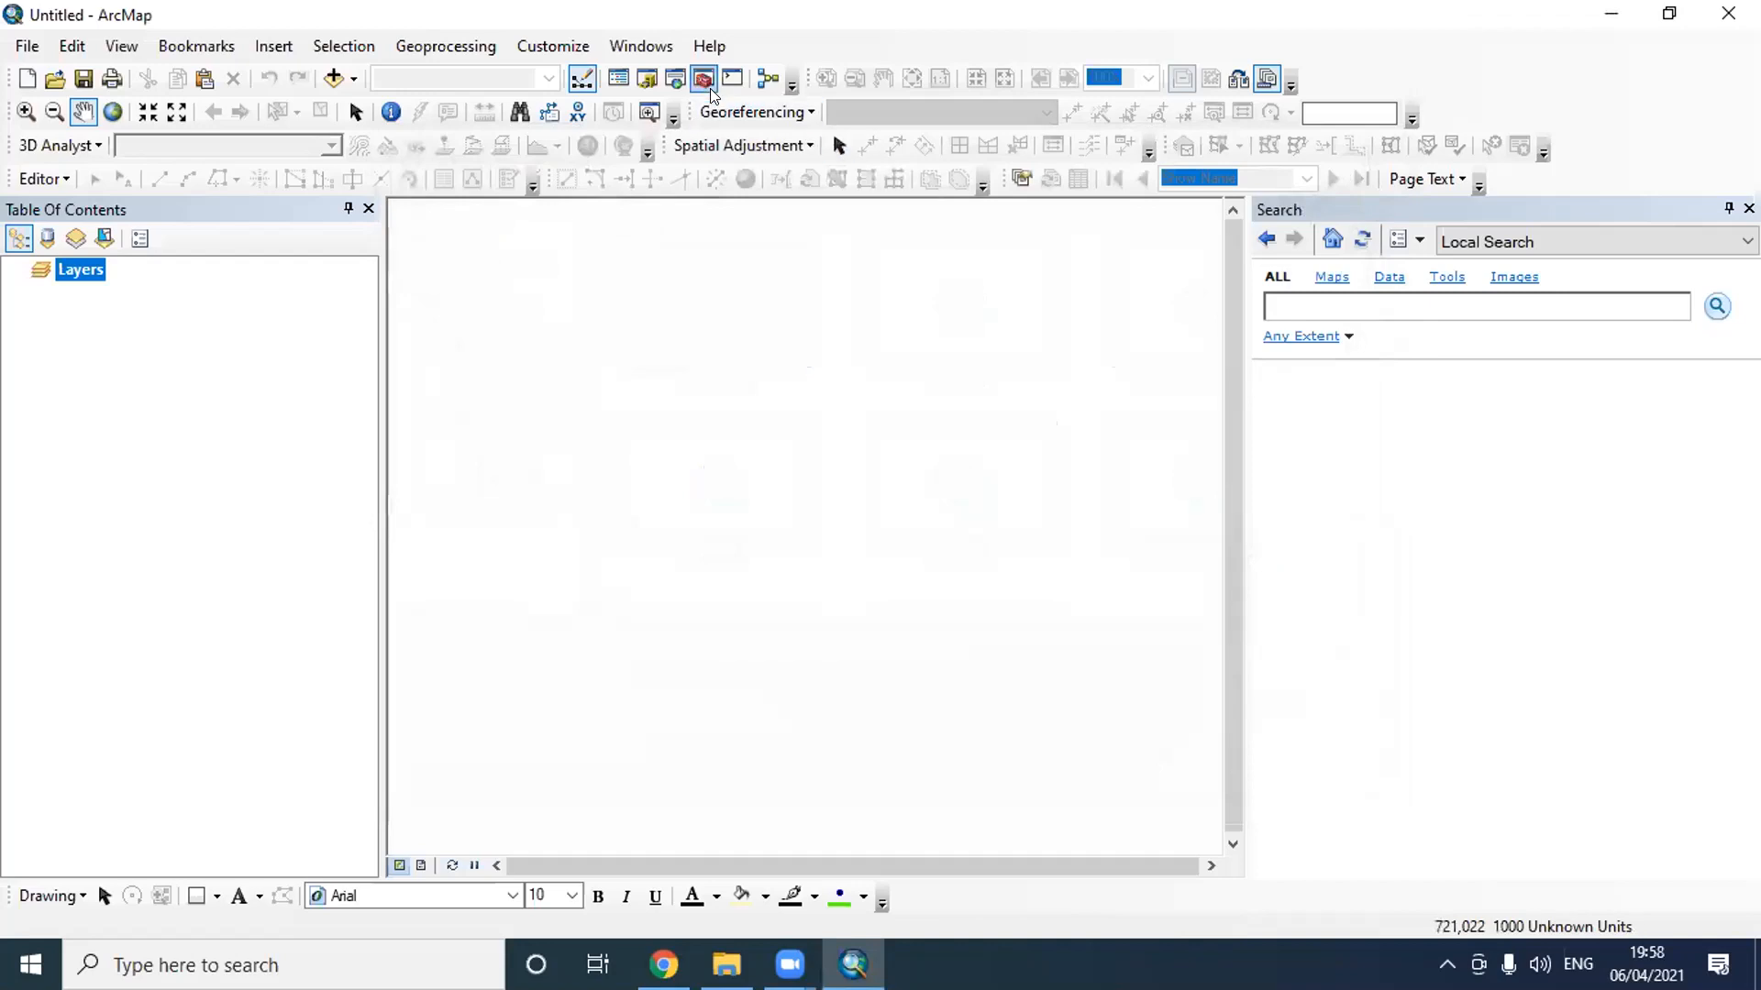
- Open the GPX To Features tool from ArcToolbox's From GPS conversion tools
{"action": "left_click", "coordinate": [710, 90]}
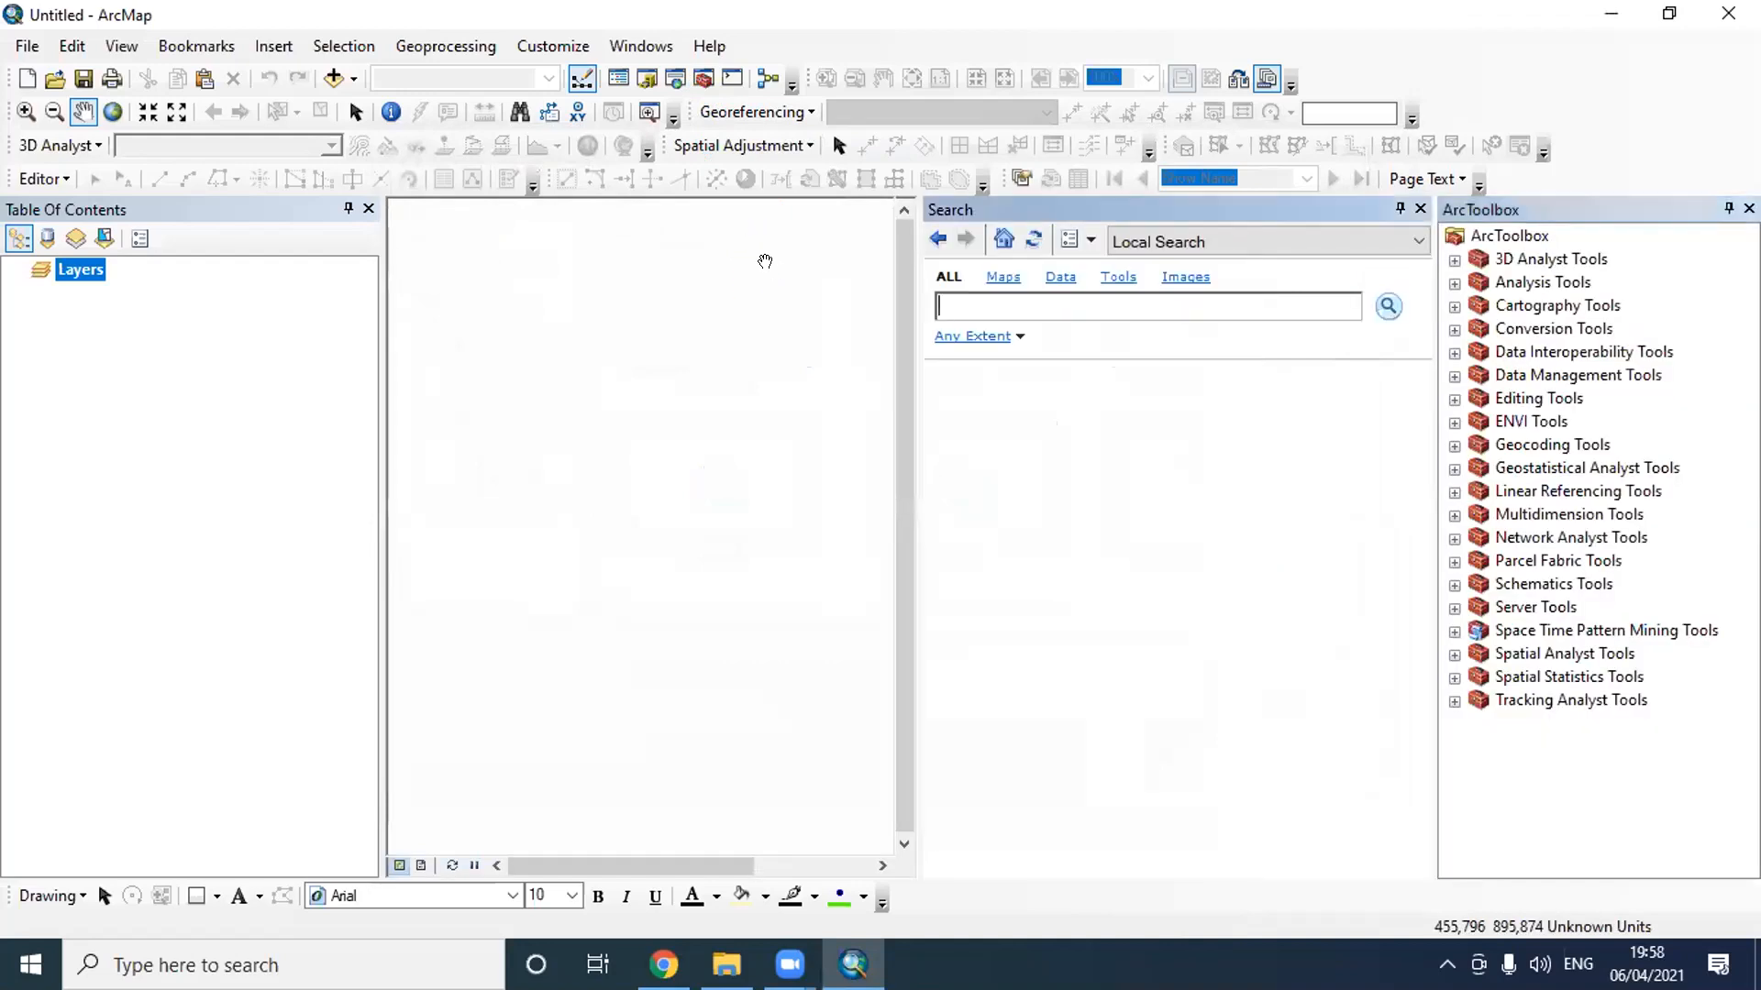
{"action": "double_click", "coordinate": [1556, 328]}
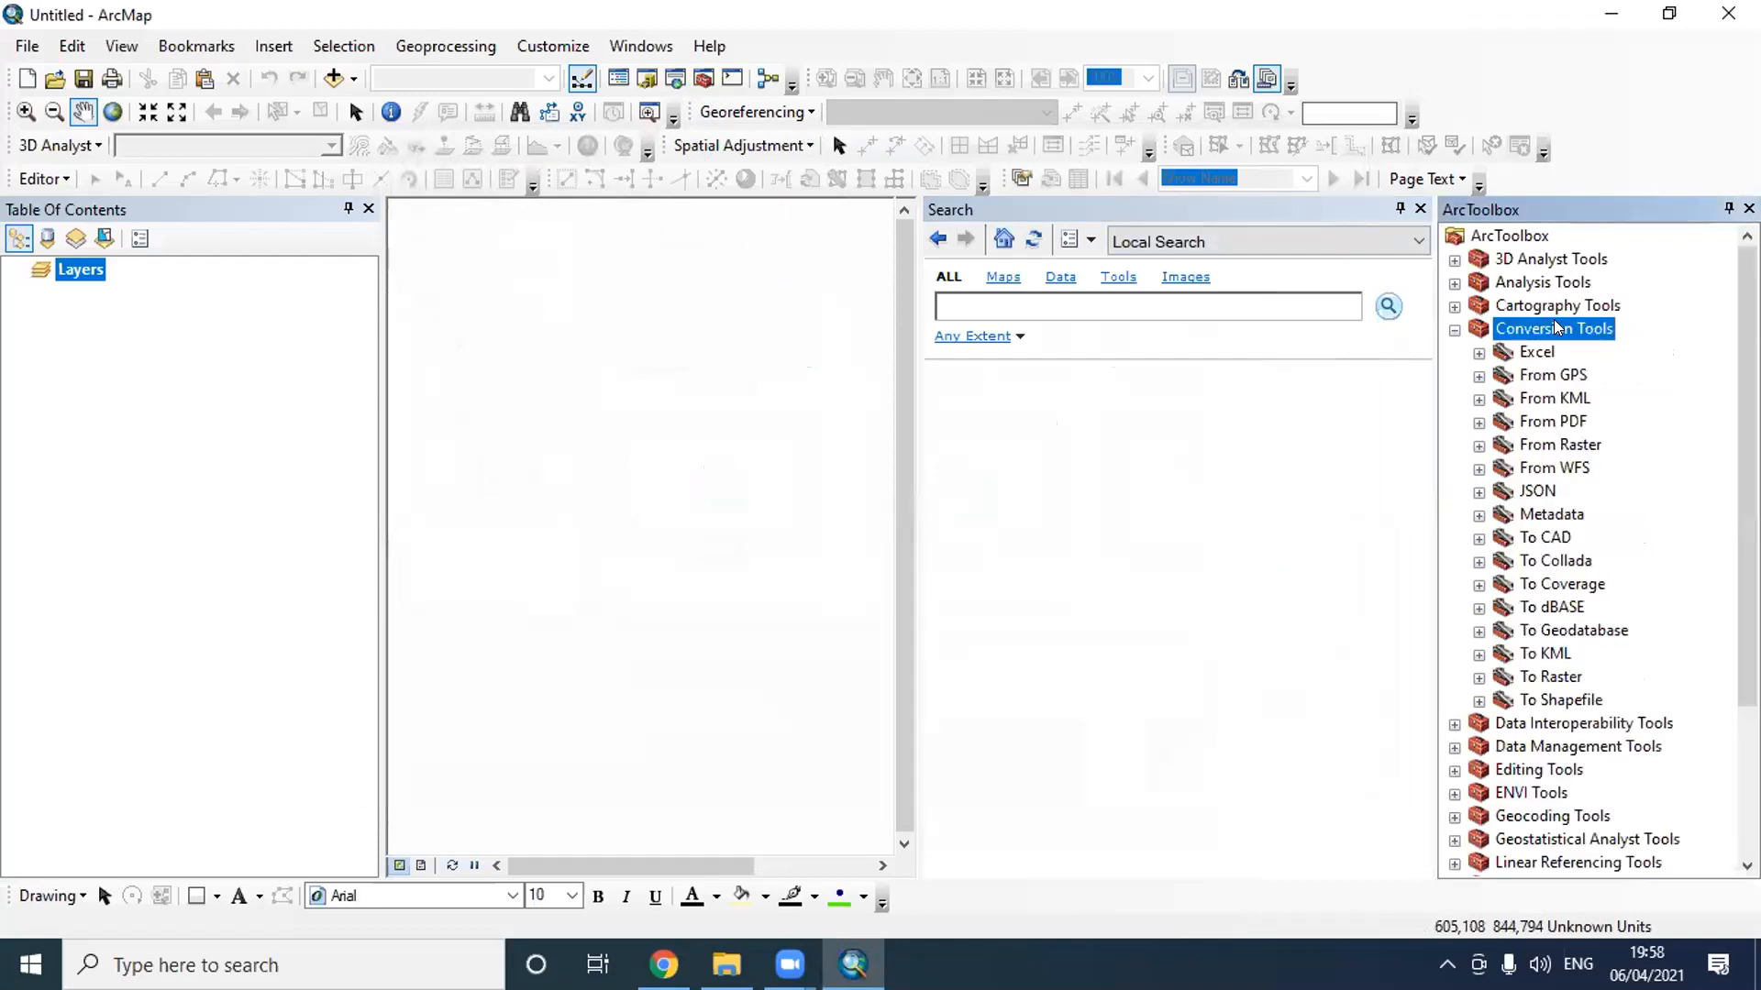
{"action": "double_click", "coordinate": [1561, 377]}
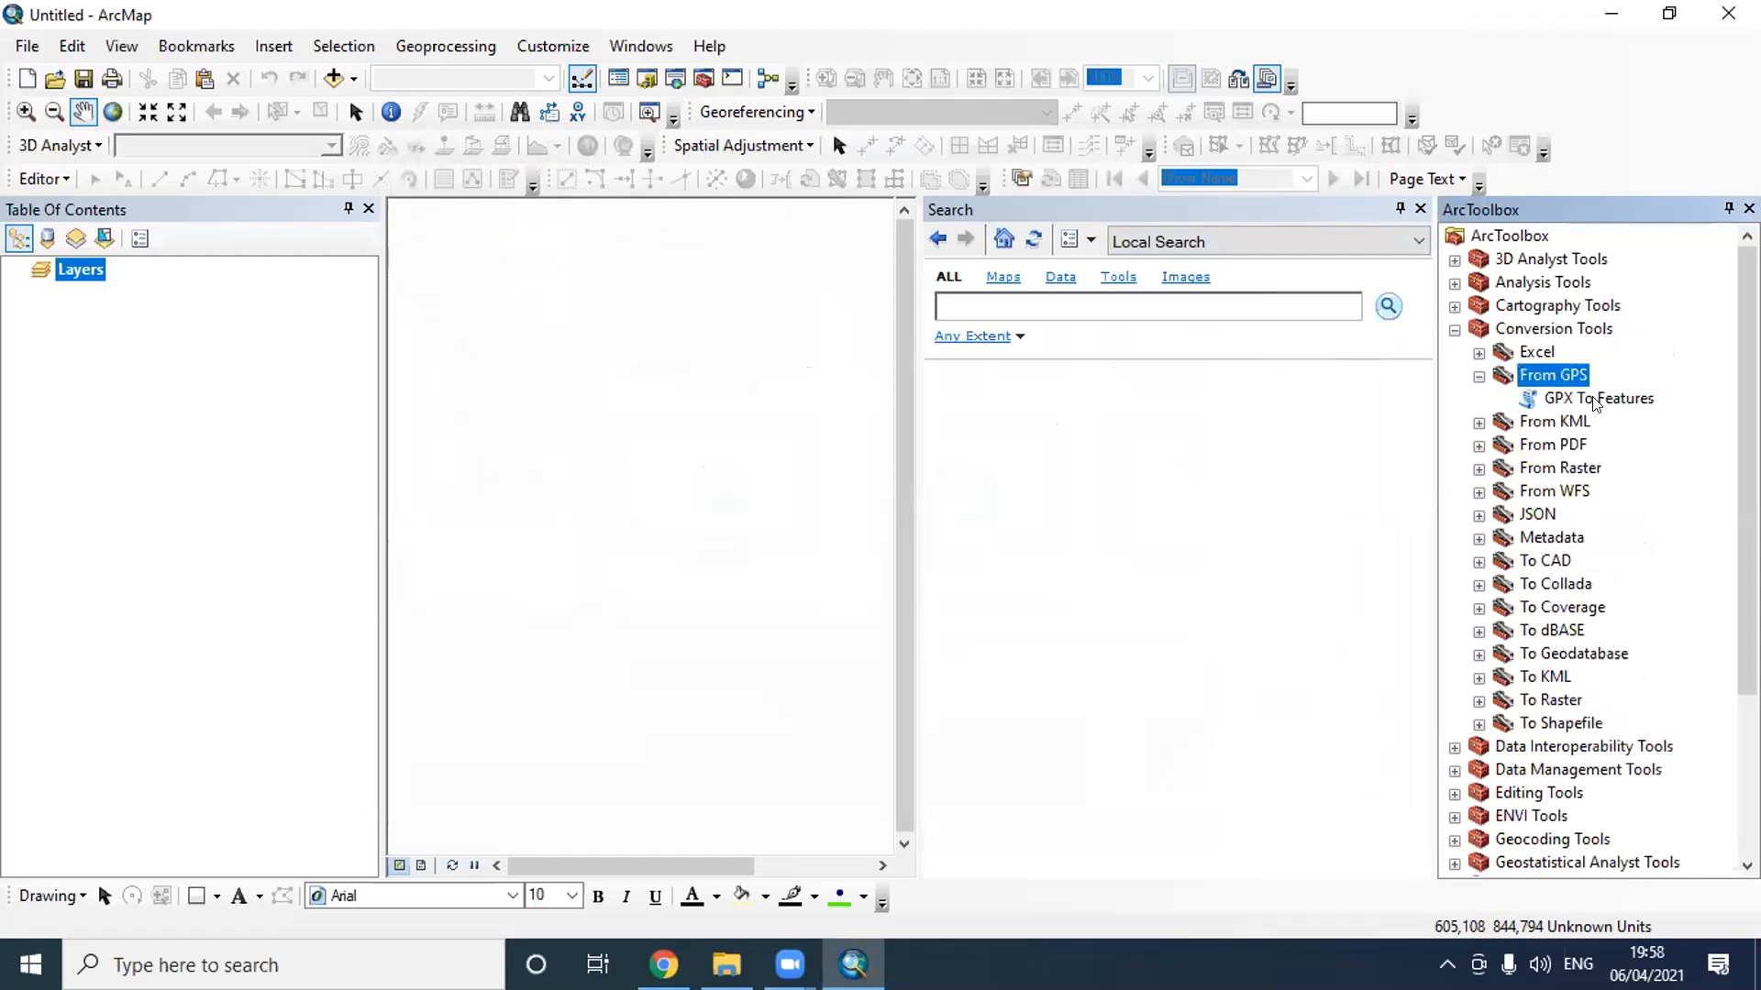
{"action": "double_click", "coordinate": [1594, 400]}
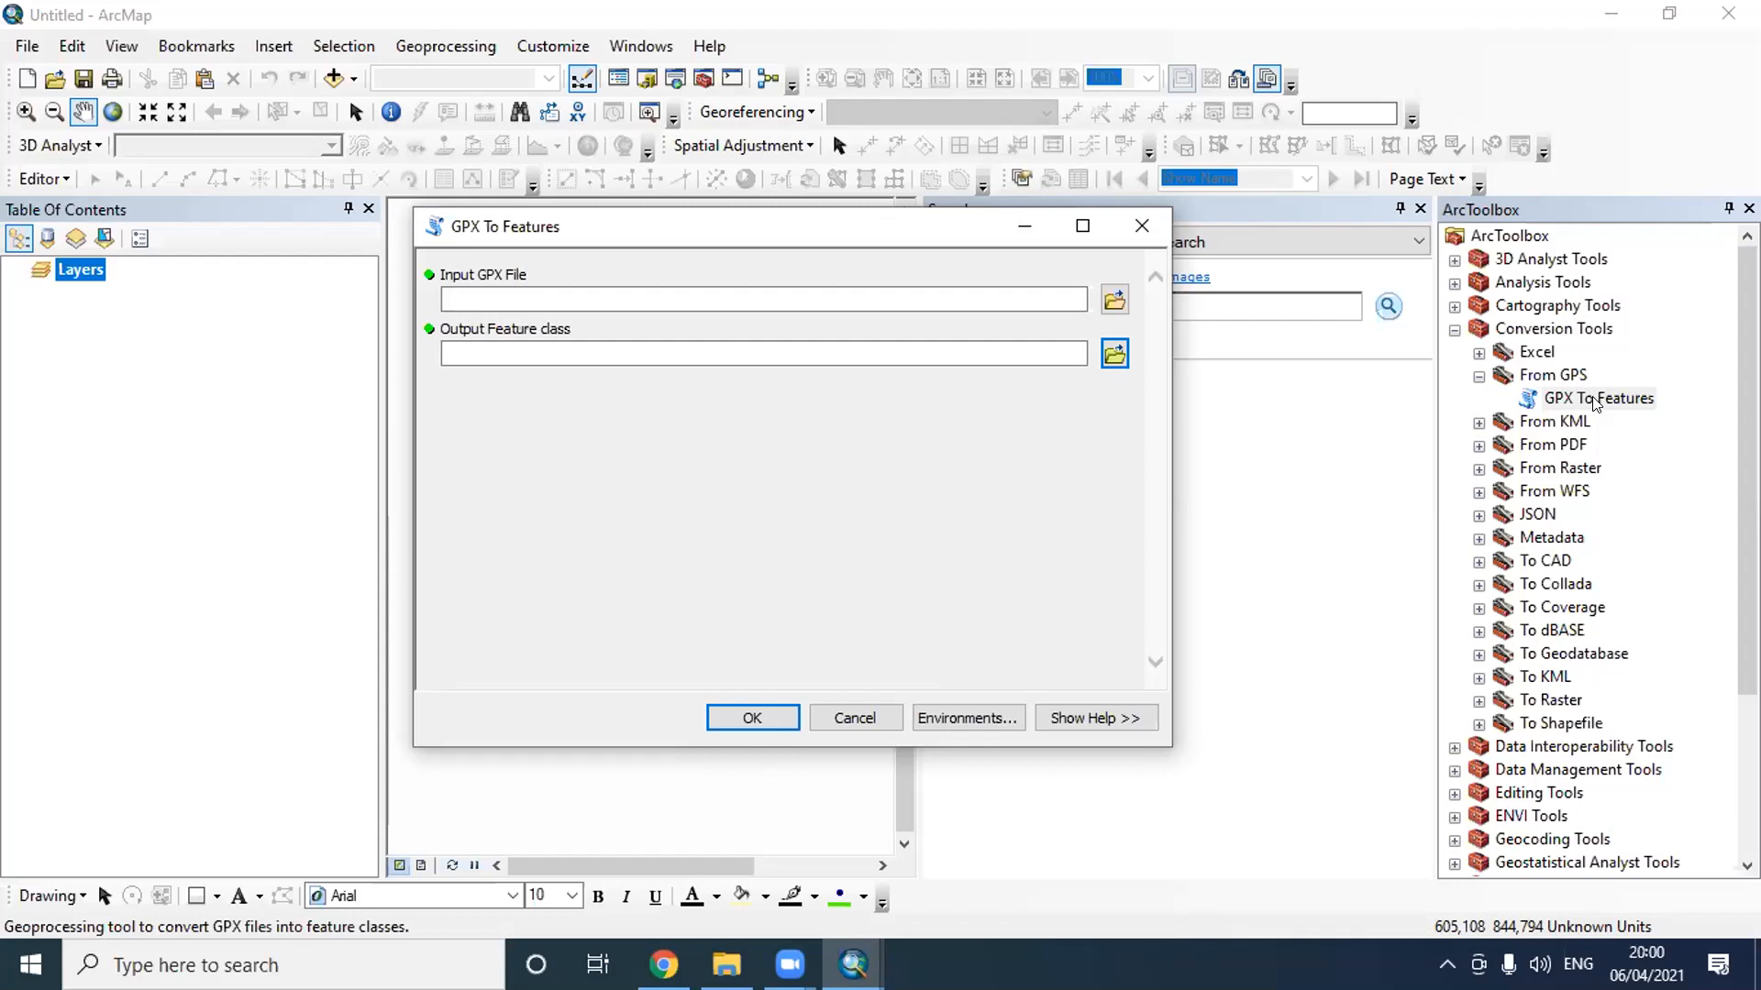
- Browse for the input GPX file under Geospasial Education to Data 2020, Divisi Training, Pelatihan 2020, Pelatihan Online, Pelatihan GIS Dasar
{"action": "left_click", "coordinate": [1117, 310]}
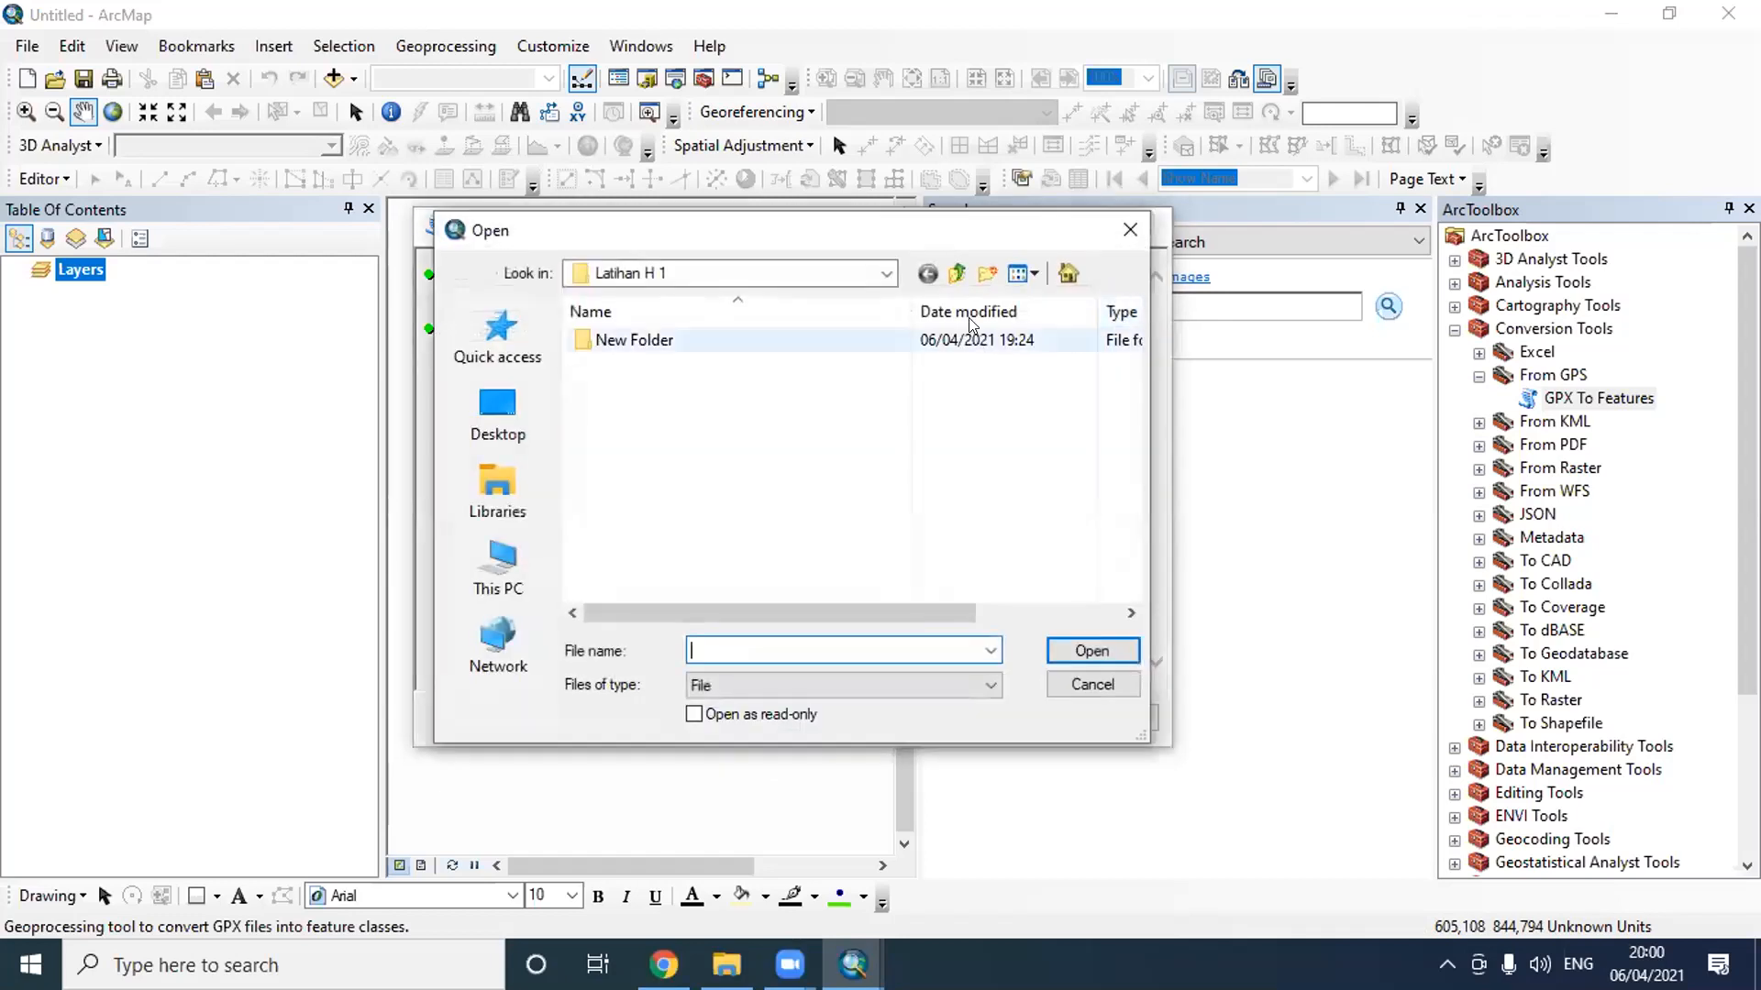
{"action": "left_click", "coordinate": [871, 271]}
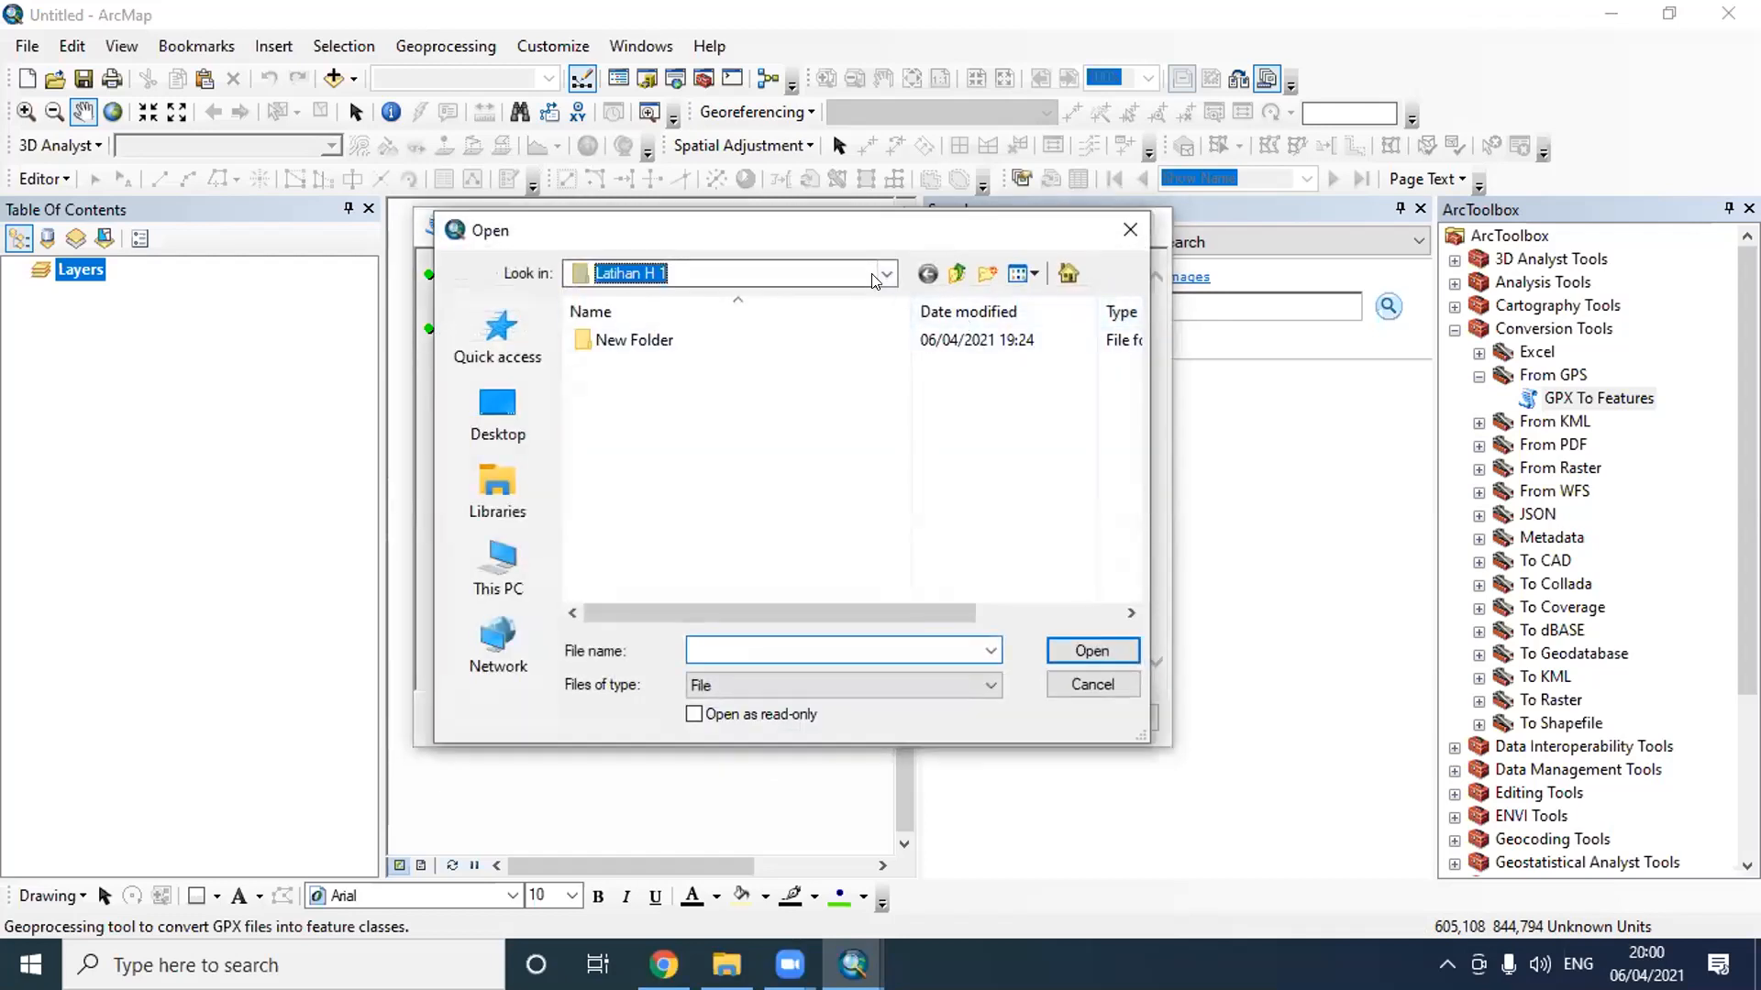
{"action": "left_click", "coordinate": [886, 273]}
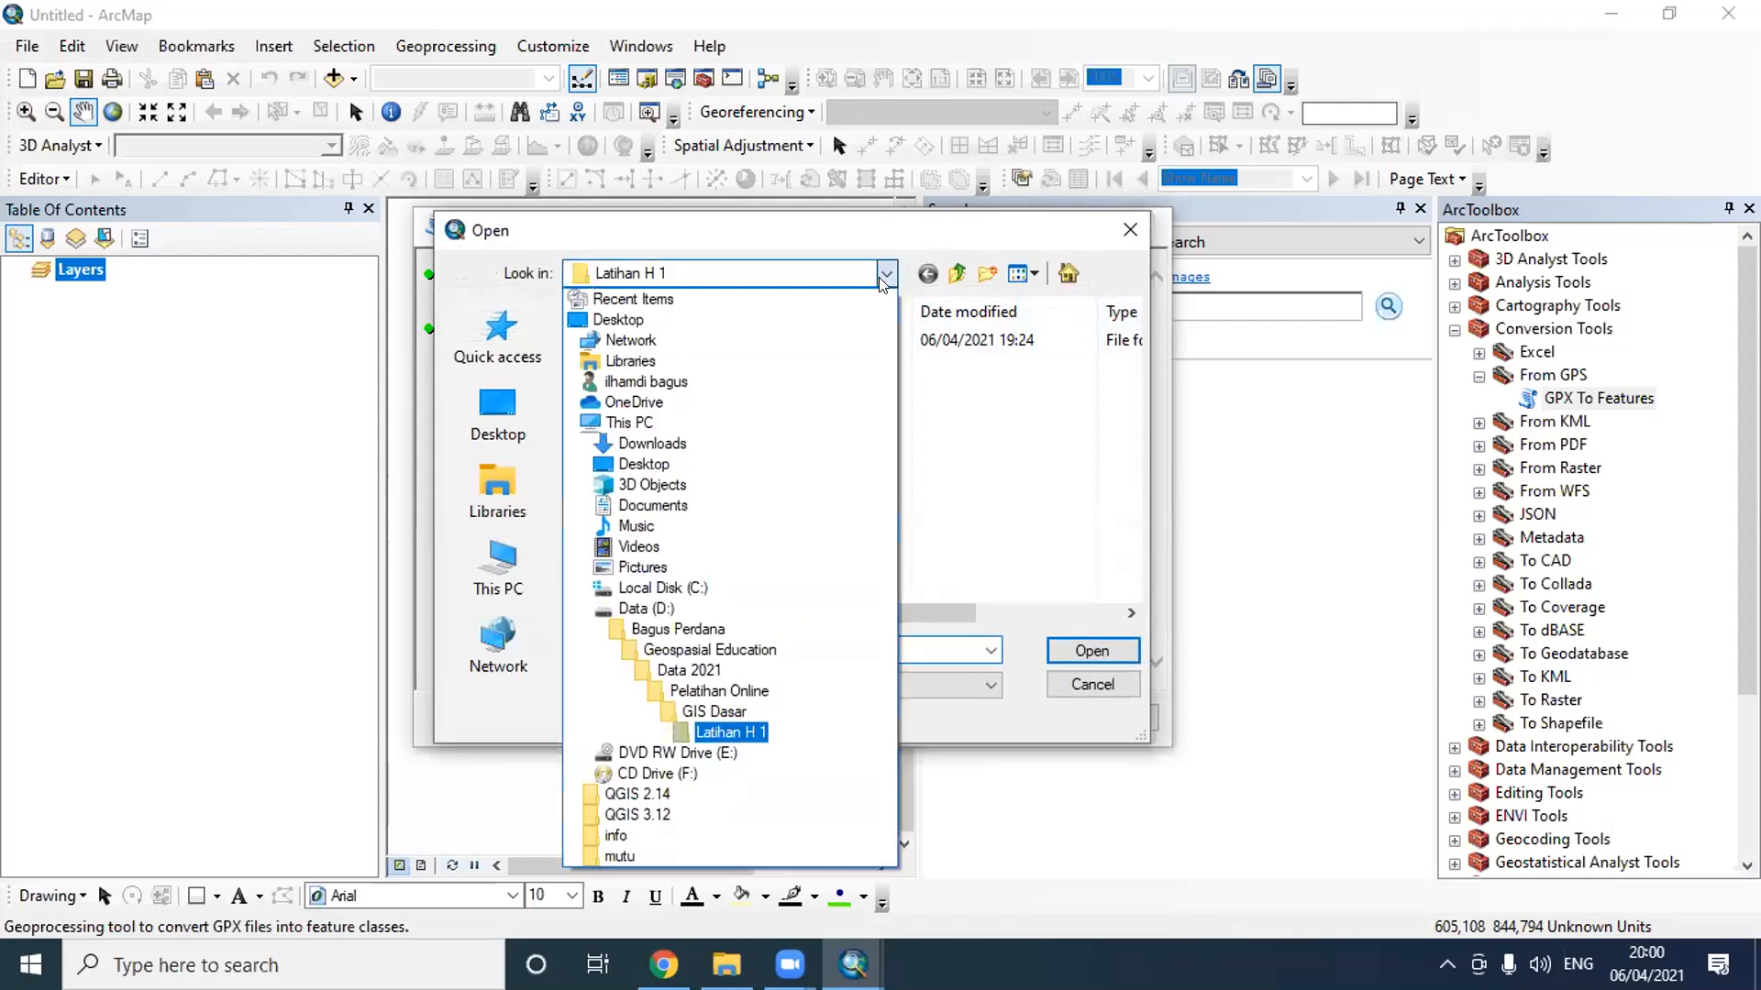
{"action": "left_click", "coordinate": [699, 650]}
{"action": "double_click", "coordinate": [653, 363]}
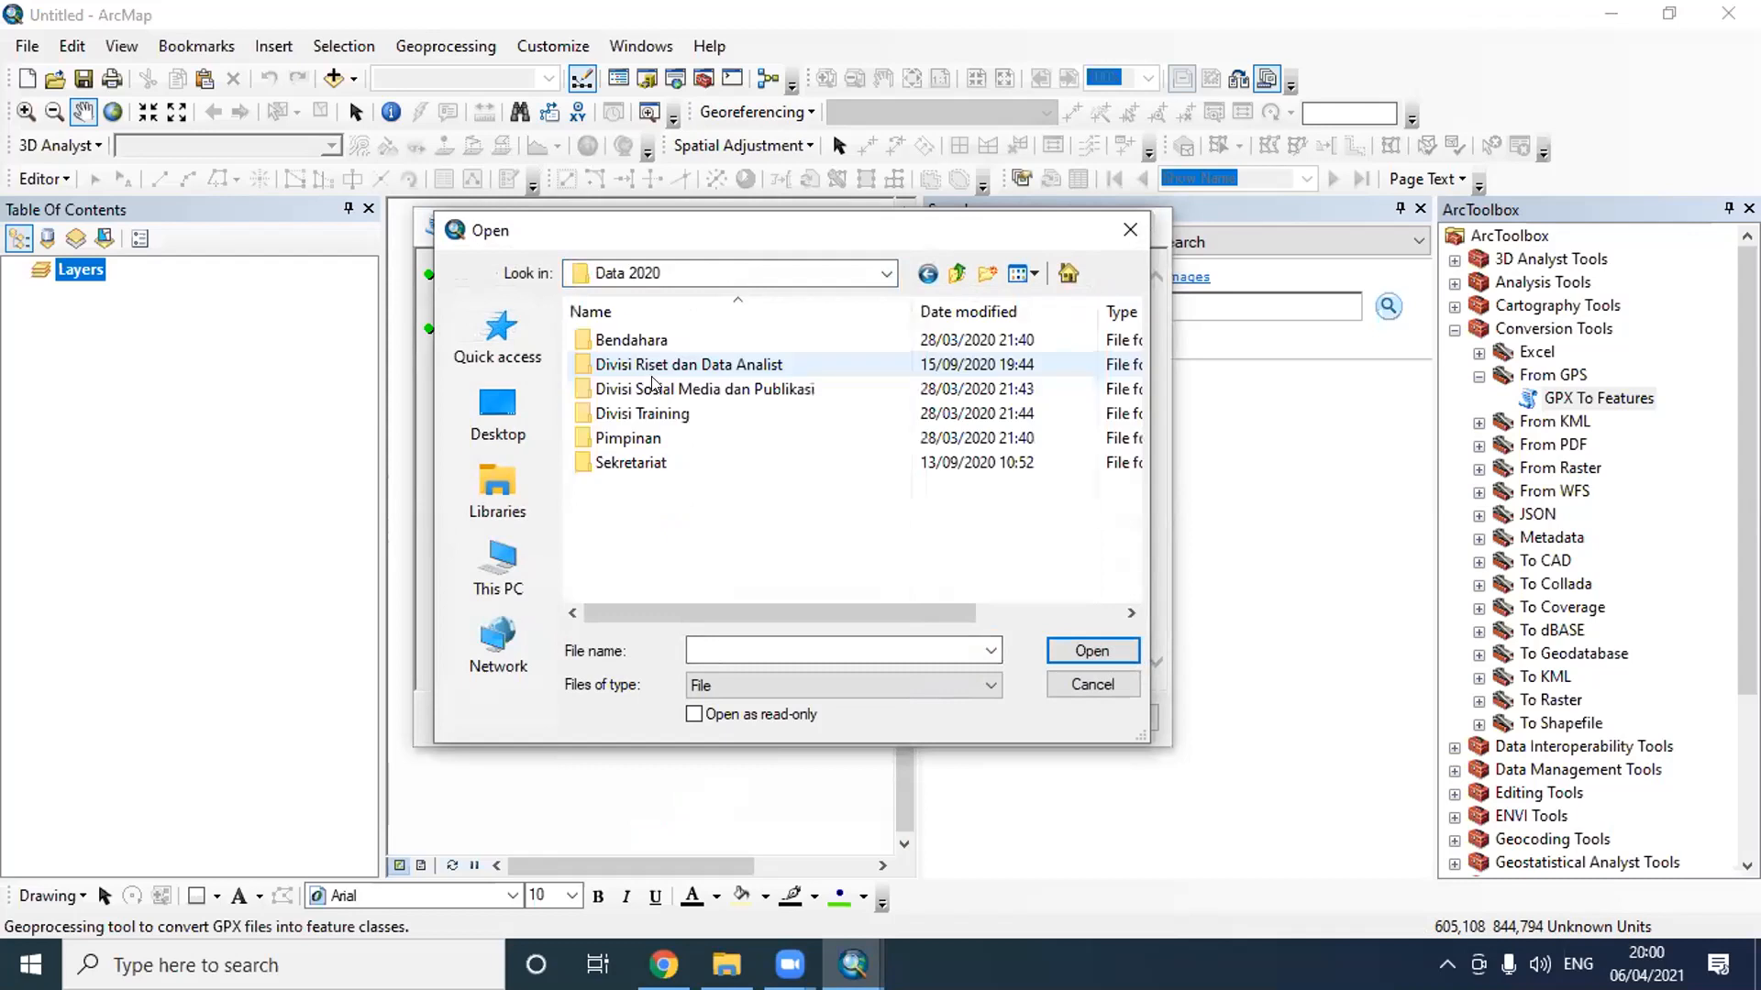
{"action": "double_click", "coordinate": [648, 417]}
{"action": "double_click", "coordinate": [653, 367]}
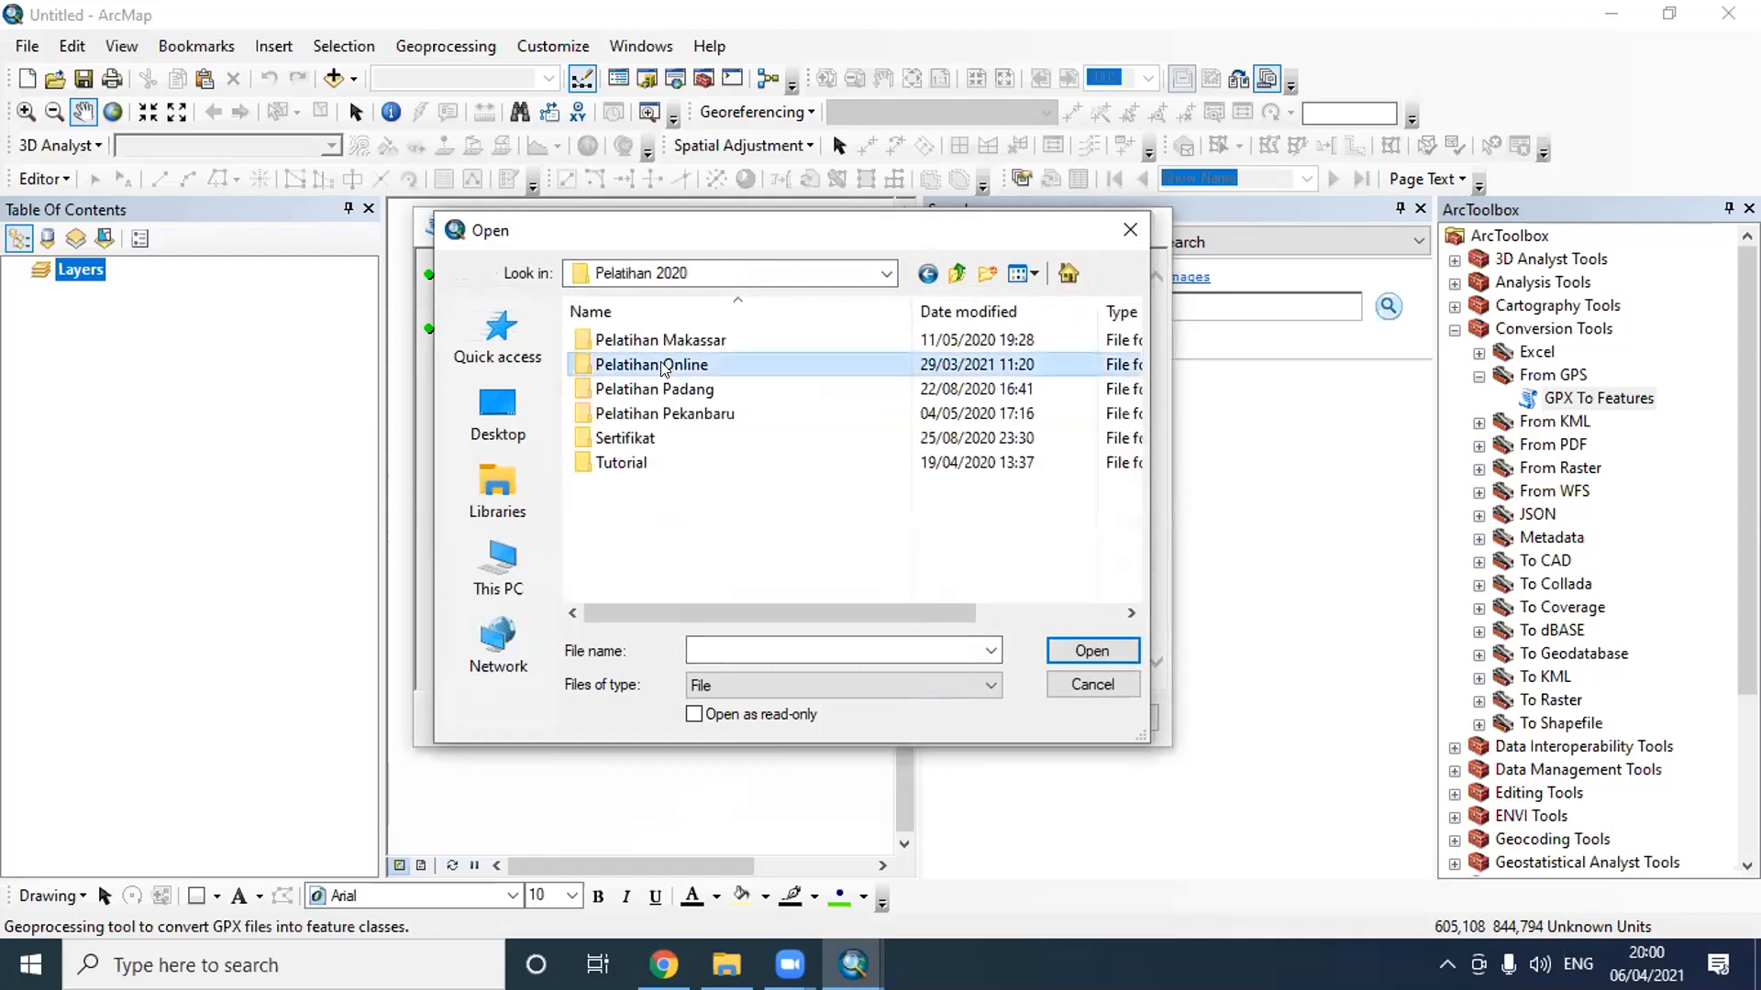
{"action": "double_click", "coordinate": [662, 365]}
{"action": "scroll", "coordinate": [684, 513], "scroll_direction": "down", "scroll_amount": 2}
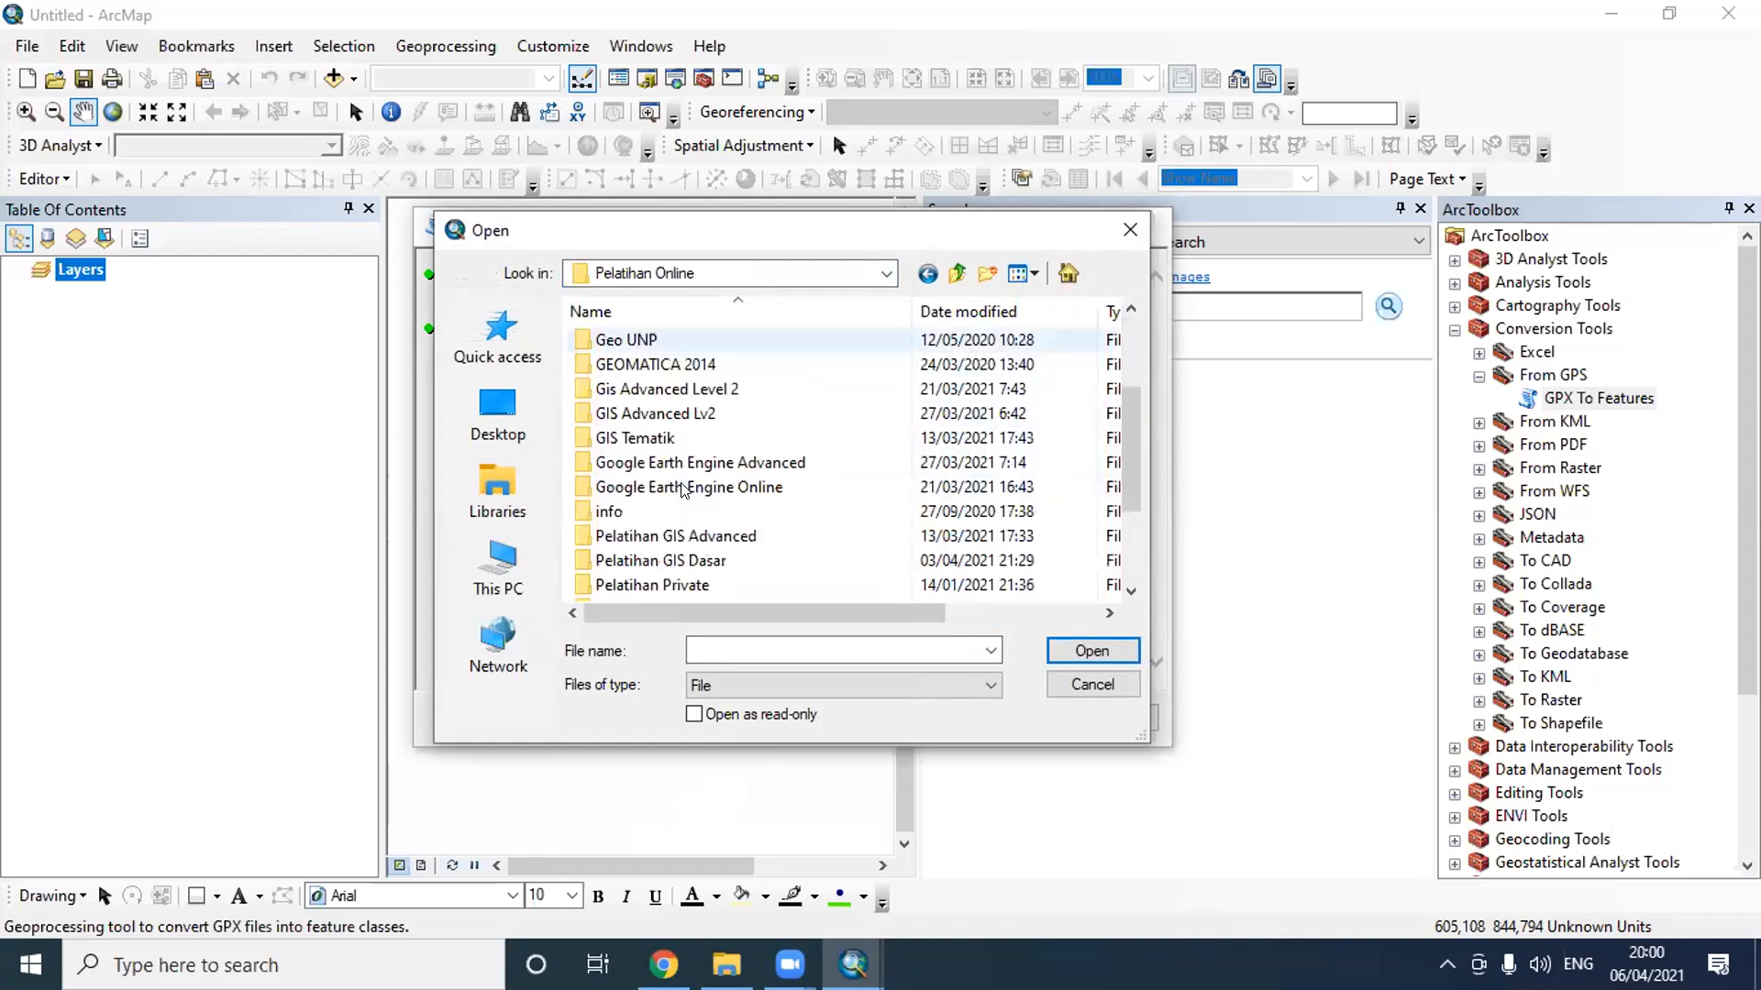
{"action": "double_click", "coordinate": [704, 561]}
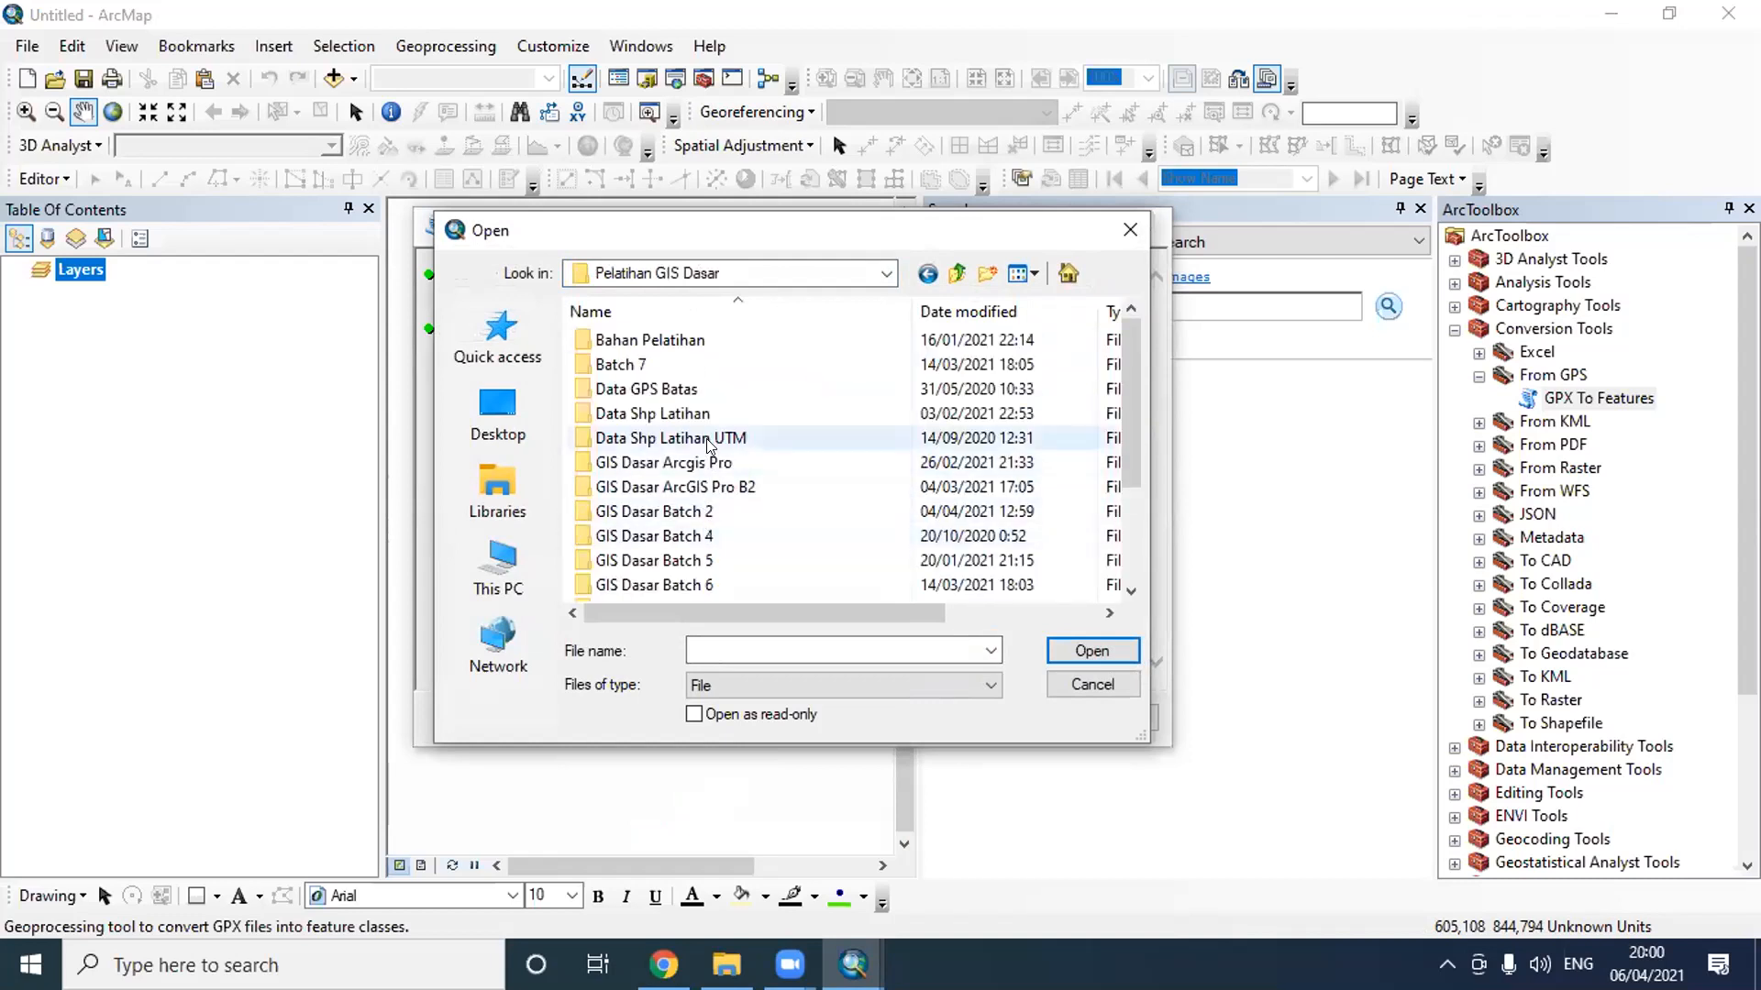
- Load Titik_2018-10-15.gpx from the Kelompok 1 folder in Data GPS Batas as the input GPX file
{"action": "double_click", "coordinate": [694, 388]}
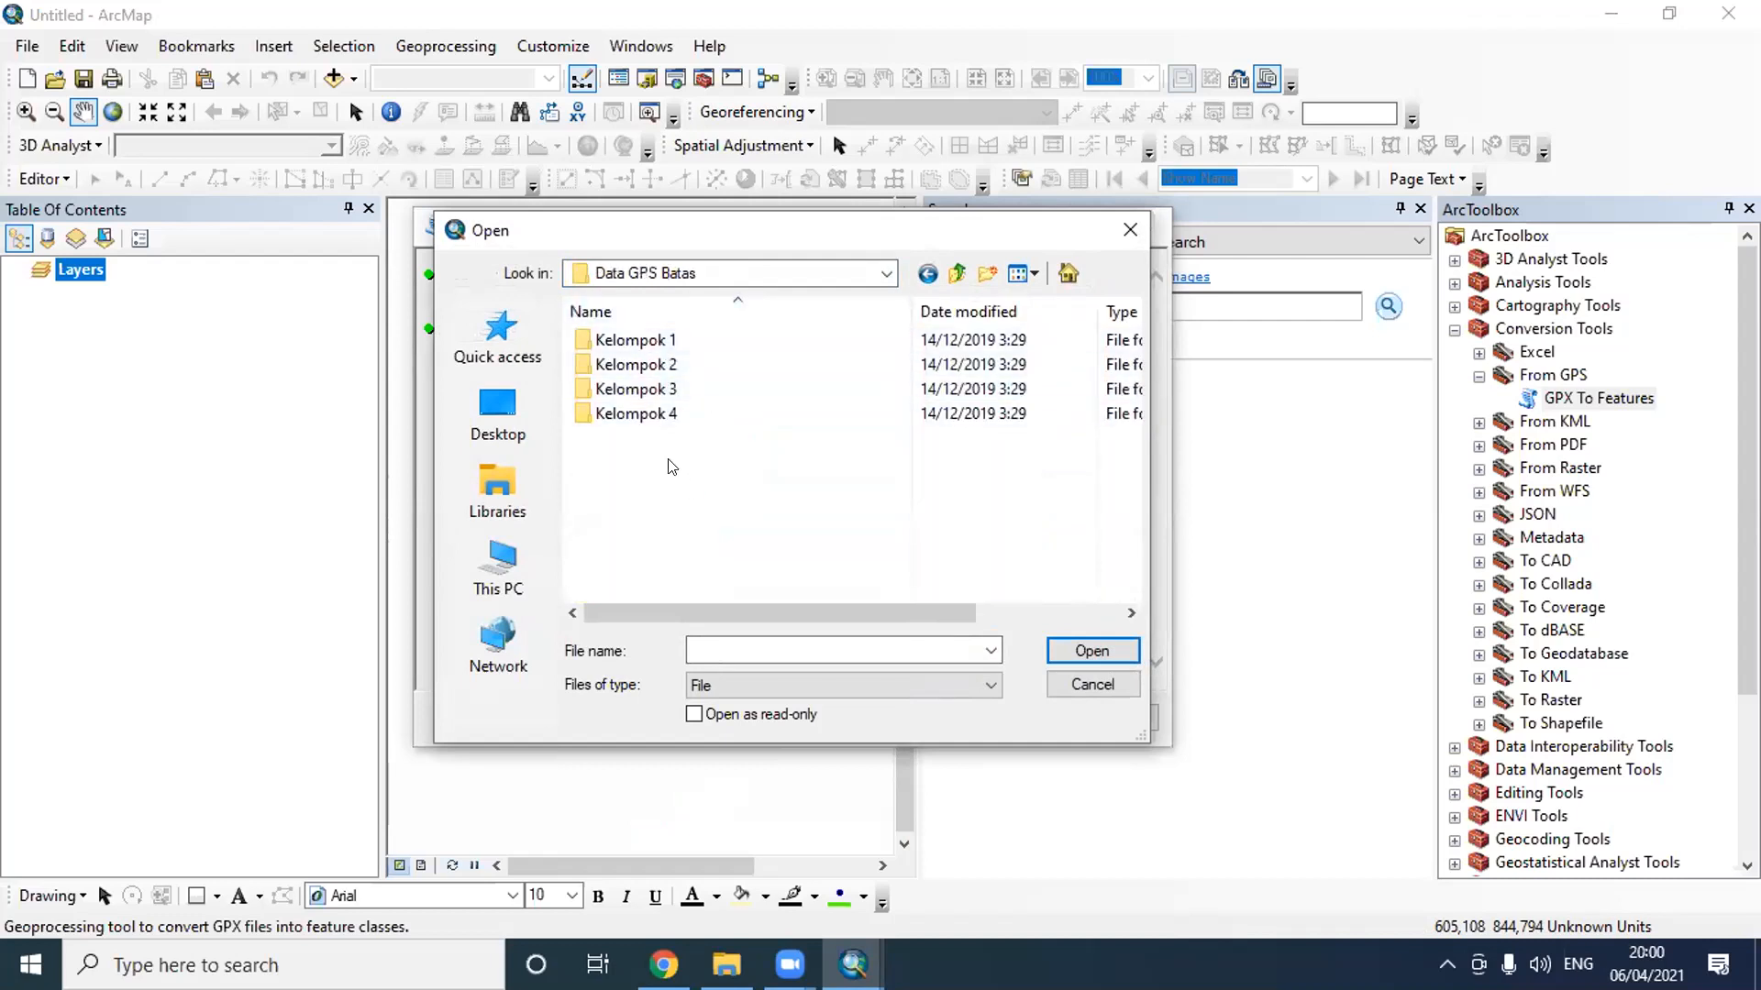
{"action": "double_click", "coordinate": [645, 347]}
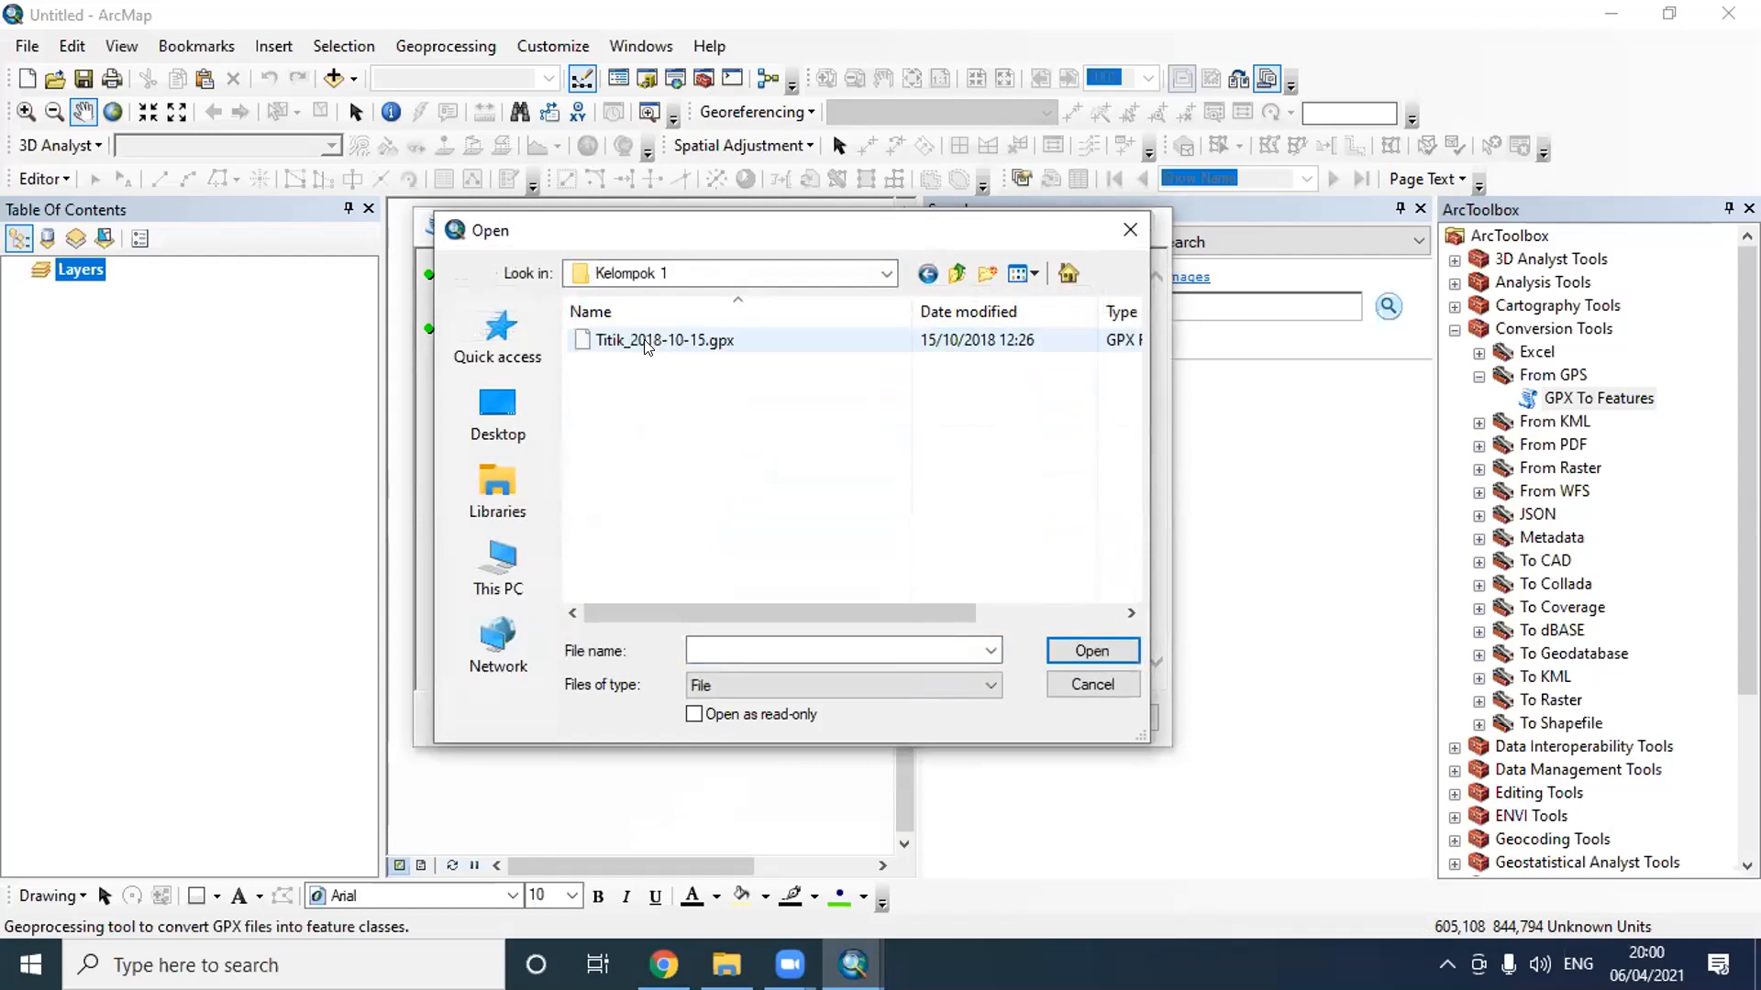
{"action": "left_click", "coordinate": [646, 343]}
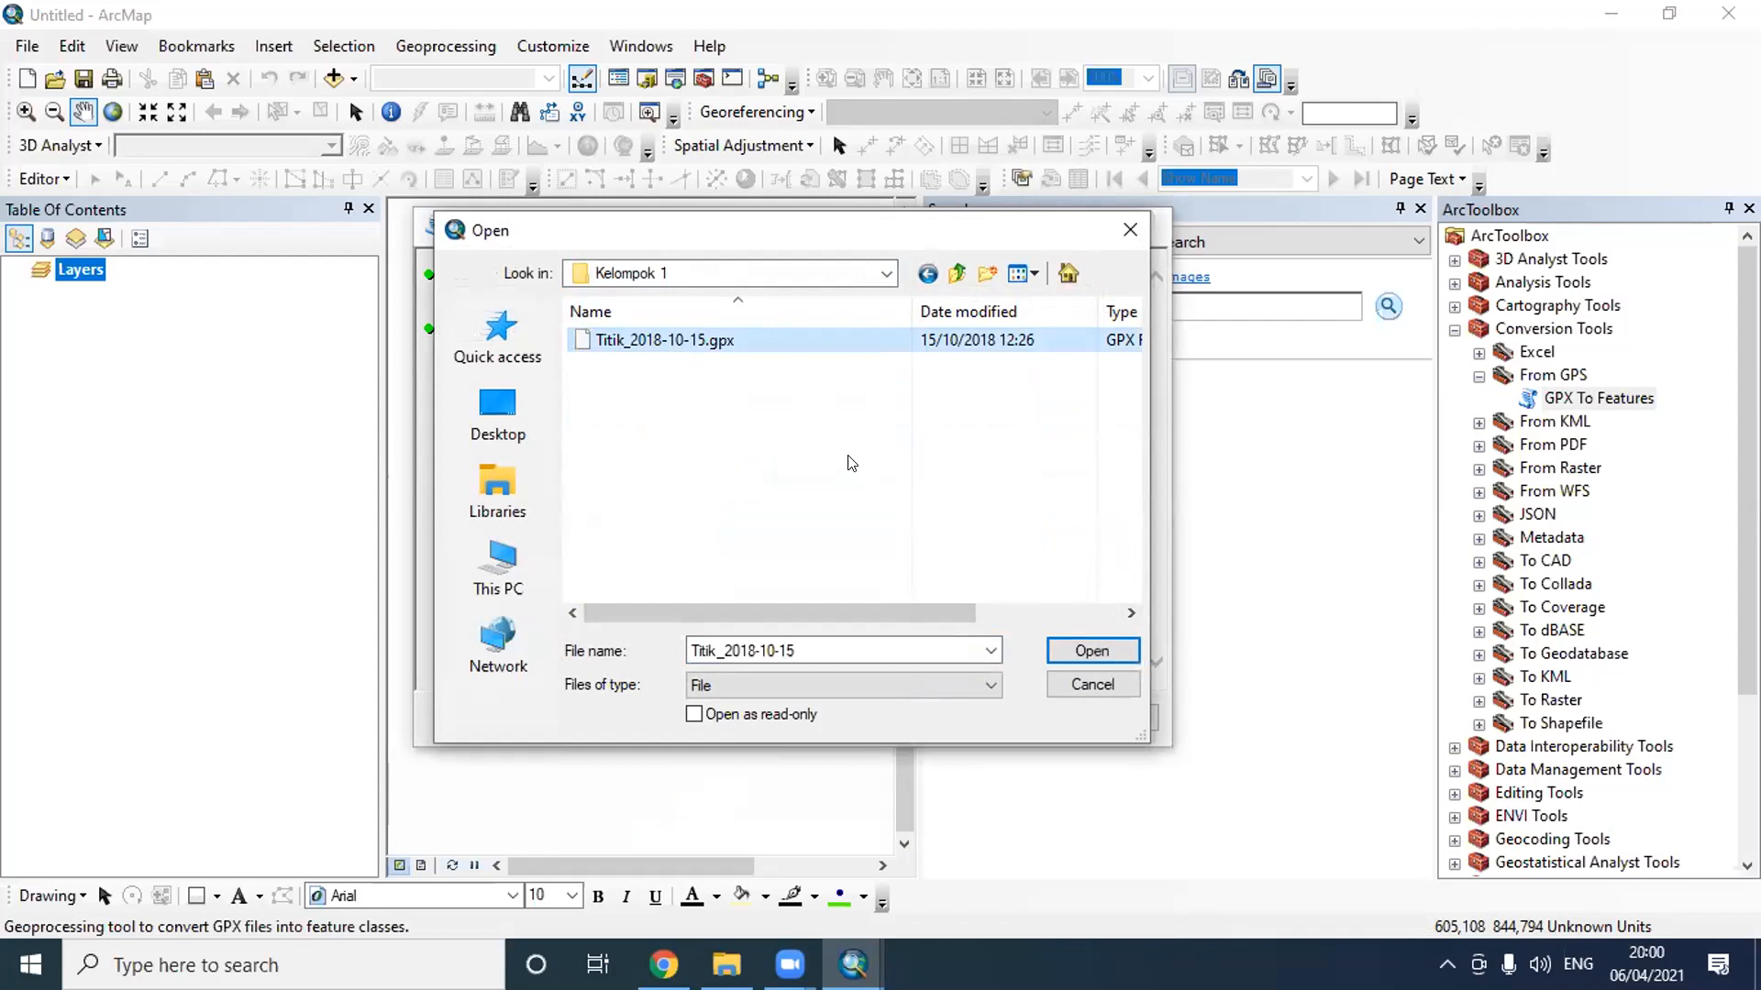
{"action": "left_click", "coordinate": [1123, 653]}
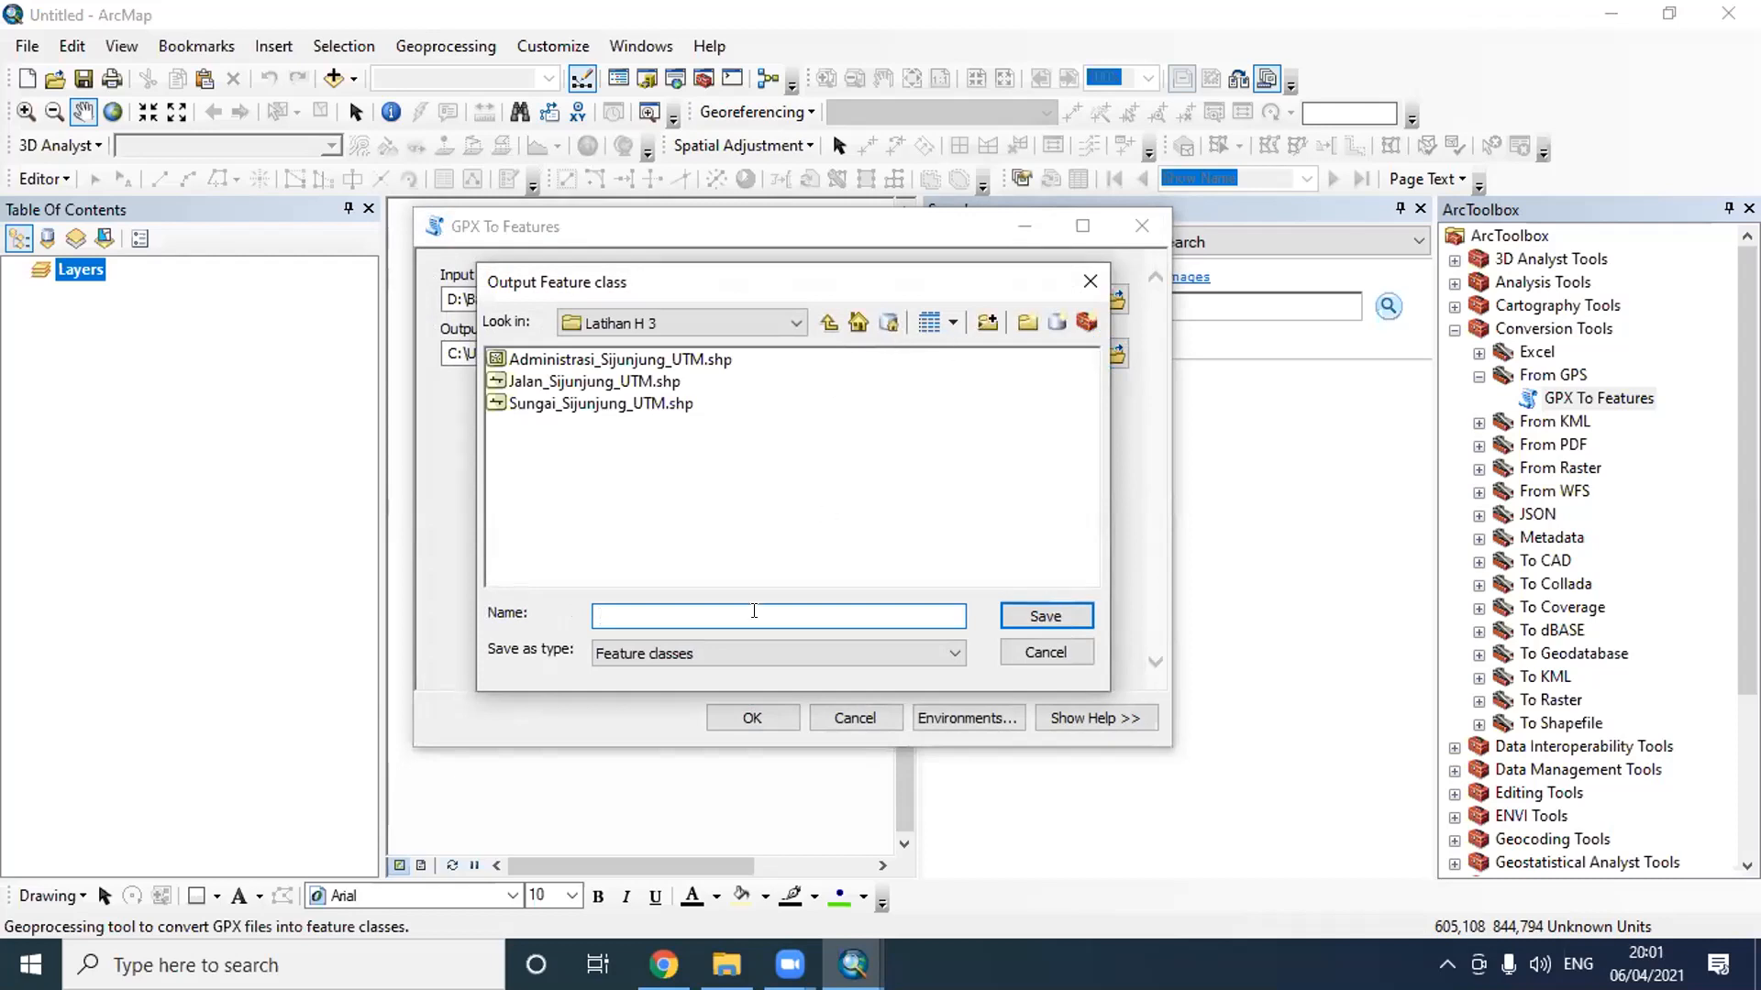
- Set the output feature class to Kelompok_1 in the Latihan H 3 folder and run the GPX conversion
{"action": "left_click", "coordinate": [745, 319]}
{"action": "scroll", "coordinate": [730, 395], "scroll_direction": "up", "scroll_amount": 2}
{"action": "left_click", "coordinate": [713, 465]}
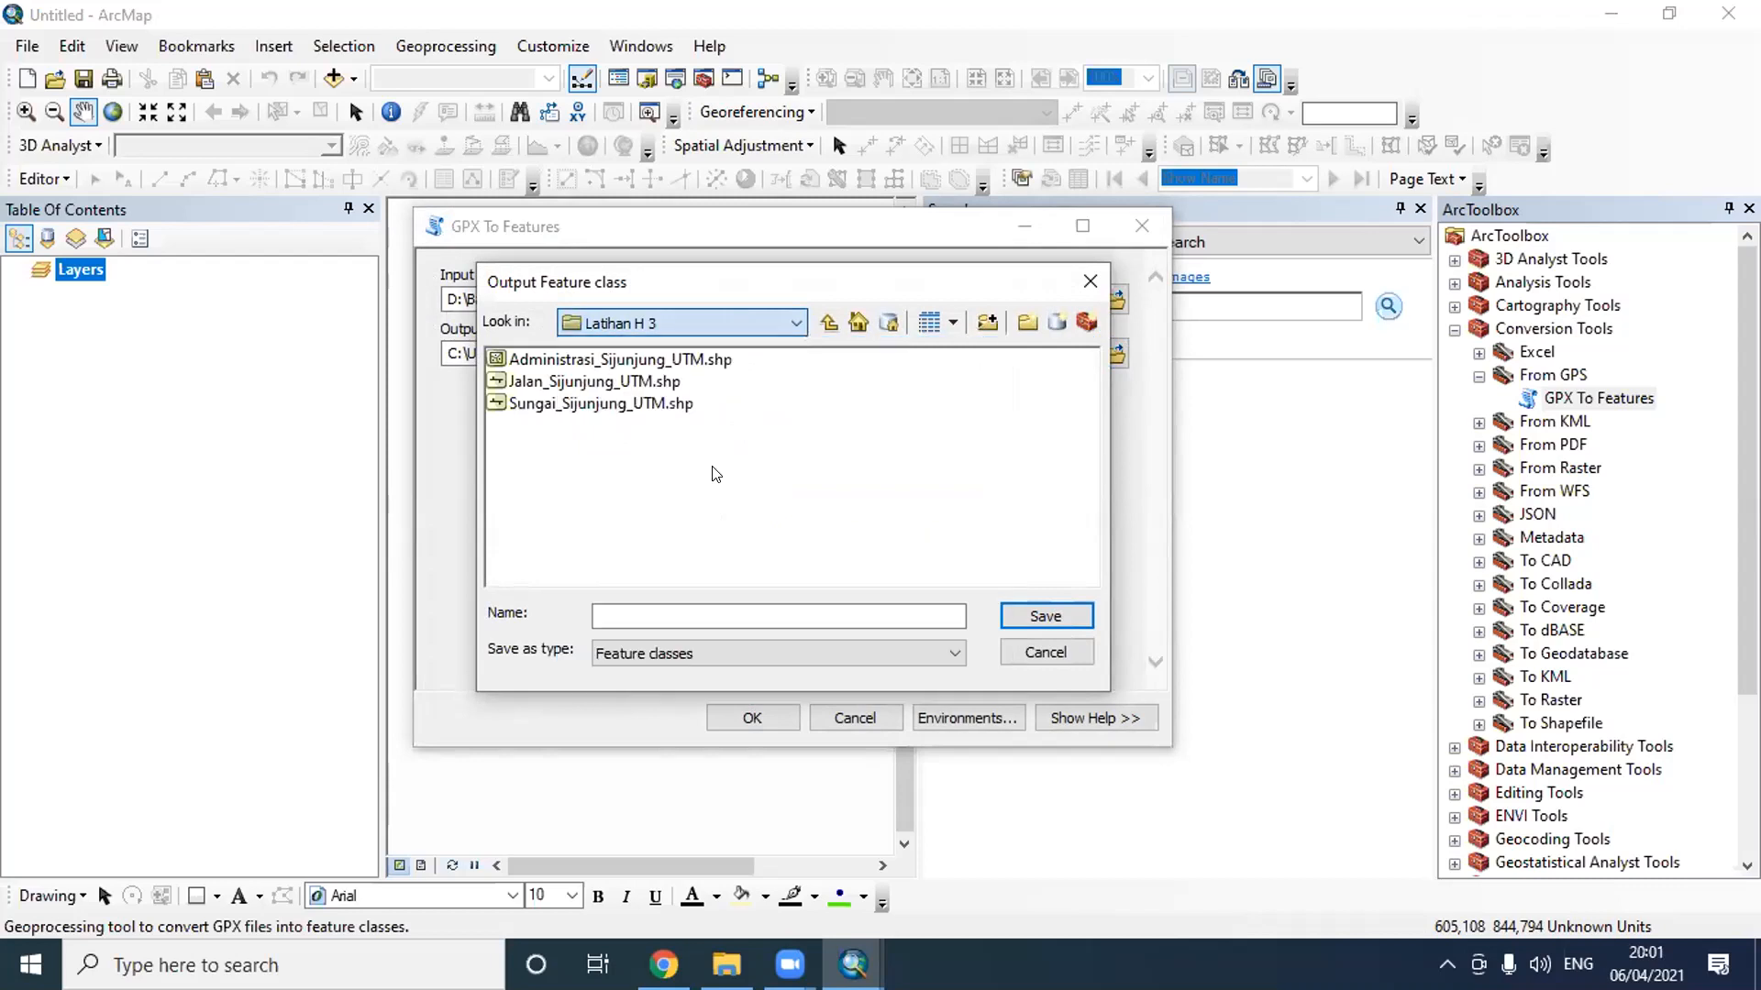
{"action": "left_click", "coordinate": [714, 609]}
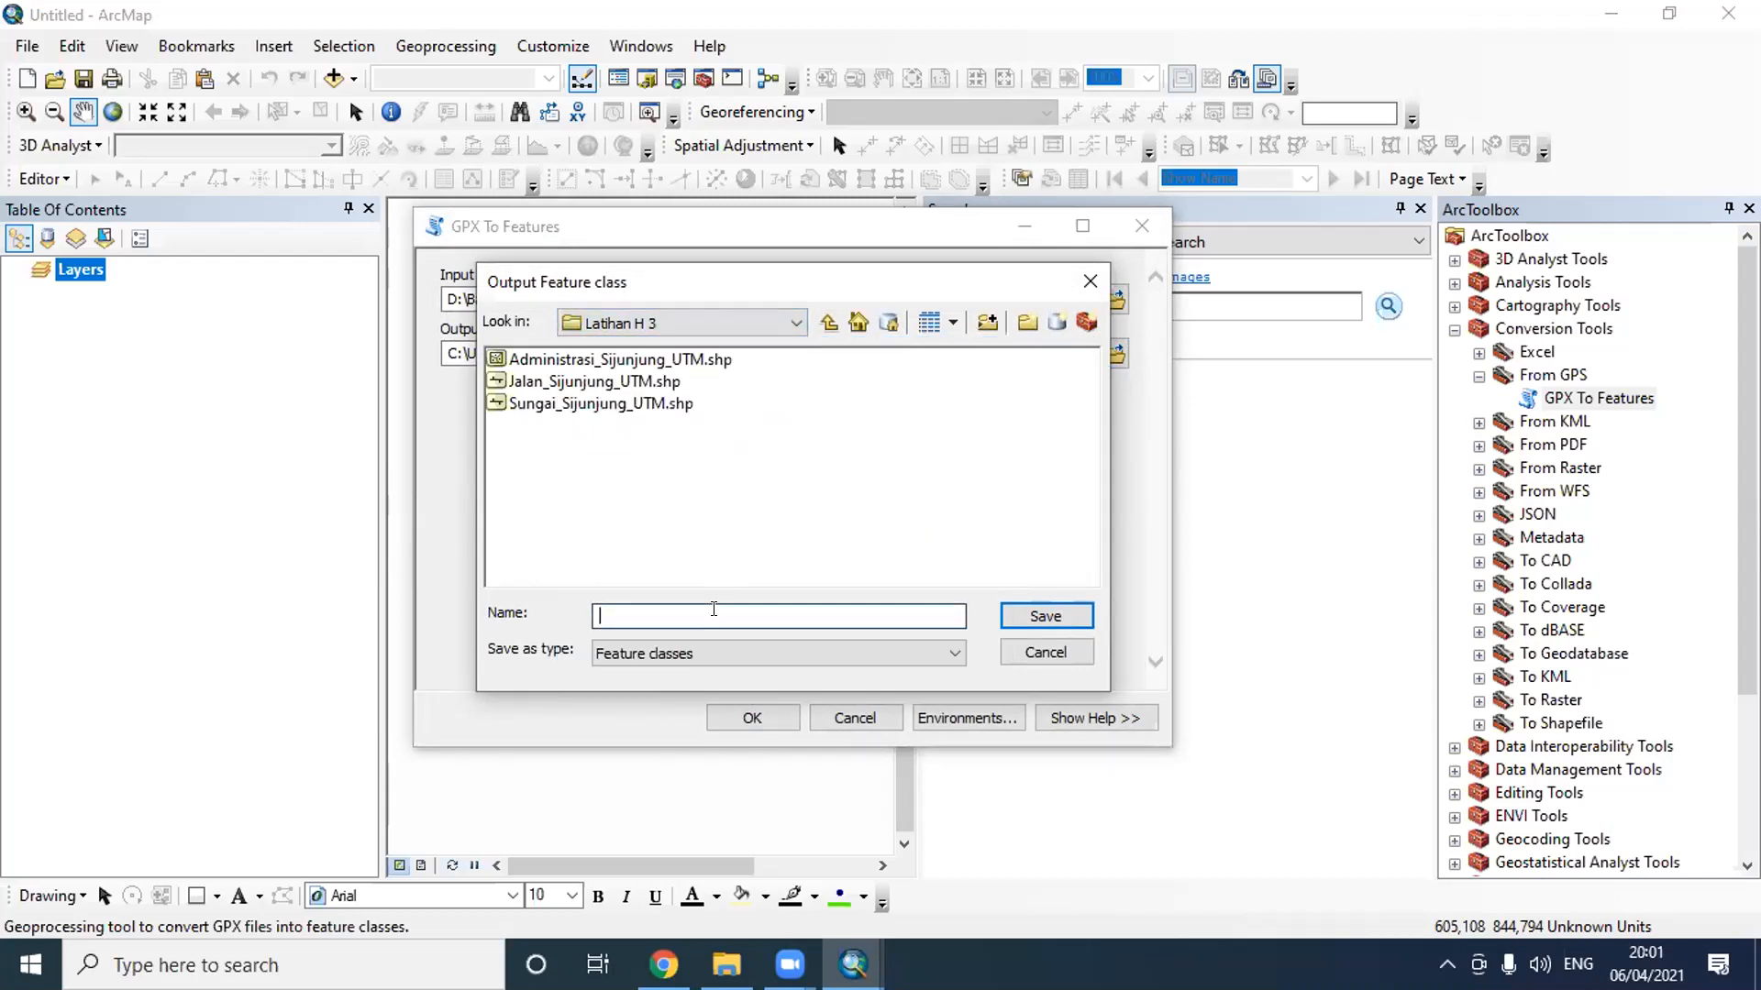
{"action": "type", "text": "Kelompok"}
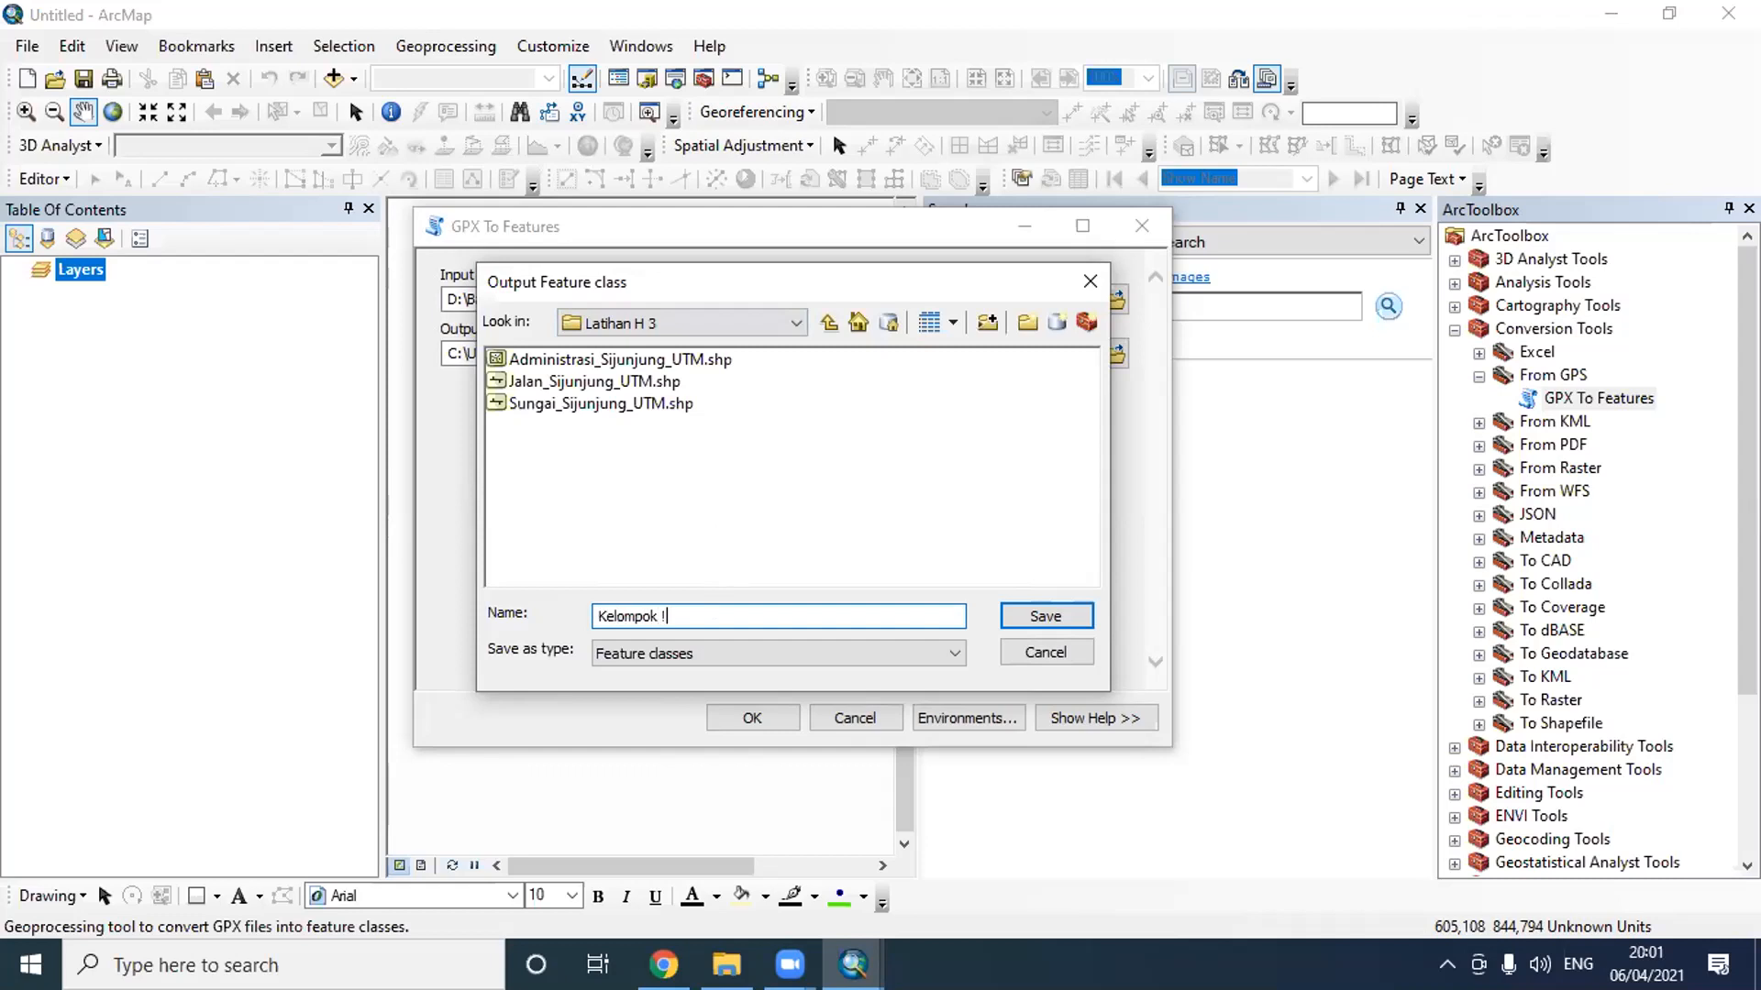
{"action": "type", "text": " 1"}
{"action": "left_click", "coordinate": [1045, 616]}
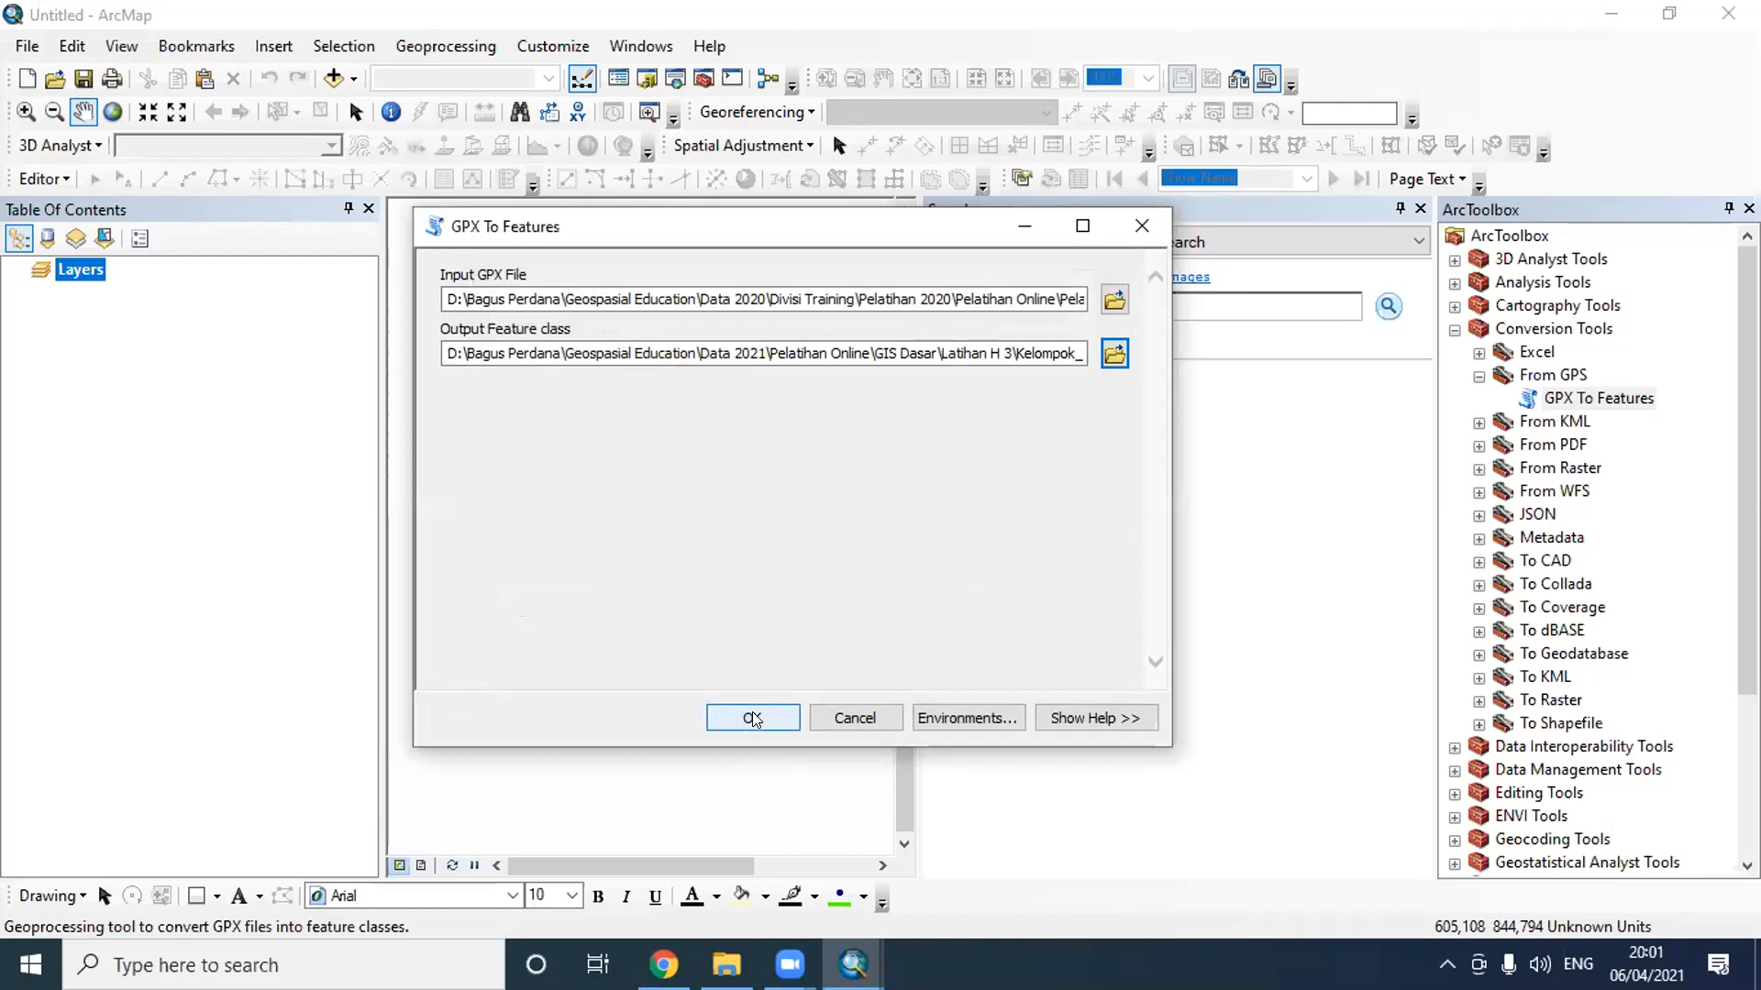
{"action": "left_click", "coordinate": [751, 717]}
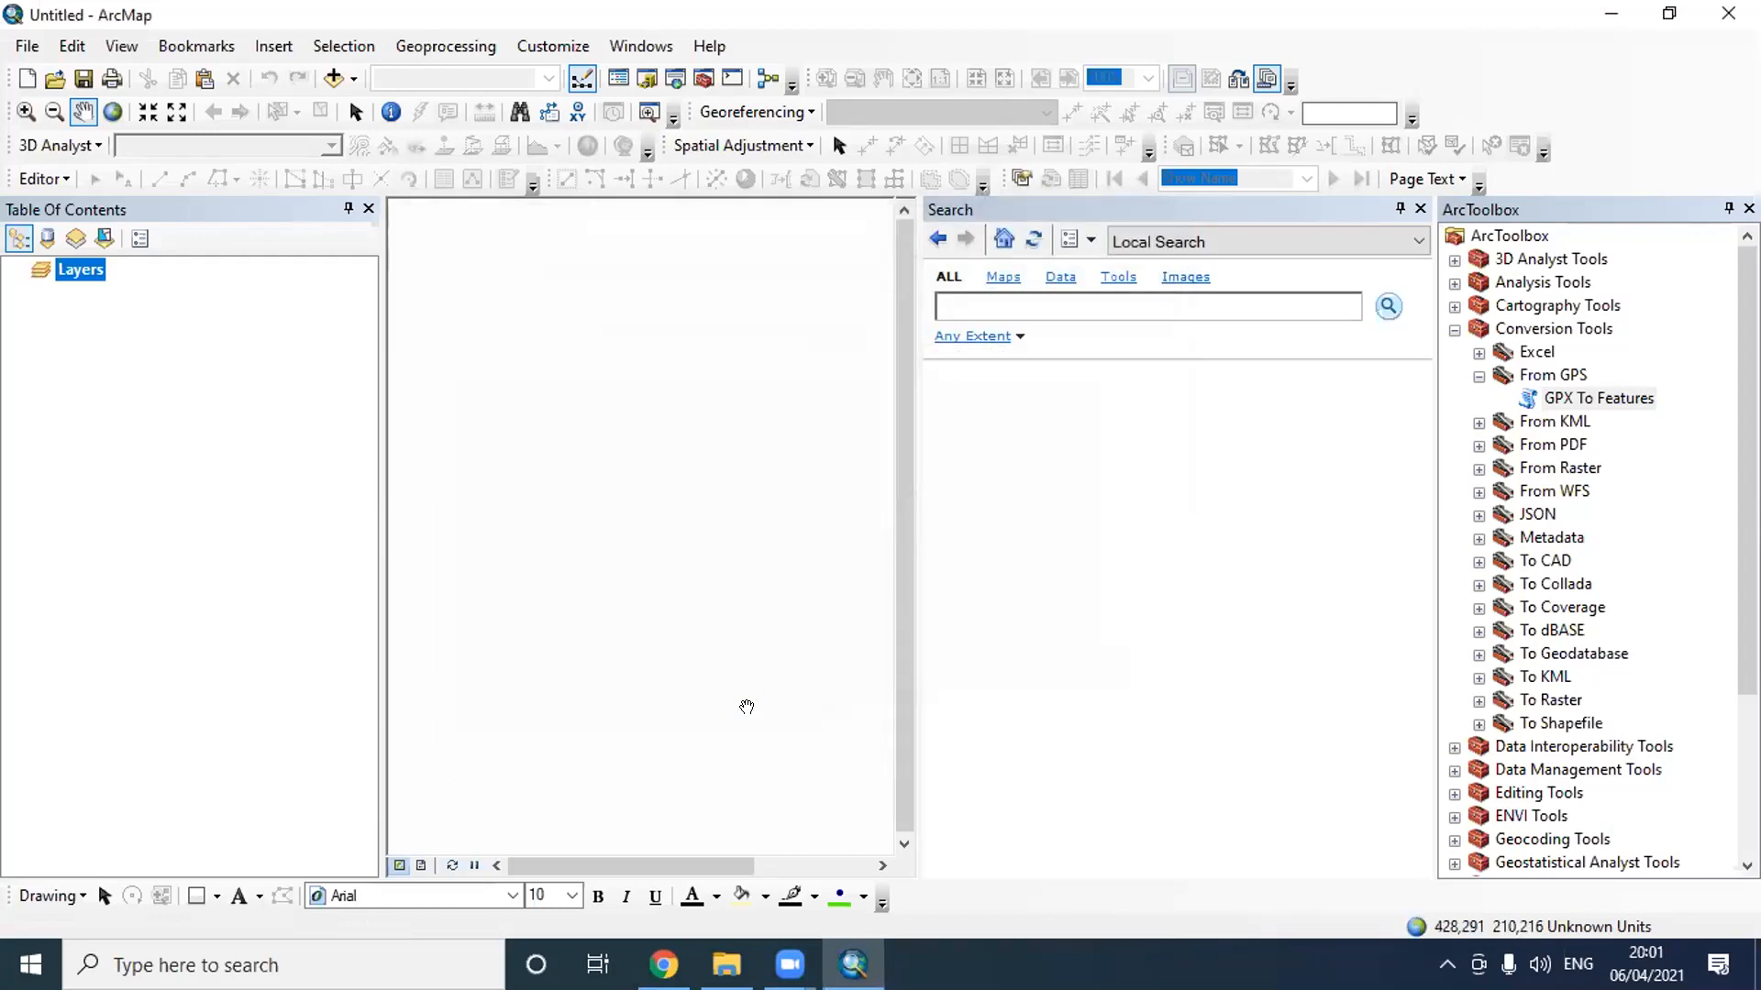
- Reopen GPX To Features and browse for its input file to Pelatihan GIS Dasar under Data 2020's Divisi Training, Pelatihan 2020, Pelatihan Online
{"action": "left_click", "coordinate": [1614, 394]}
{"action": "double_click", "coordinate": [1614, 394]}
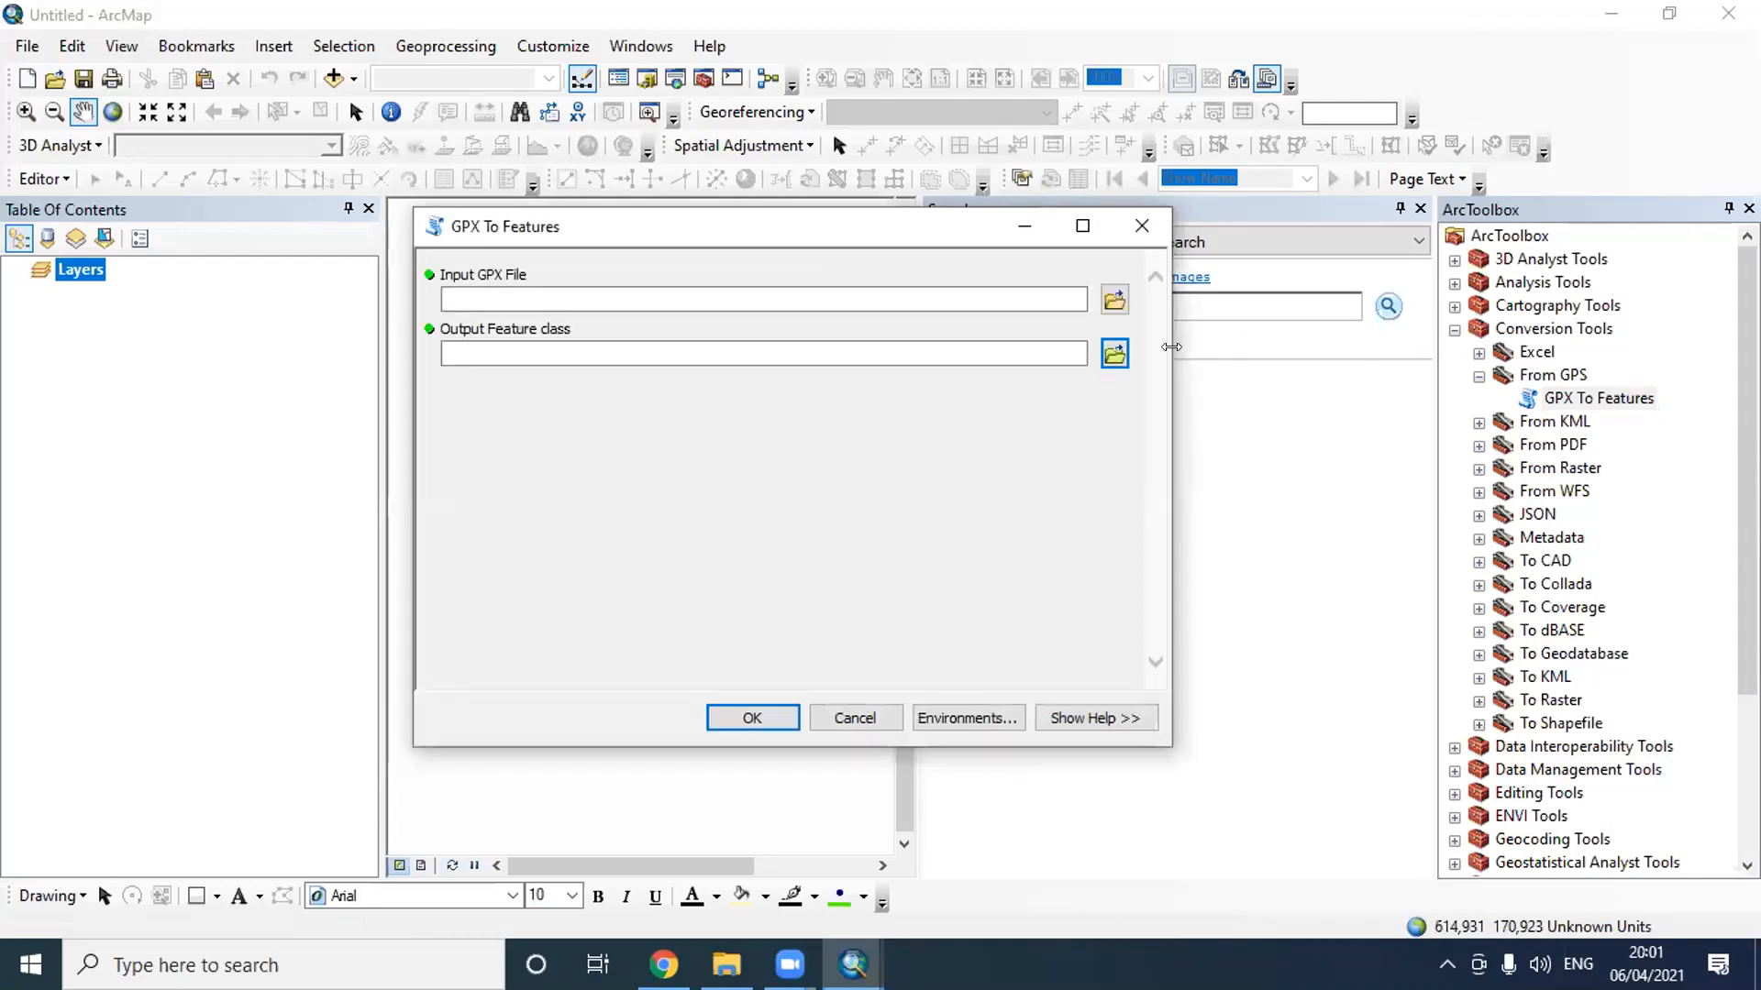
{"action": "left_click", "coordinate": [1115, 303]}
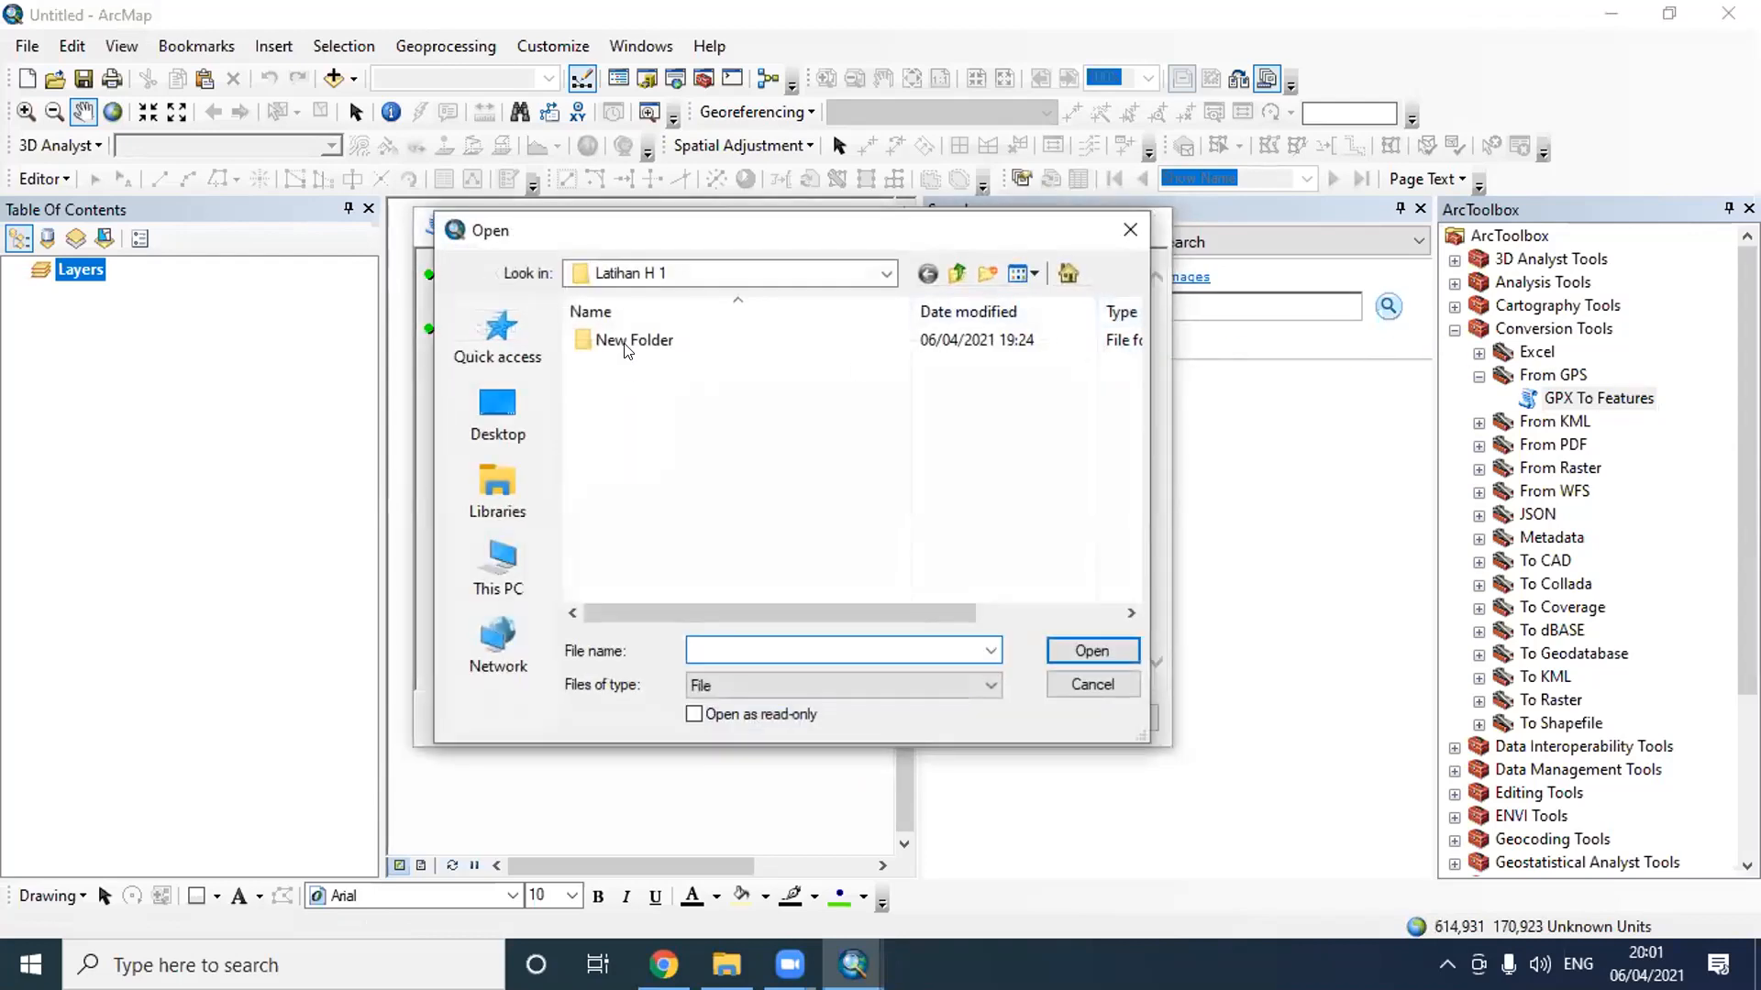
{"action": "left_click", "coordinate": [878, 274]}
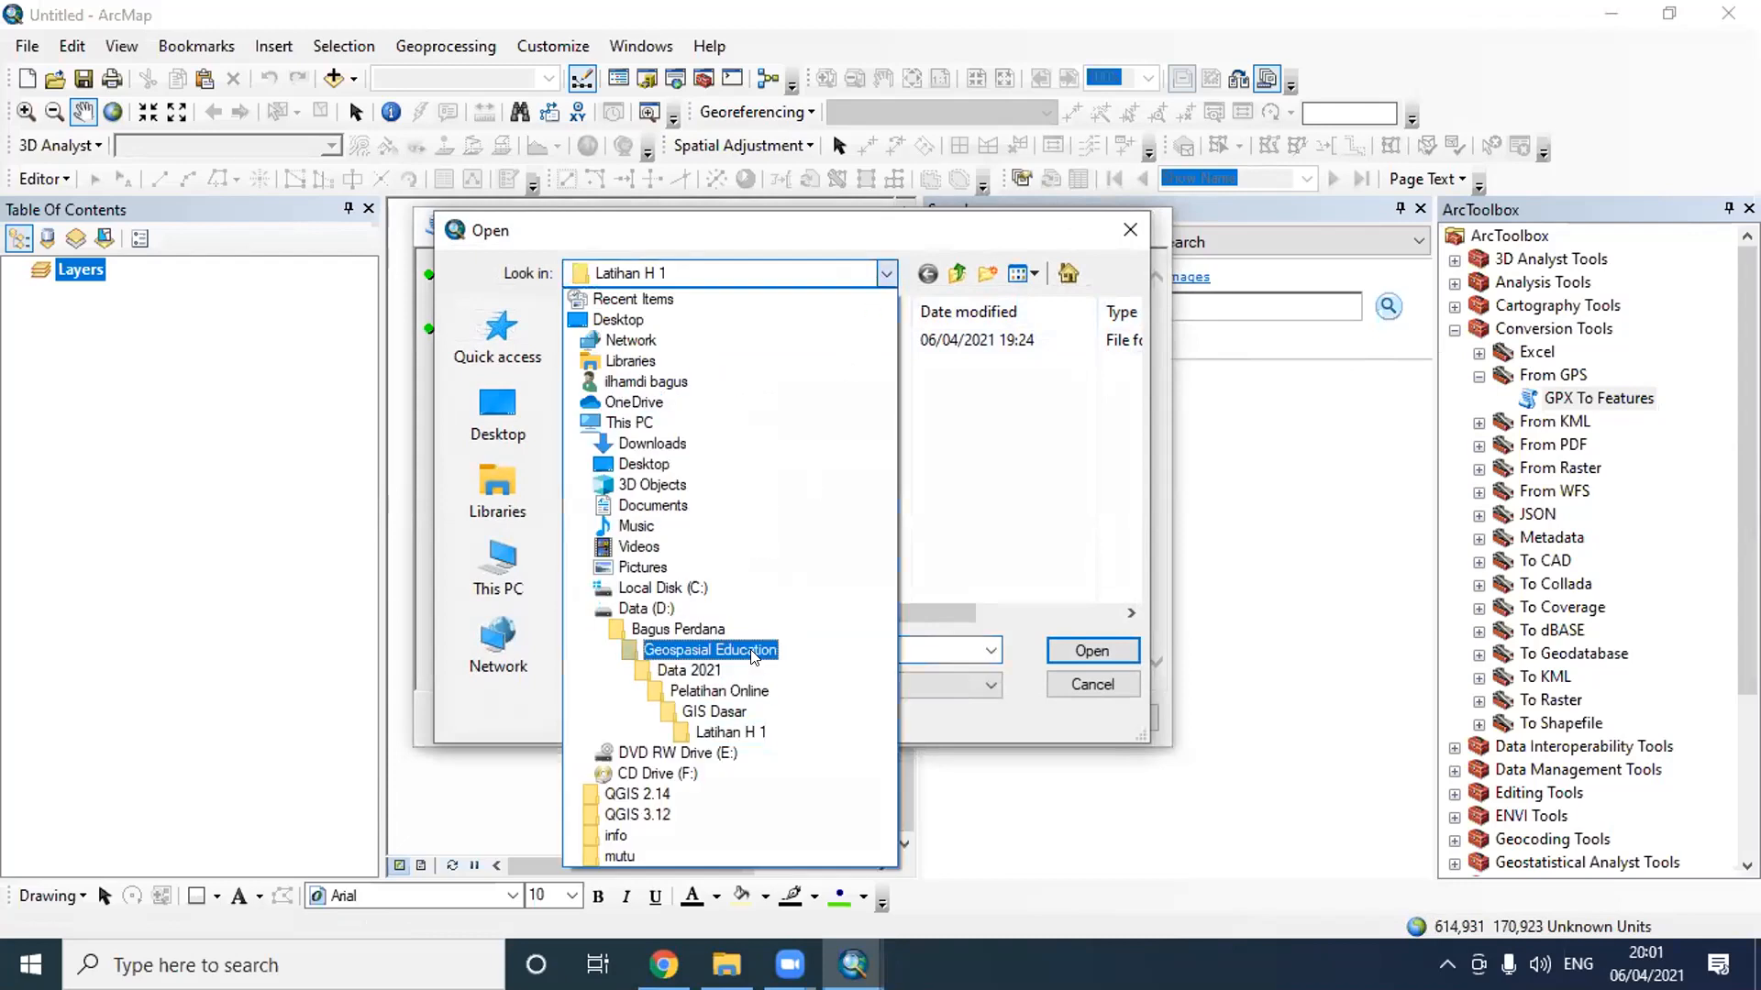
{"action": "left_click", "coordinate": [725, 650]}
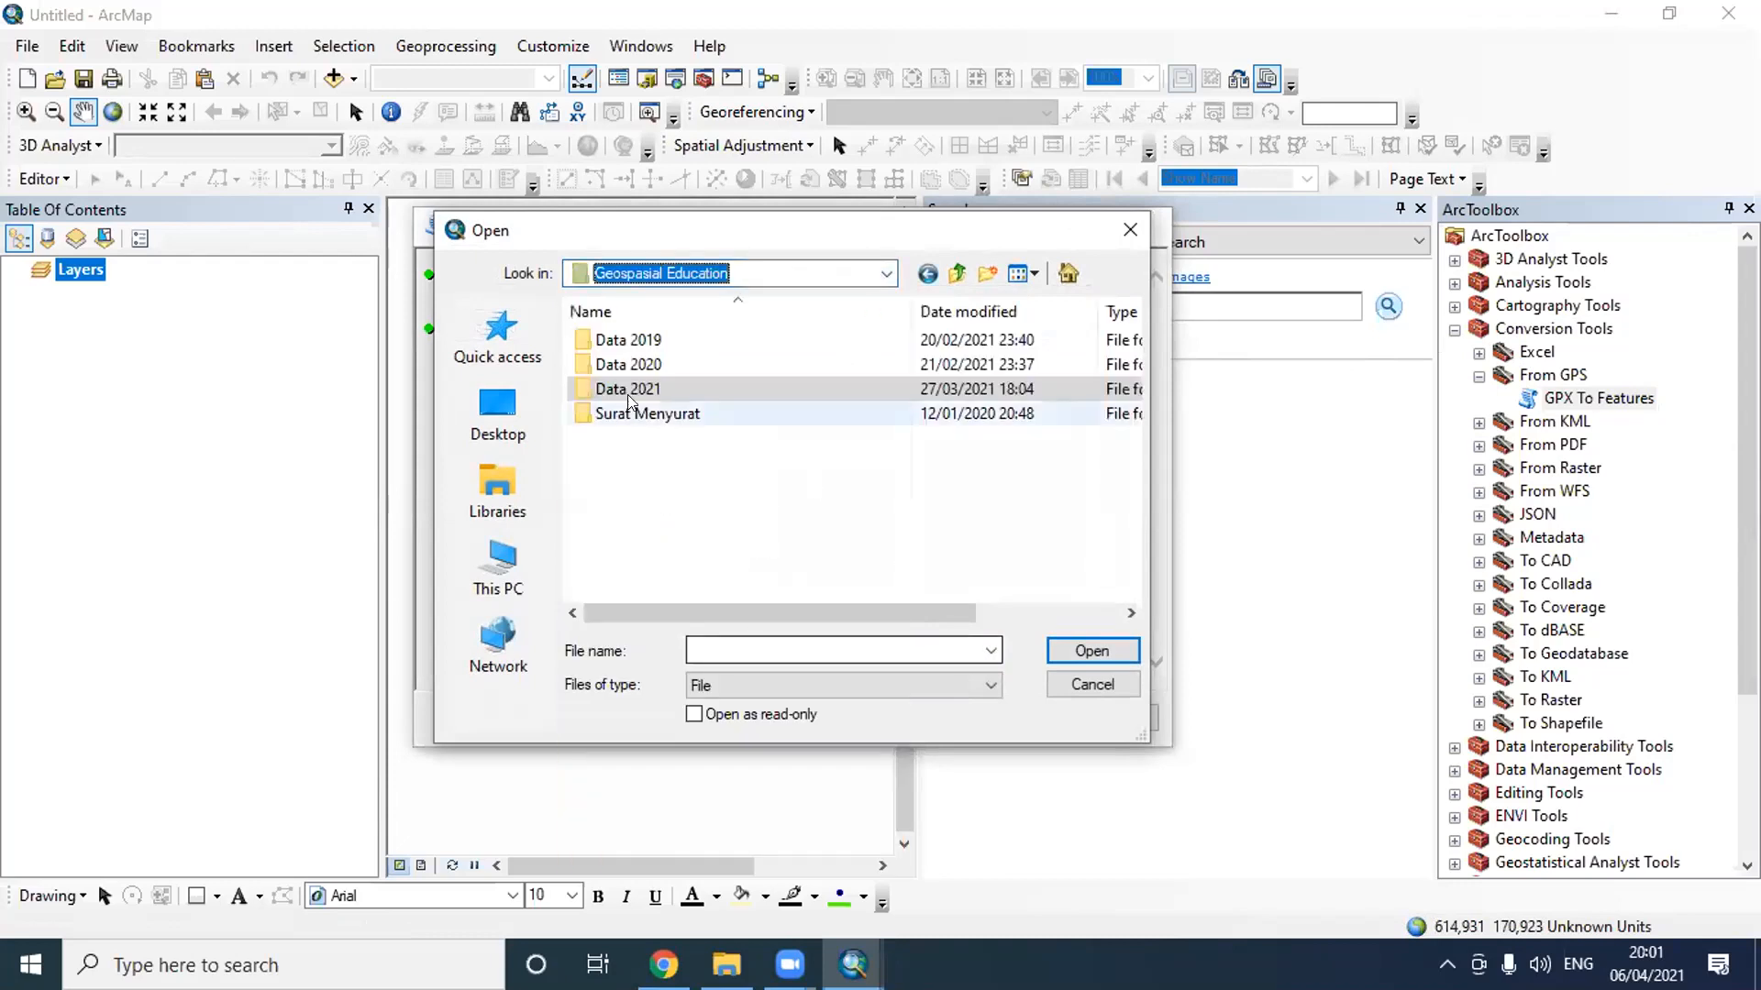
{"action": "double_click", "coordinate": [633, 365]}
{"action": "double_click", "coordinate": [646, 414]}
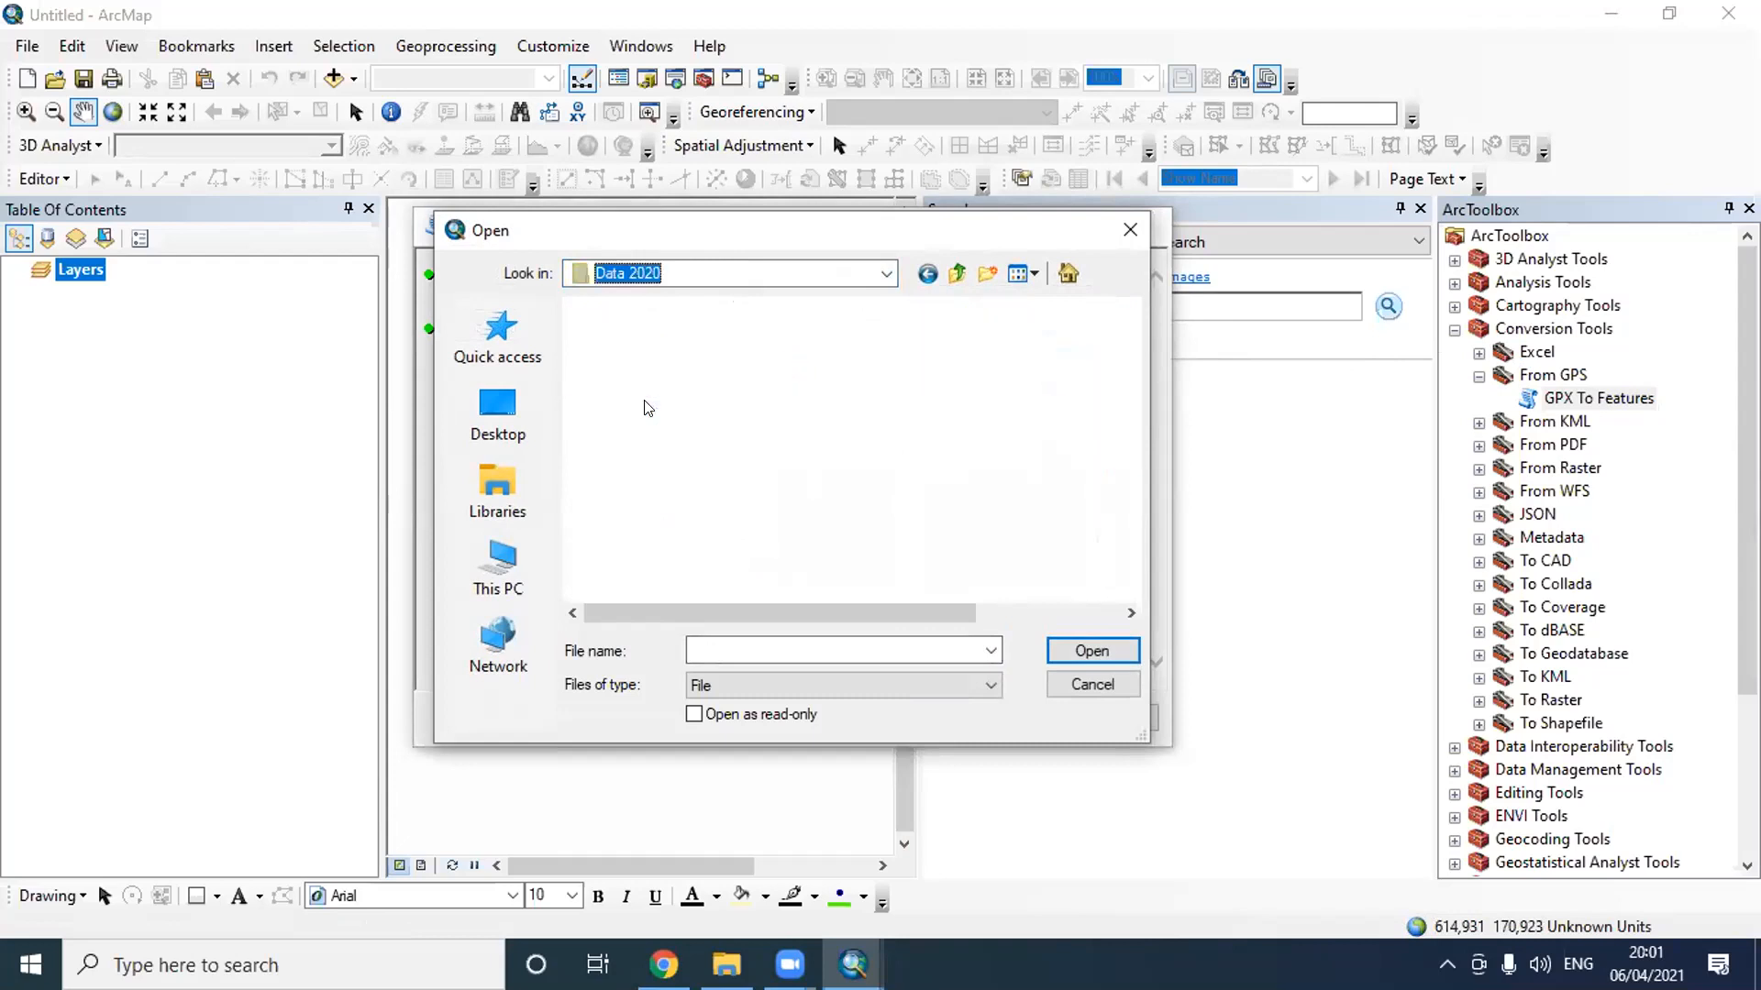
{"action": "double_click", "coordinate": [646, 365]}
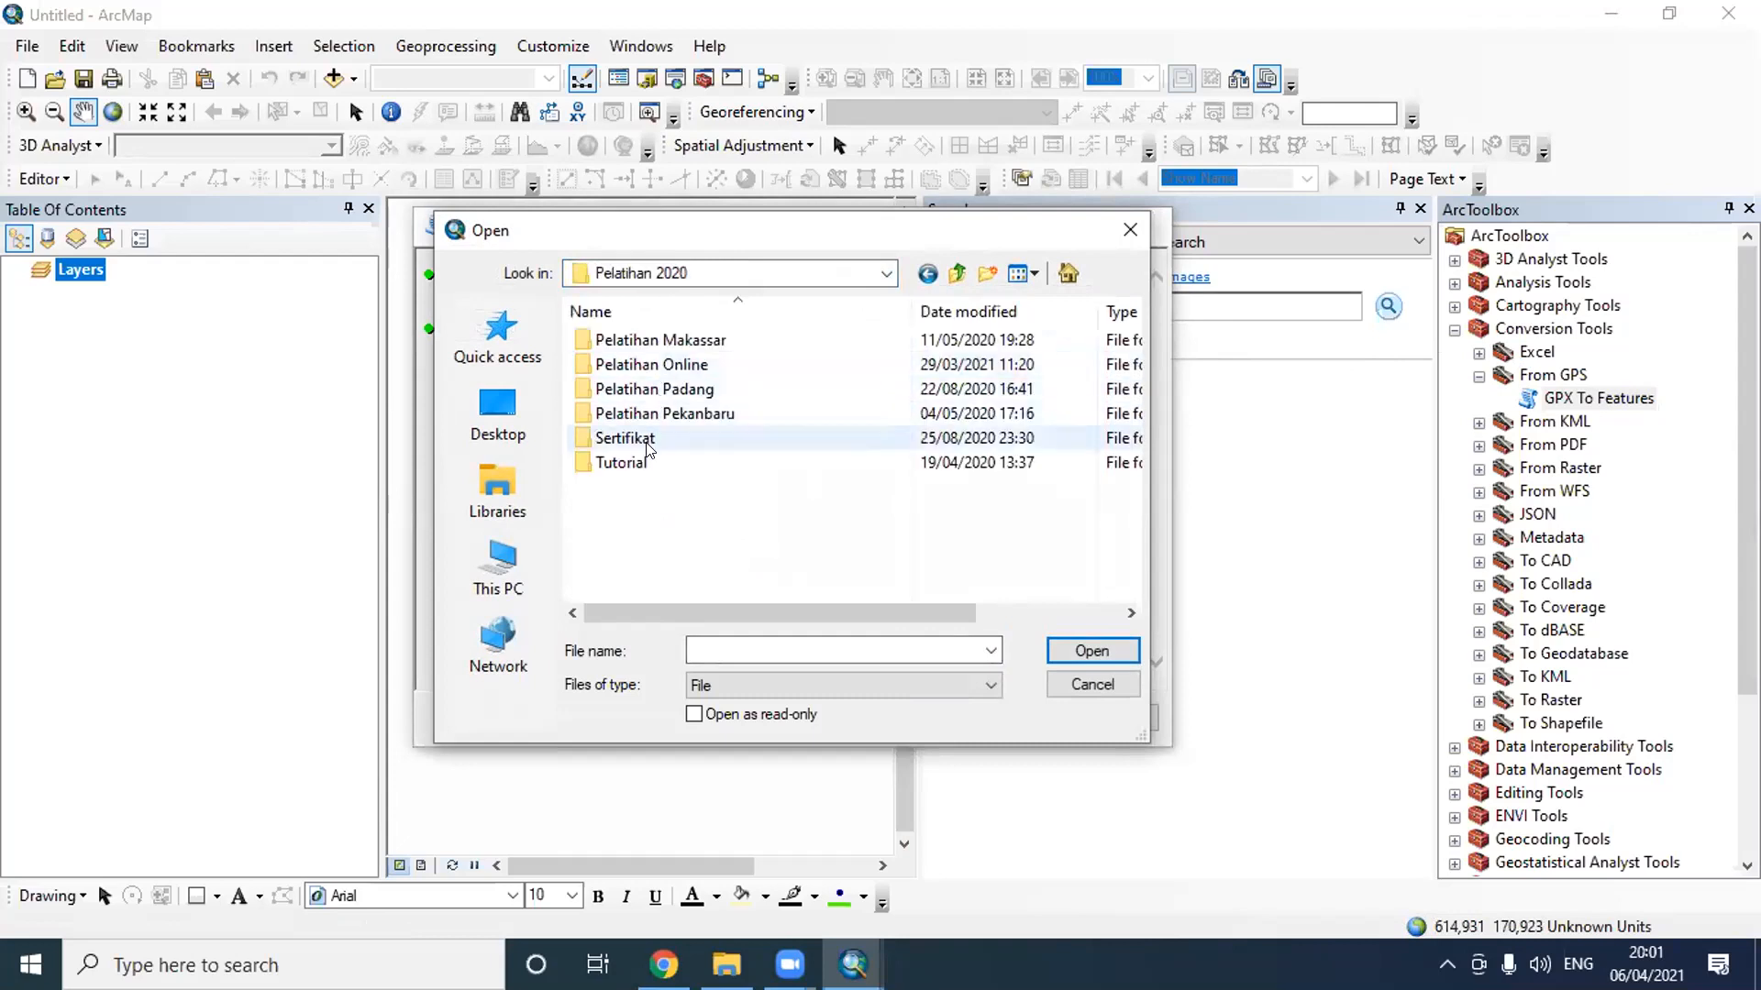
{"action": "double_click", "coordinate": [690, 365]}
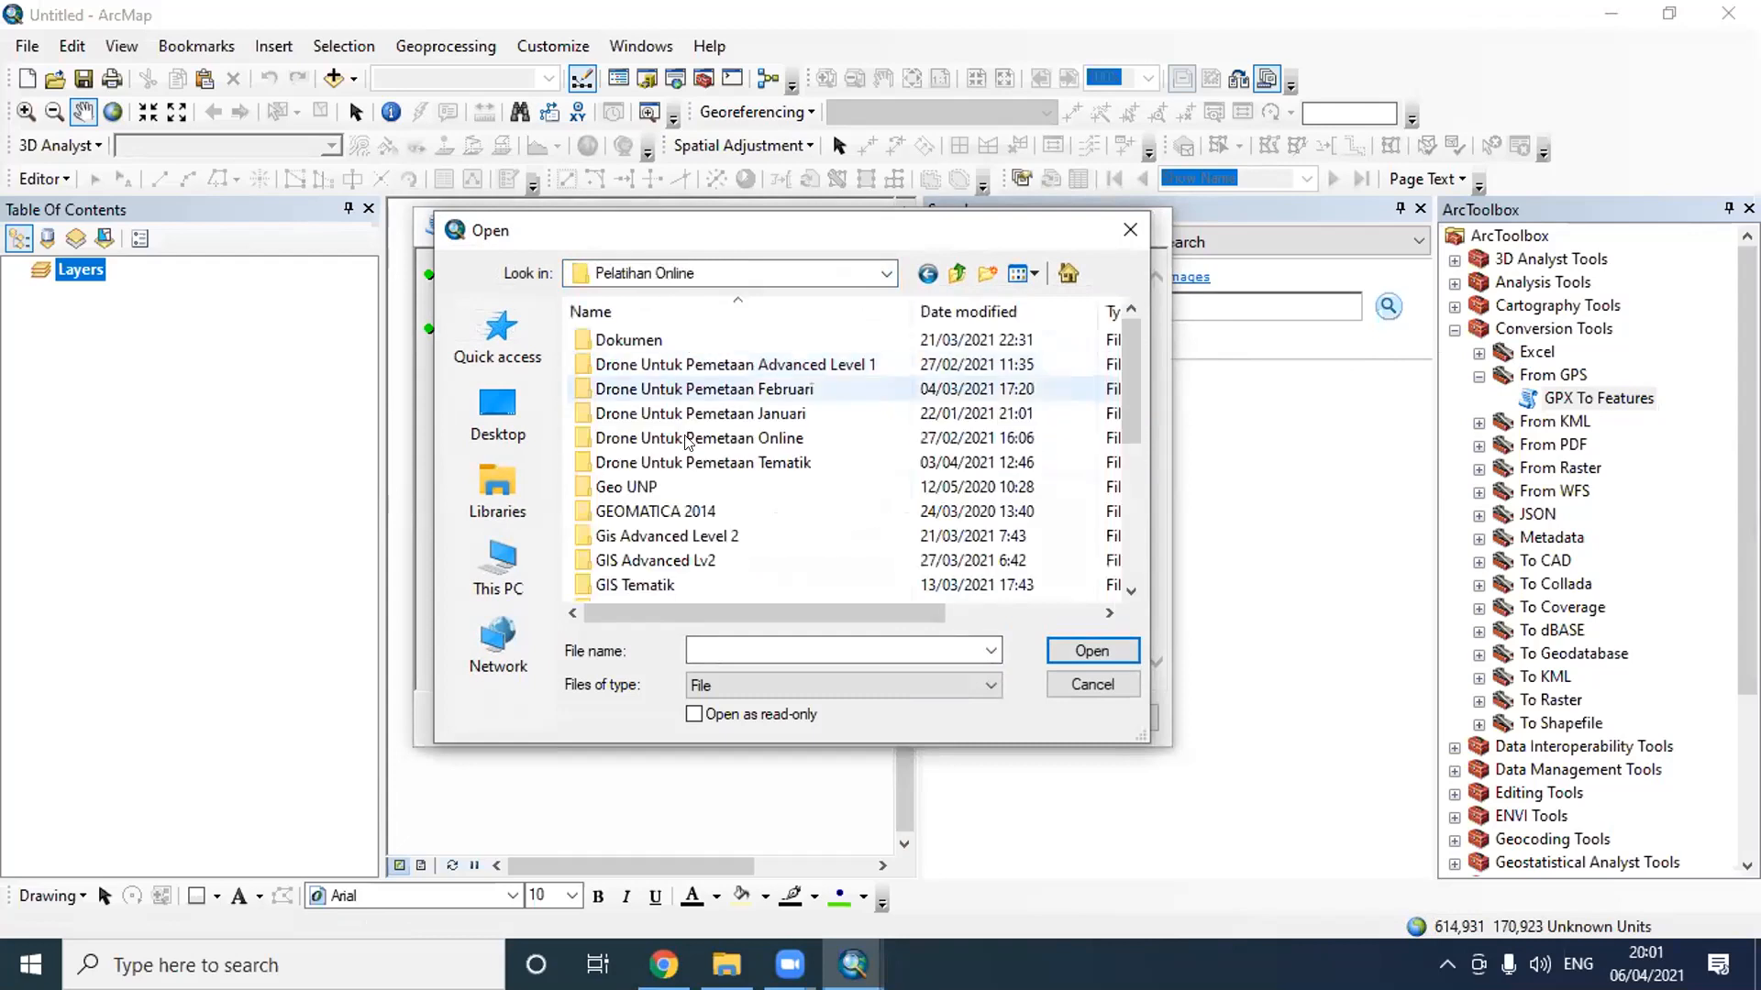
{"action": "scroll", "coordinate": [694, 560], "scroll_direction": "down", "scroll_amount": 2}
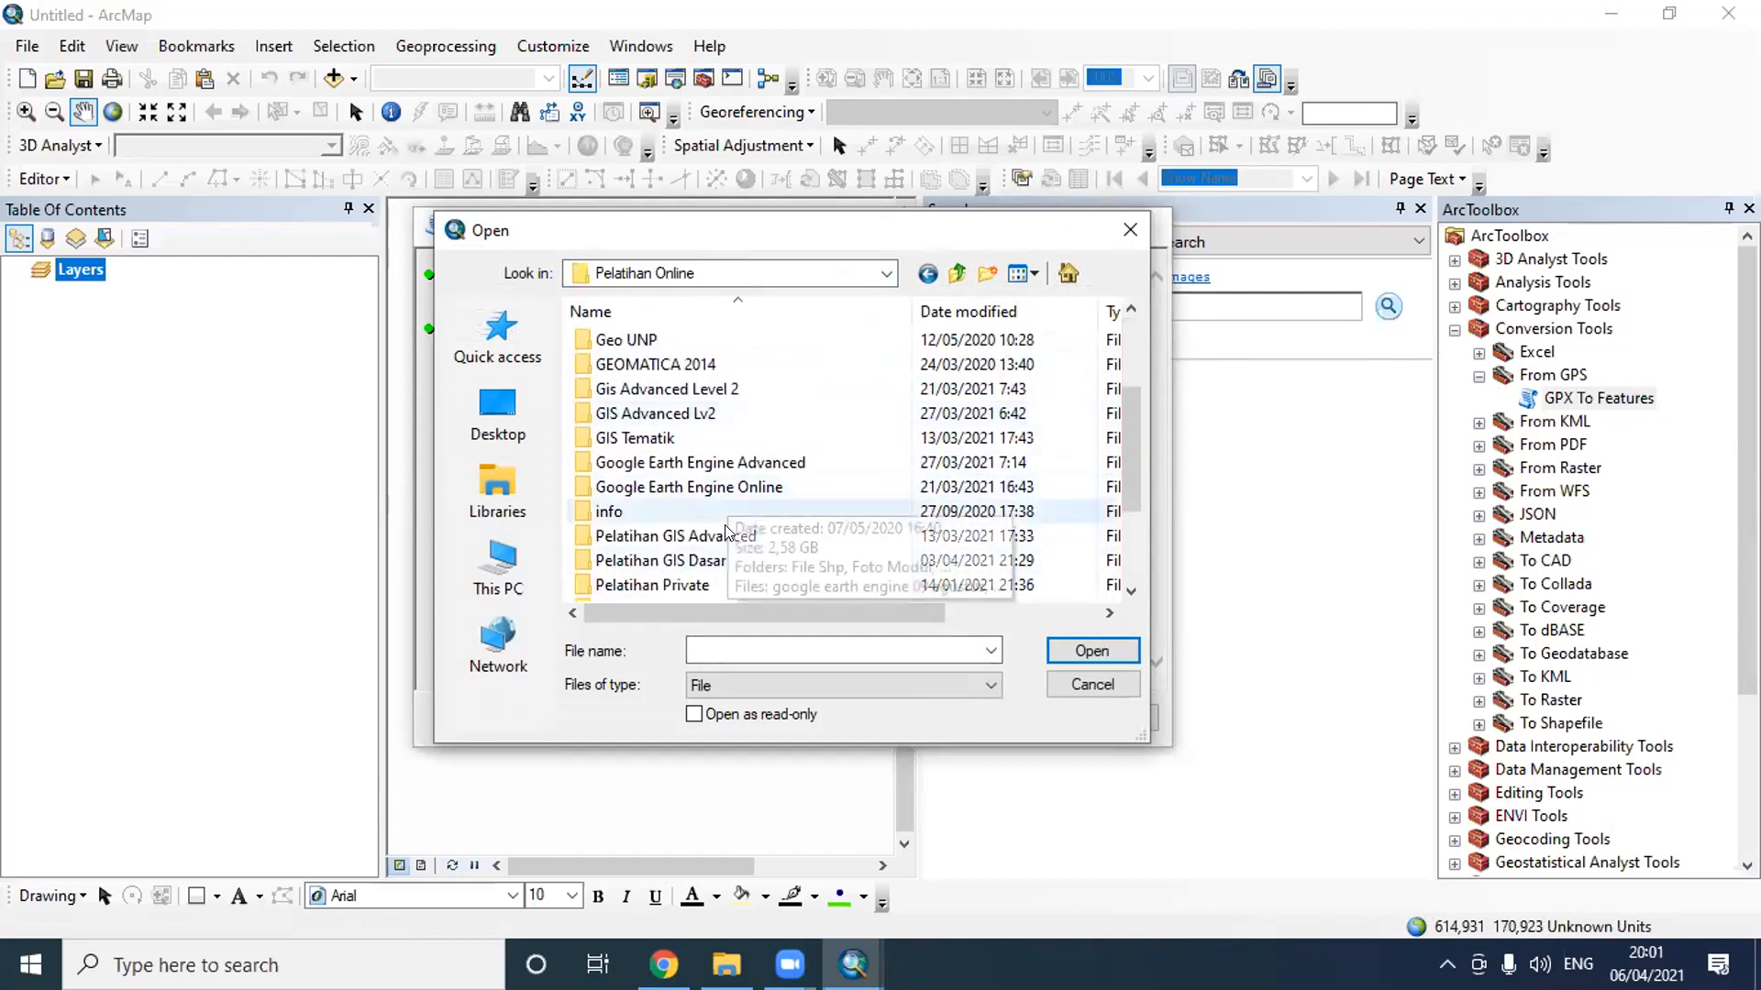
{"action": "double_click", "coordinate": [725, 553]}
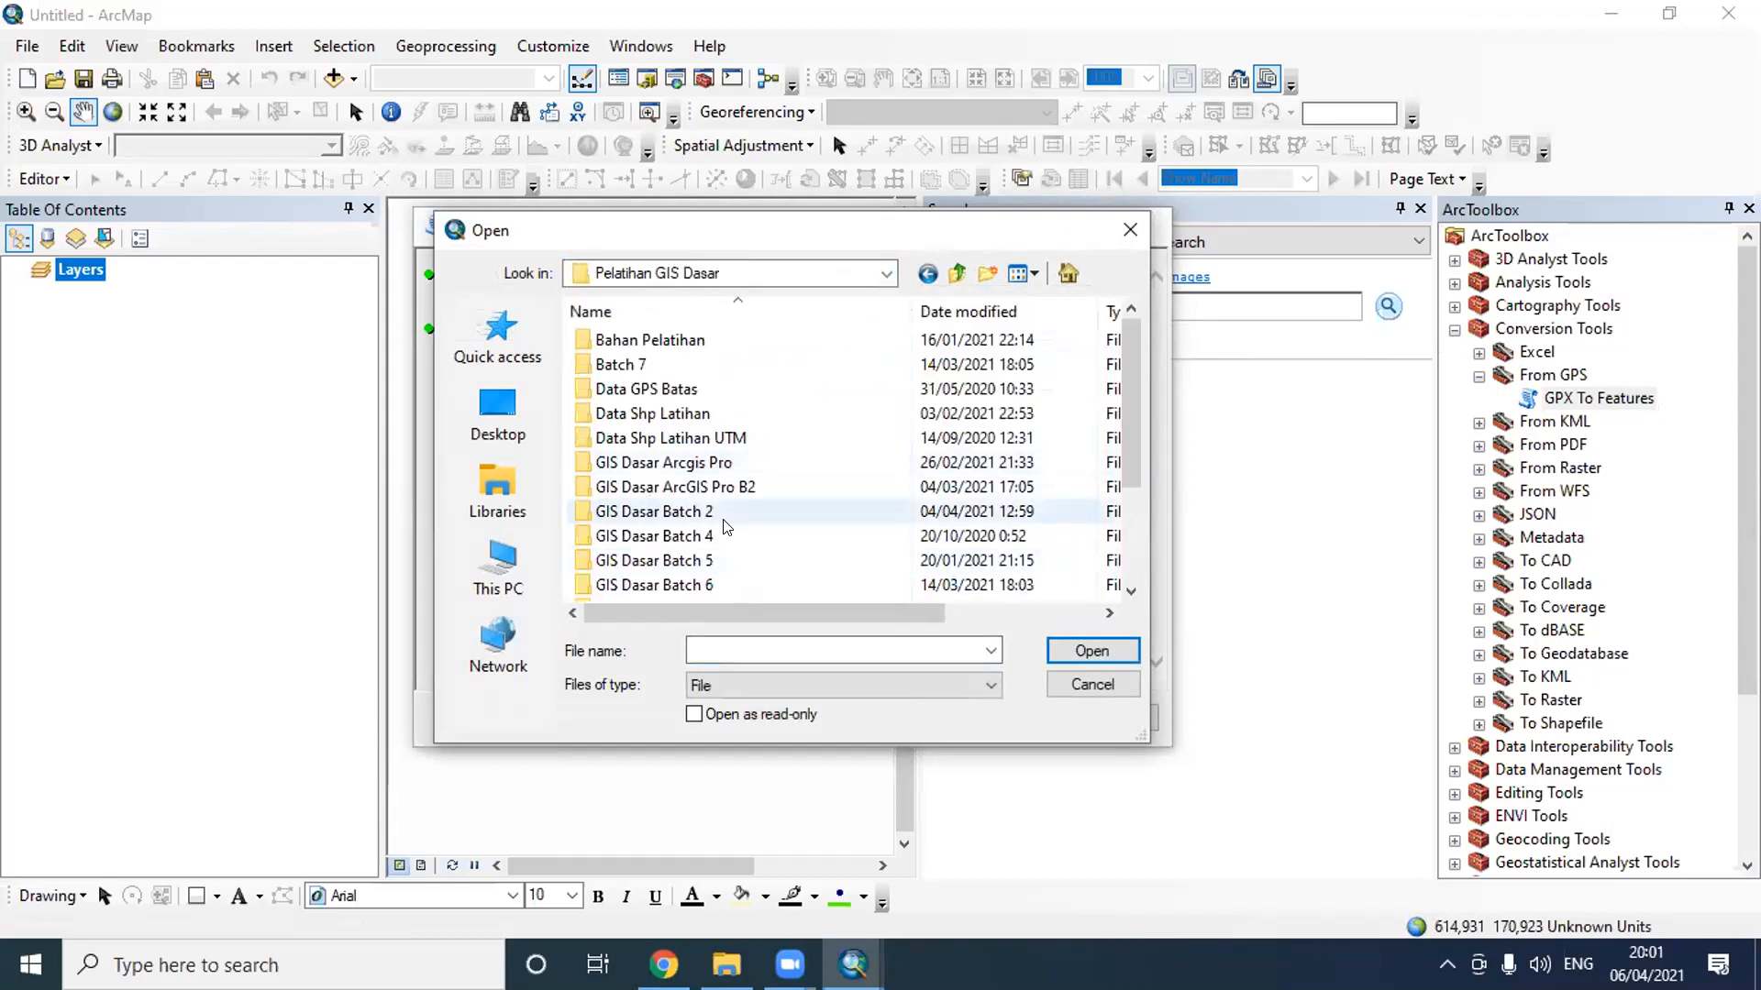
- Load Waypoints_2018-10-15.gpx from the Kelompok 2 folder in Data GPS Batas as the input GPX file
{"action": "scroll", "coordinate": [727, 526], "scroll_direction": "down", "scroll_amount": 1}
{"action": "scroll", "coordinate": [679, 431], "scroll_direction": "up", "scroll_amount": 1}
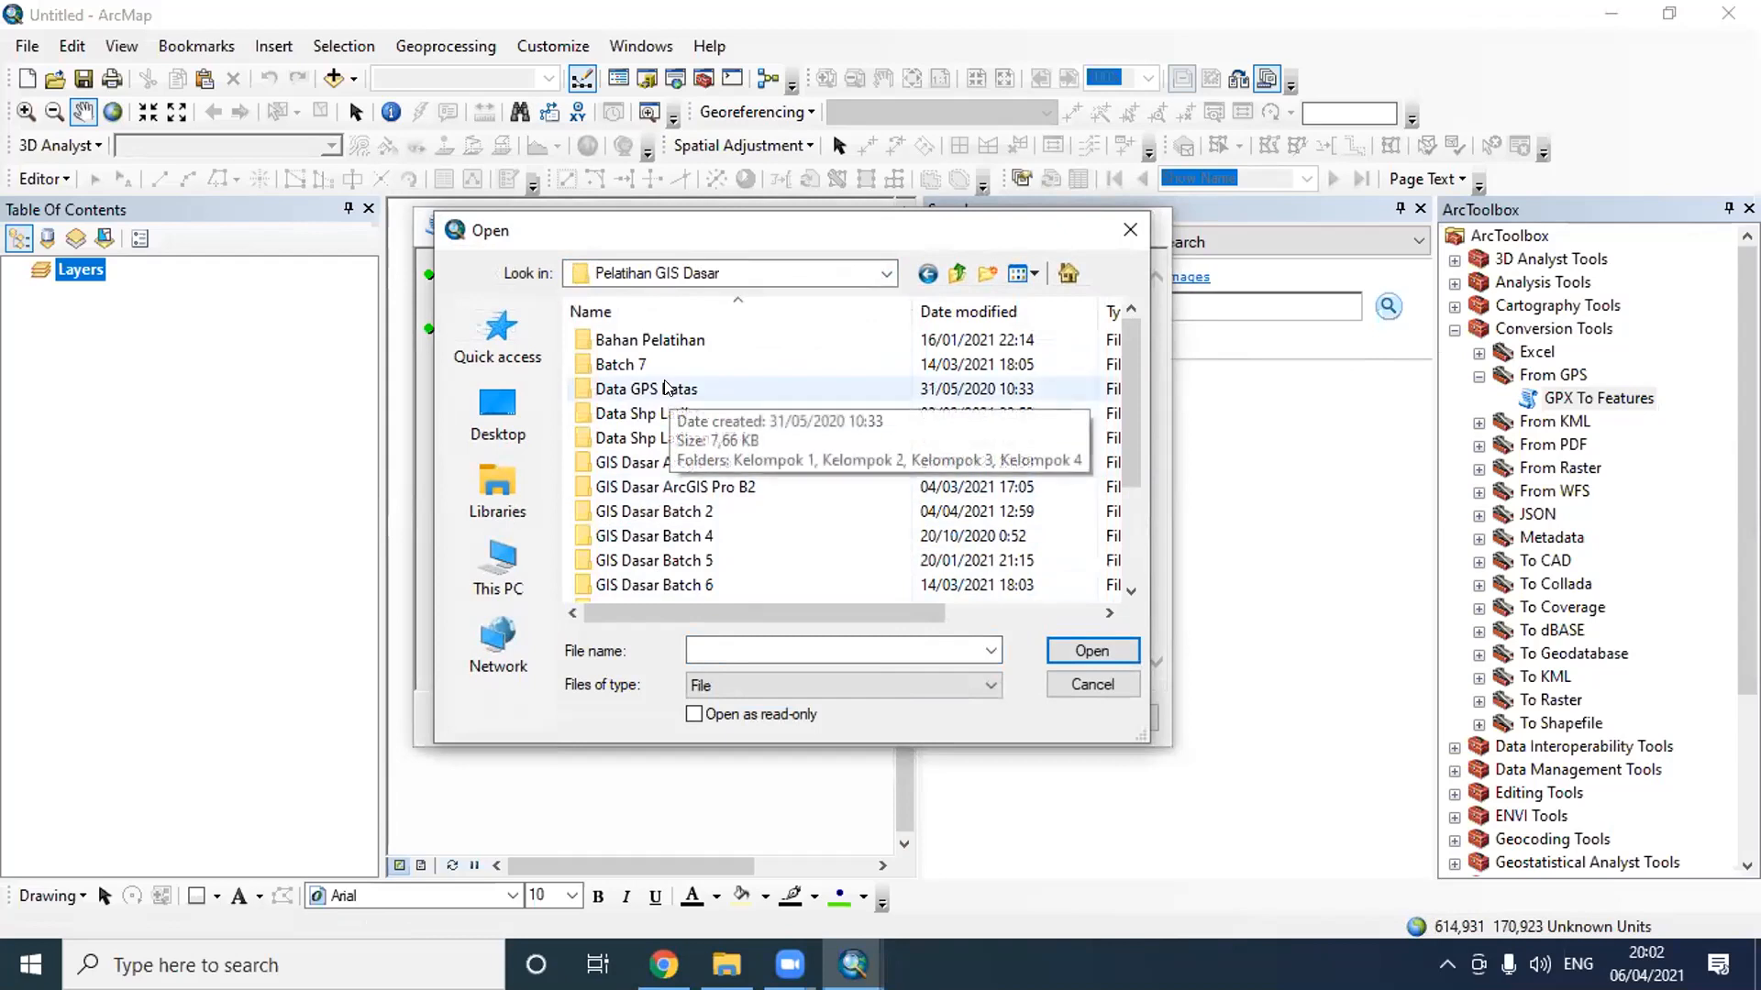
{"action": "double_click", "coordinate": [668, 388]}
{"action": "double_click", "coordinate": [635, 364]}
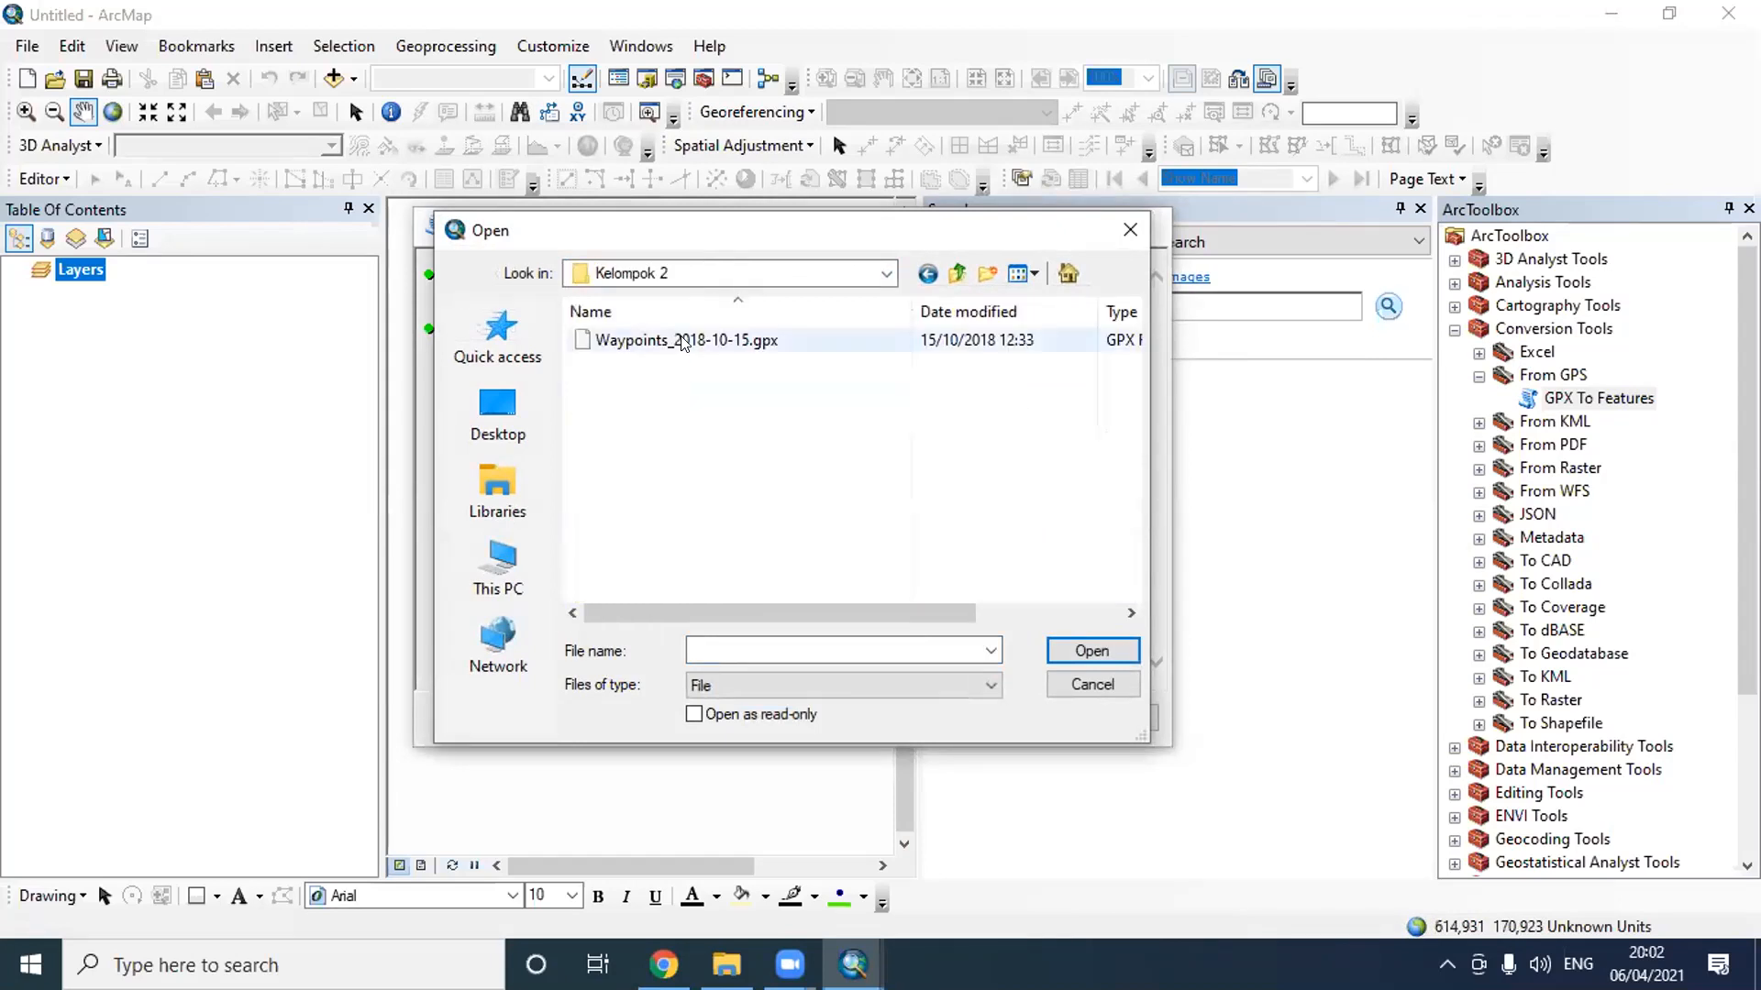
{"action": "left_click", "coordinate": [685, 340]}
{"action": "left_click", "coordinate": [1091, 650]}
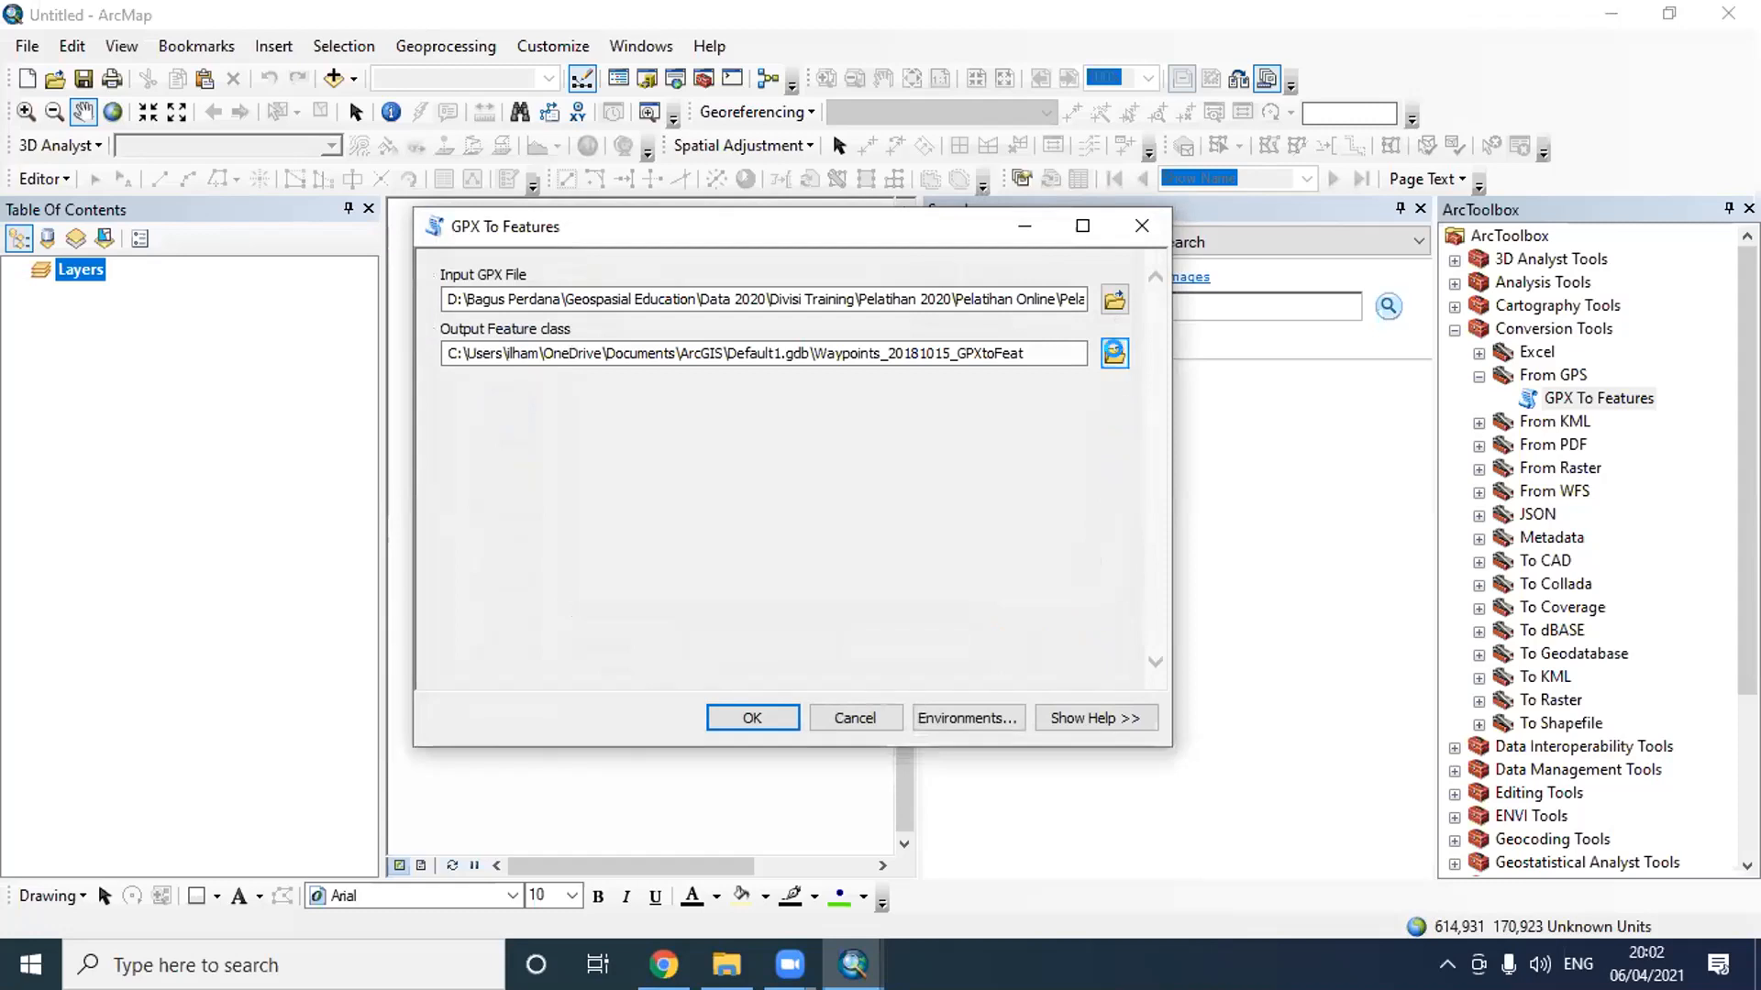
- Name the output feature class Kelompok_2 in the Latihan H 3 folder and run the conversion
{"action": "left_click", "coordinate": [1114, 353]}
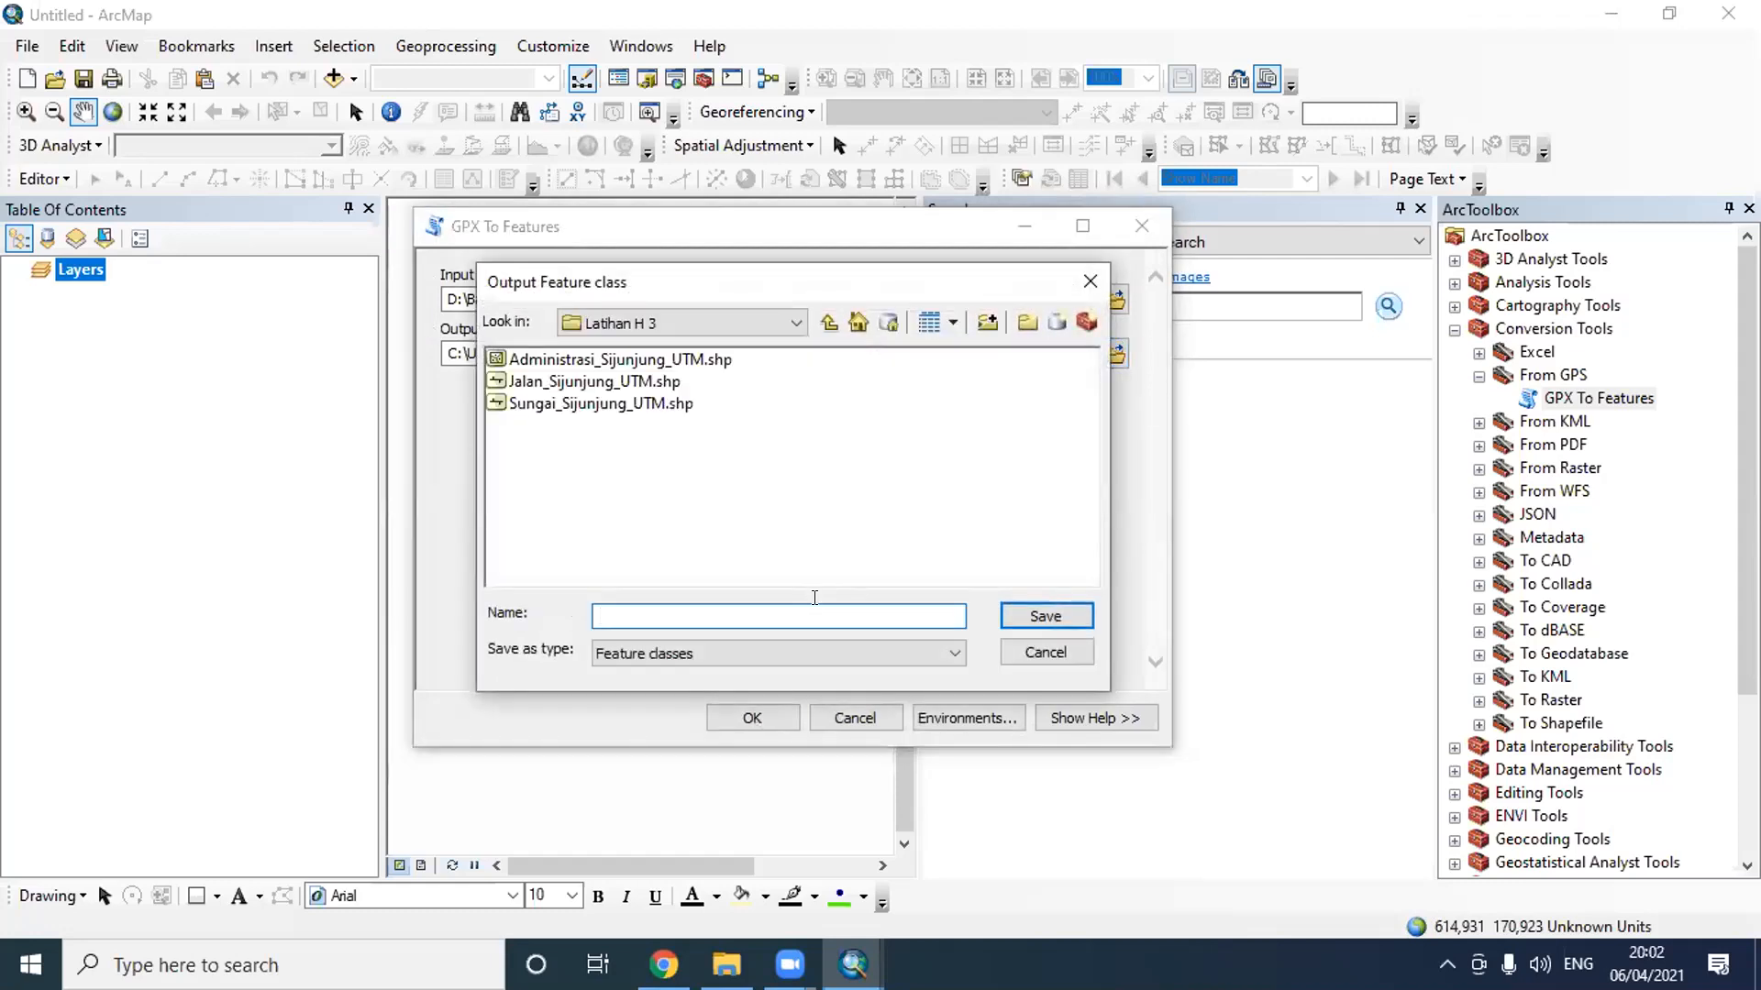
{"action": "type", "text": "Kelompok 2"}
{"action": "left_click", "coordinate": [1024, 617]}
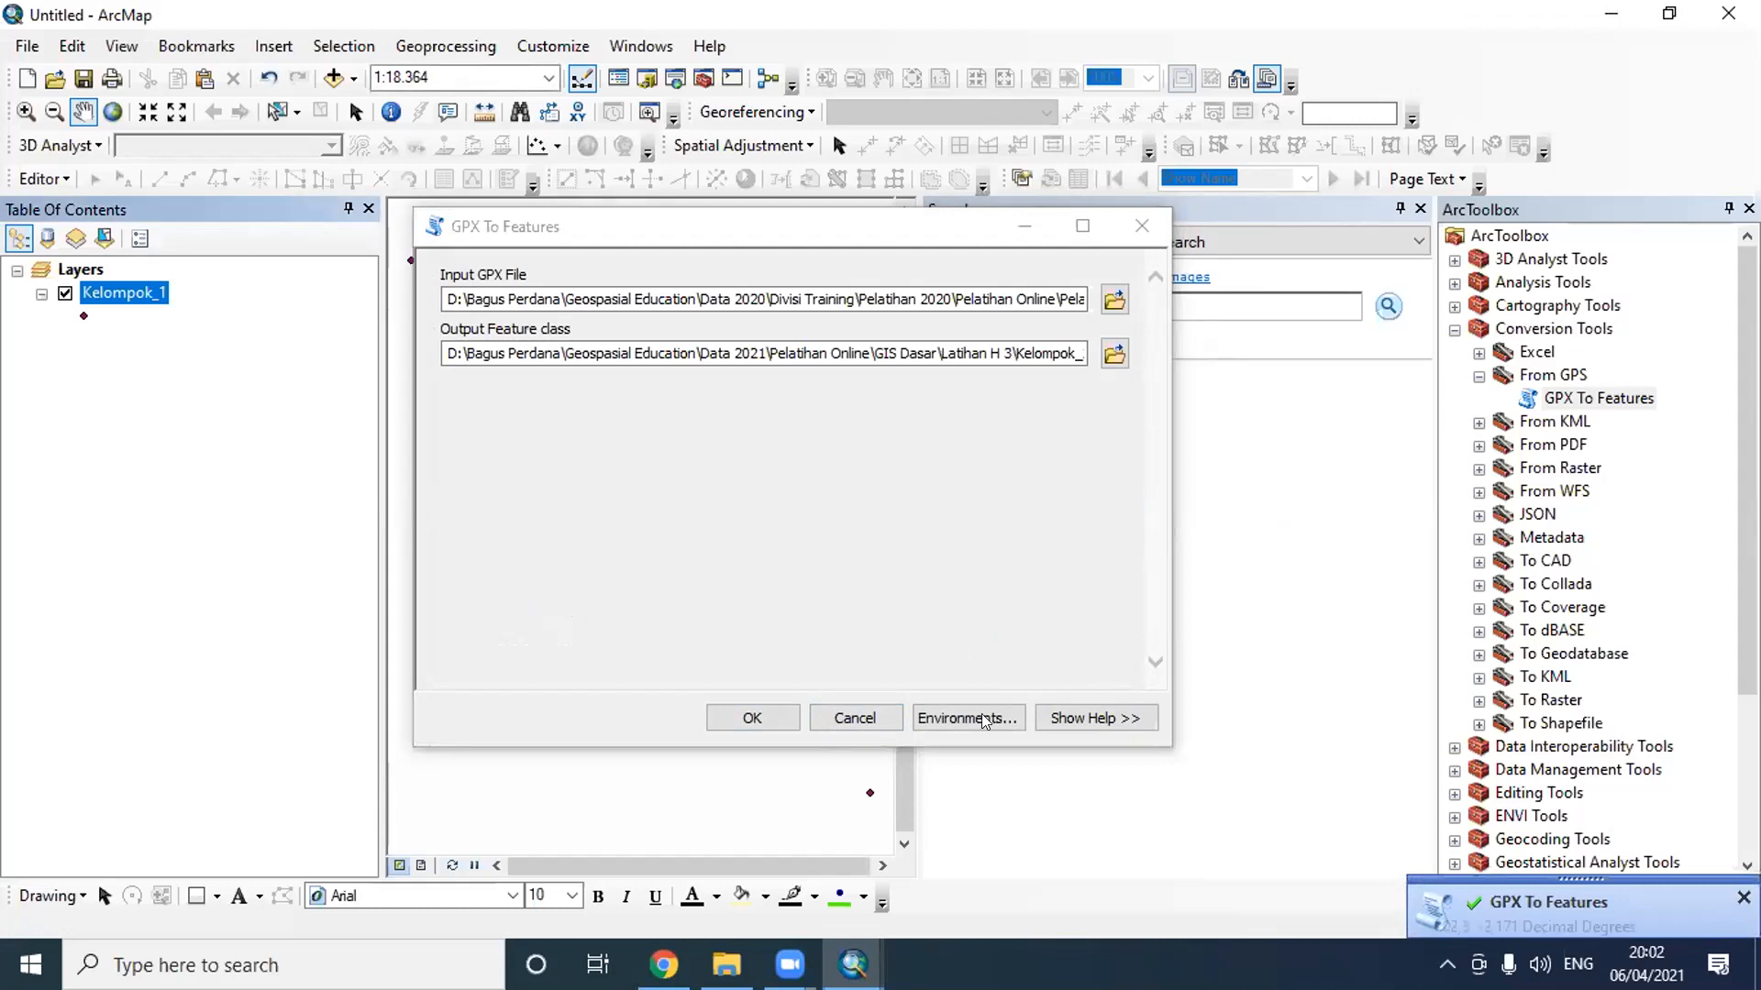
{"action": "left_click", "coordinate": [752, 717]}
- Reopen GPX To Features and browse for its input in Data 2020's Divisi Training, Pelatihan 2020, Pelatihan Online, Pelatihan GIS Dasar folder
{"action": "left_click", "coordinate": [1556, 401]}
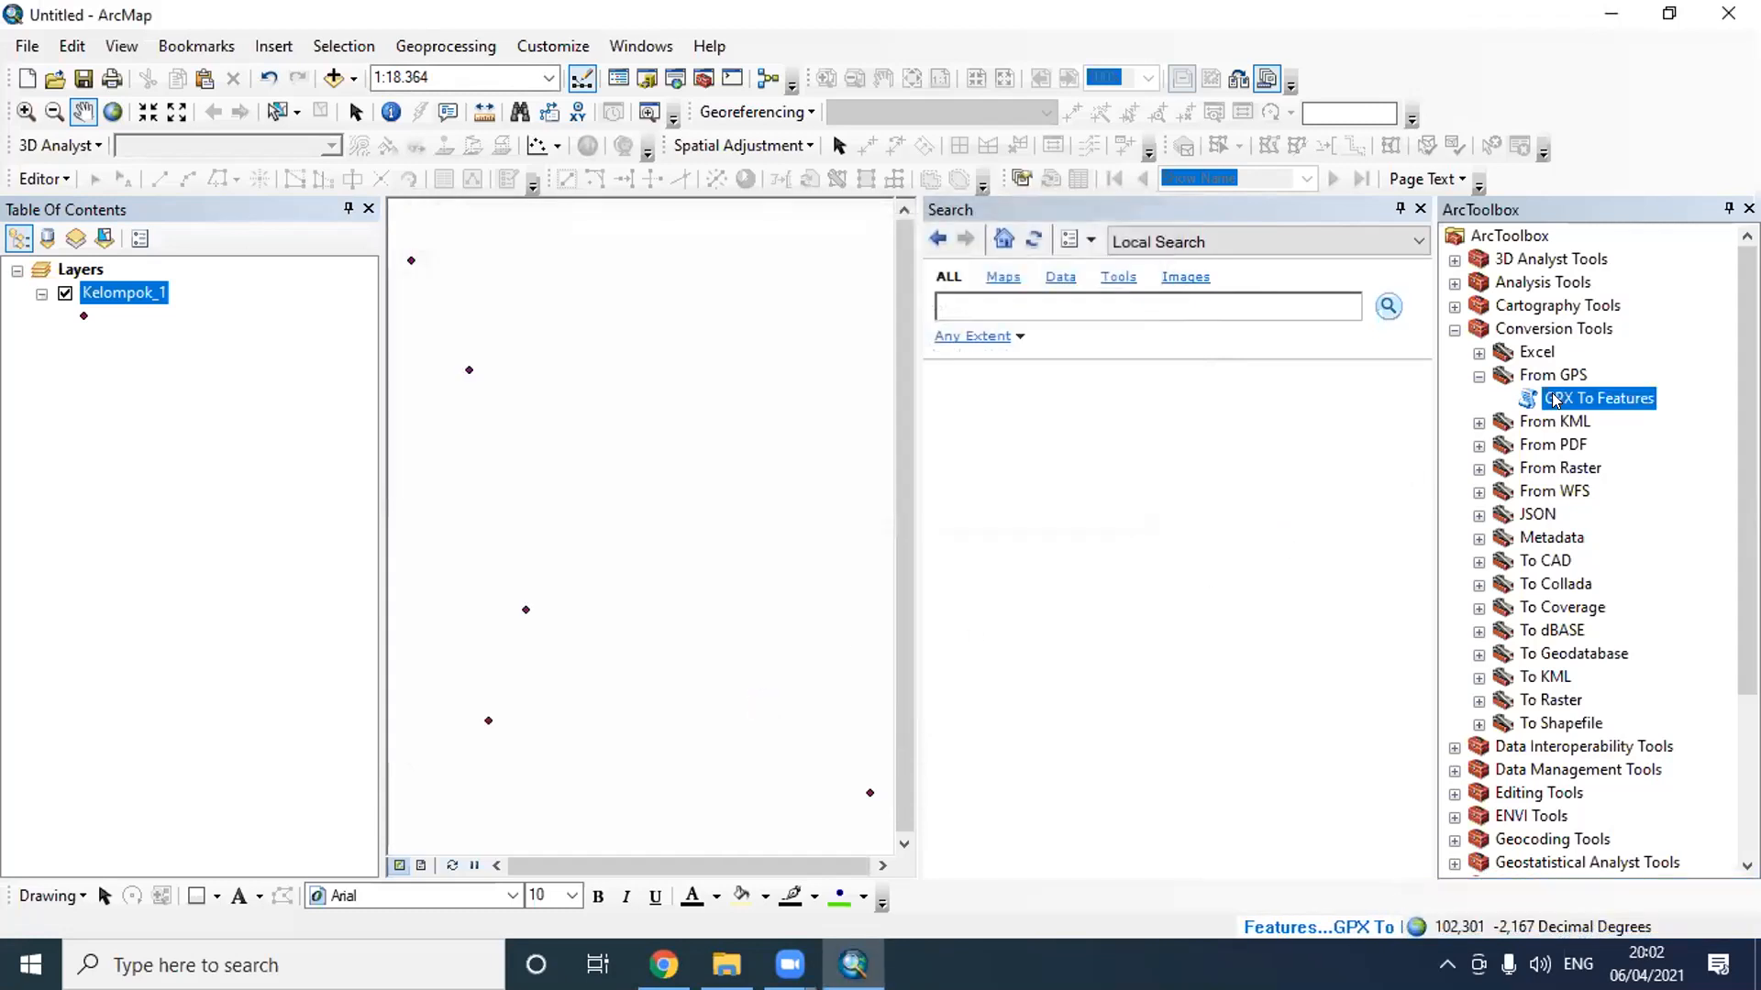
{"action": "double_click", "coordinate": [1556, 401]}
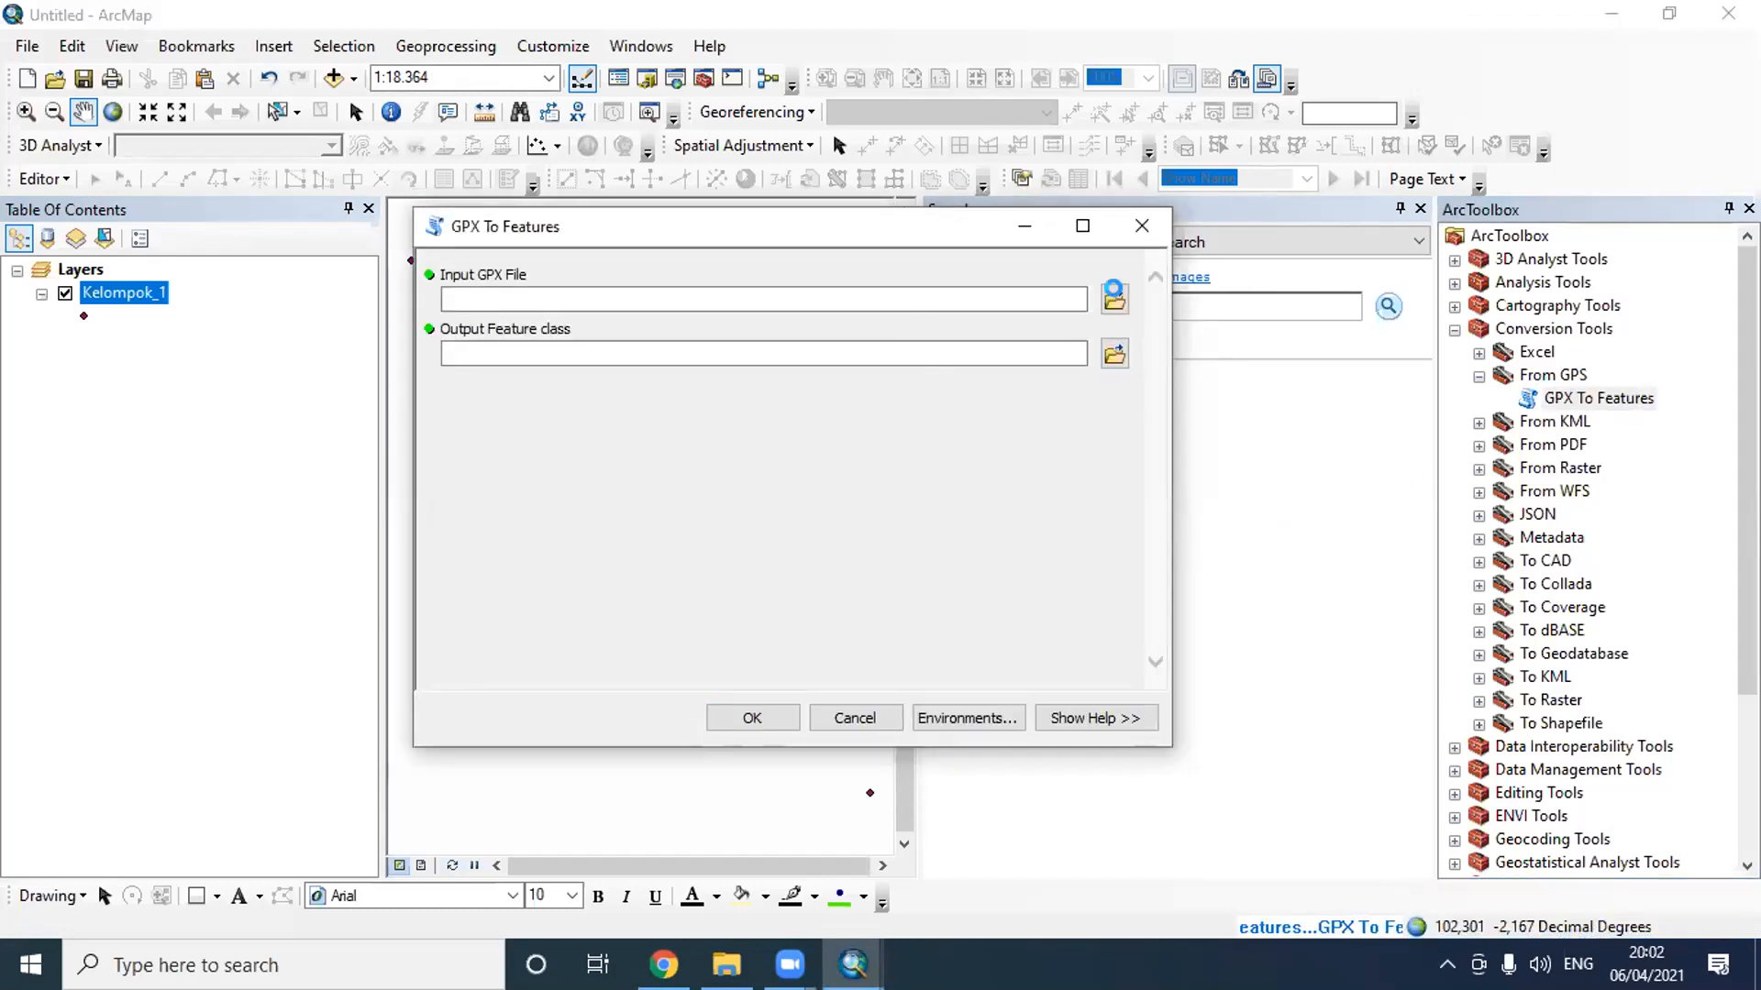
{"action": "left_click", "coordinate": [1113, 296]}
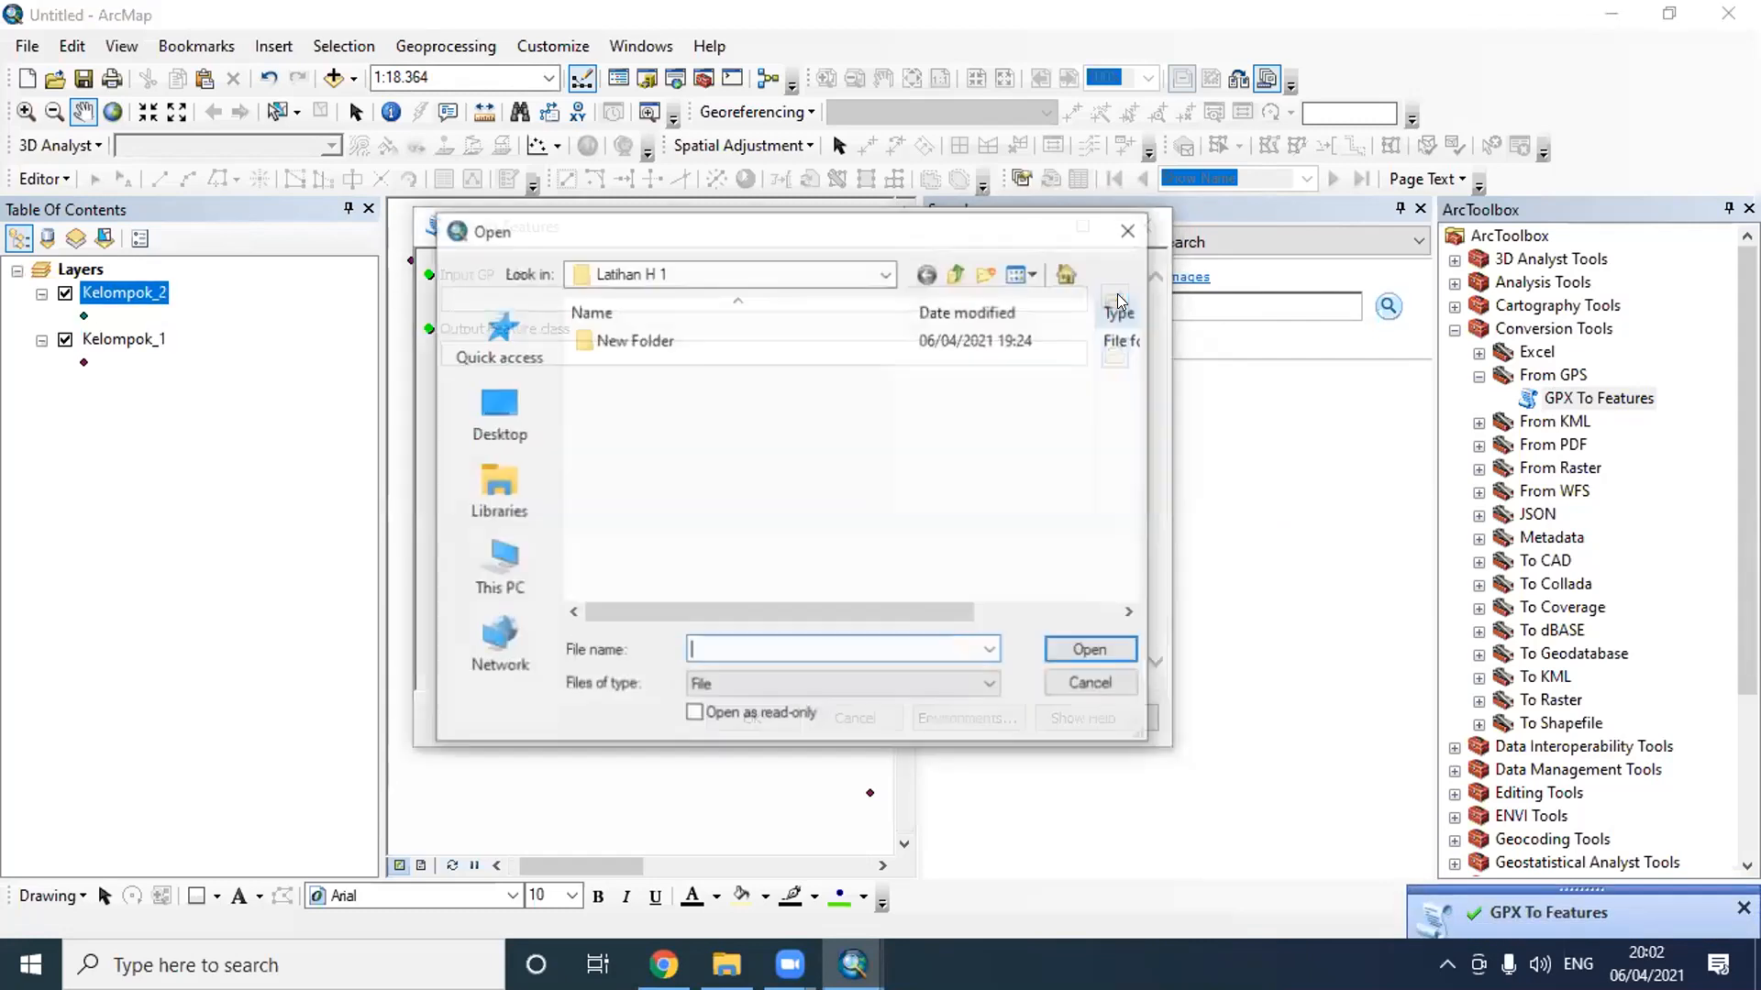
{"action": "left_click", "coordinate": [869, 275]}
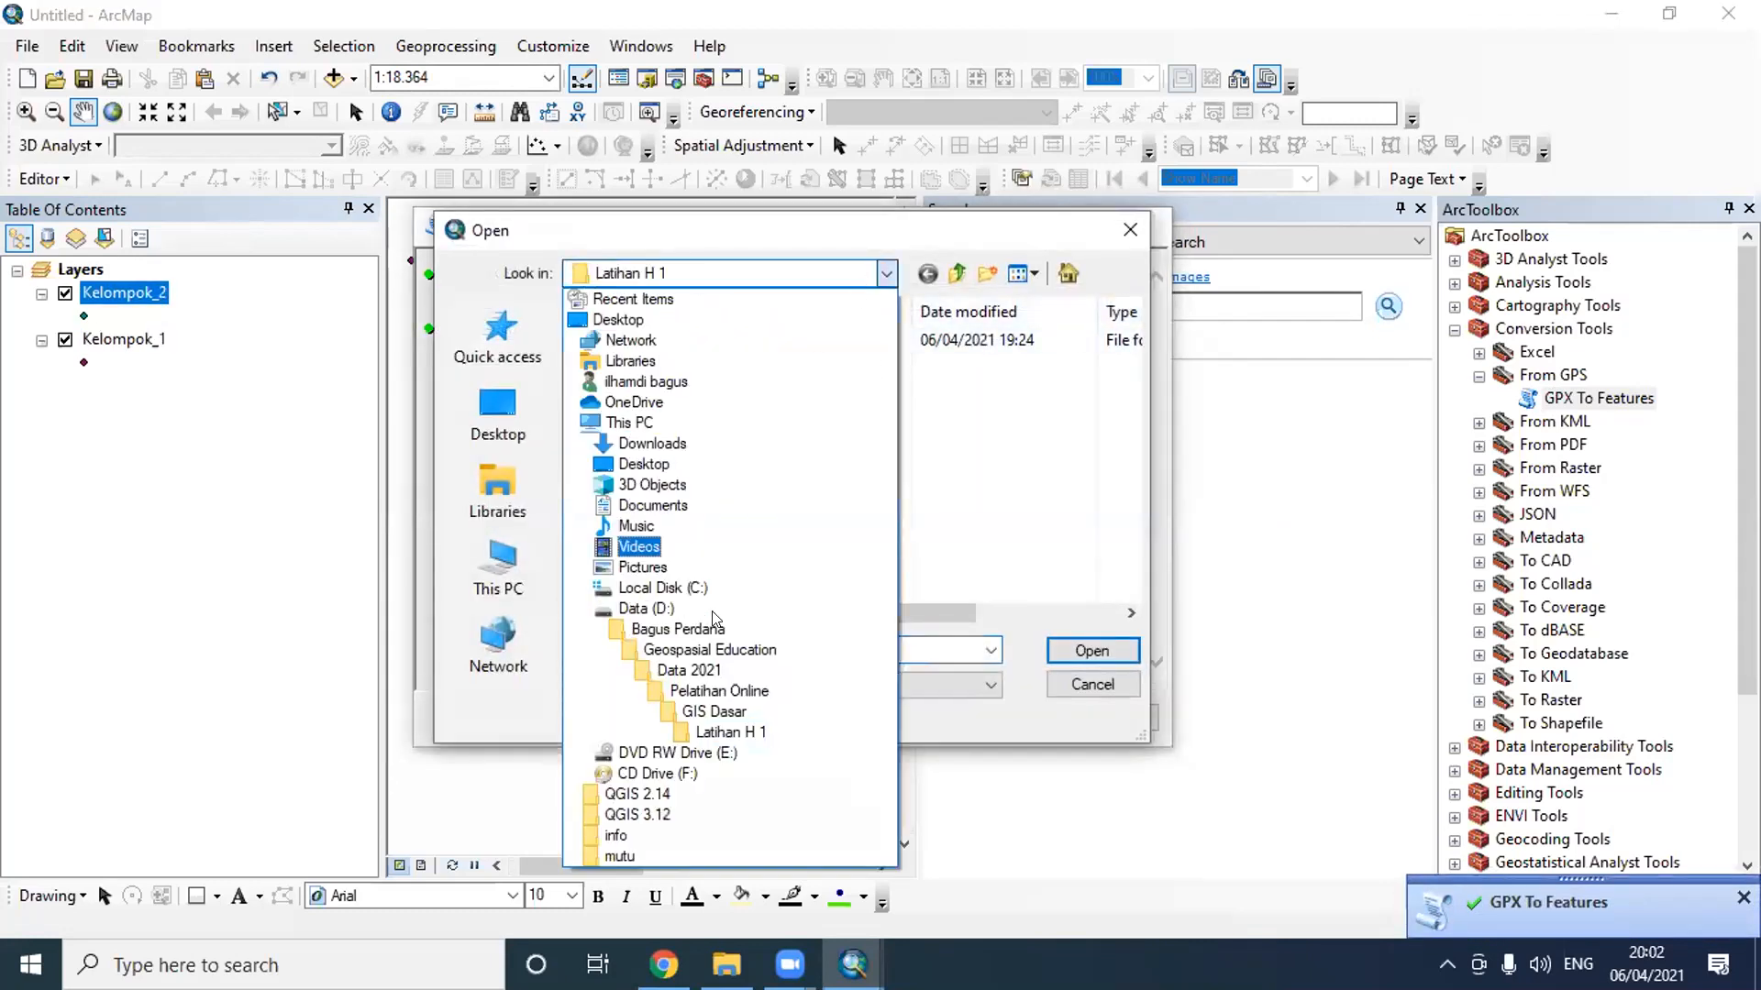
{"action": "left_click", "coordinate": [731, 631]}
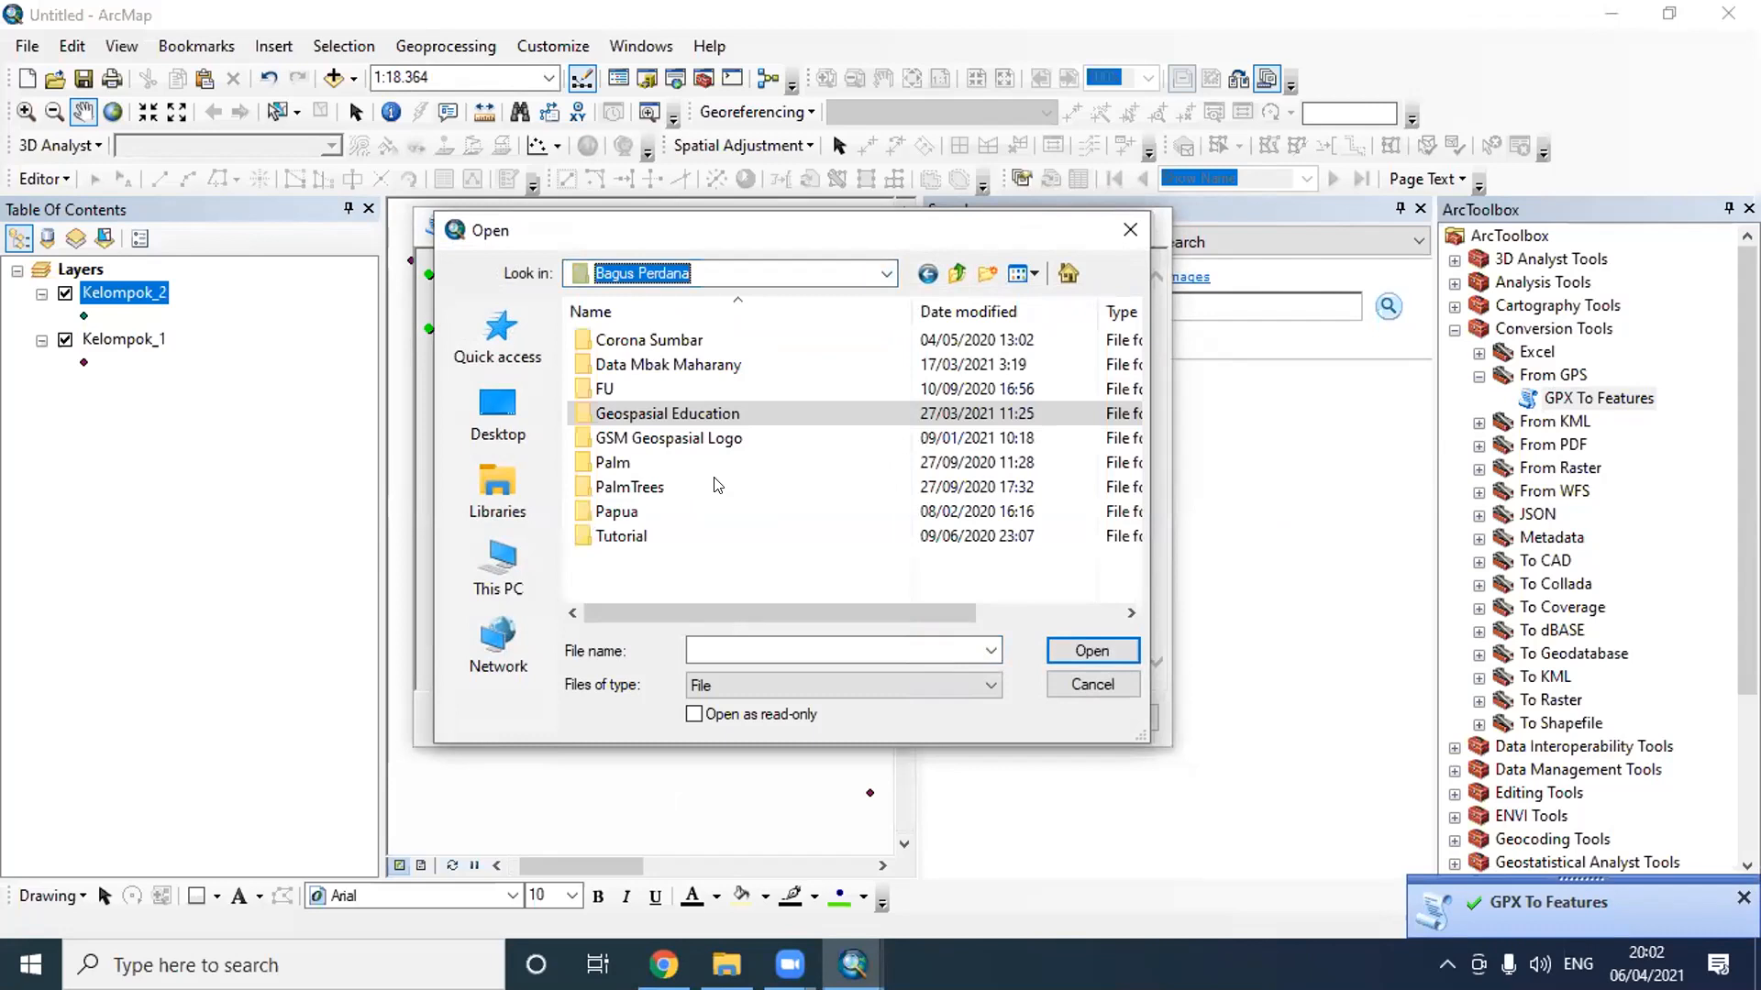
{"action": "double_click", "coordinate": [691, 402]}
{"action": "double_click", "coordinate": [707, 364]}
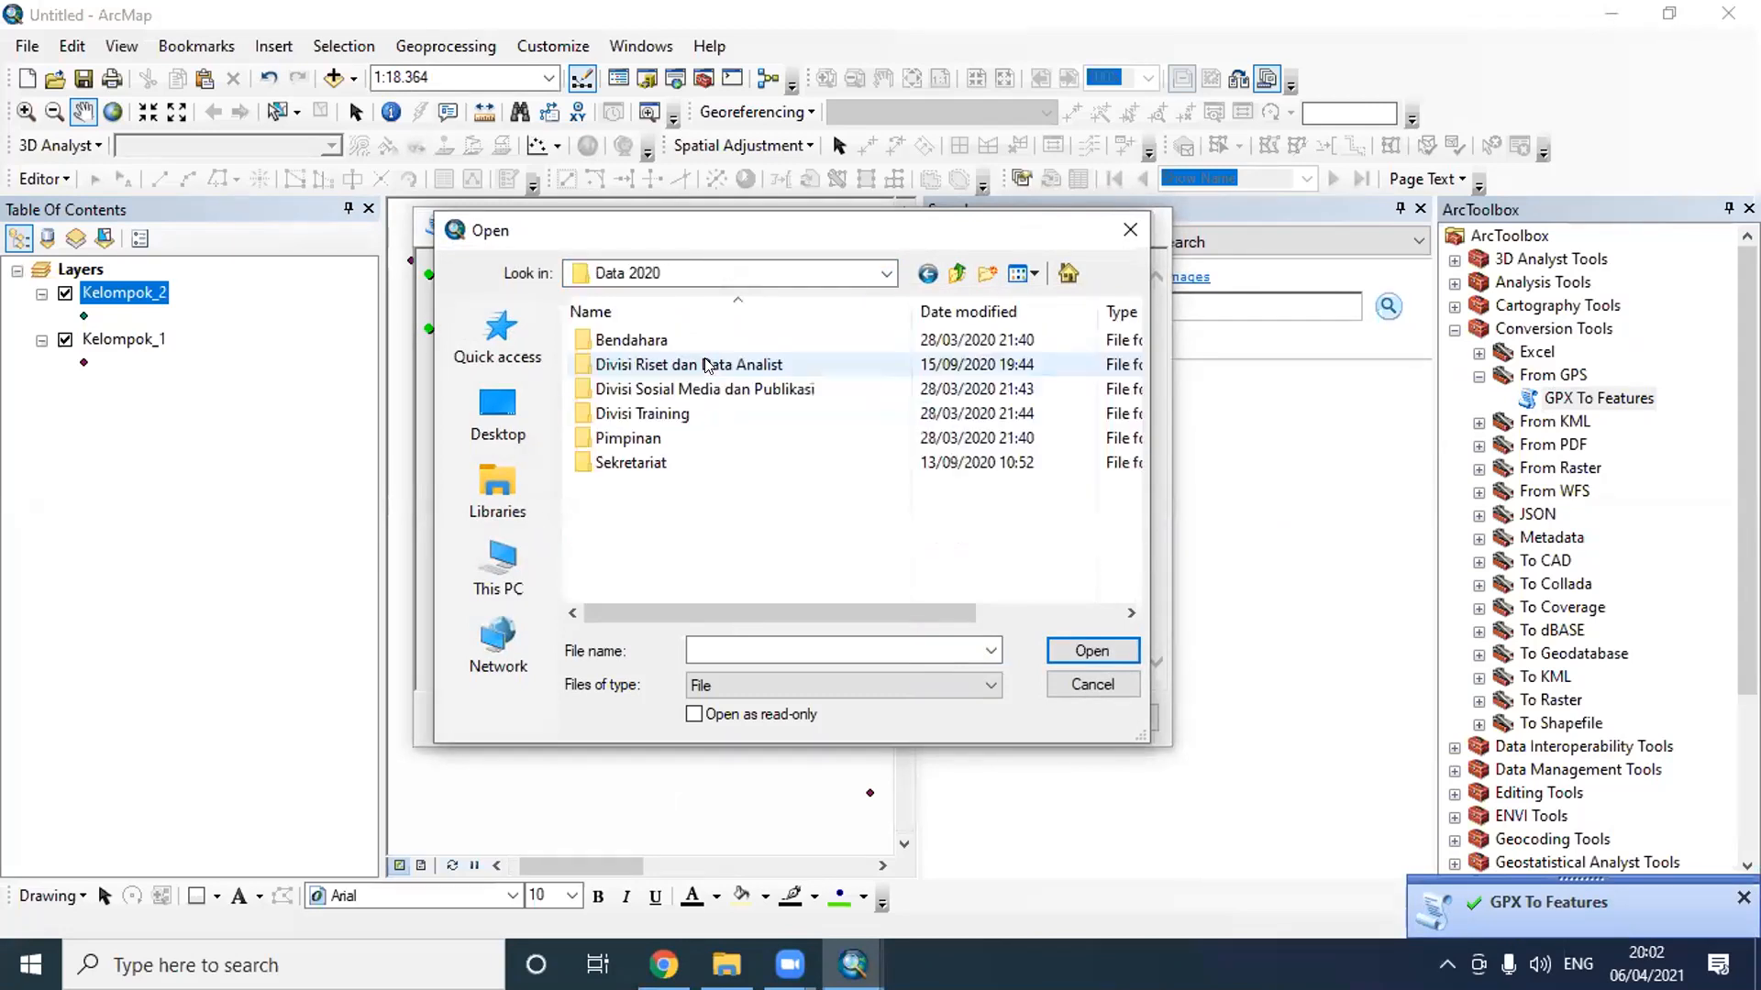
{"action": "left_click", "coordinate": [690, 414]}
{"action": "double_click", "coordinate": [690, 415]}
{"action": "double_click", "coordinate": [691, 365]}
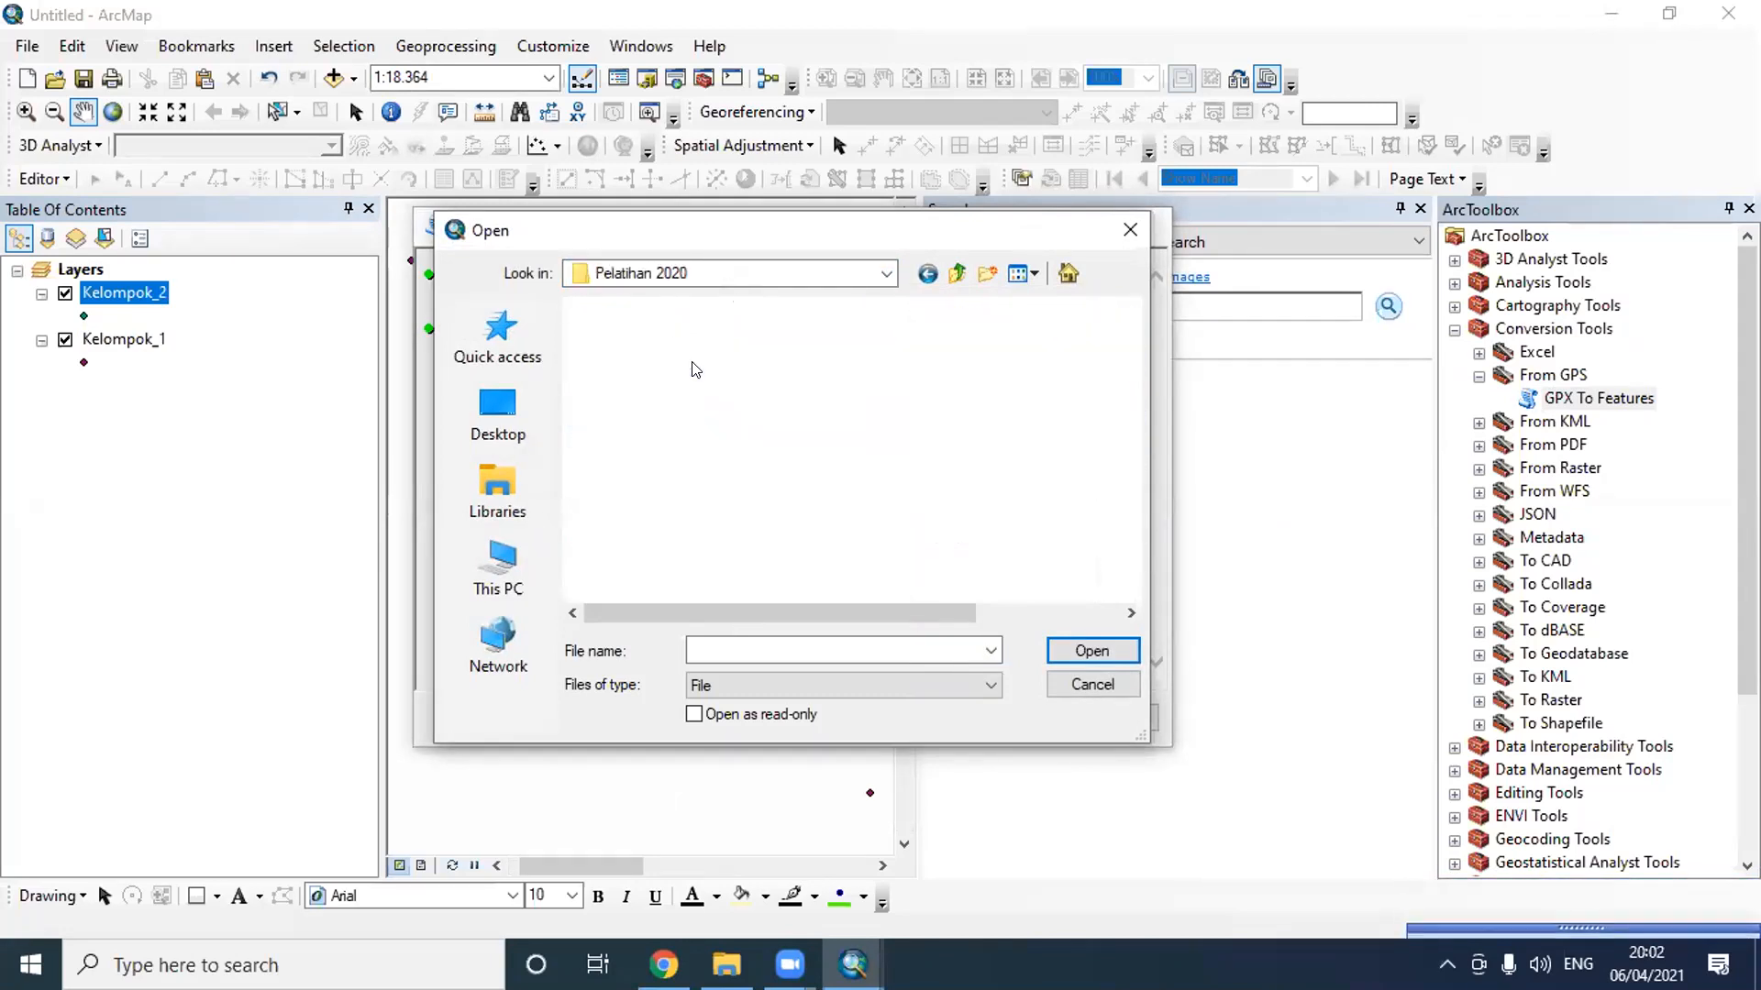
{"action": "double_click", "coordinate": [703, 364]}
{"action": "scroll", "coordinate": [770, 513], "scroll_direction": "down", "scroll_amount": 3}
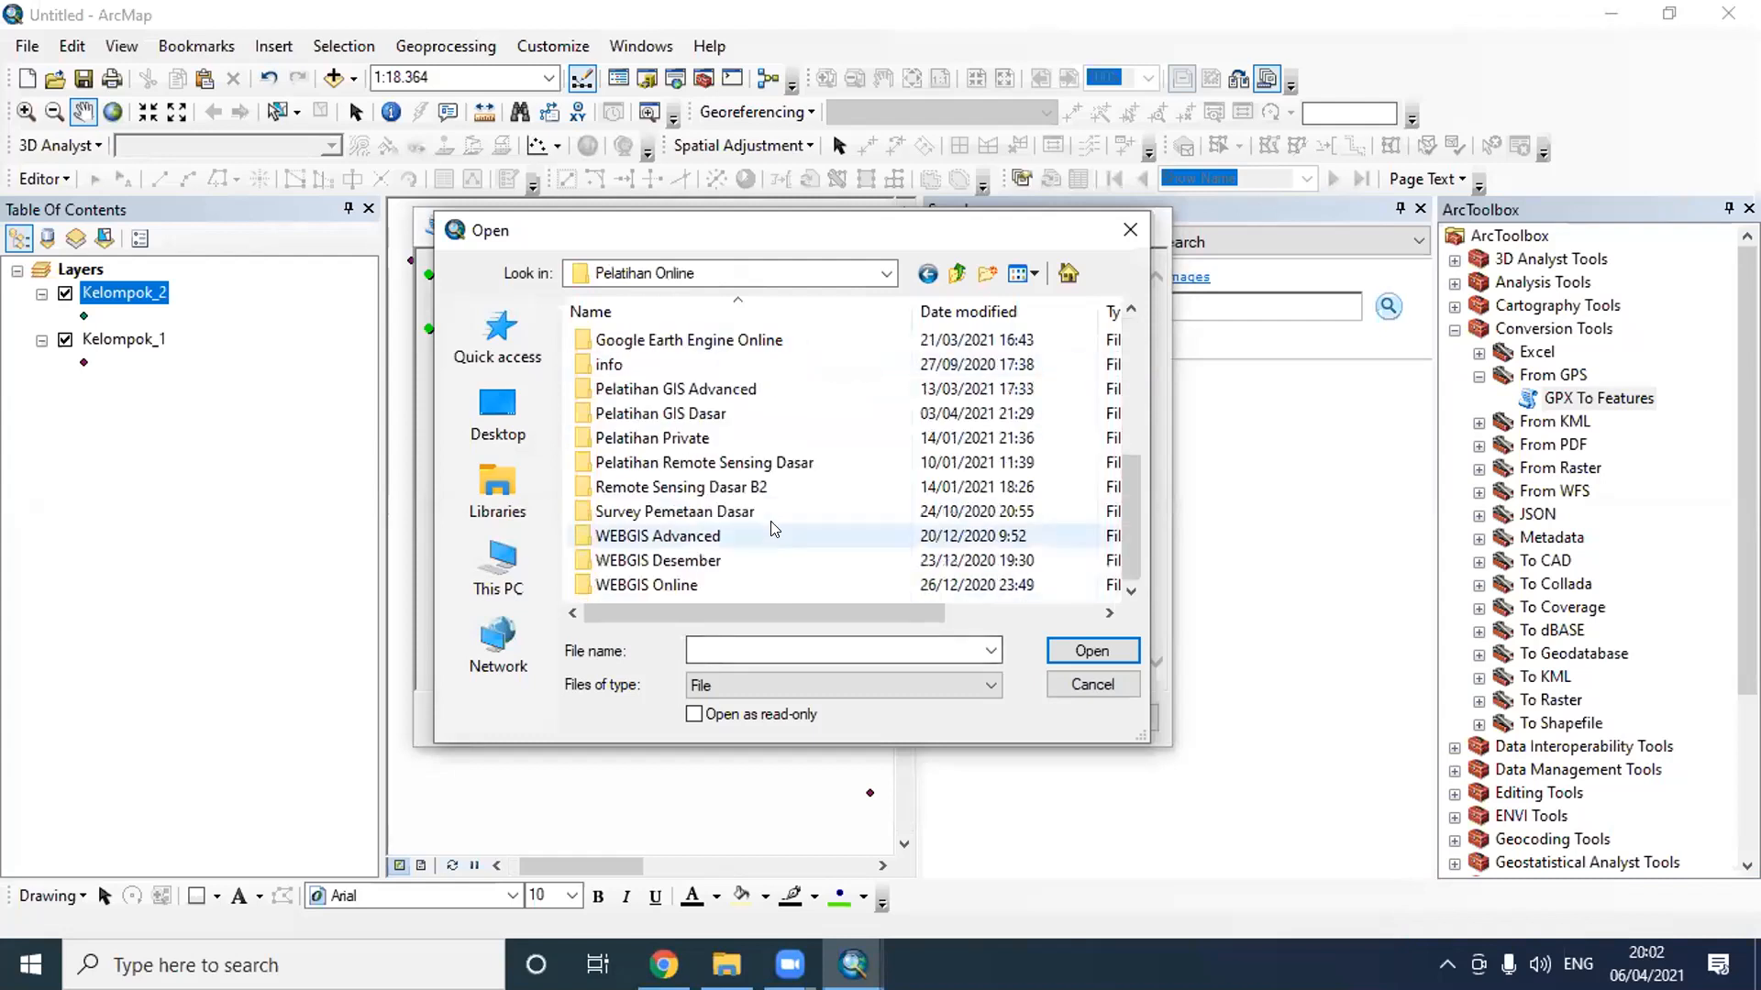
{"action": "double_click", "coordinate": [723, 419]}
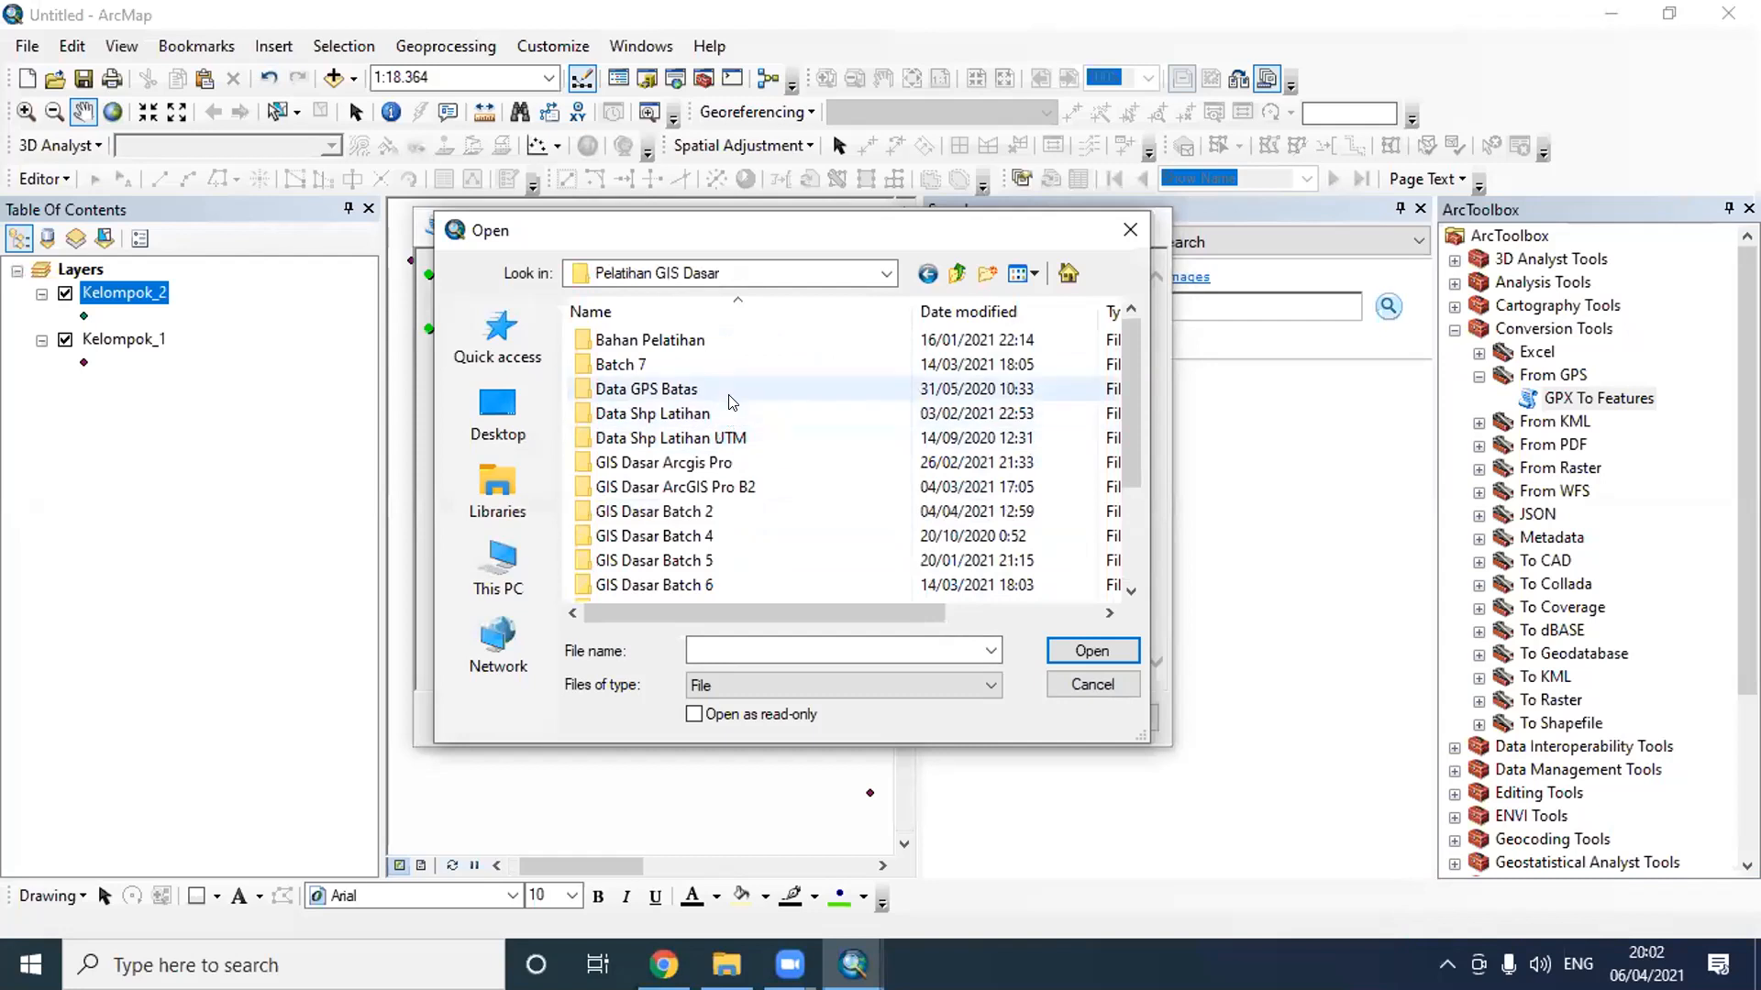
- Load Titik_2018-10-15.gpx from the Kelompok 3 folder in Data GPS Batas as the input GPX file
{"action": "double_click", "coordinate": [726, 390]}
{"action": "double_click", "coordinate": [732, 402]}
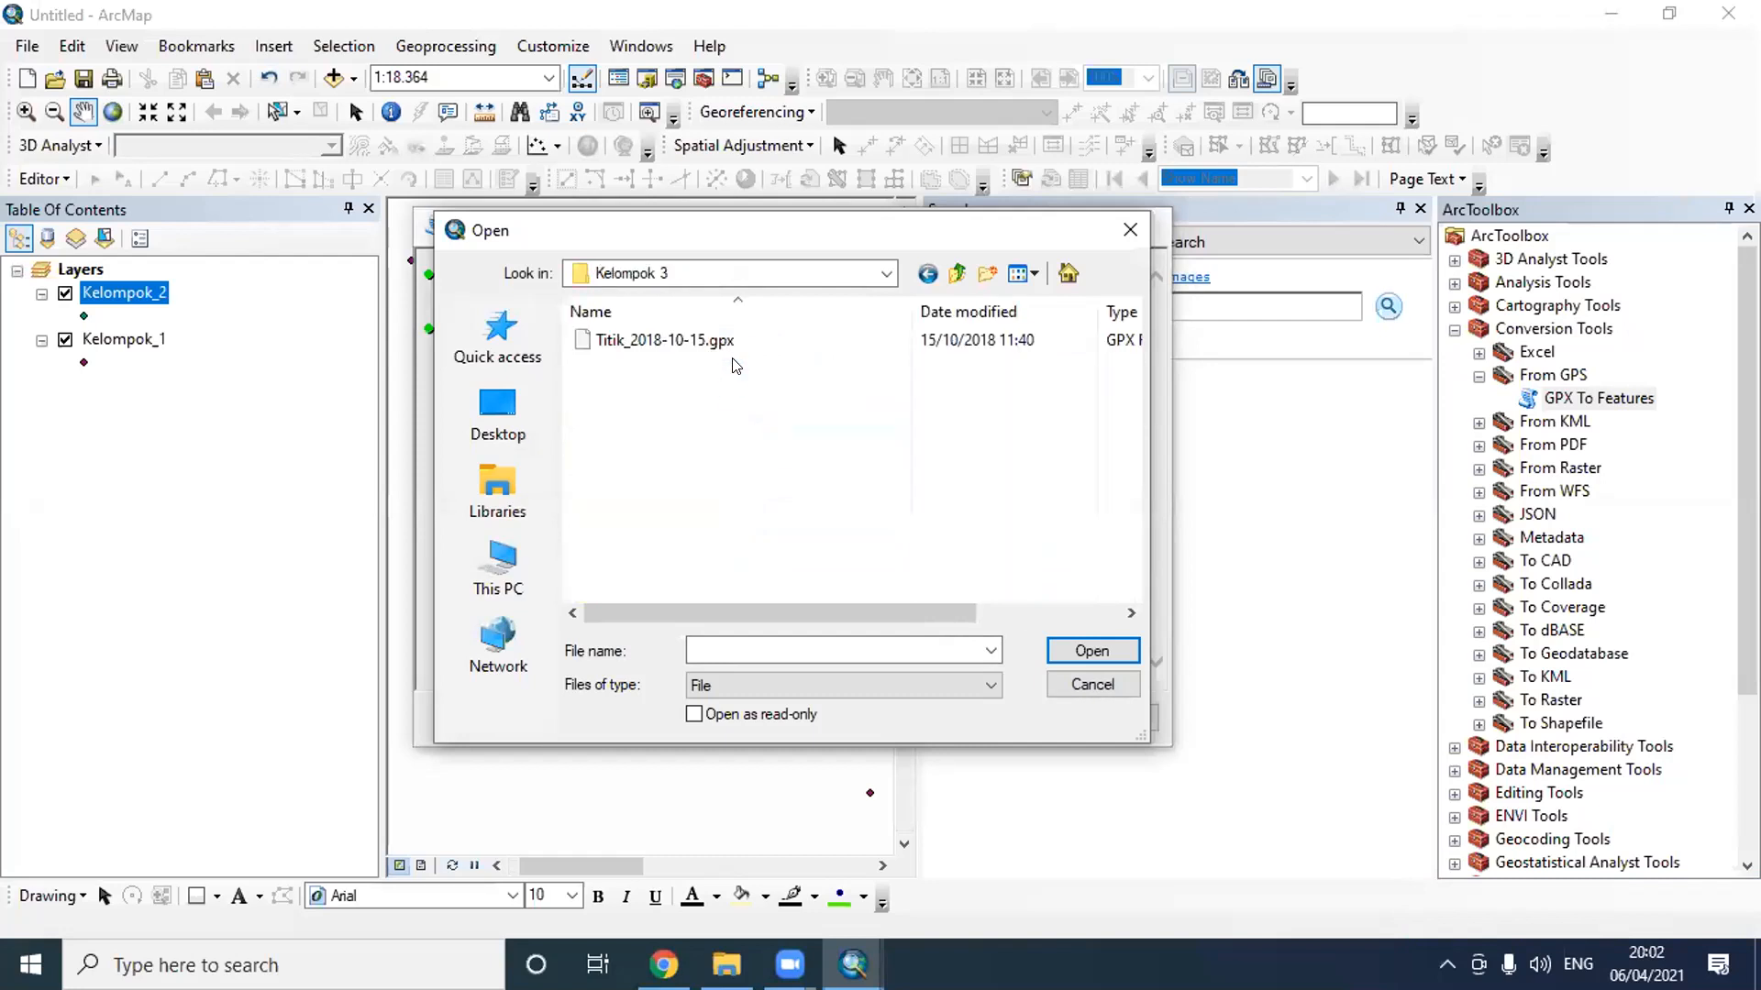
{"action": "left_click", "coordinate": [734, 354]}
{"action": "left_click", "coordinate": [1080, 648]}
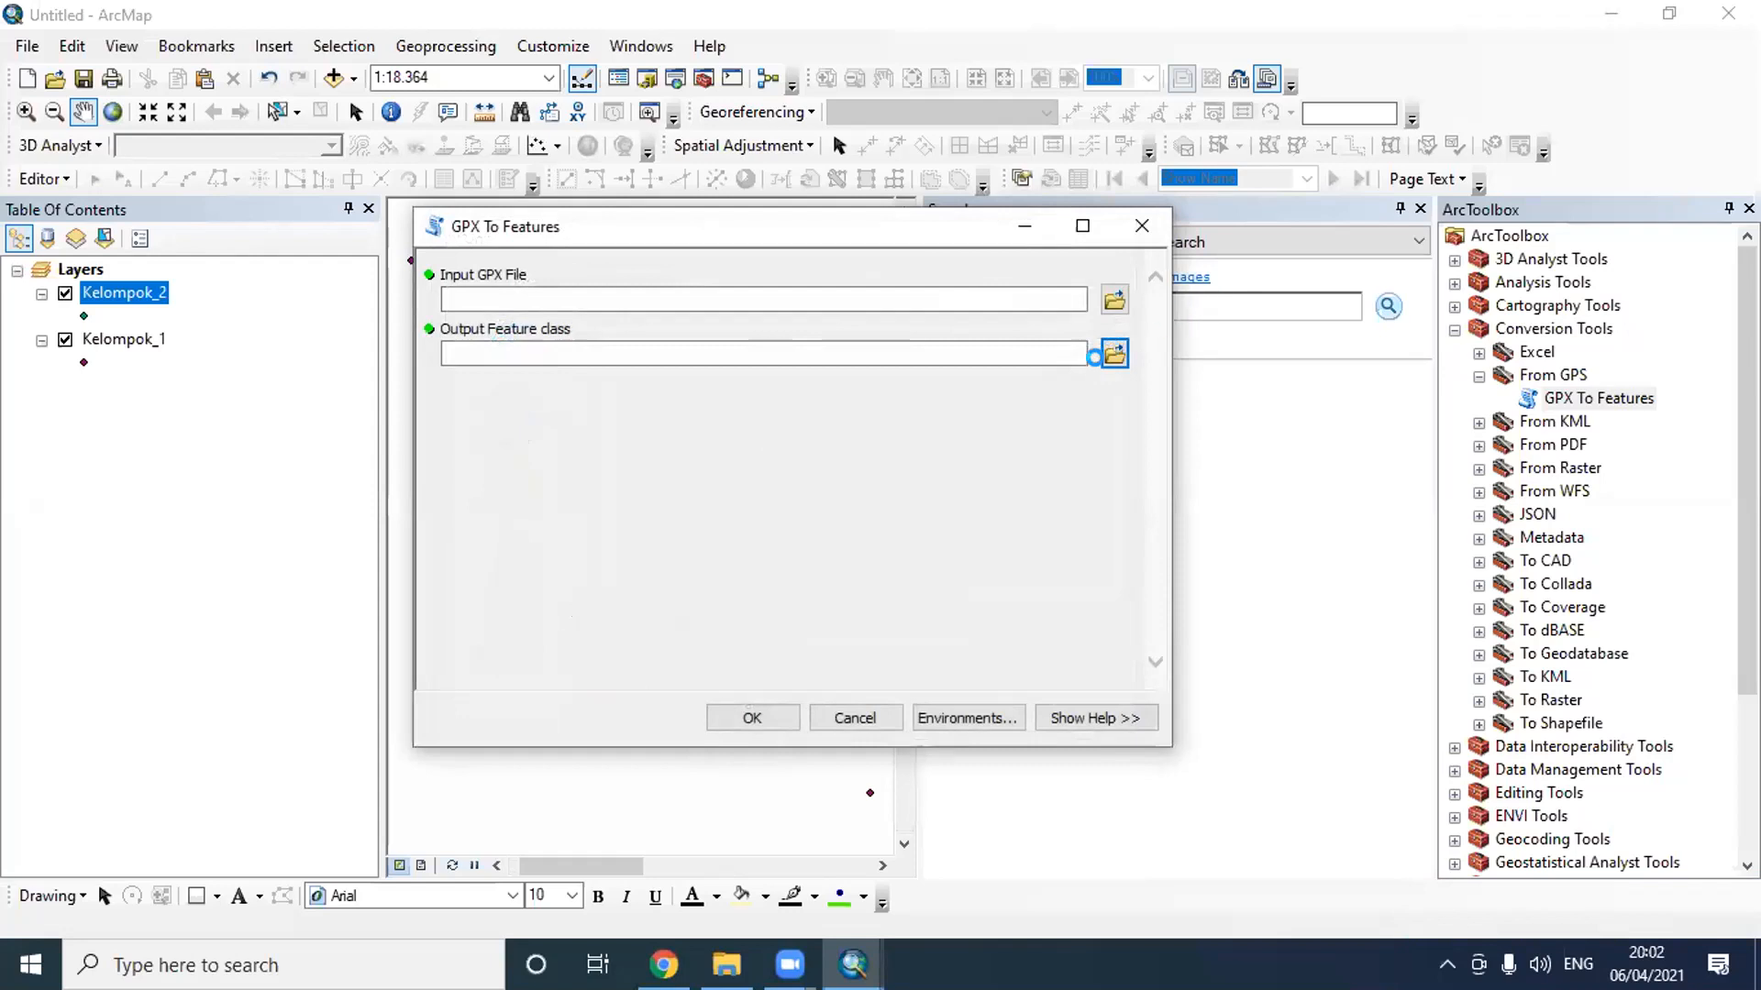
- Name the output feature class Kelompok_3 in the Latihan H 3 folder and run the conversion
{"action": "left_click", "coordinate": [1113, 353]}
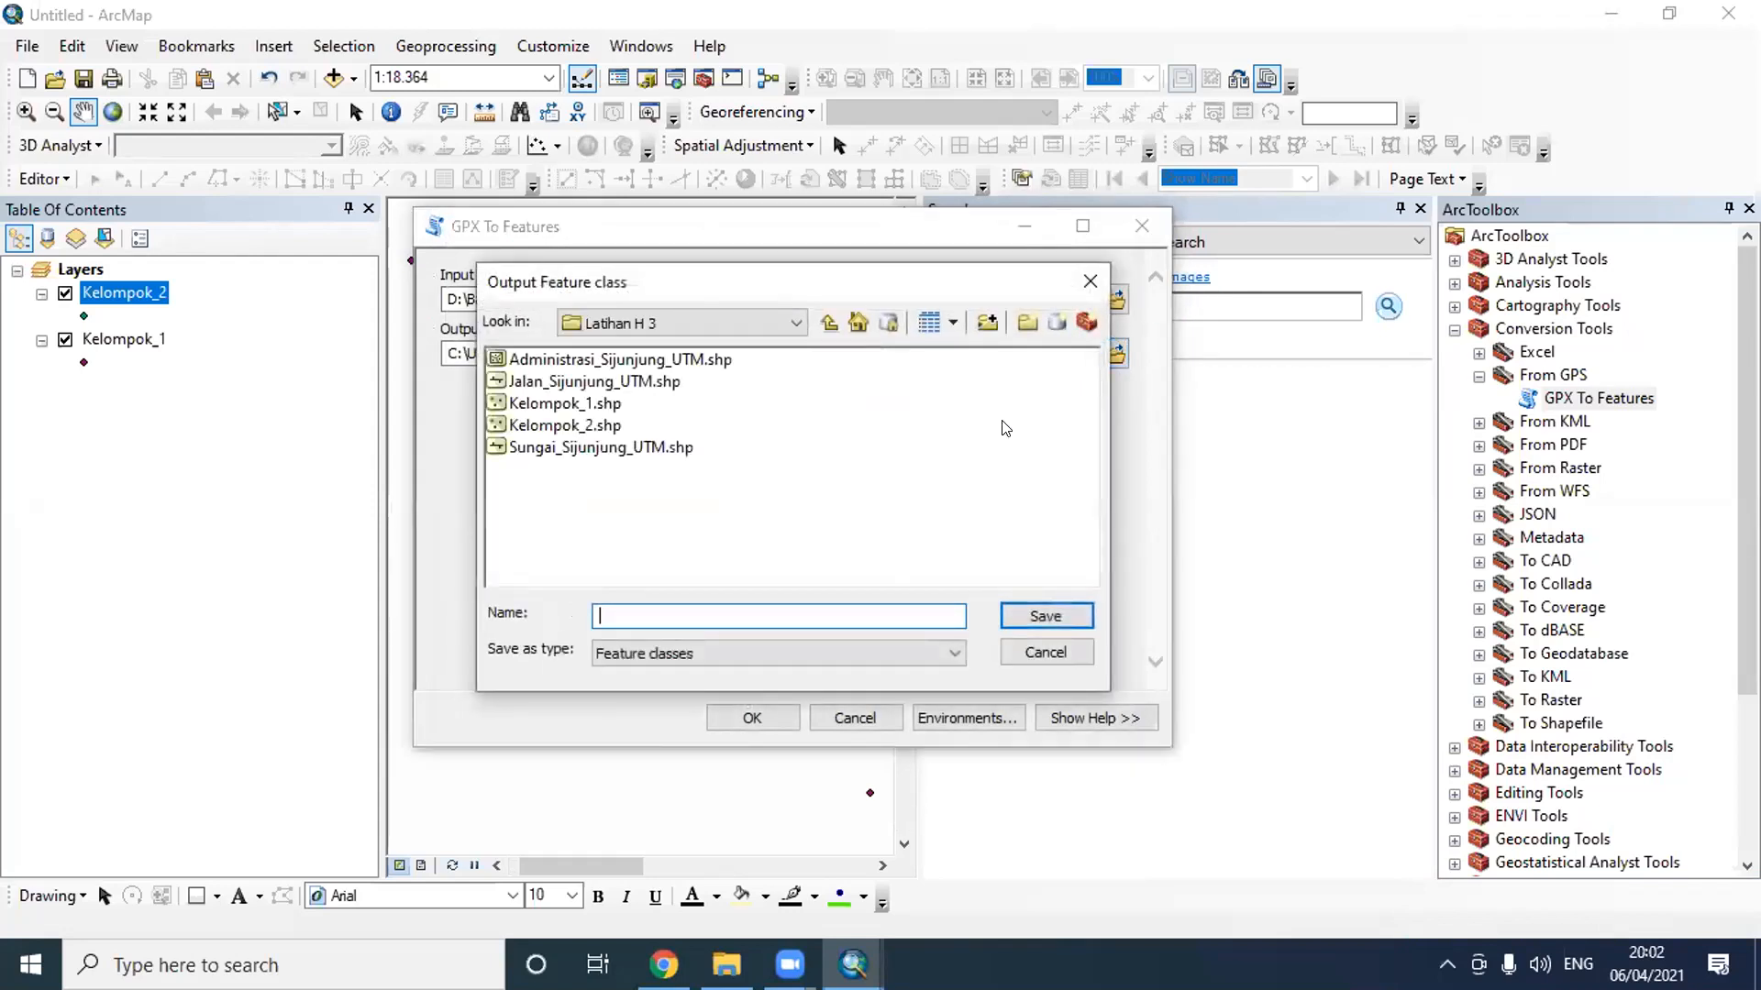
{"action": "left_click", "coordinate": [578, 426]}
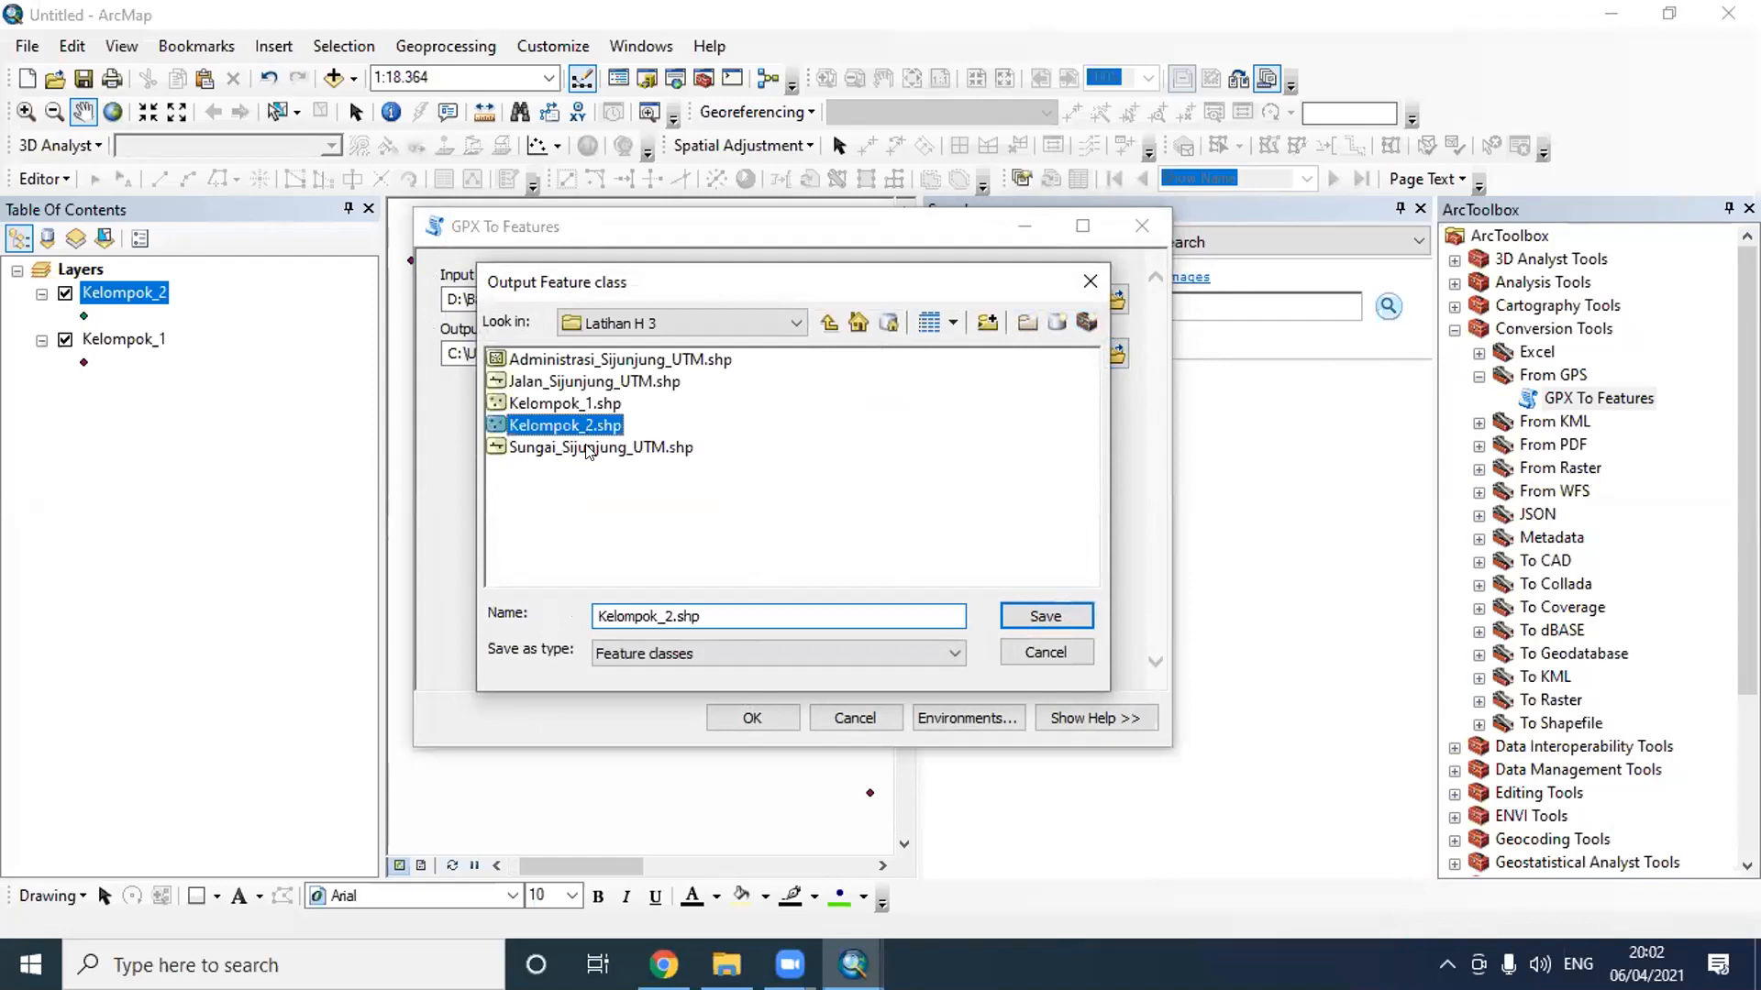
{"action": "left_click", "coordinate": [672, 617]}
{"action": "key", "text": "BackSpace"}
{"action": "type", "text": "3"}
{"action": "left_click", "coordinate": [1075, 616]}
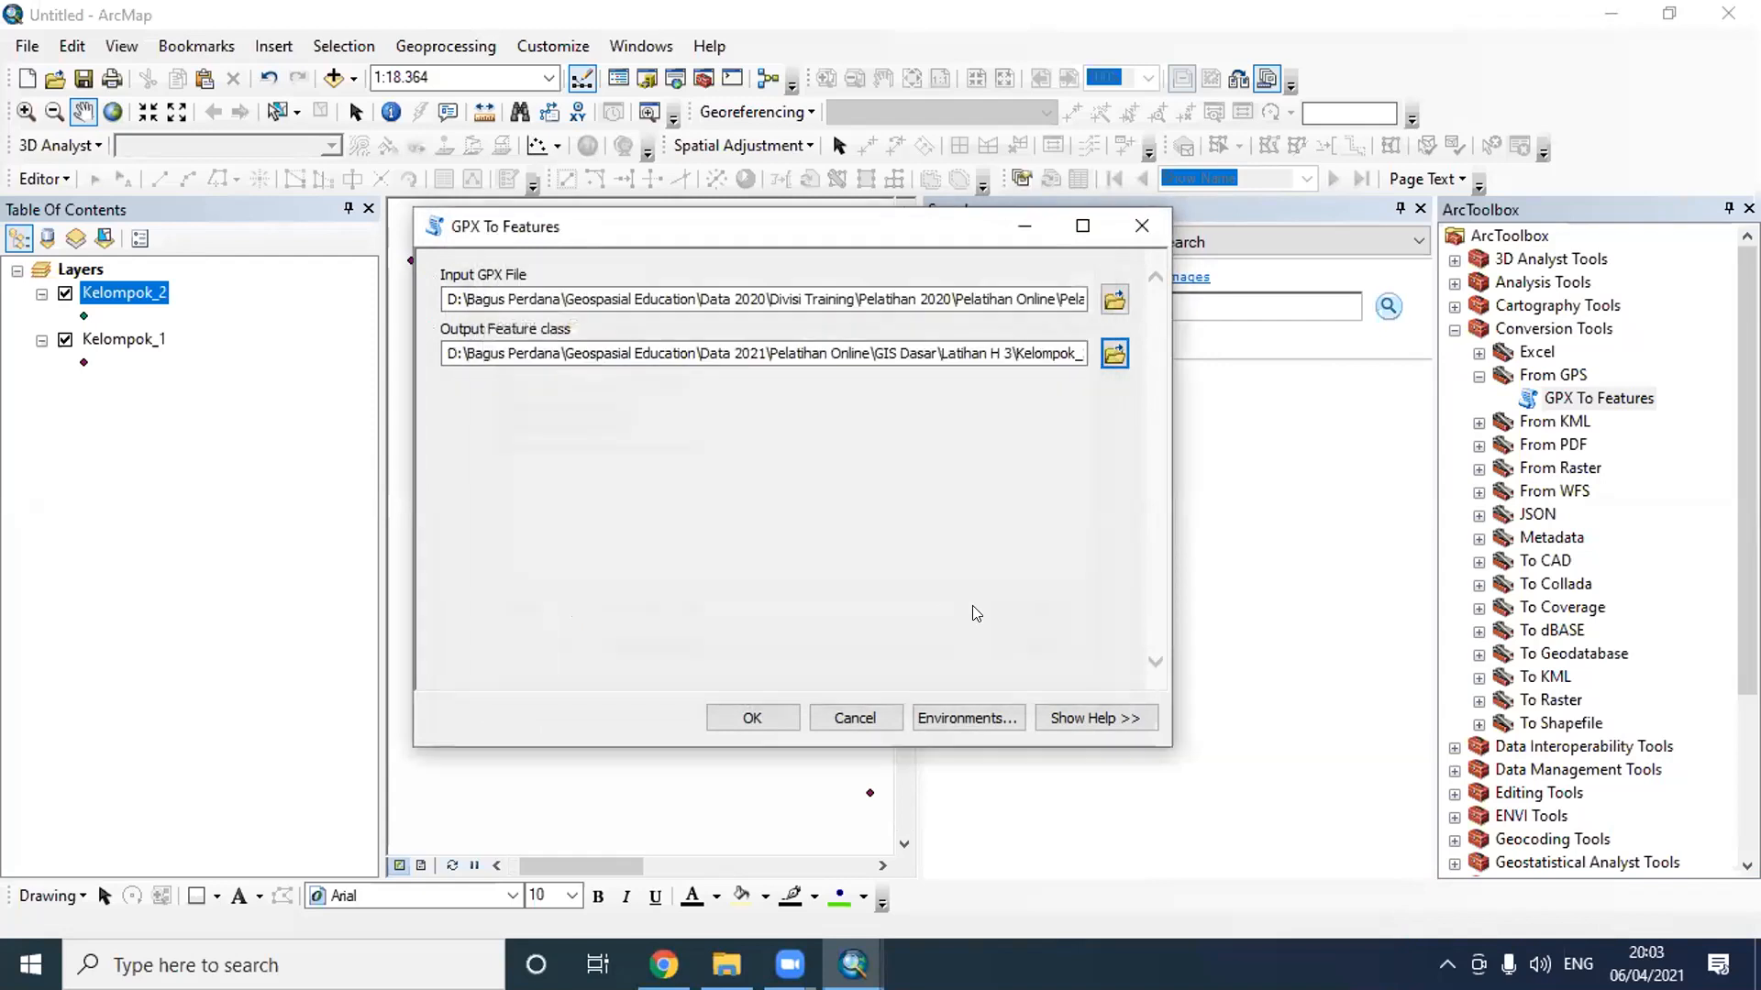
{"action": "left_click", "coordinate": [772, 712]}
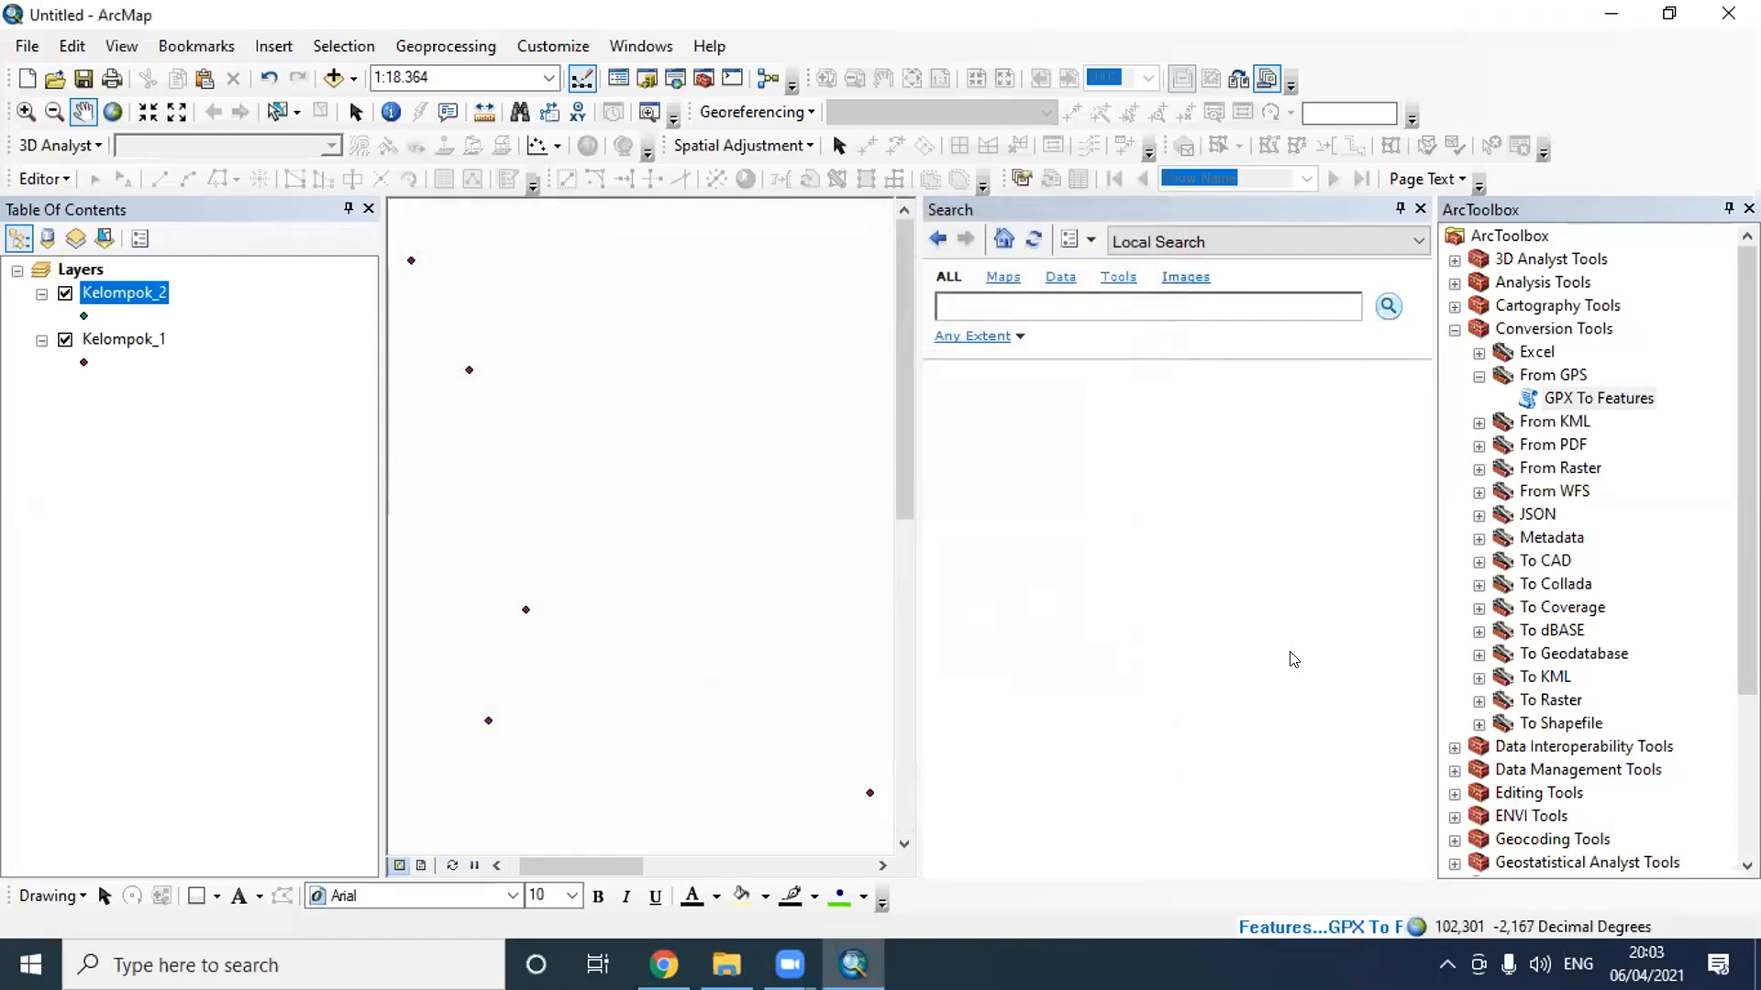
- Start another GPX To Features conversion and browse for its input from Geospasial Education's Data 2020 folder down to Pelatihan GIS Dasar
{"action": "double_click", "coordinate": [1595, 399]}
{"action": "left_click", "coordinate": [1117, 289]}
{"action": "left_click", "coordinate": [865, 272]}
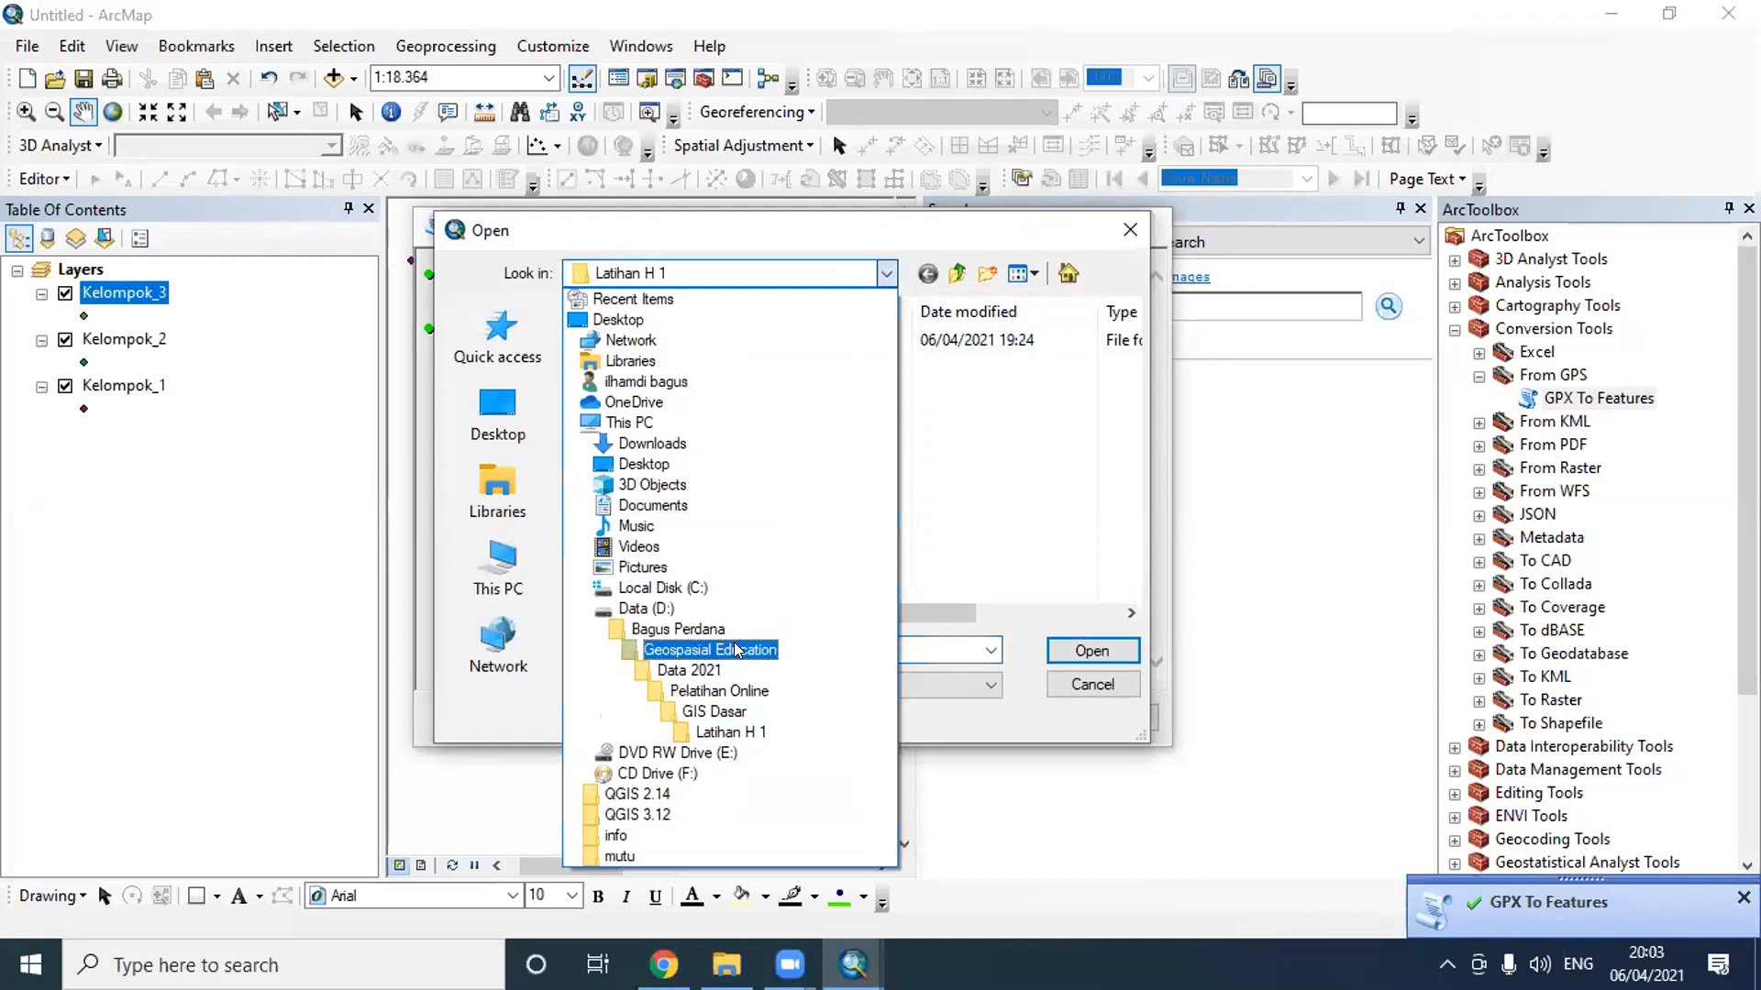
{"action": "left_click", "coordinate": [736, 650]}
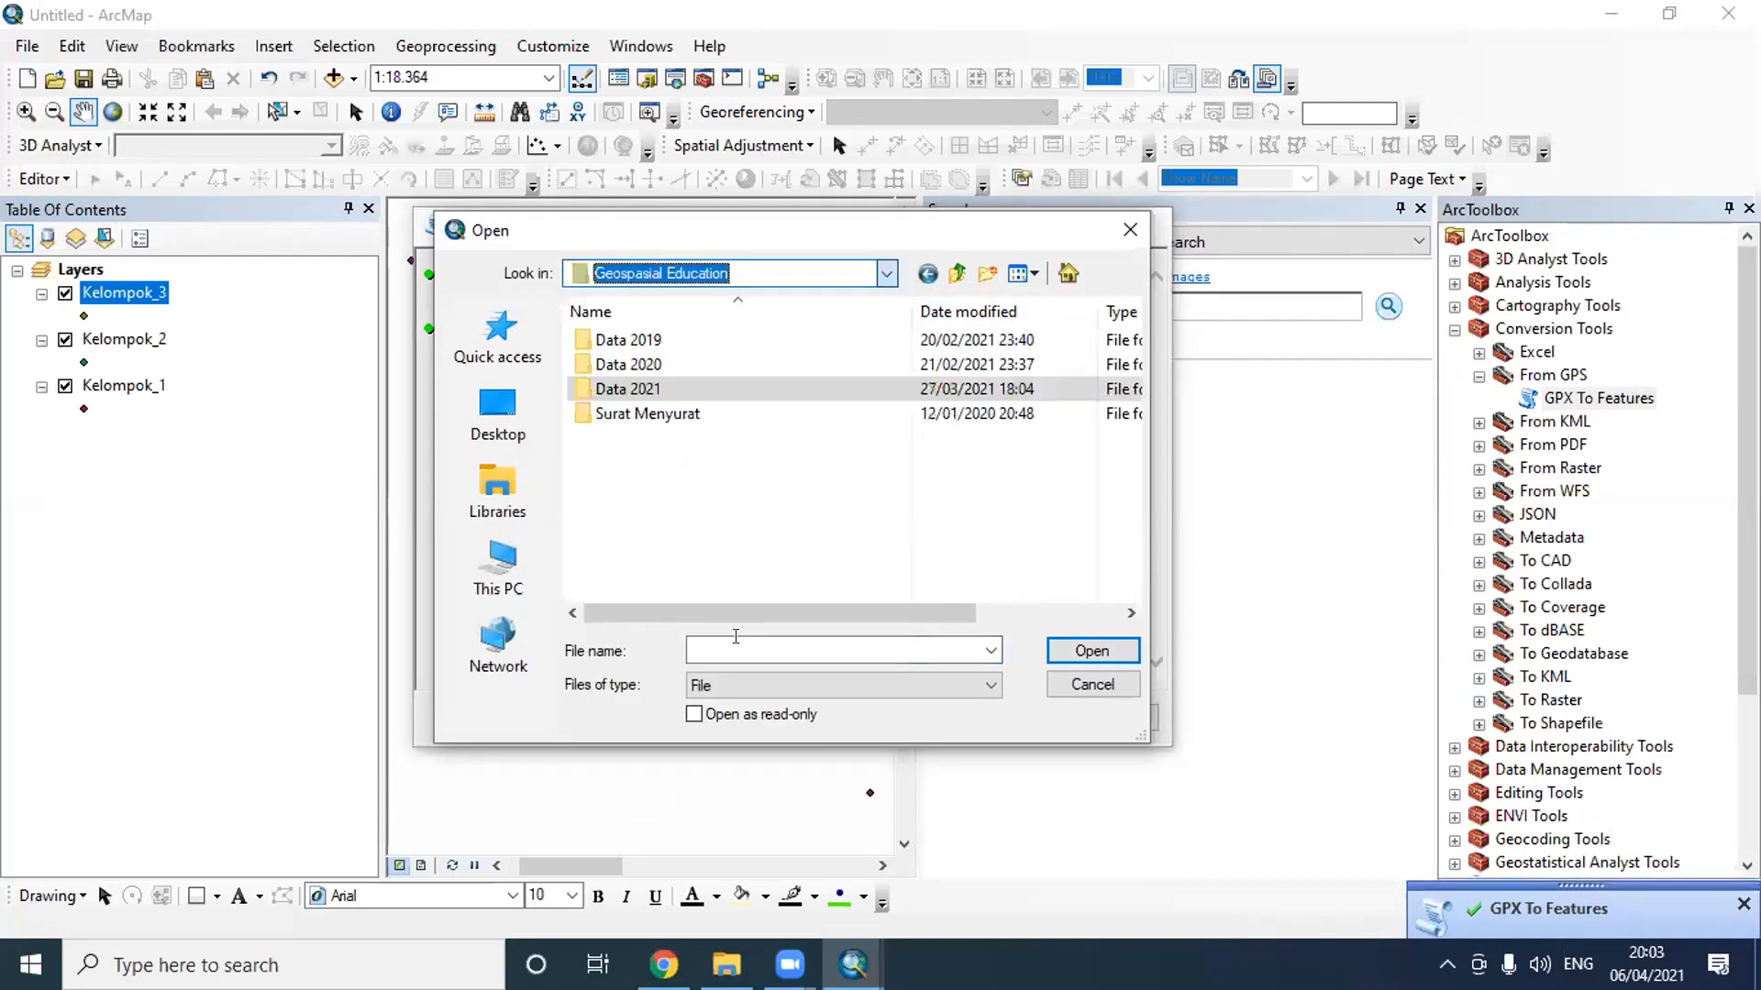
{"action": "double_click", "coordinate": [653, 362]}
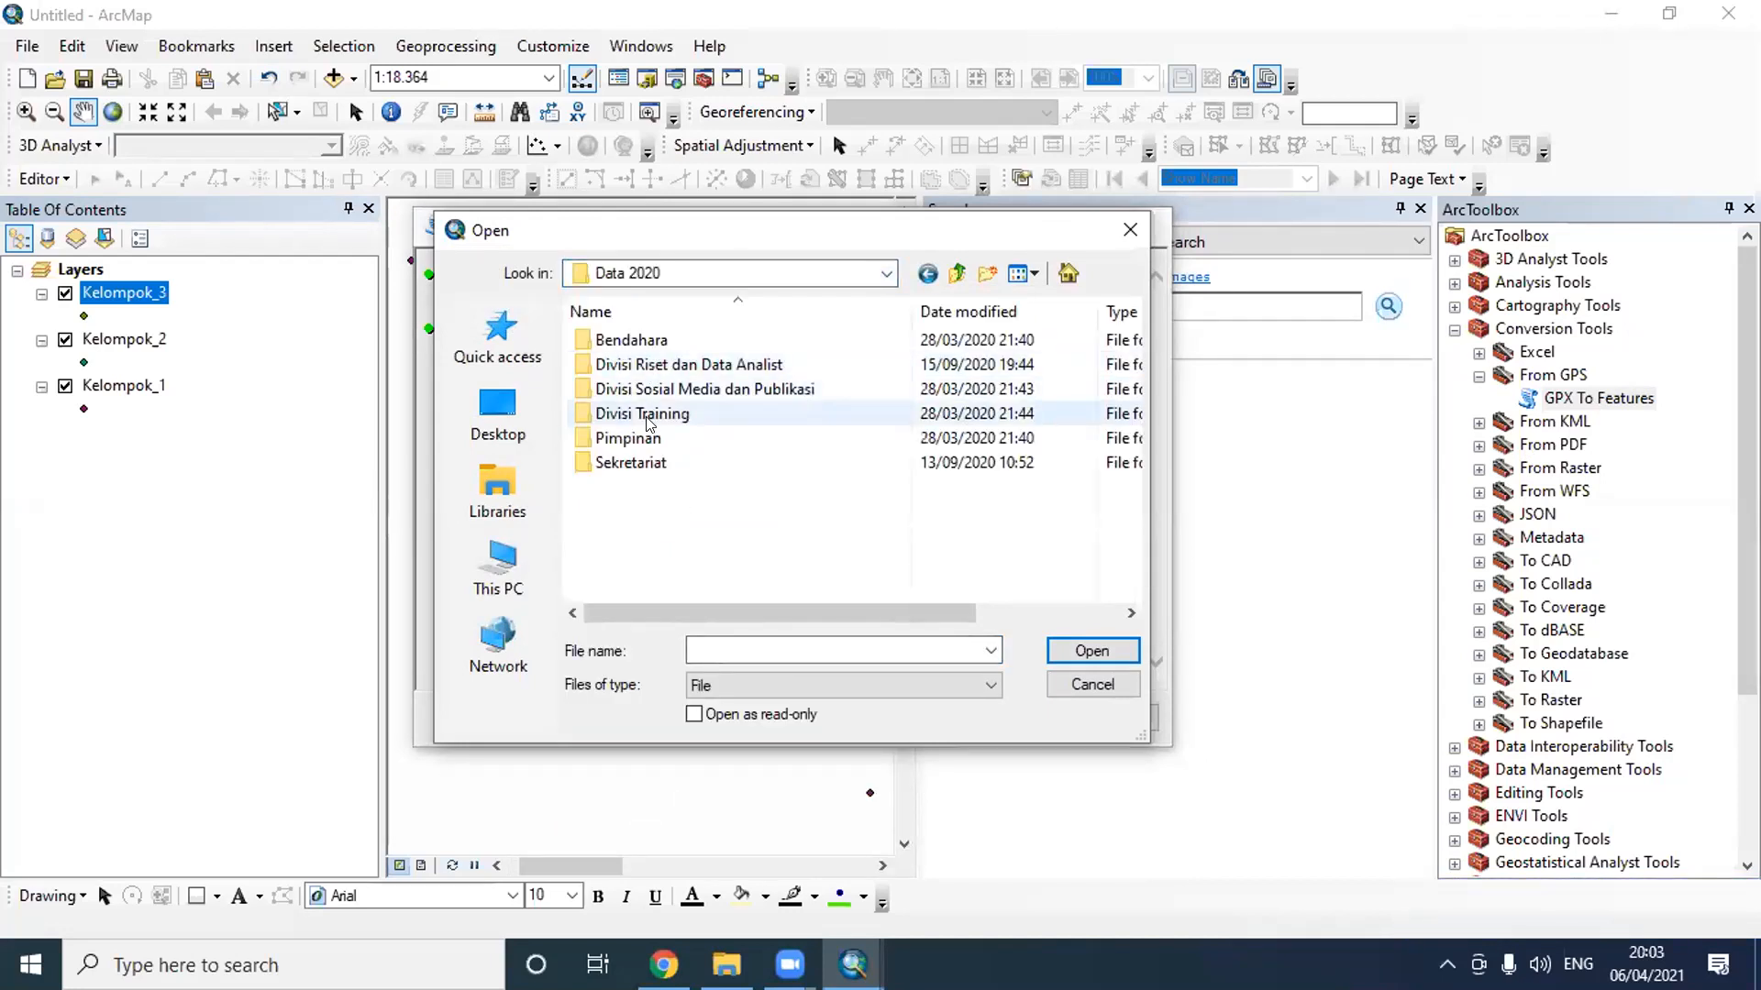
{"action": "double_click", "coordinate": [647, 413]}
{"action": "double_click", "coordinate": [633, 364]}
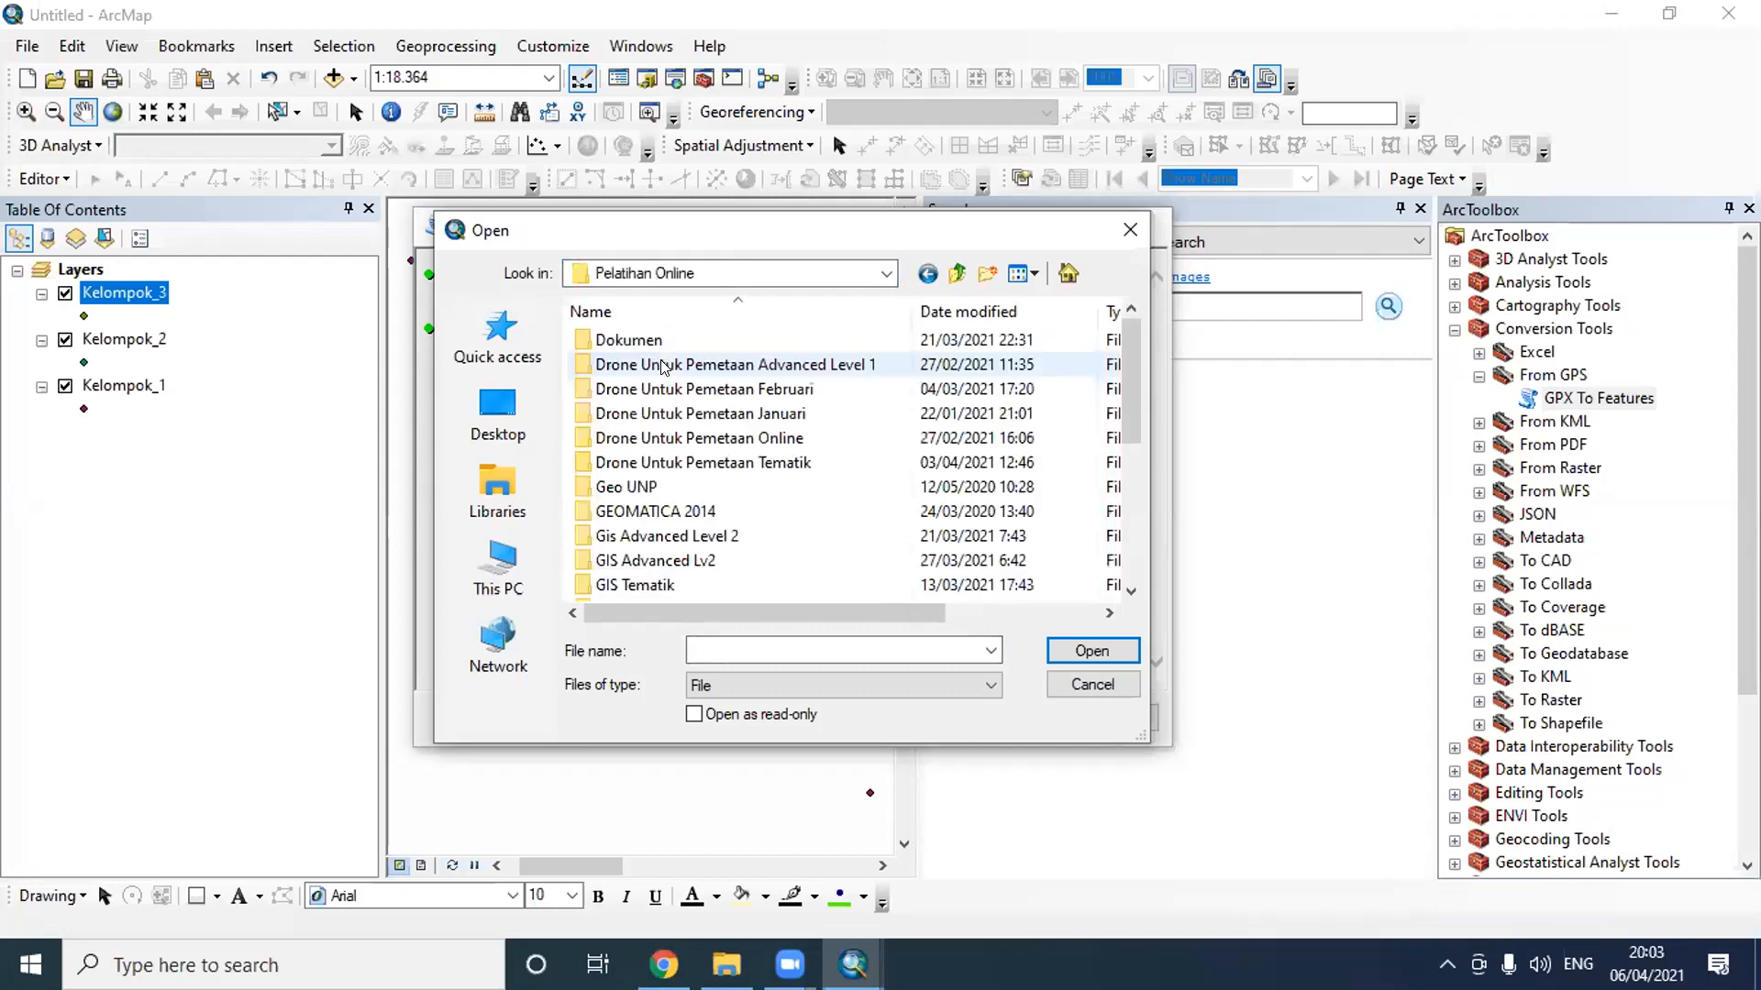
{"action": "scroll", "coordinate": [711, 534], "scroll_direction": "down", "scroll_amount": 4}
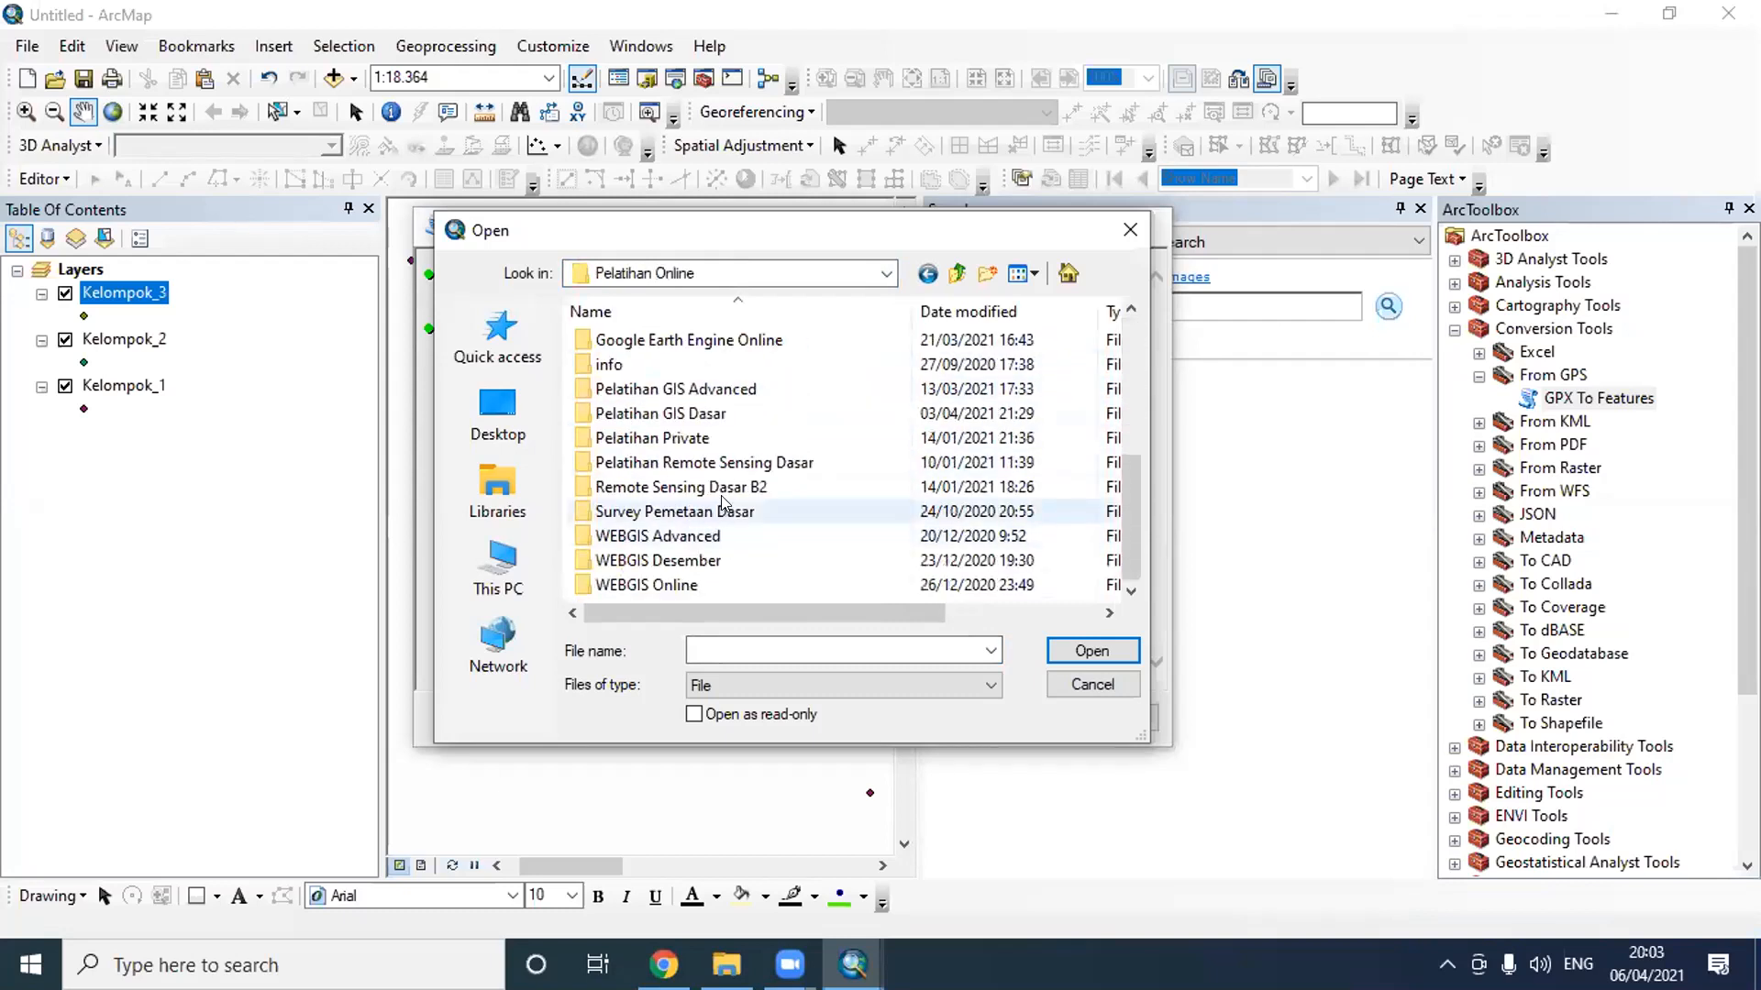
{"action": "left_click", "coordinate": [727, 488]}
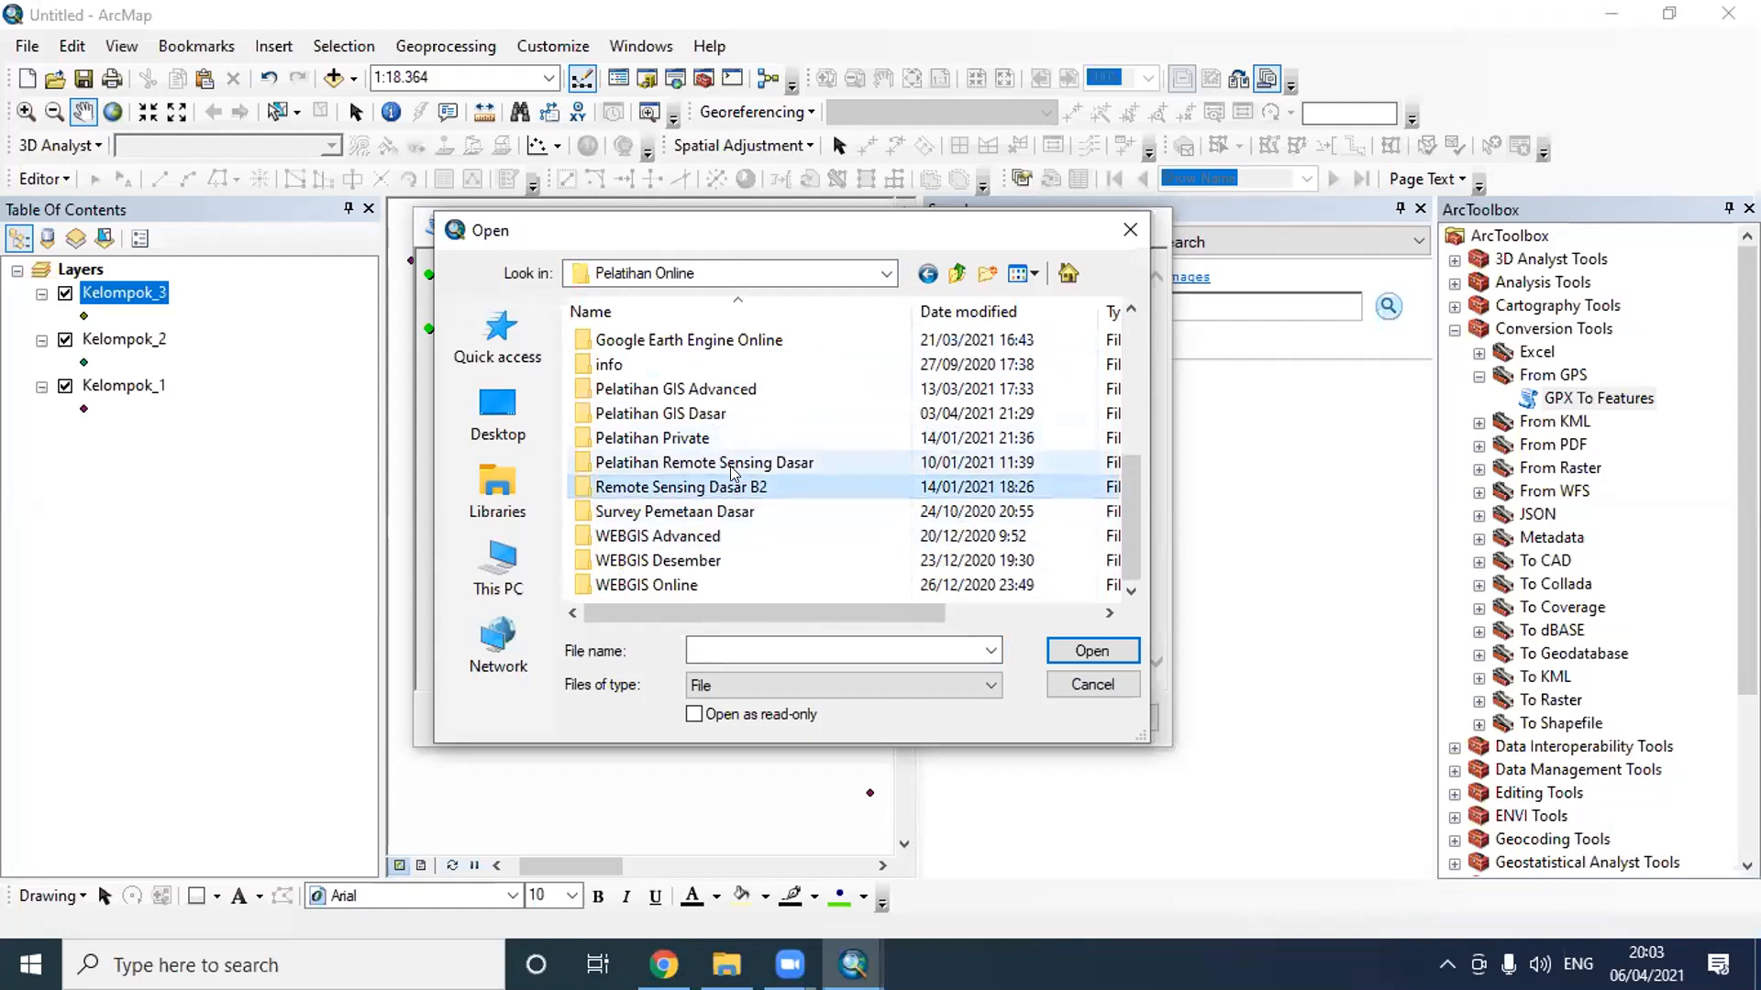
{"action": "double_click", "coordinate": [732, 417]}
- Load Waypoints_18-10-15.gpx from the Kelompok 4 folder in Data GPS Batas as the input GPX file
{"action": "scroll", "coordinate": [738, 426], "scroll_direction": "down", "scroll_amount": 2}
{"action": "scroll", "coordinate": [743, 431], "scroll_direction": "up", "scroll_amount": 2}
{"action": "double_click", "coordinate": [728, 387]}
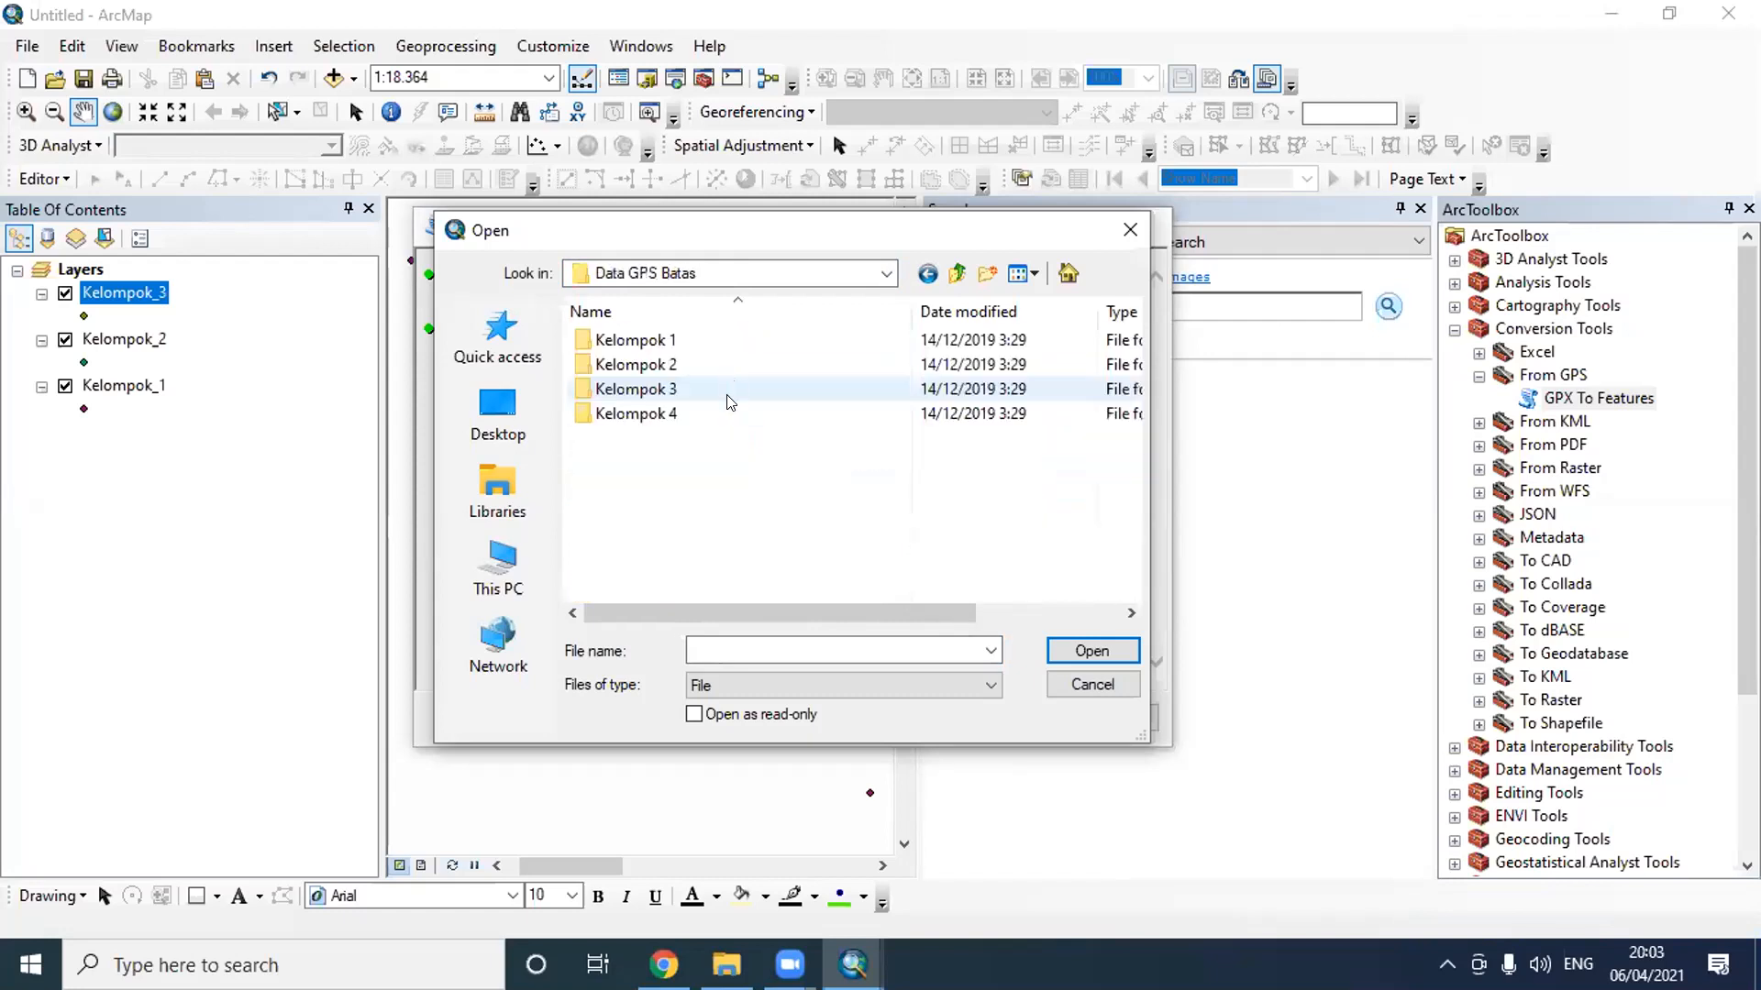
{"action": "double_click", "coordinate": [728, 413]}
{"action": "left_click", "coordinate": [725, 341]}
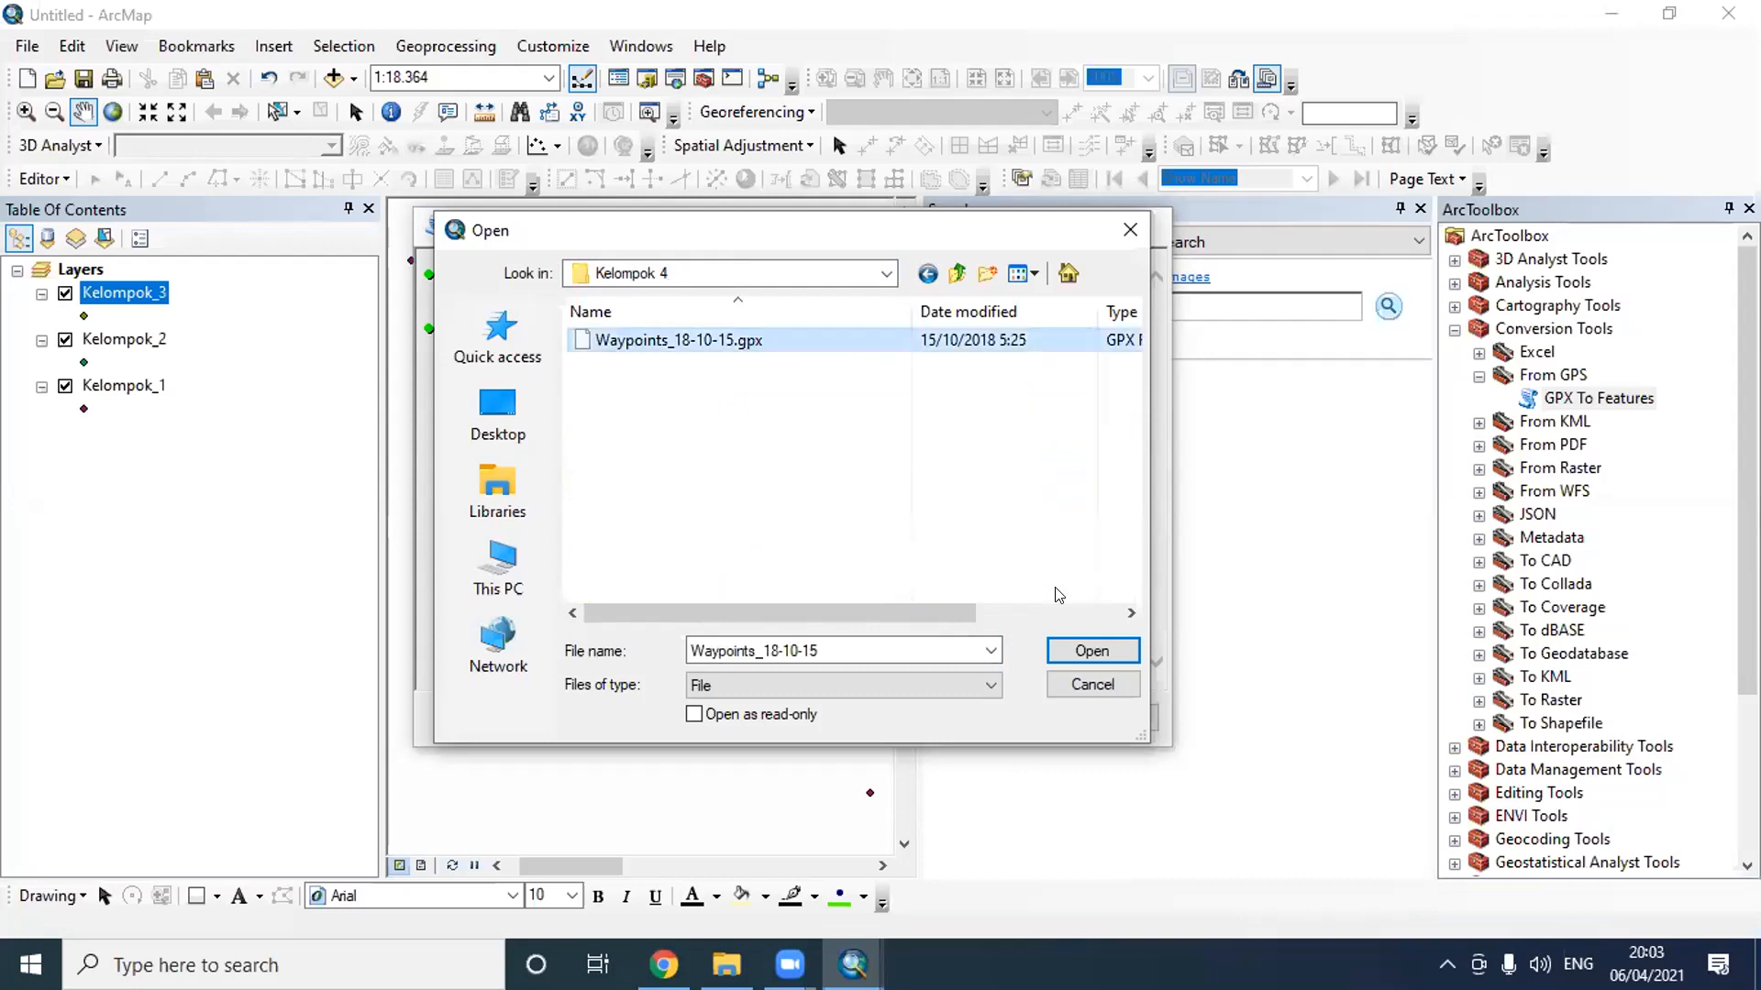
{"action": "left_click", "coordinate": [1092, 650]}
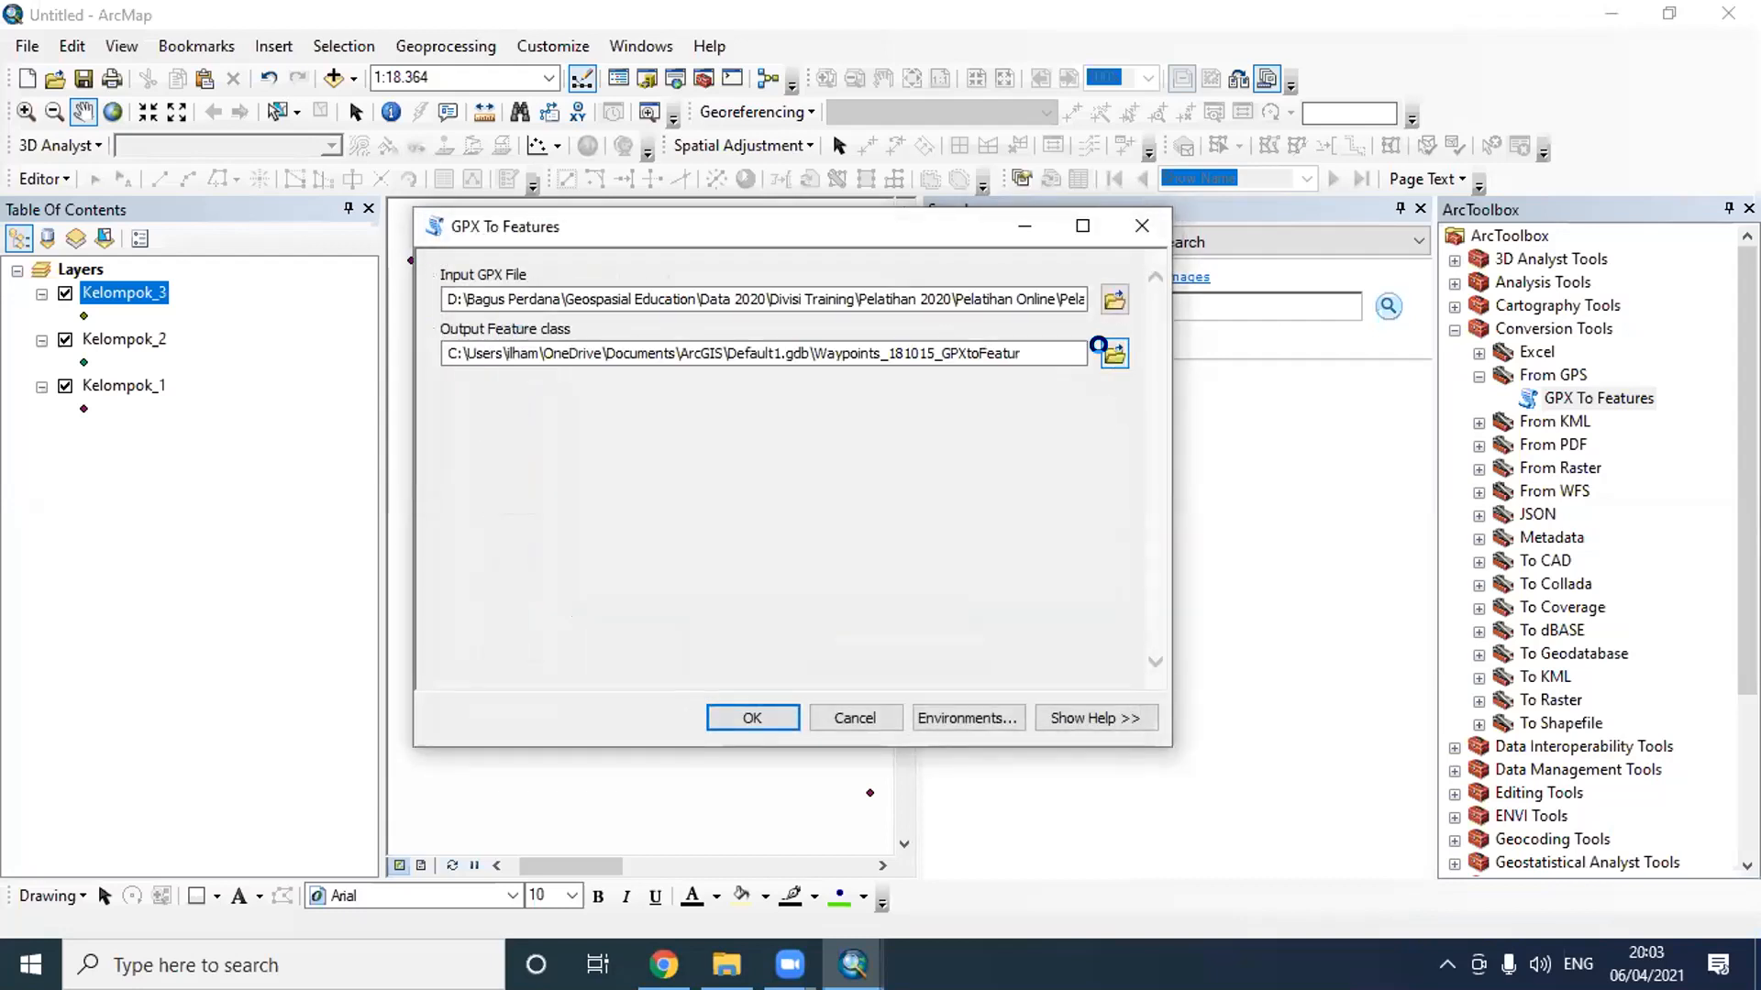
- Set the output feature class to Kelompok_4 in the Latihan H 3 folder, run the conversion and dismiss its completion notice
{"action": "left_click", "coordinate": [1114, 354]}
{"action": "left_click", "coordinate": [587, 447]}
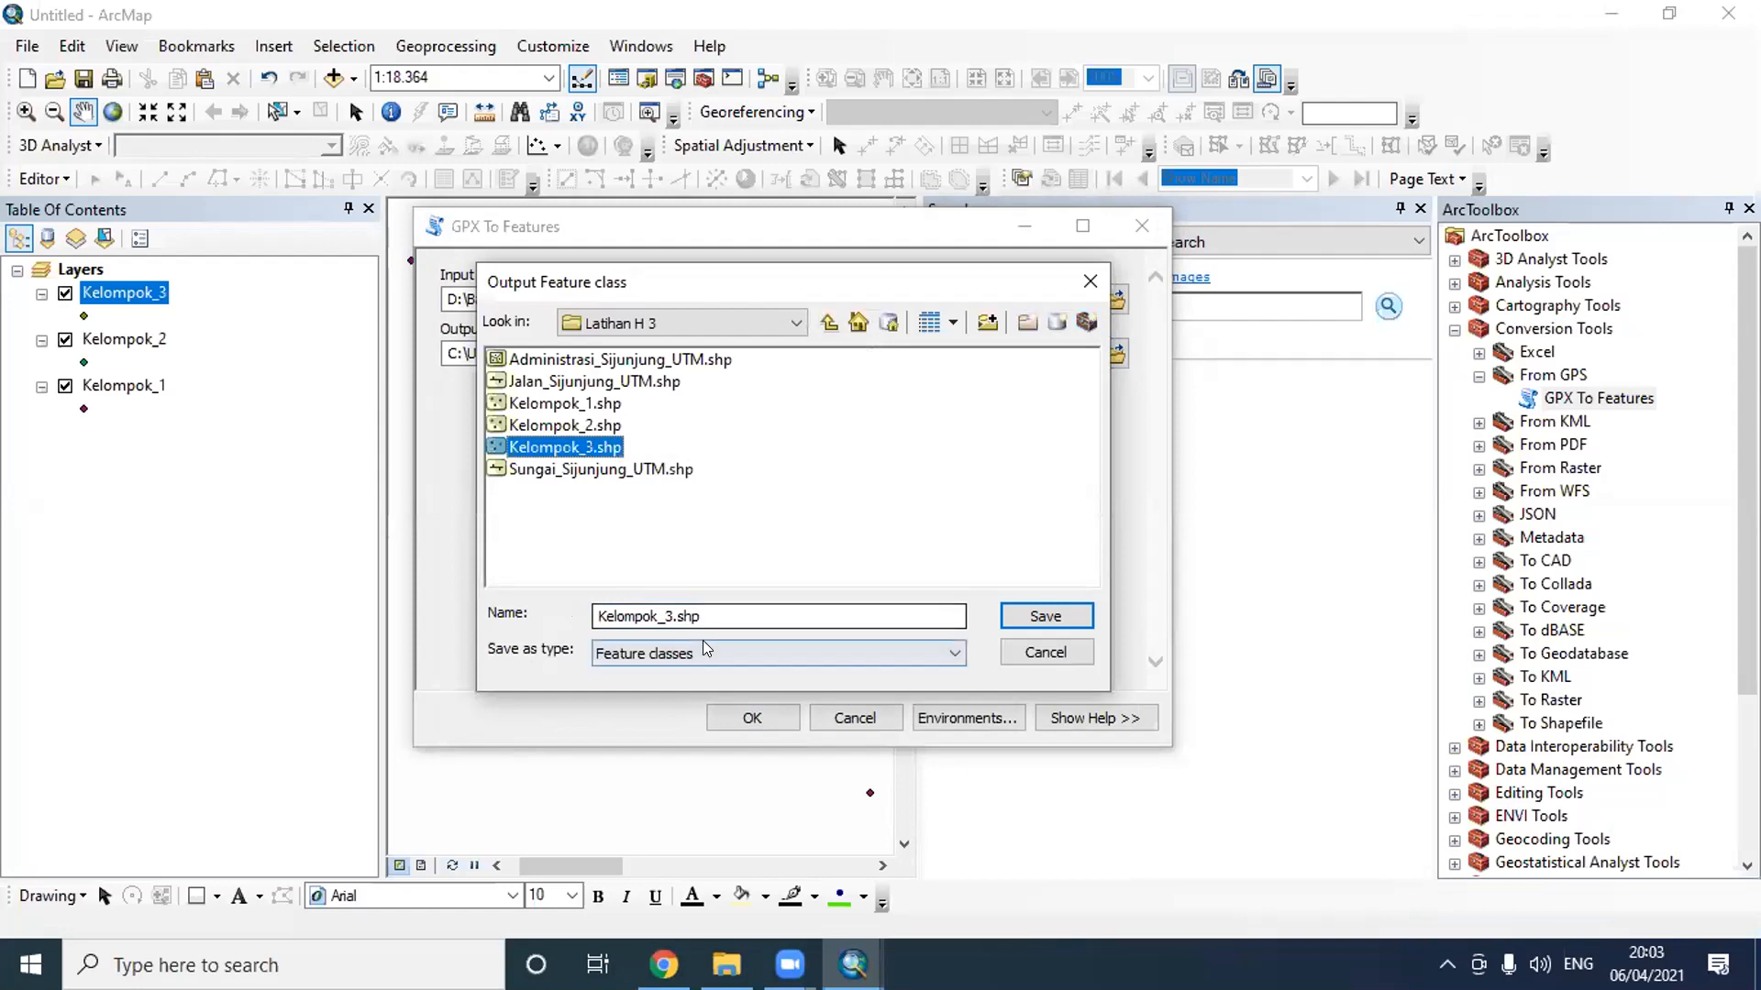
{"action": "left_click", "coordinate": [669, 615]}
{"action": "key", "text": "BackSpace"}
{"action": "type", "text": "4"}
{"action": "left_click", "coordinate": [1043, 615]}
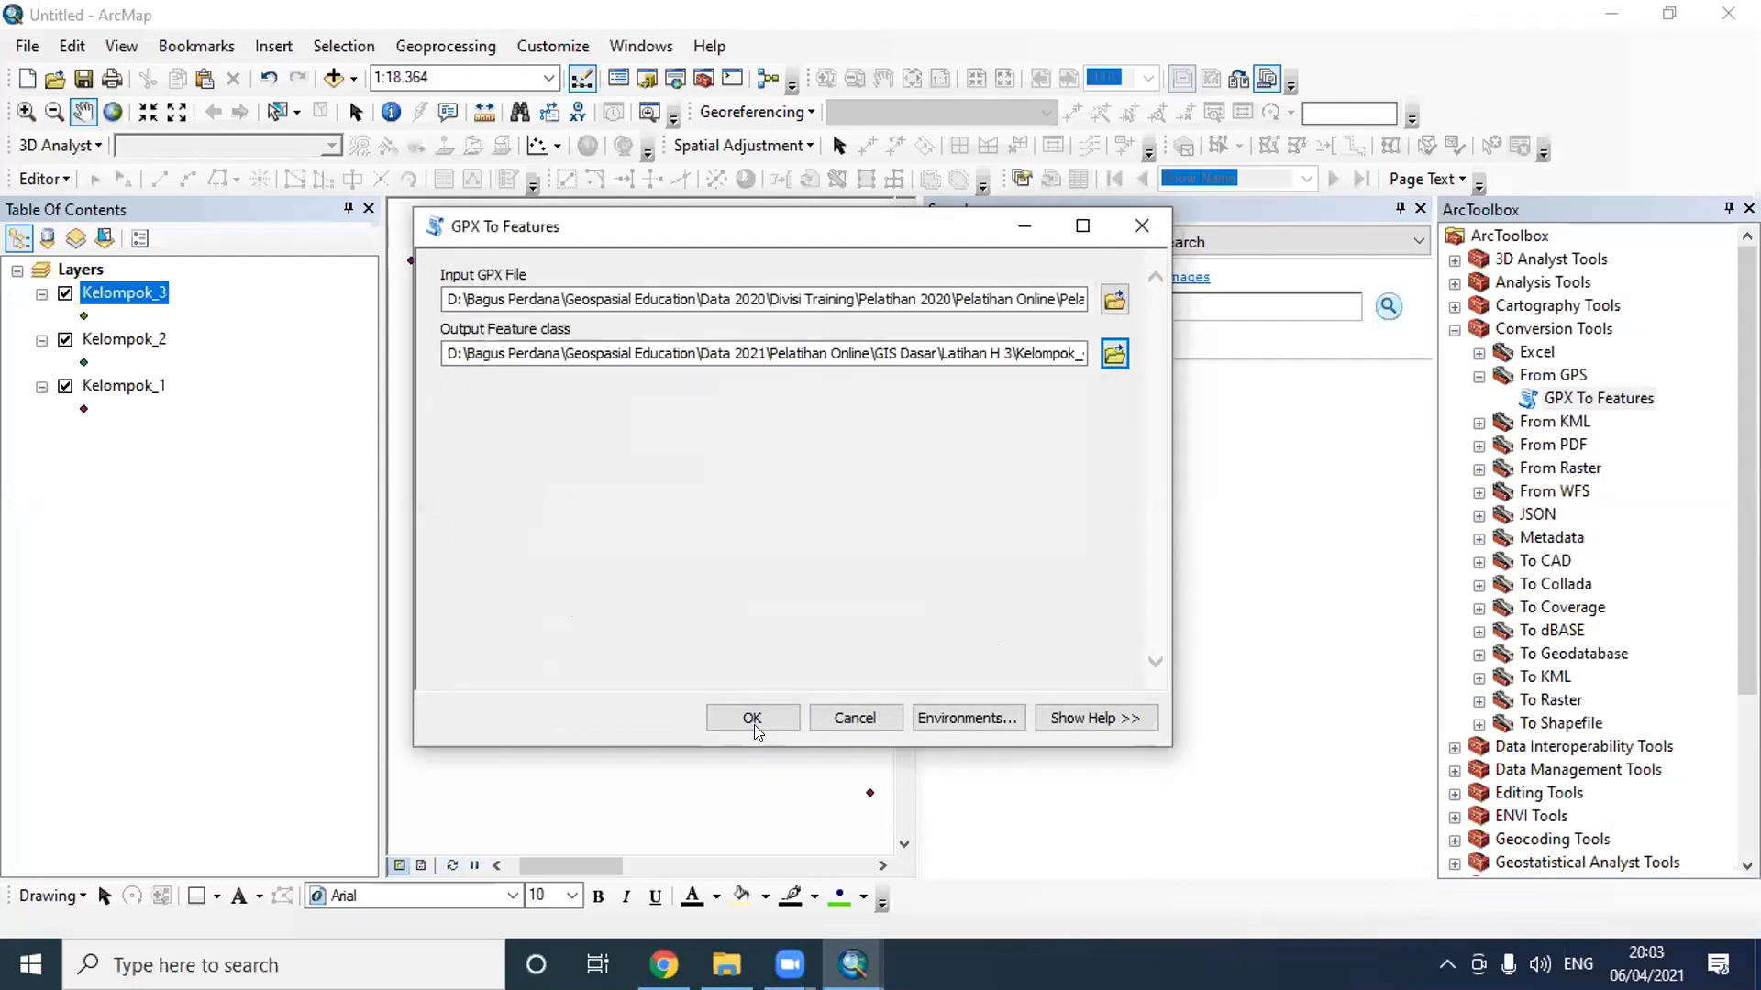
{"action": "left_click", "coordinate": [749, 713]}
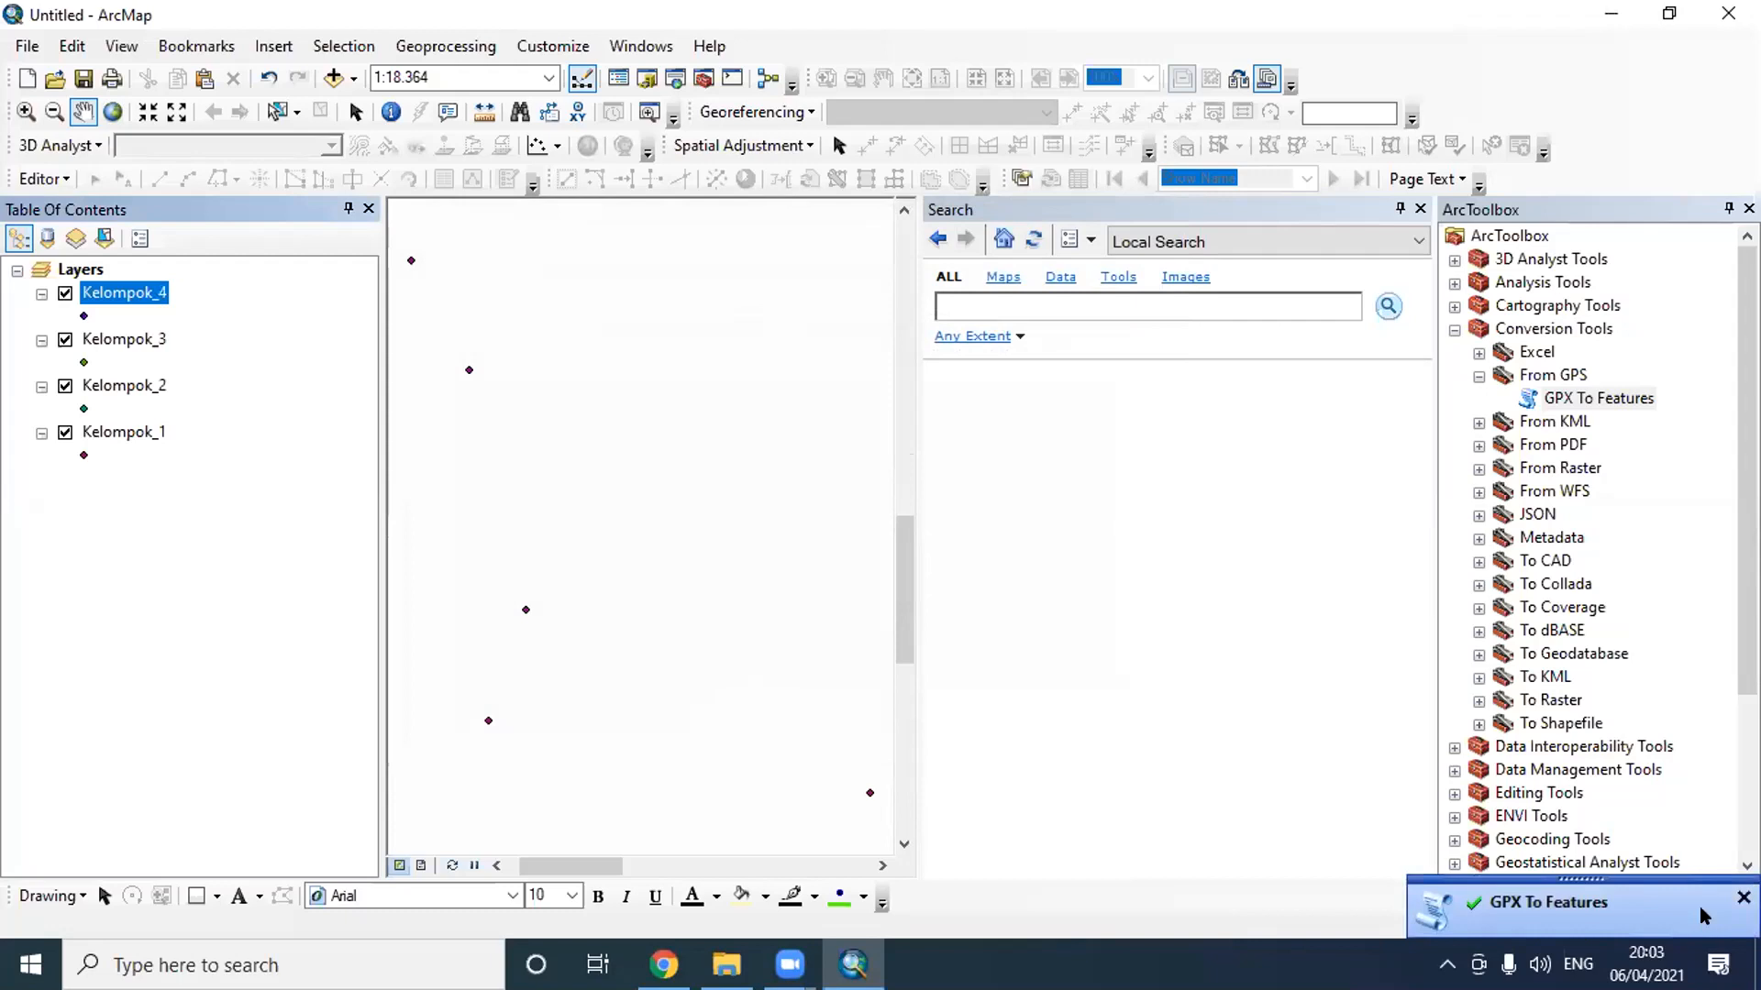
{"action": "left_click", "coordinate": [1744, 898]}
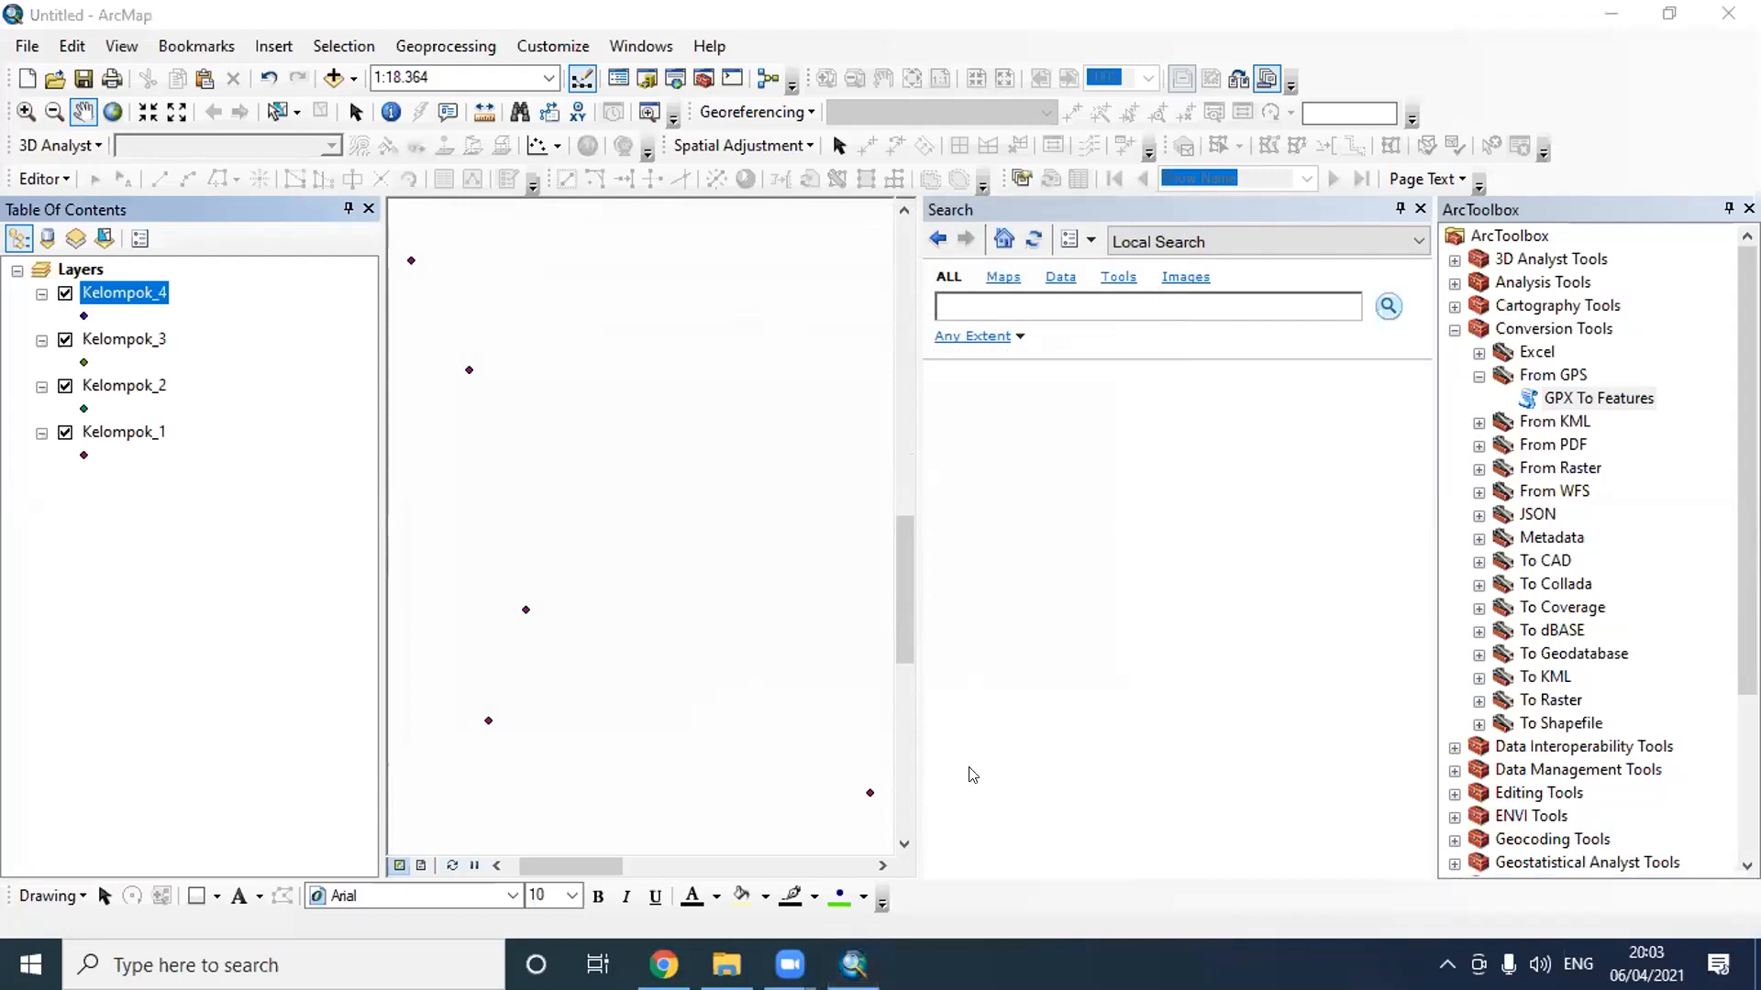
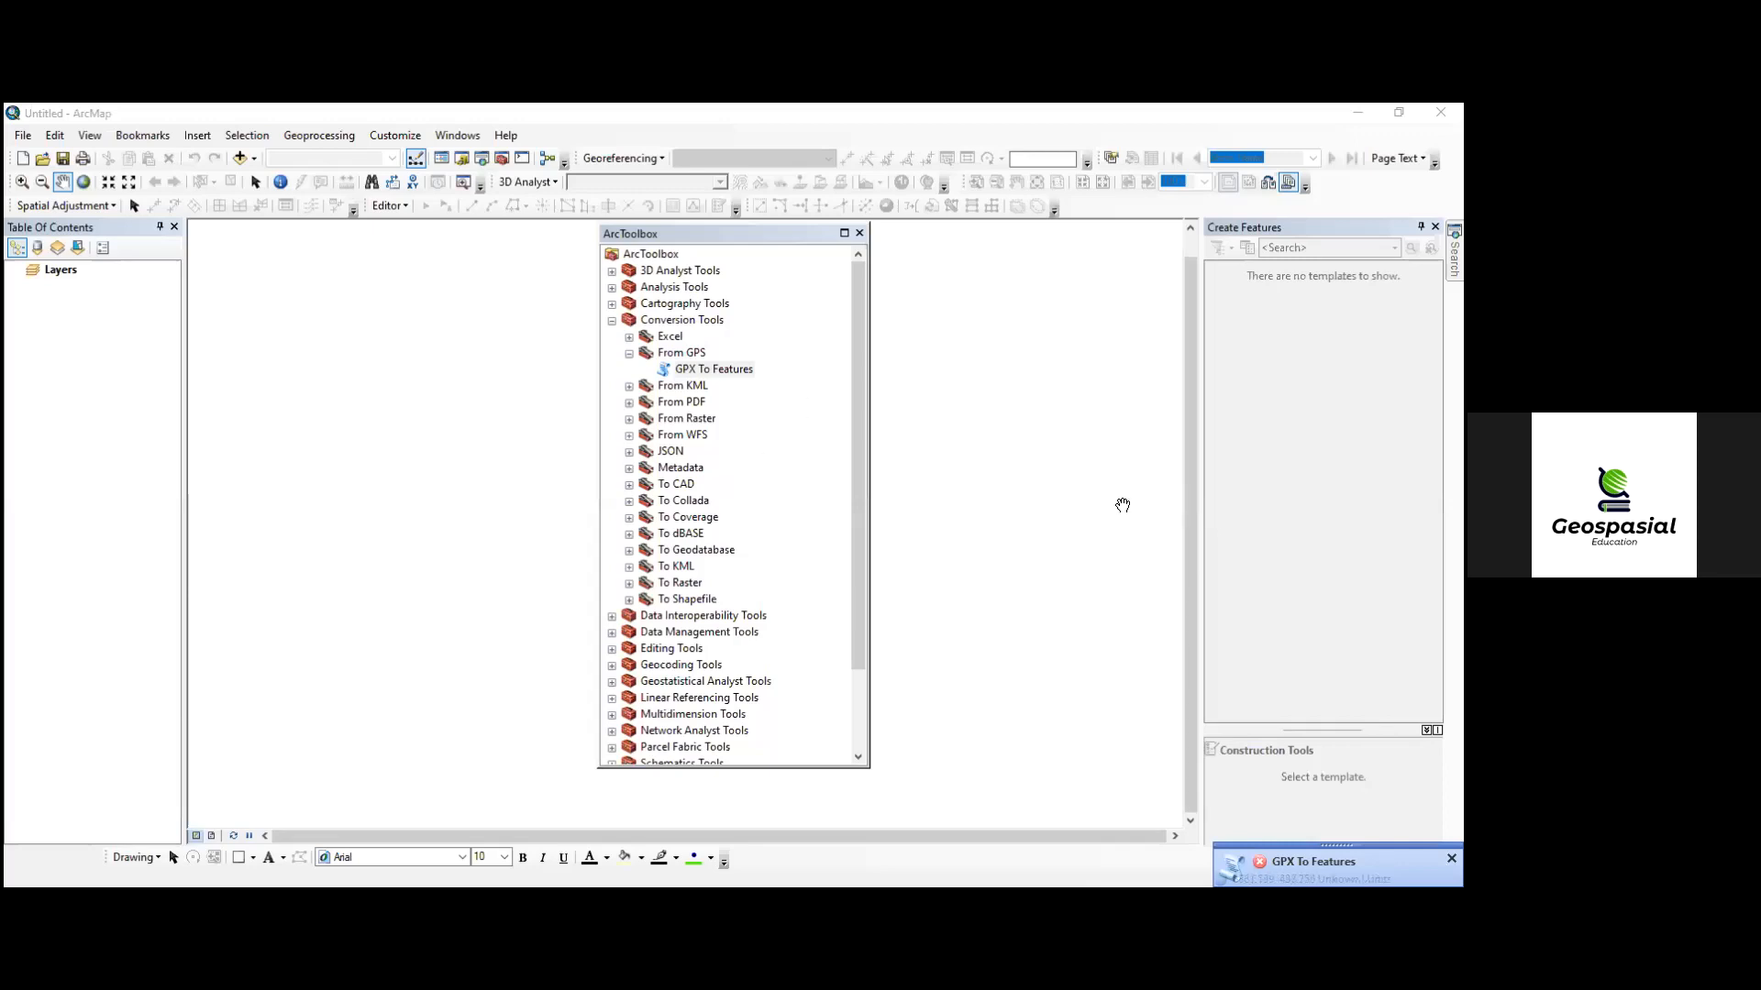
- Start another GPX To Features conversion and browse for its input file to Documents > ArcGIS > Data GPS Batas
{"action": "double_click", "coordinate": [707, 371]}
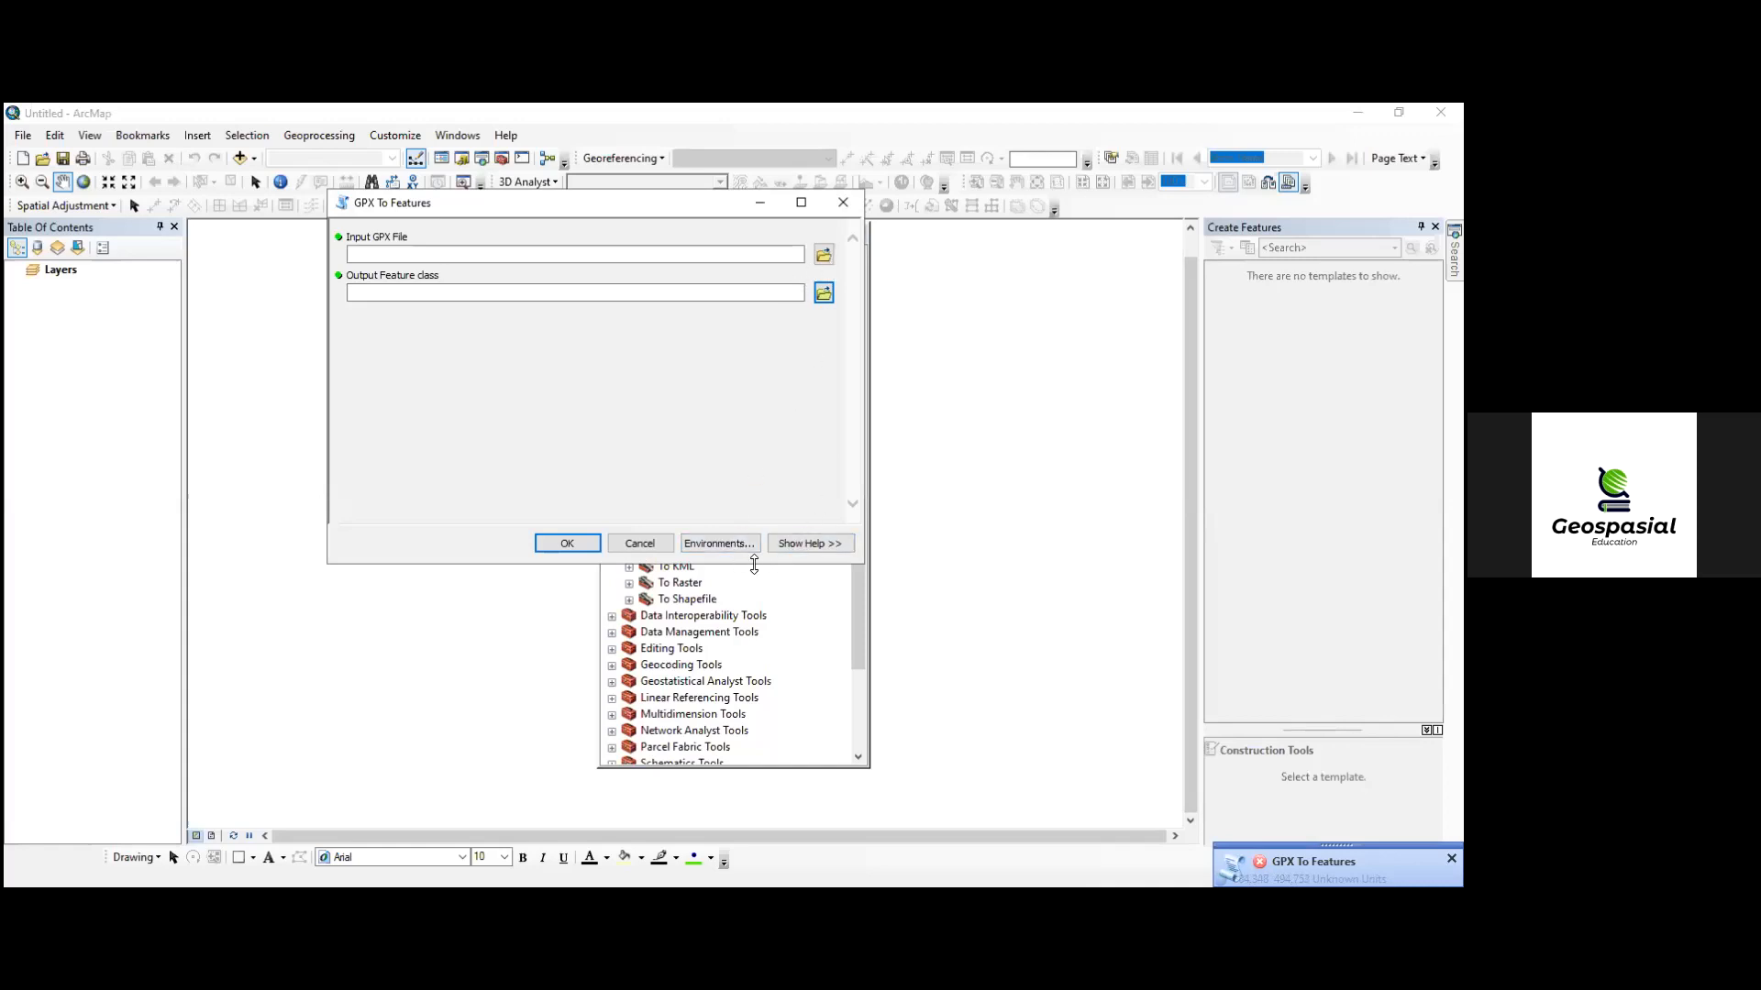
{"action": "left_click", "coordinate": [824, 295]}
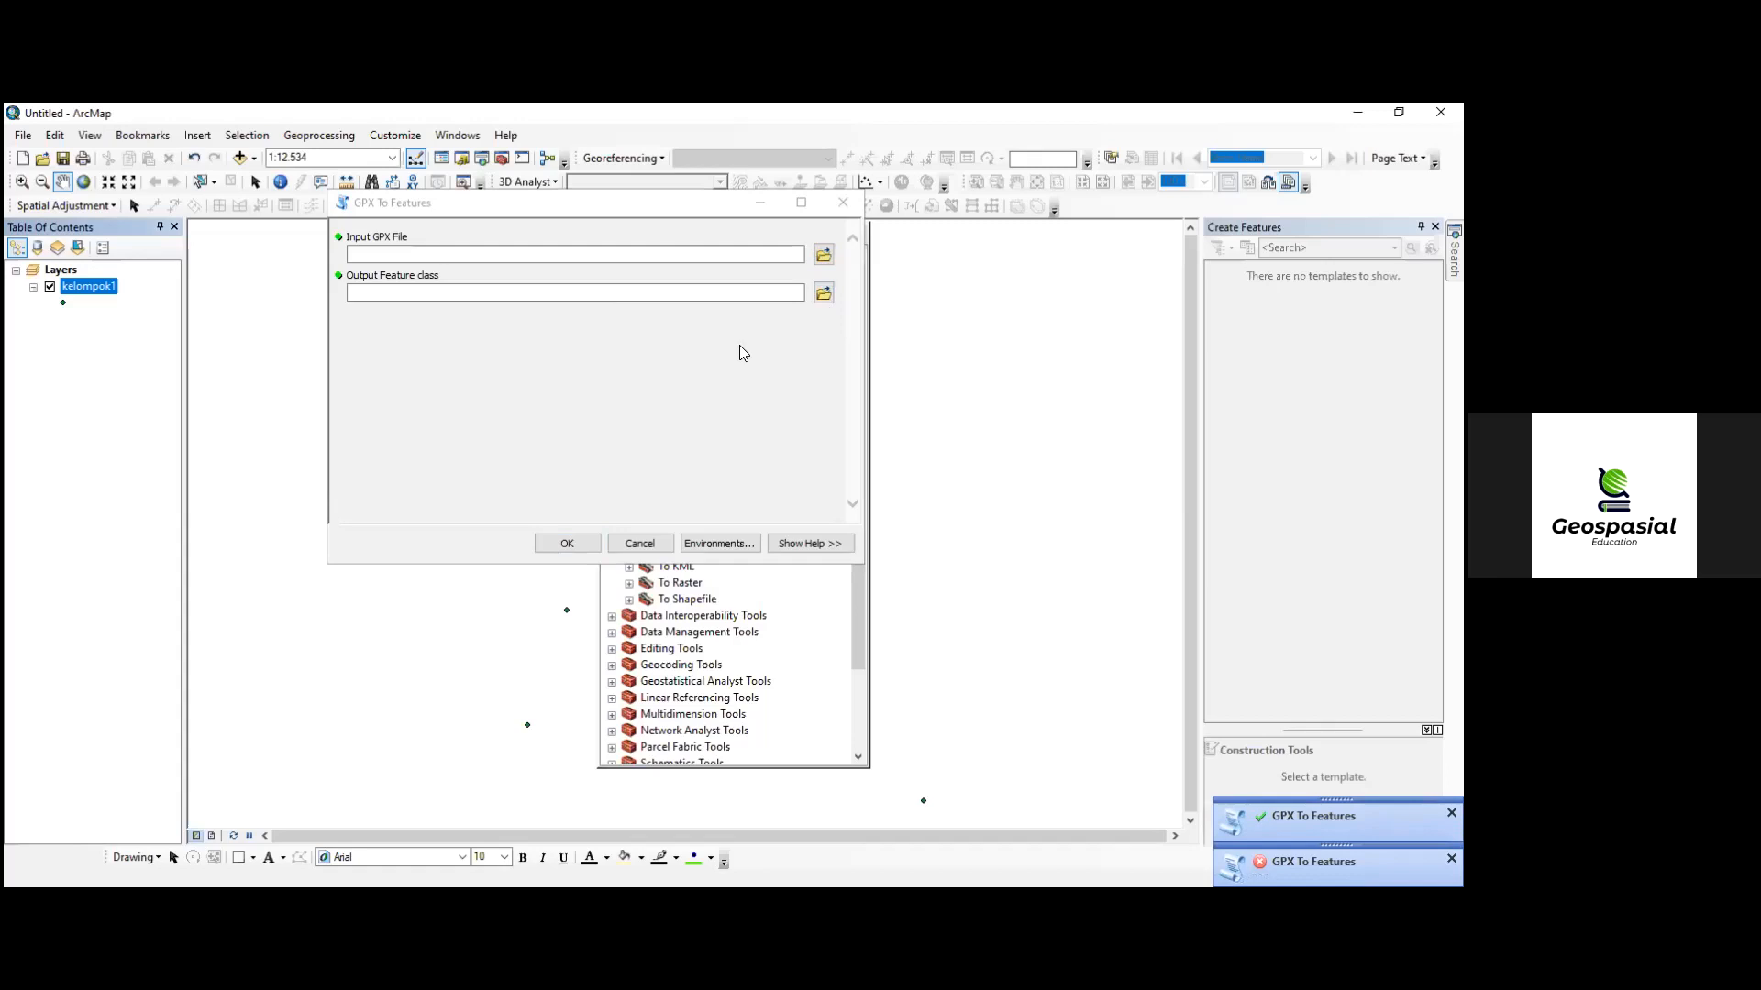
{"action": "left_click", "coordinate": [823, 256]}
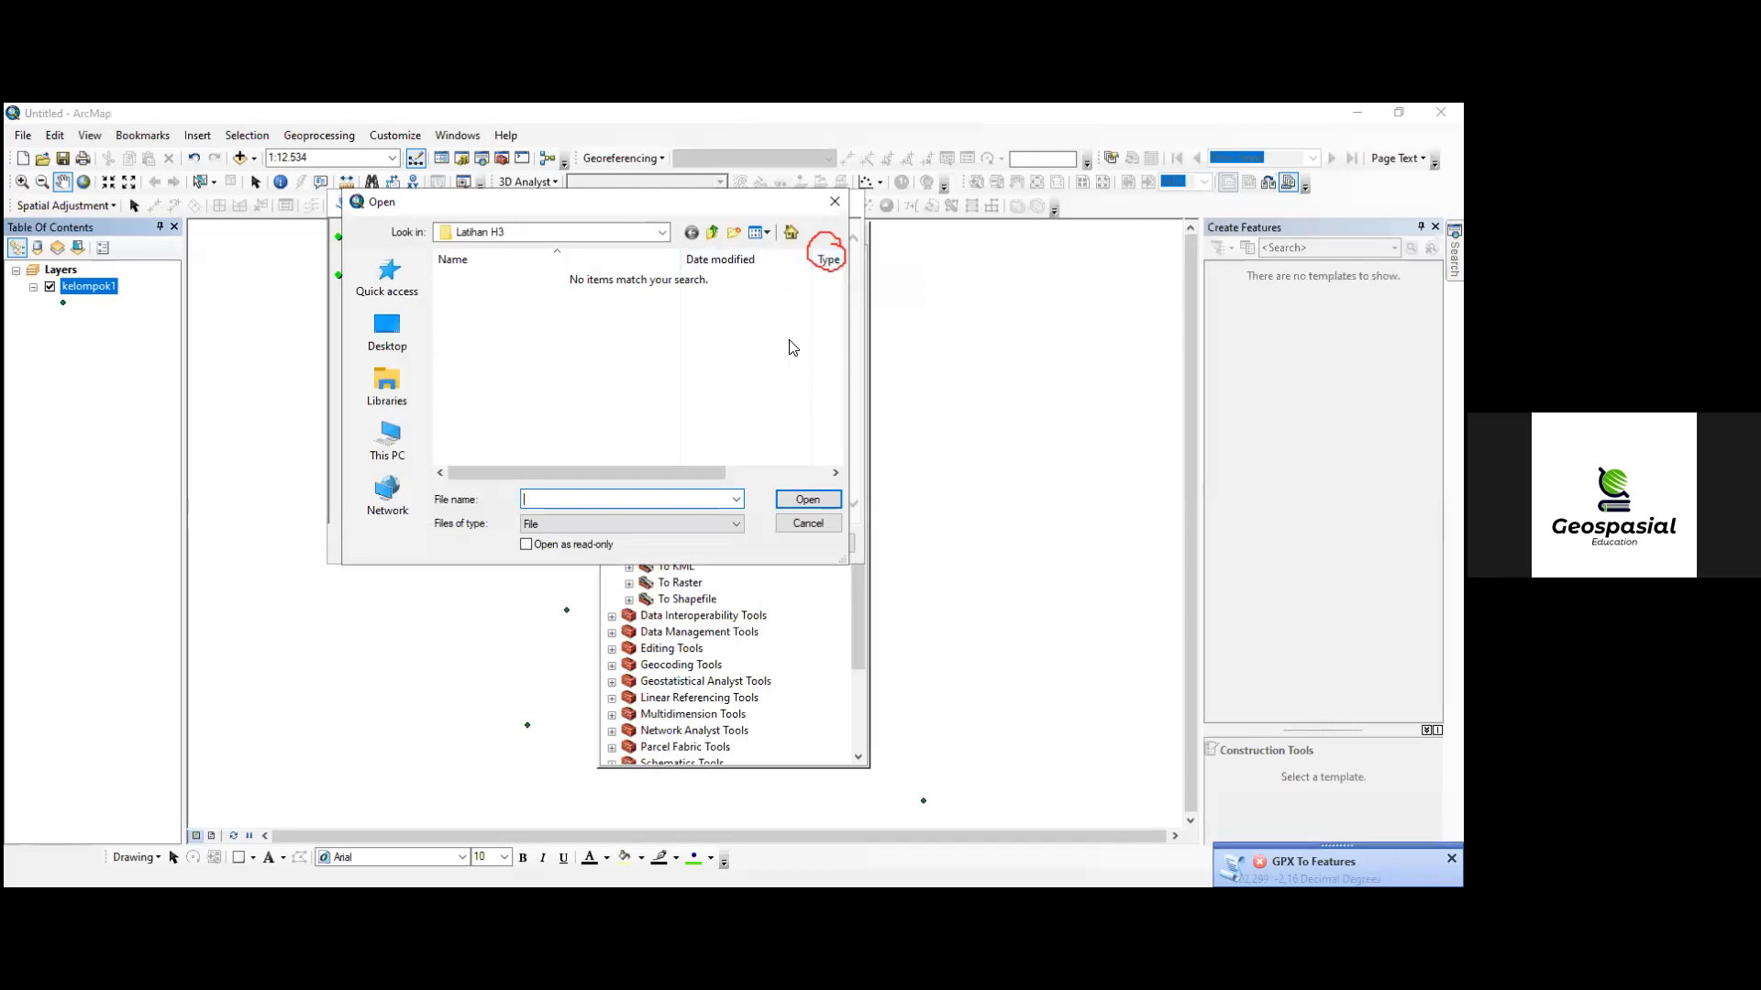
{"action": "left_click", "coordinate": [390, 400]}
{"action": "double_click", "coordinate": [694, 288]}
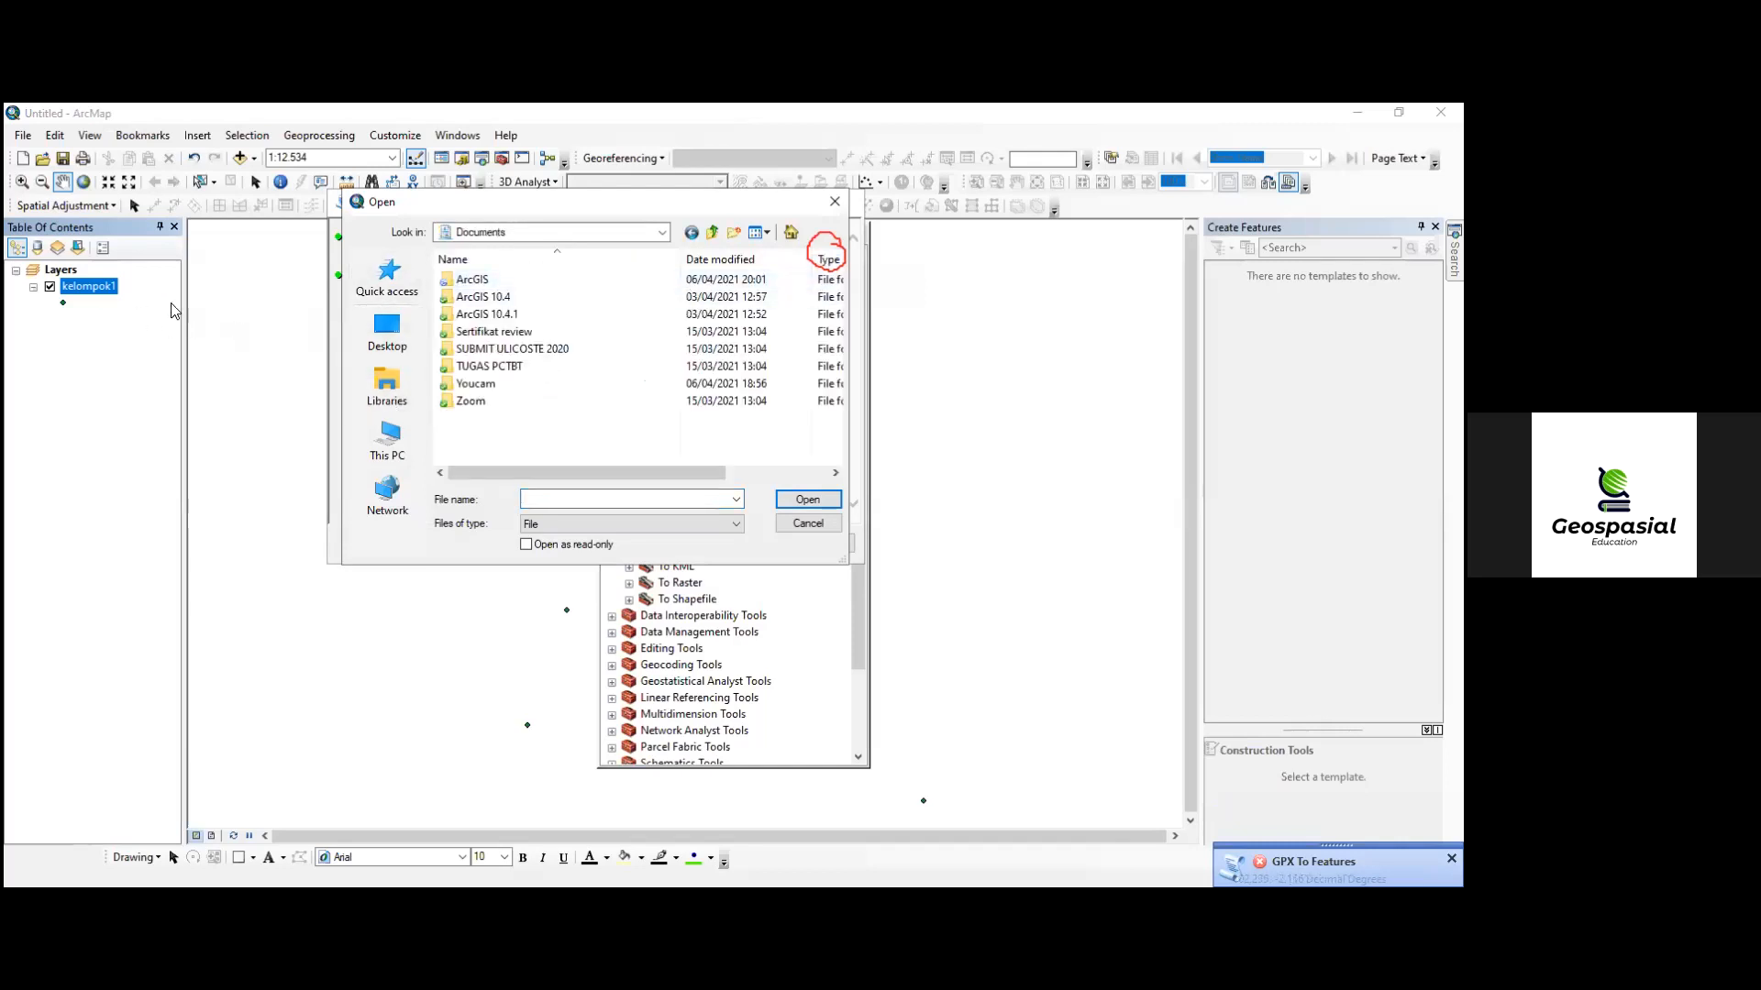
{"action": "double_click", "coordinate": [495, 283]}
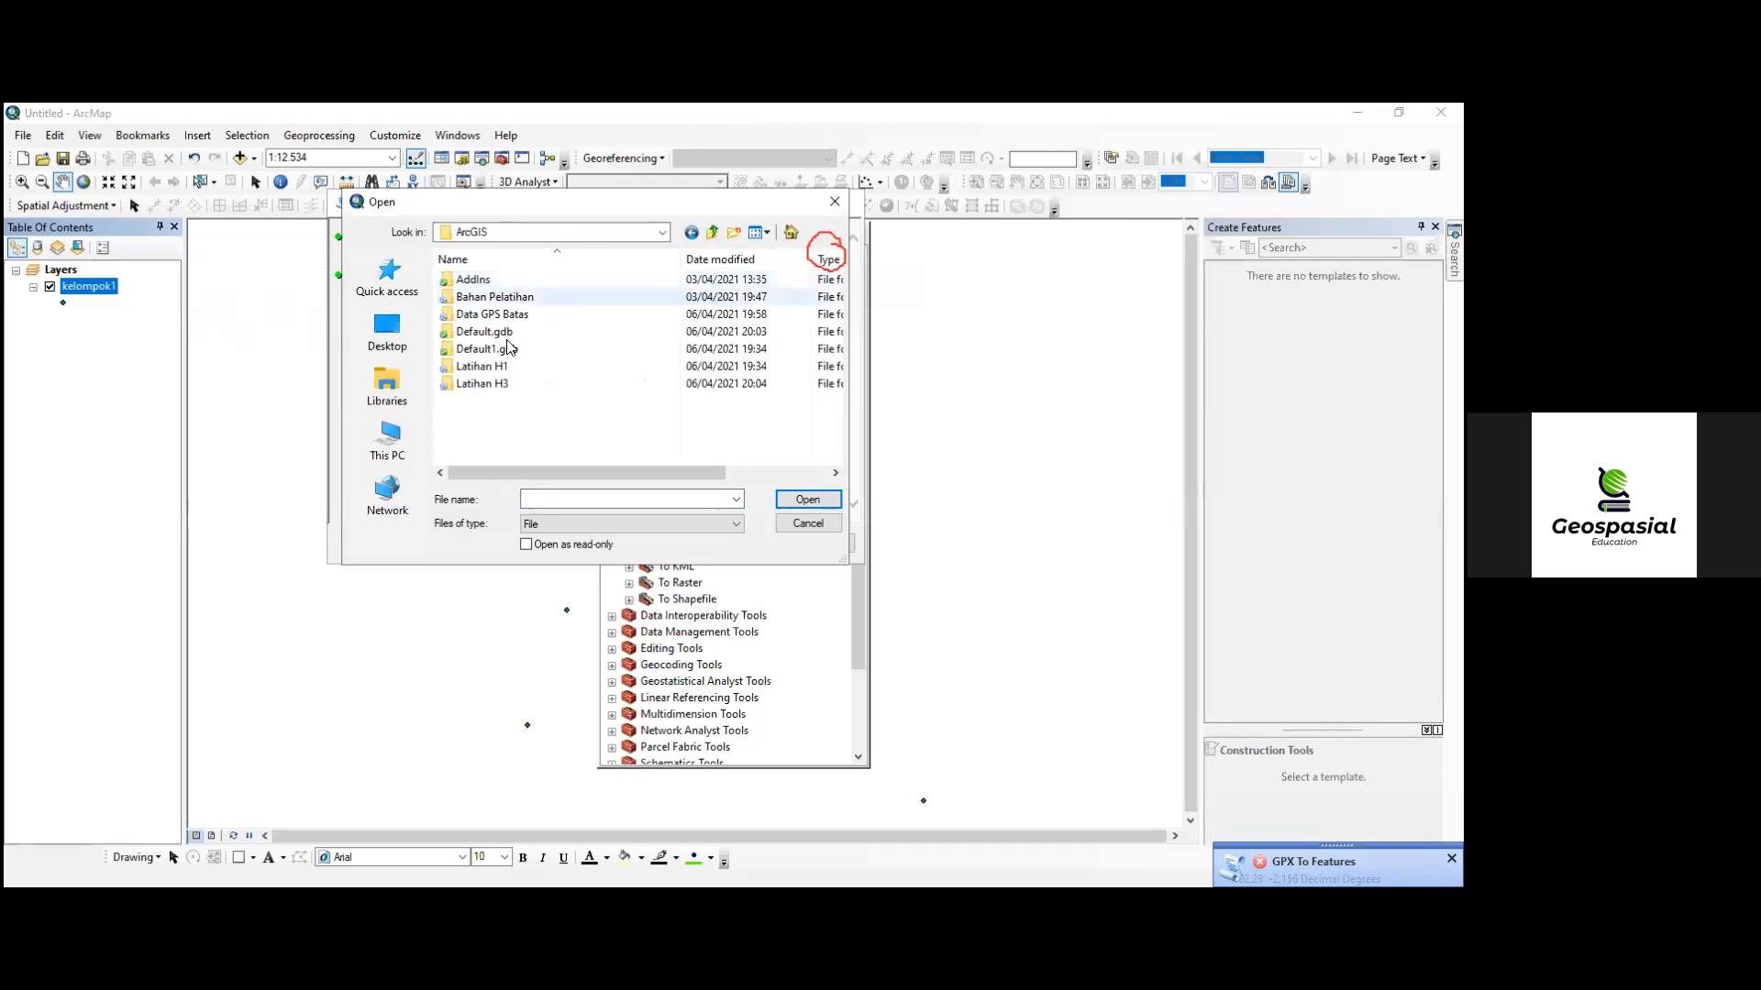
{"action": "left_click", "coordinate": [505, 315]}
{"action": "double_click", "coordinate": [504, 316]}
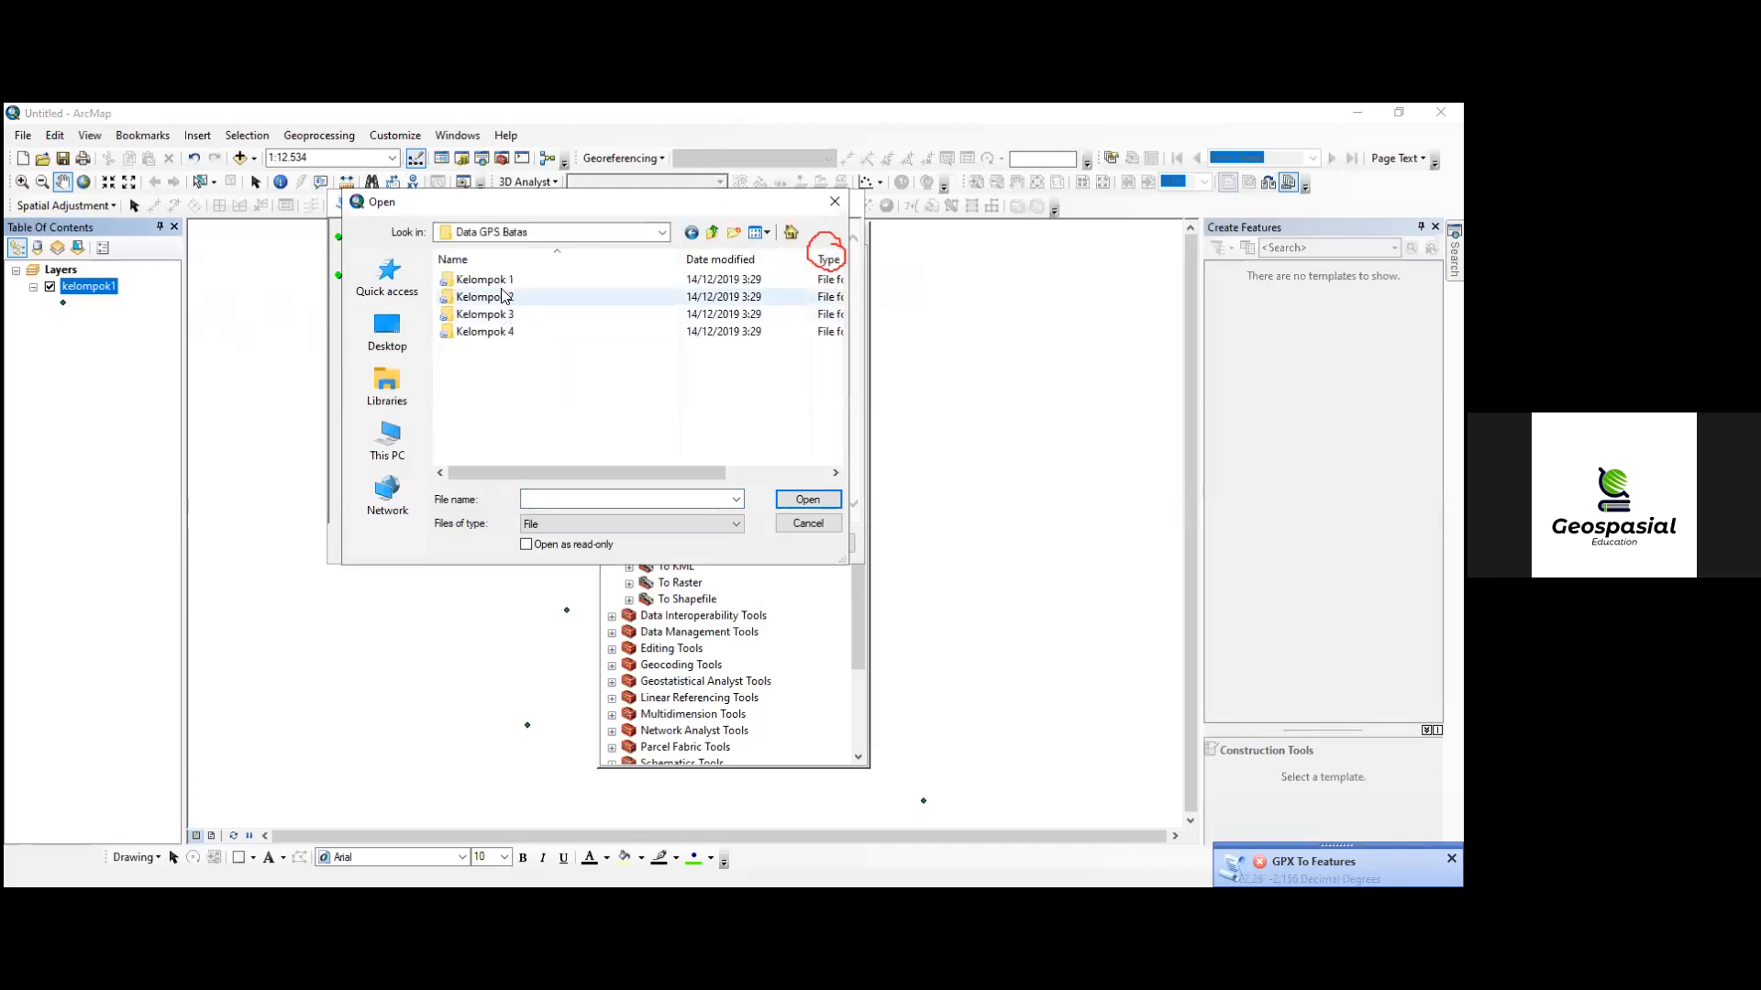
- Load Waypoints_2018-10-15.gpx from the Kelompok 2 folder as the input GPX file
{"action": "double_click", "coordinate": [502, 296]}
{"action": "left_click", "coordinate": [502, 286]}
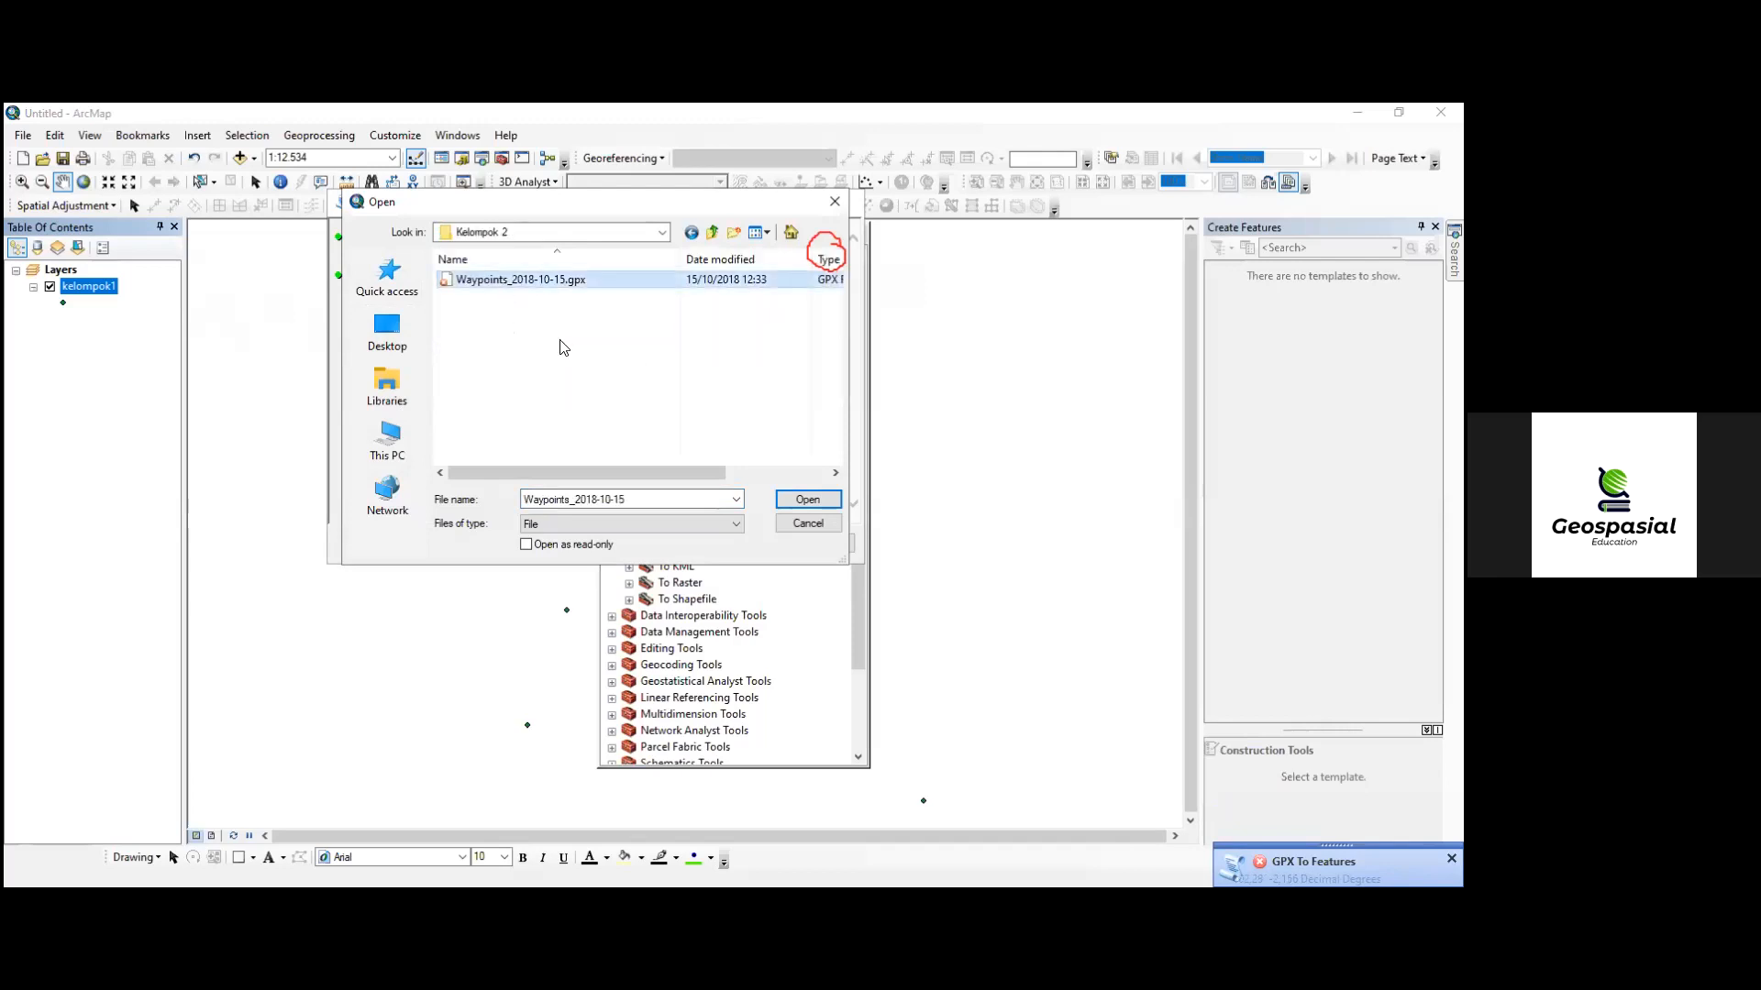
{"action": "left_click", "coordinate": [807, 500]}
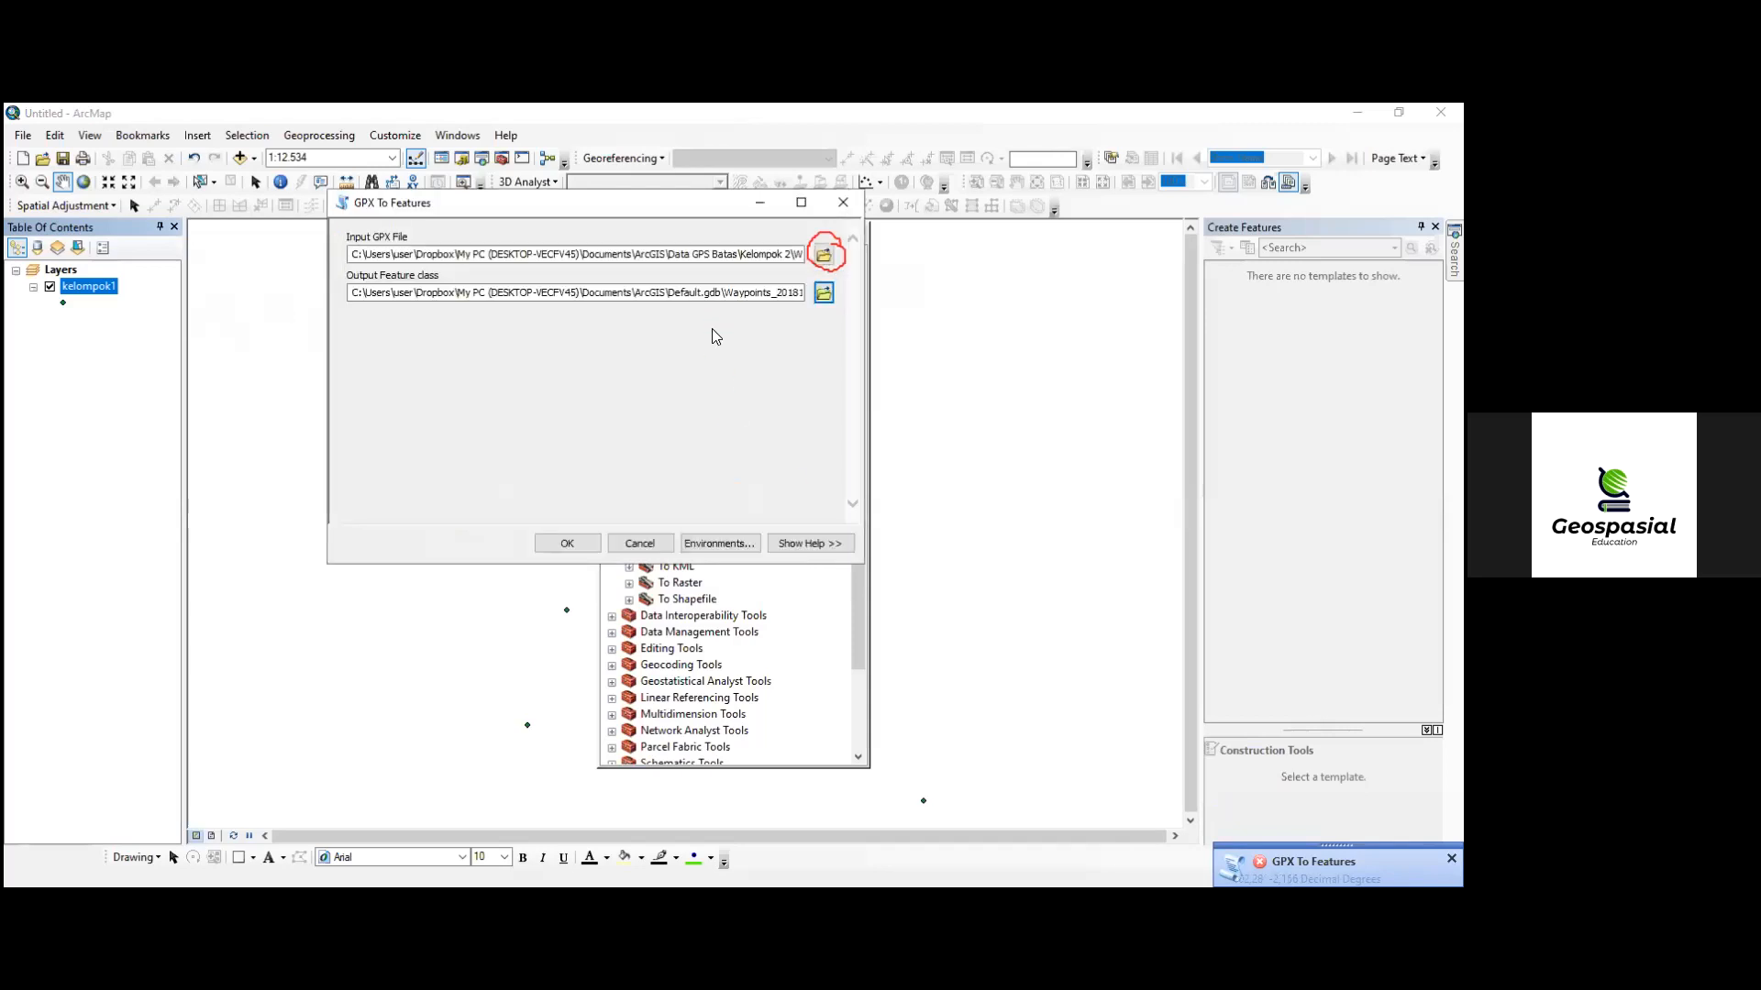
- Set the output feature class to Kelompok_2 in the Latihan H3 folder, run the conversion and dismiss the failed-run notice
{"action": "left_click", "coordinate": [822, 292]}
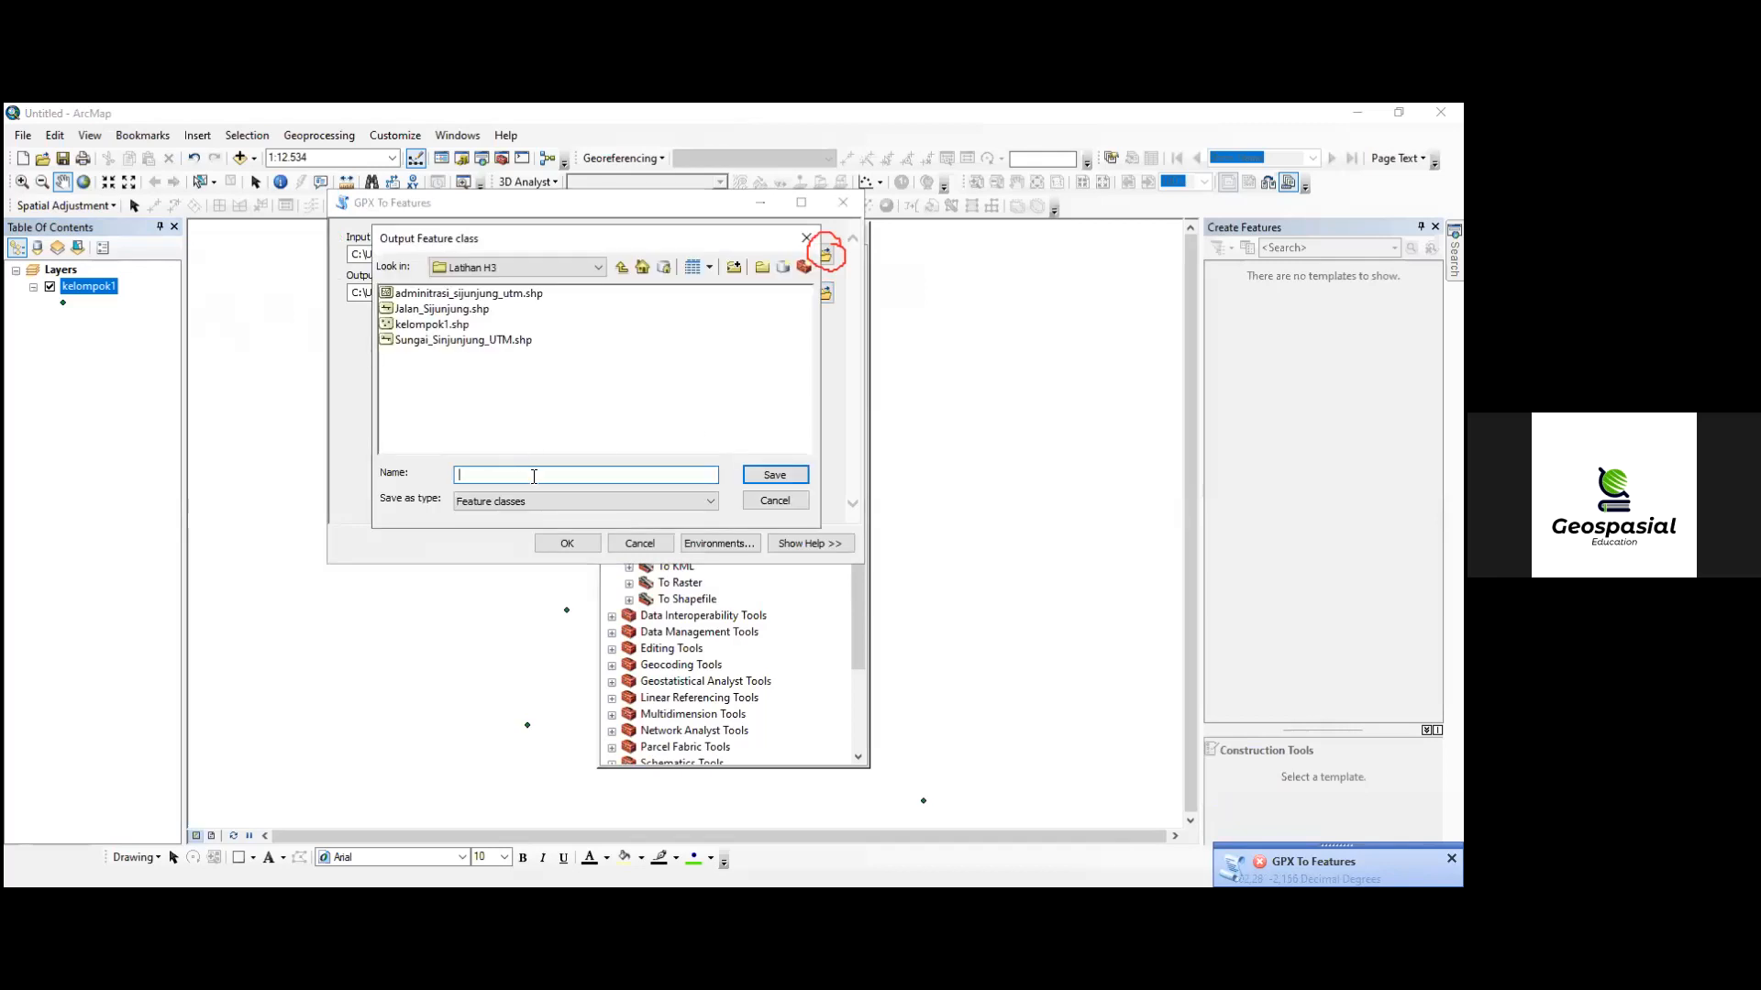
{"action": "type", "text": "Kel"}
{"action": "type", "text": "ompo"}
{"action": "type", "text": "k"}
{"action": "type", "text": "_1"}
{"action": "type", "text": "2"}
{"action": "left_click", "coordinate": [775, 475]}
{"action": "left_click", "coordinate": [566, 541]}
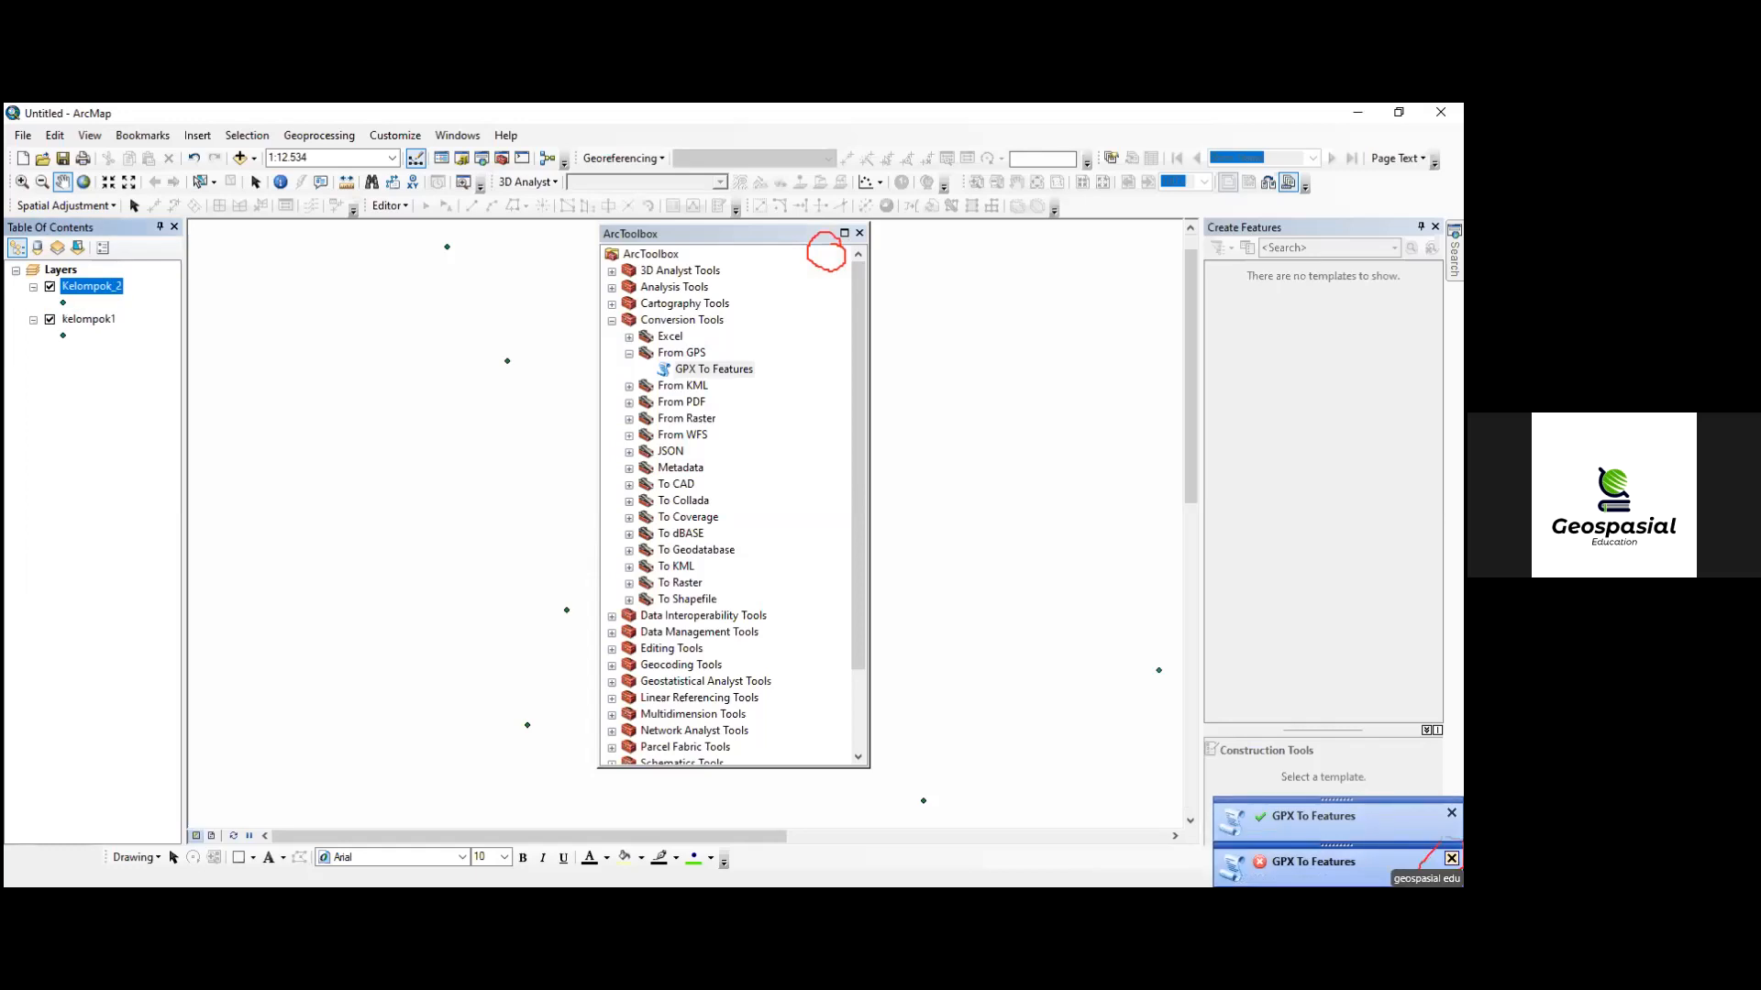
{"action": "left_click", "coordinate": [1451, 859]}
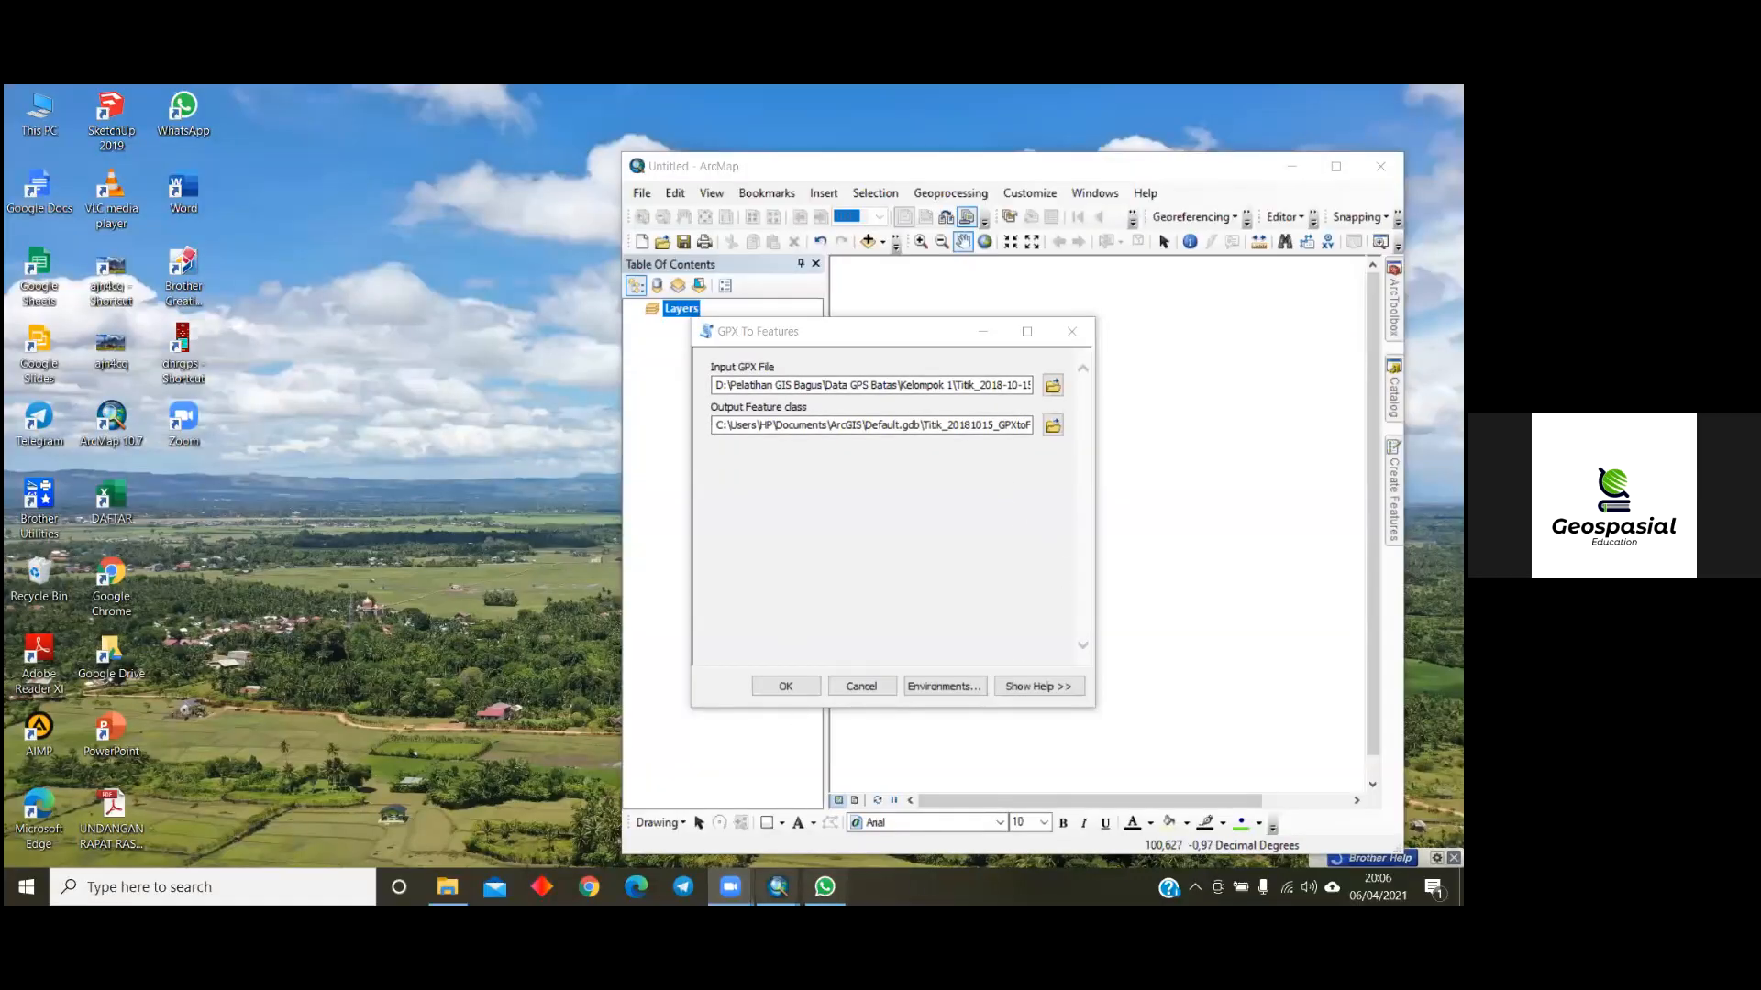
{"action": "mouse_move", "coordinate": [730, 886]}
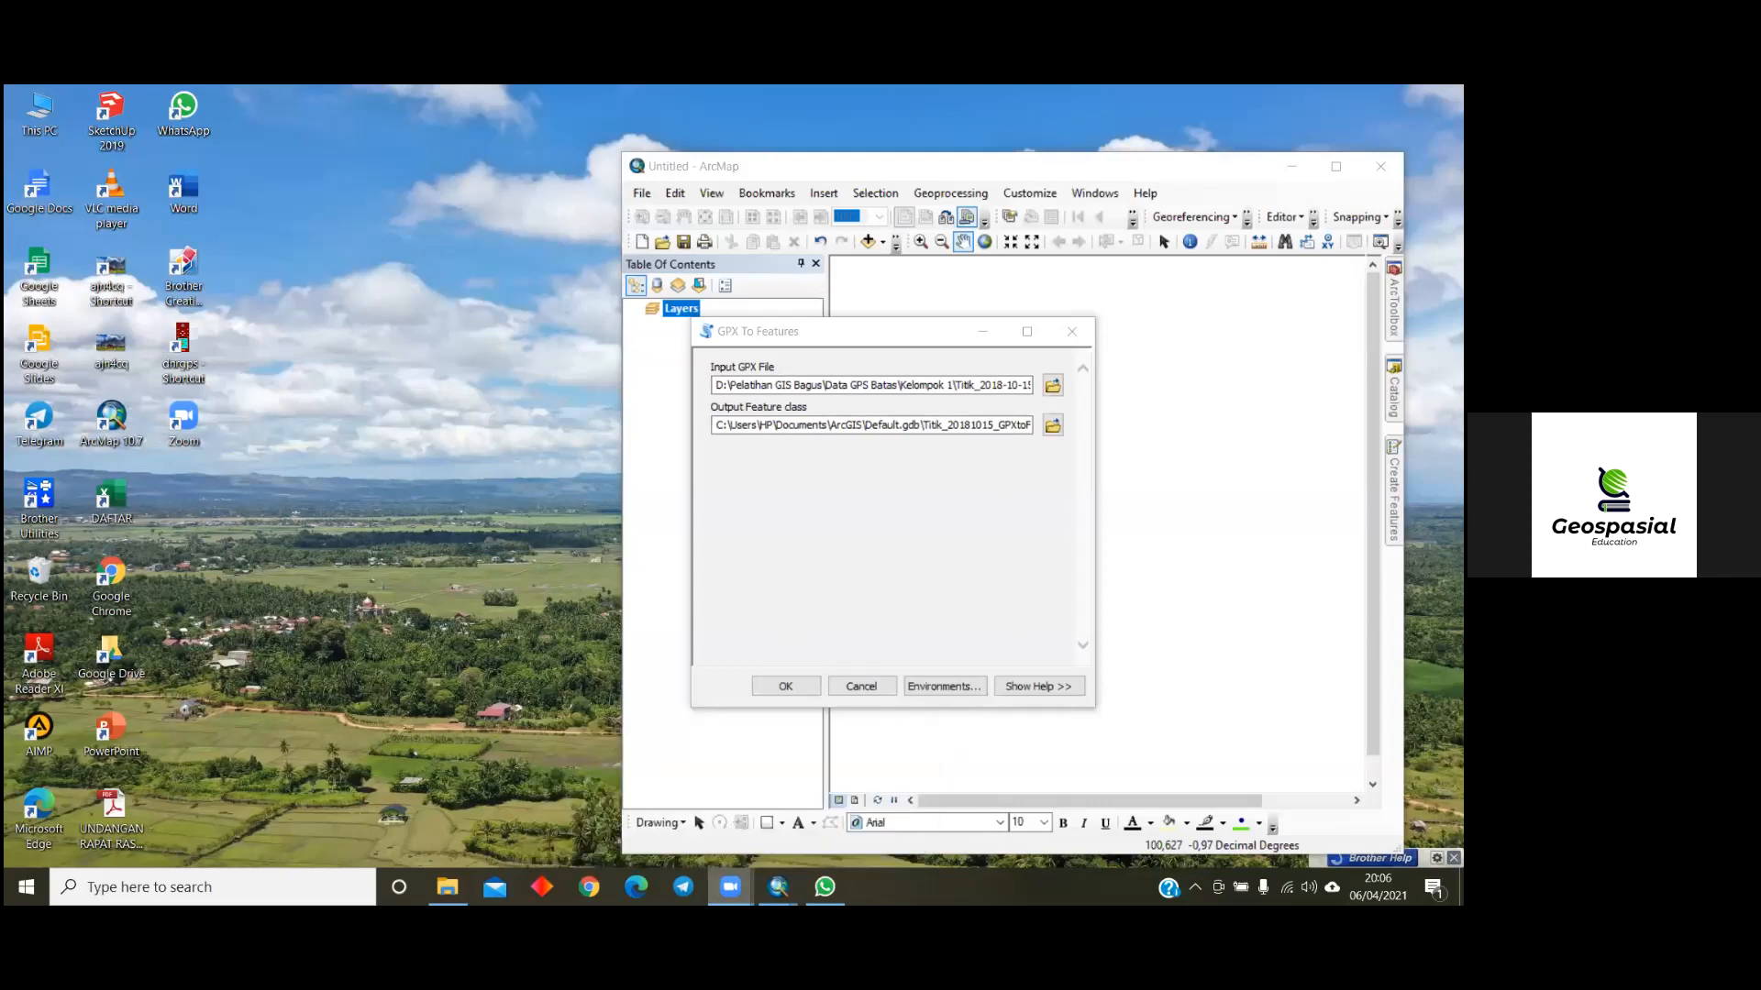
{"action": "left_click", "coordinate": [730, 886]}
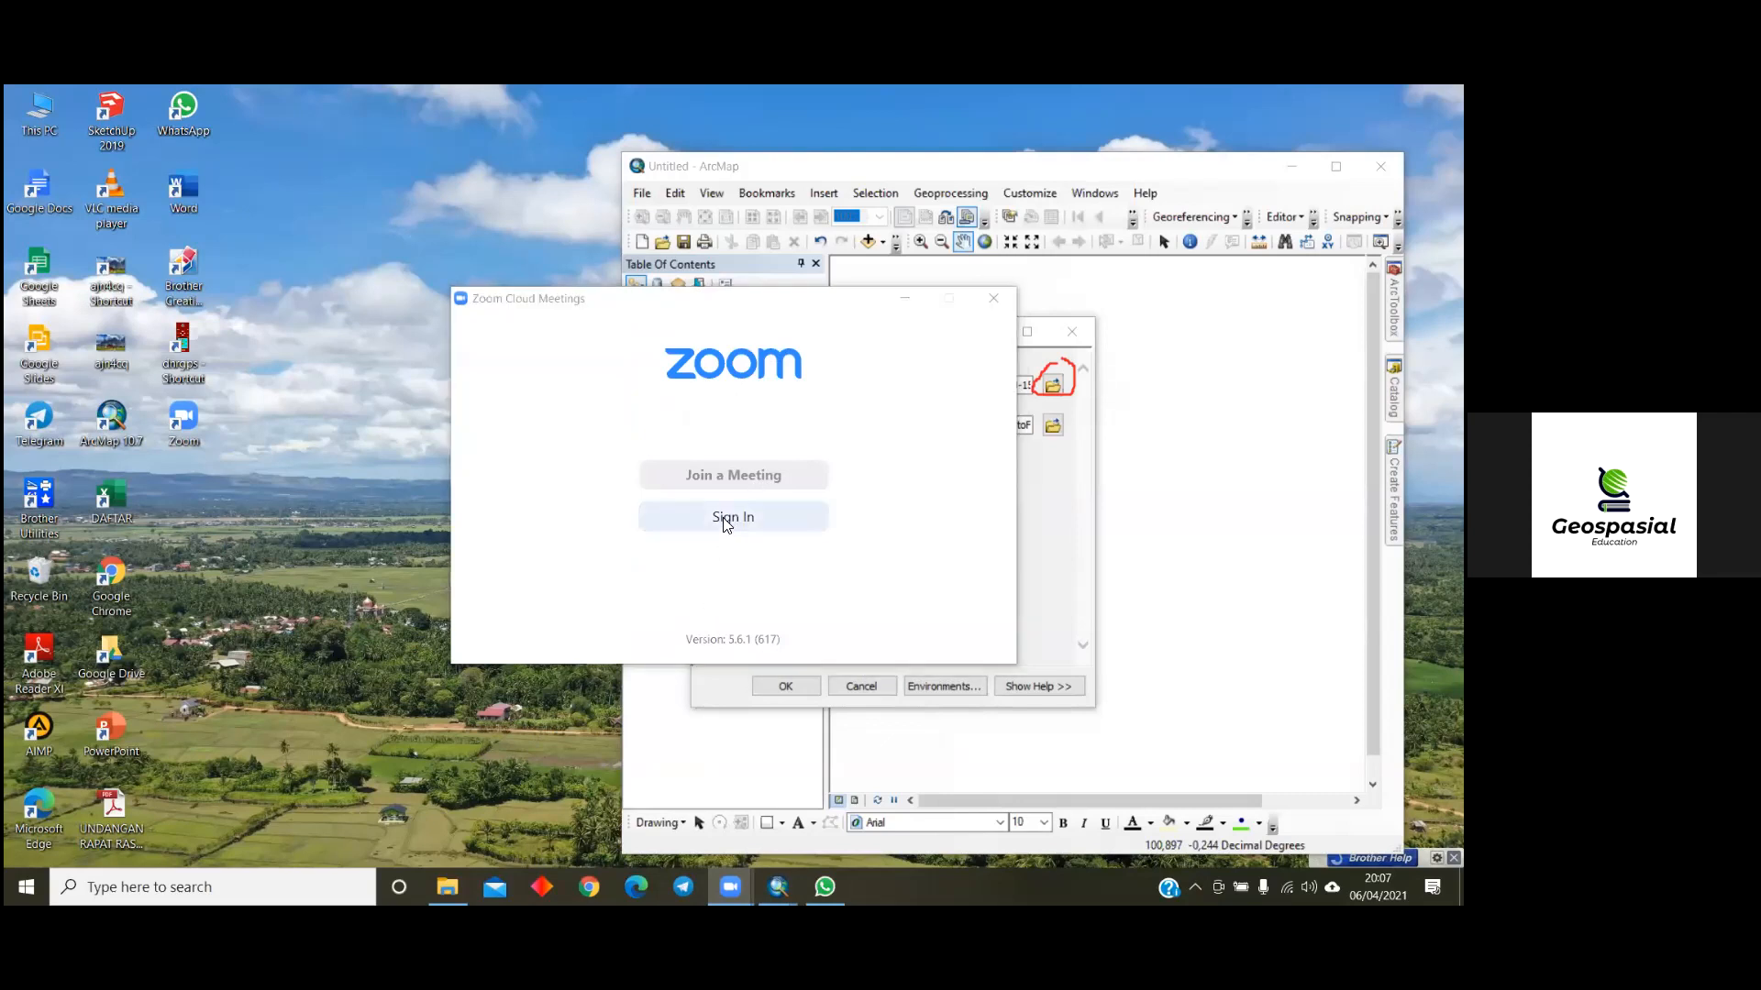
{"action": "left_click", "coordinate": [990, 298]}
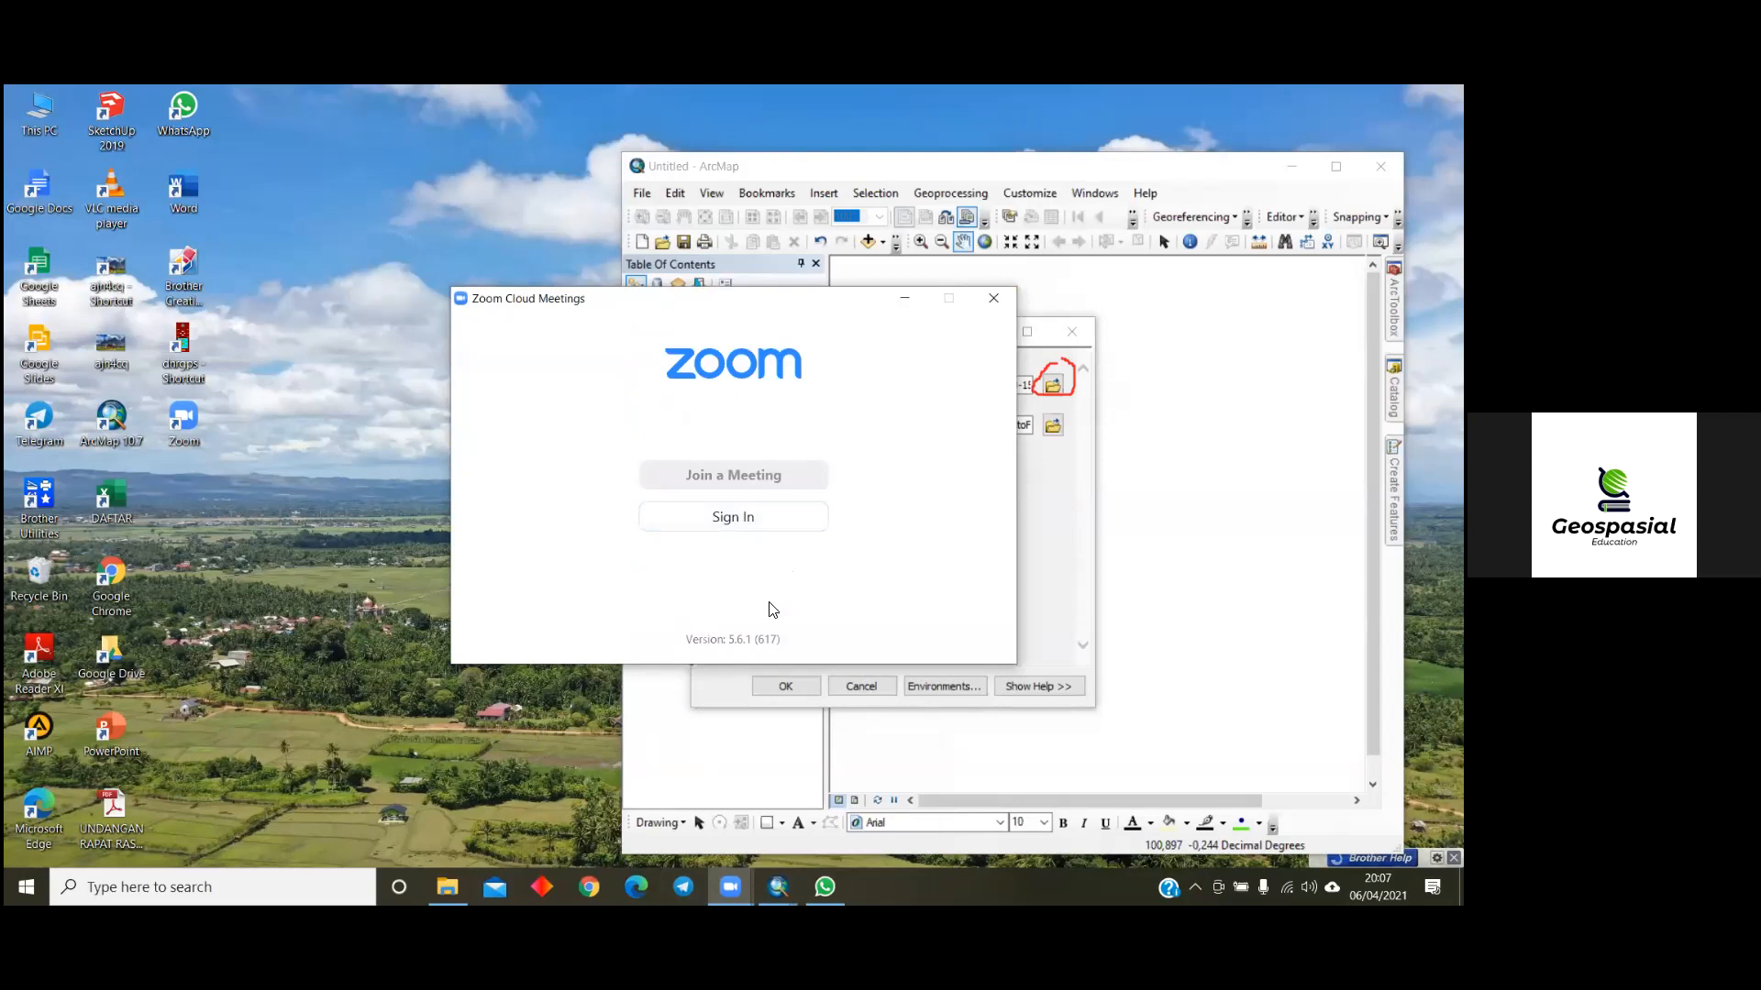
{"action": "left_click", "coordinate": [1005, 309]}
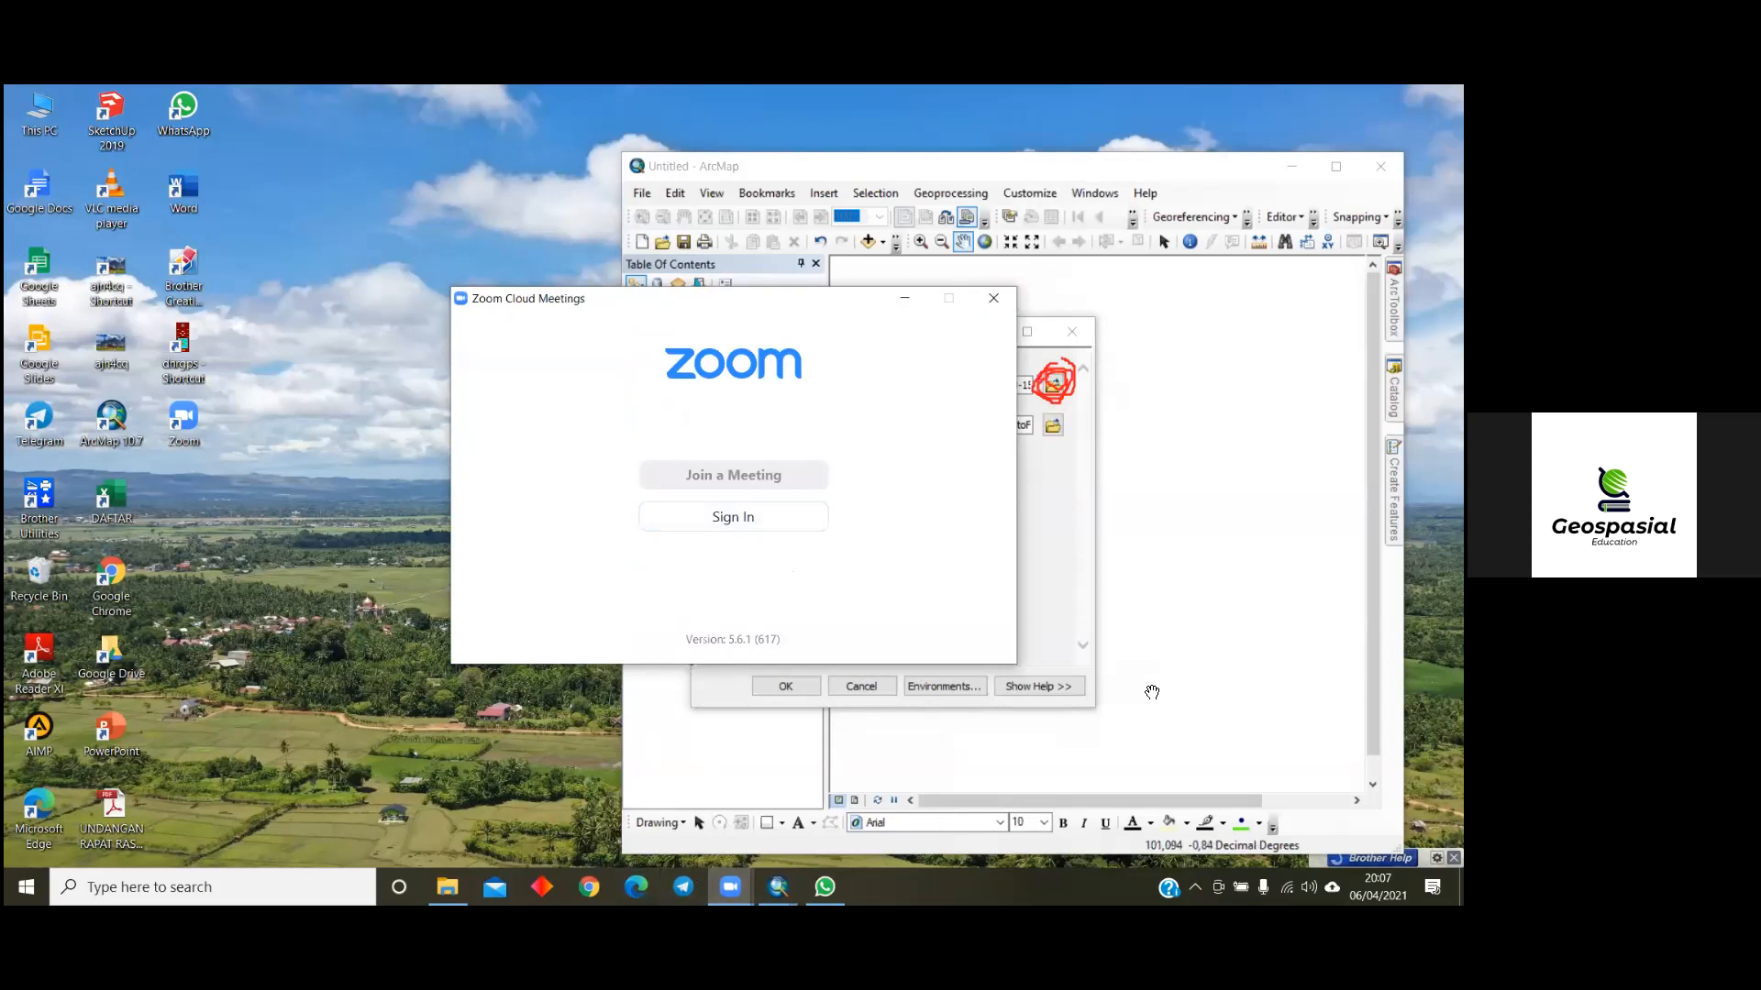
{"action": "mouse_move", "coordinate": [825, 886]}
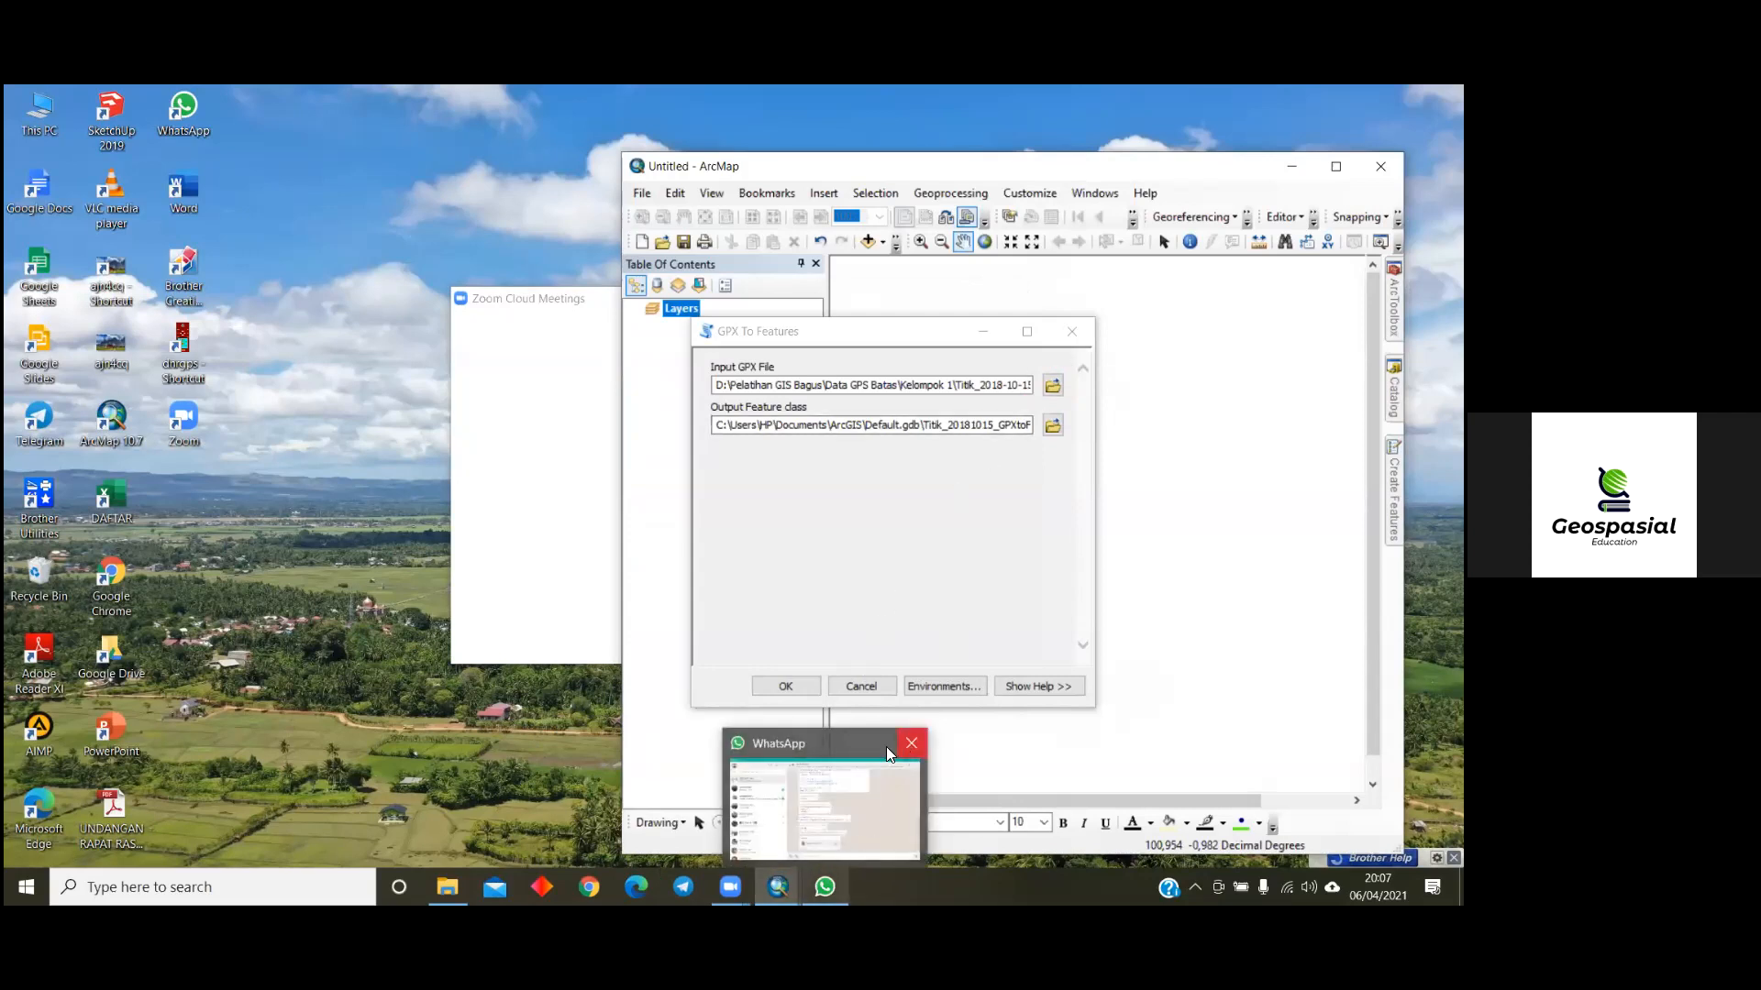
{"action": "left_click", "coordinate": [885, 746]}
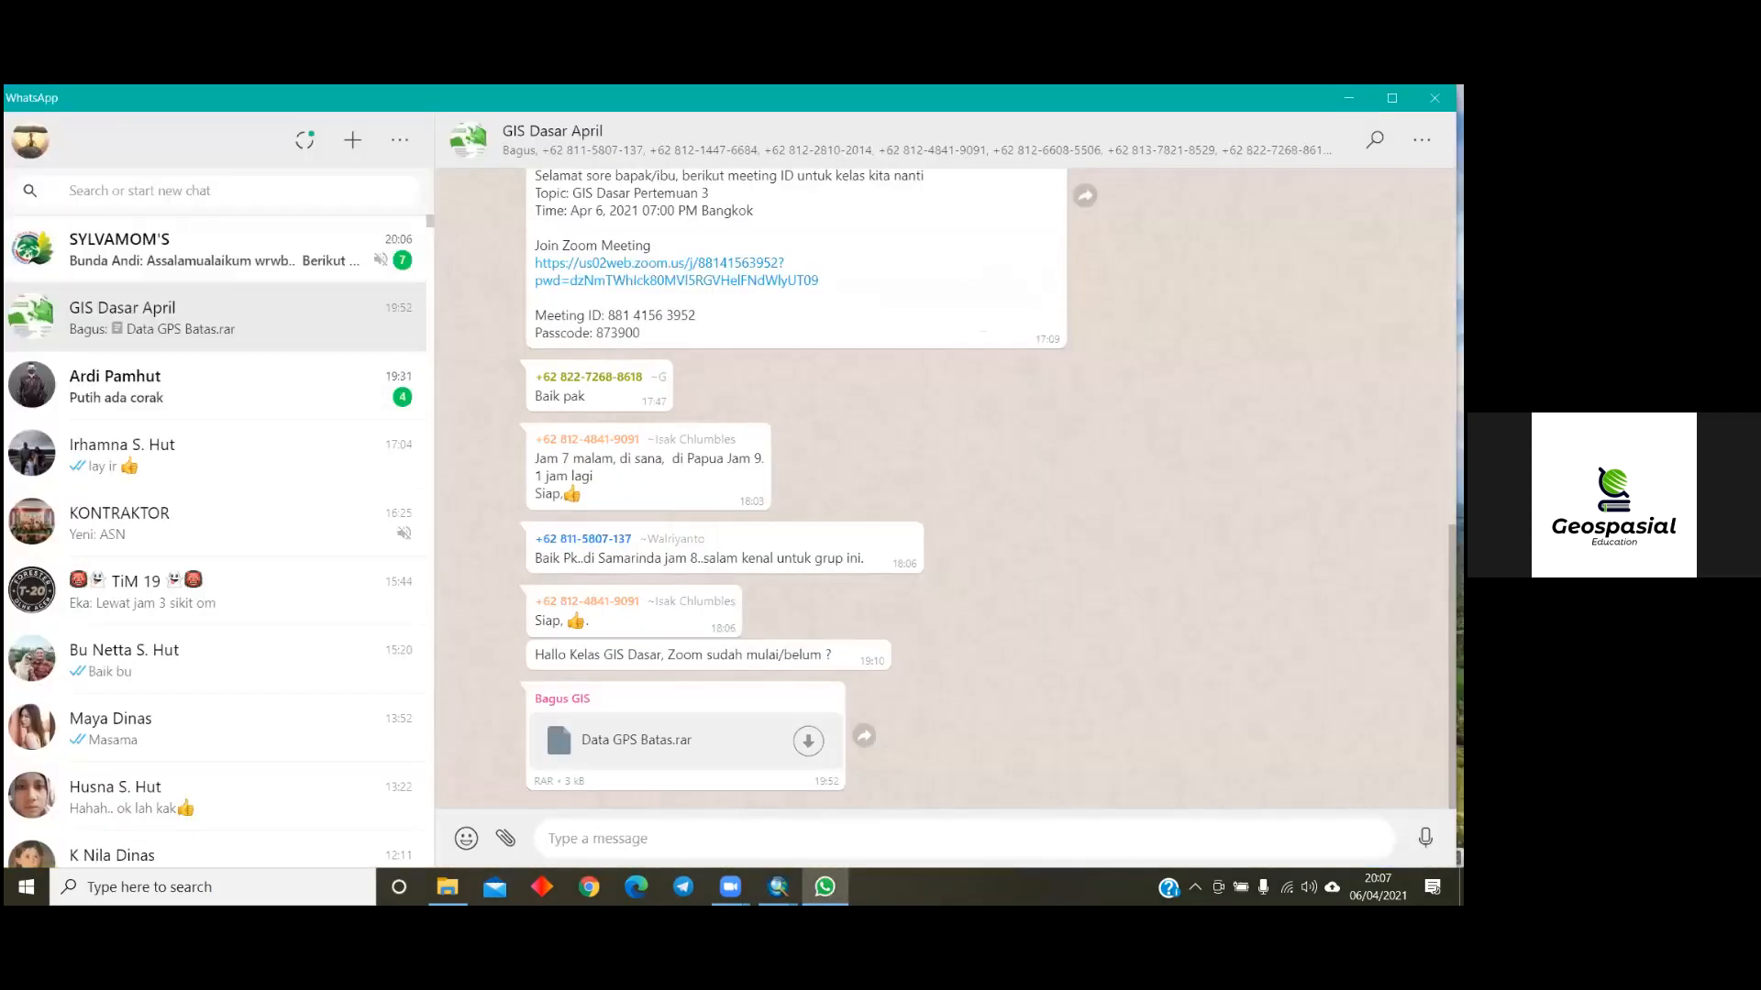
{"action": "left_click", "coordinate": [1348, 99]}
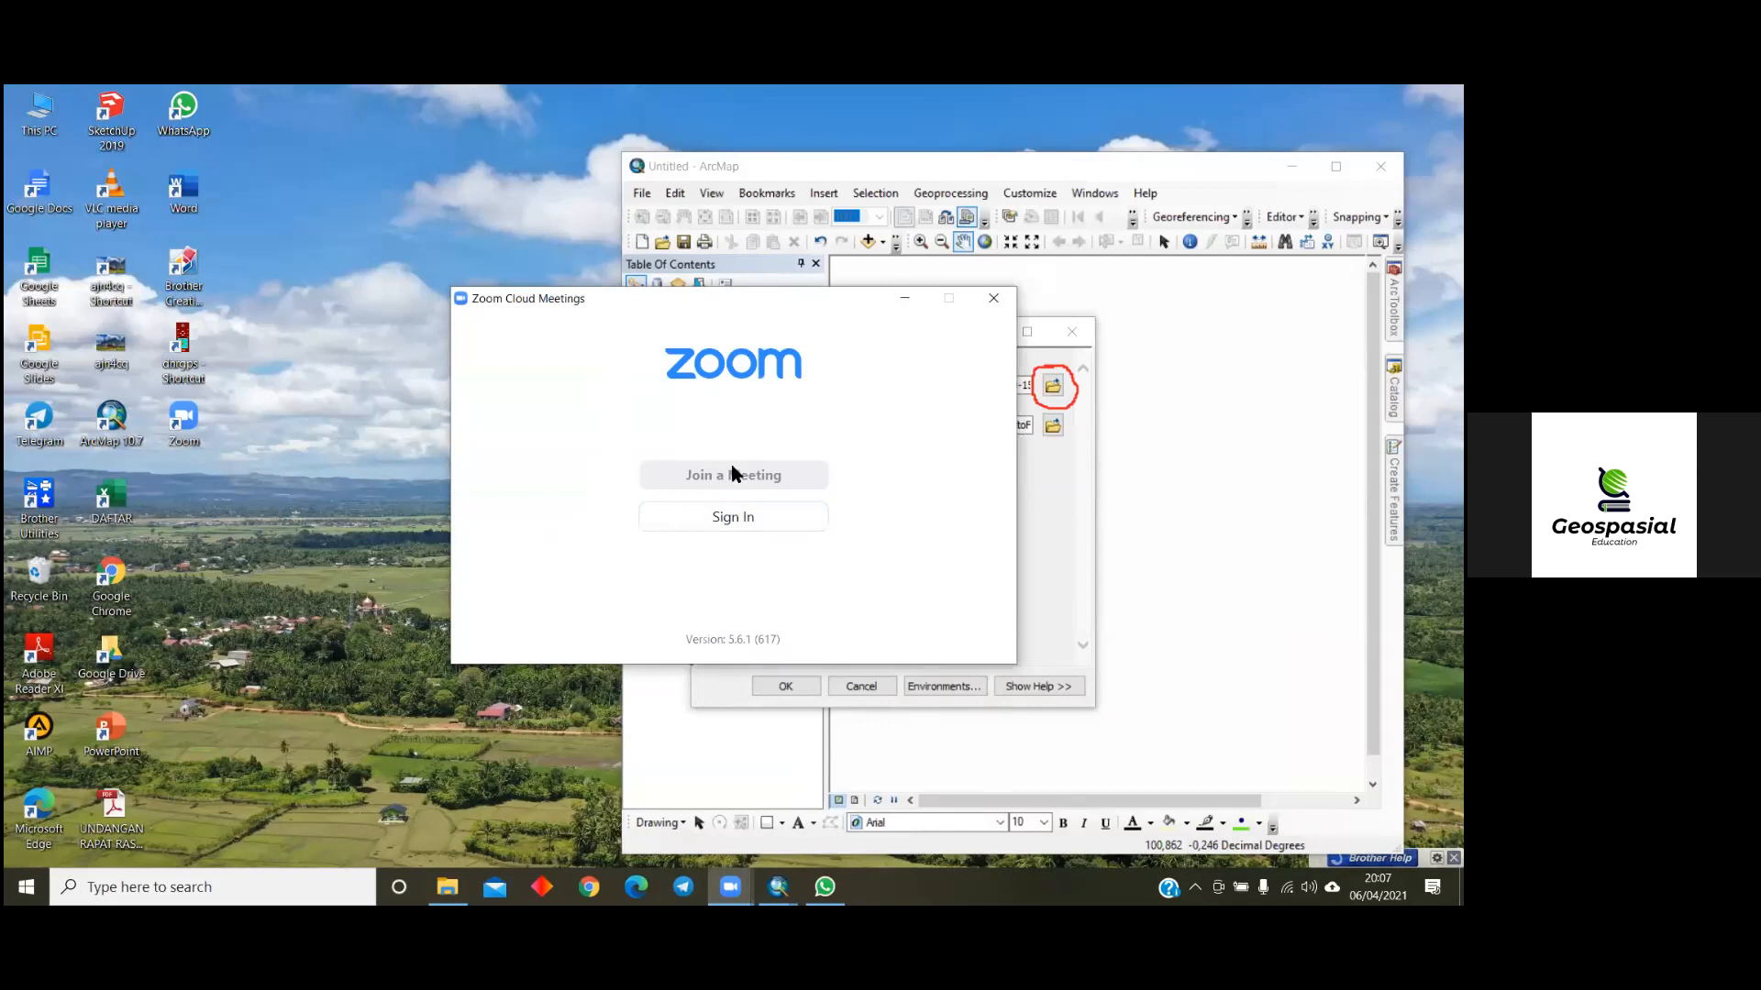
{"action": "left_click", "coordinate": [734, 513]}
{"action": "left_click", "coordinate": [994, 301]}
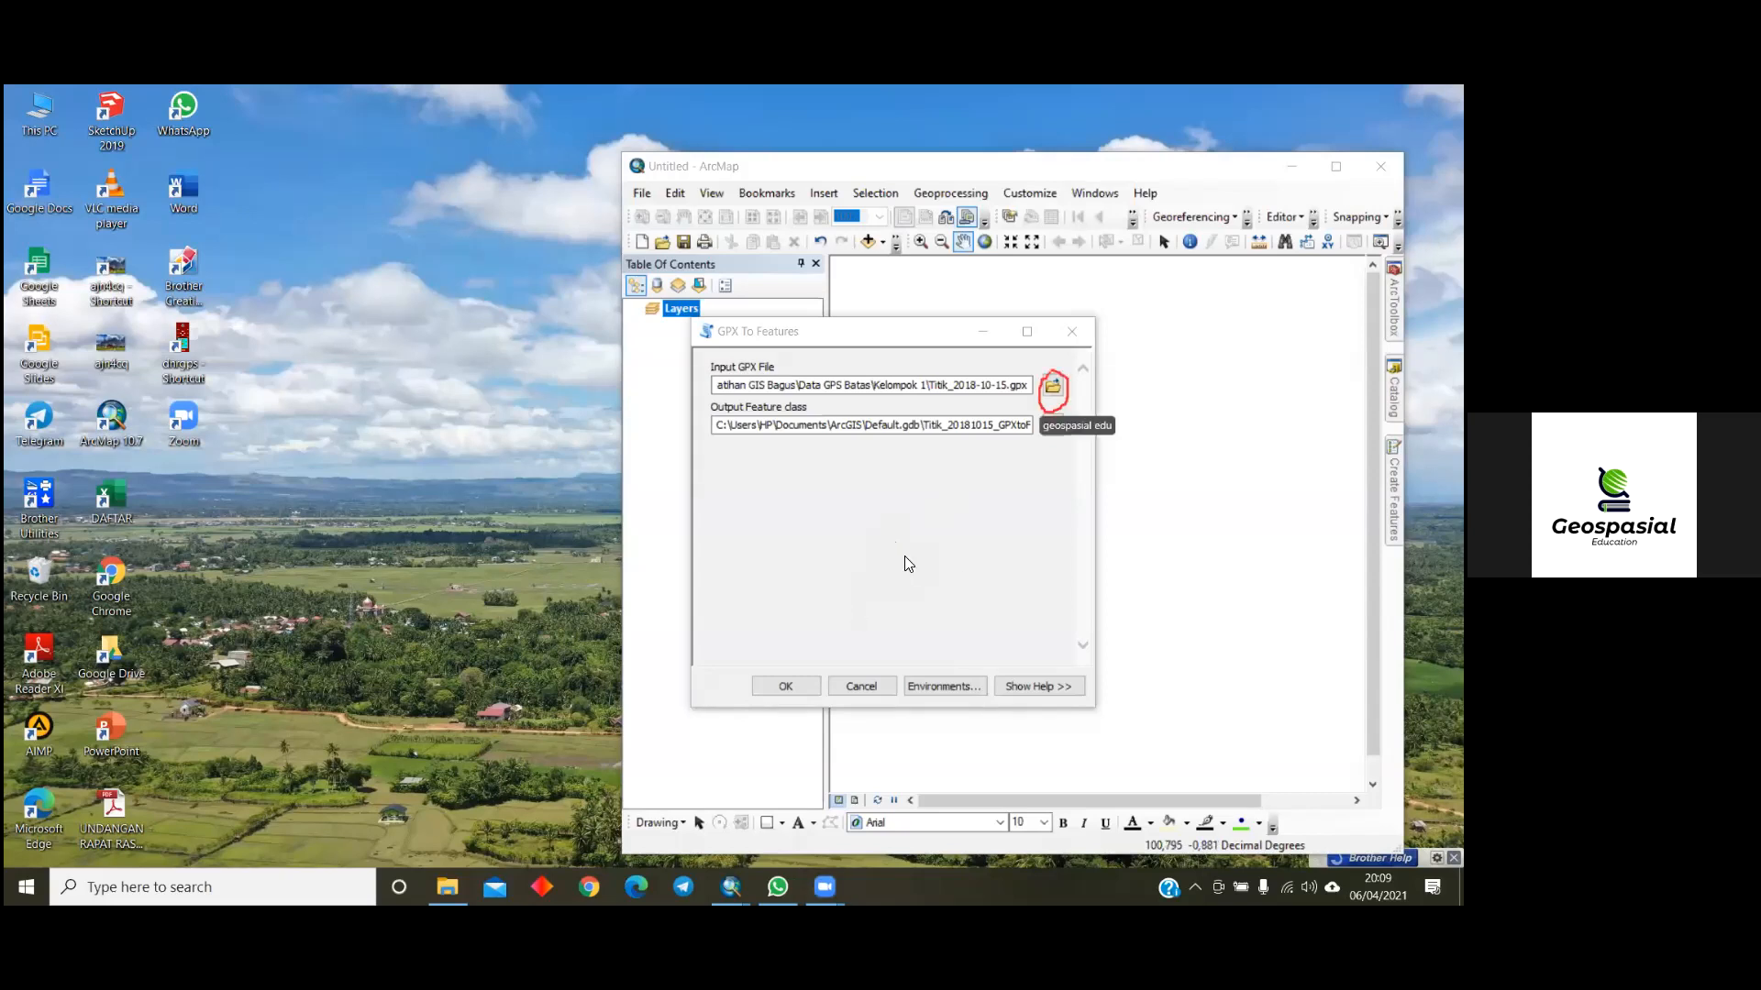
- Browse for the input GPX file again, going up from Bahan Pelatihan and into the Data GPS Batas folder
{"action": "left_click", "coordinate": [1049, 385]}
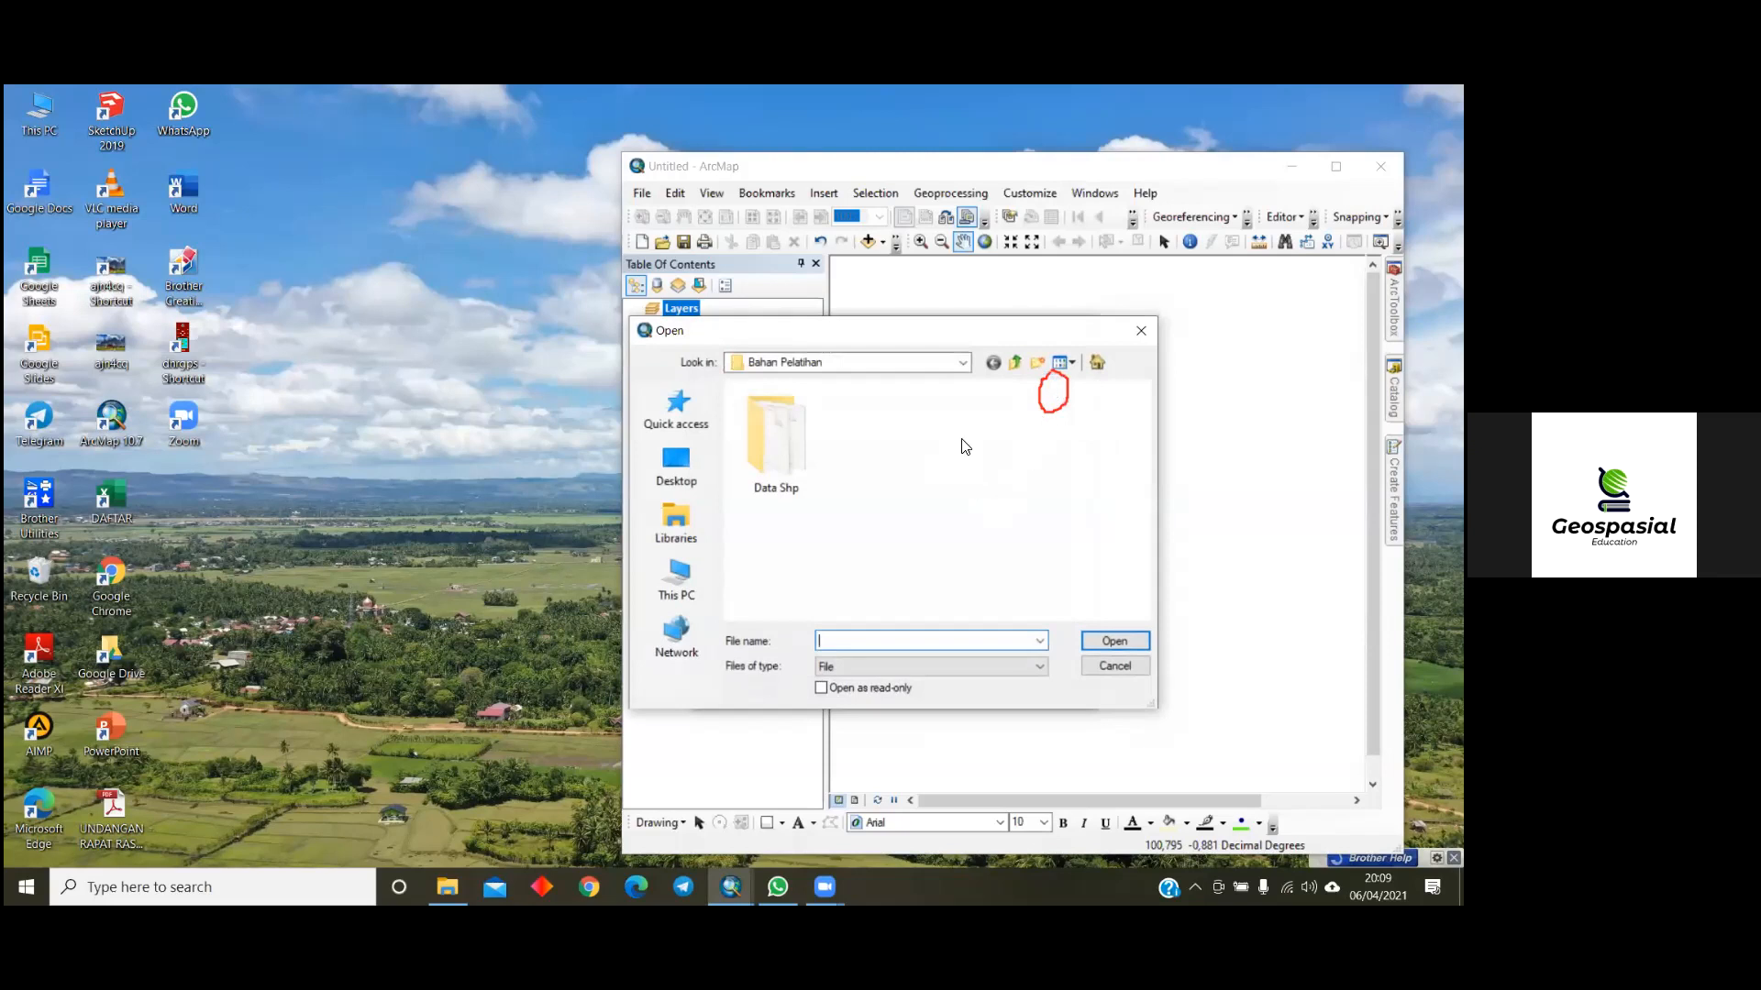
{"action": "left_click", "coordinate": [963, 362]}
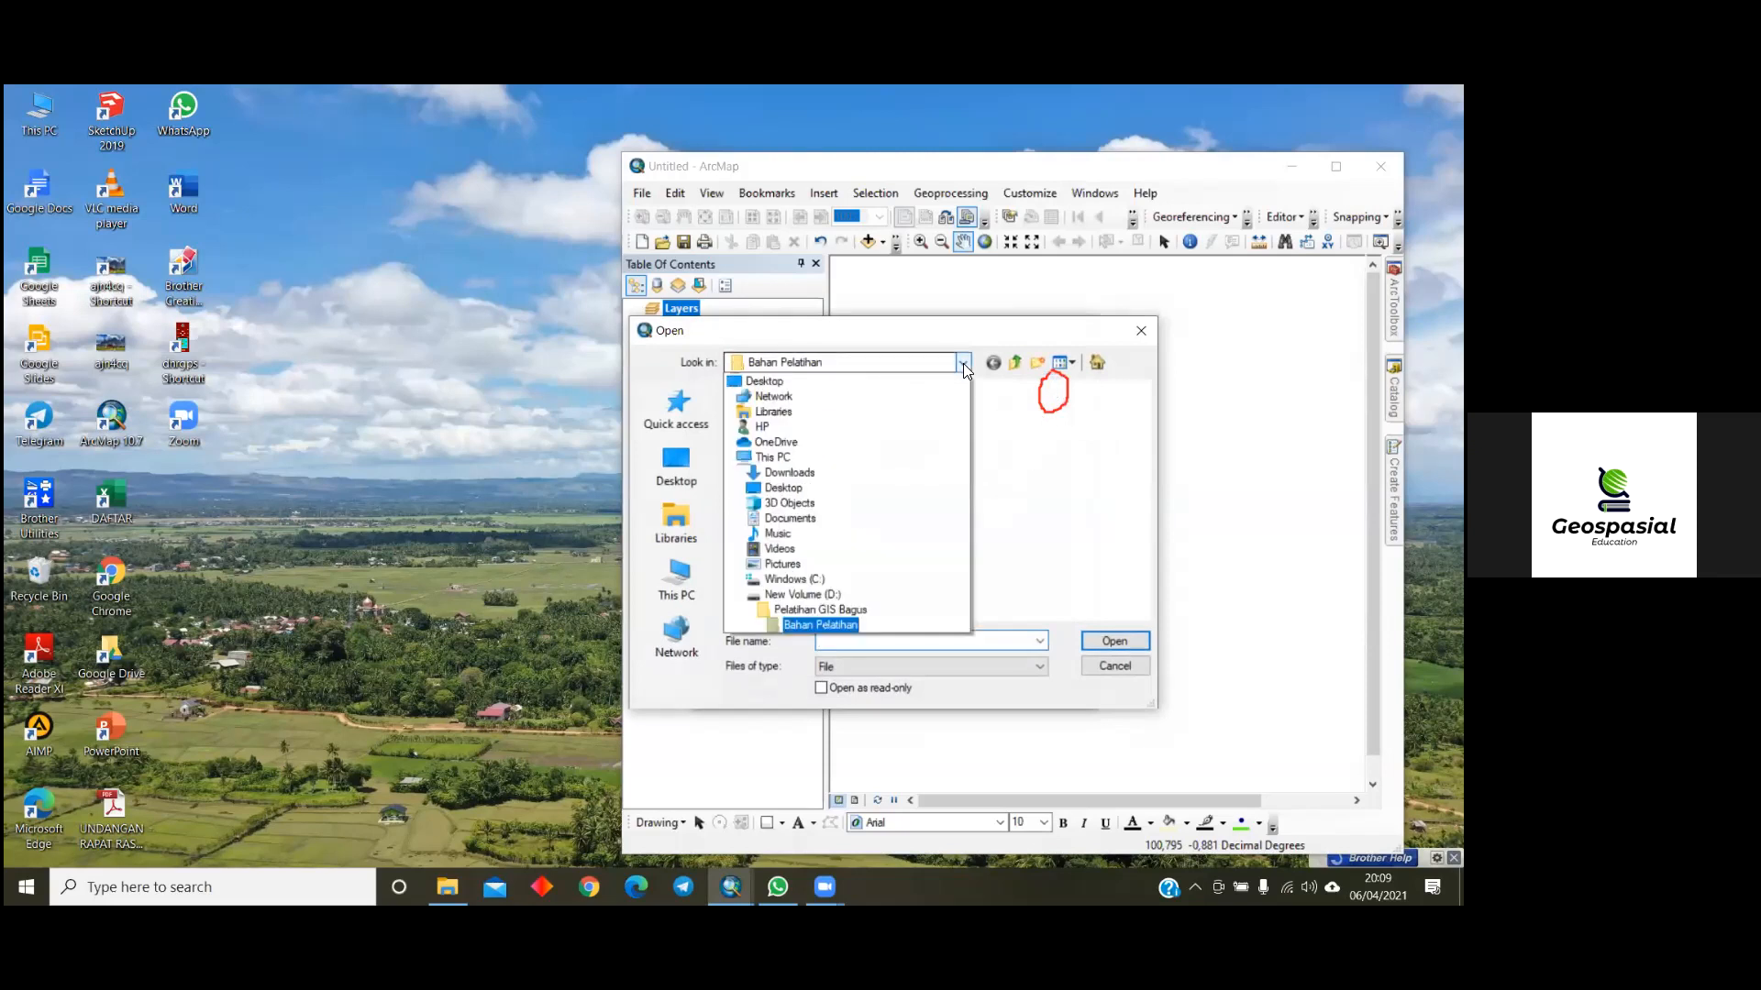
{"action": "left_click", "coordinate": [829, 609]}
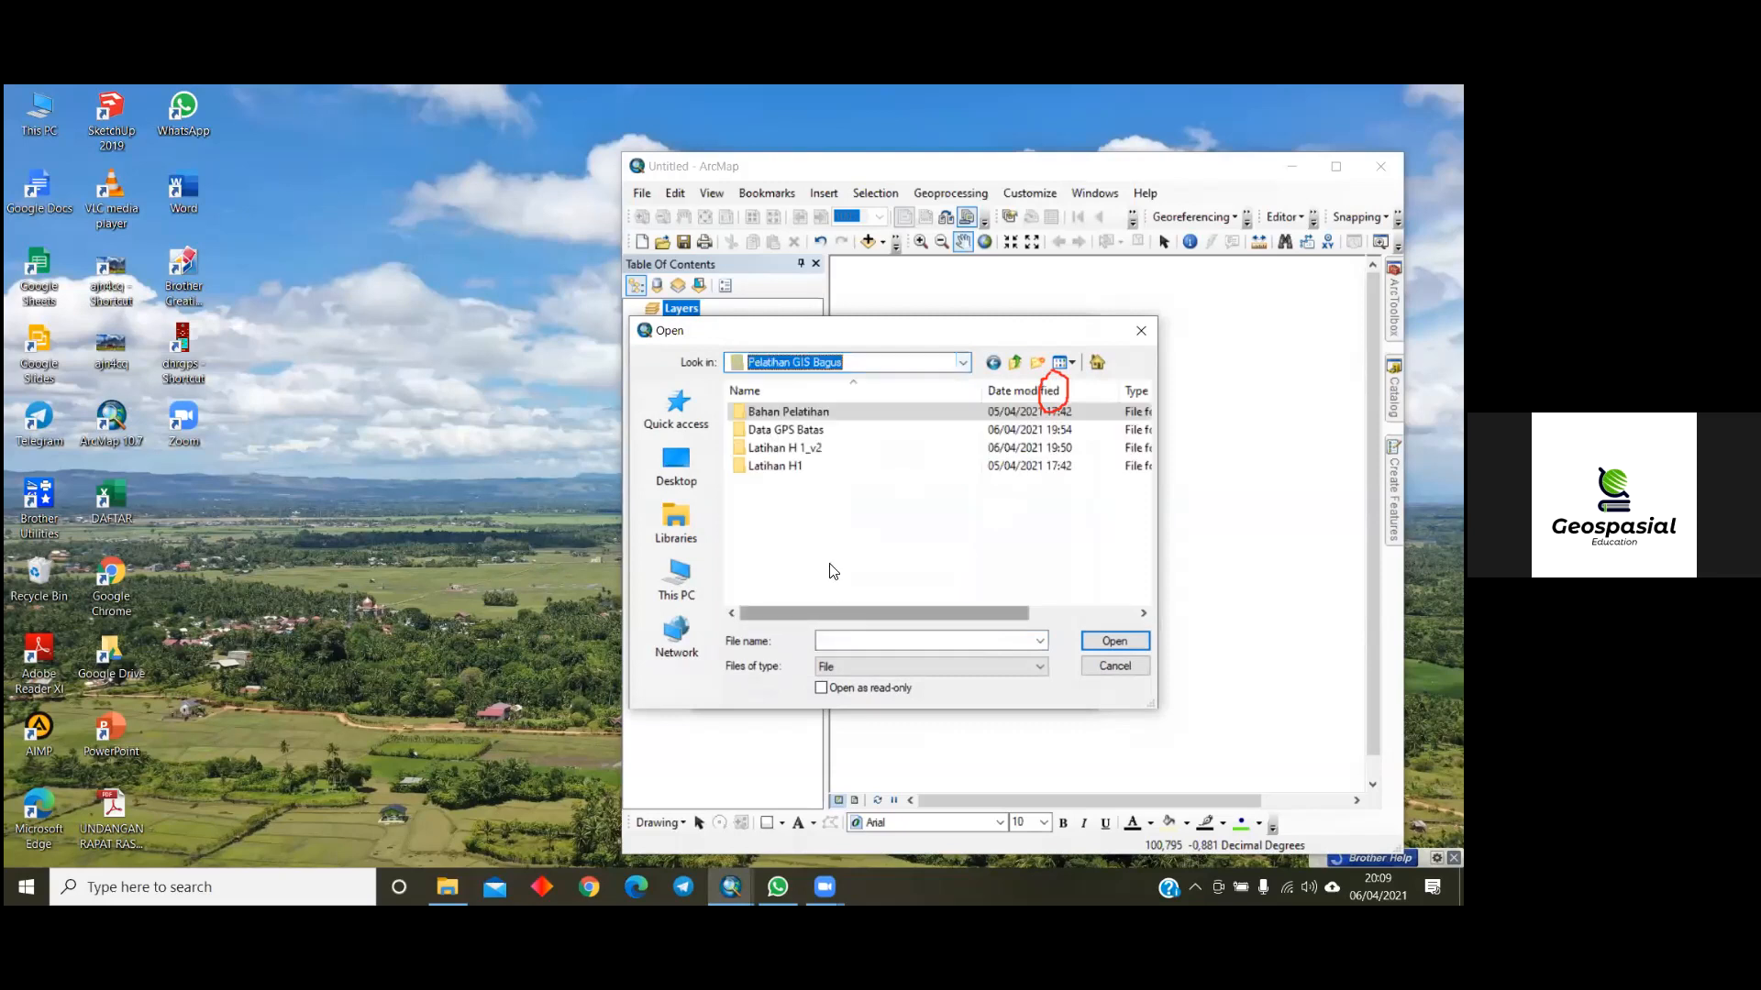
{"action": "left_click", "coordinate": [807, 431]}
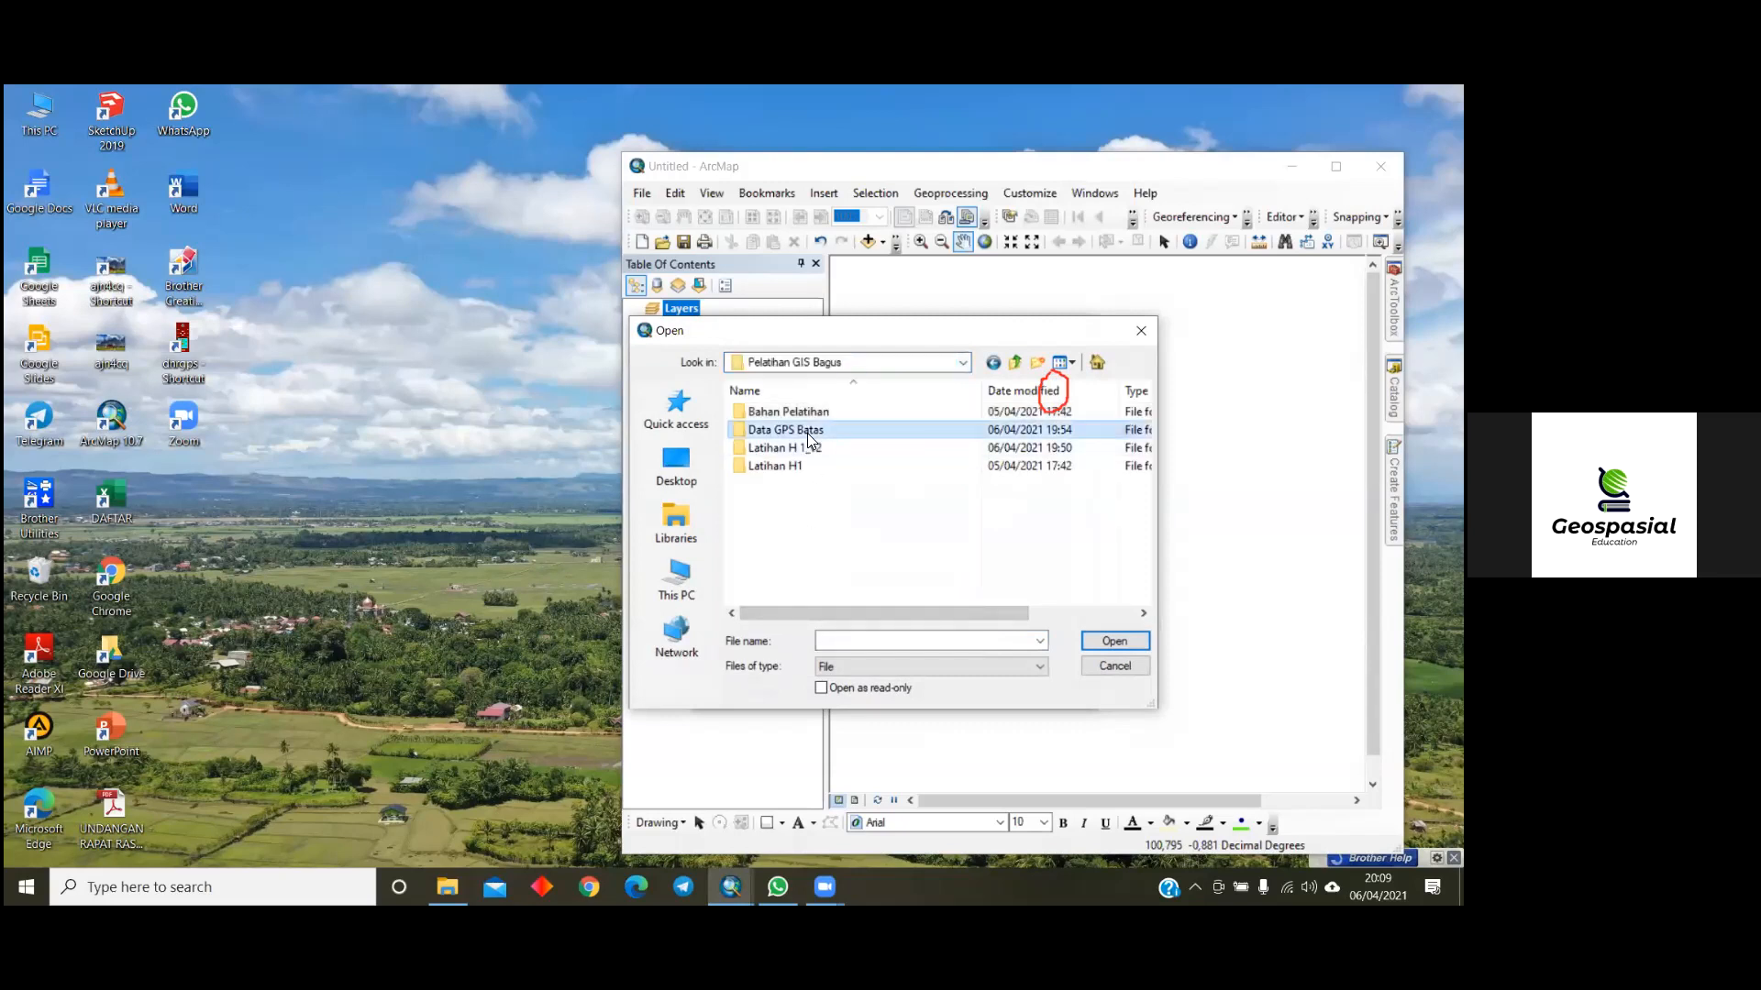
{"action": "double_click", "coordinate": [806, 430]}
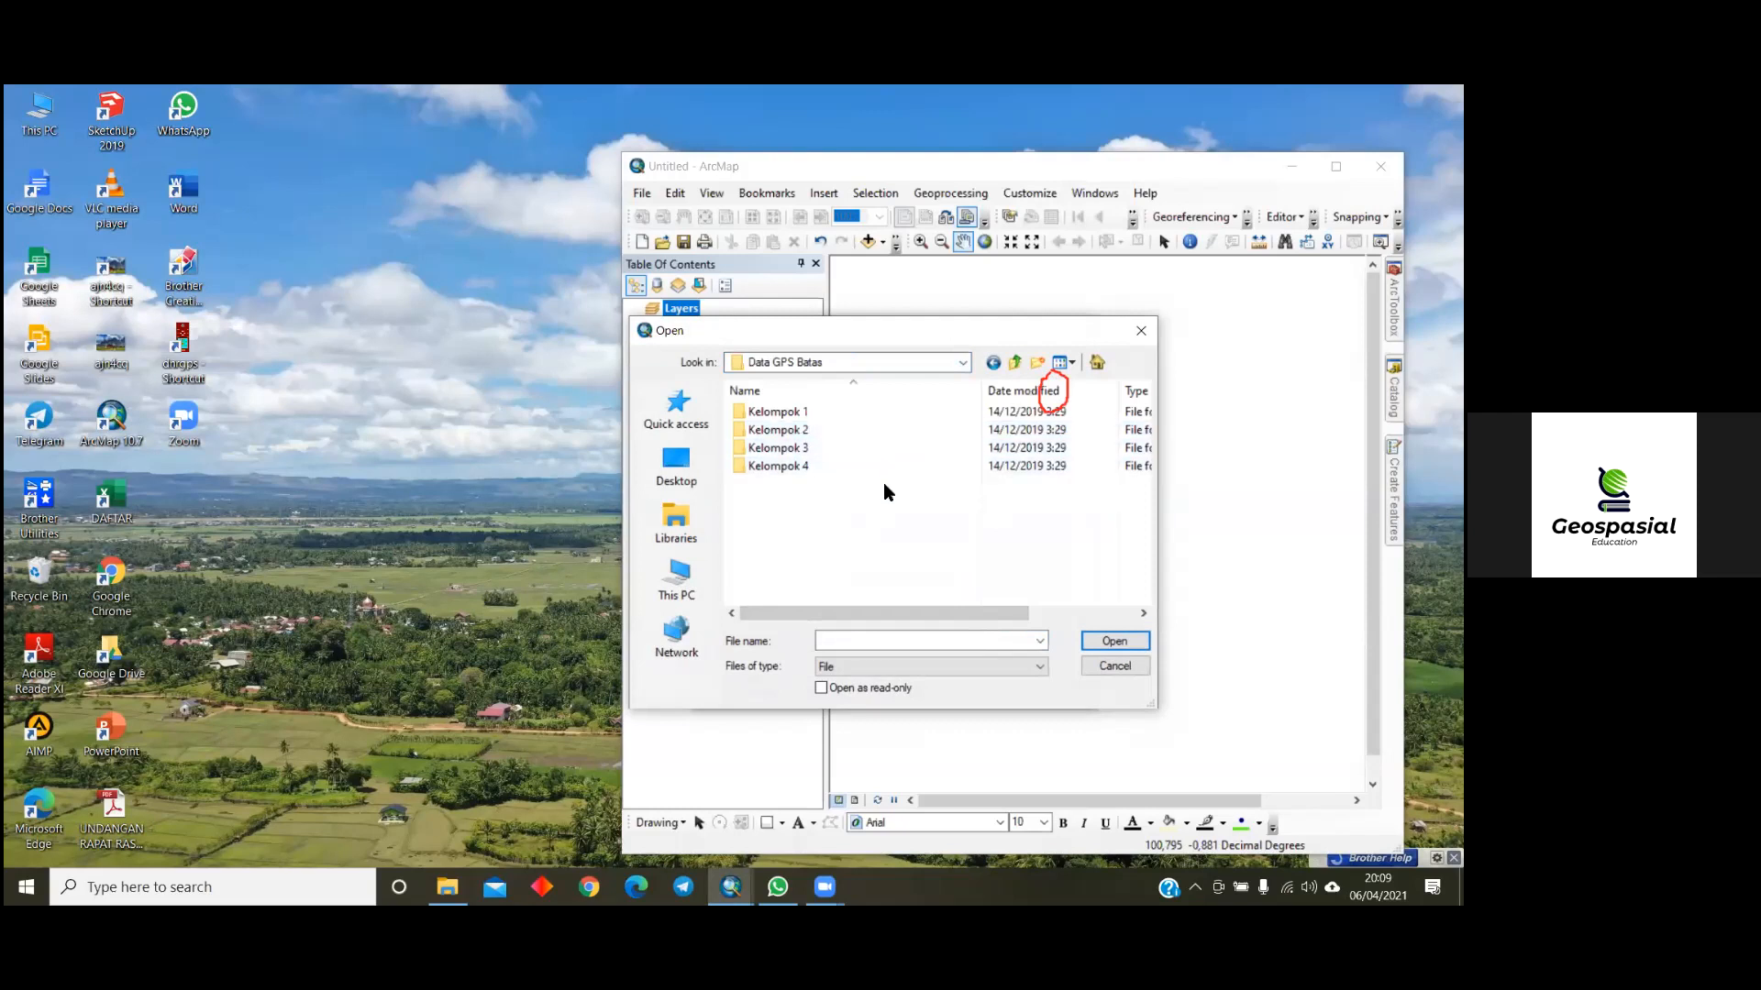
- Load Titik_2018-10-15.gpx from the Kelompok 1 folder as the input GPX file
{"action": "double_click", "coordinate": [738, 419]}
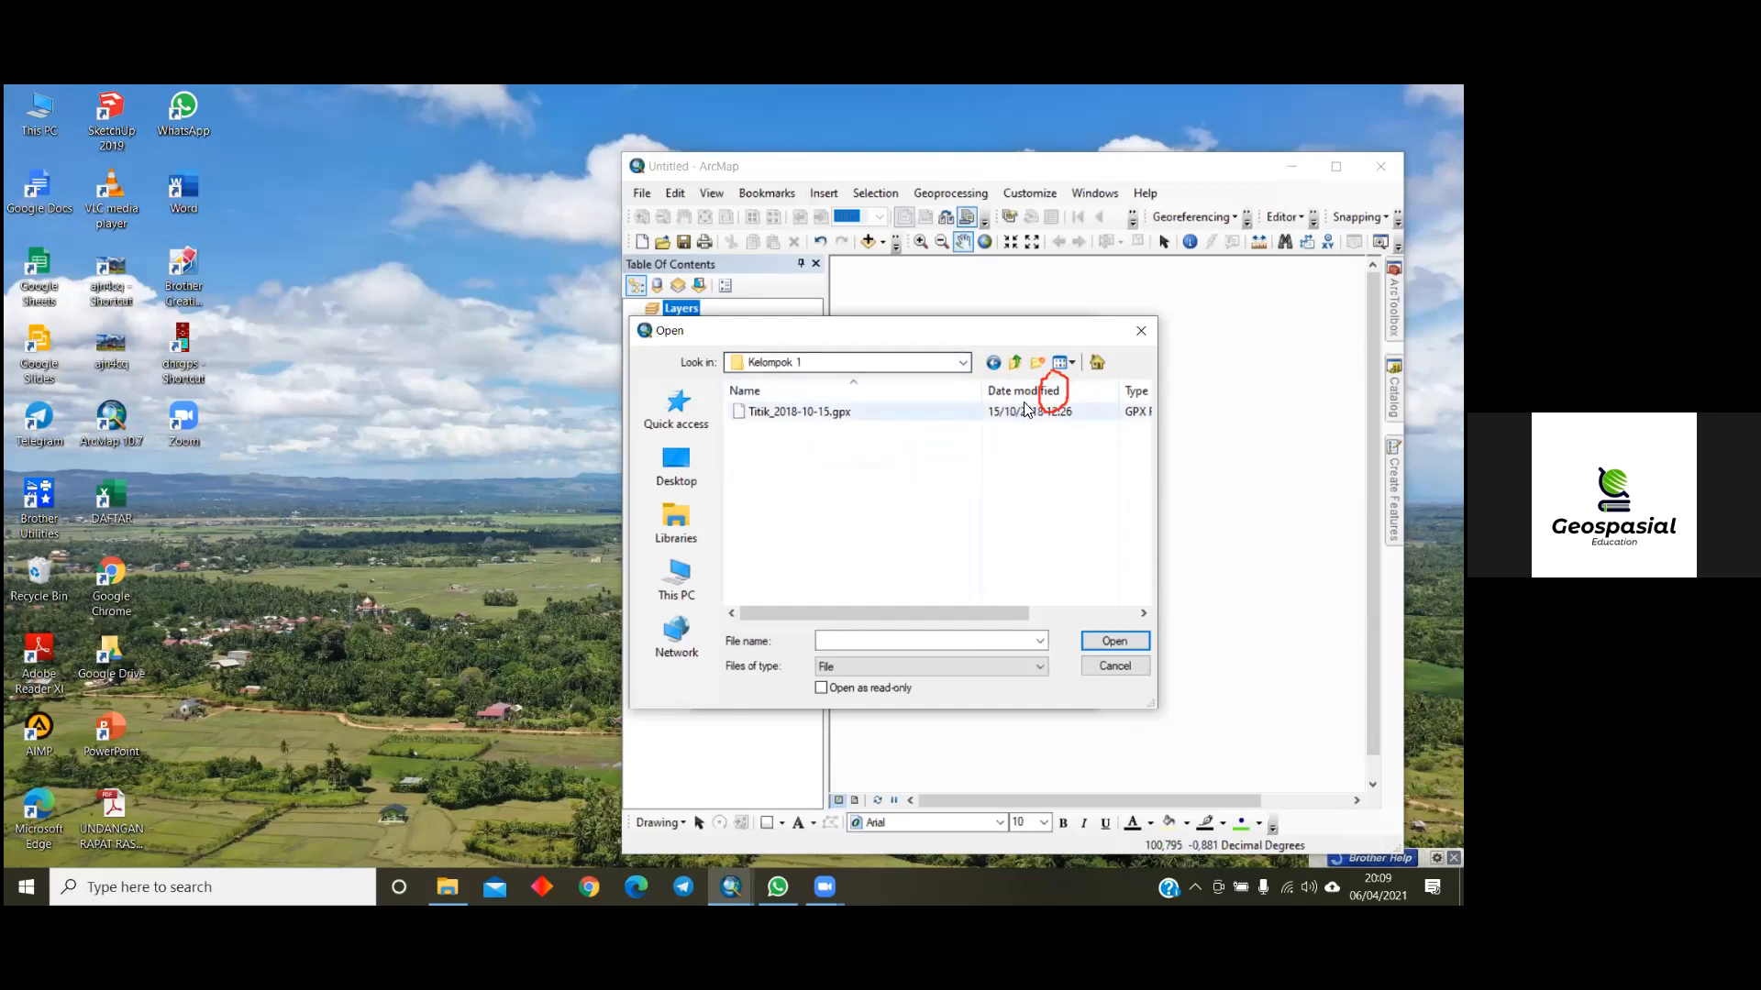
{"action": "right_click", "coordinate": [801, 415]}
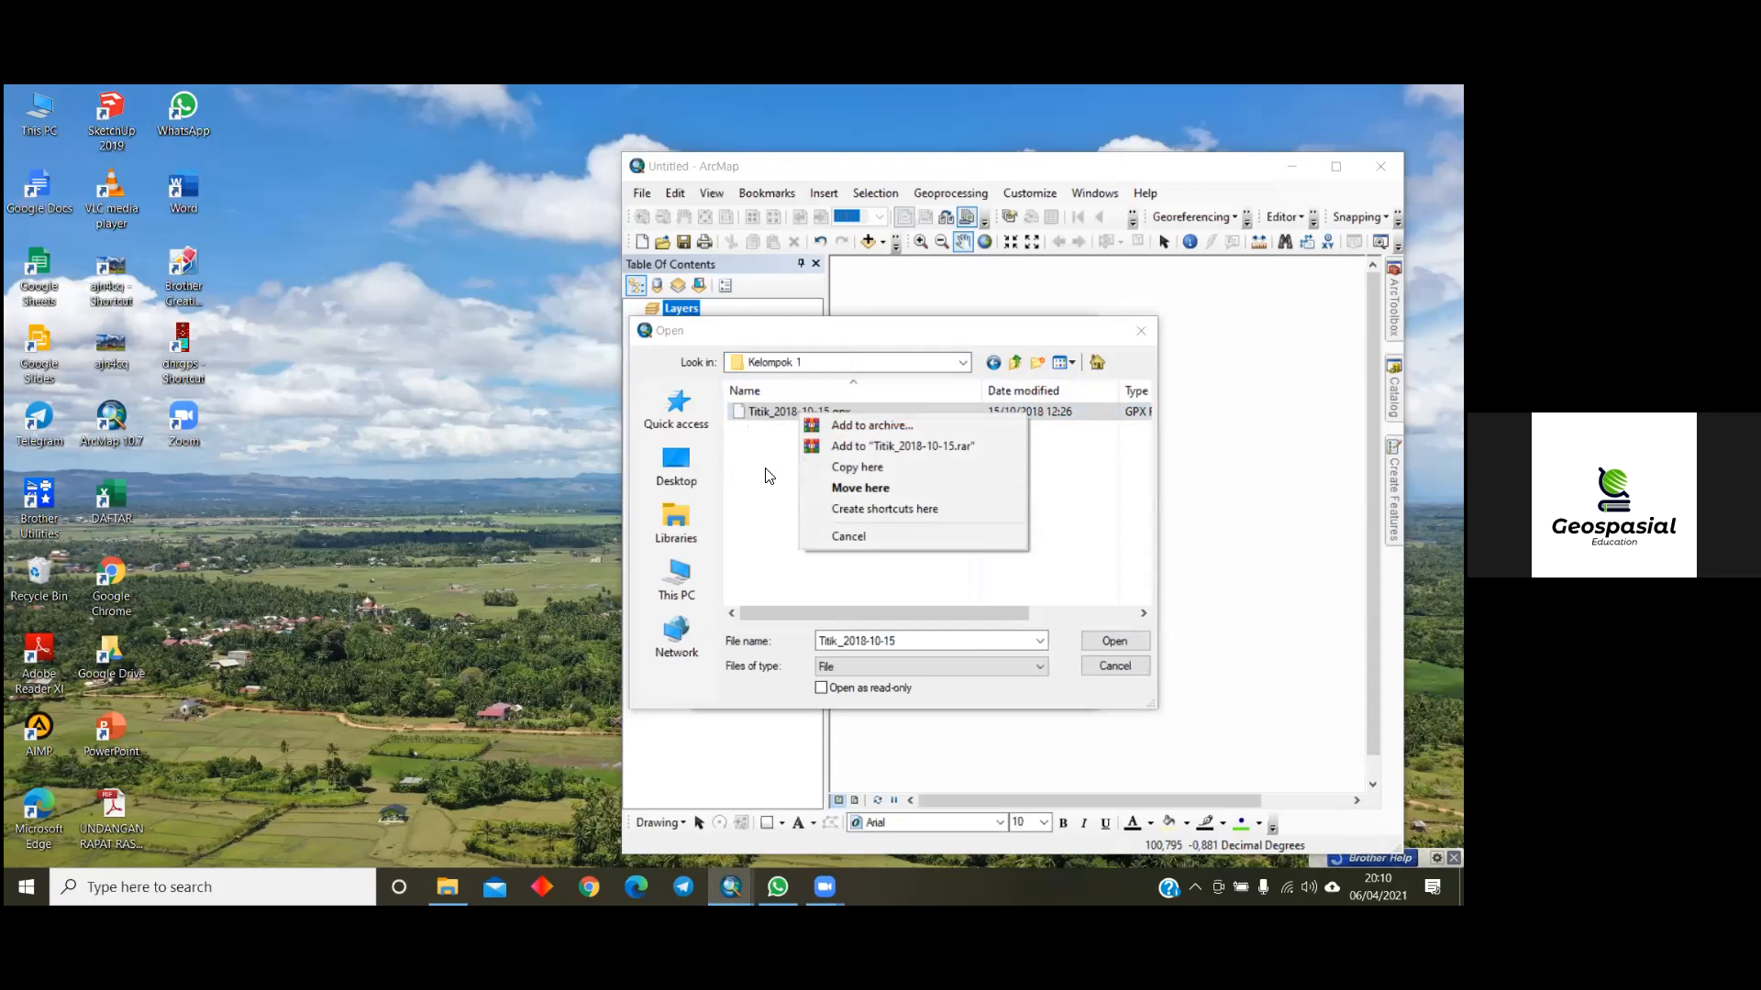
{"action": "left_click", "coordinate": [771, 416]}
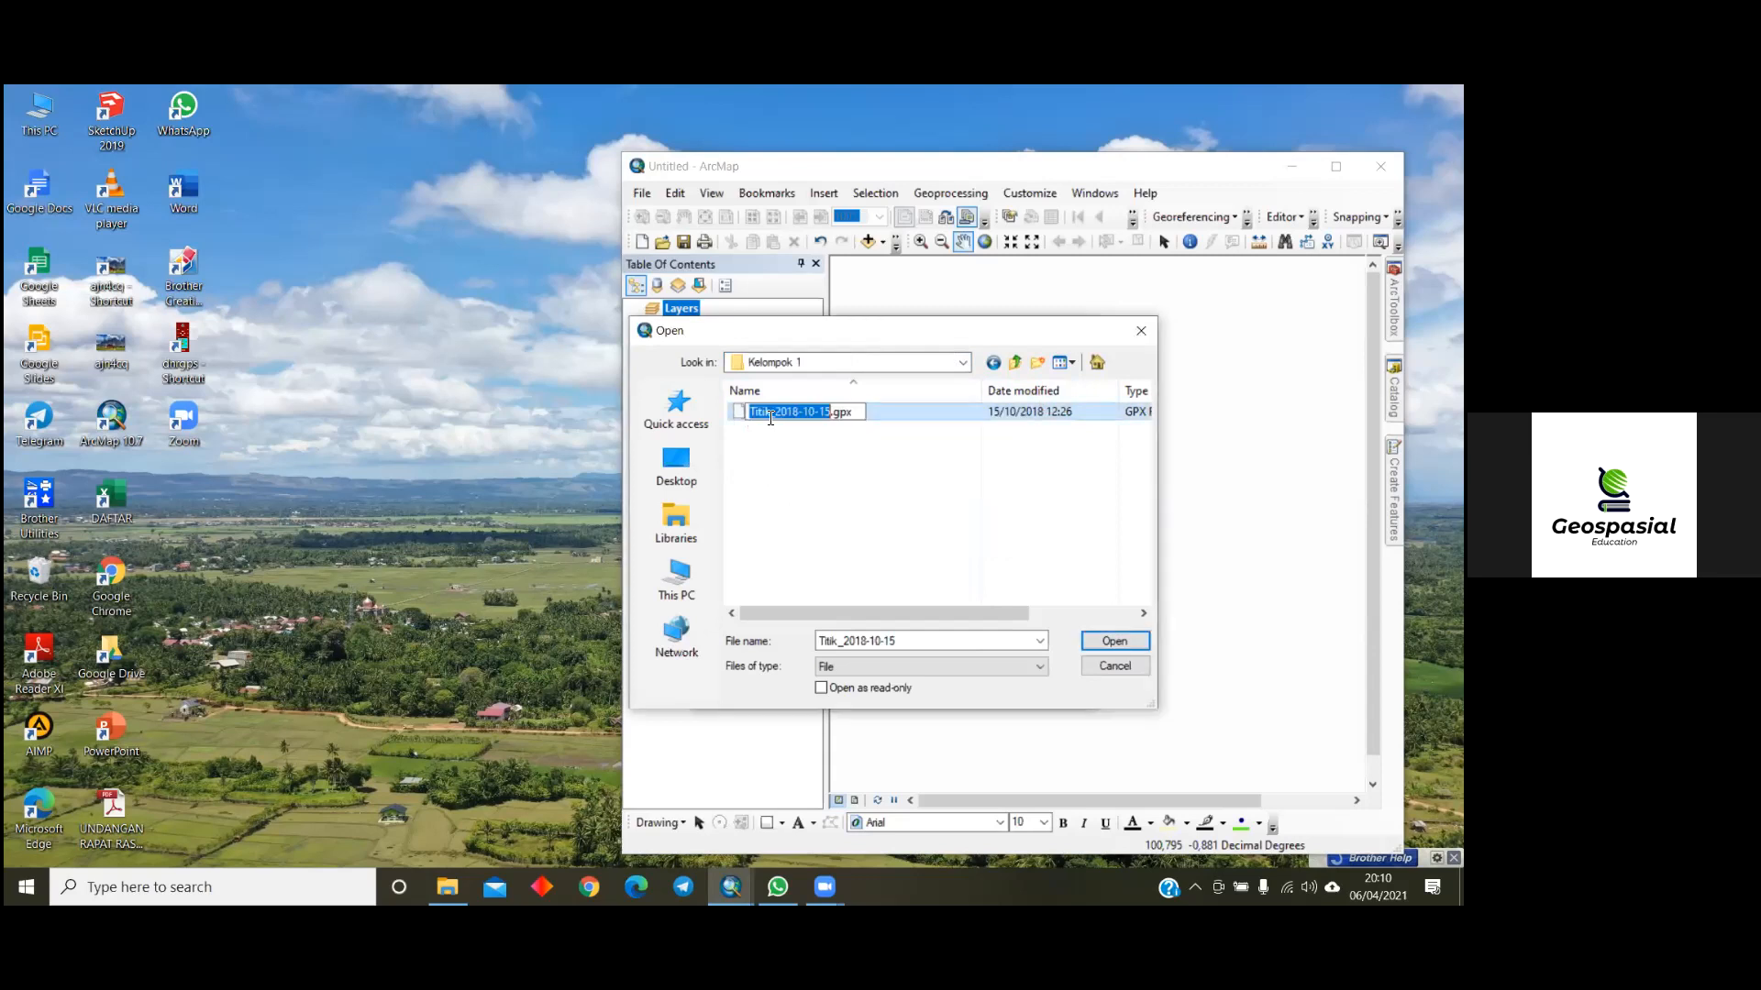
{"action": "left_click", "coordinate": [1113, 643]}
{"action": "left_click", "coordinate": [1113, 641]}
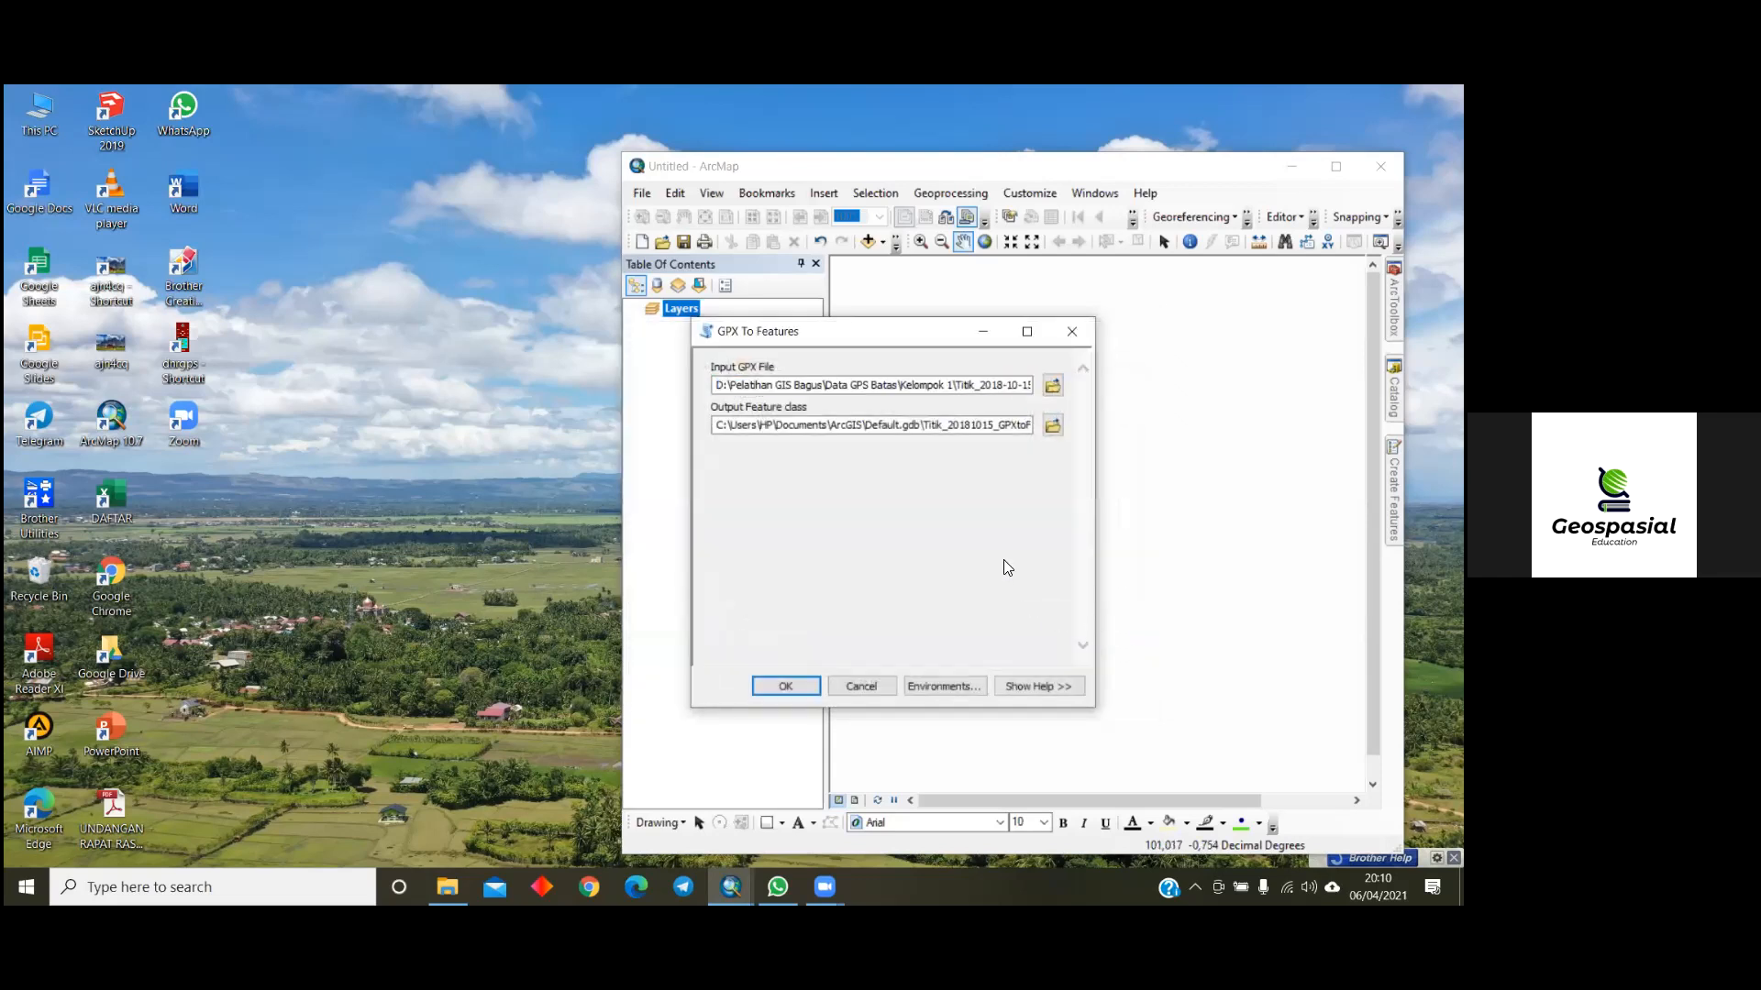
- Browse for the output feature class location and add a new folder with its default name inside D:\belajar
{"action": "left_click", "coordinate": [1053, 427]}
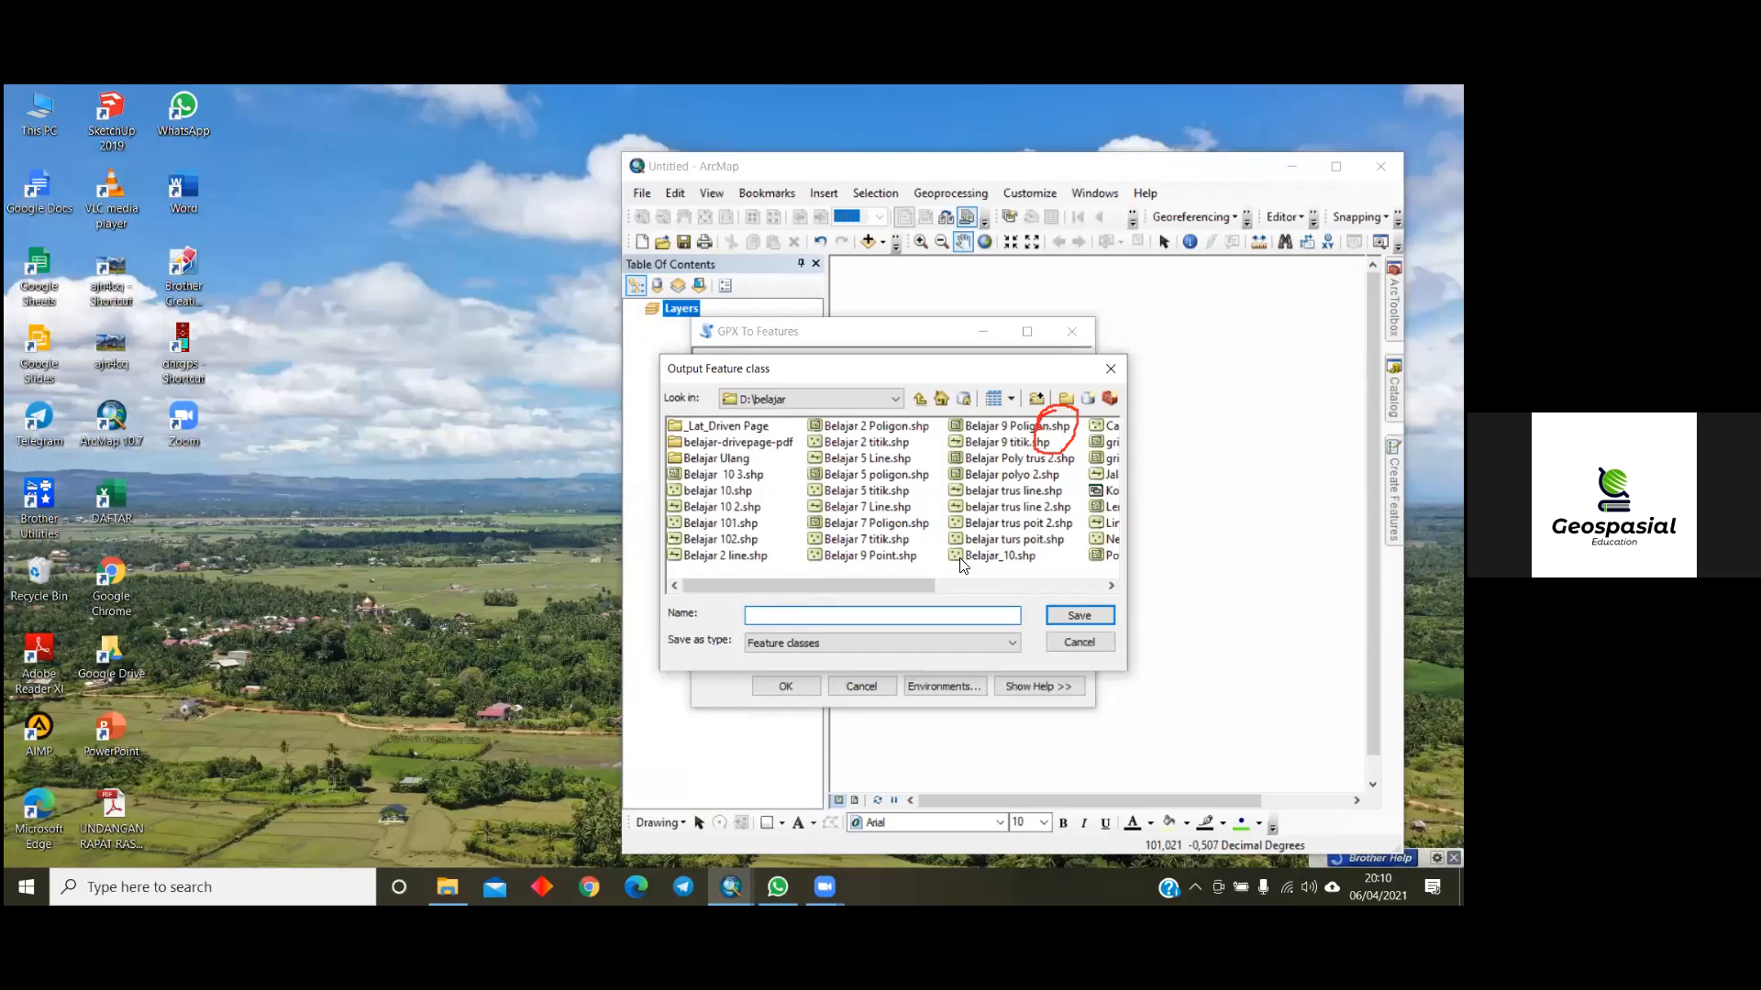
{"action": "left_click", "coordinate": [1063, 404]}
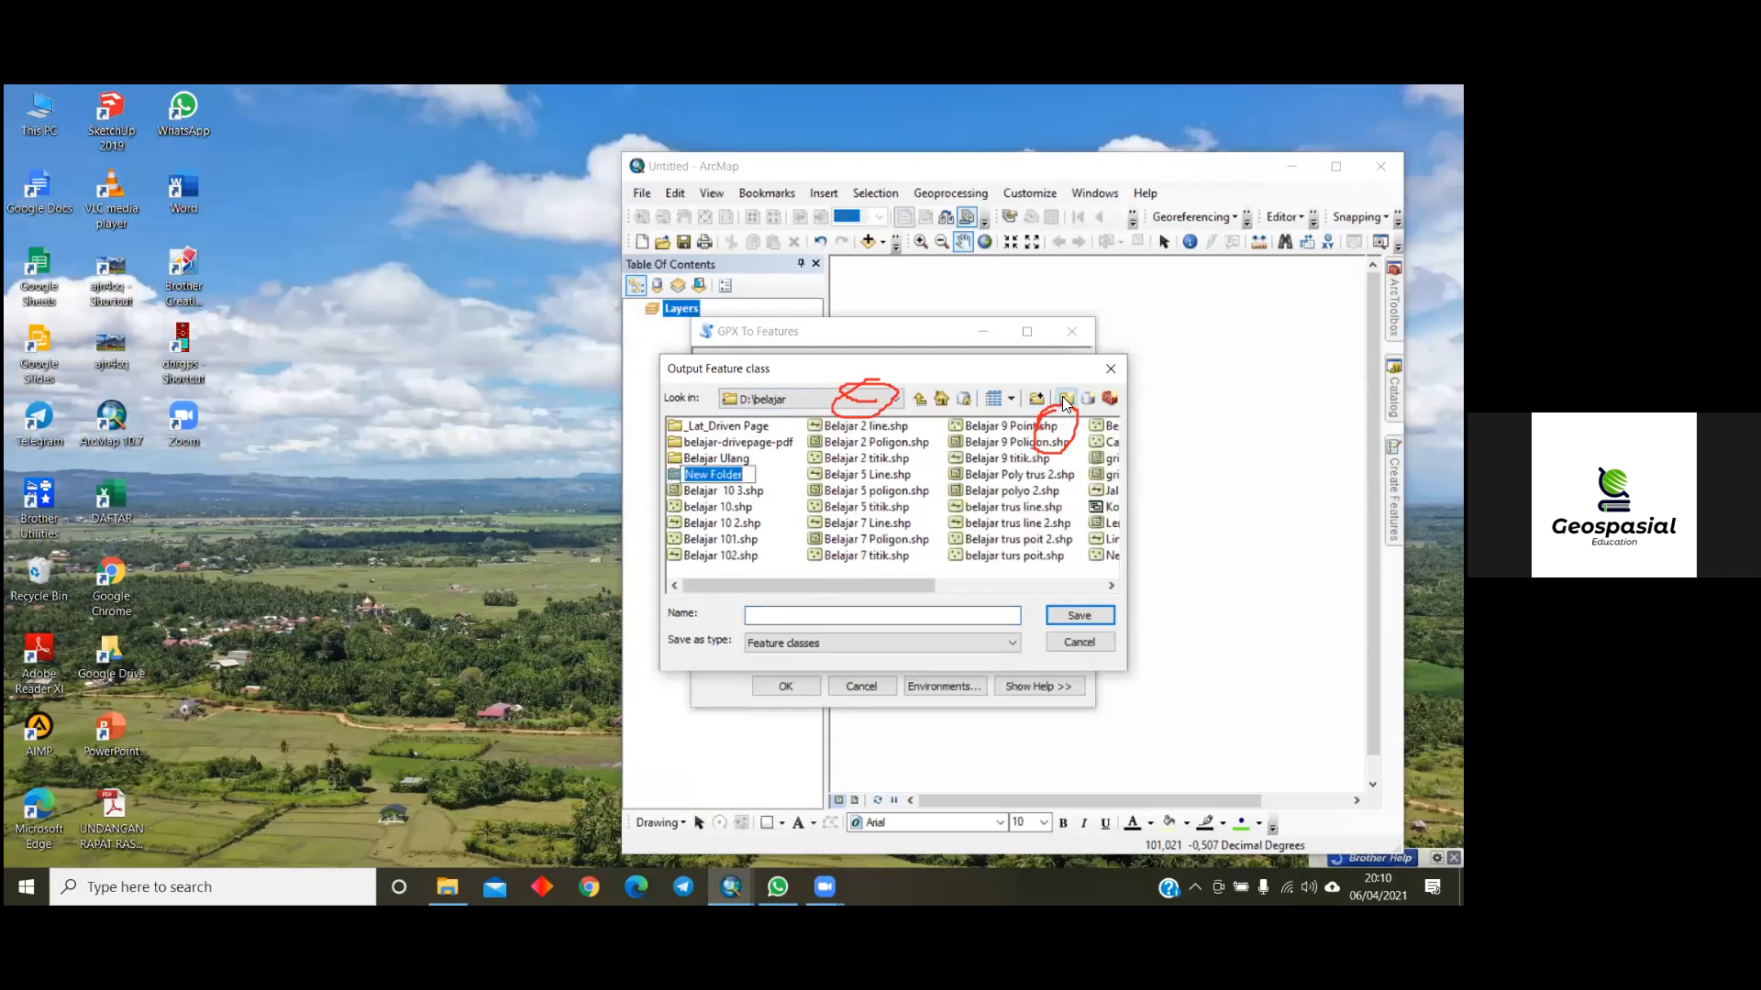
{"action": "key", "text": "BackSpace"}
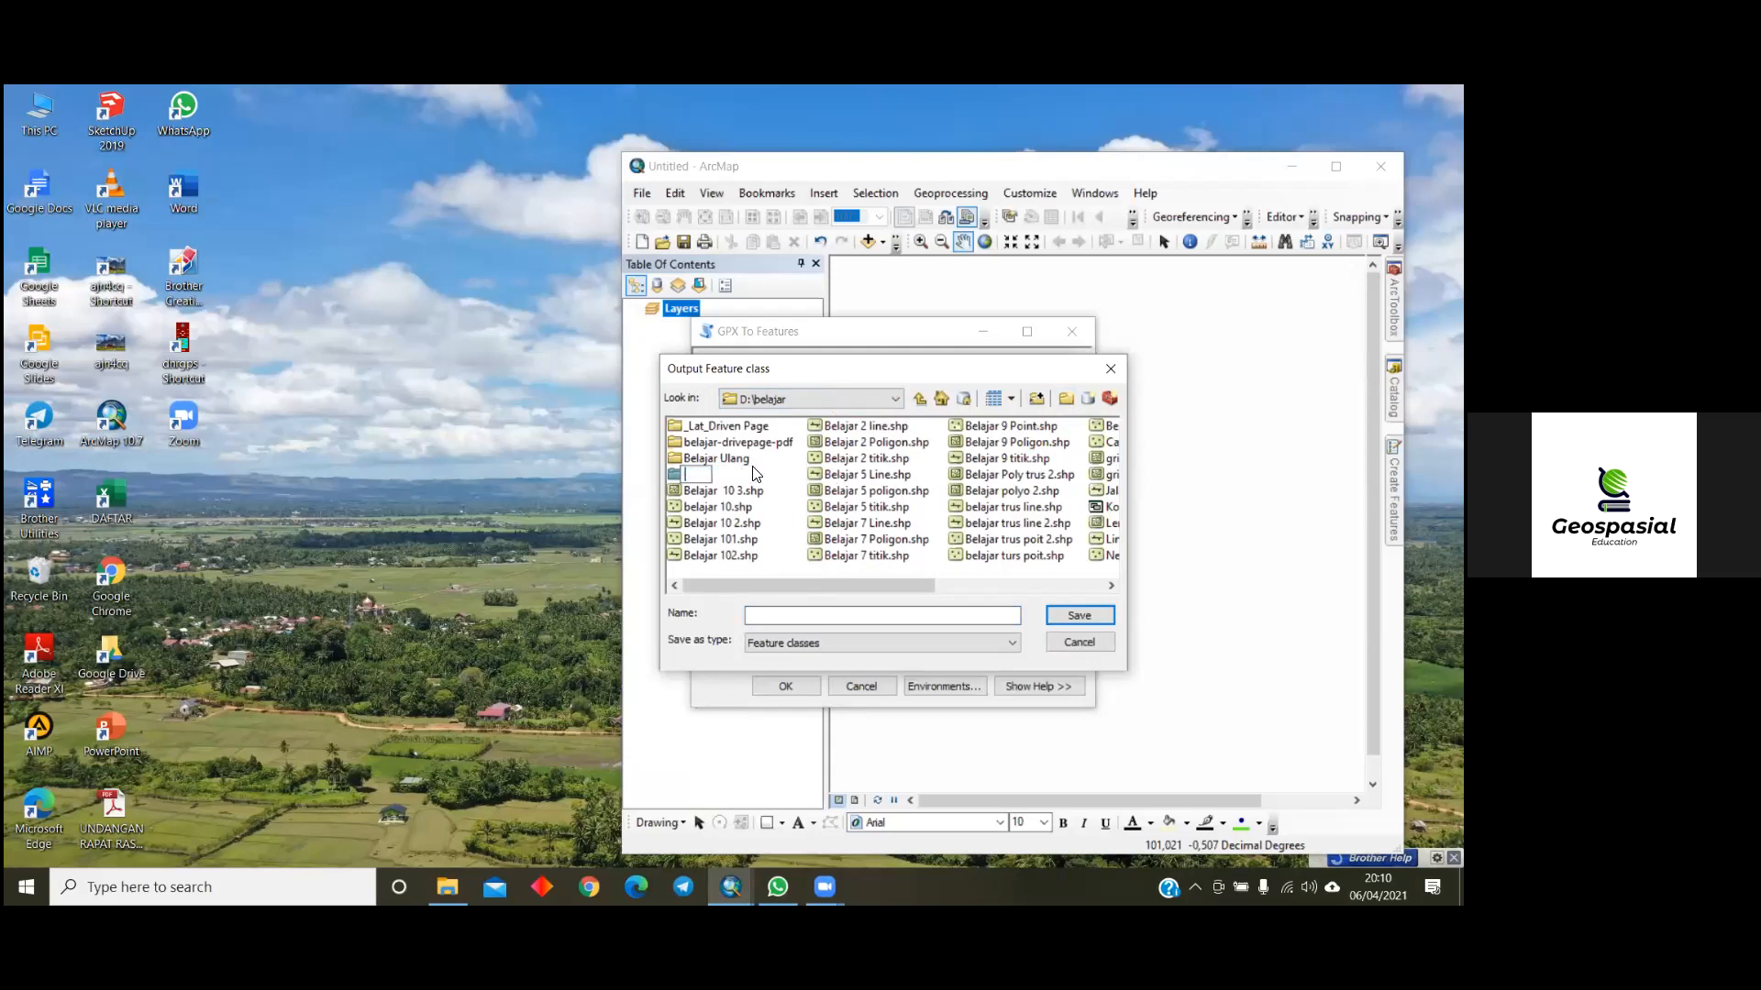
{"action": "type", "text": "Kelompok"}
{"action": "key", "text": "BackSpace"}
{"action": "key", "text": "BackSpace"}
{"action": "key", "text": "BackSpace"}
{"action": "key", "text": "BackSpace"}
{"action": "key", "text": "BackSpace"}
{"action": "key", "text": "BackSpace"}
{"action": "key", "text": "BackSpace"}
{"action": "key", "text": "BackSpace"}
{"action": "left_click", "coordinate": [985, 565]}
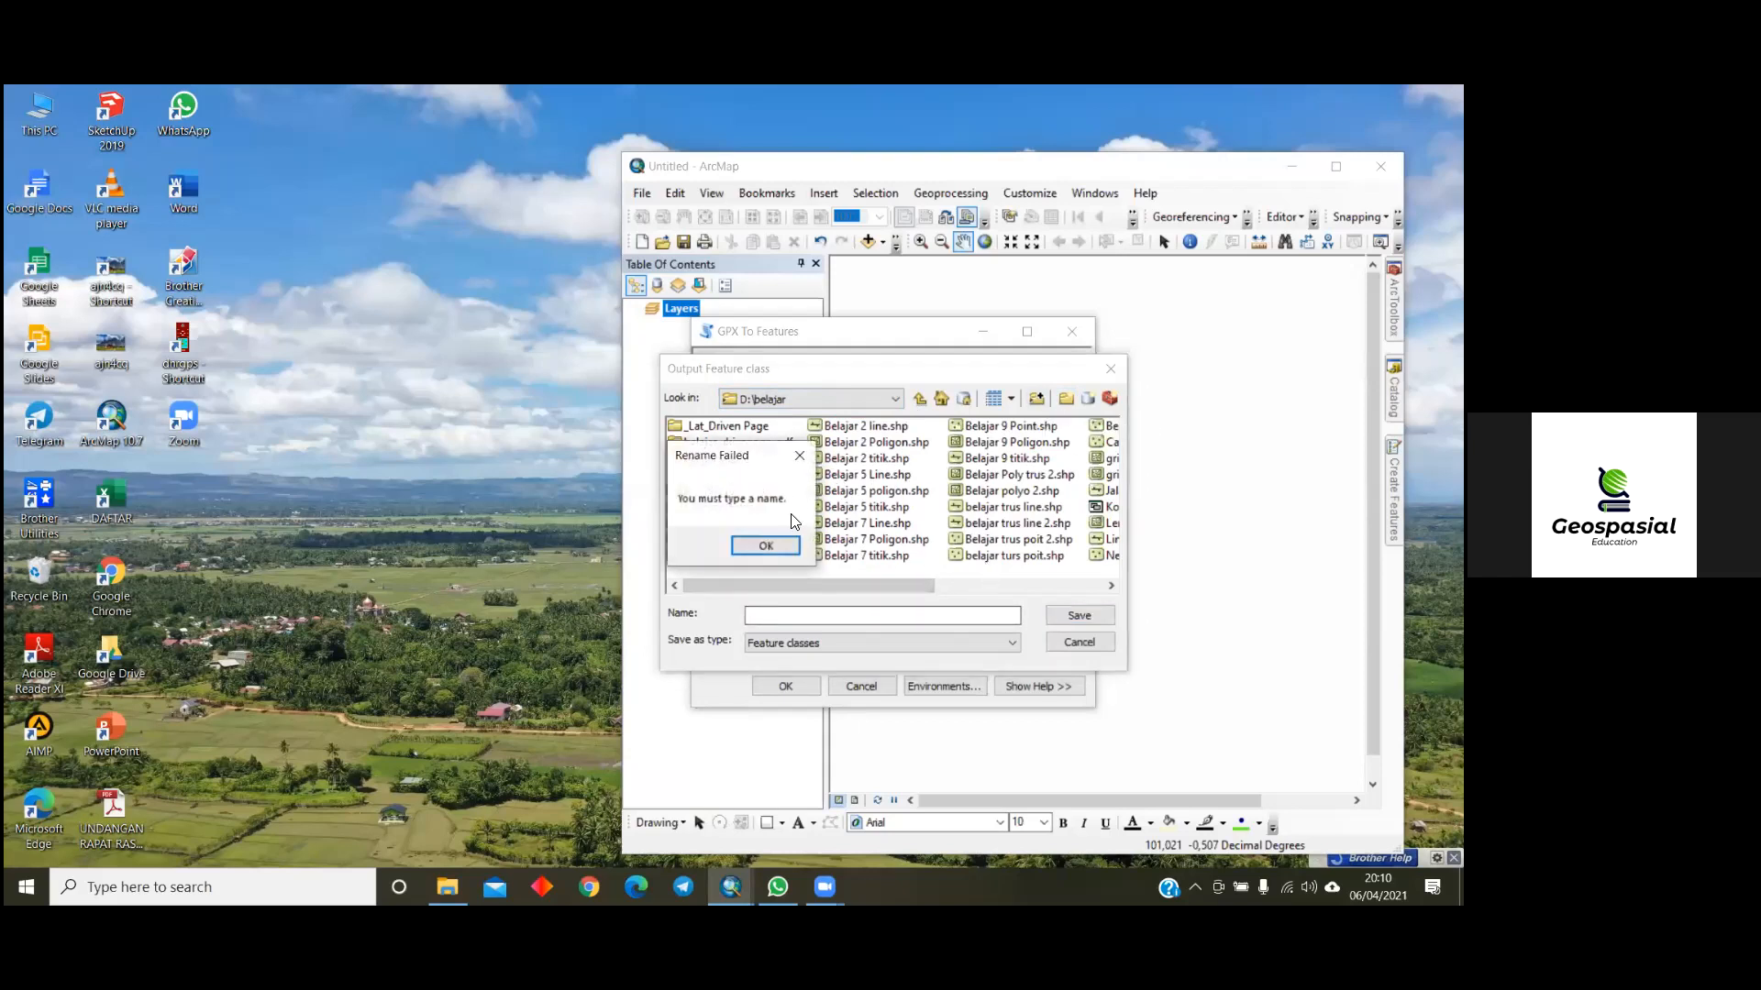
{"action": "left_click", "coordinate": [801, 456]}
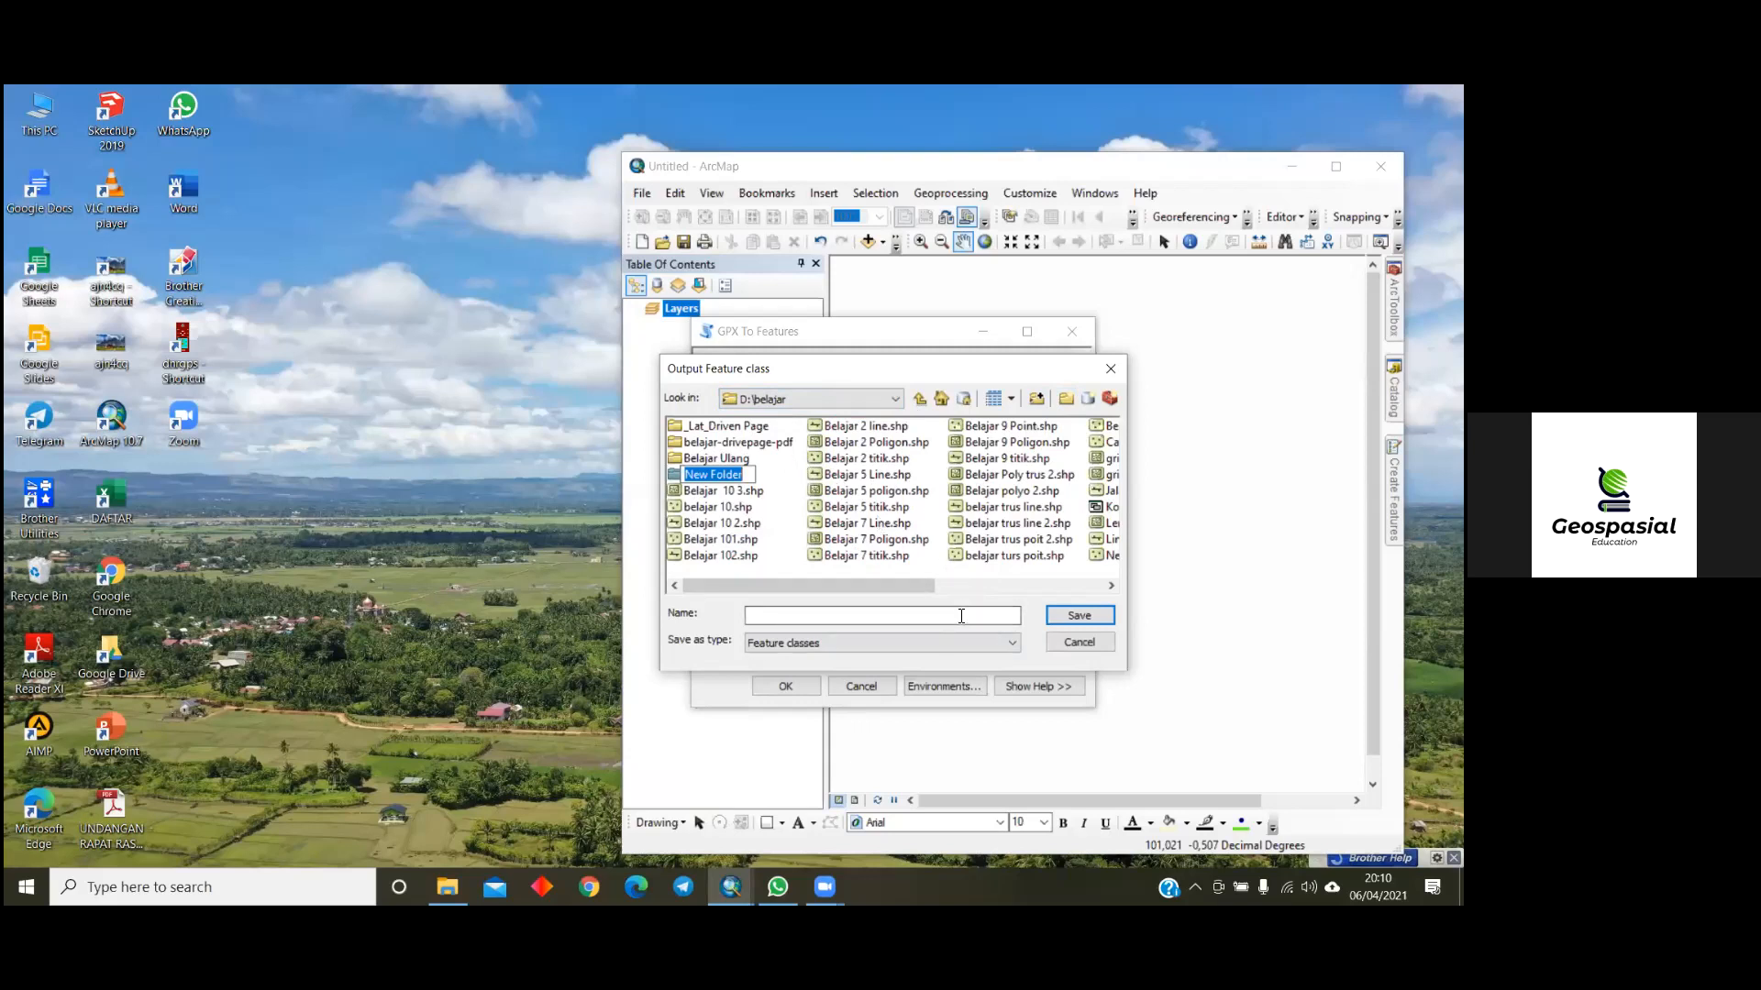
- Save the output feature class as Kelompok_1 in the Pelatihan GIS training folder on drive D and run the conversion
{"action": "left_click", "coordinate": [895, 398]}
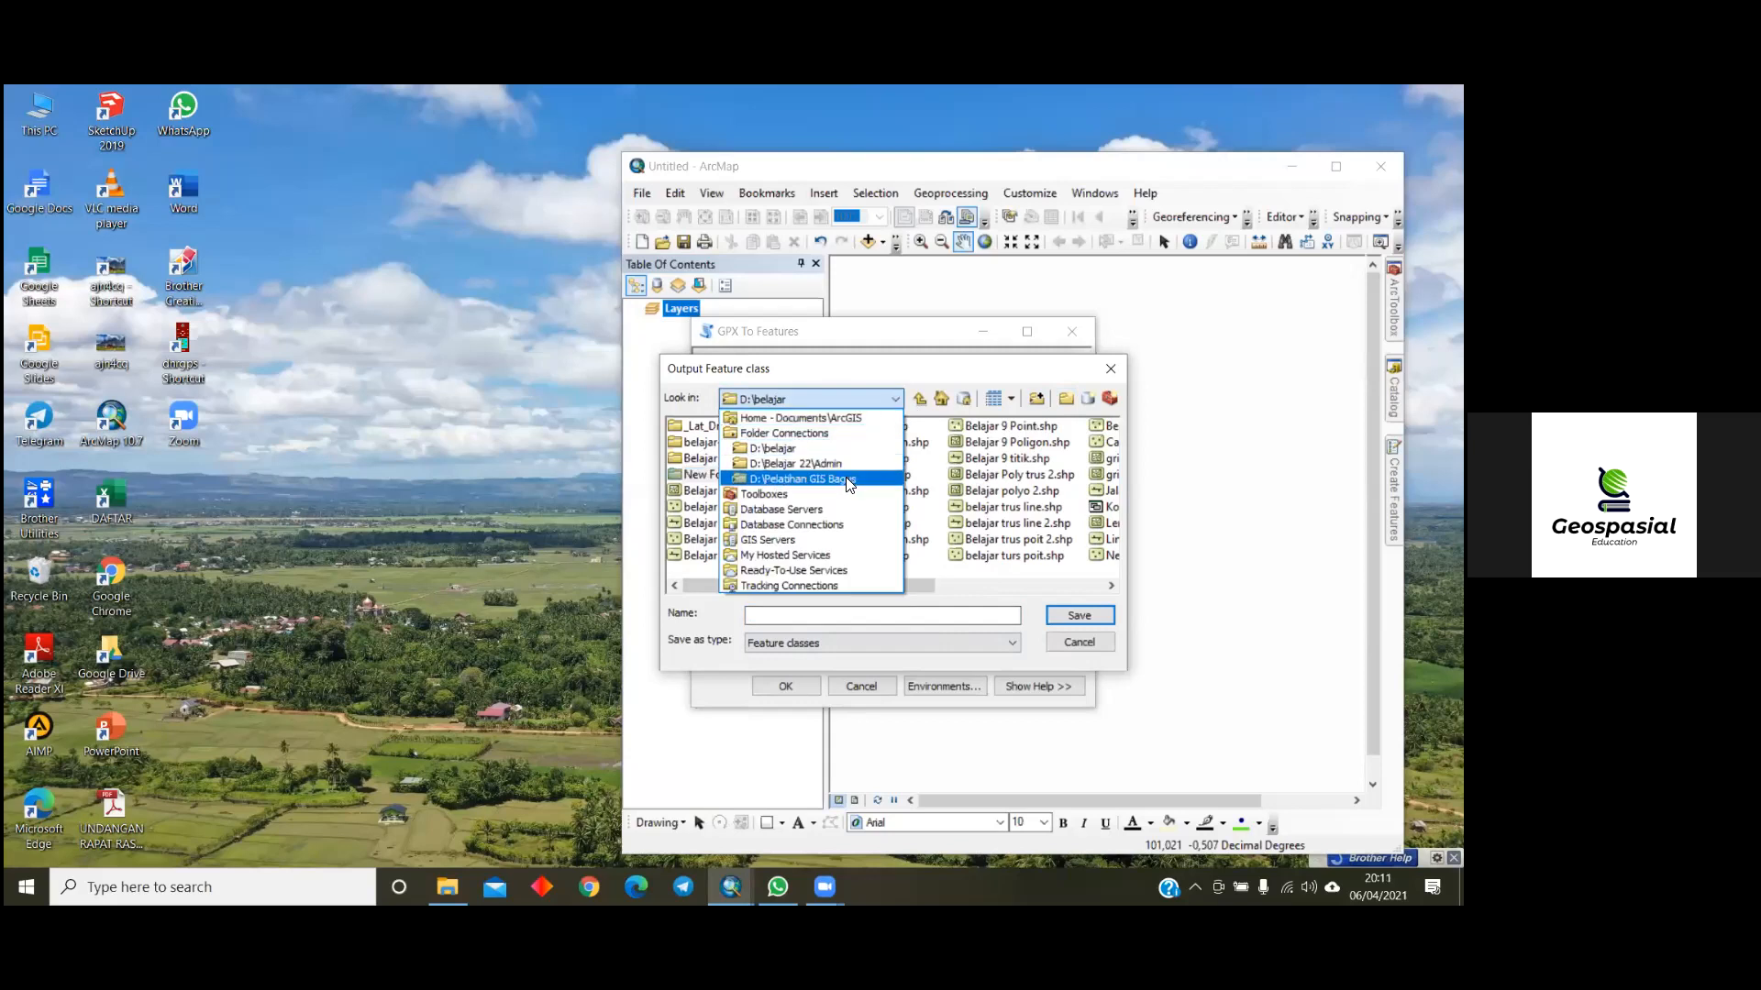
{"action": "left_click", "coordinate": [770, 478]}
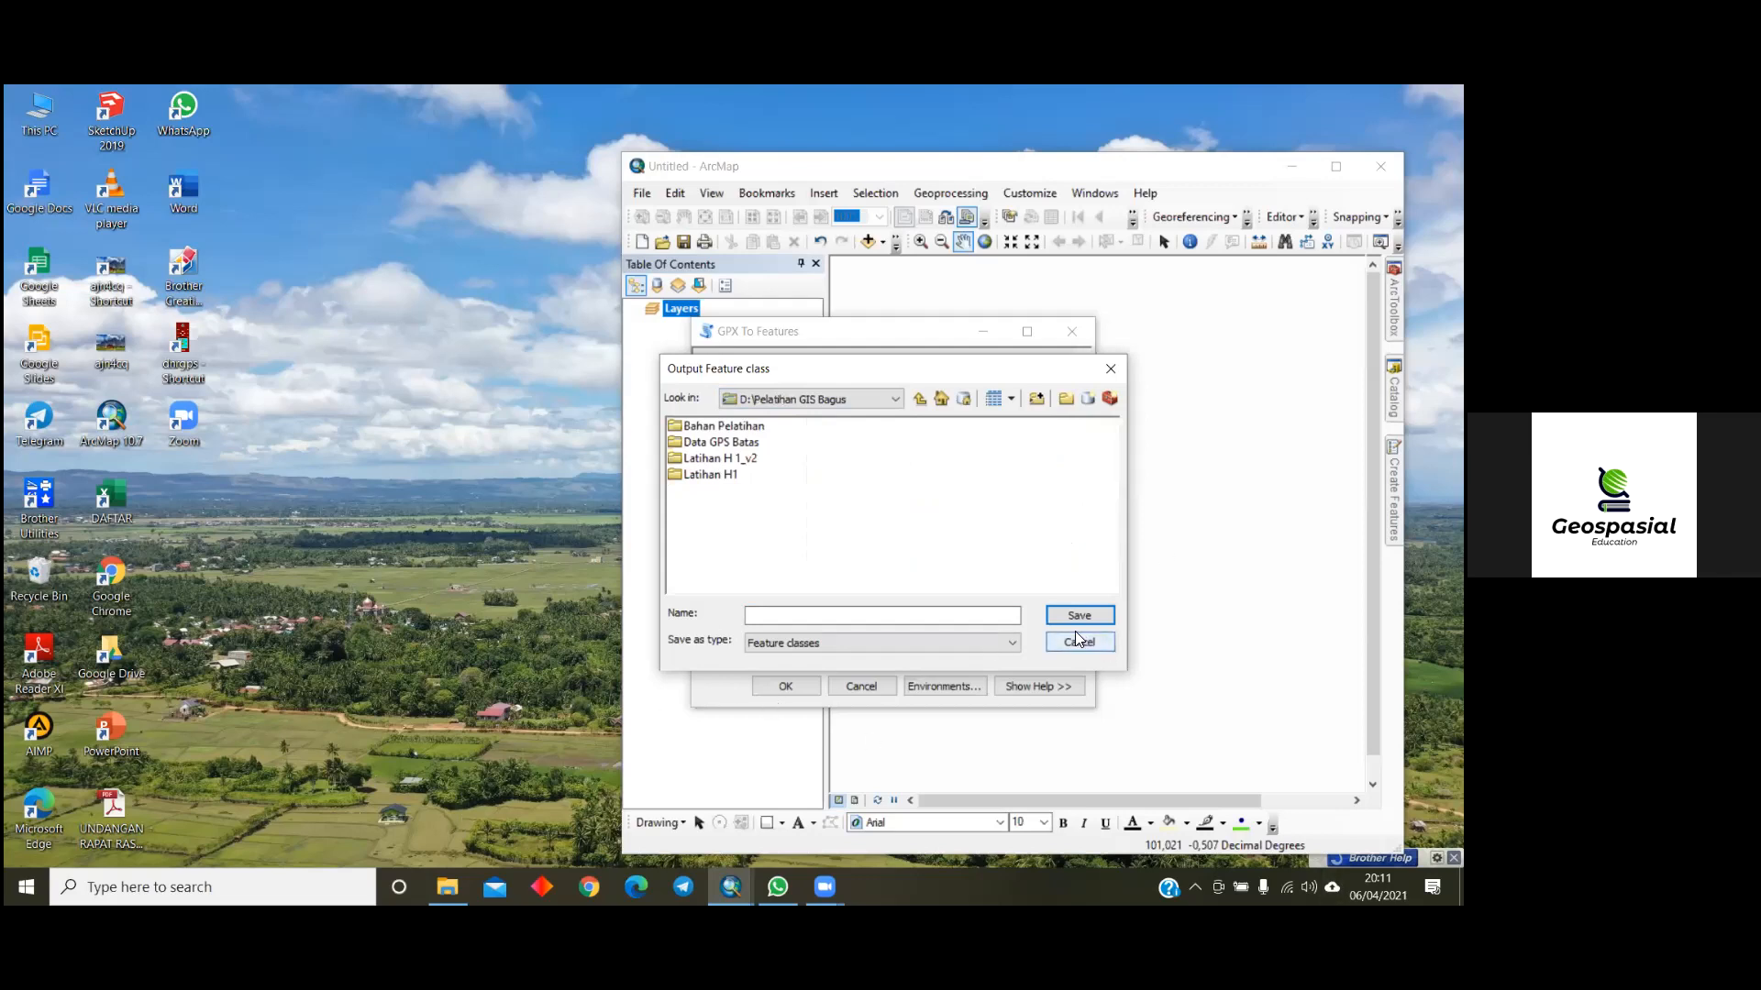
{"action": "left_click", "coordinate": [778, 617]}
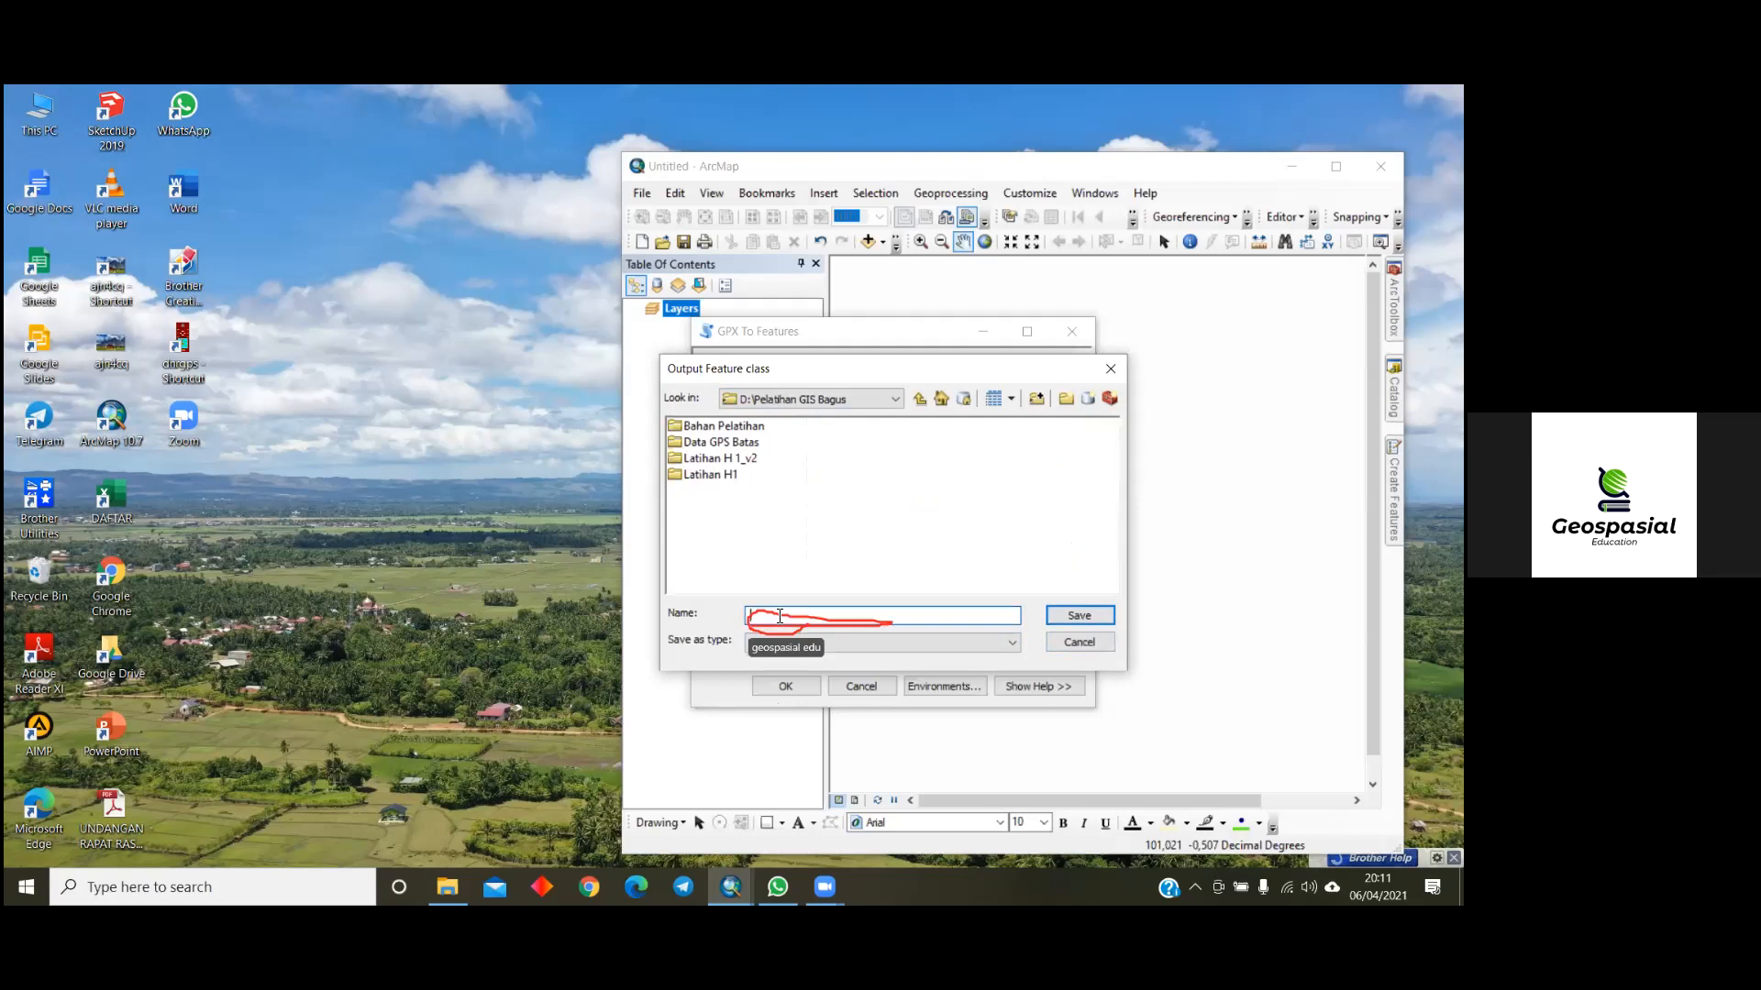
{"action": "type", "text": "Ke"}
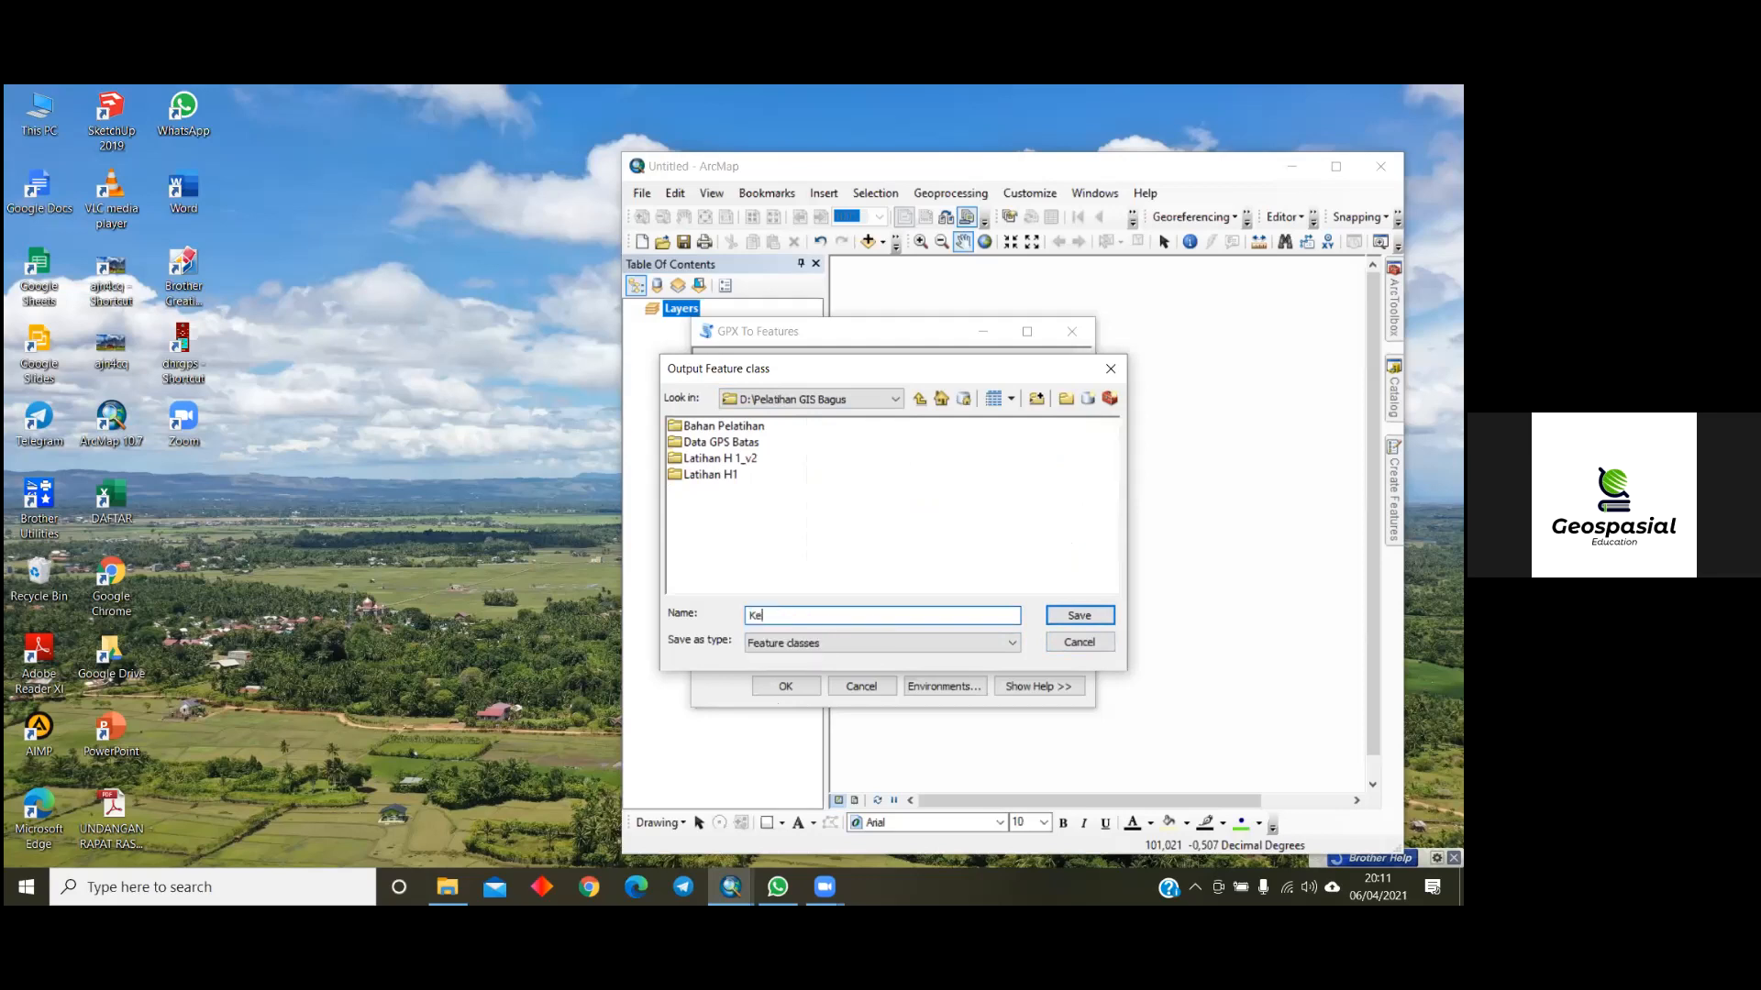
{"action": "type", "text": "lompo"}
{"action": "type", "text": "@1"}
{"action": "key", "text": "BackSpace"}
{"action": "key", "text": "BackSpace"}
{"action": "type", "text": "_1"}
{"action": "left_click", "coordinate": [1077, 615]}
{"action": "left_click", "coordinate": [791, 685]}
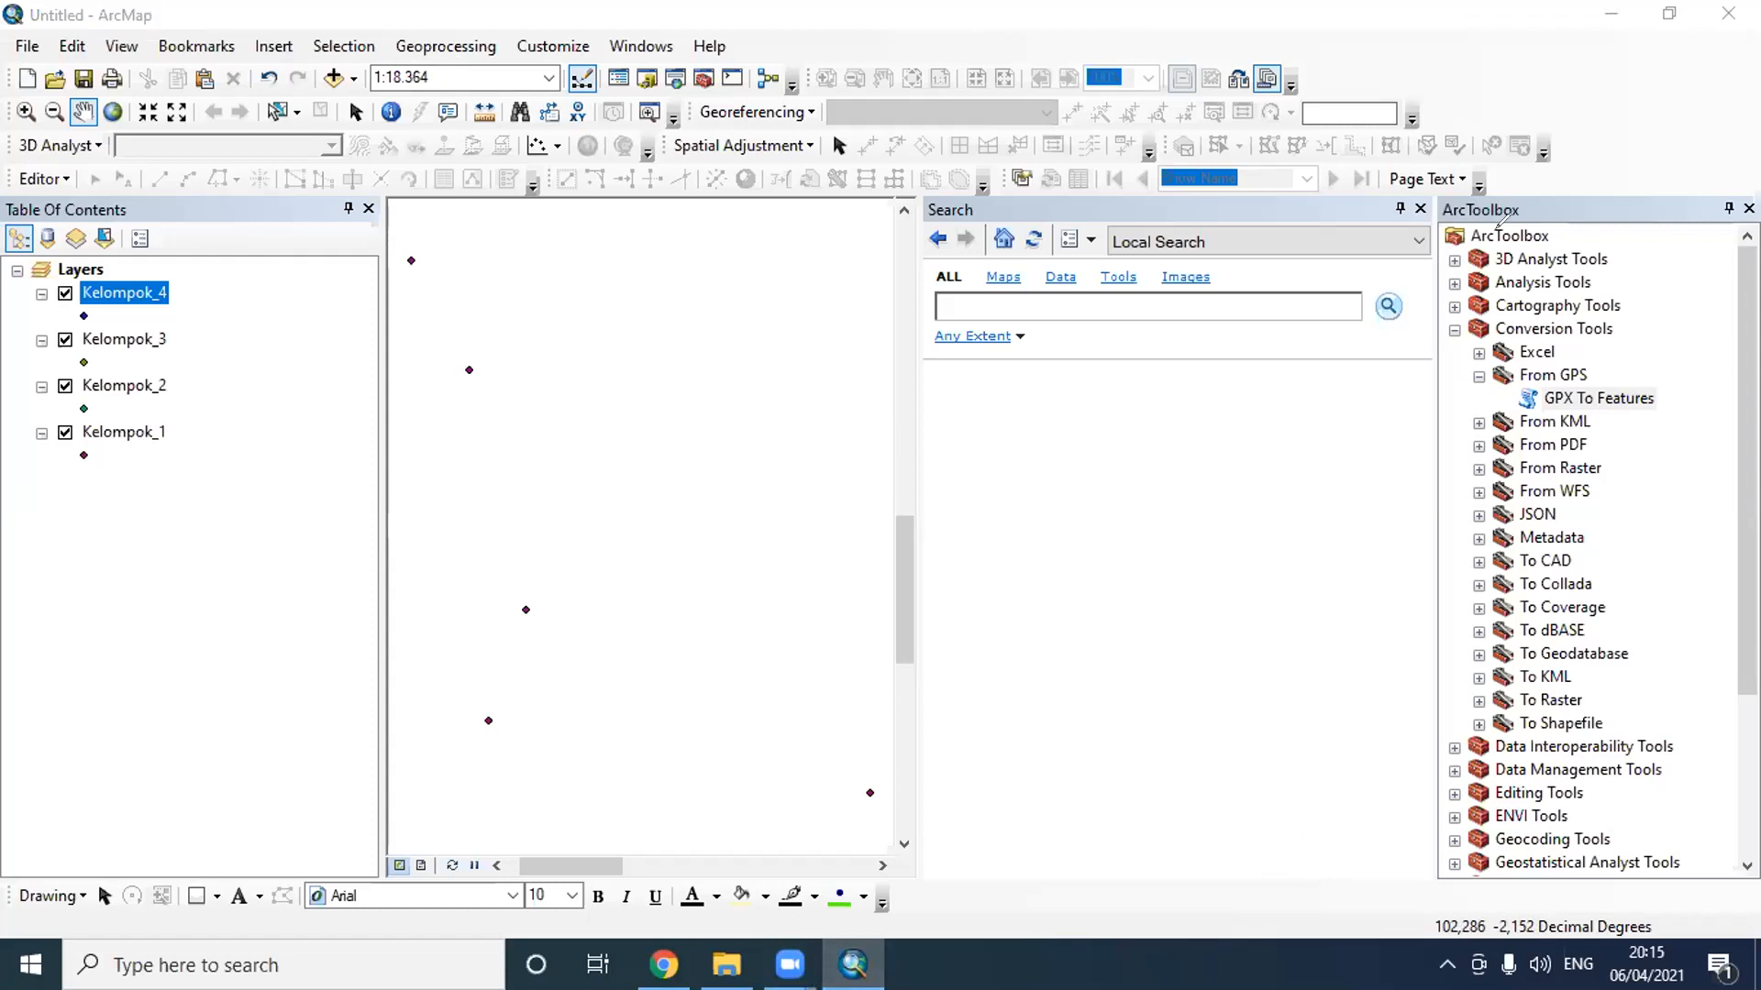
{"action": "mouse_move", "coordinate": [1564, 235]}
{"action": "left_mouse_down"}
{"action": "mouse_move", "coordinate": [1707, 518]}
{"action": "mouse_move", "coordinate": [1667, 880]}
{"action": "left_mouse_up"}
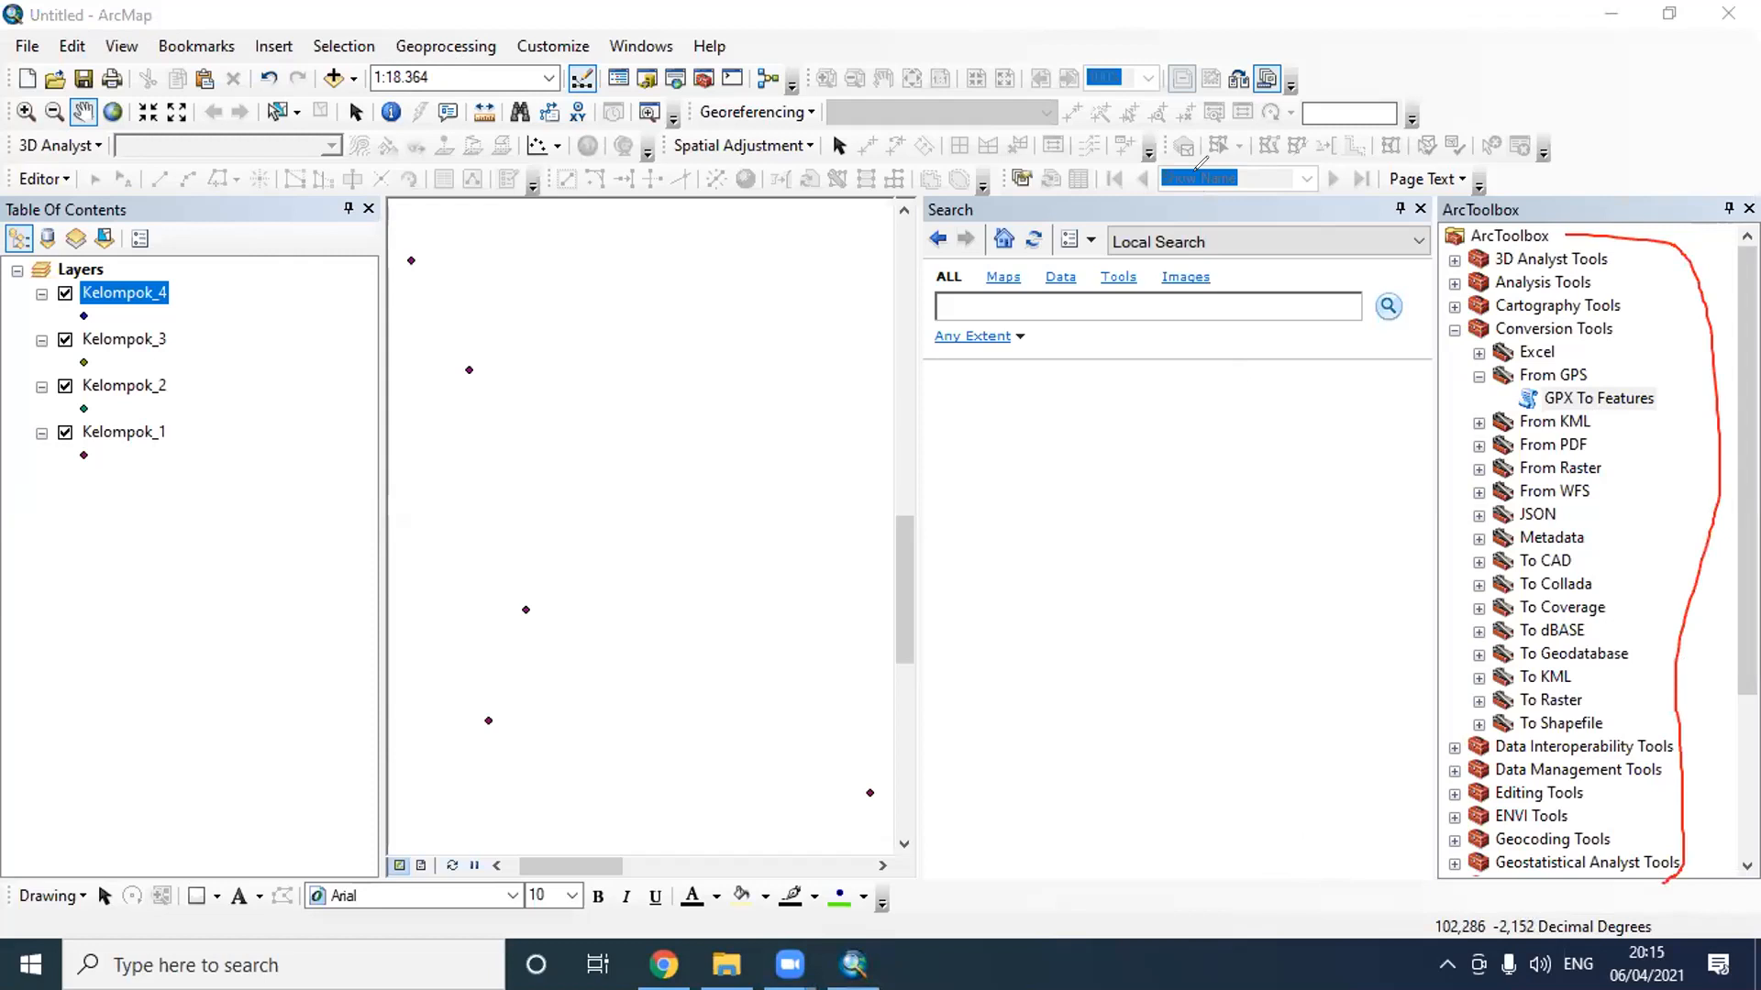
{"action": "left_click", "coordinate": [1195, 169]}
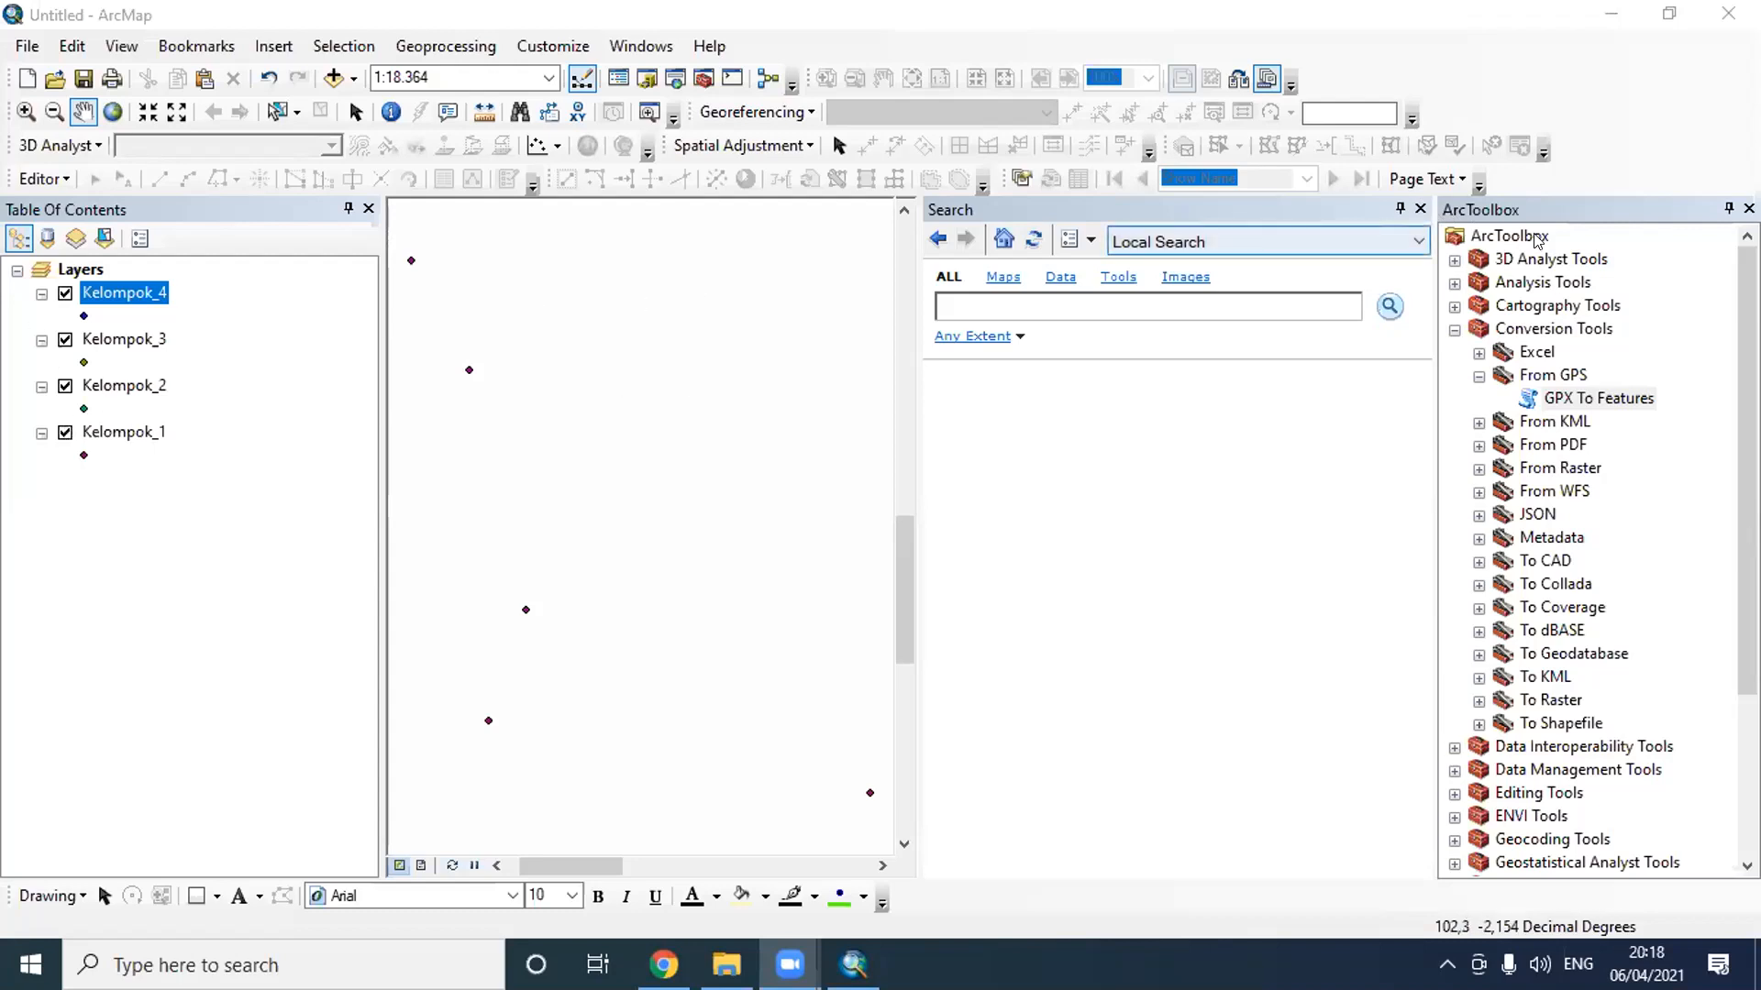
- Close the Search window and hide the Kelompok_3, Kelompok_2 and Kelompok_1 layers so only Kelompok_4 is displayed
{"action": "left_click", "coordinate": [1418, 209]}
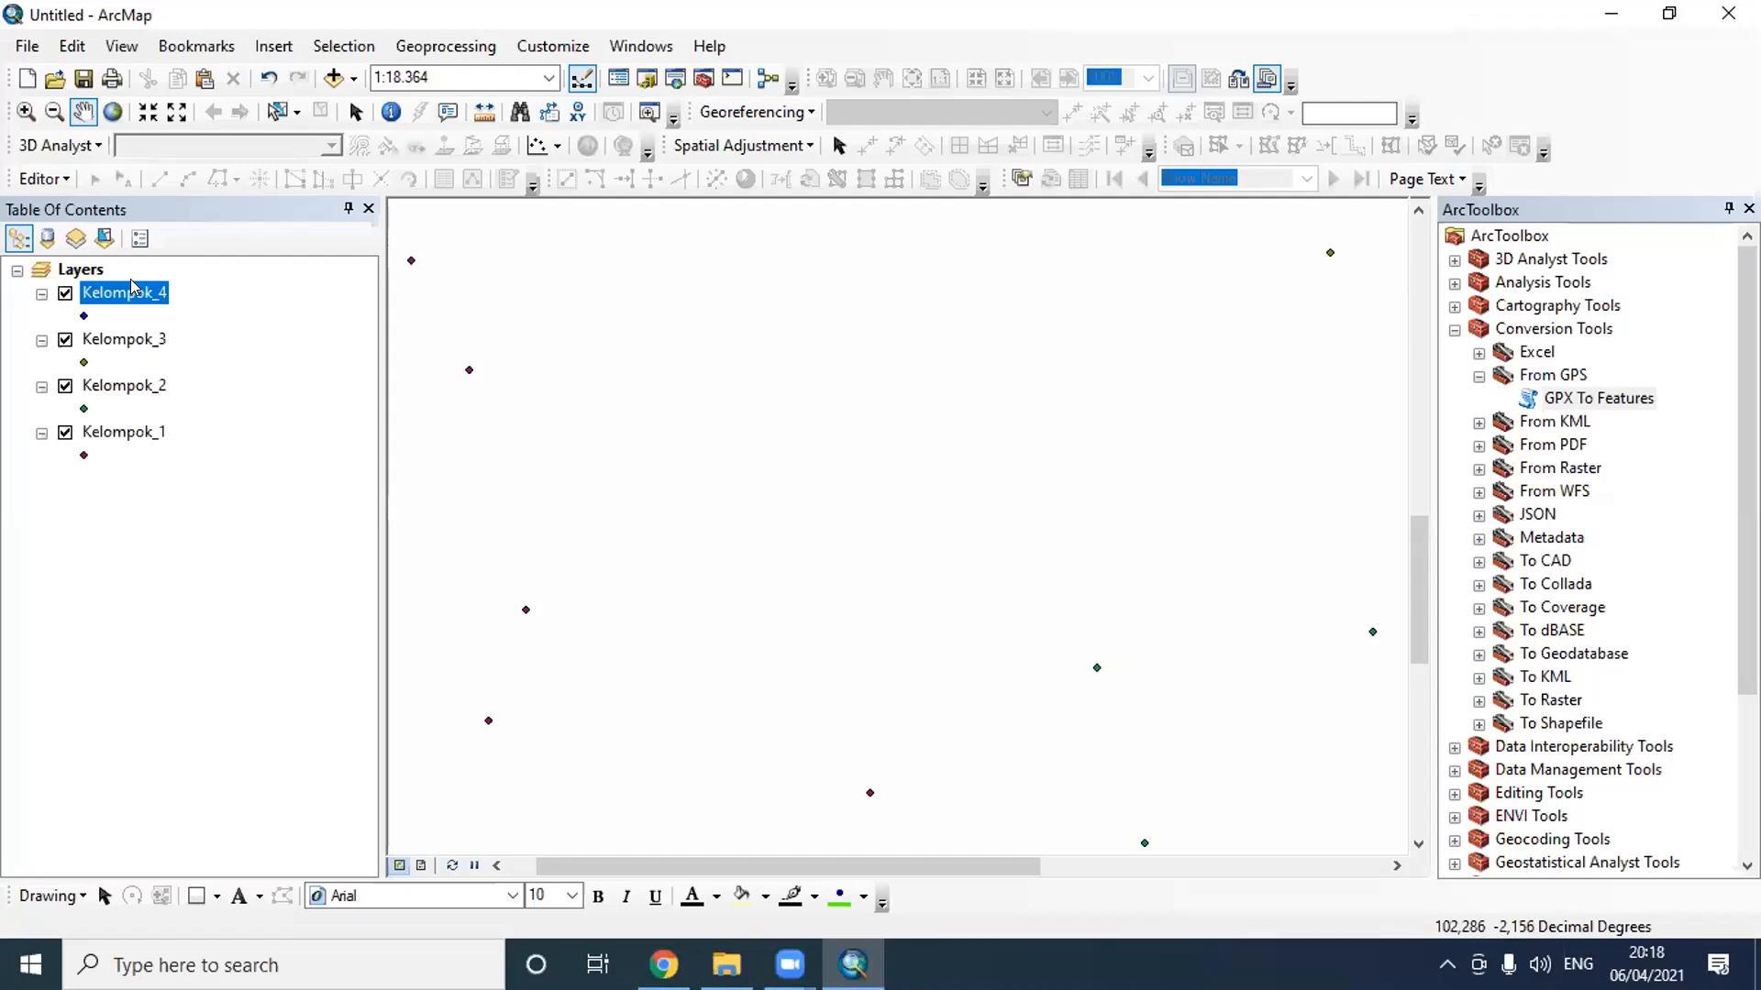
{"action": "scroll", "coordinate": [804, 385], "scroll_direction": "up", "scroll_amount": 2}
{"action": "scroll", "coordinate": [803, 386], "scroll_direction": "up", "scroll_amount": 2}
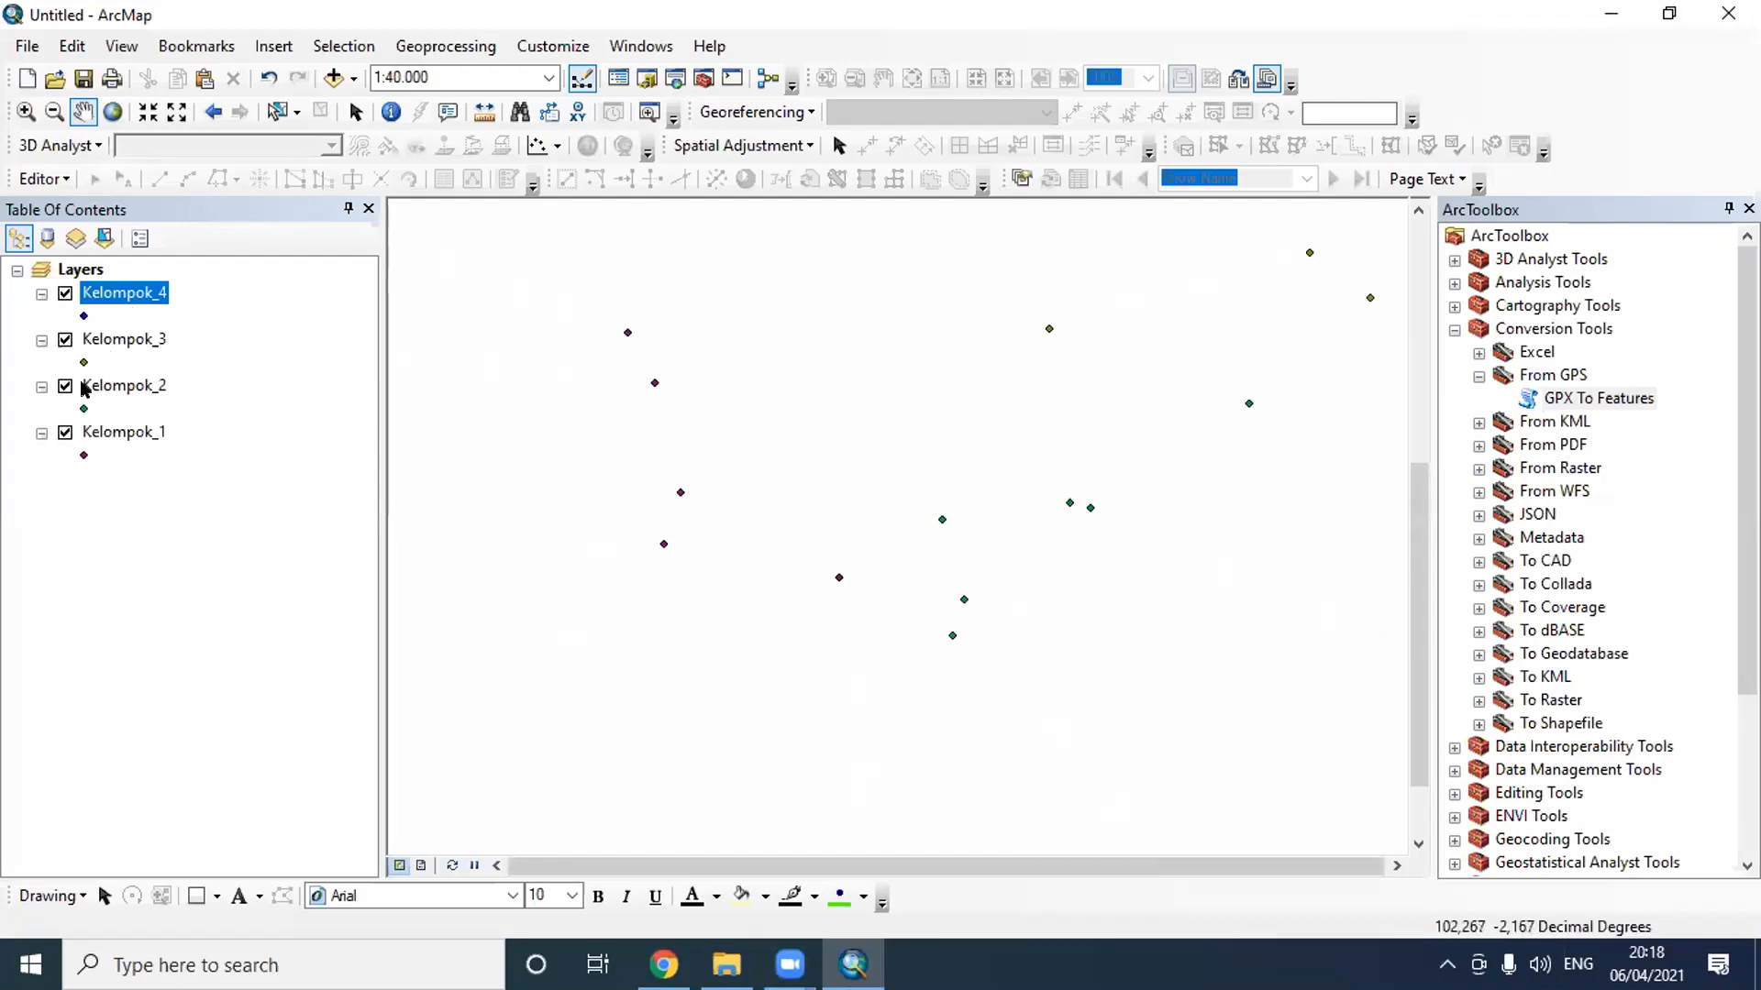
{"action": "left_click", "coordinate": [65, 341]}
{"action": "left_click", "coordinate": [65, 386]}
{"action": "left_click", "coordinate": [65, 433]}
{"action": "scroll", "coordinate": [696, 657], "scroll_direction": "up", "scroll_amount": 2}
{"action": "scroll", "coordinate": [985, 619], "scroll_direction": "up", "scroll_amount": 1}
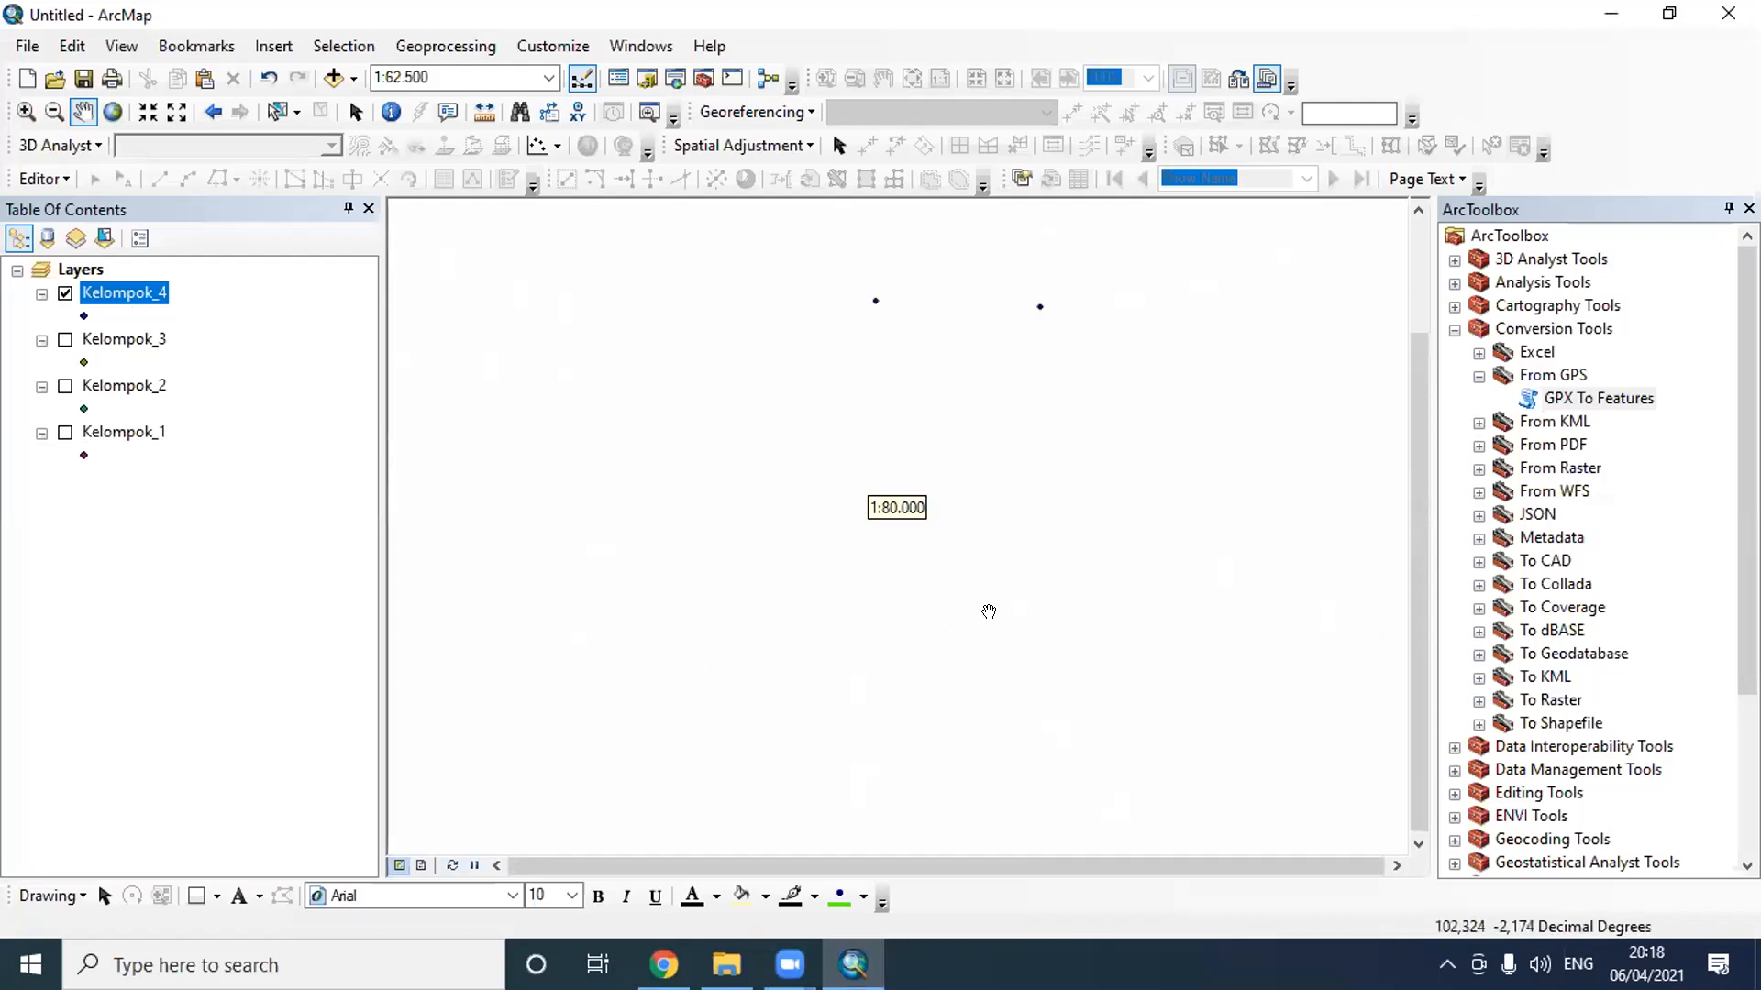
{"action": "scroll", "coordinate": [972, 600], "scroll_direction": "up", "scroll_amount": 1}
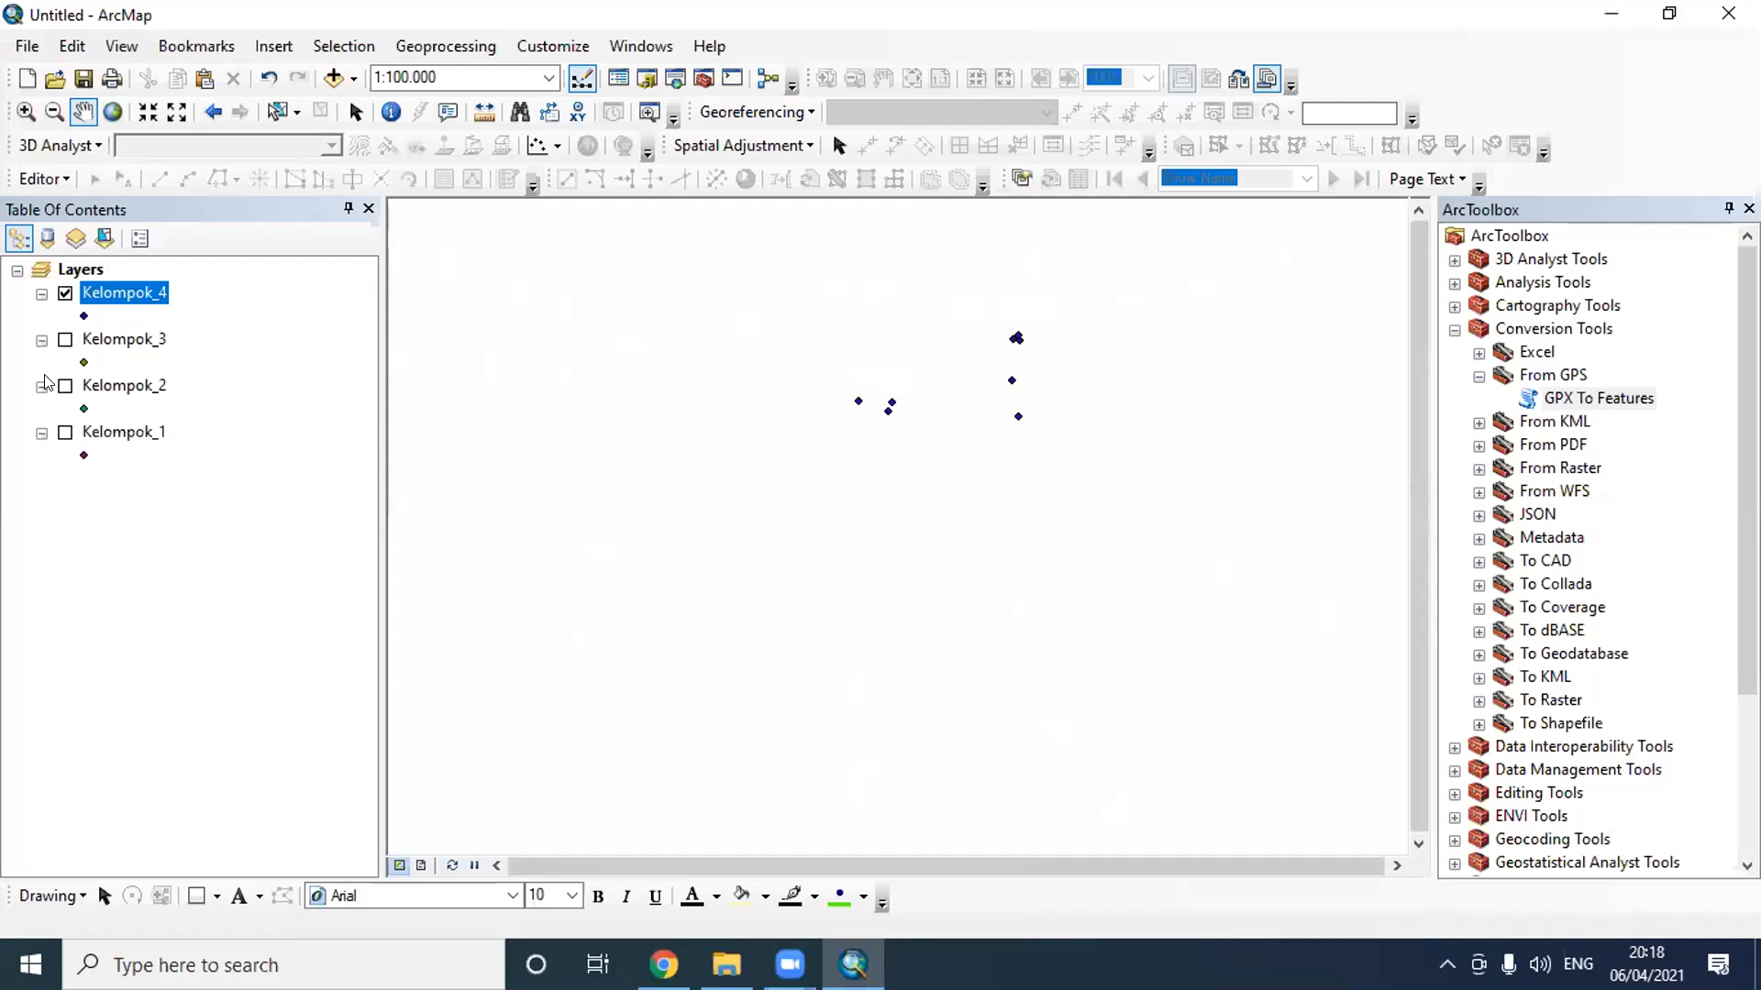
- Hide the Kelompok_4 layer and display the Kelompok_3 points instead
{"action": "left_click", "coordinate": [65, 293]}
{"action": "left_click", "coordinate": [68, 342]}
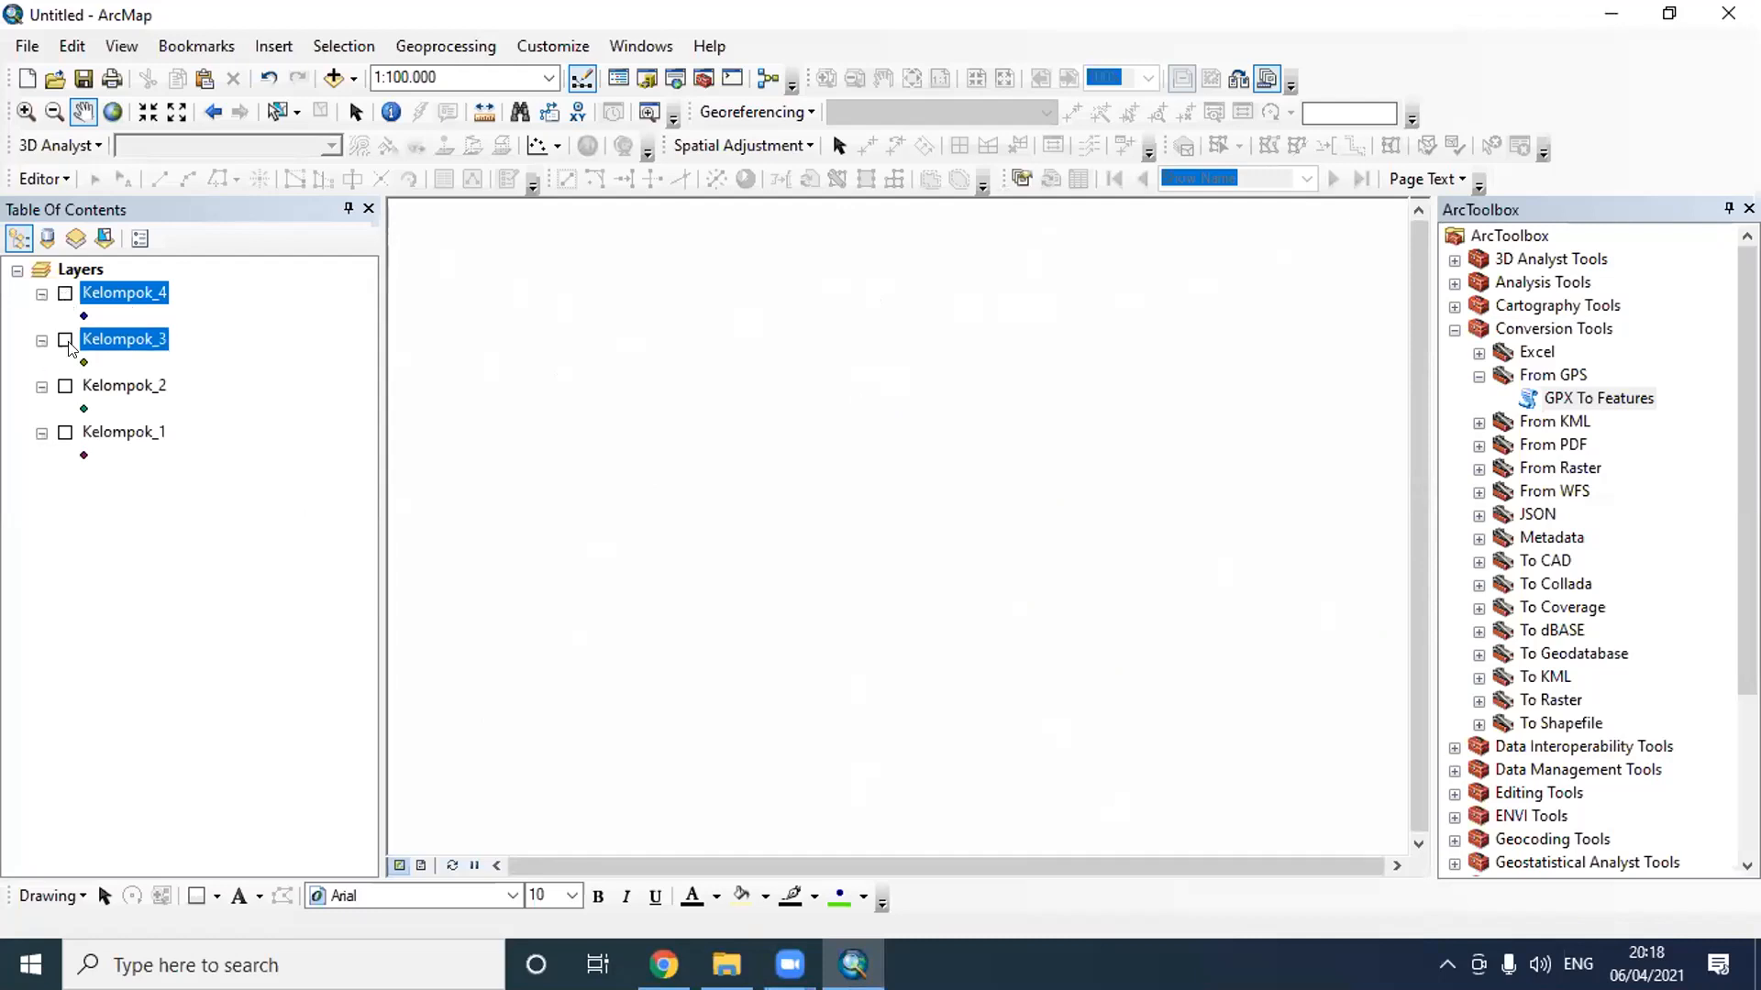
{"action": "scroll", "coordinate": [784, 385], "scroll_direction": "down", "scroll_amount": 1}
{"action": "scroll", "coordinate": [785, 384], "scroll_direction": "down", "scroll_amount": 1}
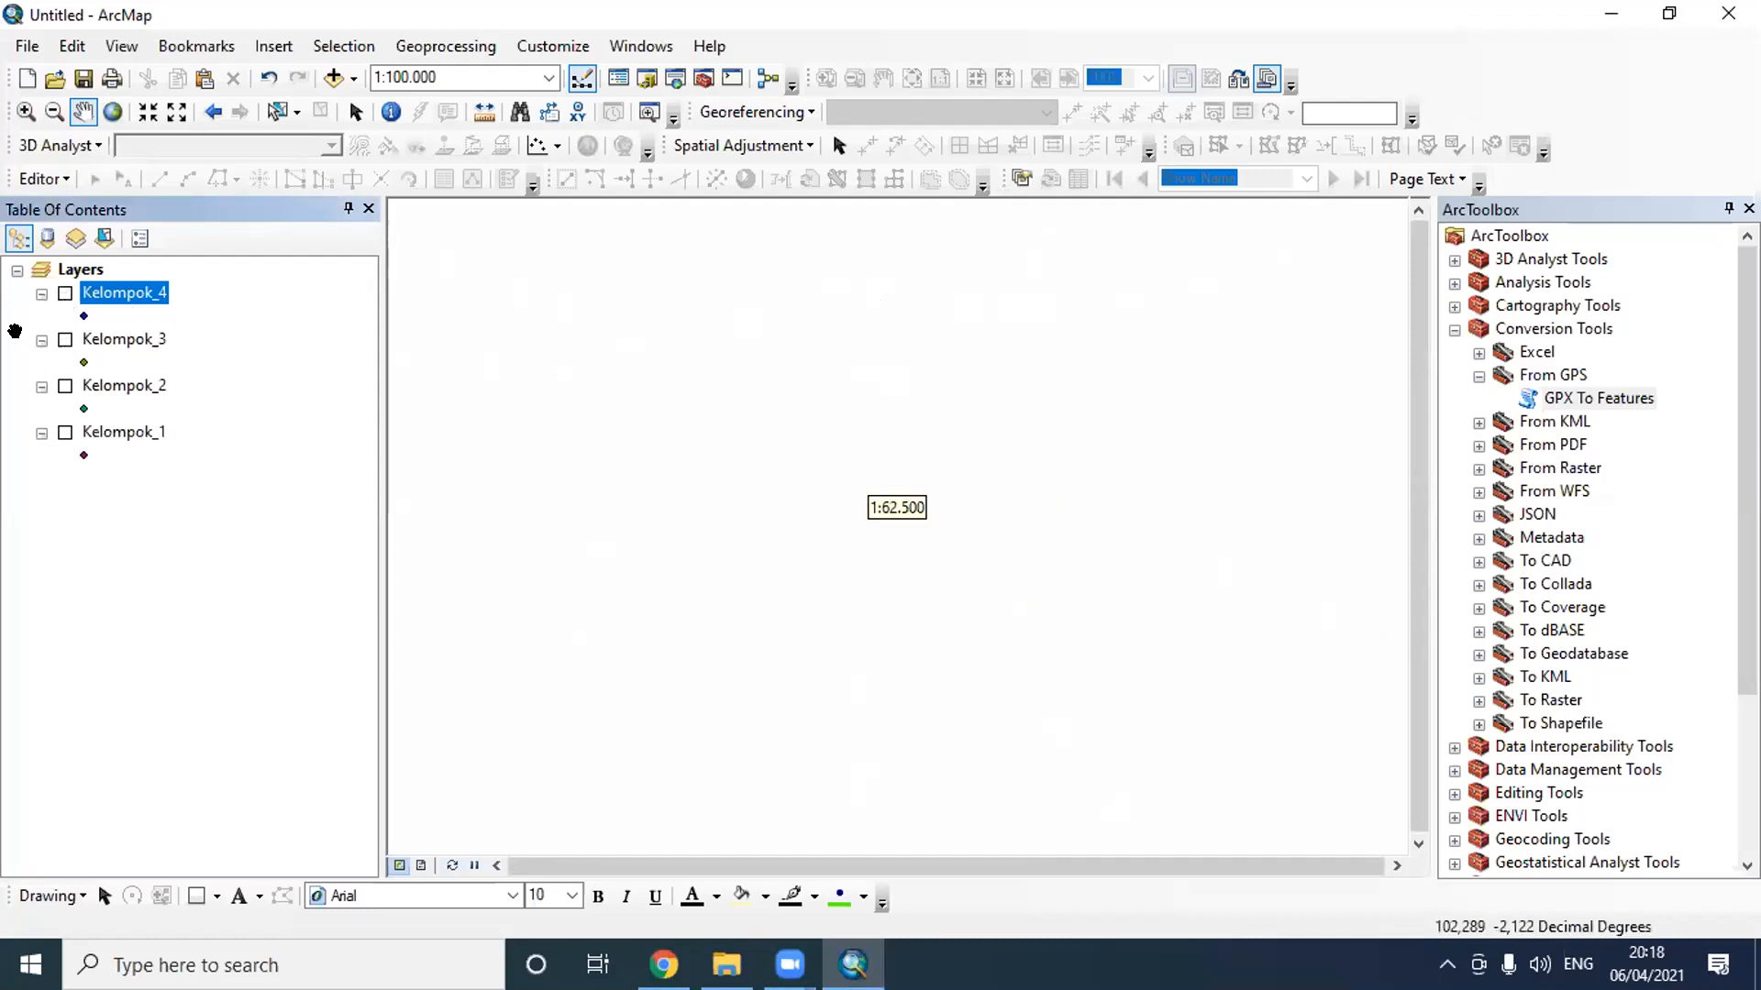
{"action": "left_click", "coordinate": [65, 340]}
{"action": "scroll", "coordinate": [994, 484], "scroll_direction": "down", "scroll_amount": 1}
{"action": "scroll", "coordinate": [994, 484], "scroll_direction": "up", "scroll_amount": 2}
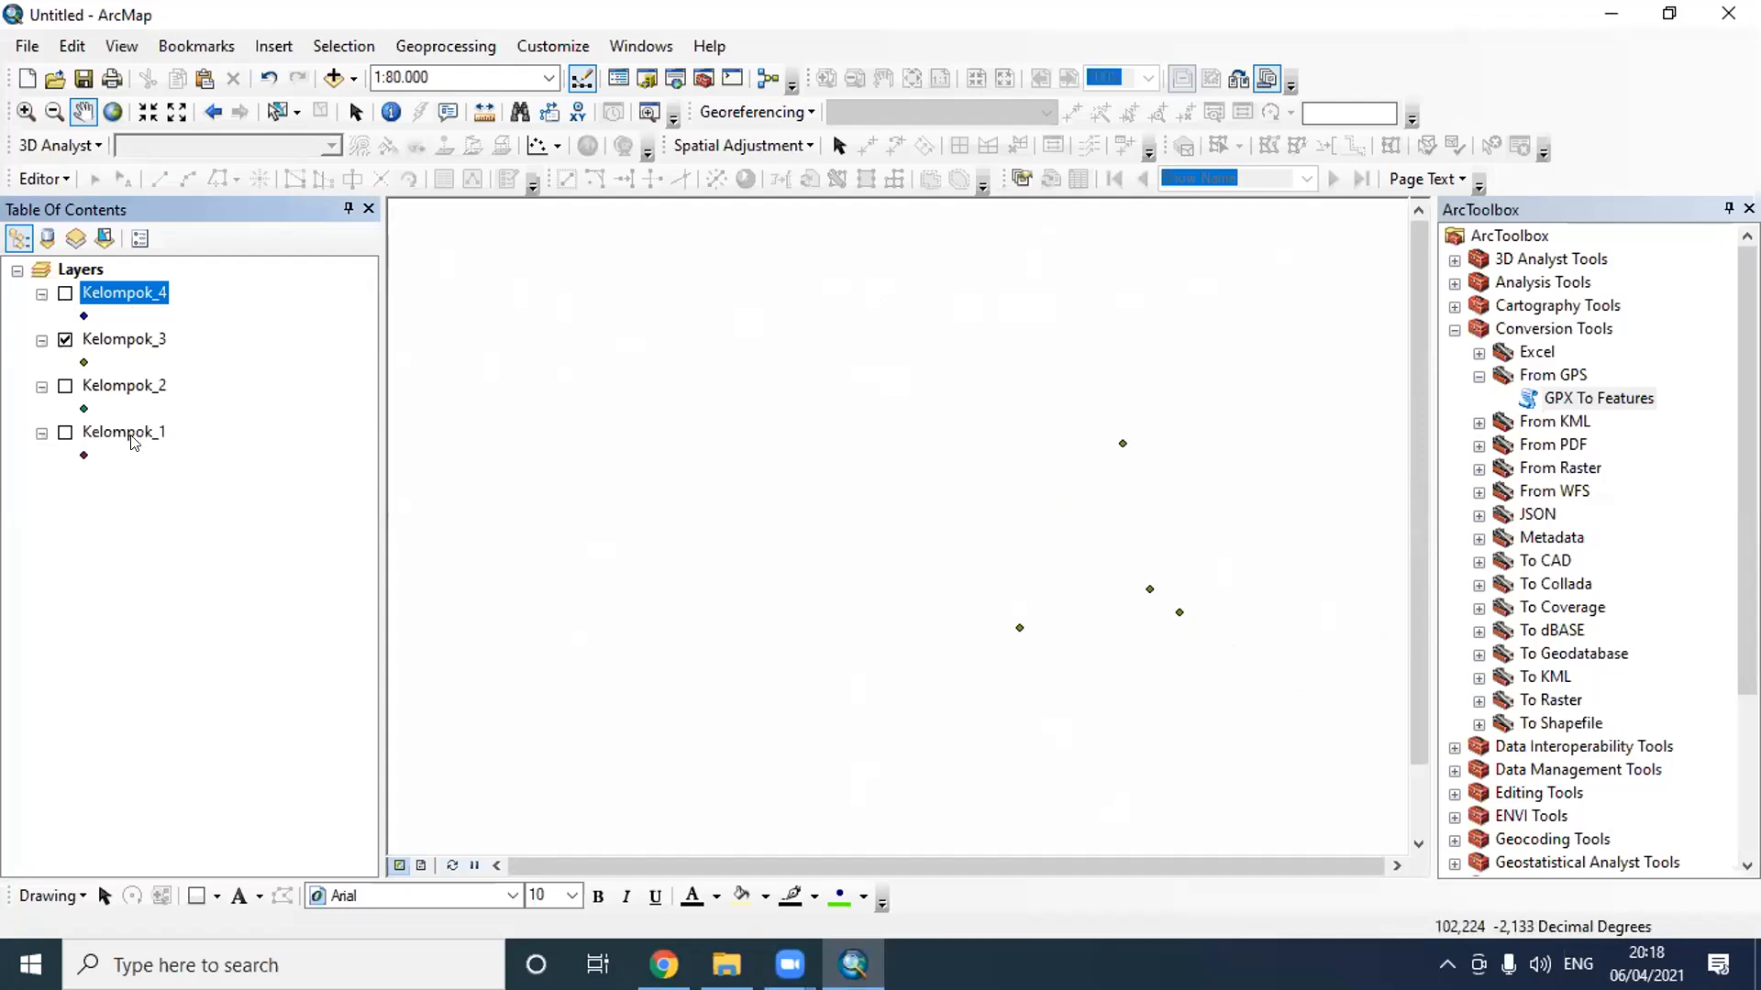
- Toggle the Kelompok_2 and Kelompok_1 layers on and back off
{"action": "left_click", "coordinate": [65, 386]}
{"action": "left_click", "coordinate": [64, 433]}
{"action": "left_click", "coordinate": [64, 434]}
{"action": "left_click", "coordinate": [65, 386]}
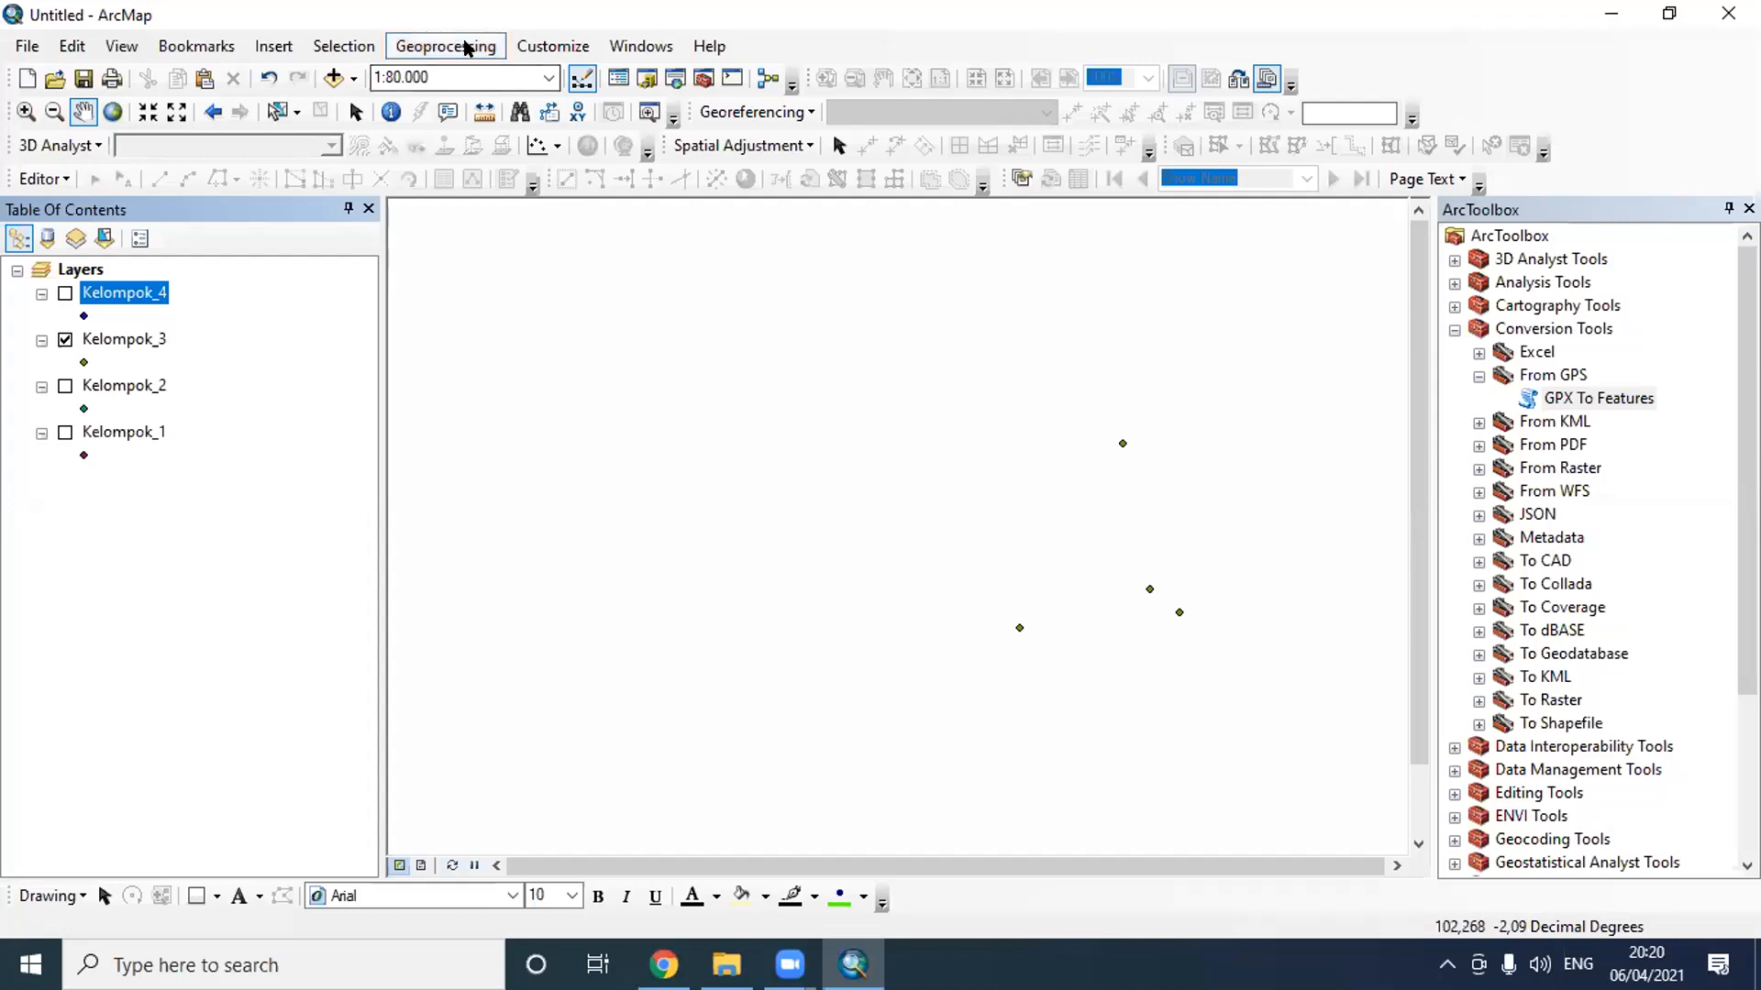
- Start the Buffer tool with Kelompok_3 as the input features and shift its dialog away from the points
{"action": "left_click", "coordinate": [466, 48]}
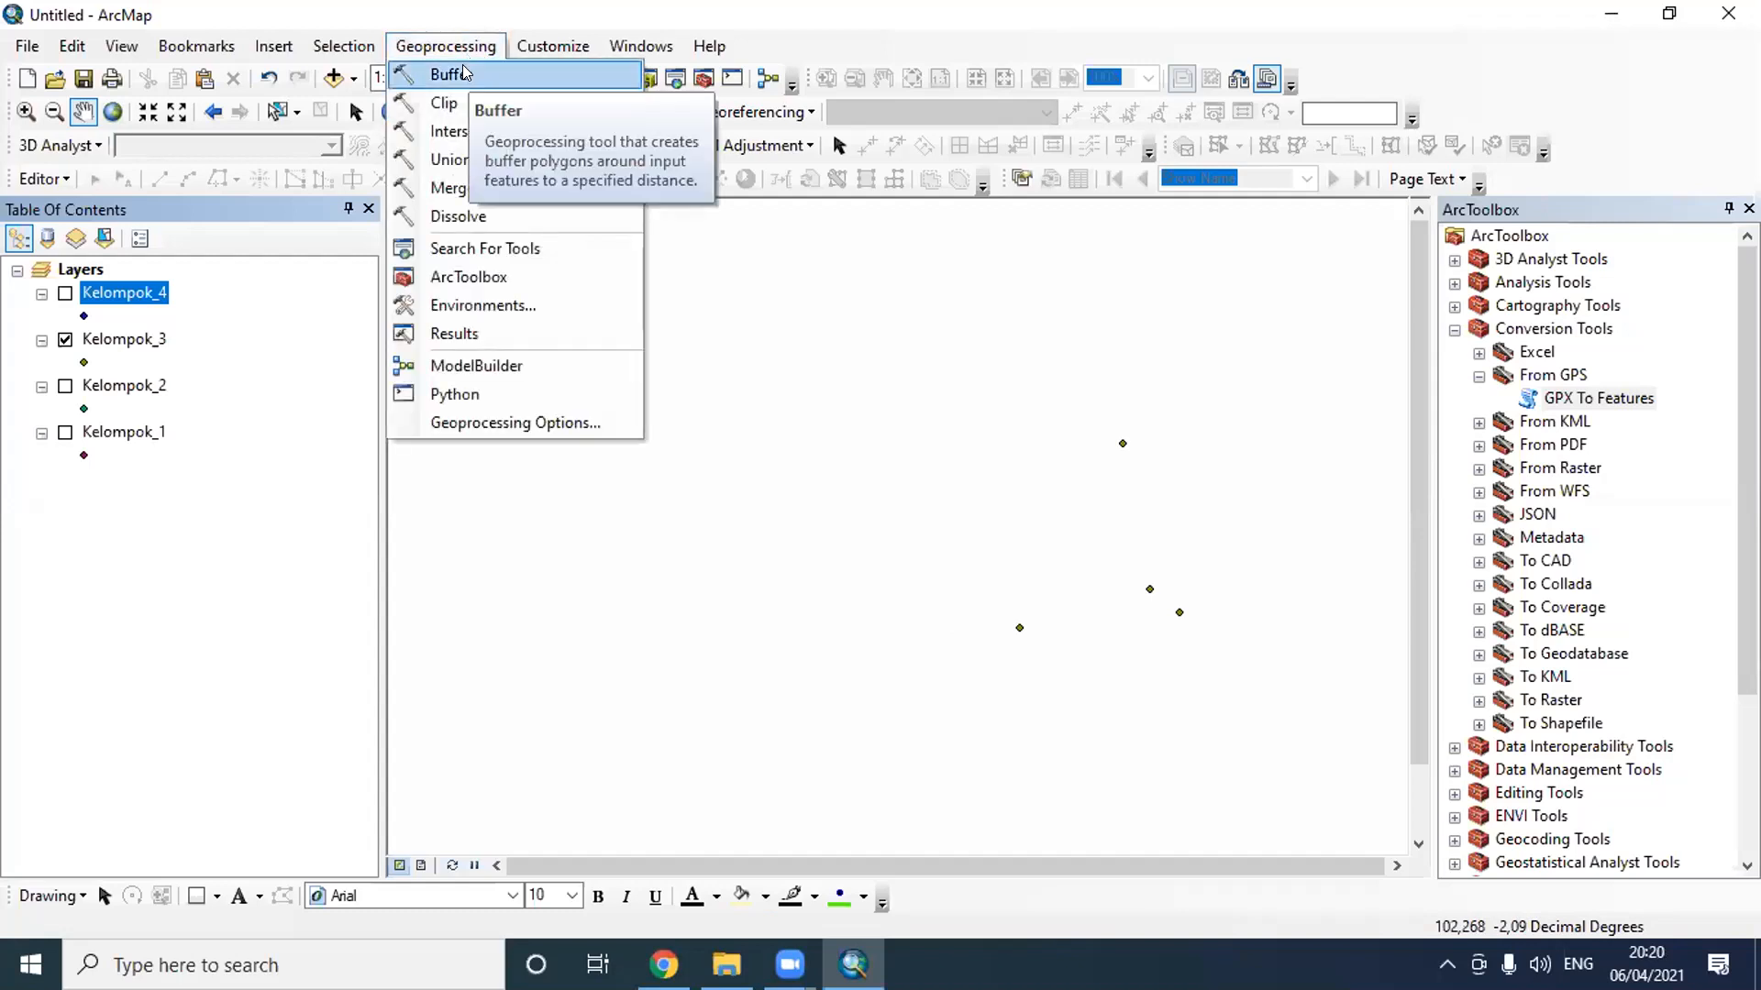
{"action": "left_click", "coordinate": [463, 72]}
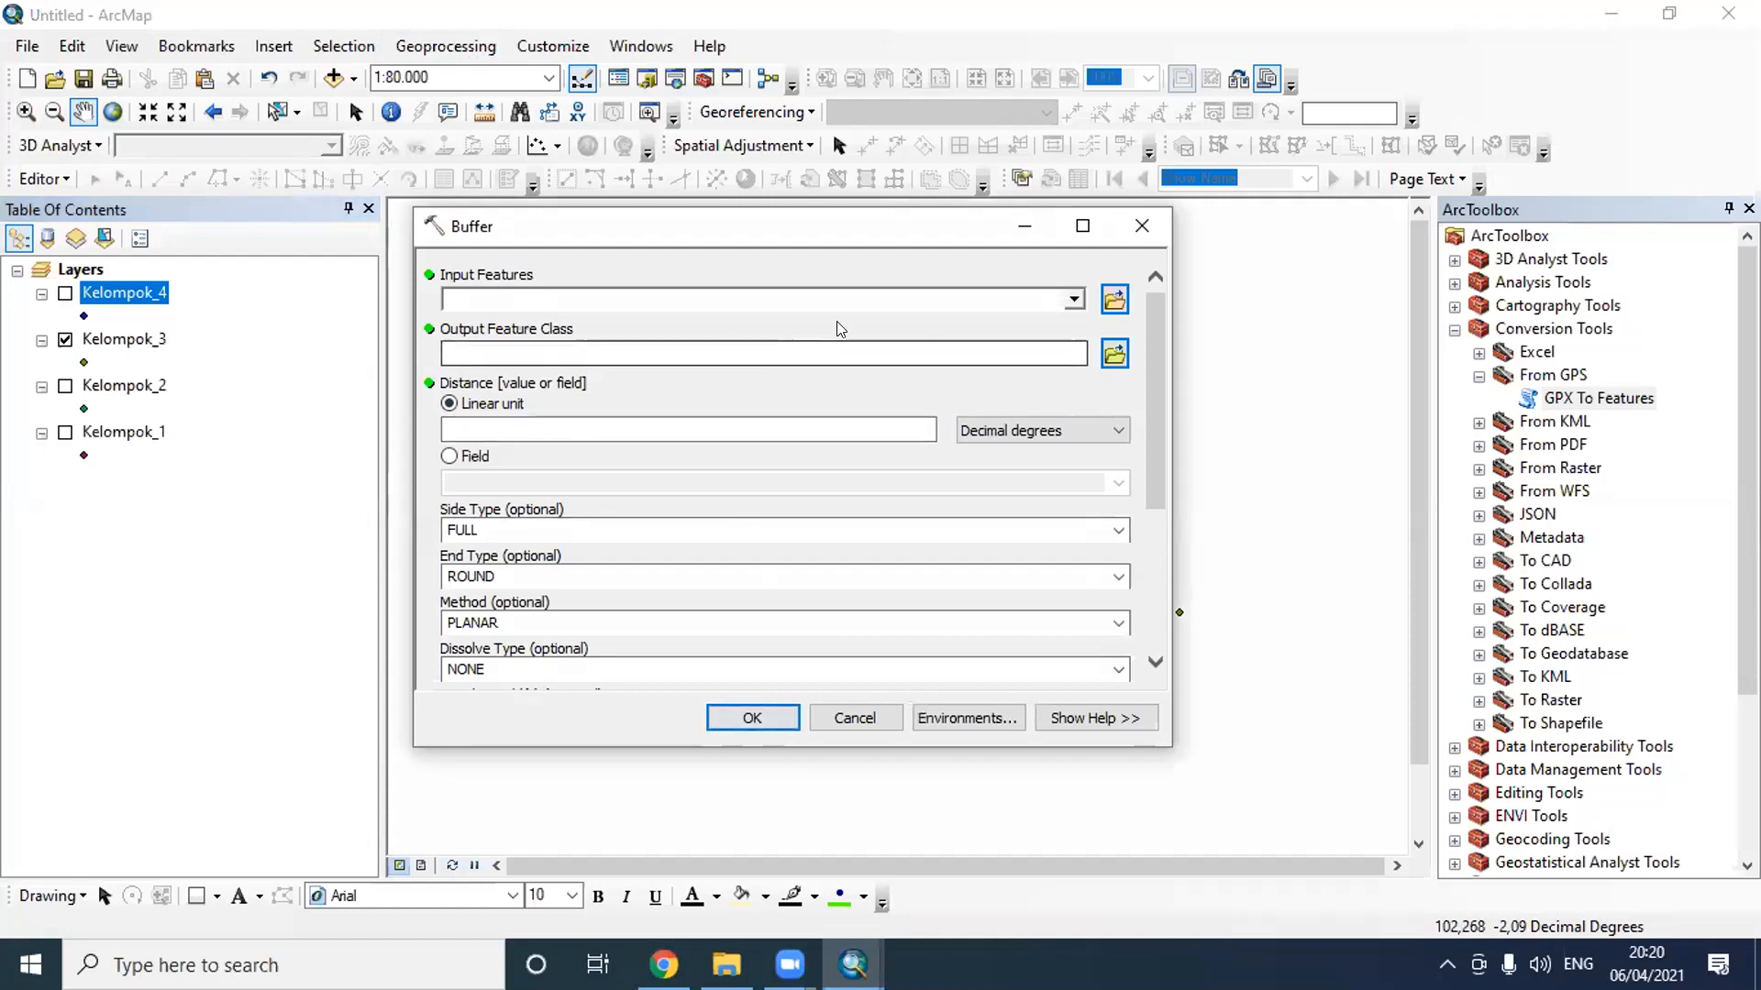
{"action": "left_click", "coordinate": [1073, 299]}
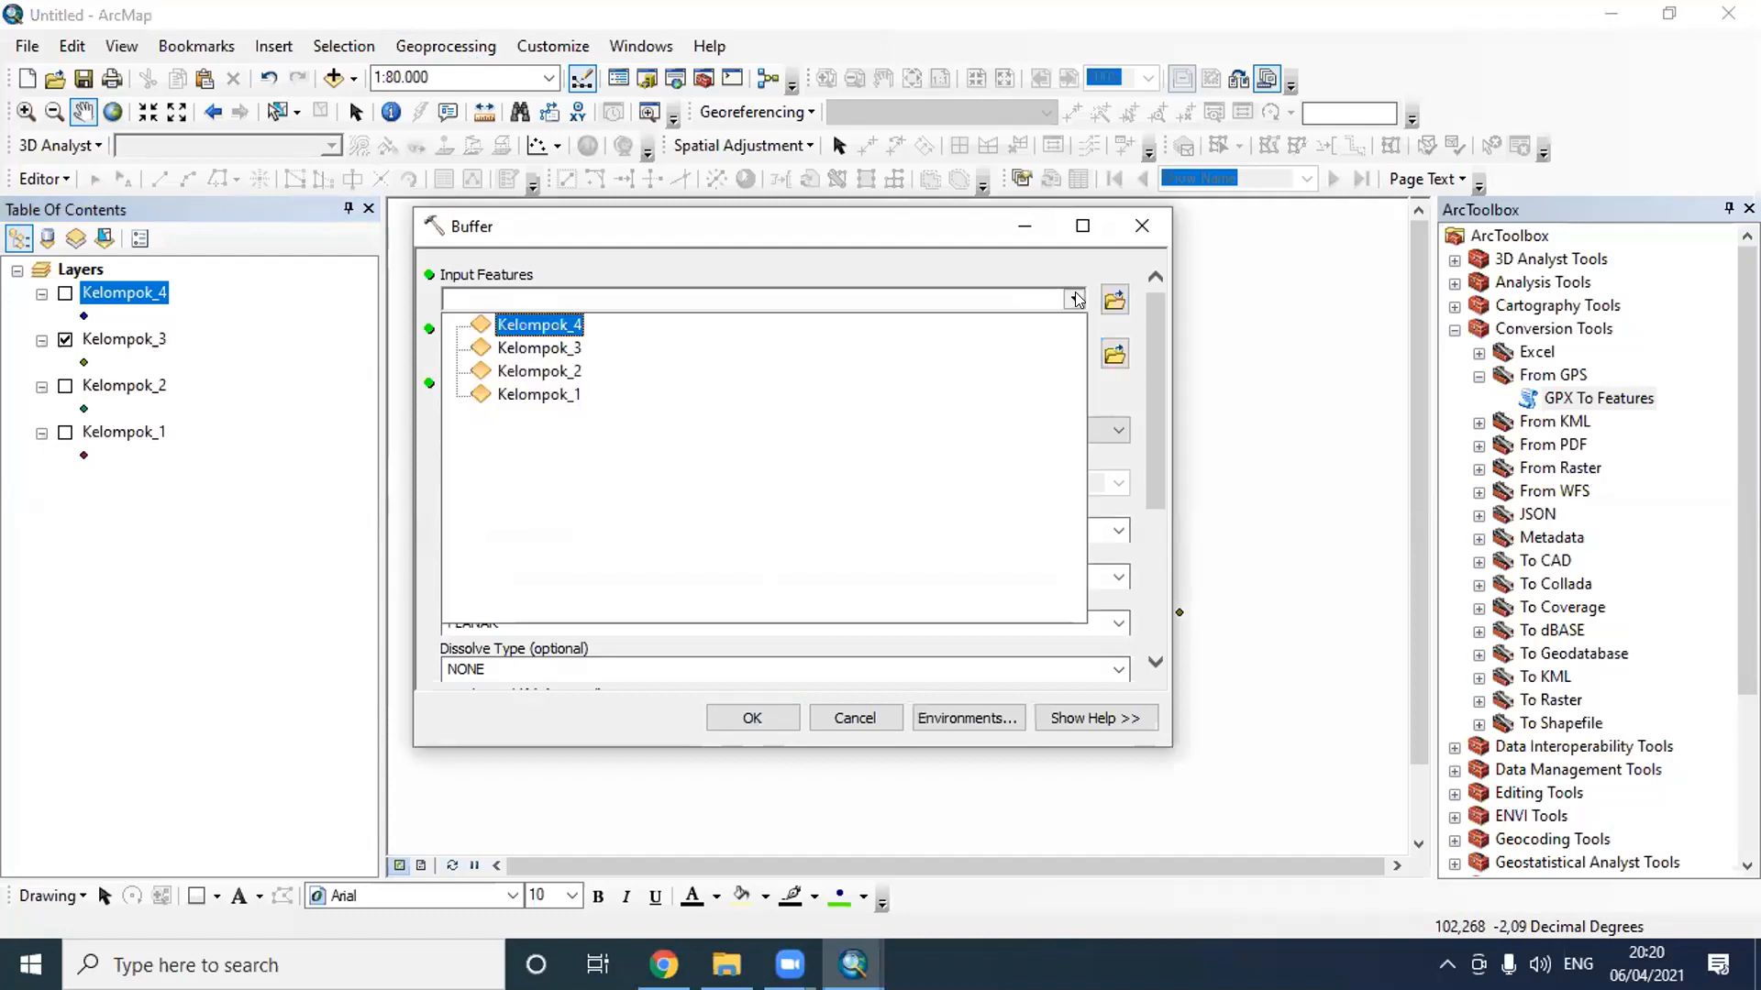
{"action": "left_click", "coordinate": [566, 357]}
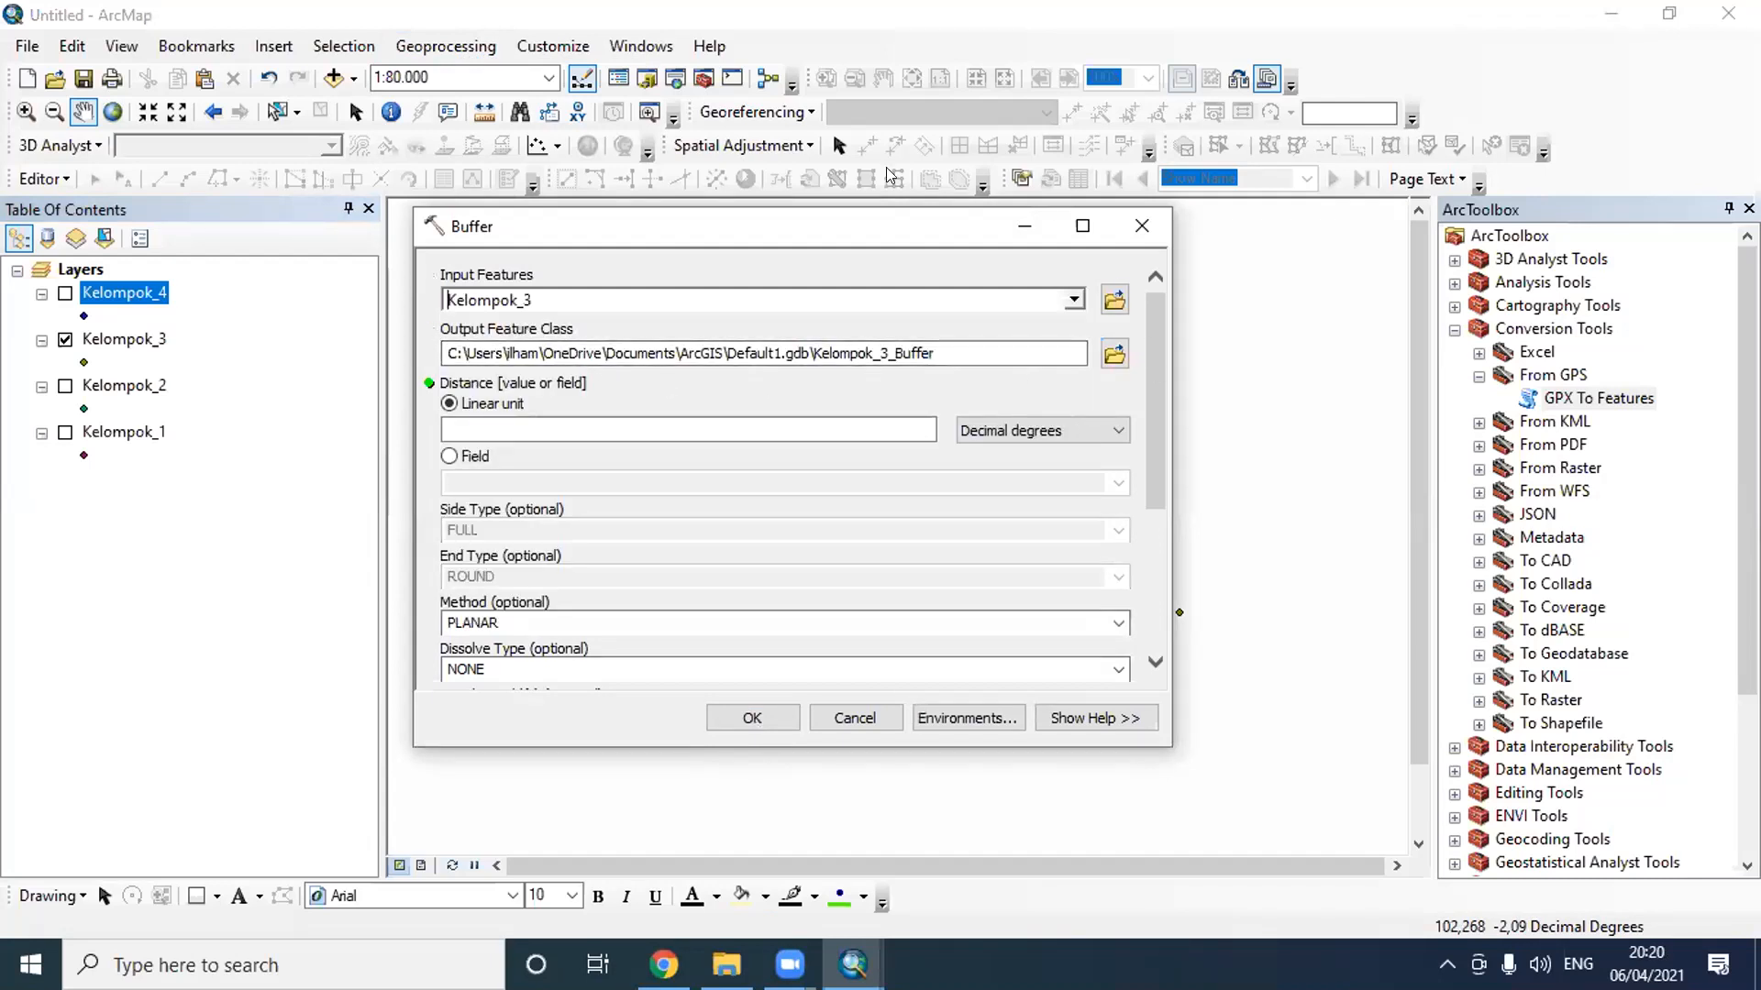
{"action": "left_click_drag", "start_coordinate": [793, 224], "coordinate": [587, 140]}
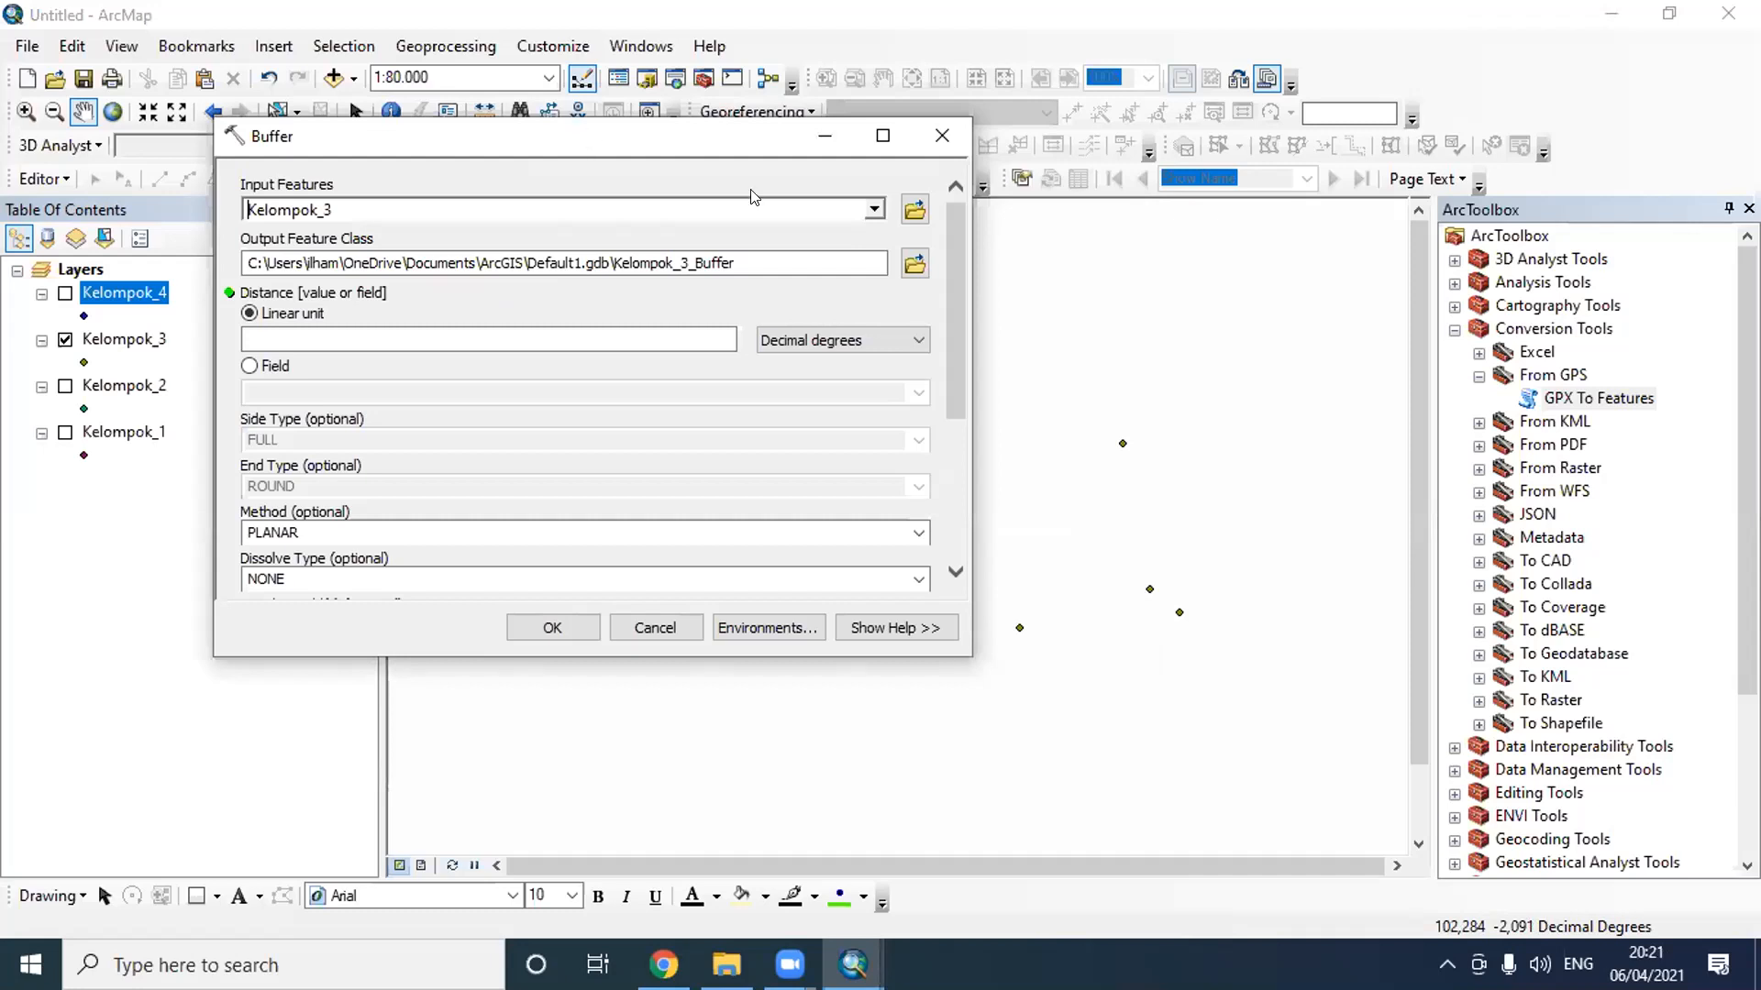
- Set the buffer's output feature class to Buffer_Minimarket in the Latihan H 3 folder
{"action": "left_click", "coordinate": [915, 265]}
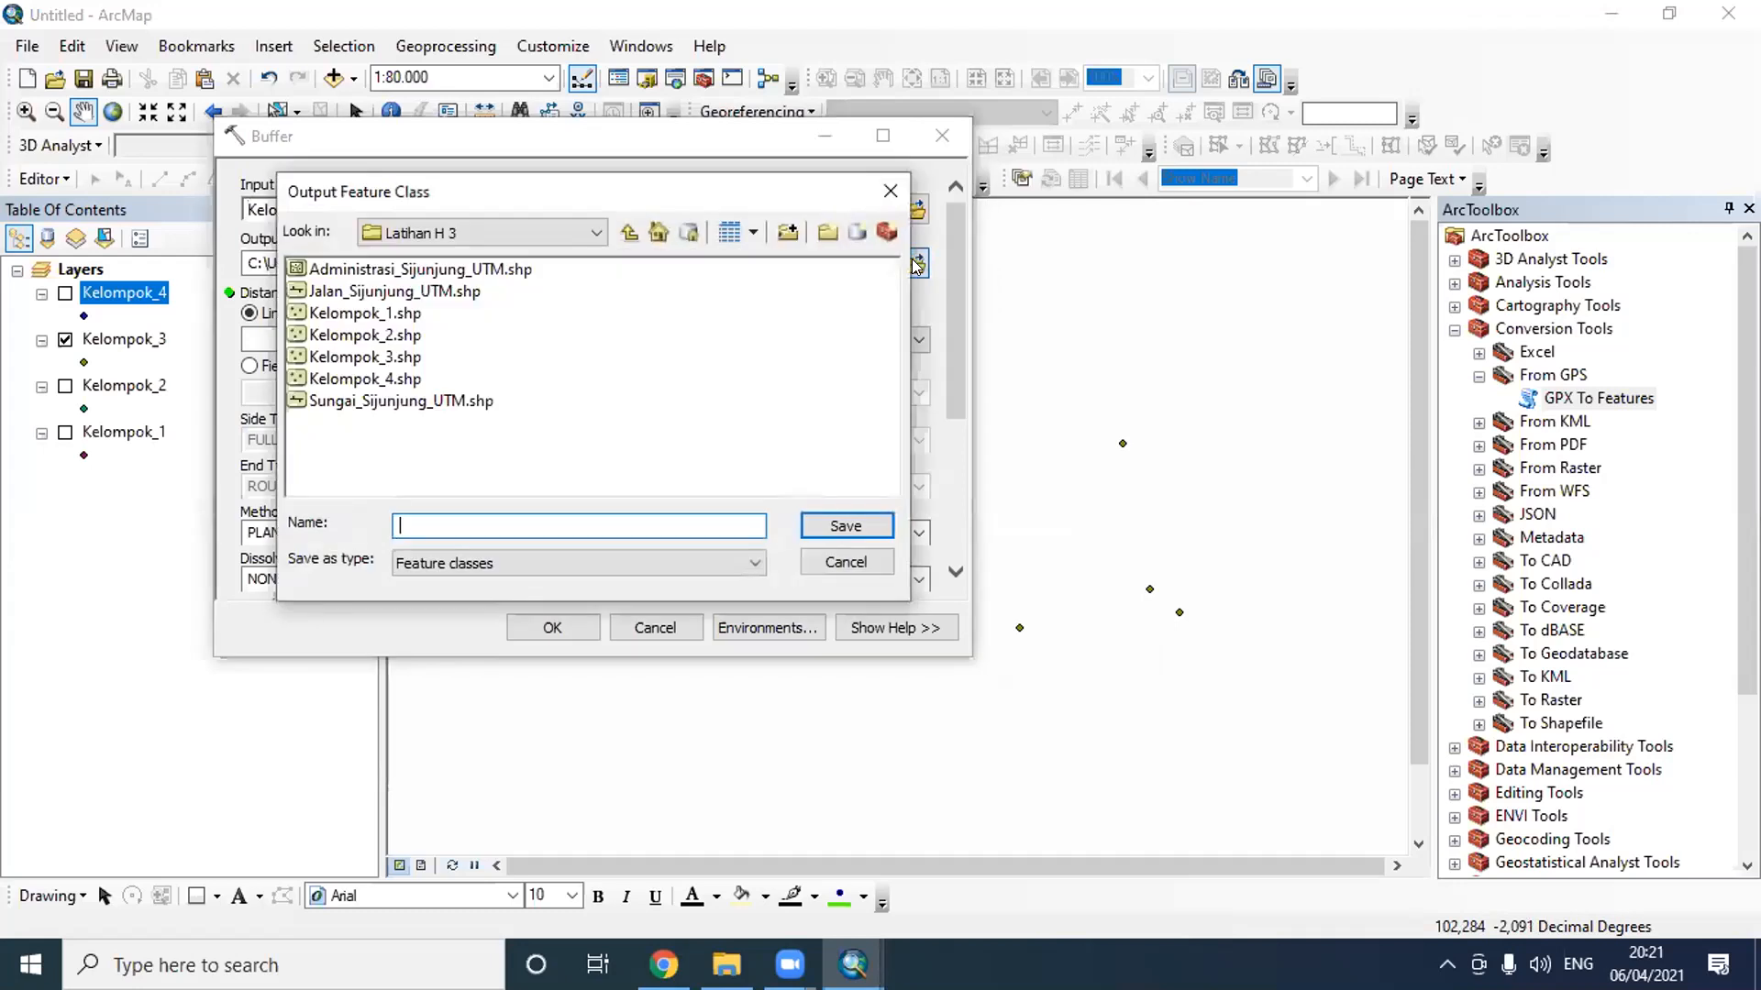
{"action": "type", "text": "Buffer_Minimarket"}
{"action": "left_click", "coordinate": [878, 525]}
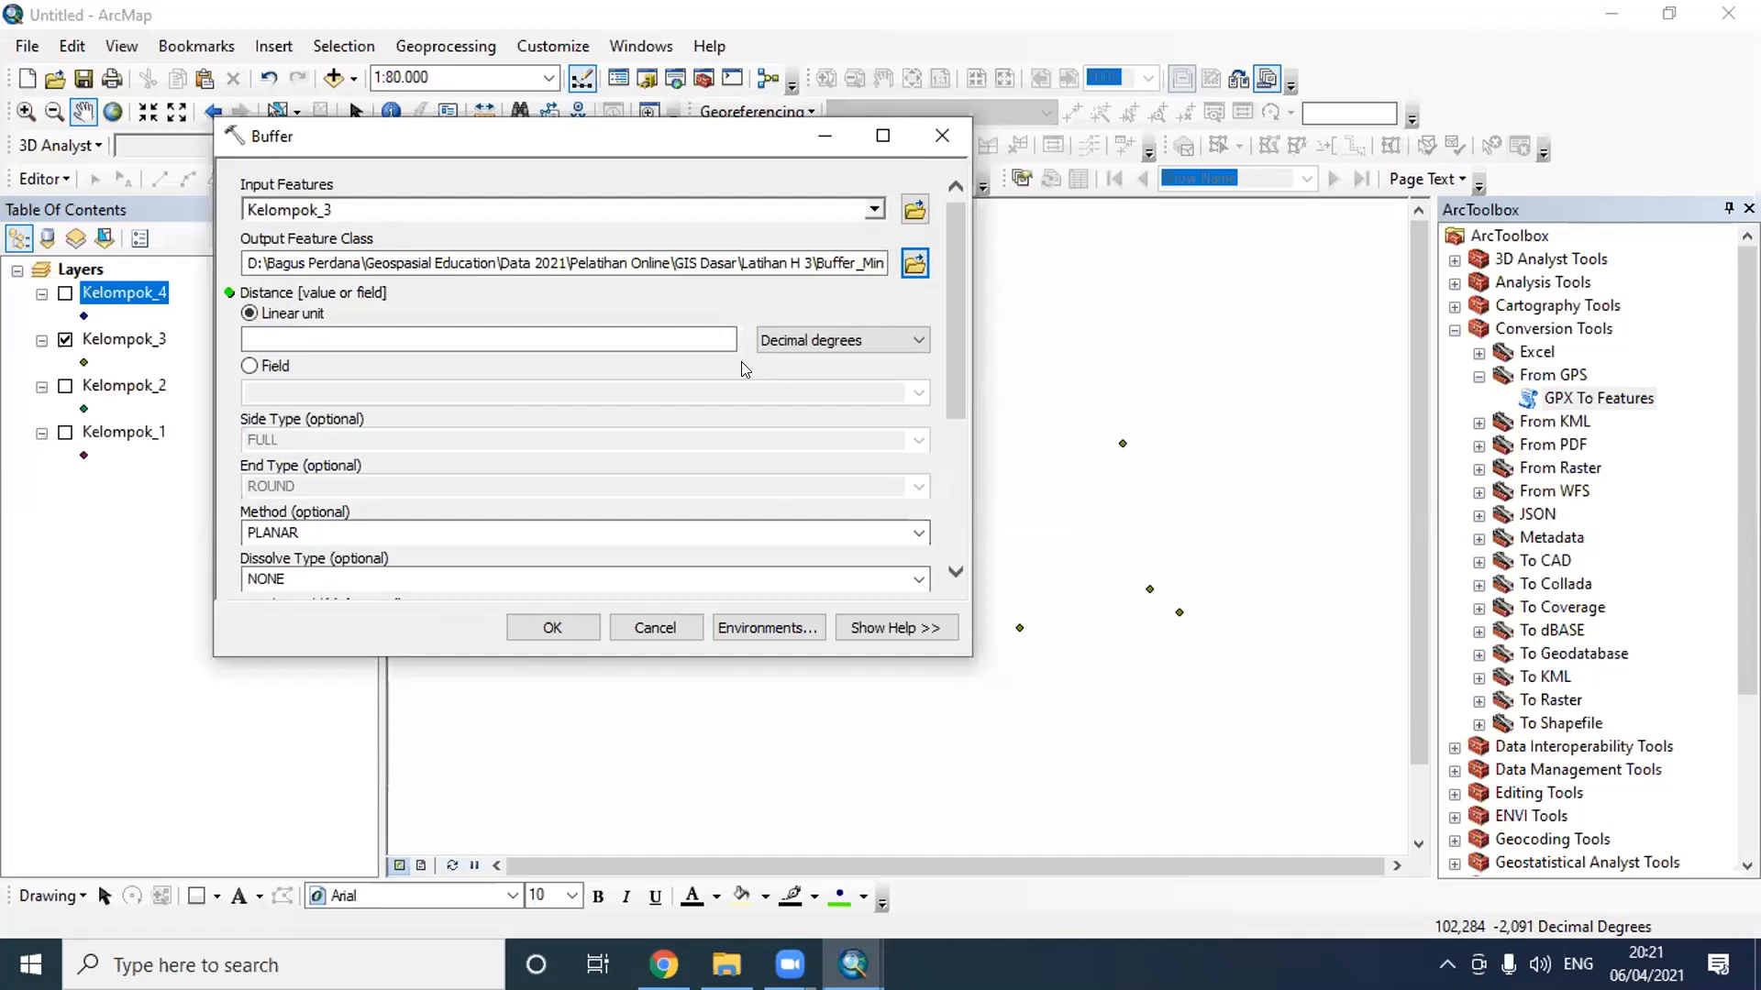
- Set the buffer distance to a linear unit of 2 kilometers and run the tool
{"action": "left_click", "coordinate": [702, 338]}
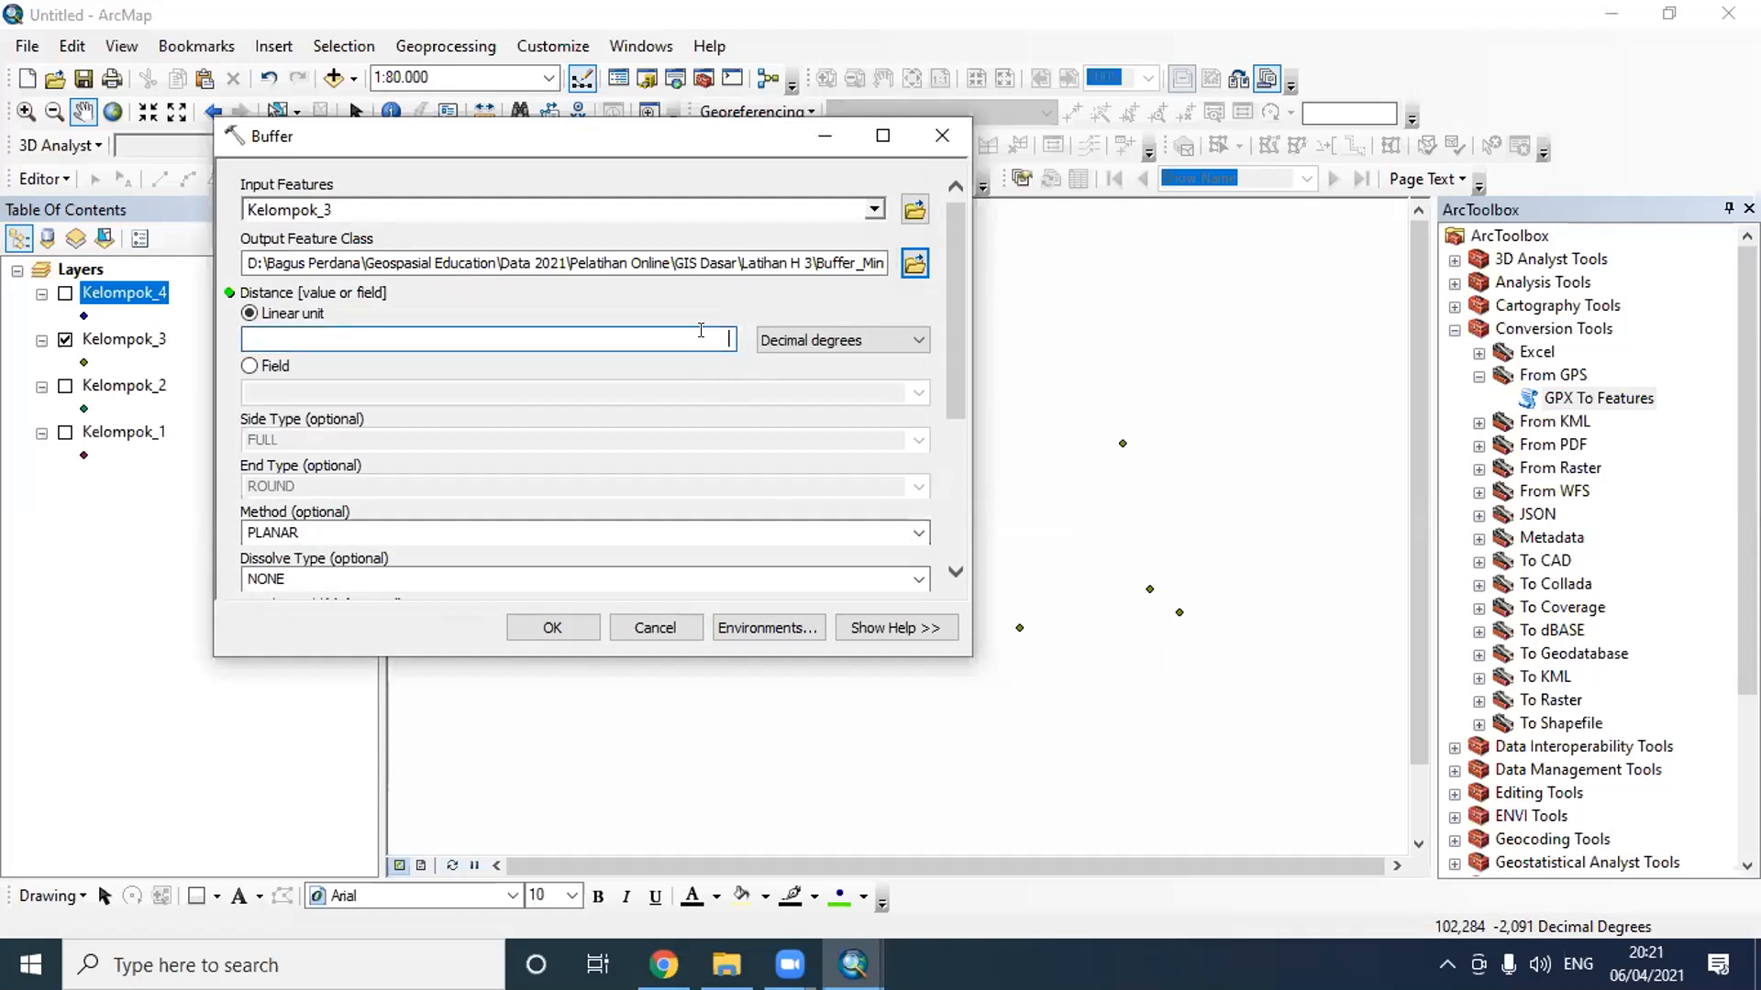
{"action": "left_click", "coordinate": [887, 337]}
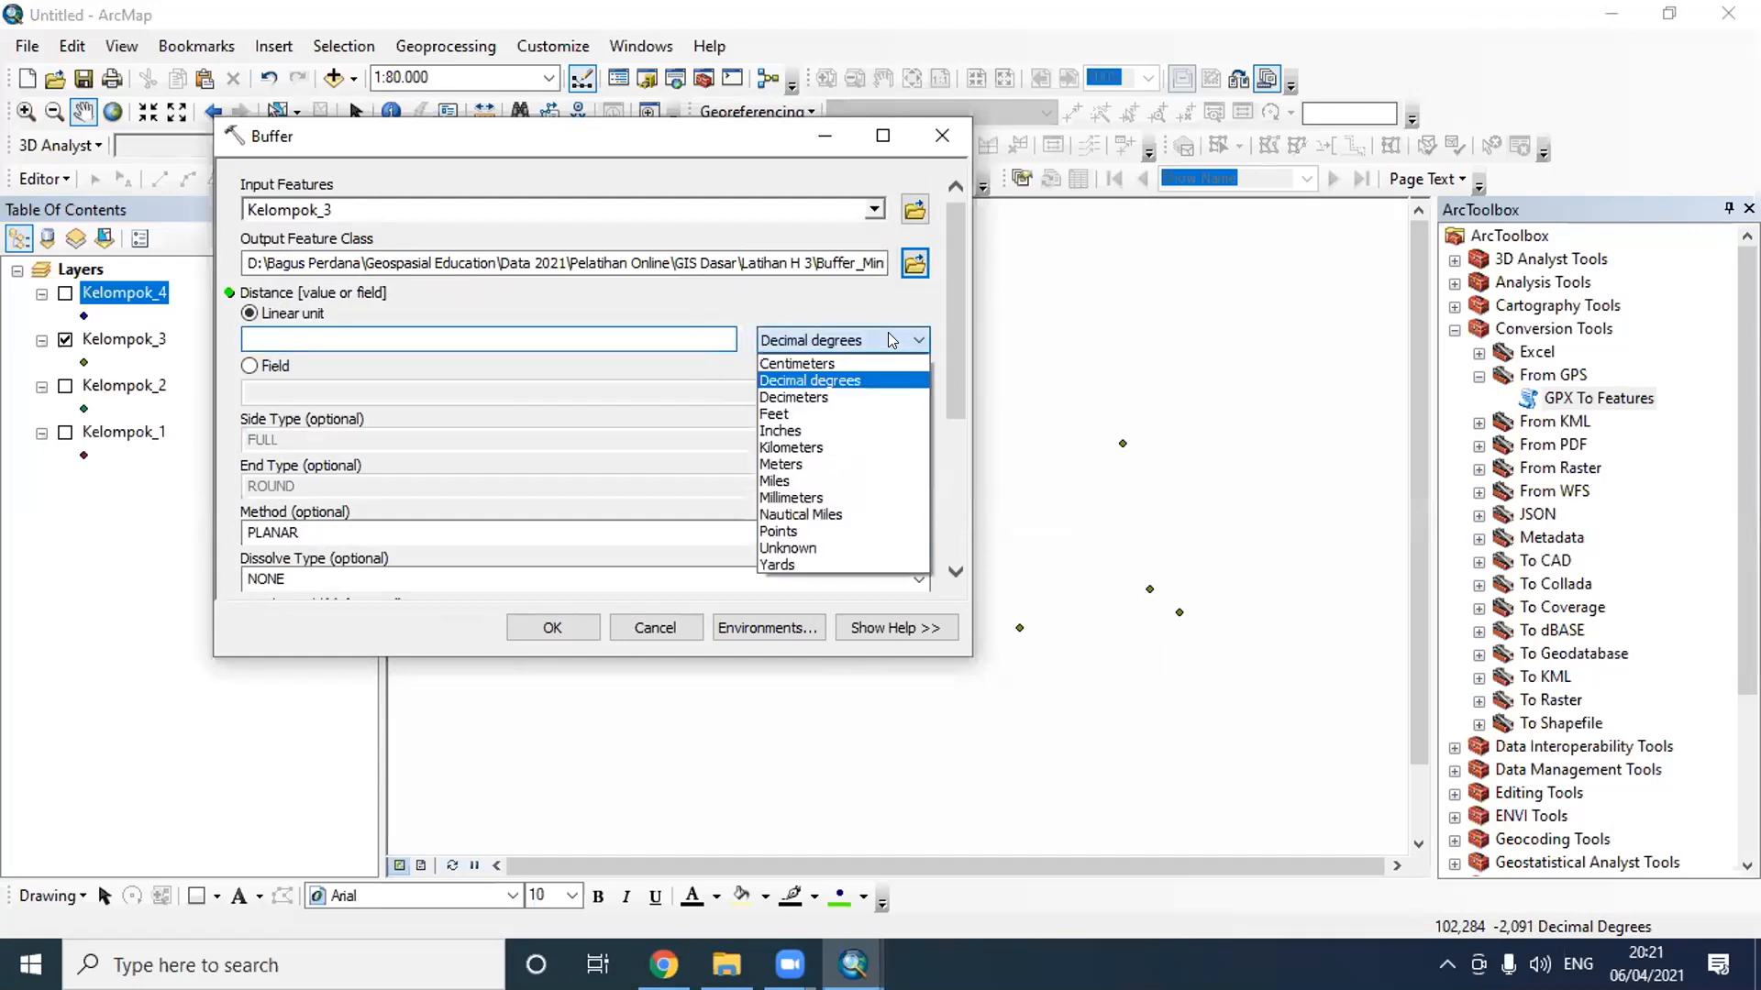
{"action": "left_click", "coordinate": [846, 450]}
{"action": "left_click", "coordinate": [711, 332]}
{"action": "type", "text": "2"}
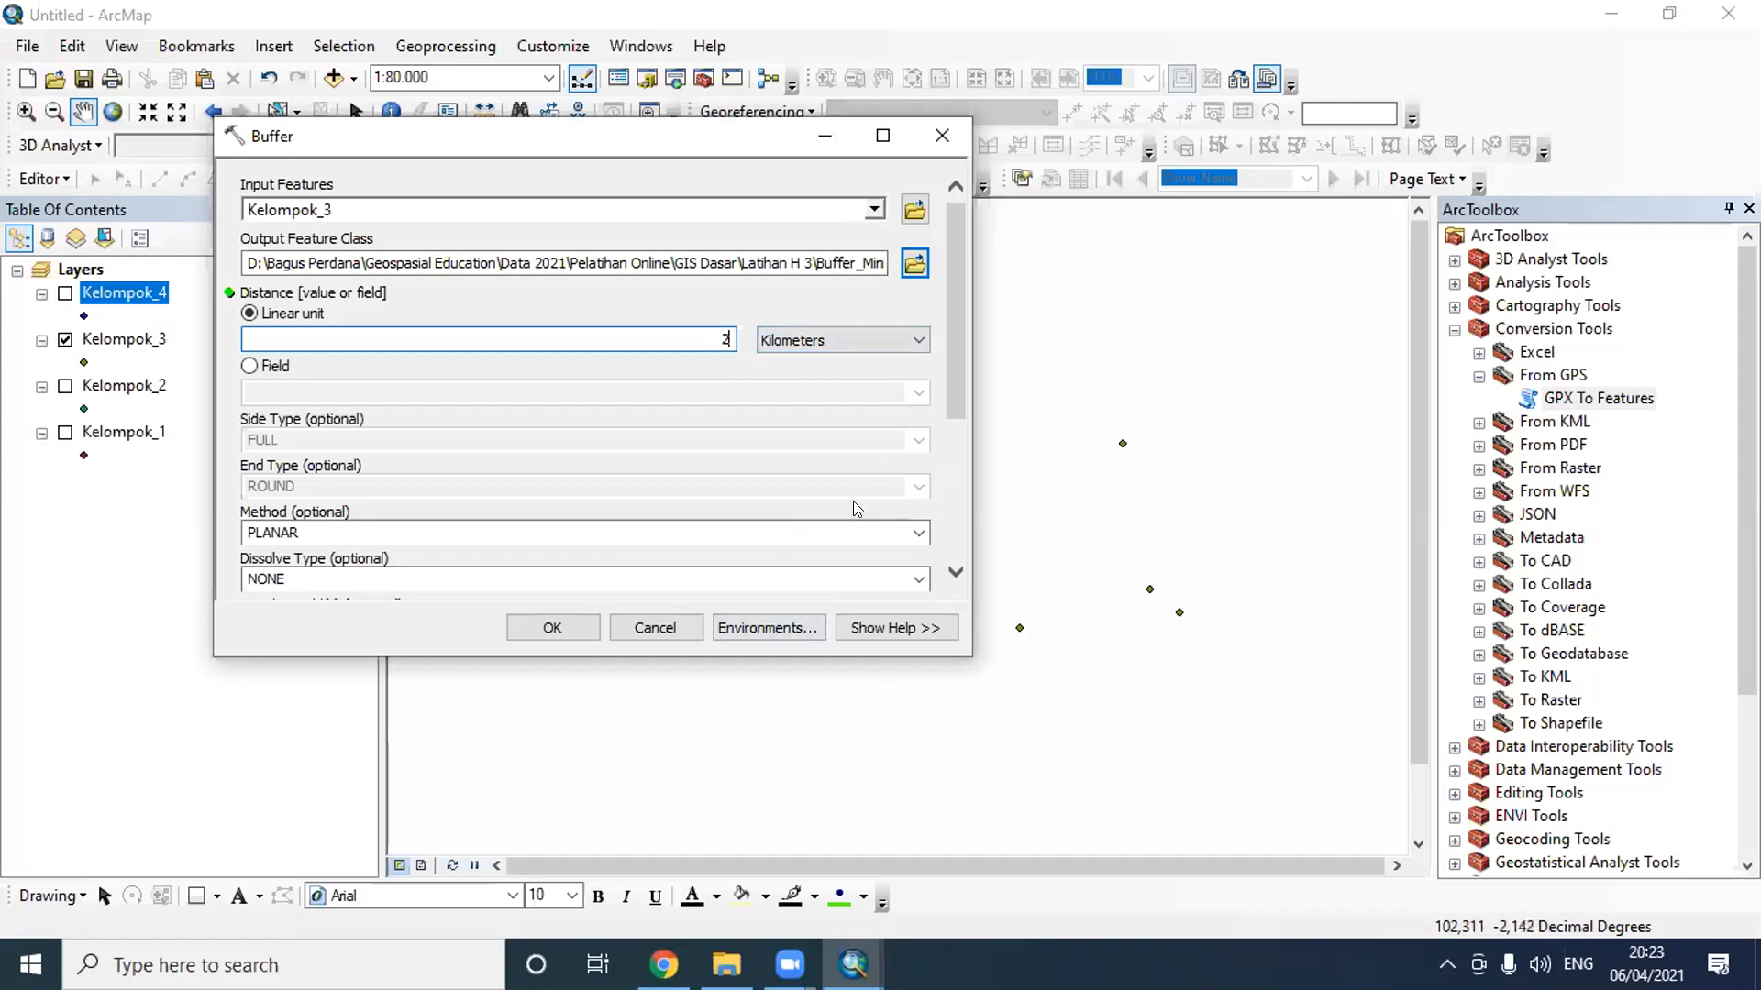
{"action": "left_click", "coordinate": [588, 626]}
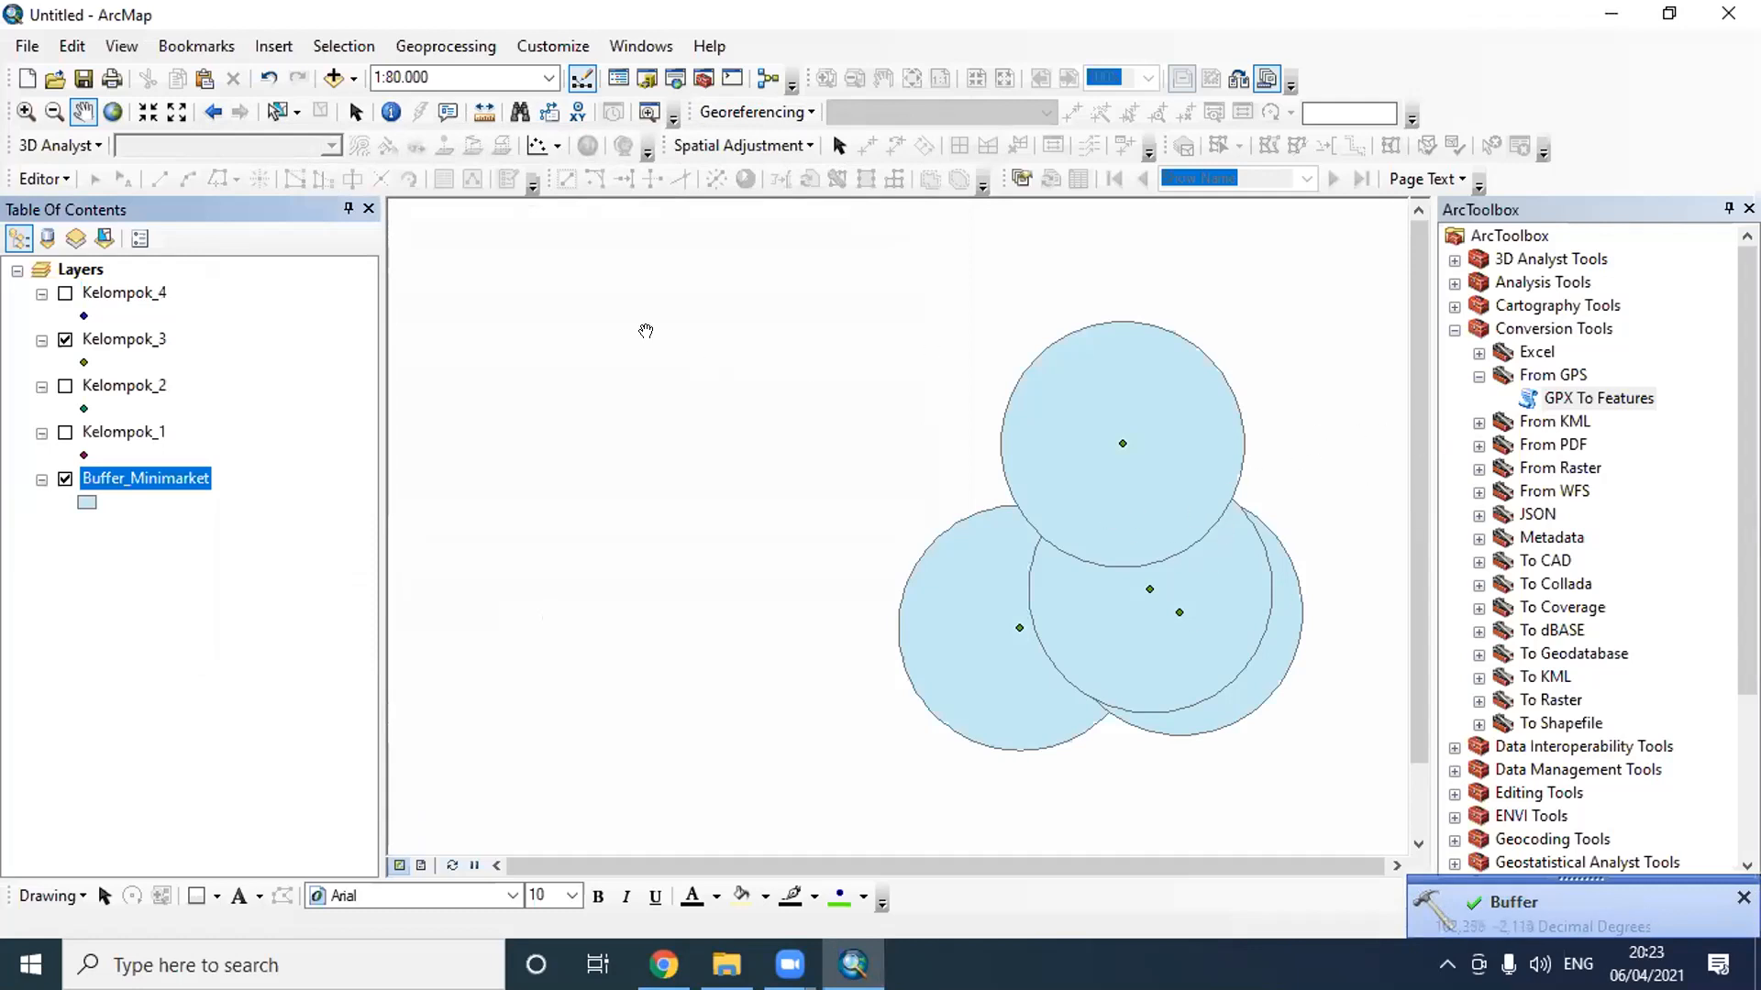
- Measure the upper buffer circle's radius from its center point, with the distance unit set to kilometers, and close the Measure window
{"action": "left_click", "coordinate": [484, 112]}
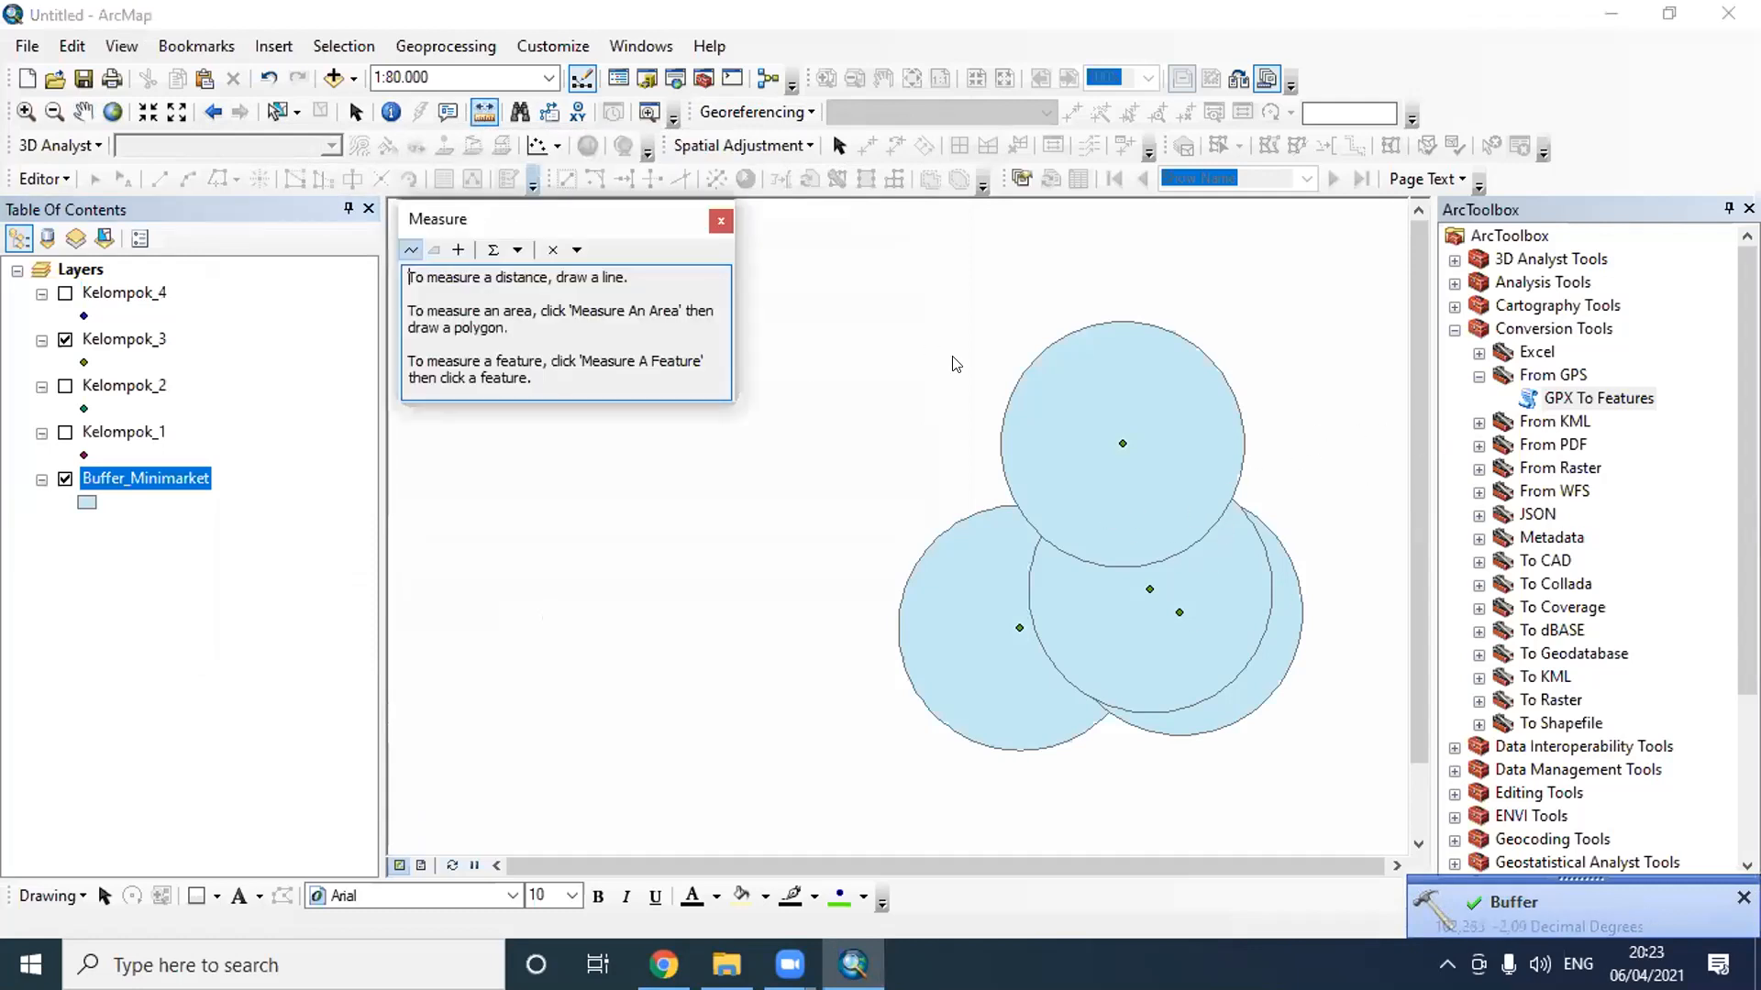
{"action": "left_click", "coordinate": [1116, 437]}
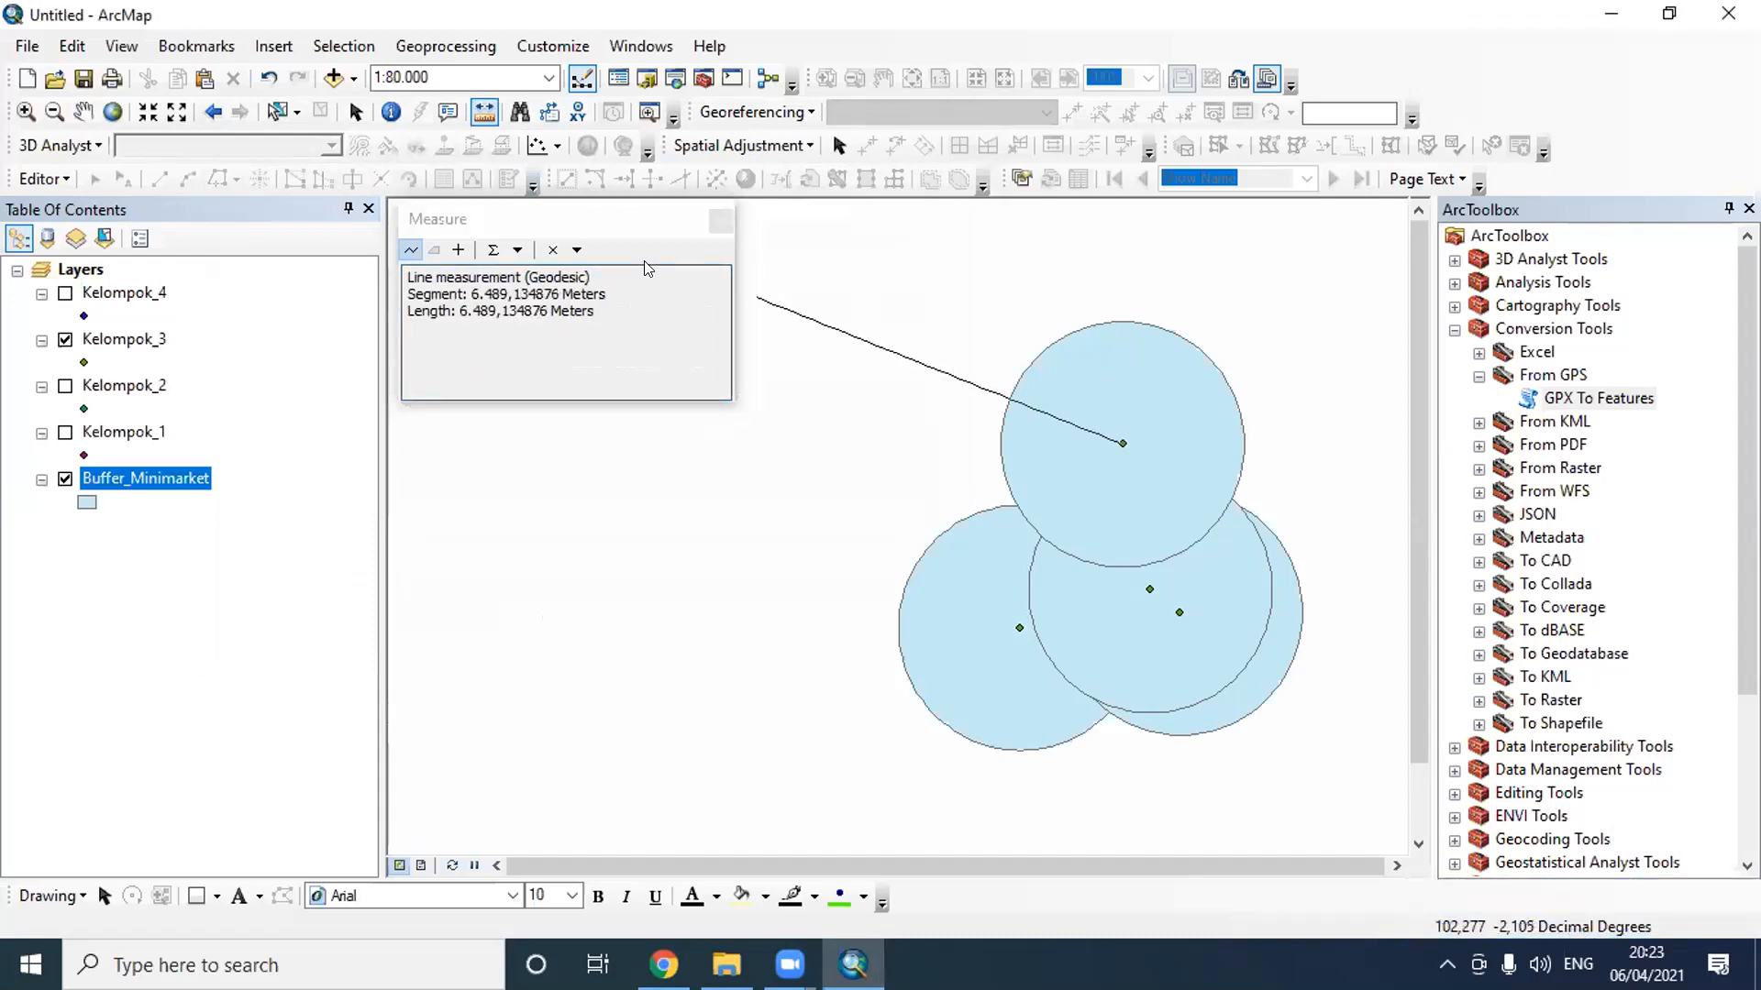
{"action": "left_click", "coordinate": [579, 253]}
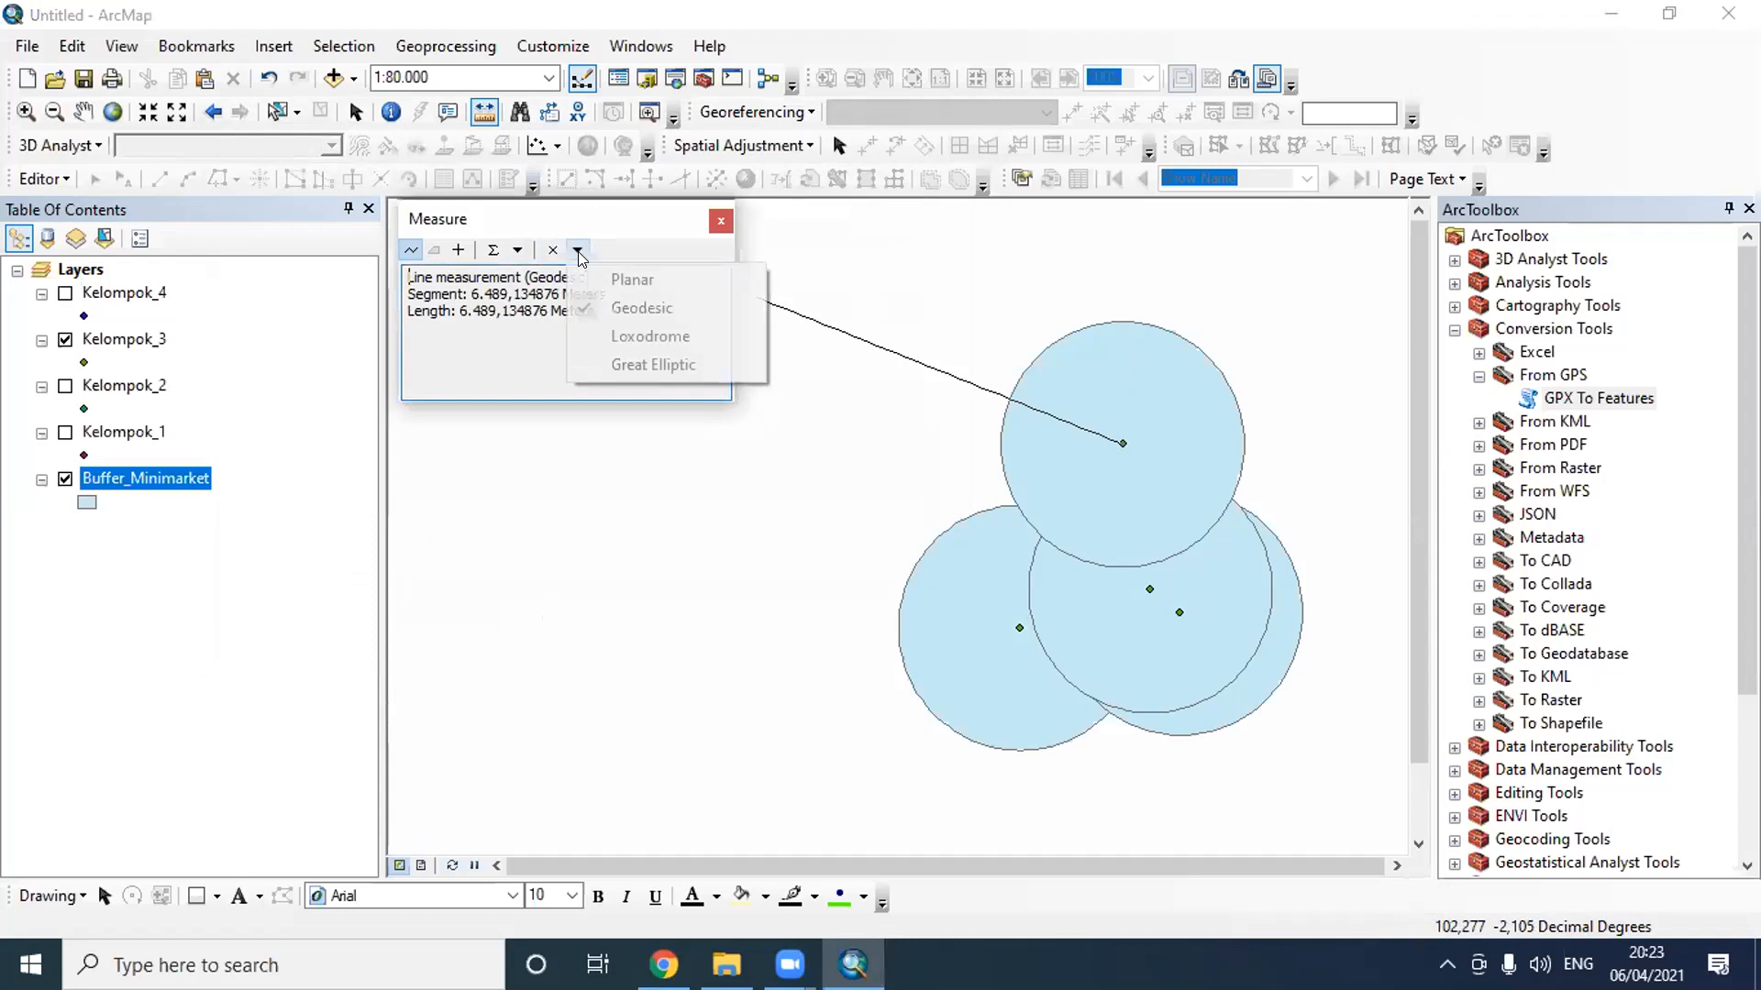
{"action": "left_click", "coordinate": [510, 255]}
{"action": "left_click", "coordinate": [512, 253]}
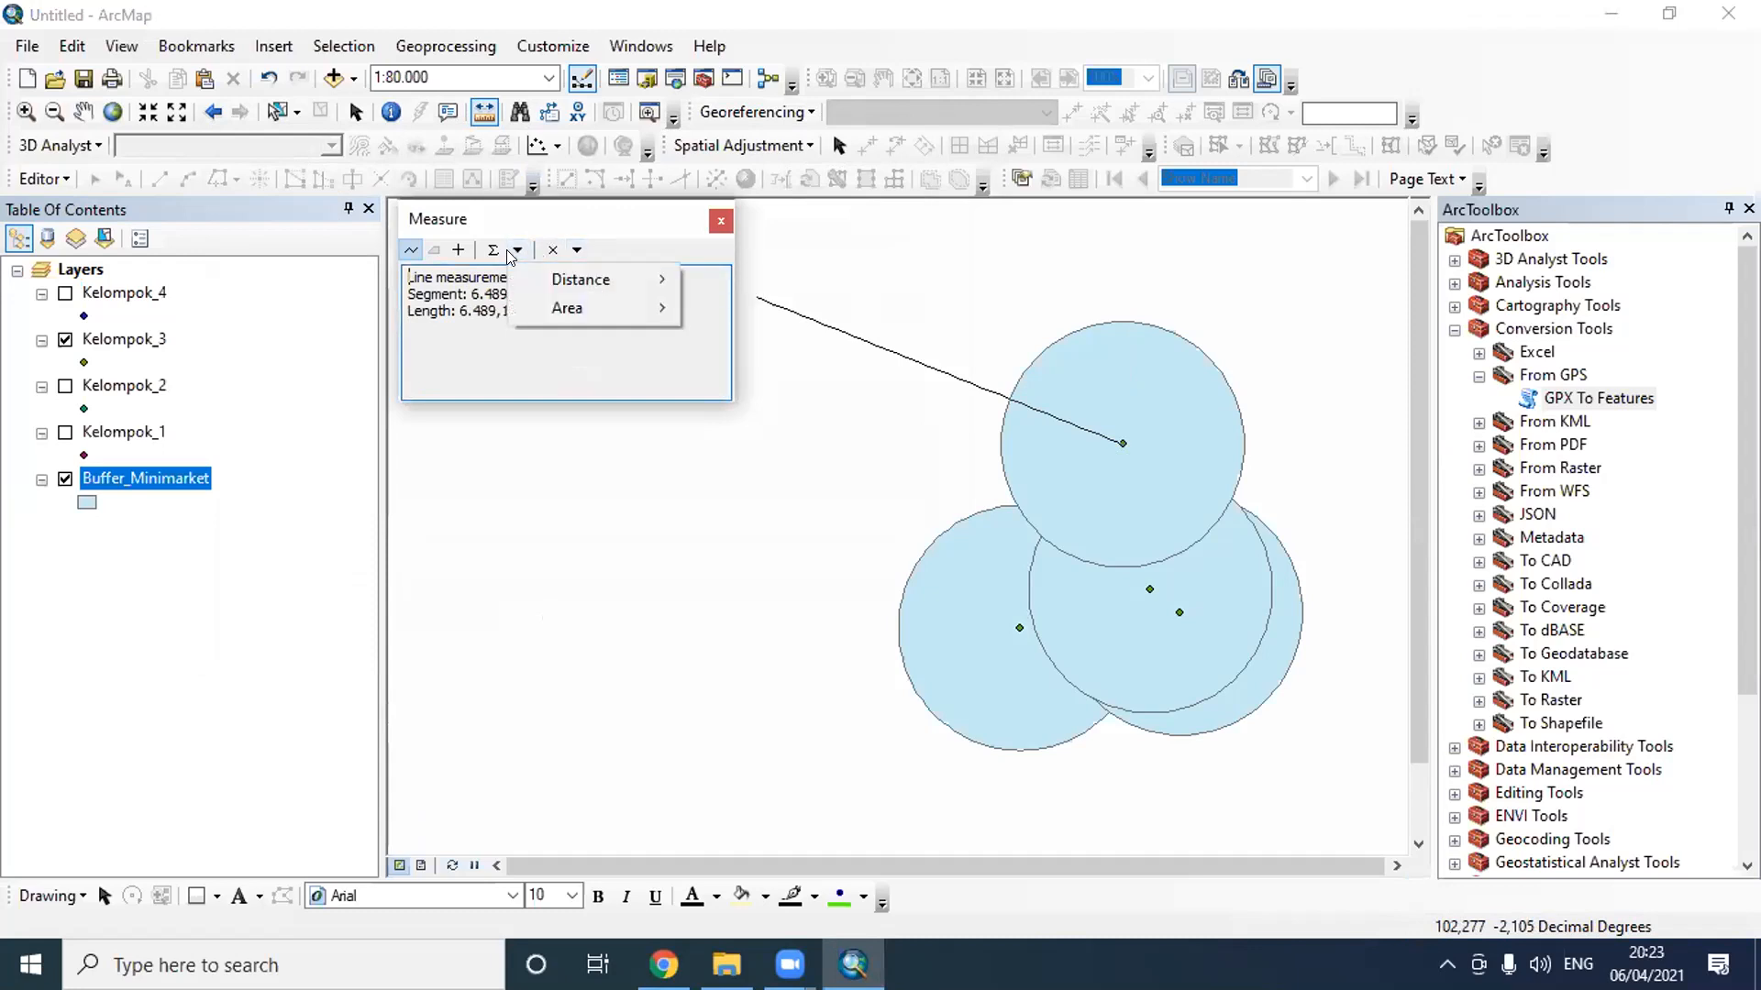
{"action": "mouse_move", "coordinate": [587, 278]}
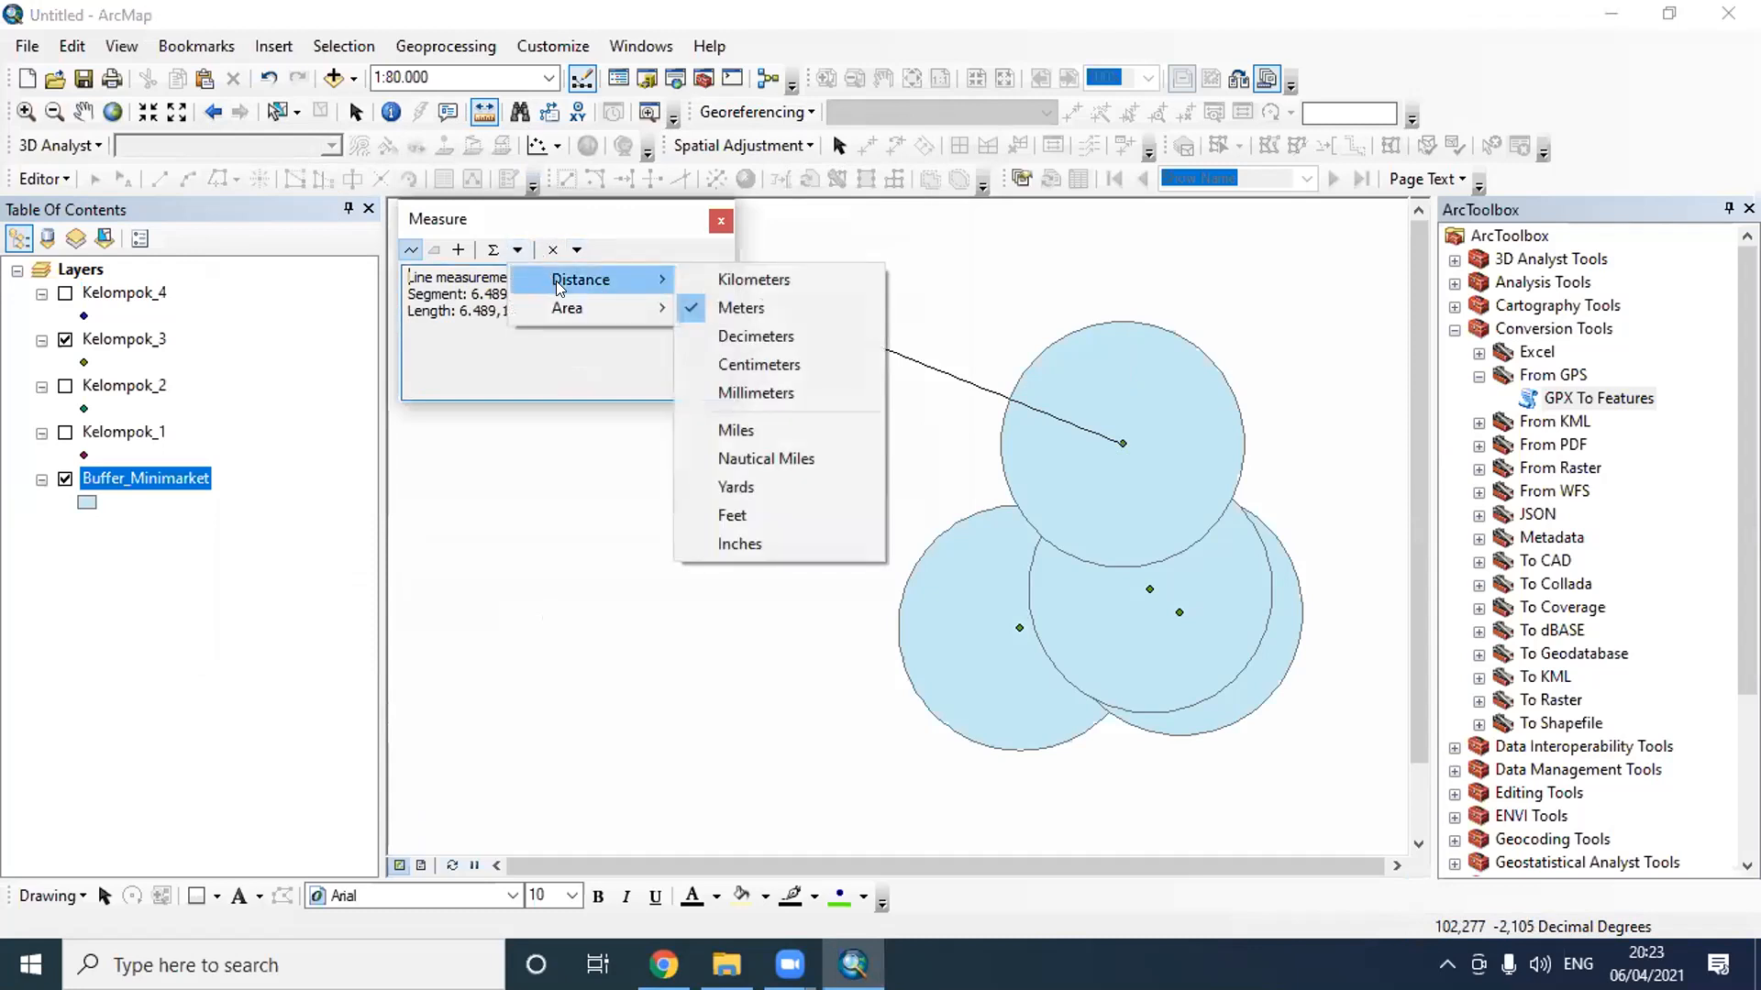
{"action": "left_click", "coordinate": [785, 277]}
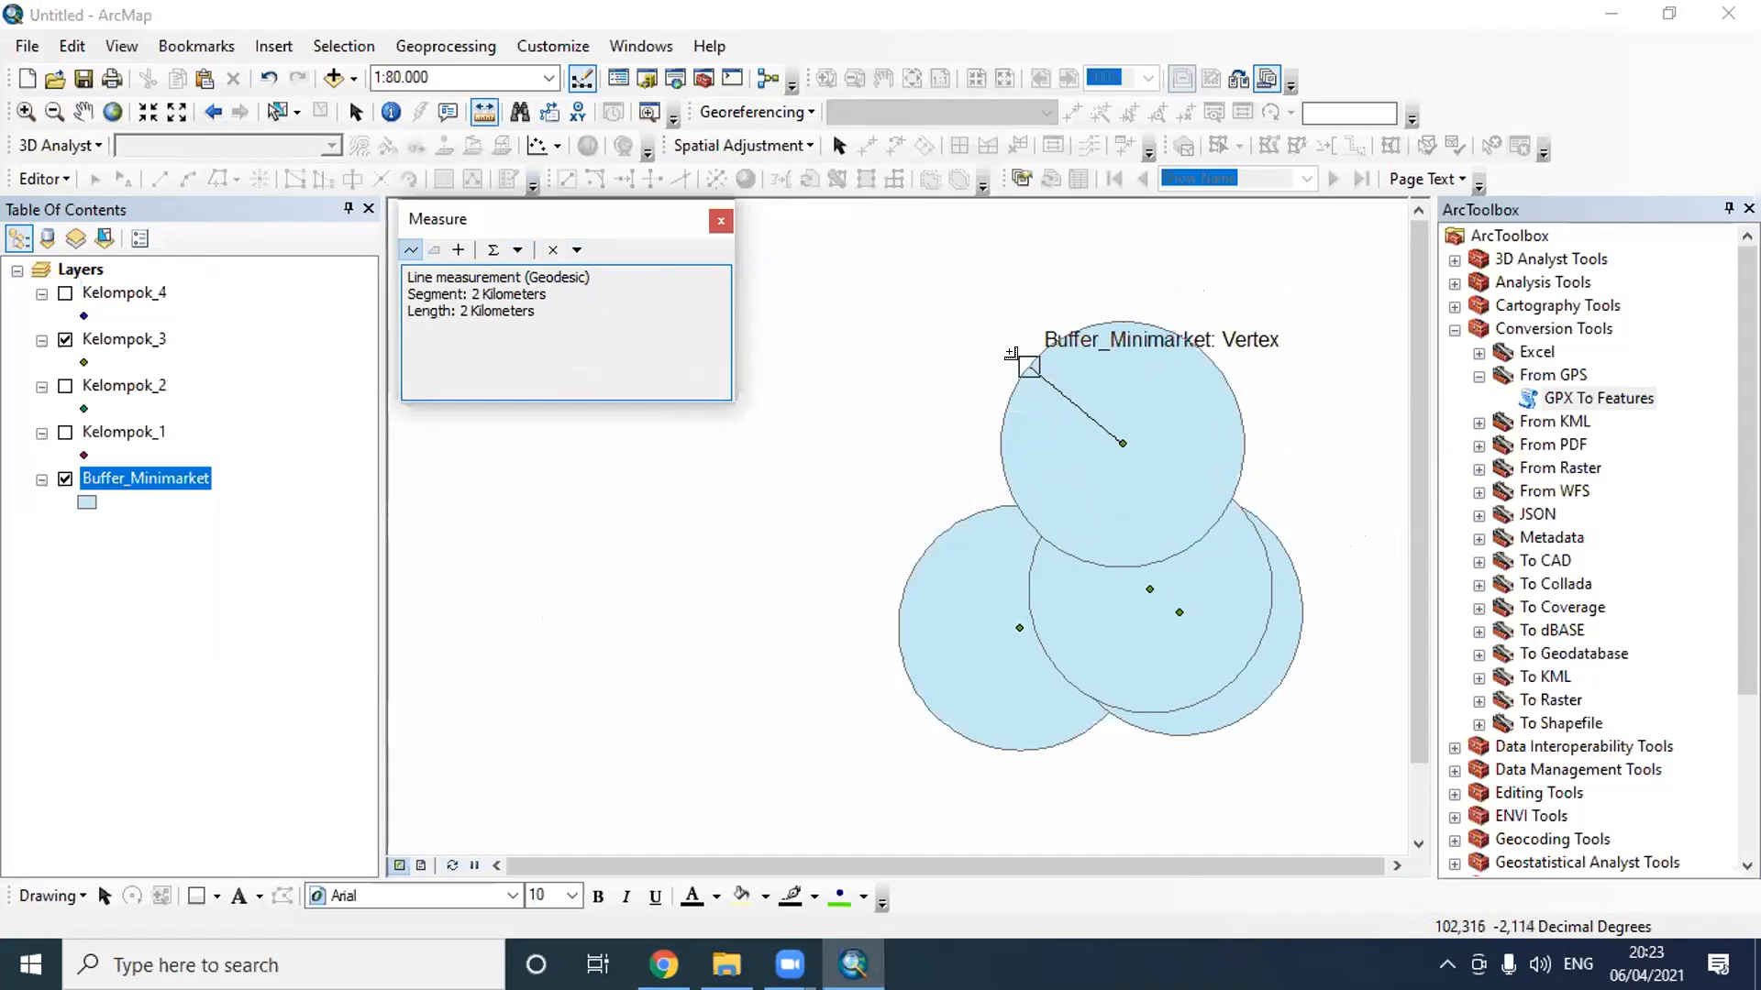
{"action": "left_click", "coordinate": [721, 221]}
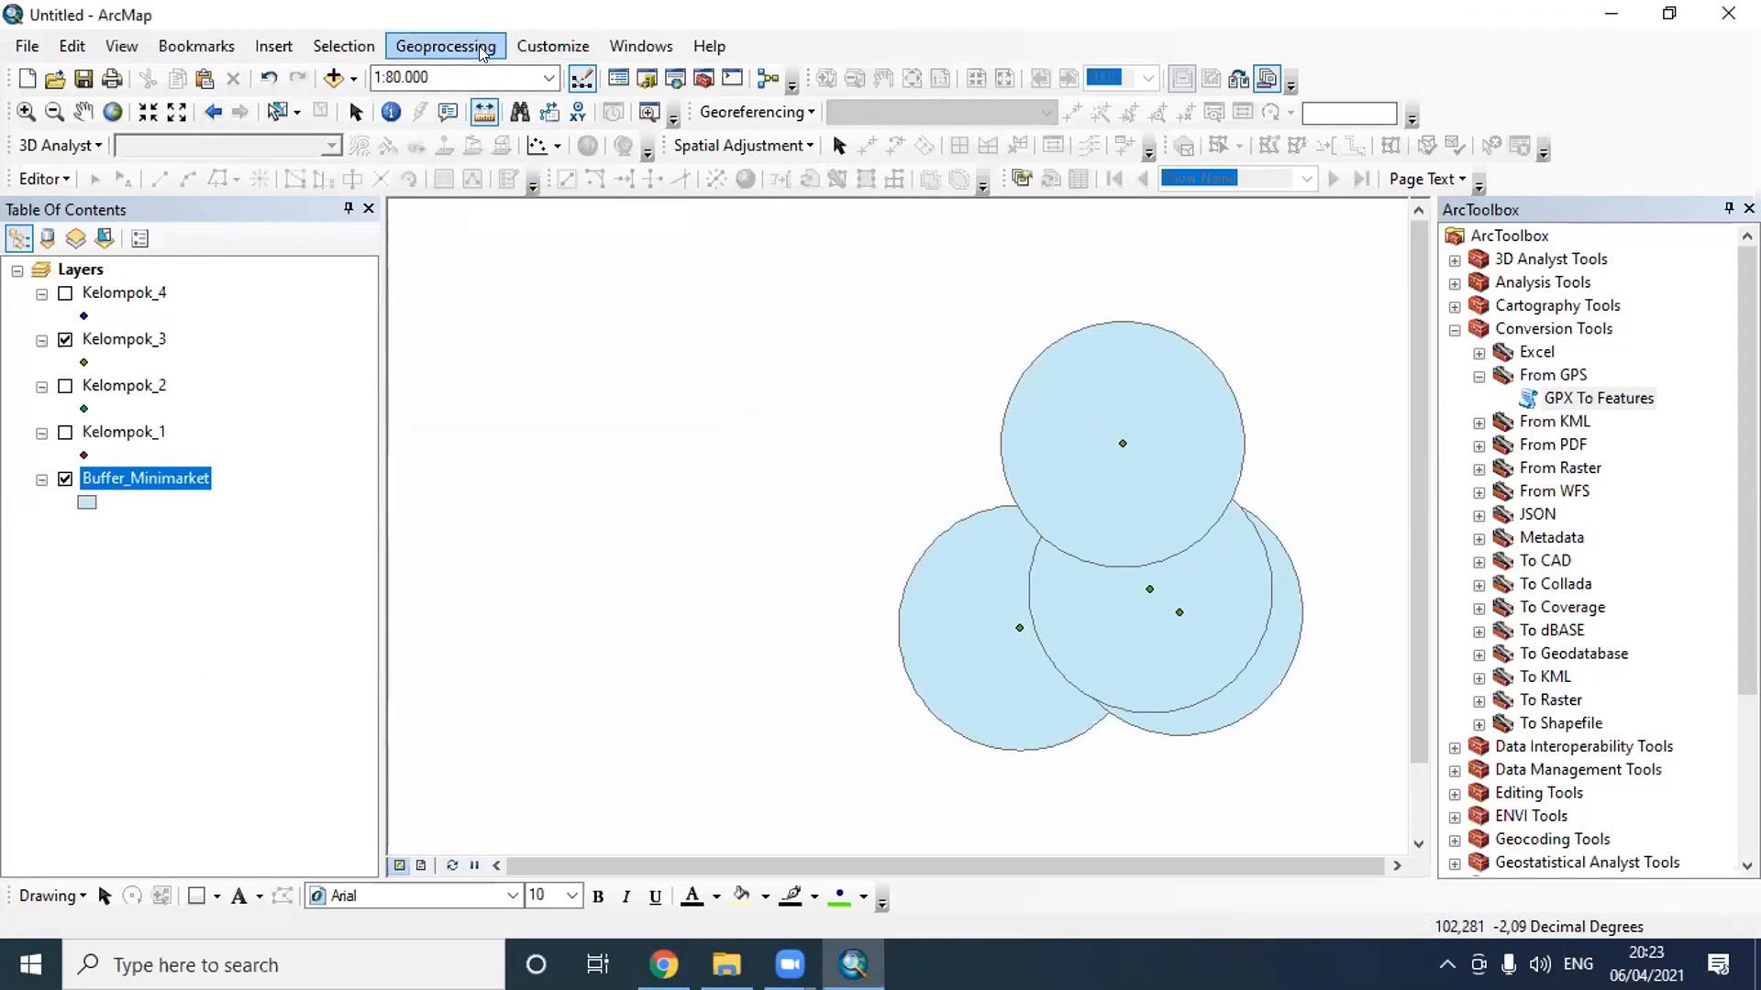
- Start a new buffer of Kelompok_3 with a linear unit distance of 500 meters
{"action": "left_click", "coordinate": [446, 46]}
{"action": "left_click", "coordinate": [452, 74]}
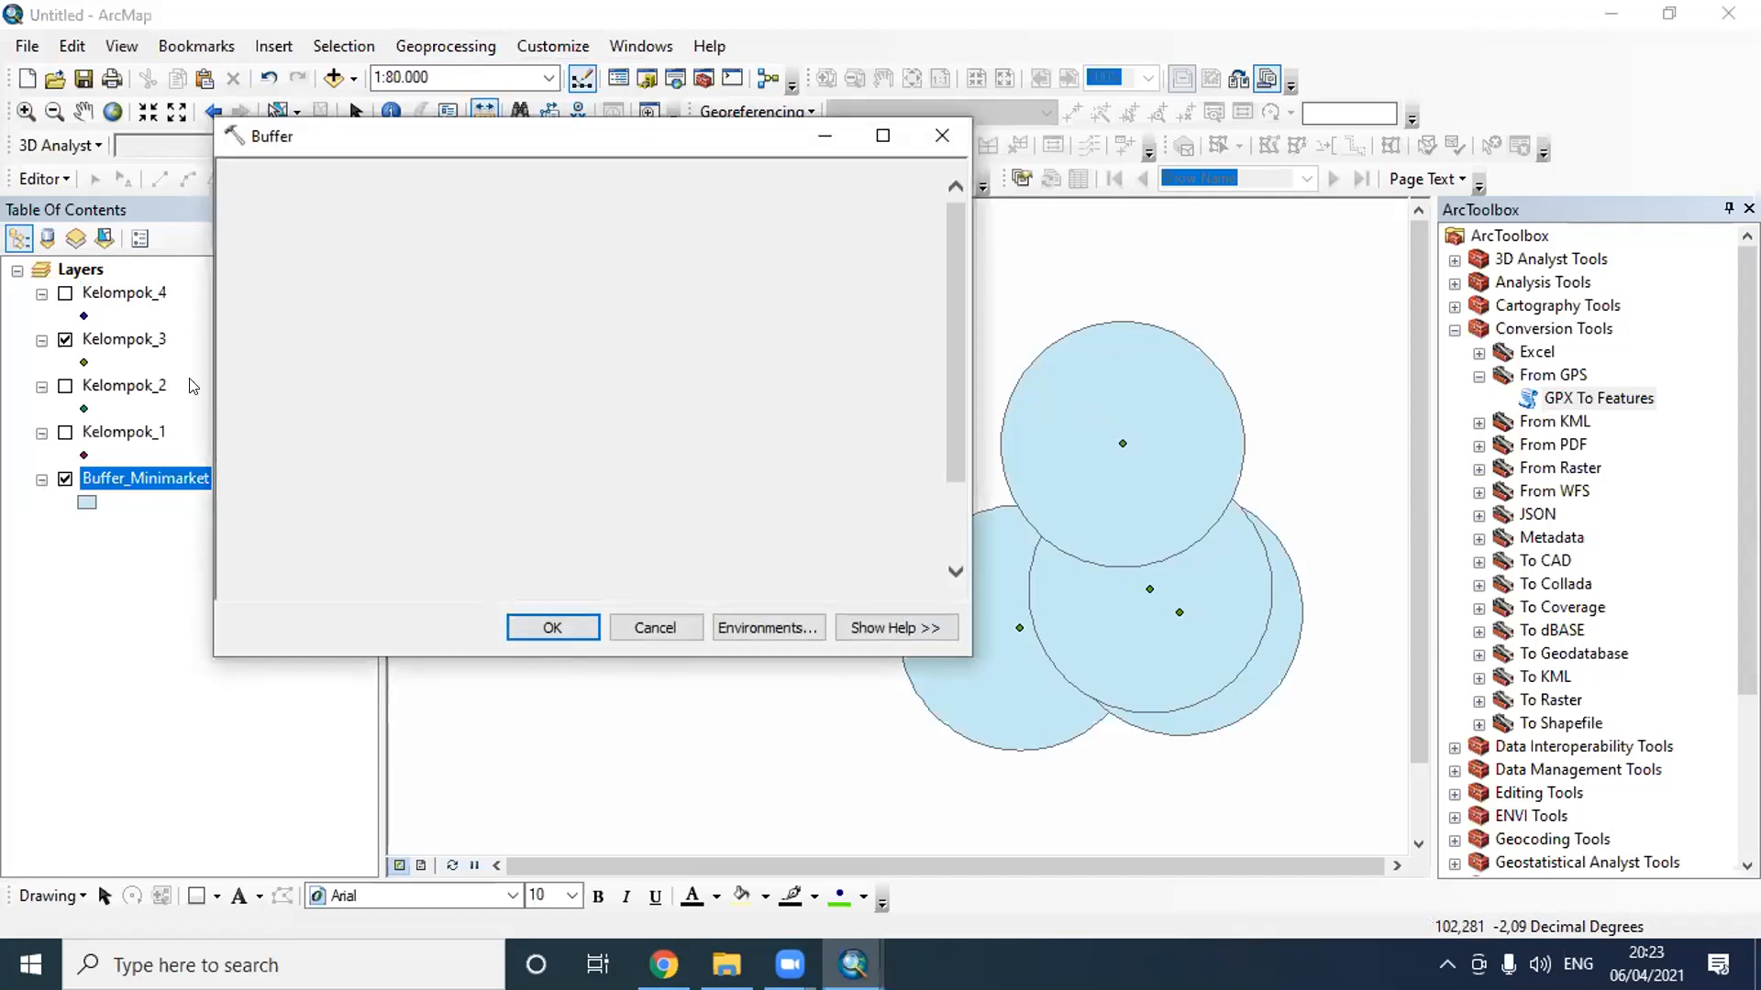
{"action": "left_click", "coordinate": [157, 343]}
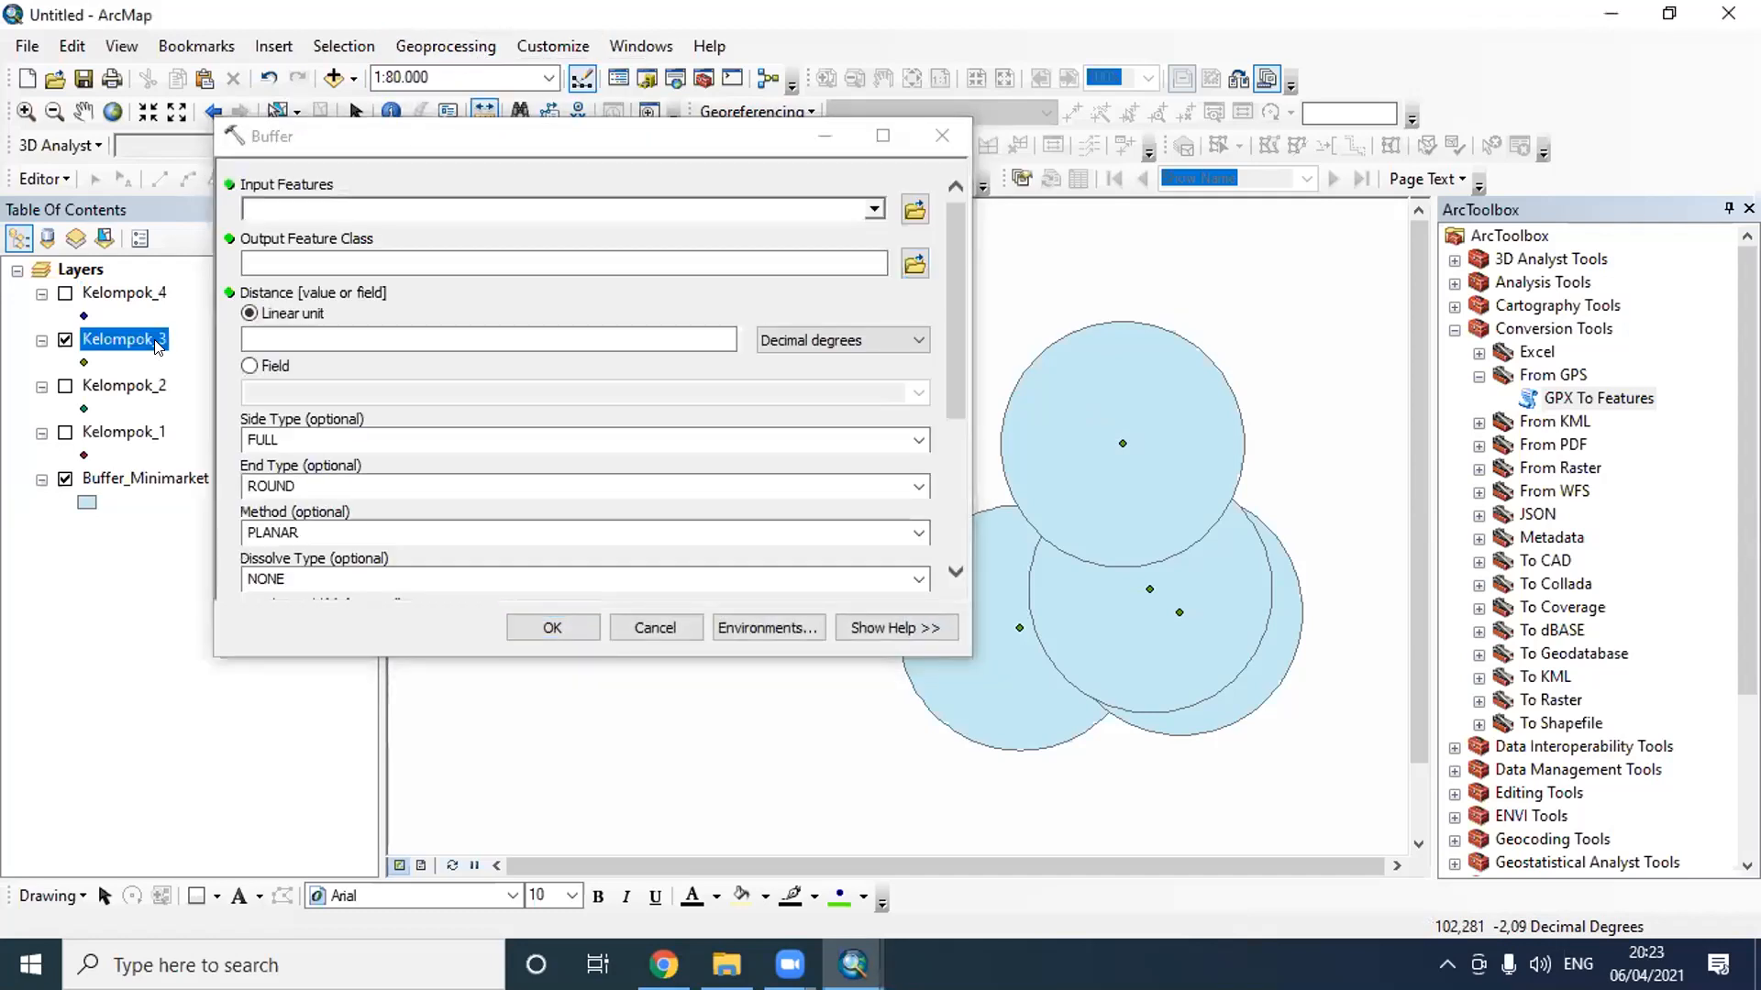
{"action": "left_click", "coordinate": [872, 209]}
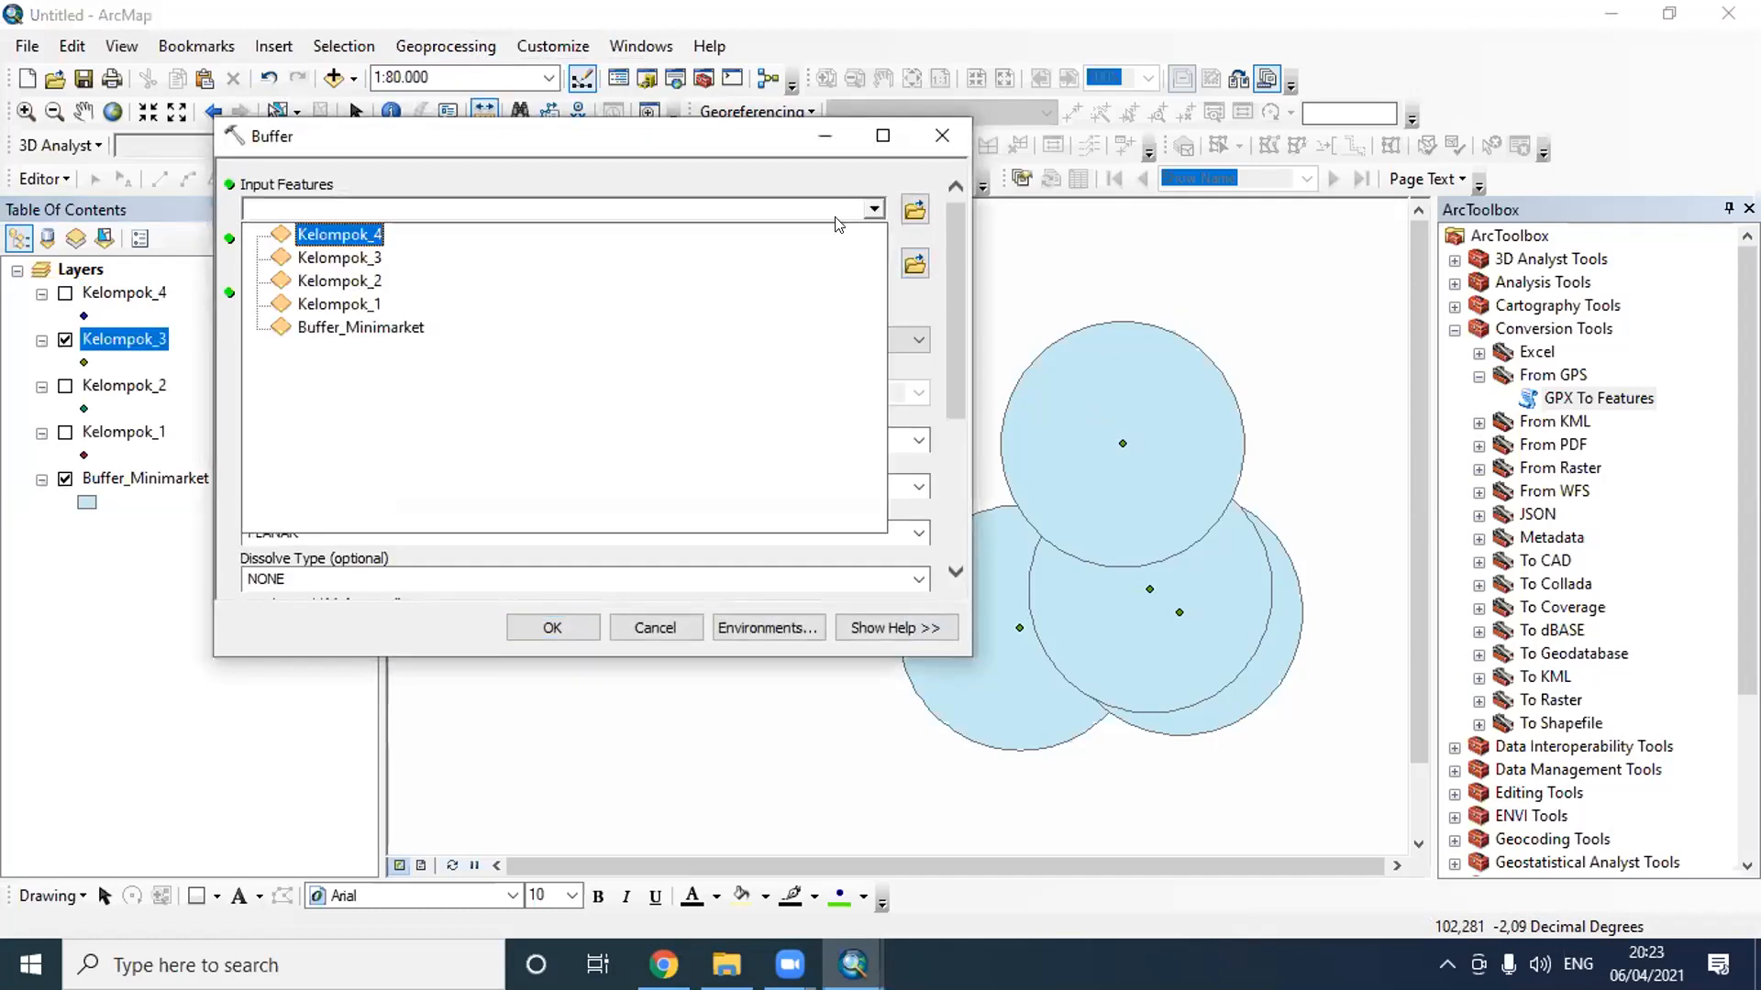
{"action": "left_click", "coordinate": [372, 259]}
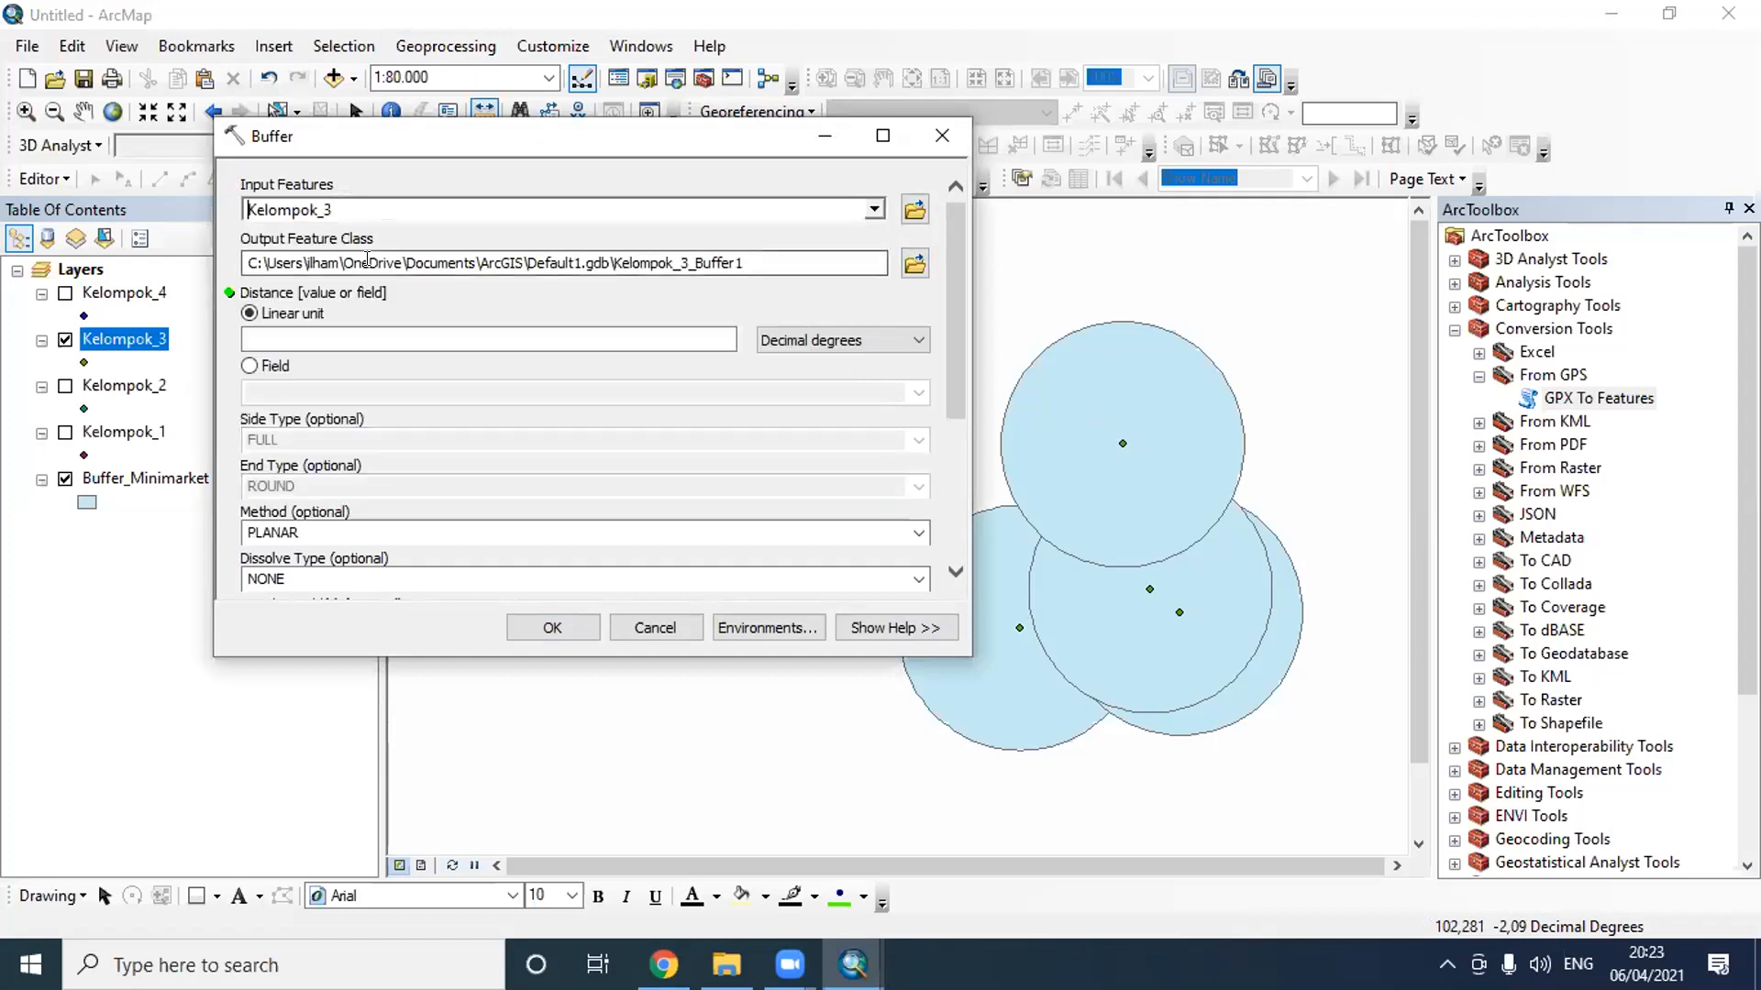
{"action": "left_click", "coordinate": [873, 341]}
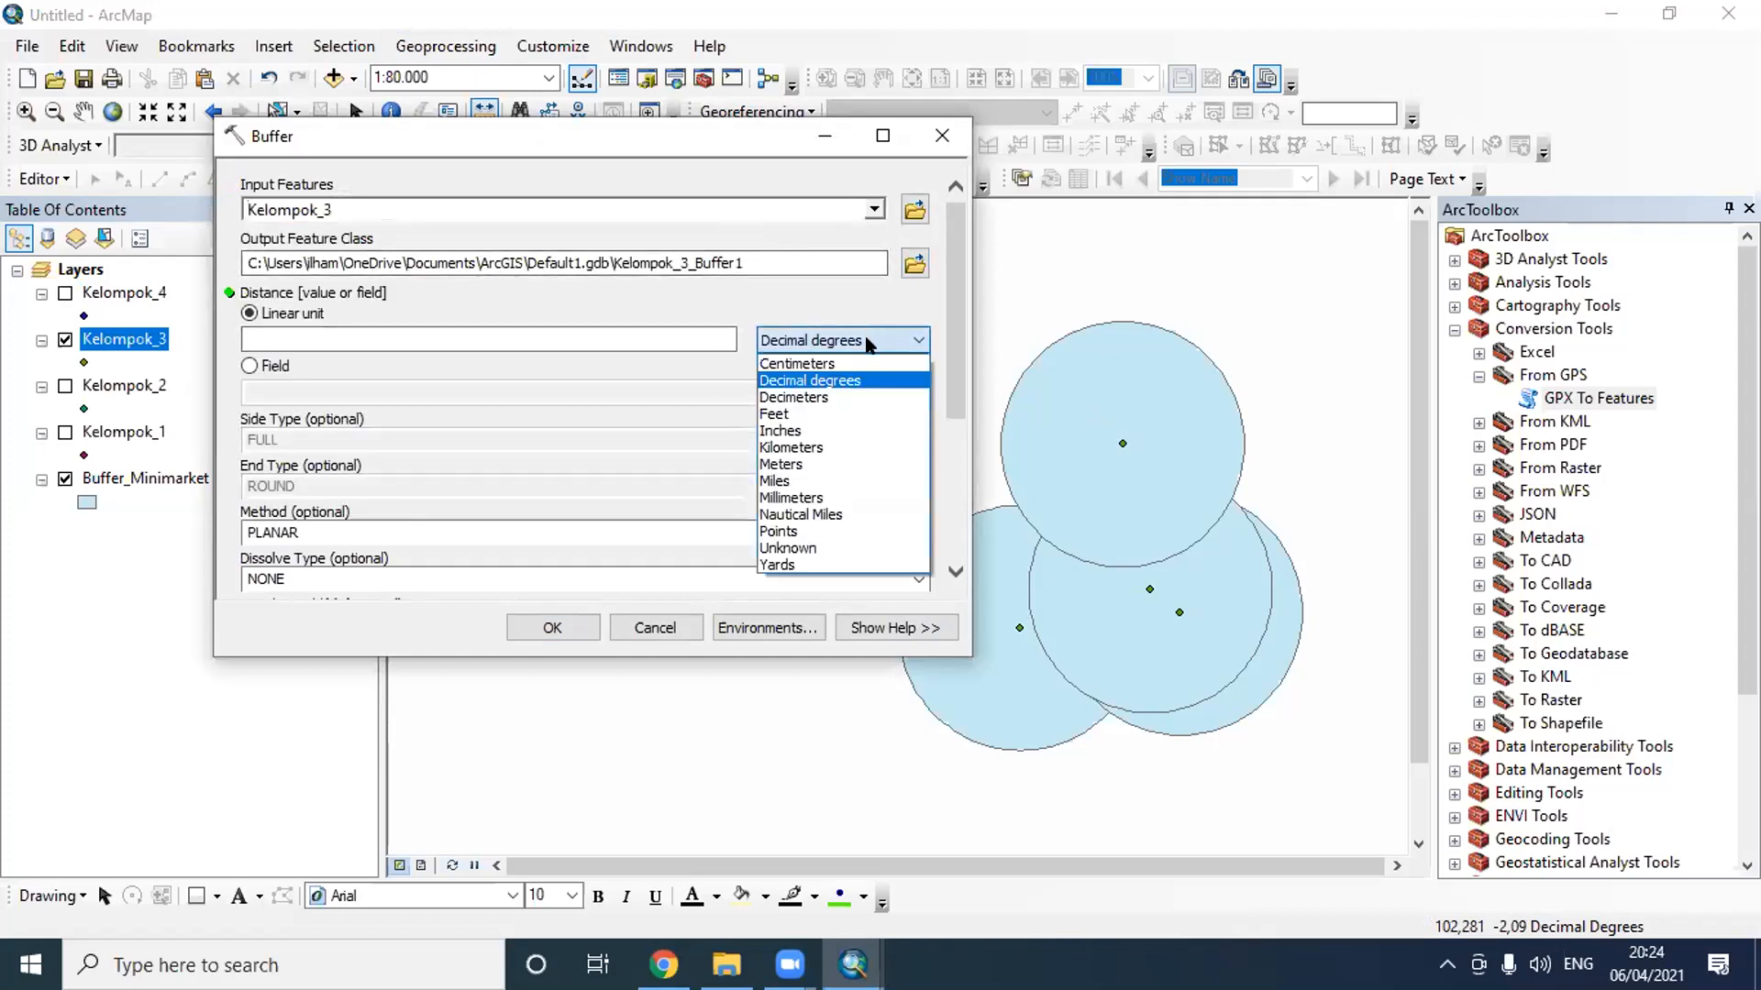
{"action": "left_click", "coordinate": [790, 464]}
{"action": "left_click", "coordinate": [712, 332]}
{"action": "type", "text": "500"}
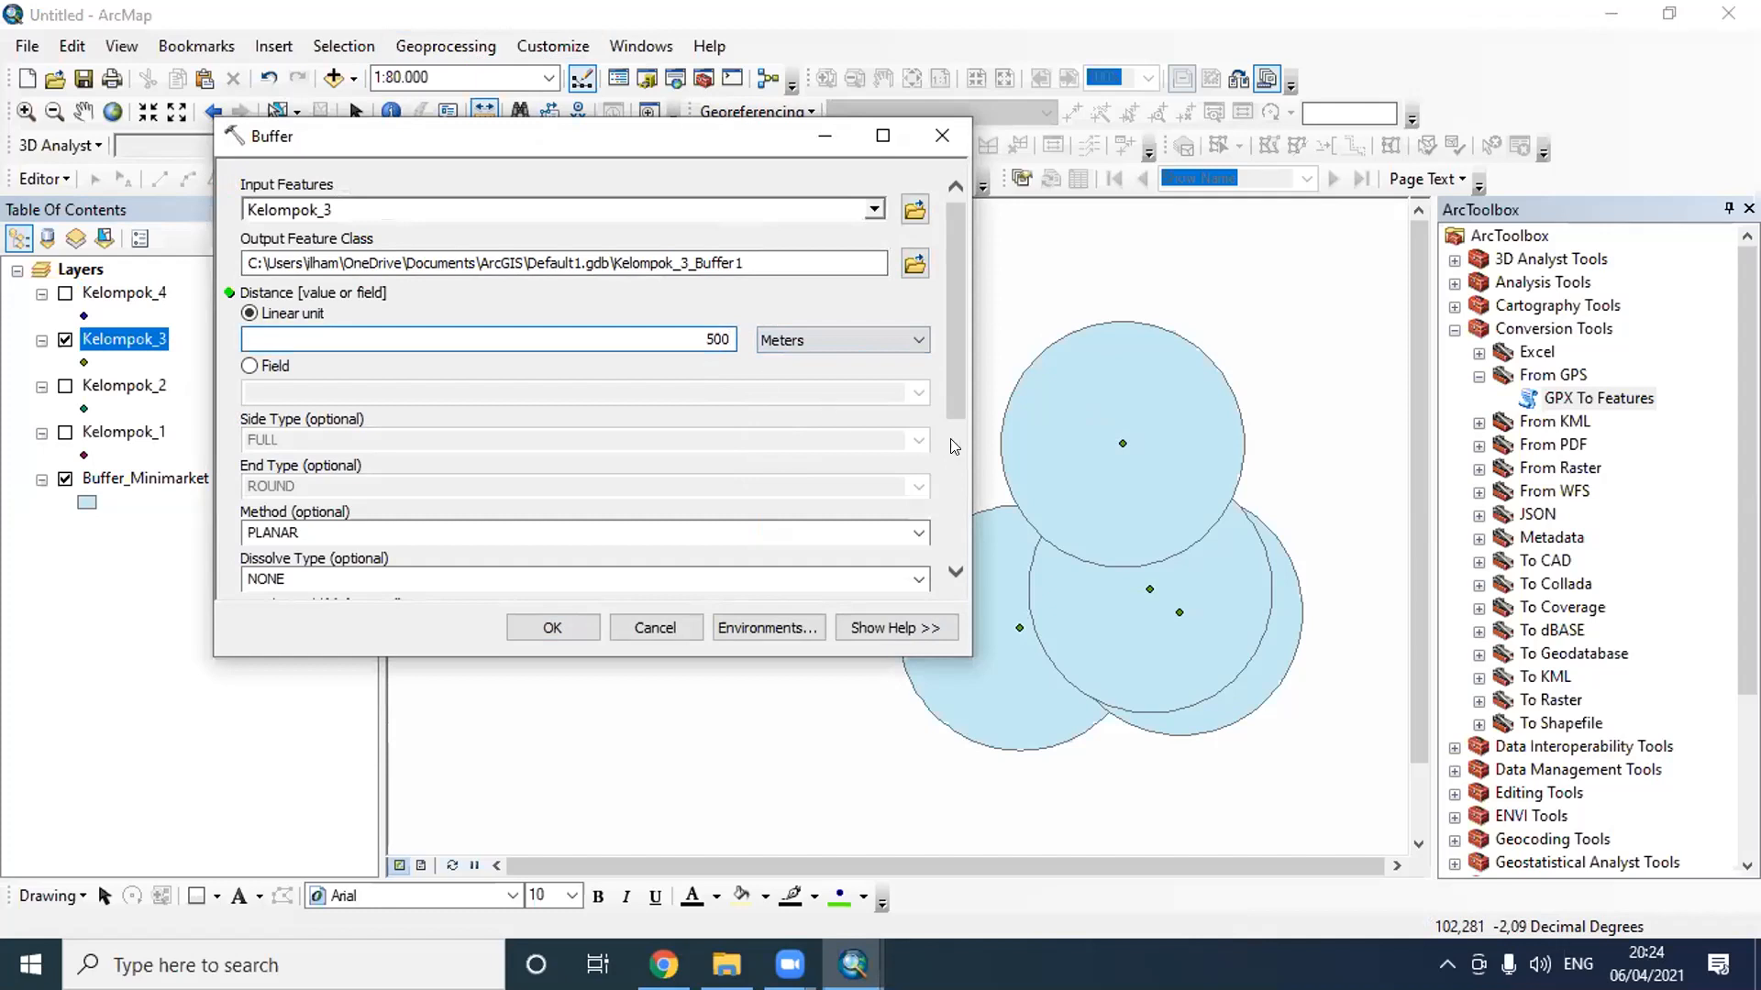
- Set the output feature class to Buffer_Minimarket500 in the Latihan H 3 folder and run the buffer
{"action": "left_click", "coordinate": [898, 246]}
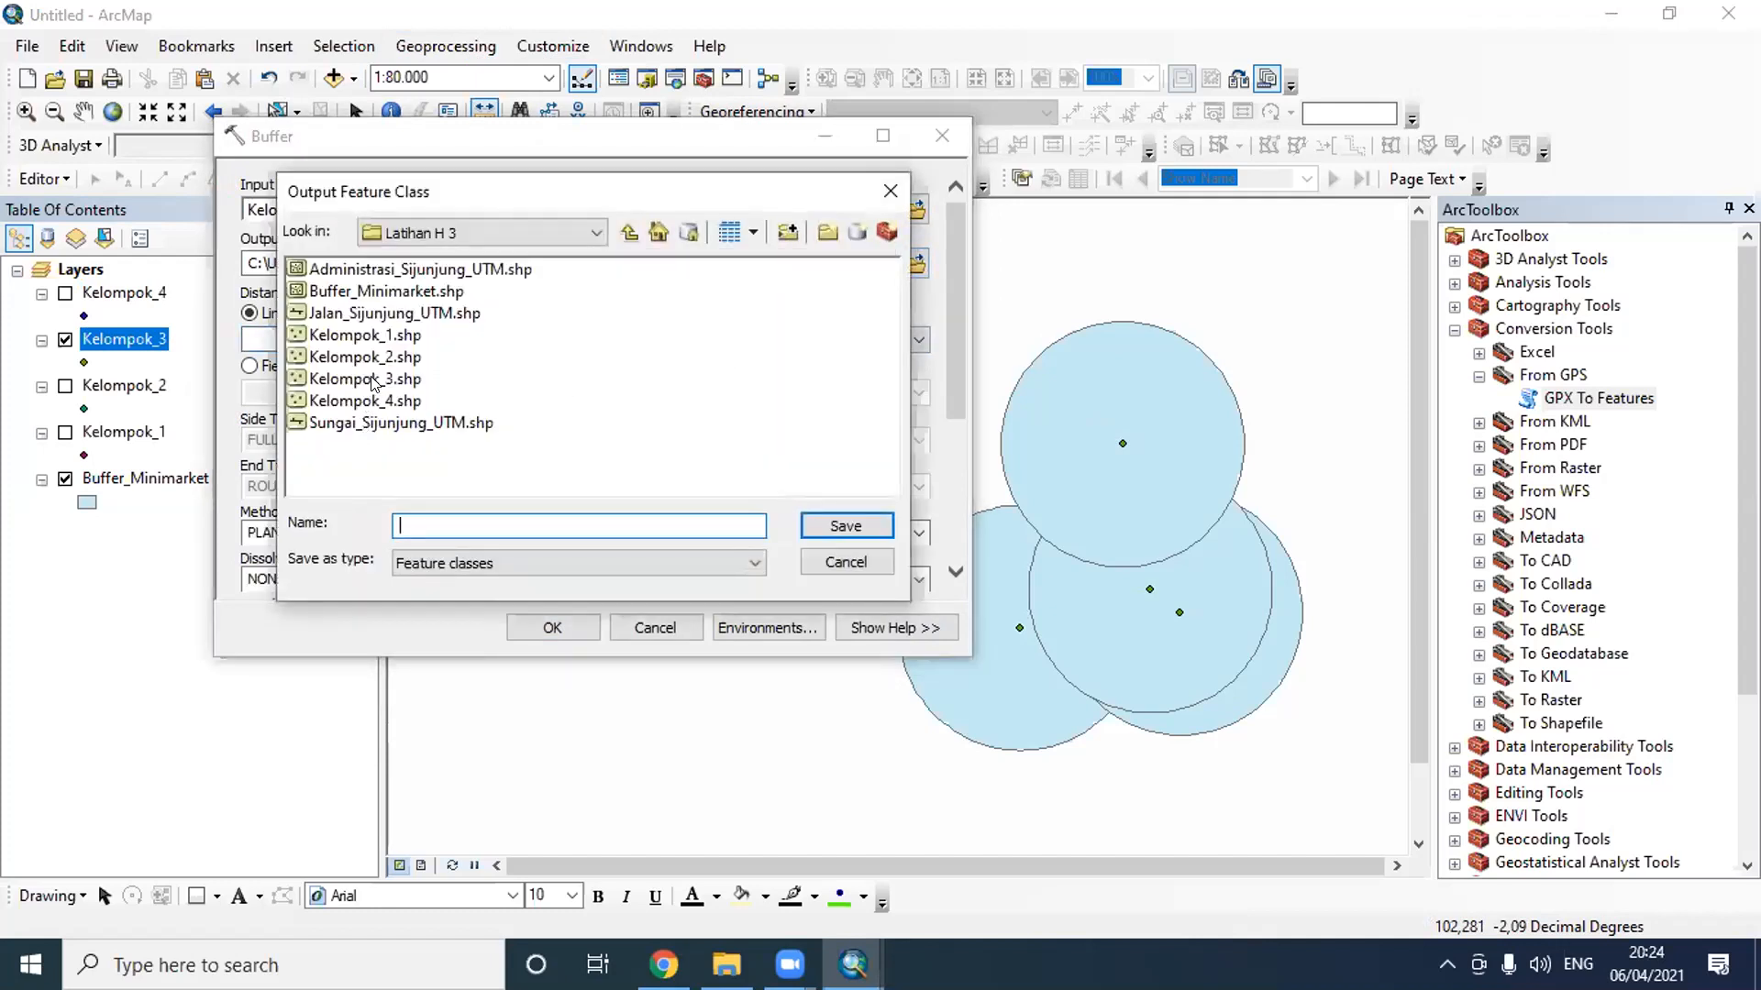
{"action": "left_click", "coordinate": [415, 293]}
{"action": "left_click", "coordinate": [506, 520]}
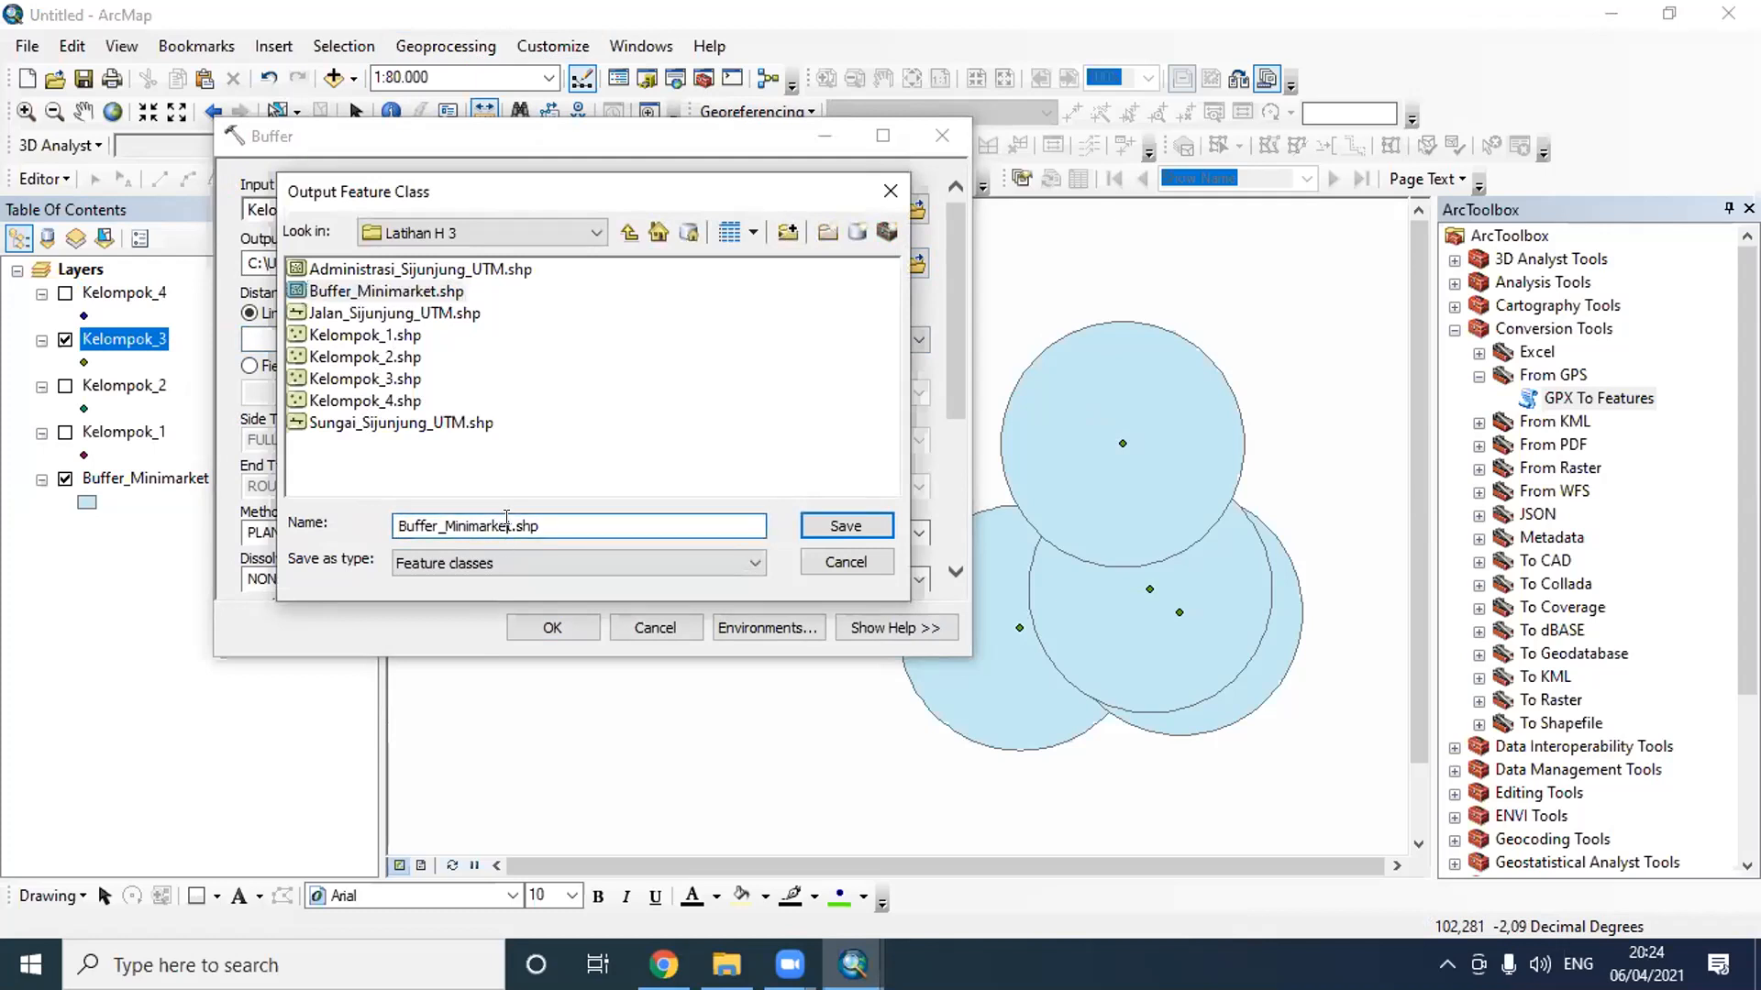
{"action": "type", "text": "500"}
{"action": "left_click", "coordinate": [831, 526]}
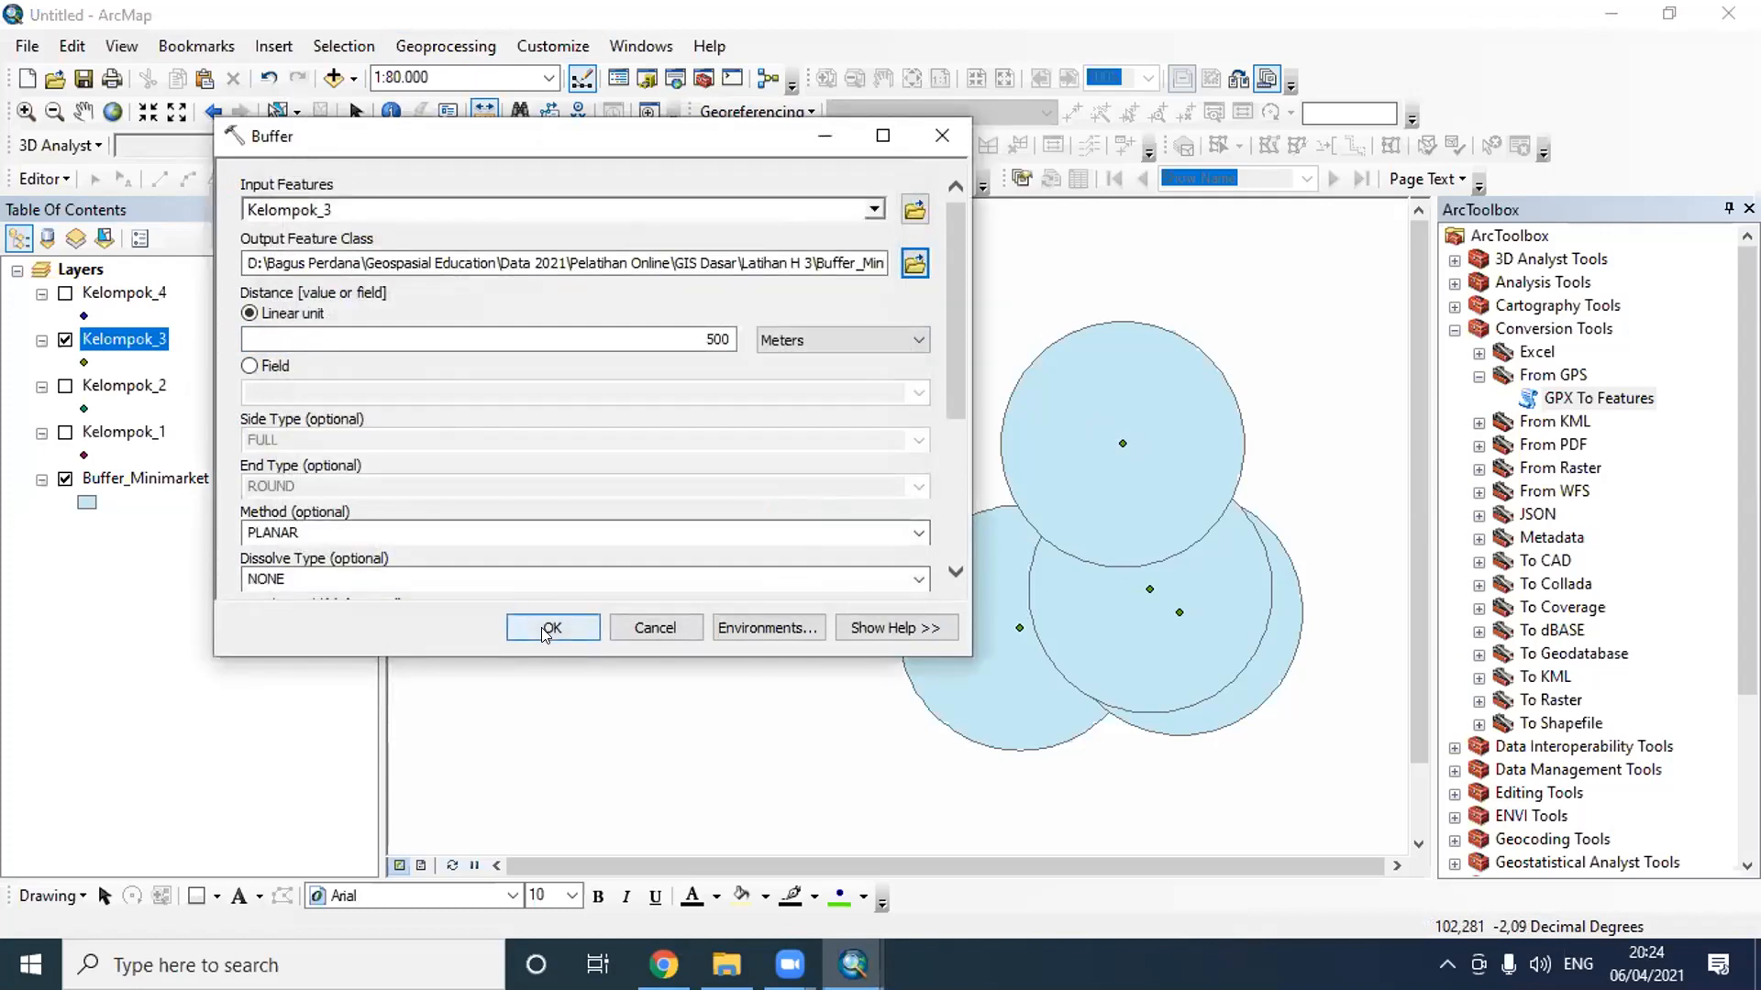
{"action": "left_click", "coordinate": [550, 628]}
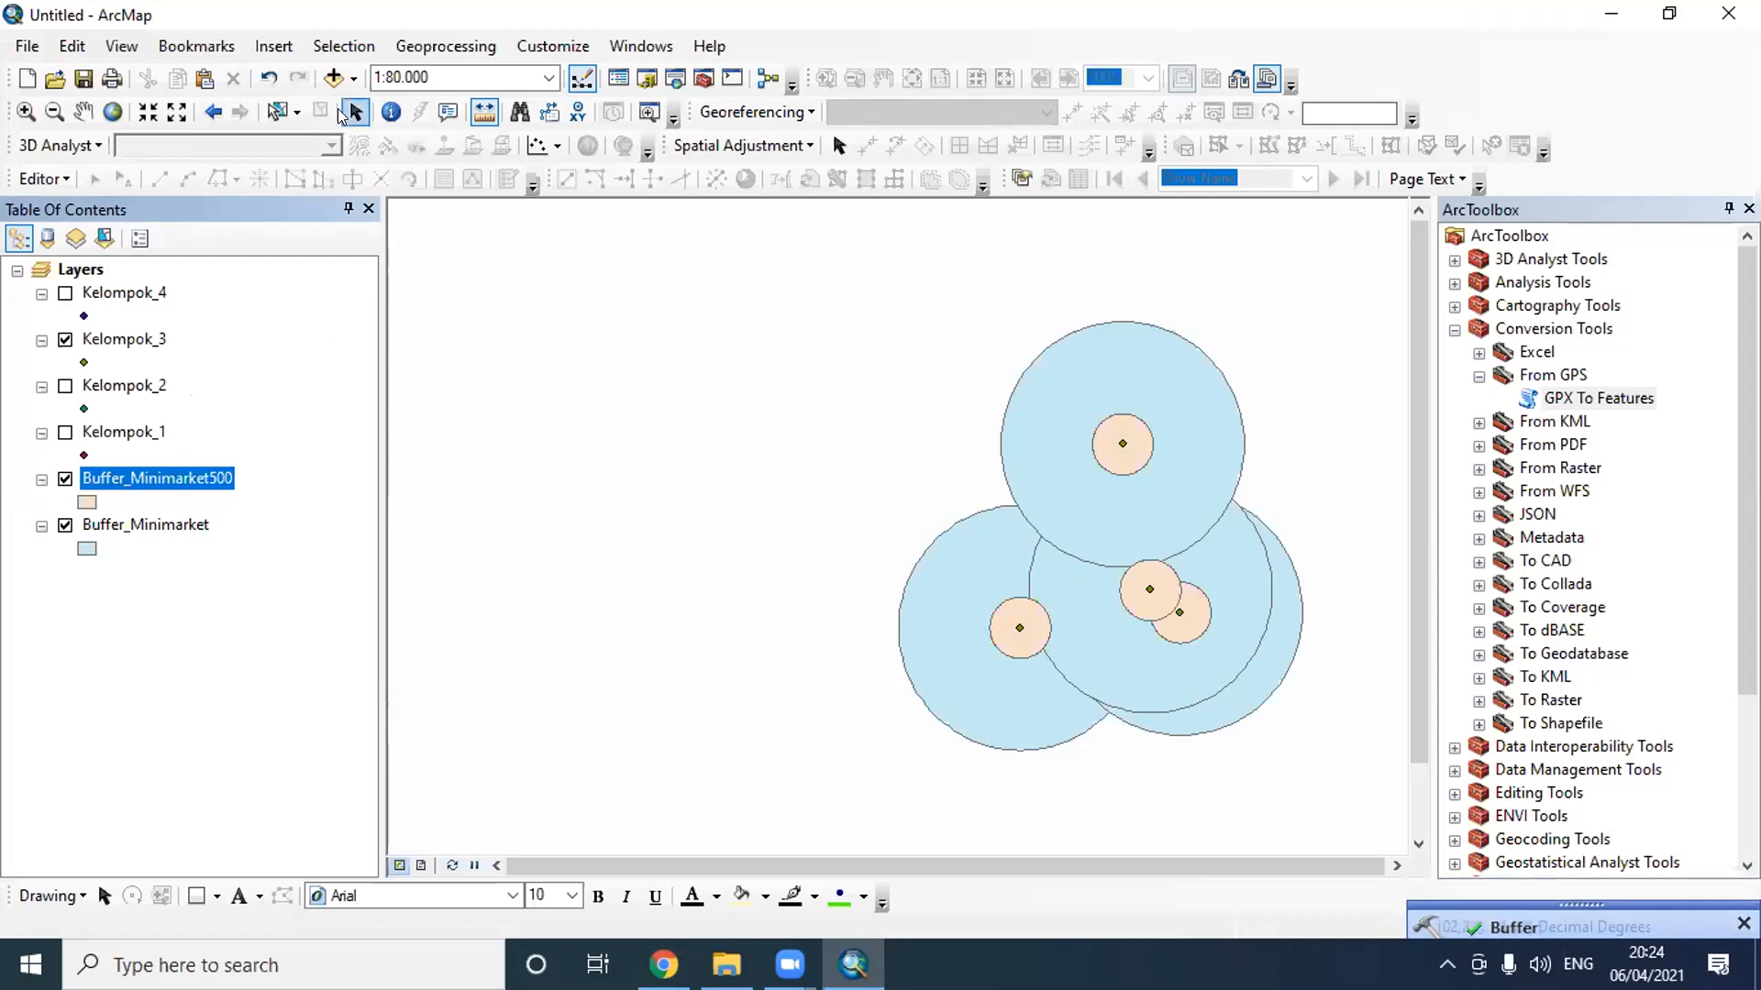
- Start another buffer of Kelompok_3 with a linear unit distance of 1 kilometer
{"action": "left_click", "coordinate": [459, 46]}
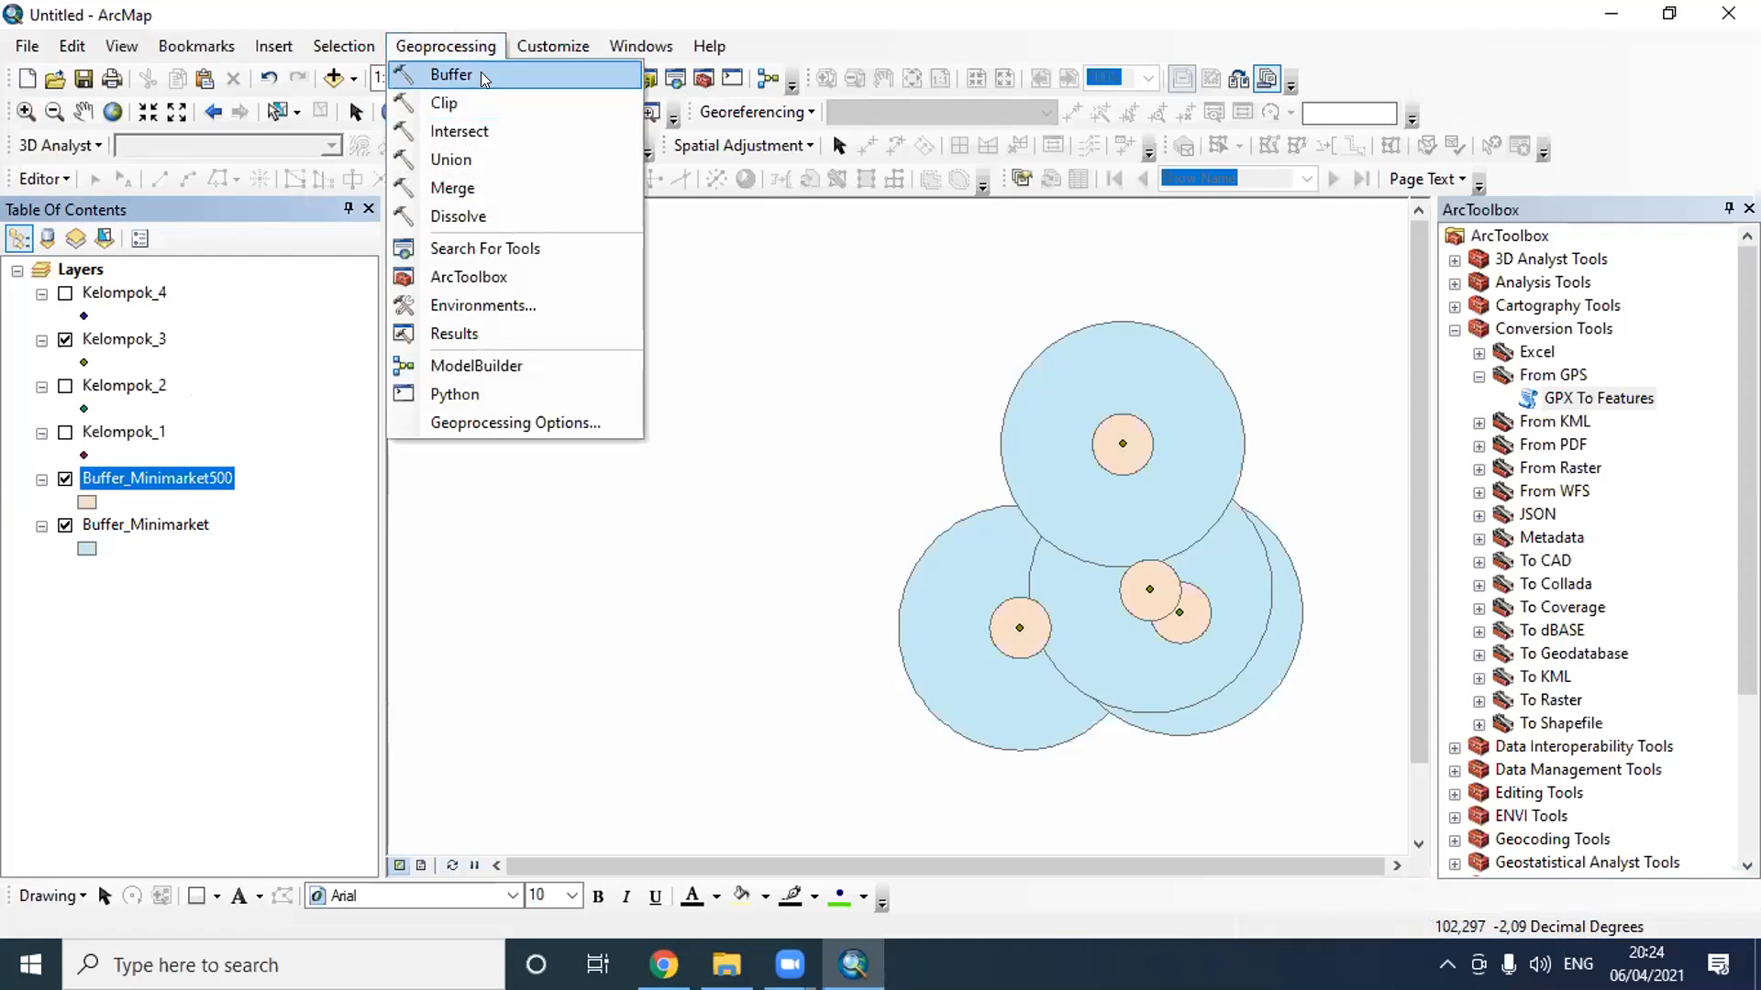
{"action": "left_click", "coordinate": [481, 73]}
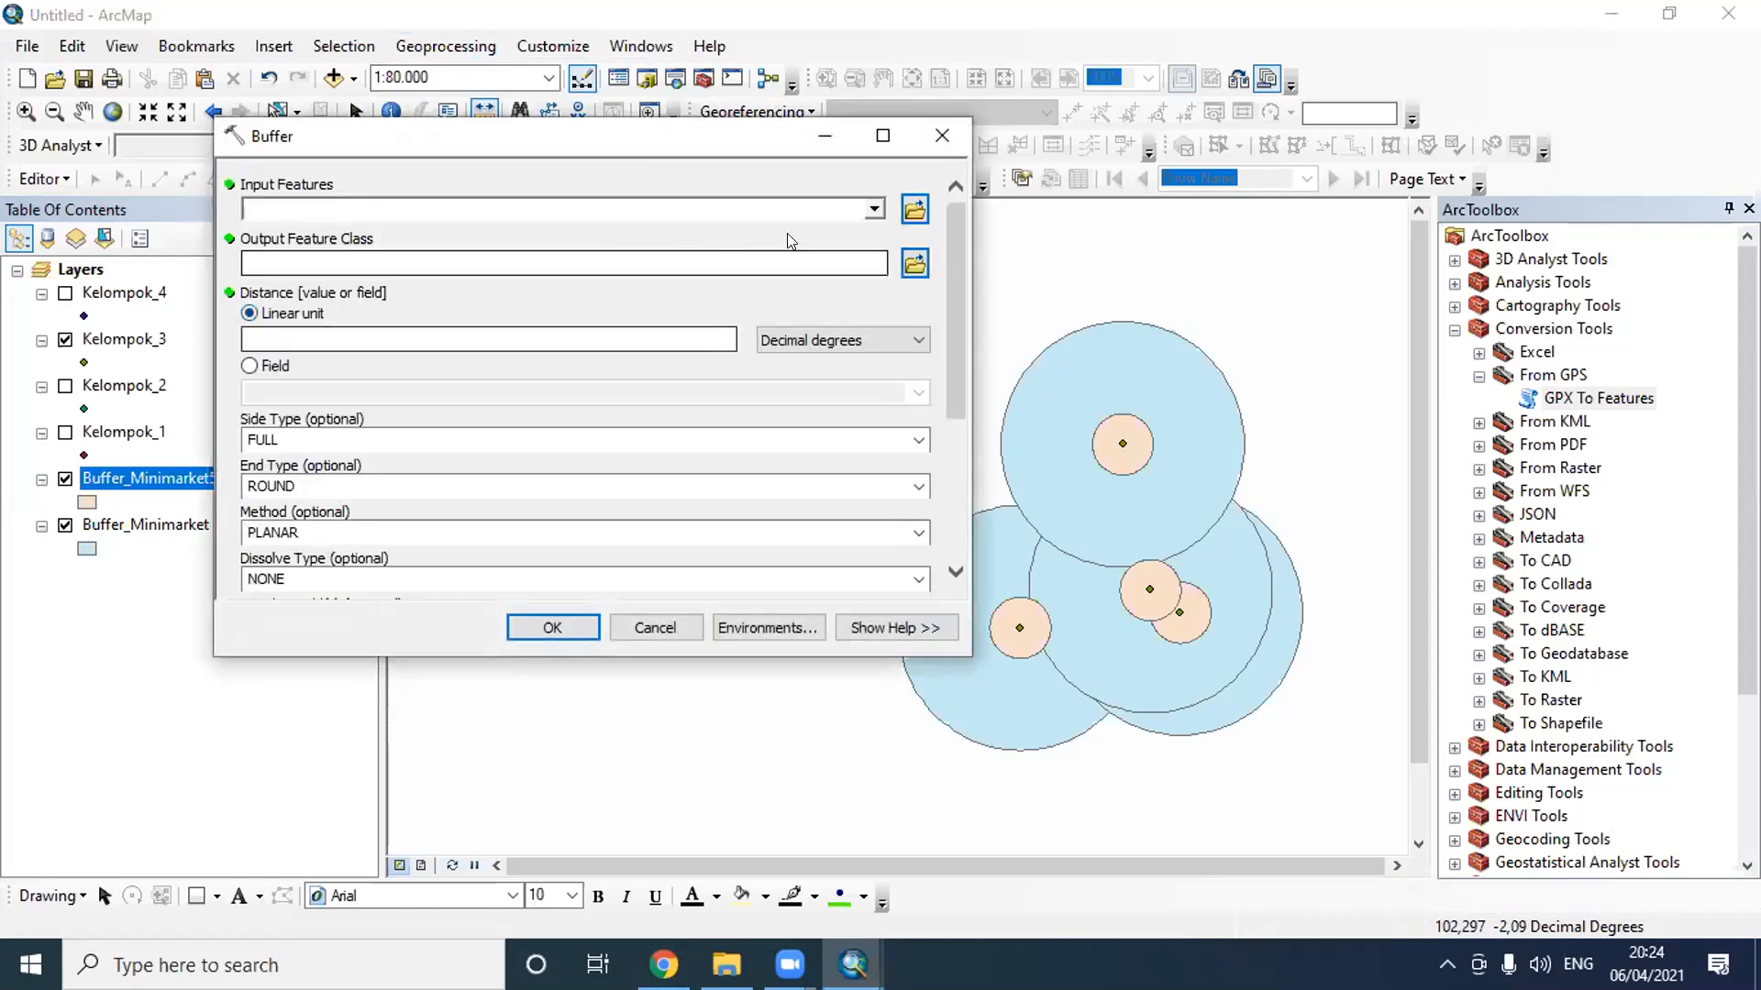
{"action": "left_click", "coordinate": [873, 209]}
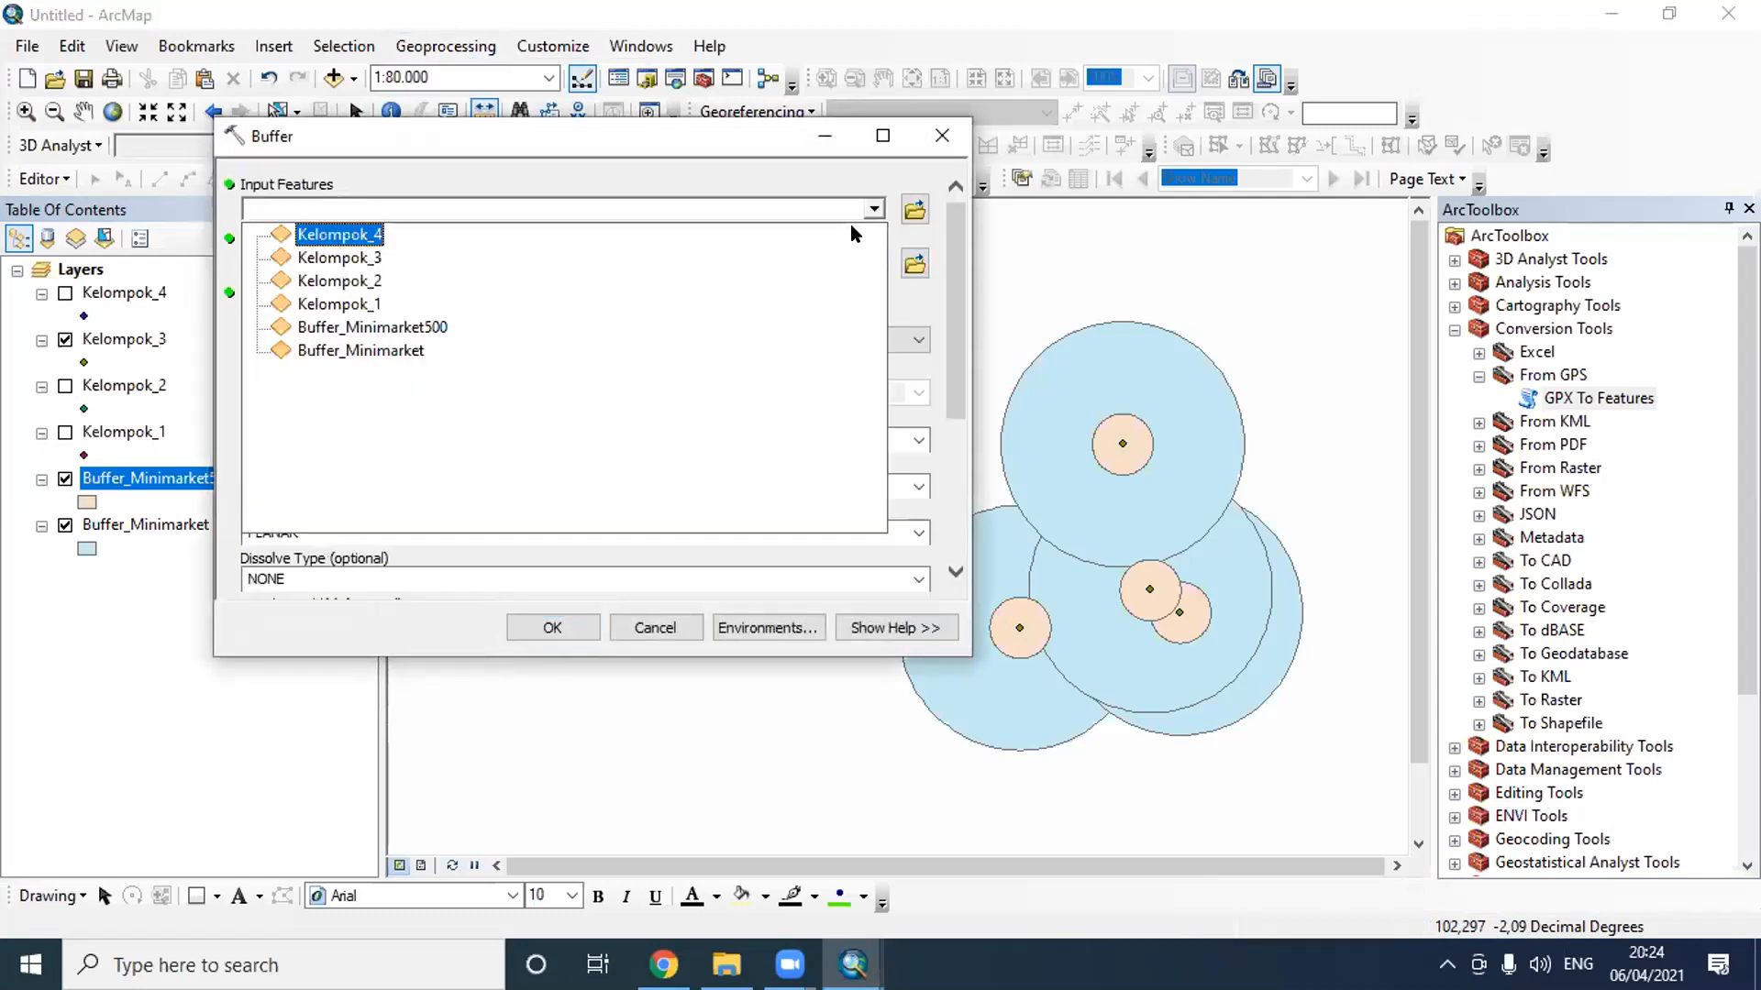
{"action": "left_click", "coordinate": [449, 266]}
{"action": "left_click", "coordinate": [805, 337]}
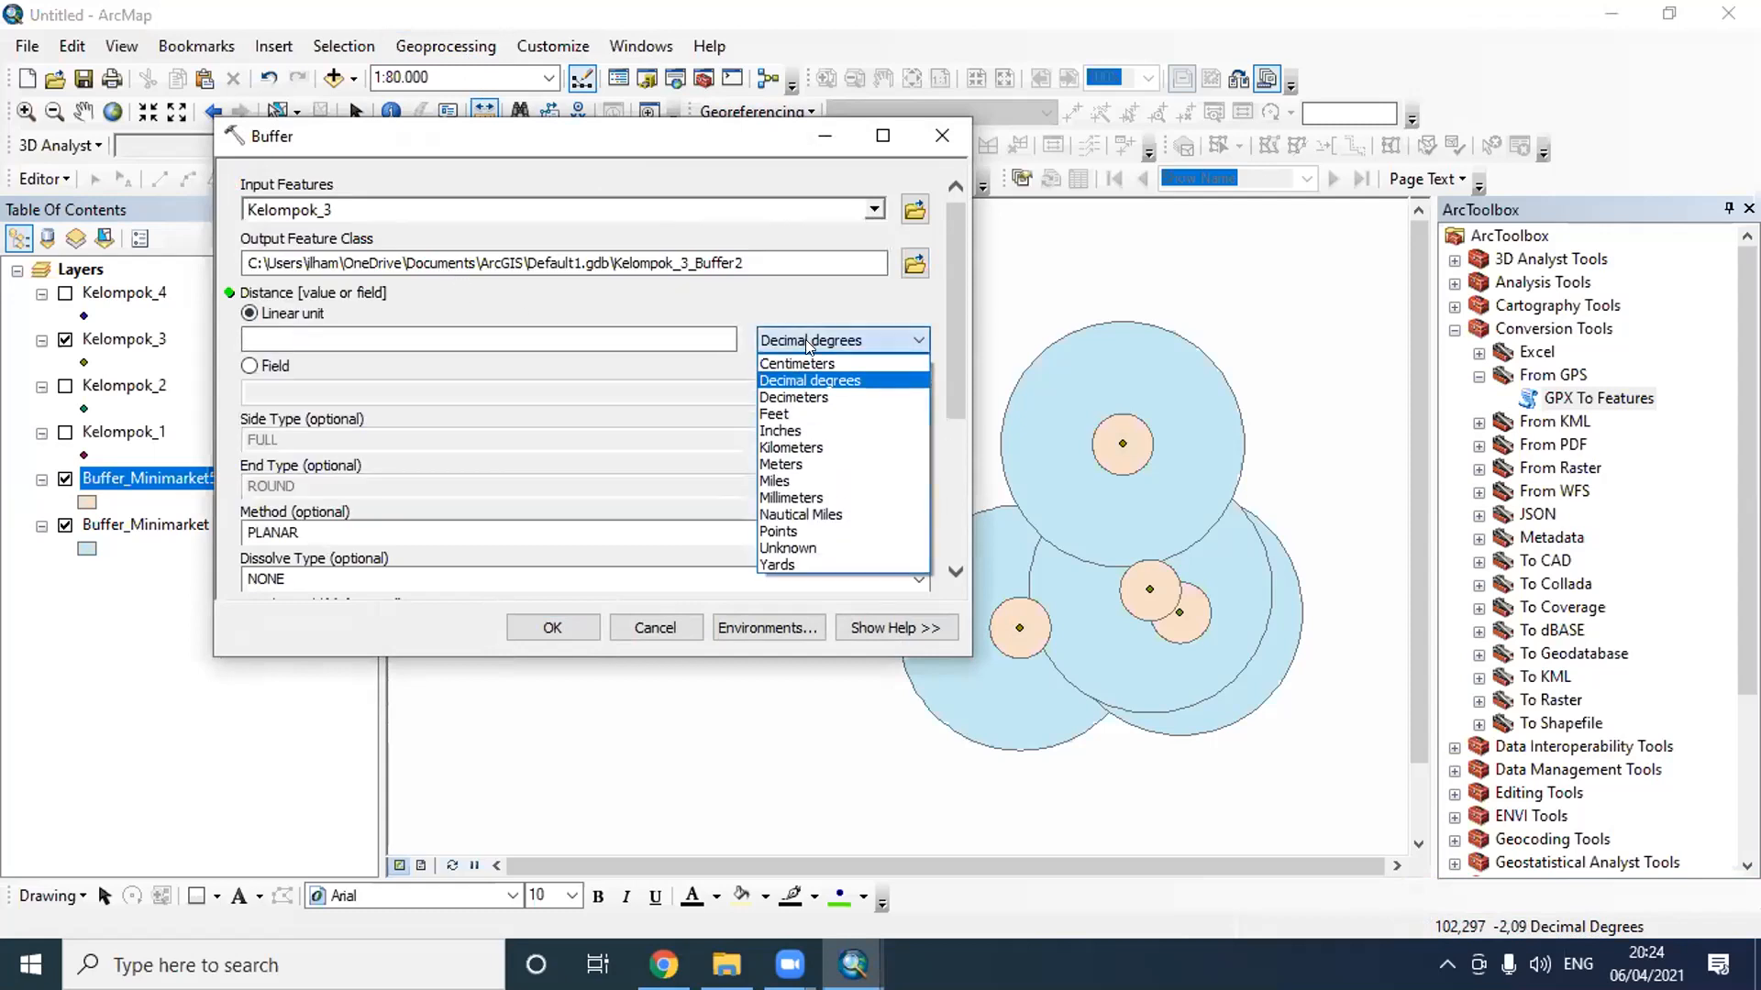
{"action": "left_click", "coordinate": [798, 447]}
{"action": "left_click", "coordinate": [679, 340]}
{"action": "type", "text": "1"}
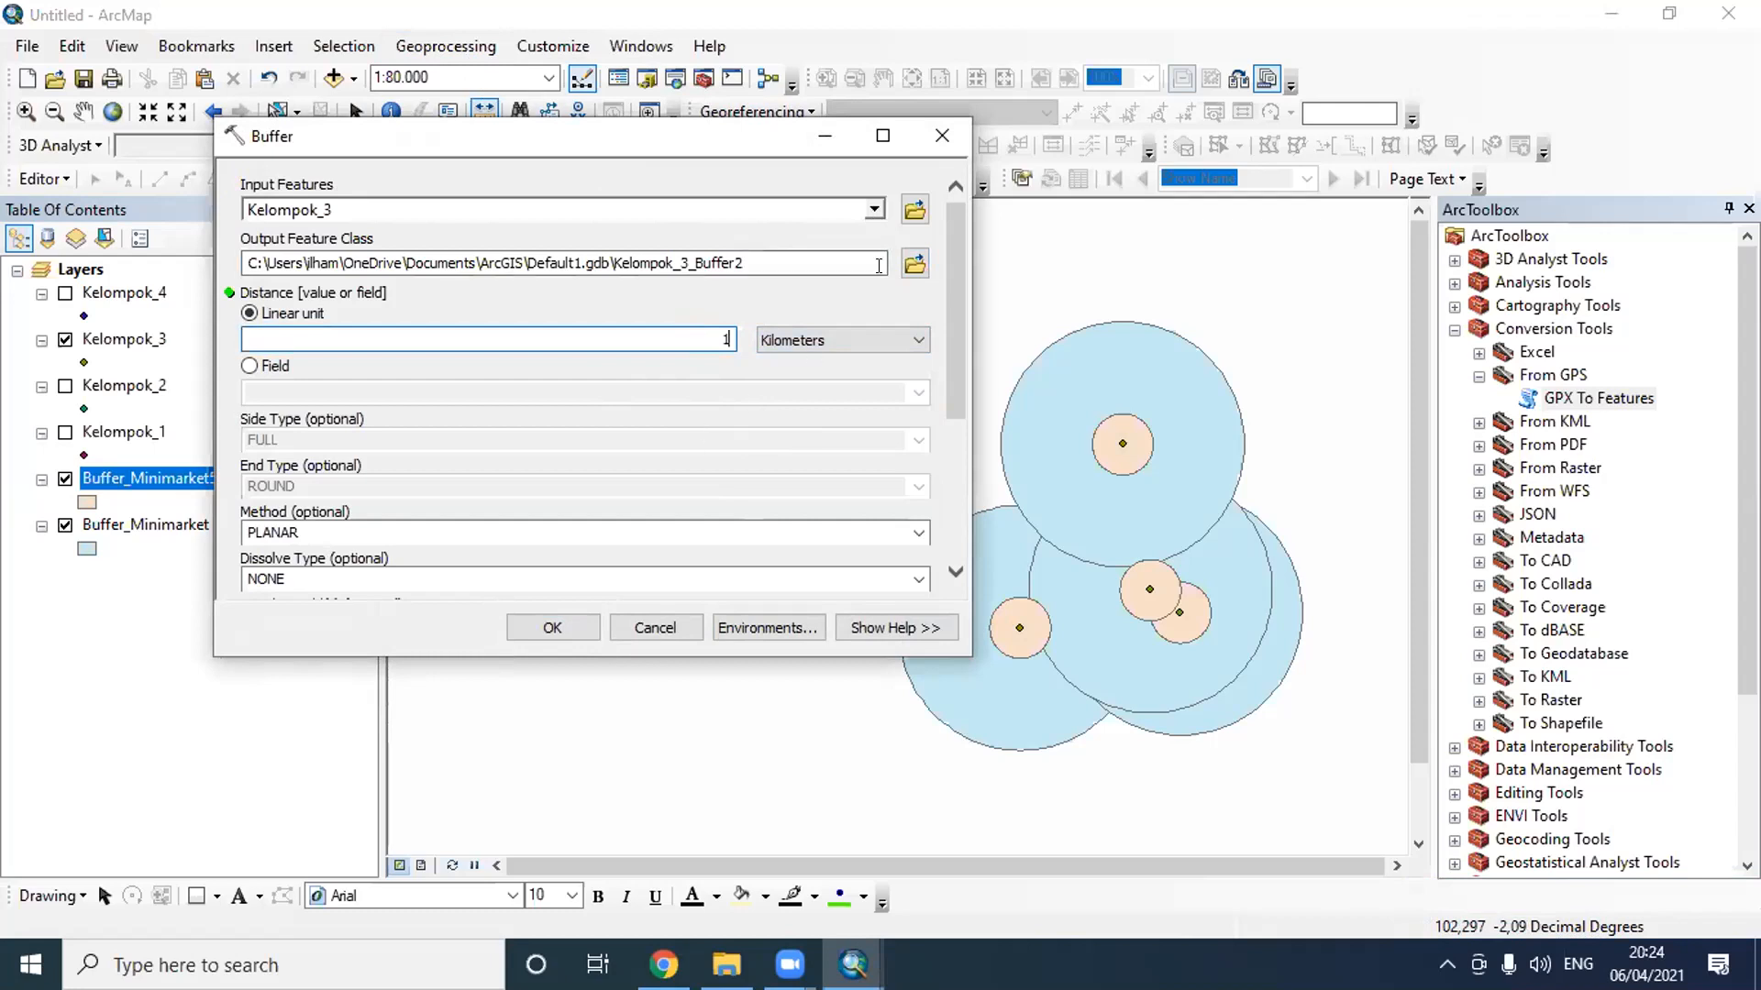
- Run the buffer with Buffer_Minimarket1 in the Latihan H 3 folder as output, and hide the Buffer_Minimarket500 layer
{"action": "left_click", "coordinate": [914, 264]}
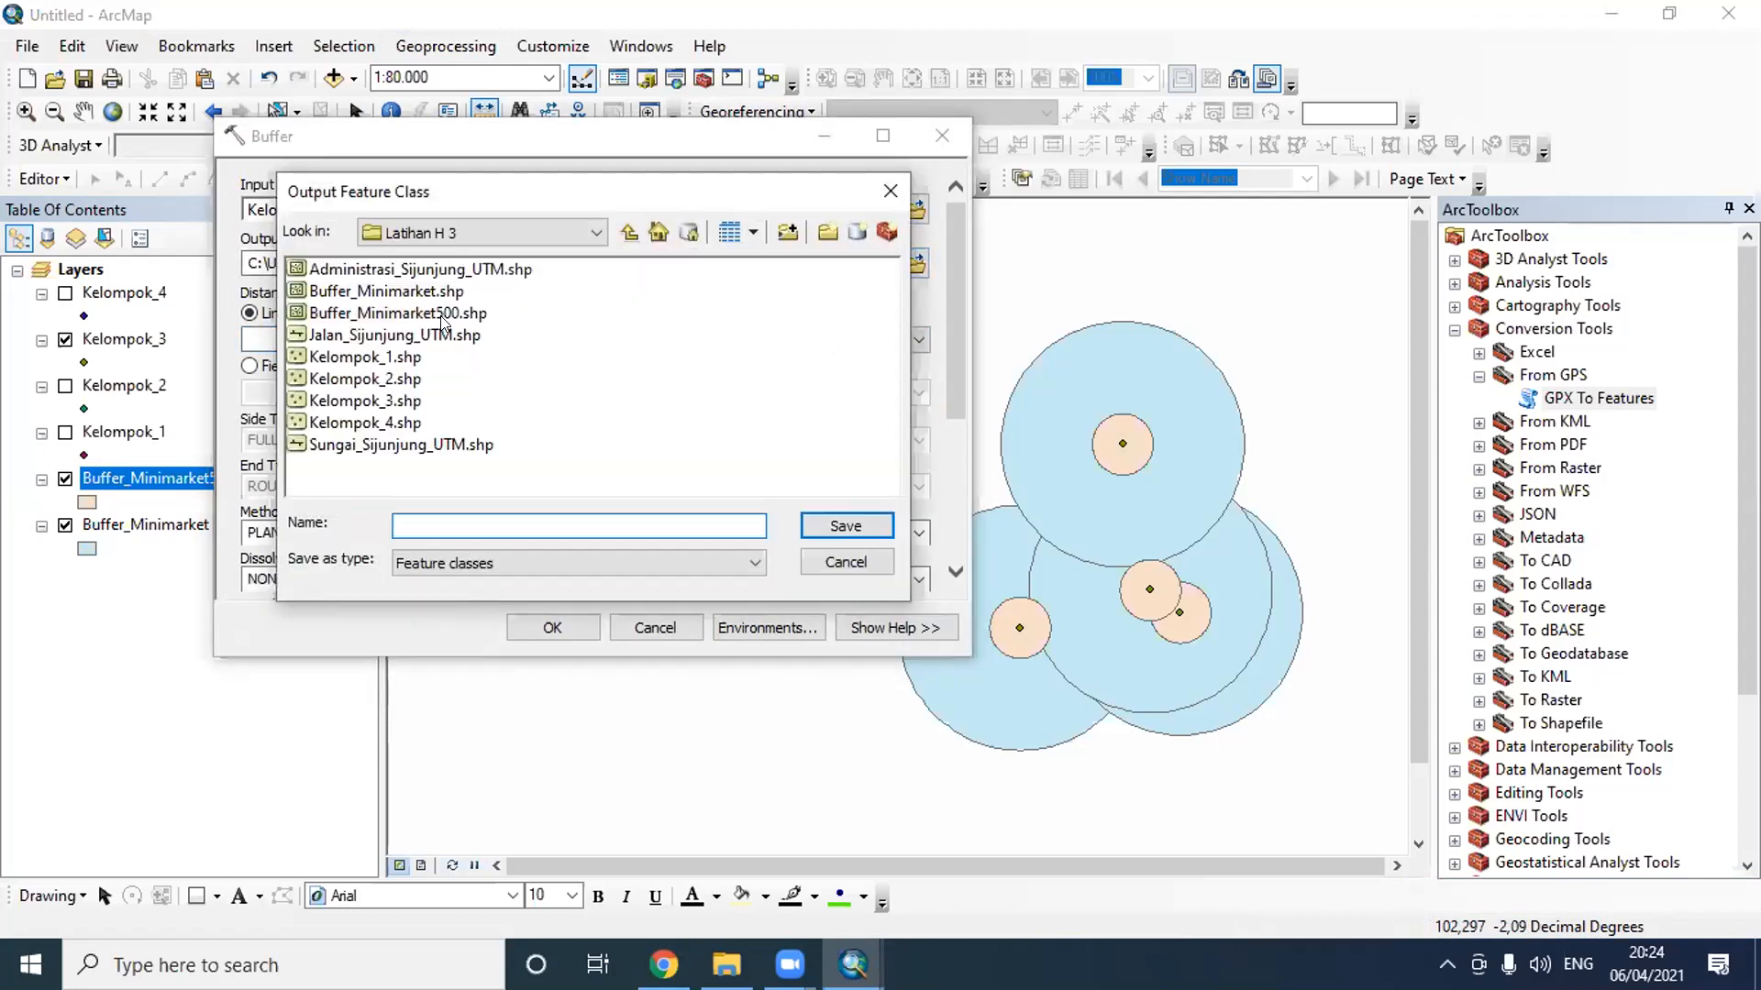
{"action": "left_click", "coordinate": [442, 317]}
{"action": "left_click", "coordinate": [527, 520]}
{"action": "mouse_move", "coordinate": [527, 520]}
{"action": "left_mouse_down"}
{"action": "mouse_move", "coordinate": [511, 522]}
{"action": "mouse_move", "coordinate": [528, 518]}
{"action": "left_mouse_up"}
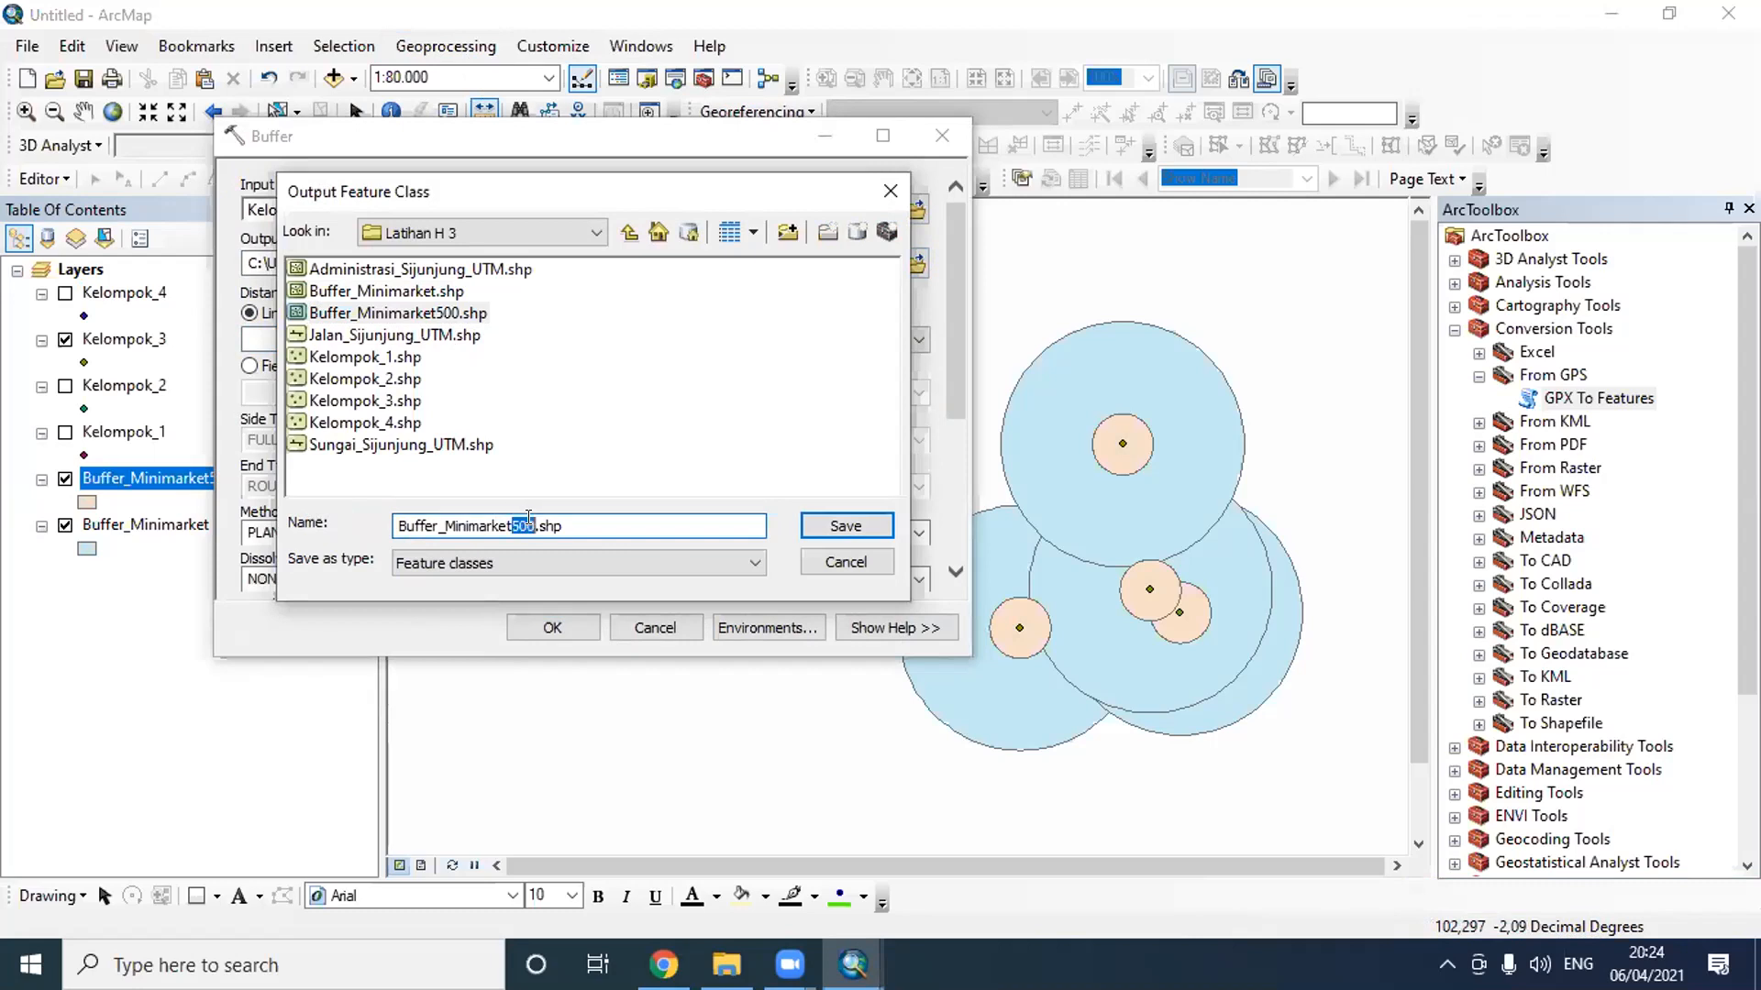
{"action": "type", "text": "1"}
{"action": "left_click", "coordinate": [807, 526]}
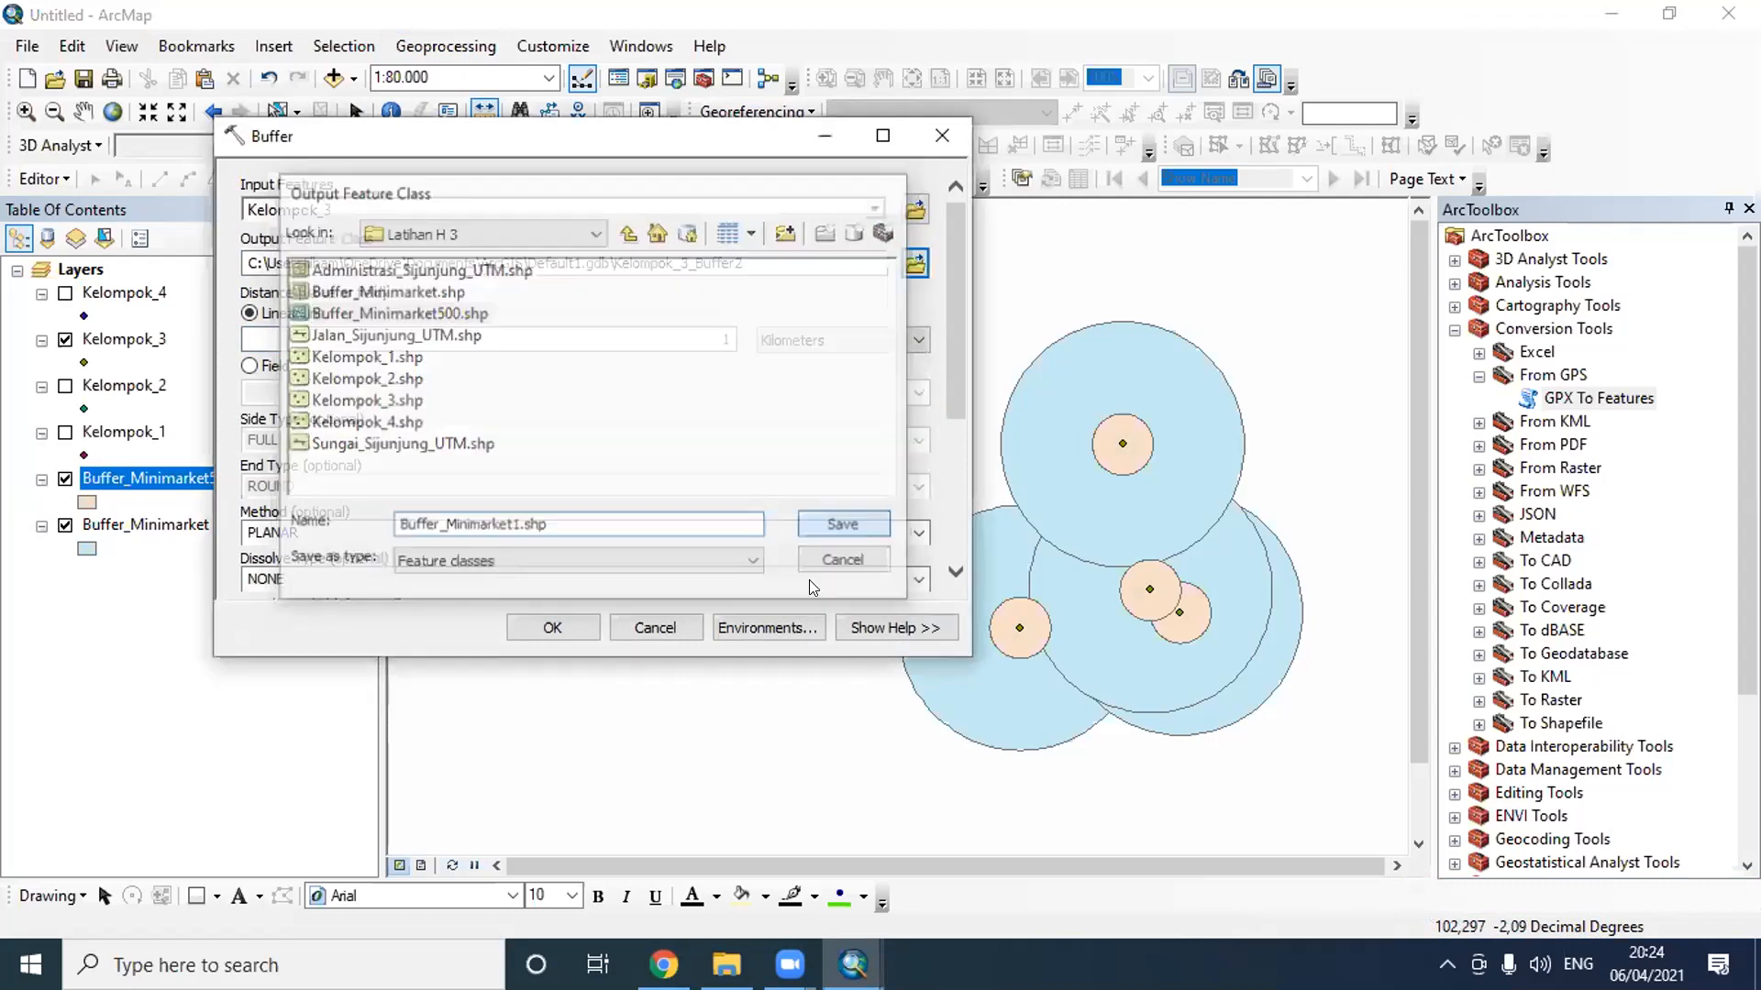
{"action": "left_click", "coordinate": [552, 627]}
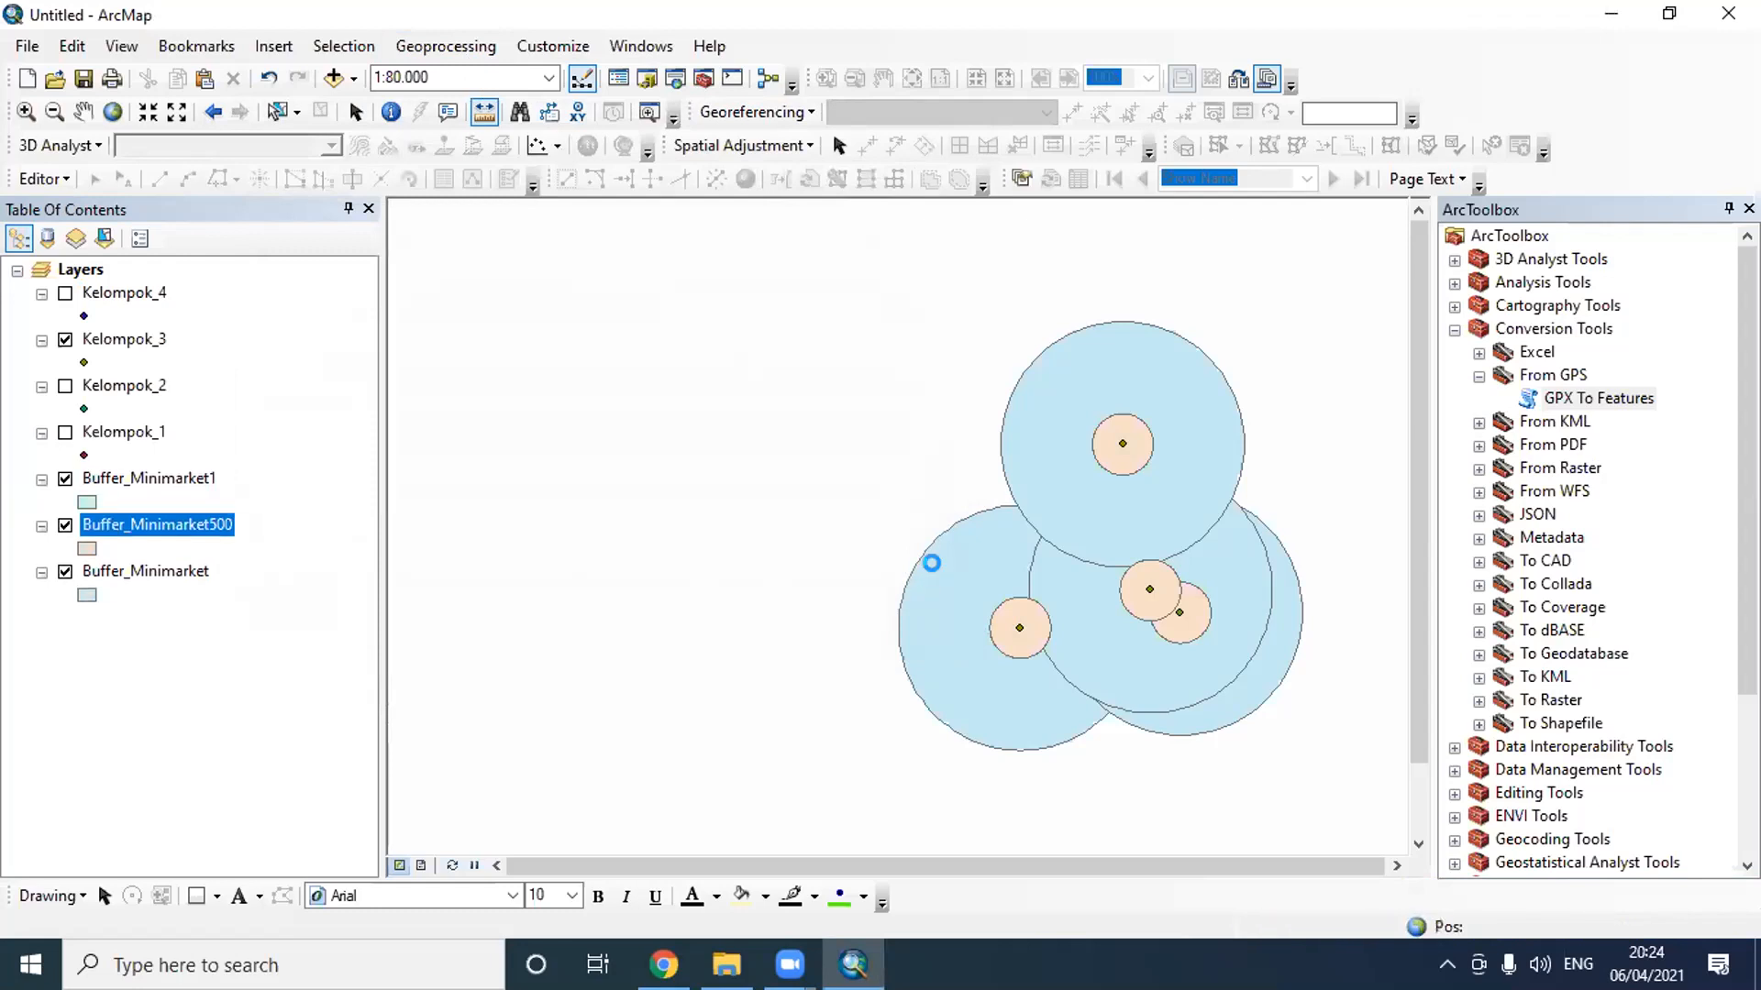
{"action": "left_click", "coordinate": [65, 527]}
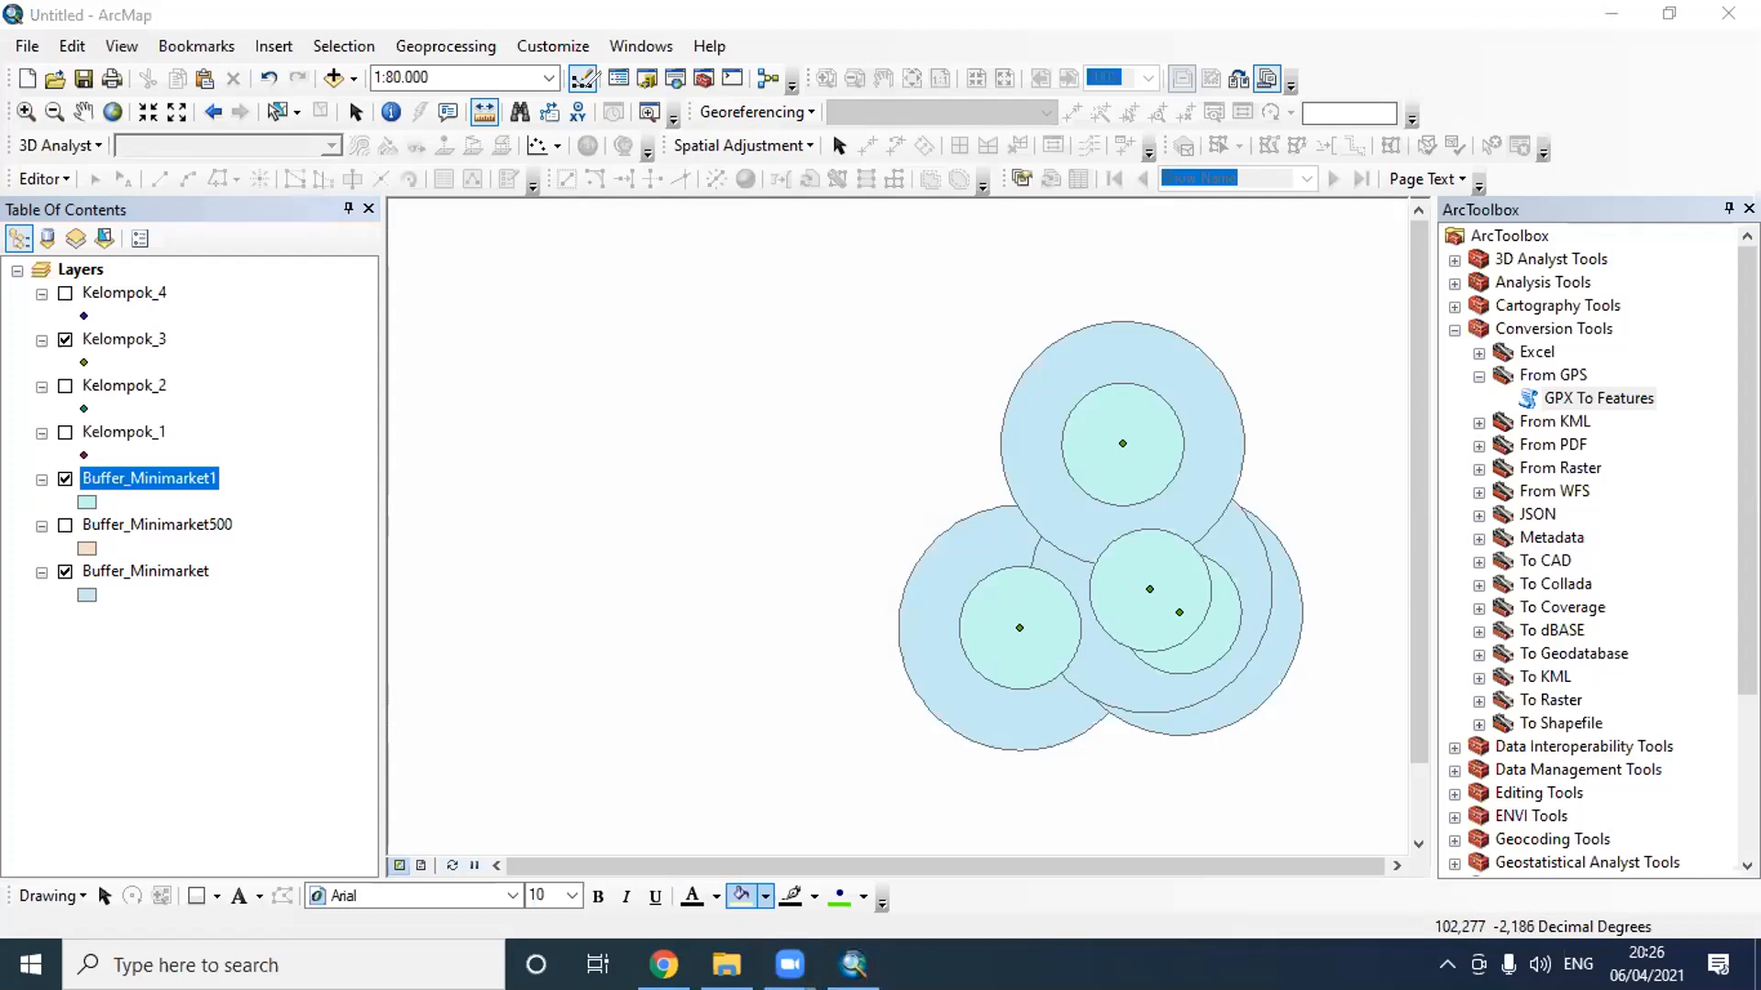
{"action": "mouse_move", "coordinate": [506, 93]}
{"action": "left_mouse_down"}
{"action": "mouse_move", "coordinate": [468, 95]}
{"action": "mouse_move", "coordinate": [458, 123]}
{"action": "mouse_move", "coordinate": [513, 113]}
{"action": "mouse_move", "coordinate": [509, 92]}
{"action": "left_mouse_up"}
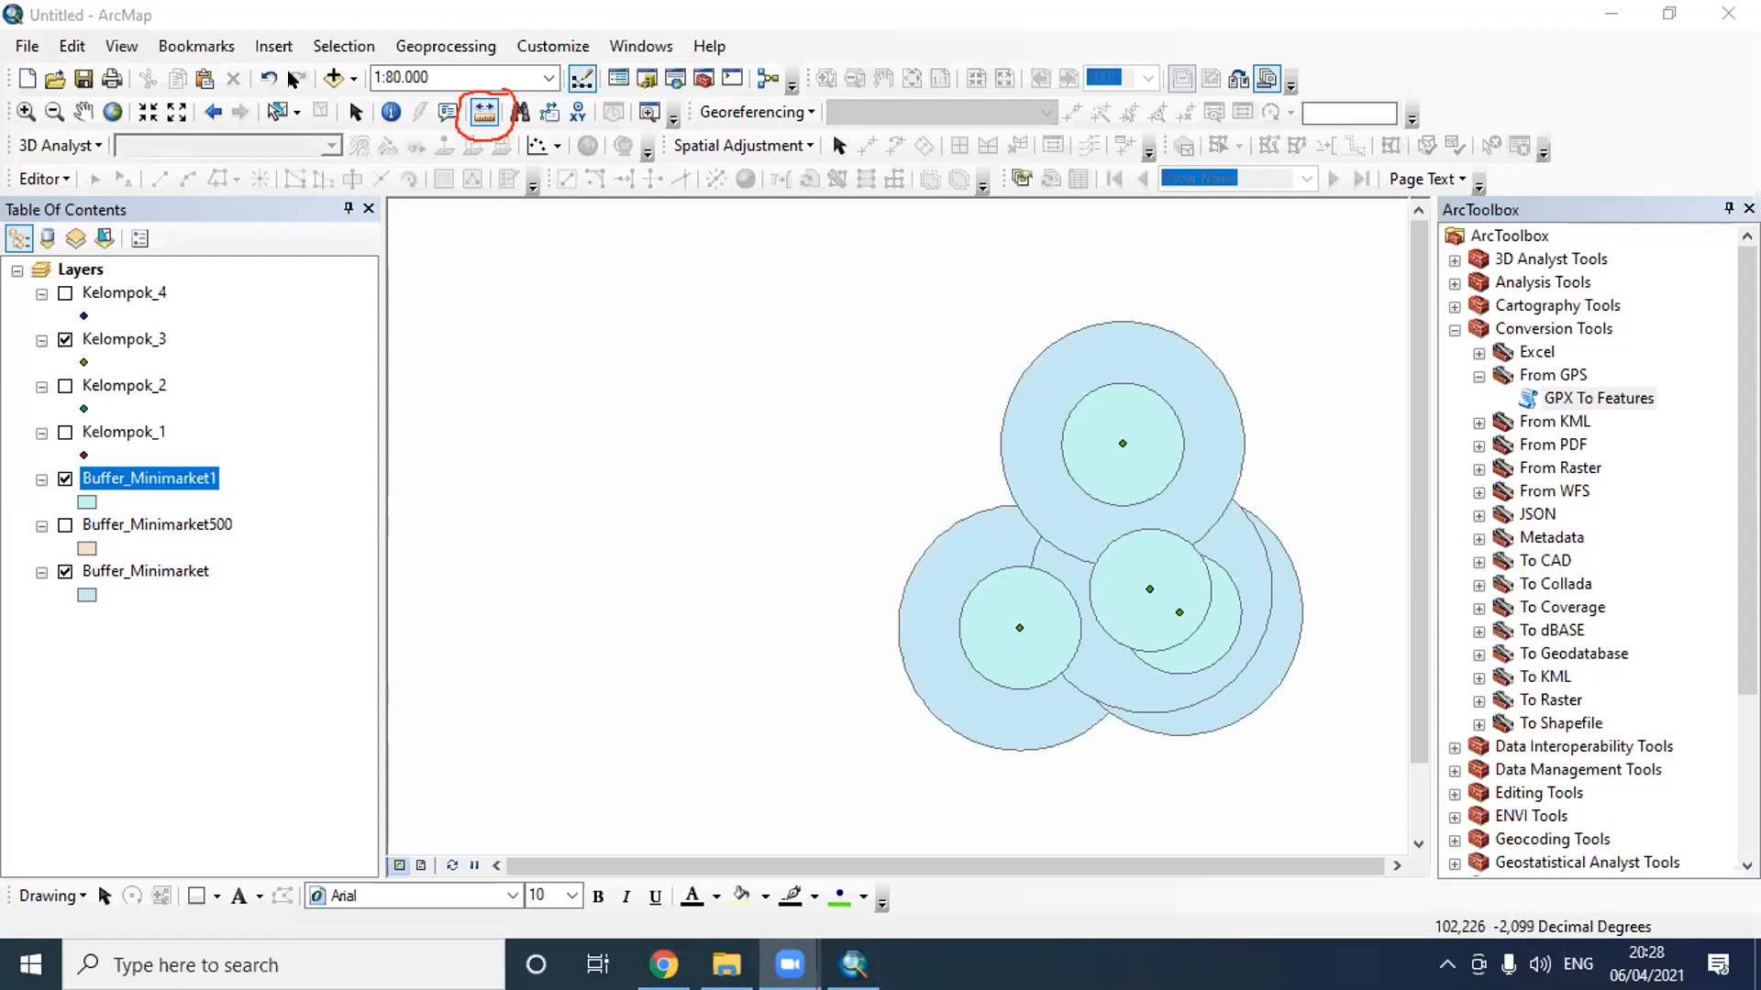
- Add Sungai_Sijunjung.shp from the Latihan H 1 folder to the map and zoom to its layer
{"action": "left_click", "coordinate": [331, 78]}
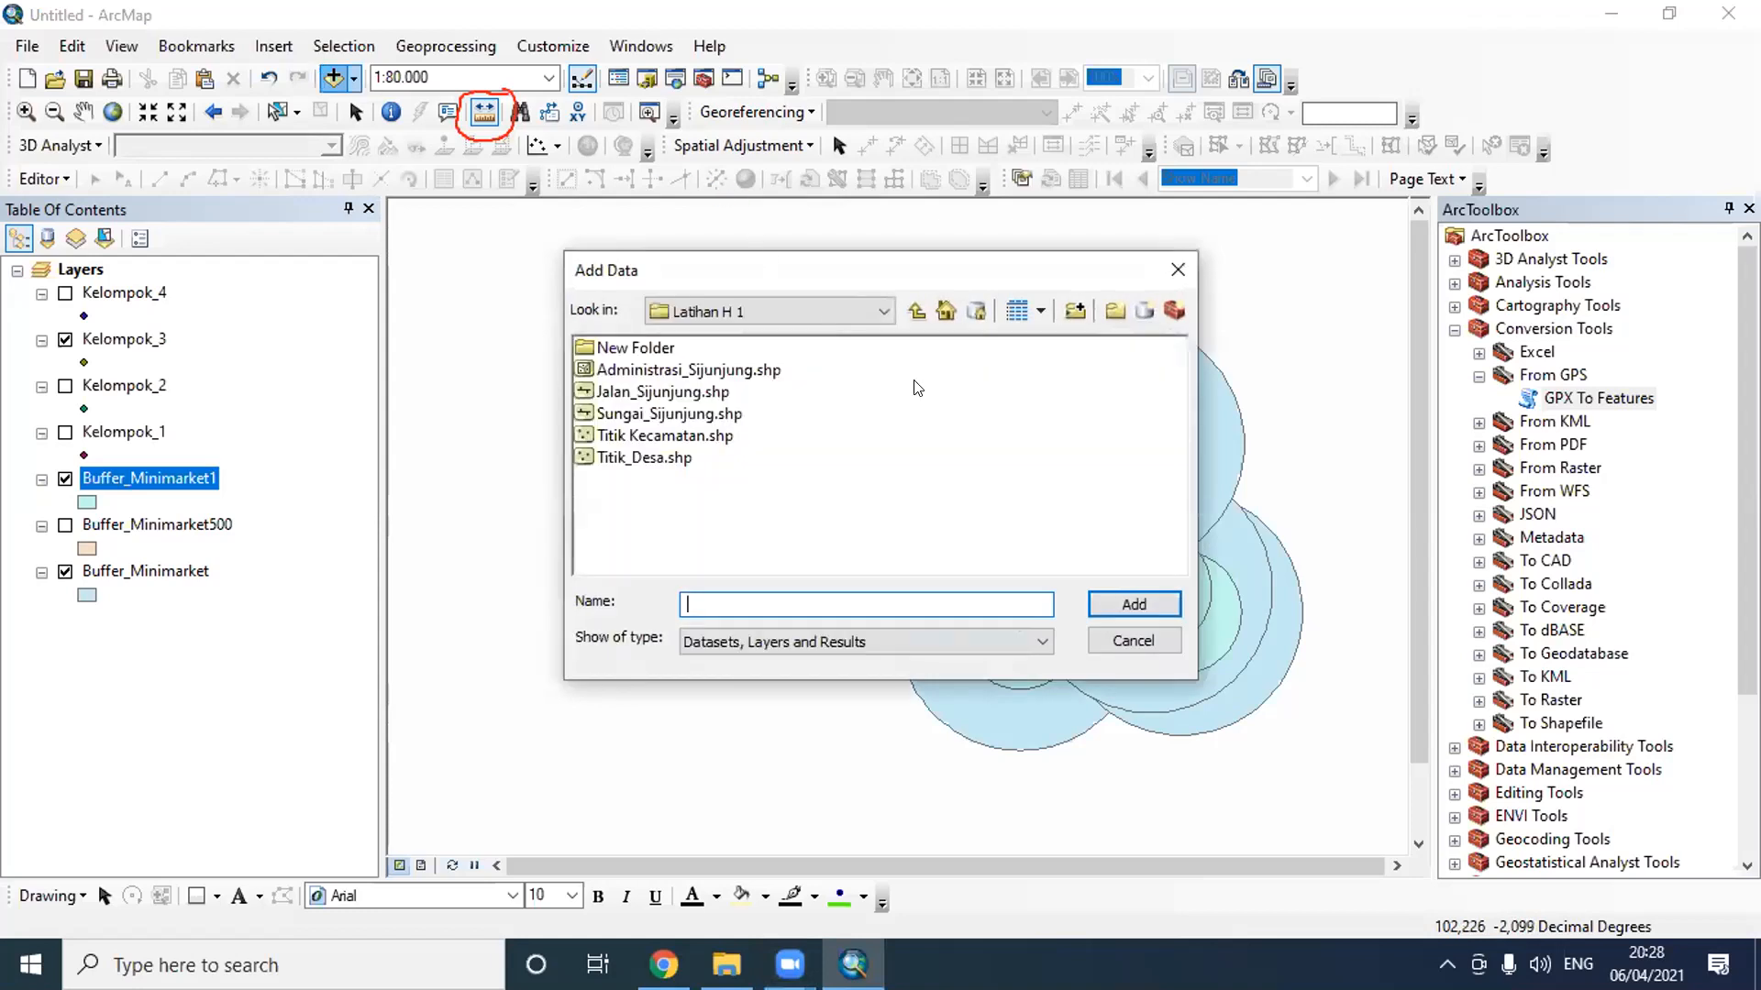
{"action": "left_click", "coordinate": [917, 311]}
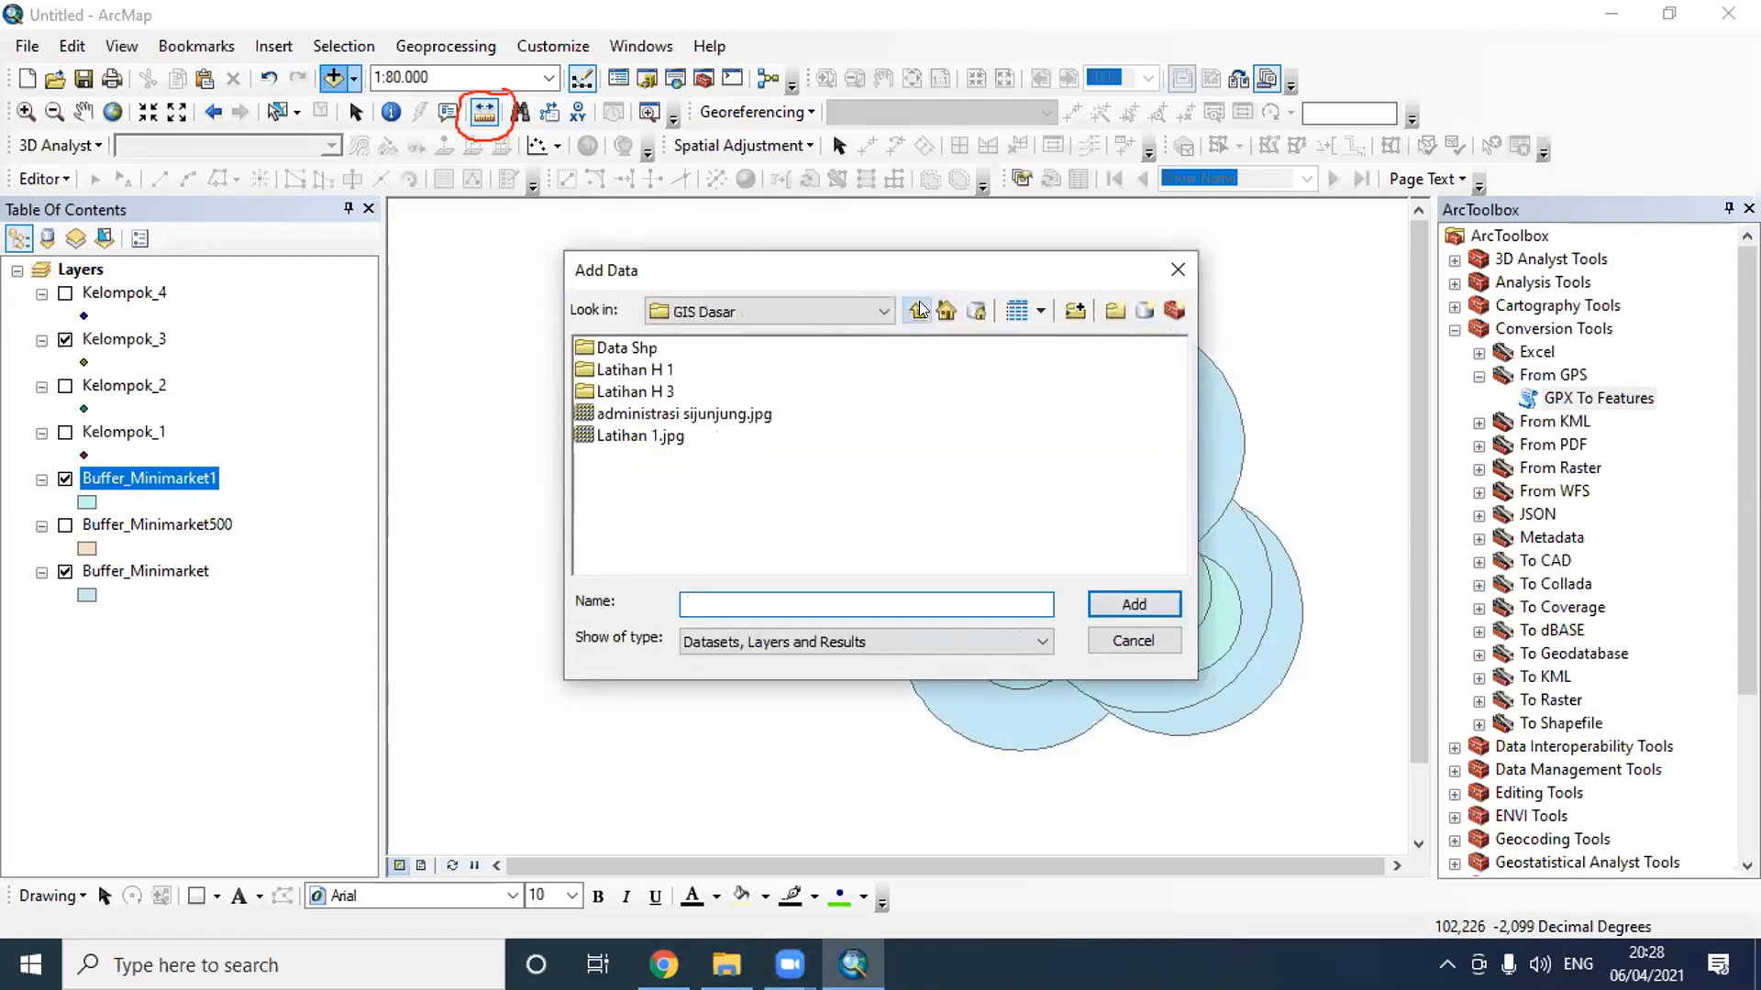
{"action": "double_click", "coordinate": [648, 369]}
{"action": "left_click", "coordinate": [690, 417]}
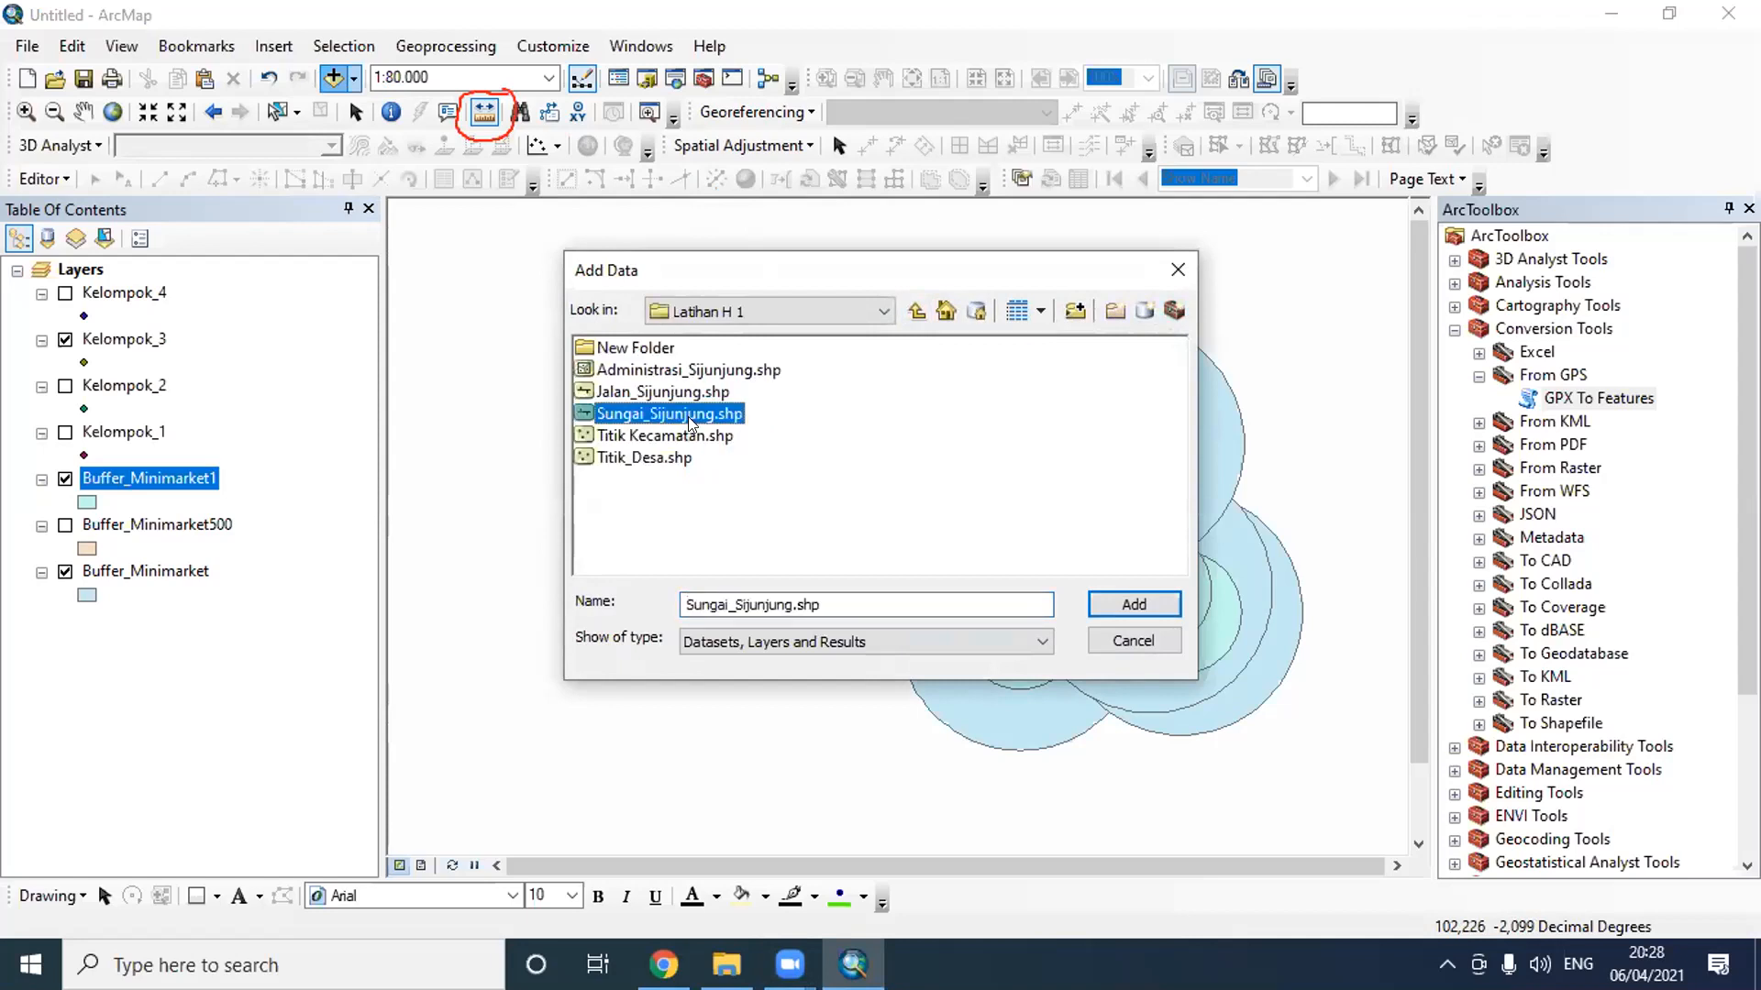
{"action": "left_click", "coordinate": [1134, 606]}
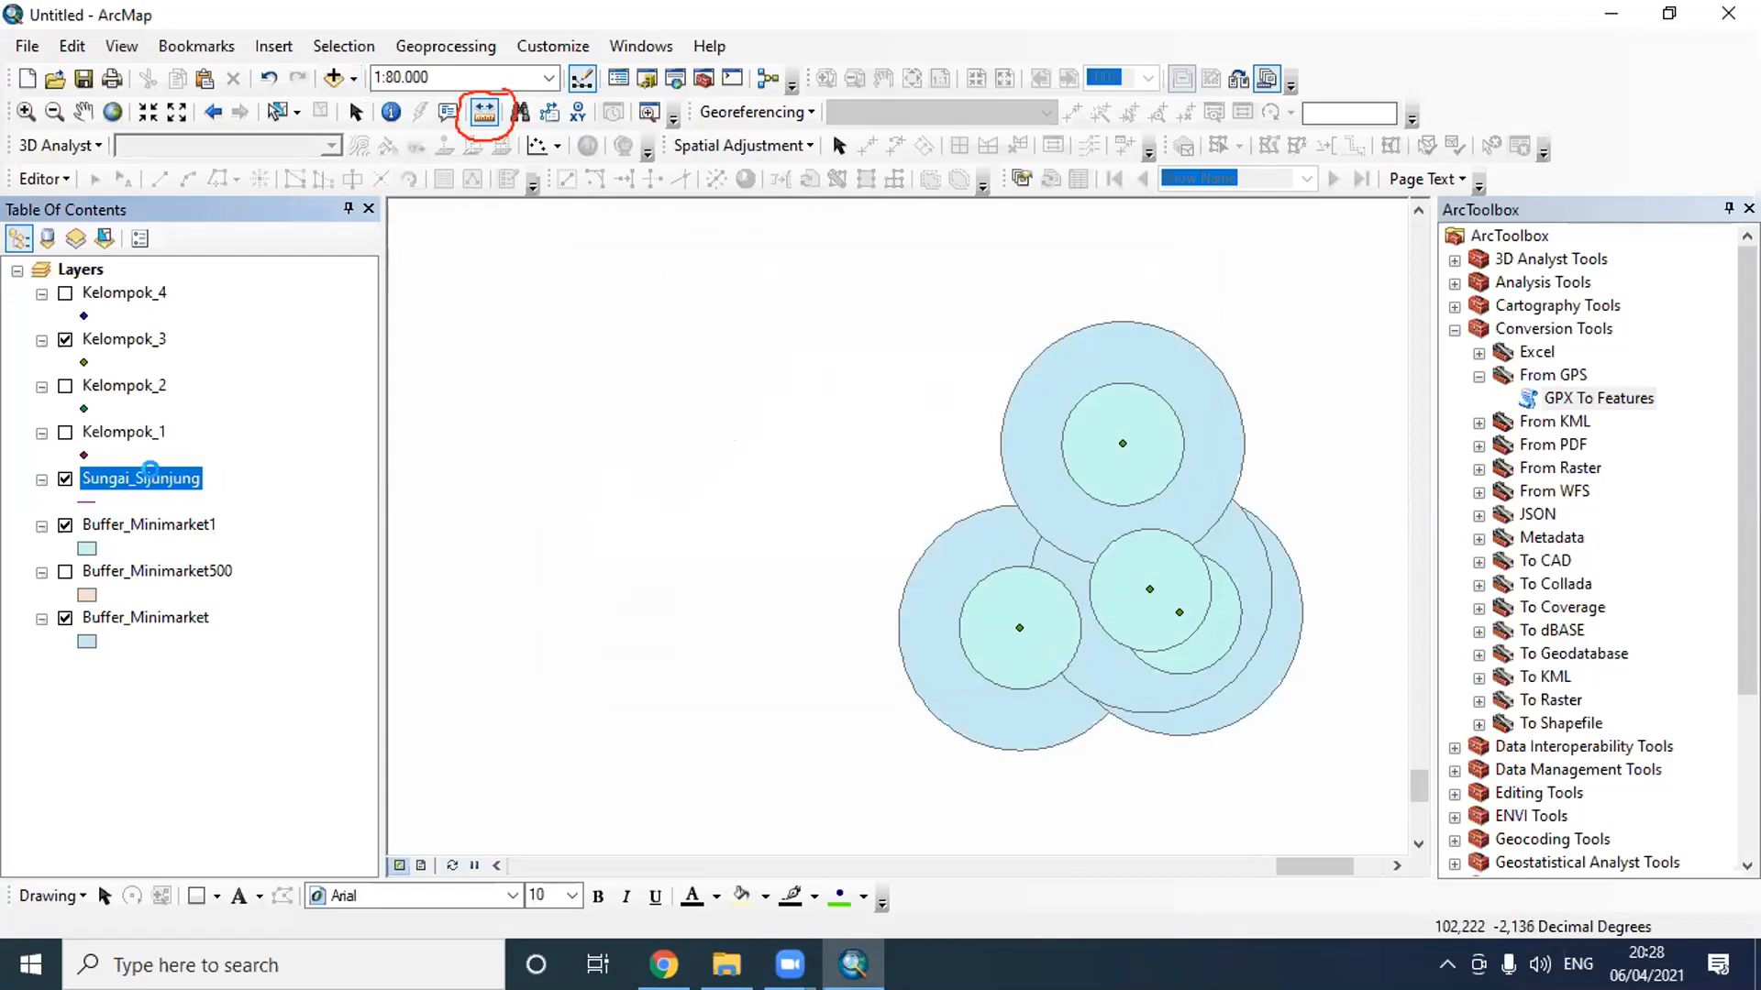
{"action": "right_click", "coordinate": [158, 483]}
{"action": "left_click", "coordinate": [318, 142]}
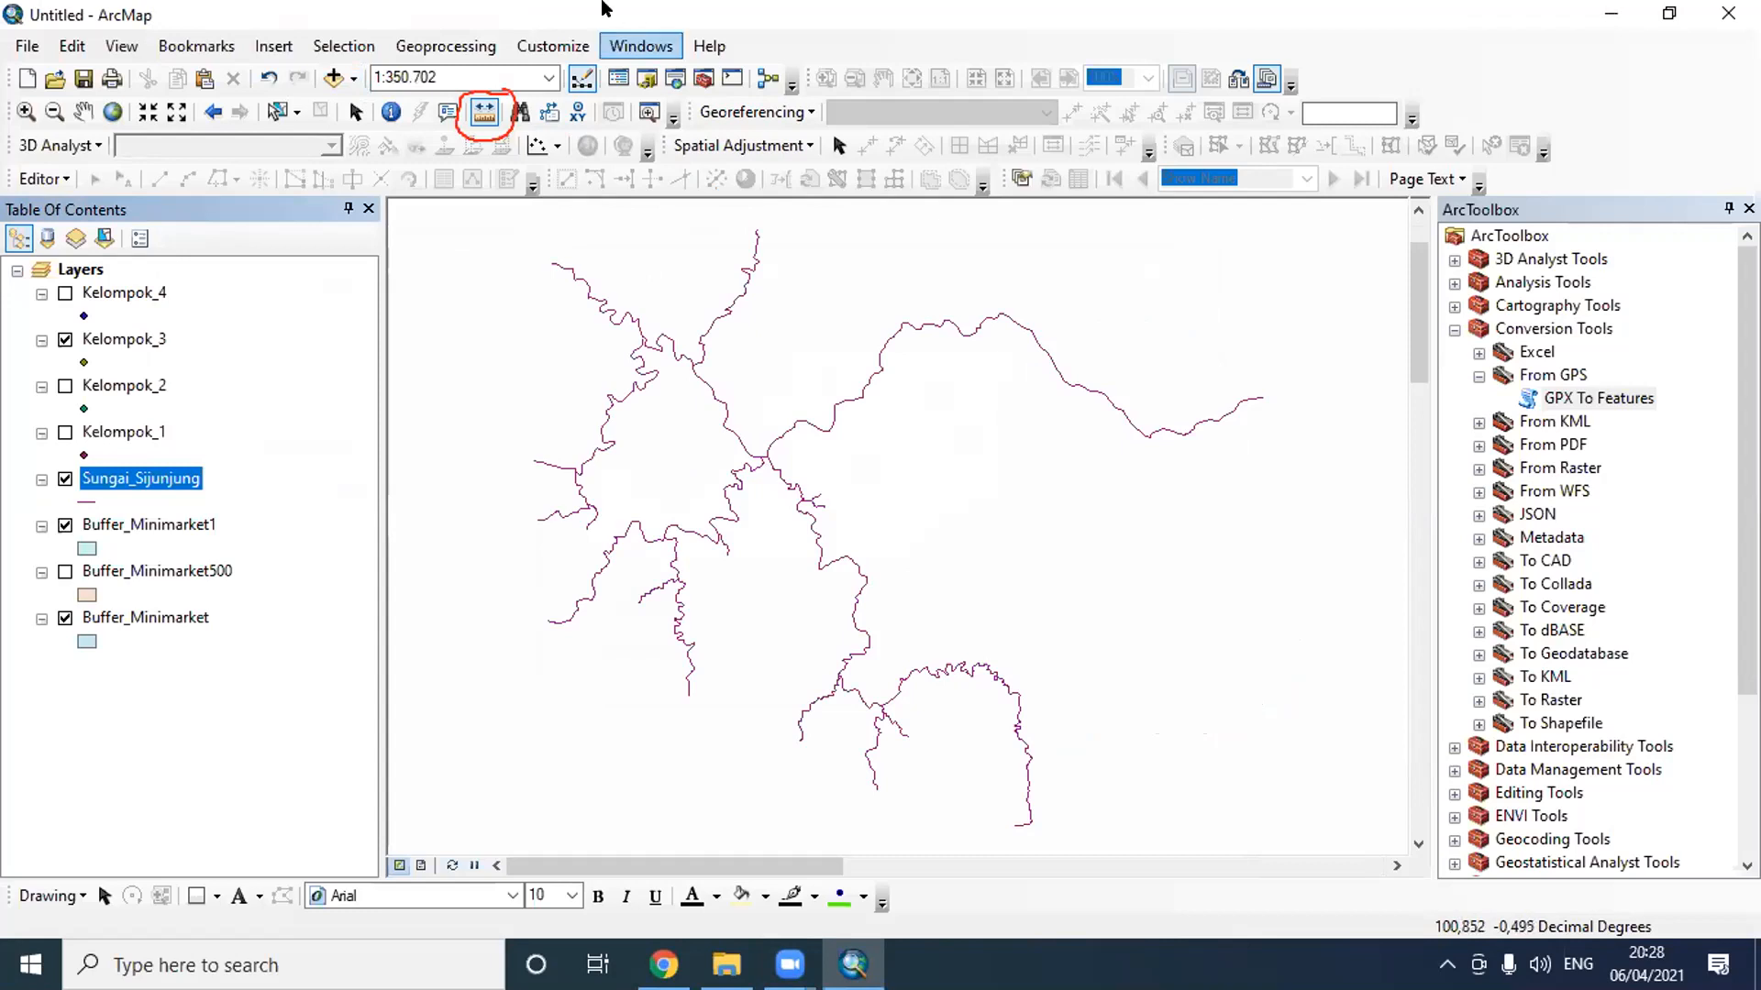
- Start the Buffer tool with the Sungai_Sijunjung river layer as the input features
{"action": "left_click", "coordinate": [463, 46]}
{"action": "left_click", "coordinate": [477, 74]}
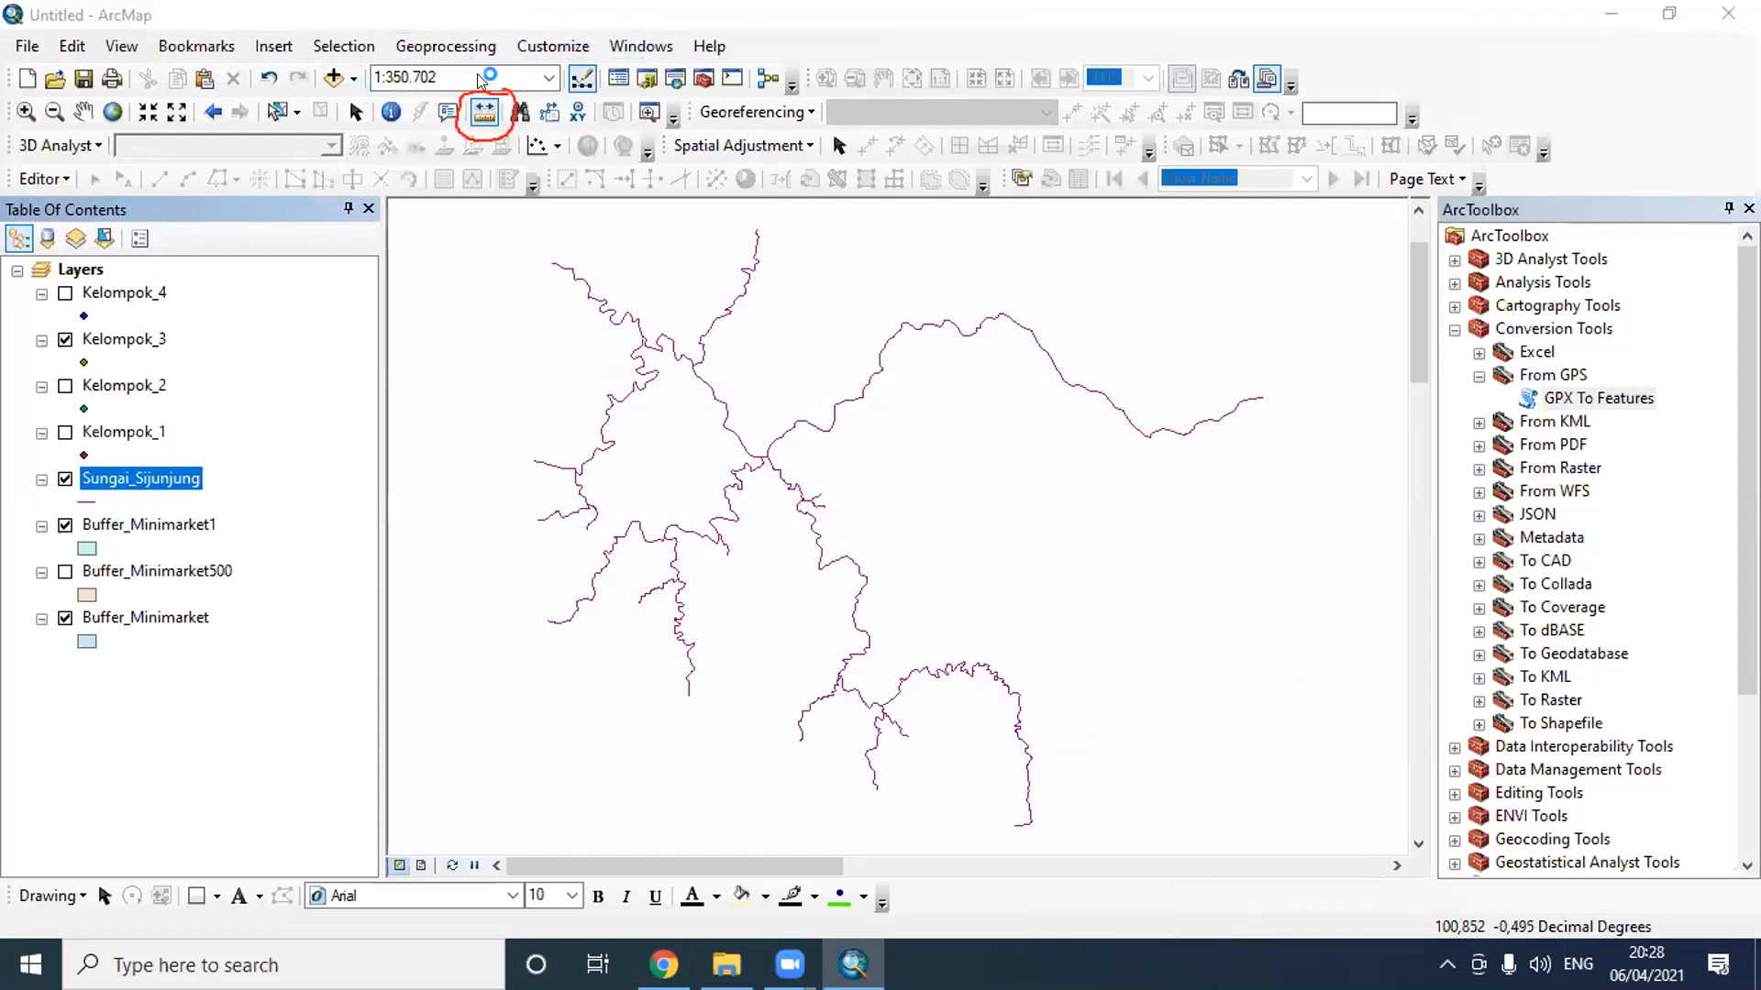
{"action": "left_click", "coordinate": [168, 491]}
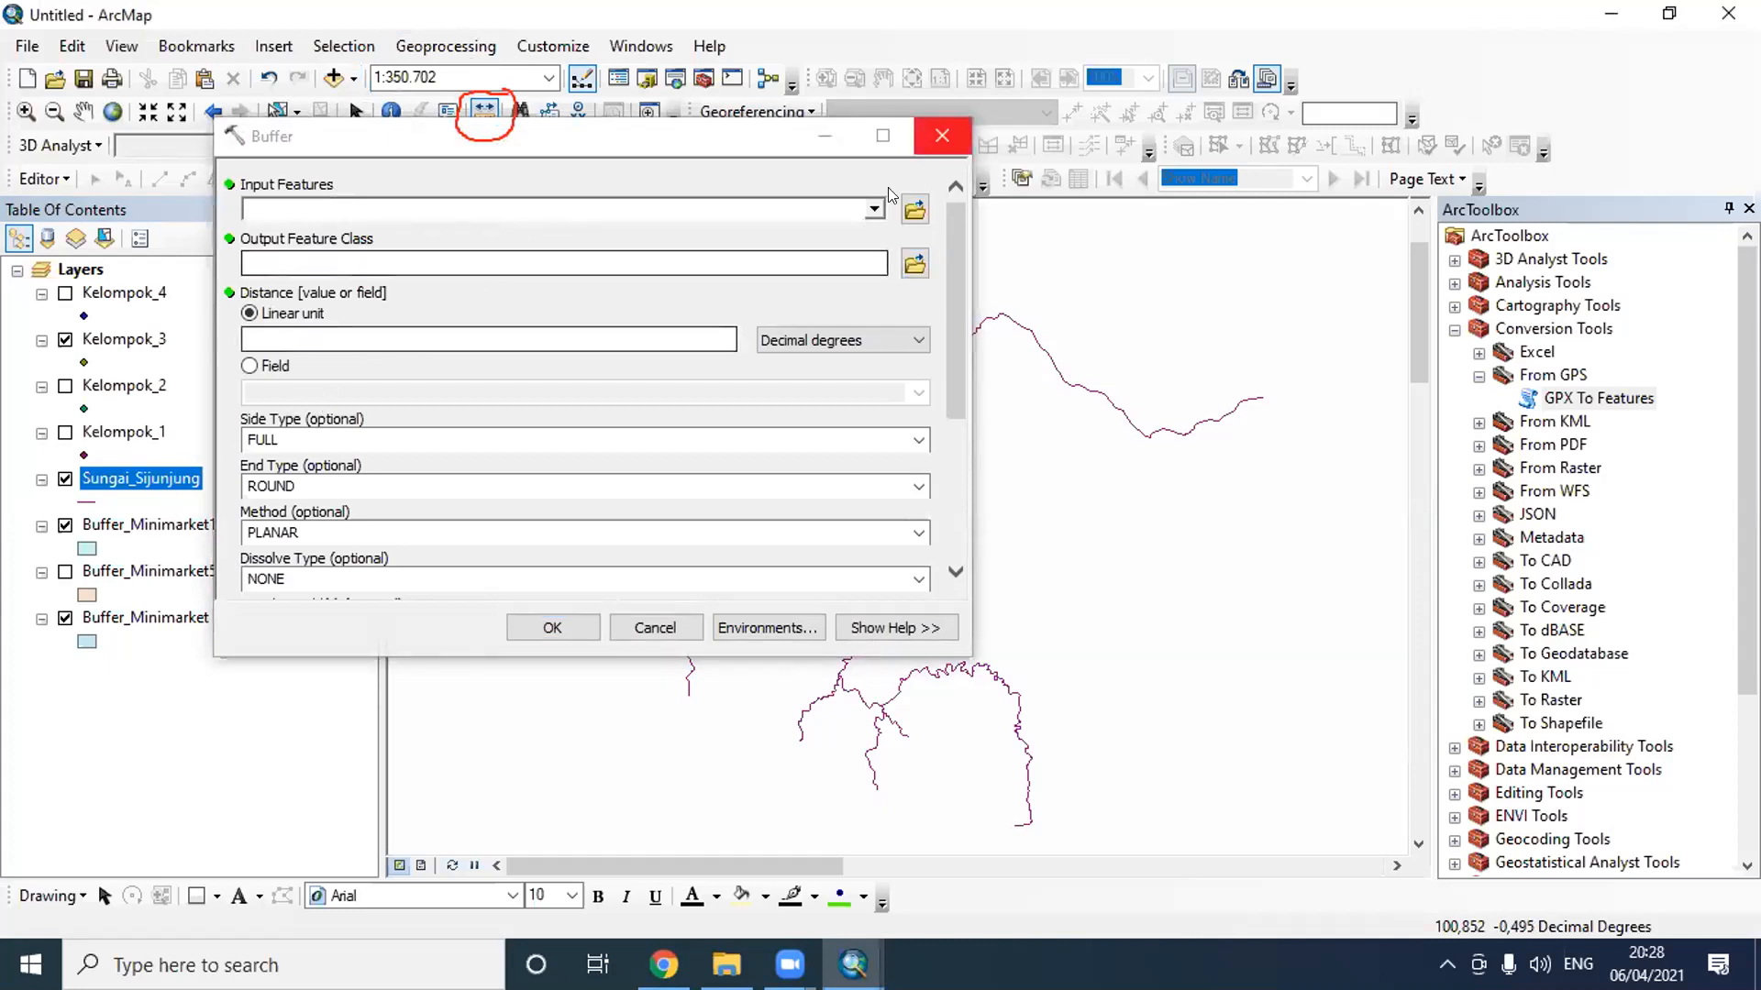
{"action": "left_click", "coordinate": [431, 209]}
{"action": "left_click", "coordinate": [412, 327]}
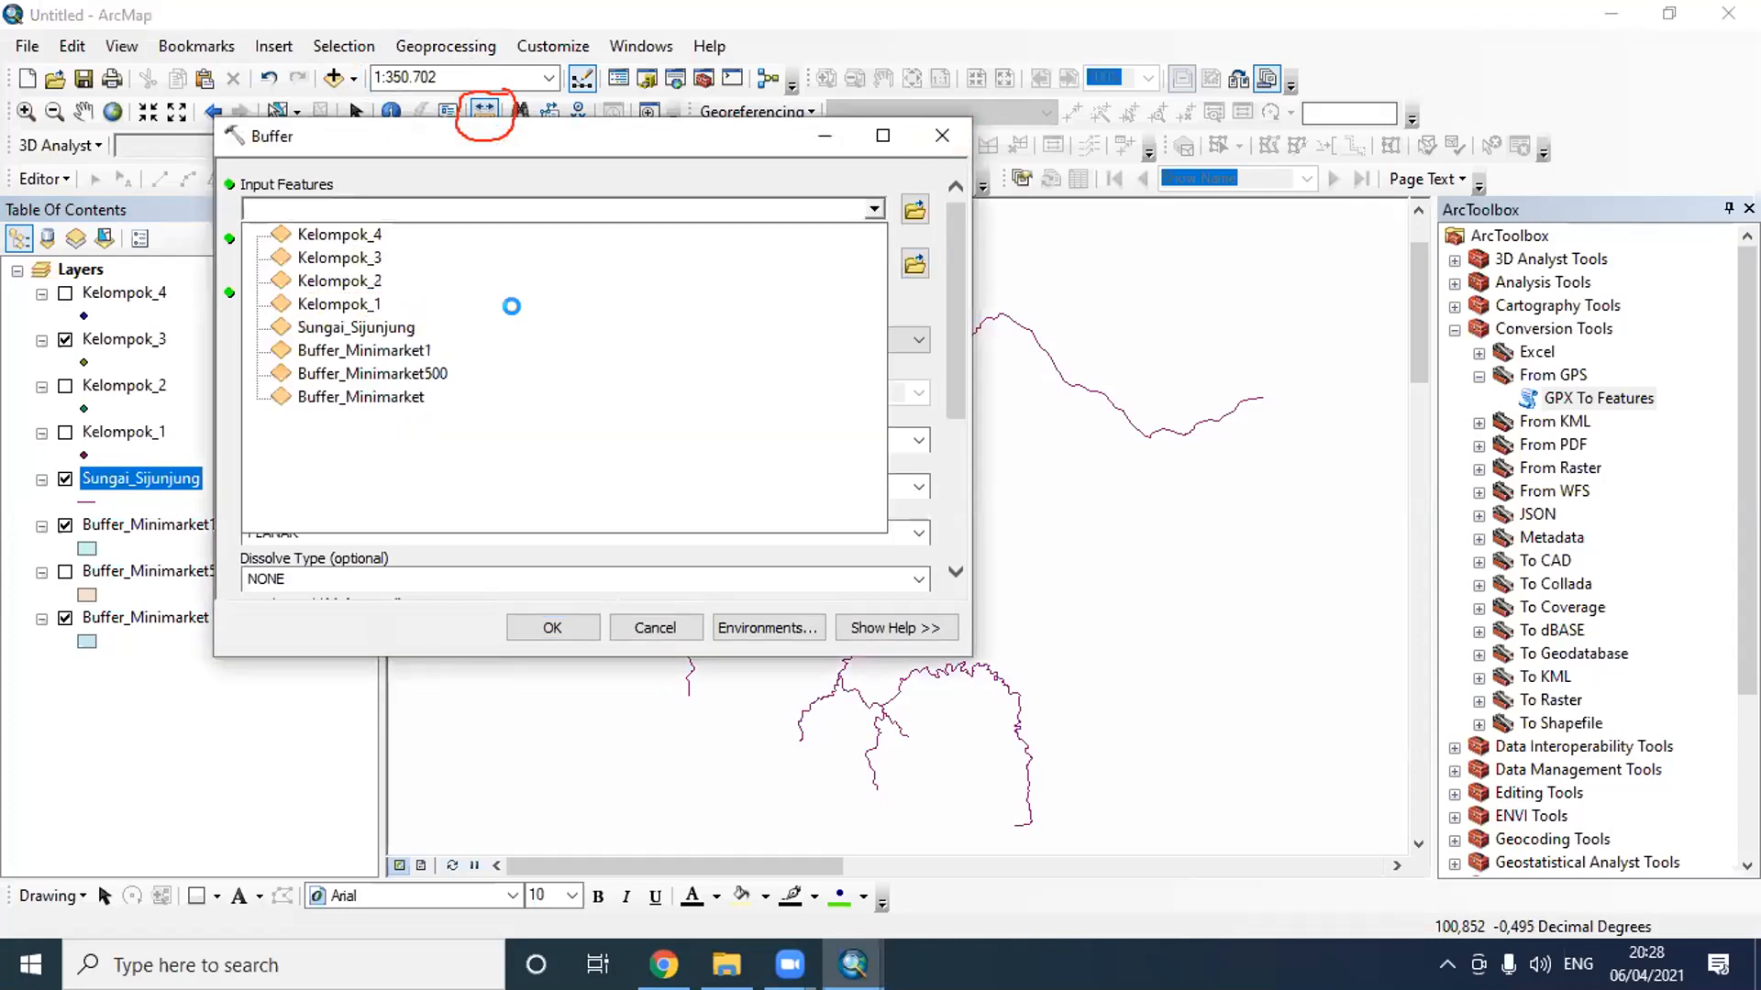
- Set the river buffer's output feature class to BufferSungai_50 in the Latihan H 3 folder
{"action": "left_click", "coordinate": [914, 265]}
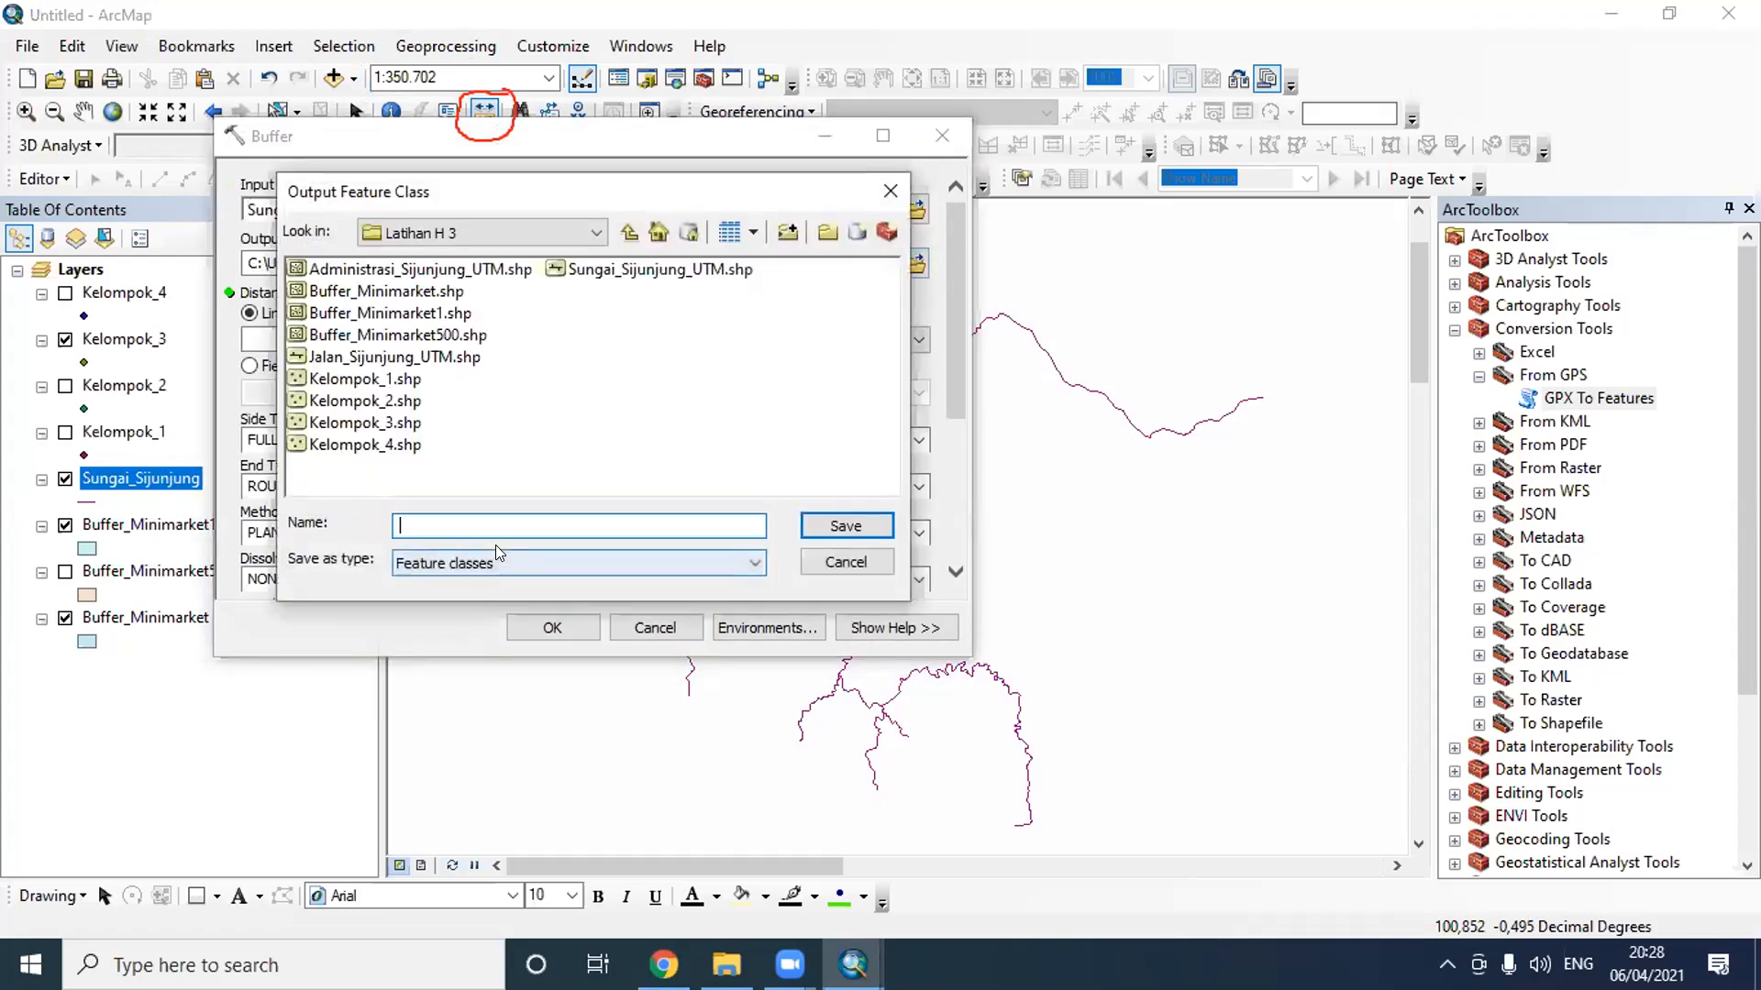
{"action": "type", "text": "Buffe"}
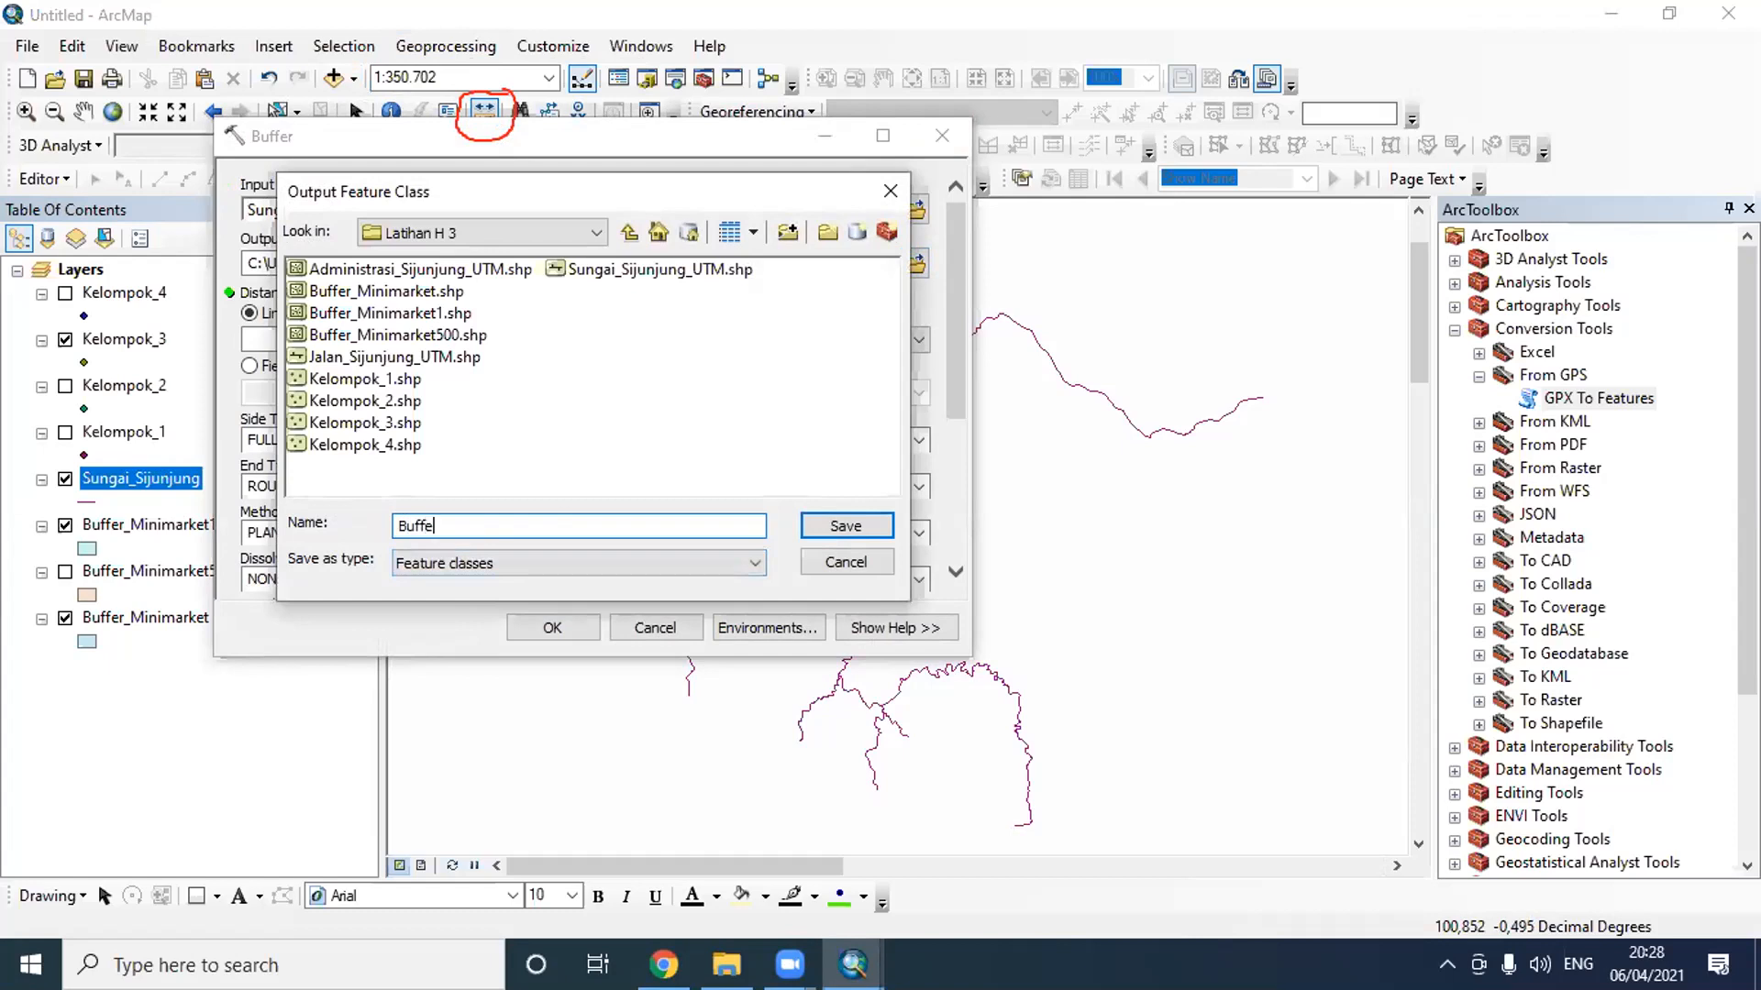
{"action": "type", "text": "rSungai 50"}
{"action": "key", "text": "BackSpace"}
{"action": "key", "text": "BackSpace"}
{"action": "key", "text": "BackSpace"}
{"action": "type", "text": "_50"}
{"action": "key", "text": "BackSpace"}
{"action": "type", "text": "0"}
{"action": "left_click", "coordinate": [845, 526]}
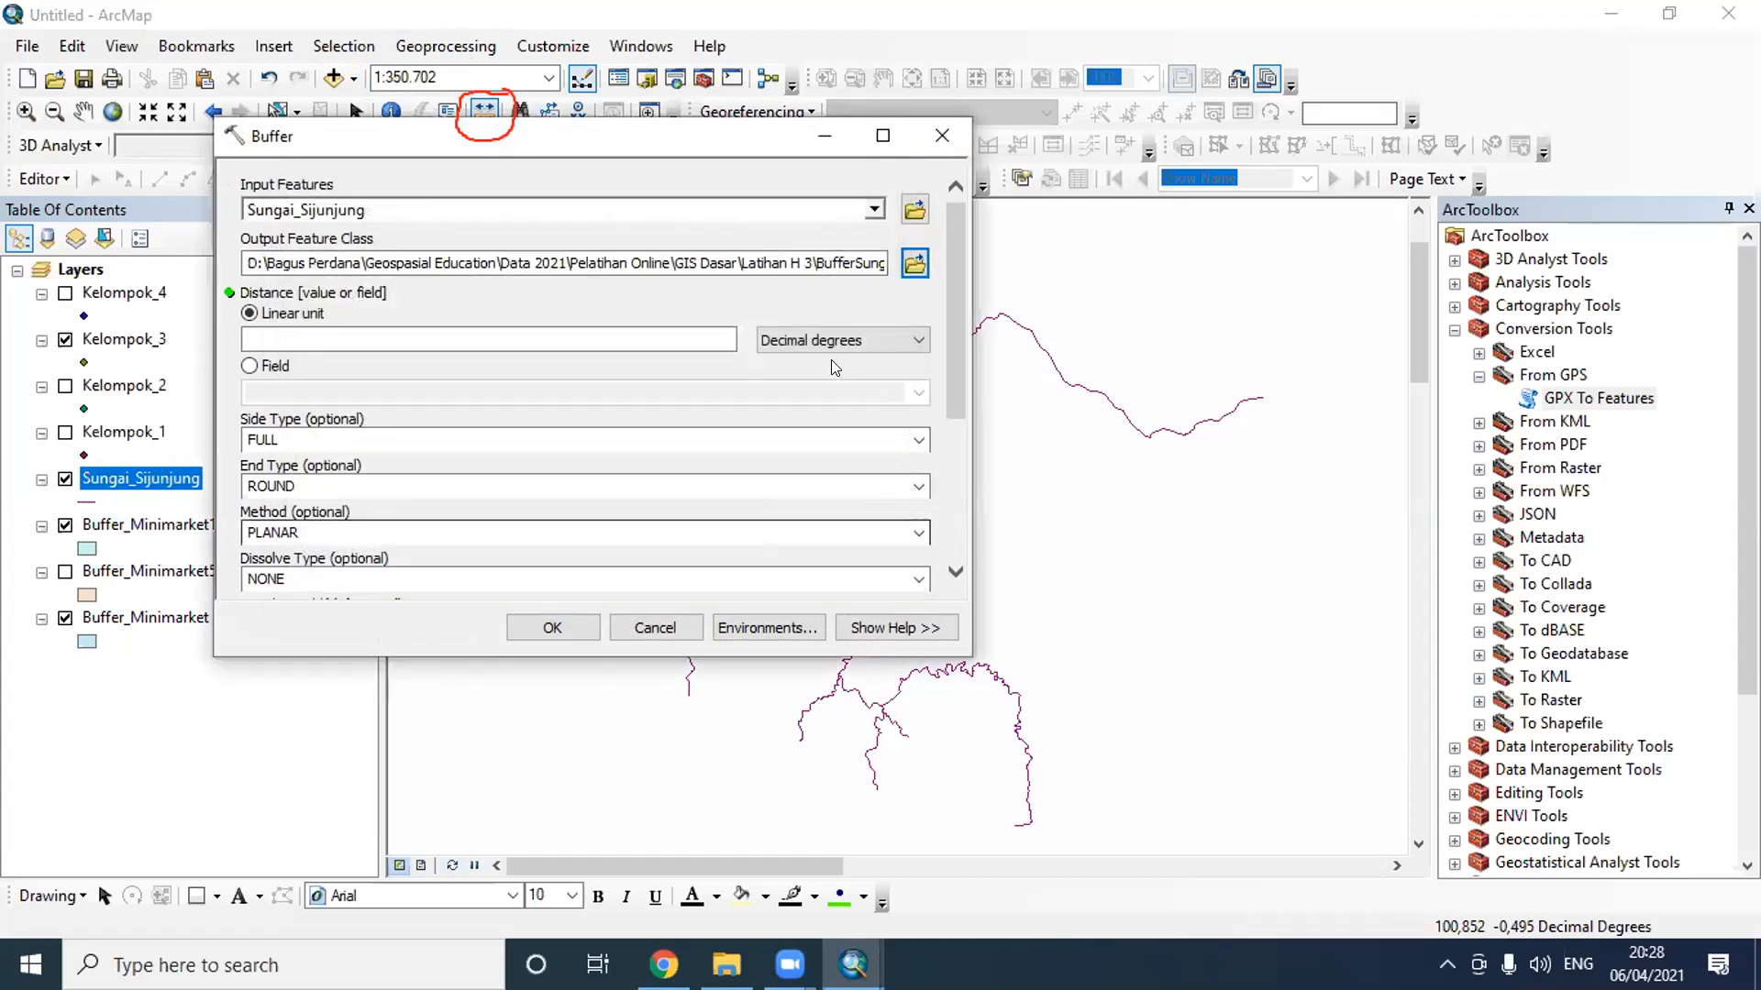
- Set the river buffer's distance to a linear unit of 50 meters and run the tool
{"action": "left_click", "coordinate": [850, 340]}
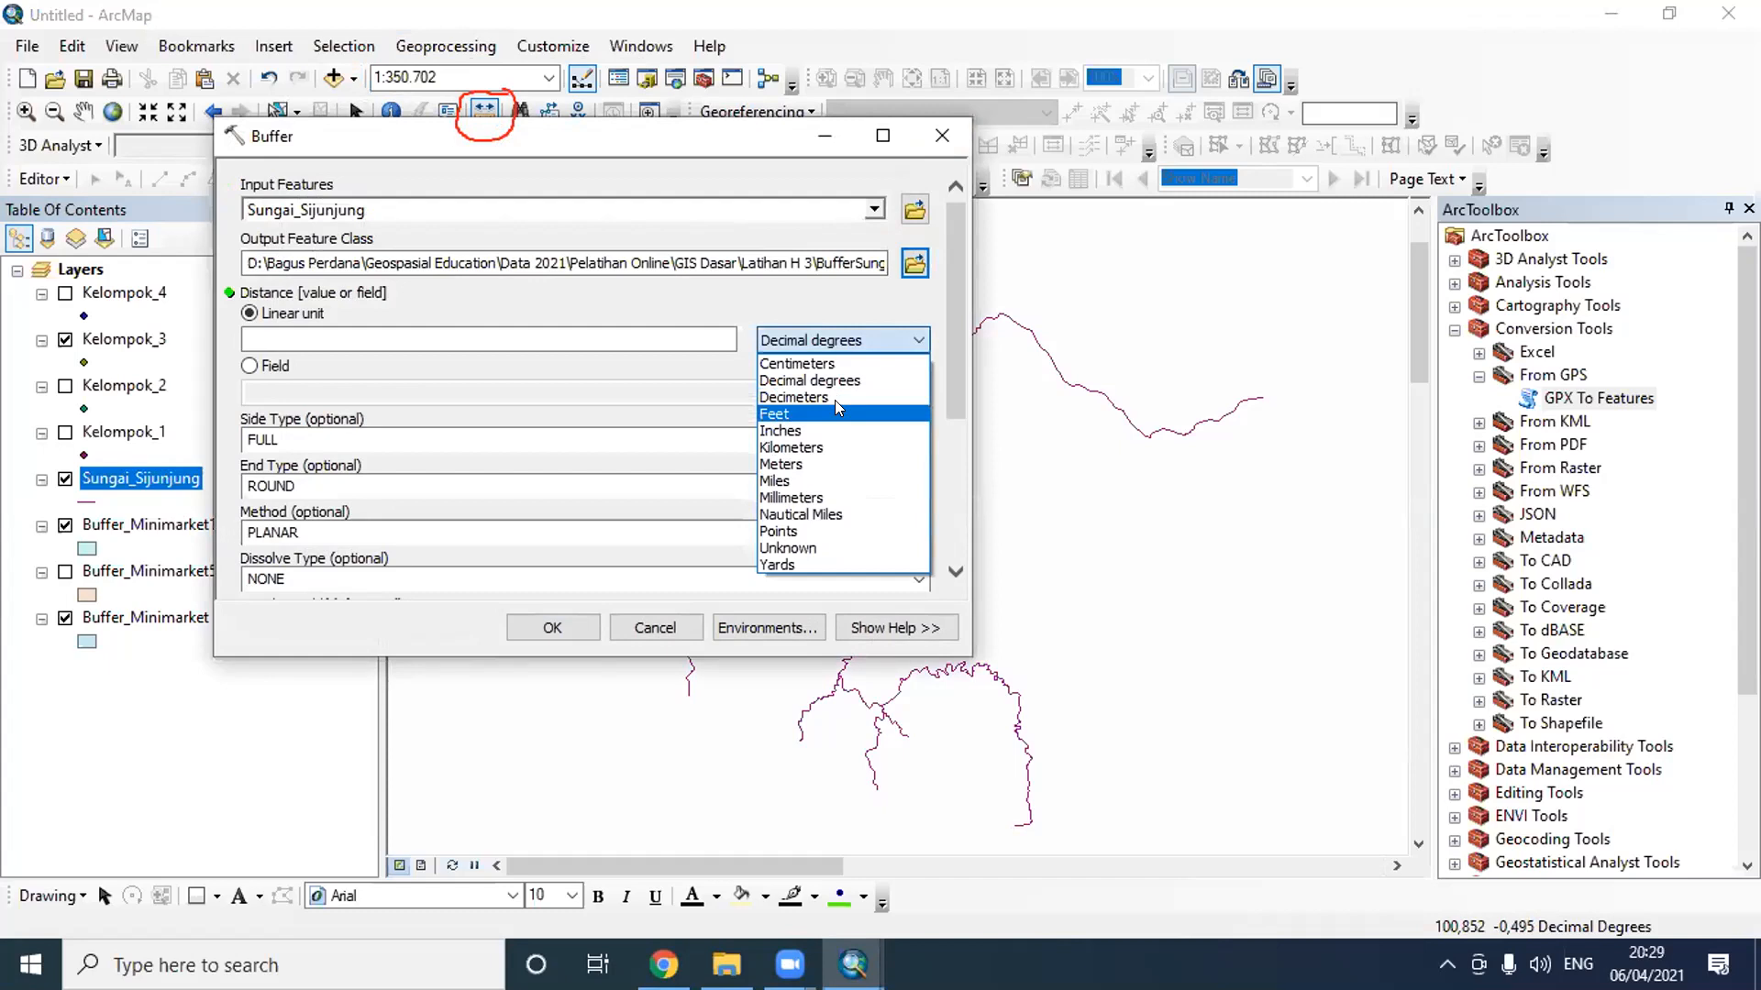
{"action": "left_click", "coordinate": [811, 465]}
{"action": "left_click", "coordinate": [707, 339]}
{"action": "type", "text": "50"}
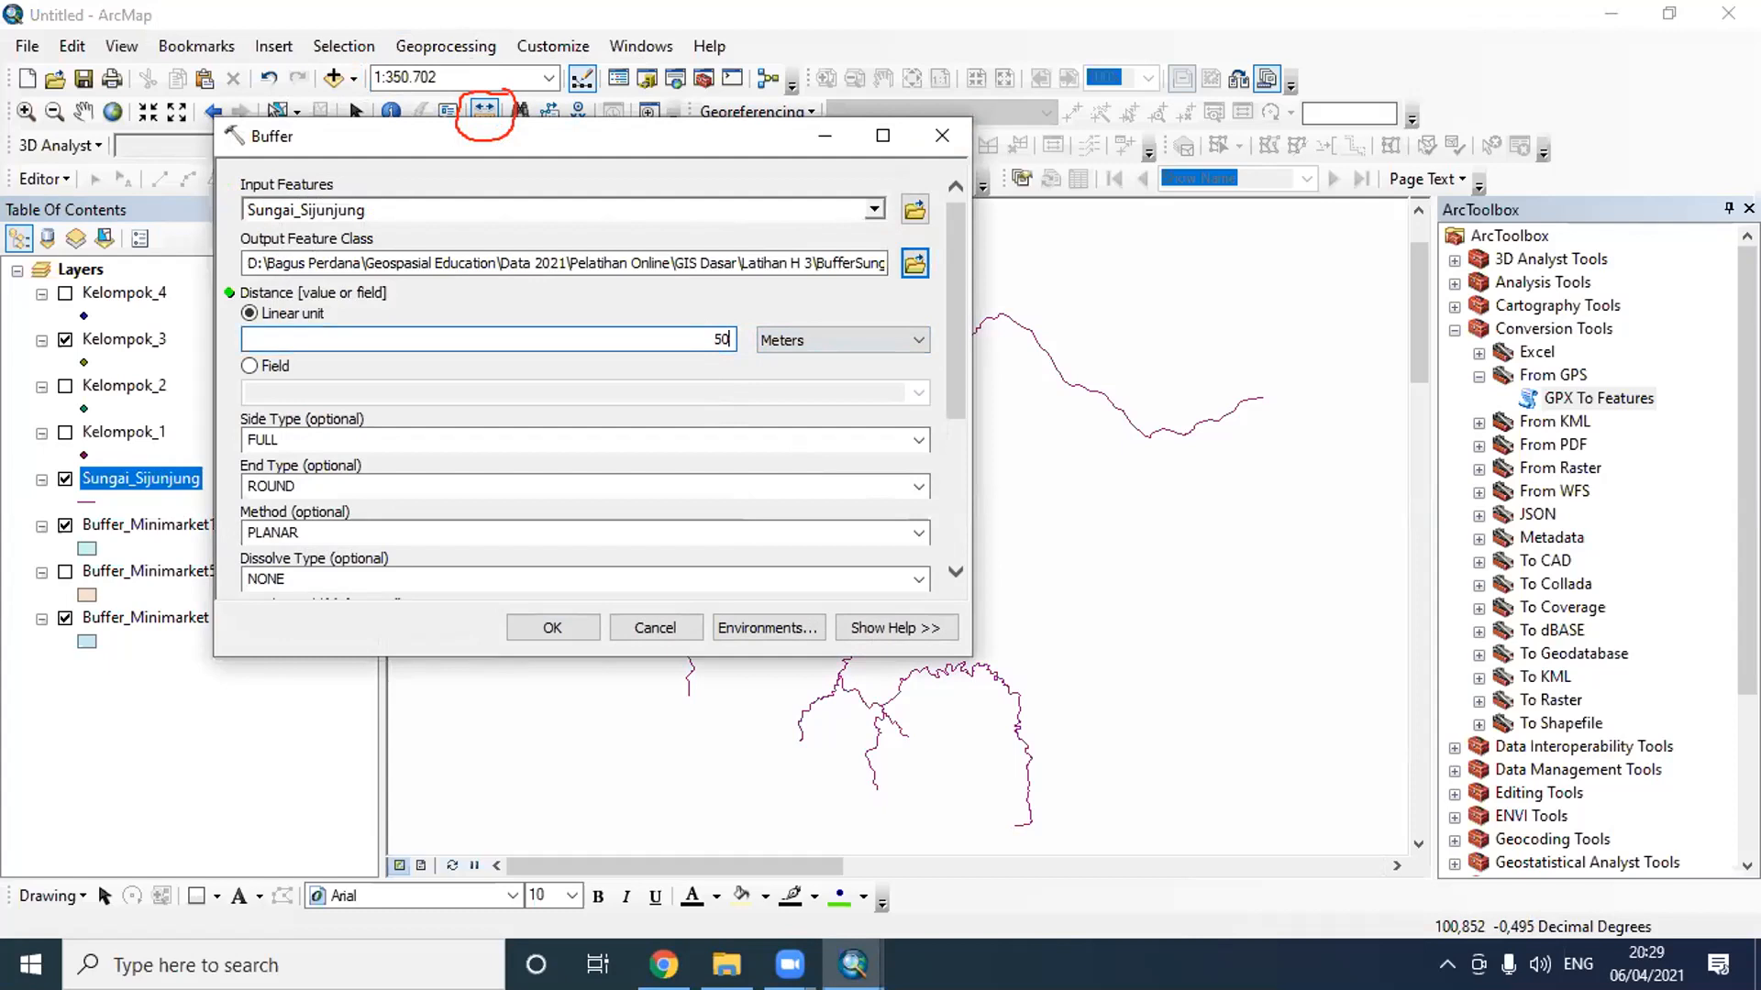
{"action": "left_click", "coordinate": [552, 627]}
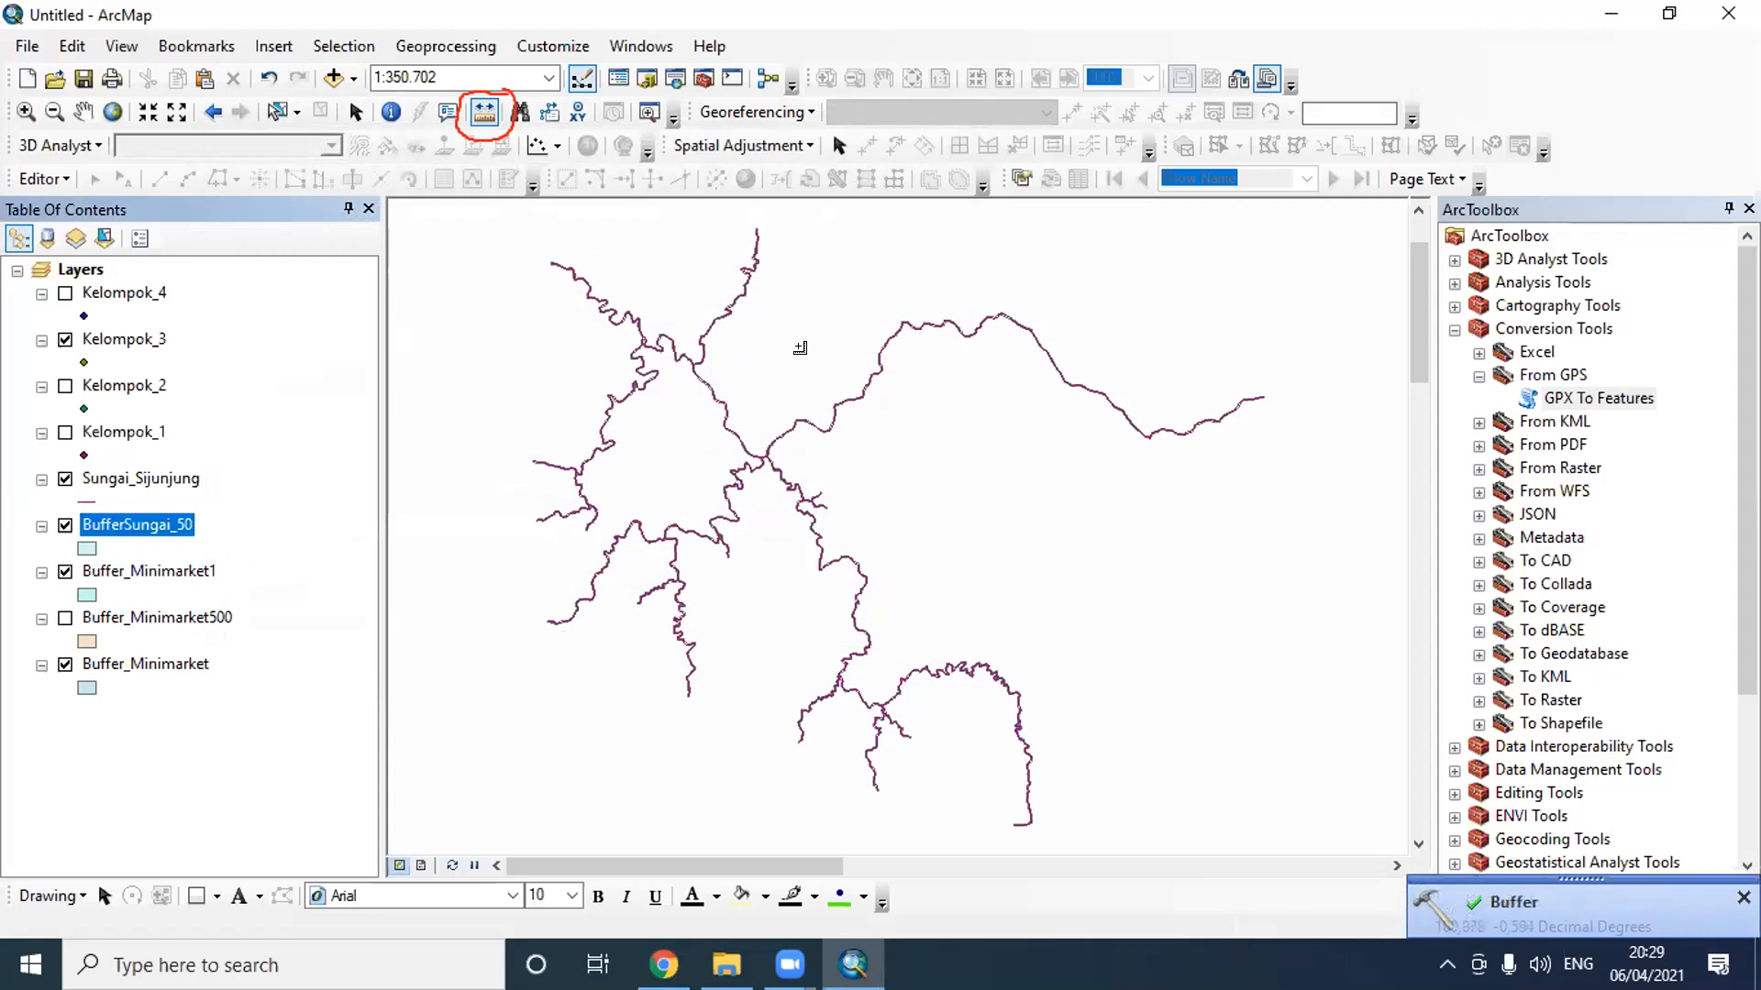
- Measure the distance from the river line to the BufferSungai_50 edge near the river junction, with meters as the distance unit
{"action": "scroll", "coordinate": [759, 468], "scroll_direction": "up", "scroll_amount": 3}
{"action": "scroll", "coordinate": [760, 468], "scroll_direction": "up", "scroll_amount": 5}
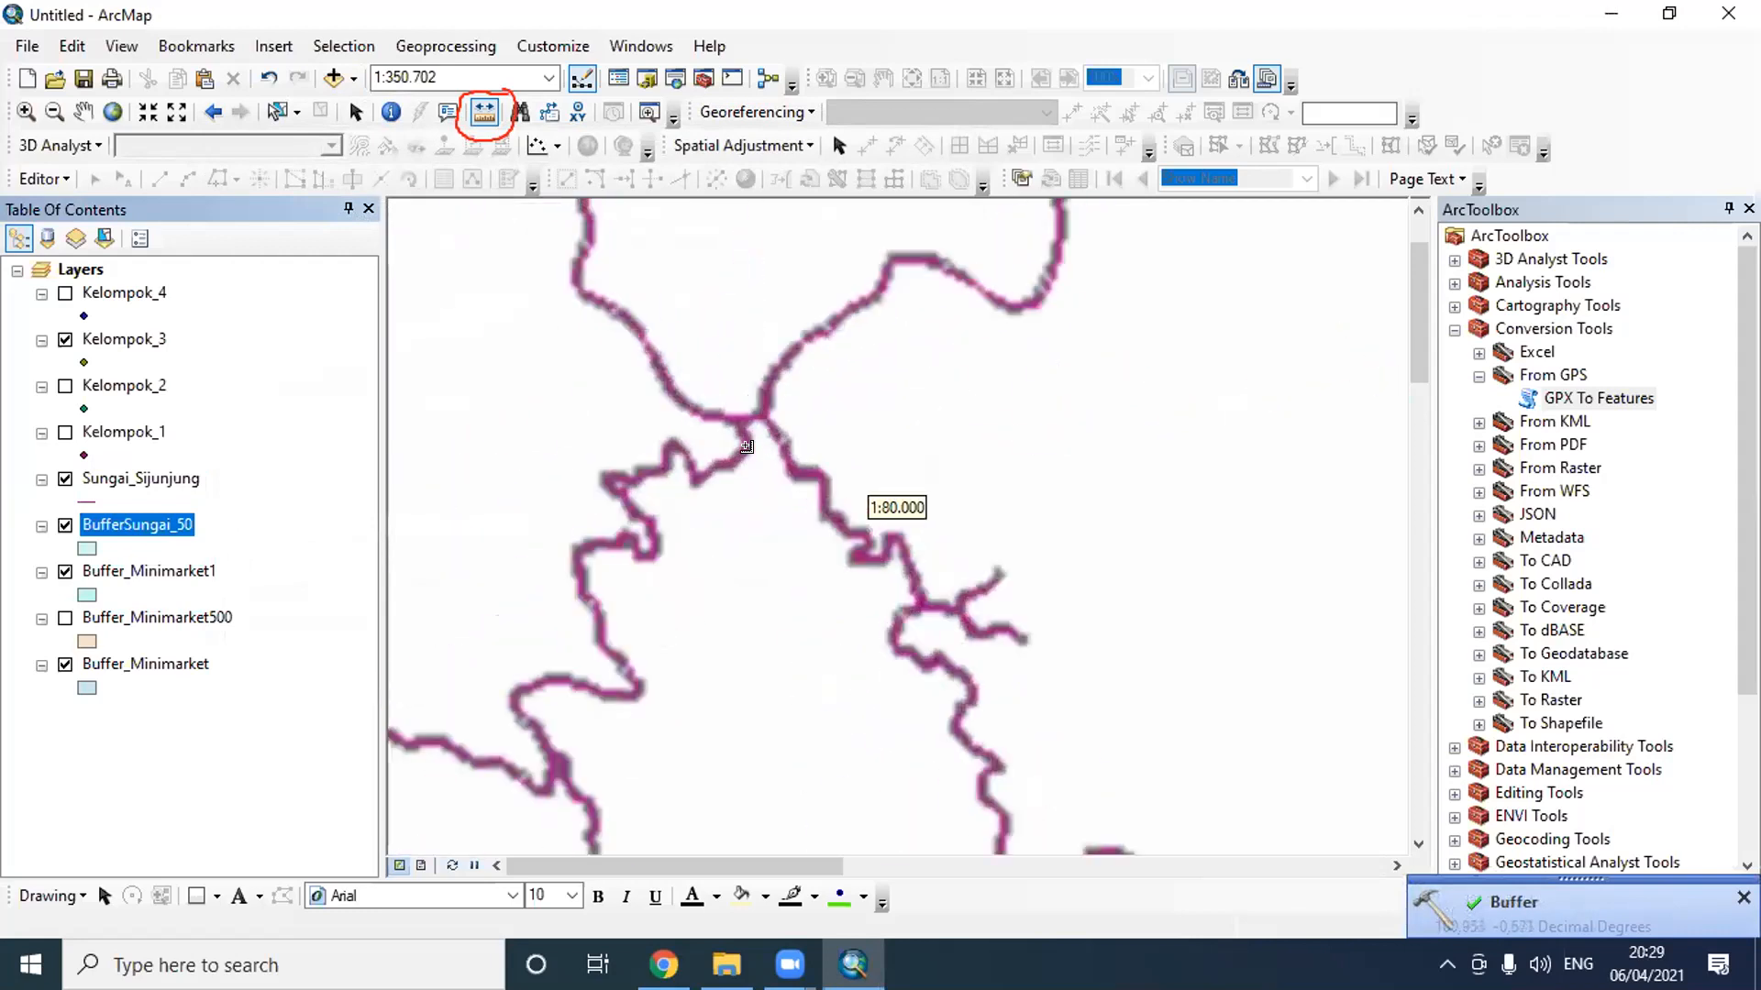
{"action": "scroll", "coordinate": [782, 614], "scroll_direction": "up", "scroll_amount": 3}
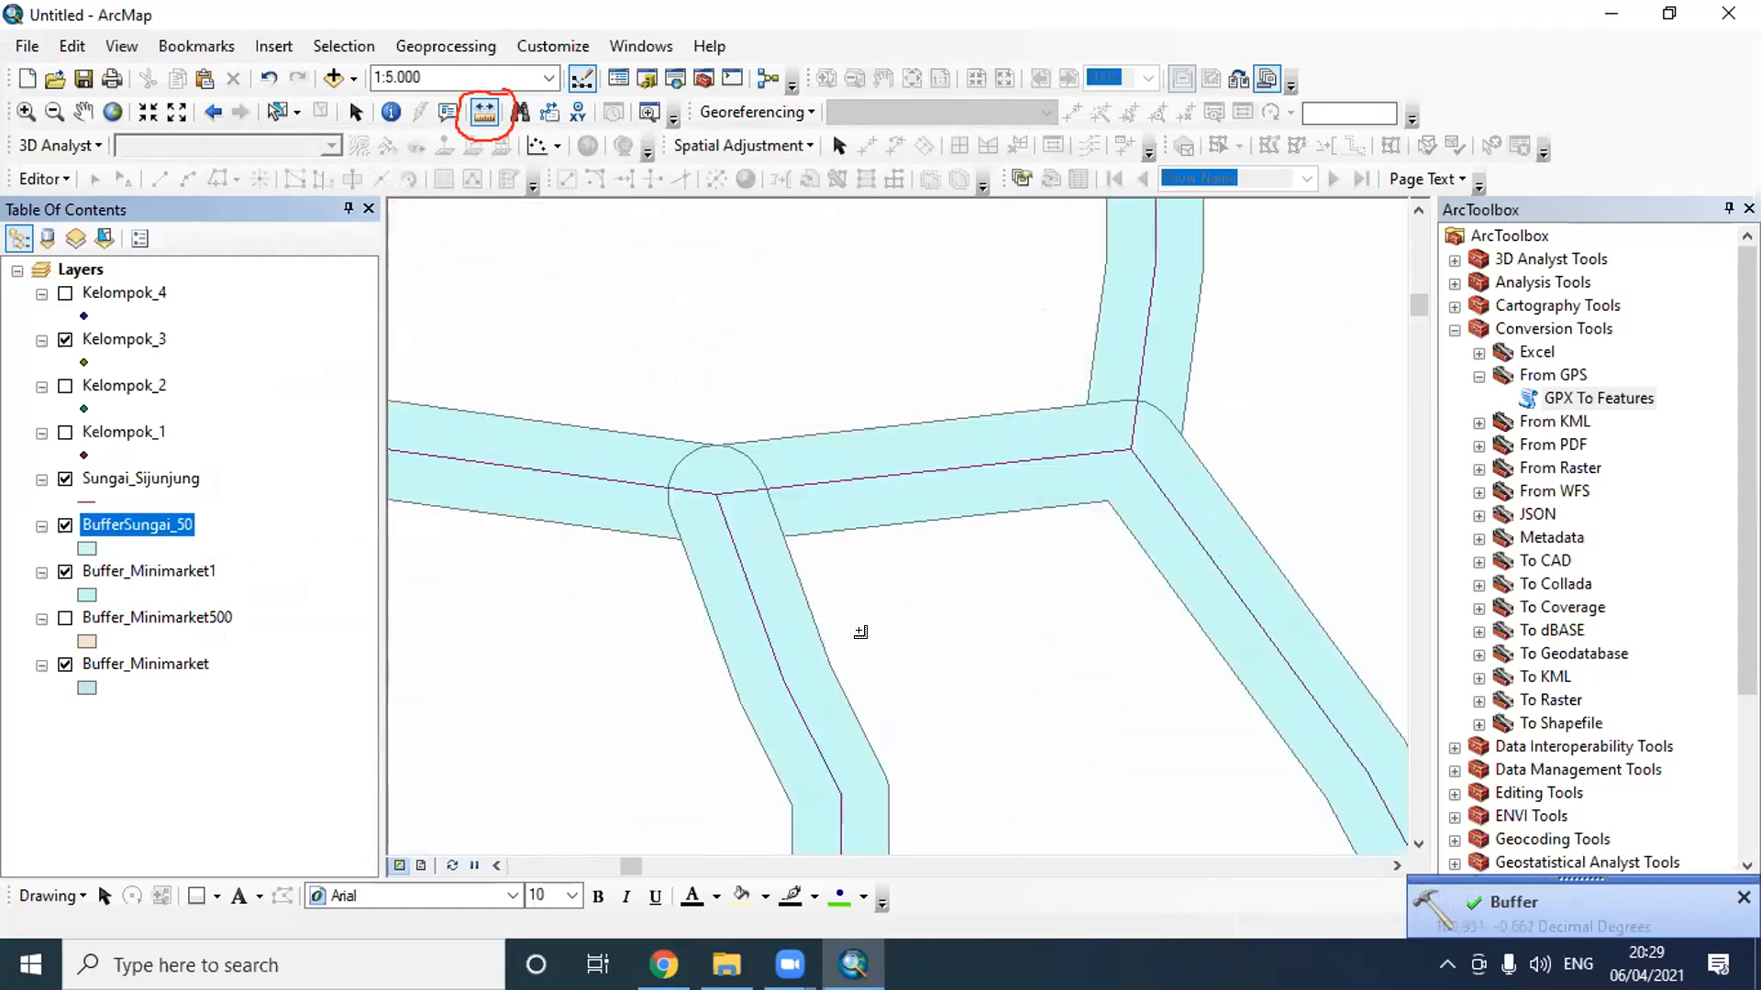
{"action": "left_click", "coordinate": [484, 114]}
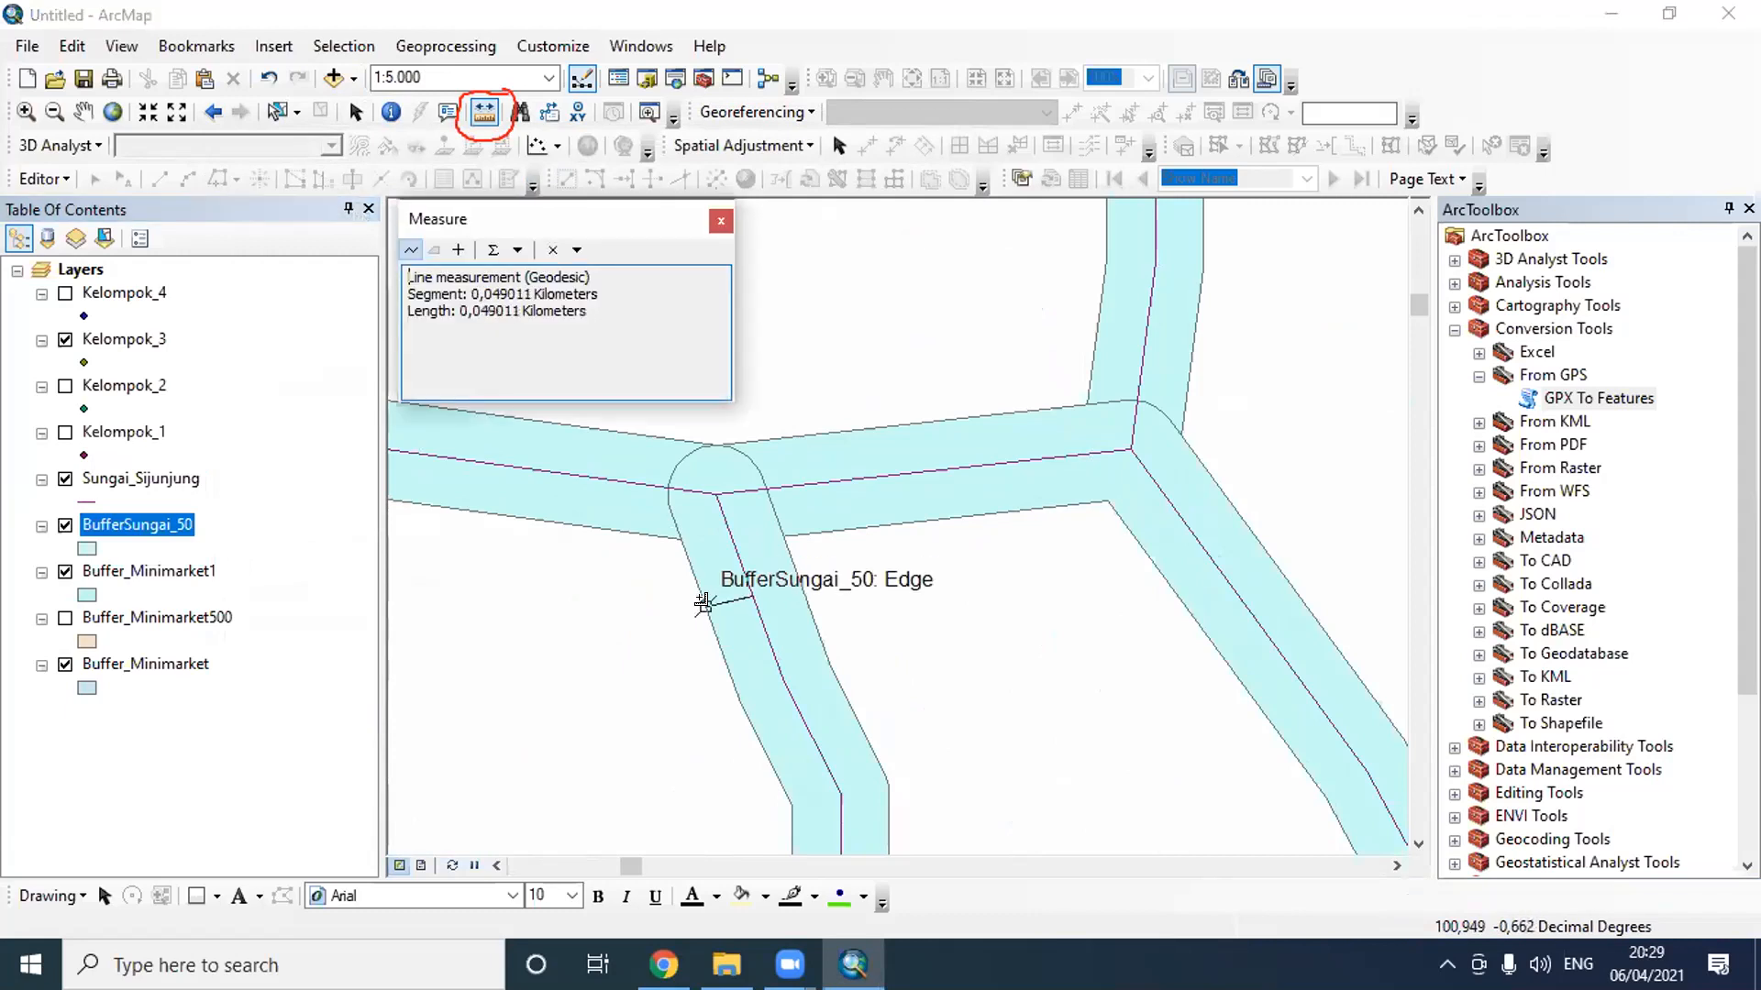
{"action": "left_click", "coordinate": [518, 251]}
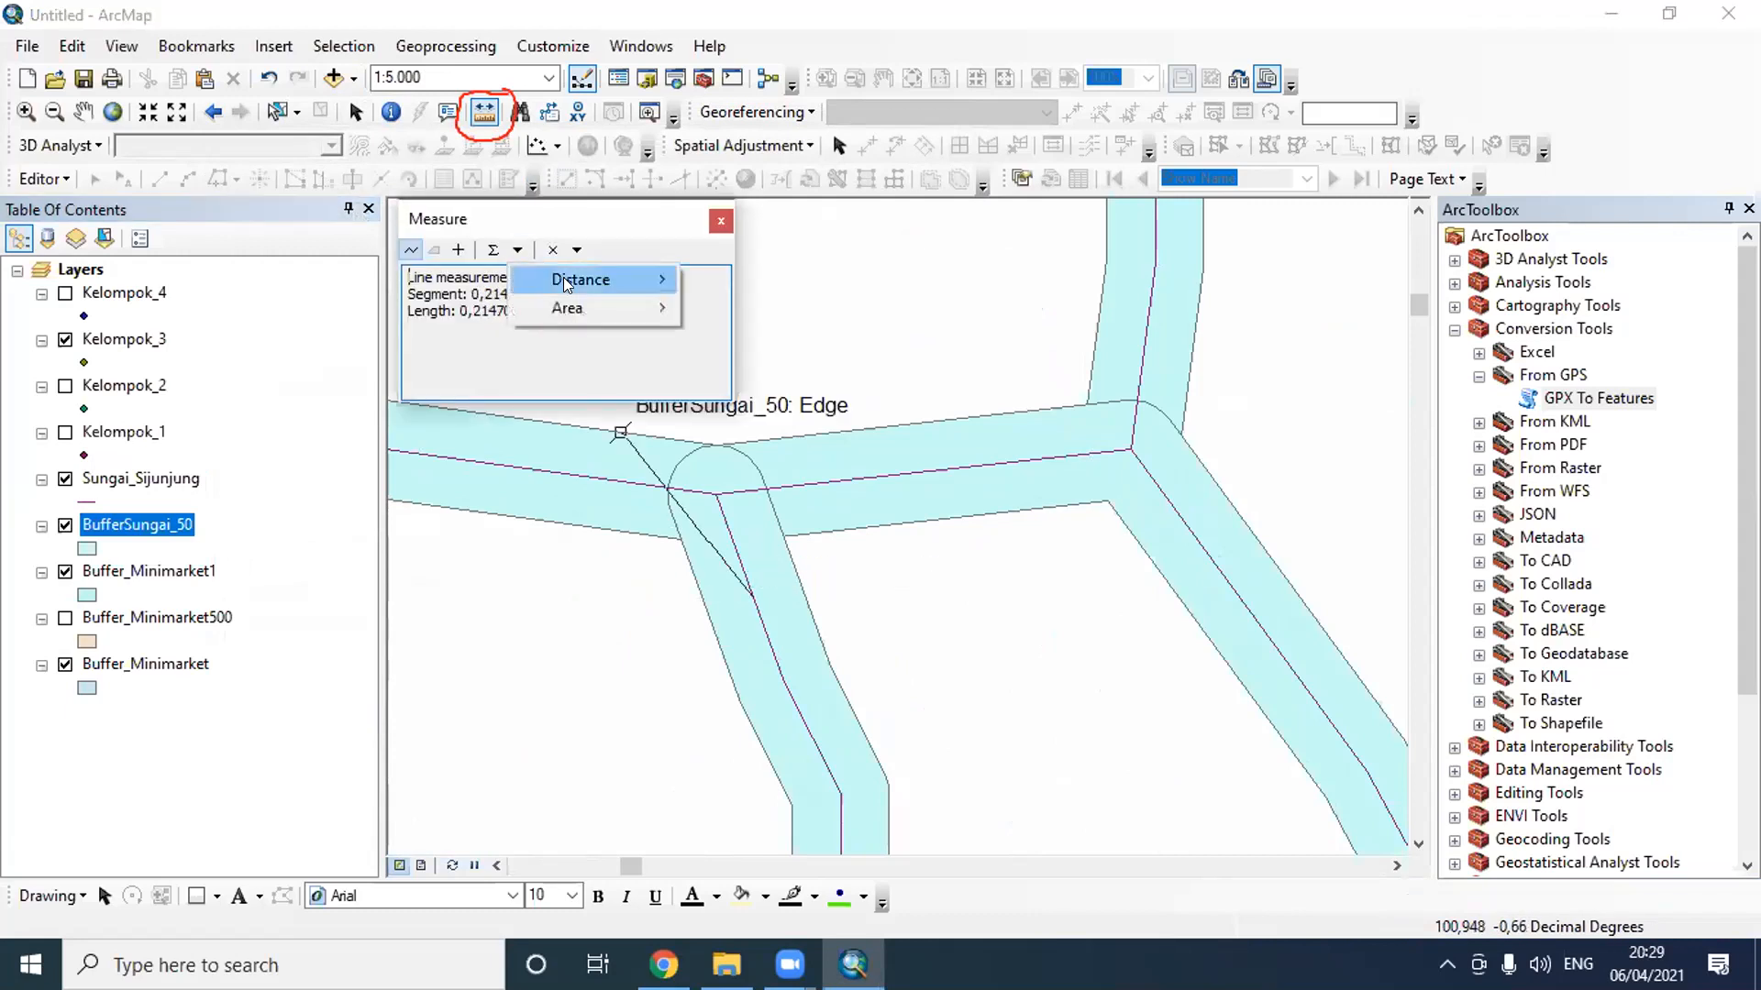
{"action": "mouse_move", "coordinate": [565, 277]}
{"action": "left_click", "coordinate": [750, 306]}
{"action": "left_click", "coordinate": [752, 597]}
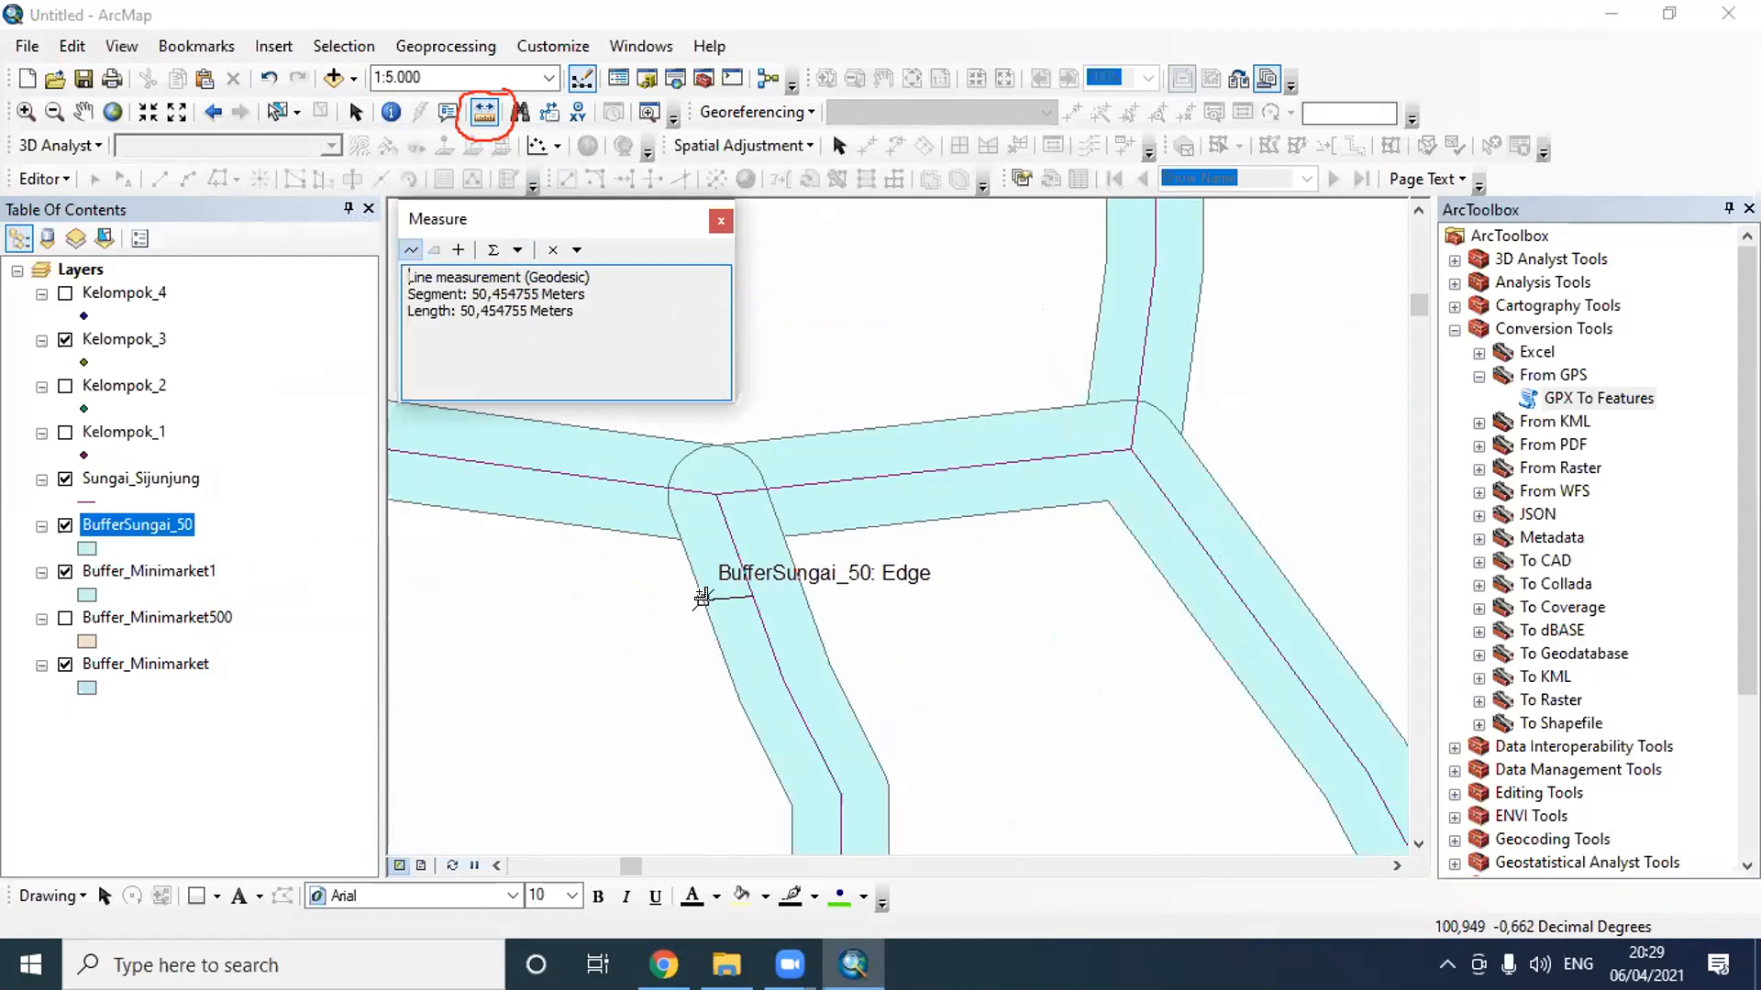
{"action": "left_click", "coordinate": [720, 220]}
- Start another Buffer operation with Sungai_Sijunjung as the input features
{"action": "scroll", "coordinate": [776, 538], "scroll_direction": "down", "scroll_amount": 2}
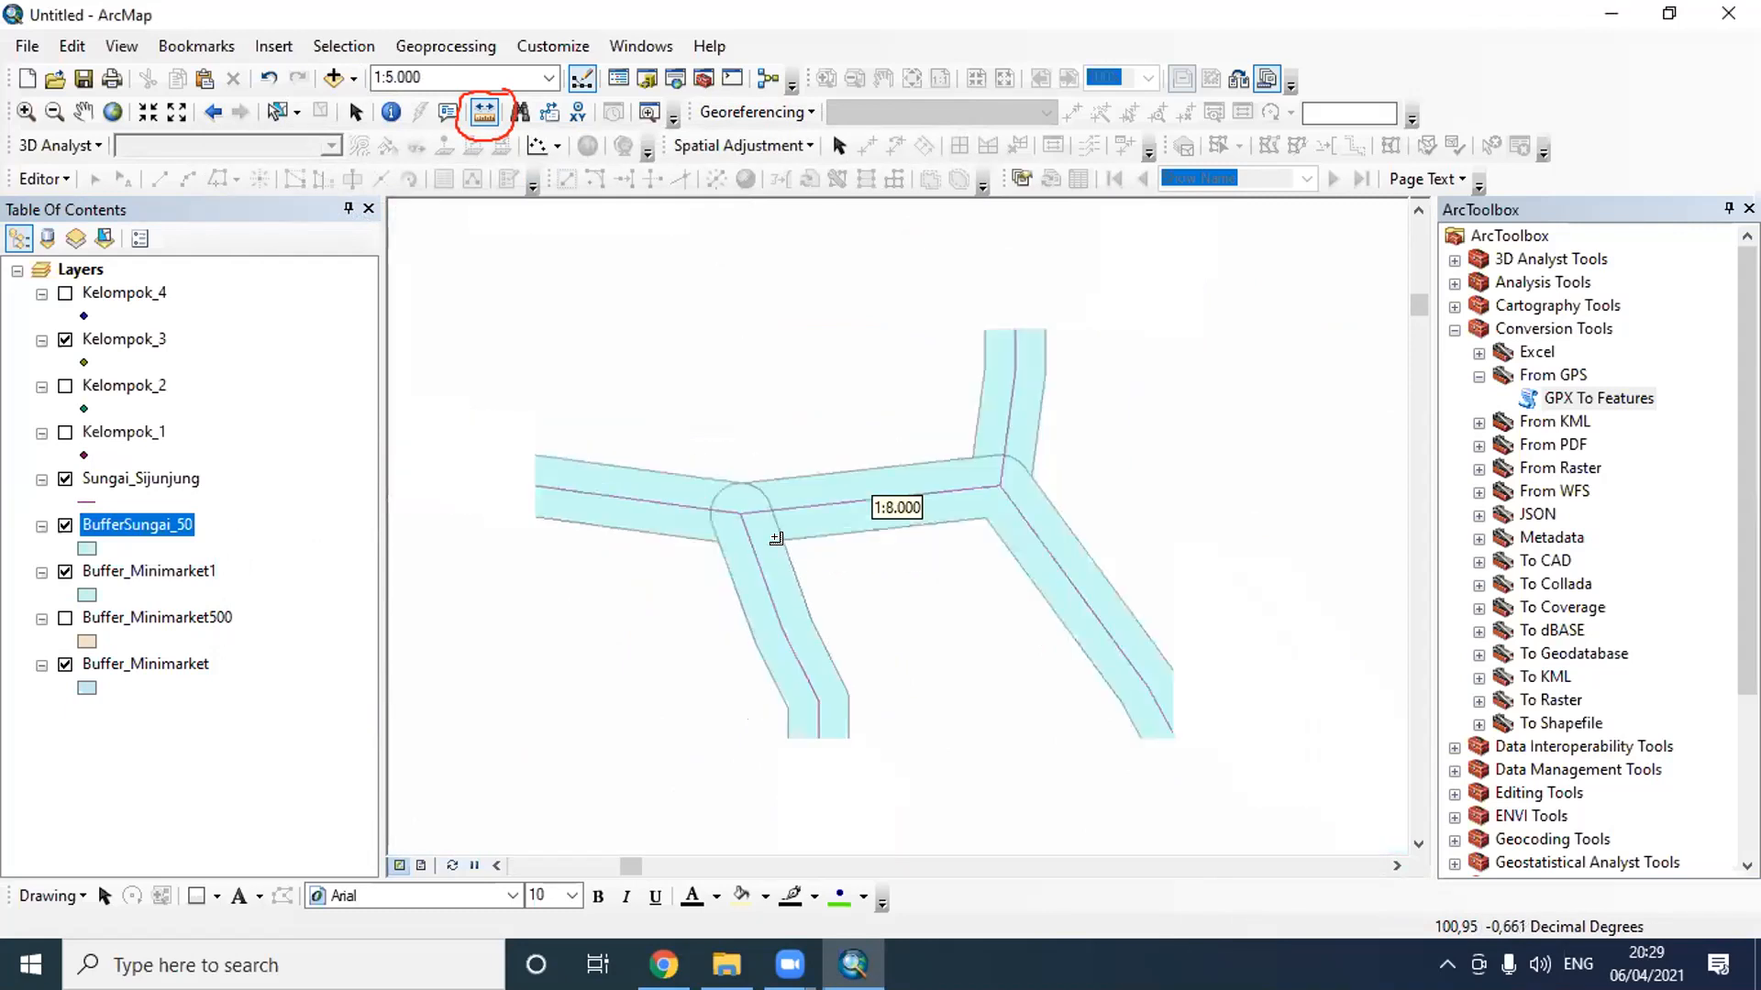
{"action": "scroll", "coordinate": [781, 576], "scroll_direction": "down", "scroll_amount": 4}
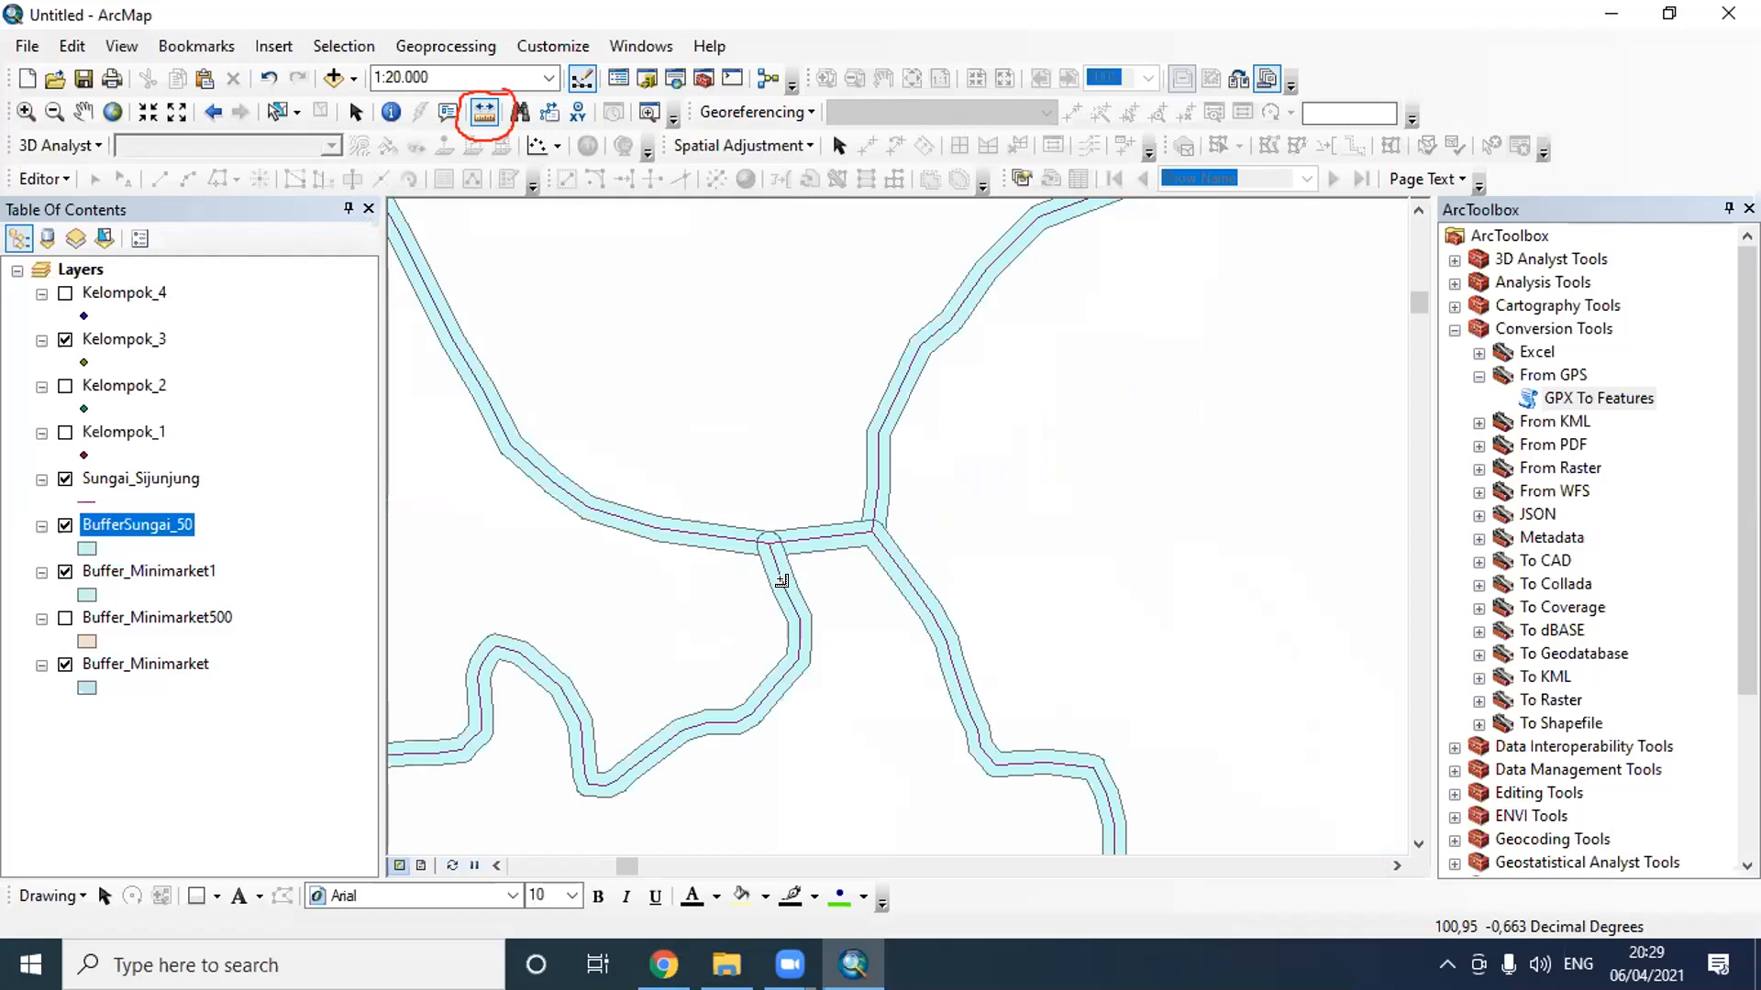
{"action": "left_click", "coordinate": [479, 44]}
{"action": "left_click", "coordinate": [479, 74]}
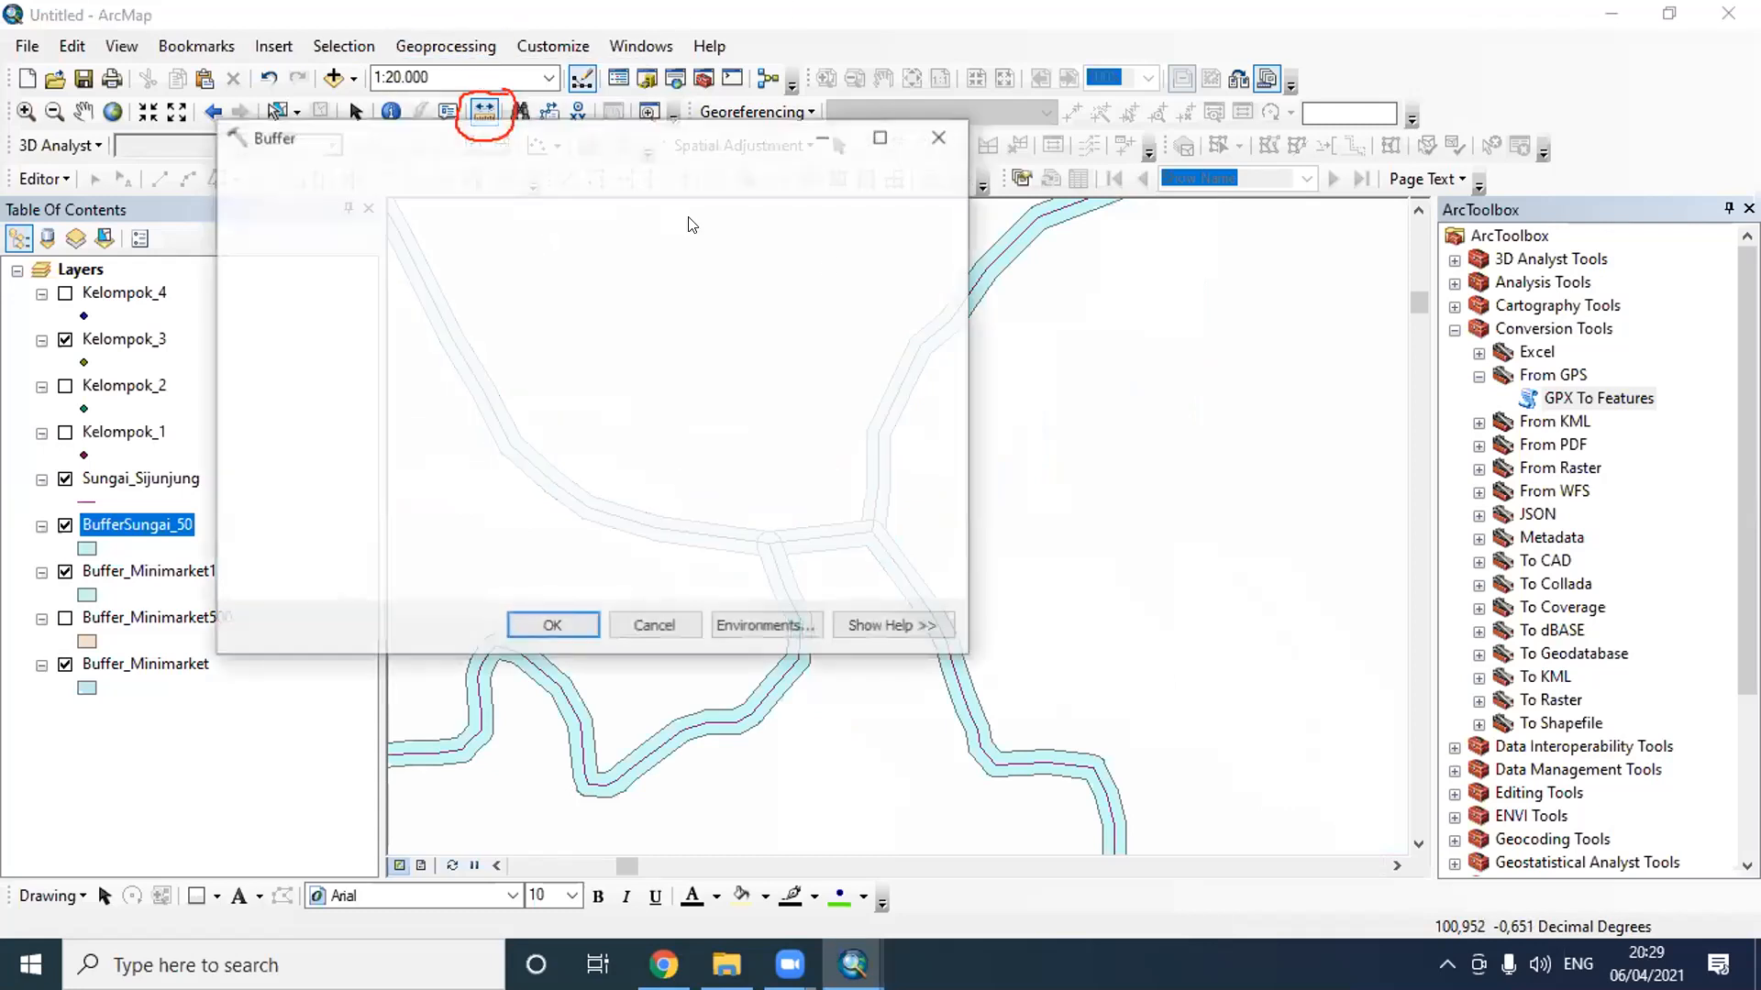
{"action": "left_click", "coordinate": [874, 209]}
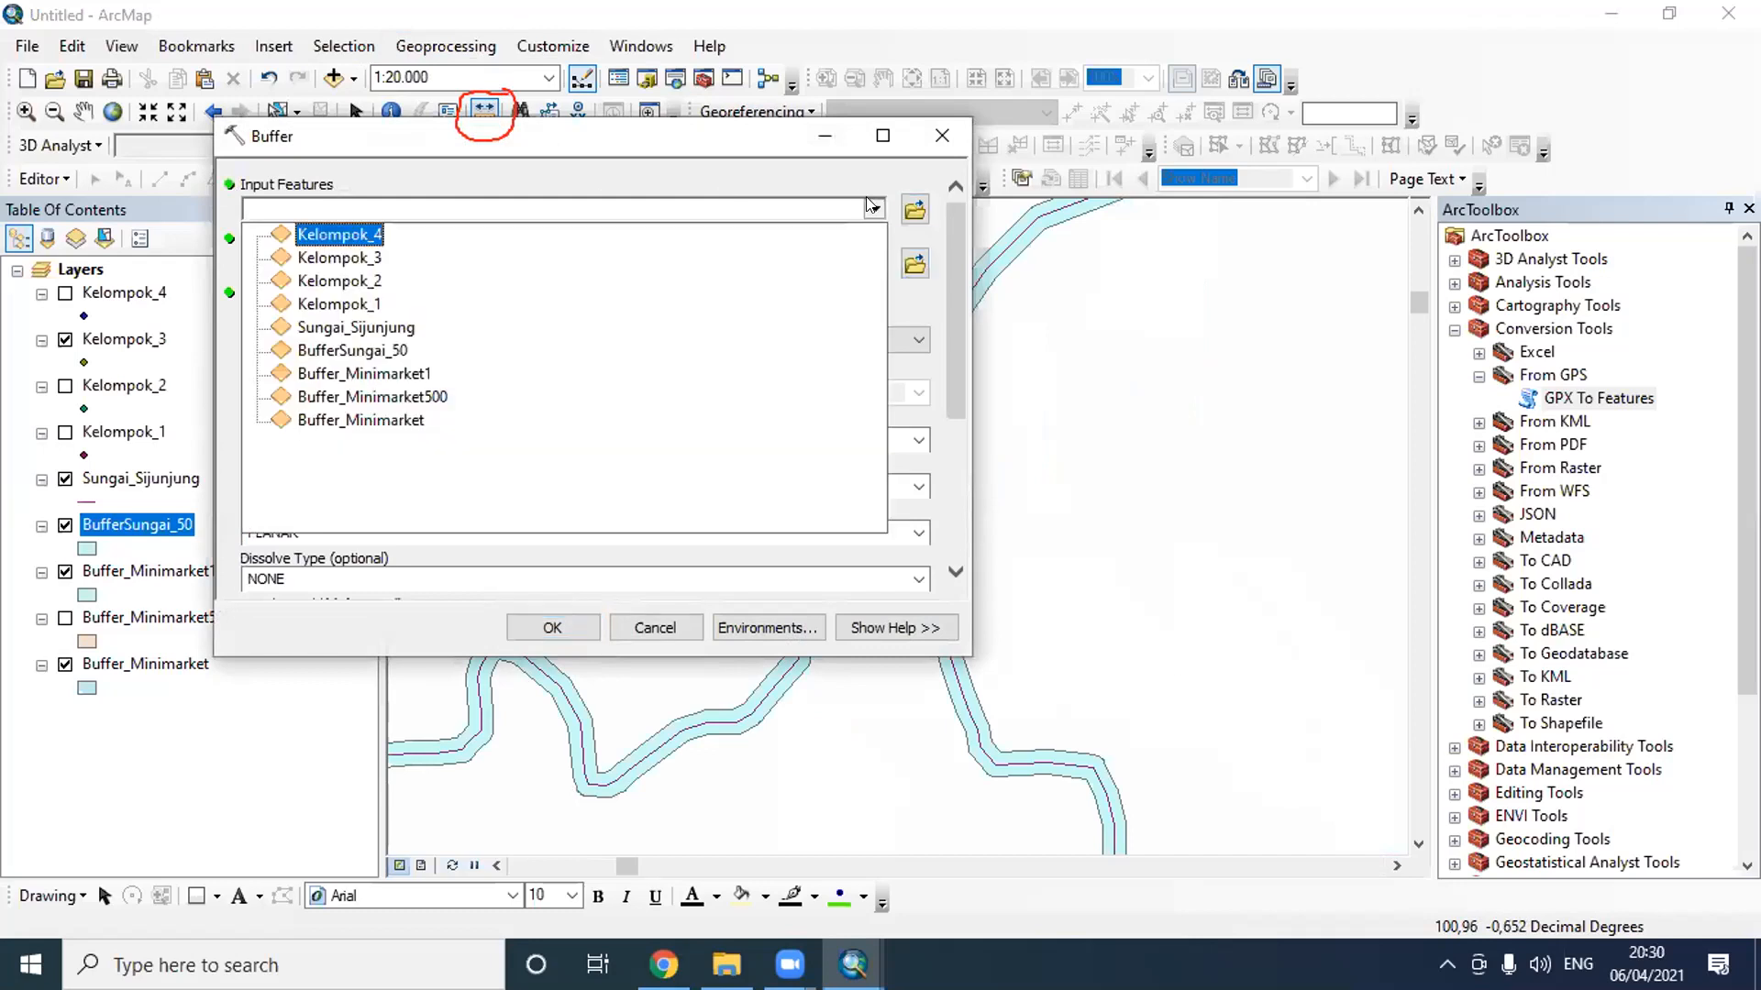
{"action": "left_click", "coordinate": [513, 327]}
- Set the second river buffer's output feature class to BufferSungai_100 in the Latihan H 3 folder
{"action": "left_click", "coordinate": [914, 263]}
{"action": "left_click", "coordinate": [378, 356]}
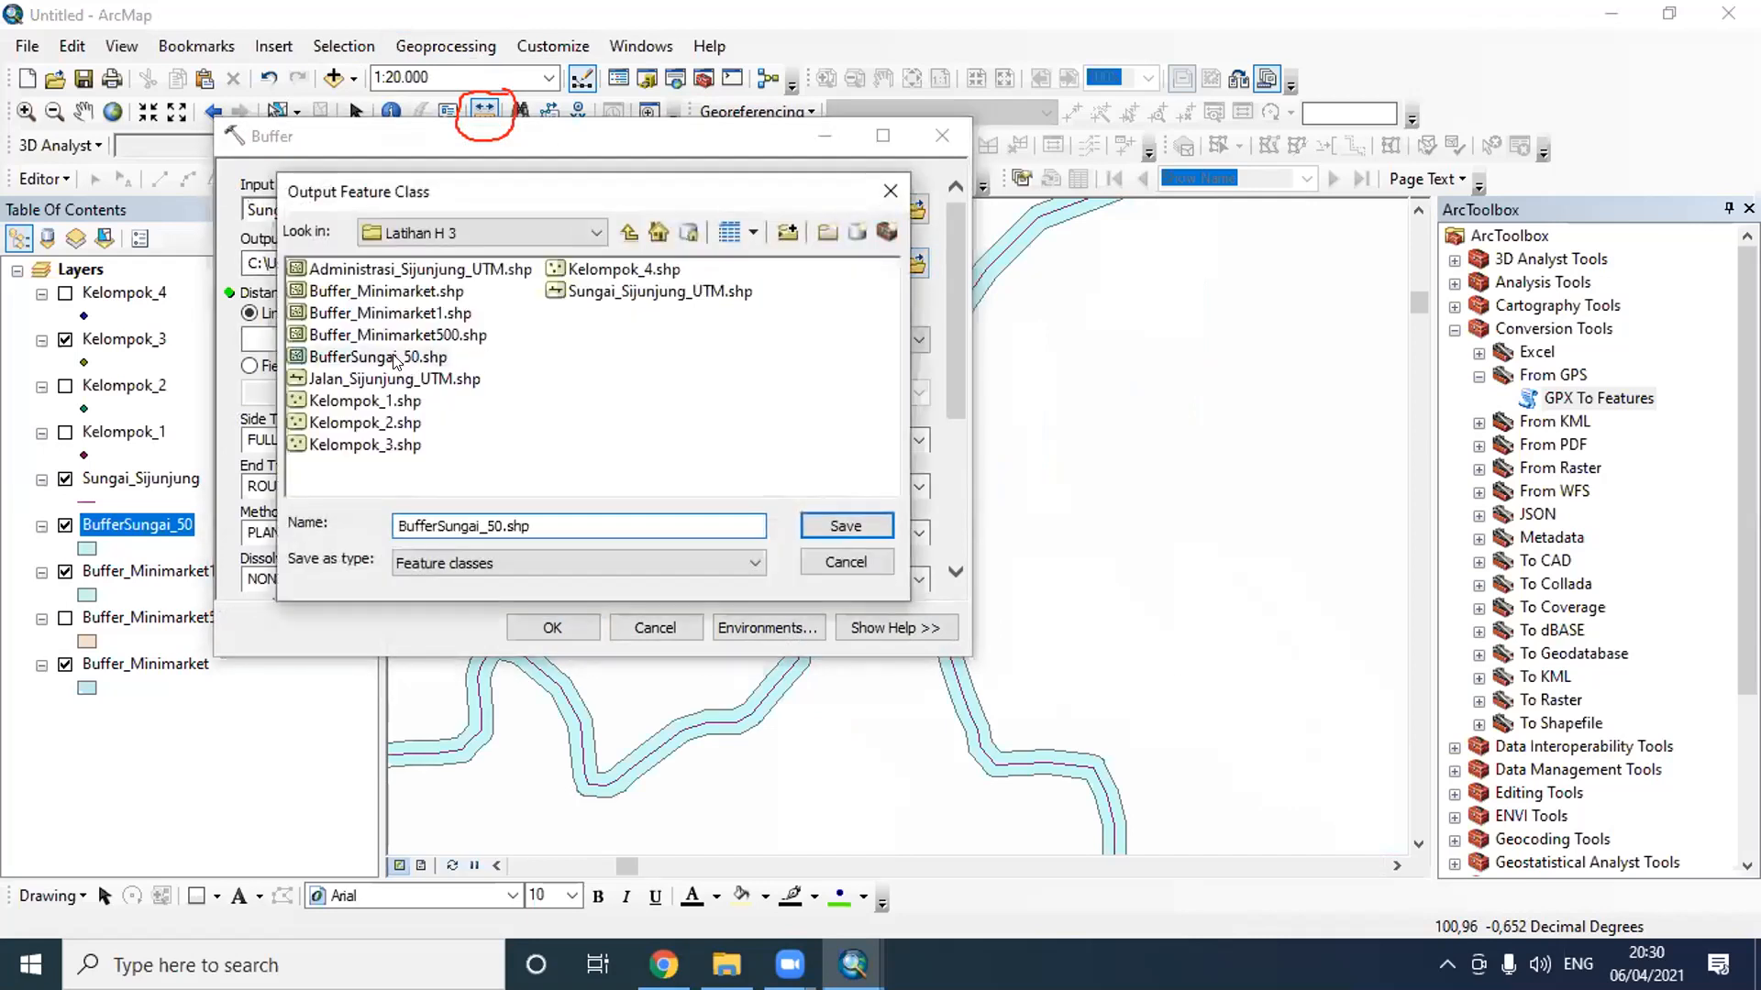
{"action": "left_click", "coordinate": [504, 526]}
{"action": "key", "text": "BackSpace"}
{"action": "key", "text": "BackSpace"}
{"action": "type", "text": "100"}
{"action": "left_click", "coordinate": [871, 527]}
- Set the second river buffer's distance to a linear unit of 100 meters and run the tool
{"action": "left_click", "coordinate": [636, 337]}
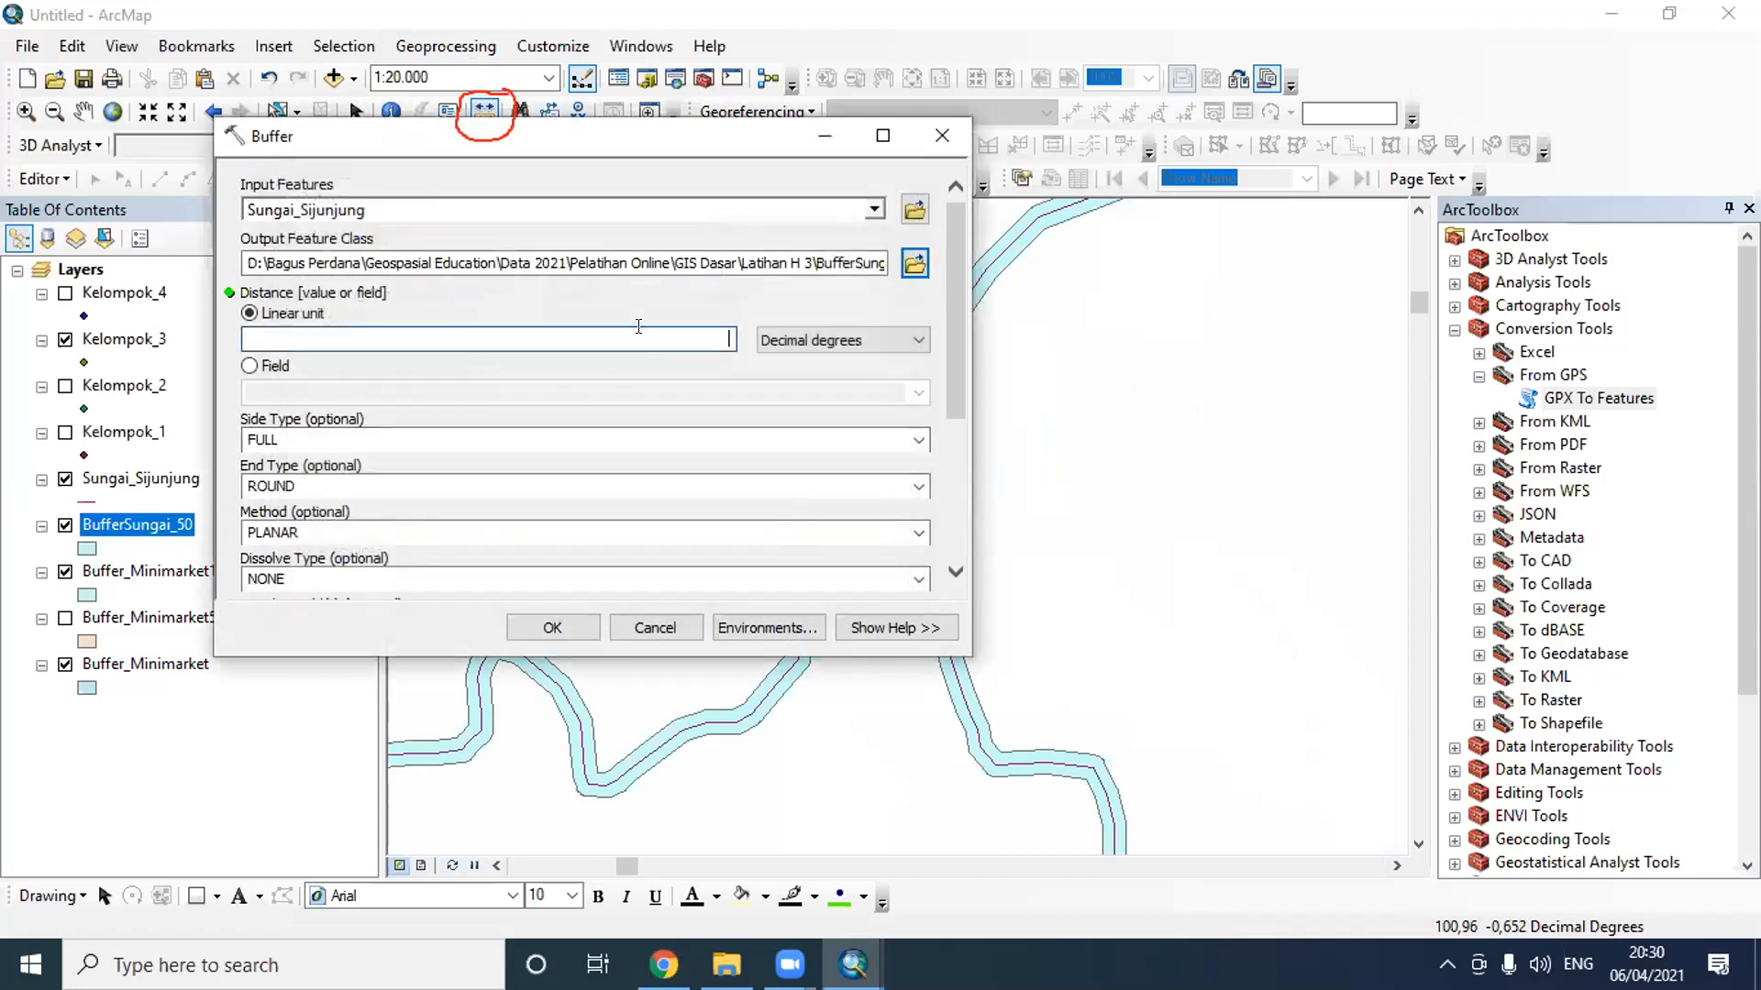
{"action": "type", "text": "100"}
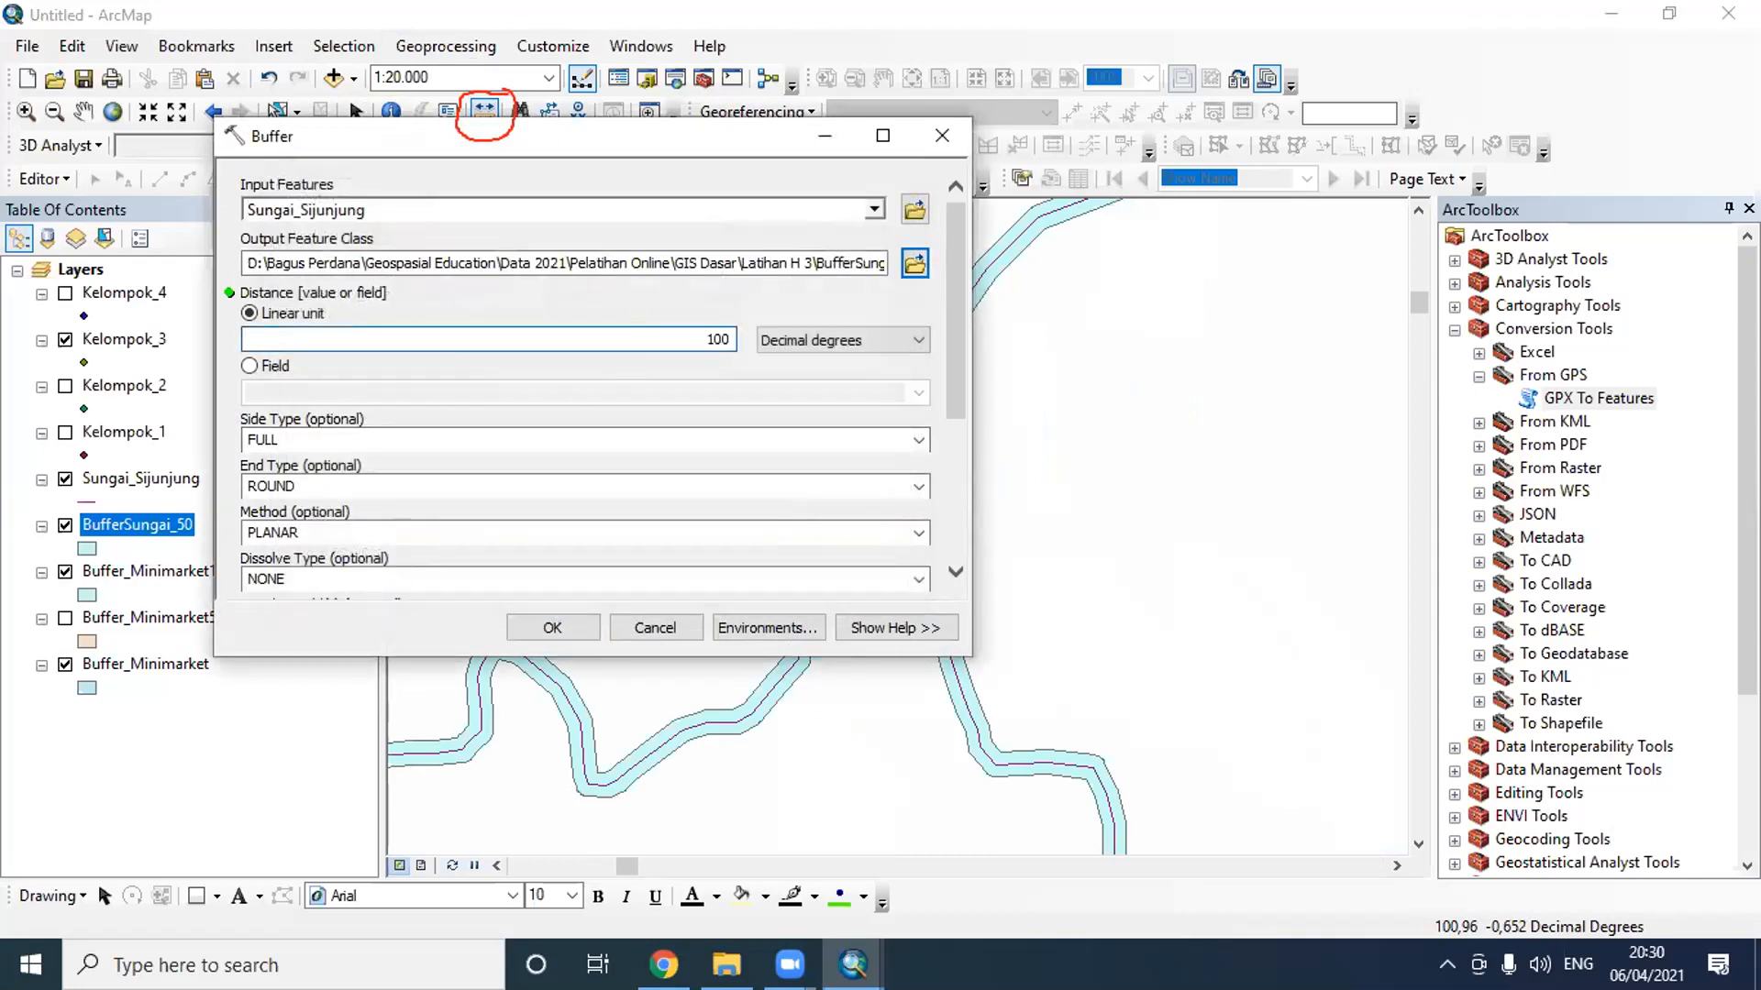
{"action": "left_click", "coordinate": [815, 343]}
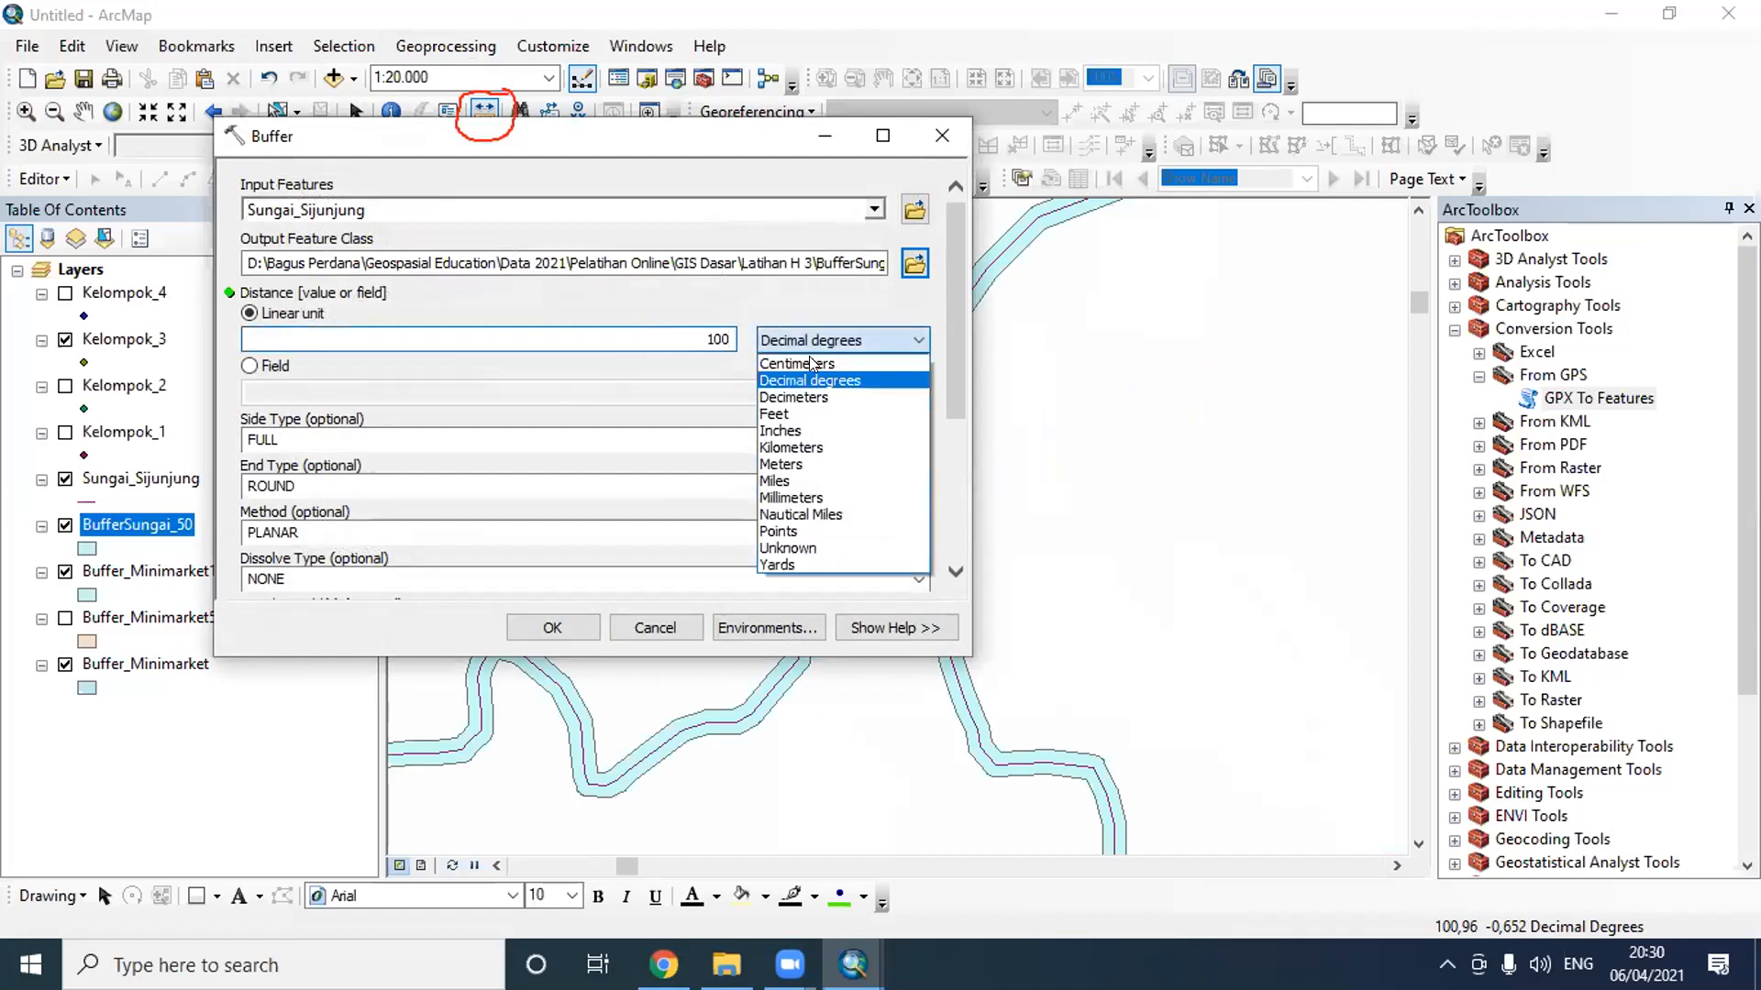
{"action": "left_click", "coordinate": [805, 464]}
{"action": "left_click", "coordinate": [551, 628]}
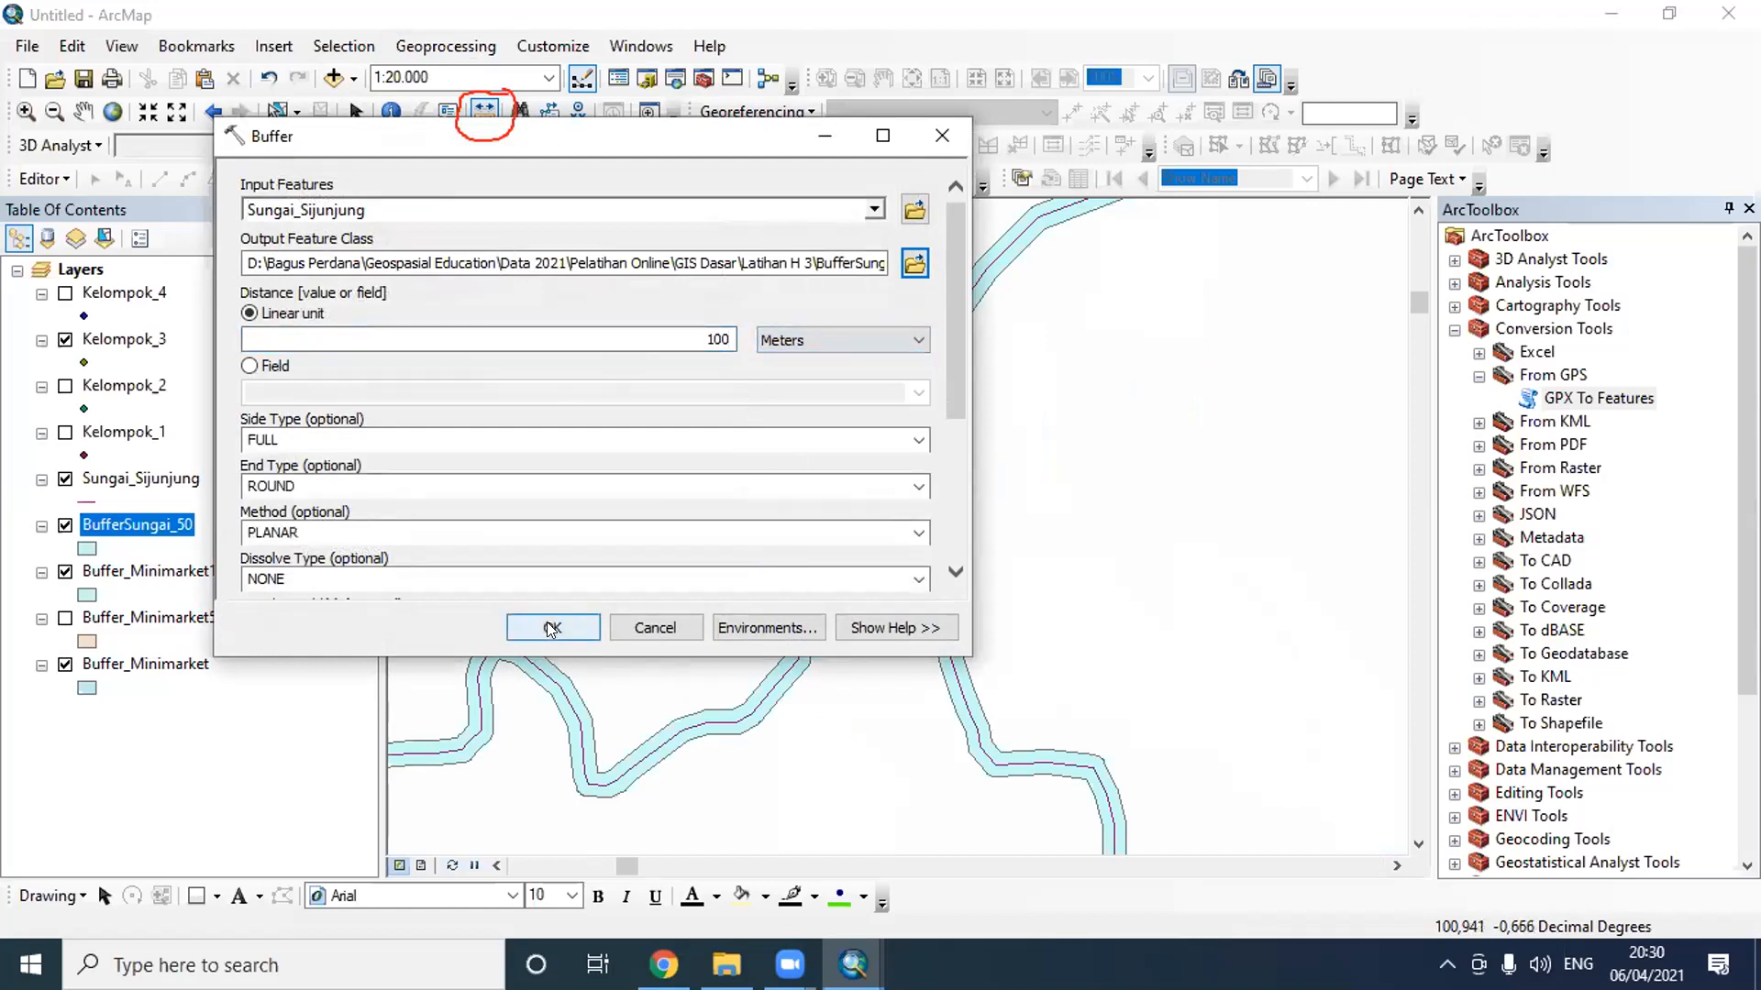
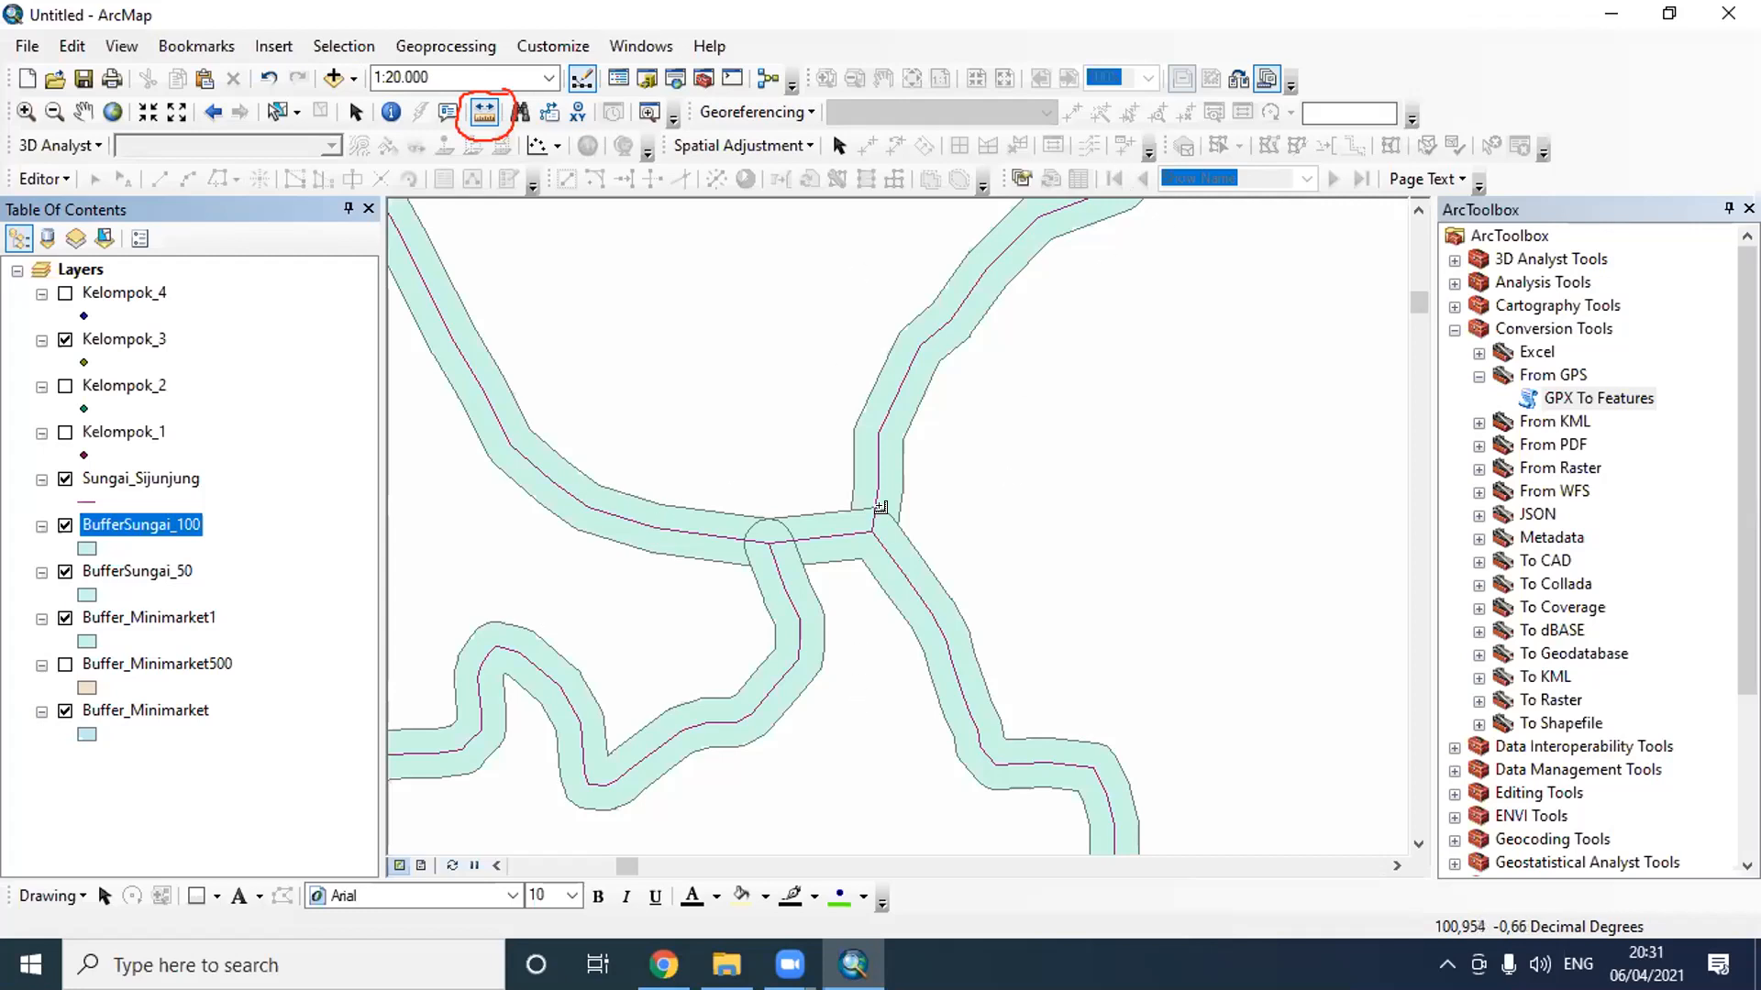
- Add Administrasi_Sijunjung.shp from the Latihan H 1 folder and move its layer below all other layers
{"action": "scroll", "coordinate": [882, 505], "scroll_direction": "up", "scroll_amount": 3}
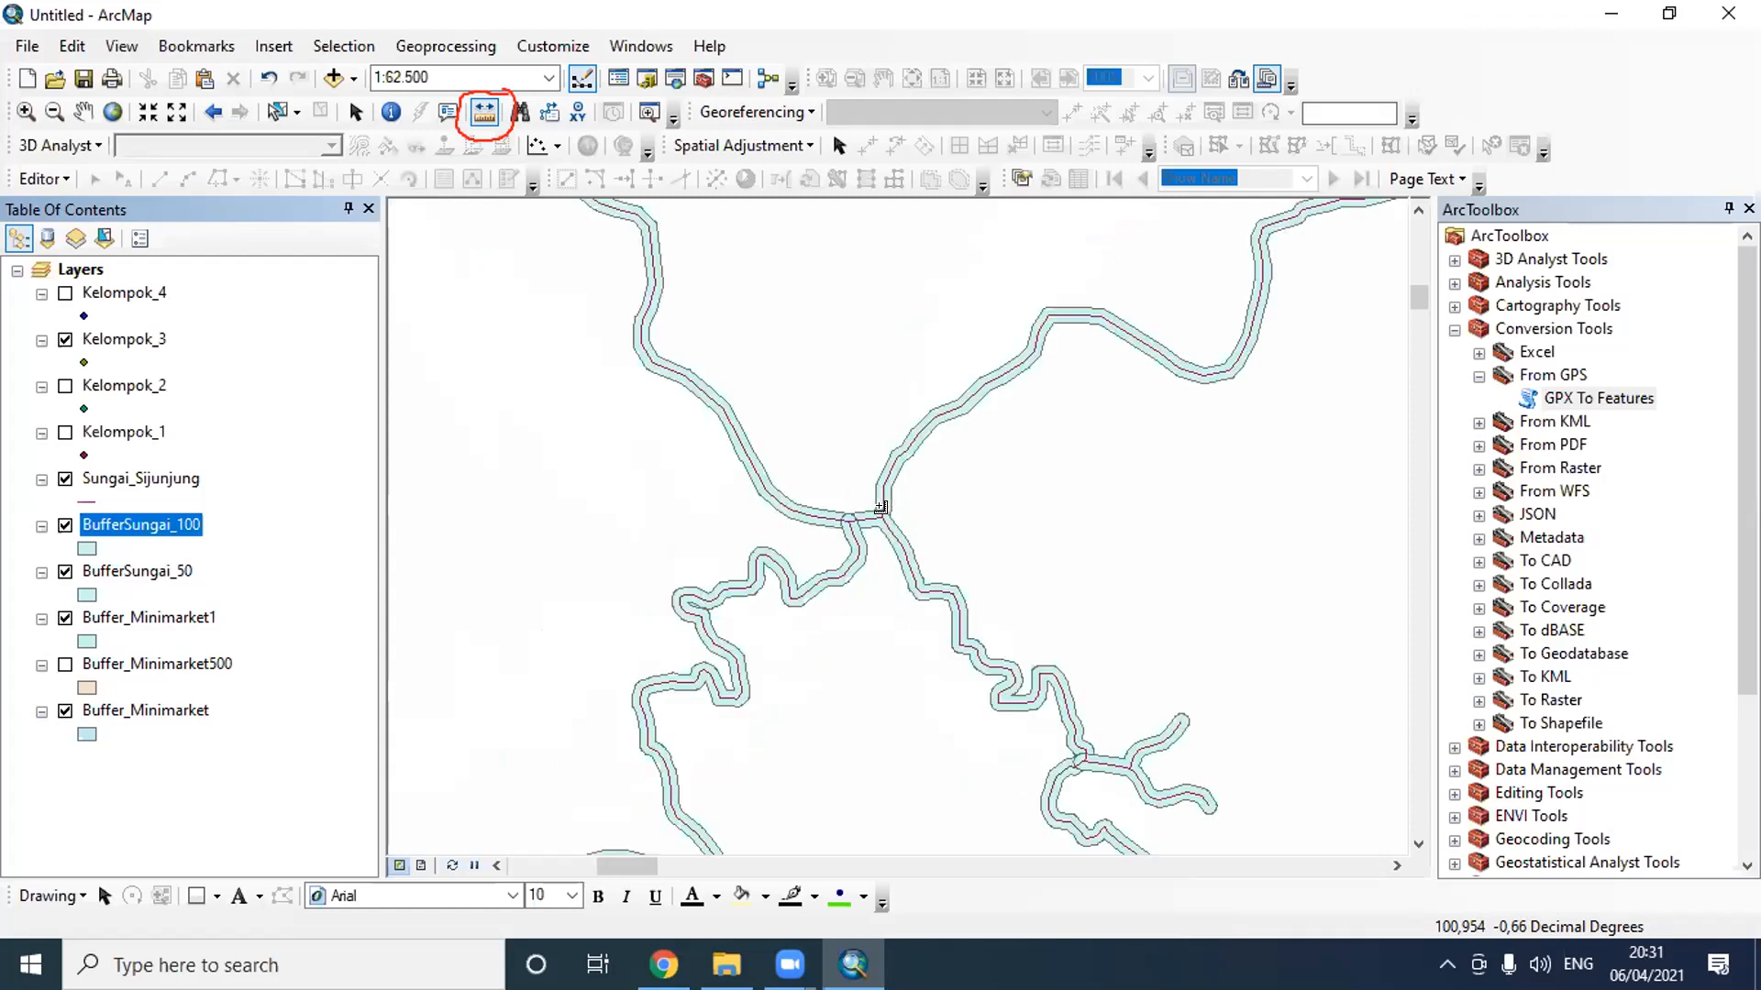
{"action": "scroll", "coordinate": [881, 507], "scroll_direction": "up", "scroll_amount": 3}
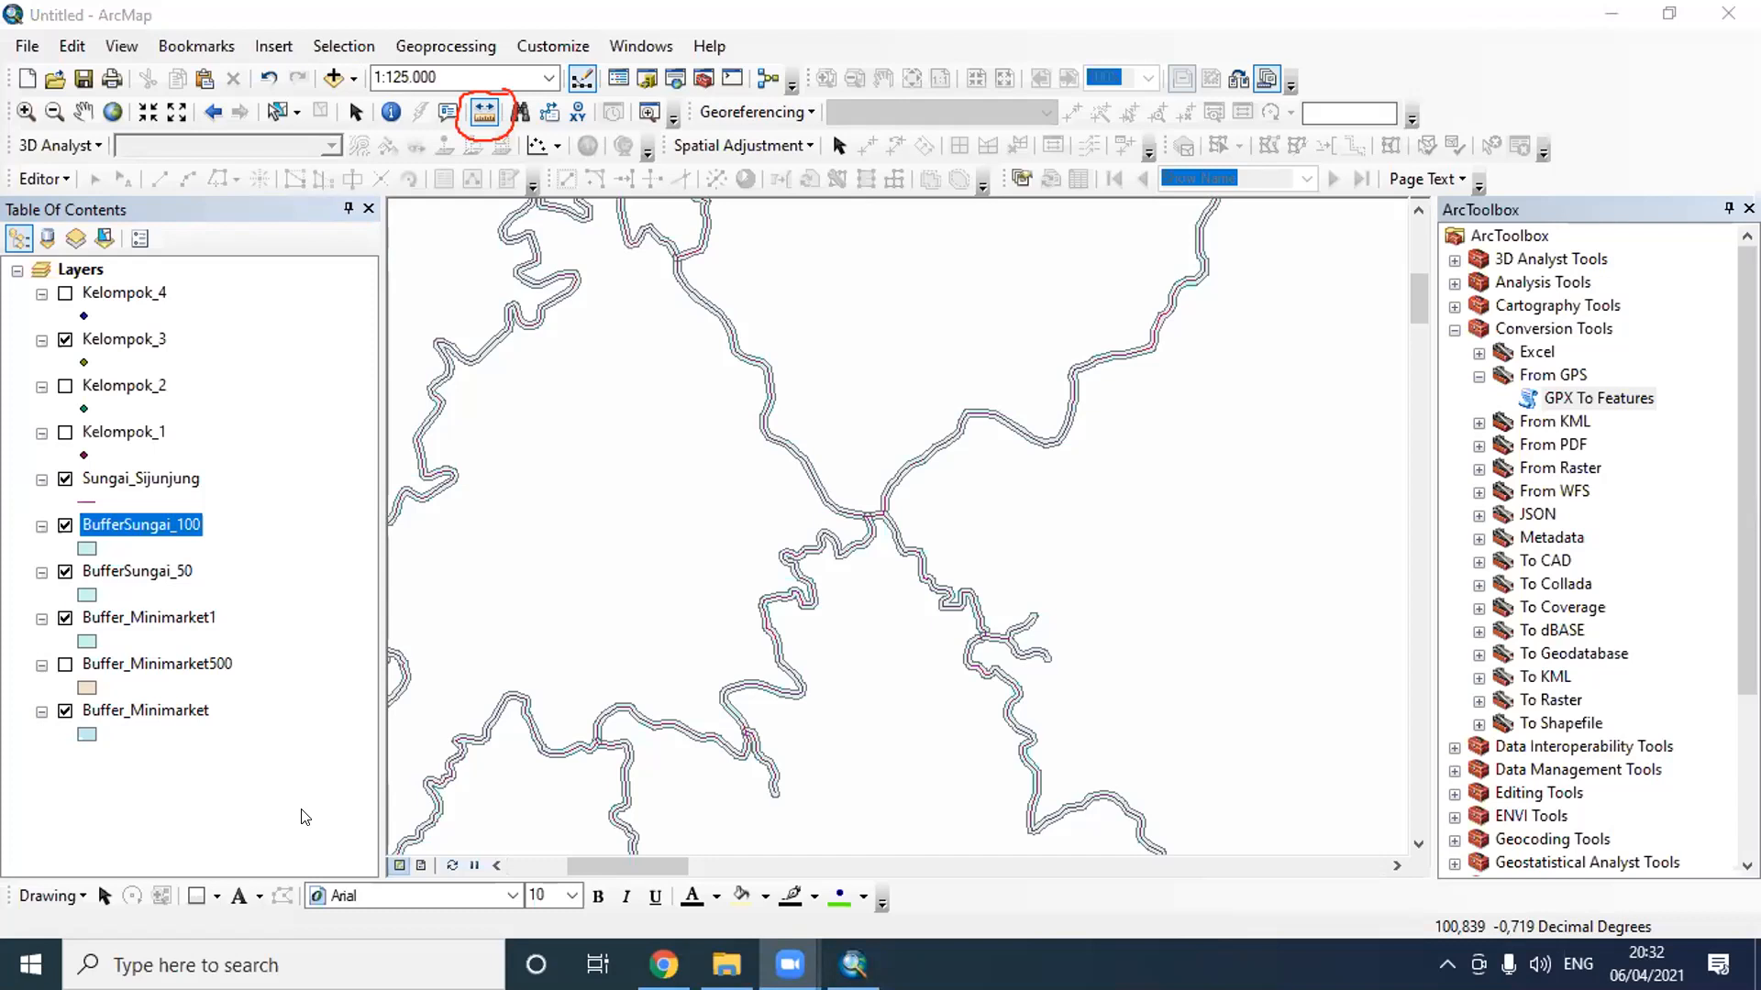
{"action": "left_click", "coordinate": [333, 78]}
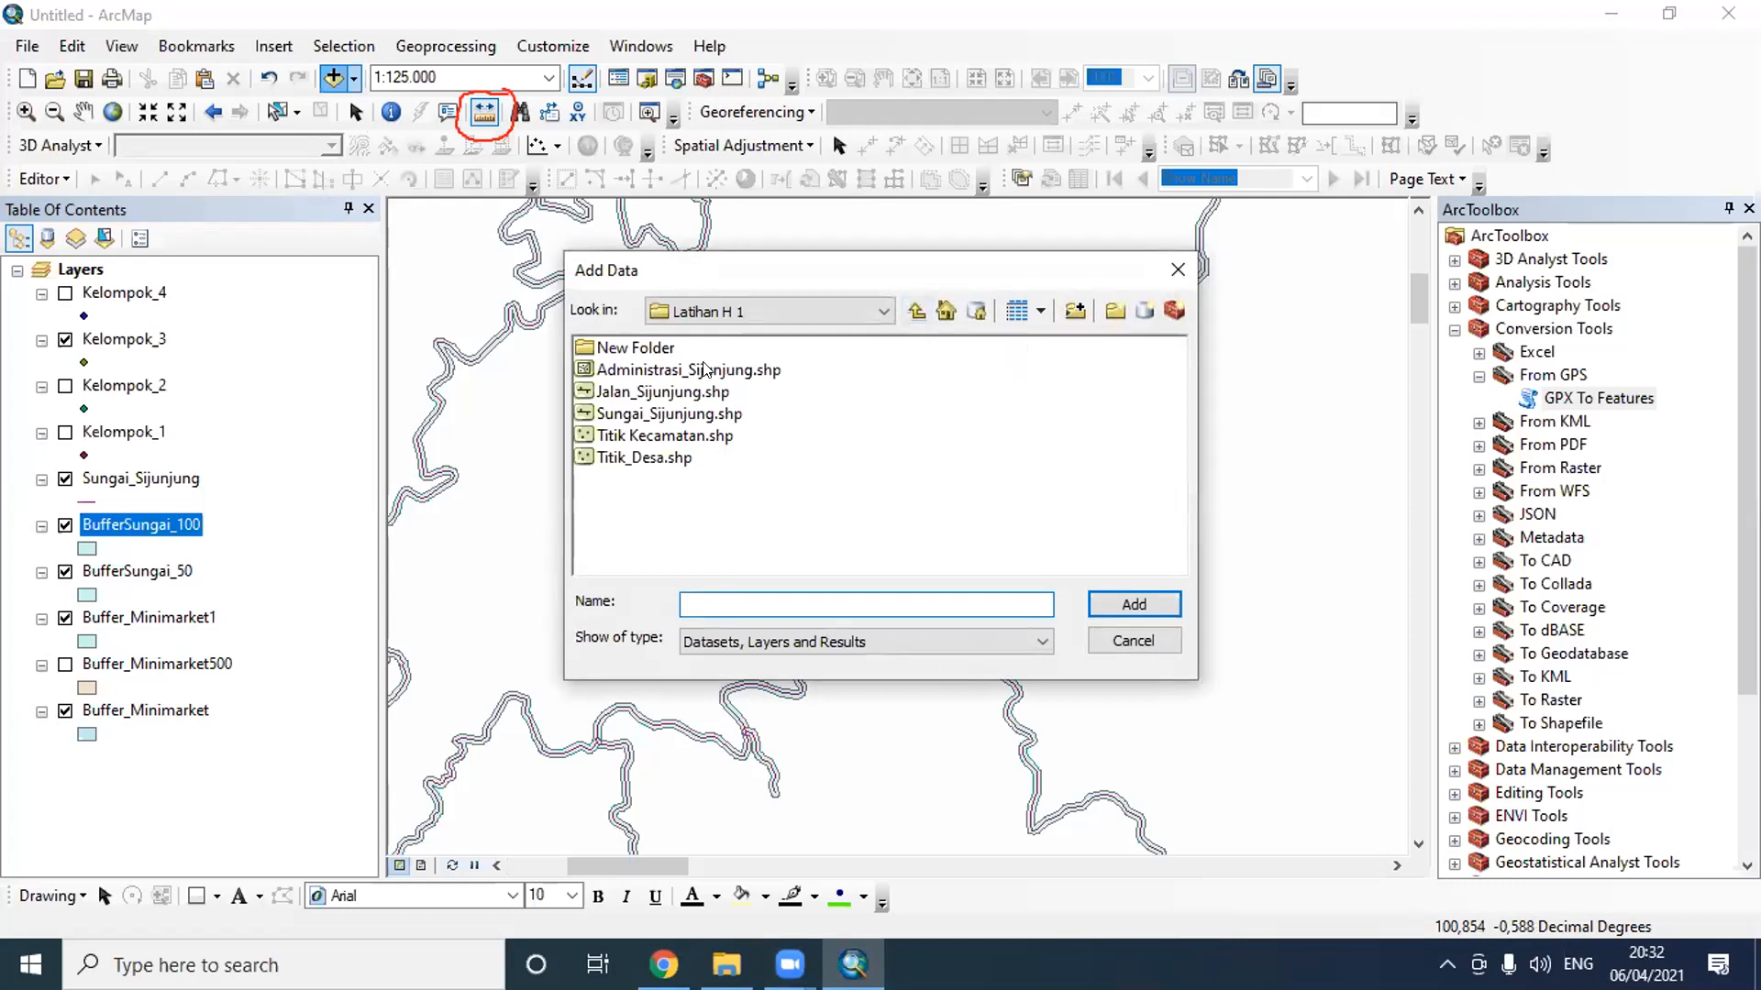
{"action": "left_click", "coordinate": [916, 310]}
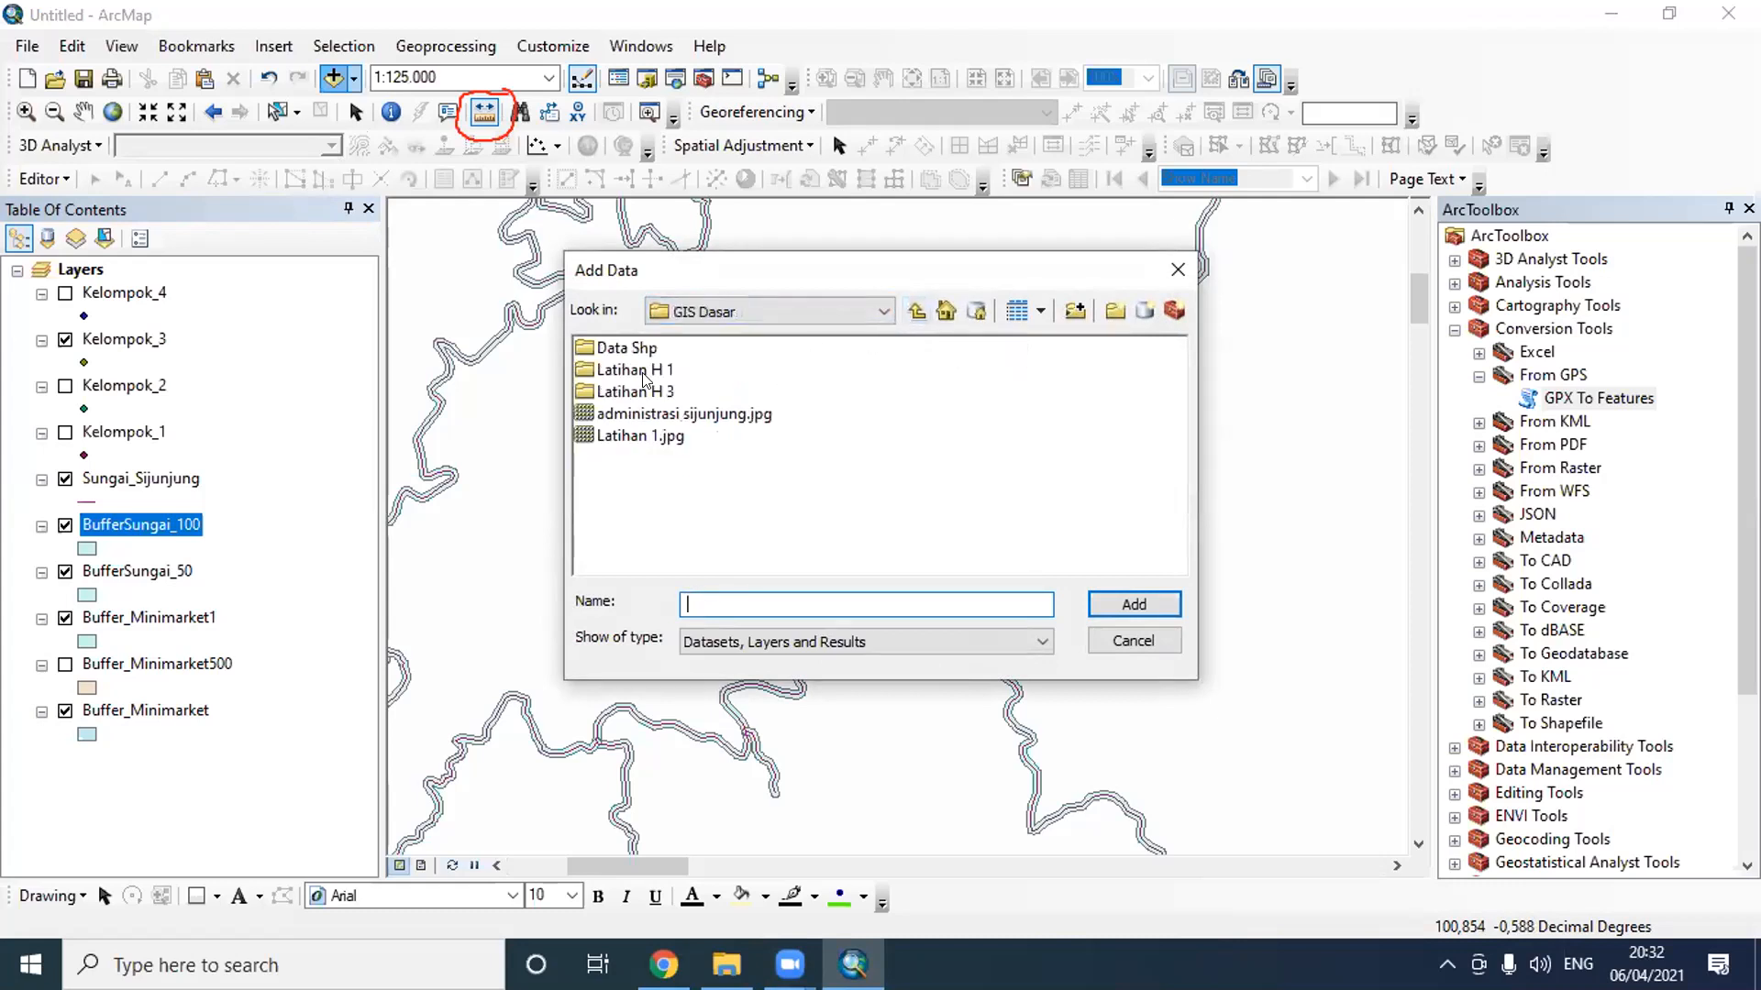
{"action": "double_click", "coordinate": [645, 372]}
{"action": "left_click", "coordinate": [658, 370]}
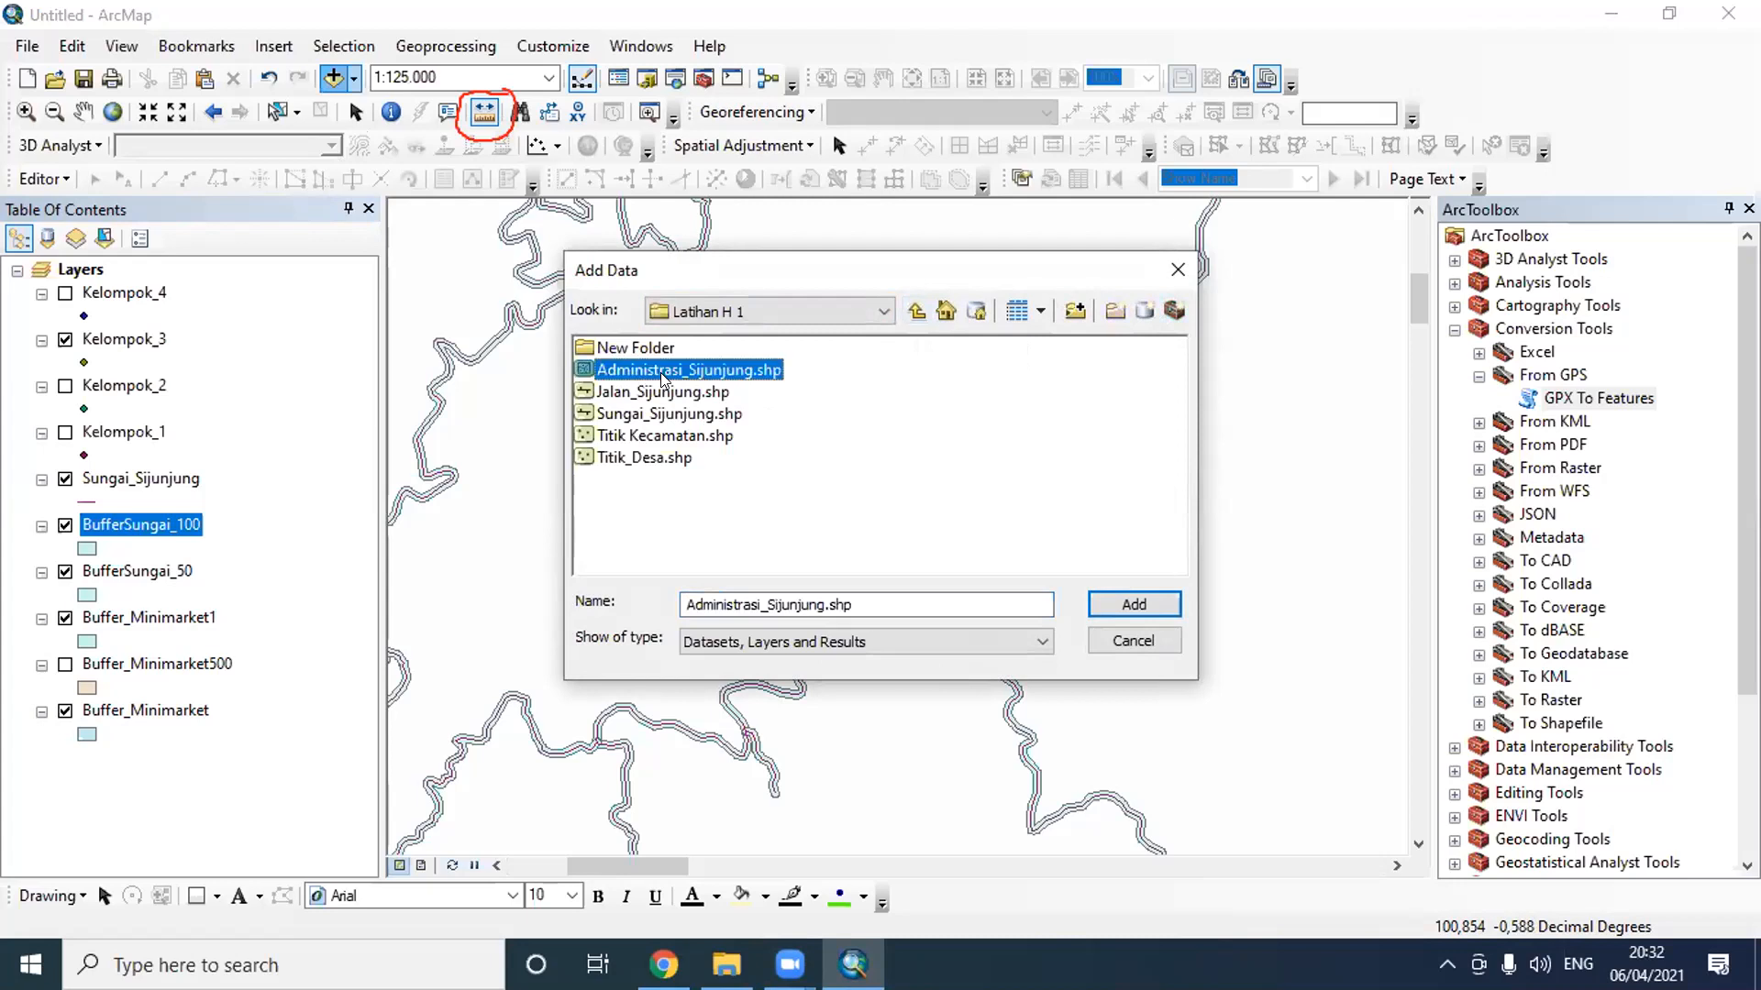
{"action": "left_click", "coordinate": [1158, 604]}
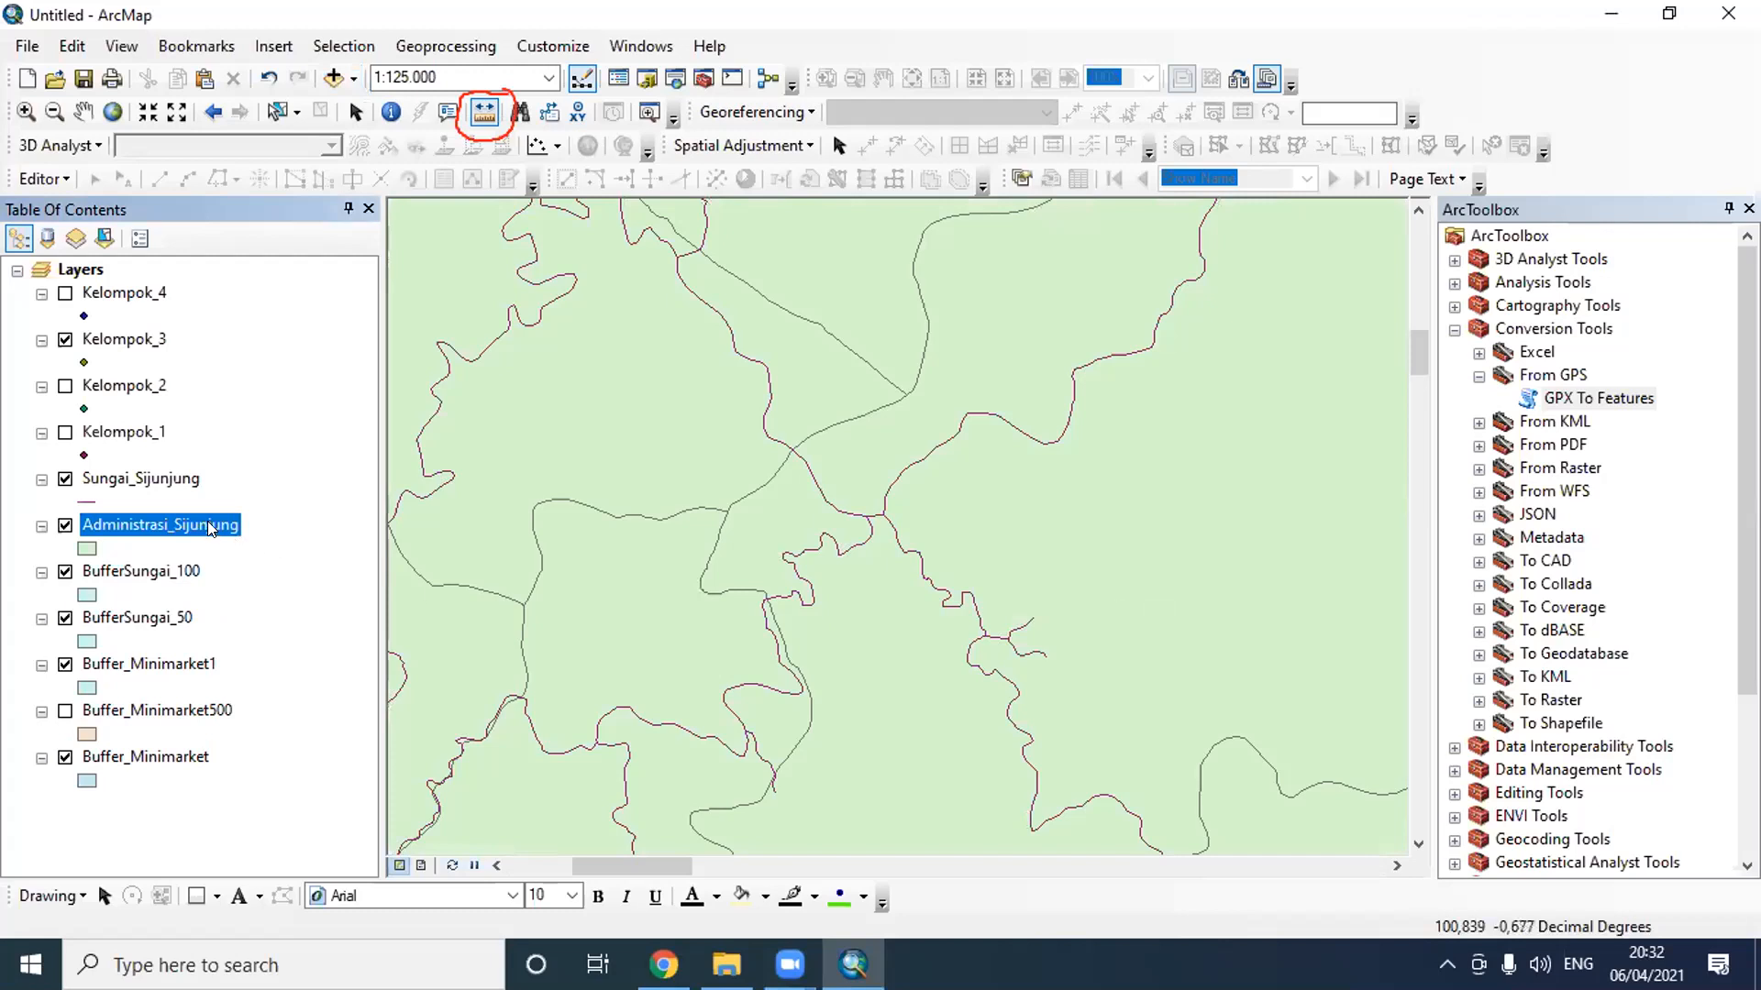
{"action": "left_click_drag", "start_coordinate": [207, 520], "coordinate": [220, 781]}
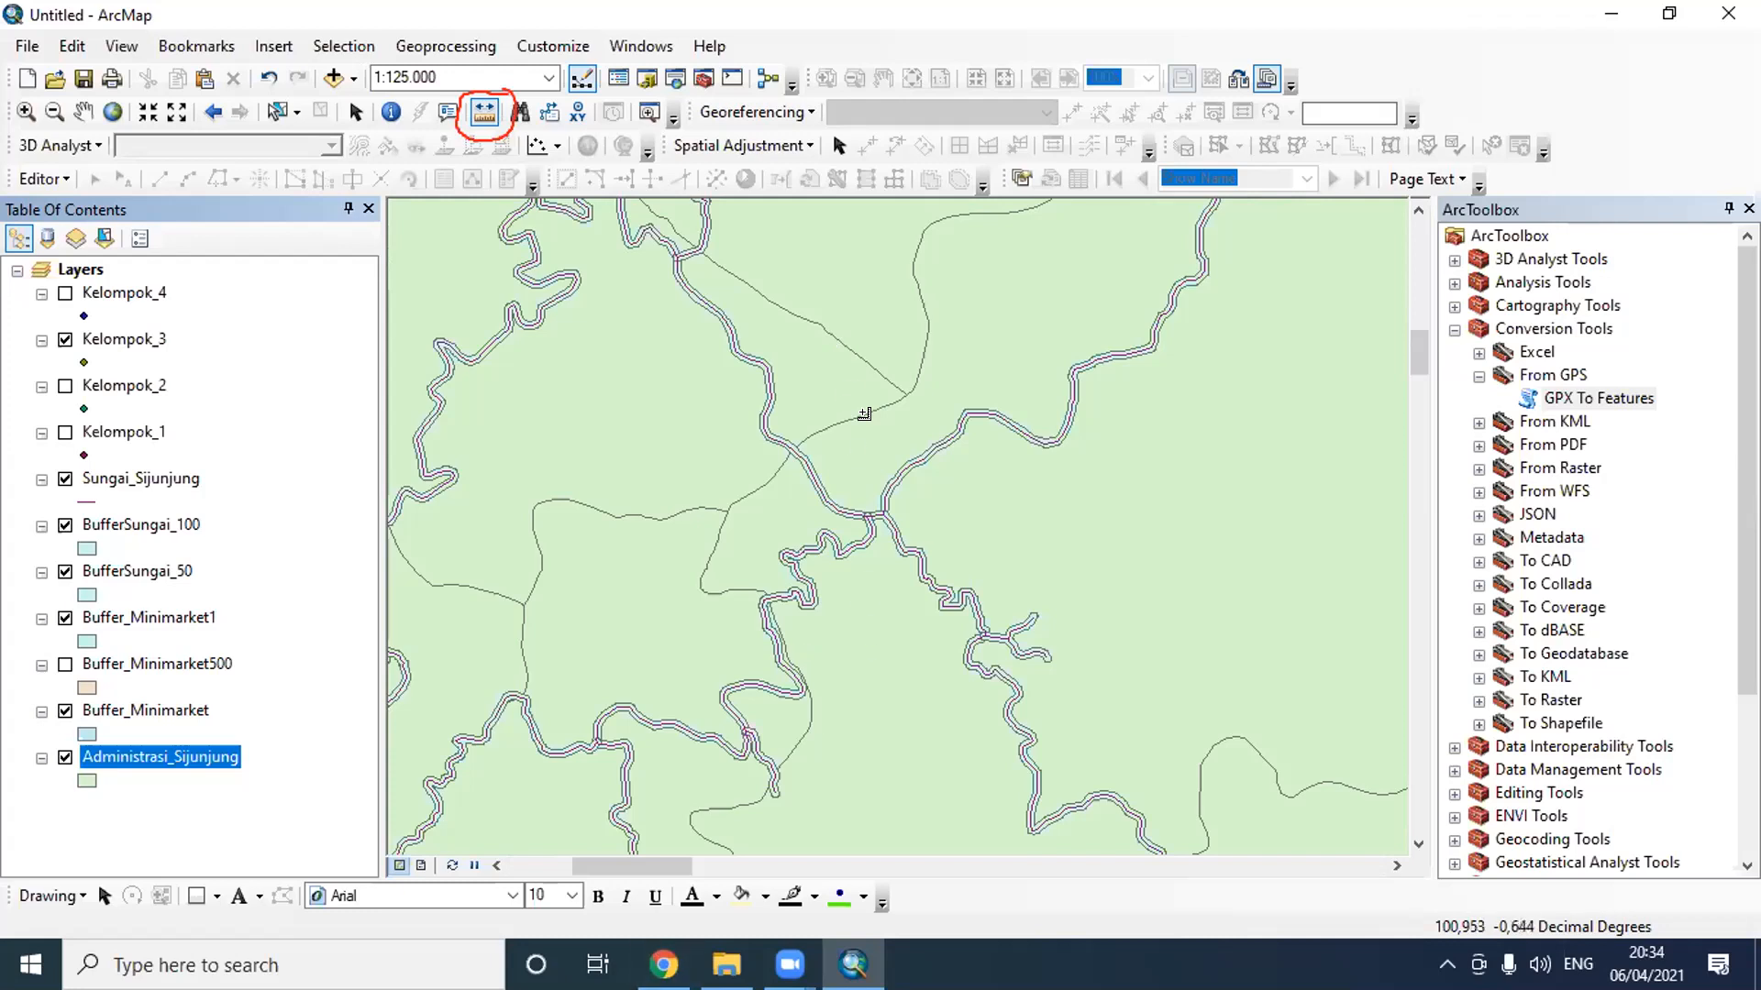
- Select the Administrasi_Sijunjung district polygon on the western border that contains the westernmost river branches
{"action": "scroll", "coordinate": [807, 414], "scroll_direction": "up", "scroll_amount": 2}
{"action": "scroll", "coordinate": [807, 414], "scroll_direction": "down", "scroll_amount": 2}
{"action": "scroll", "coordinate": [807, 413], "scroll_direction": "down", "scroll_amount": 5}
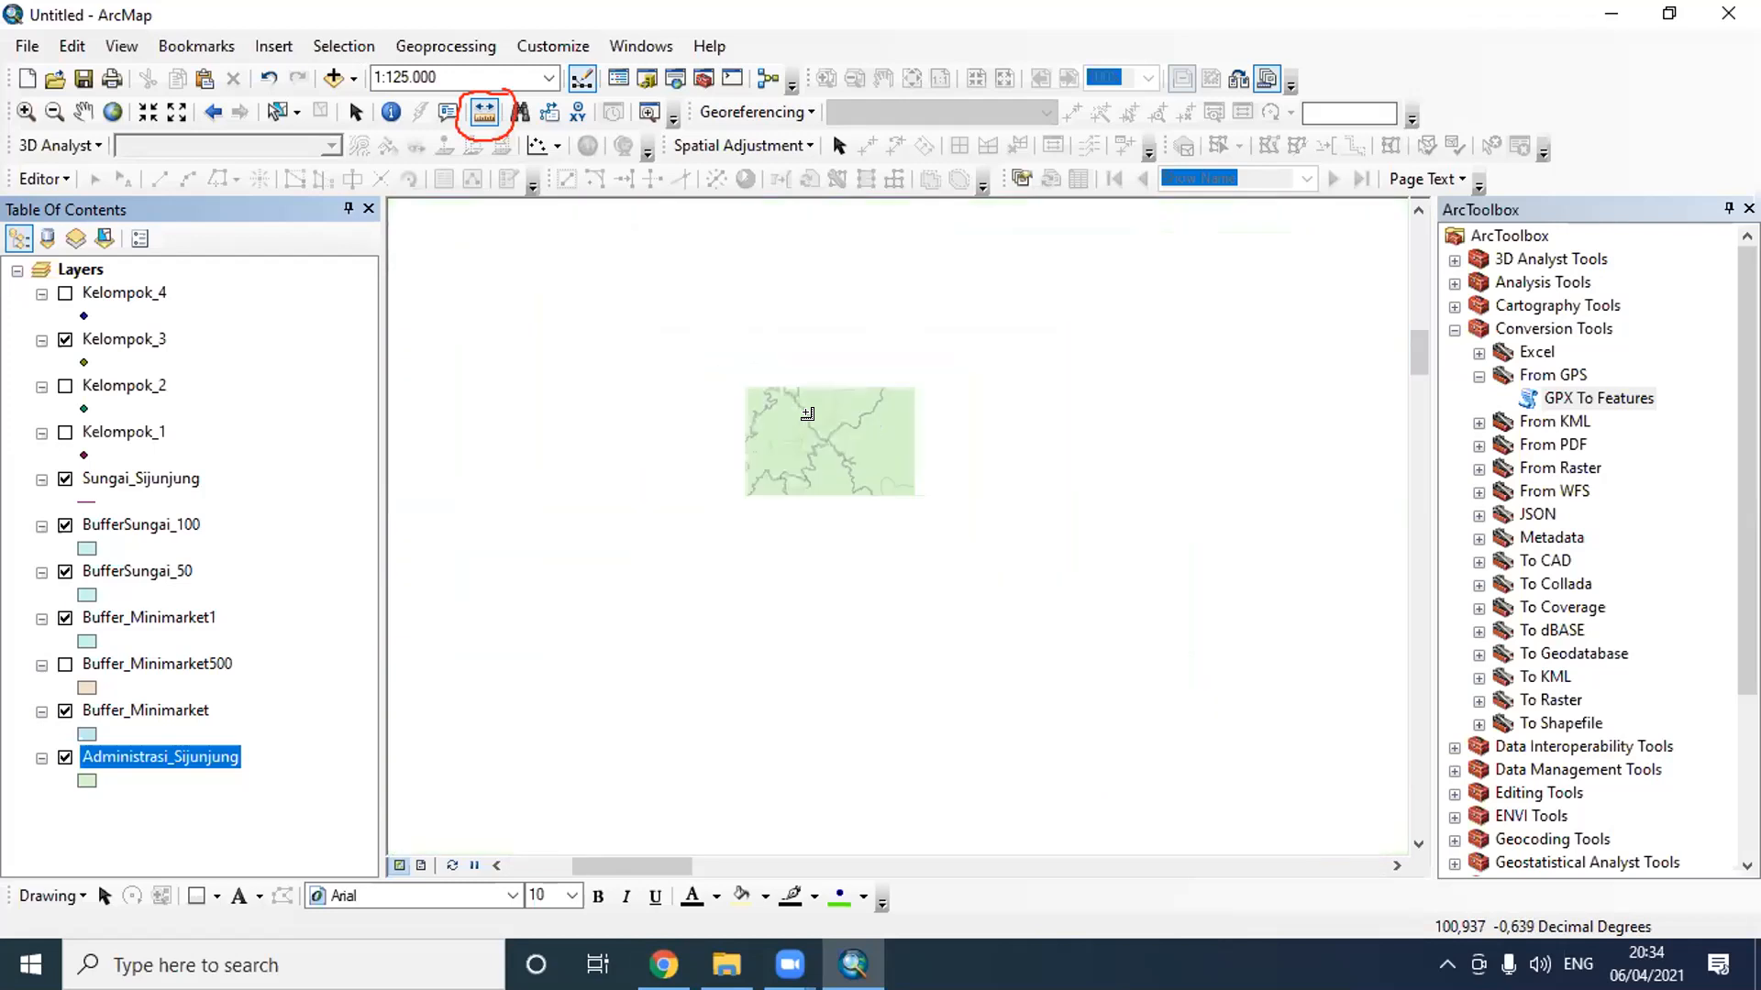
{"action": "scroll", "coordinate": [822, 433], "scroll_direction": "up", "scroll_amount": 2}
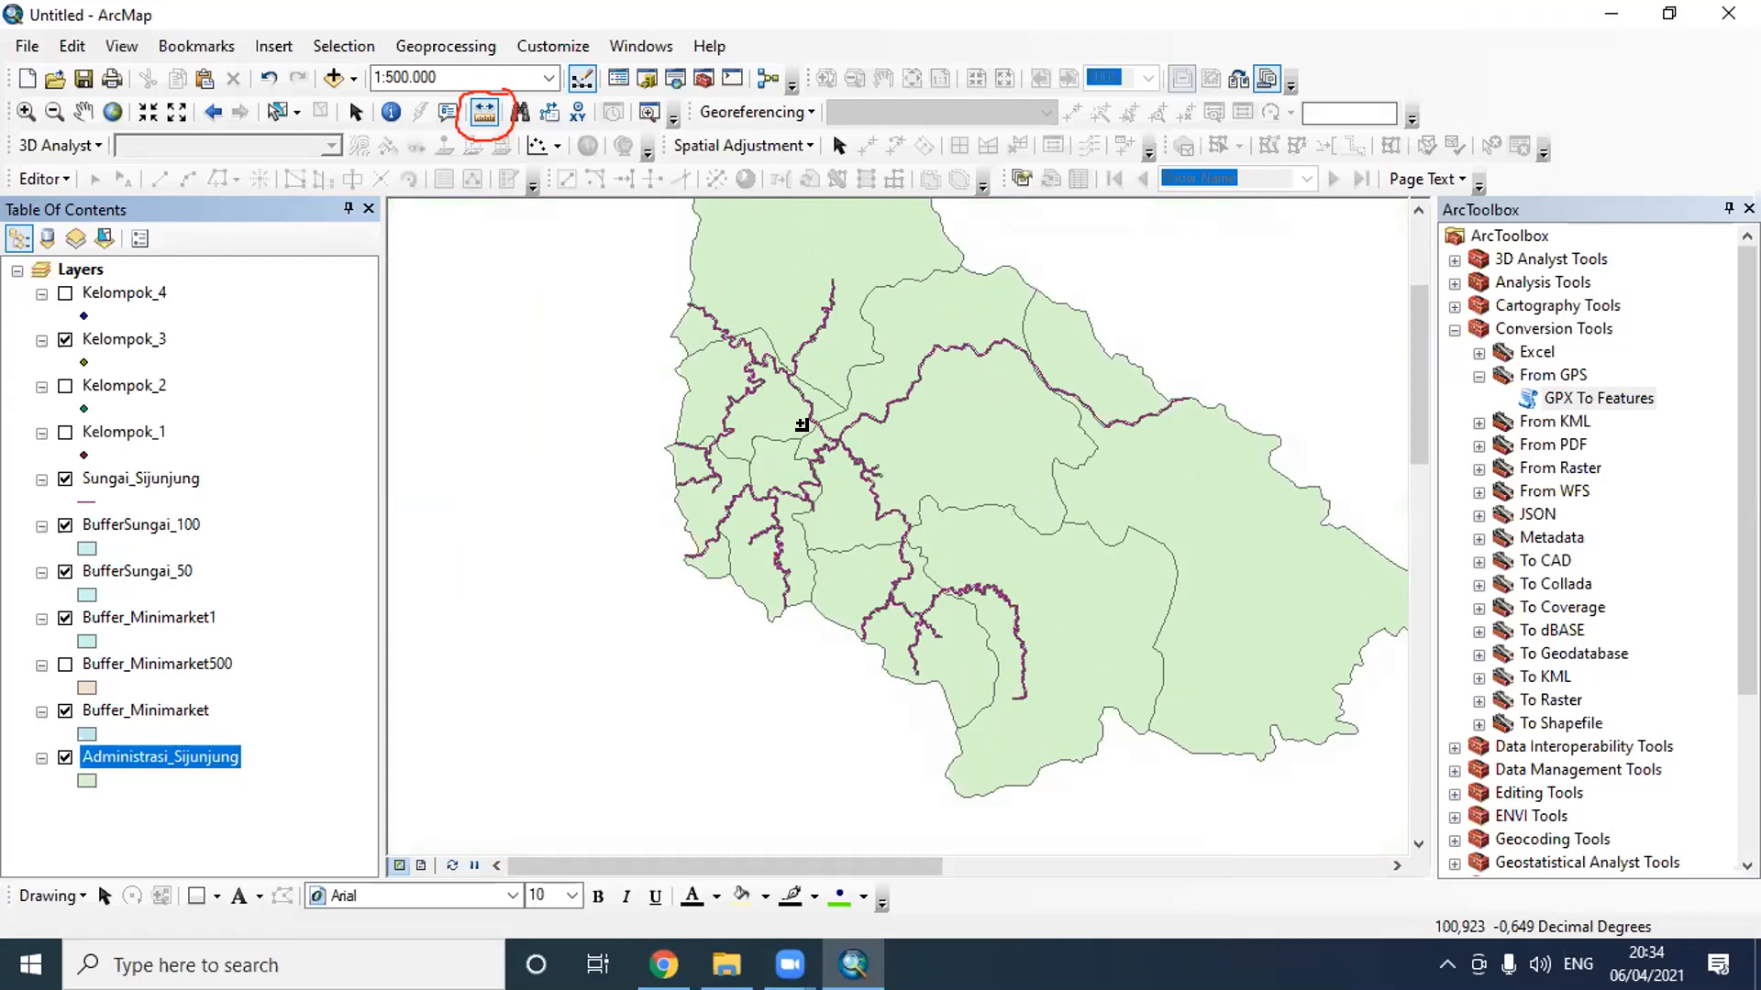
{"action": "scroll", "coordinate": [796, 539], "scroll_direction": "up", "scroll_amount": 3}
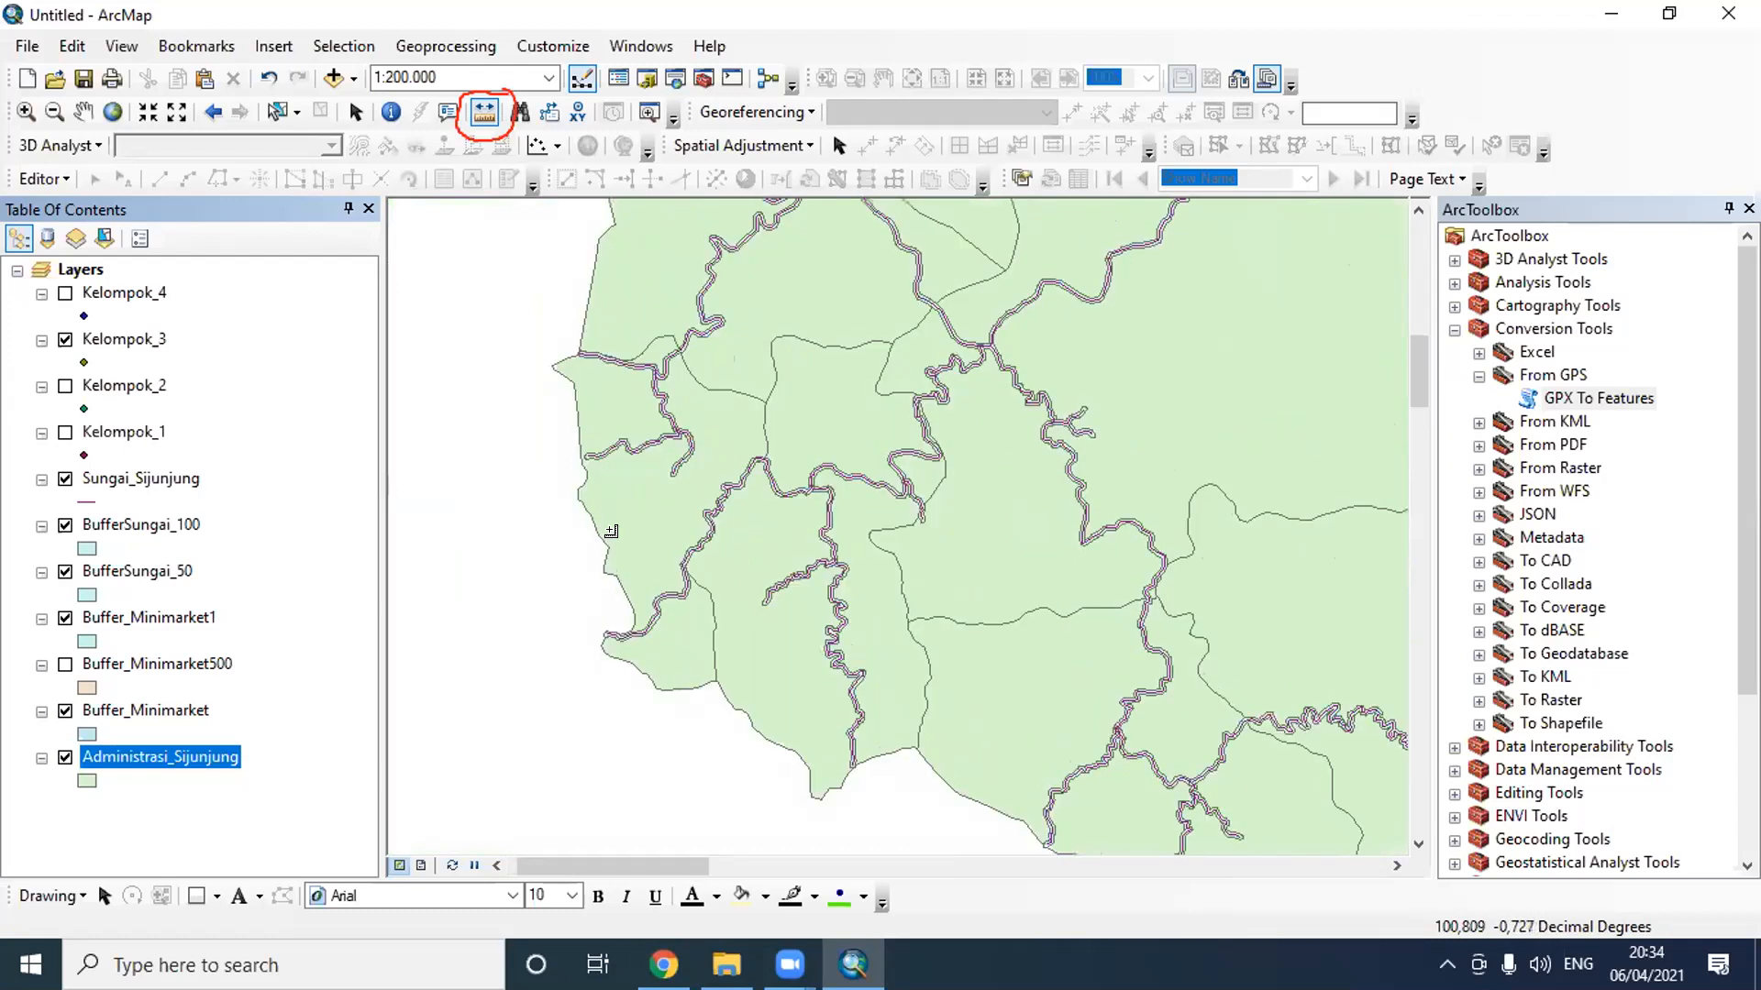
{"action": "scroll", "coordinate": [596, 486], "scroll_direction": "up", "scroll_amount": 2}
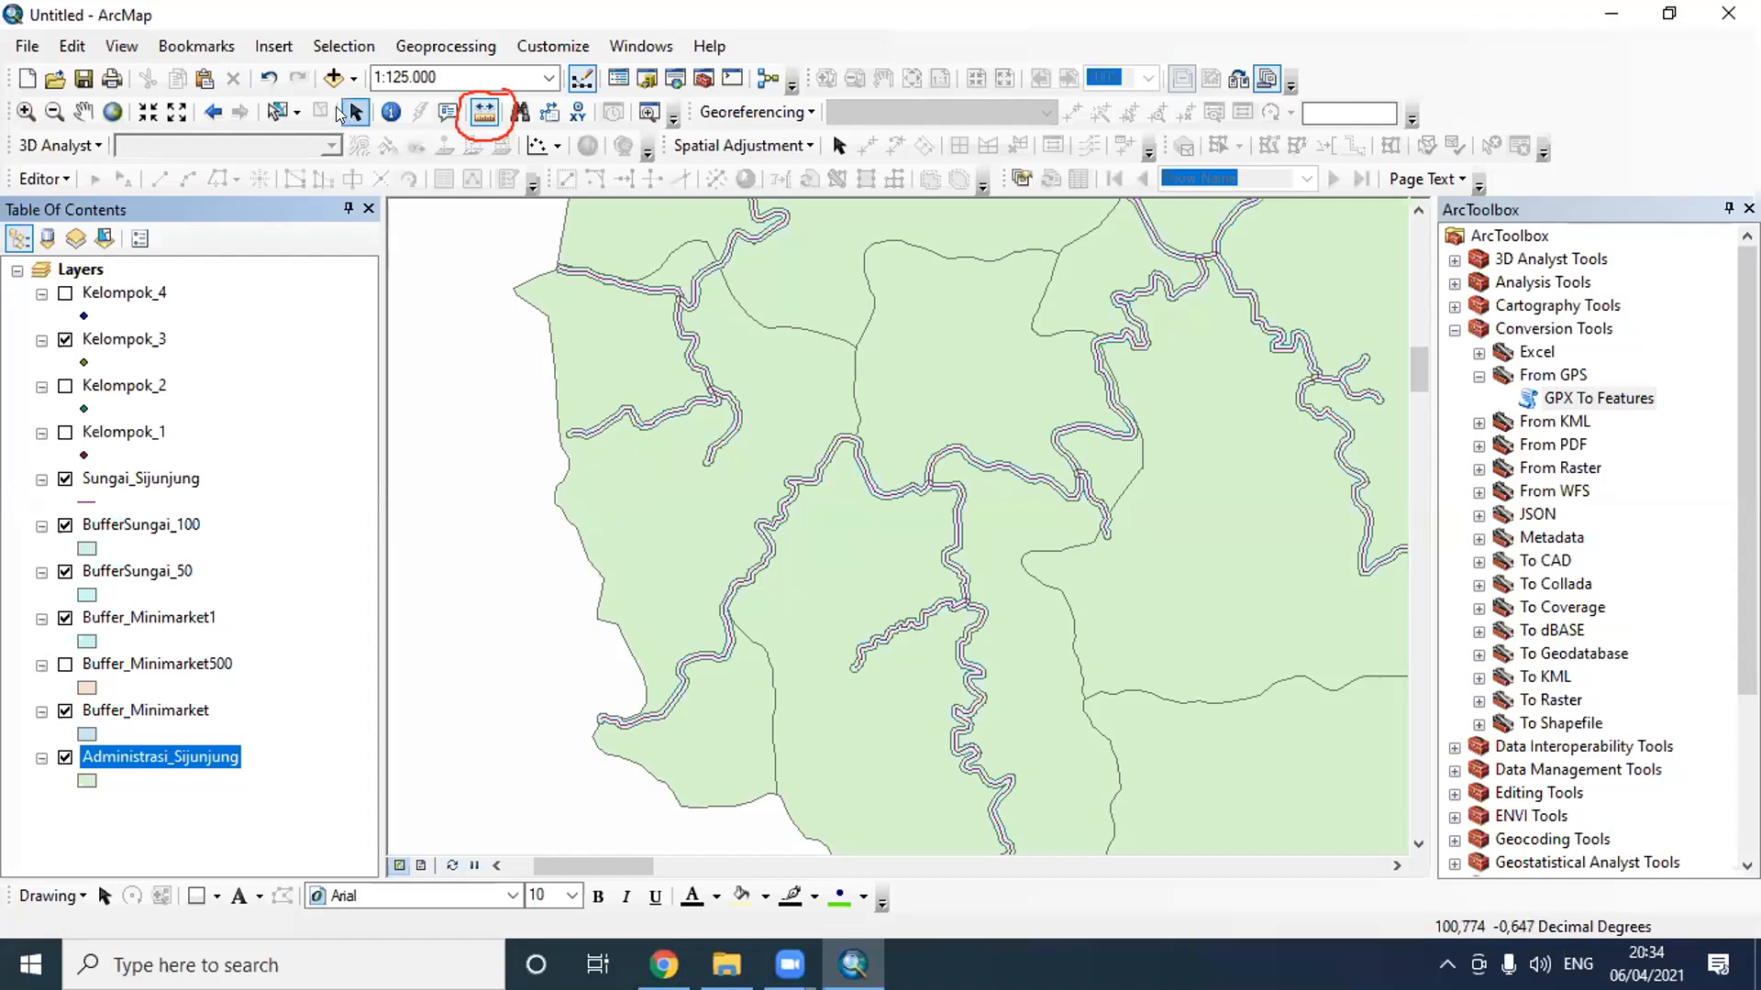
{"action": "left_click", "coordinate": [276, 111]}
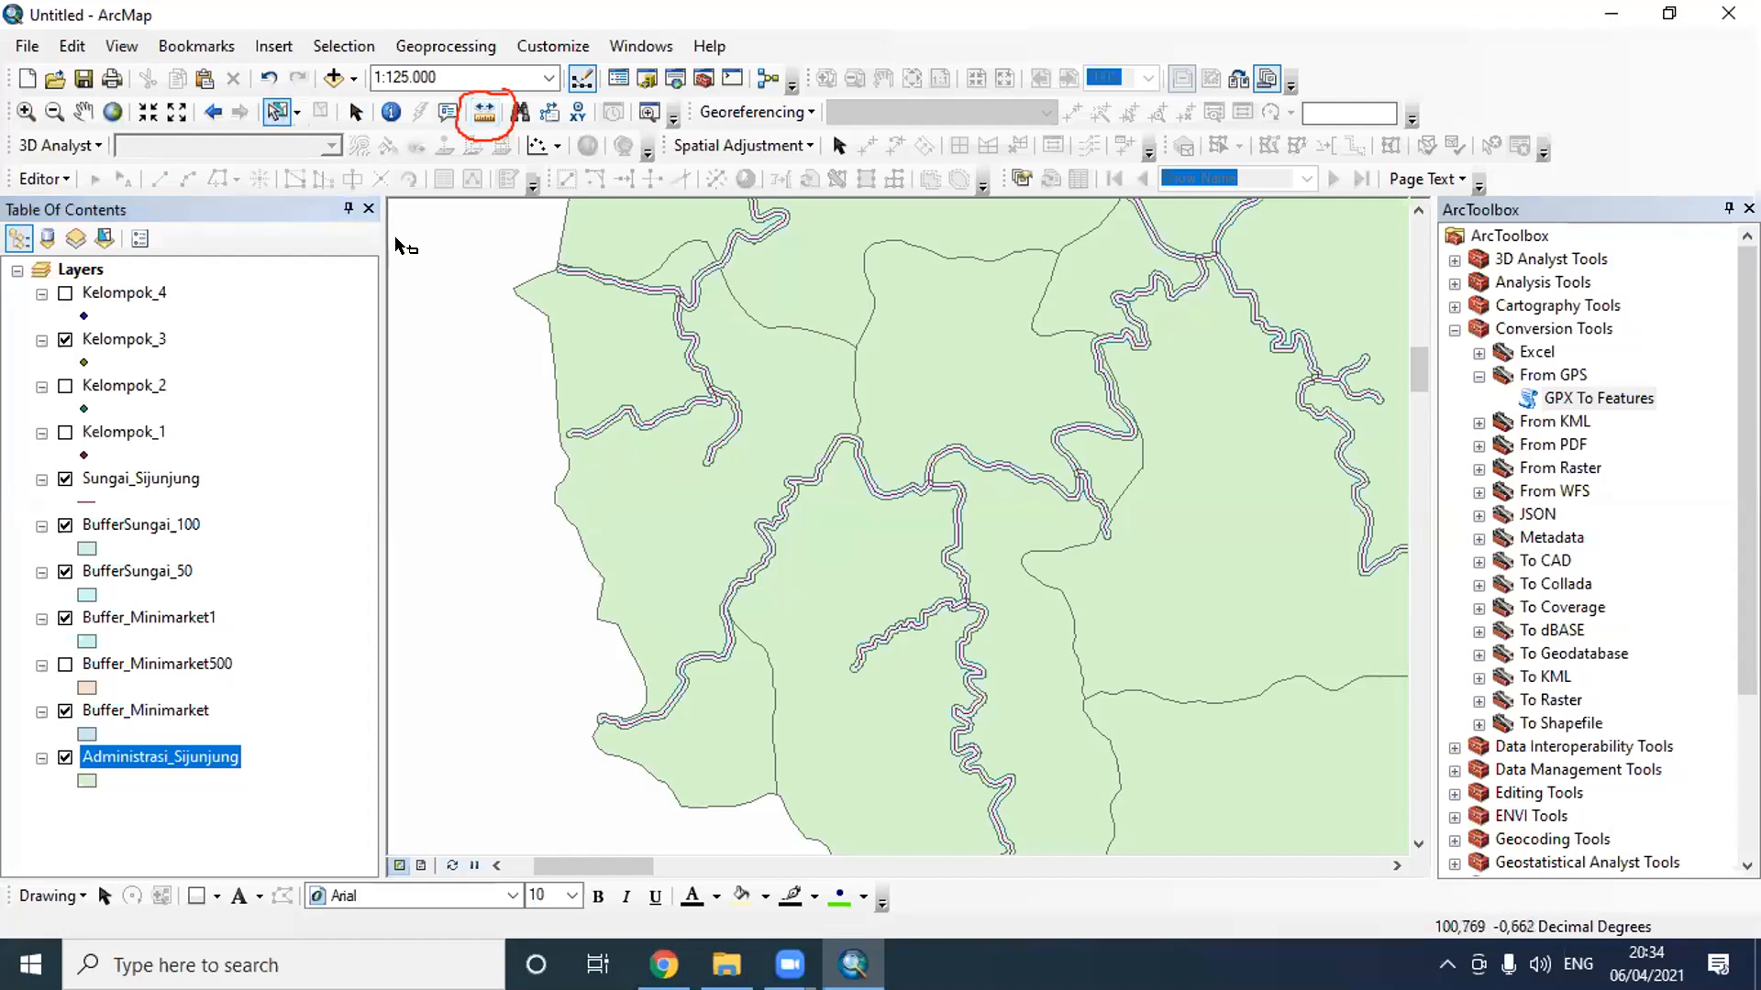
{"action": "left_click", "coordinate": [679, 475]}
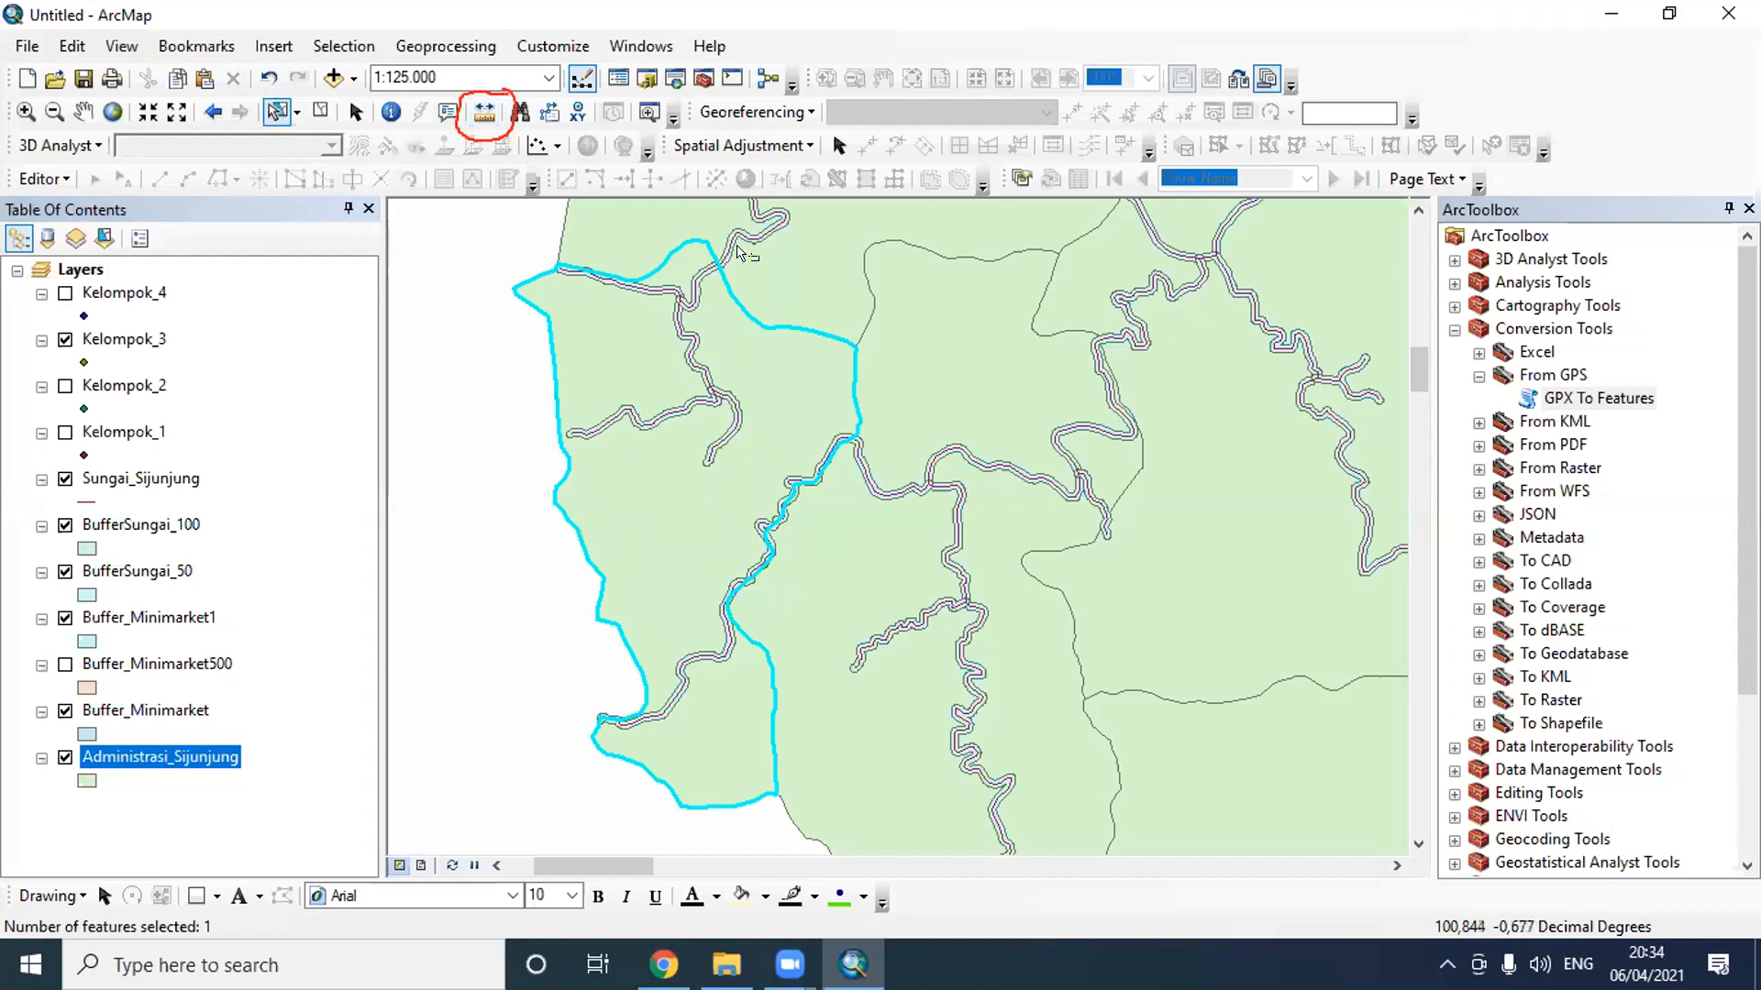
- Start a Clip operation with BufferSungai_100 as the input features and Administrasi_Sijunjung as the clip features
{"action": "left_click", "coordinate": [476, 42]}
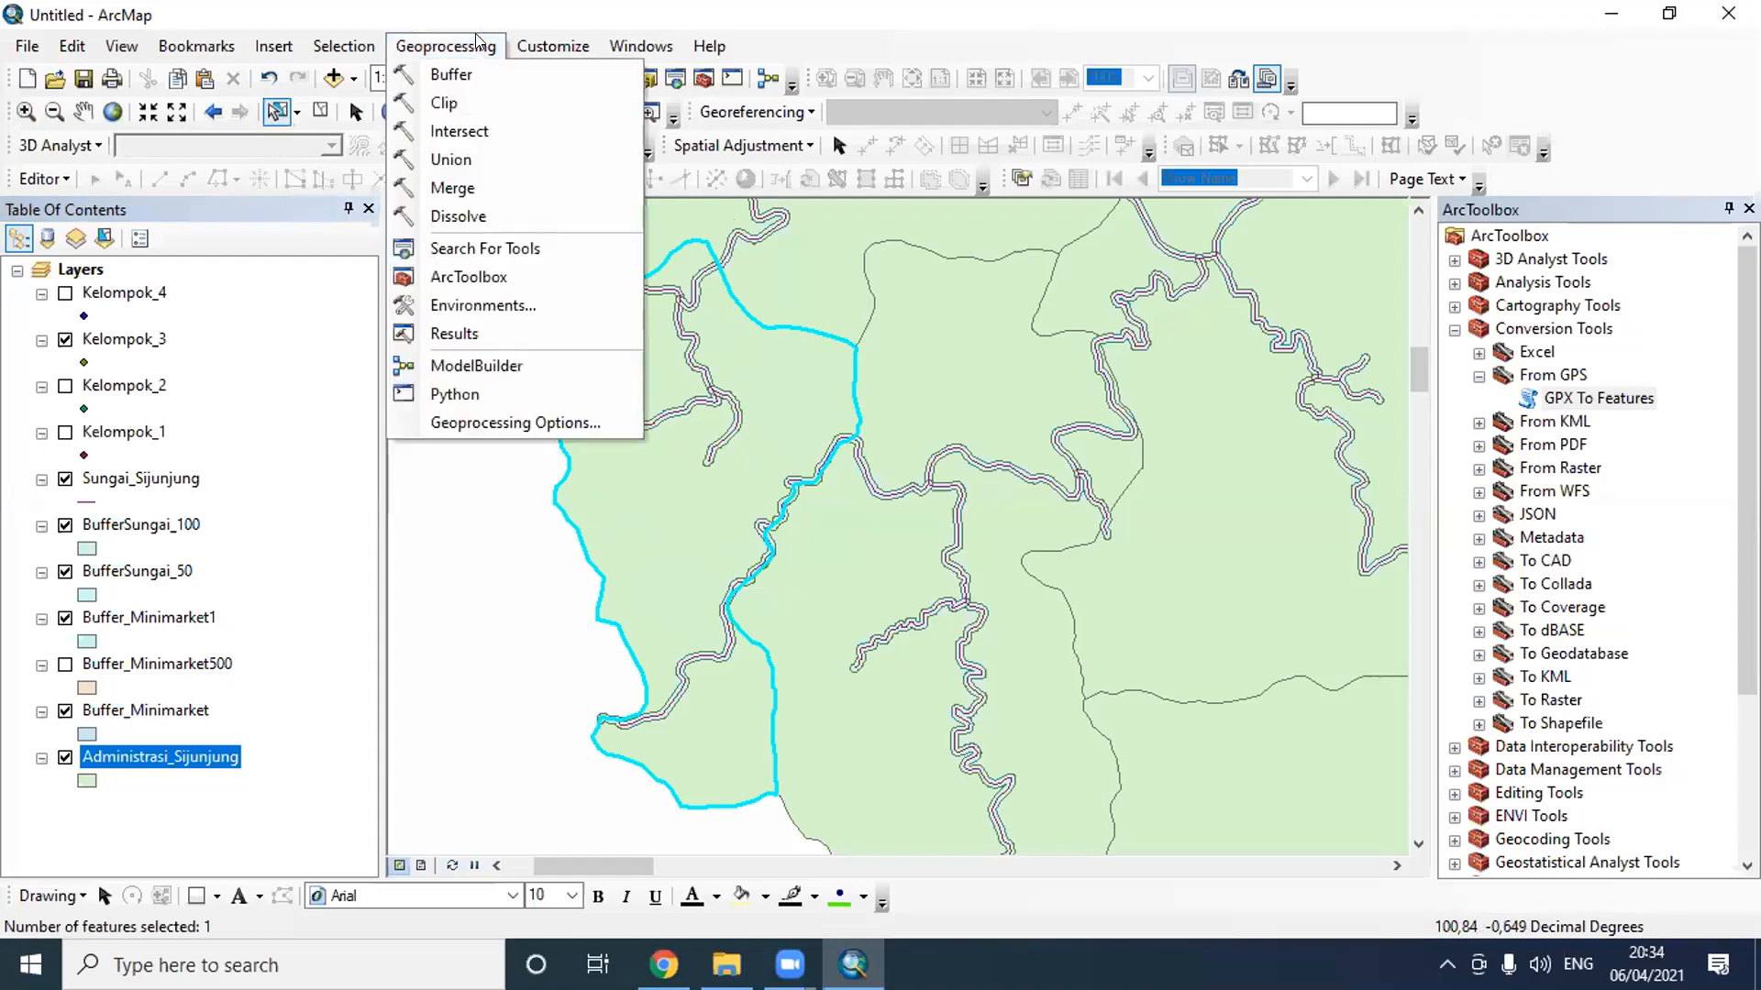
{"action": "left_click", "coordinate": [443, 104]}
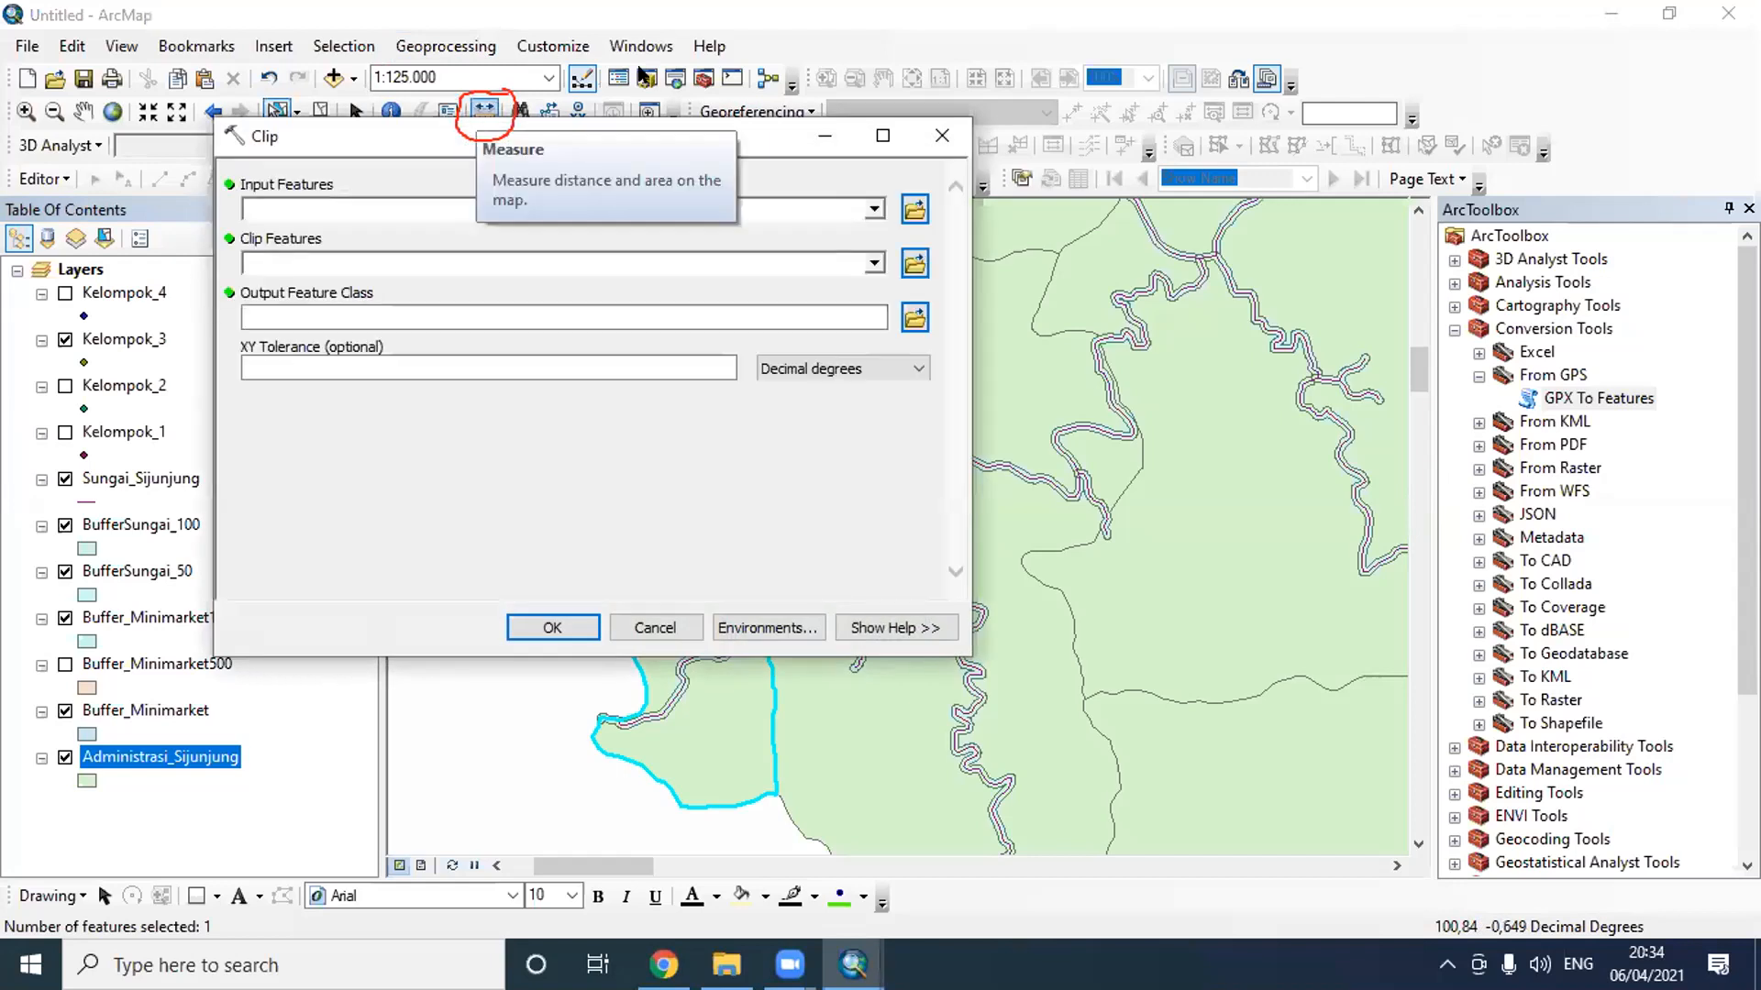
{"action": "left_click", "coordinate": [874, 209]}
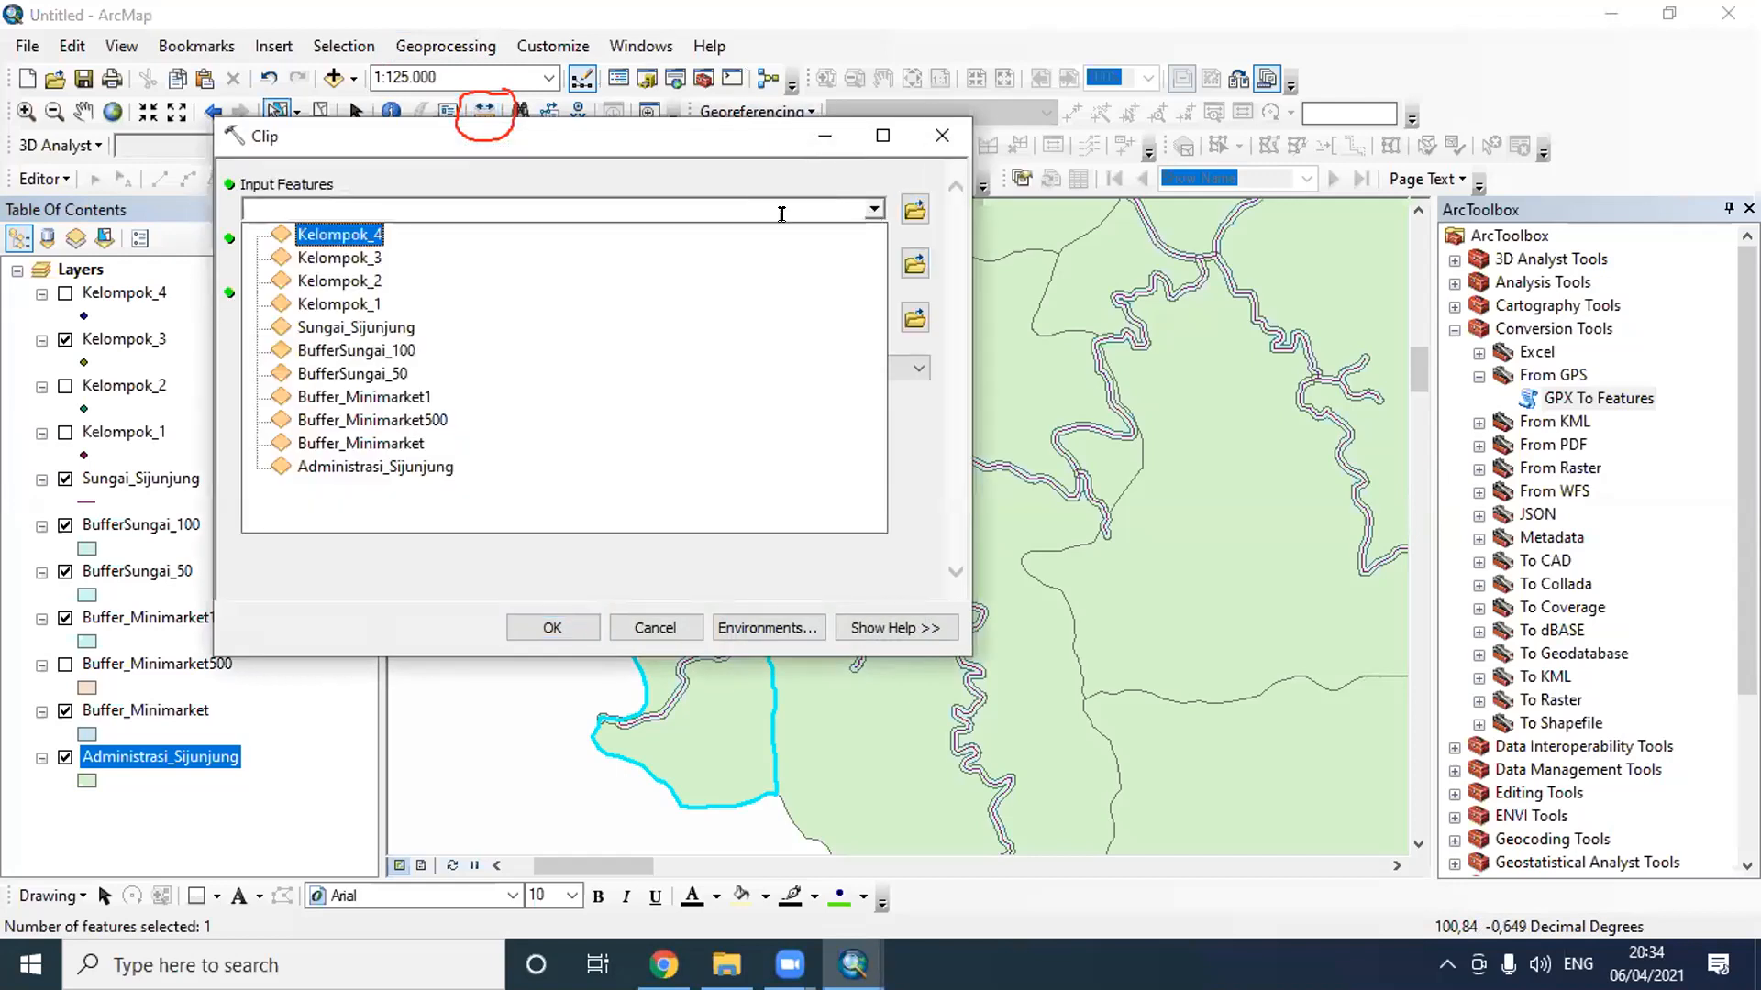
{"action": "left_click", "coordinate": [384, 353]}
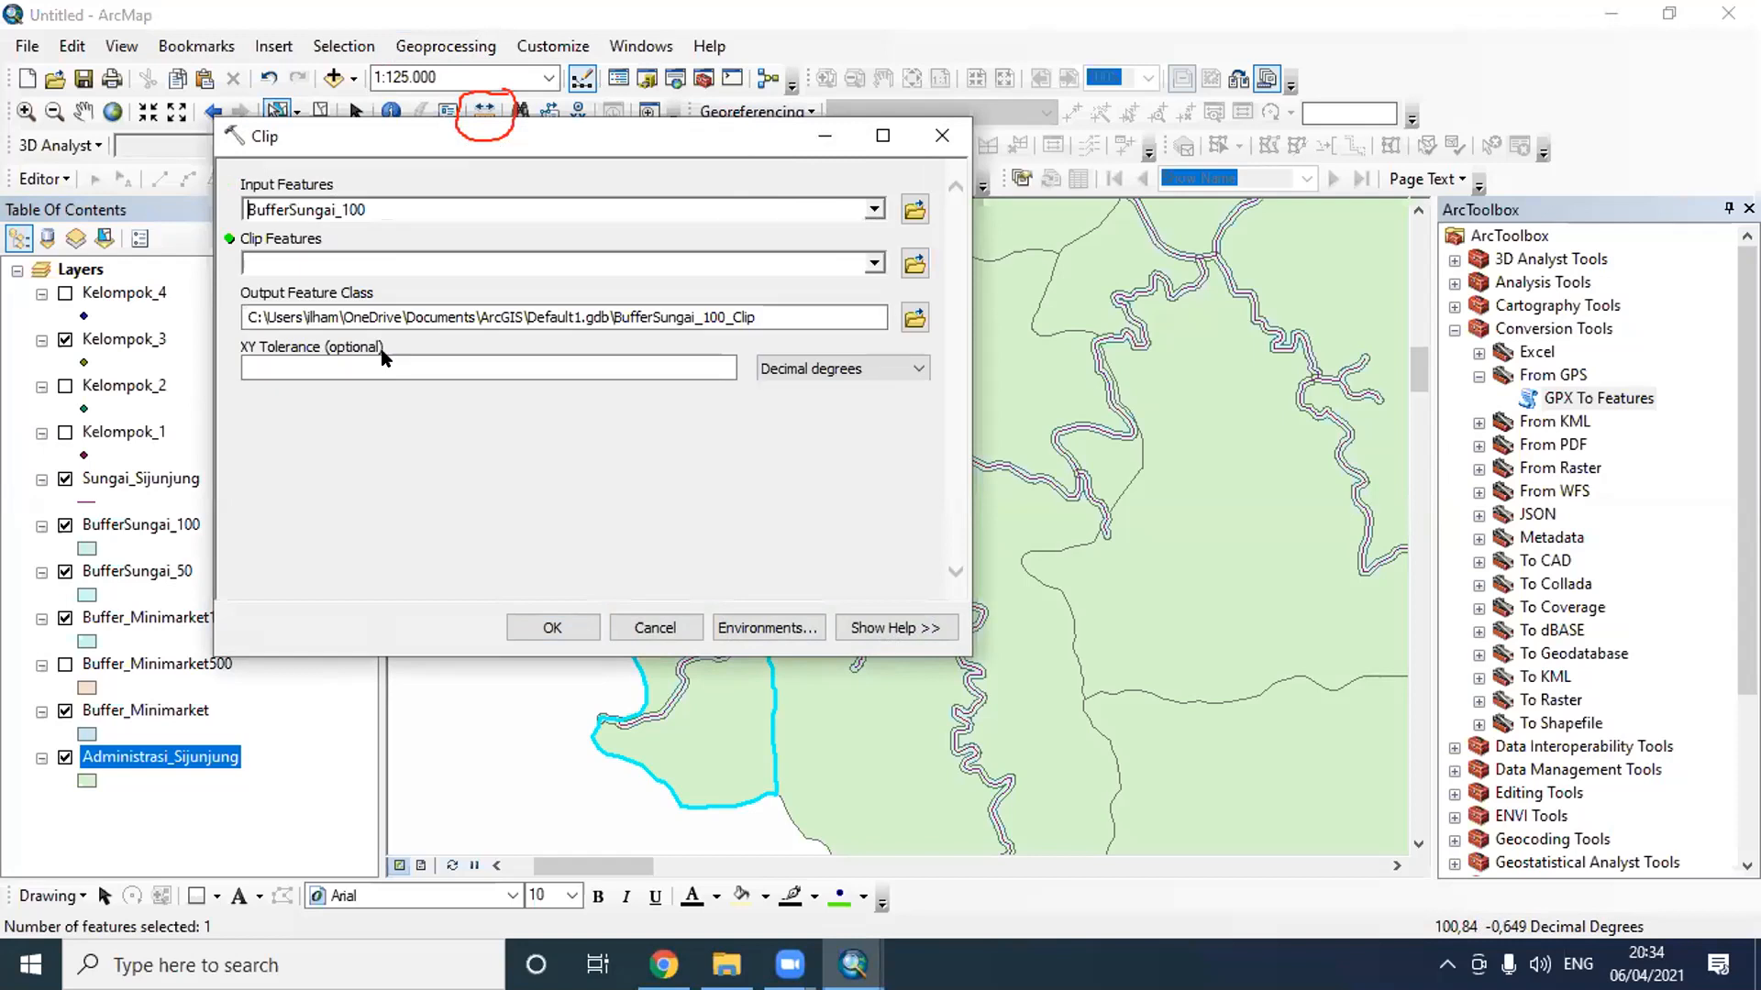
{"action": "left_click", "coordinate": [874, 263]}
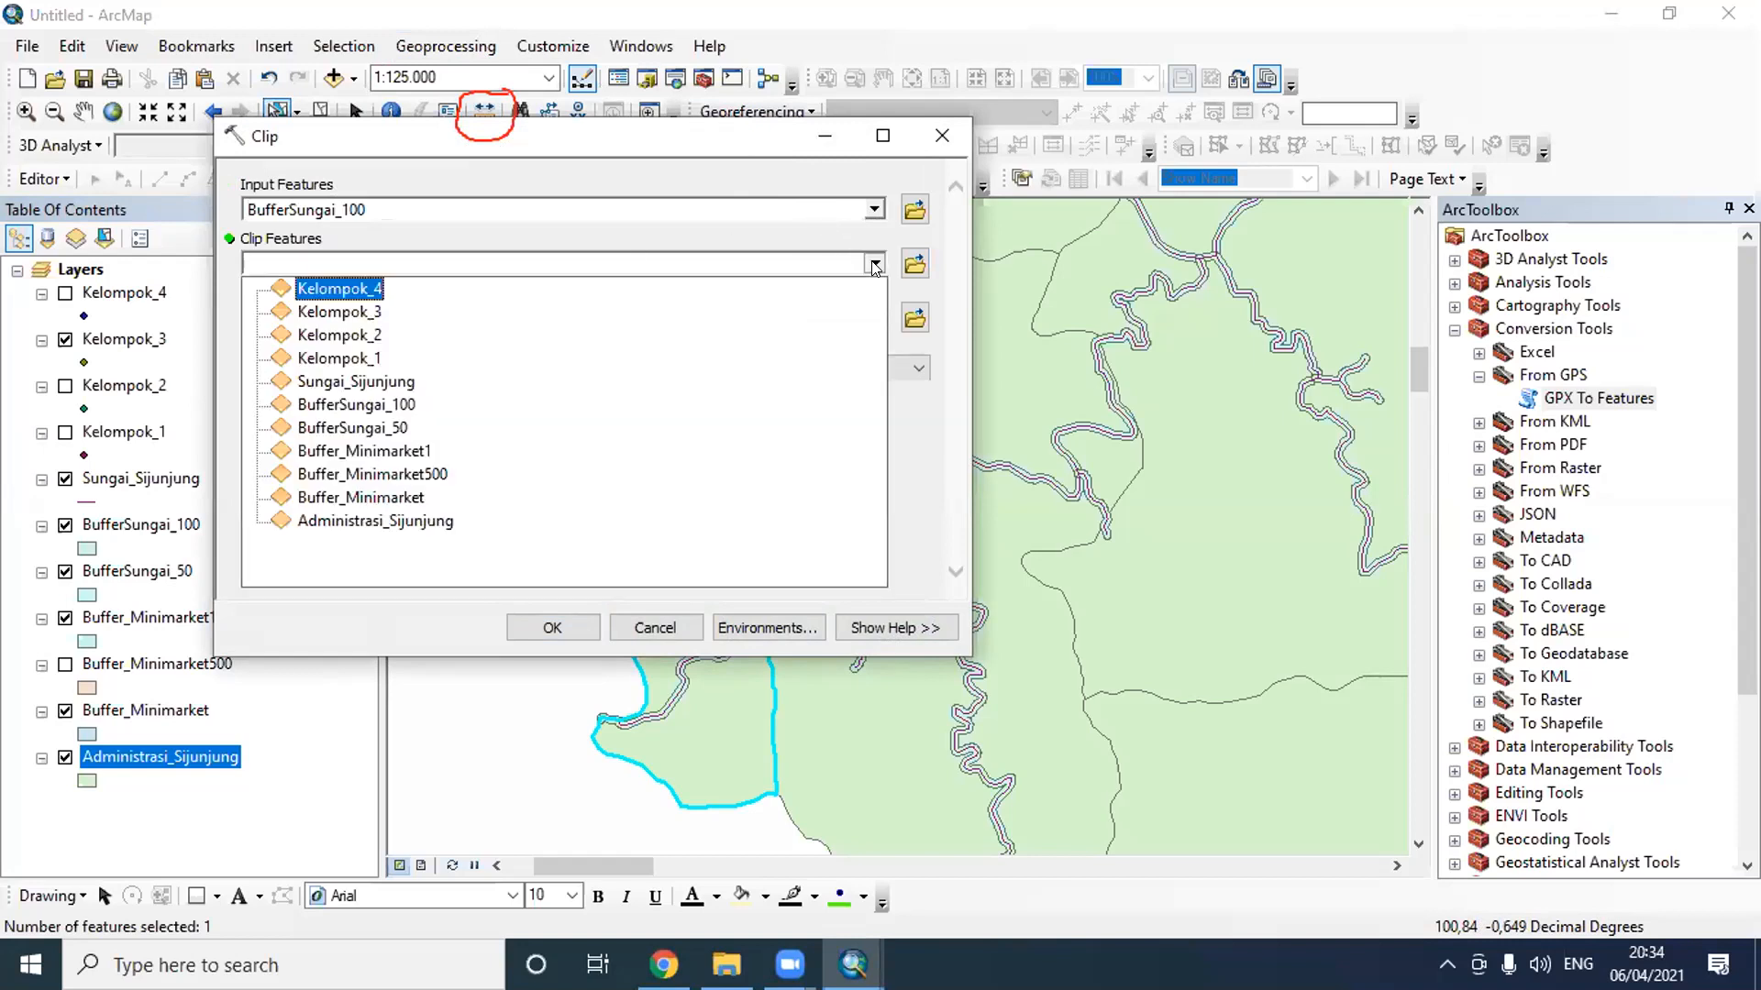
{"action": "left_click", "coordinate": [400, 524]}
- Set the clip's output feature class to Clip_Sungai_Kupitan in the Latihan H 3 folder and run the tool
{"action": "left_click", "coordinate": [914, 318]}
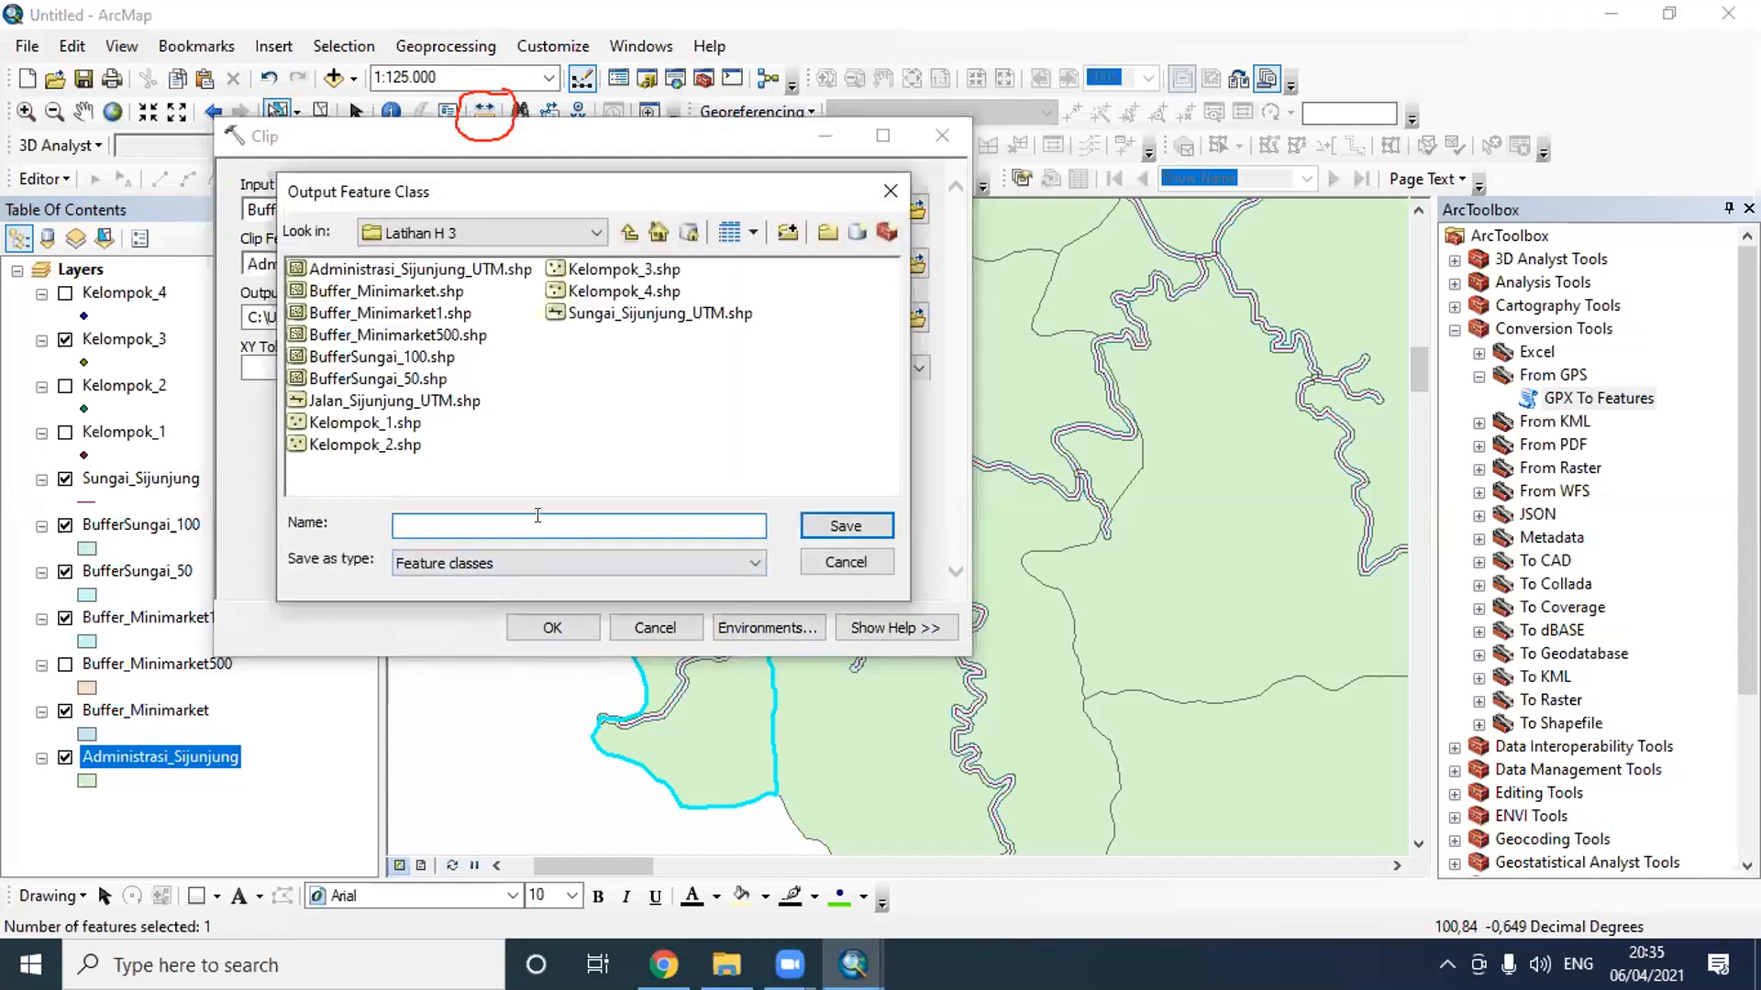
{"action": "type", "text": "Clip_Sungai_Kupitan"}
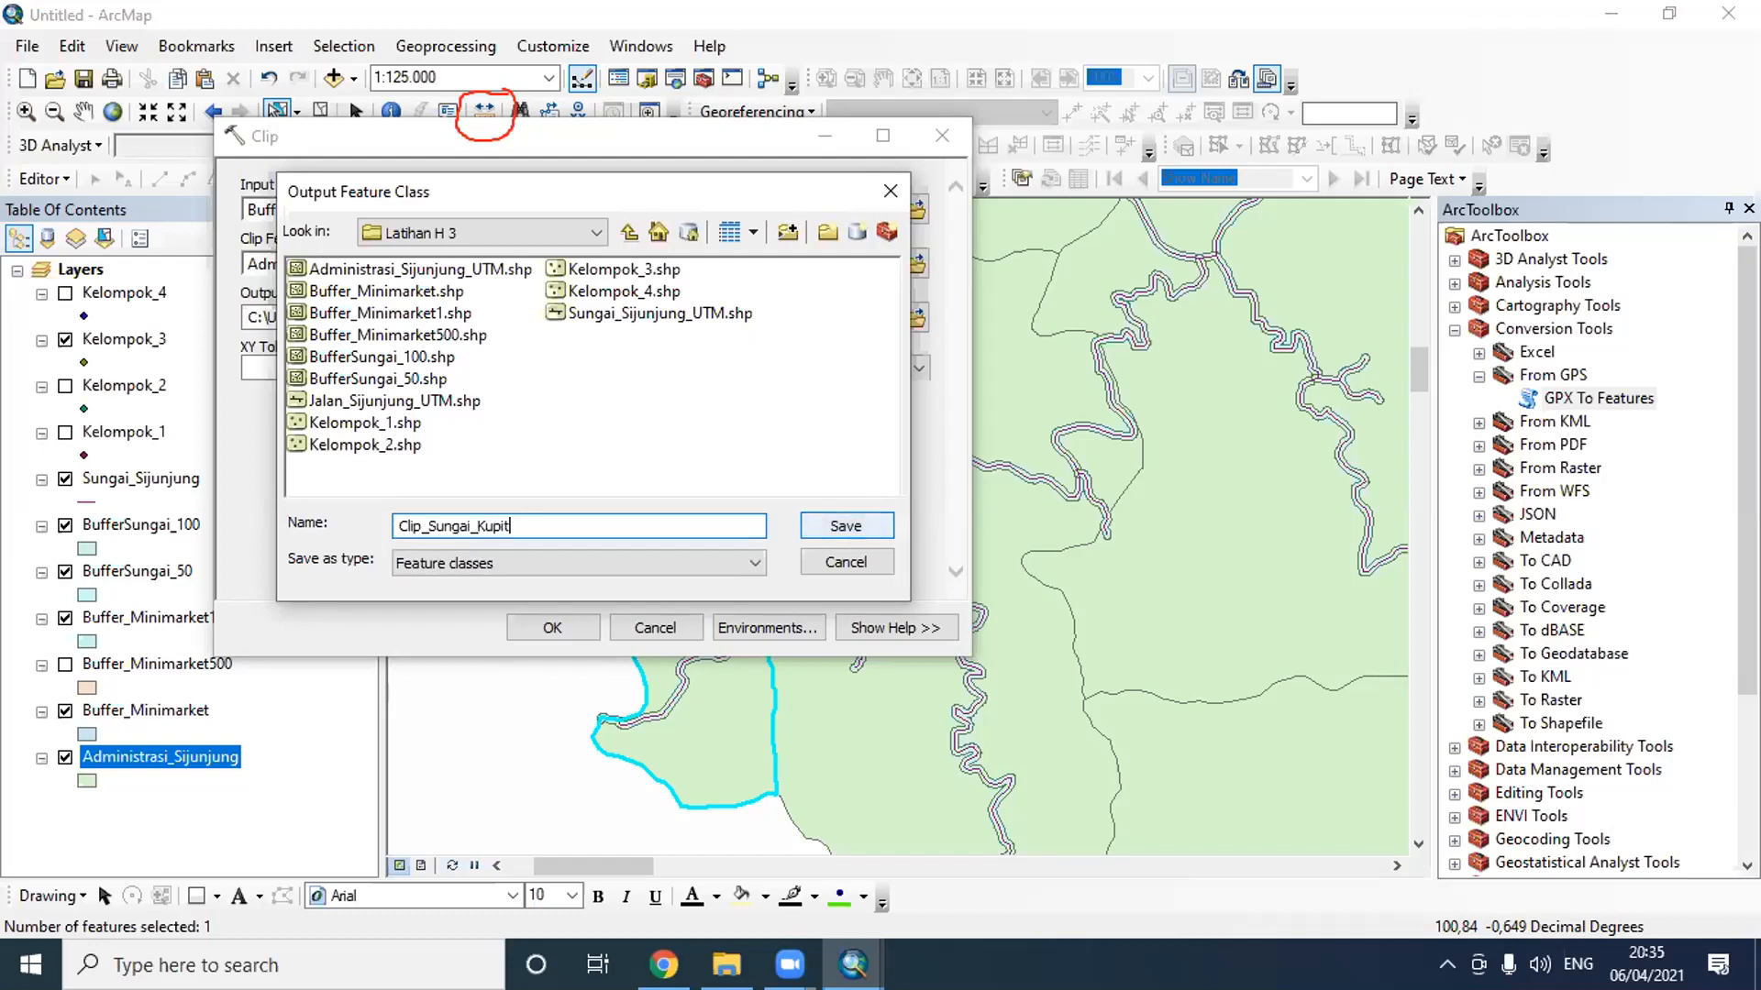
{"action": "left_click", "coordinate": [829, 527]}
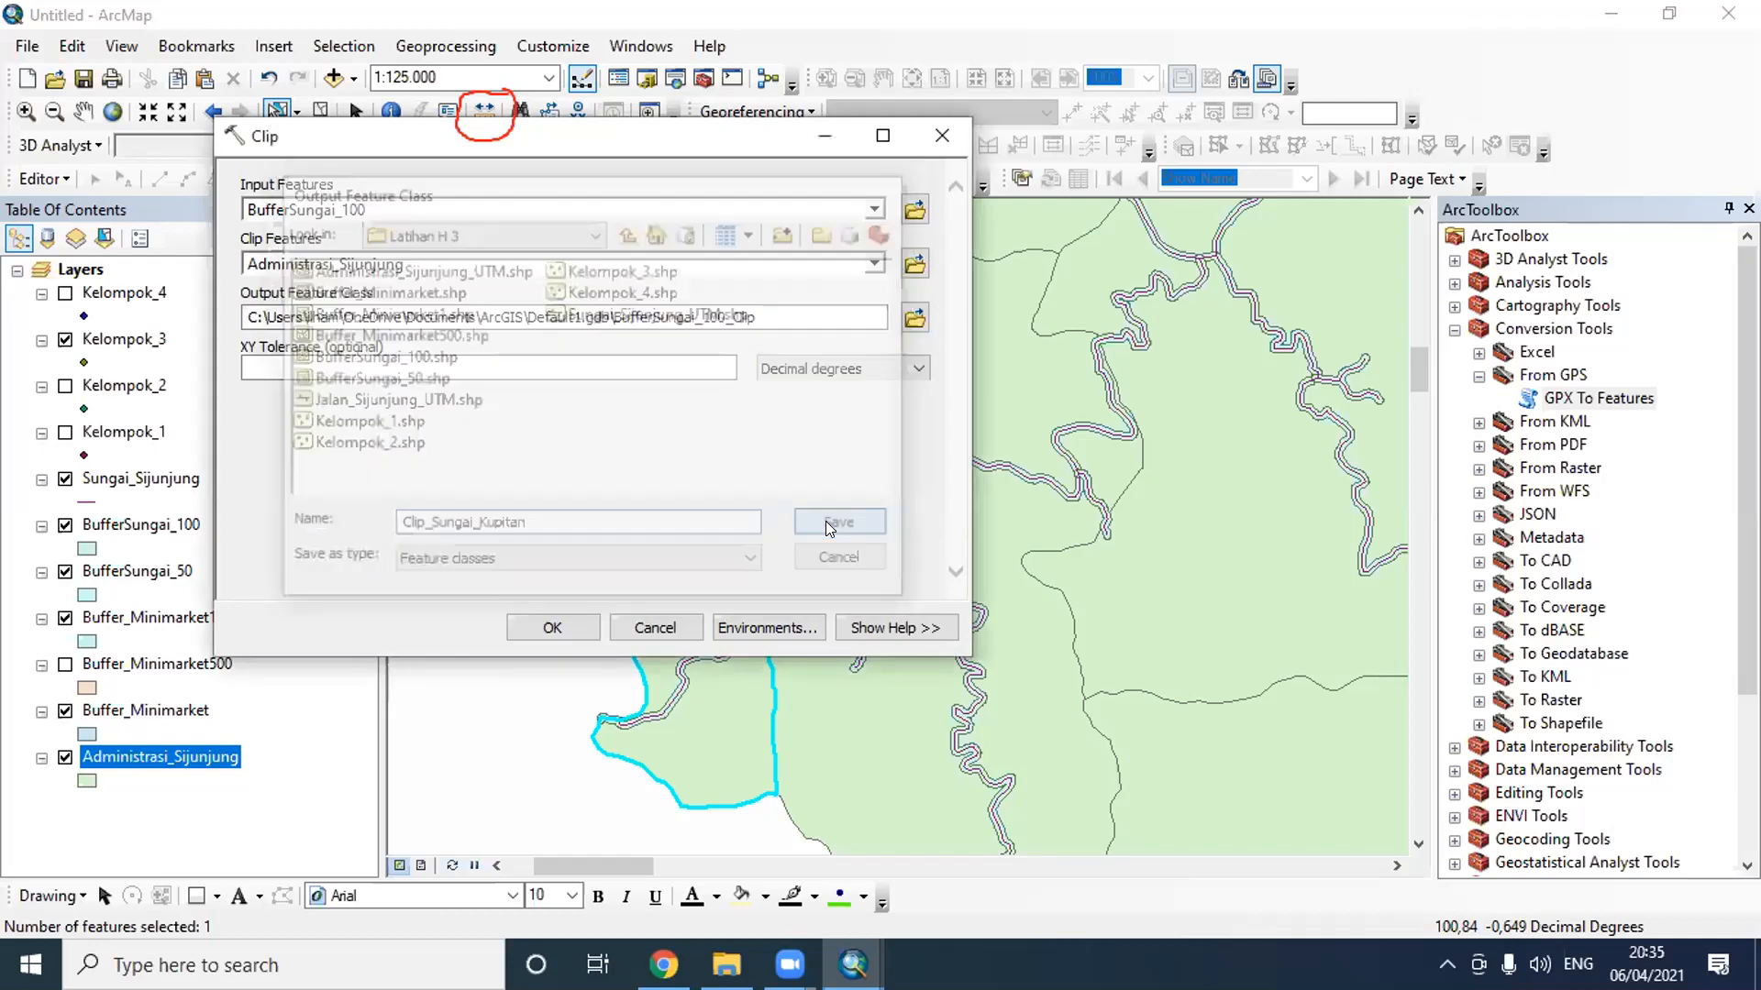
{"action": "left_click", "coordinate": [551, 628]}
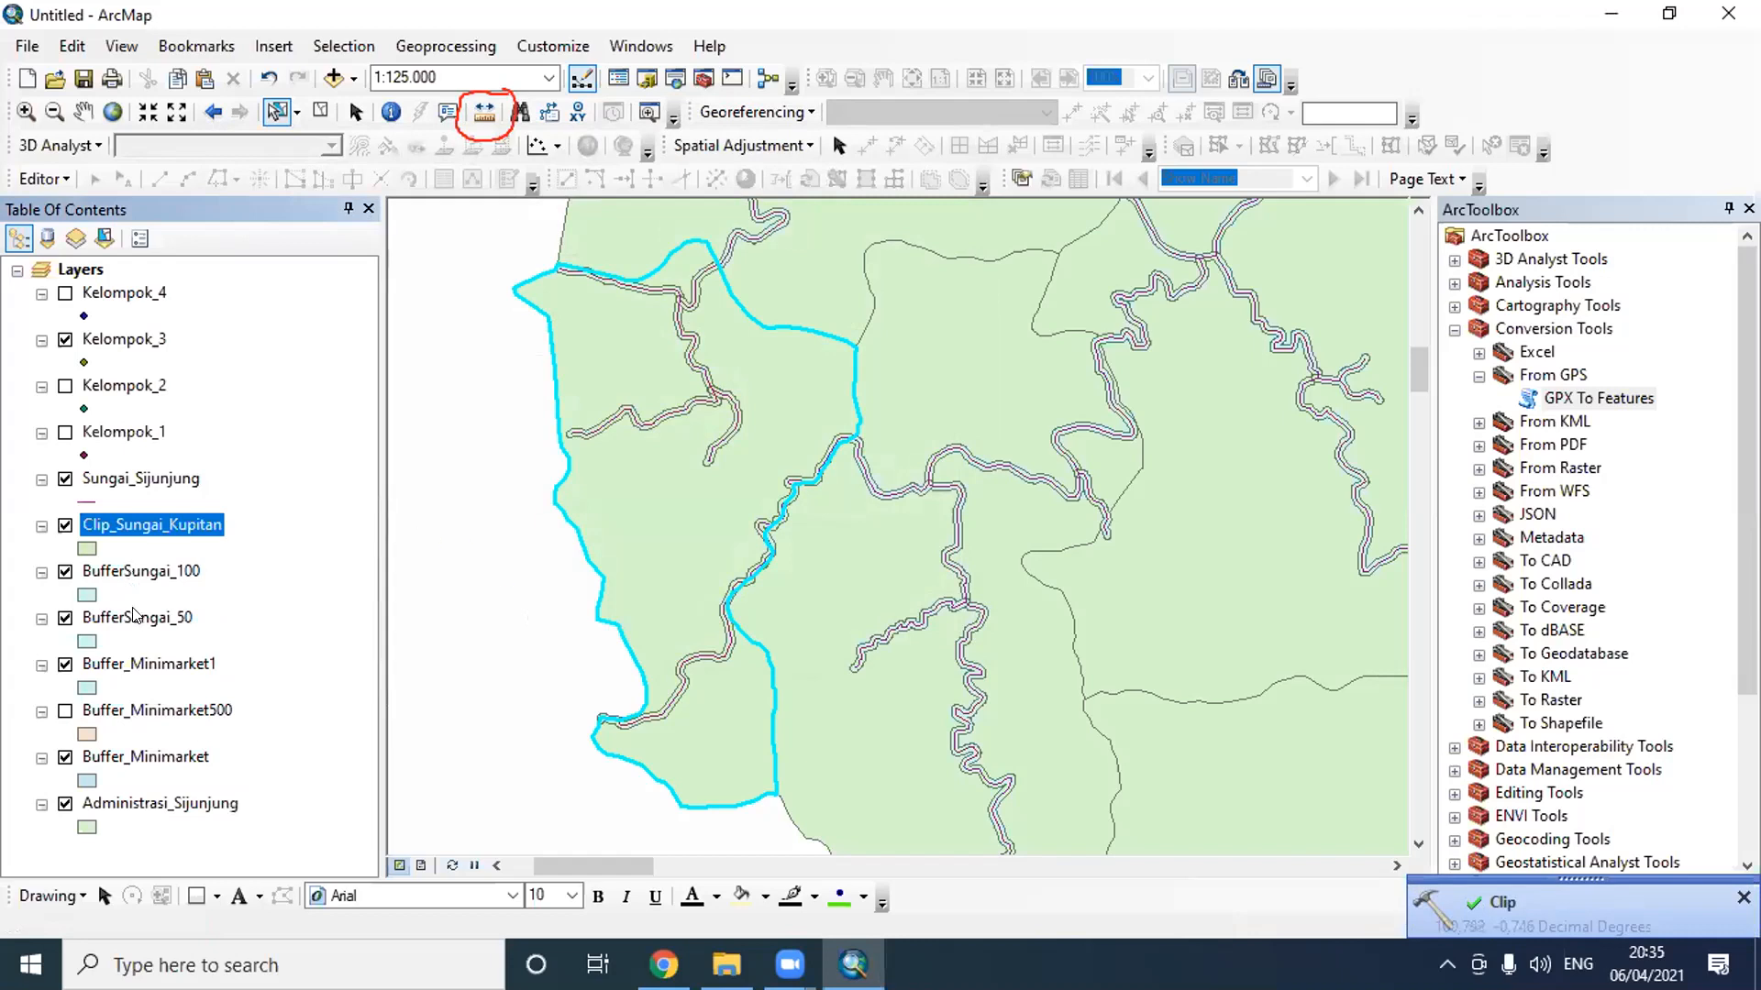
- Hide BufferSungai_100, BufferSungai_50, Buffer_Minimarket1 and Buffer_Minimarket, and switch Administrasi_Sijunjung off and back on to inspect the clipped buffer
{"action": "left_click", "coordinate": [65, 572]}
{"action": "left_click", "coordinate": [65, 618]}
{"action": "left_click", "coordinate": [65, 665]}
{"action": "left_click", "coordinate": [65, 757]}
{"action": "left_click", "coordinate": [65, 805]}
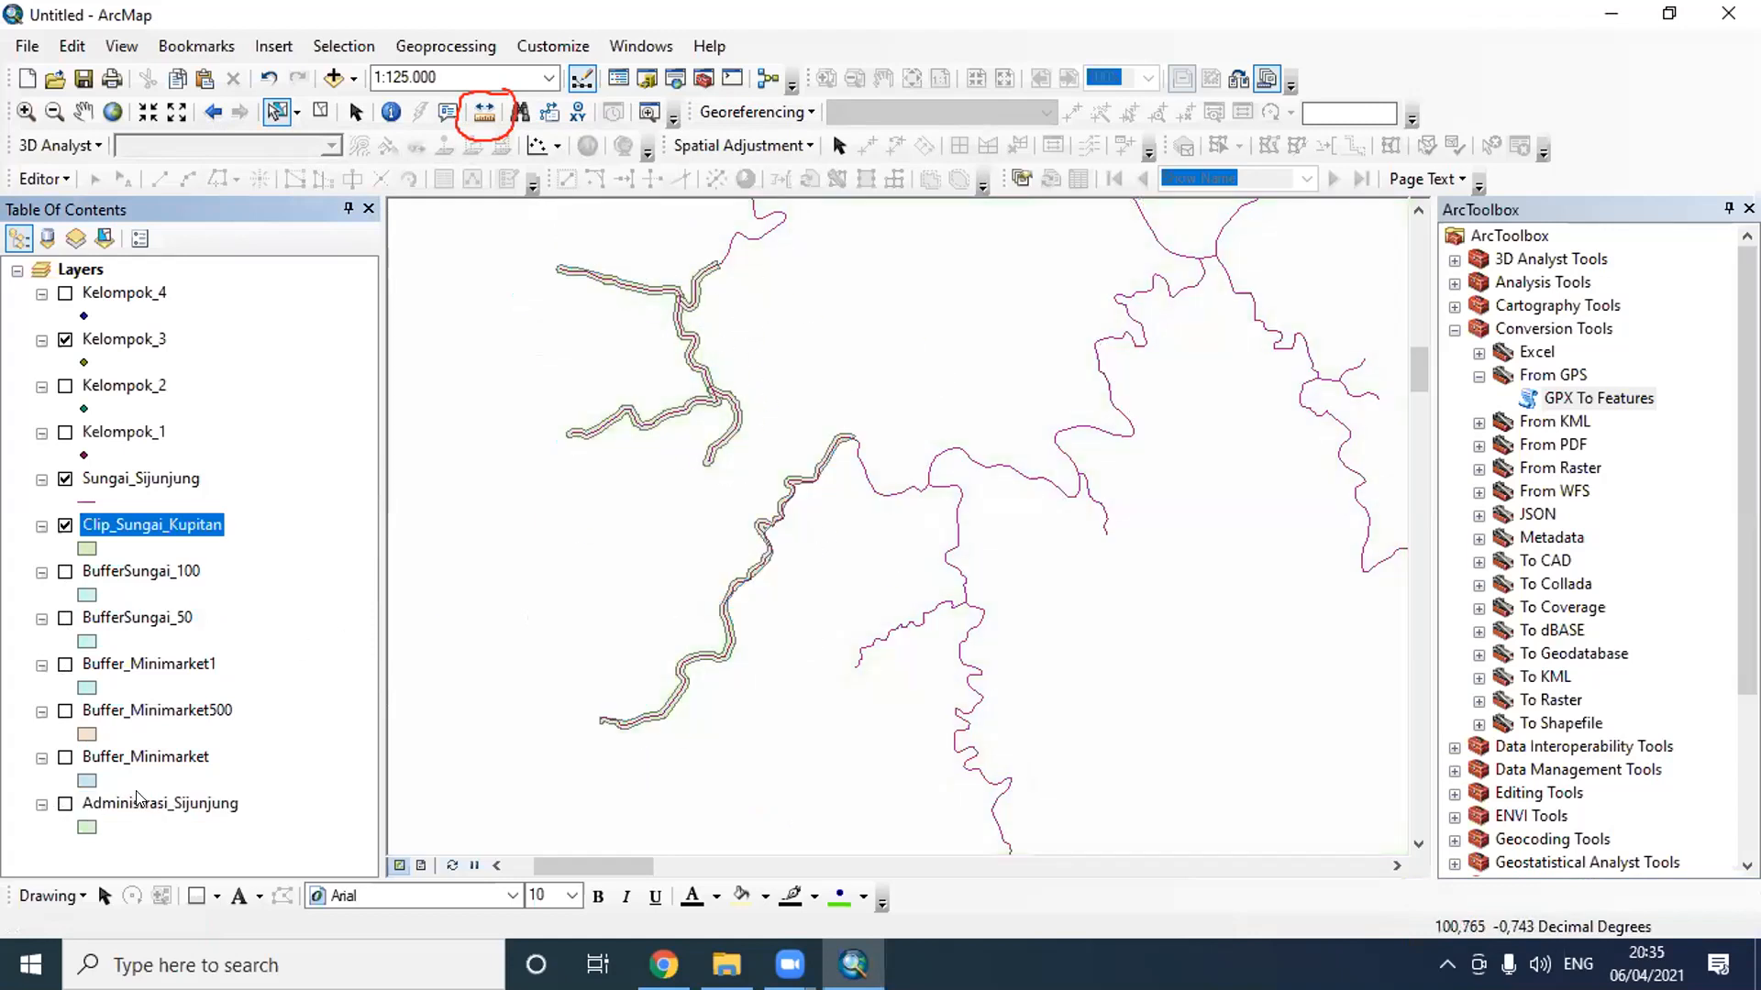
{"action": "left_click", "coordinate": [65, 804]}
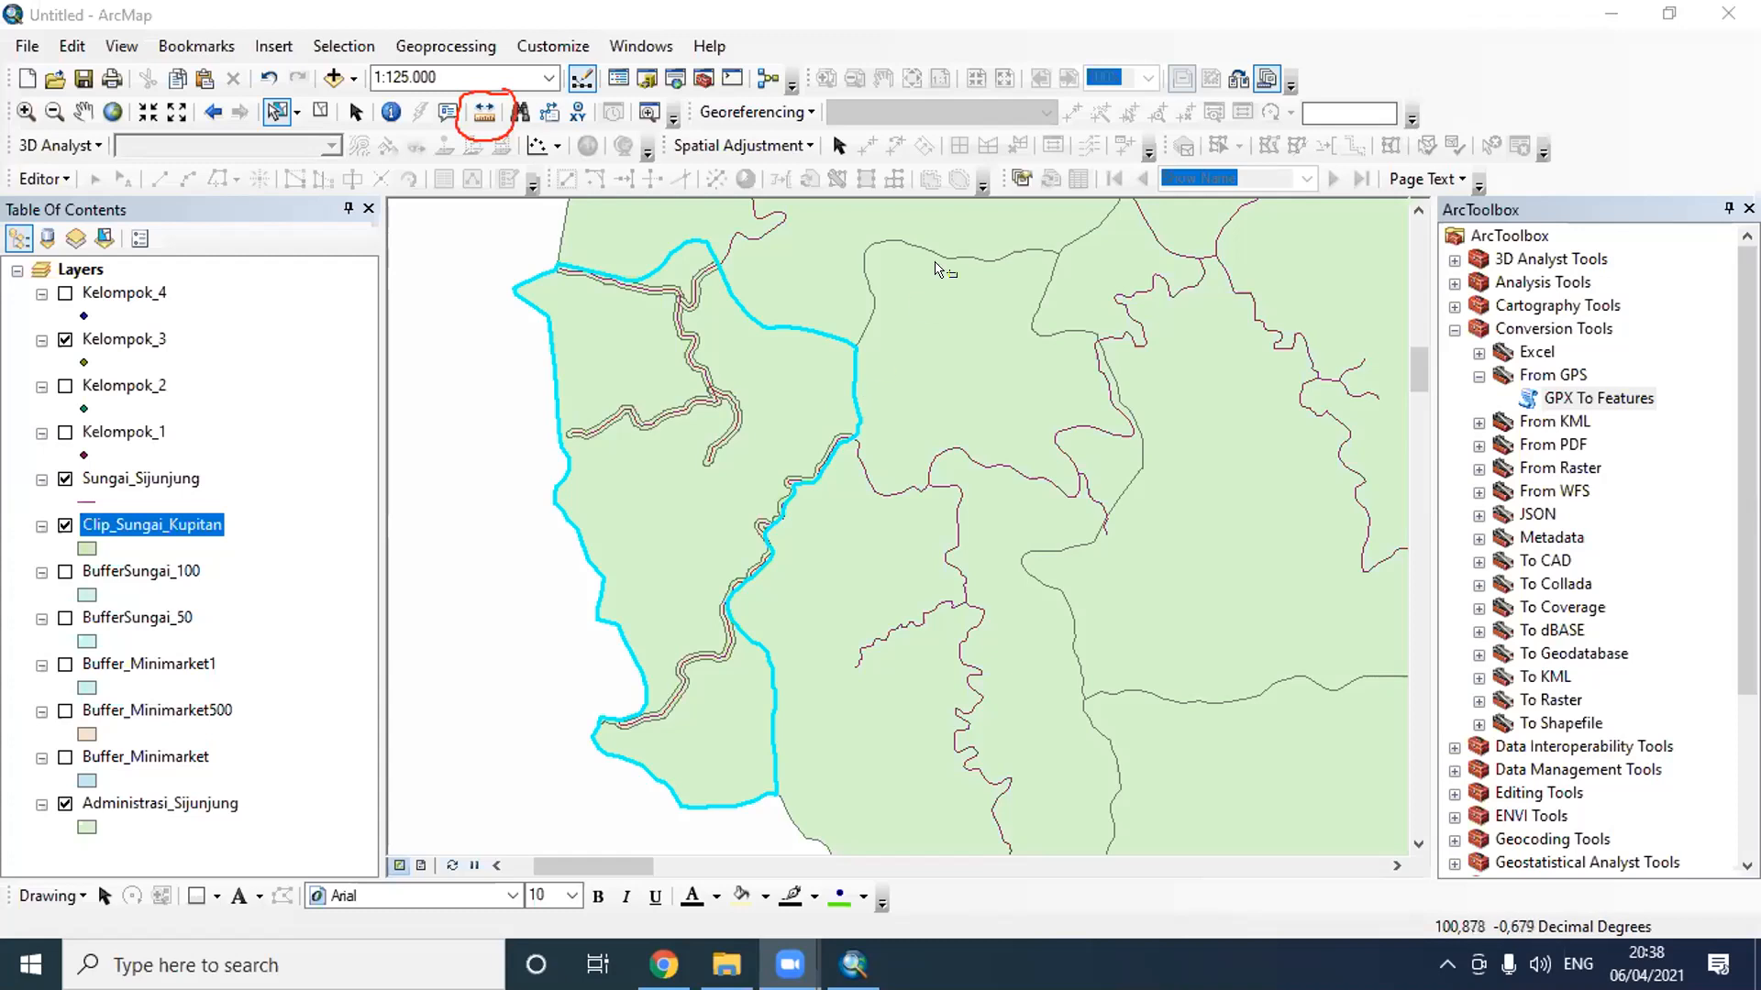
- Start a Dissolve operation with Administrasi_Sijunjung as the input features and Kabupaten as the dissolve field
{"action": "right_click", "coordinate": [152, 802]}
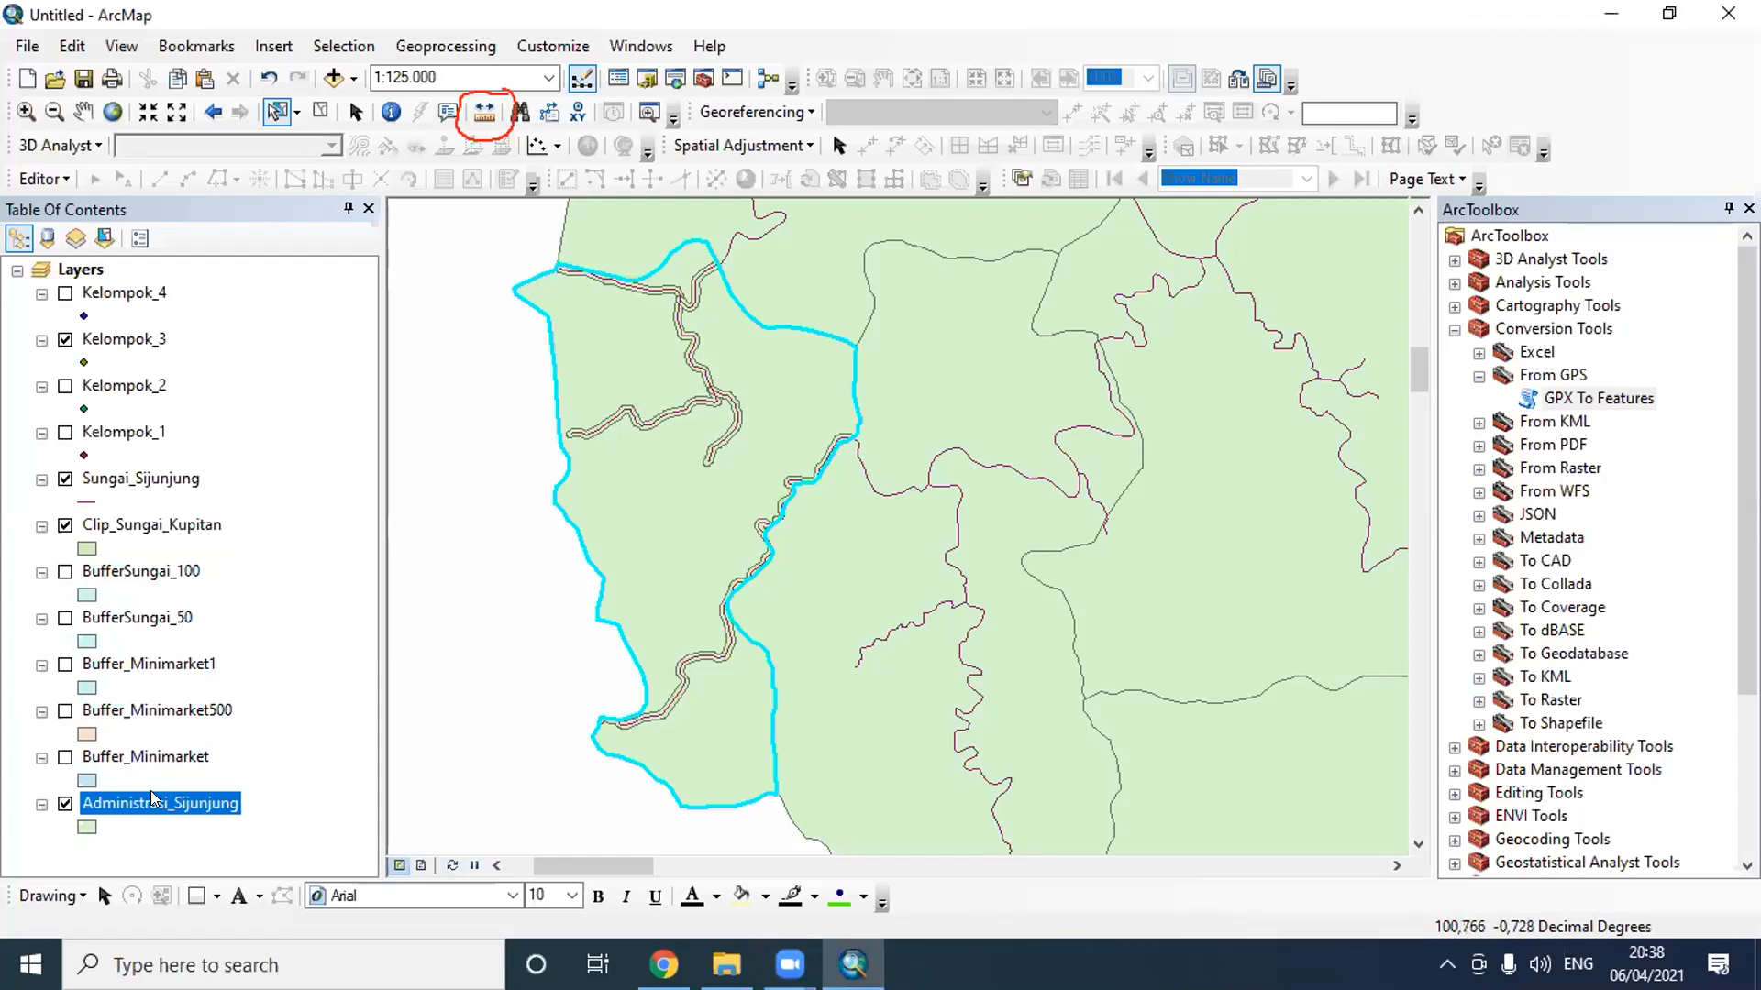
{"action": "left_click", "coordinate": [323, 377]}
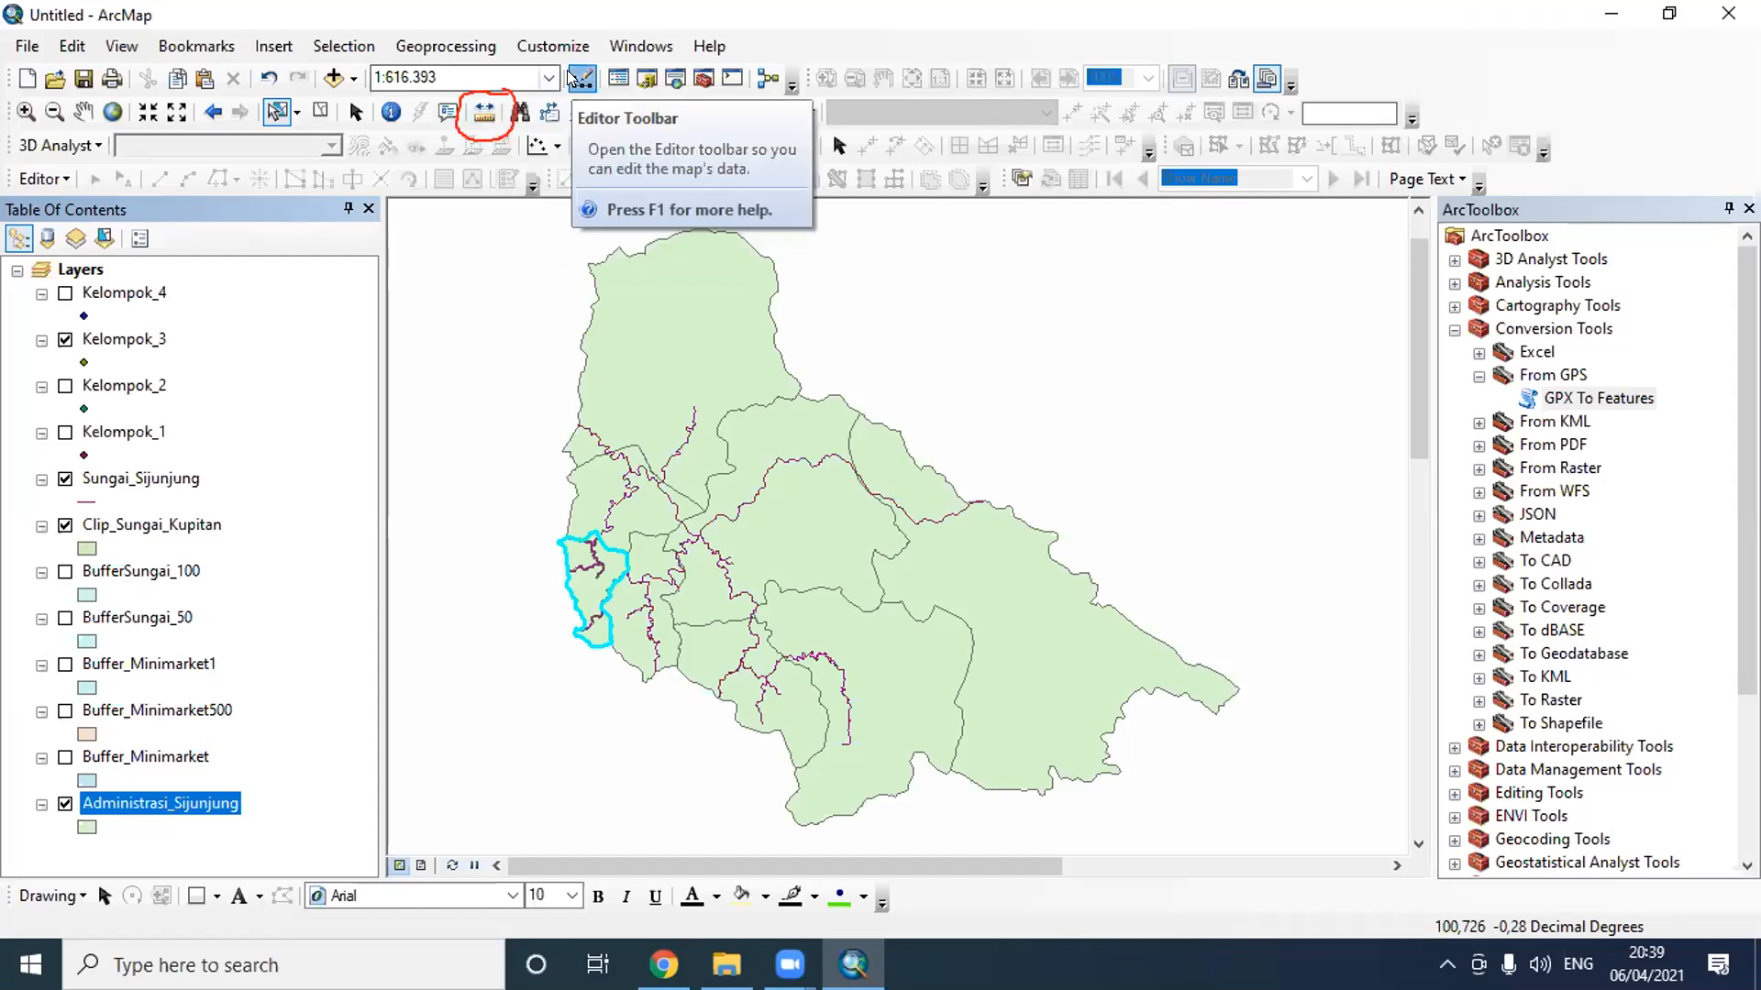
{"action": "left_click", "coordinate": [458, 49]}
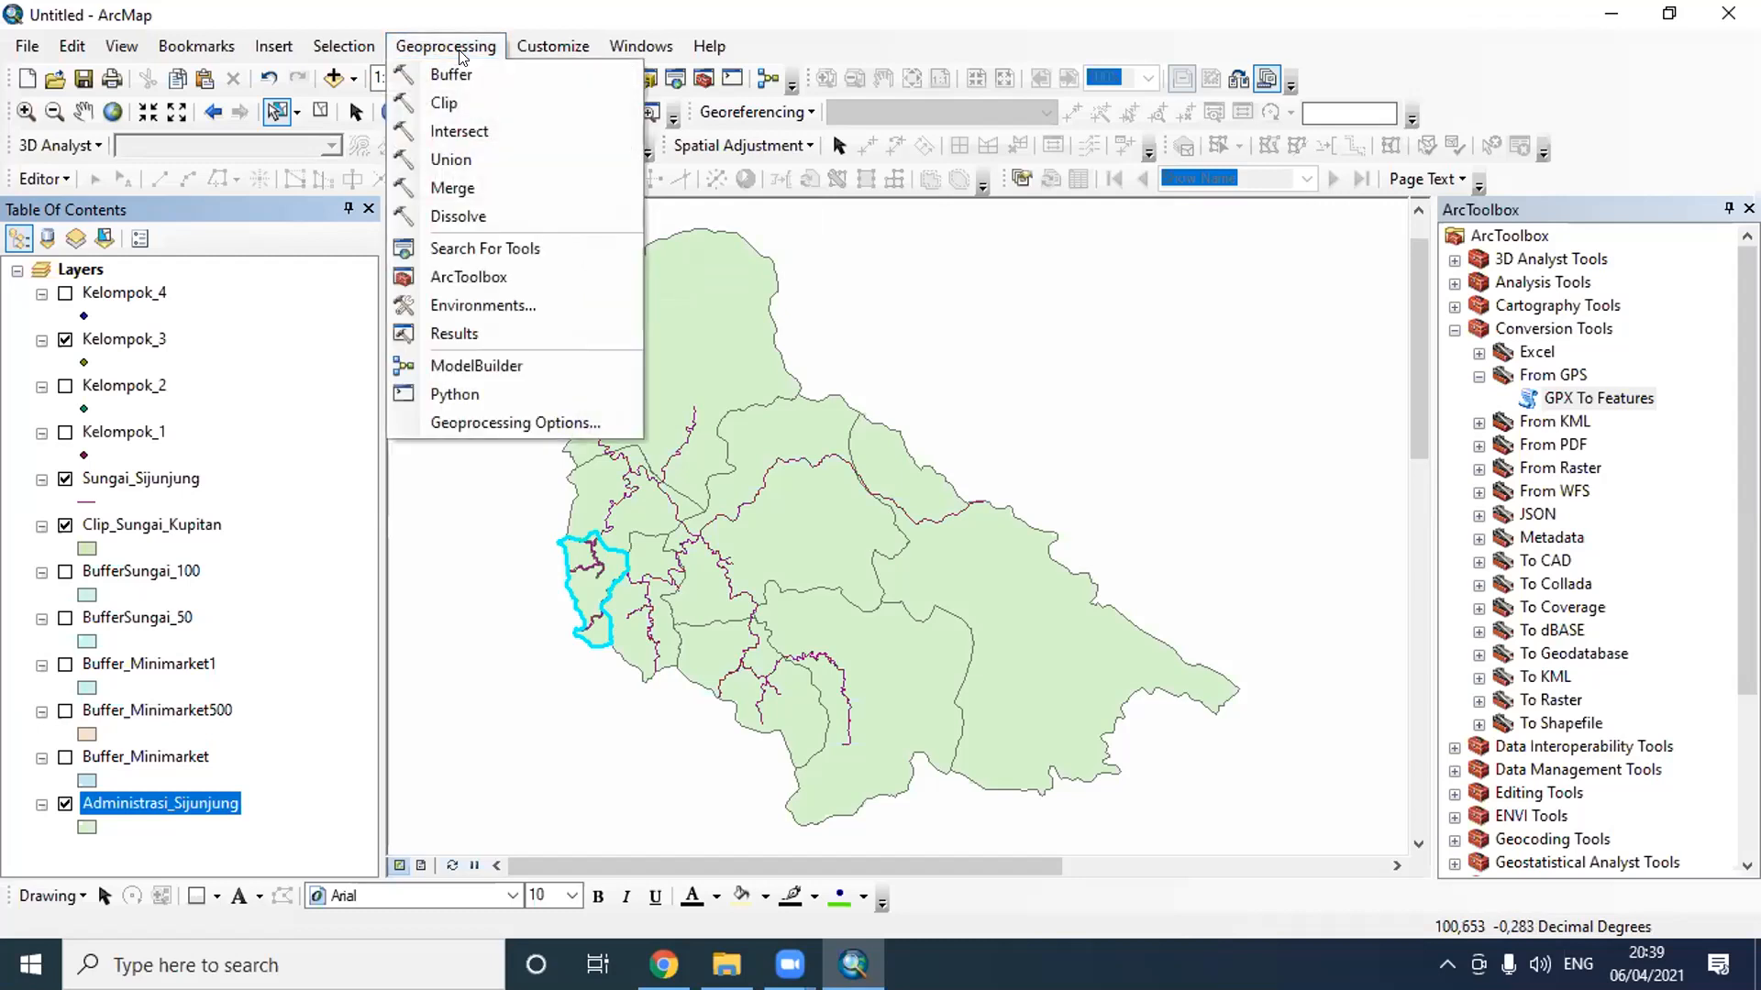
{"action": "left_click", "coordinate": [463, 217]}
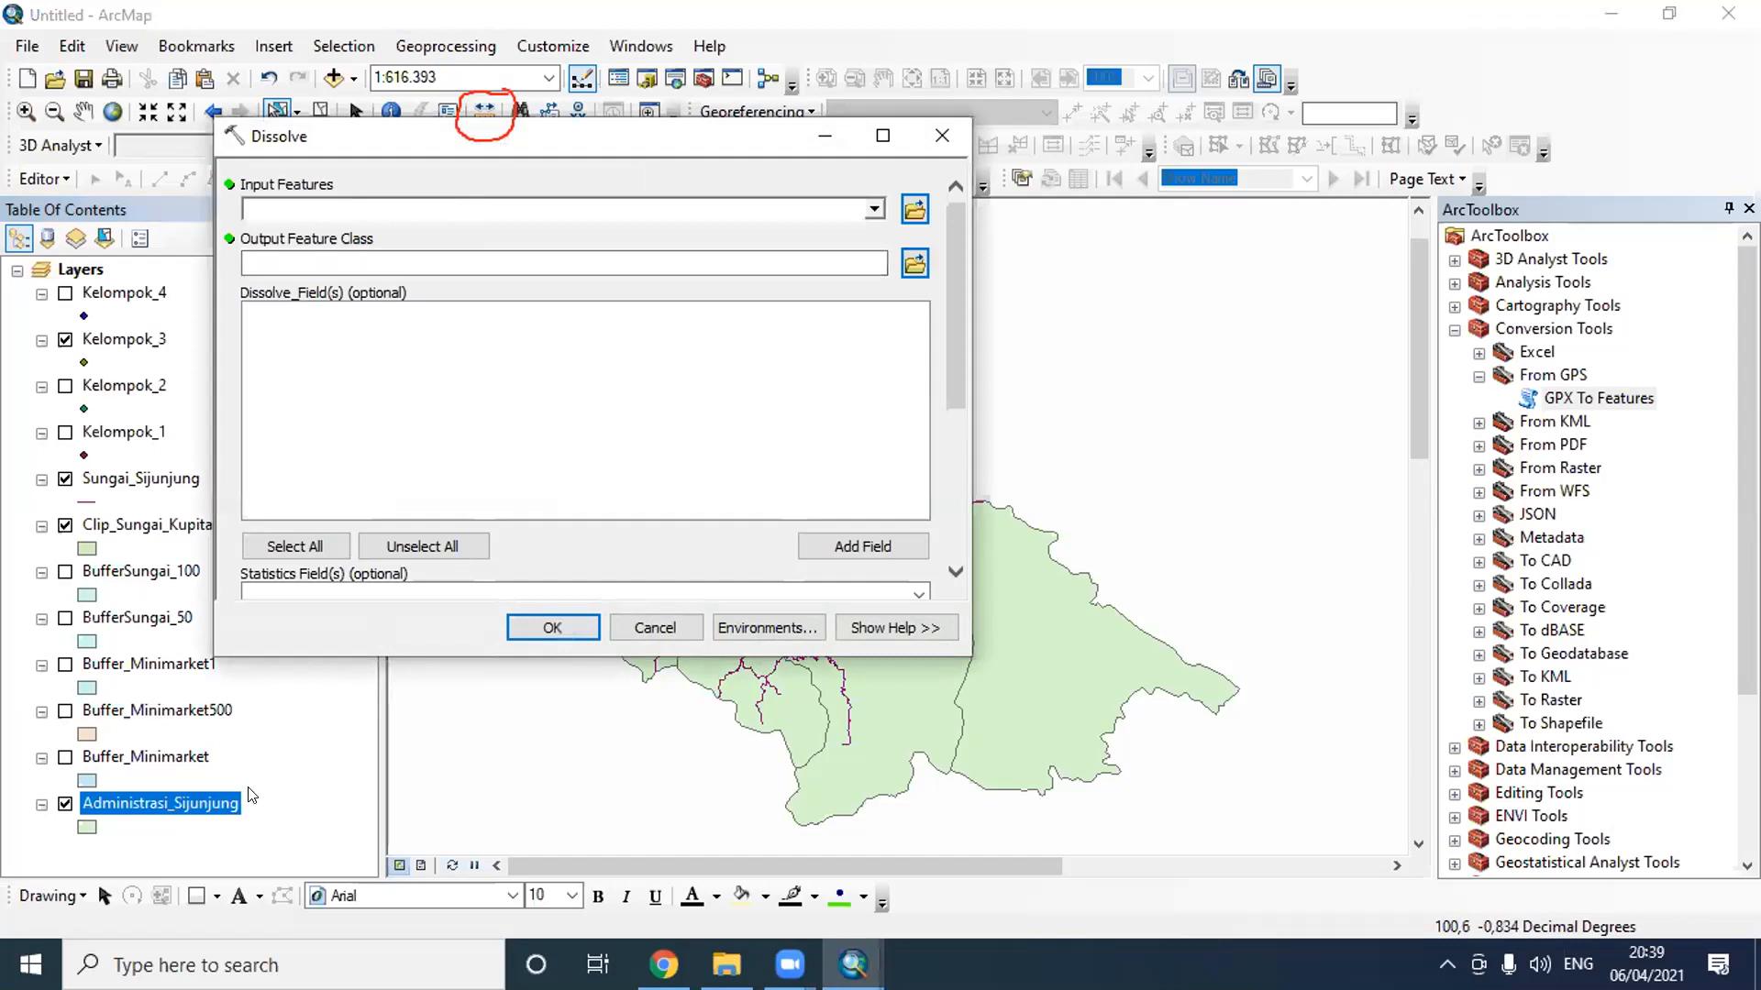
{"action": "left_click", "coordinate": [876, 212]}
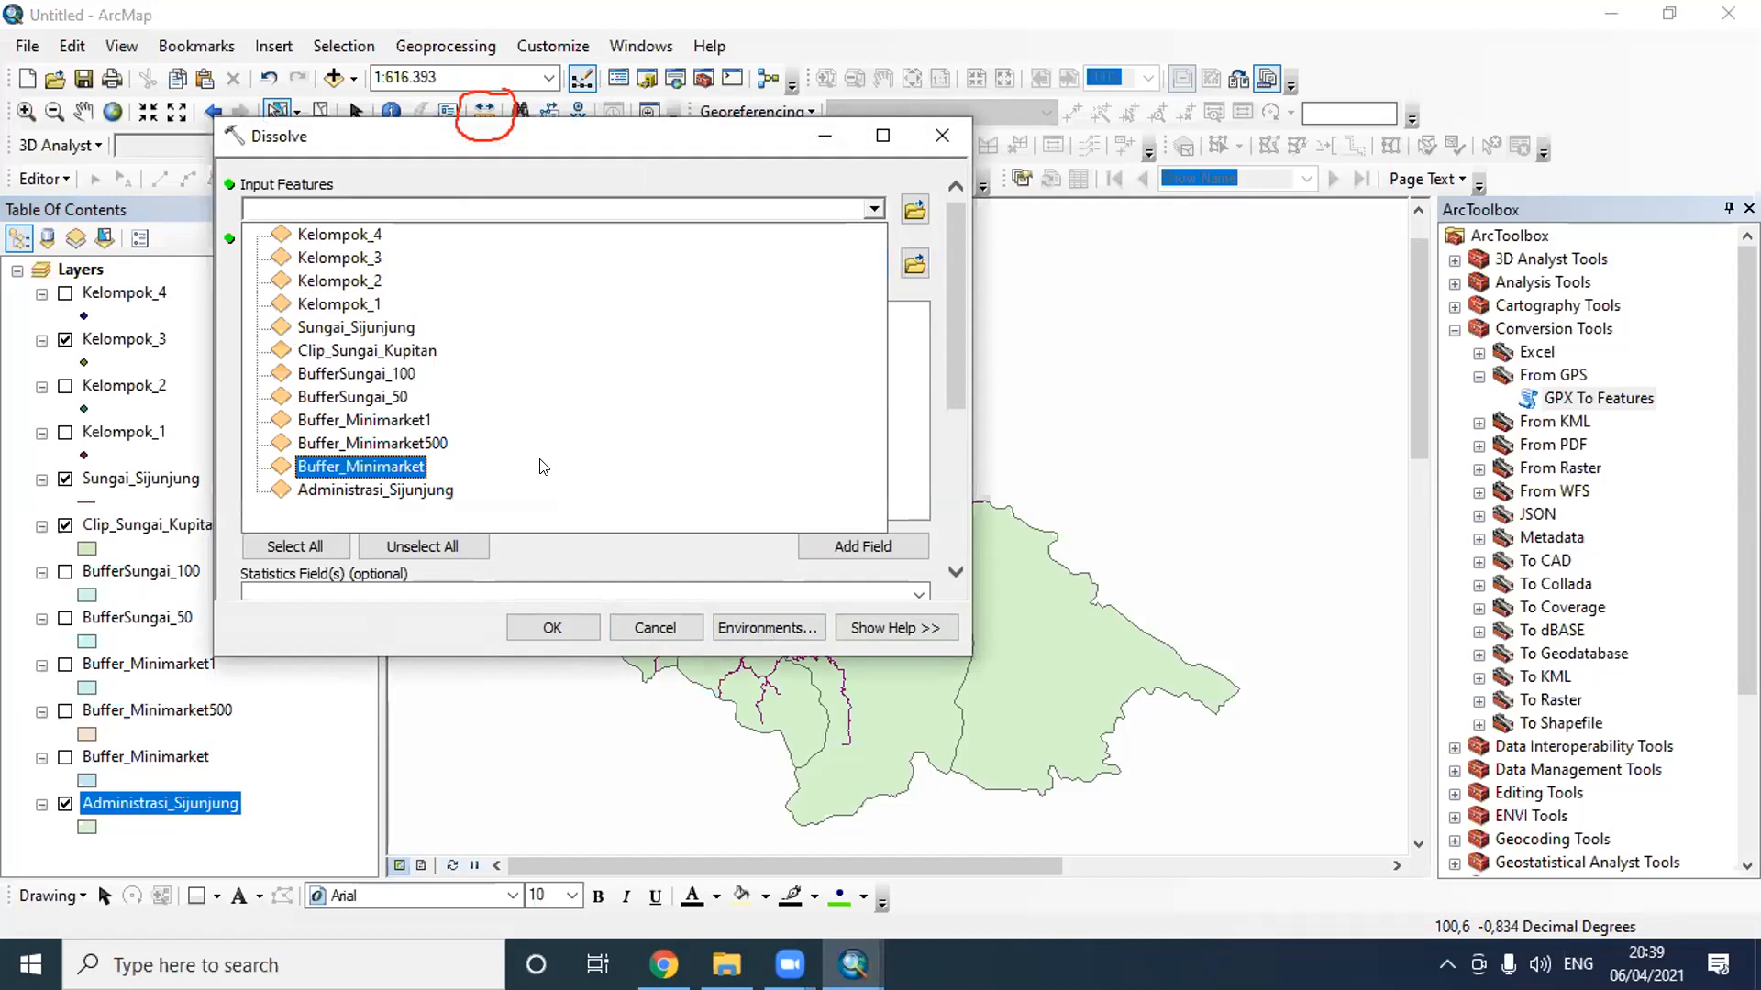
{"action": "left_click", "coordinate": [541, 489]}
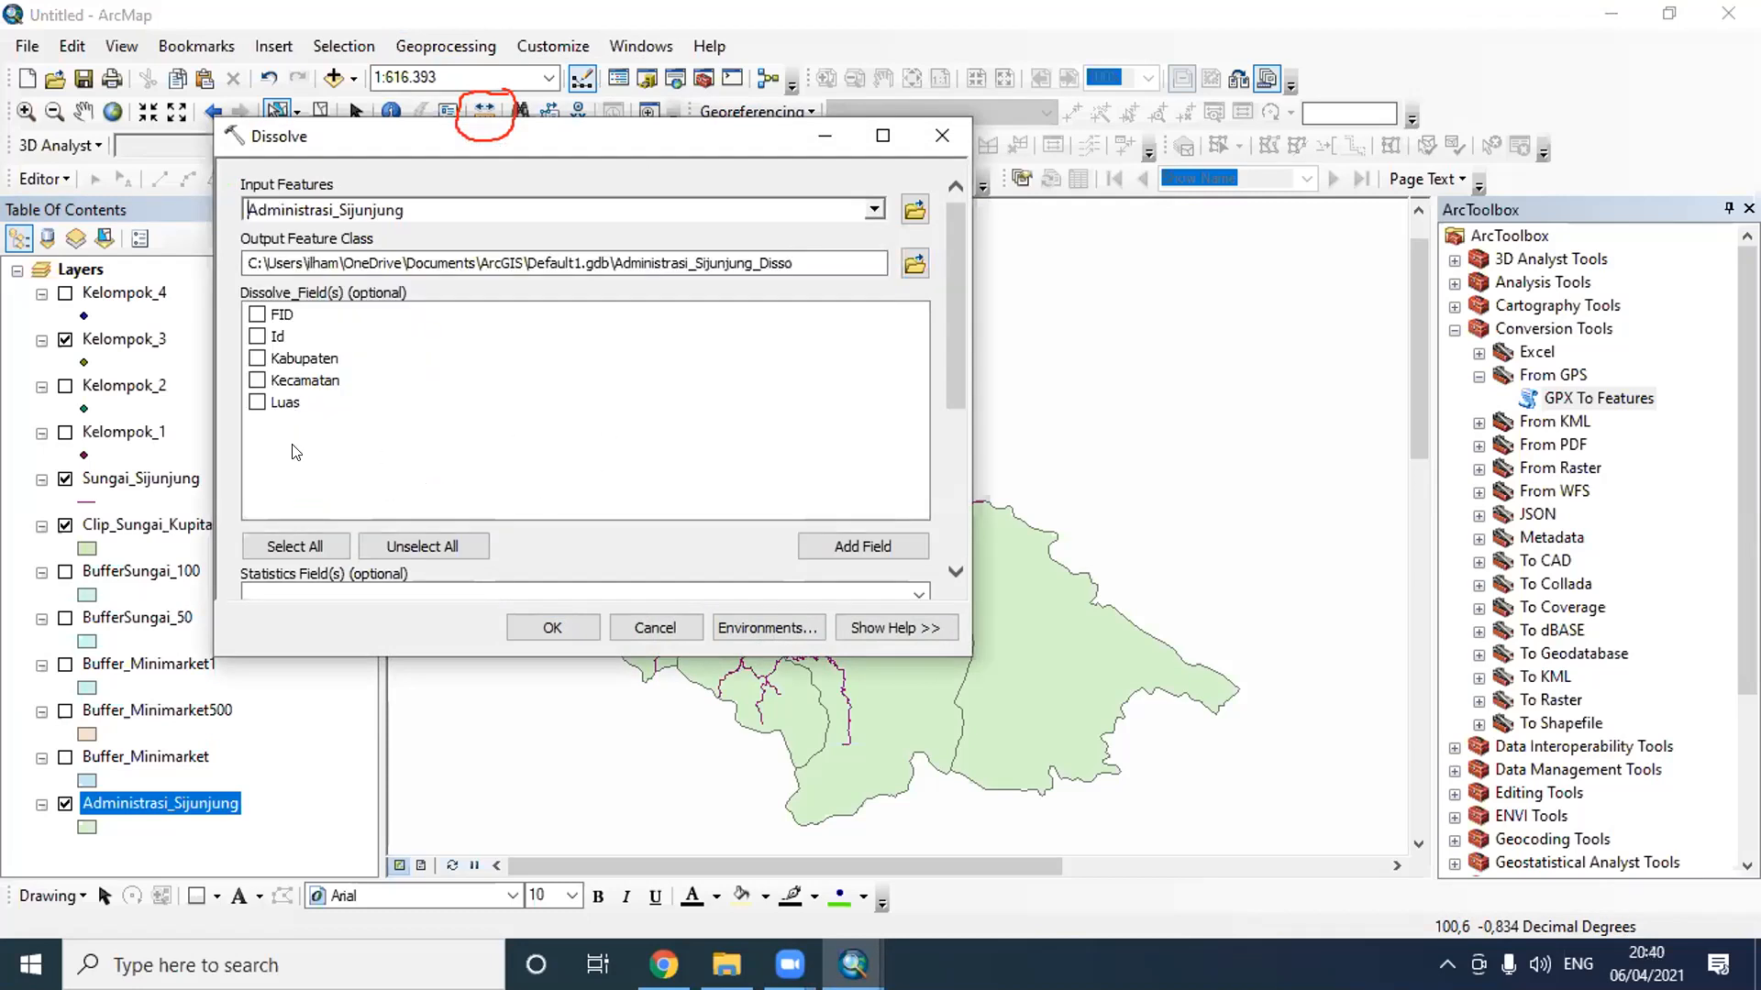
{"action": "left_click", "coordinate": [258, 359]}
- Set the dissolve's output feature class to Dissolve_sijunjung in the Latihan H 3 folder
{"action": "left_click", "coordinate": [913, 262]}
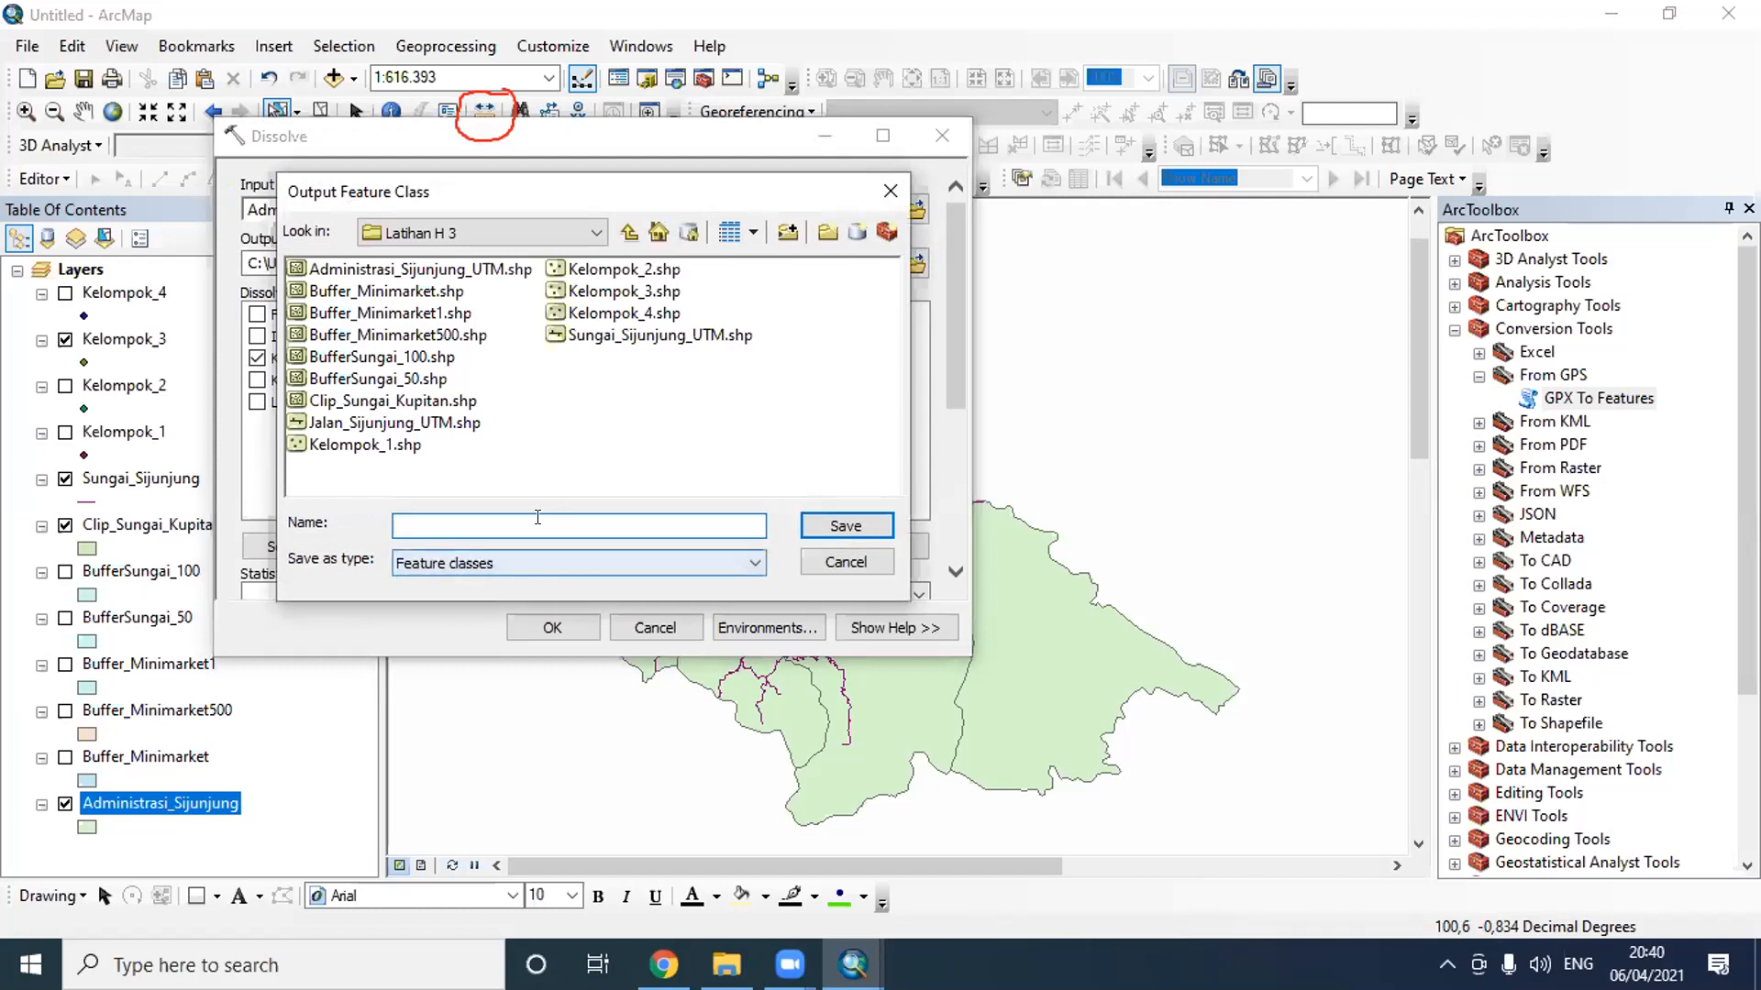
{"action": "type", "text": "Disslo"}
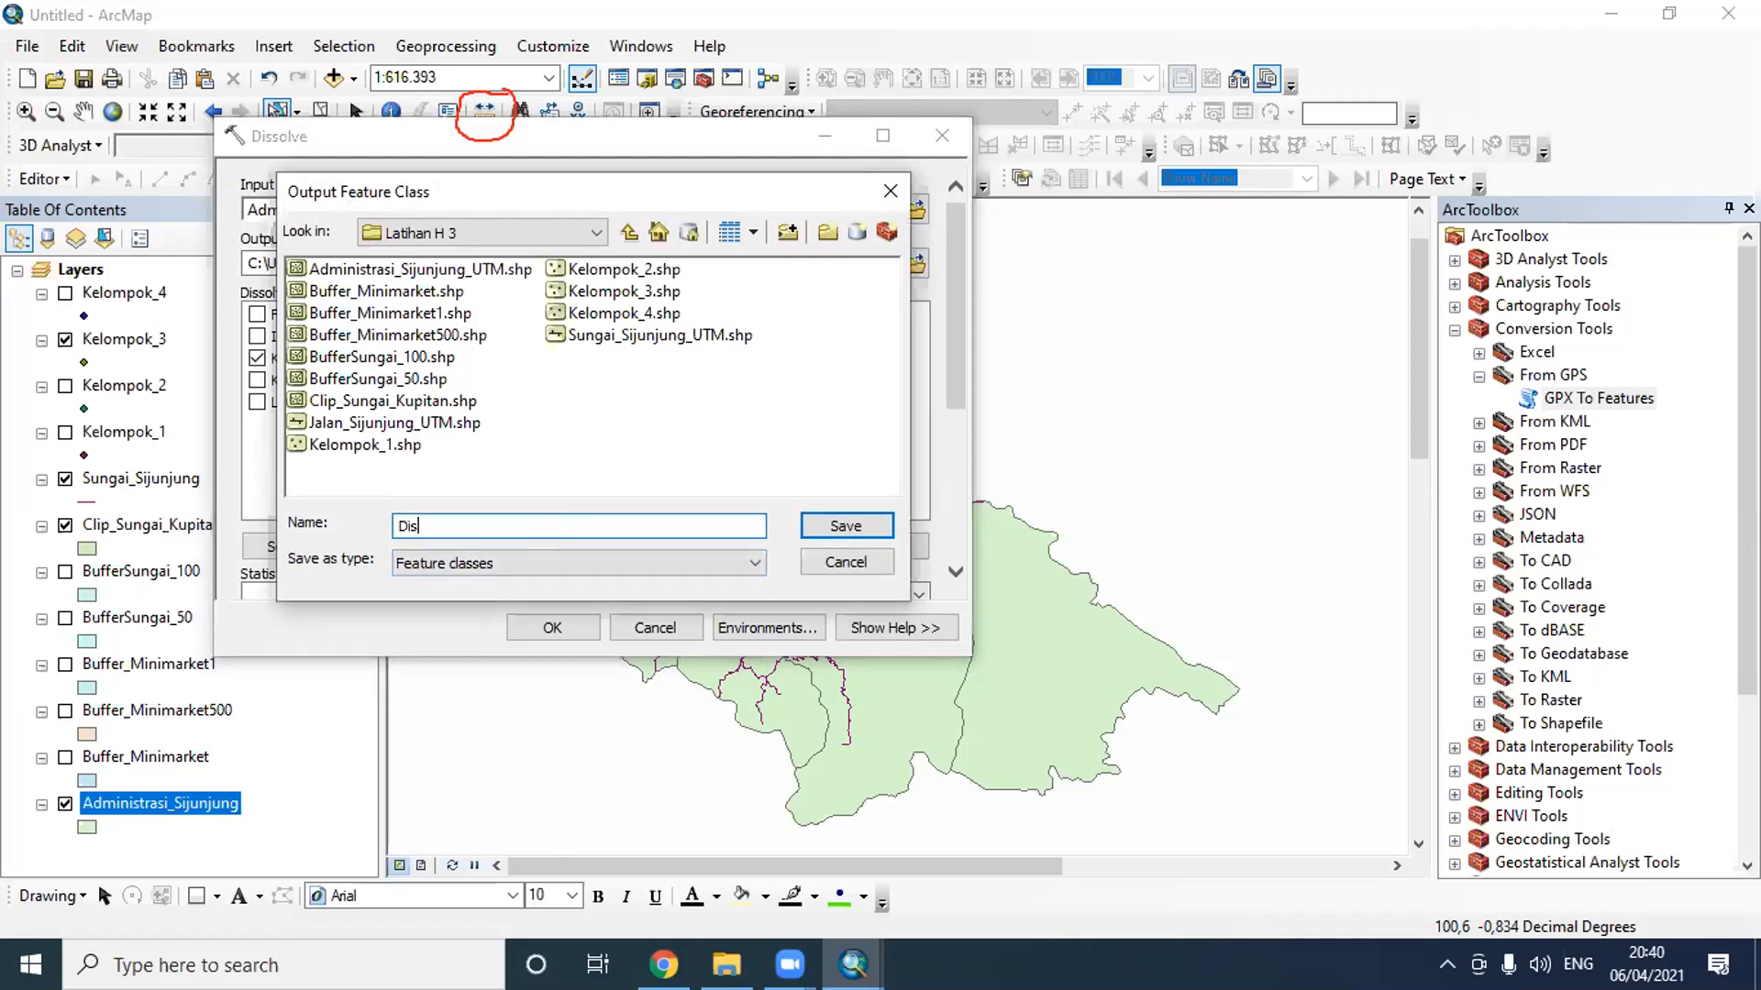
{"action": "key", "text": "BackSpace"}
{"action": "key", "text": "BackSpace"}
{"action": "type", "text": "olve_sijunjung"}
{"action": "left_click", "coordinate": [845, 526]}
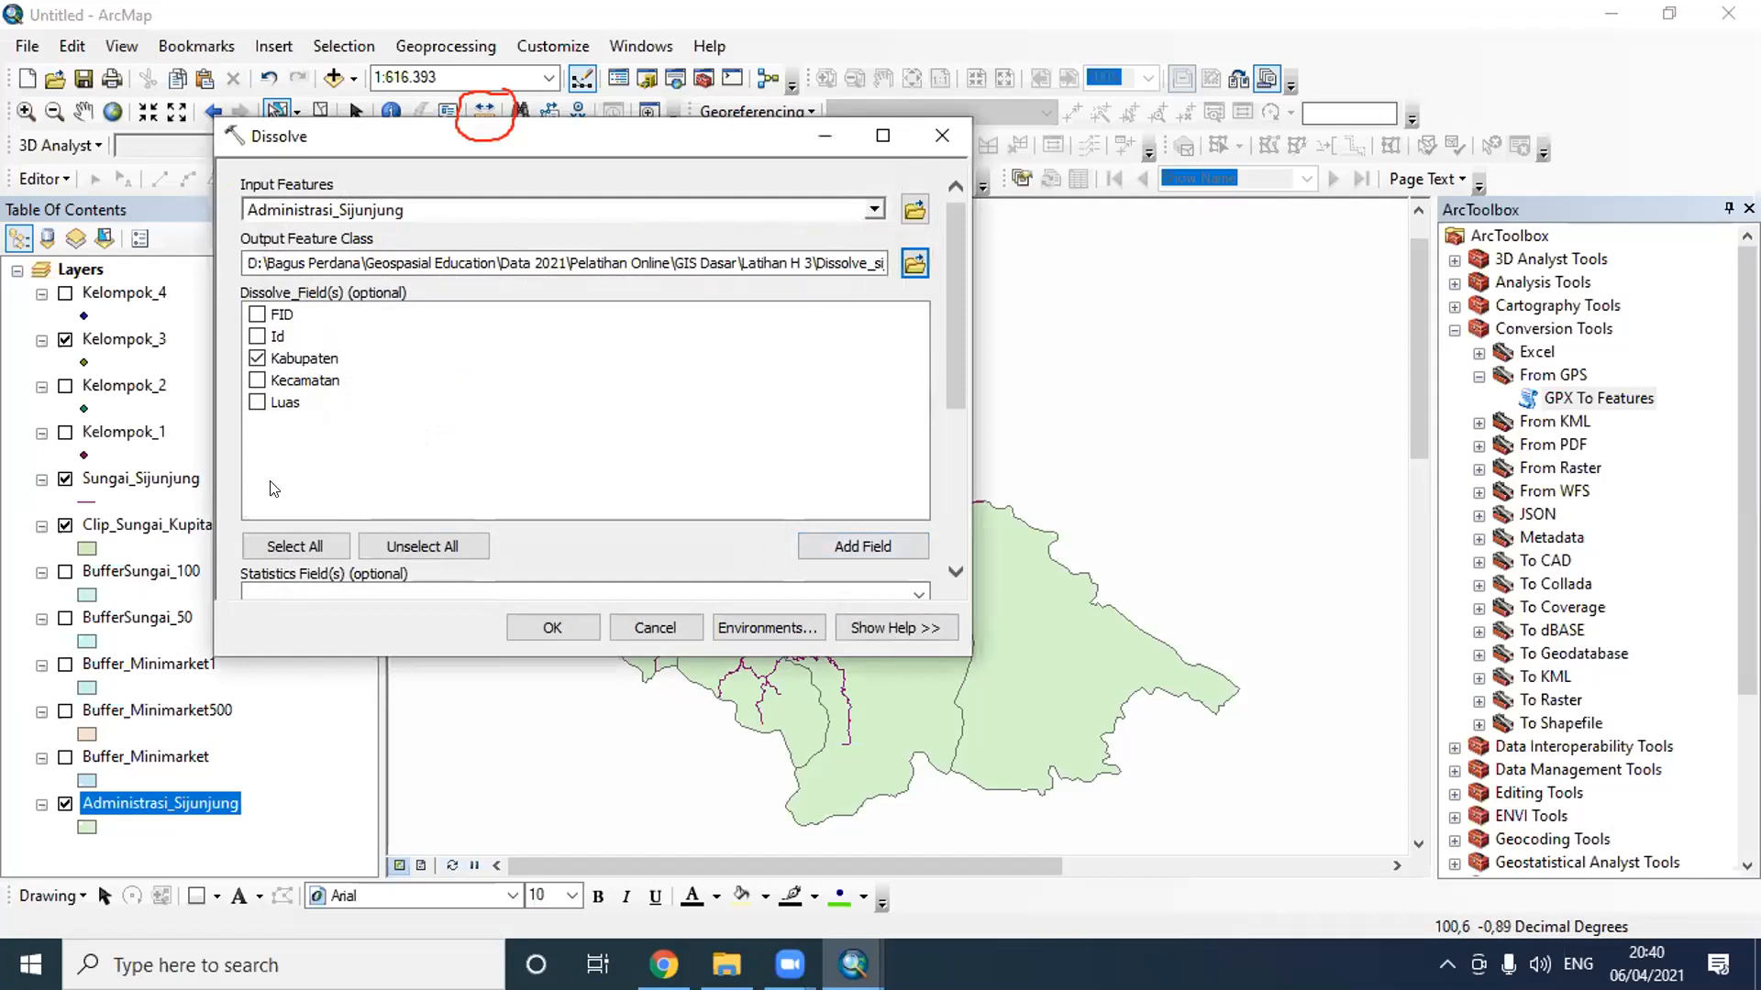
- Run the dissolve and remove the resulting Dissolve_sijunjung layer from the map
{"action": "left_click", "coordinate": [563, 625]}
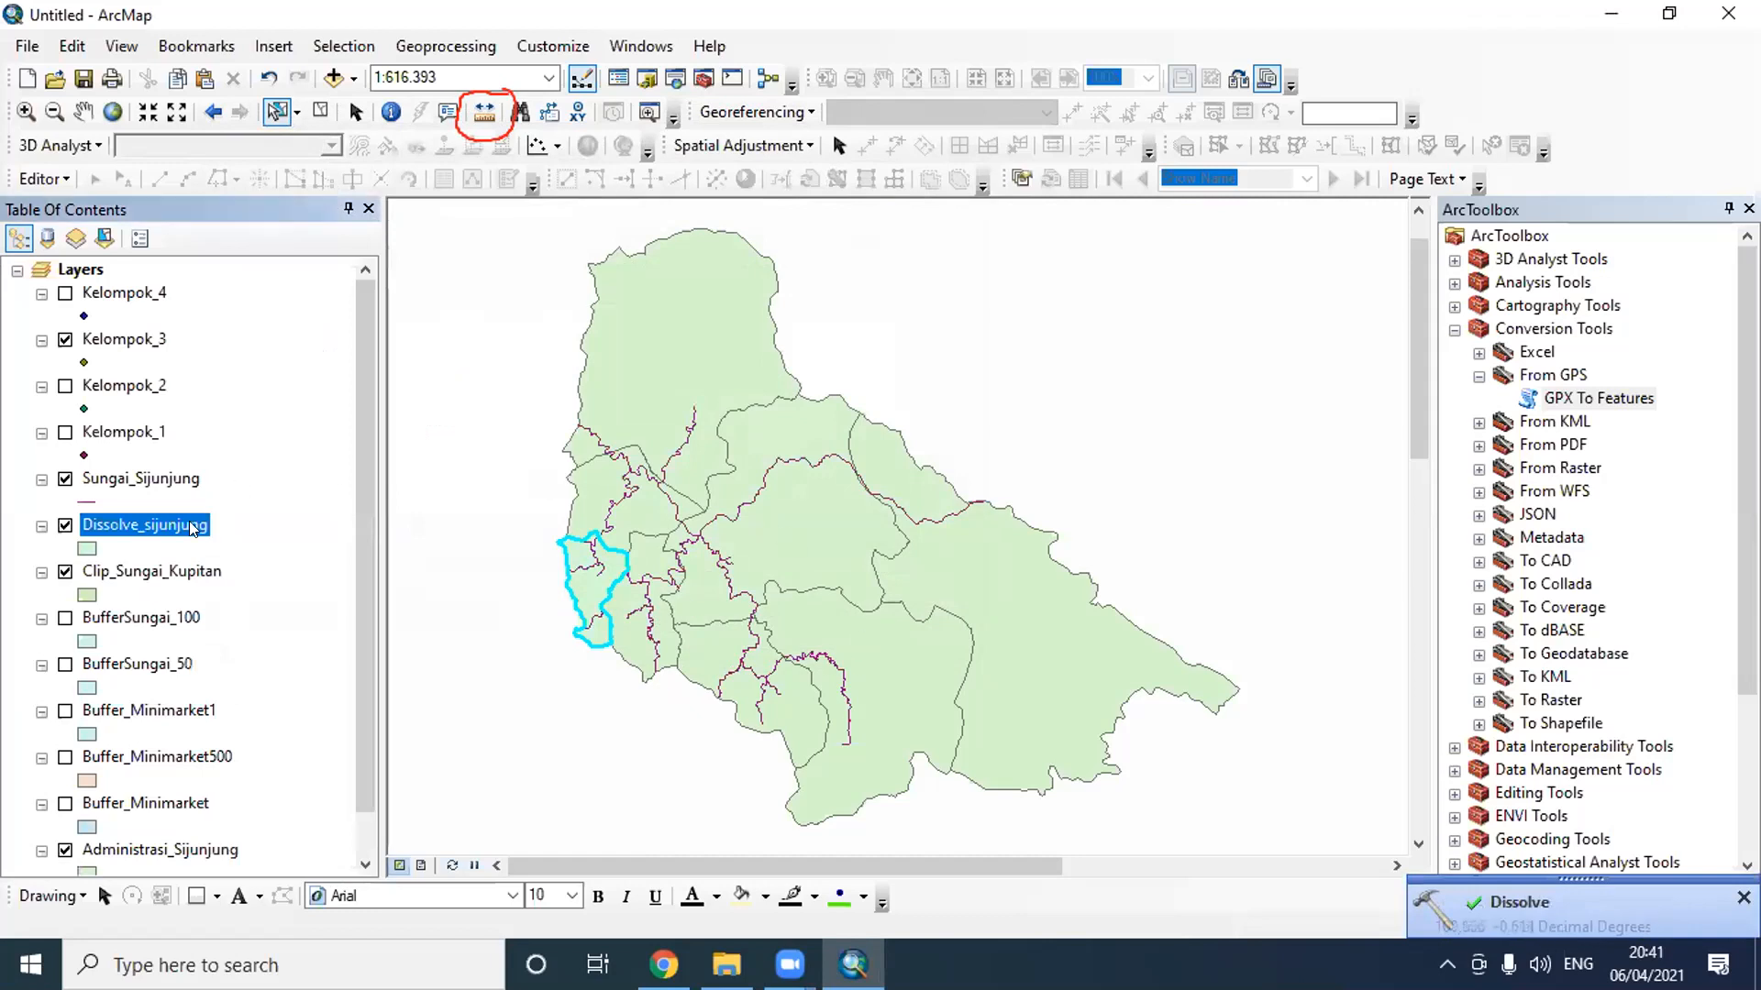
{"action": "right_click", "coordinate": [134, 530]}
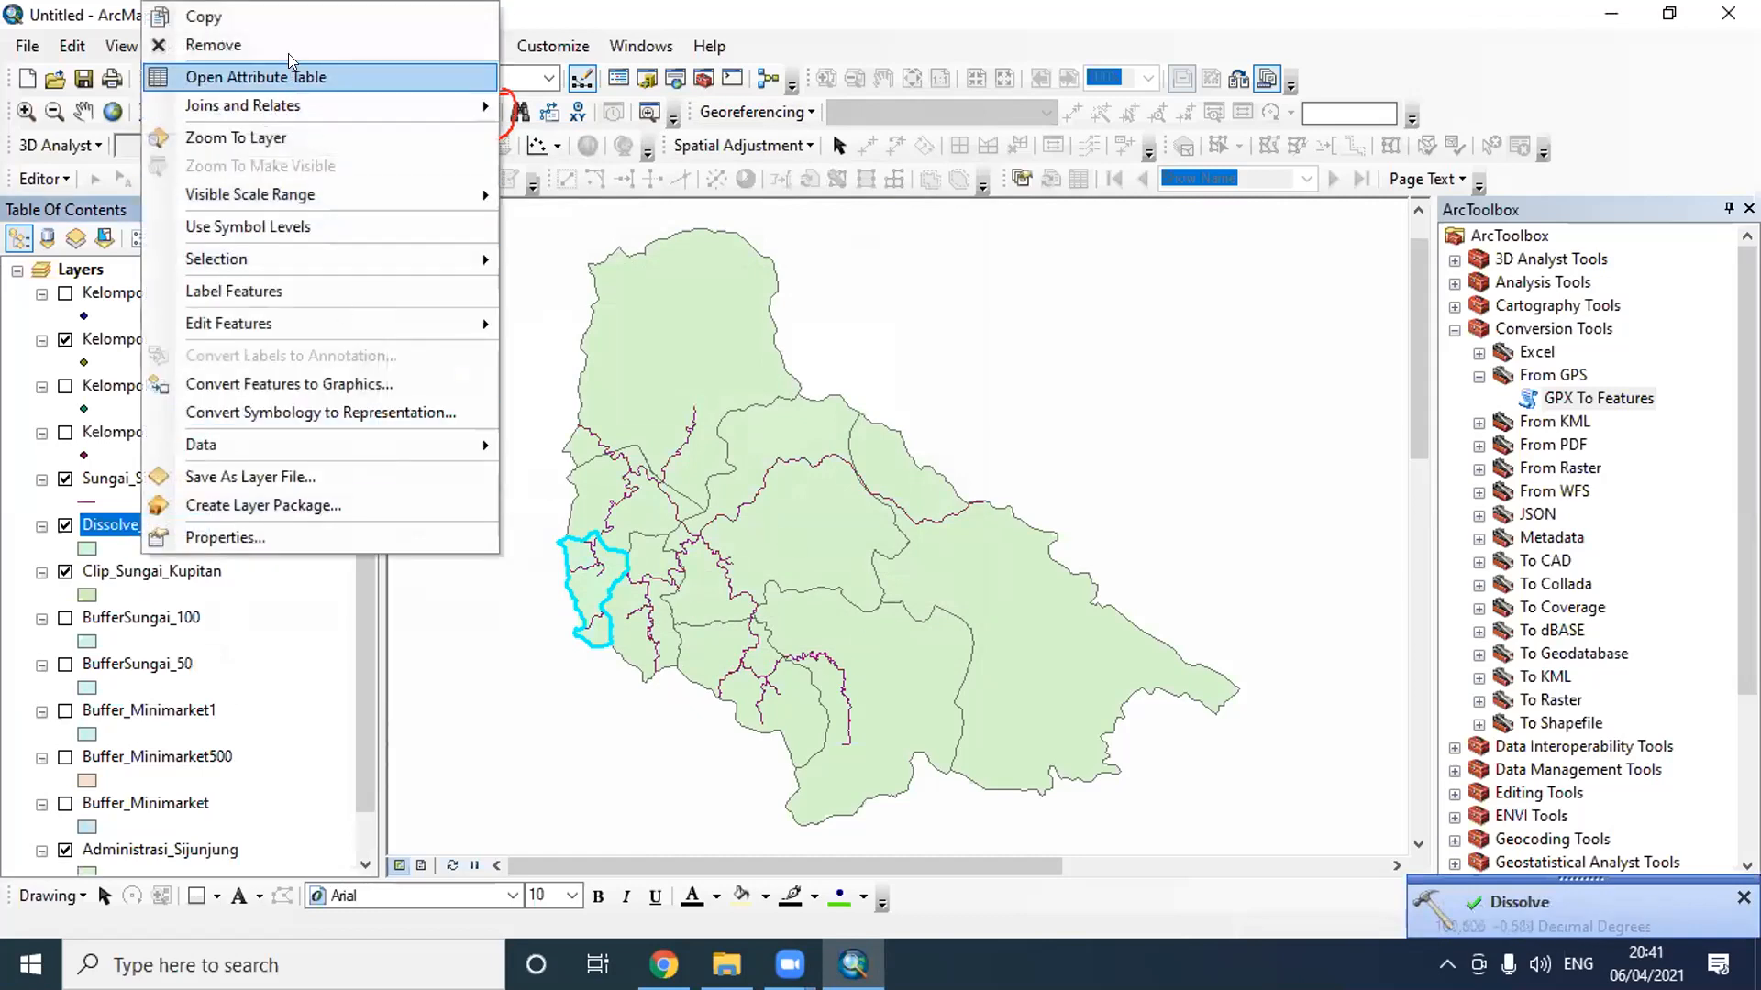
{"action": "left_click", "coordinate": [275, 74]}
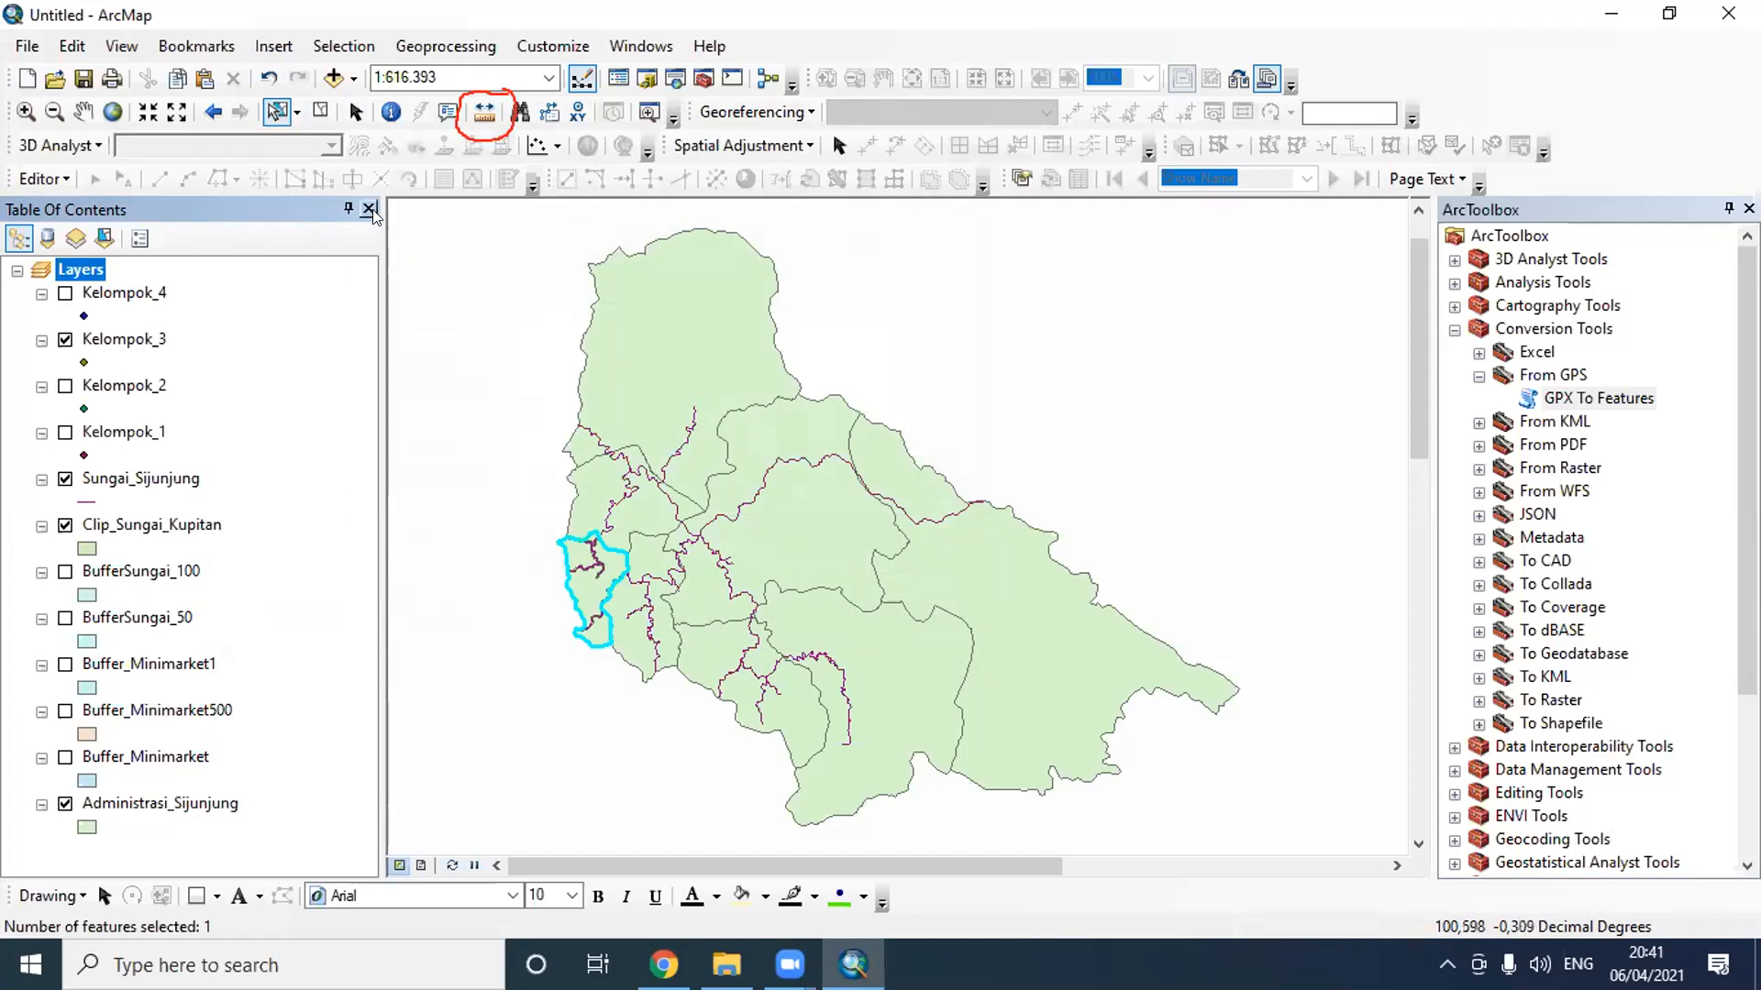
- Clear the selected features and set up a new Dissolve of Administrasi_Sijunjung with Kabupaten as the dissolve field
{"action": "left_click", "coordinate": [320, 112]}
{"action": "left_click", "coordinate": [445, 45]}
{"action": "left_click", "coordinate": [532, 217]}
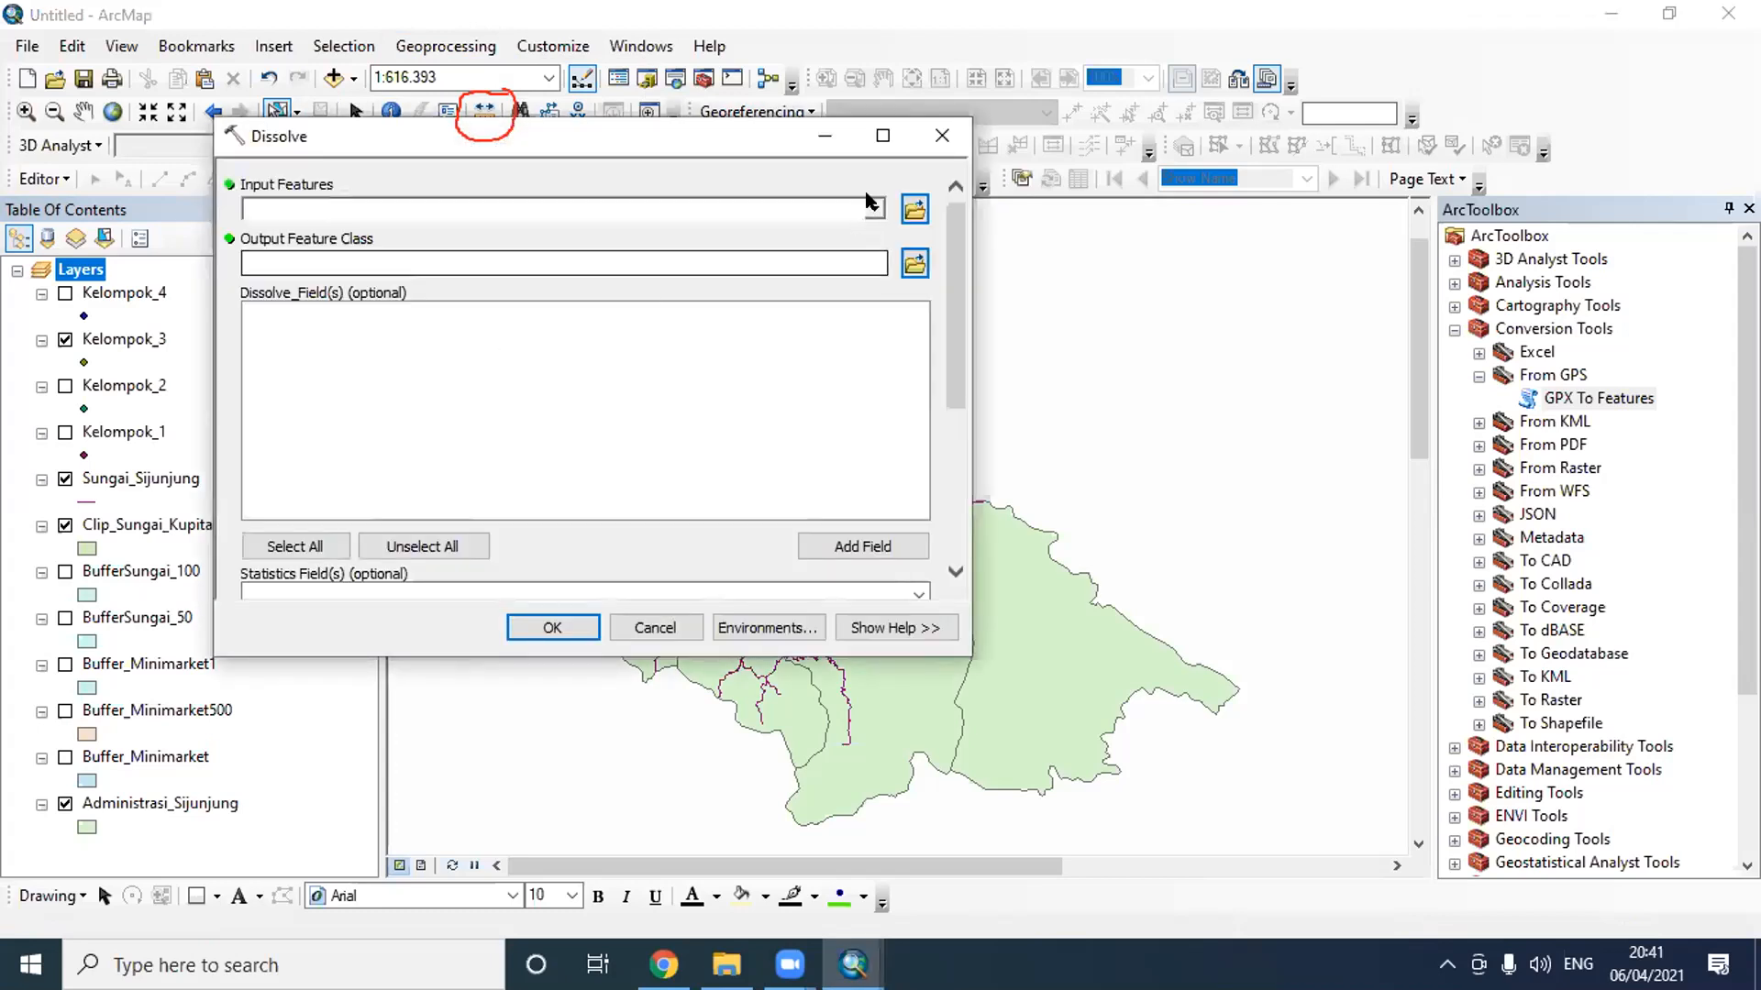
{"action": "left_click", "coordinate": [873, 208]}
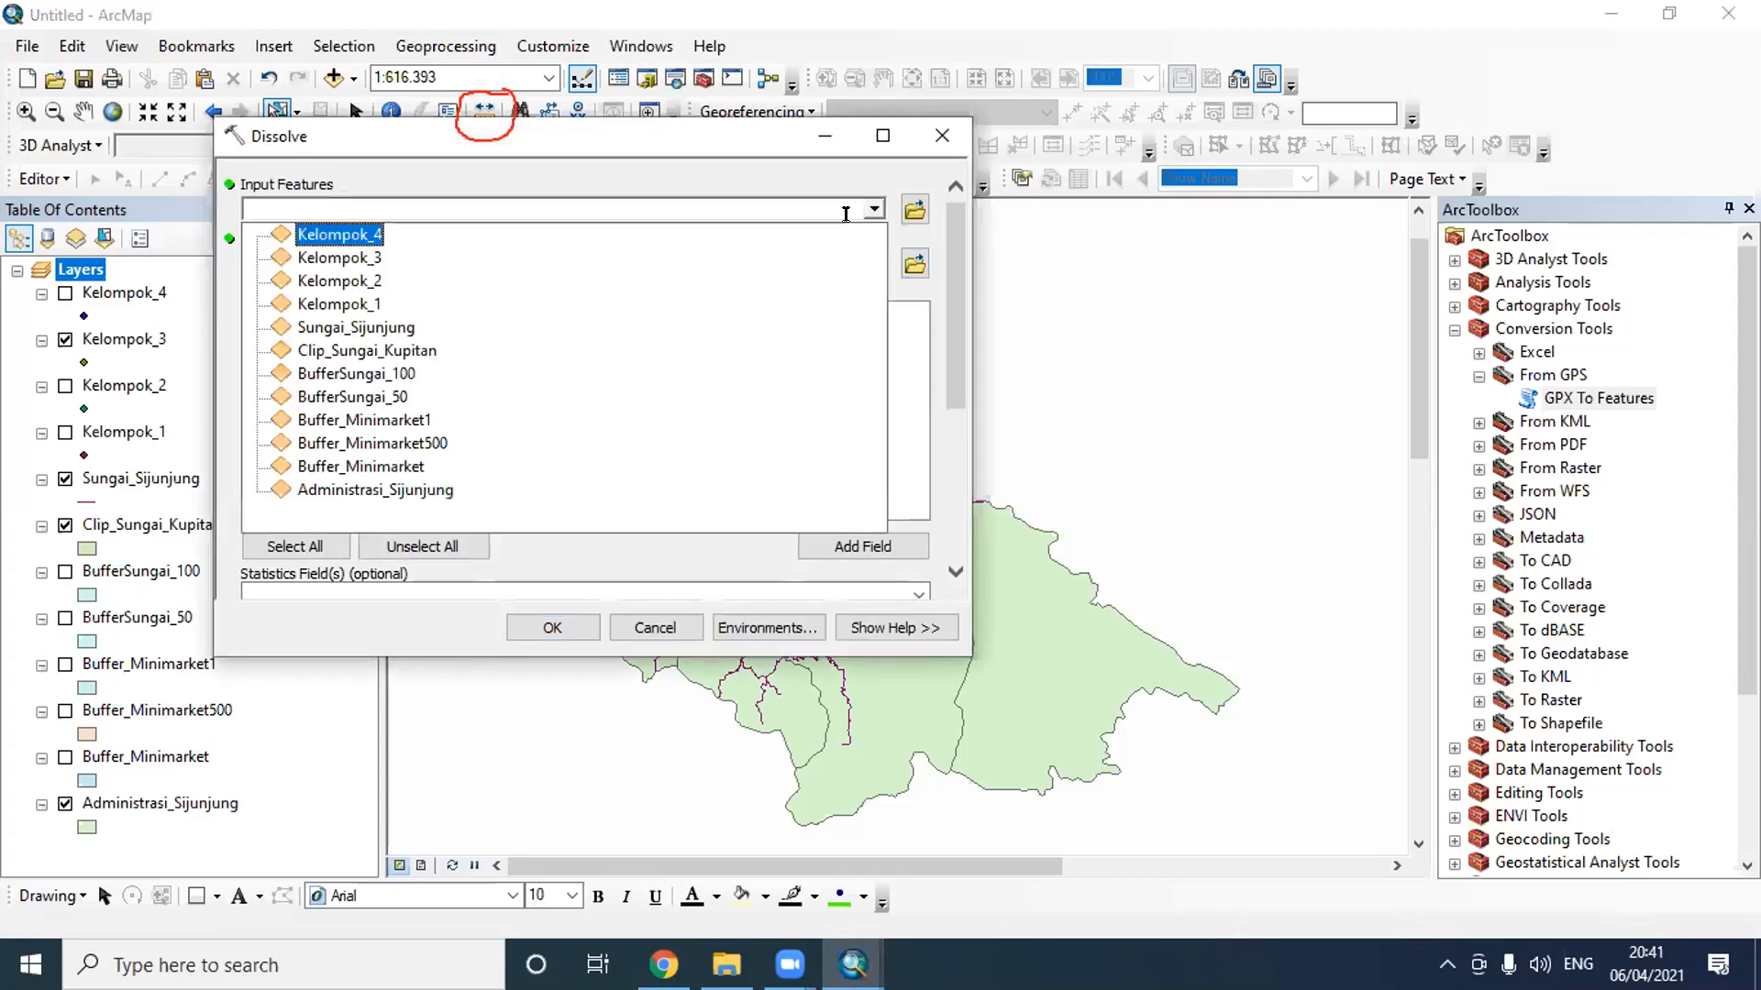
{"action": "left_click", "coordinate": [456, 488]}
{"action": "left_click", "coordinate": [257, 359]}
- Set the dissolve's output feature class to Dissolve_sijunjung1.shp in the Latihan H 3 folder and run the tool
{"action": "left_click", "coordinate": [914, 265]}
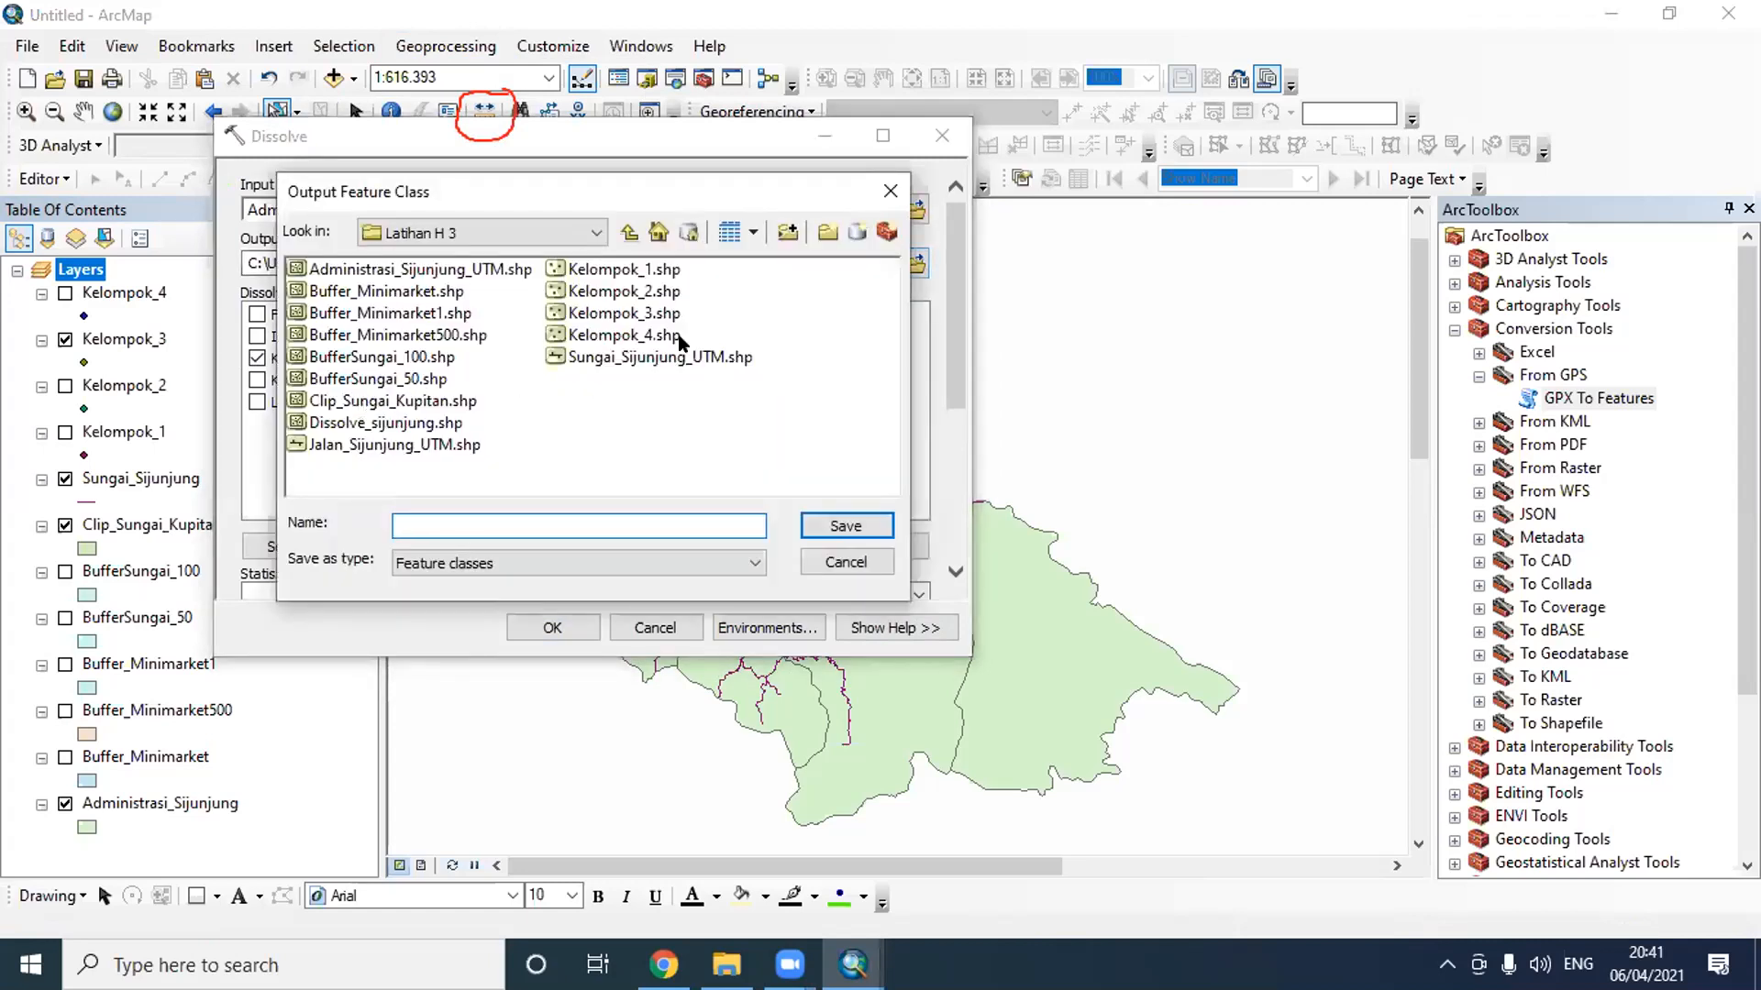
{"action": "left_click", "coordinate": [399, 422]}
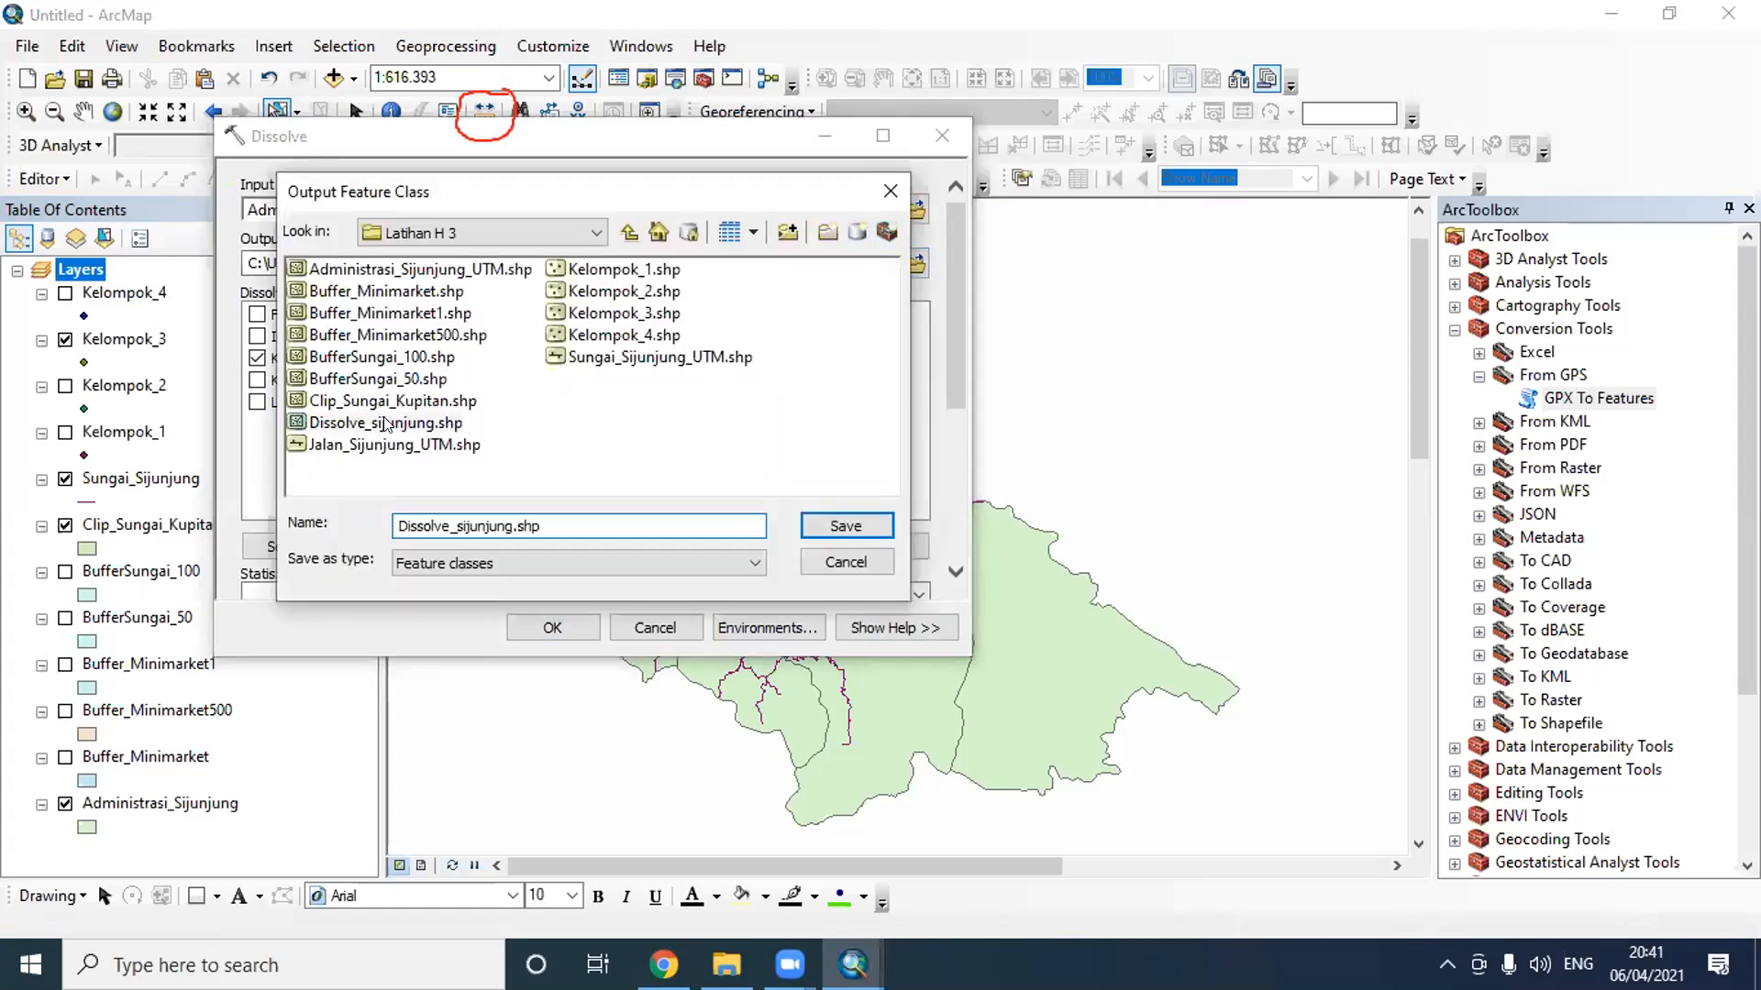
{"action": "left_click", "coordinate": [505, 527]}
{"action": "left_click", "coordinate": [824, 525]}
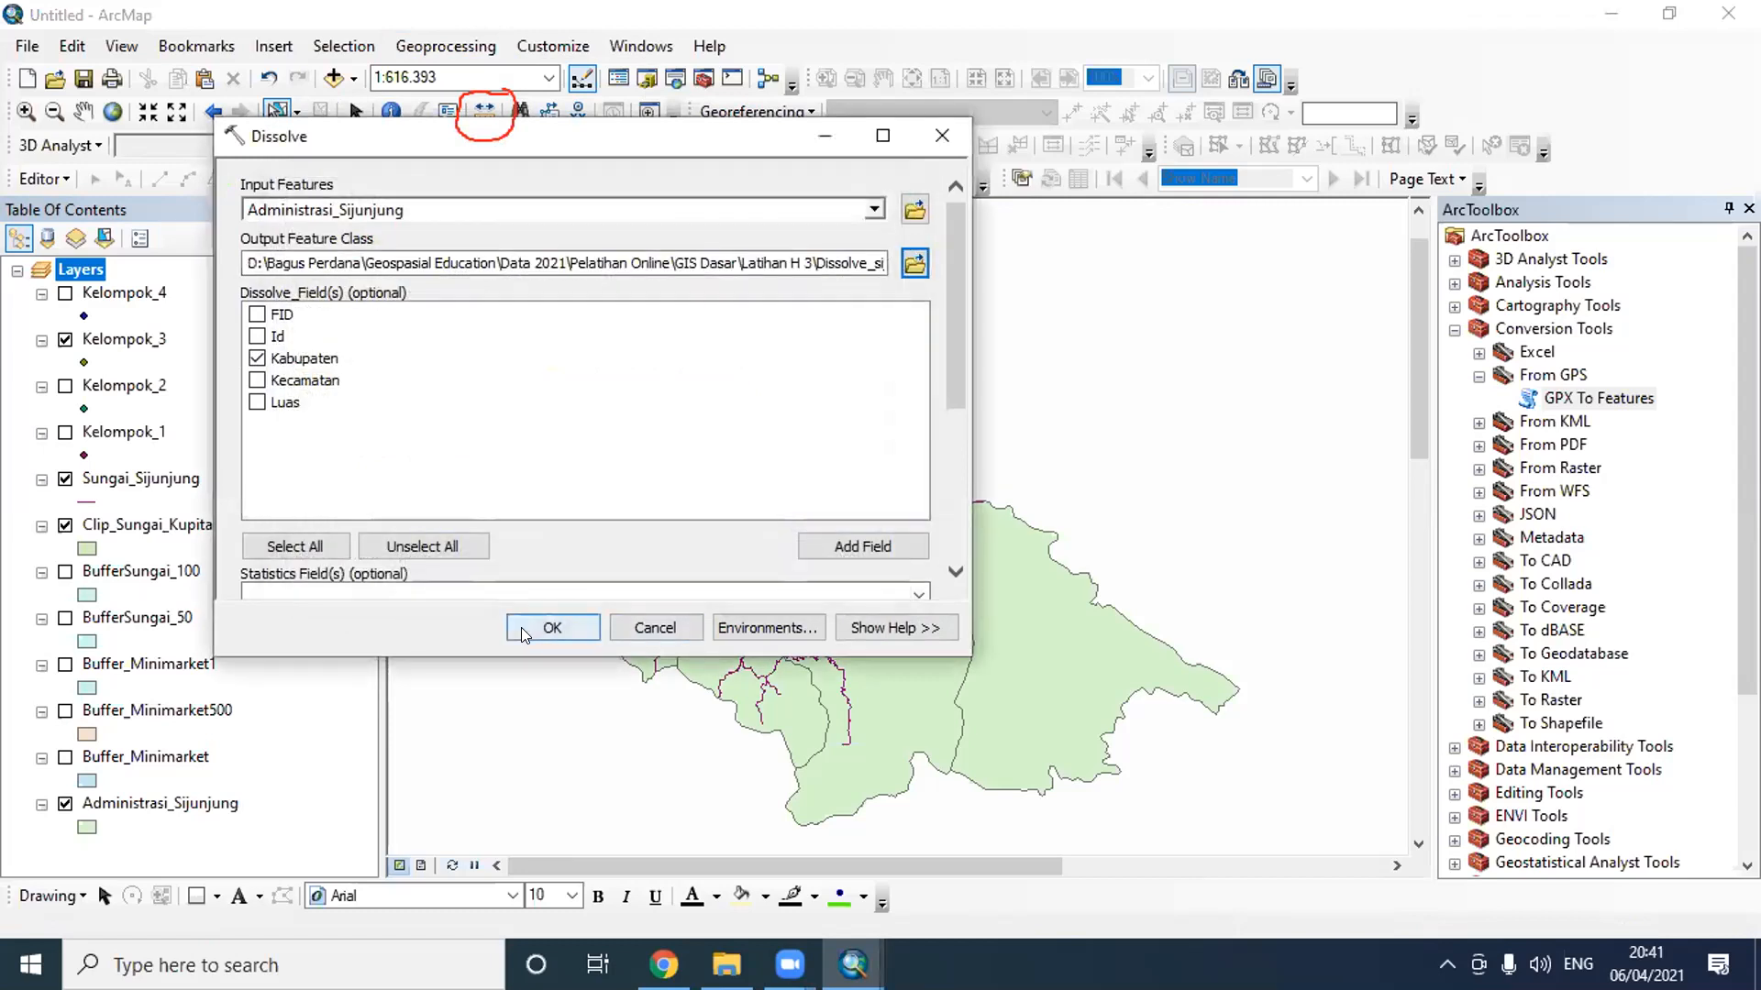
{"action": "left_click", "coordinate": [521, 628]}
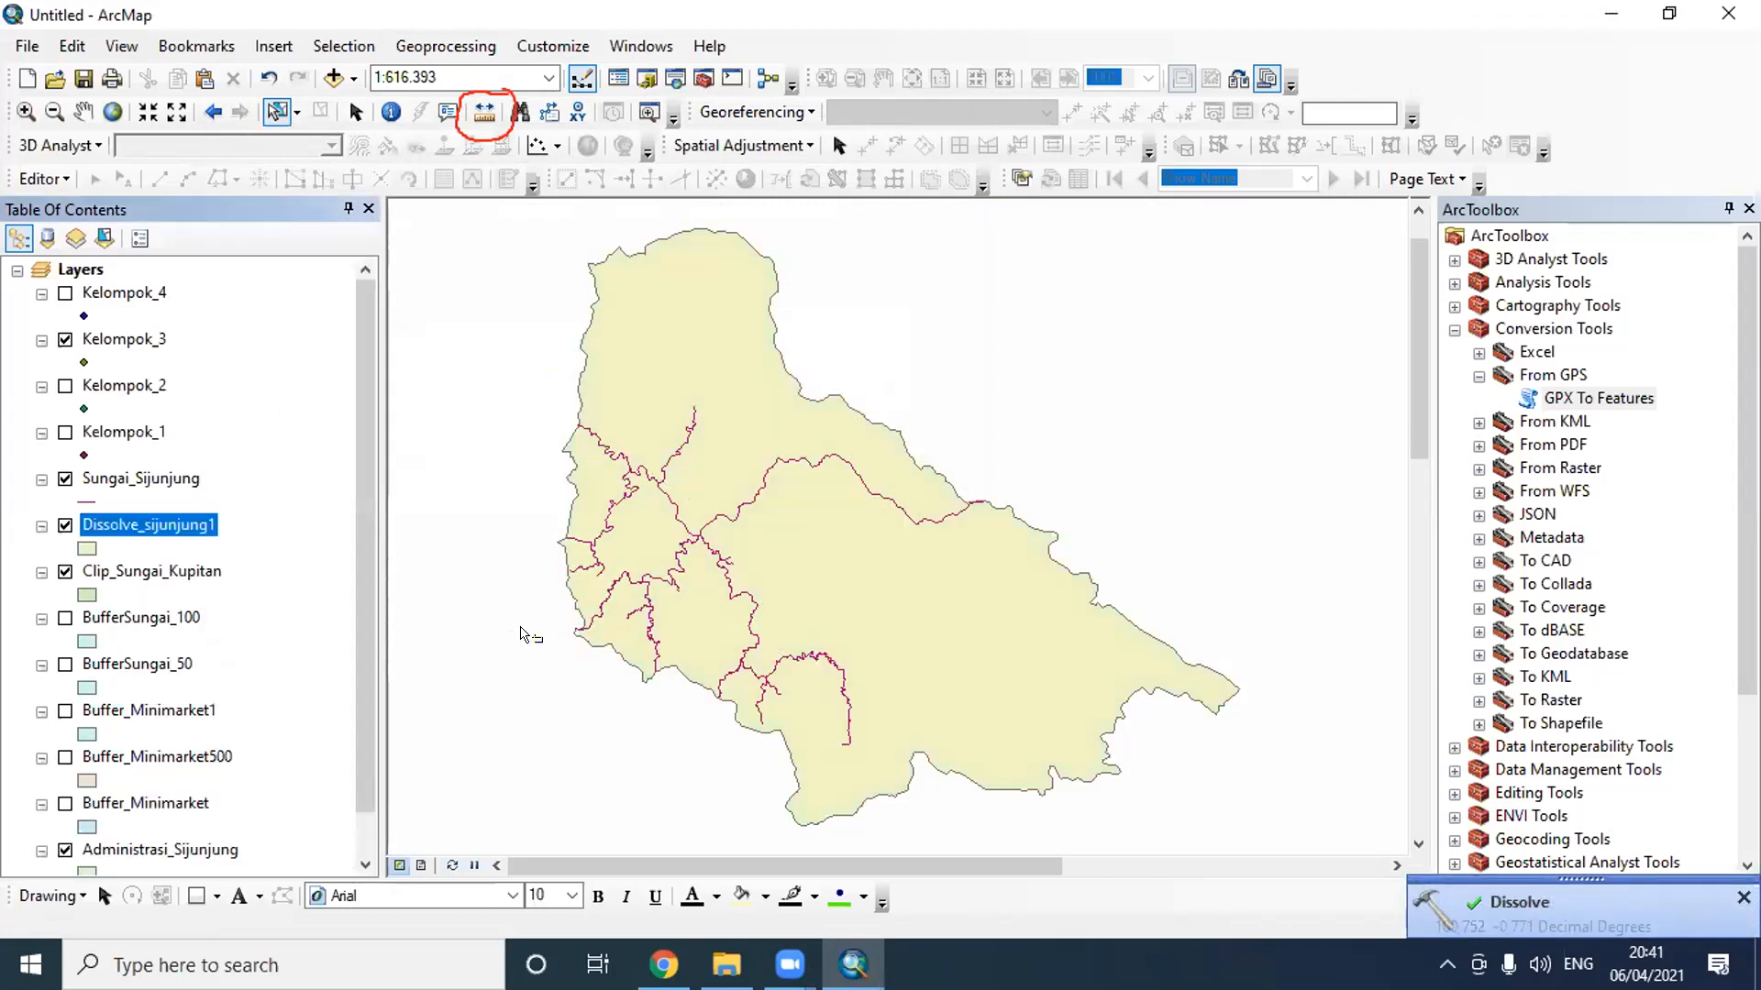
- Select the features in the northern part of the dissolved area on the map and hide the Administrasi_Sijunjung layer
{"action": "left_click", "coordinate": [728, 308]}
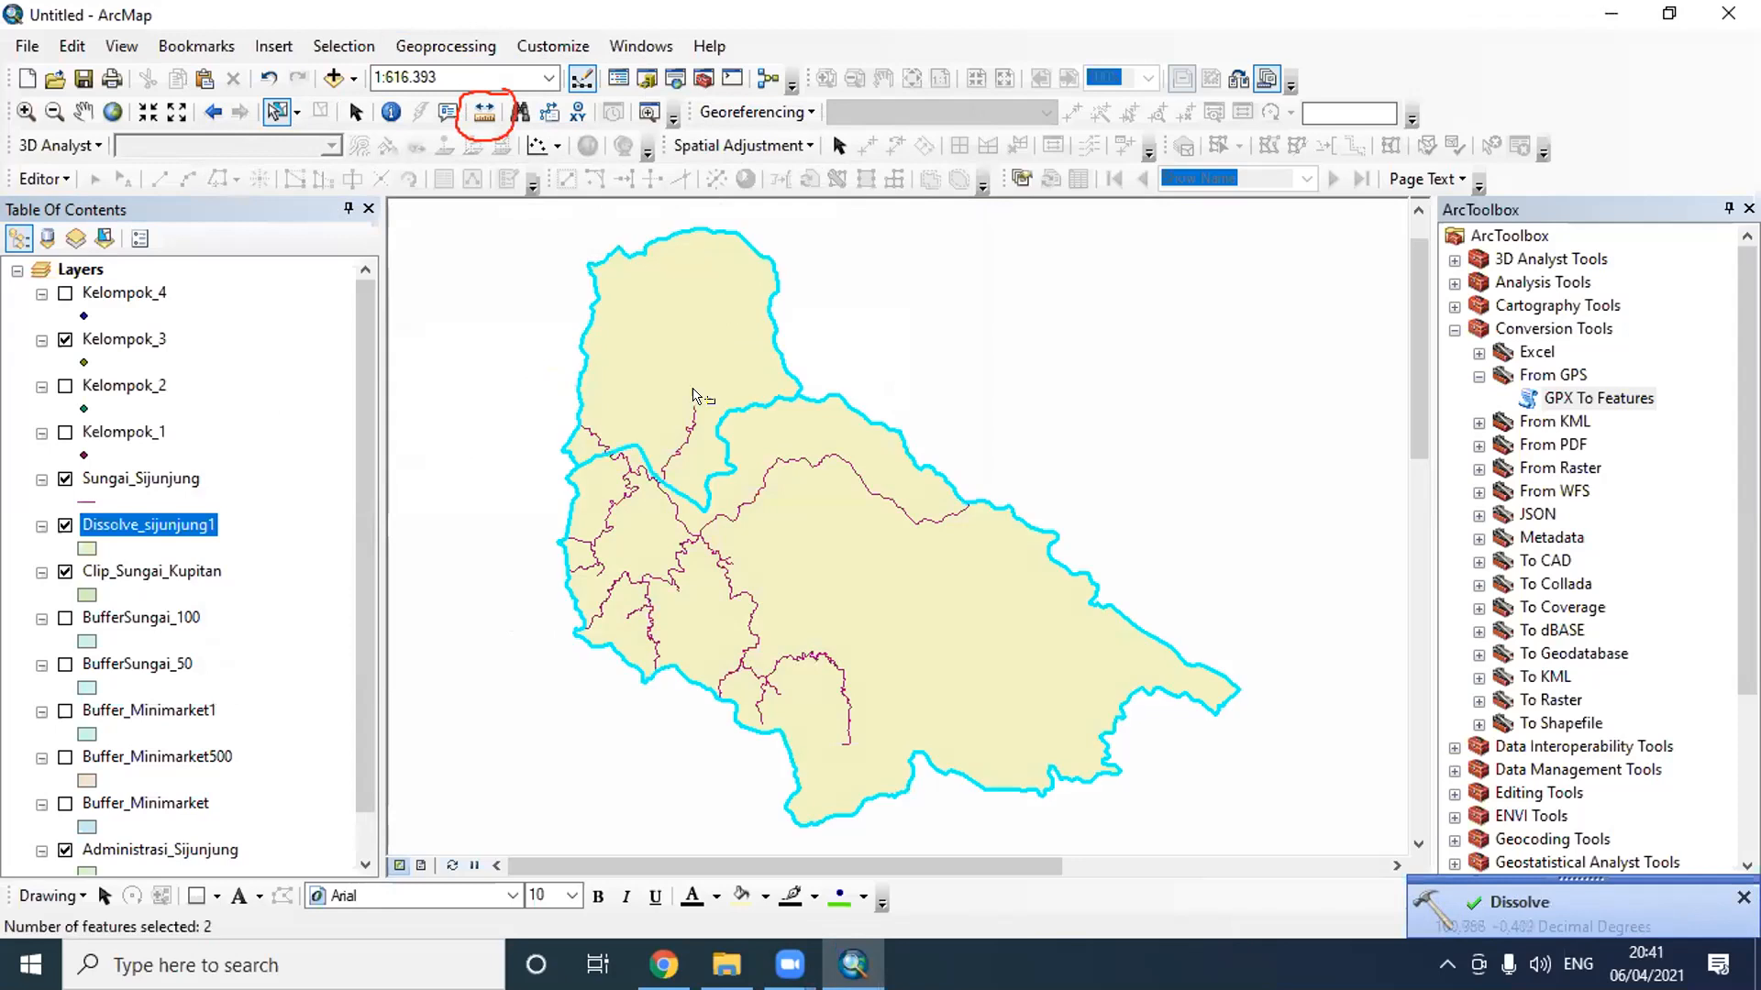
{"action": "scroll", "coordinate": [91, 550], "scroll_direction": "down", "scroll_amount": 1}
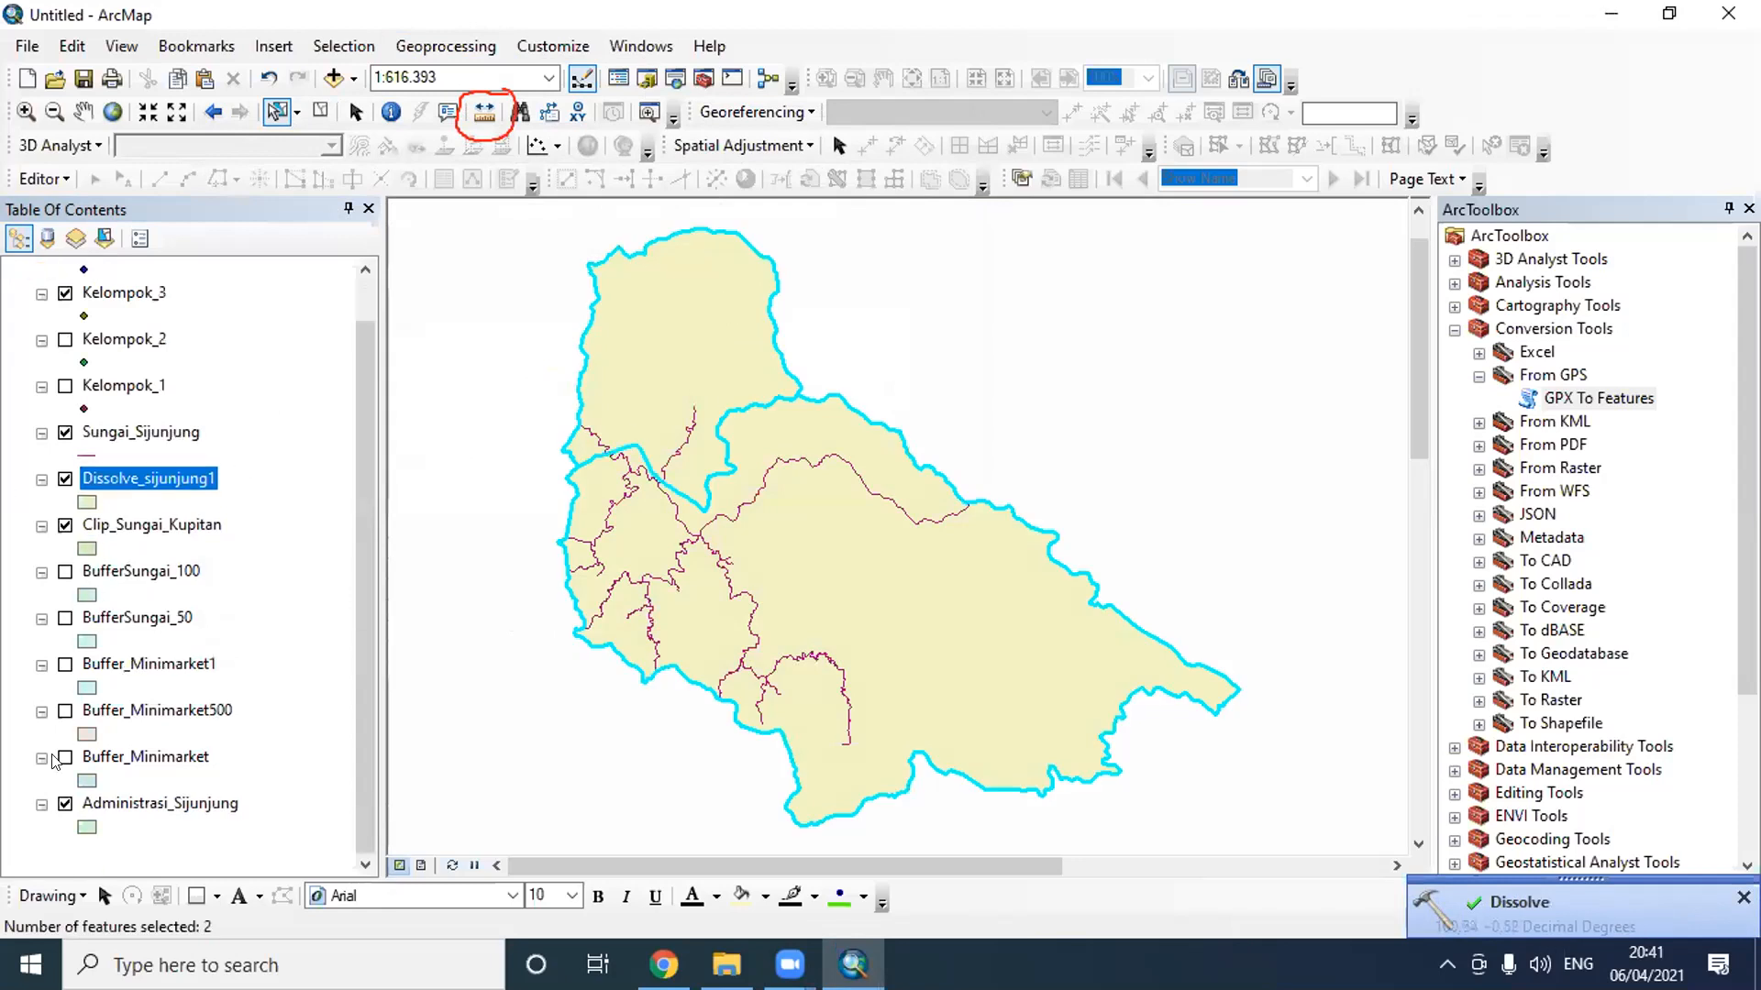
{"action": "left_click", "coordinate": [65, 804]}
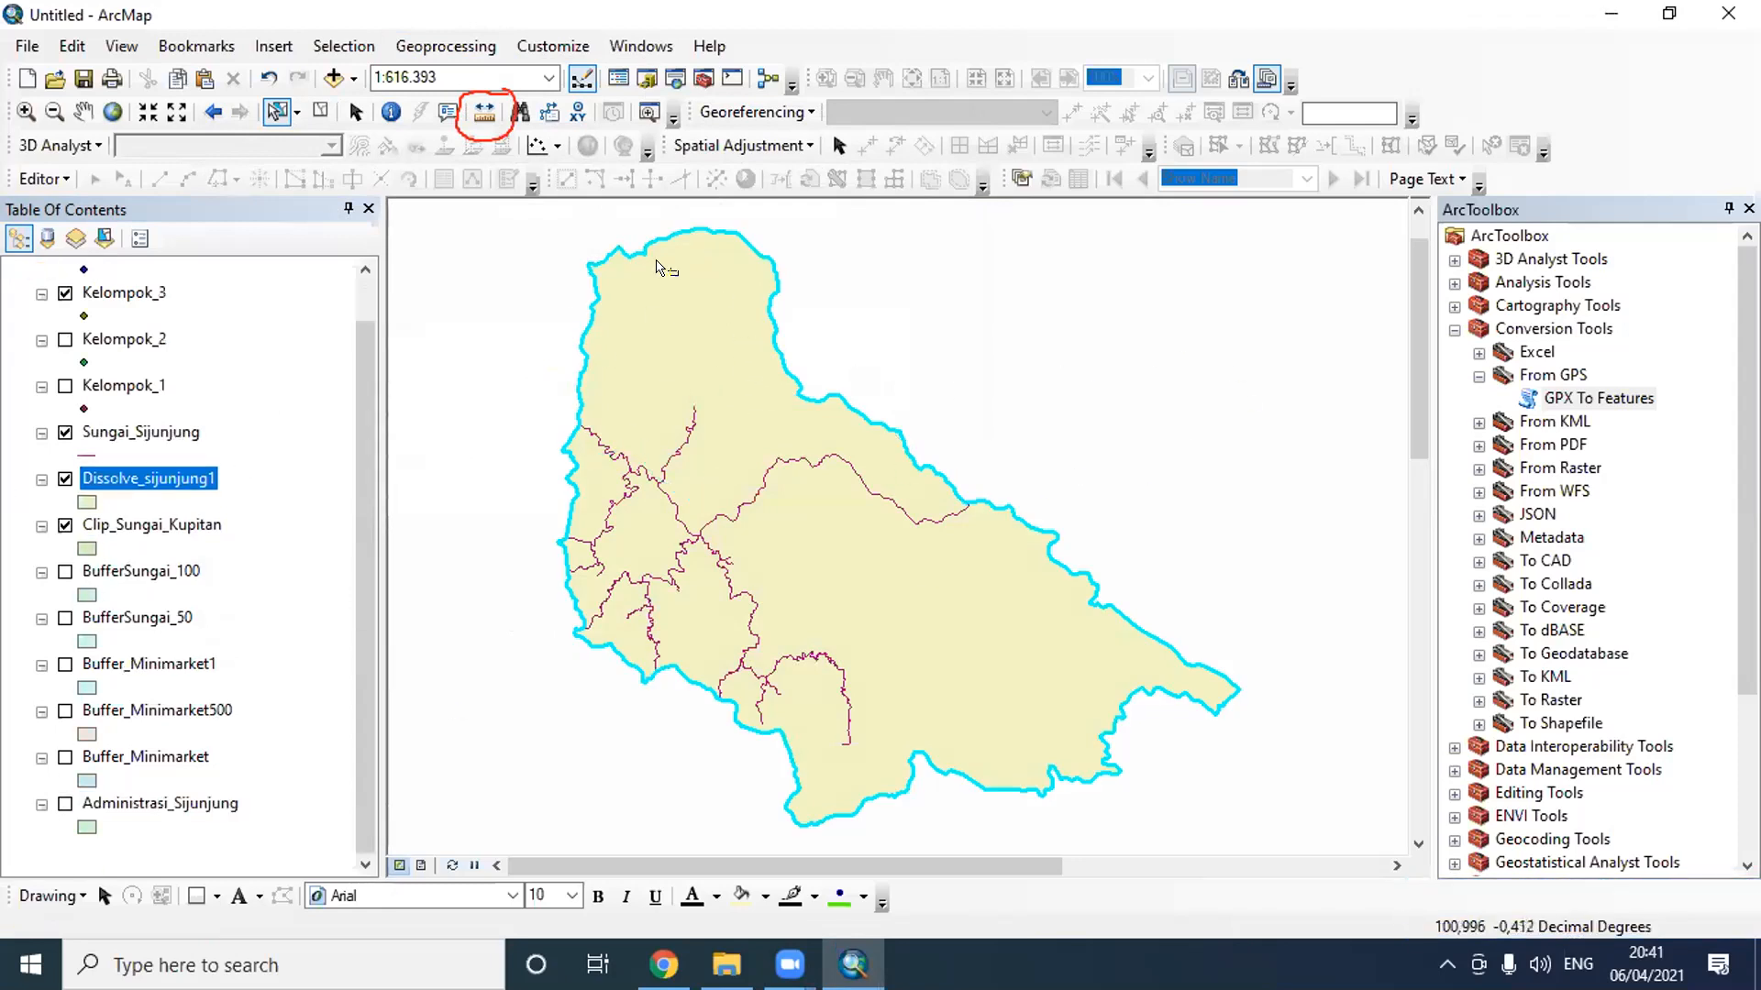